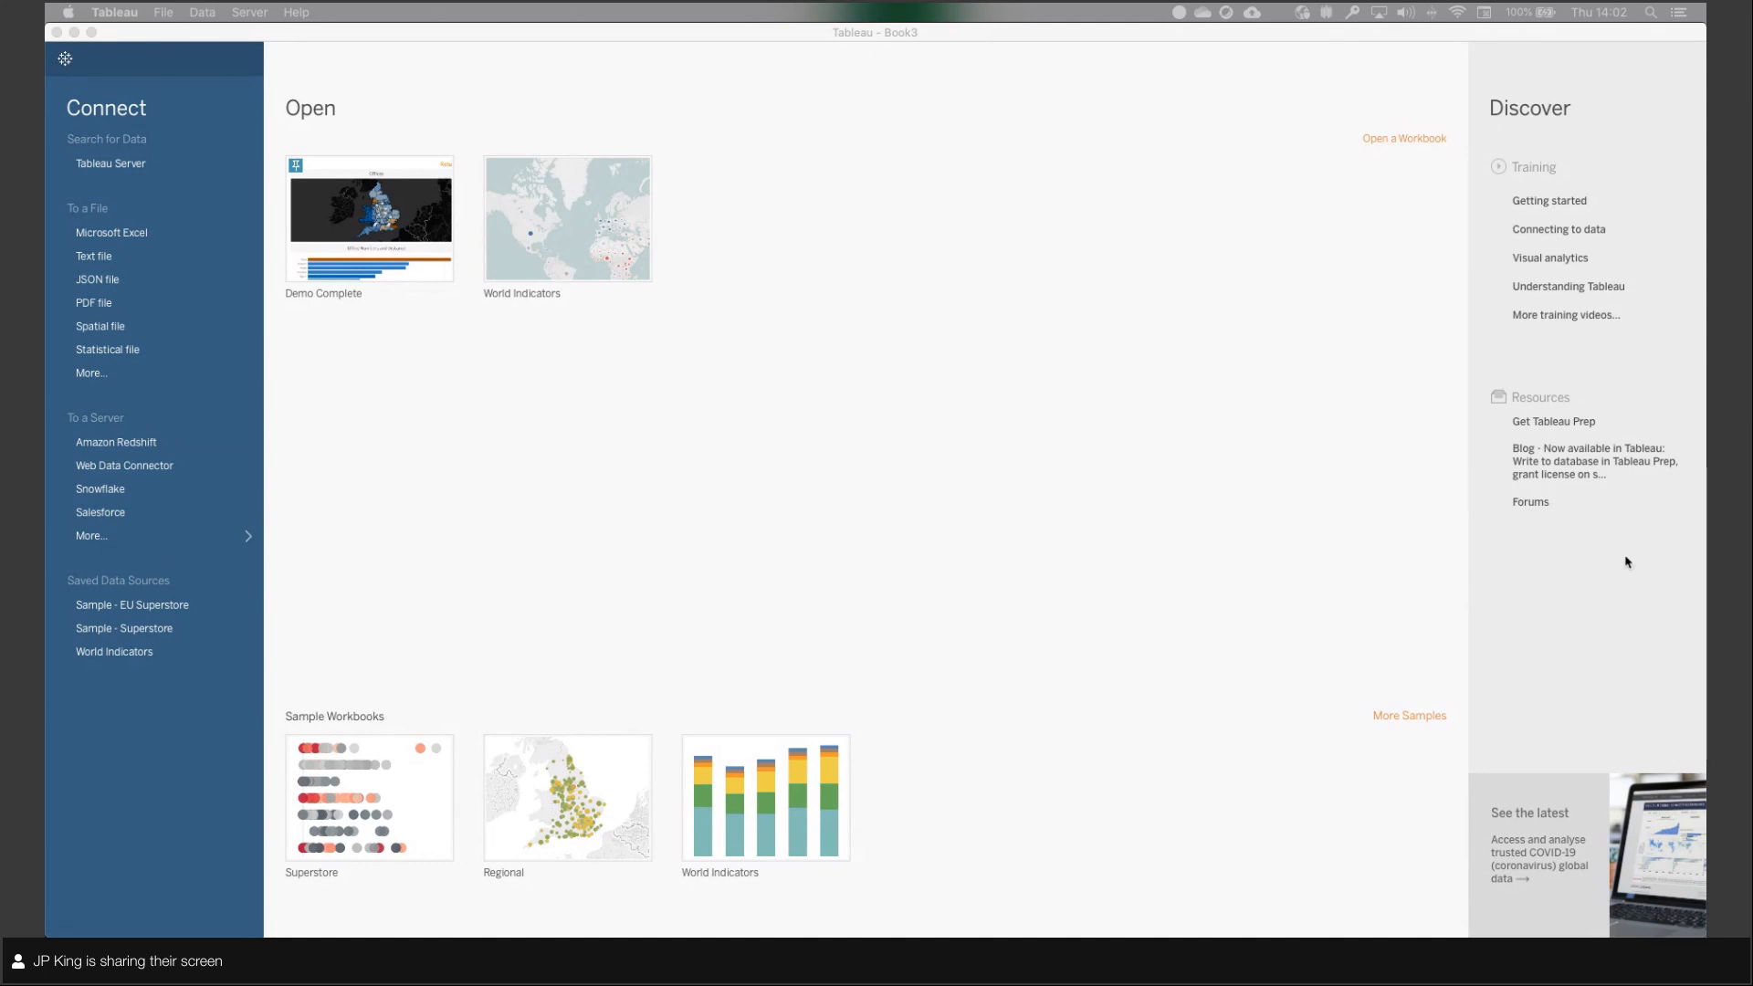
Step: Show the full list of server connectors and close it again
left_click(933, 369)
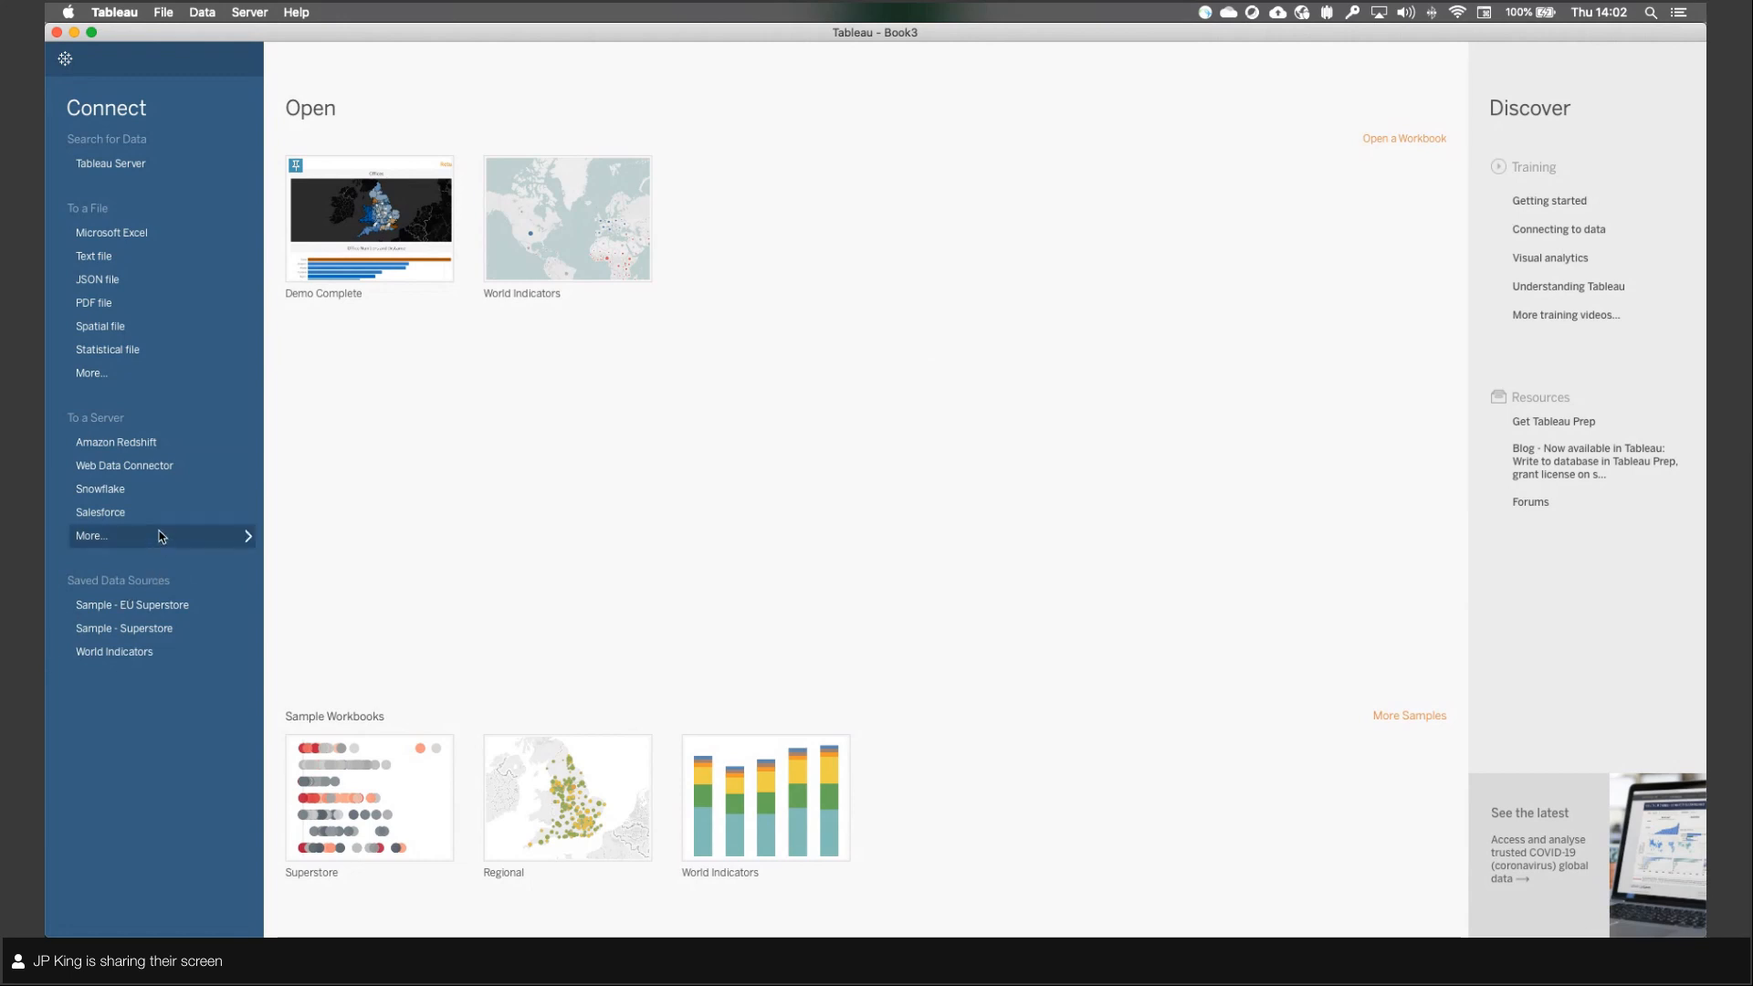
left_click(137, 541)
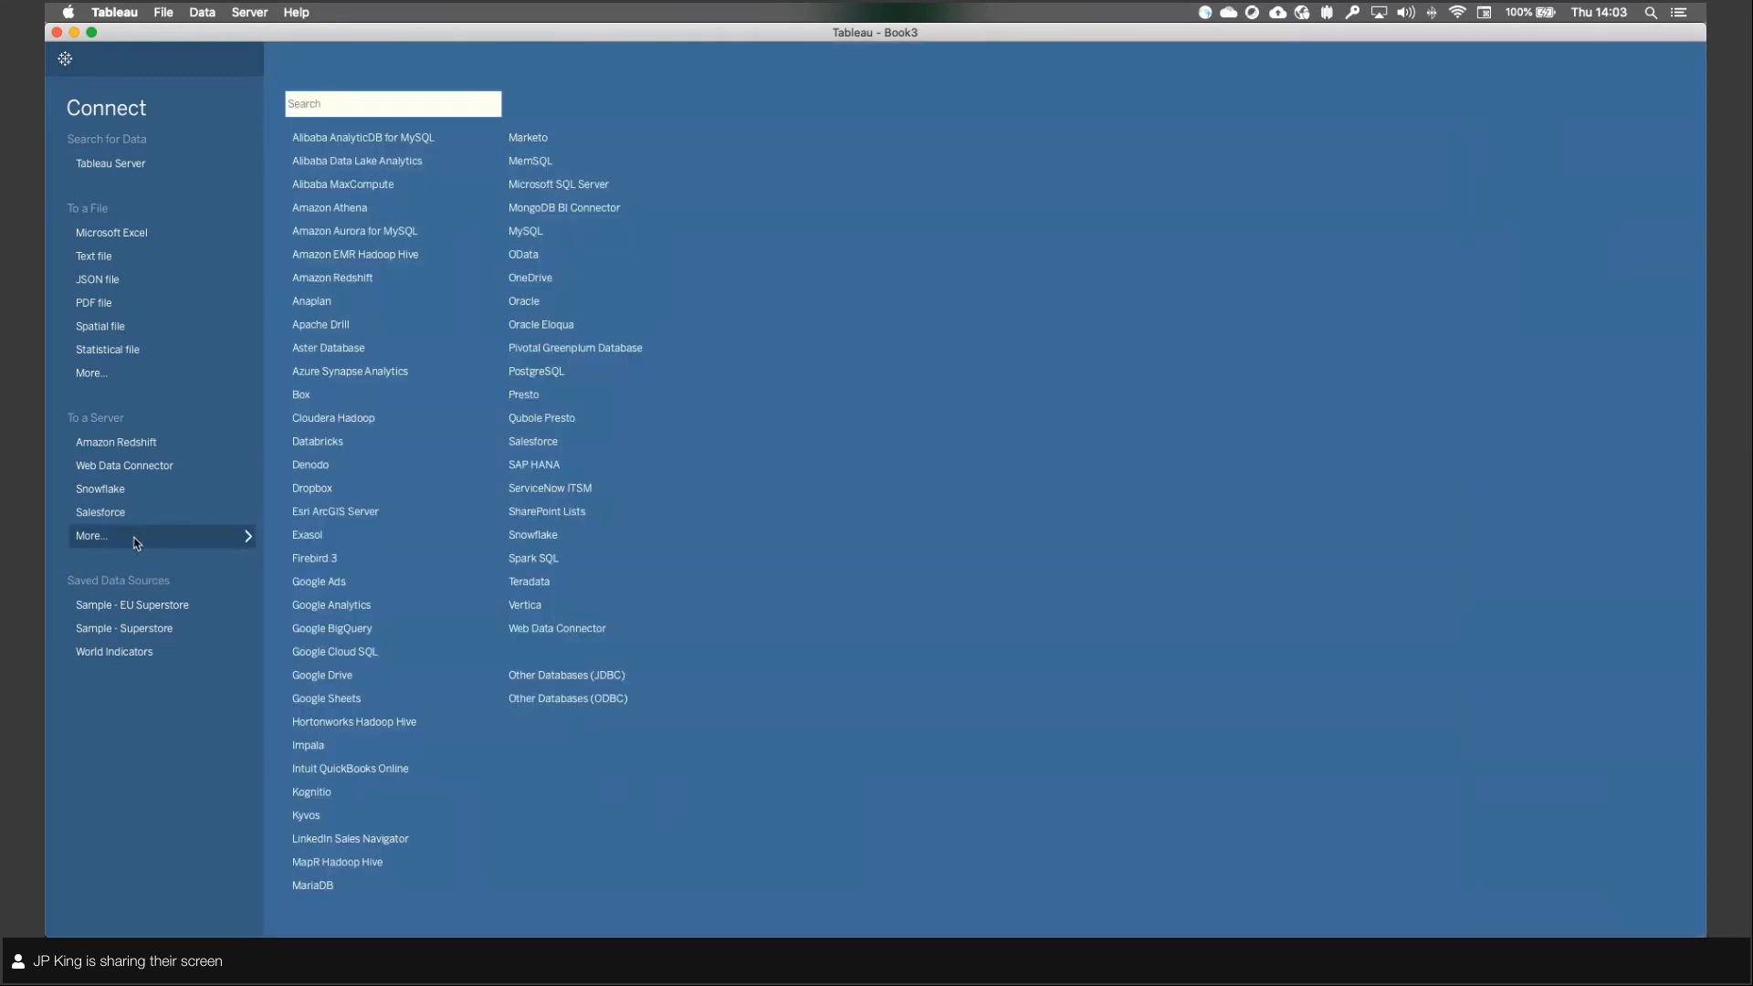
left_click(137, 541)
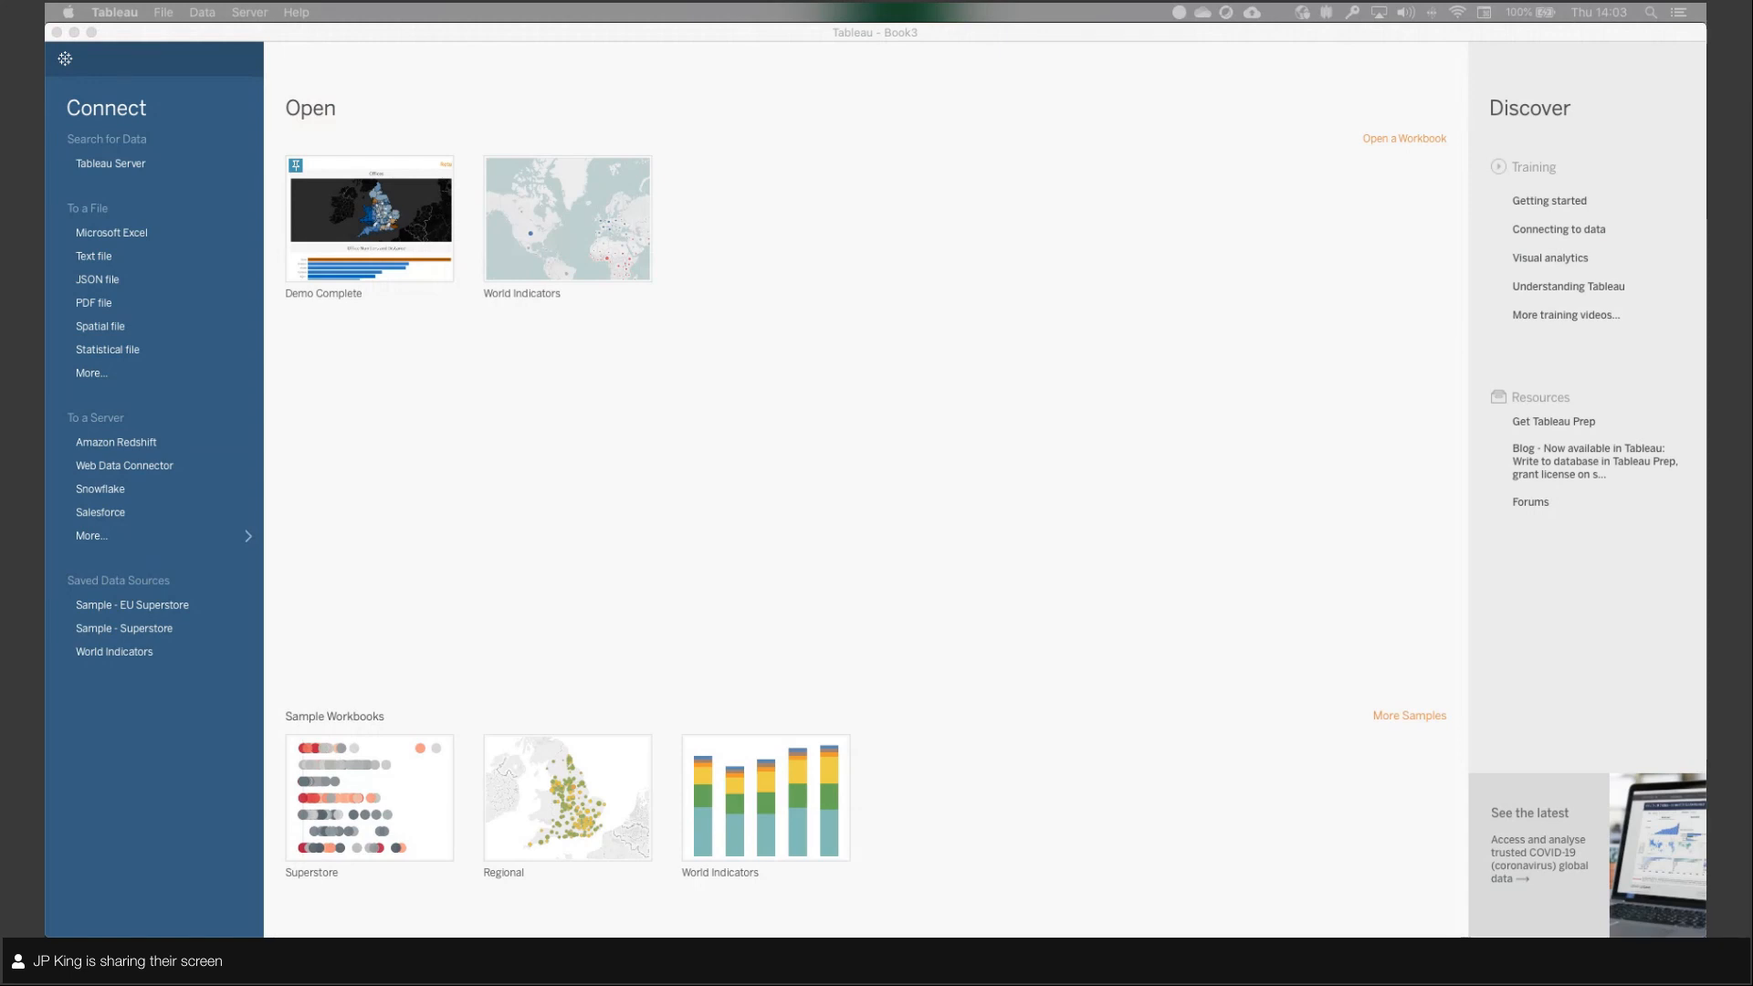
Step: Connect to the Employees.csv text file, look over its columns and go to Sheet 1
left_click_drag(183, 931, 599, 442)
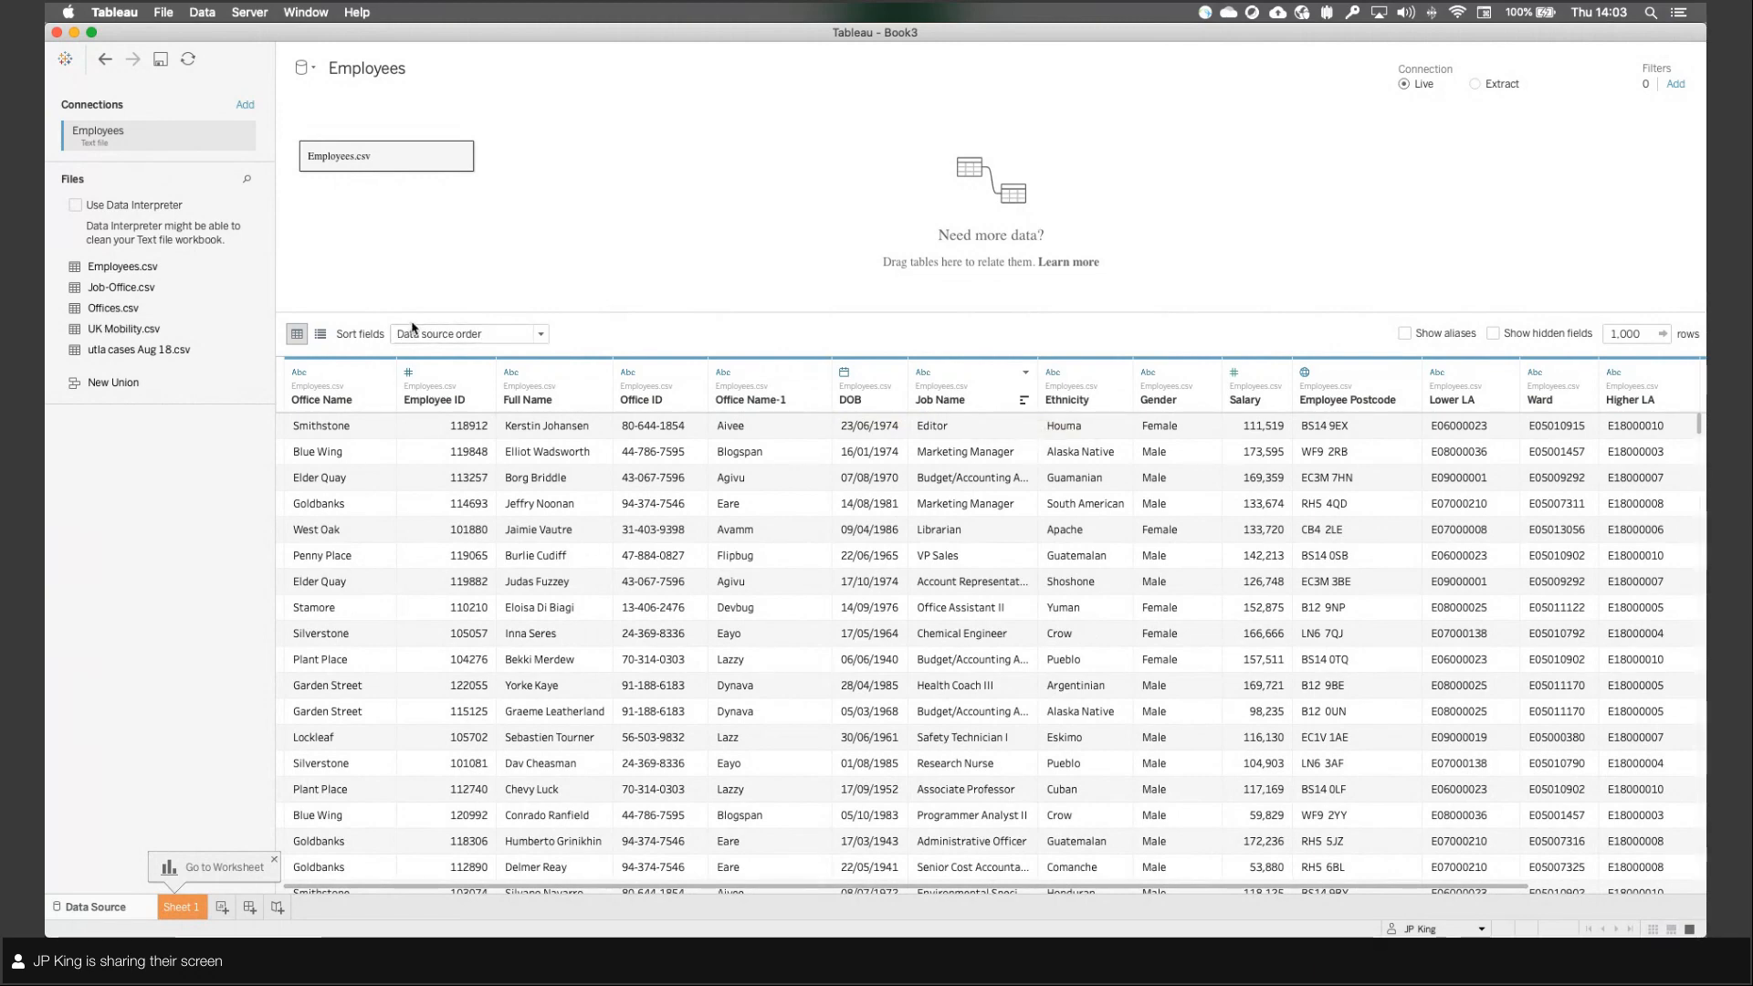
scroll(272, 579, "right", 2)
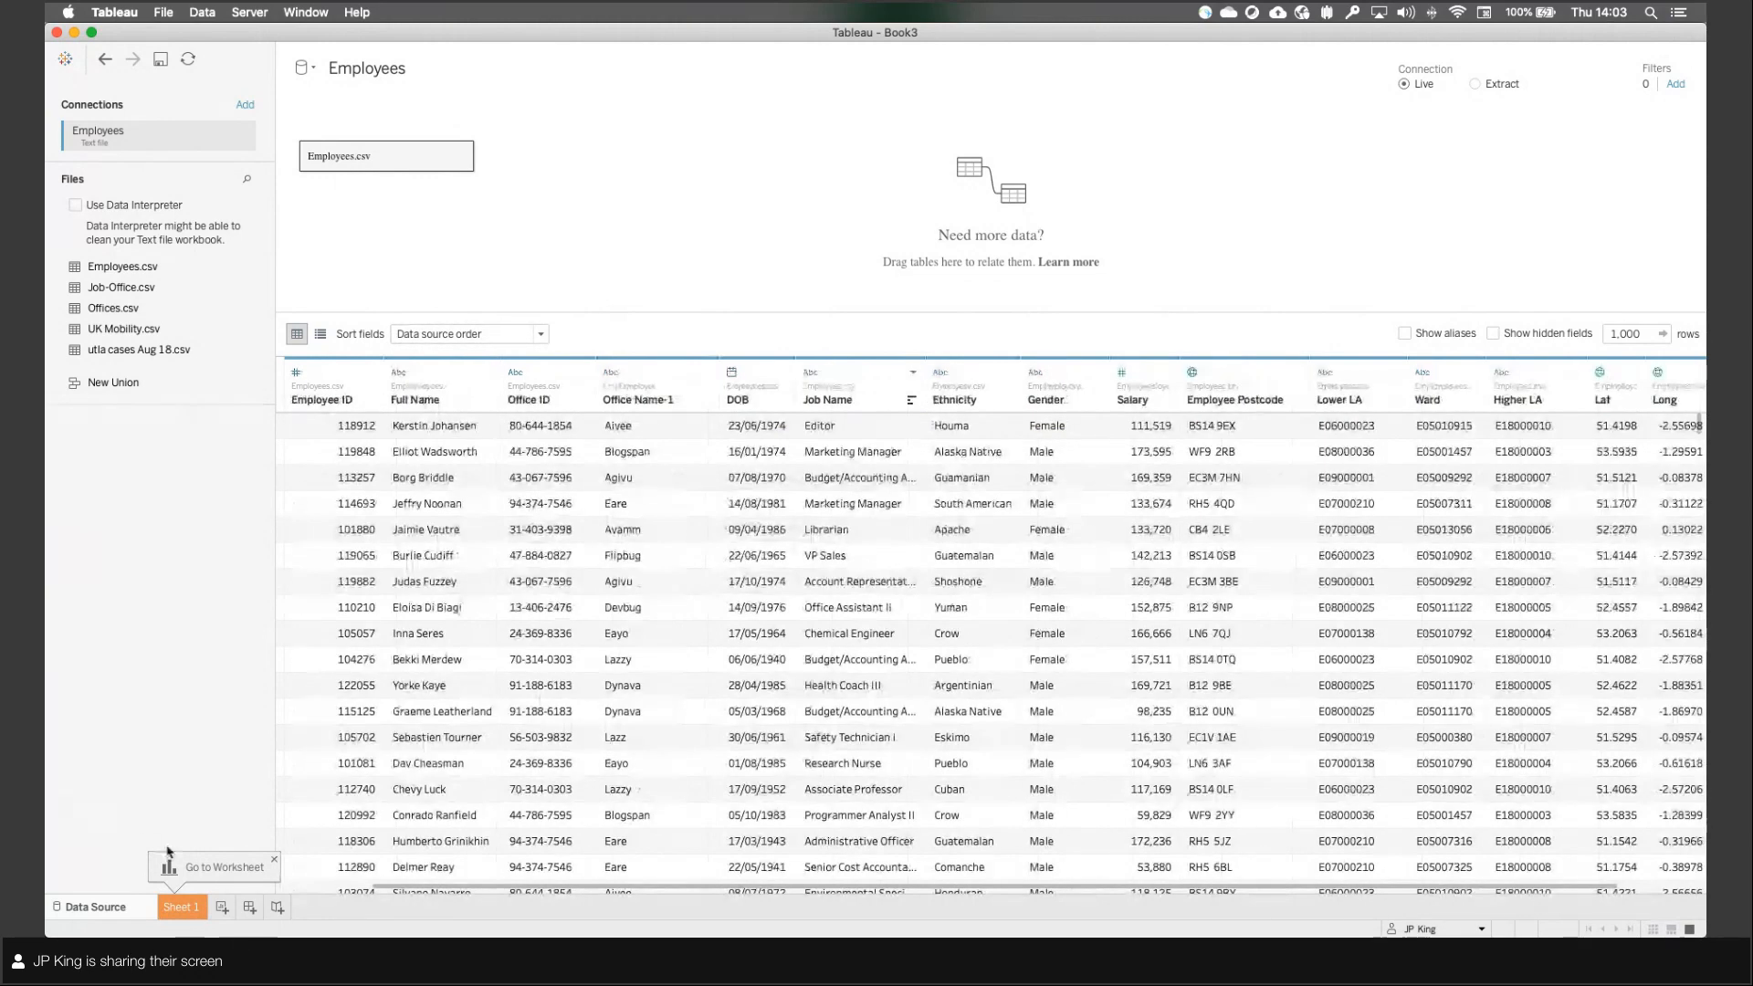
scroll(738, 514, "left", 2)
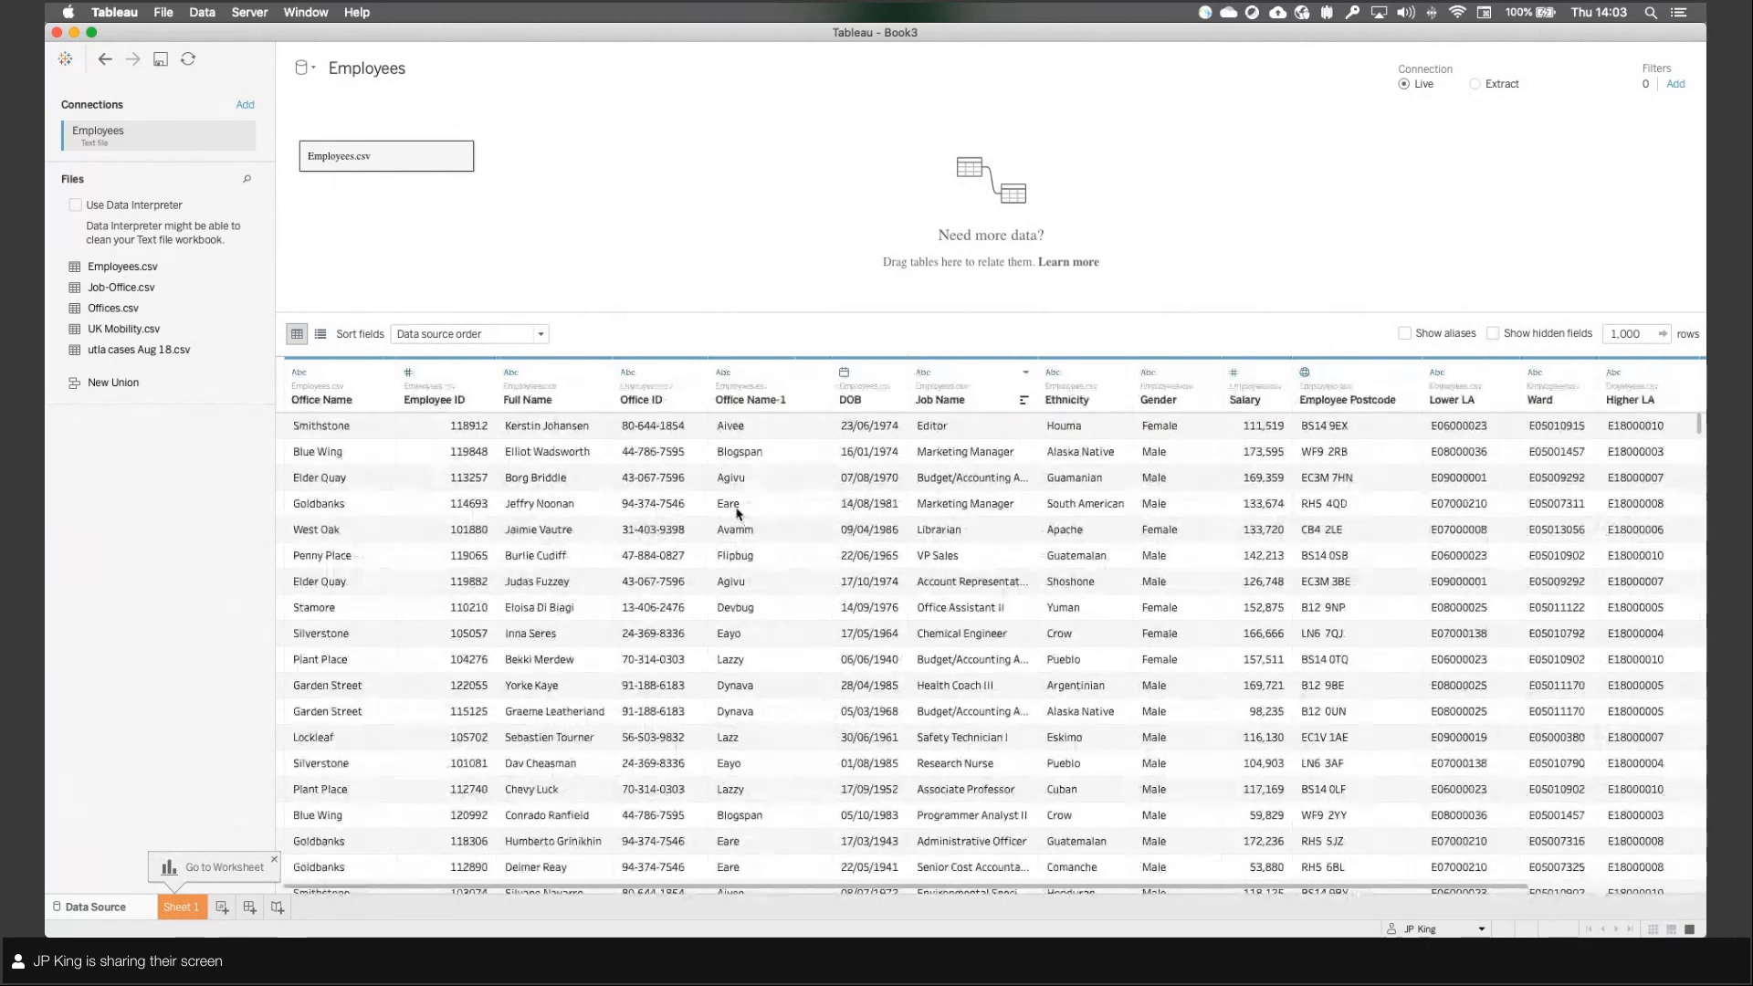
left_click(179, 908)
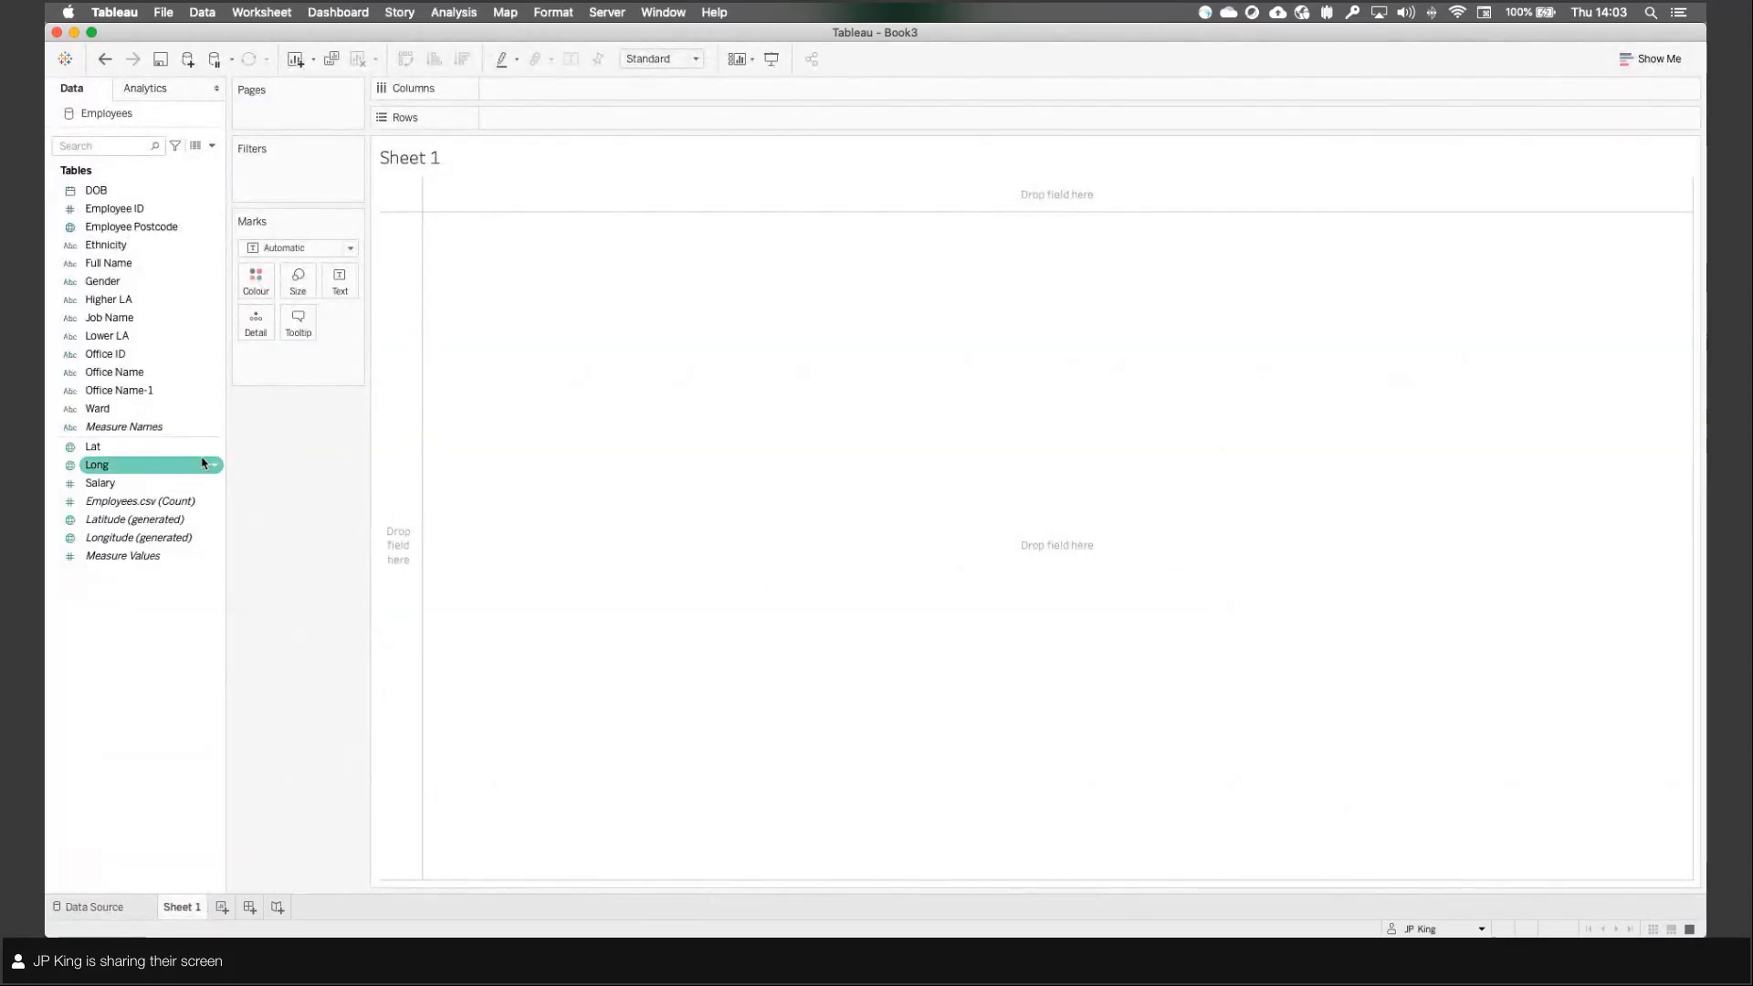
Step: Put Office Name on Rows in place of the mistakenly added Office Name-1 field
double_click(146, 390)
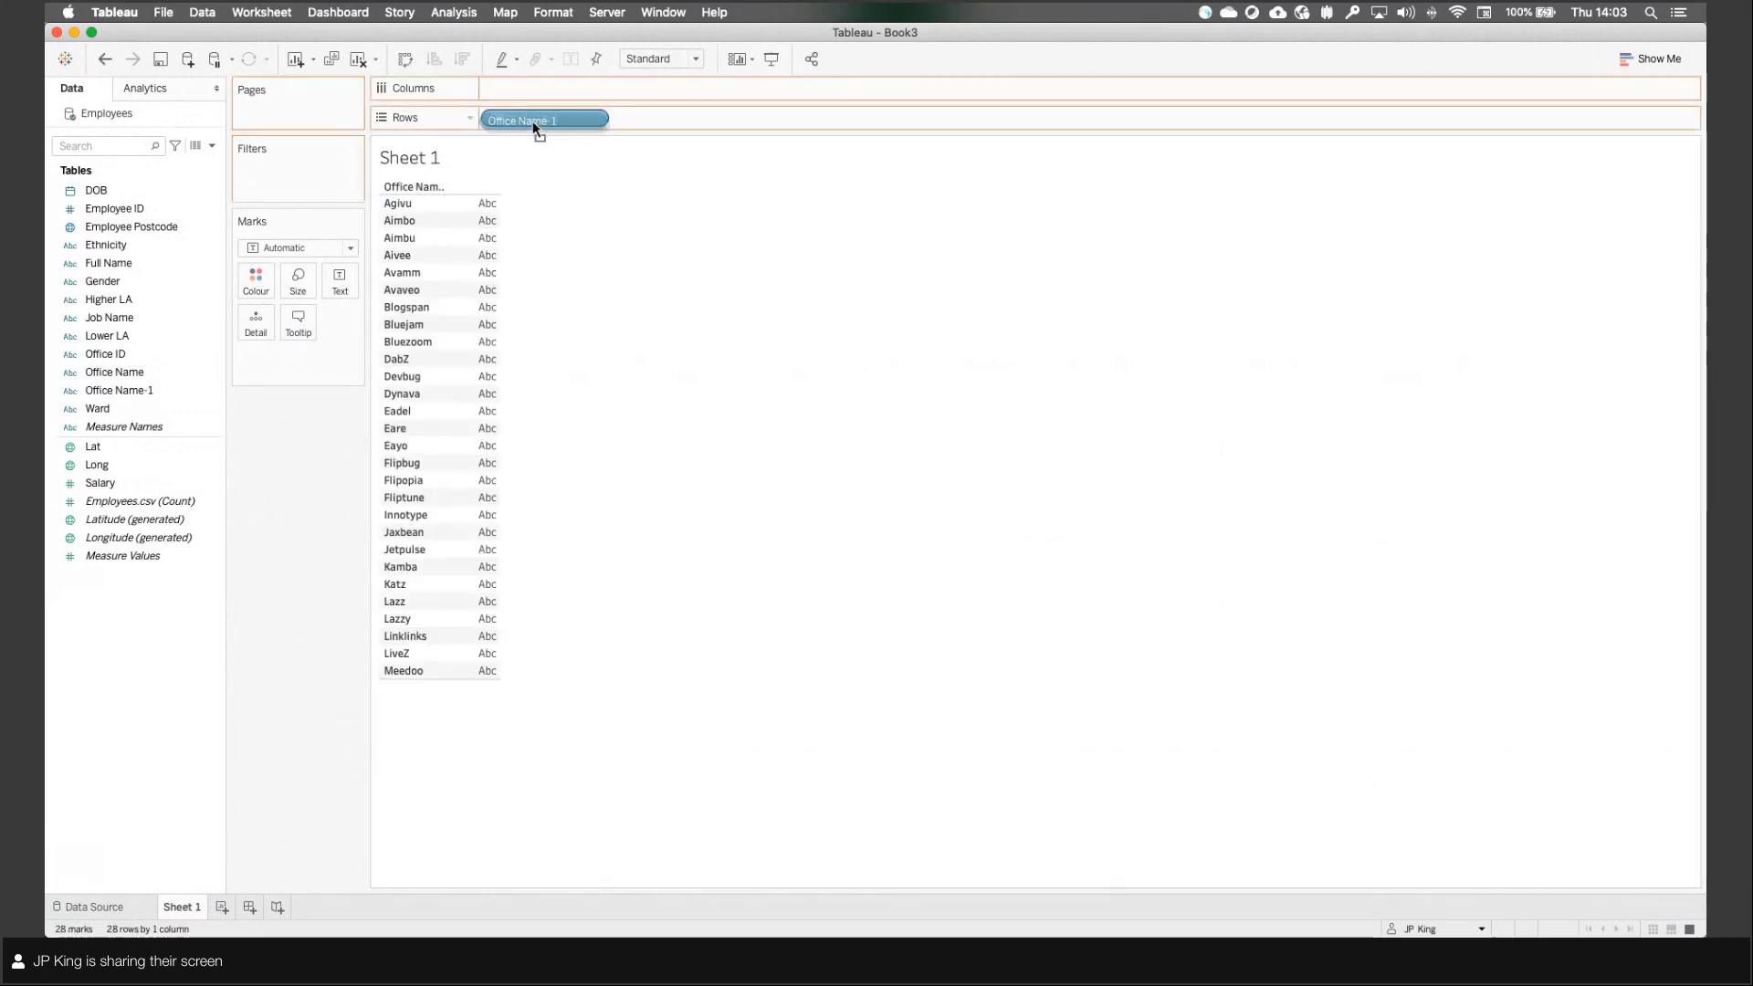
left_click_drag(533, 120, 216, 392)
left_click_drag(114, 372, 511, 122)
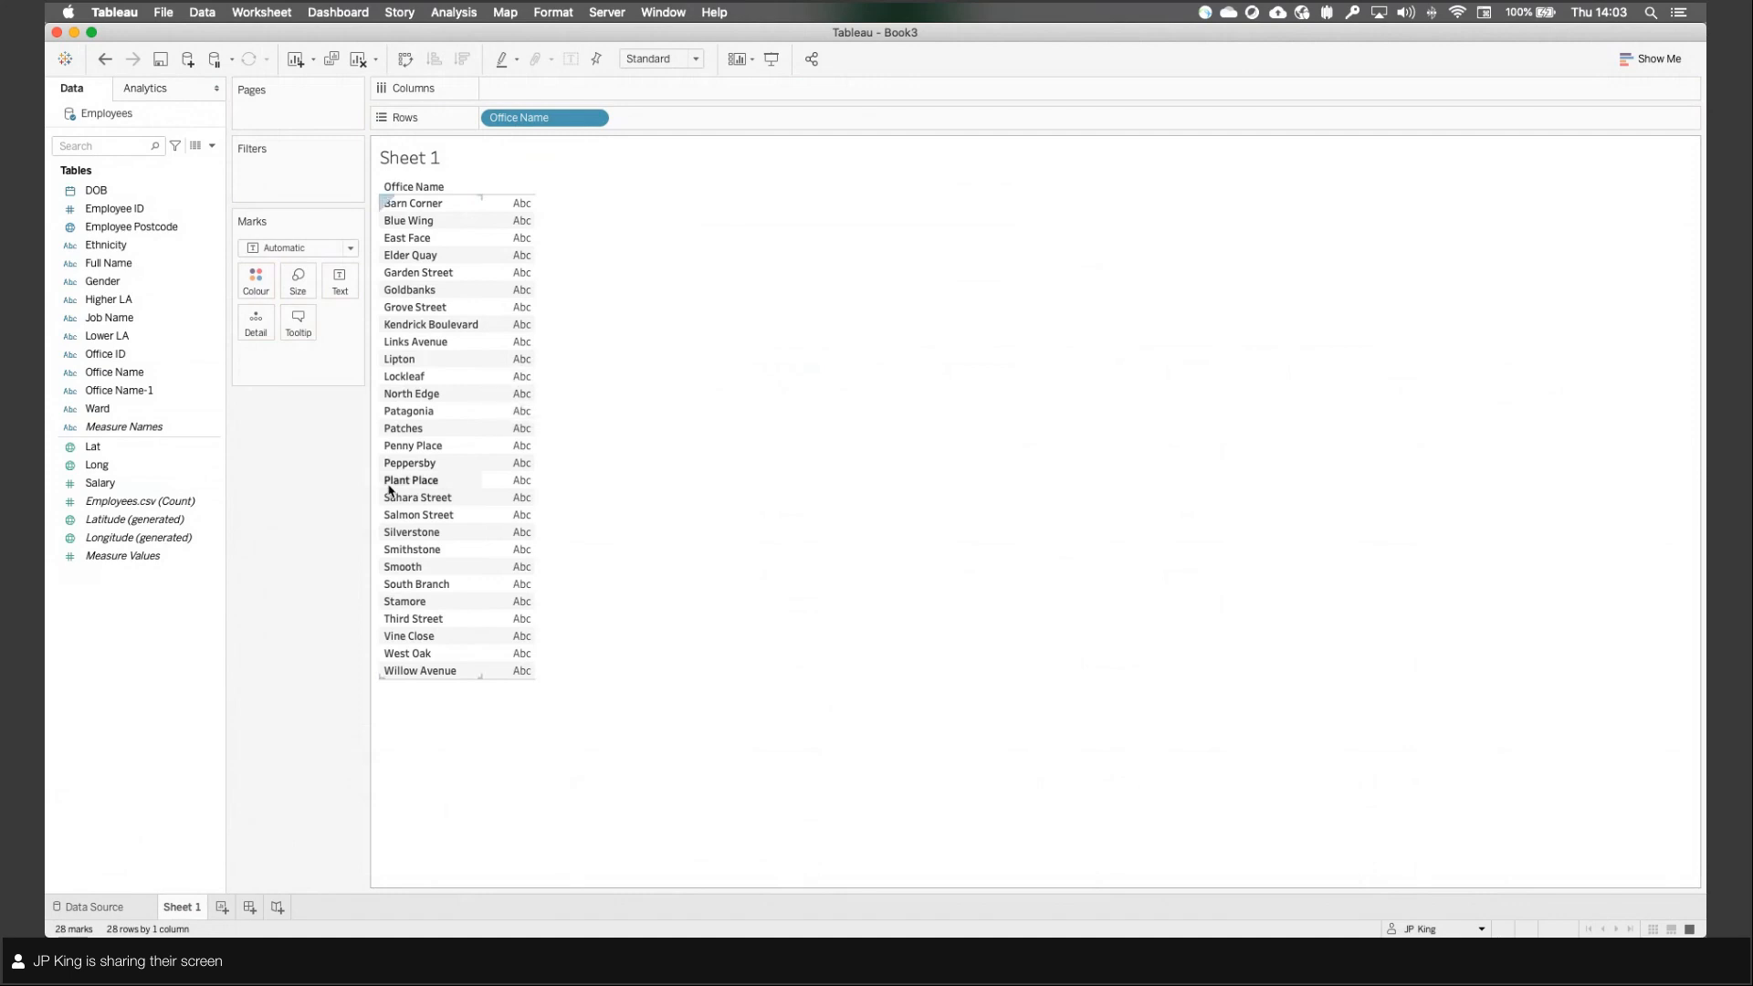
Step: Plot the distinct count of Employee ID on Columns as bars and sort the offices in descending order
left_click(135, 211)
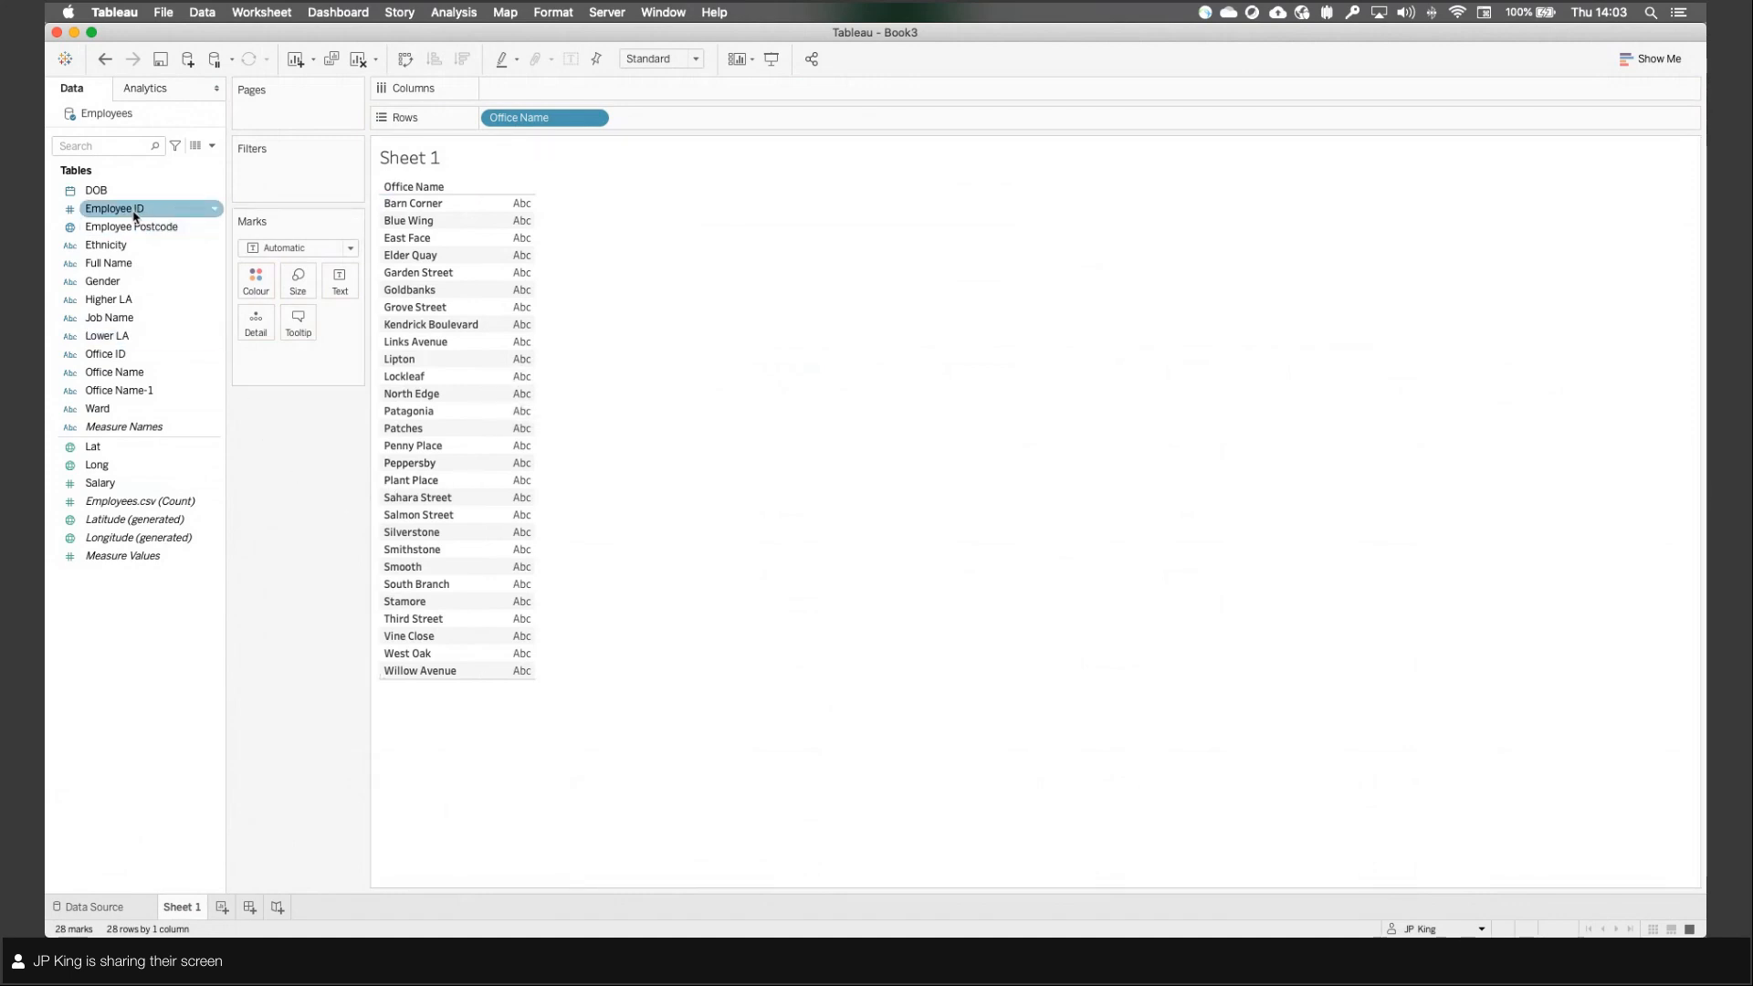
left_click_drag(134, 211, 594, 87)
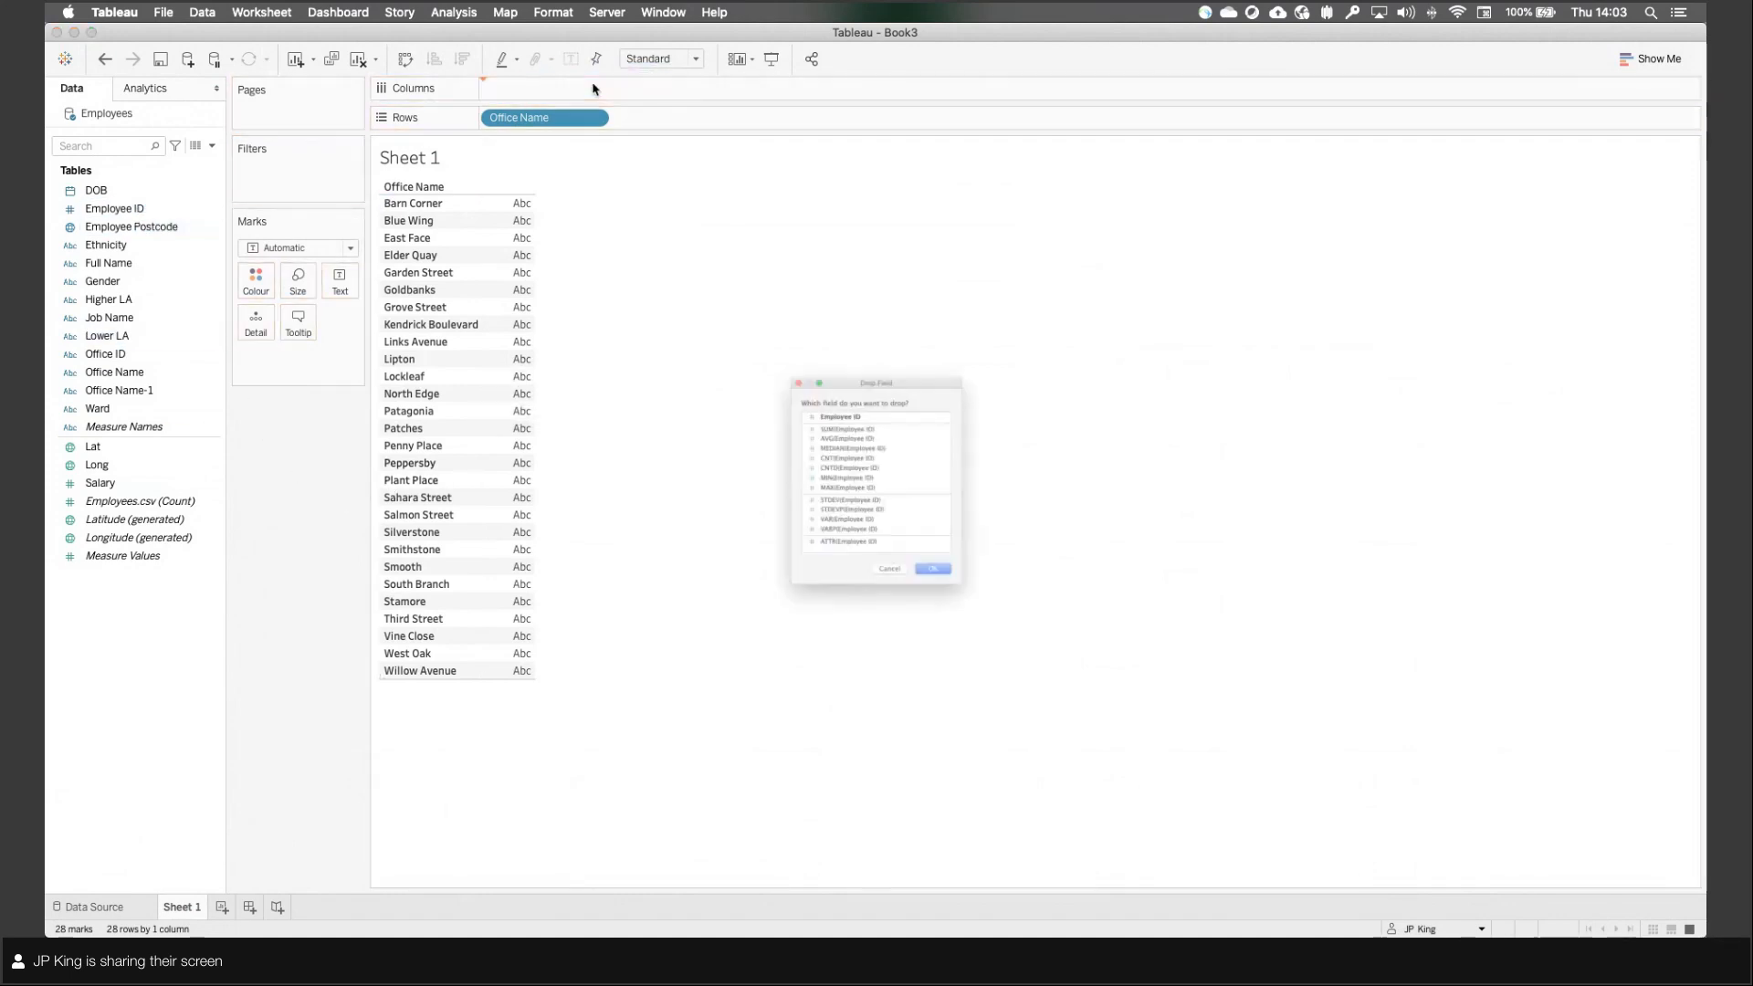
double_click(847, 460)
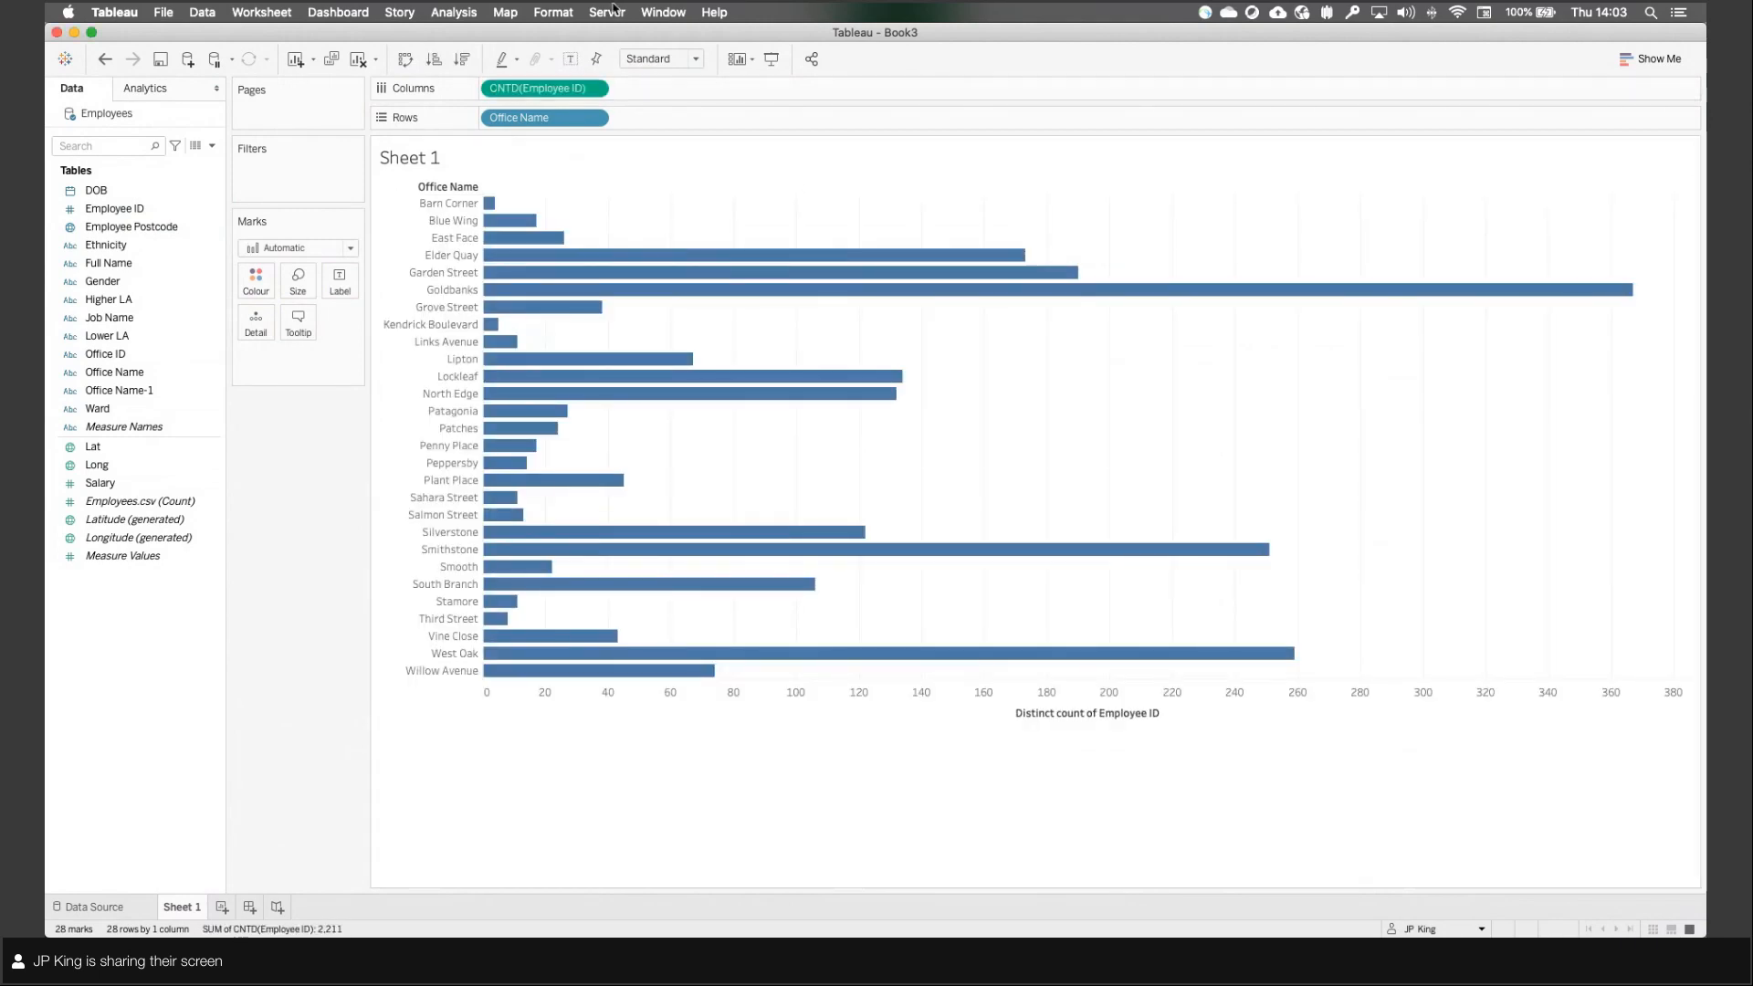
left_click(464, 59)
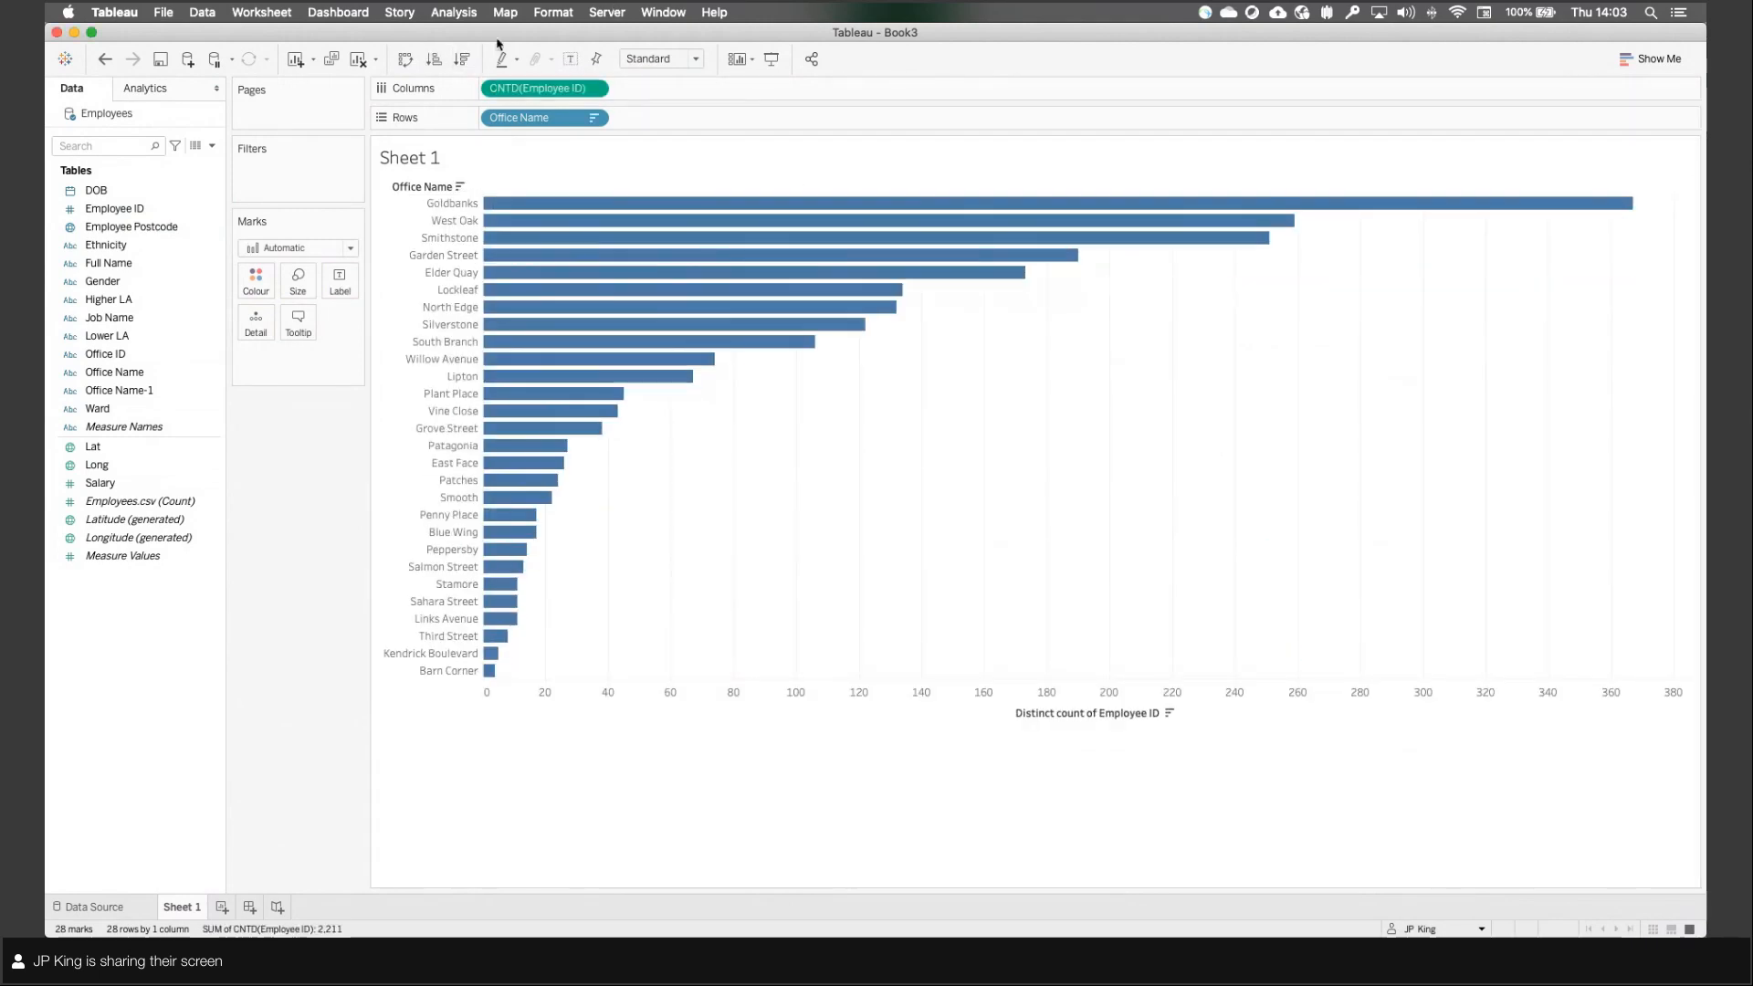
Step: Turn on animations as the workbook default and close the animation settings
left_click(568, 13)
left_click(599, 194)
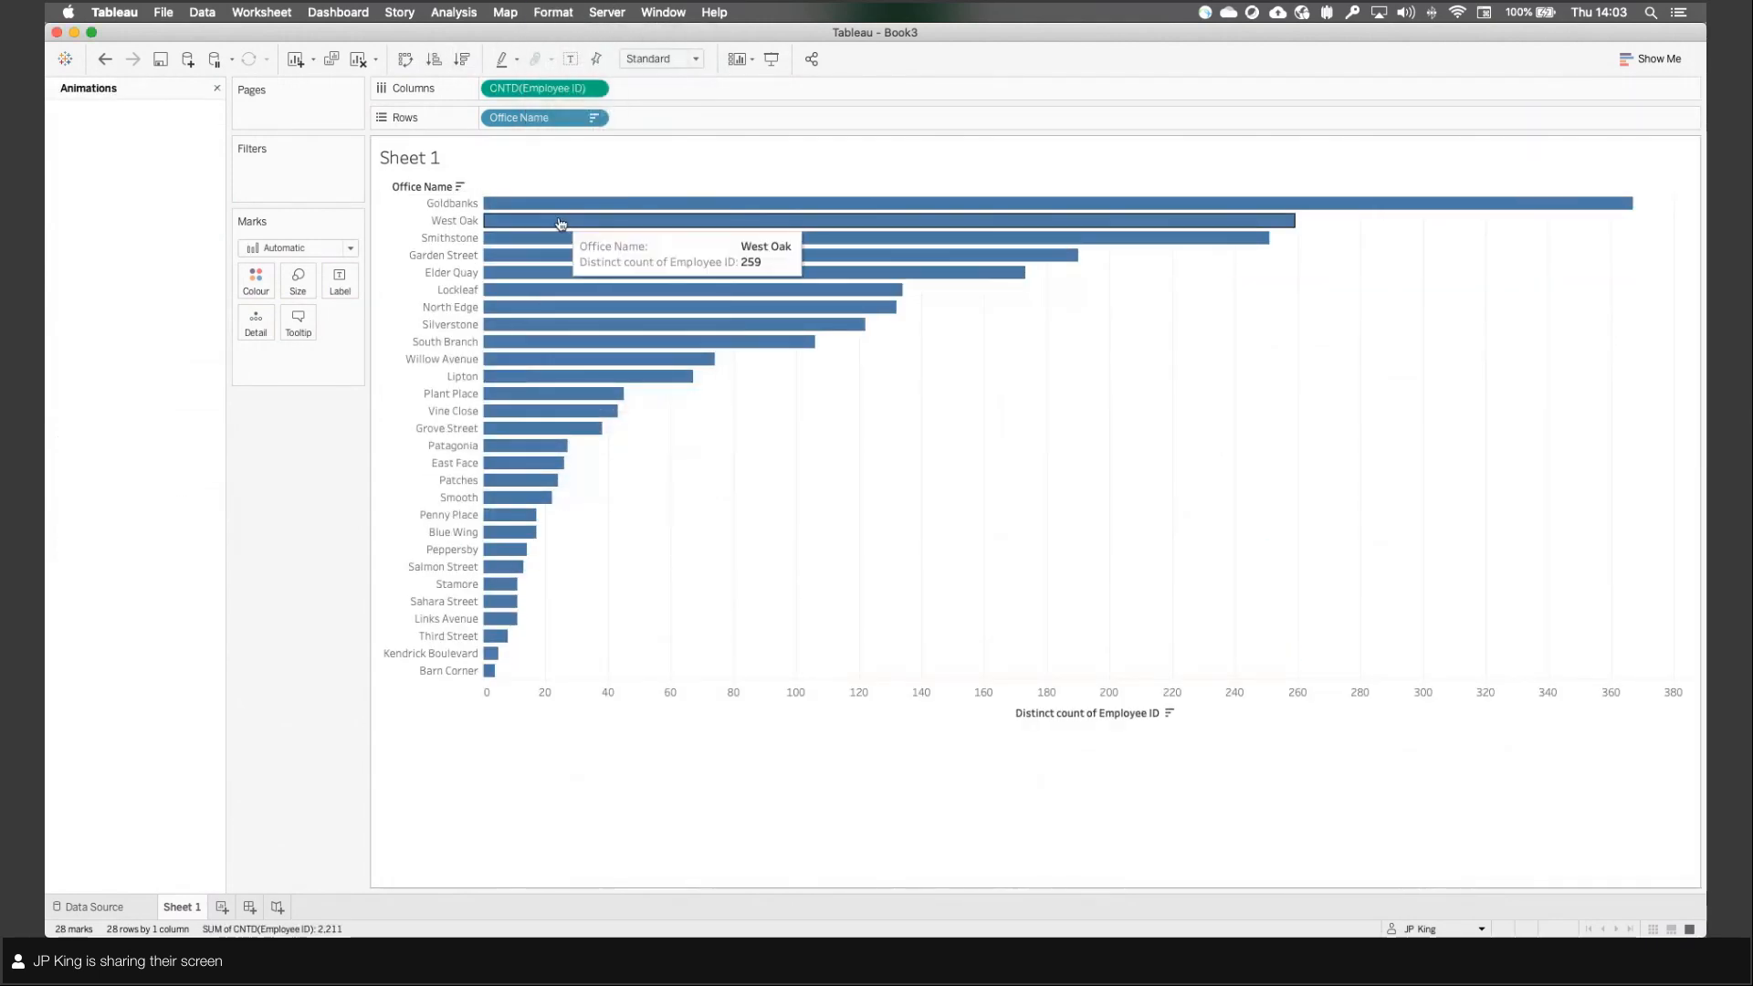
left_click(98, 152)
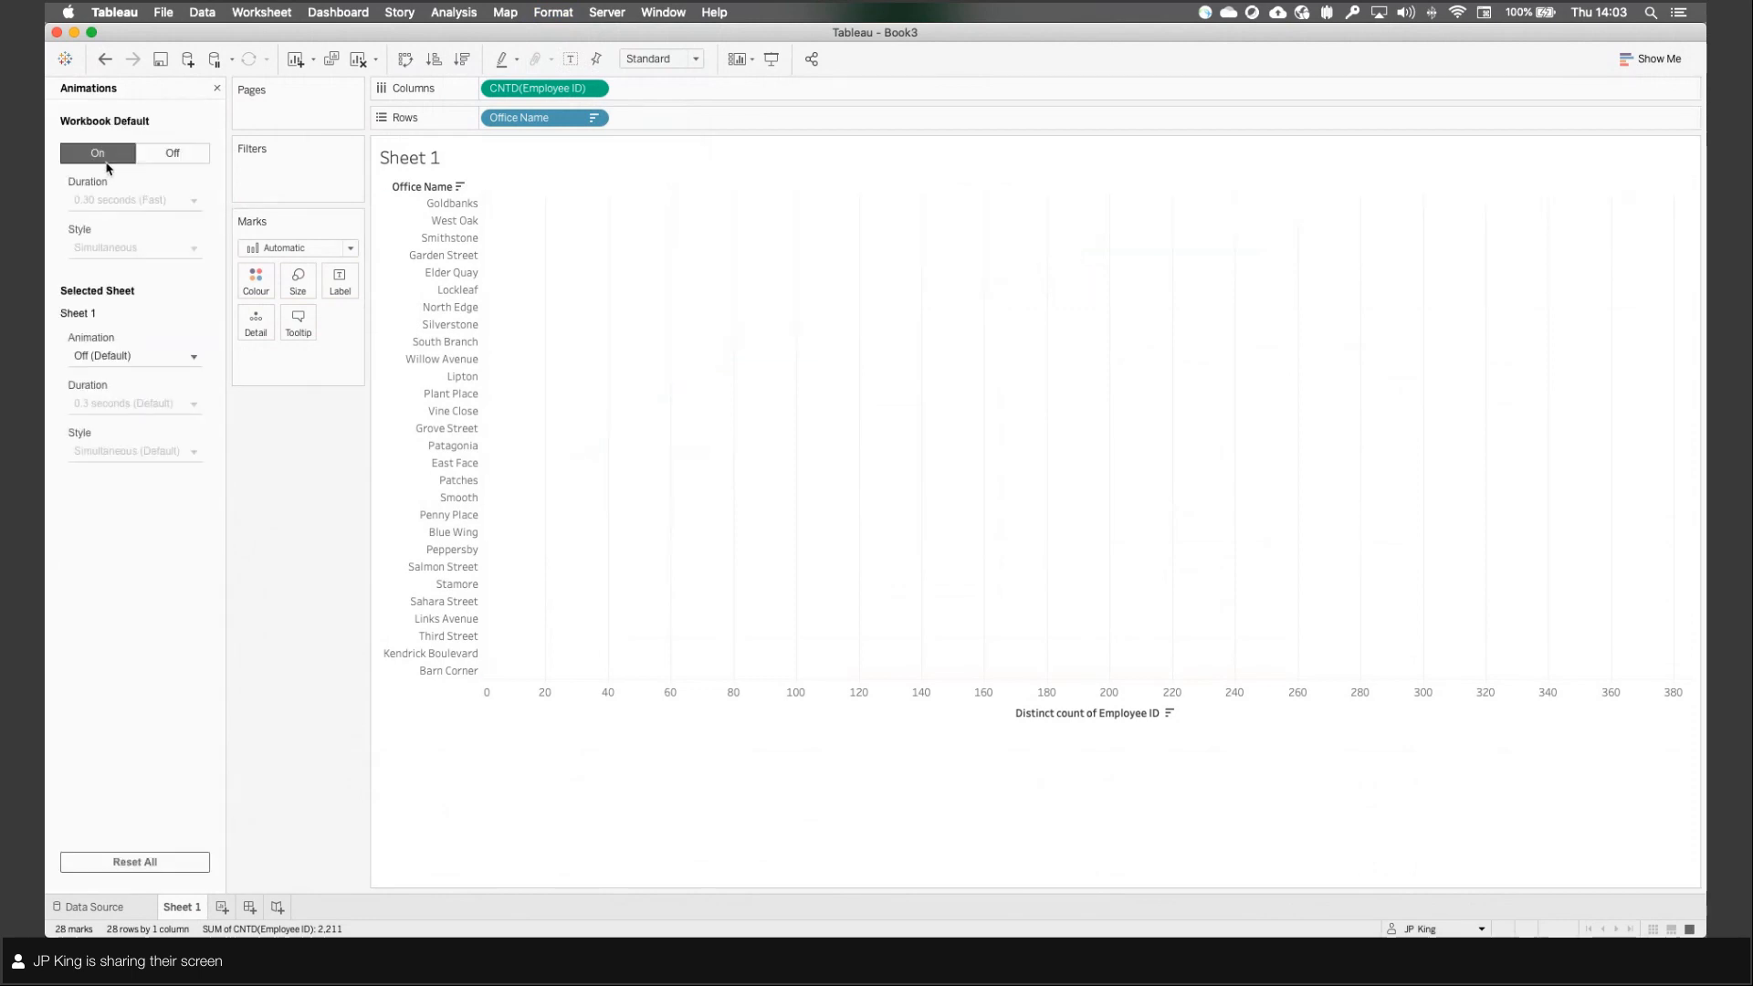
left_click(216, 87)
mouse_move(1429, 210)
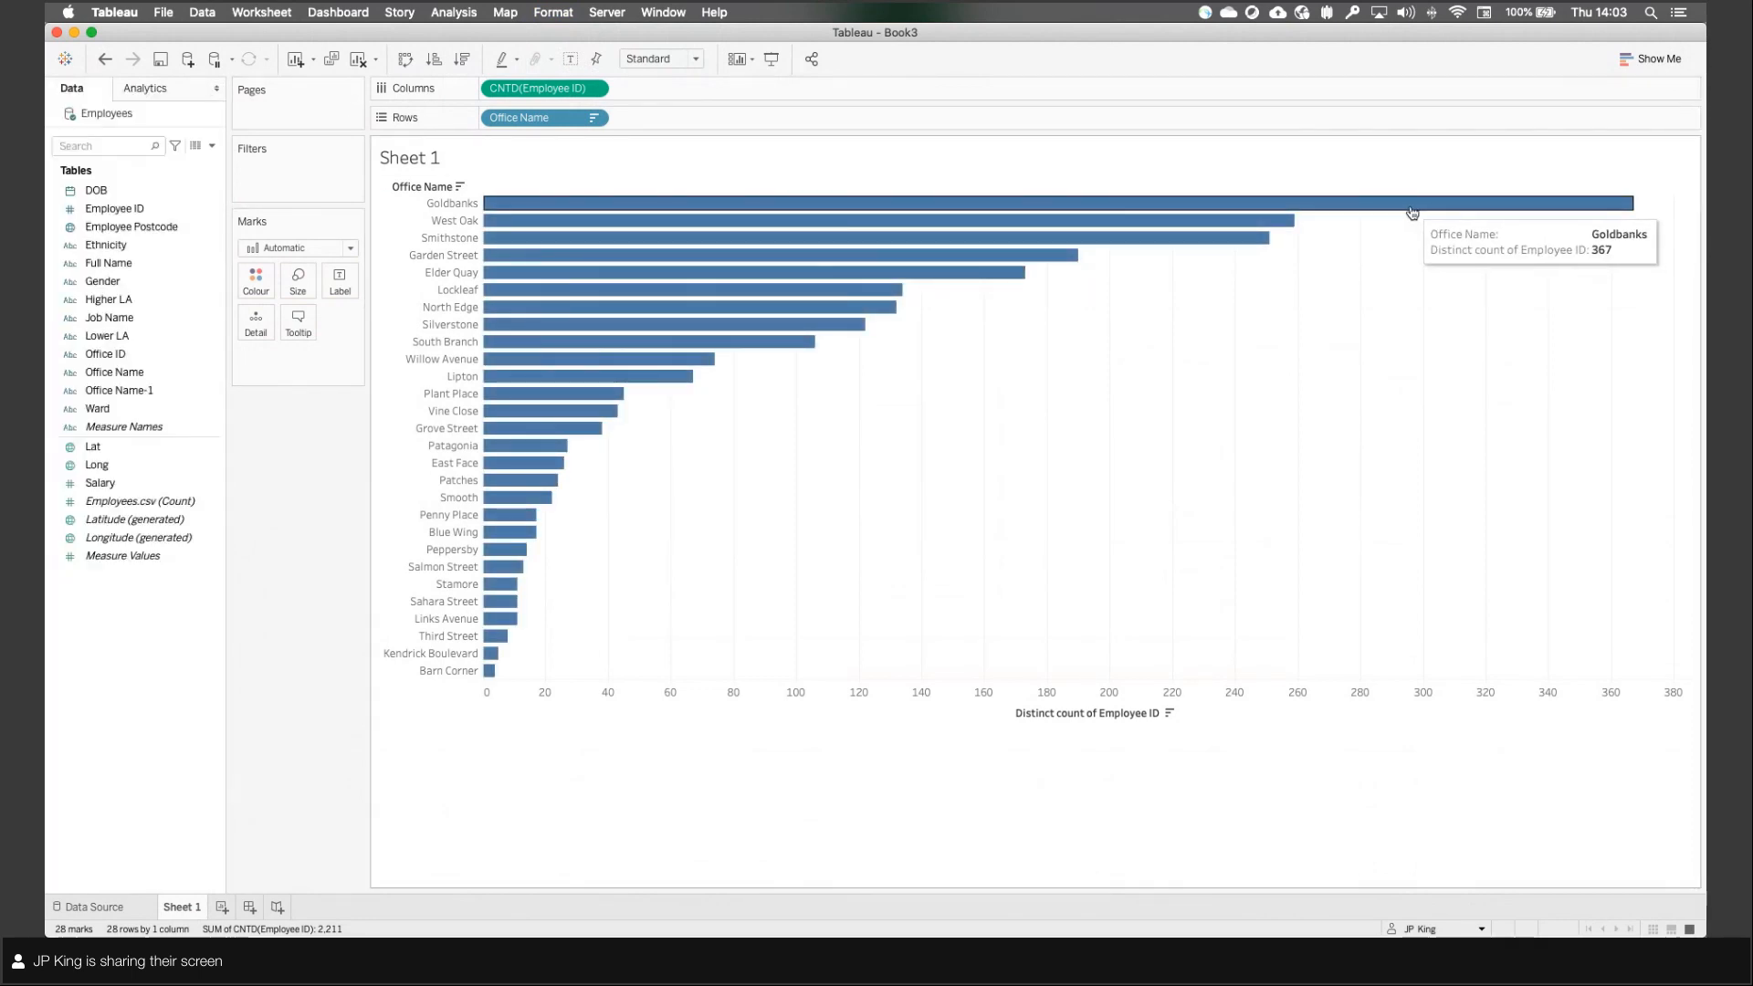
mouse_move(1315, 222)
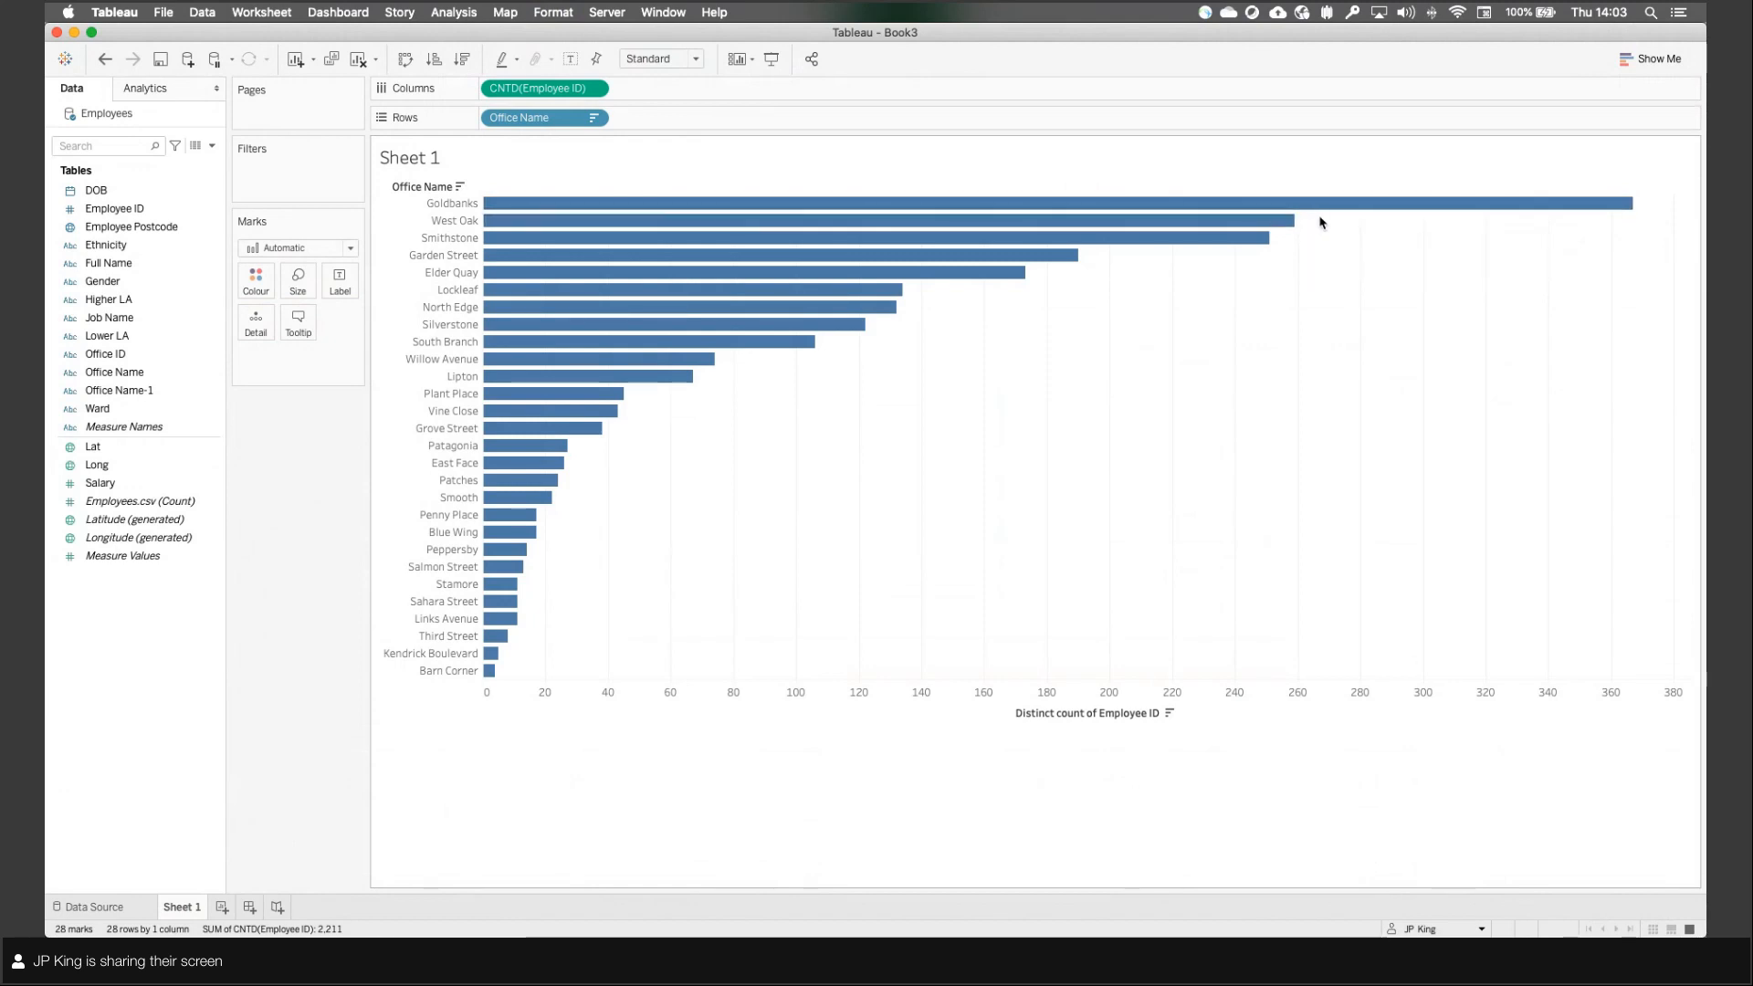
left_click_drag(1318, 219, 1037, 265)
left_click(1281, 284)
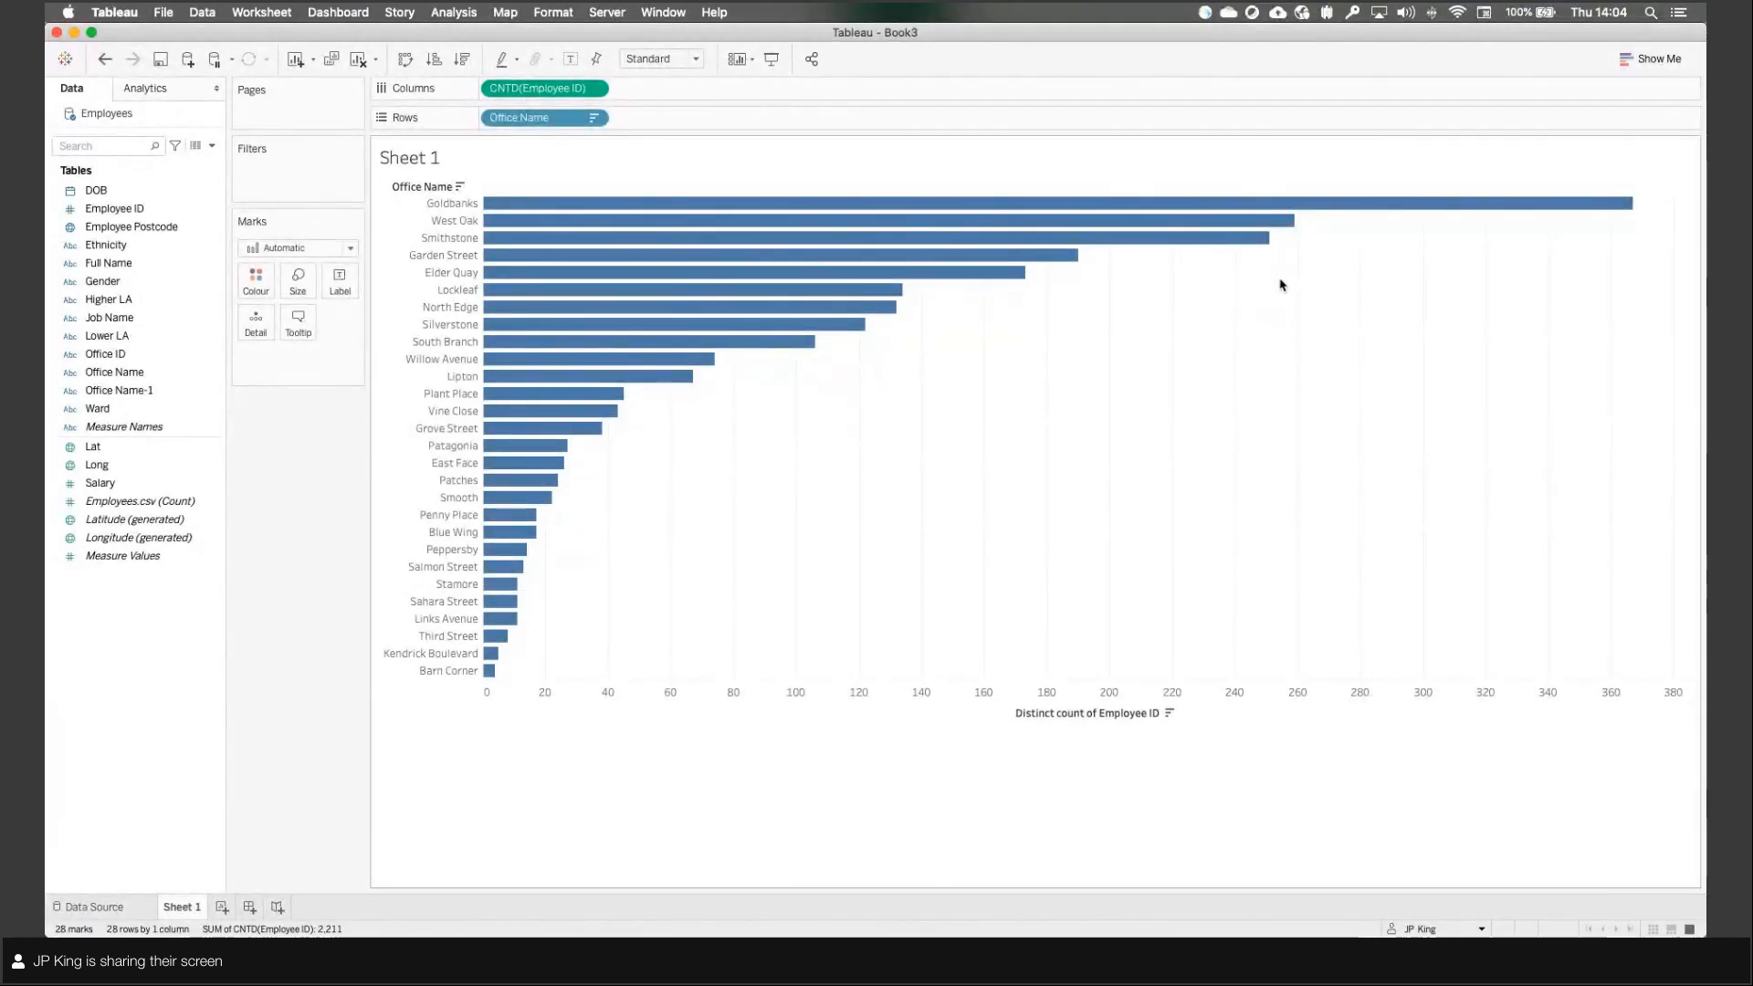
Step: Rename Sheet 1 as "Office by Numbers"
double_click(170, 907)
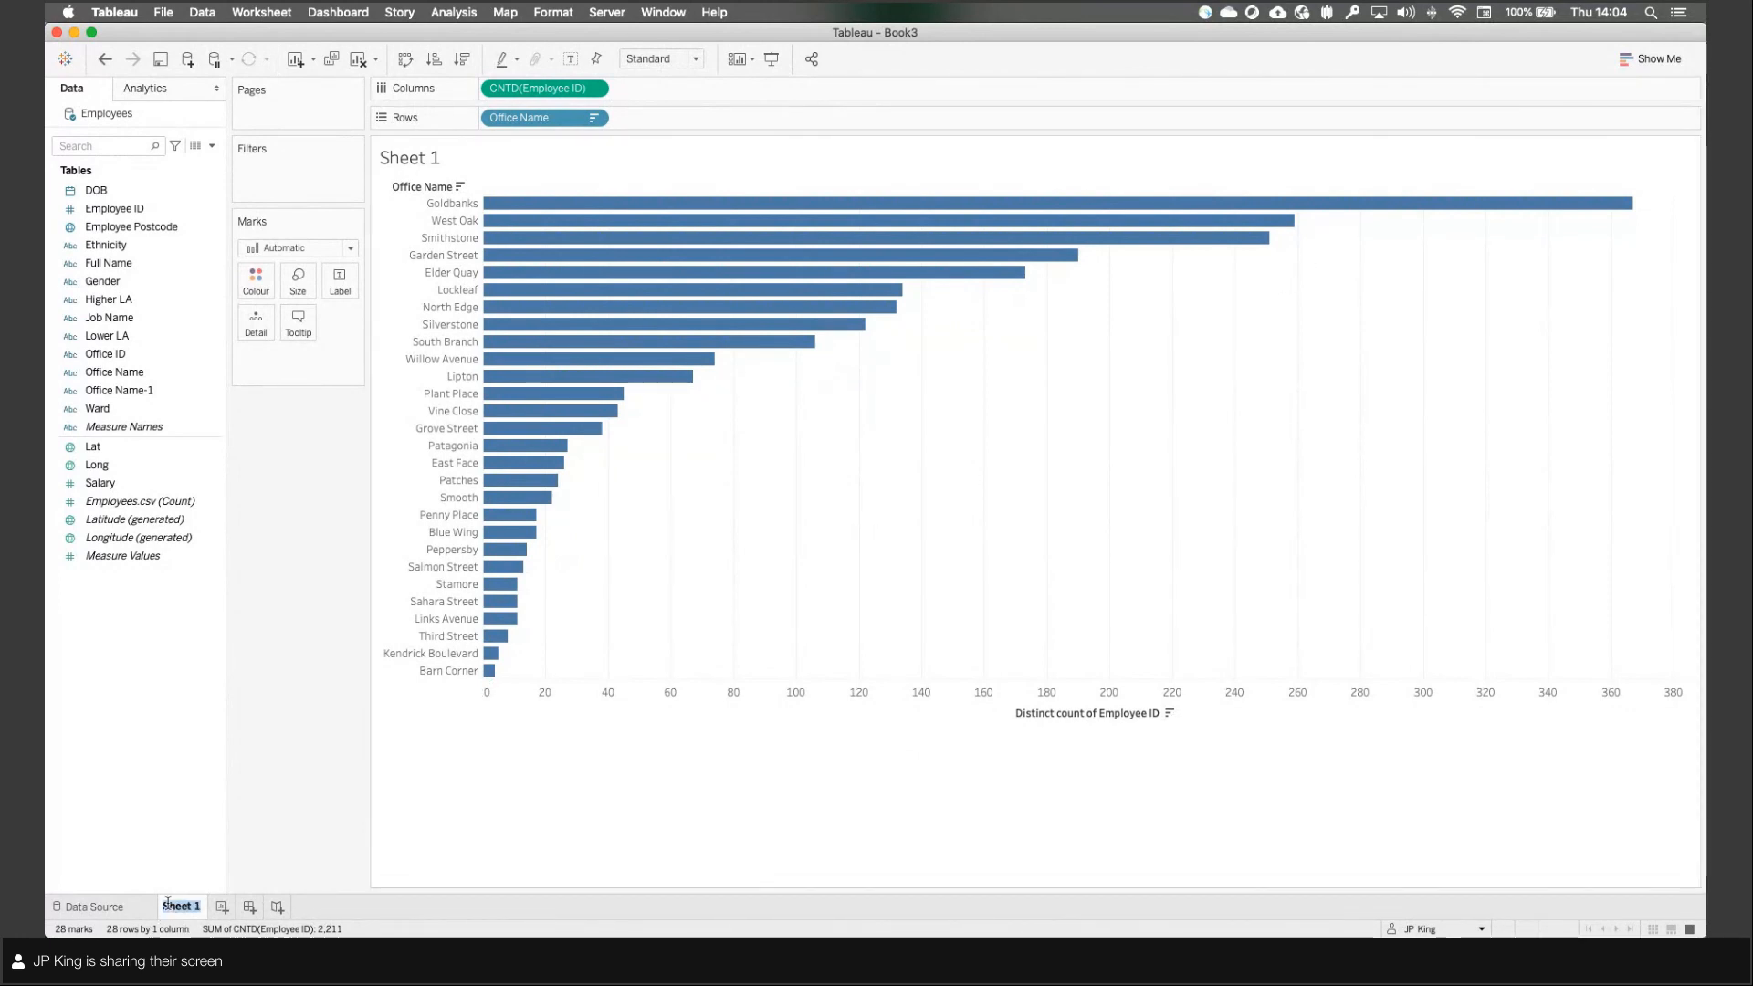
type("Office by Numbers")
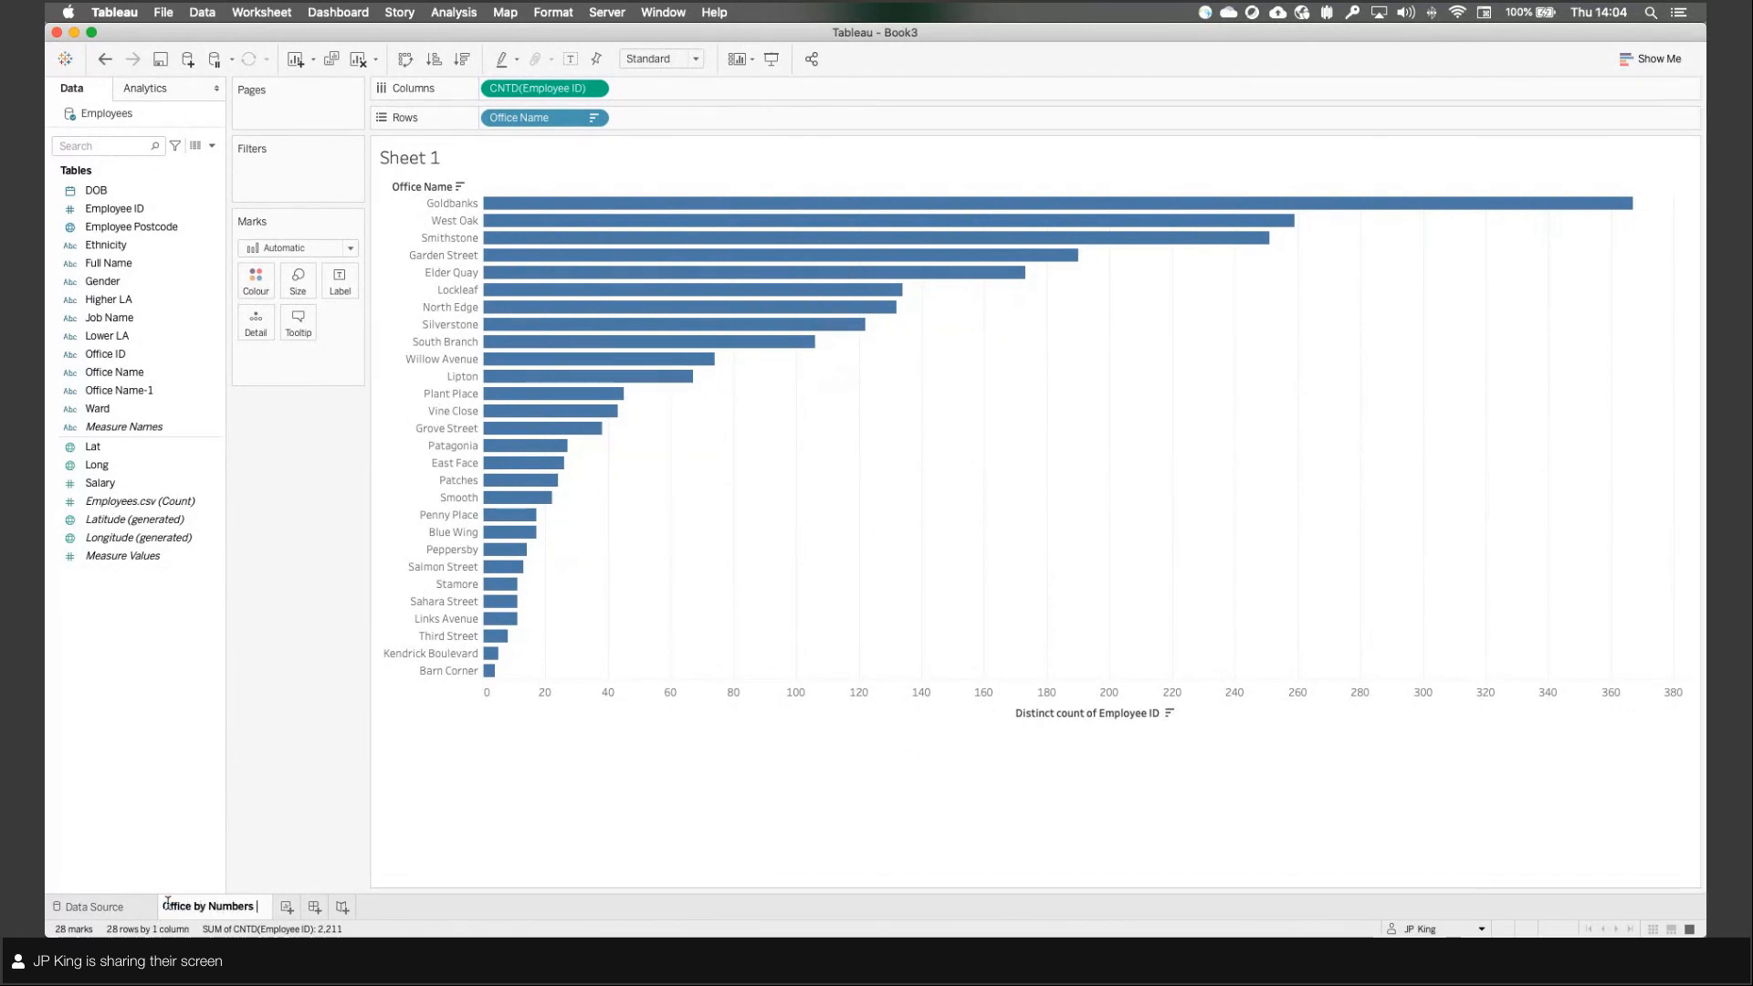
key("Return")
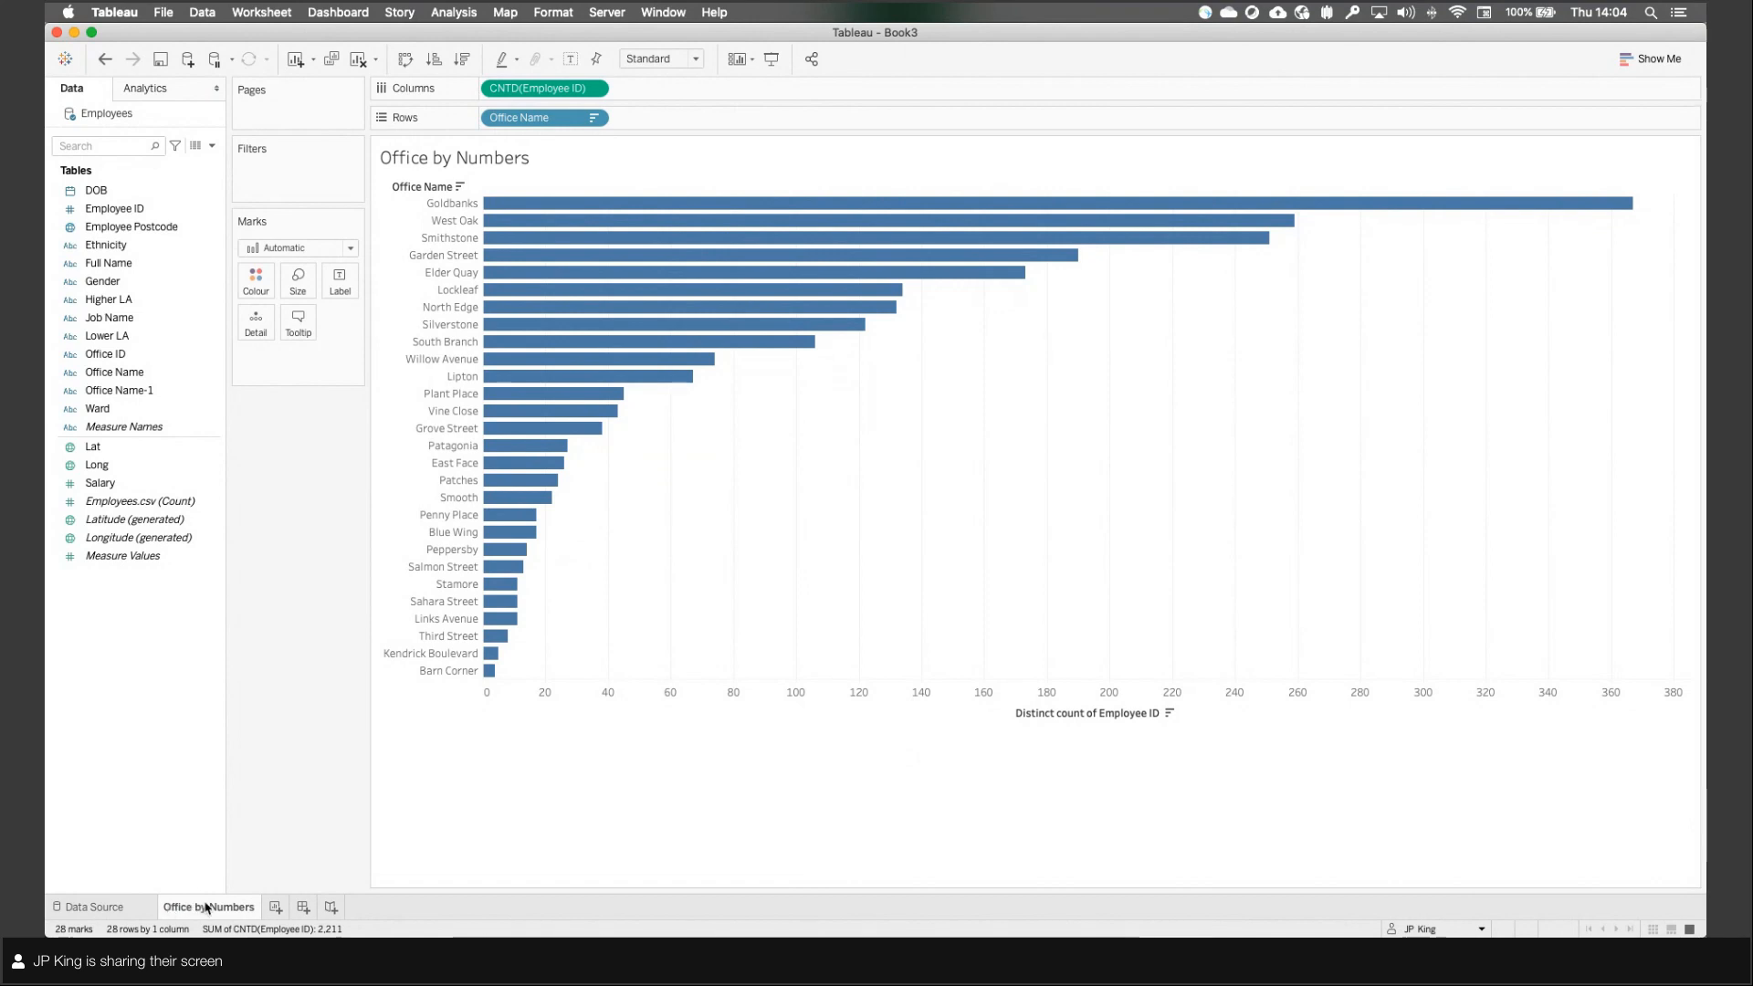
Step: Add a new worksheet and map the average Long on Columns against the average Lat on Rows
left_click(273, 907)
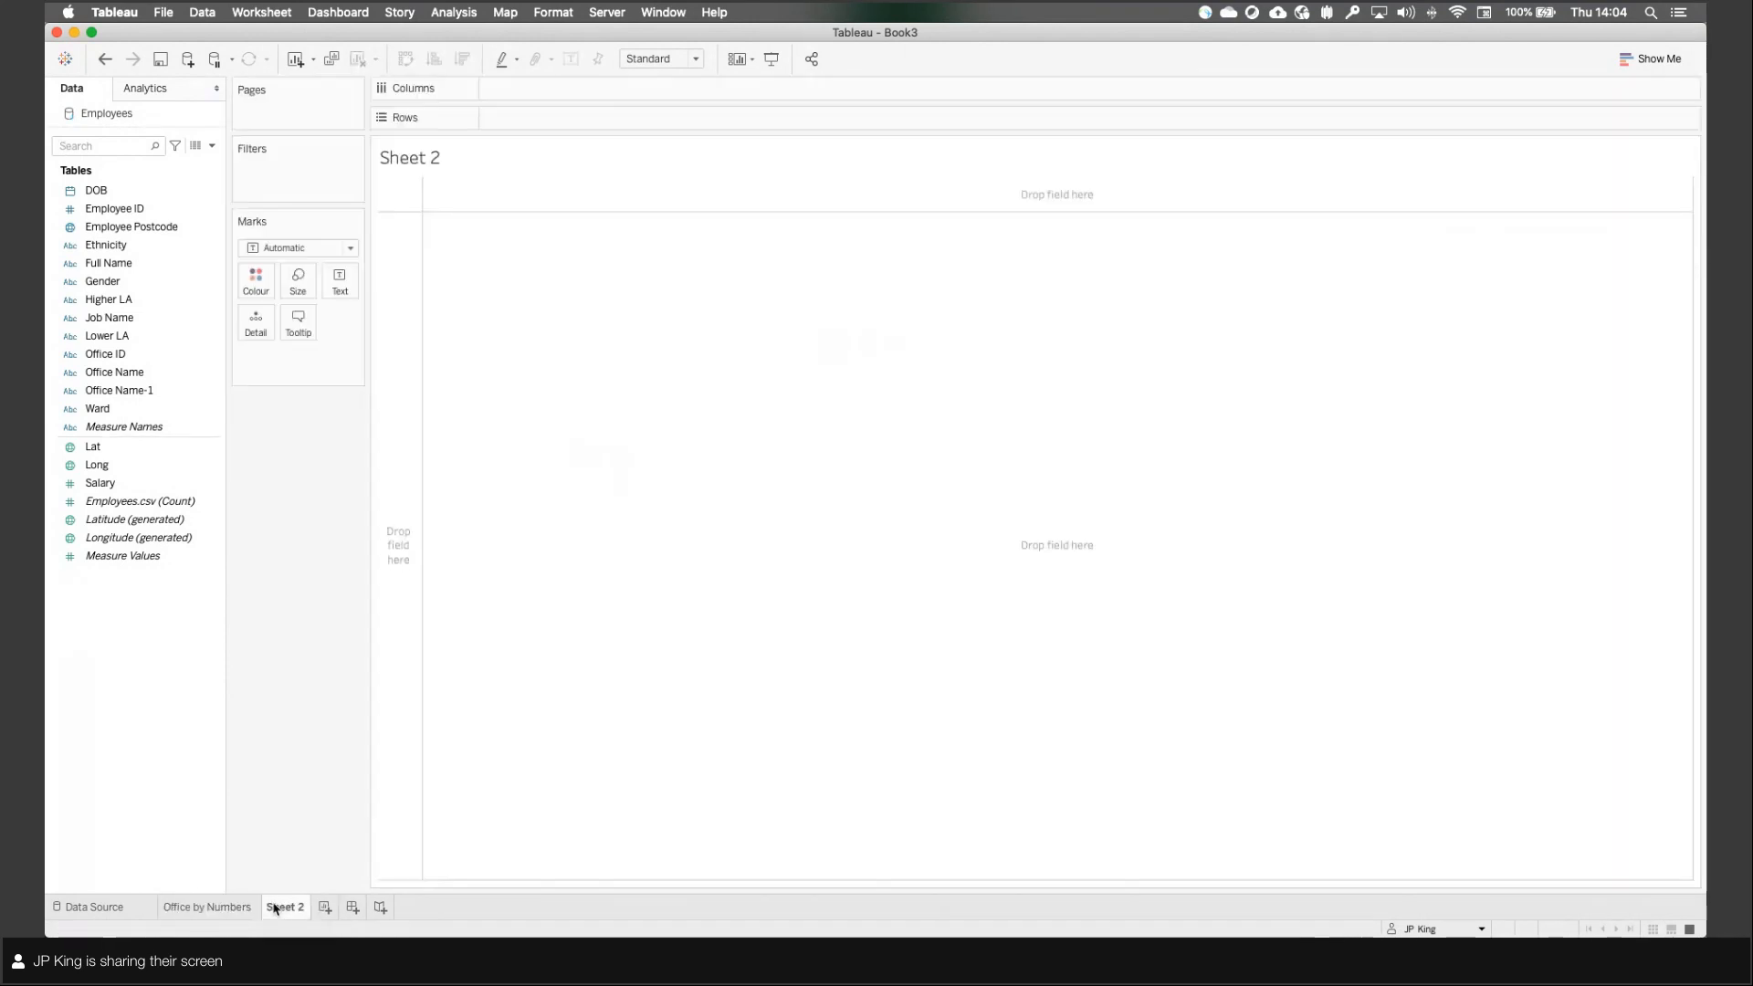
mouse_move(255, 911)
left_click(206, 501)
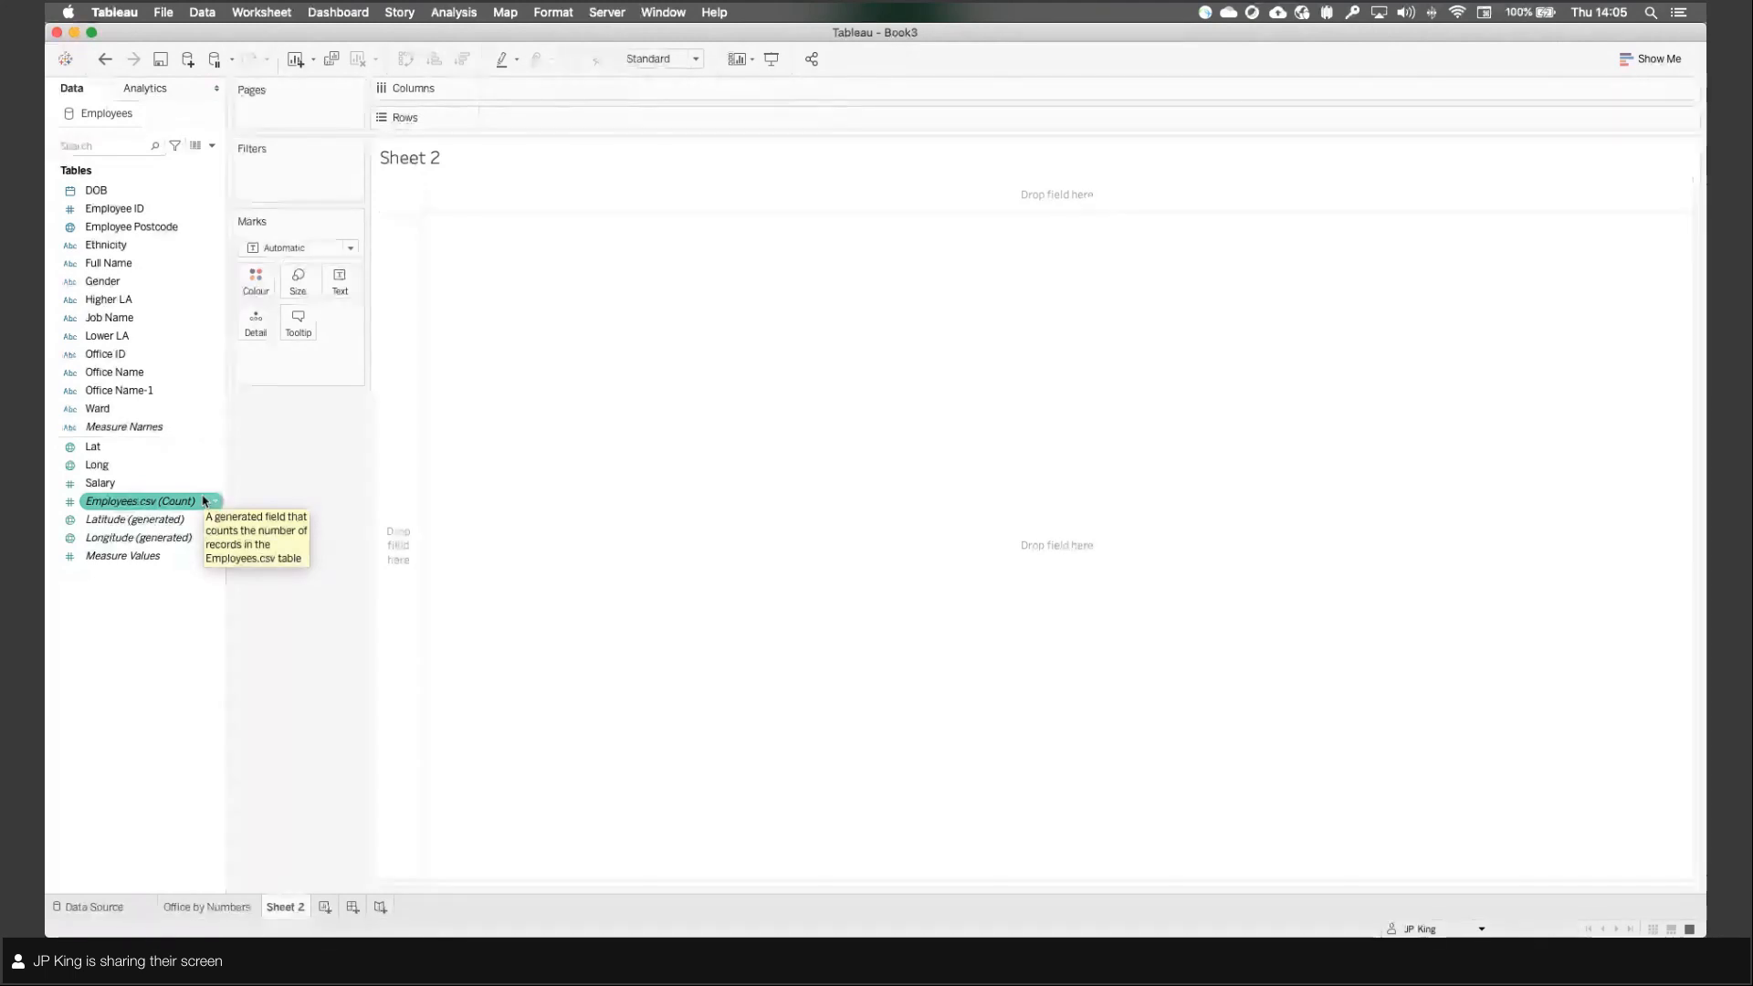
left_click(169, 481)
double_click(162, 464)
double_click(157, 445)
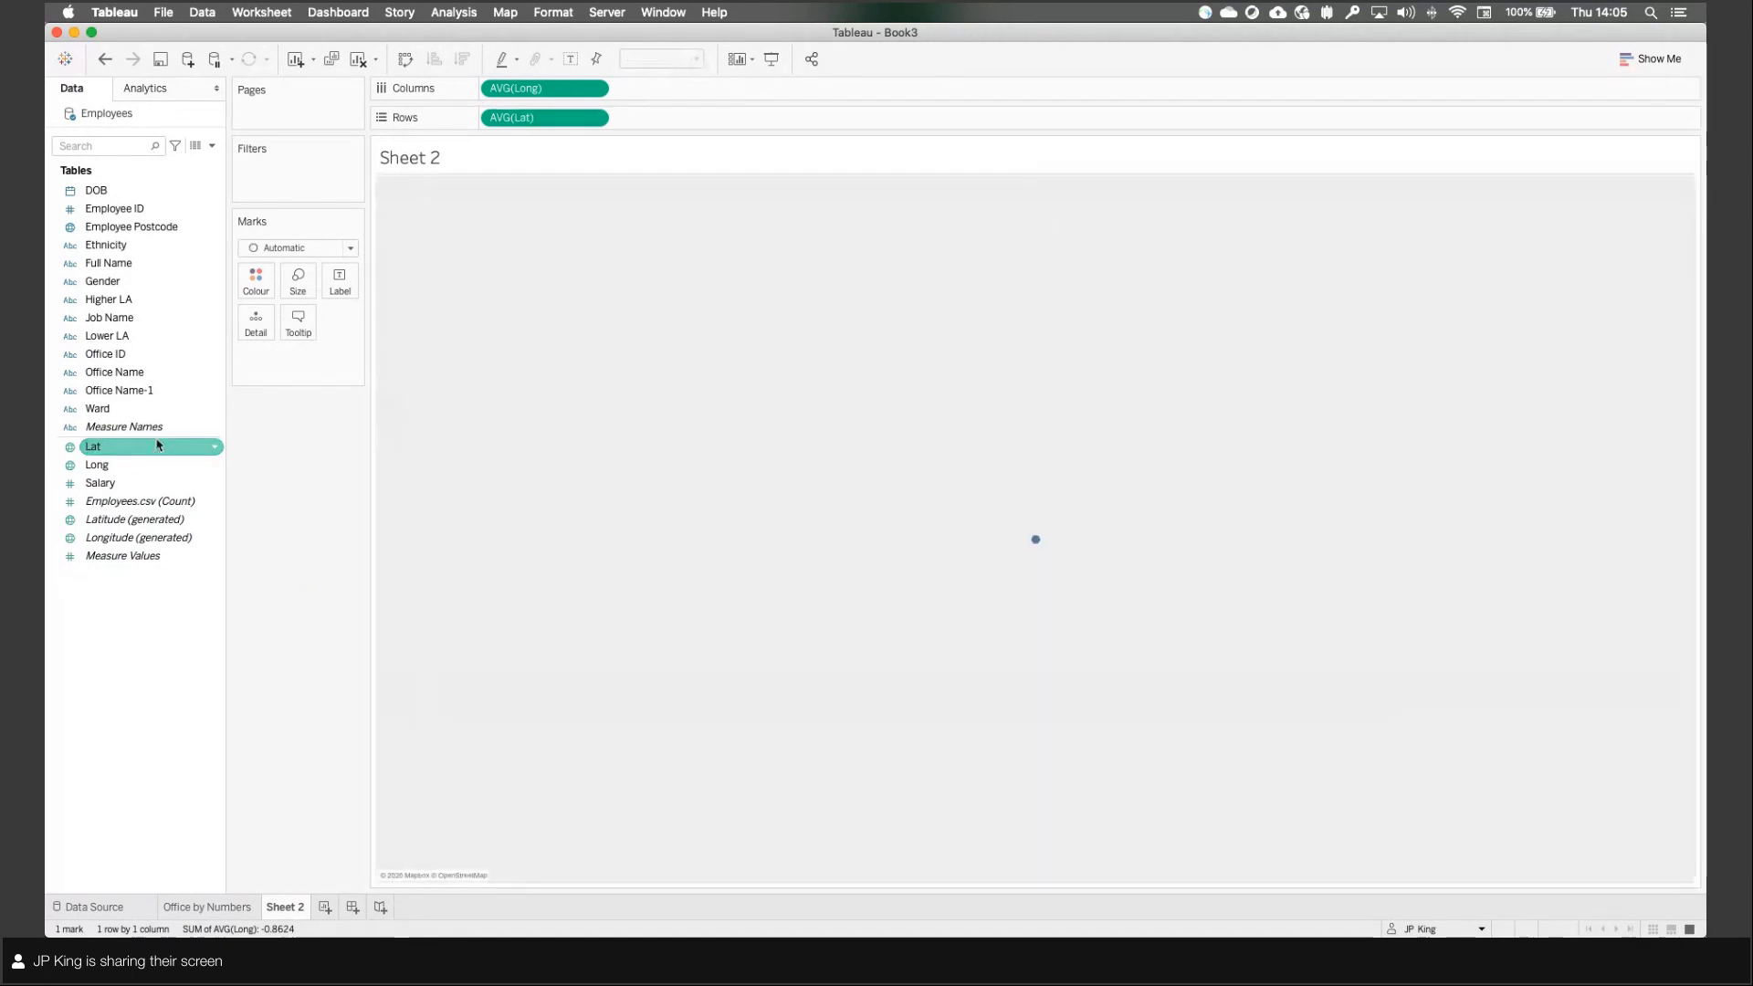
Step: Split the map into one mark per Employee ID and exclude the outlying marks far north of the UK
left_click_drag(118, 208, 249, 324)
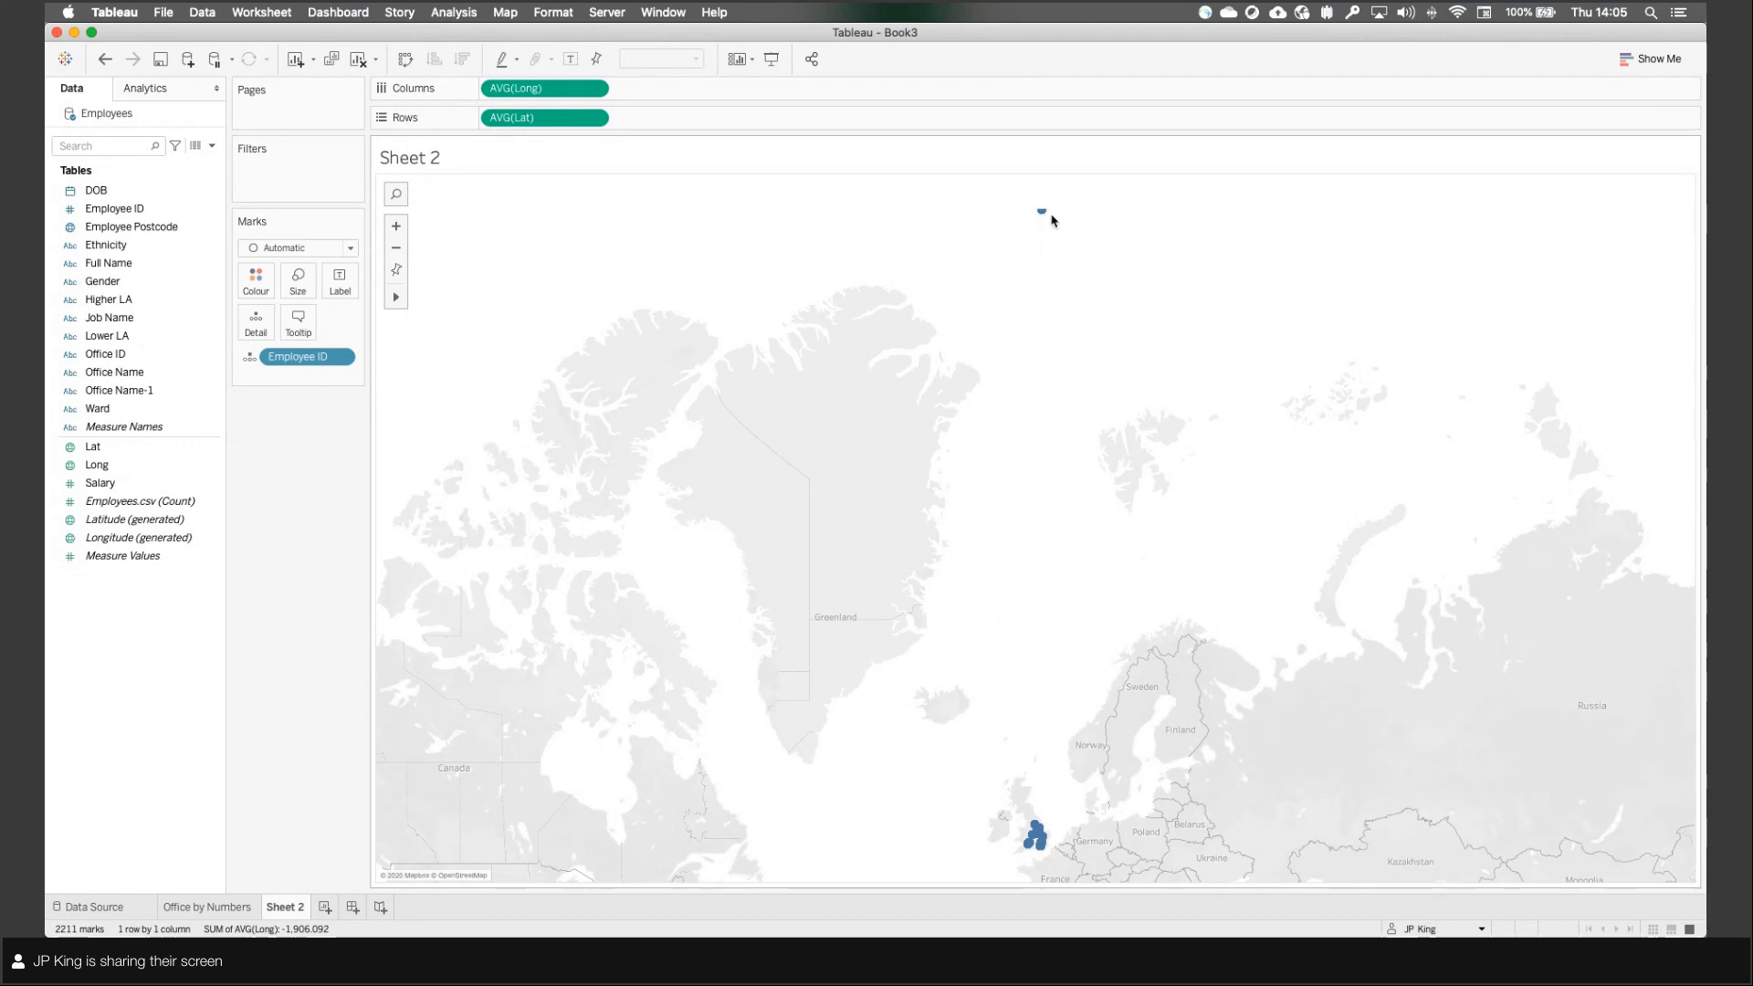
left_click_drag(1053, 220, 1033, 195)
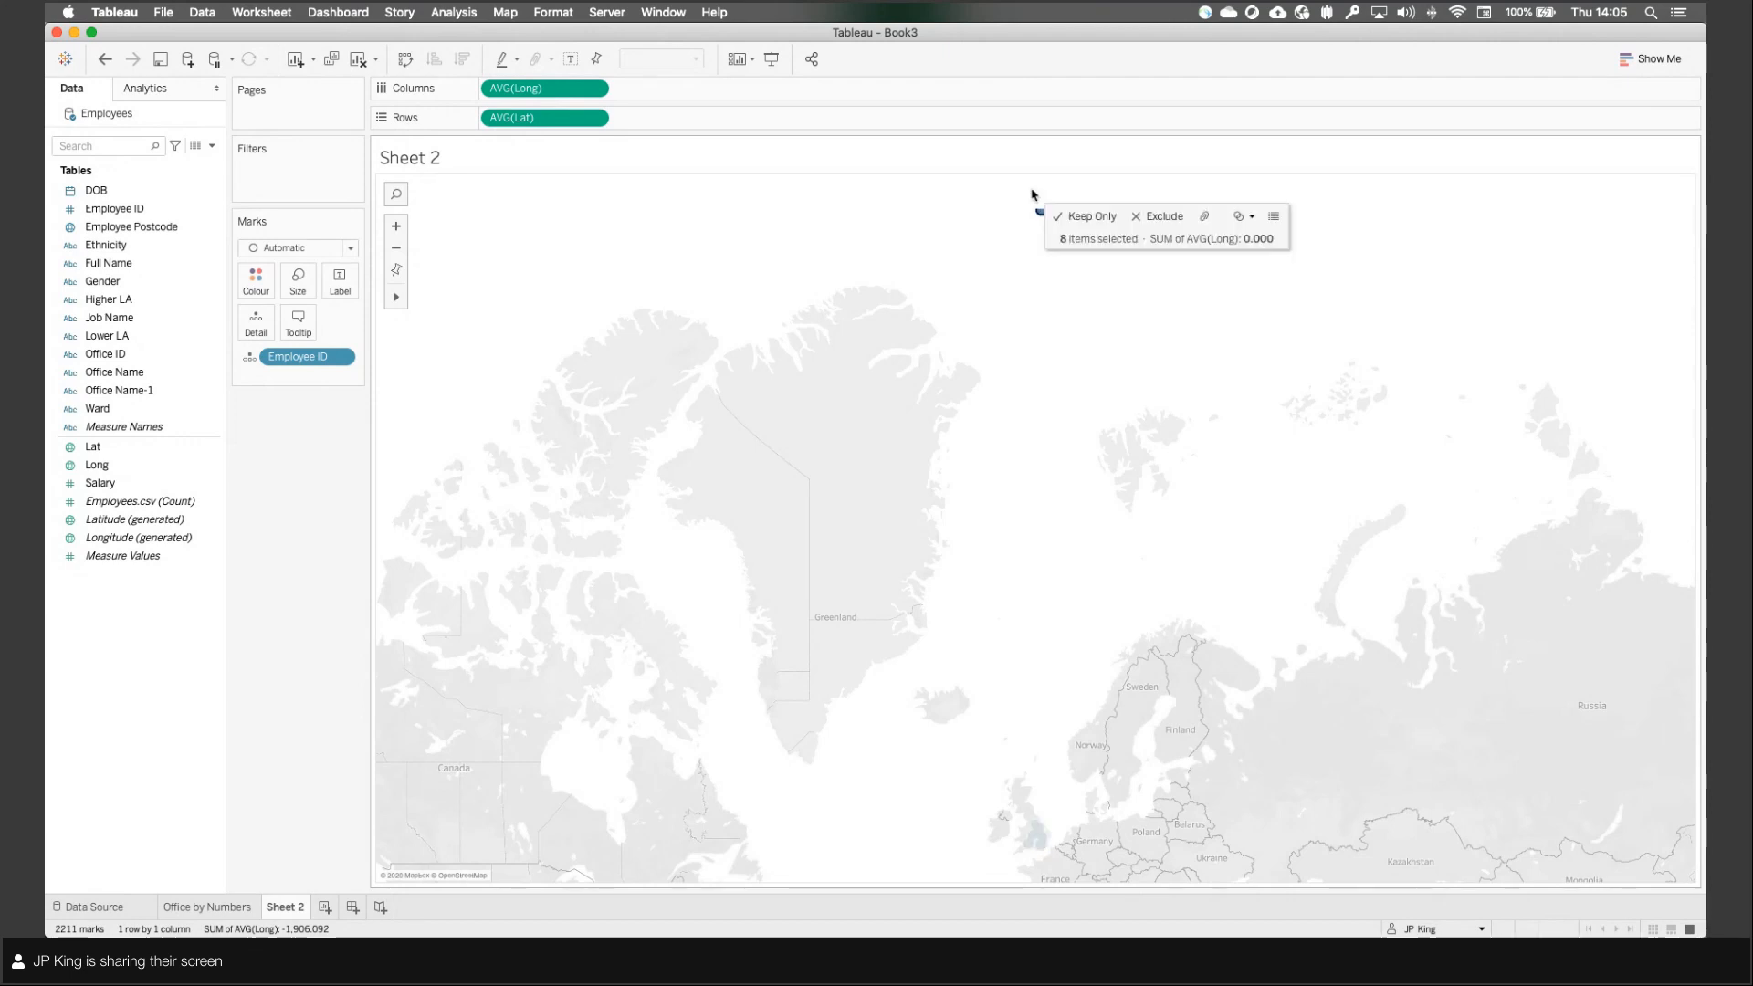
left_click(1161, 217)
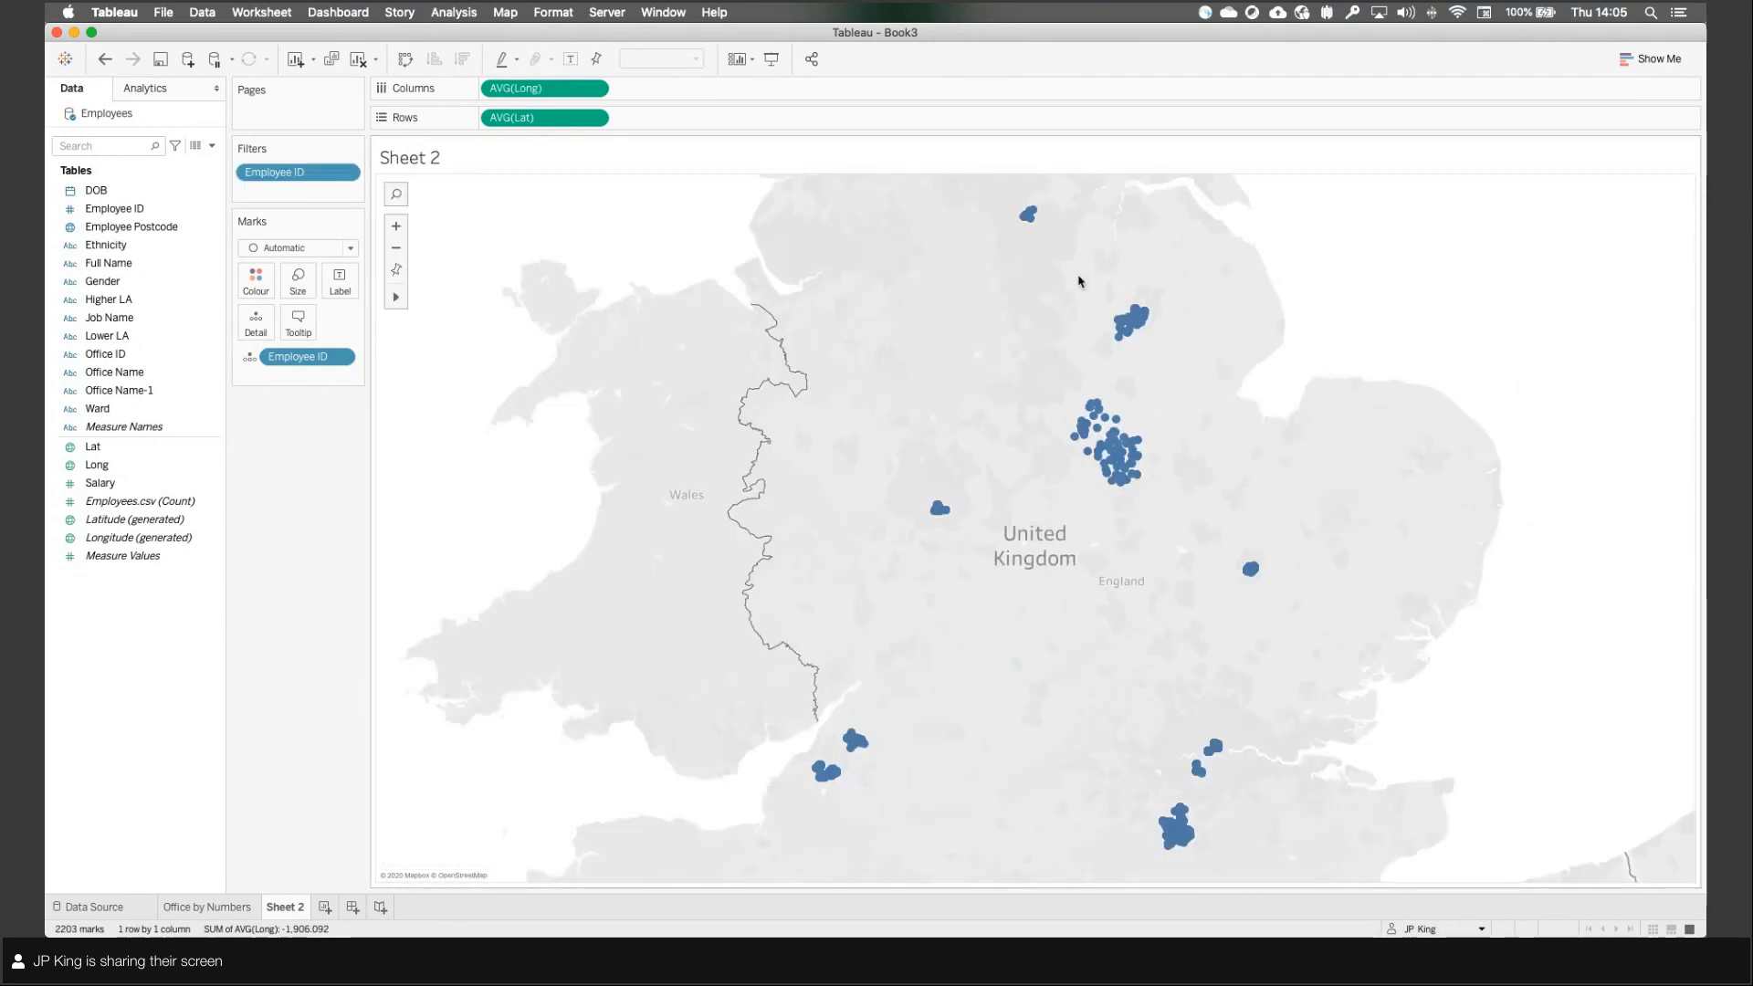
Step: Reduce the size of the employee marks on the map slightly
left_click(313, 291)
left_click_drag(320, 325, 315, 325)
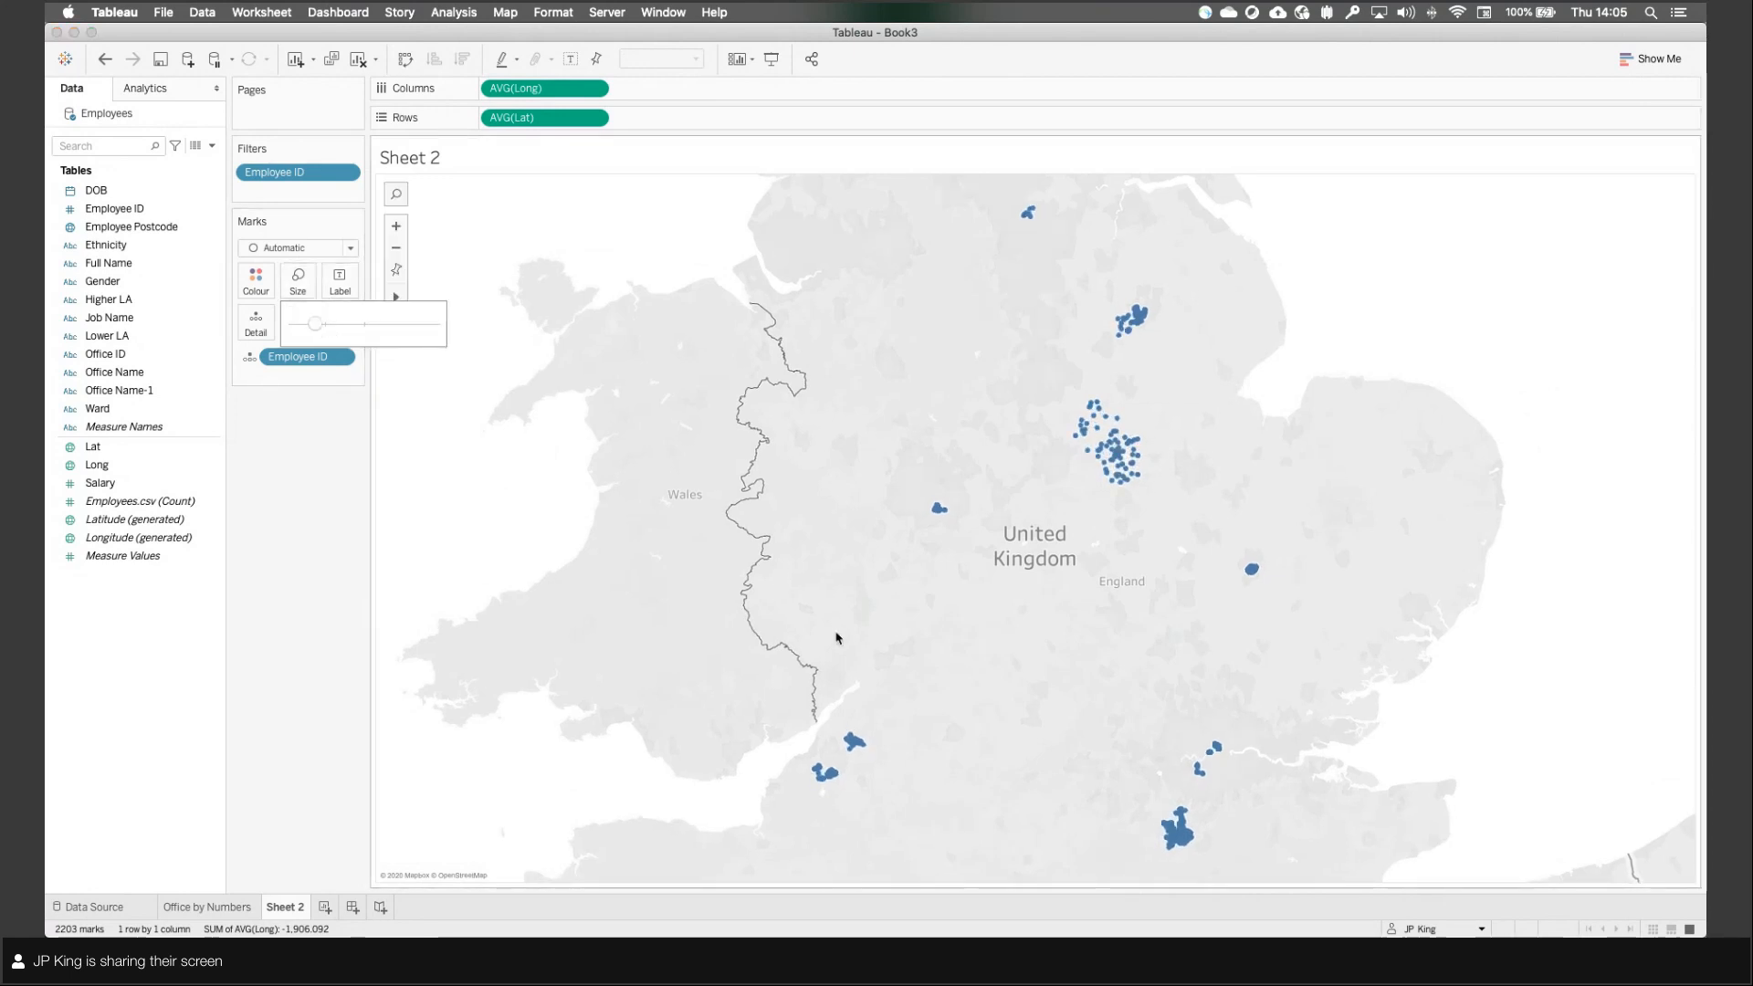
left_click(1057, 669)
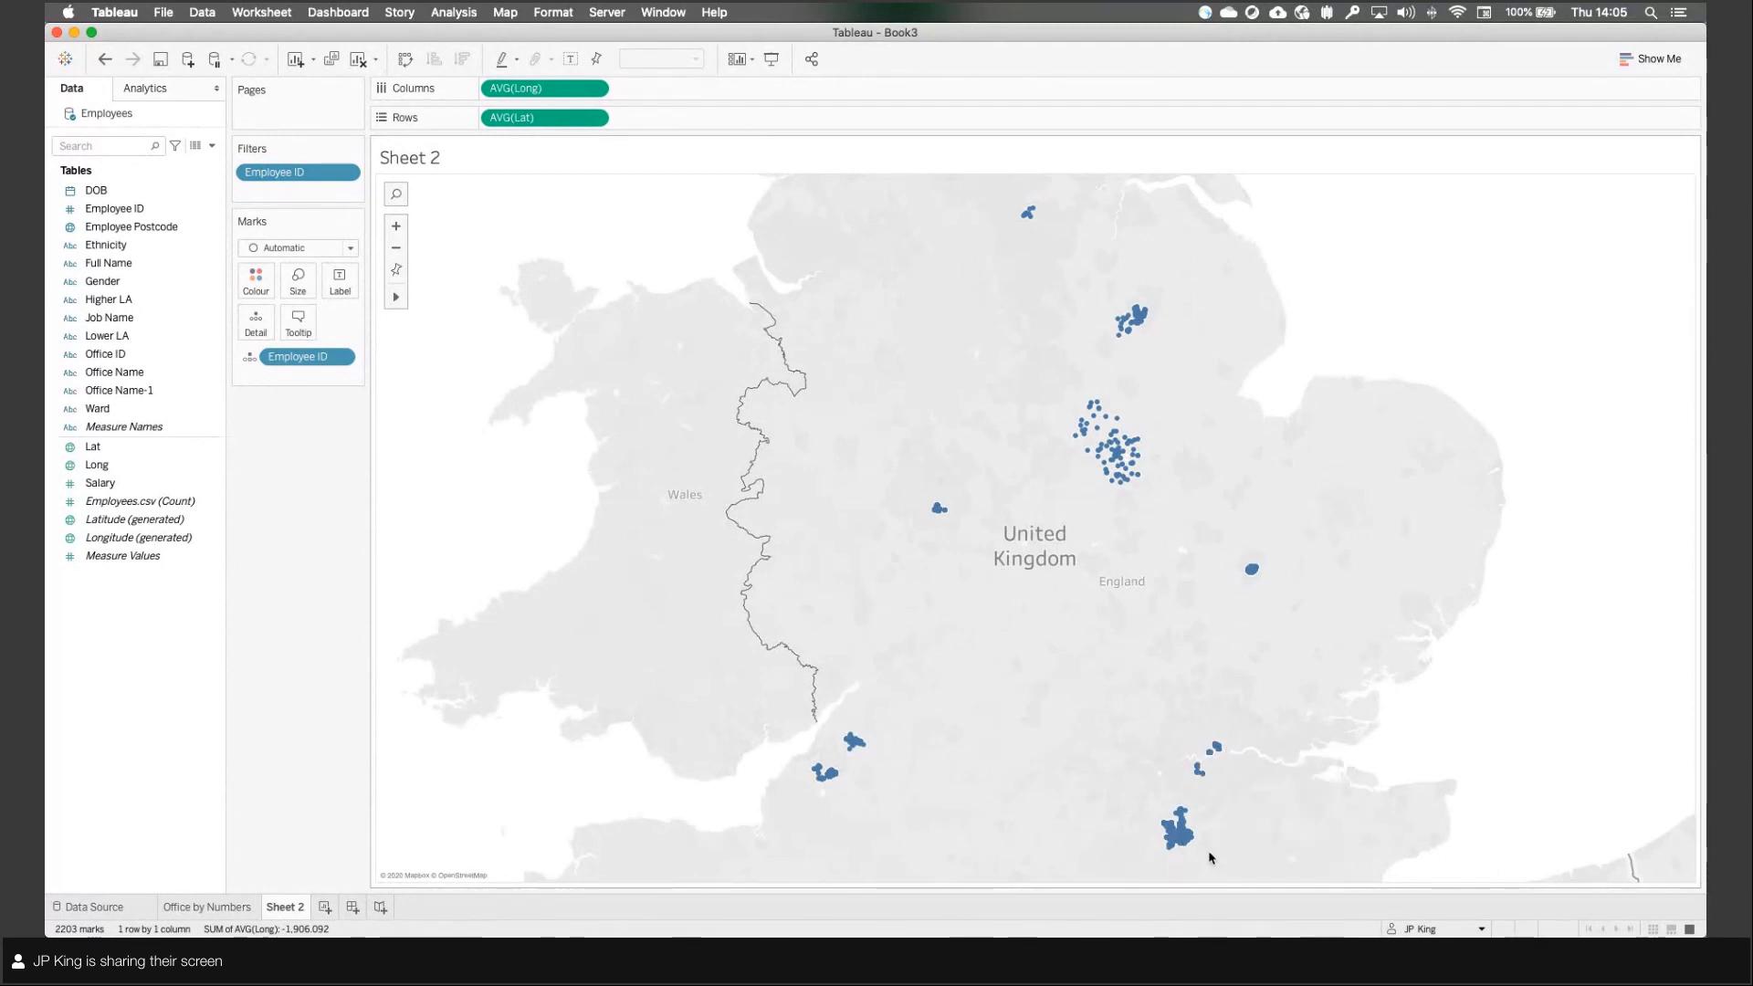
mouse_move(1116, 772)
left_mouse_down()
mouse_move(1221, 872)
mouse_move(1135, 778)
left_mouse_up()
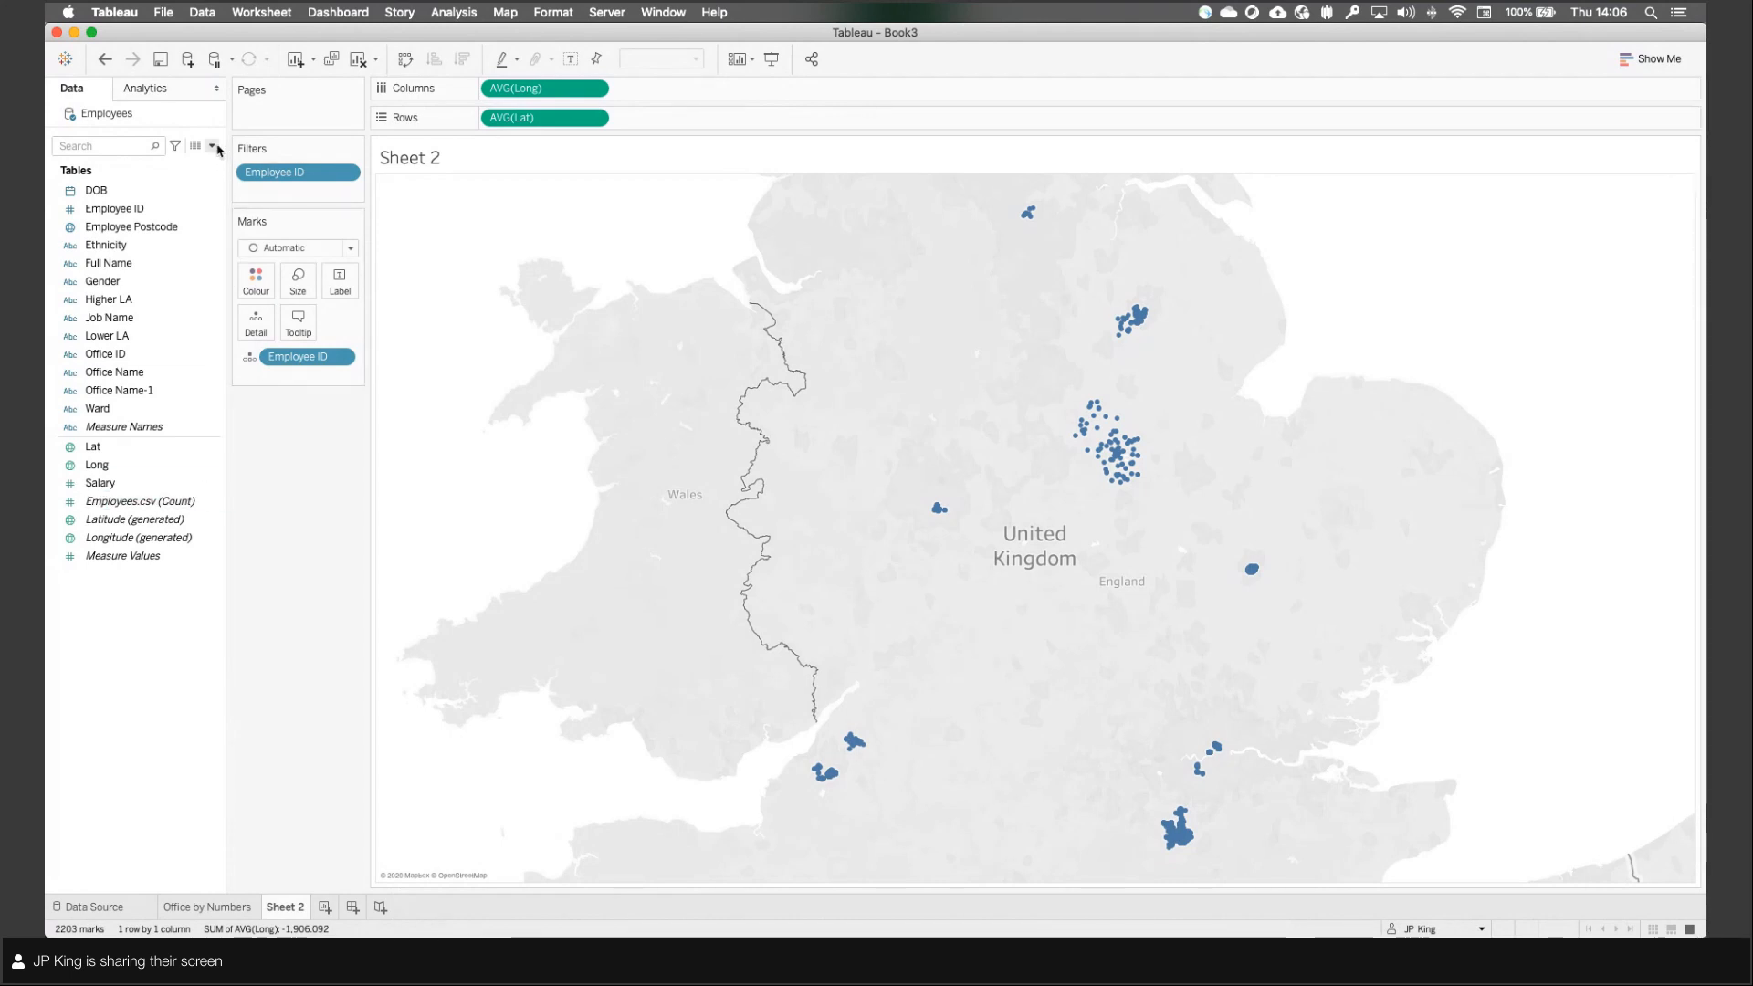
Step: Create a calculated field with the formula MAKEPOINT([Lat], [Long])
left_click(212, 145)
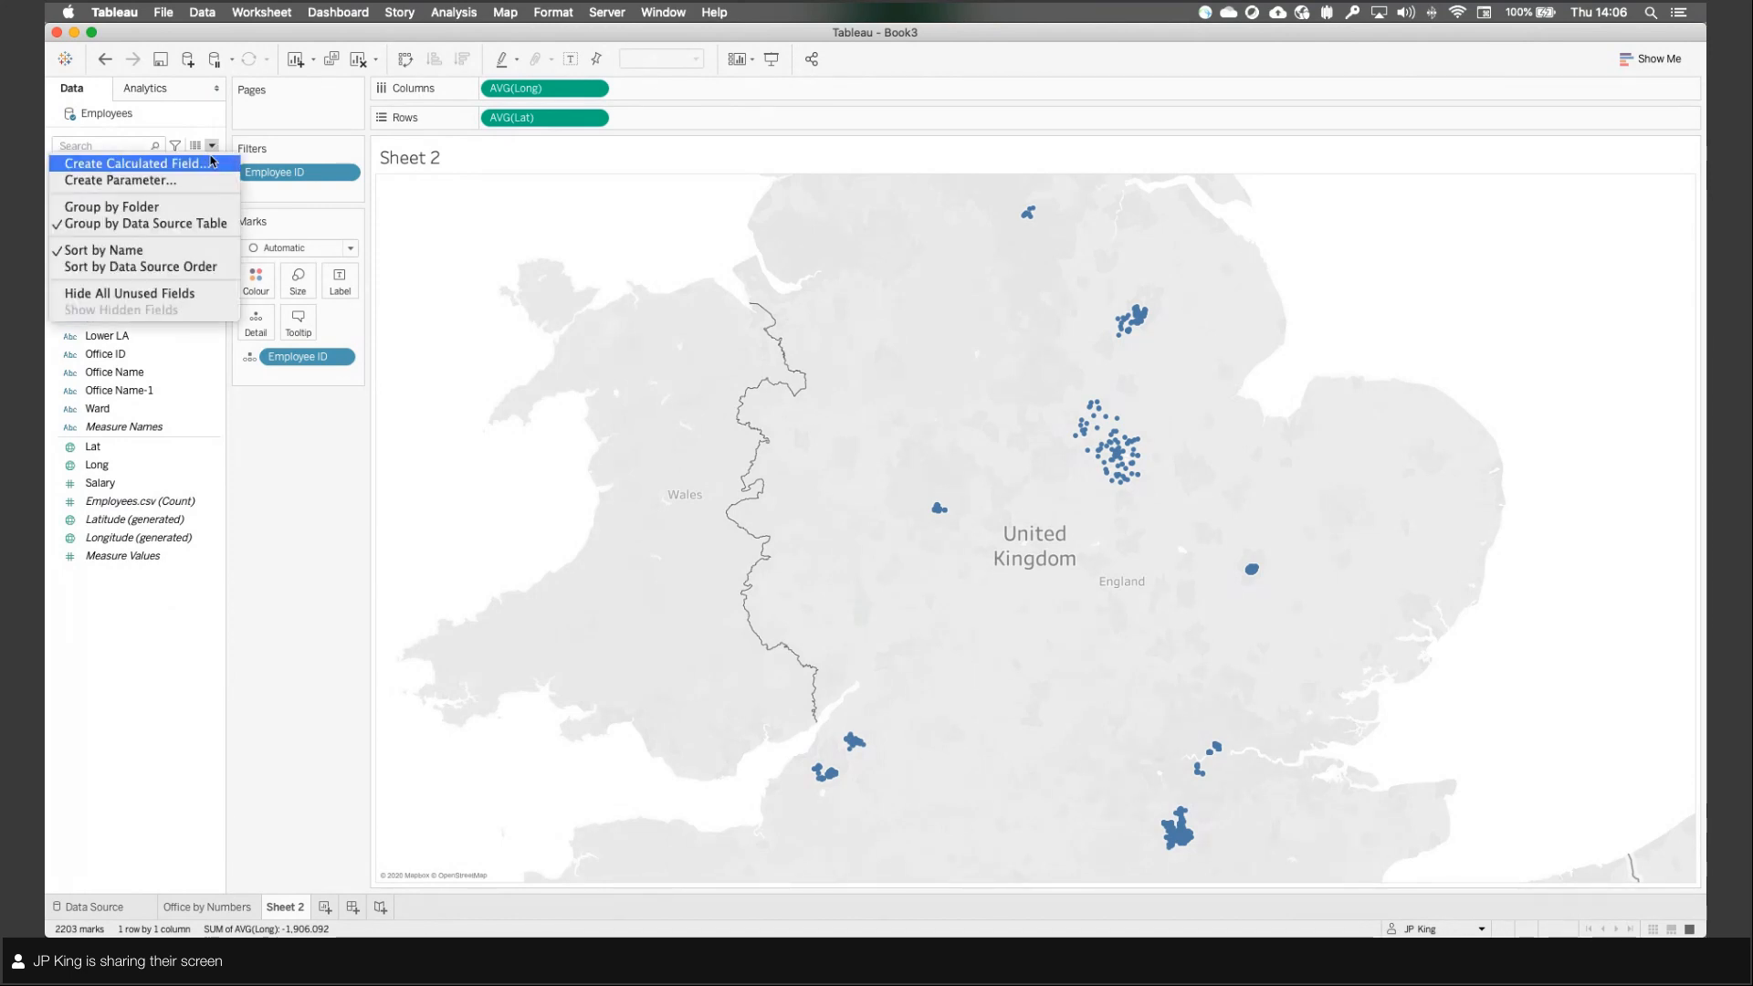
left_click(182, 159)
left_click_drag(962, 264, 928, 272)
left_click(909, 321)
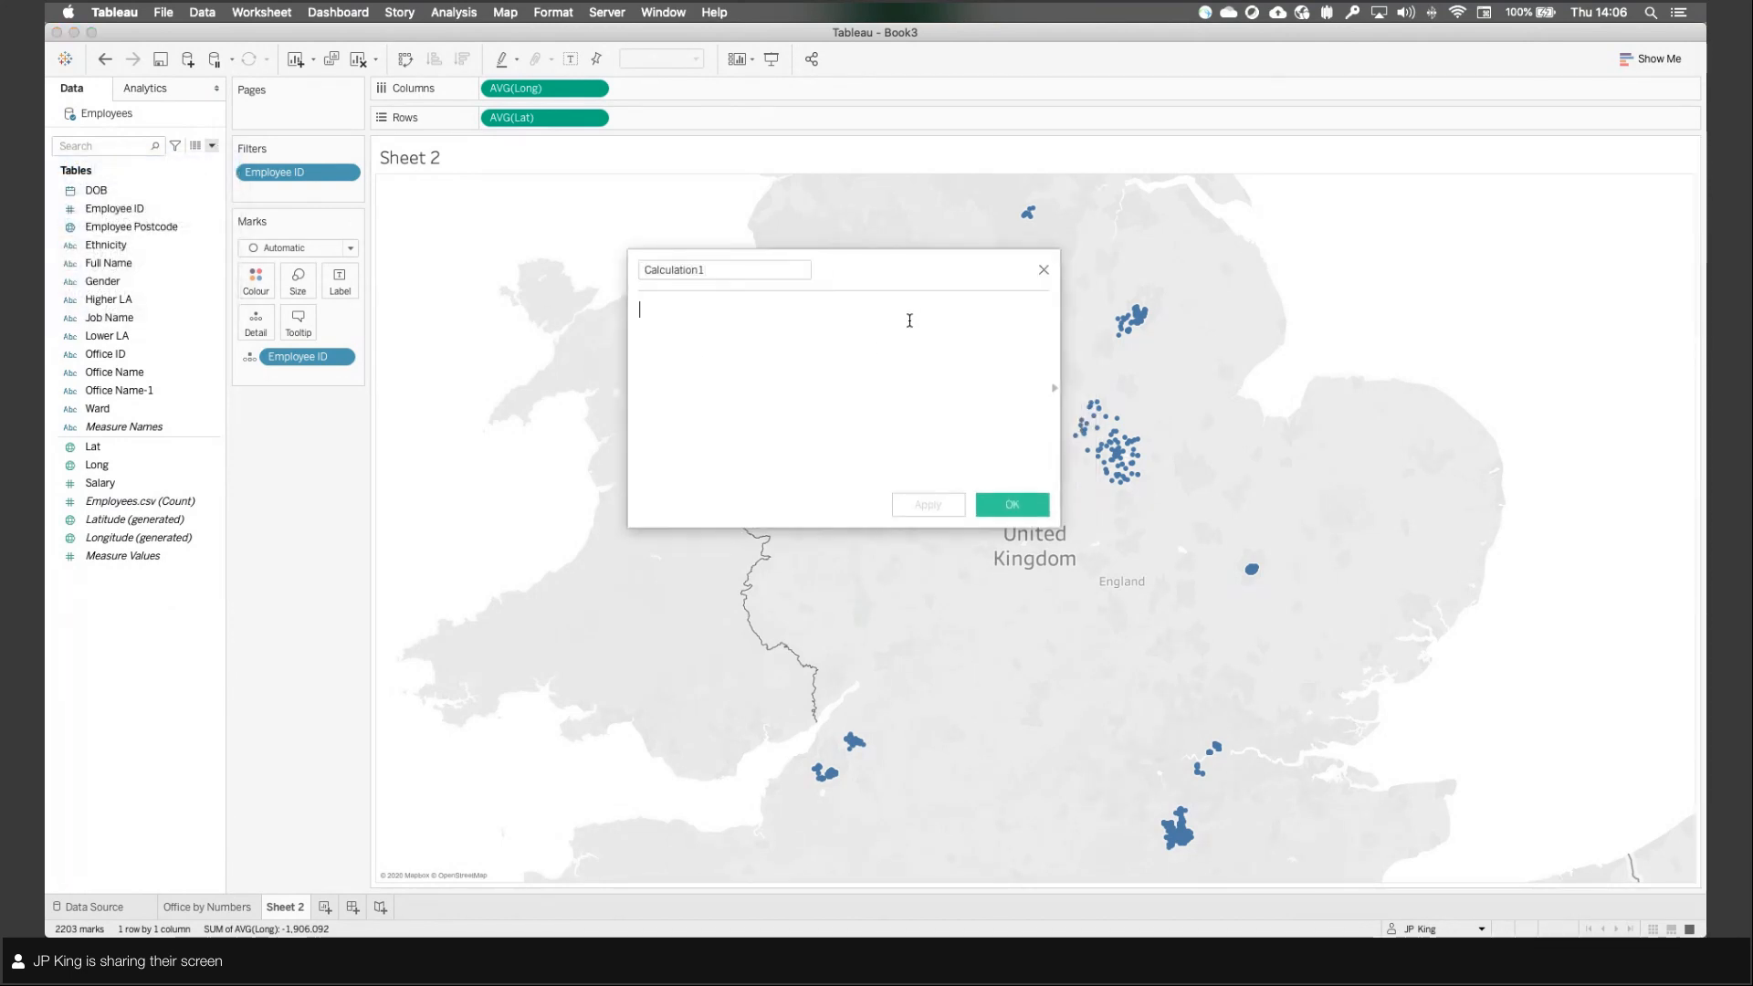
type("MAKEPOINT(")
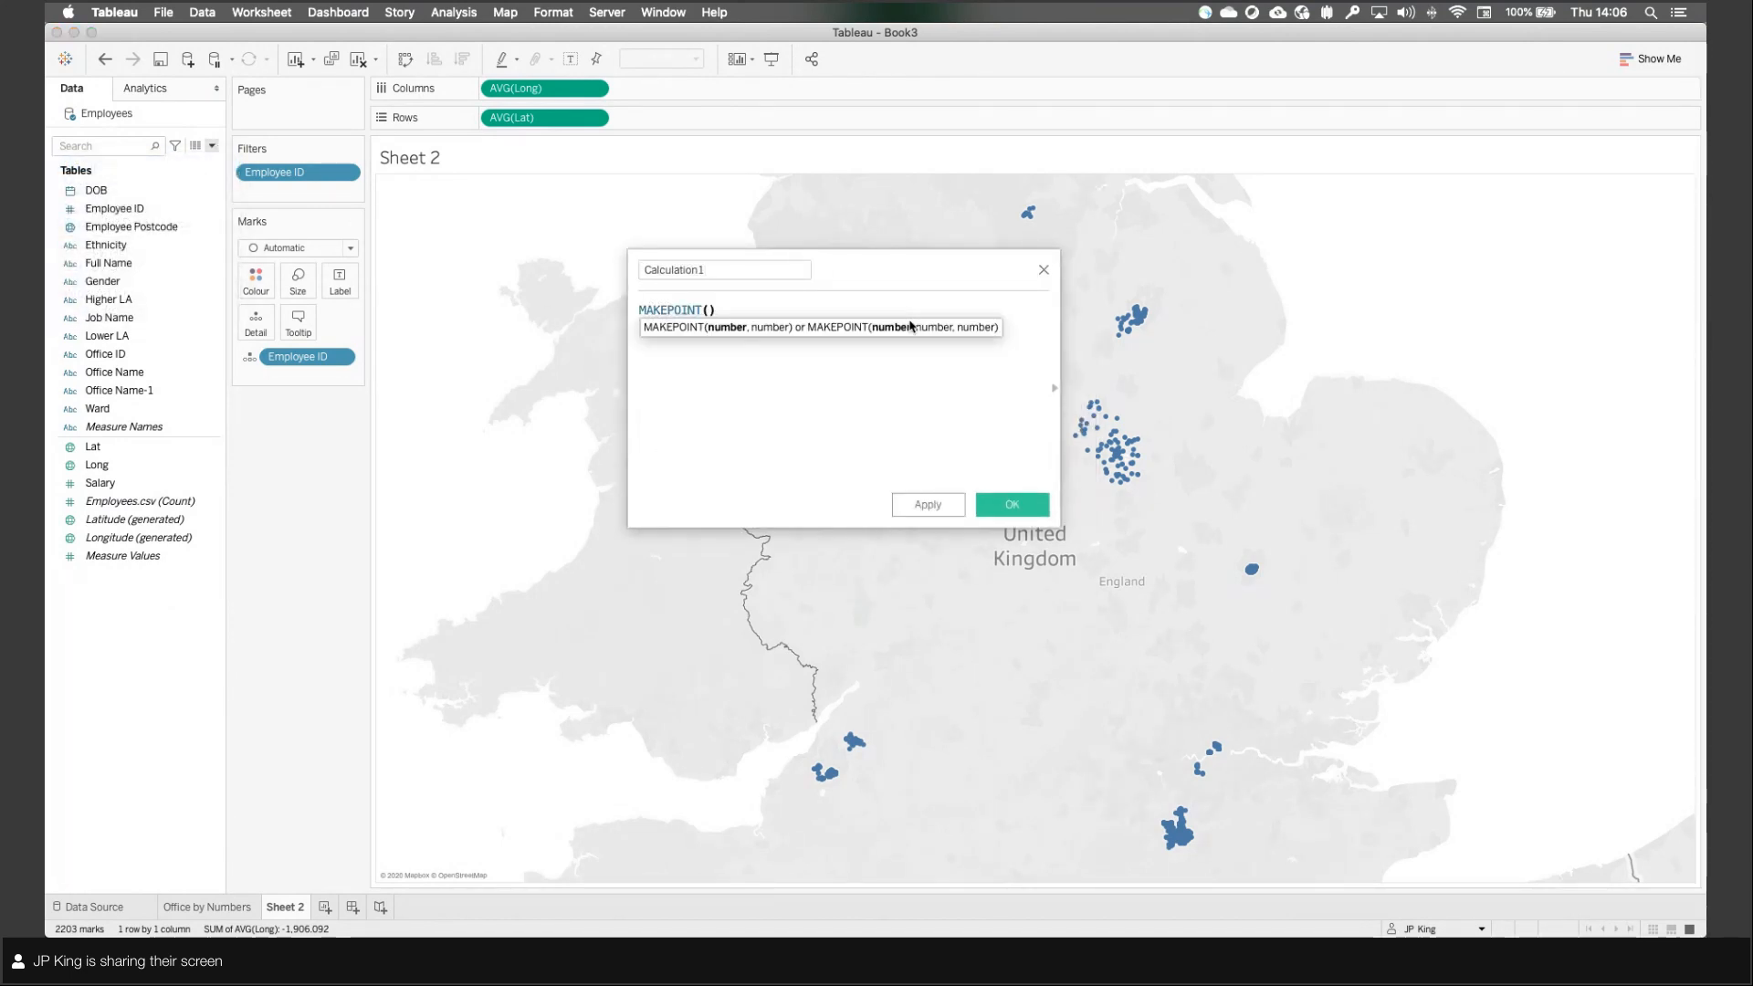
type("lat")
key("Return")
type(", long")
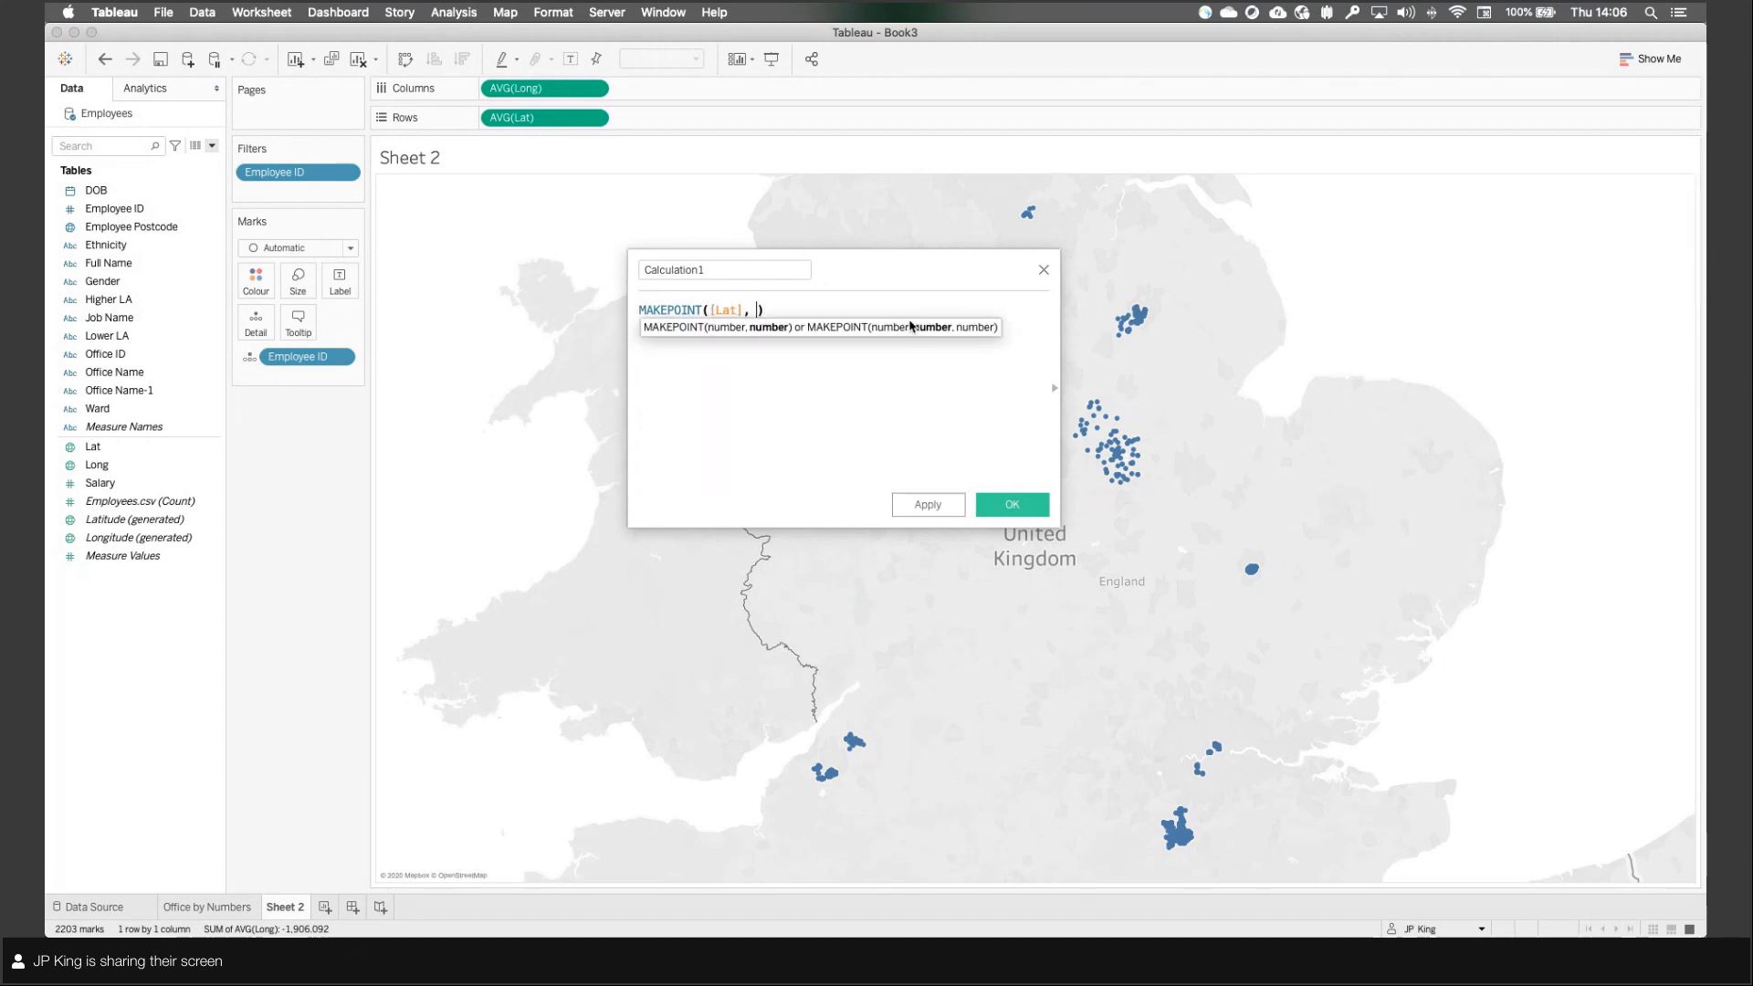
key("Return")
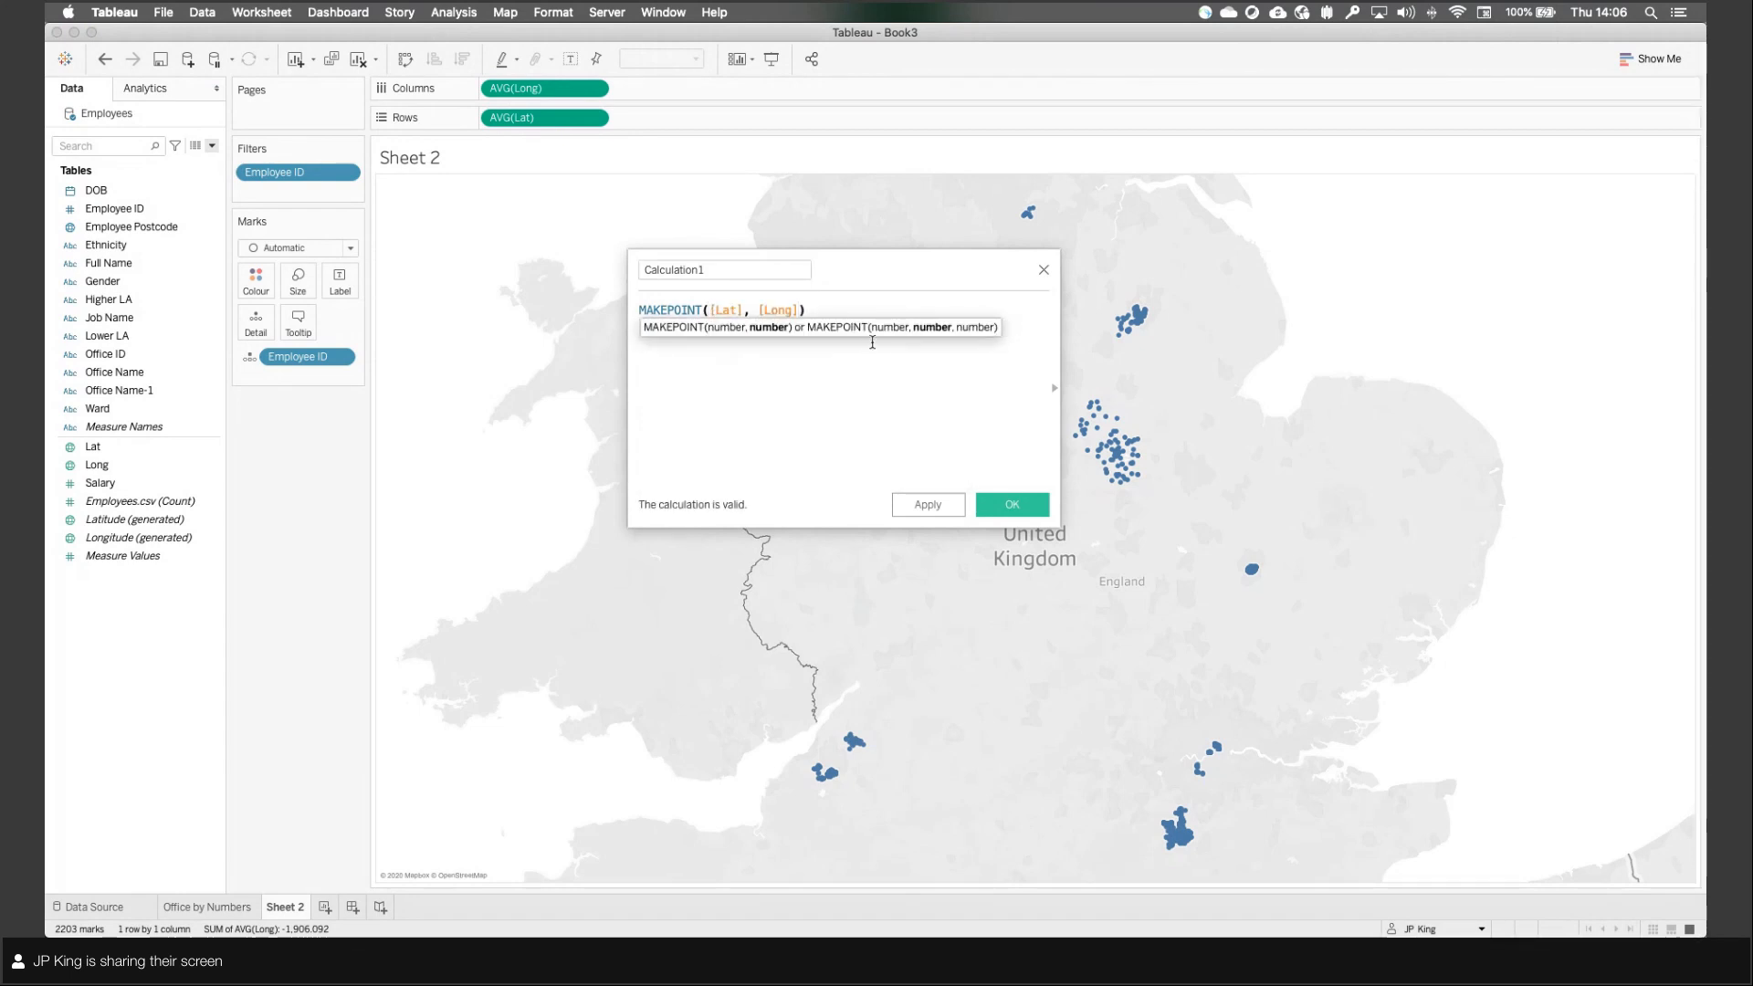
Step: Name the calculation "Employees POINTS" and save it
left_click_drag(770, 266, 189, 270)
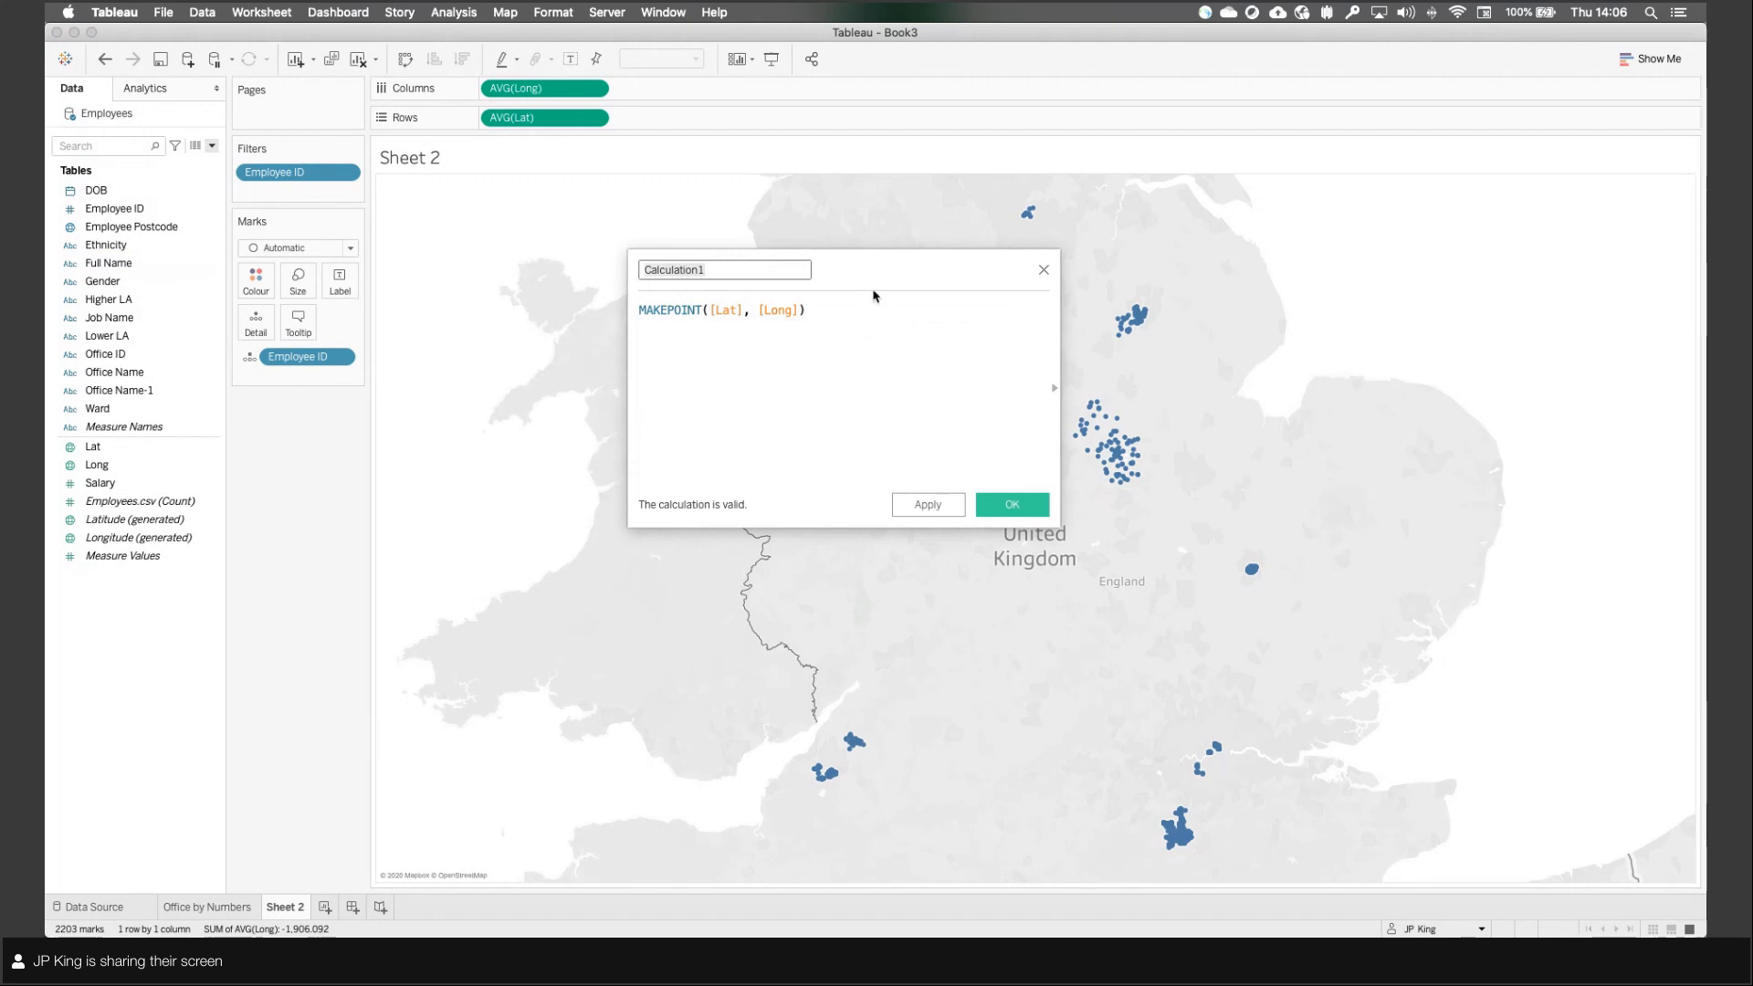
left_click_drag(874, 296, 483, 485)
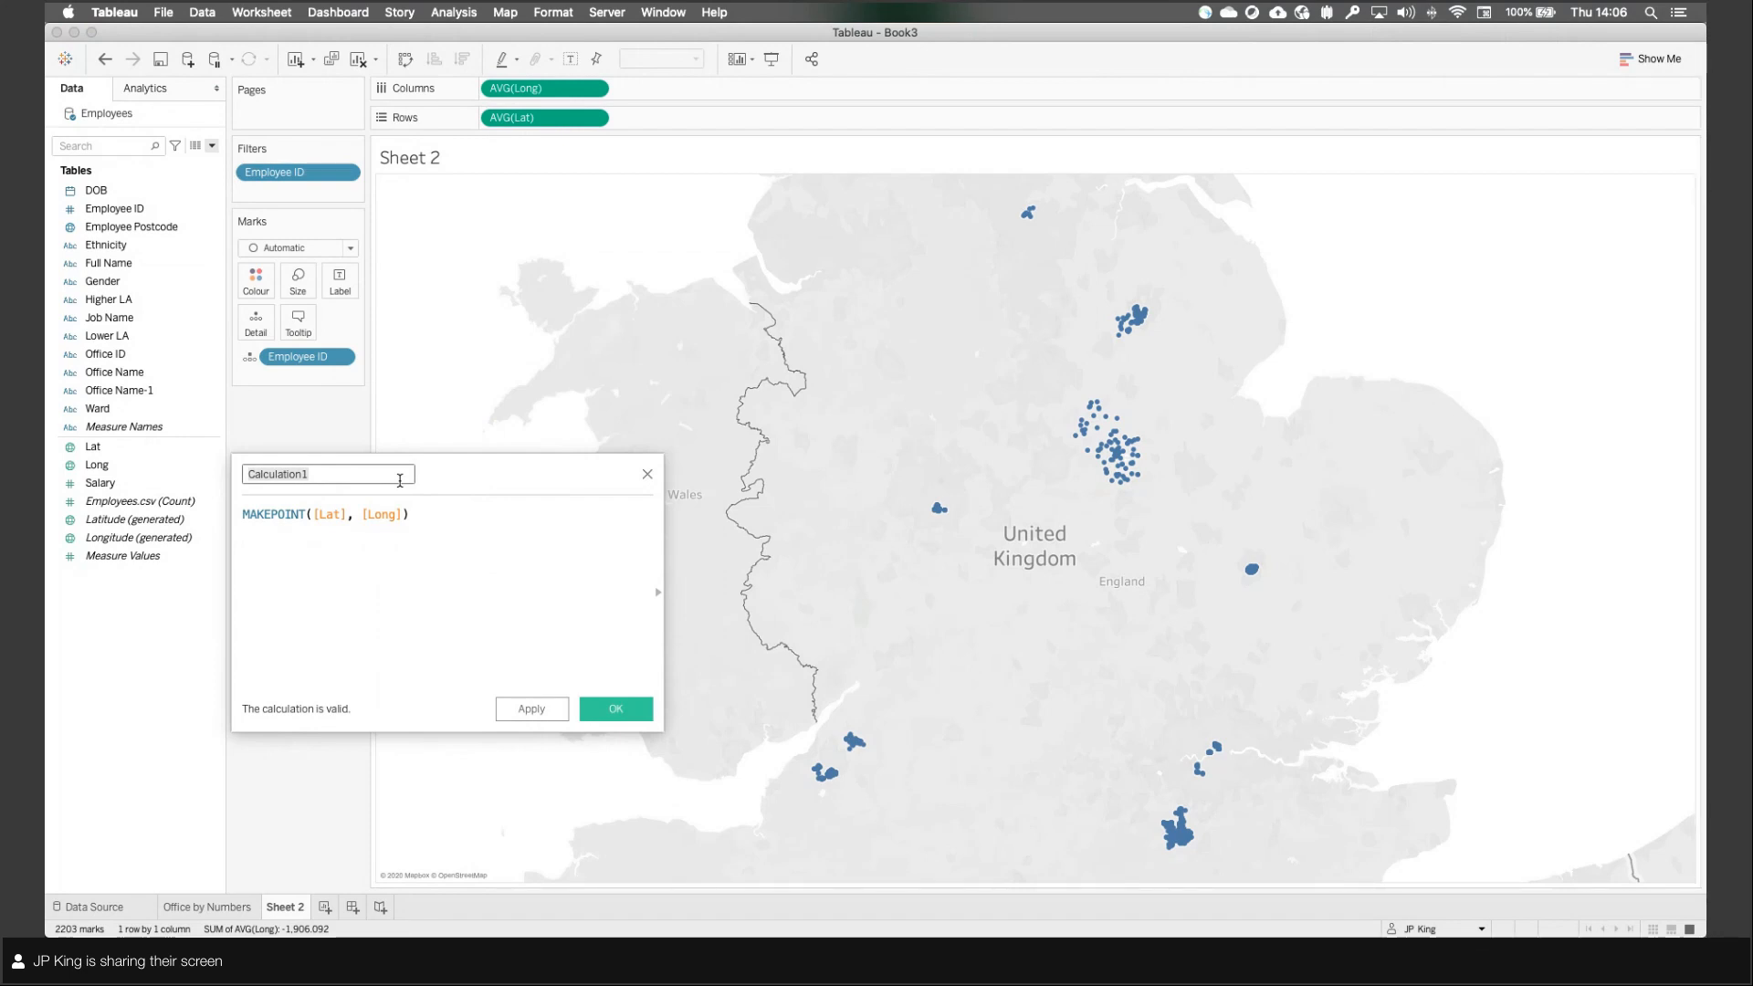
type("Employees PO")
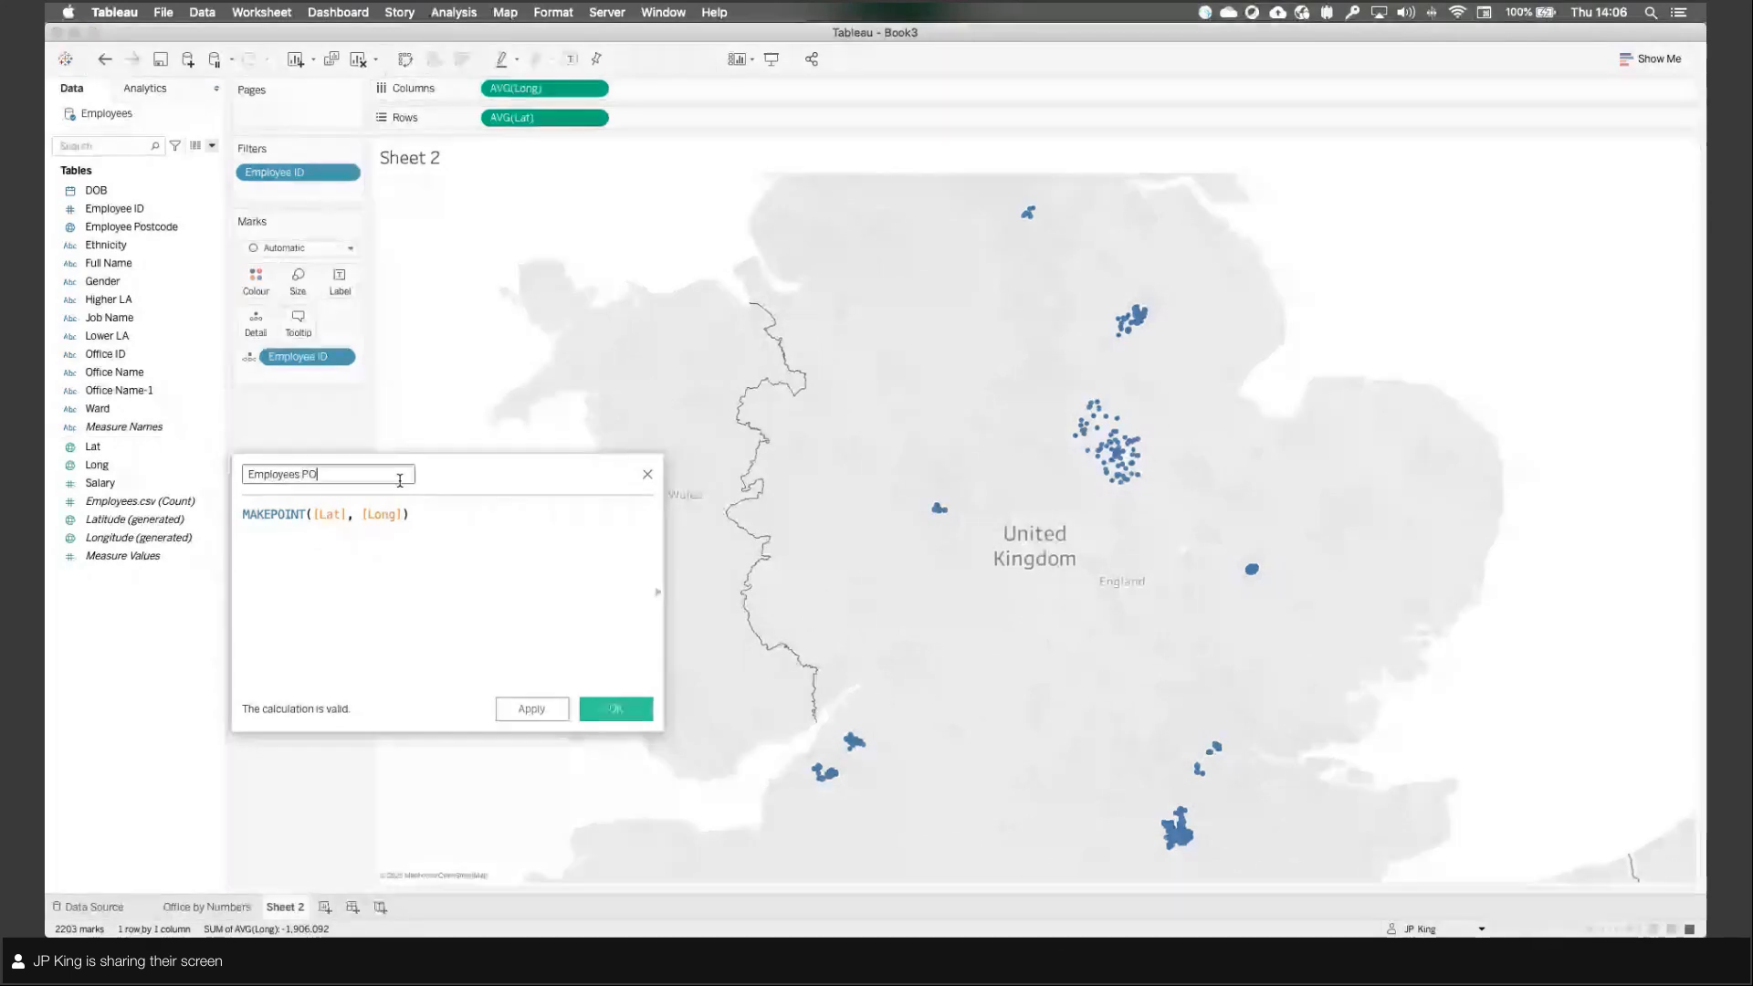
type("INTS")
left_click(603, 711)
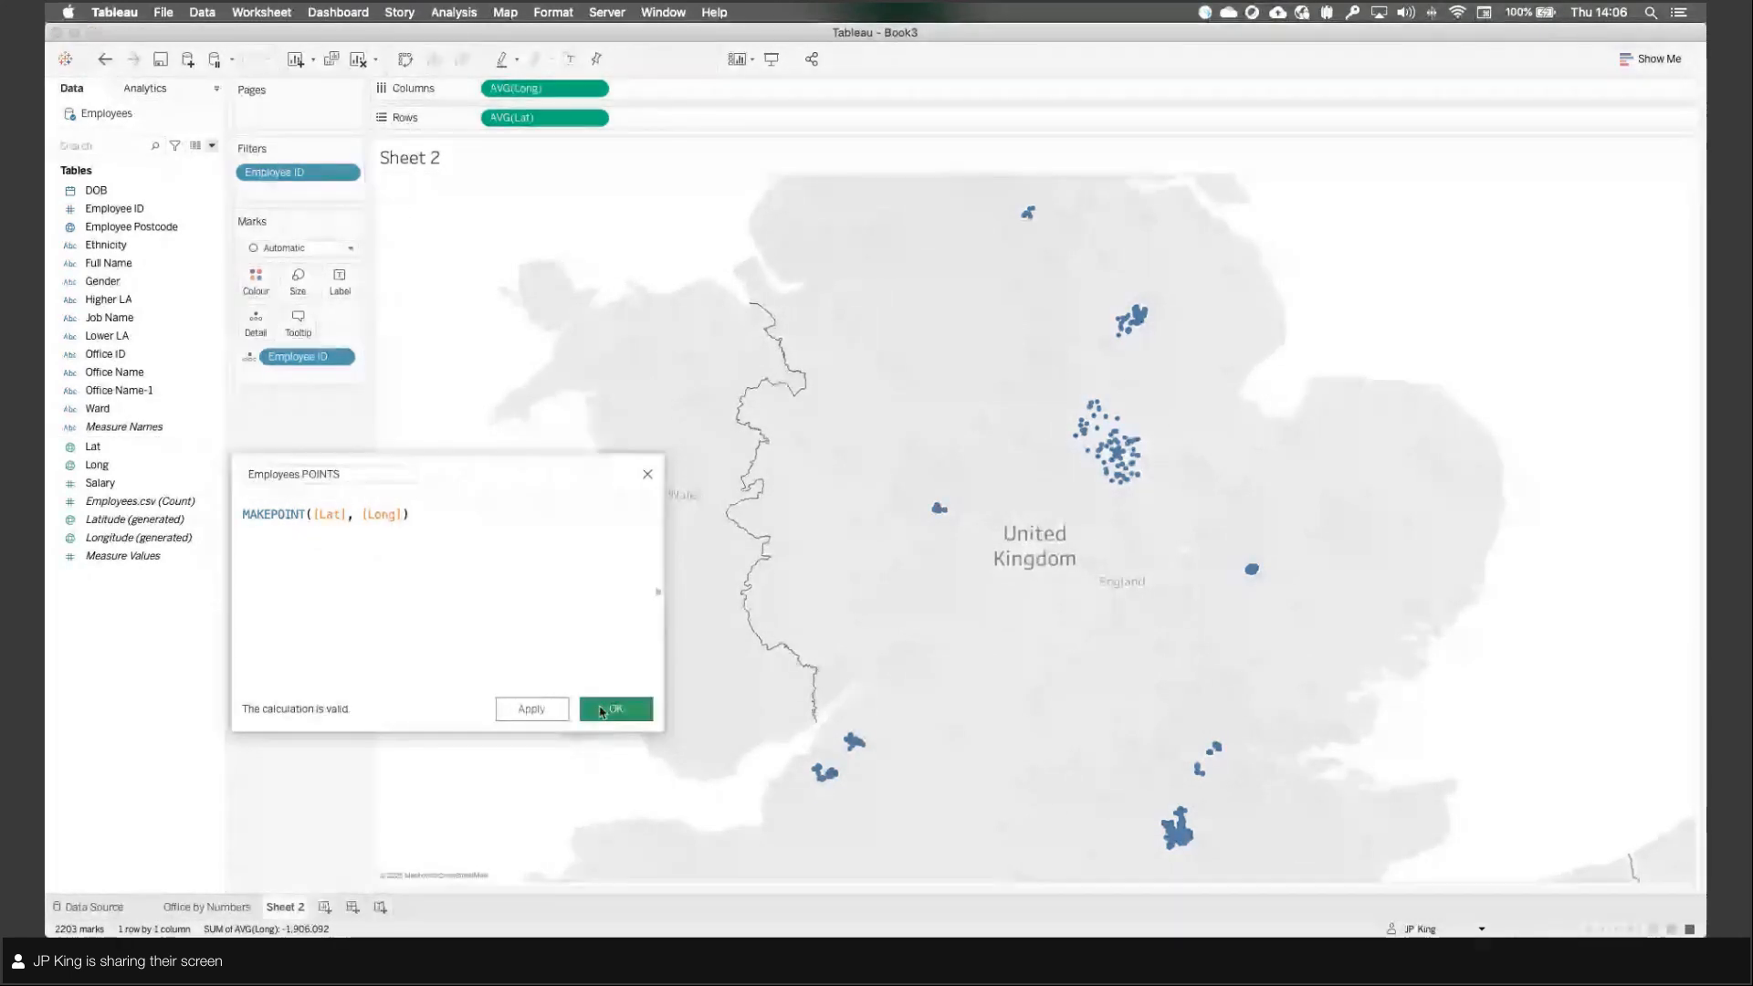
Step: Clear Sheet 2, map the Employees POINTS field and split it into one mark per Employee ID
left_click(357, 59)
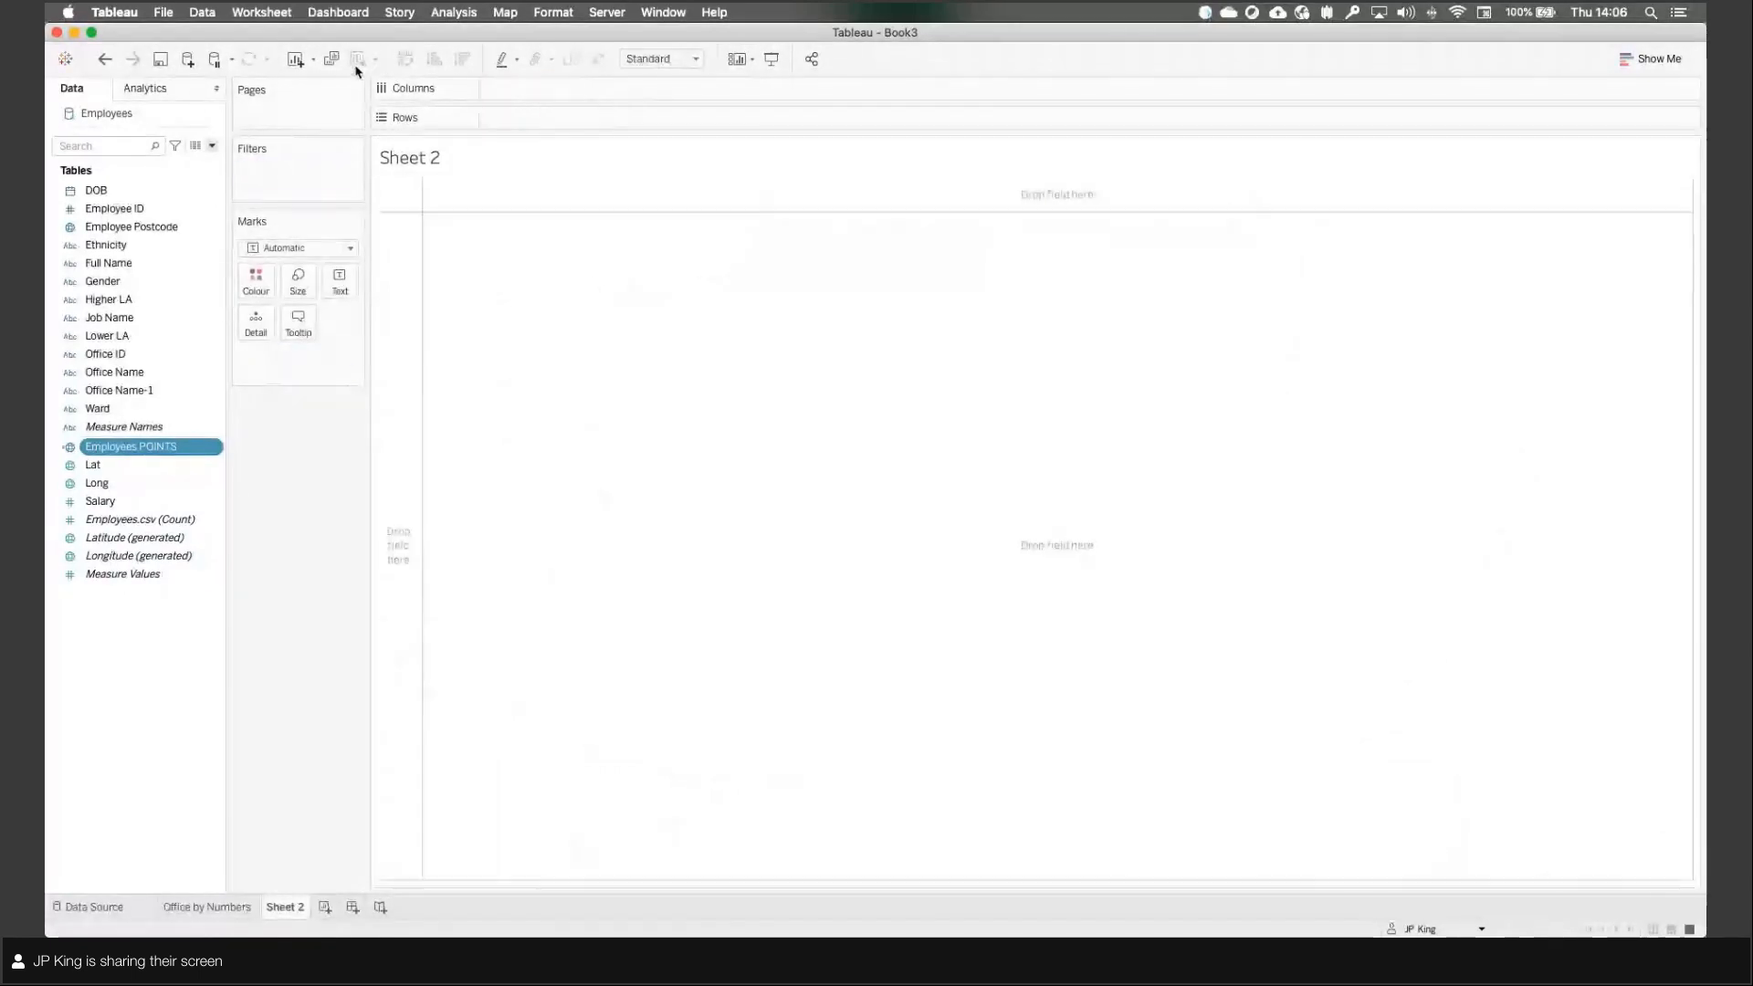
double_click(165, 447)
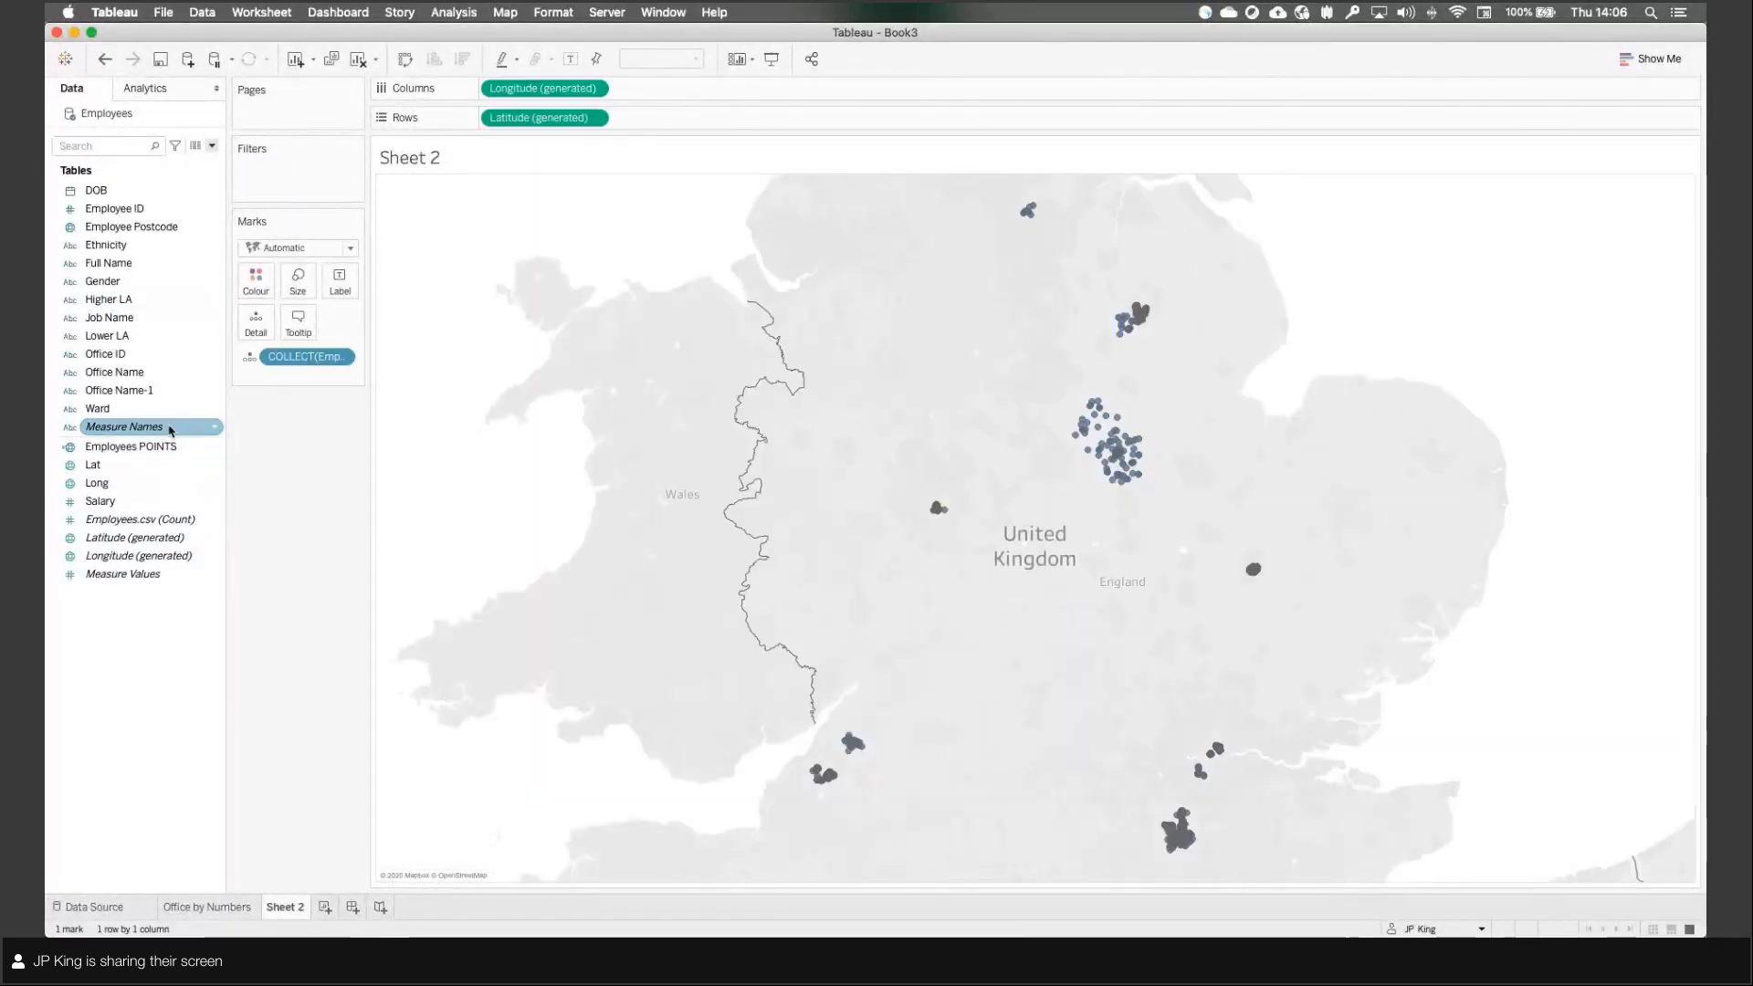
left_click_drag(119, 208, 254, 327)
Step: Change the map's mark type to Circle and reduce the size of the marks
left_click(298, 248)
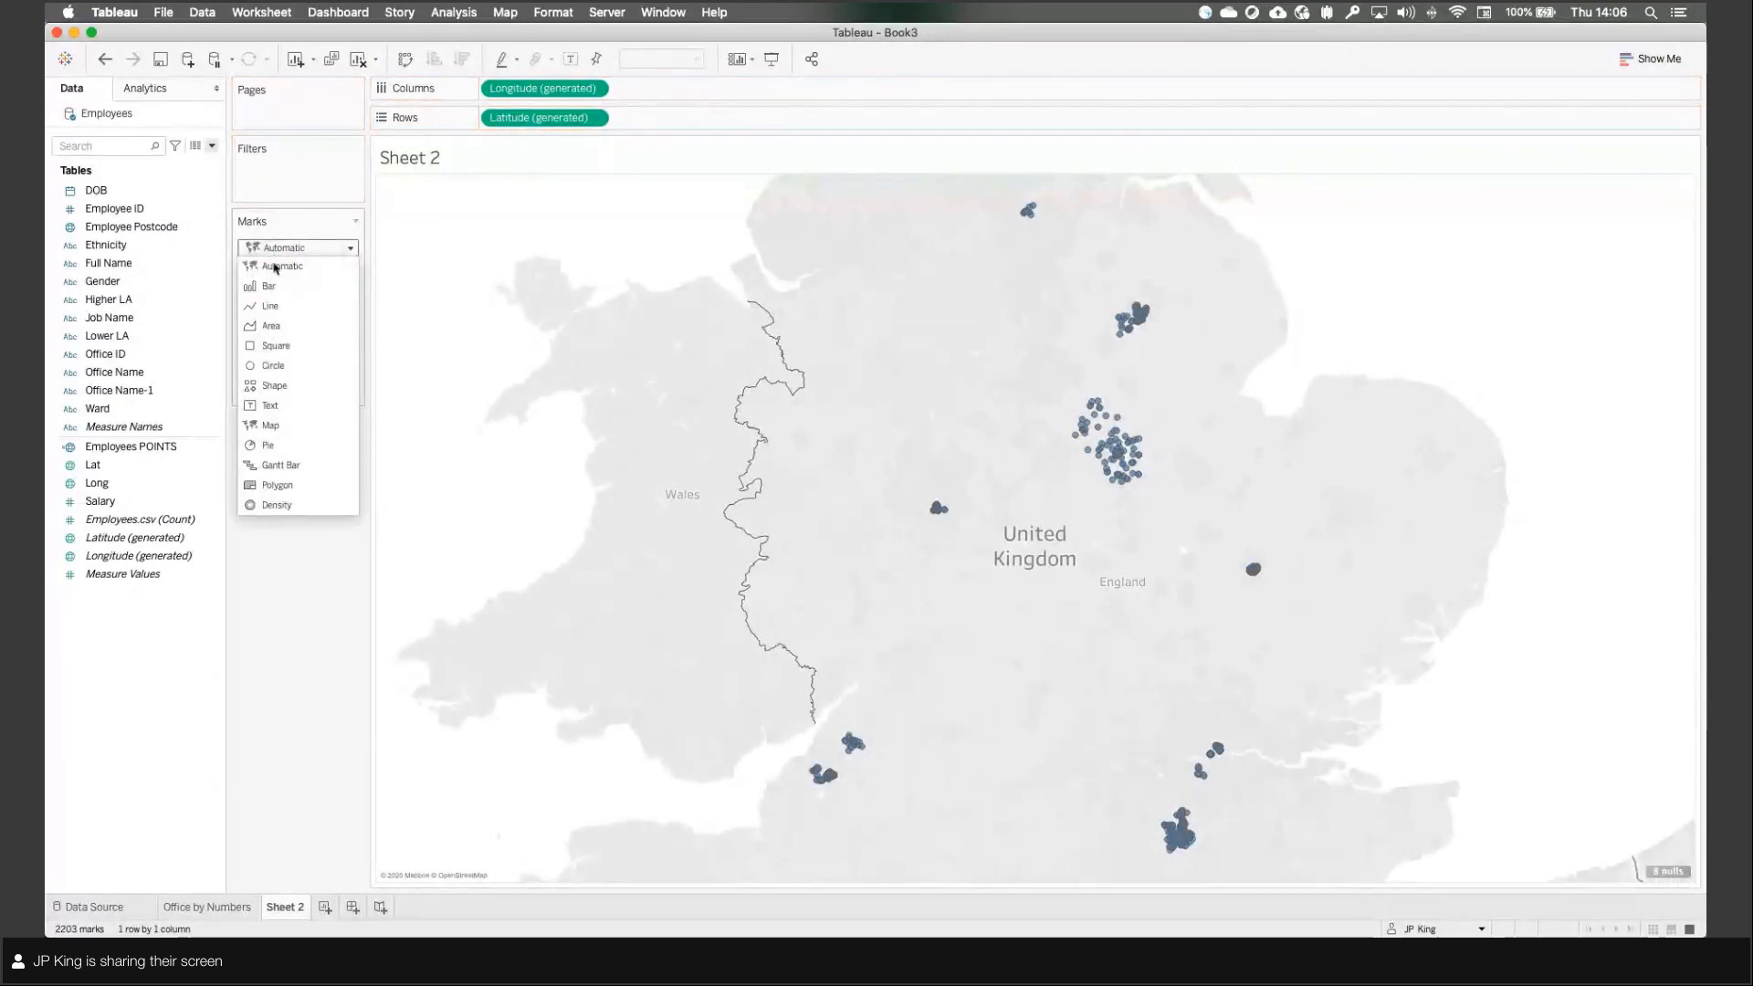
left_click(277, 366)
left_click(297, 280)
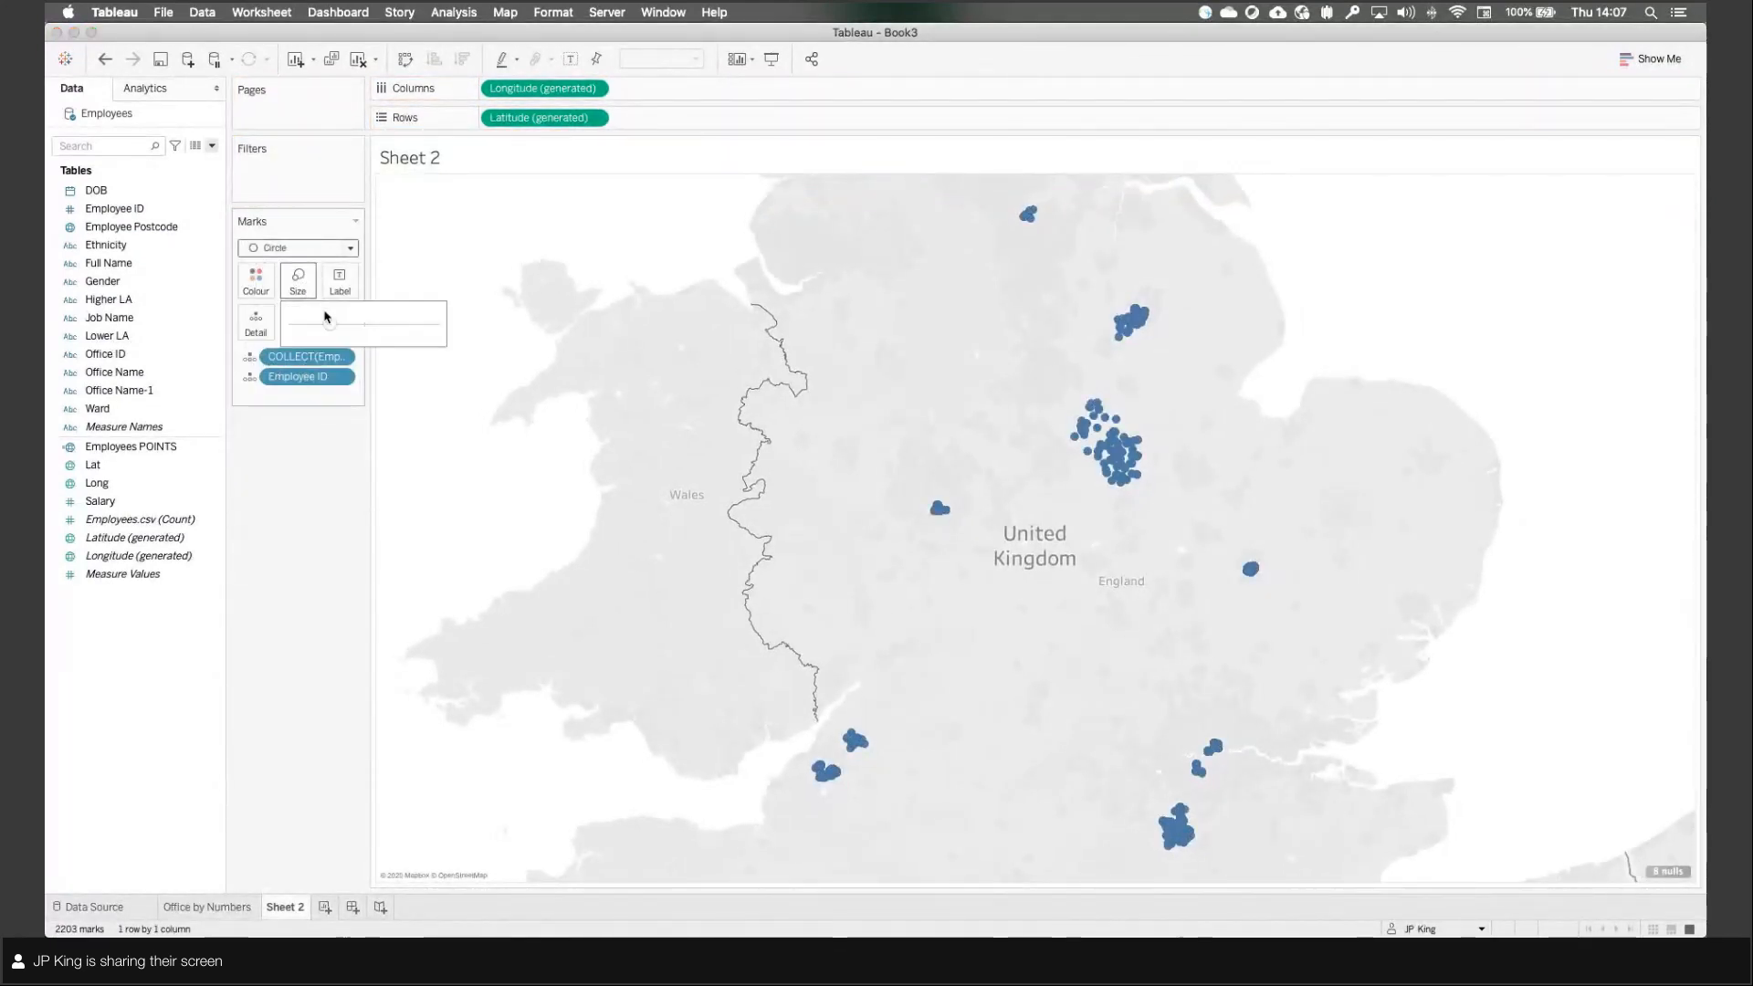
left_click_drag(326, 317, 314, 330)
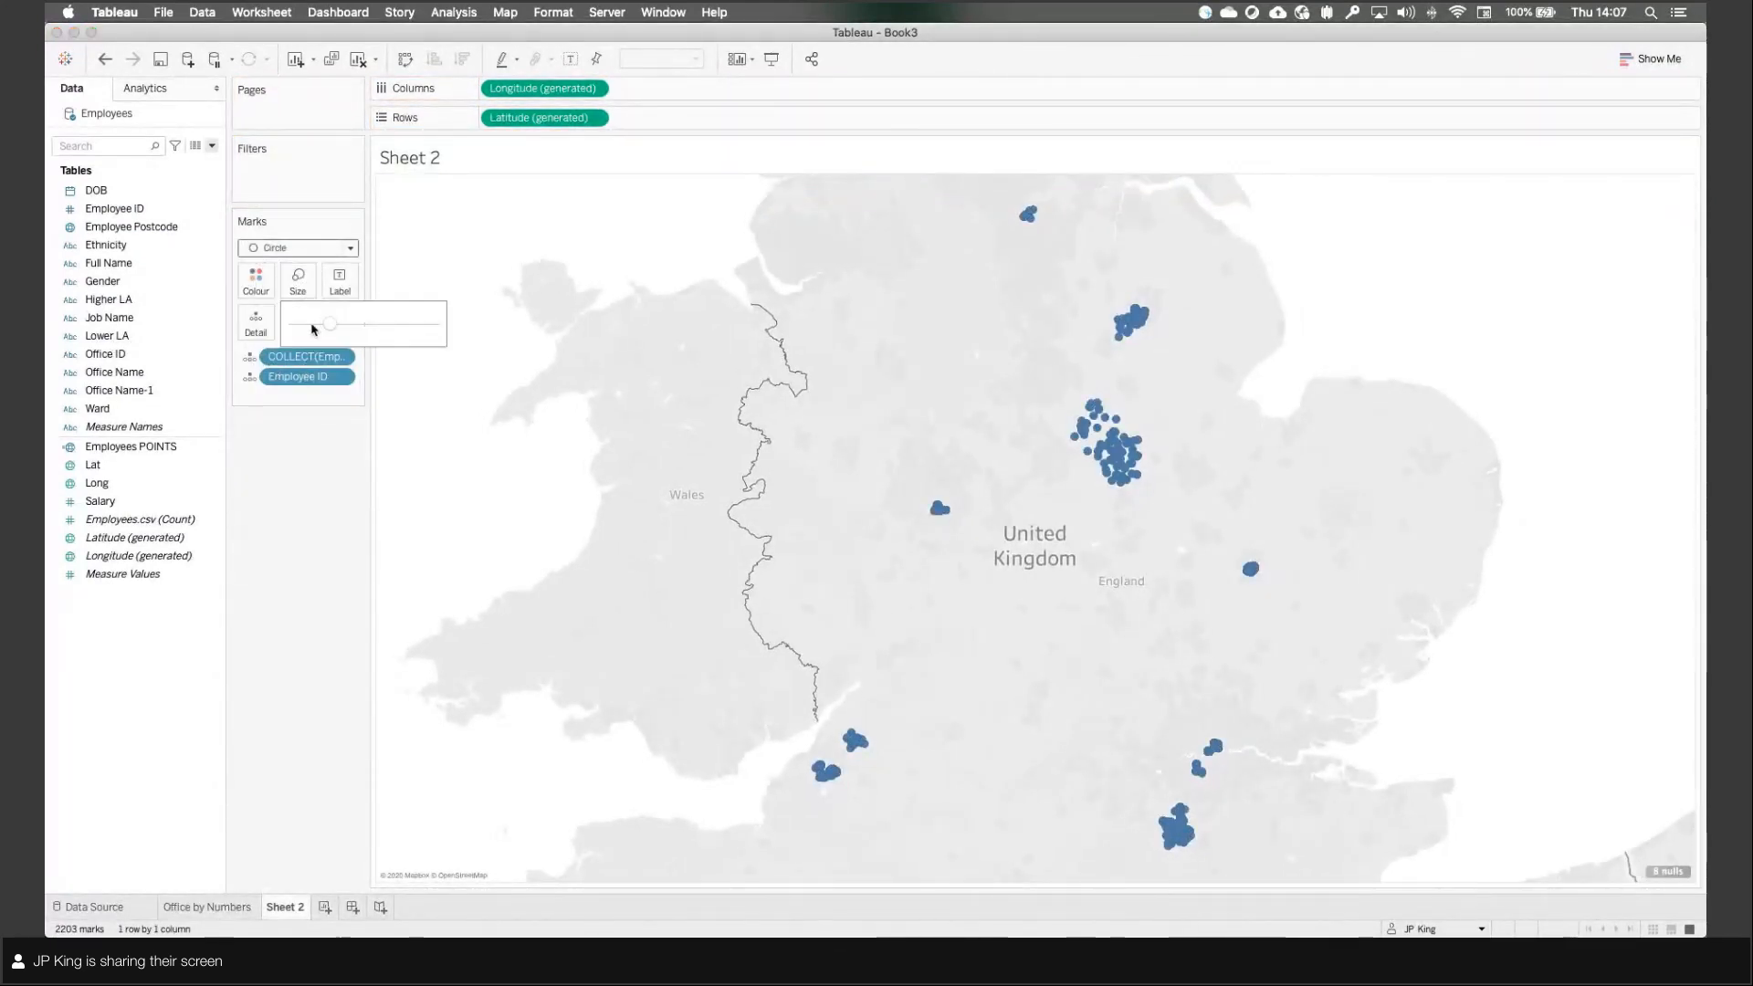
left_click(311, 514)
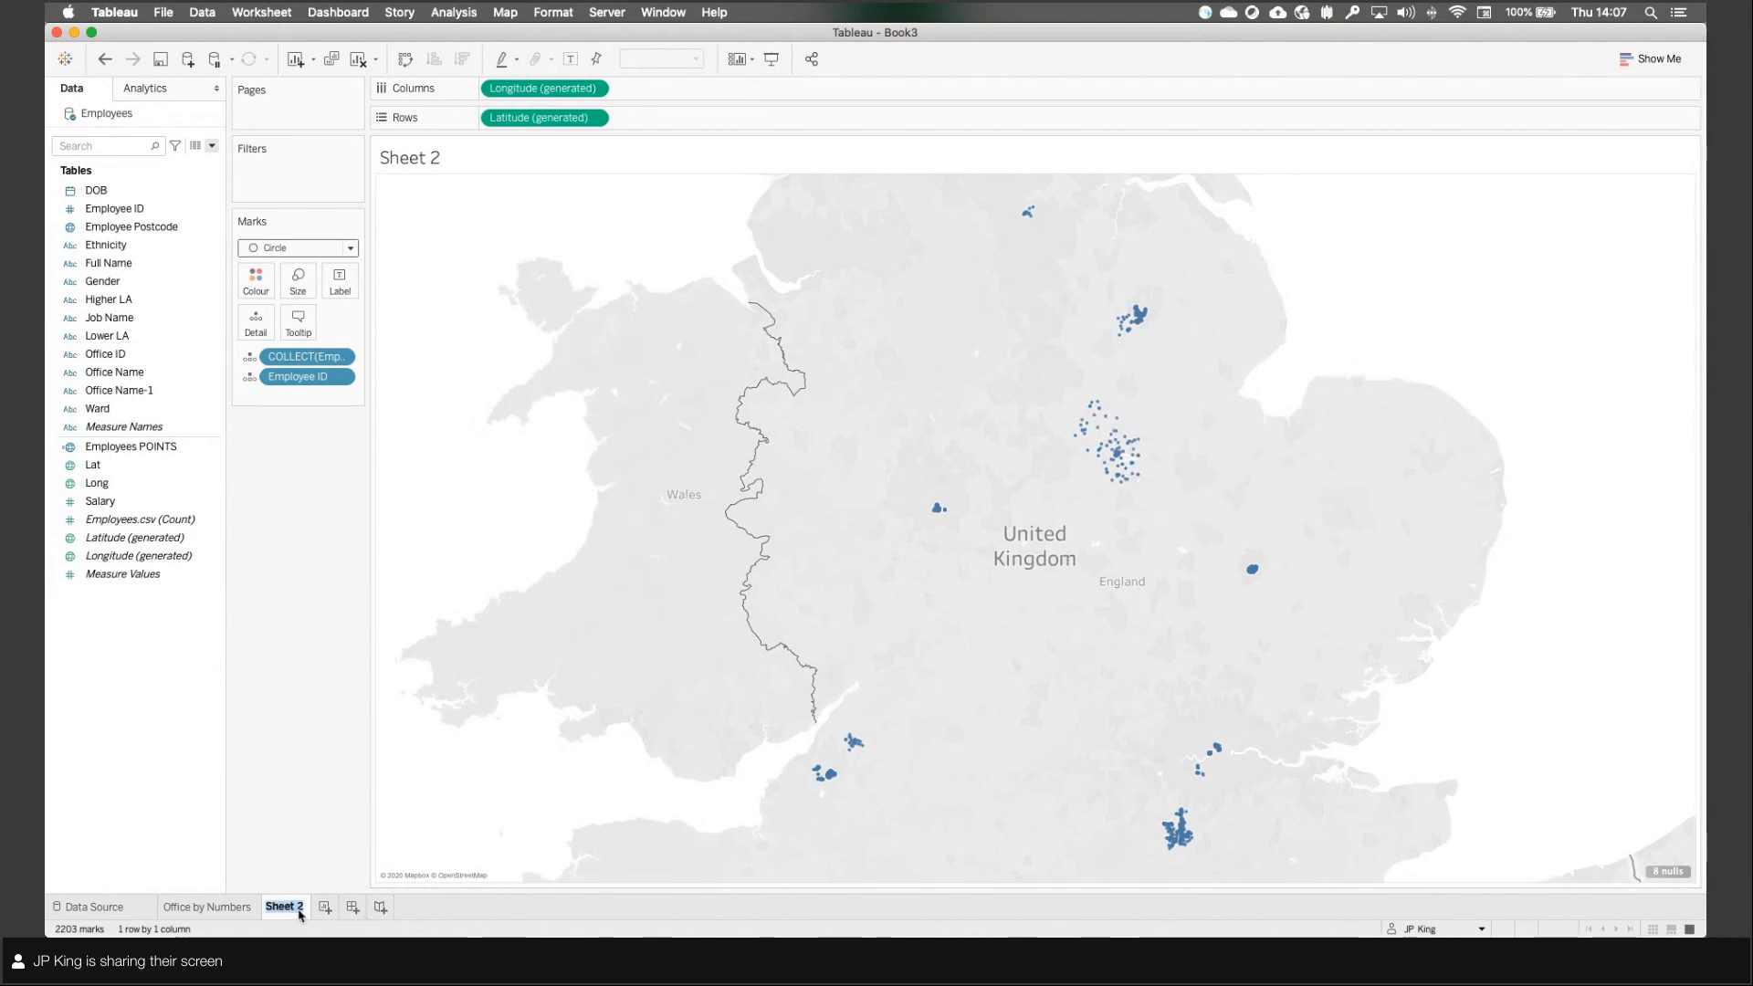
Step: Rename Sheet 2 as "Employee Locations"
type("Em")
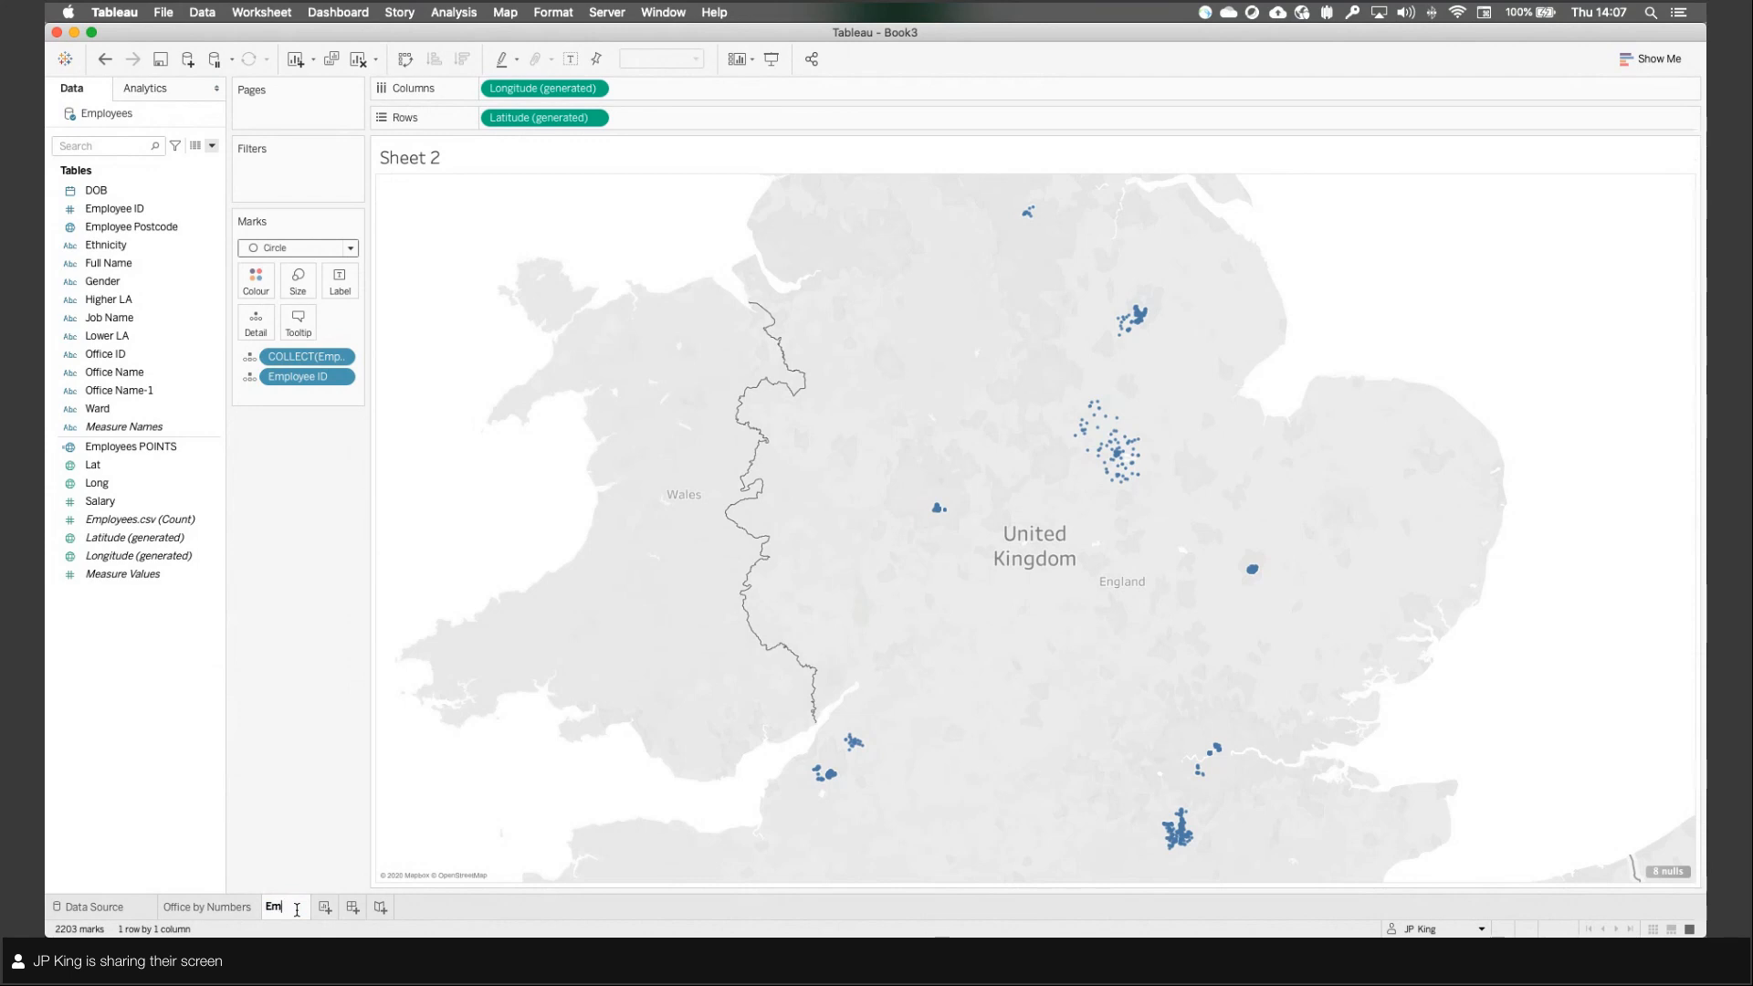
type("ployee")
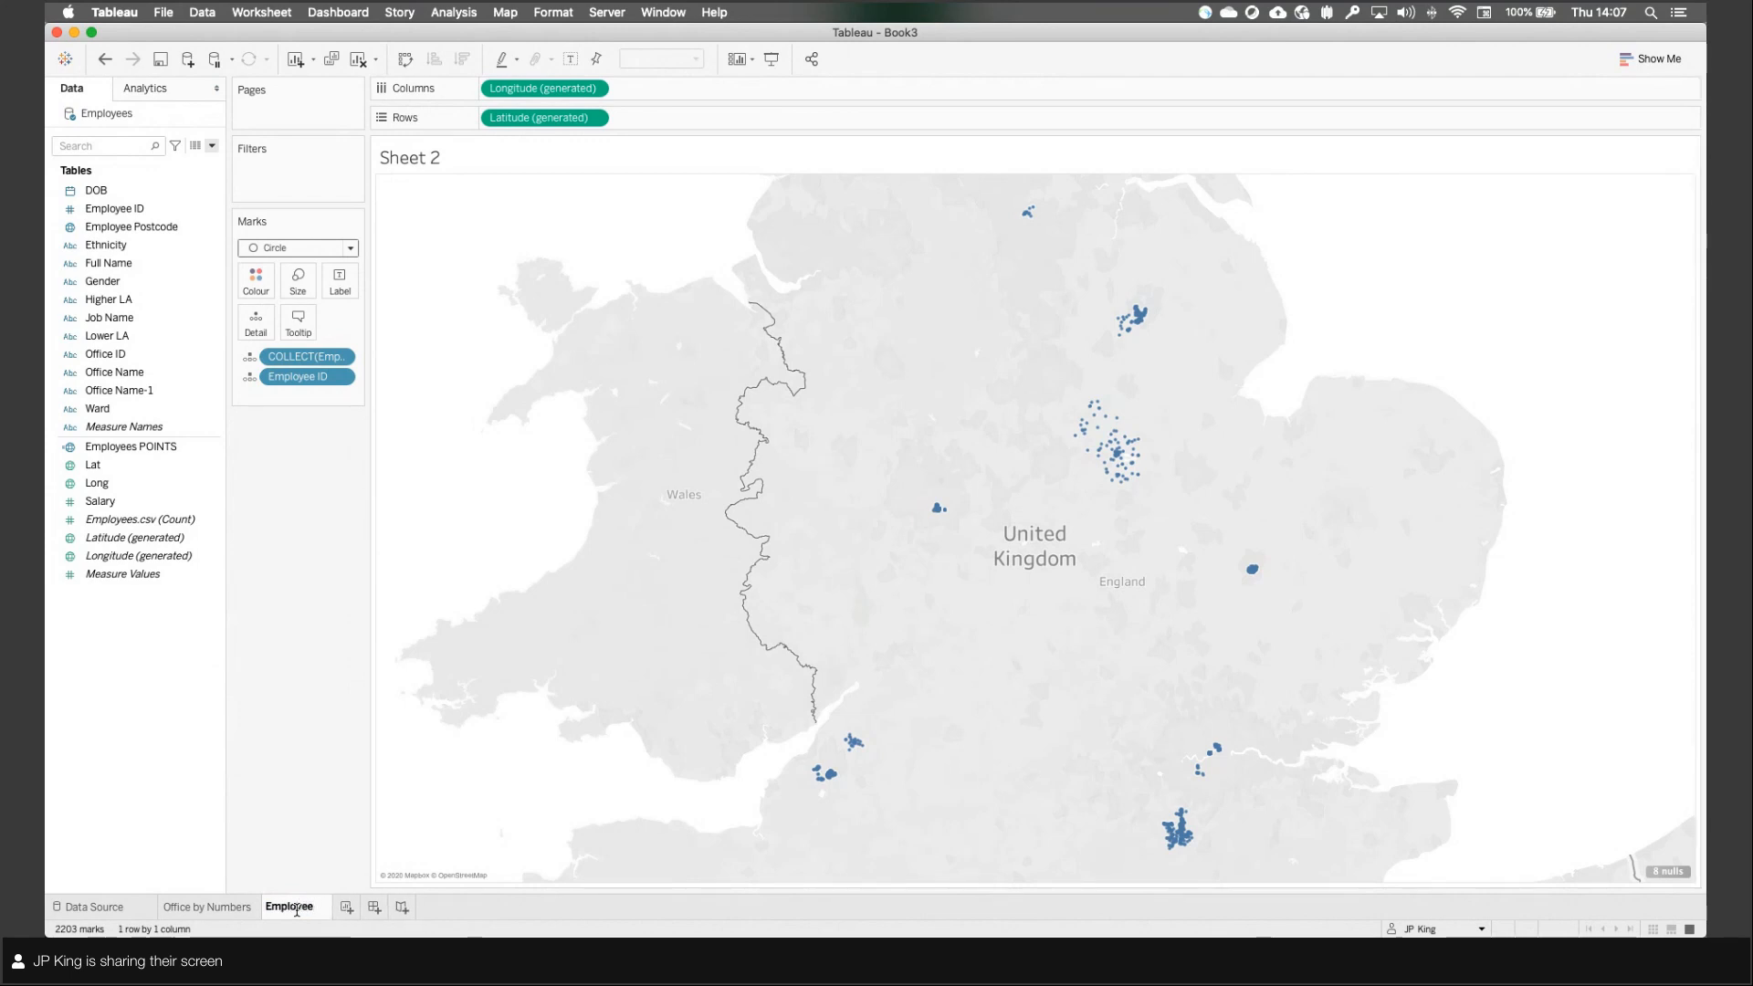
type(" Locations")
key("Return")
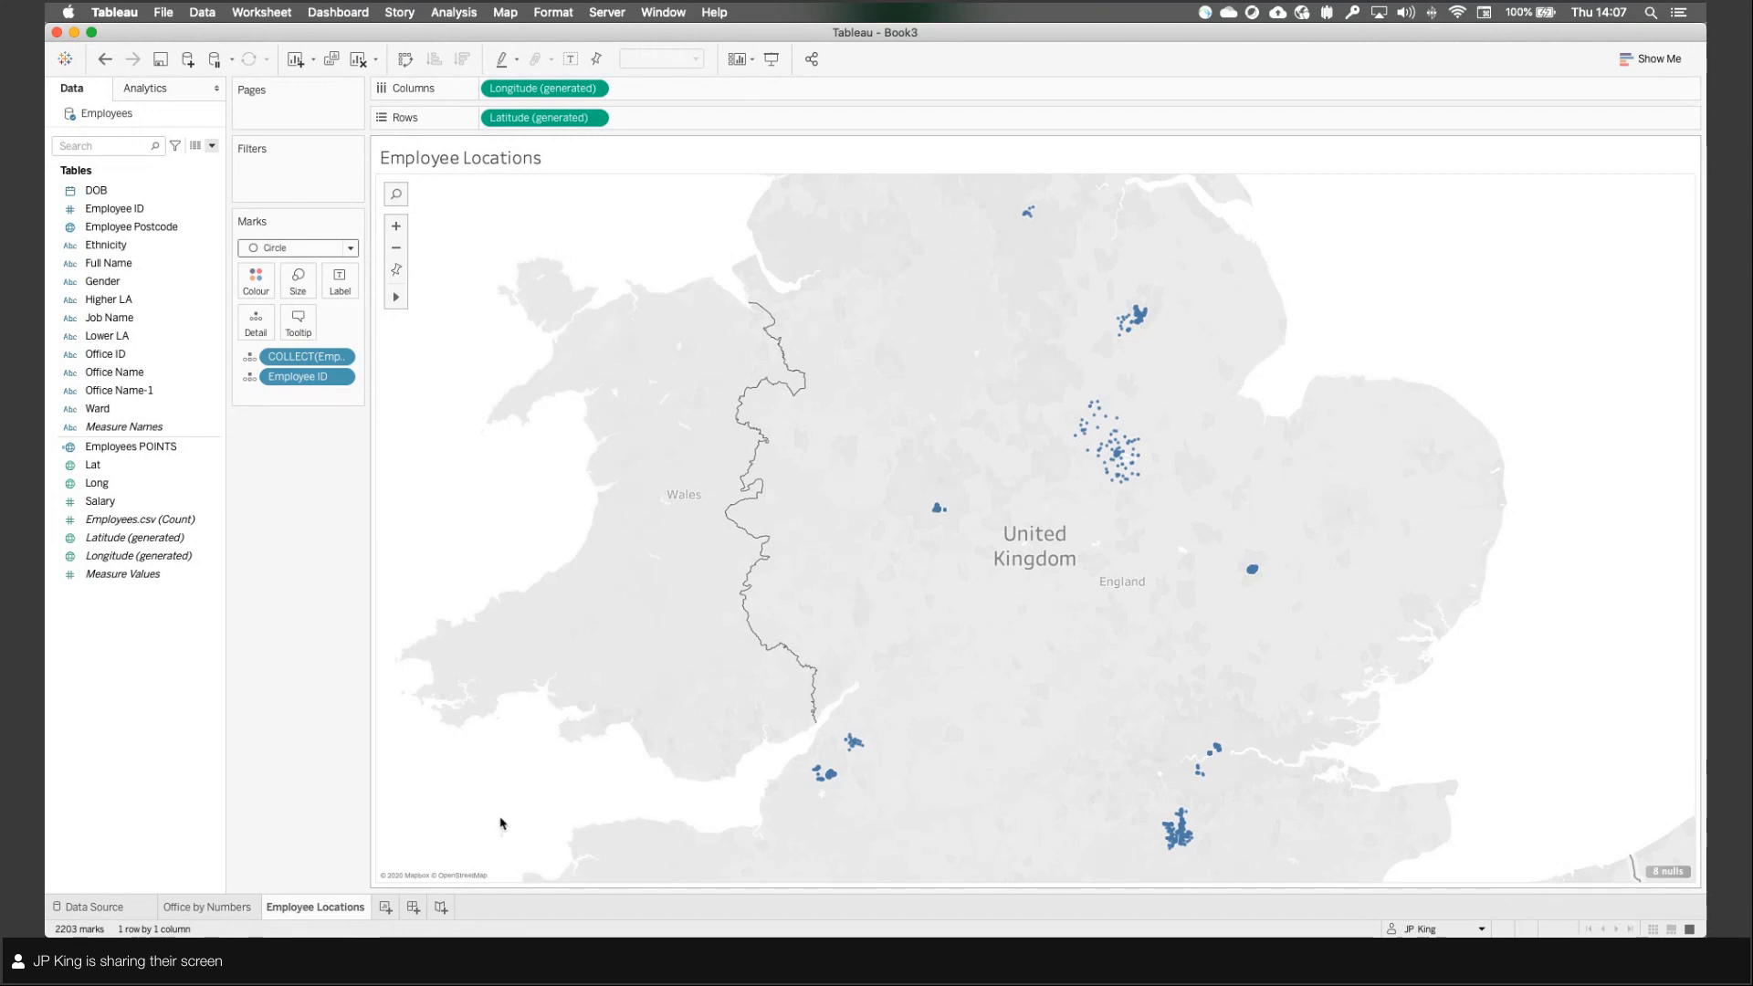
Step: Add a connection to the Offices text file in the data source and place Offices.csv beside Employees.csv
left_click(128, 907)
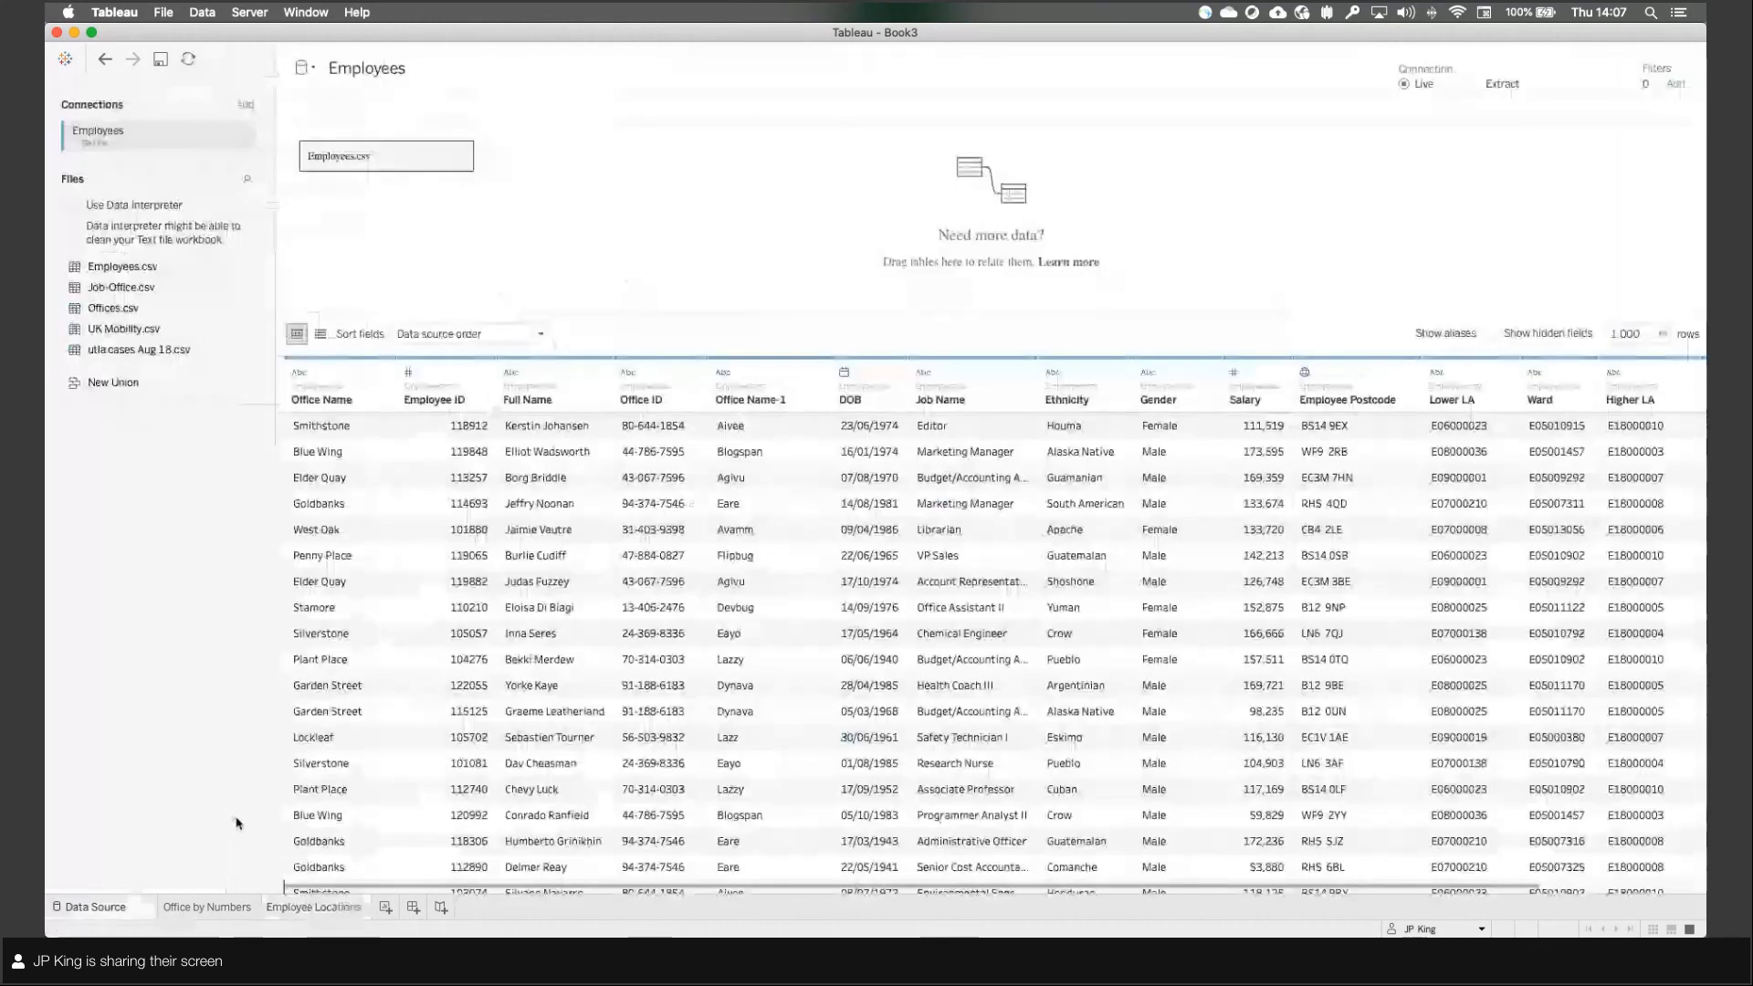
left_click_drag(995, 374, 759, 214)
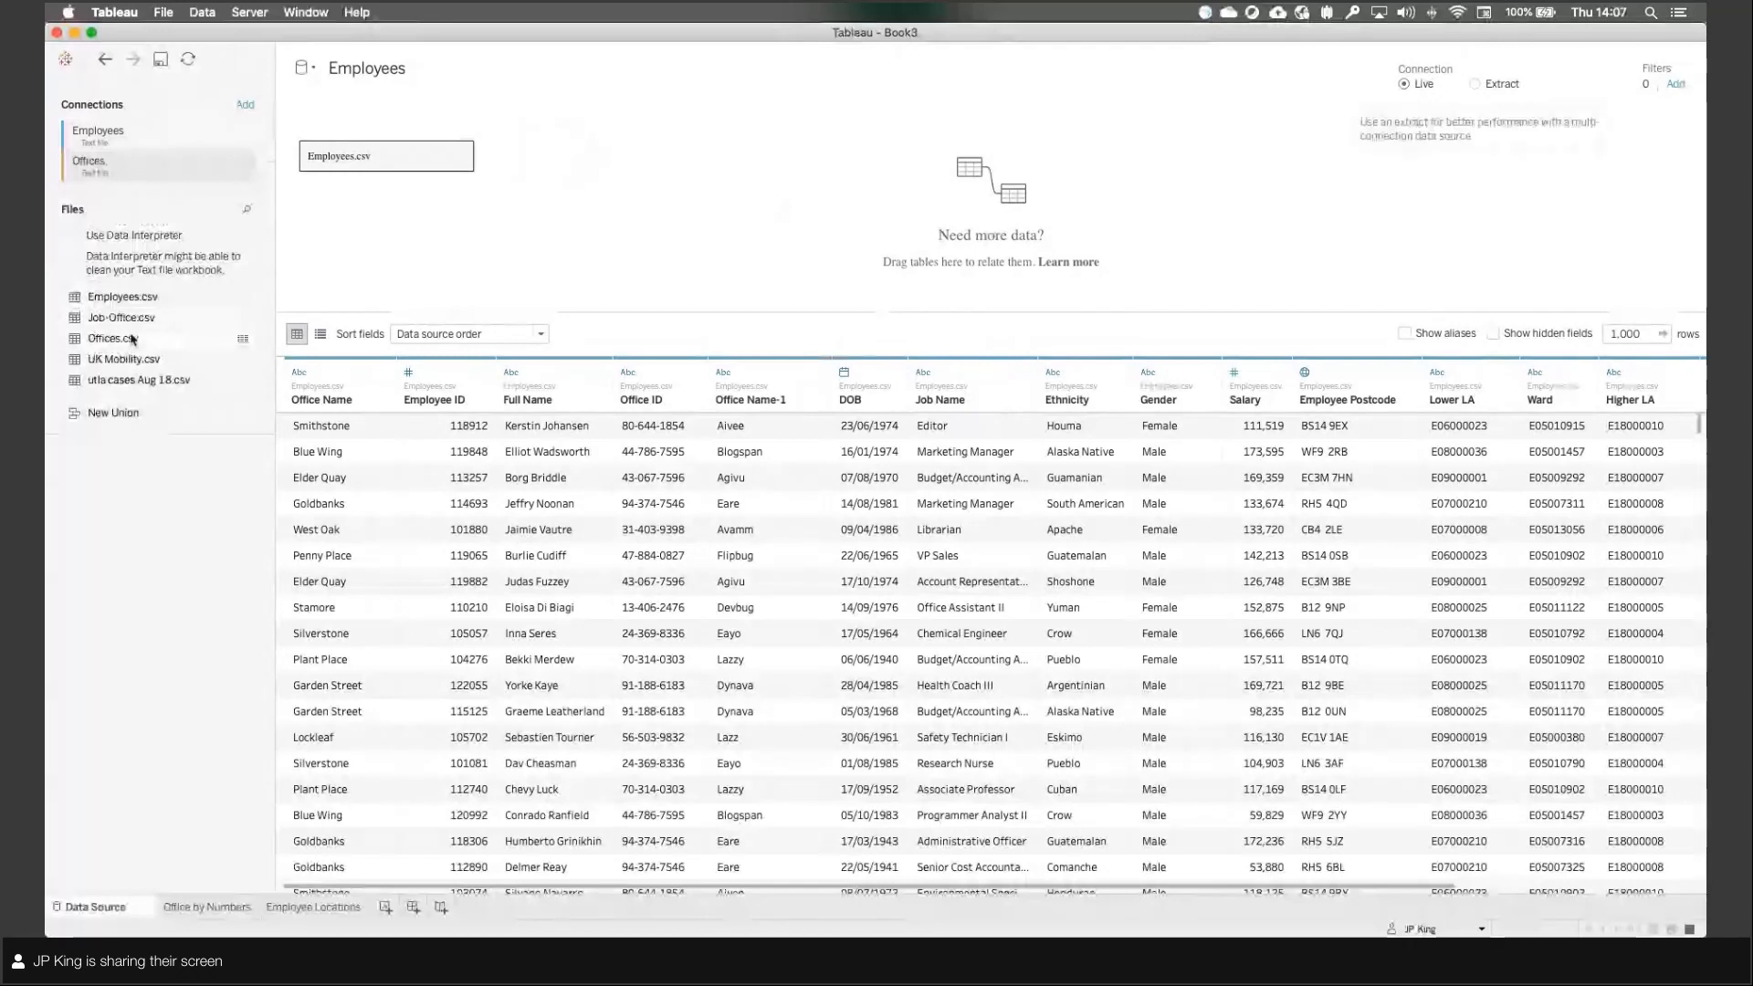
left_click_drag(141, 342, 644, 210)
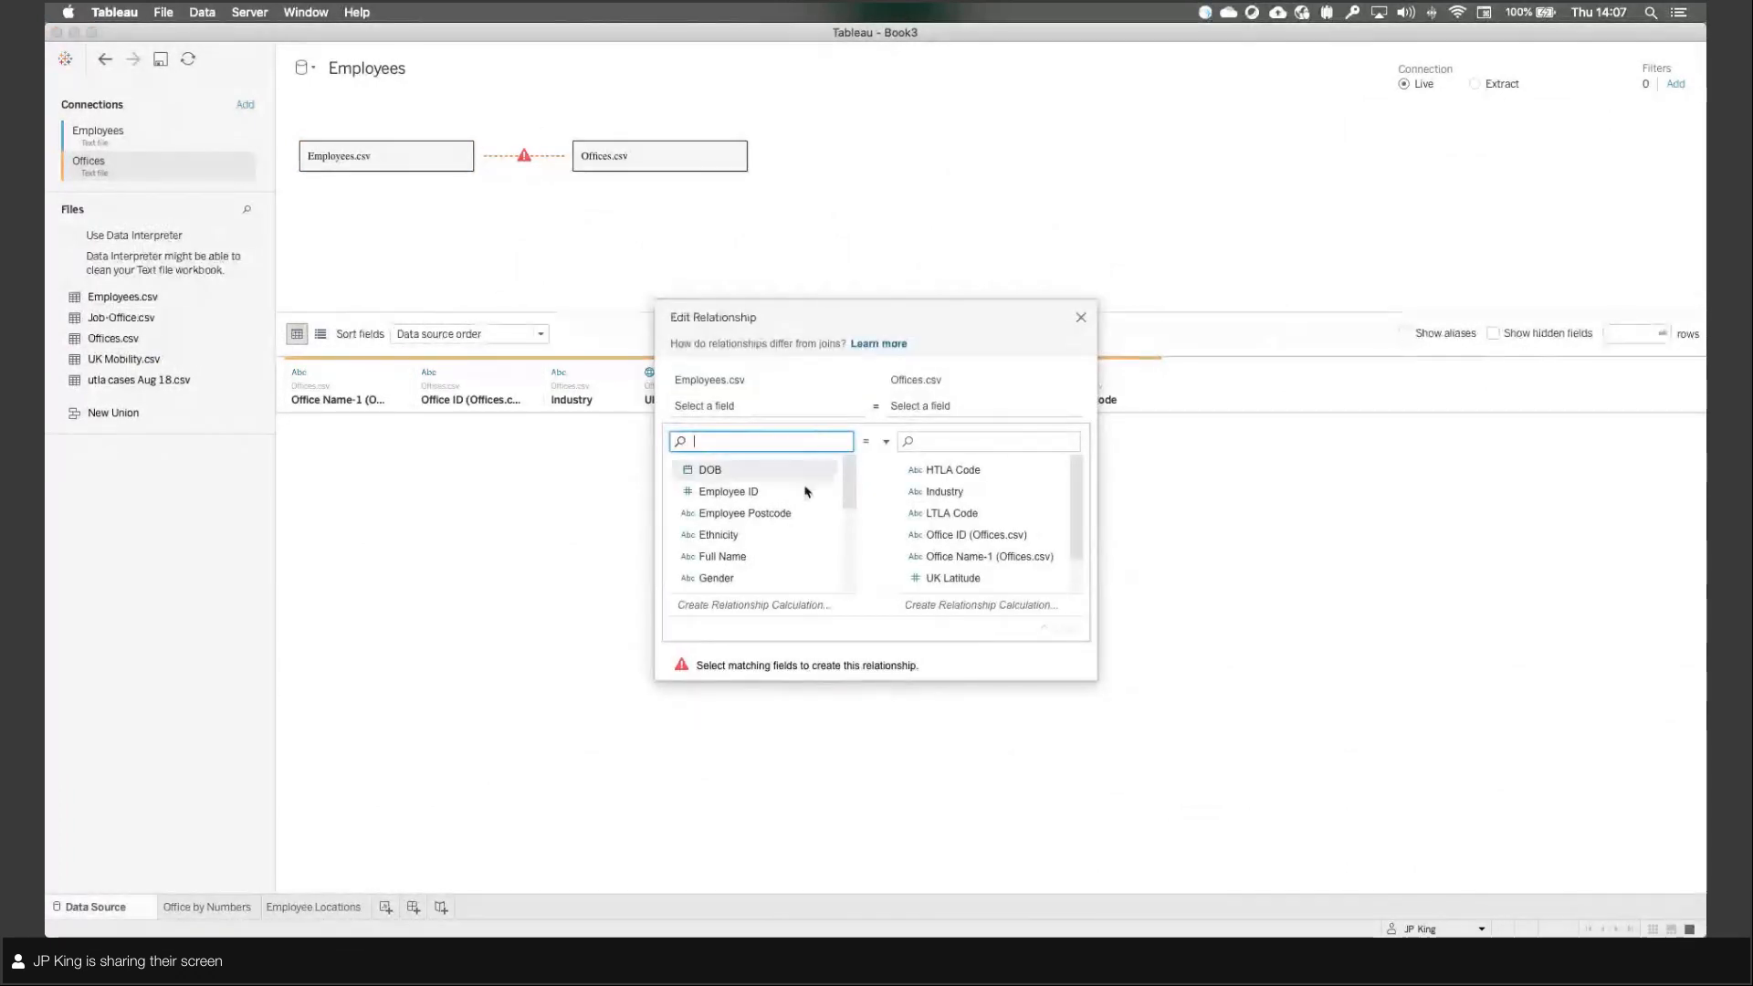
Step: Relate Employees.csv to Offices.csv by matching Office ID with Office ID (Offices.csv)
scroll(776, 514, "down", 3)
scroll(767, 516, "down", 3)
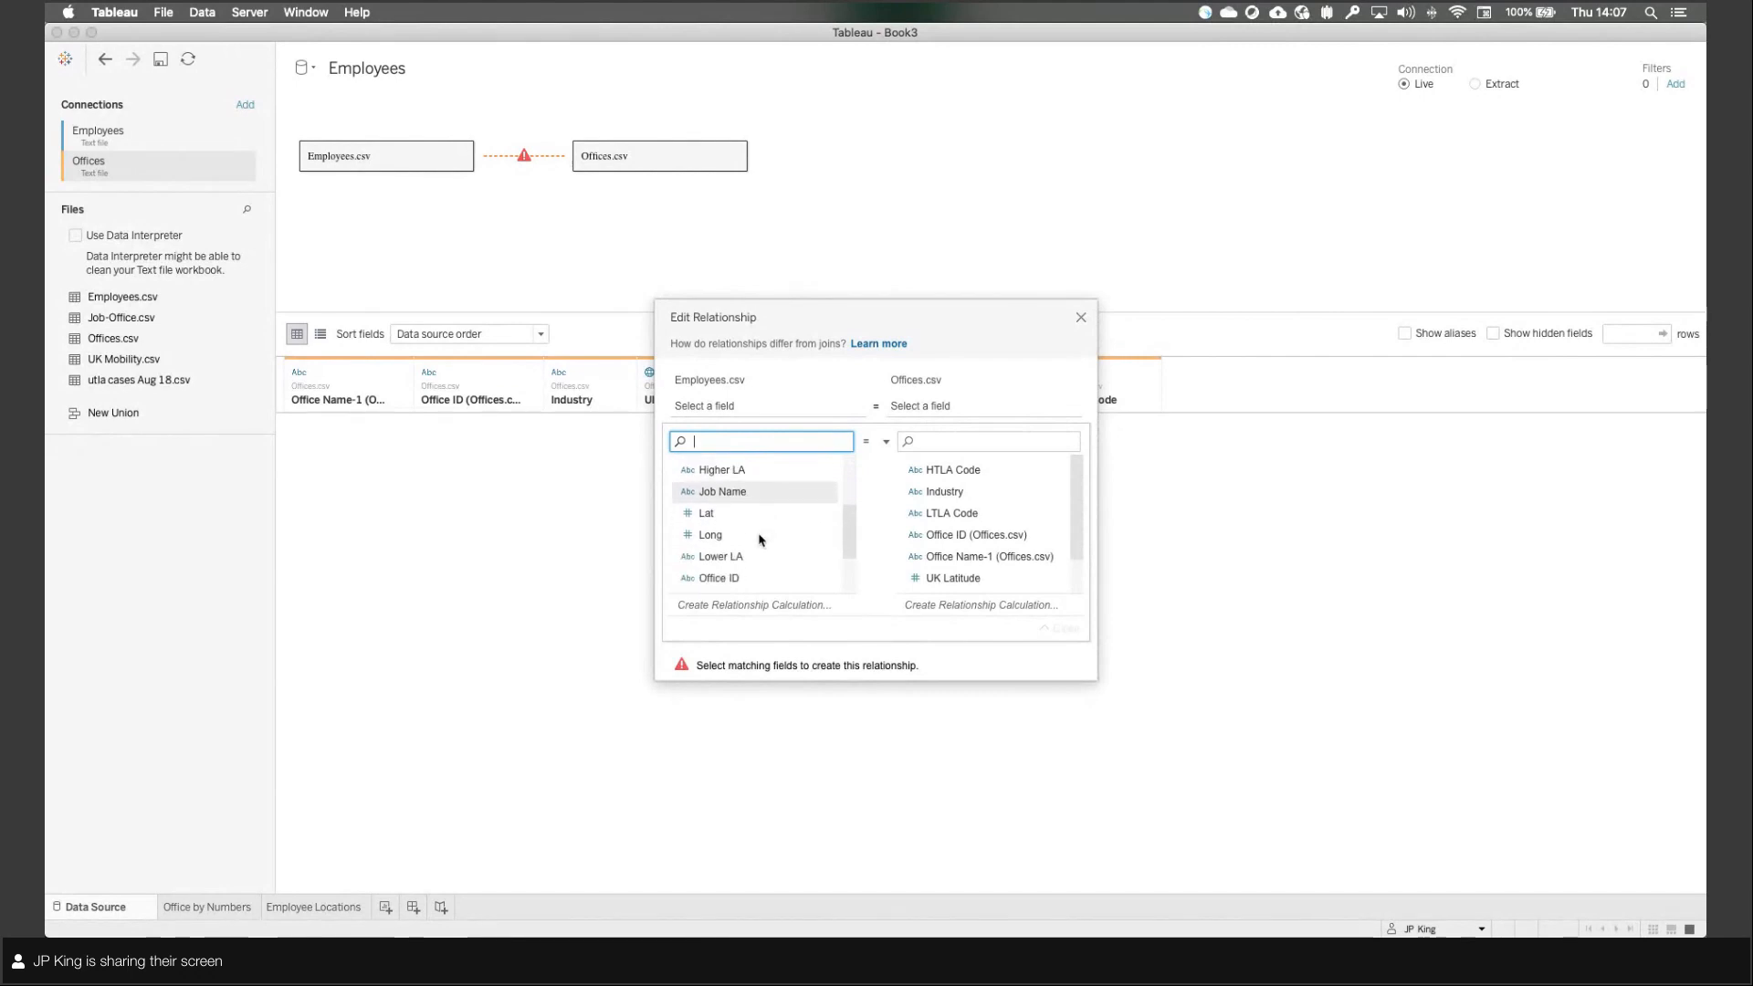
left_click(730, 521)
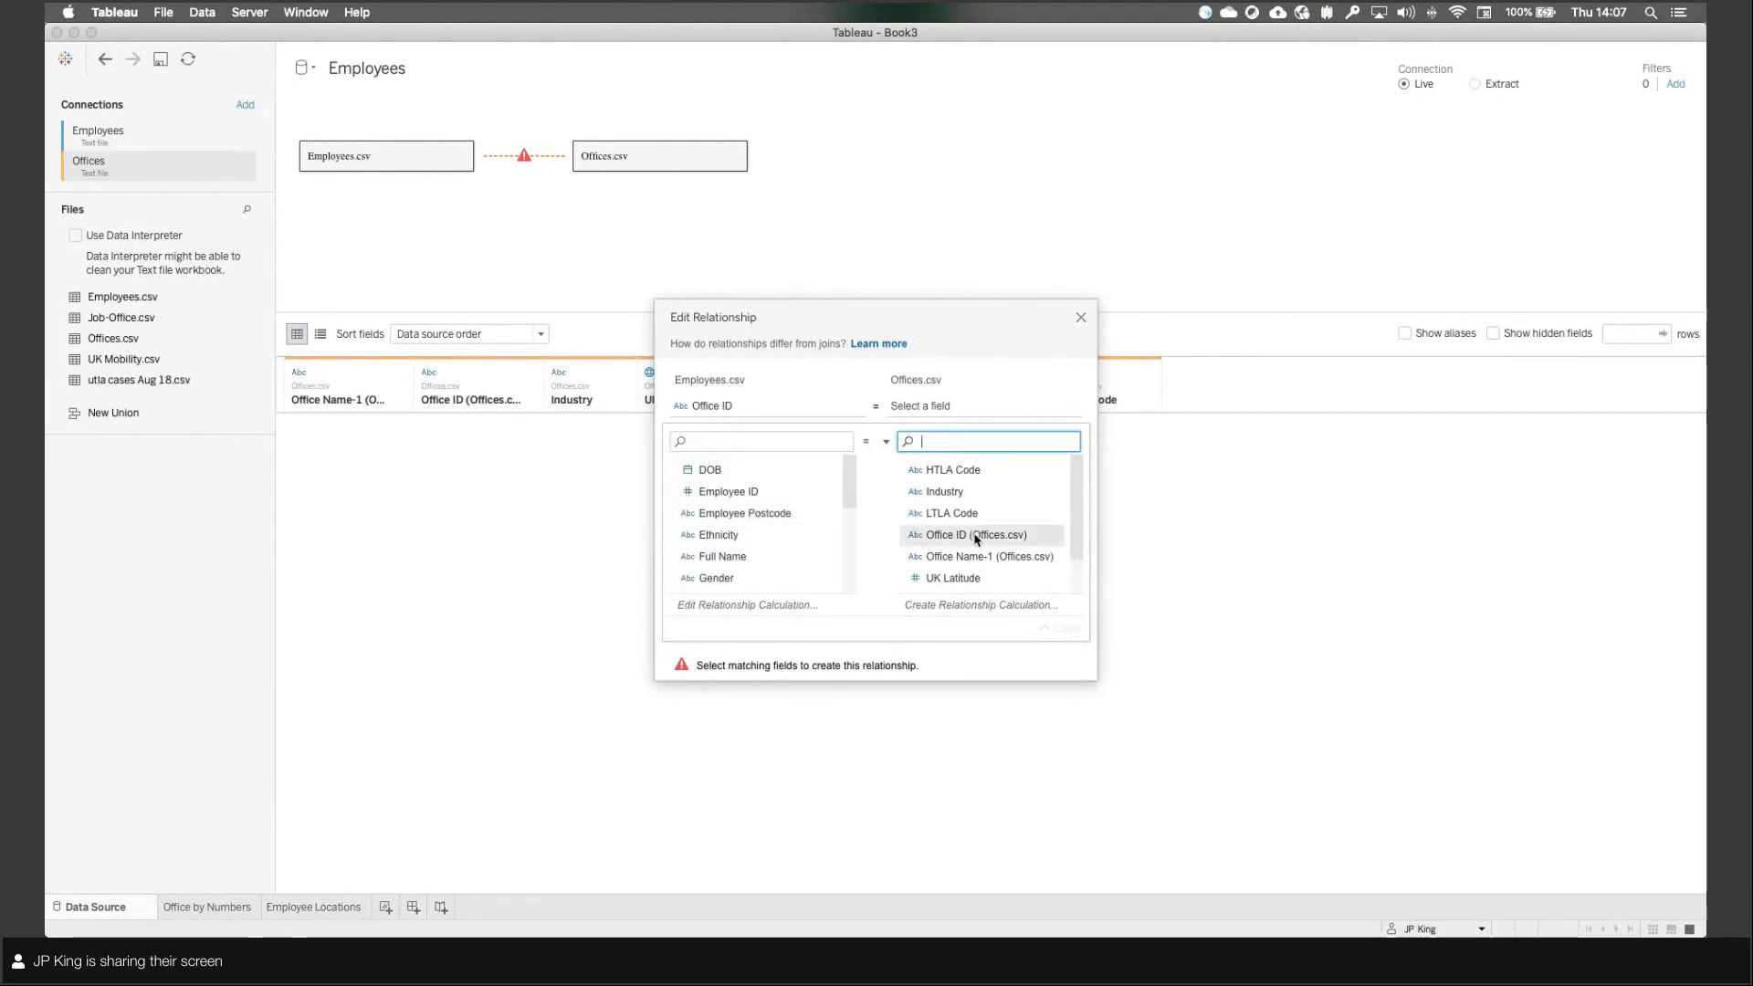
left_click(977, 535)
left_click(1059, 628)
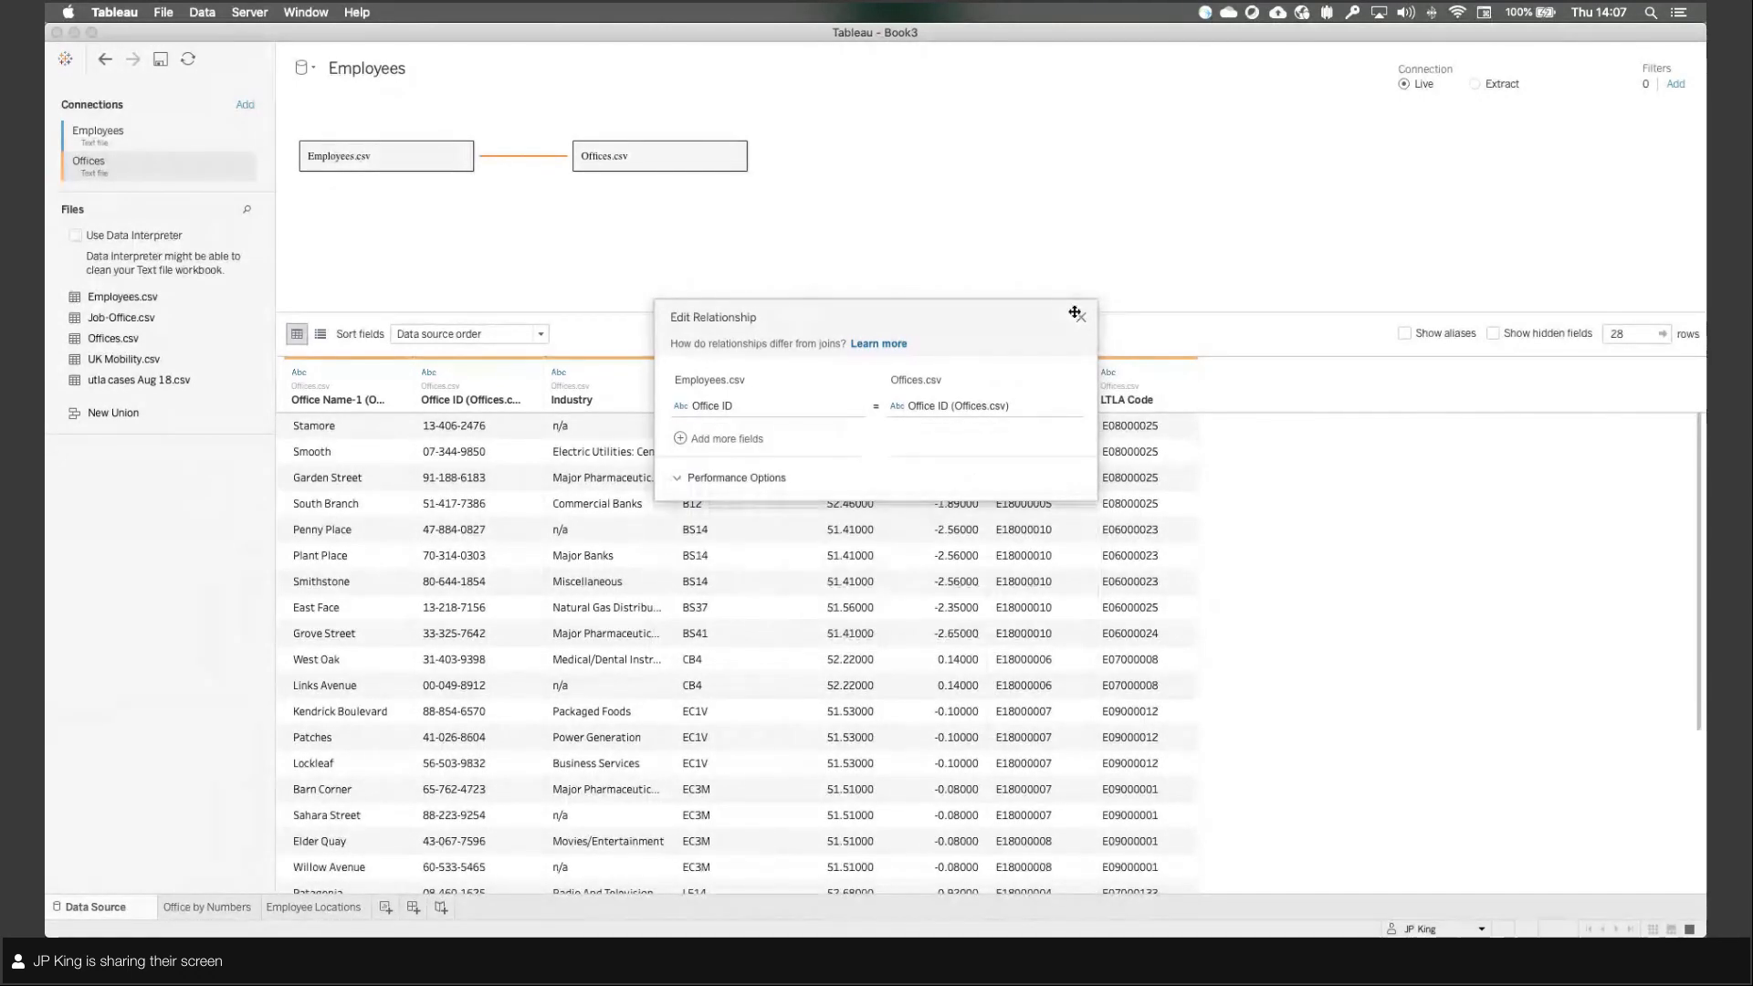
left_click(1080, 320)
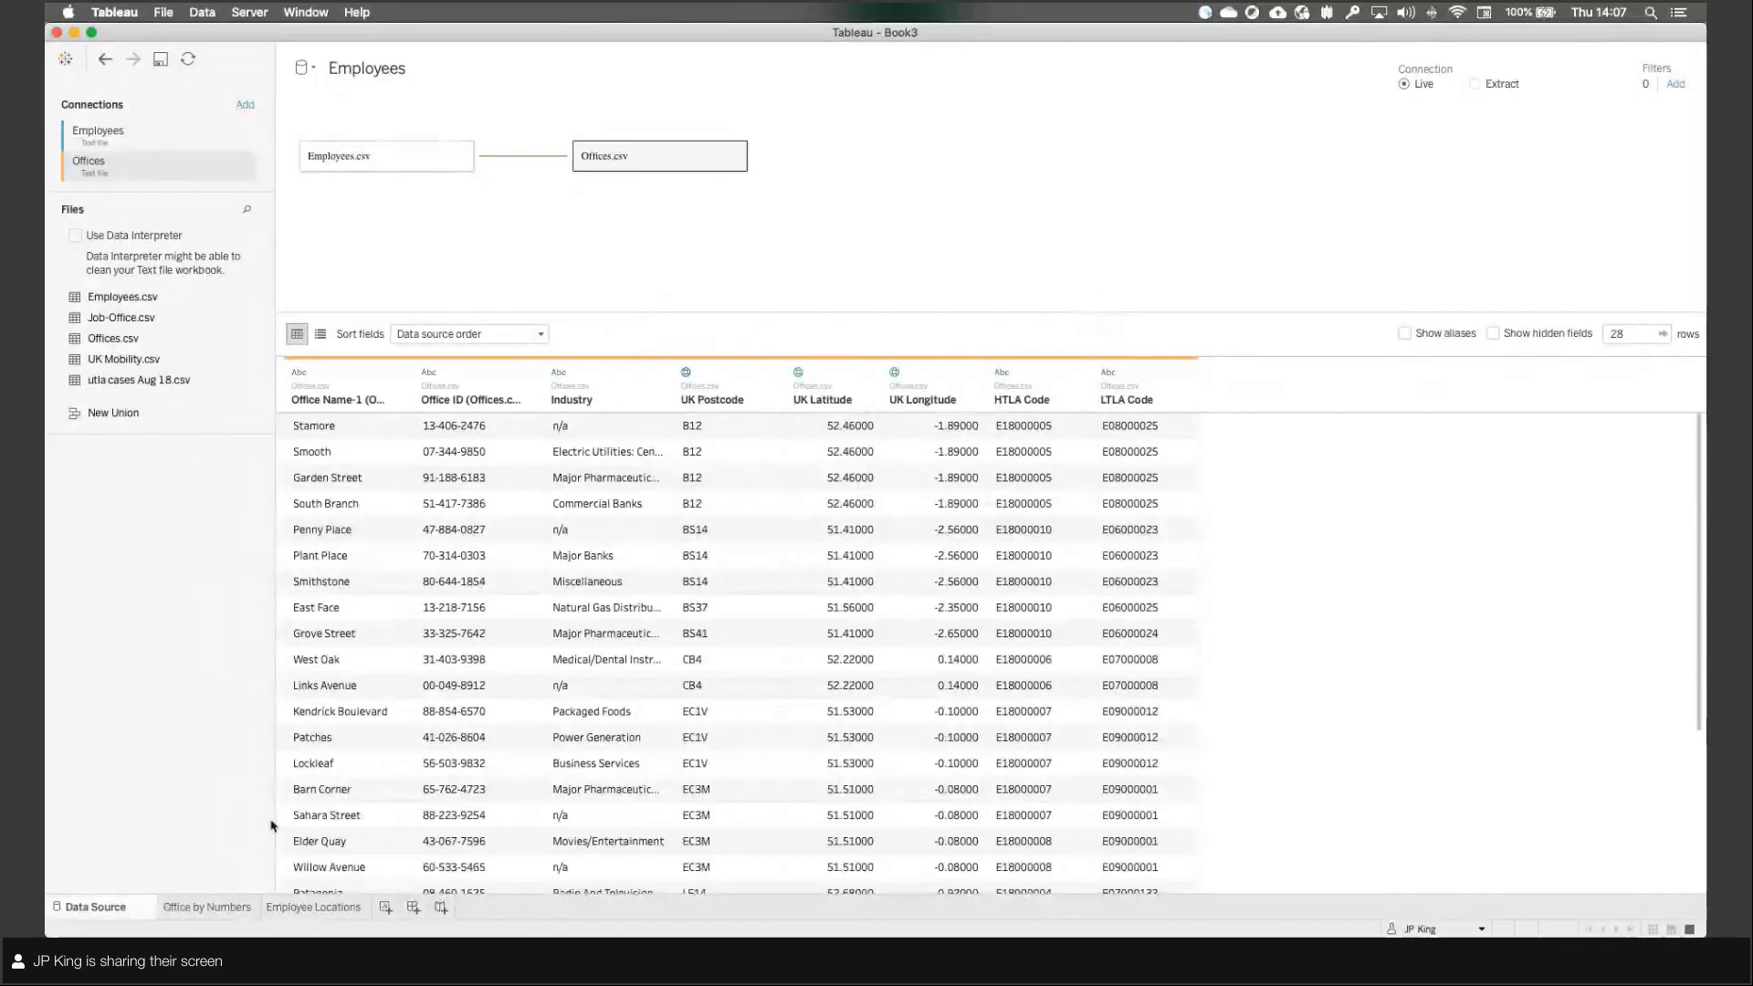
Step: Duplicate the Employee Locations worksheet
left_click(317, 910)
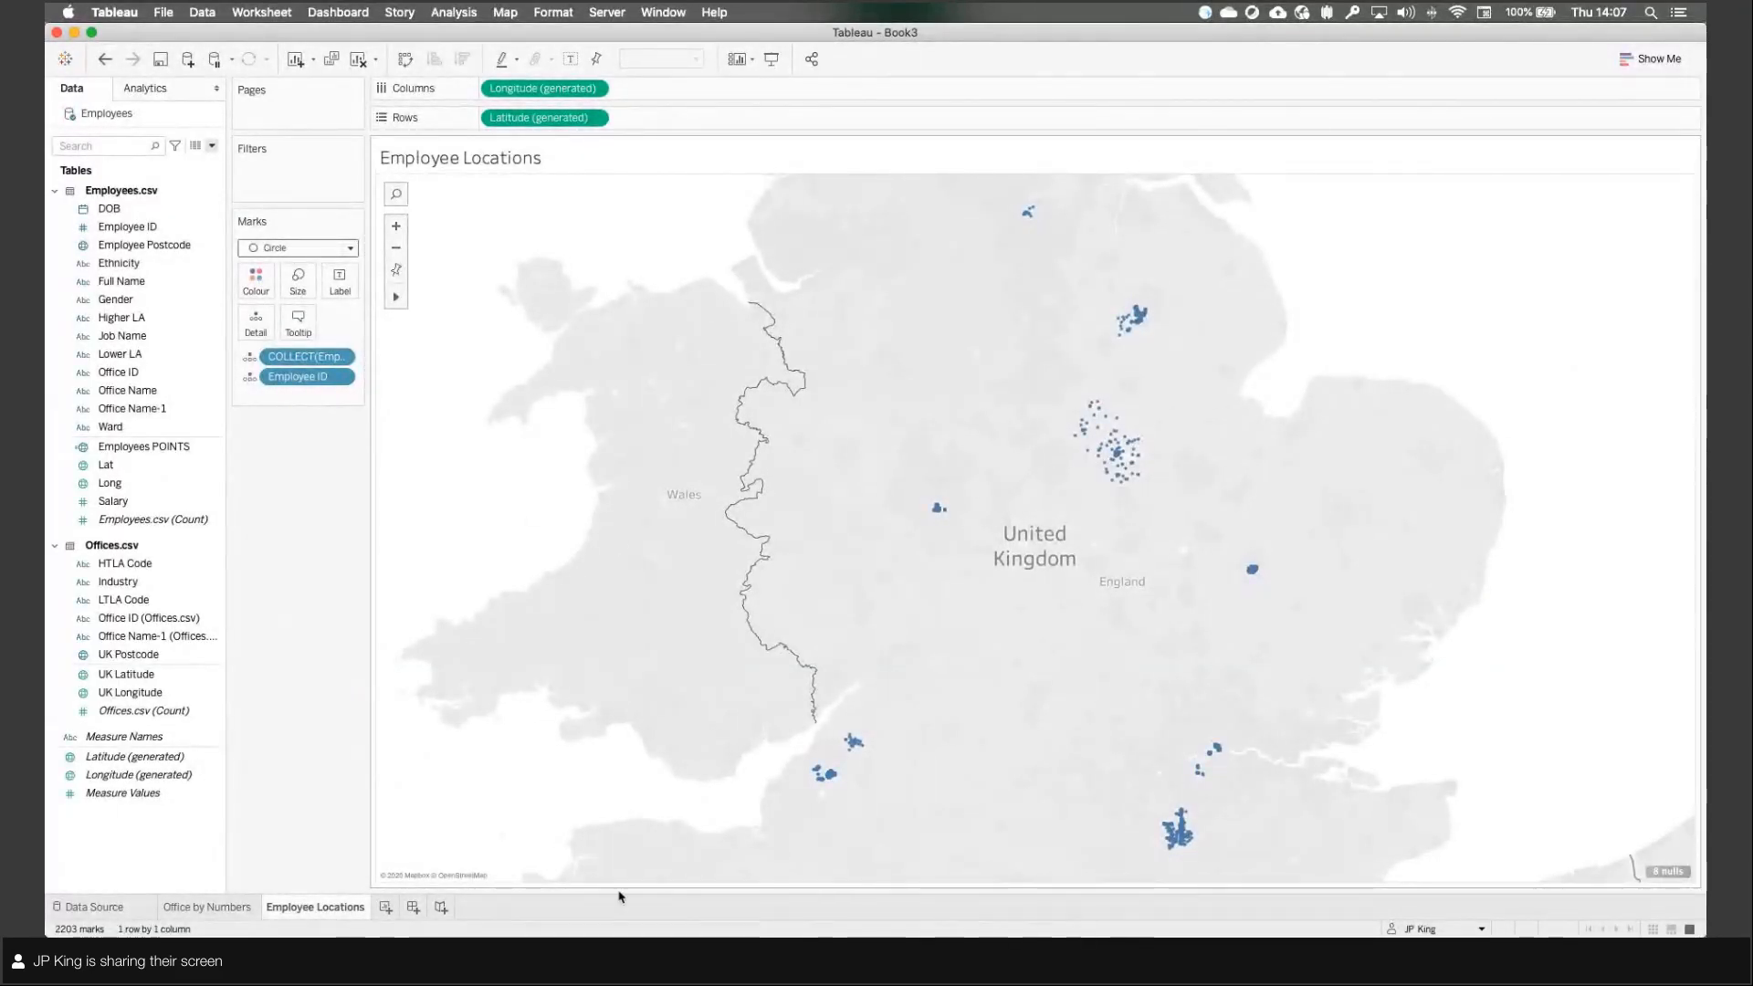
right_click(305, 910)
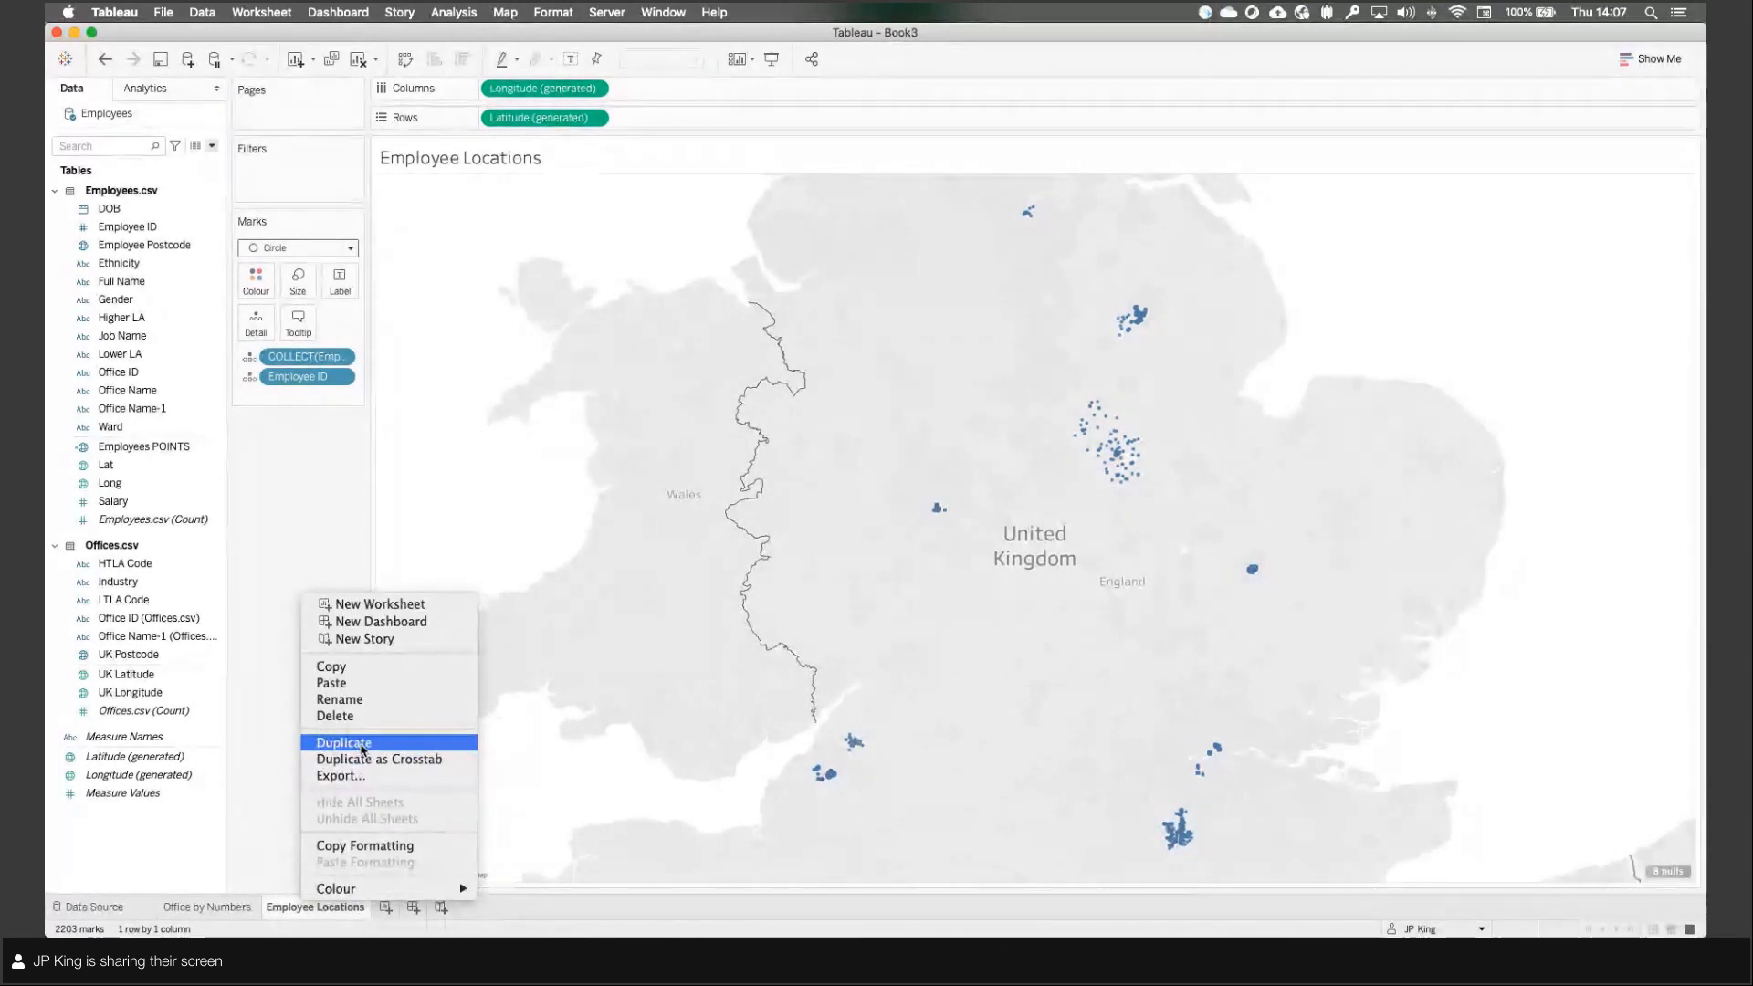
left_click(347, 743)
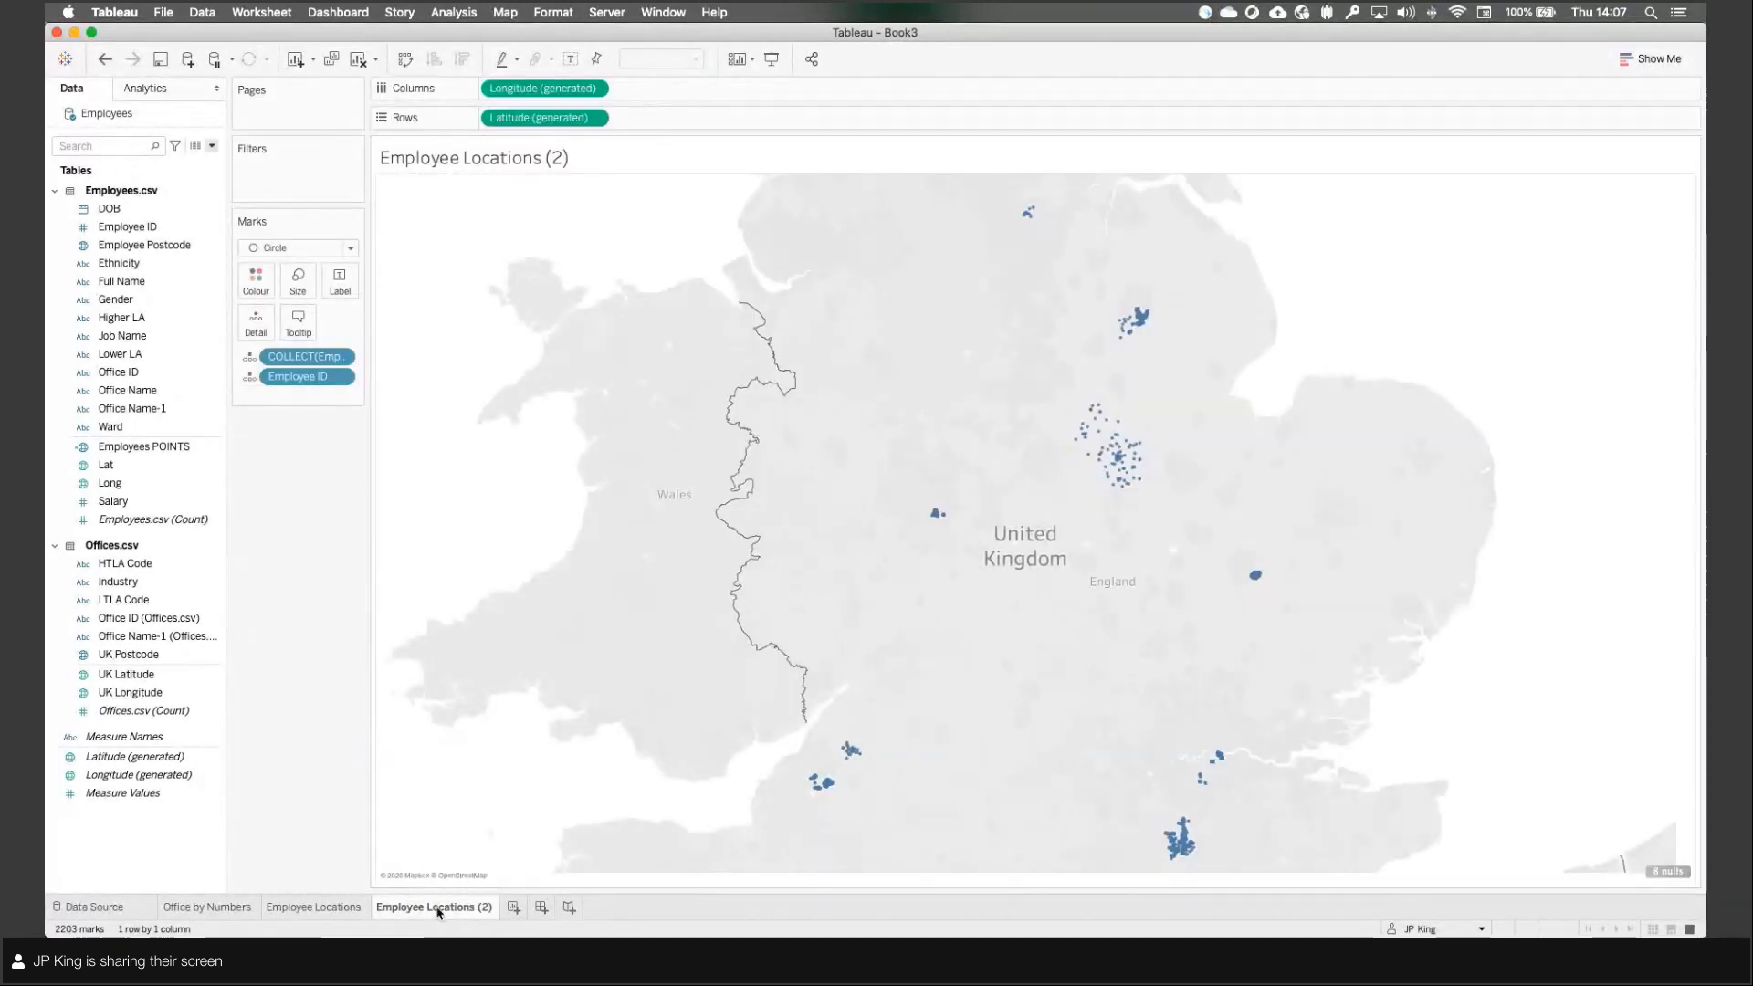
Step: Collapse the Employees.csv field list, keeping the Offices.csv fields expanded
left_click(54, 190)
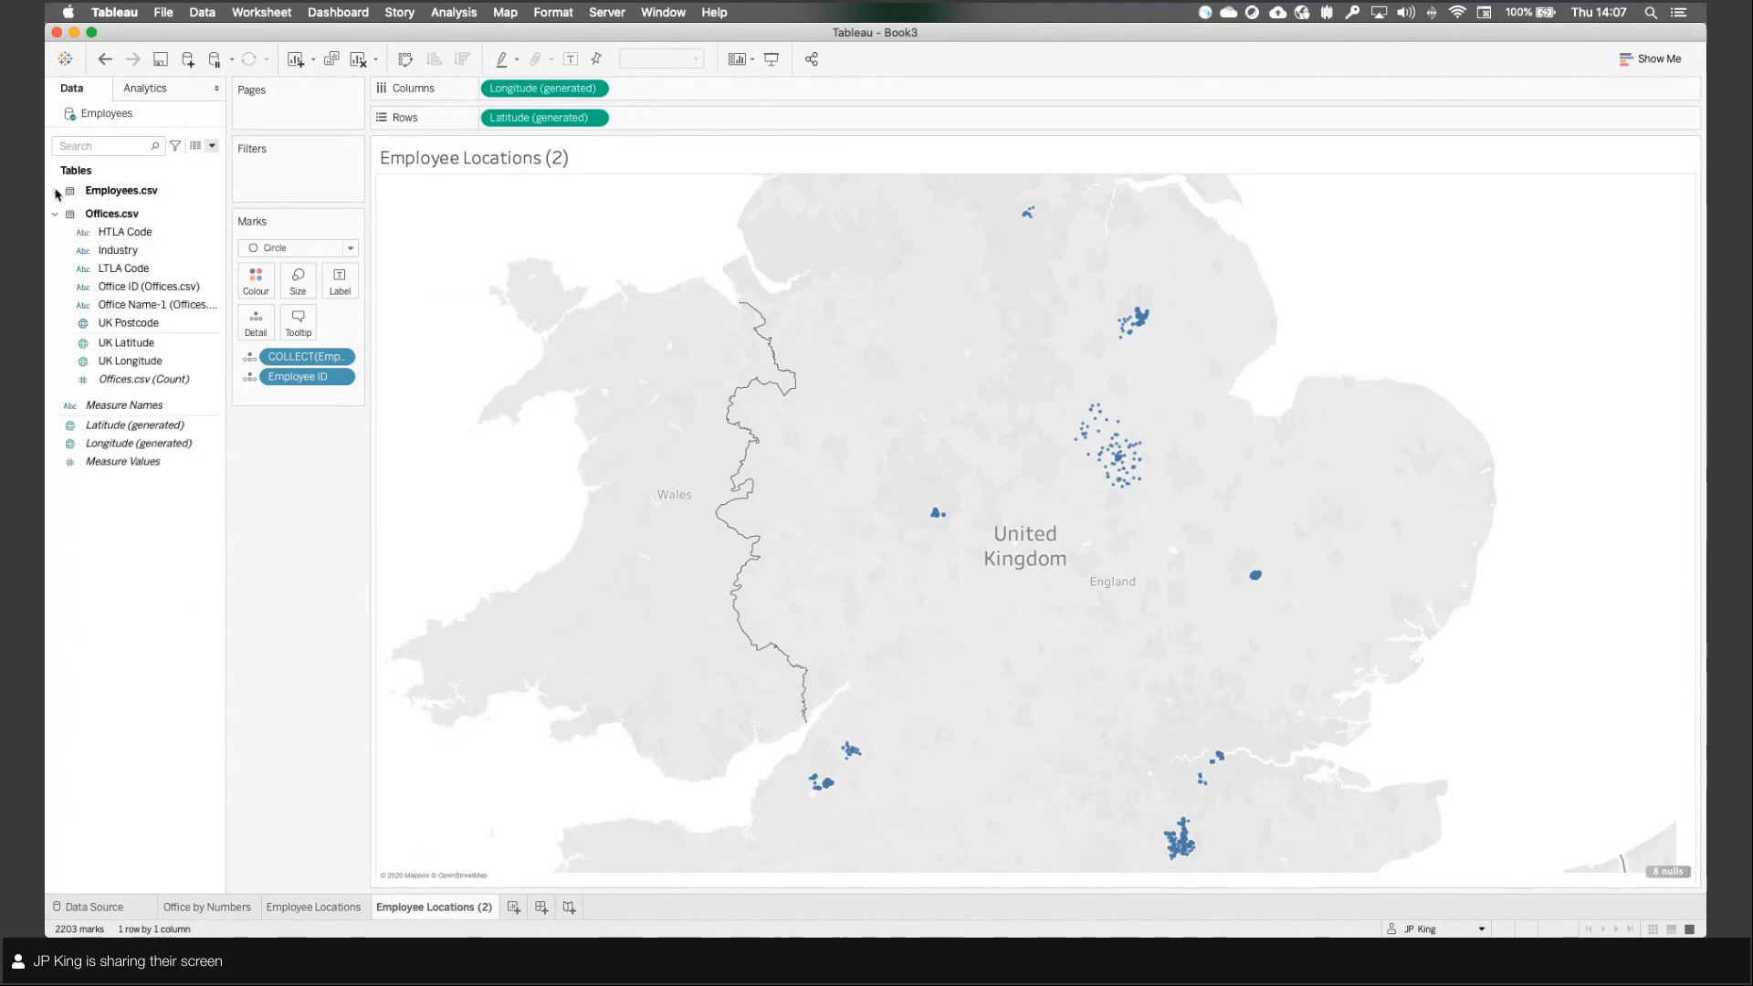
left_click(55, 214)
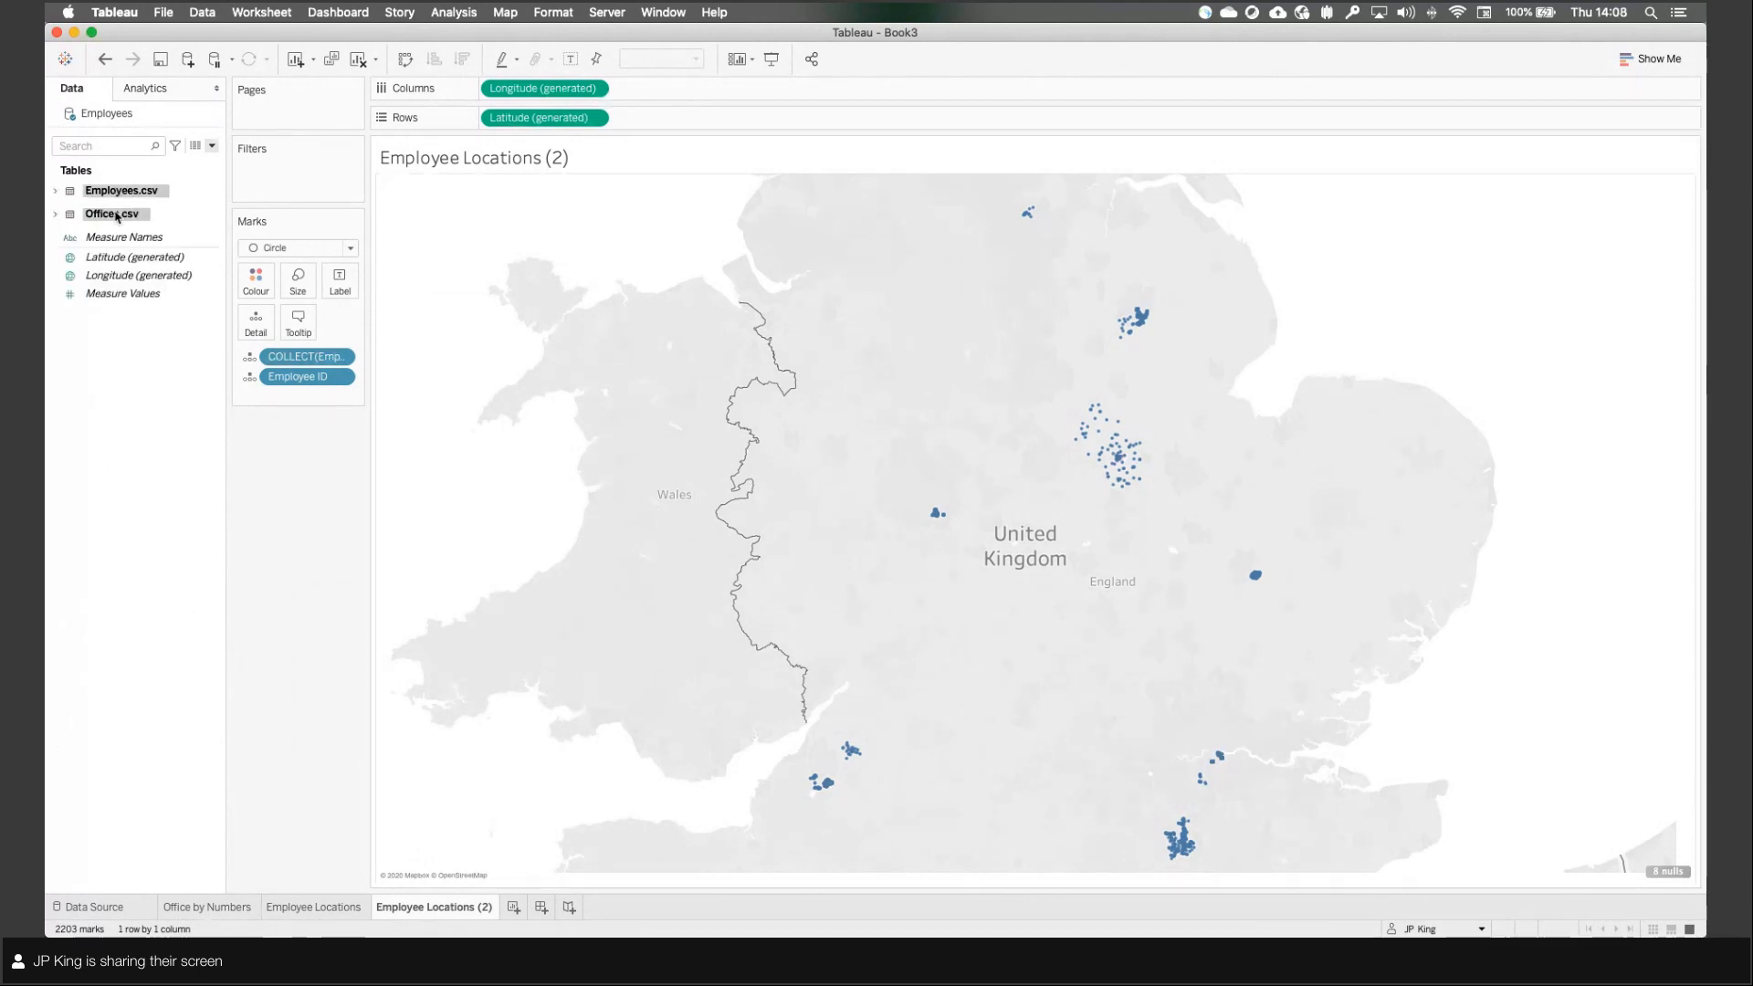
left_click(55, 215)
left_click(128, 288)
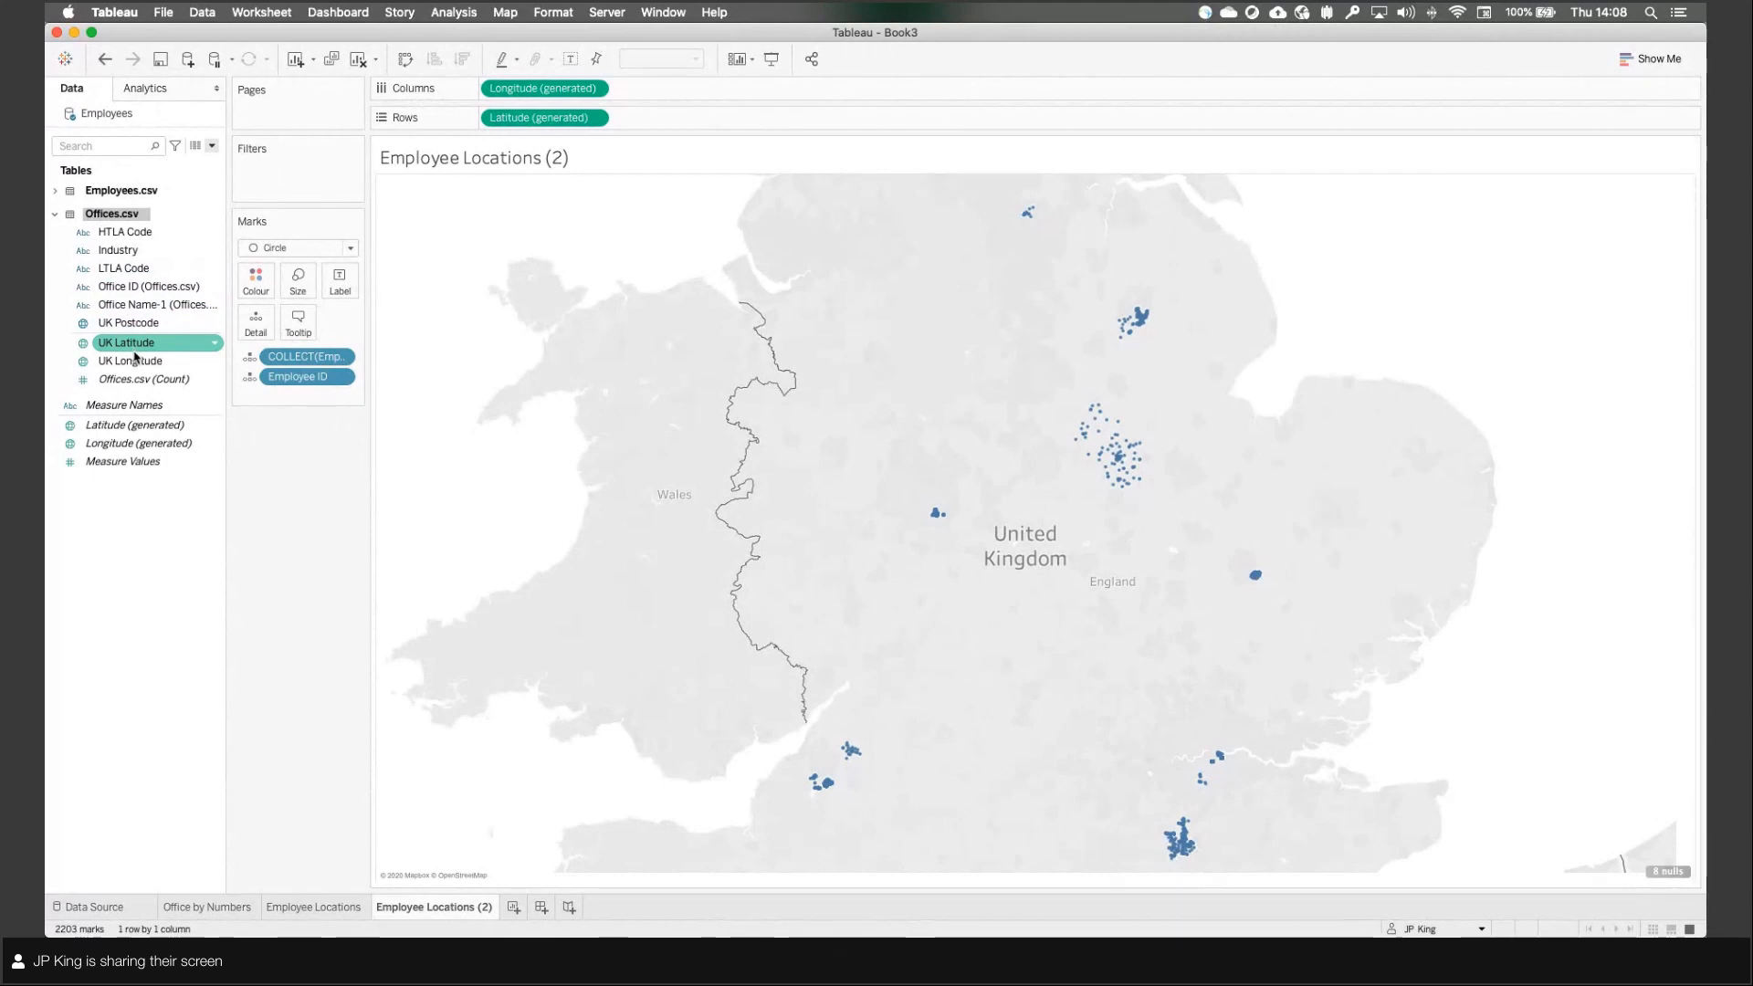
Step: Create a calculated field named Office POINTS with the formula MAKEPOINT([UK Latitude], [UK Longitude])
right_click(144, 513)
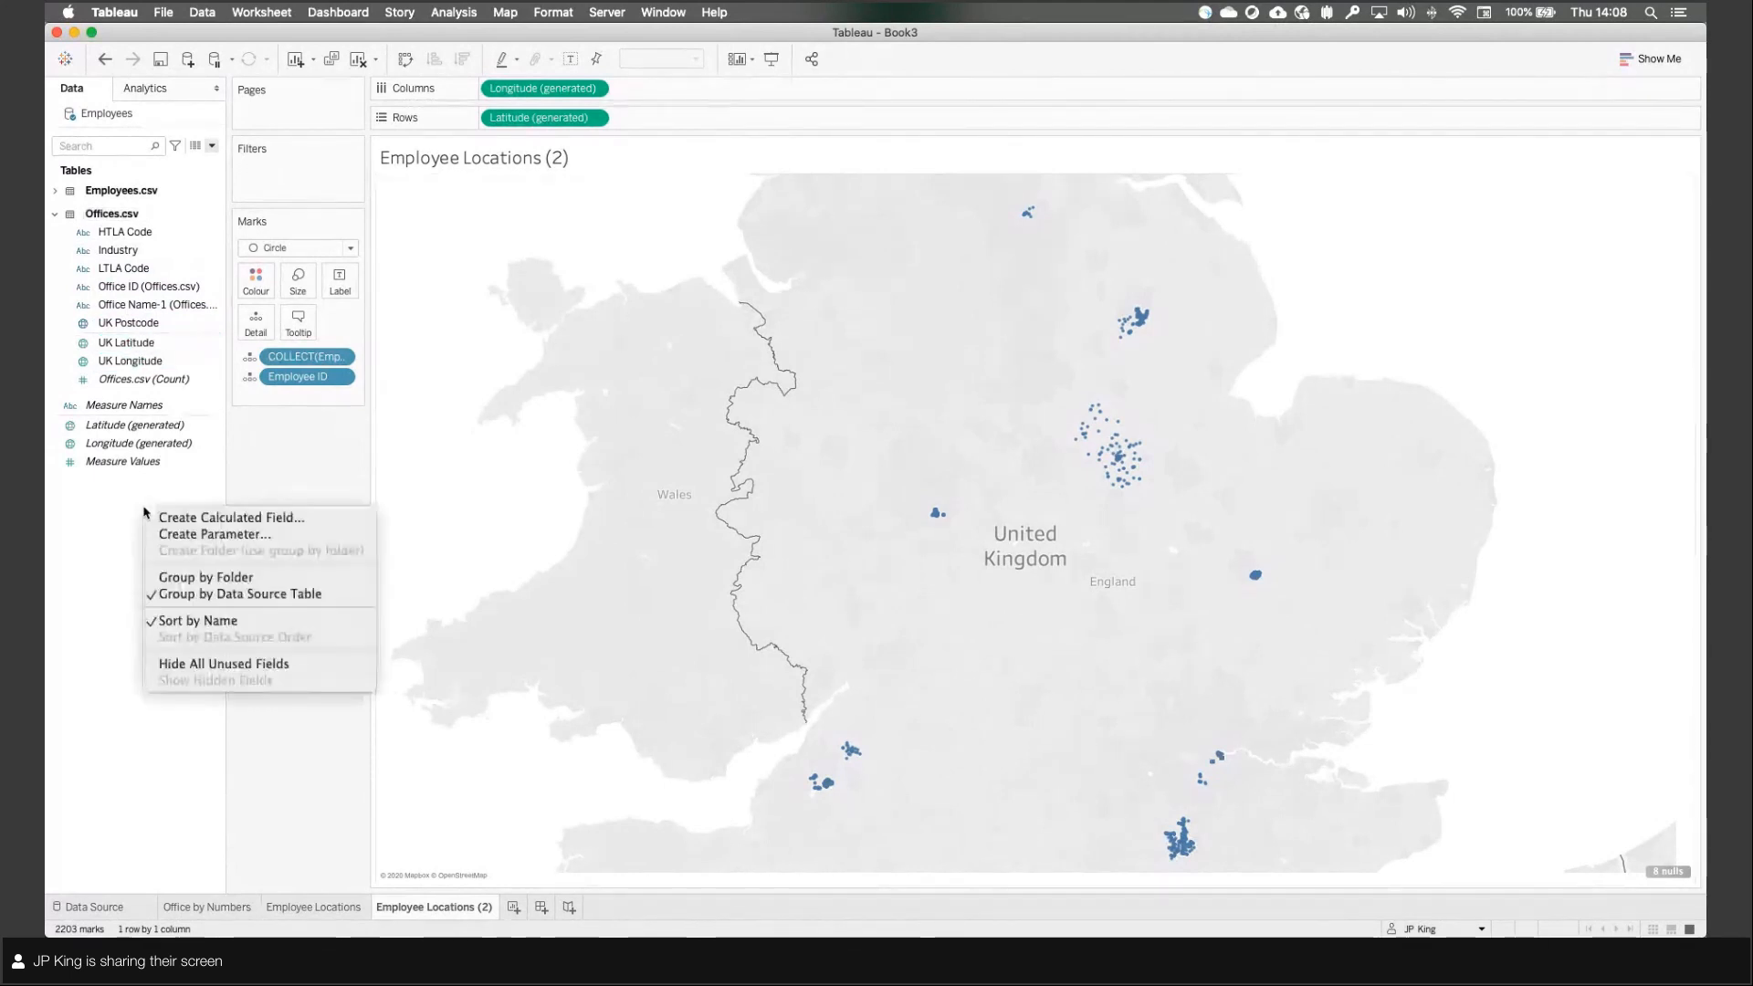
left_click(153, 517)
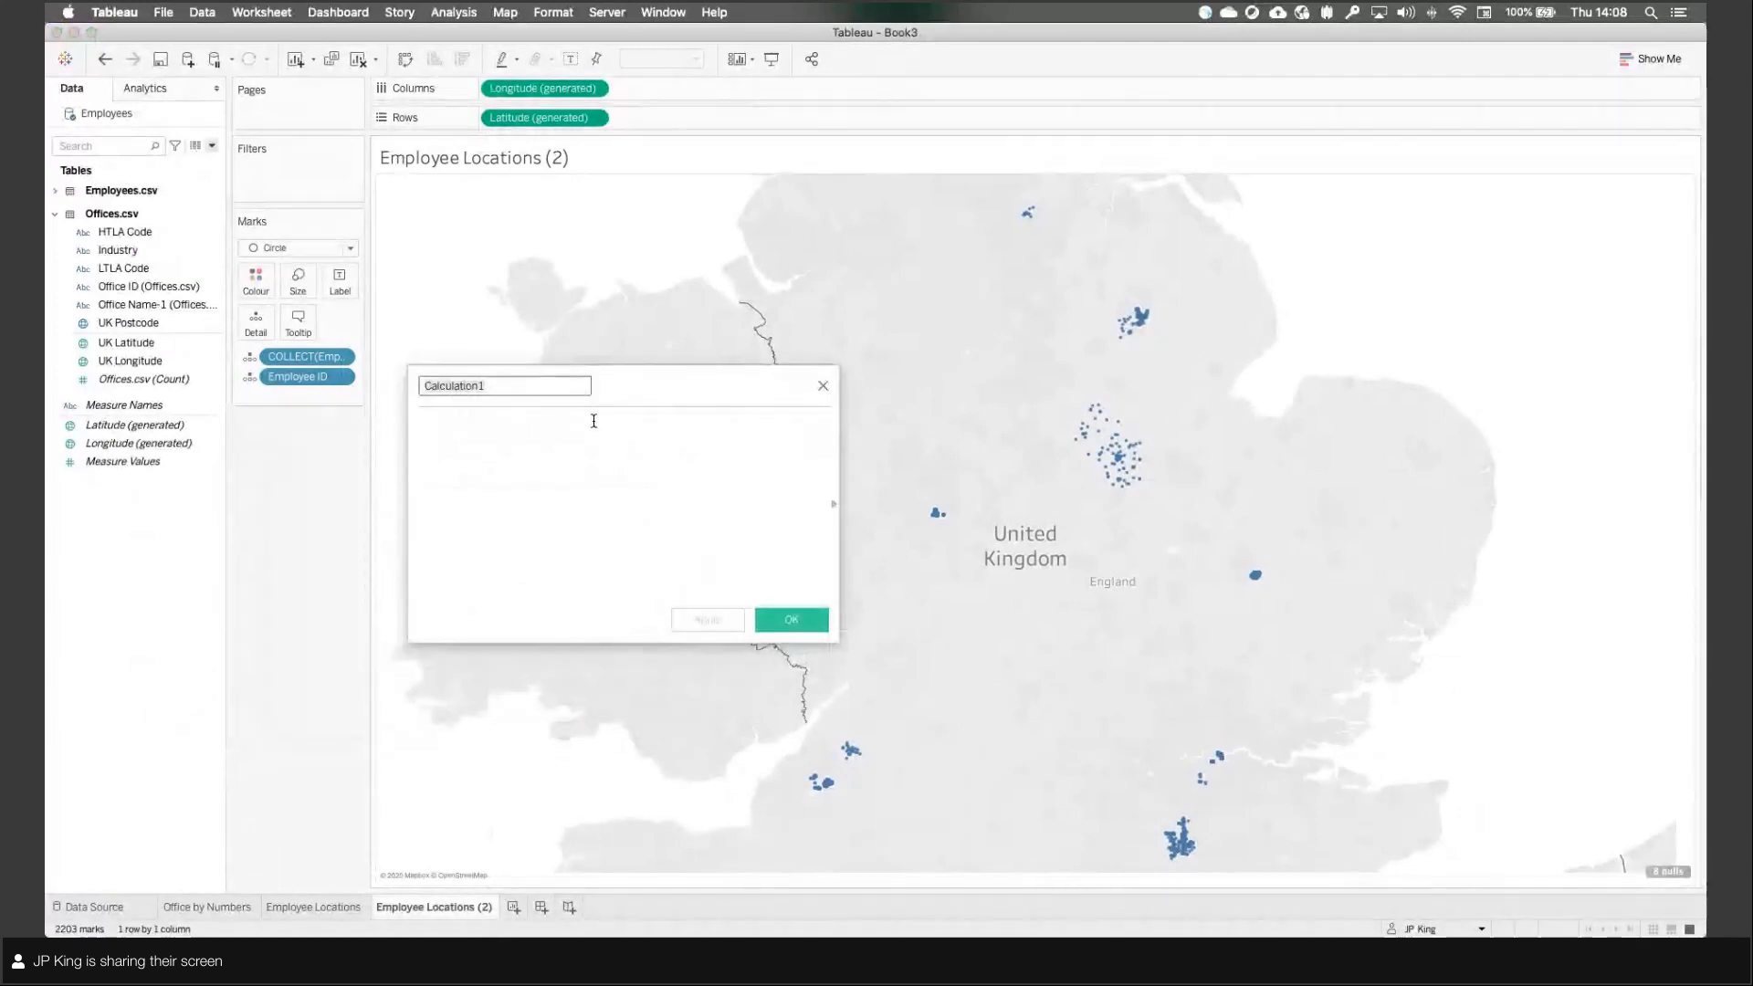
type("Office ")
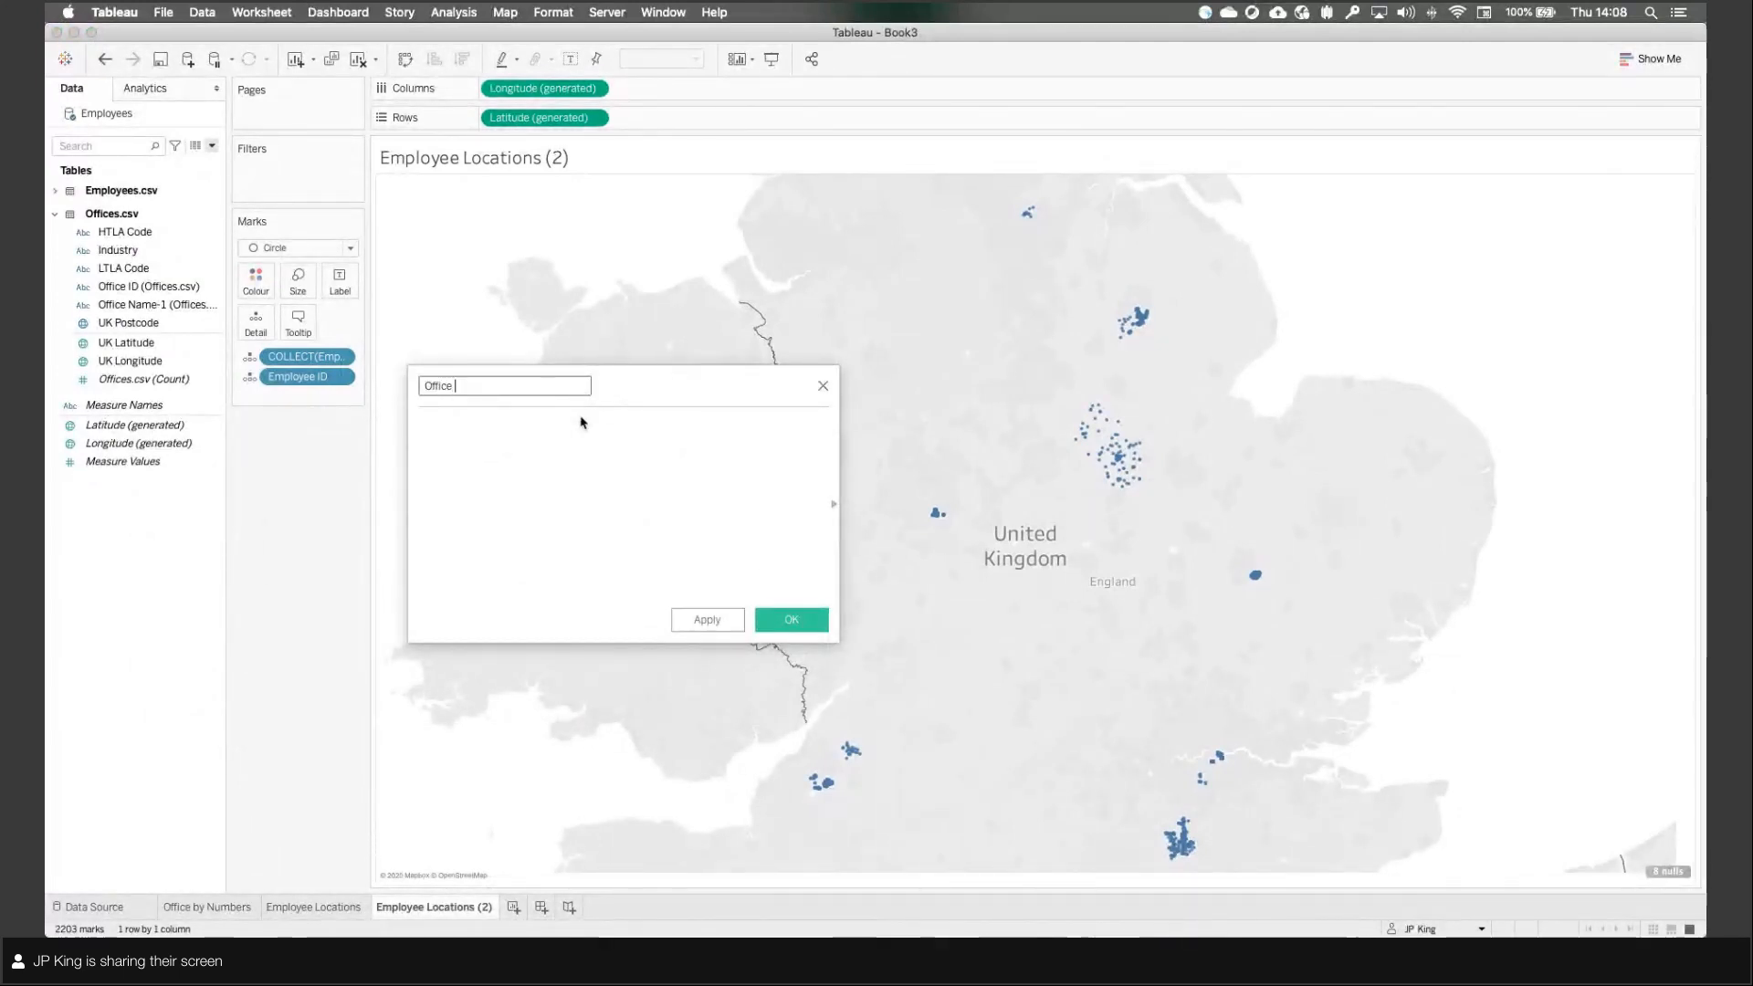
type("POINTS")
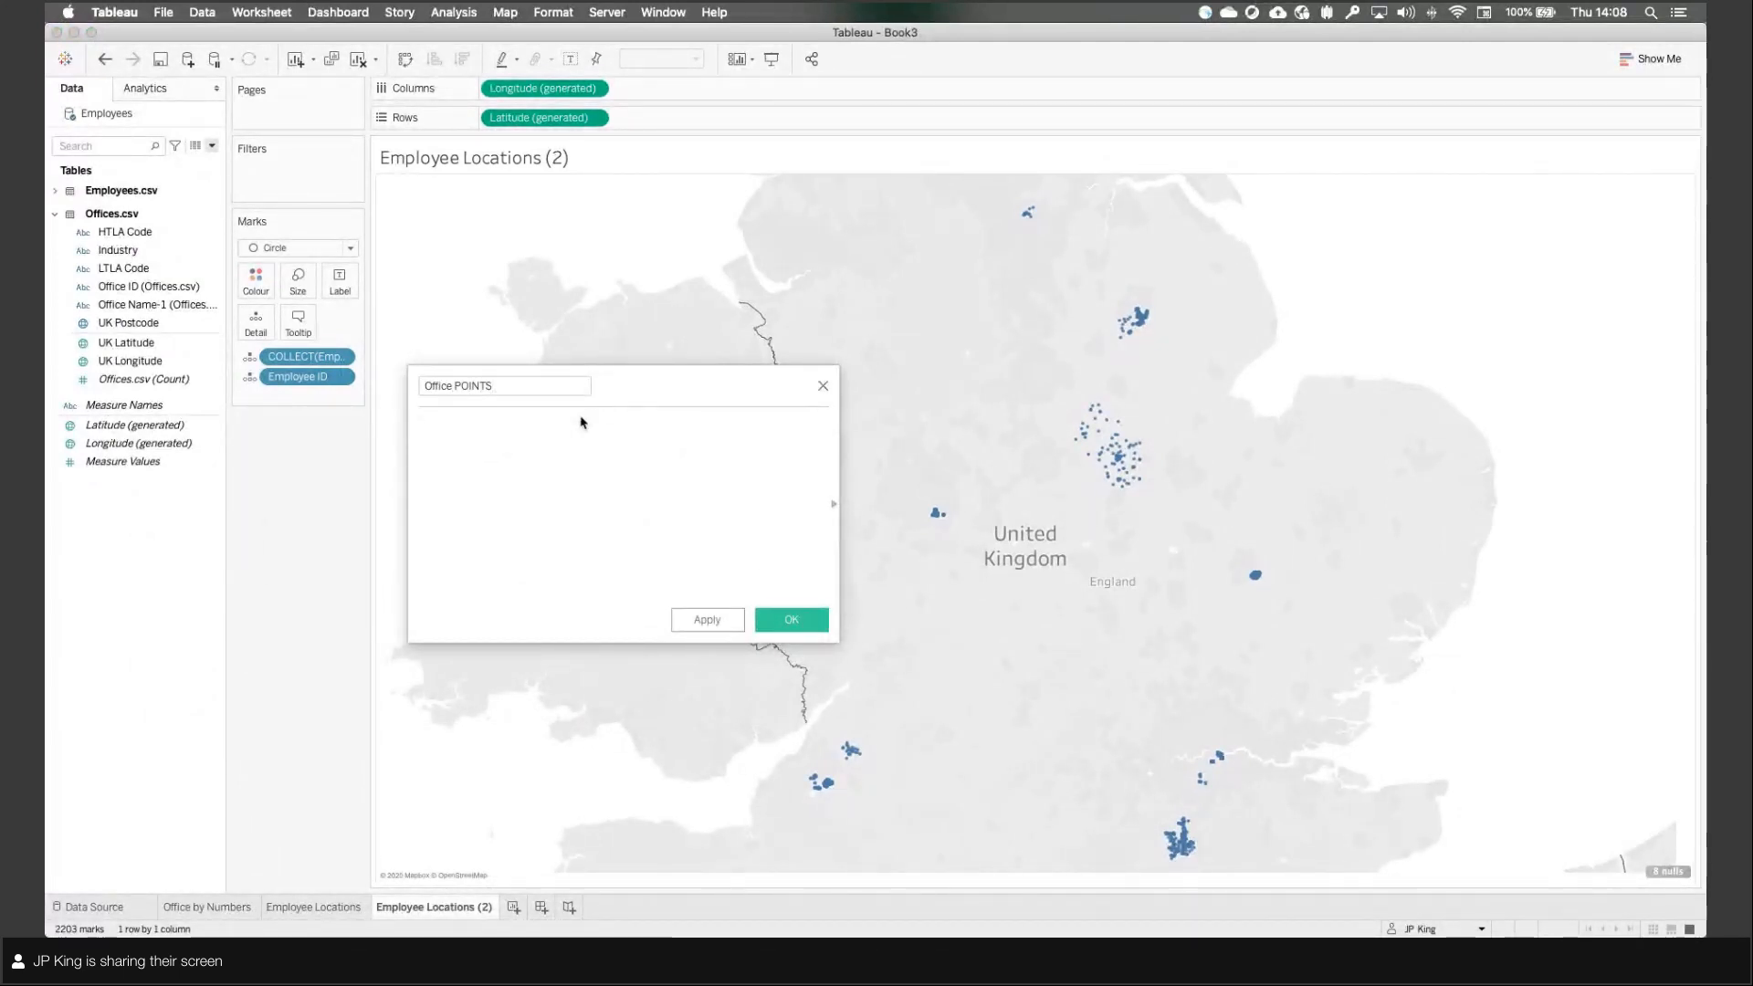
type("makep")
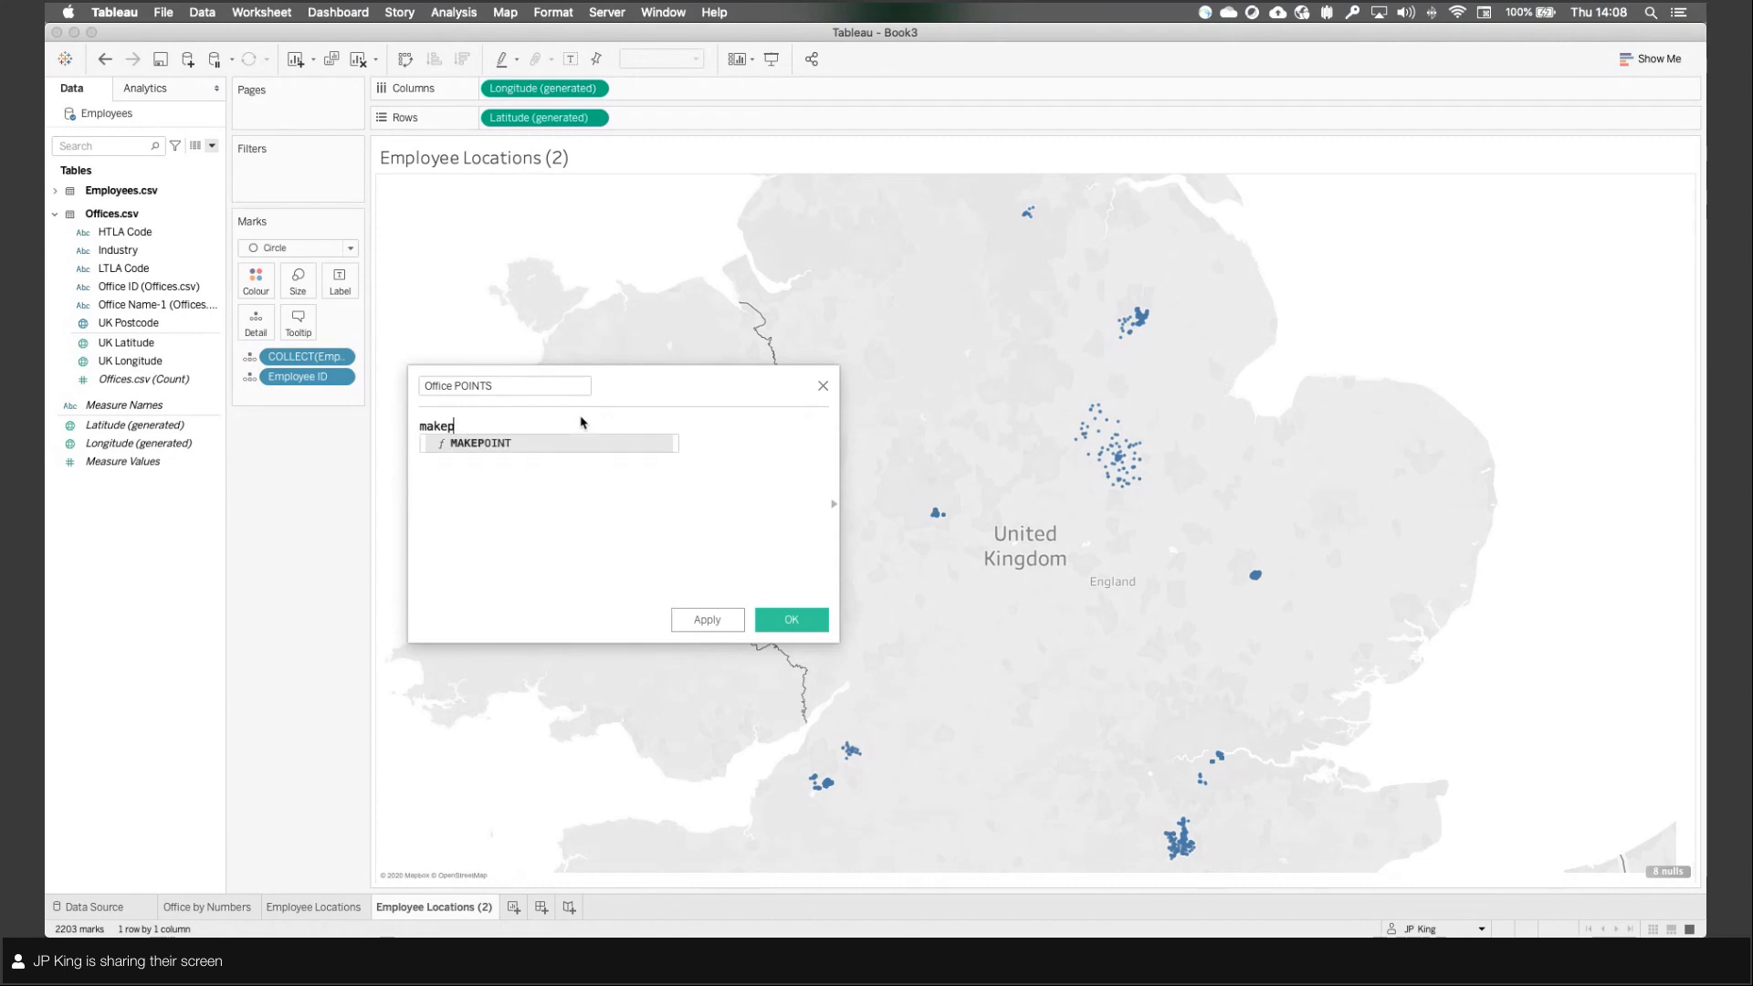
key("Return")
type("uk")
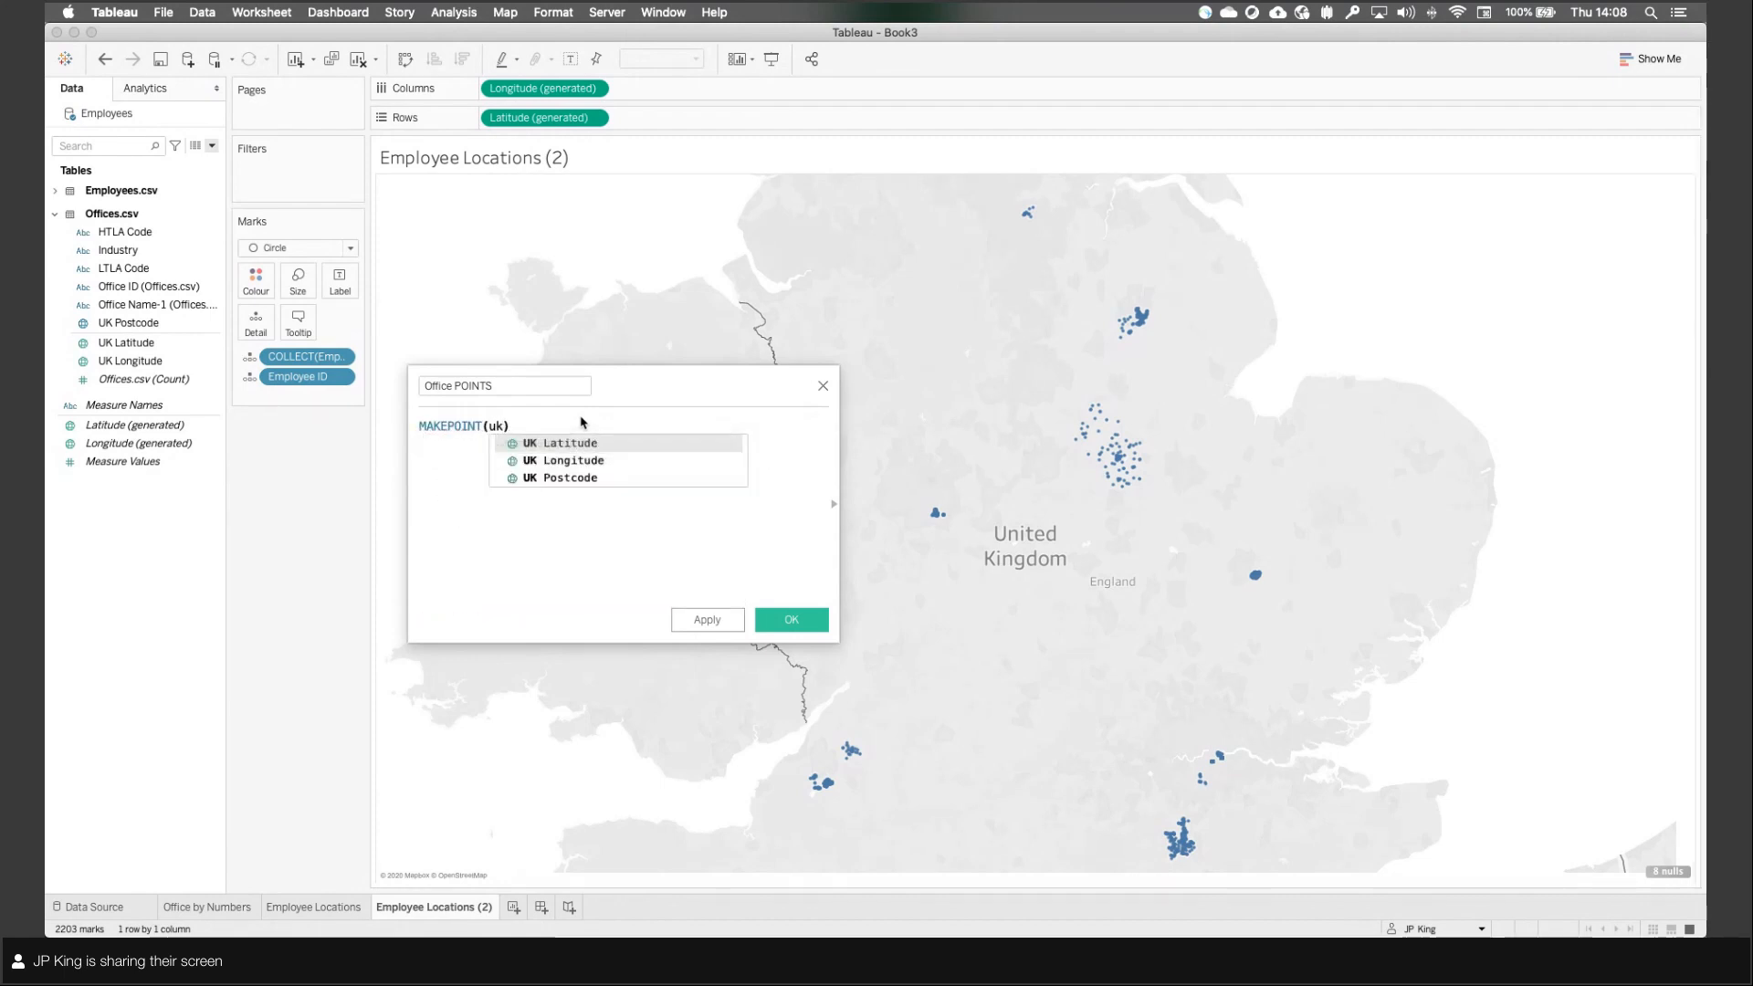
key("Return")
type(", uk")
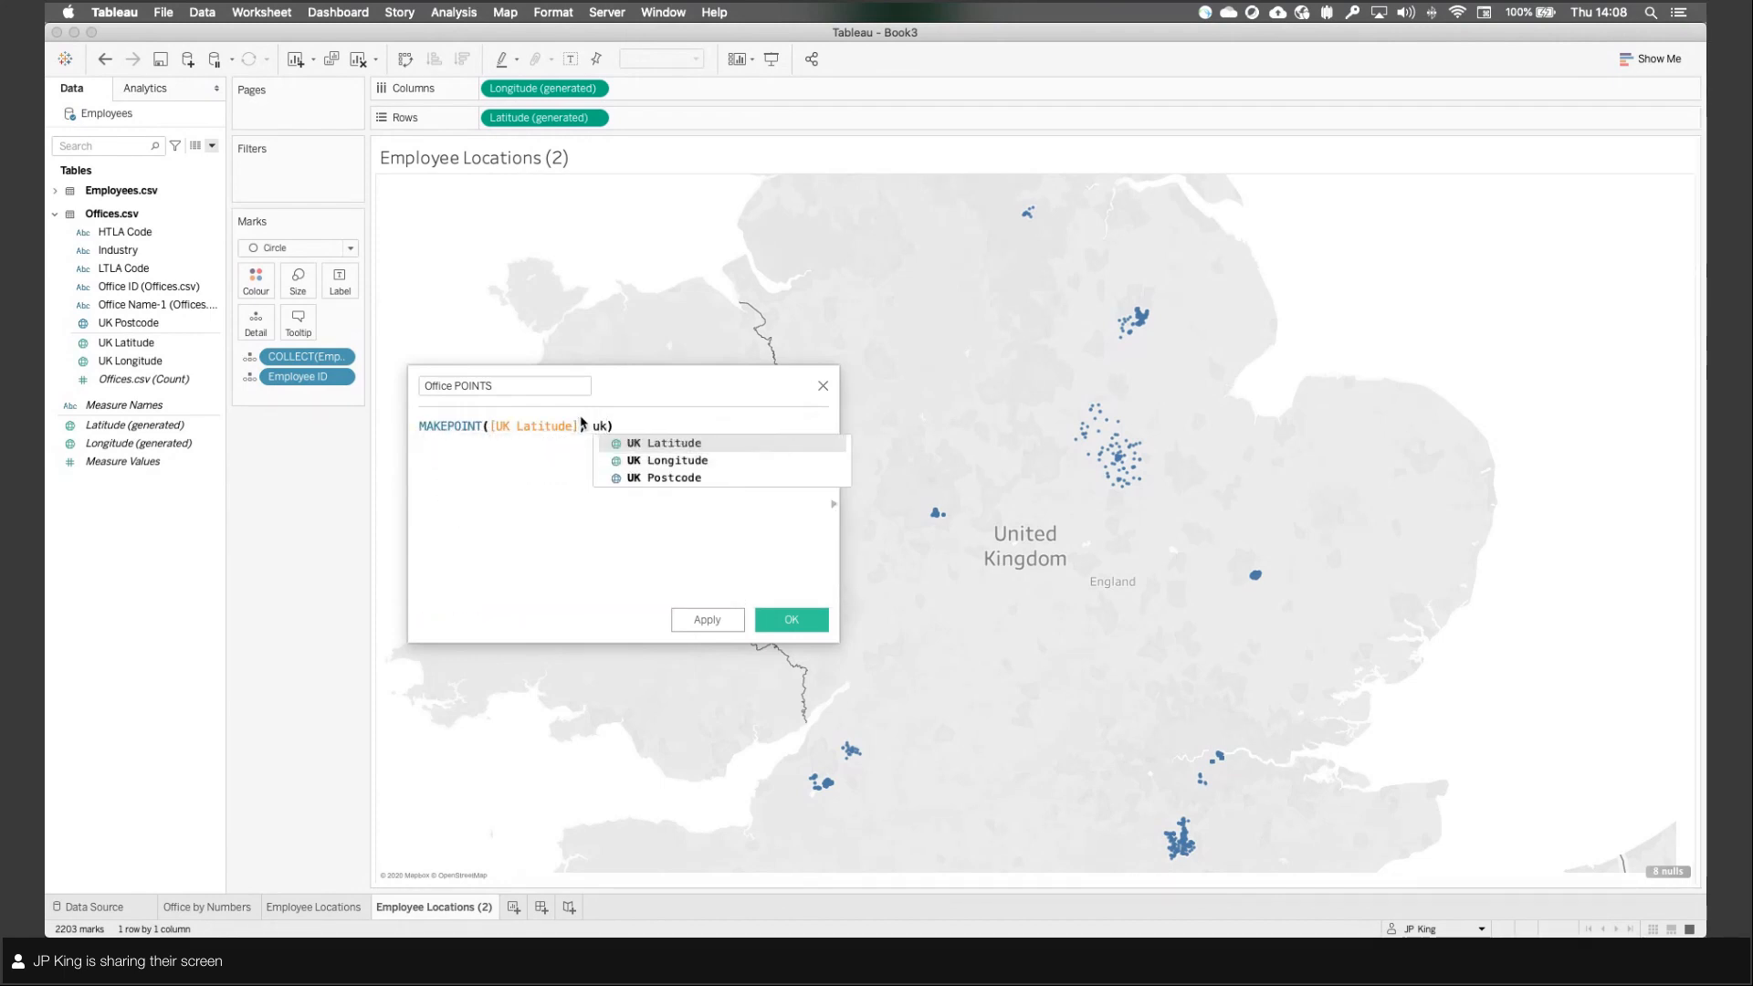
key("Down")
key("Return")
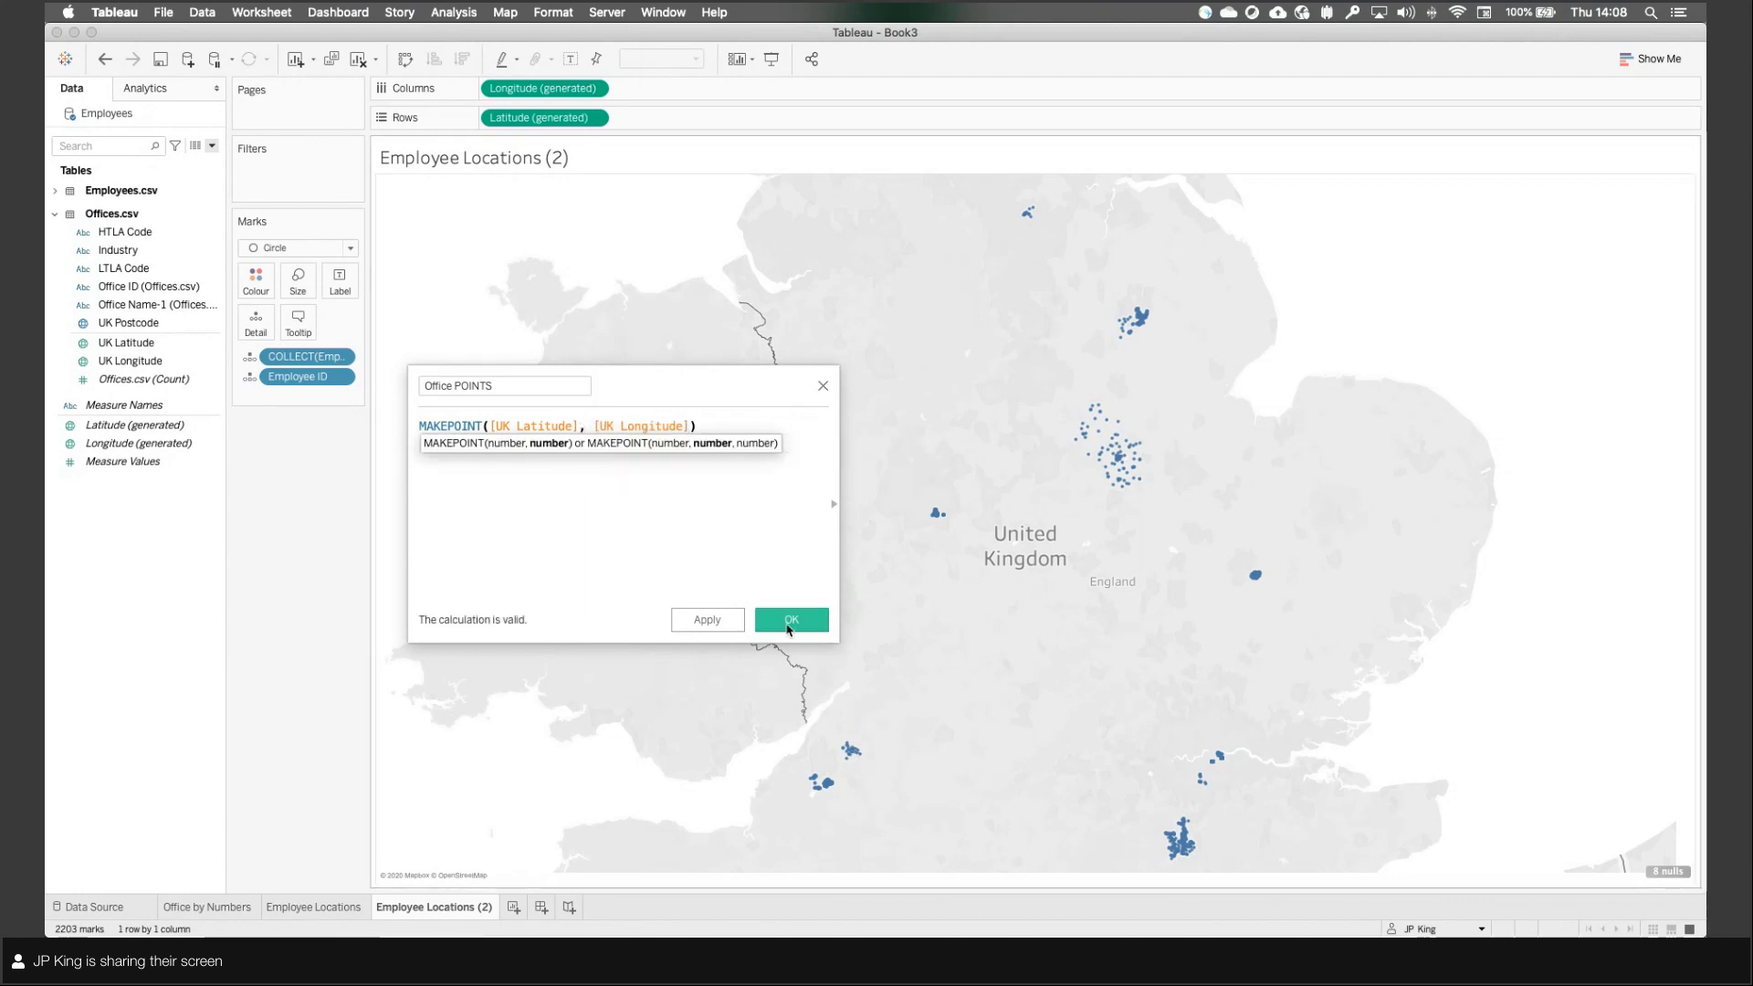
left_click(805, 621)
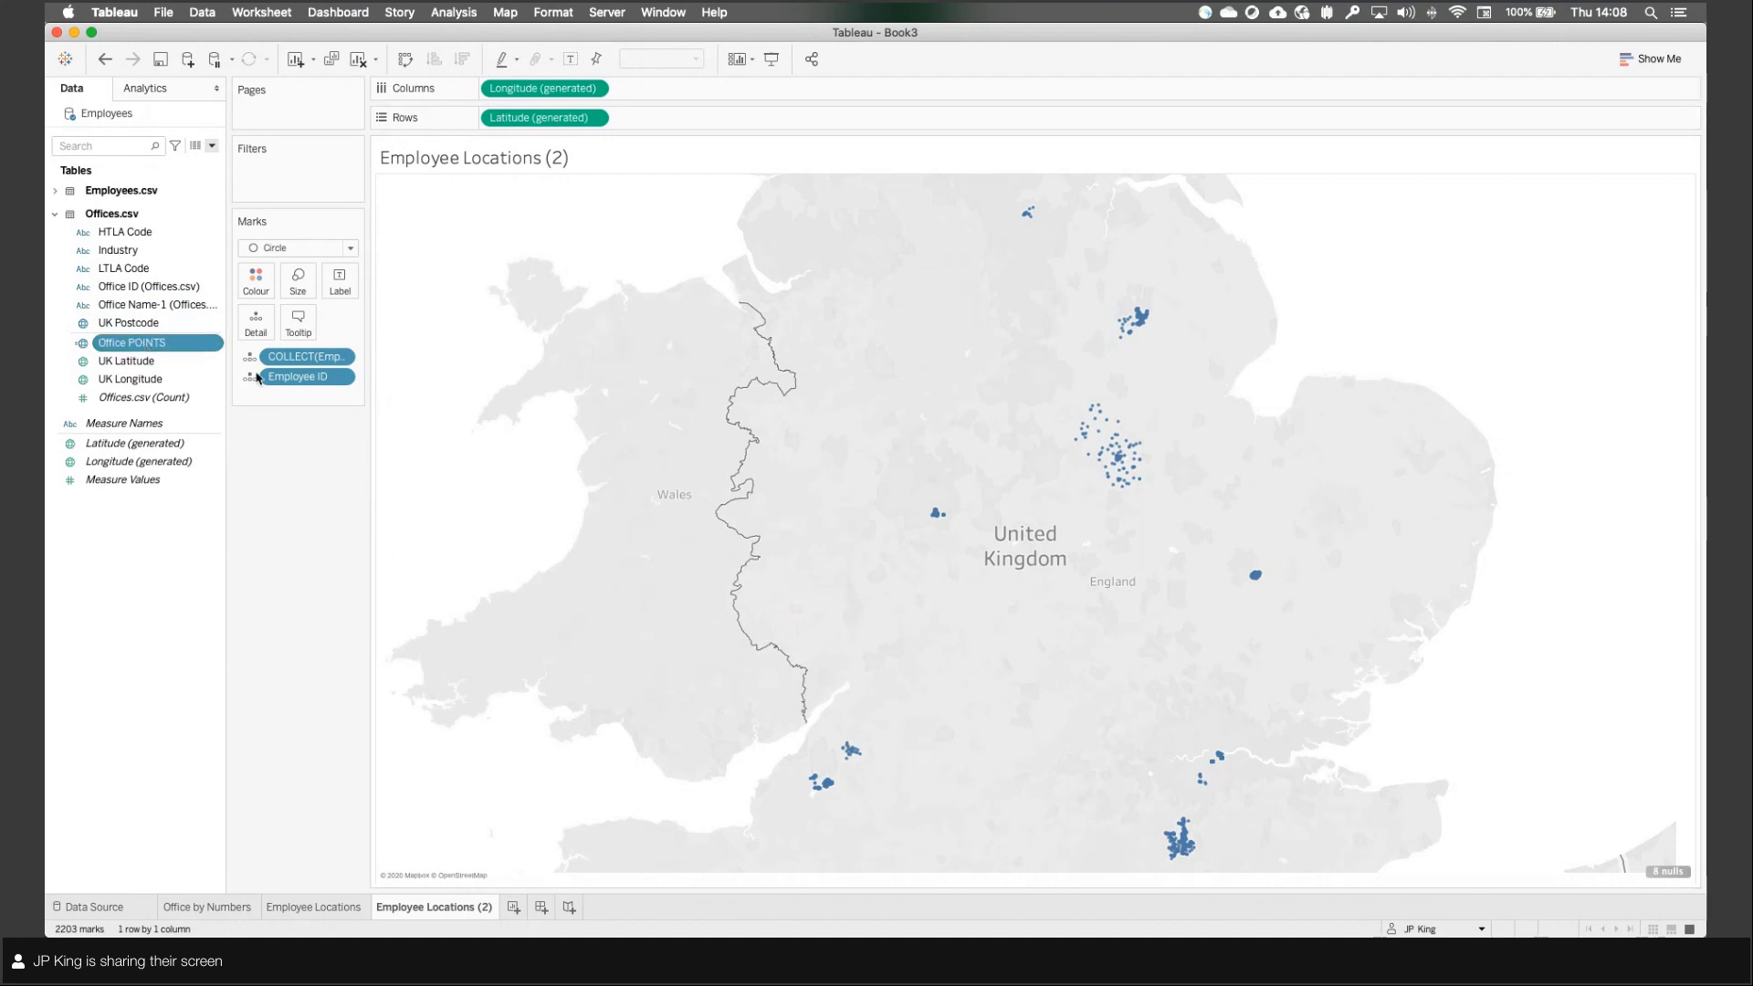
Step: Add a duplicate Longitude (generated) to Columns and remove the employee points and Employee ID from the second map's marks
left_click(146, 379, "shift")
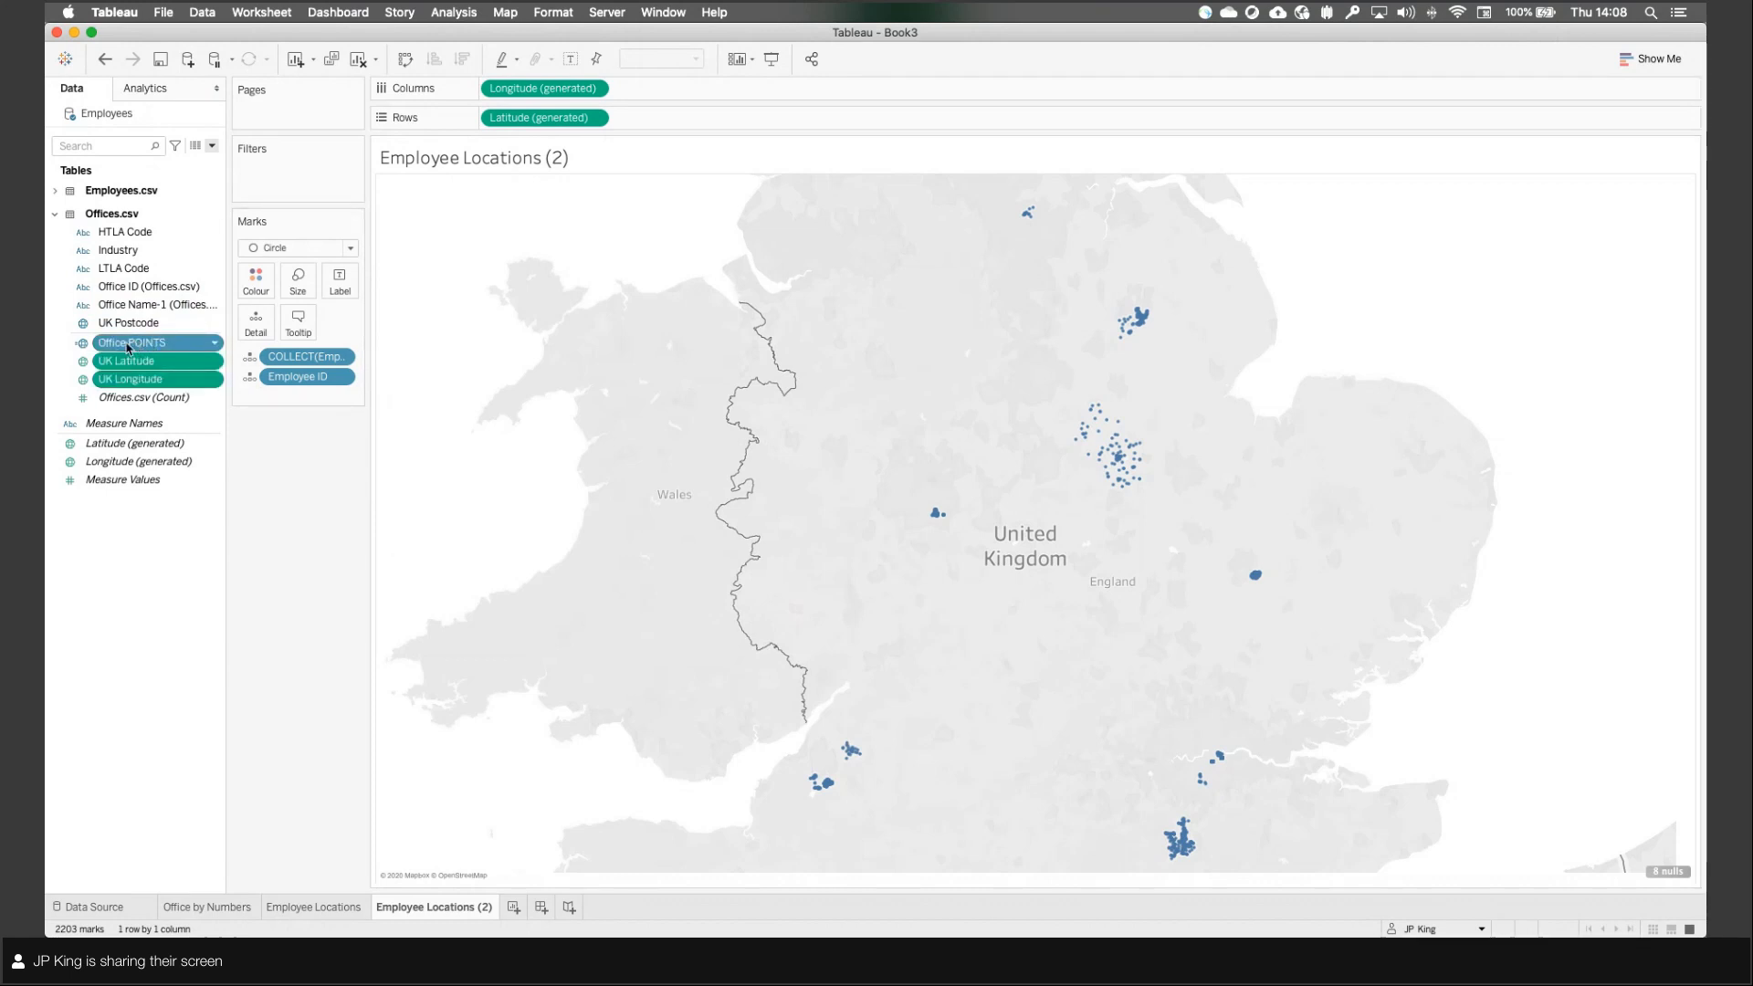
left_click(128, 347)
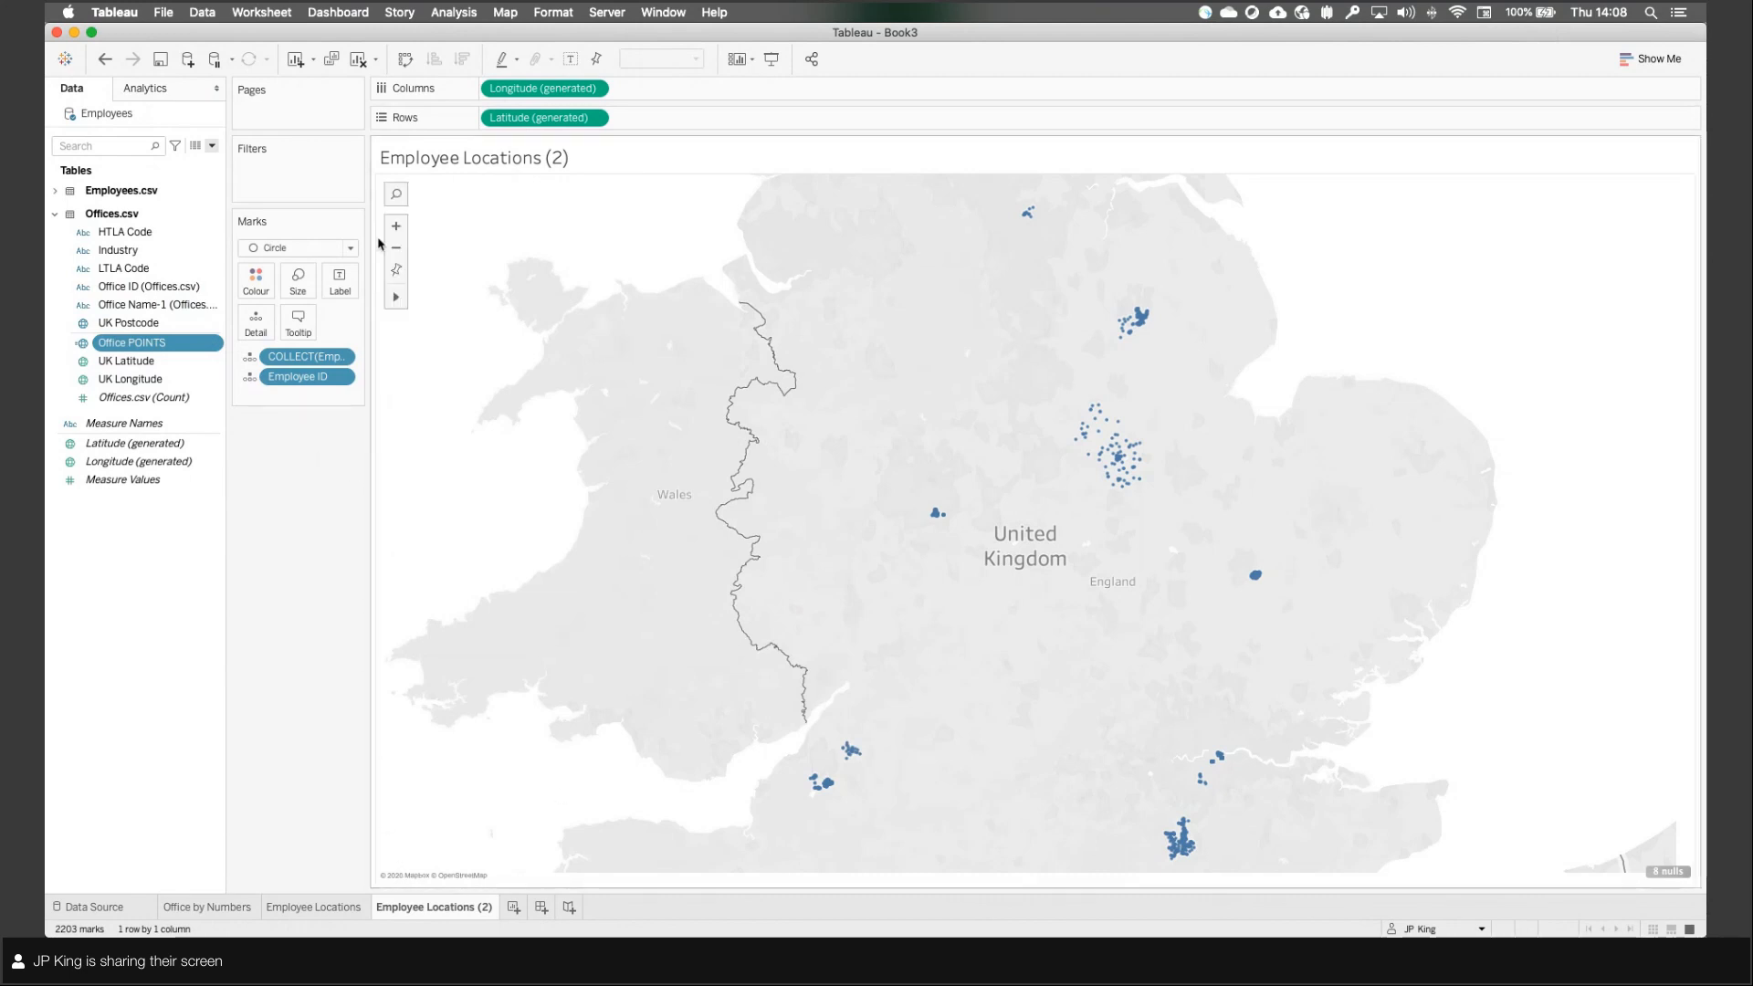
left_click_drag(516, 94, 676, 90)
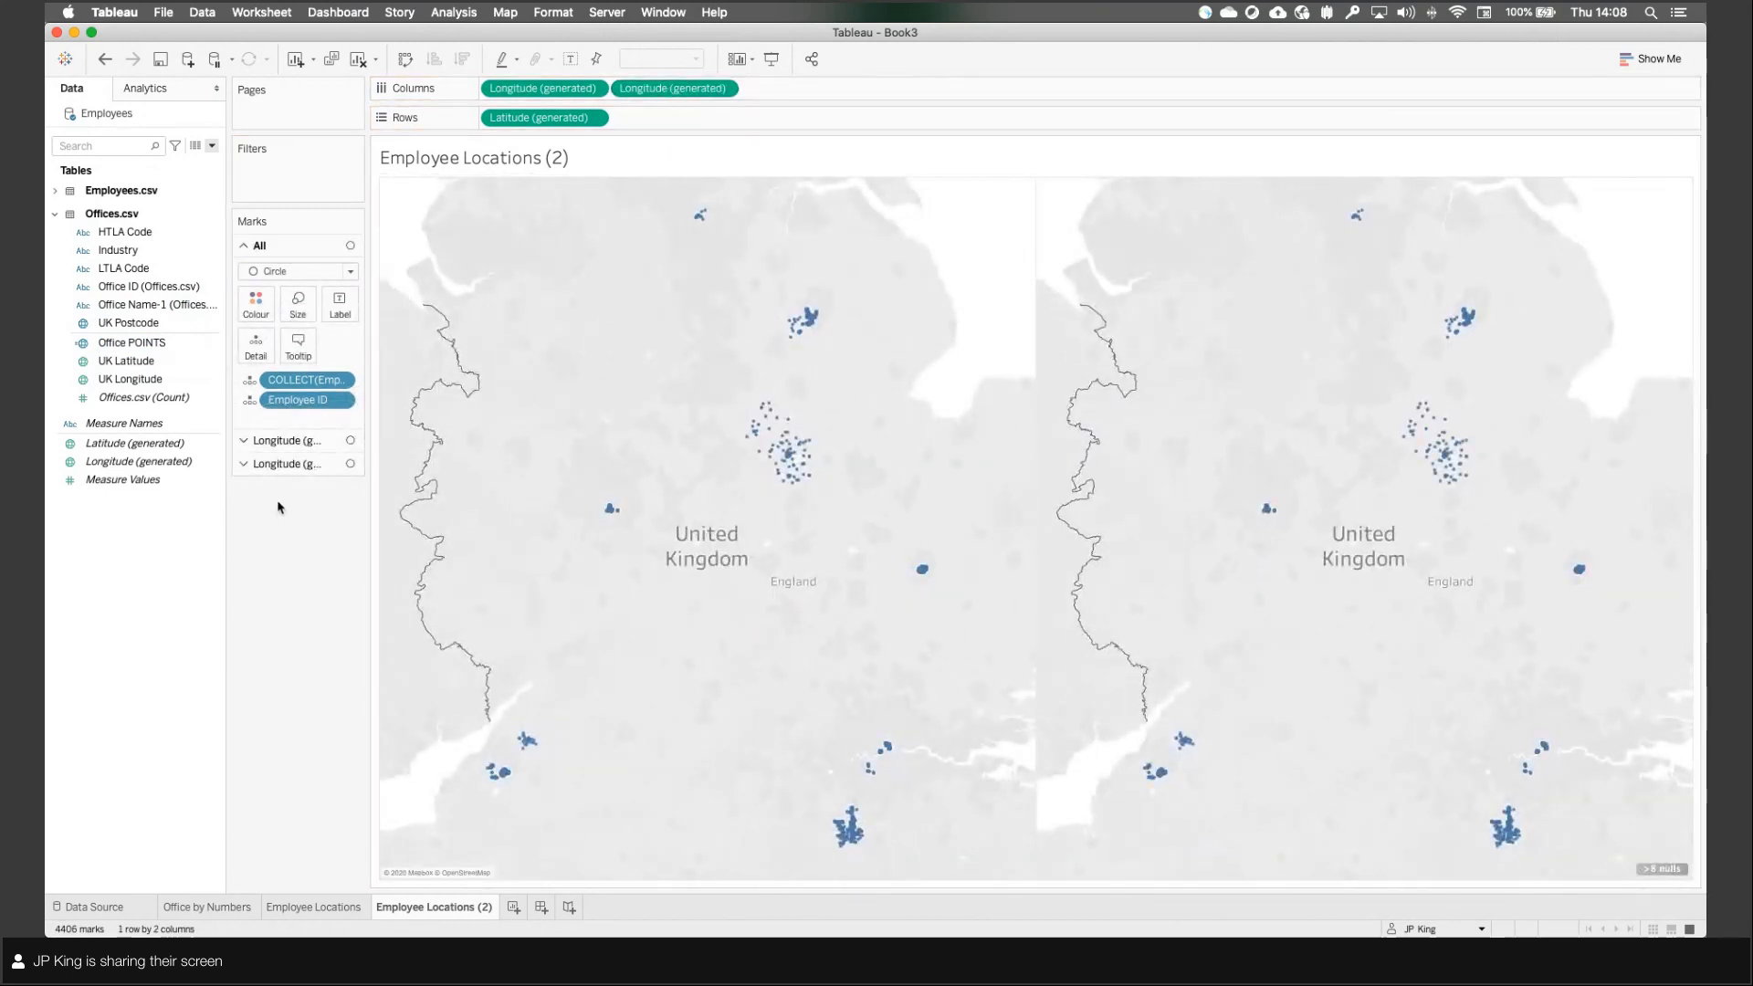
left_click(283, 464)
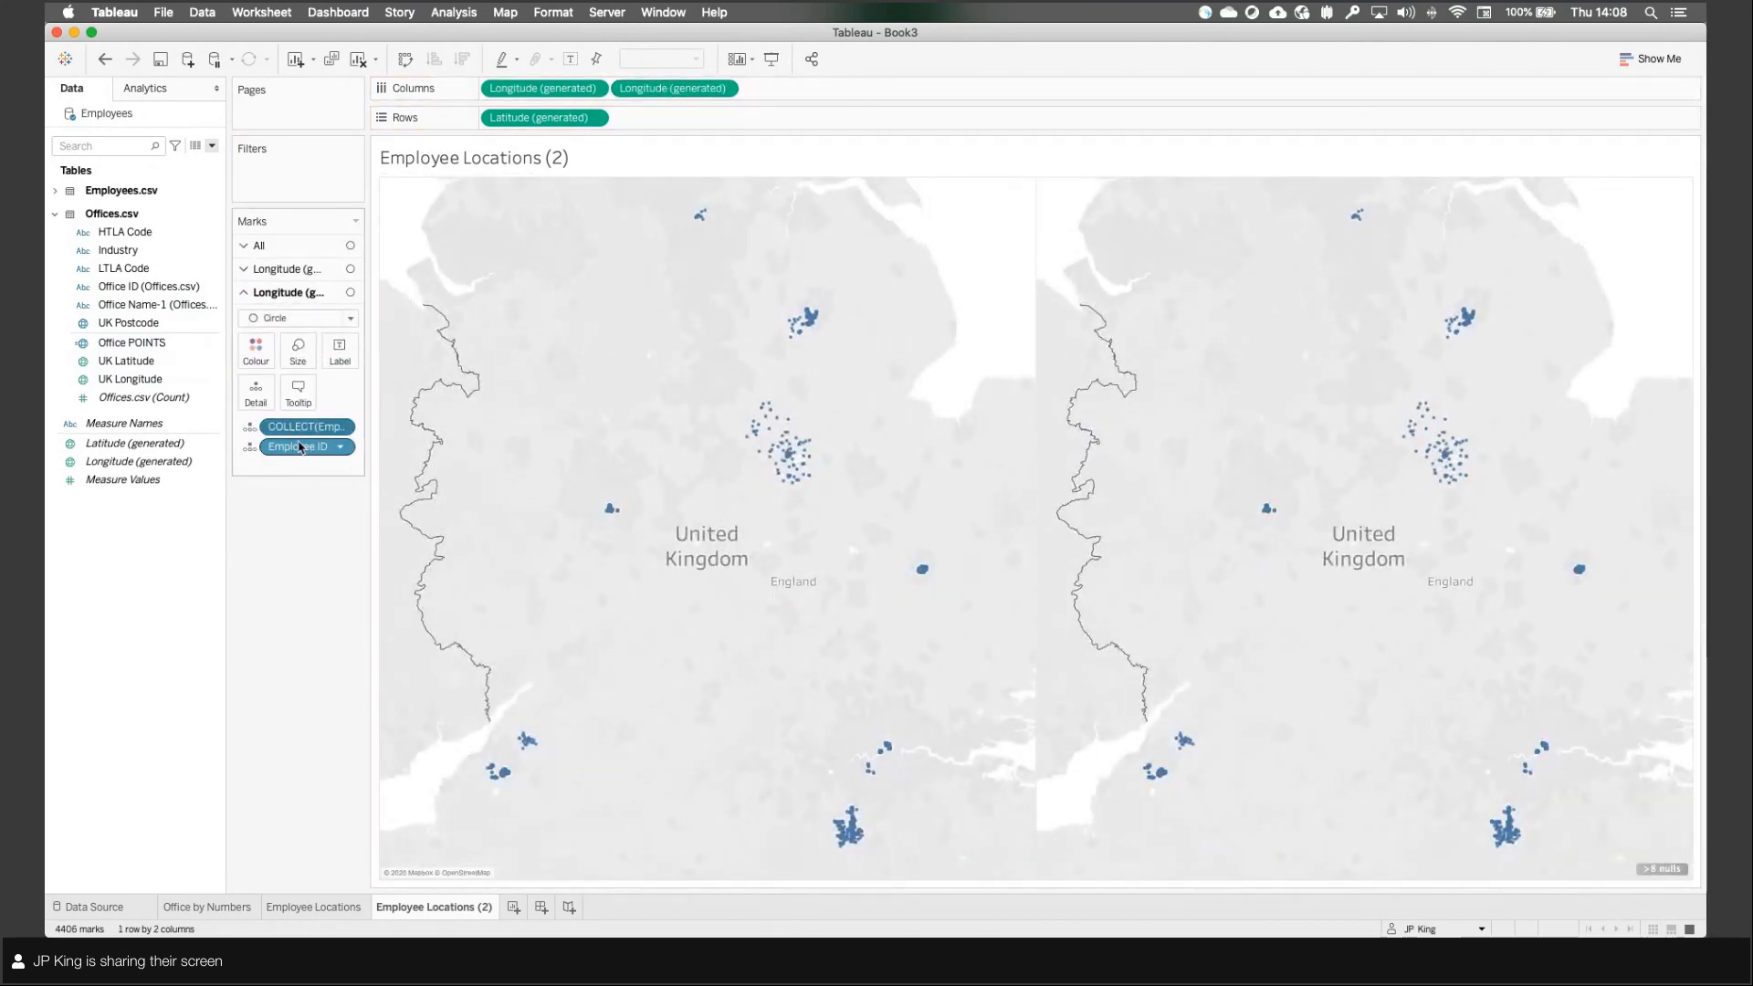
left_click_drag(299, 449, 298, 548)
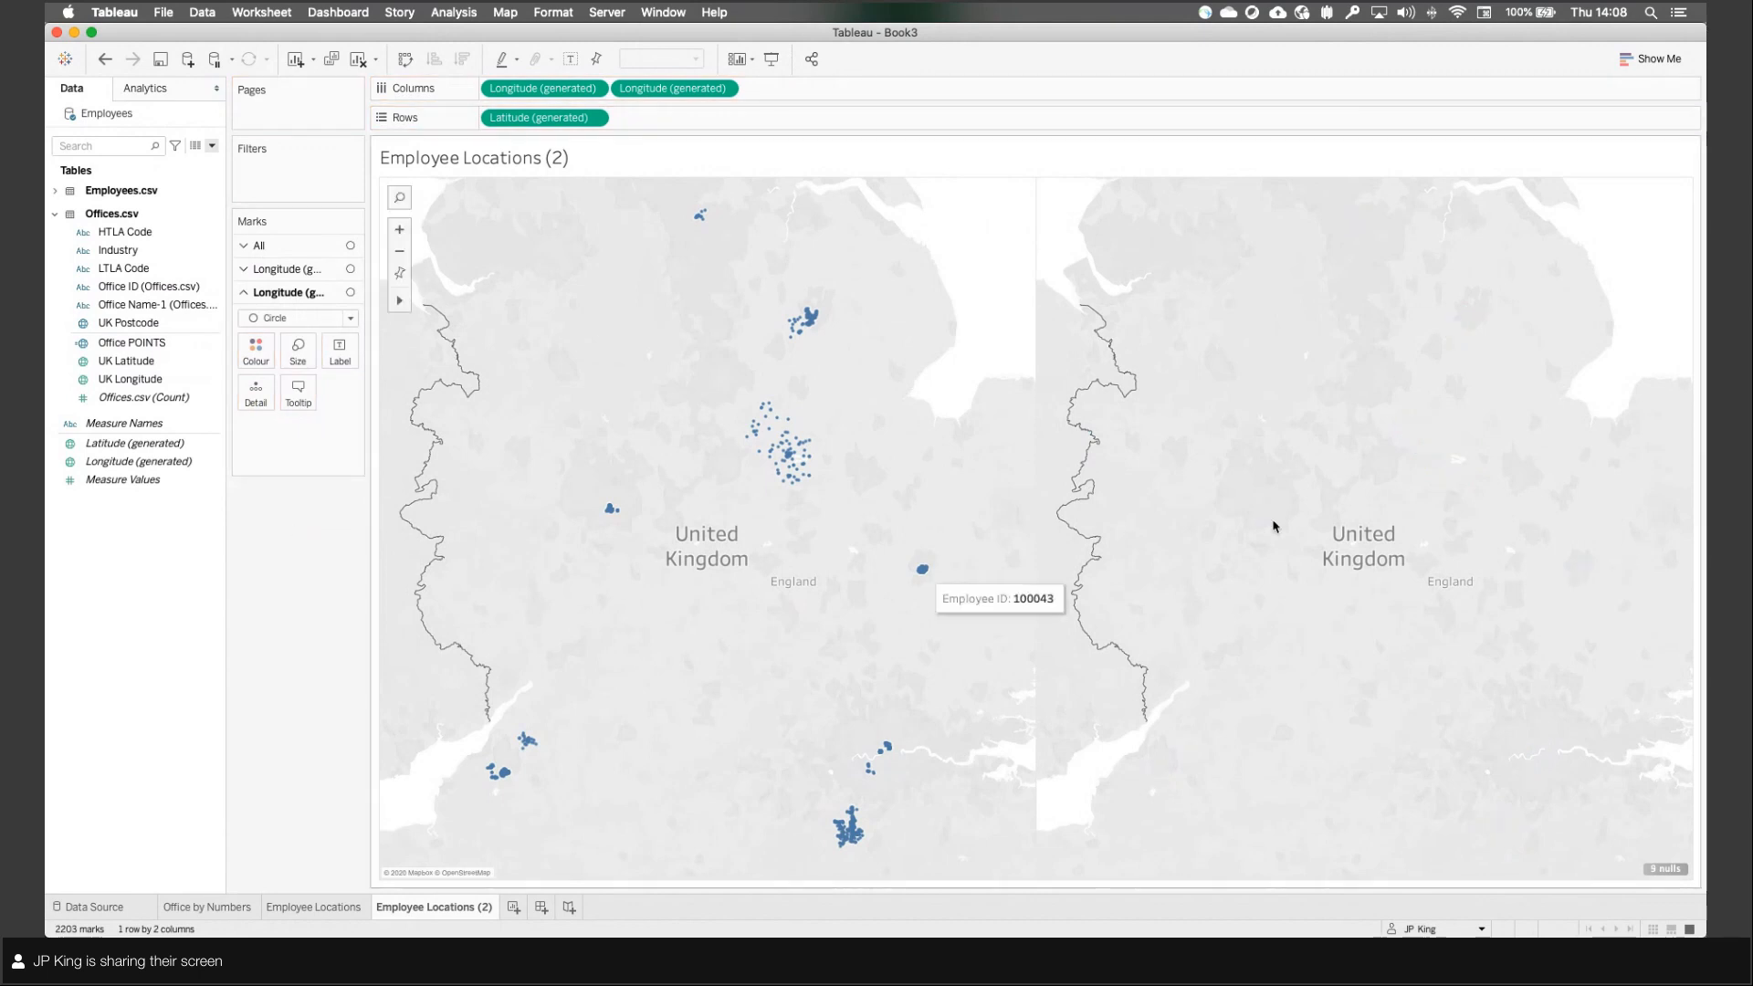
left_click_drag(1176, 307, 1549, 853)
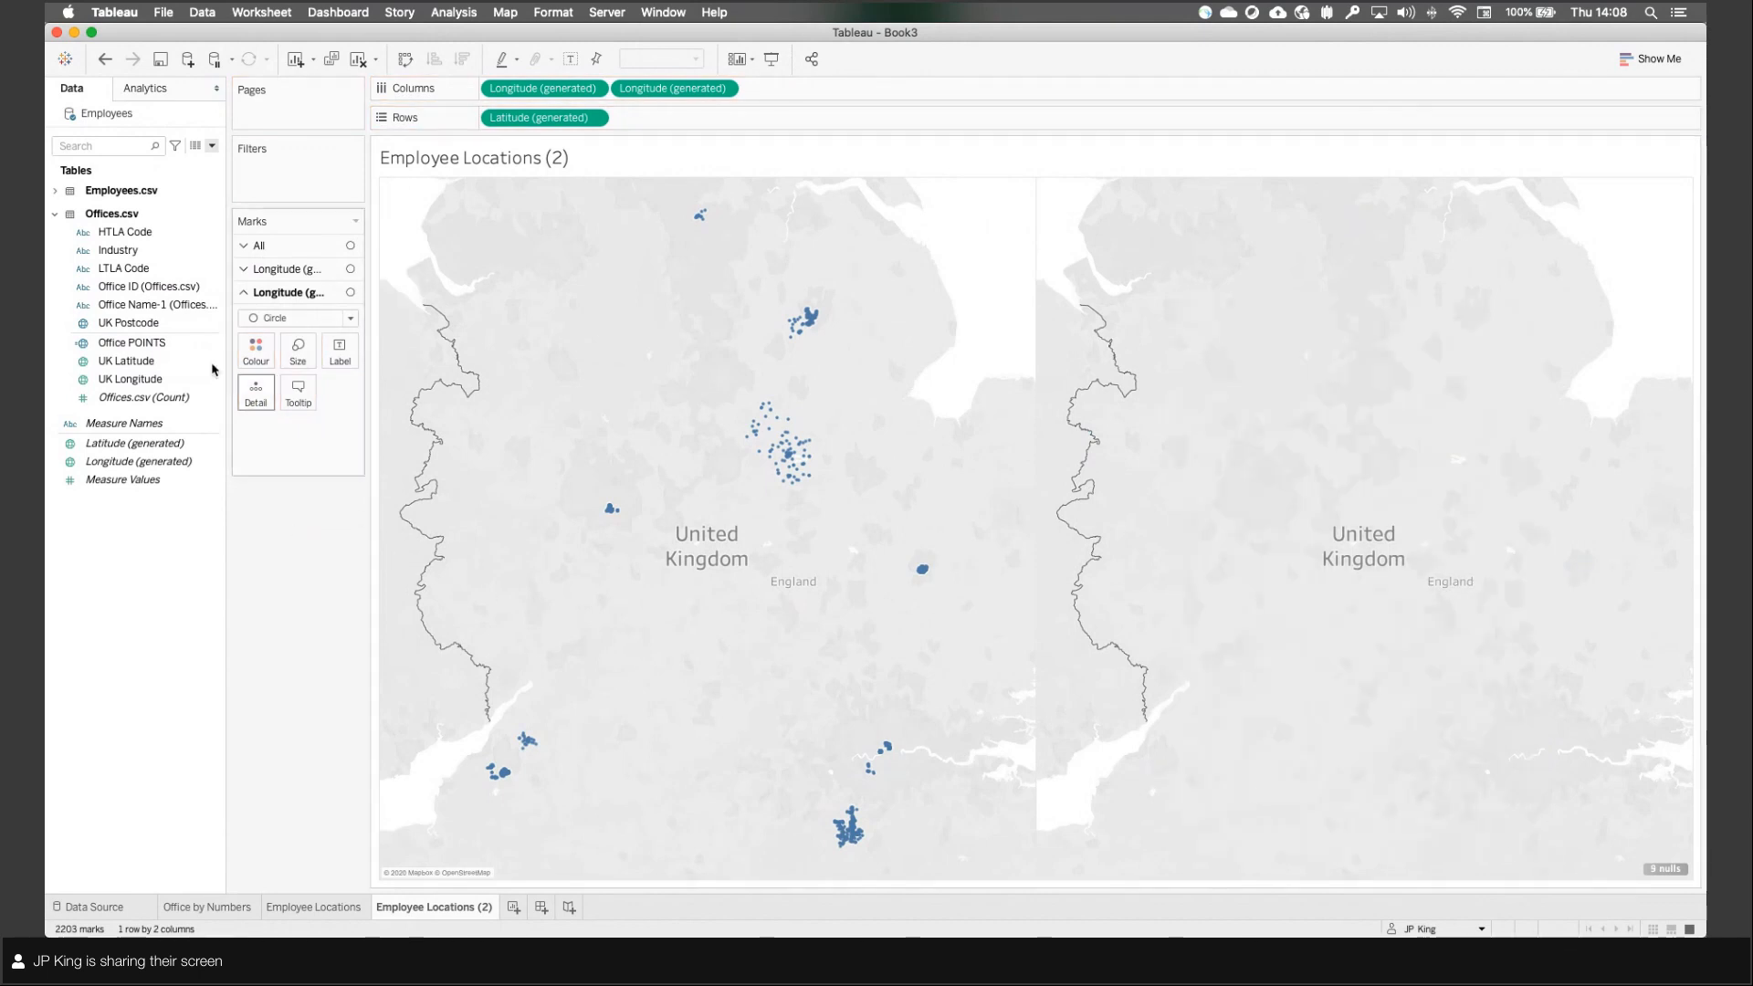
Step: Add Office POINTS and the office name field from Offices.csv as detail on the second map
left_click(135, 345)
left_click_drag(135, 347, 251, 399)
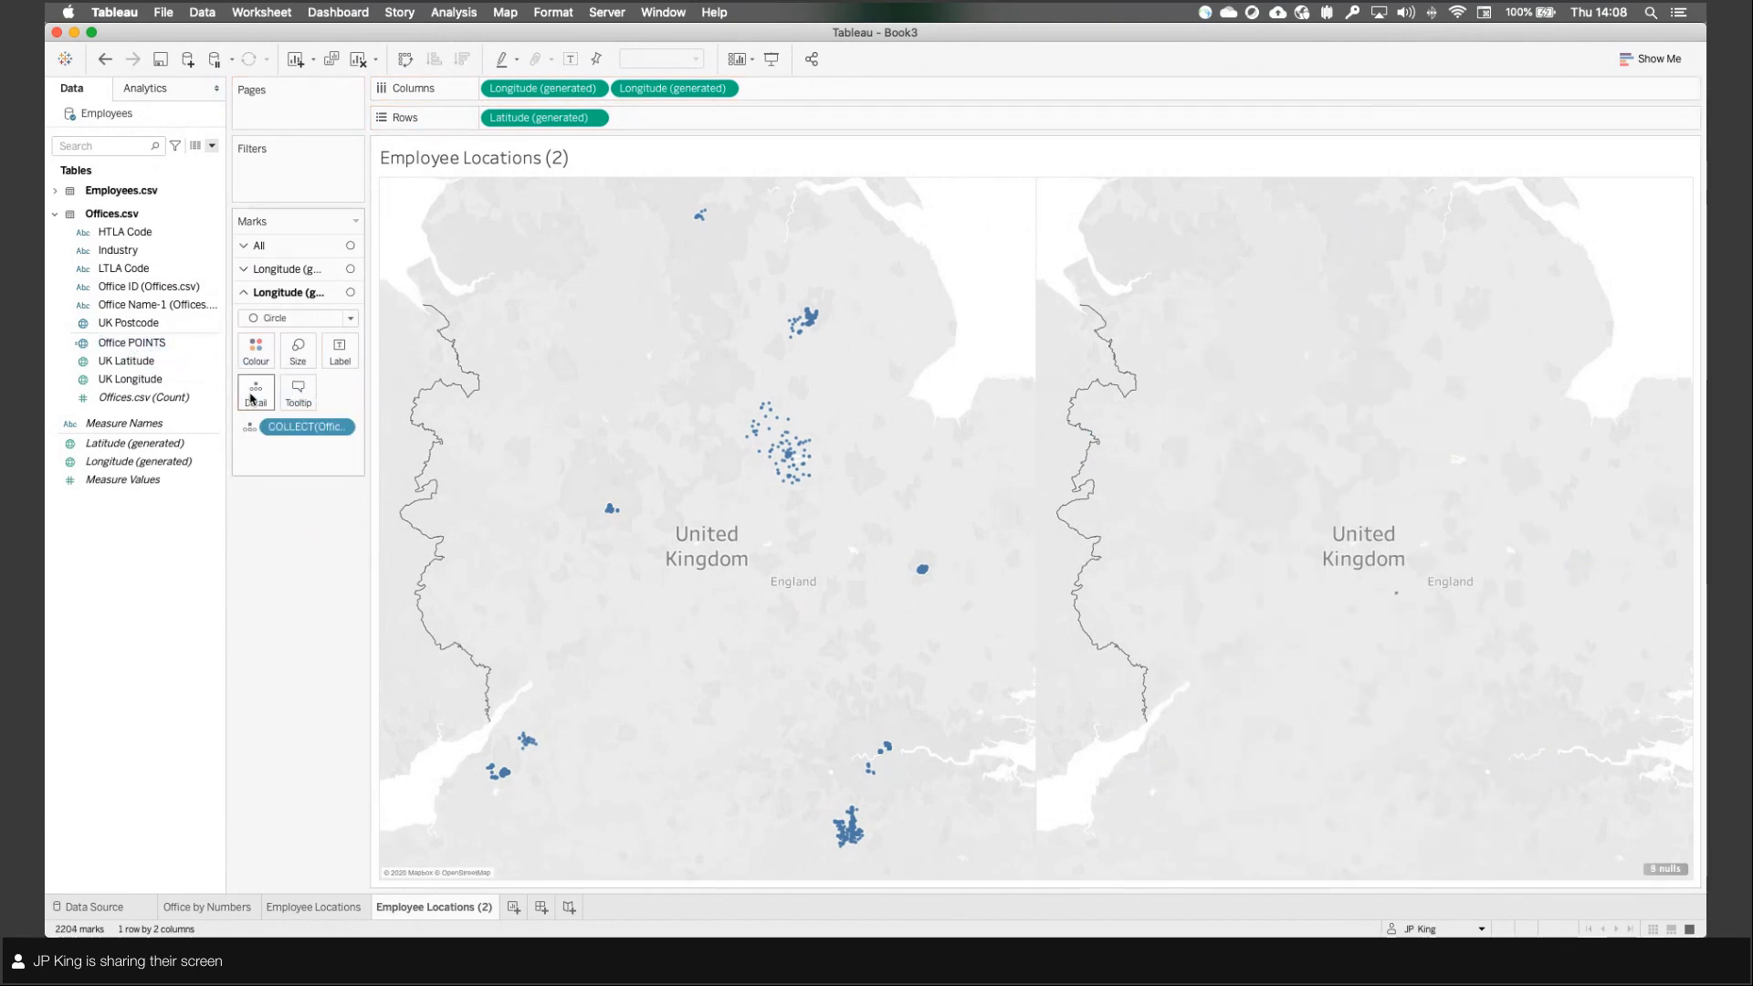
left_click_drag(128, 305, 250, 392)
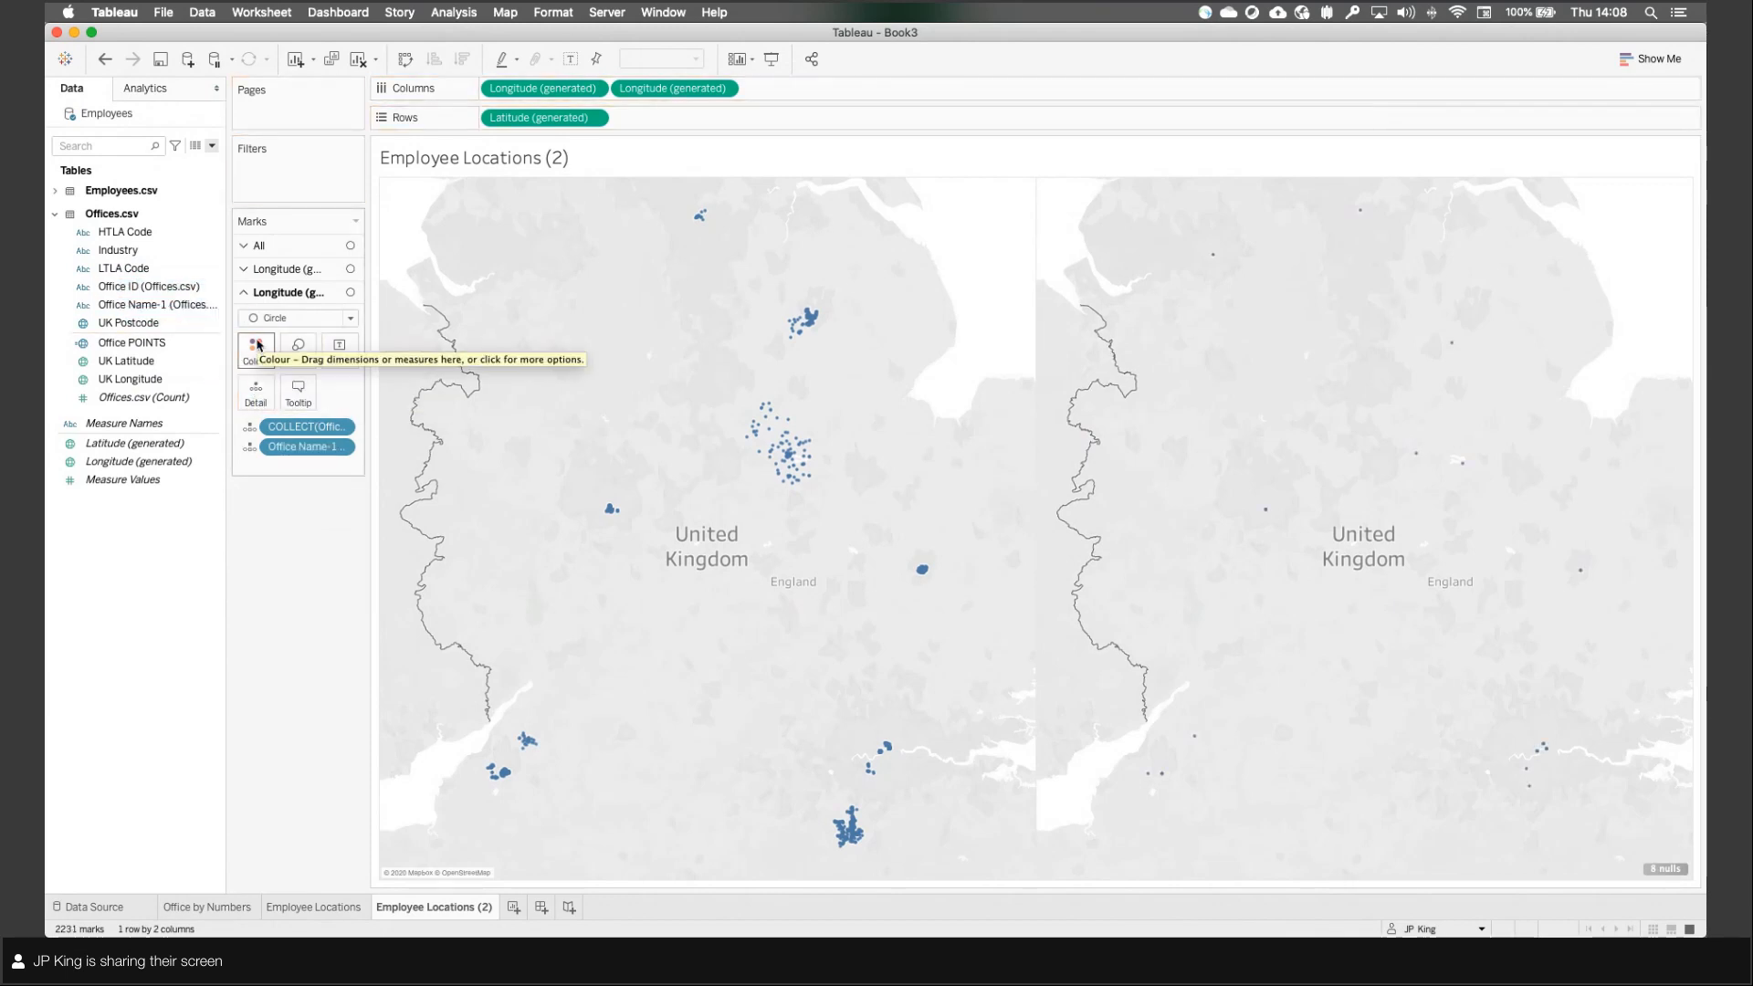
Step: Enlarge the second map's office marks and change their mark type to Shape with a filled star
left_click(298, 350)
left_click_drag(343, 394, 337, 398)
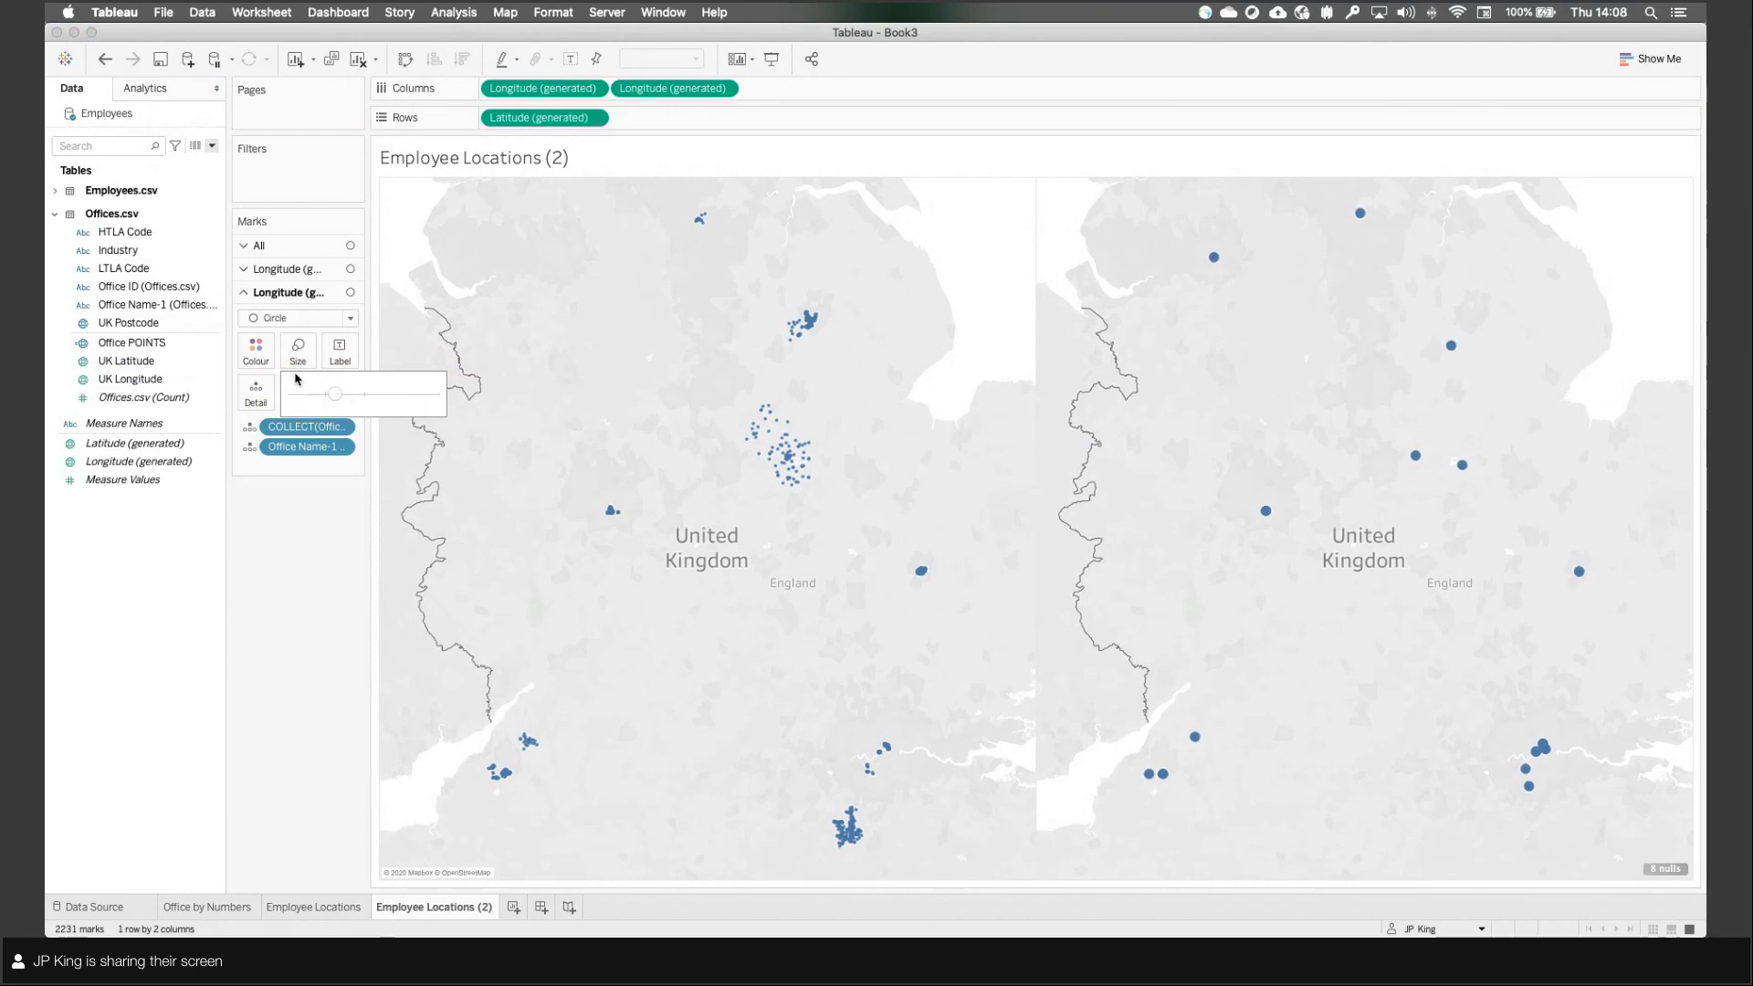
left_click(274, 318)
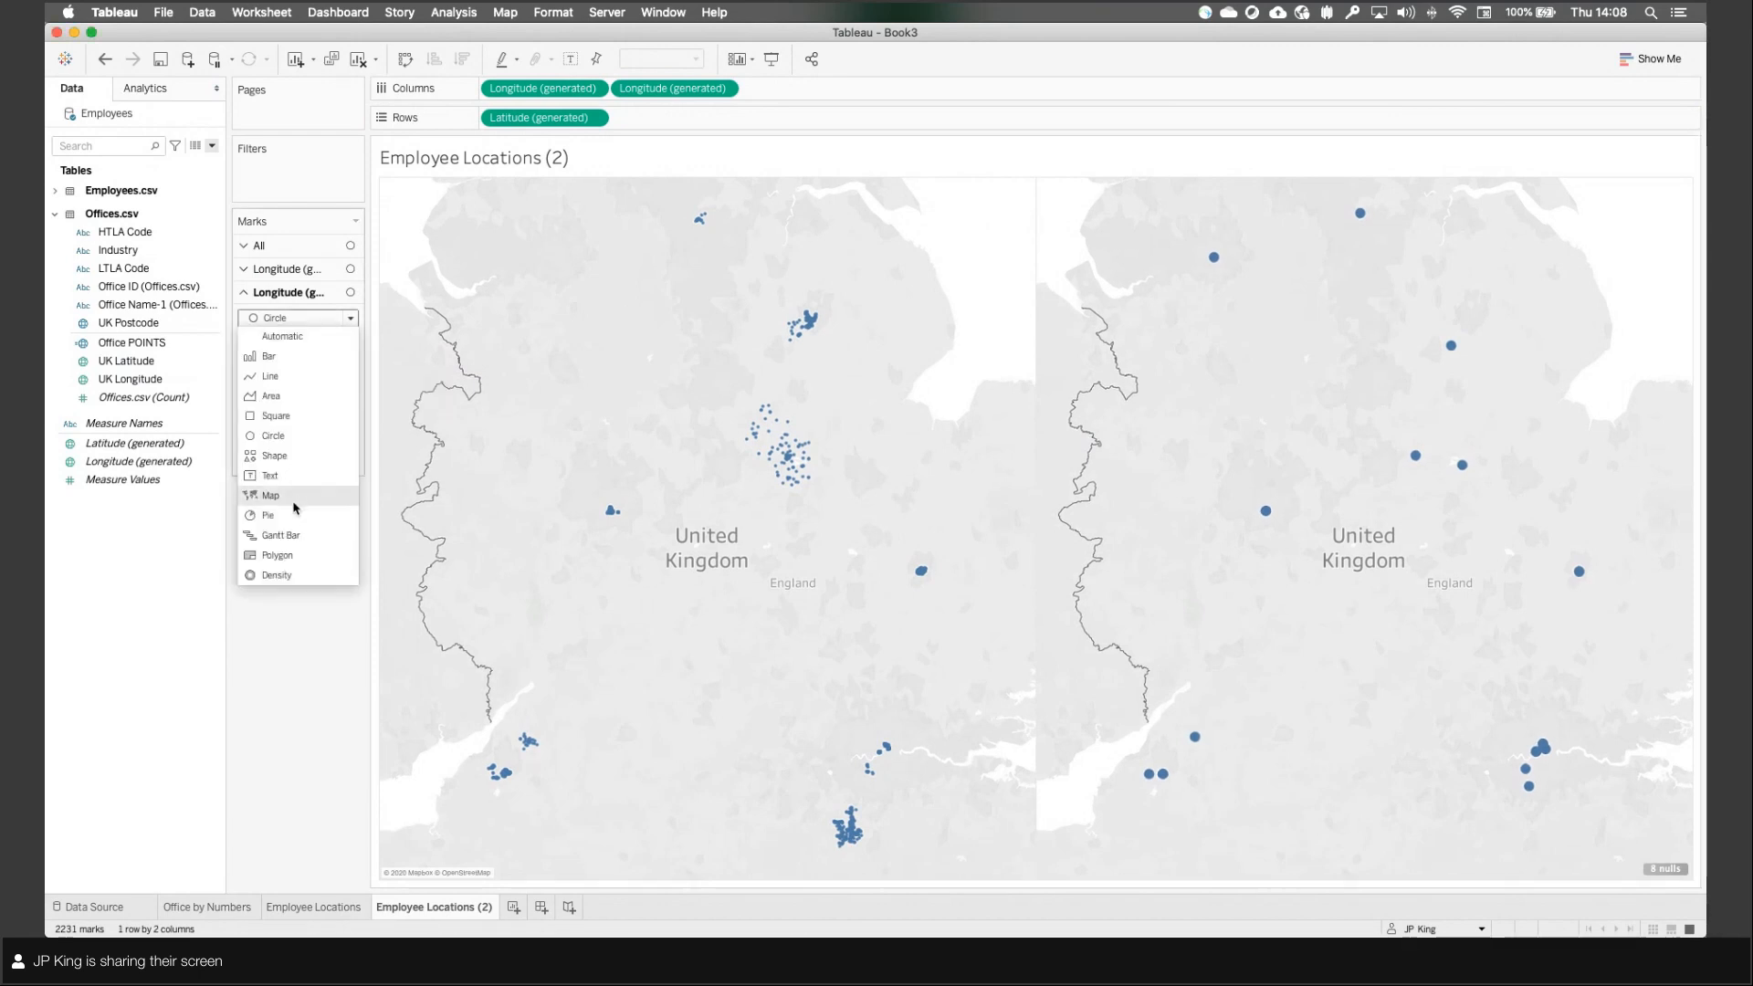
left_click(292, 456)
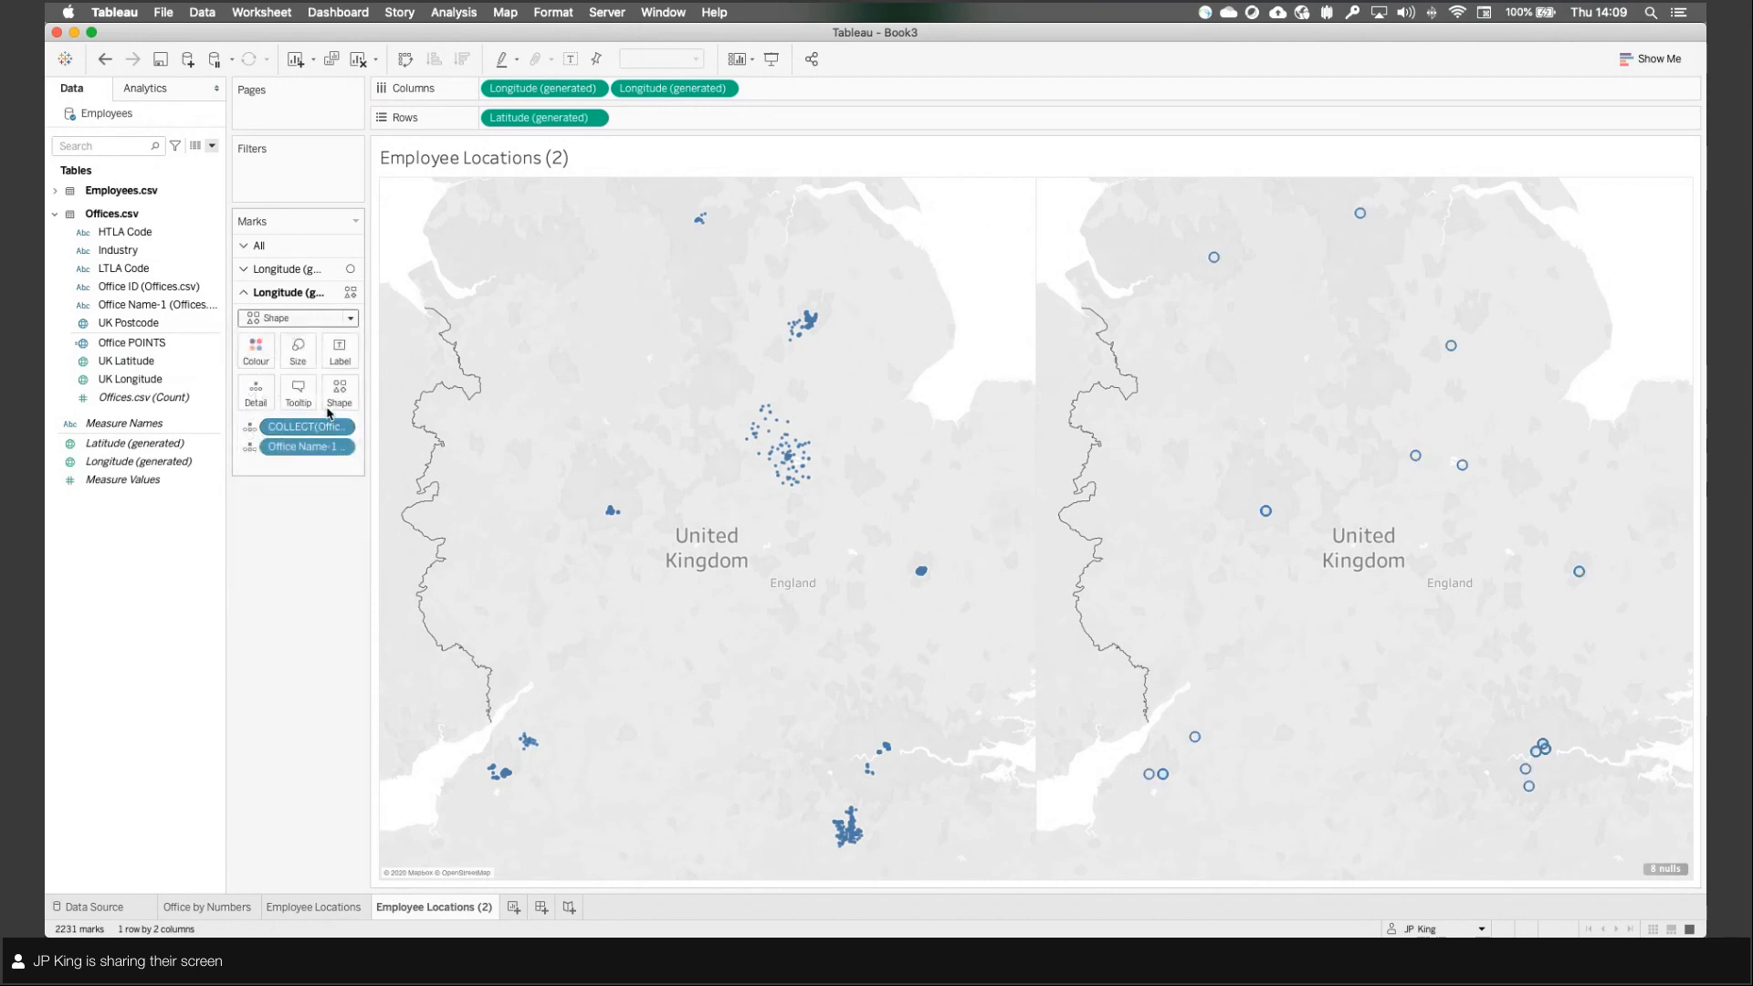
left_click(339, 393)
left_click(419, 469)
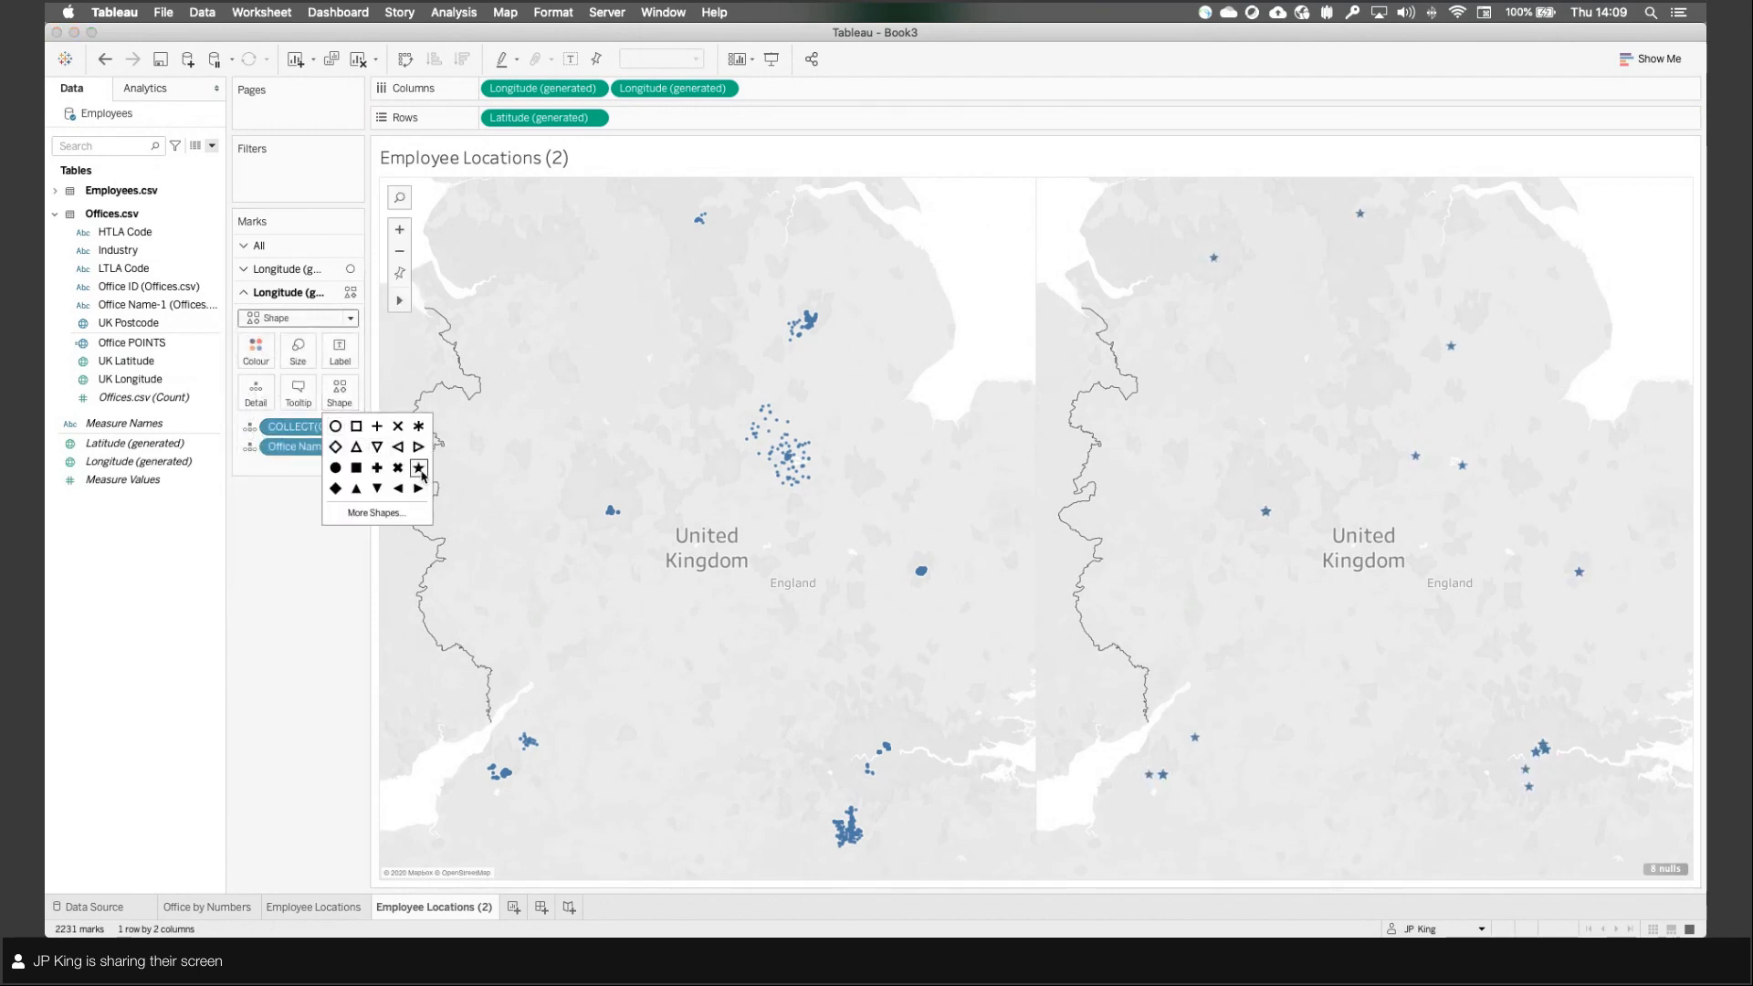
Step: Colour the office stars orange and overlay the two maps as a dual axis
left_click(265, 364)
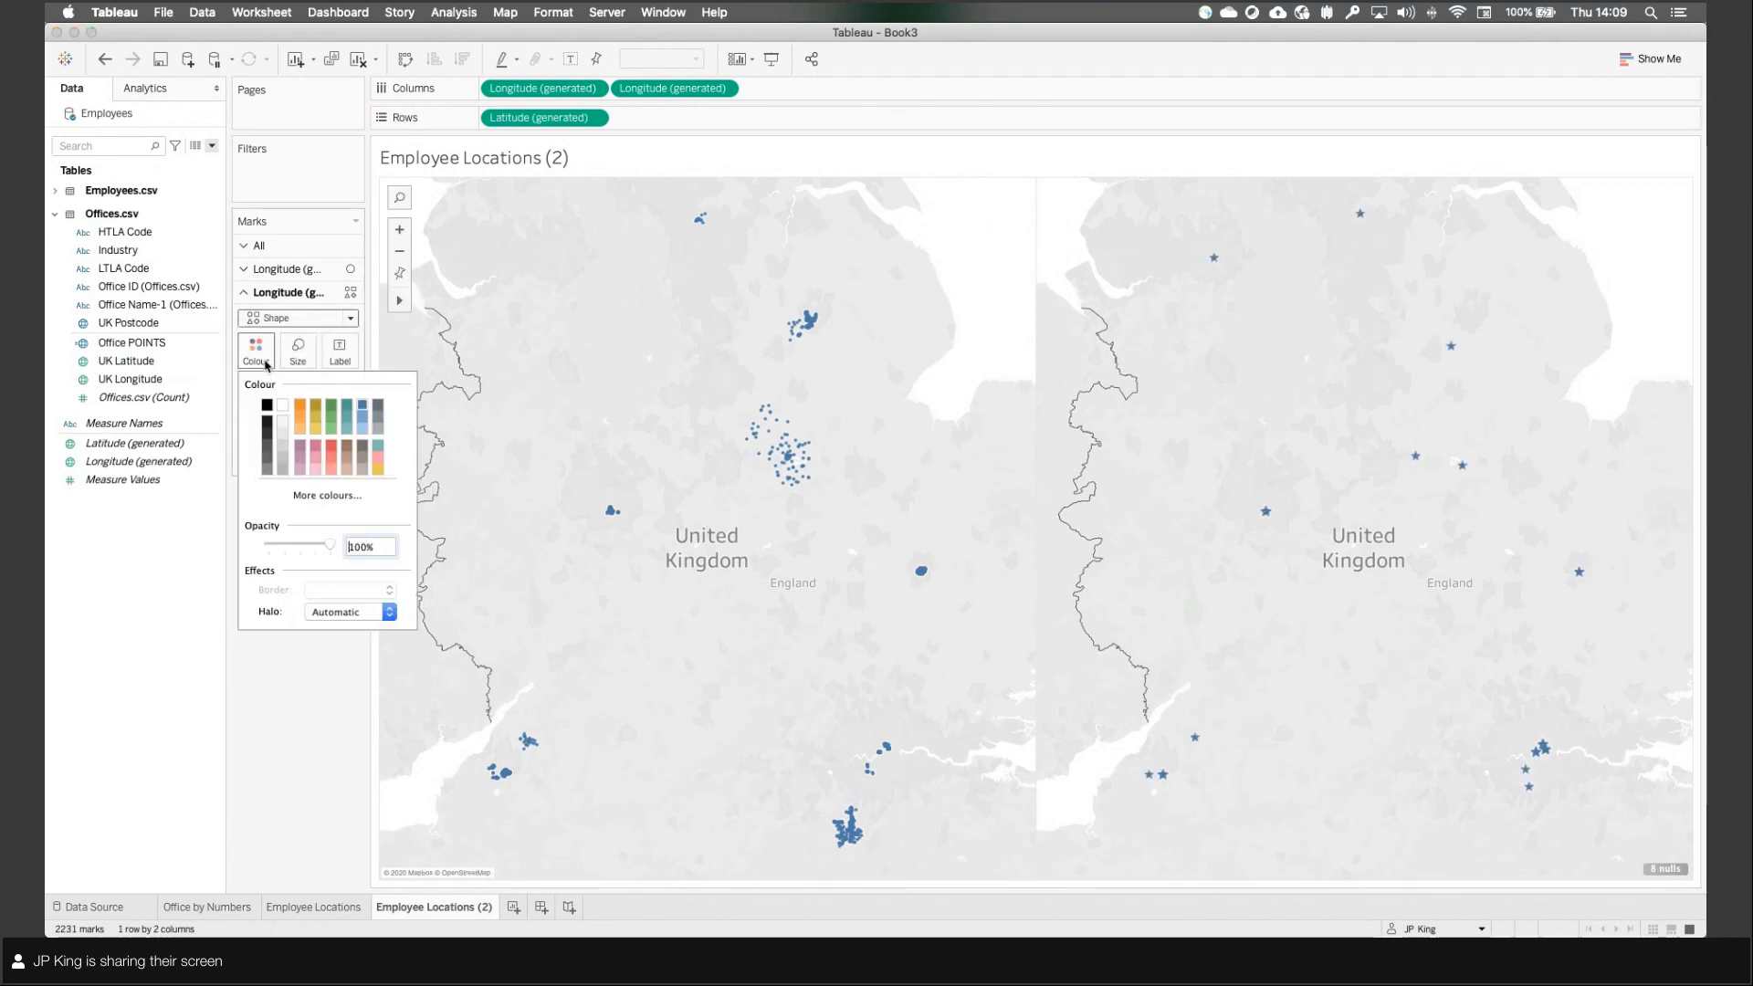
left_click(301, 404)
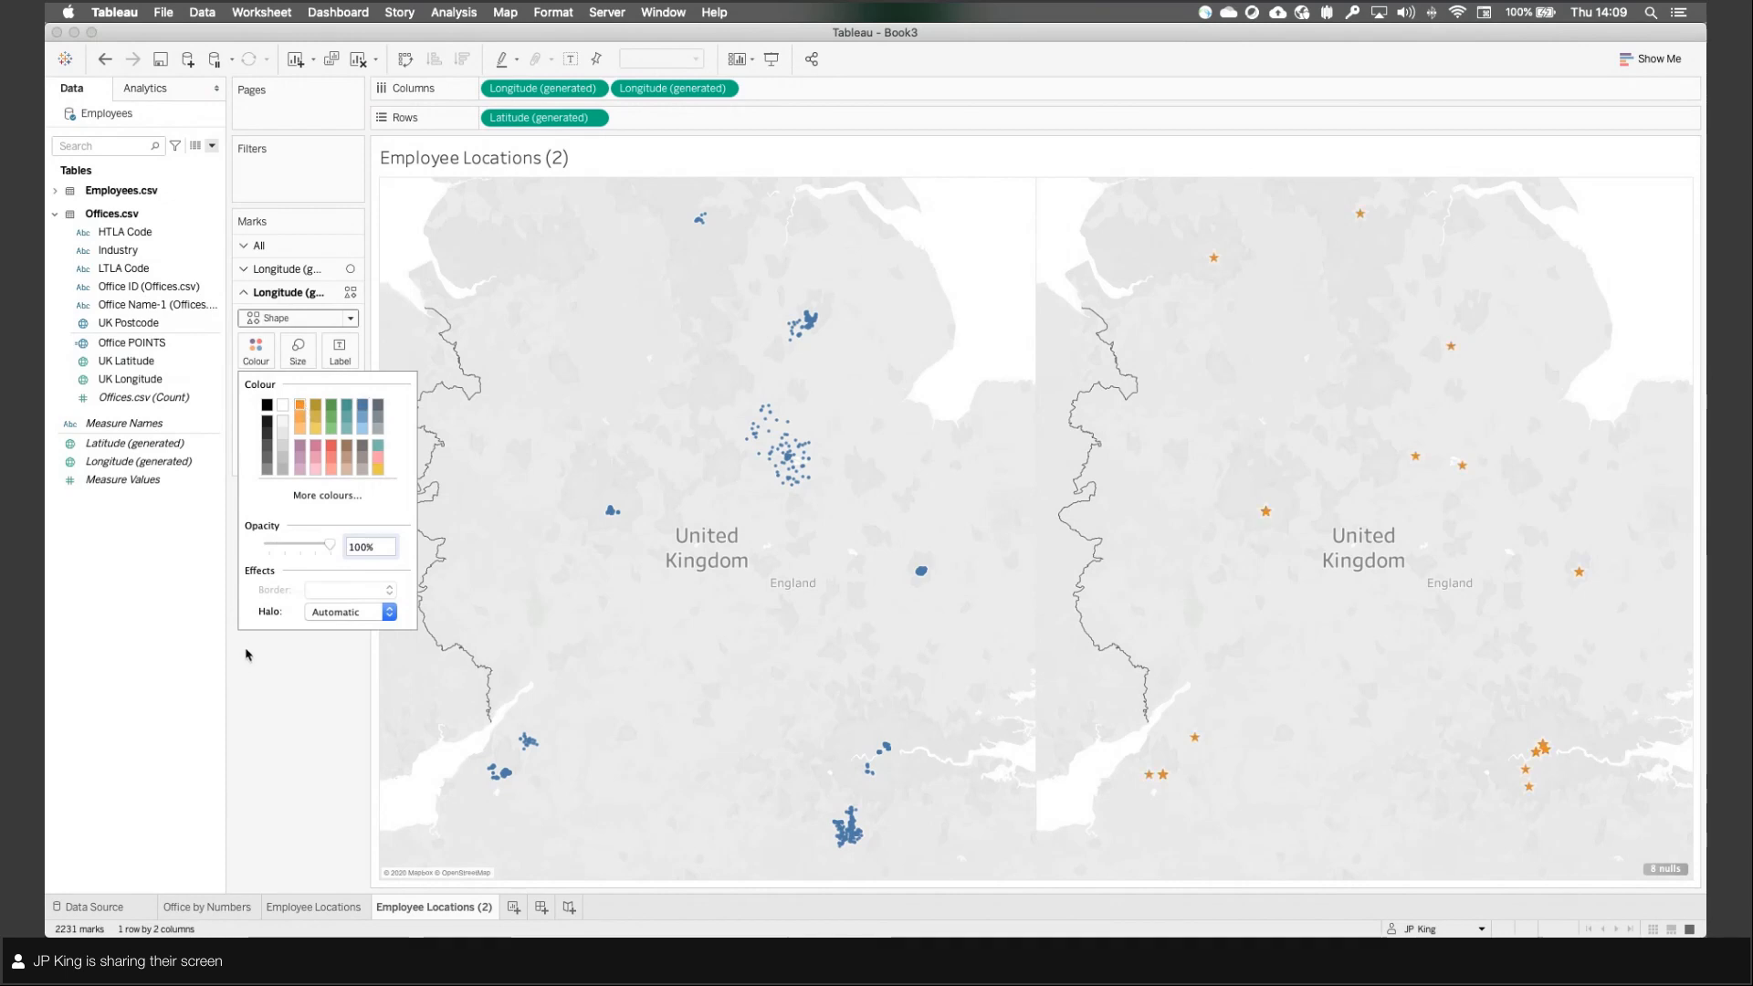
left_click(244, 699)
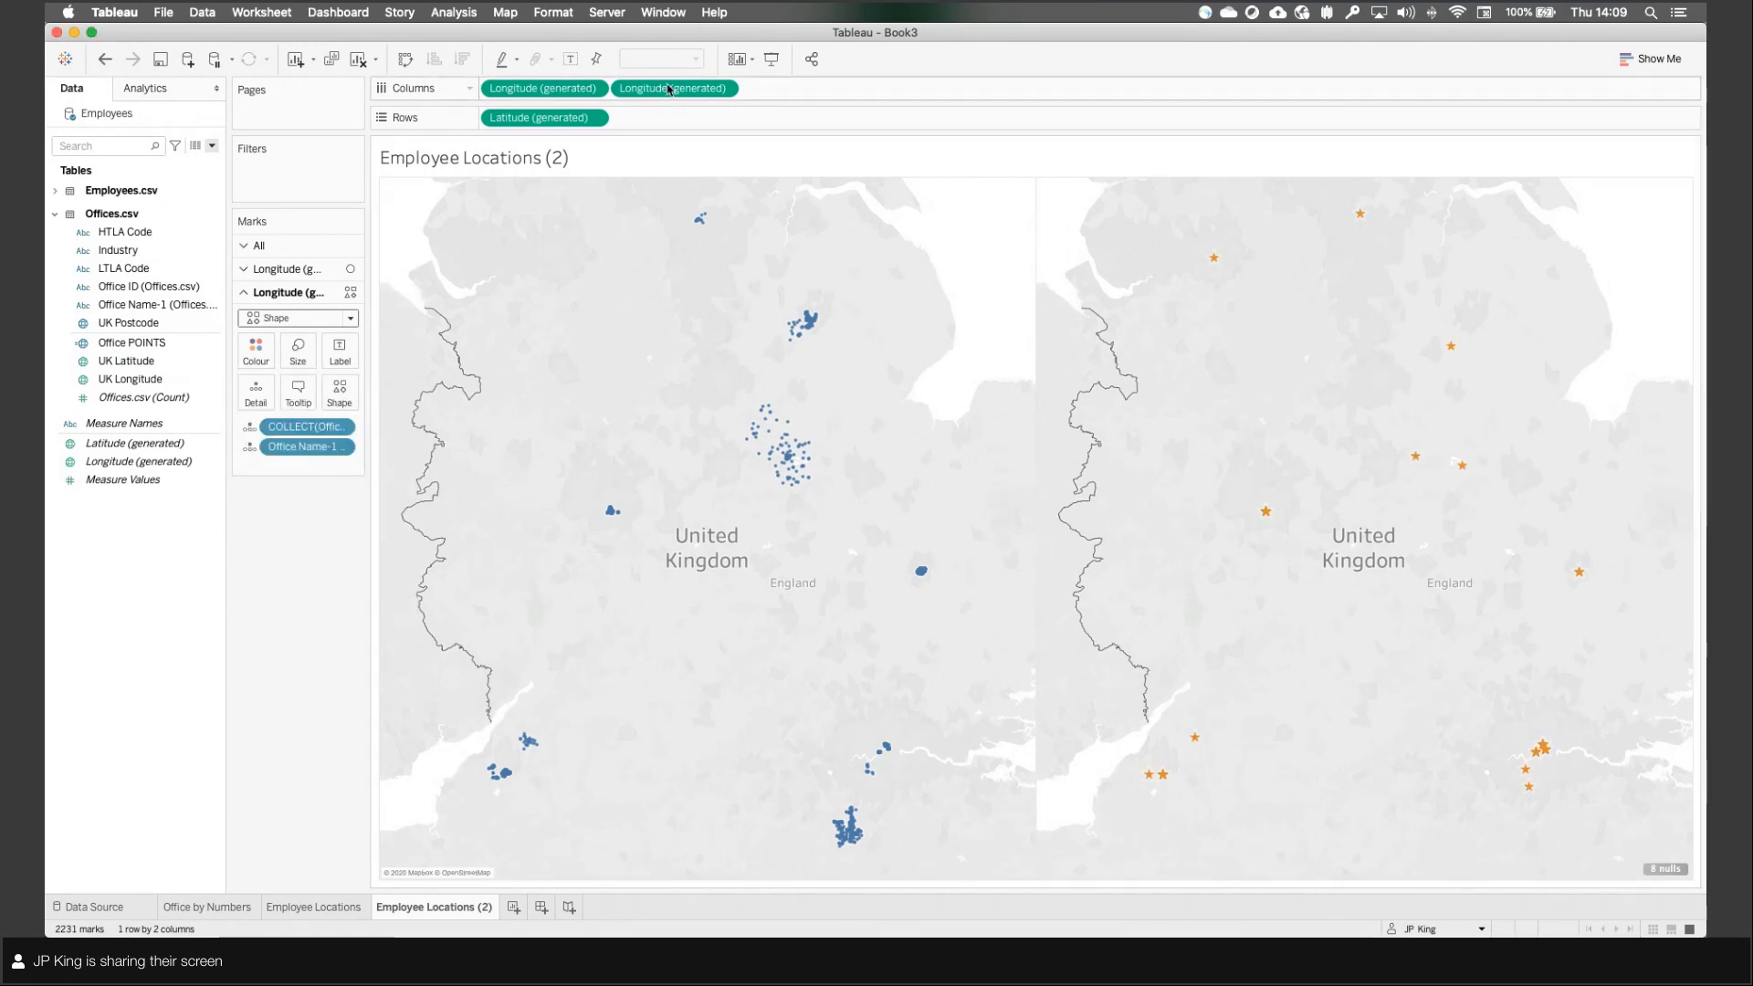
right_click(668, 89)
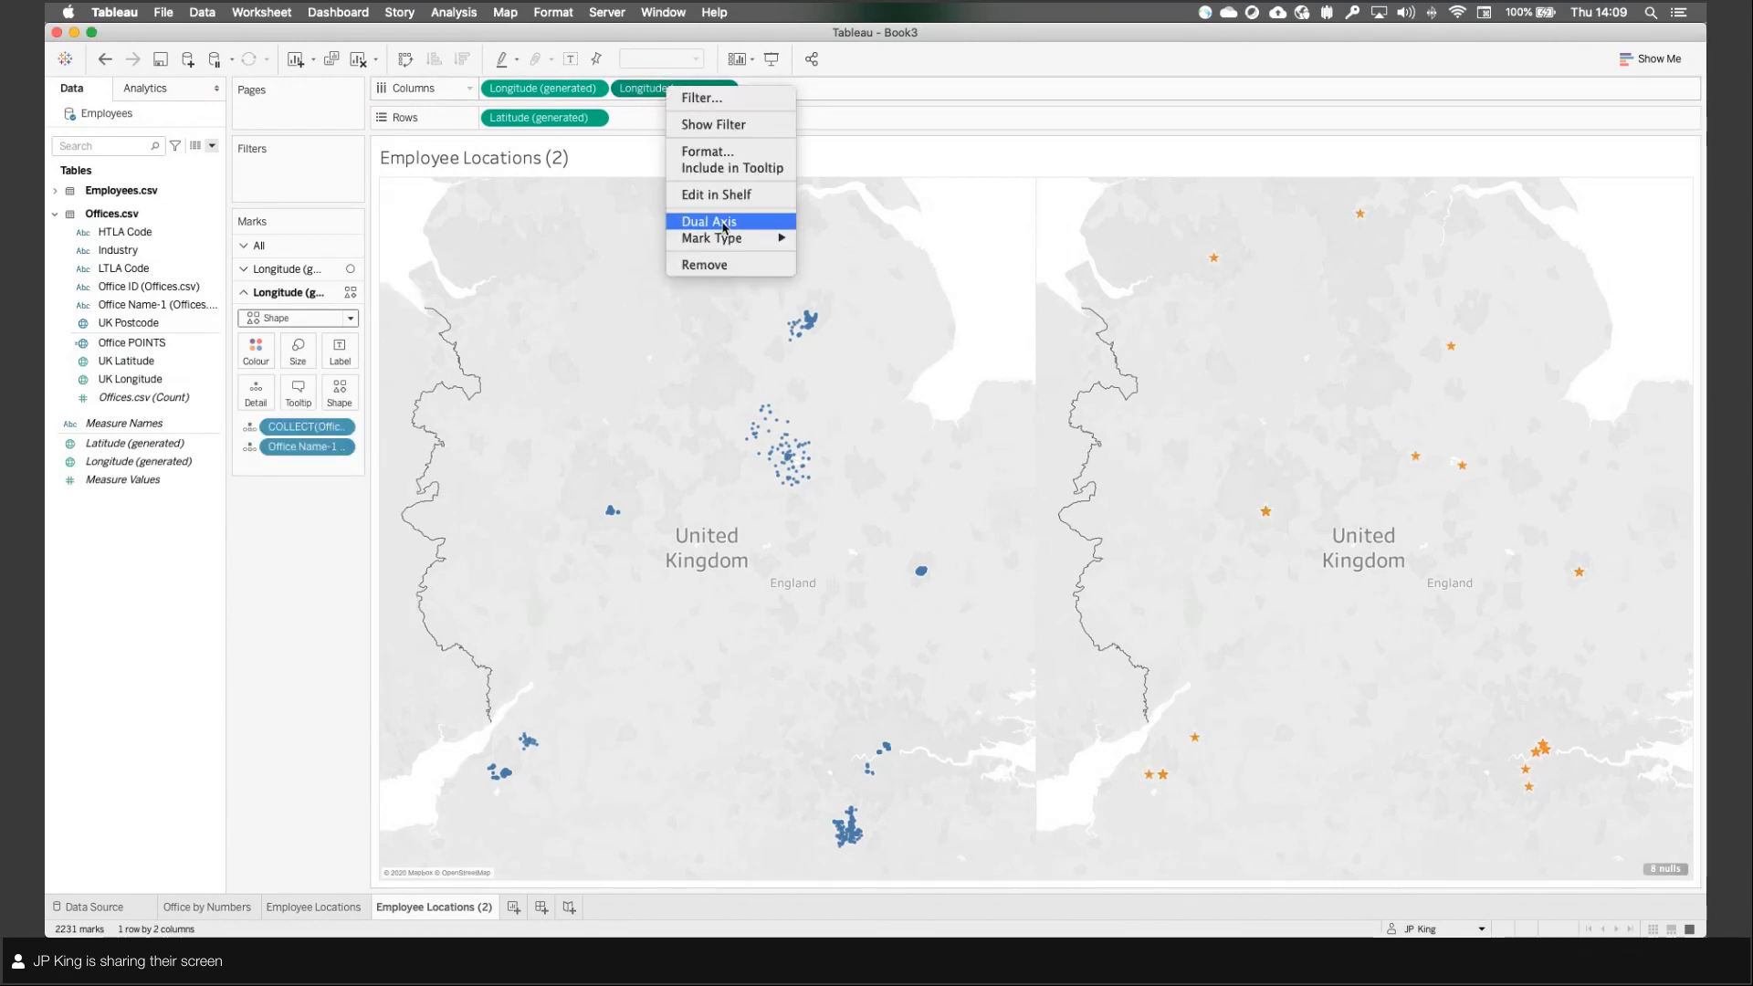
left_click(723, 223)
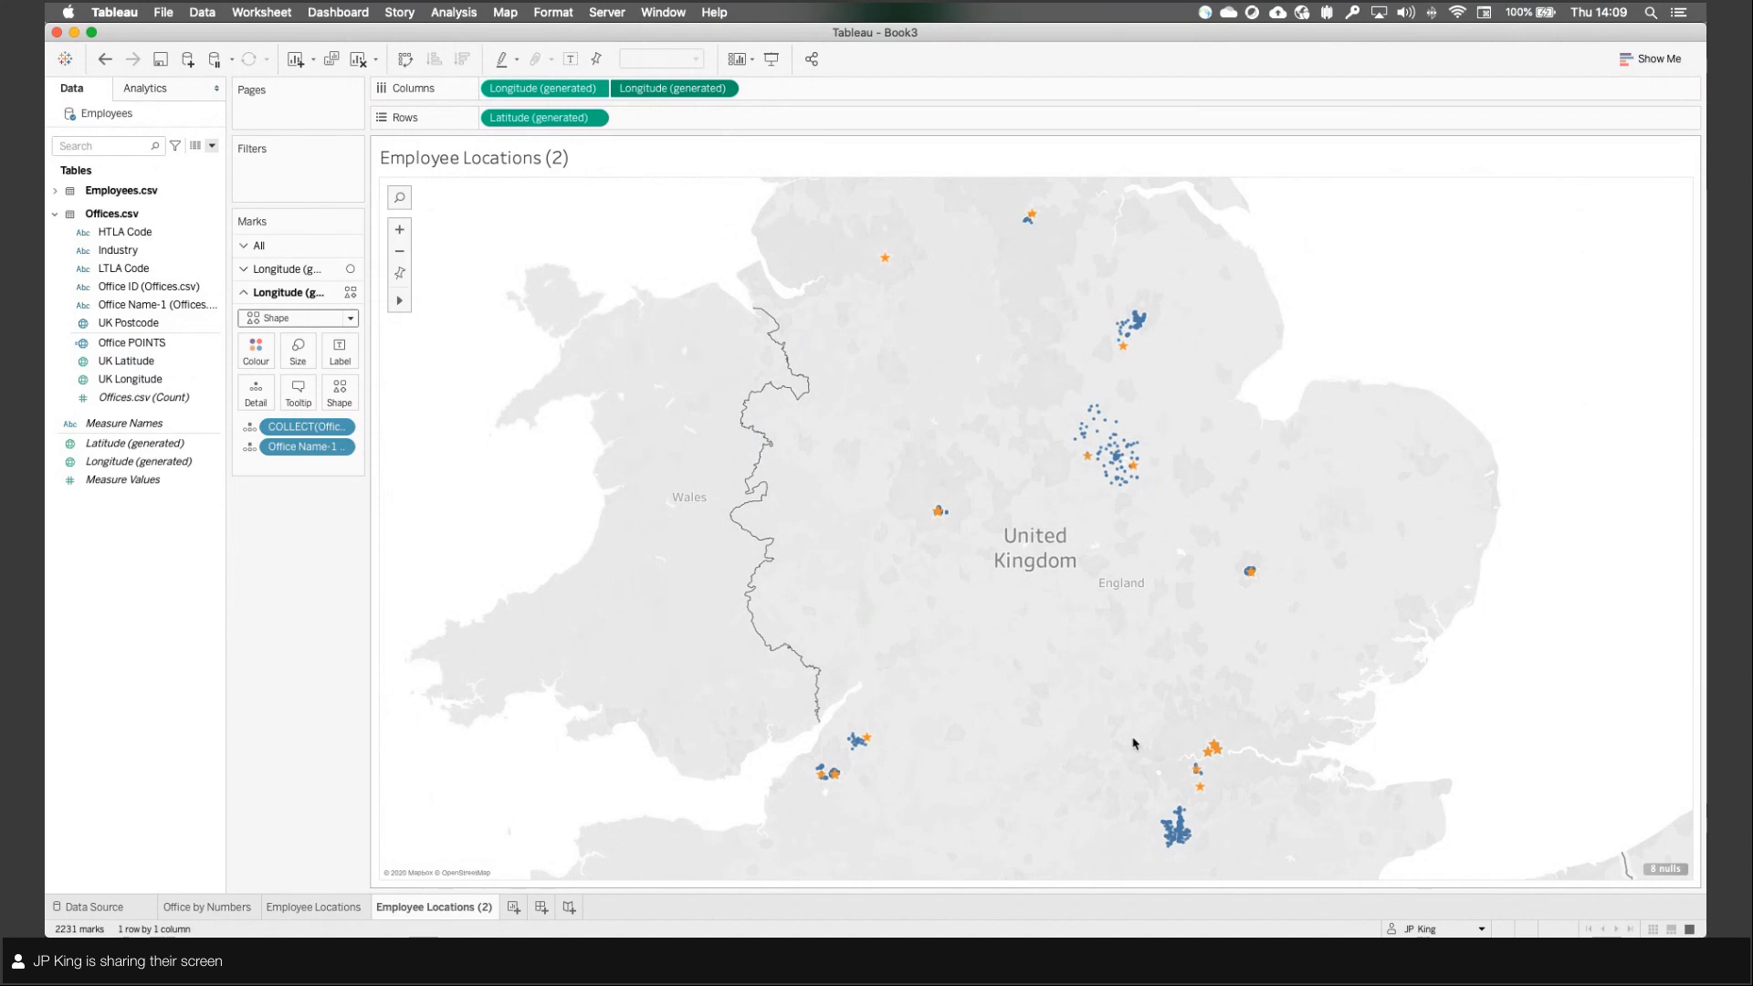
Step: Examine how the southern employee clusters lie relative to the office stars, and reset the map to its full extent
mouse_move(1192, 798)
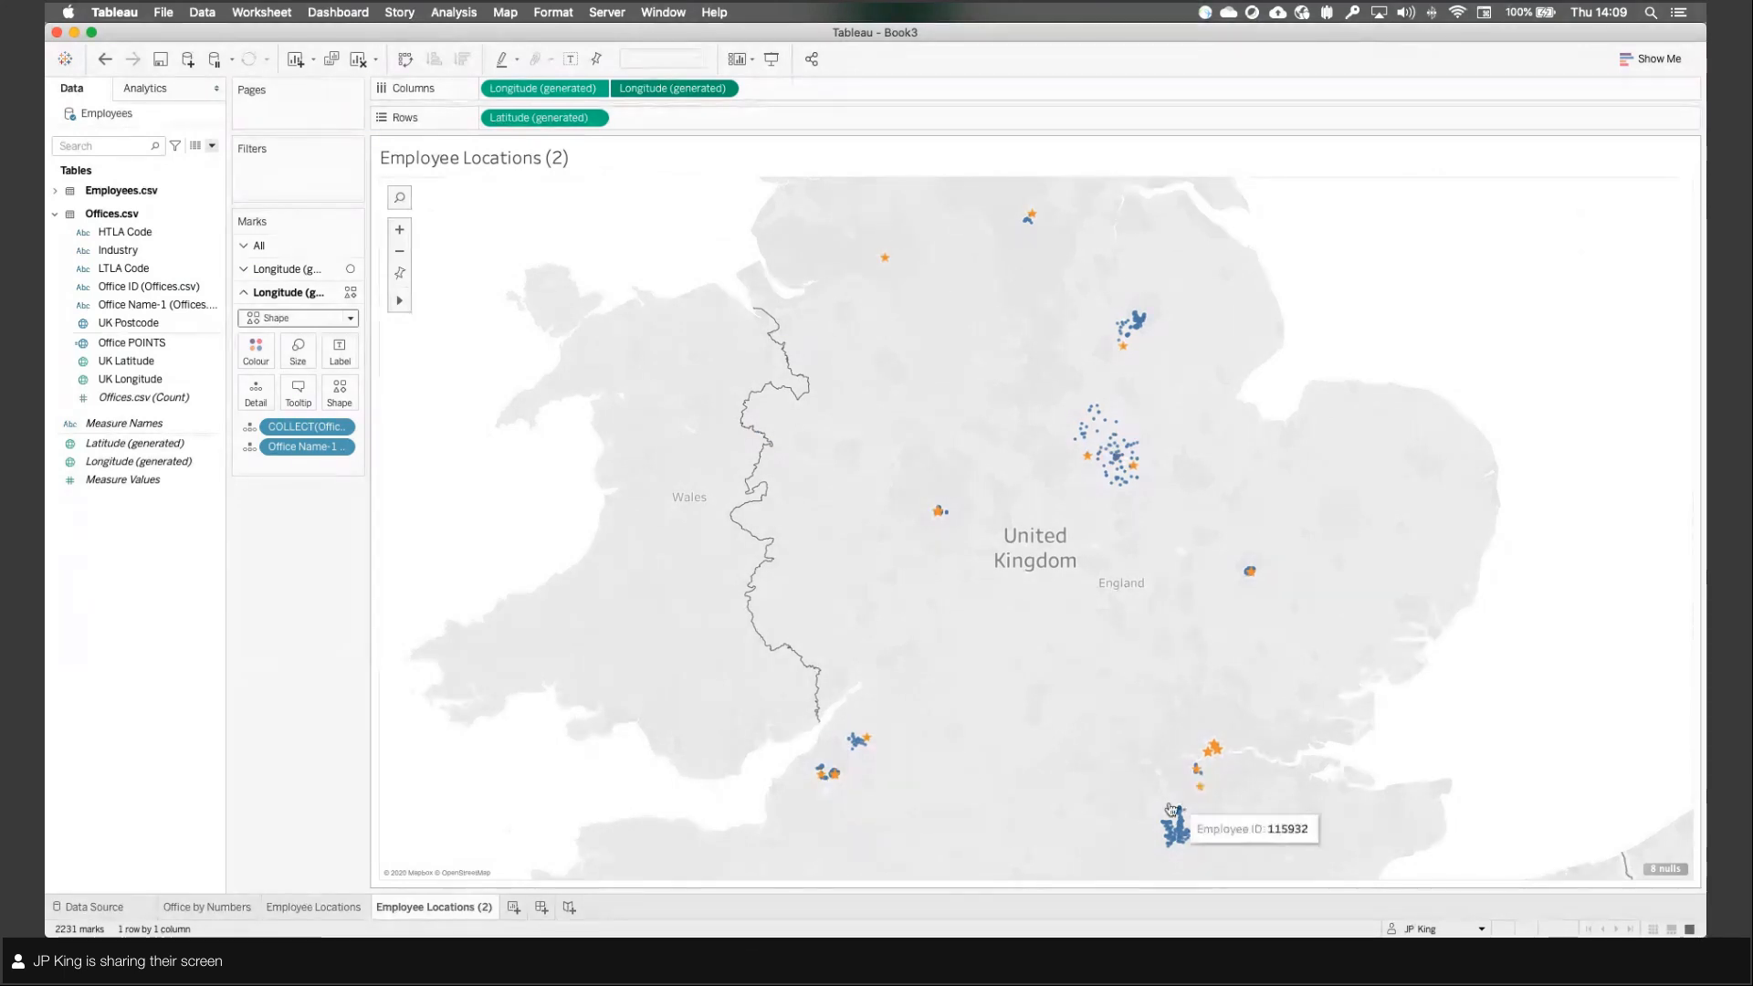
left_click_drag(1145, 792, 1204, 864)
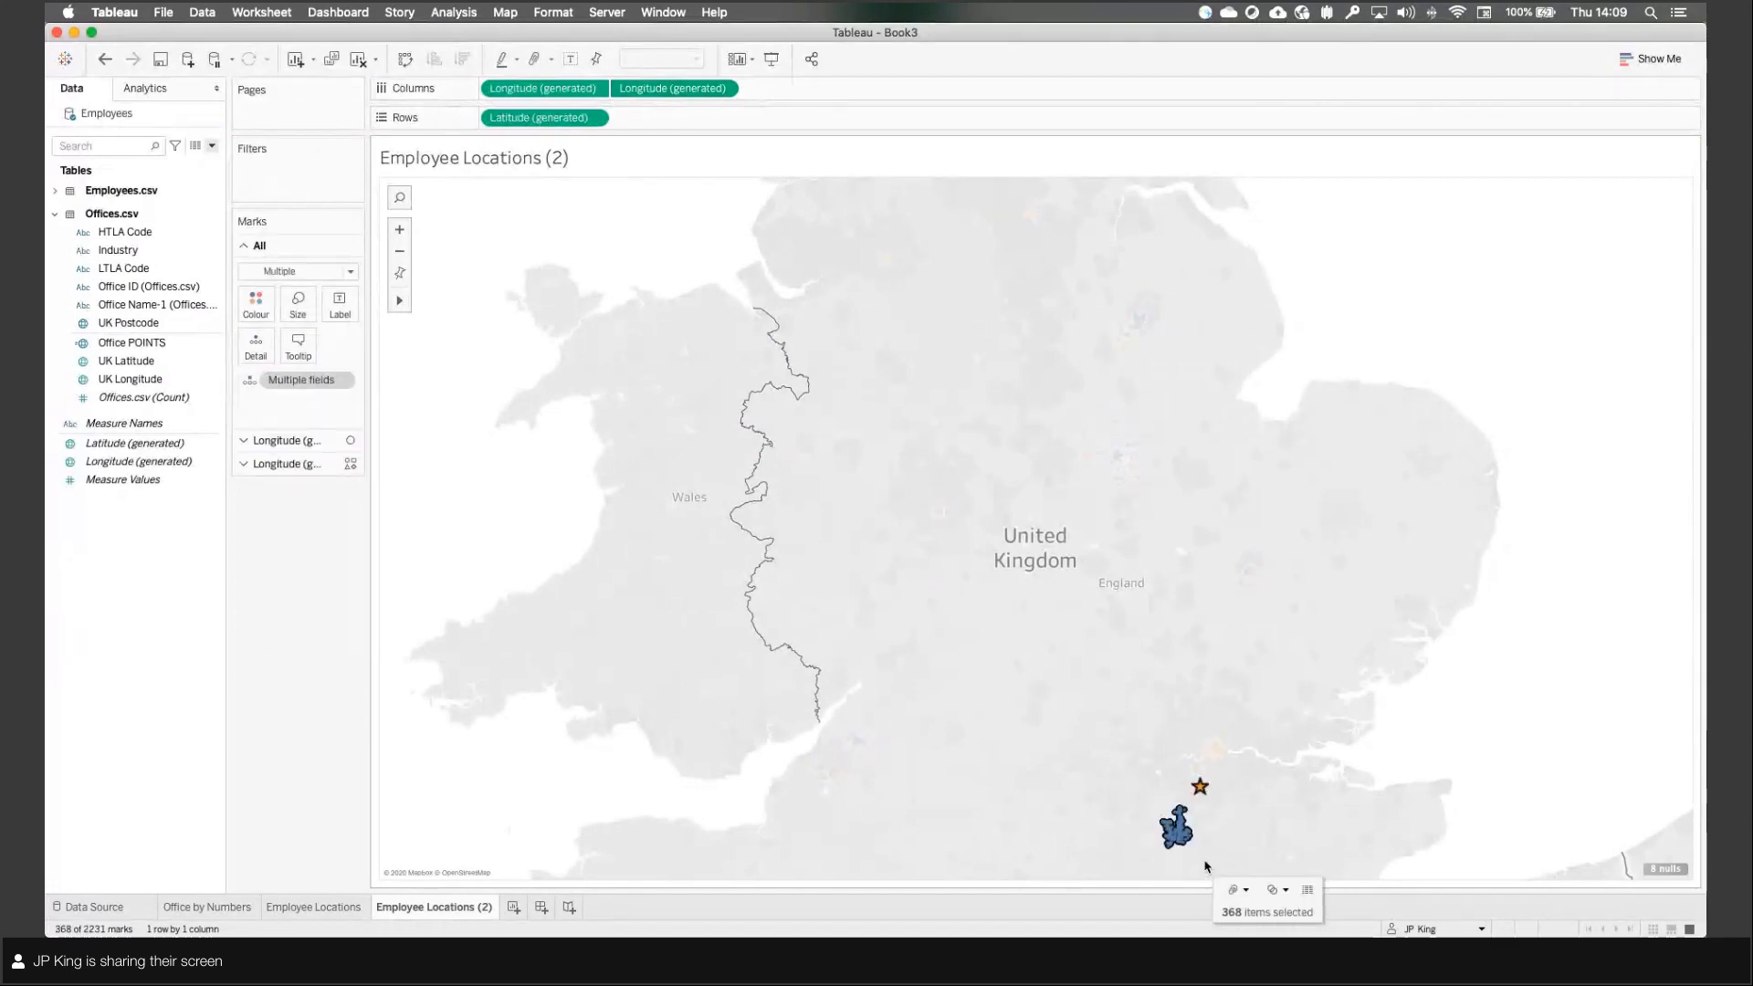
left_click(1210, 856)
mouse_move(1204, 788)
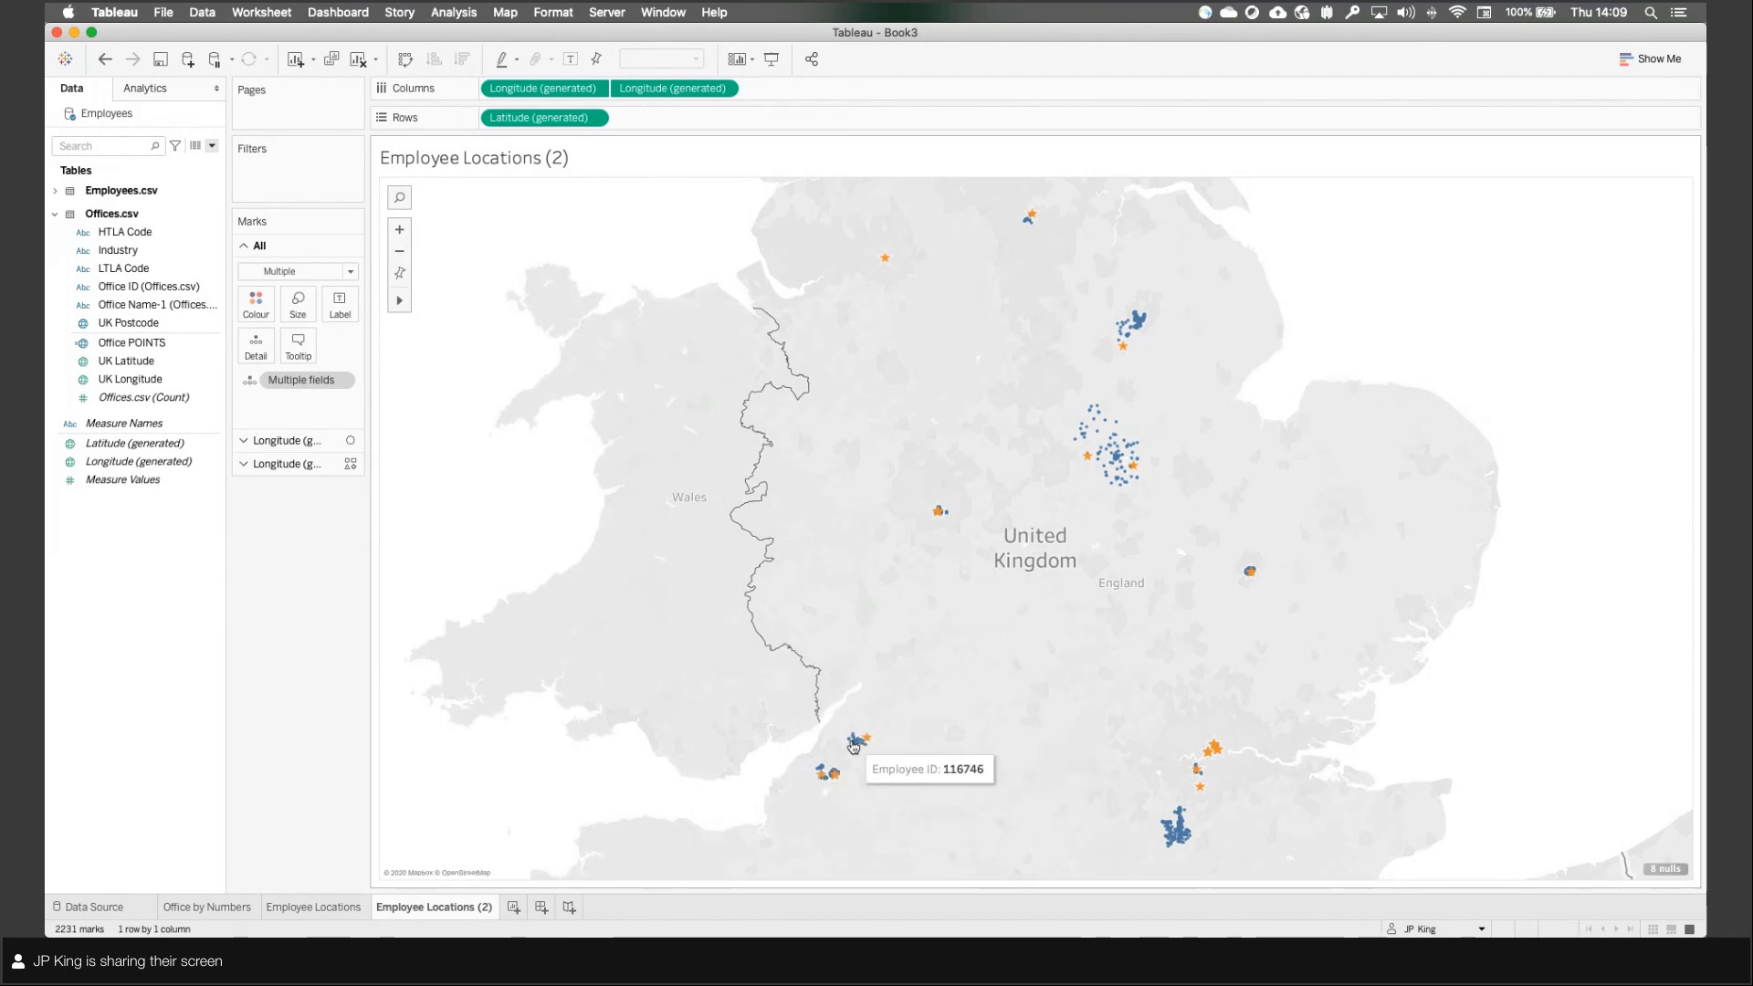
scroll(854, 747, "up", 5)
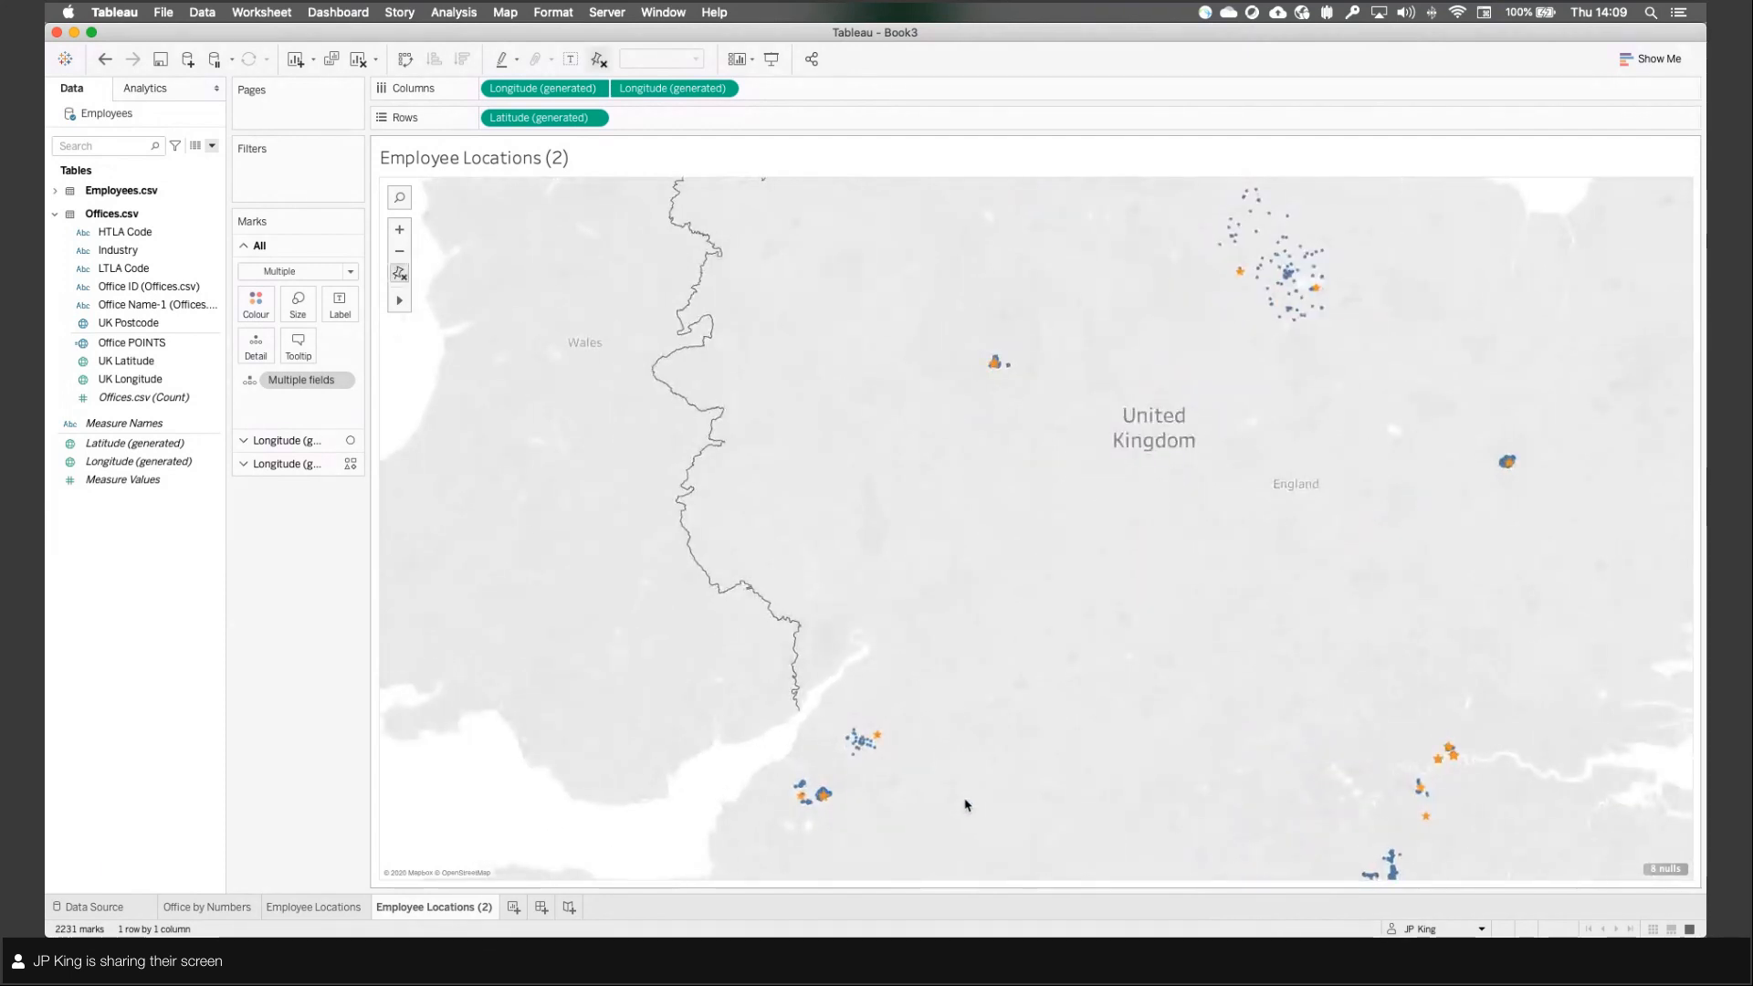
left_click_drag(949, 802, 948, 782)
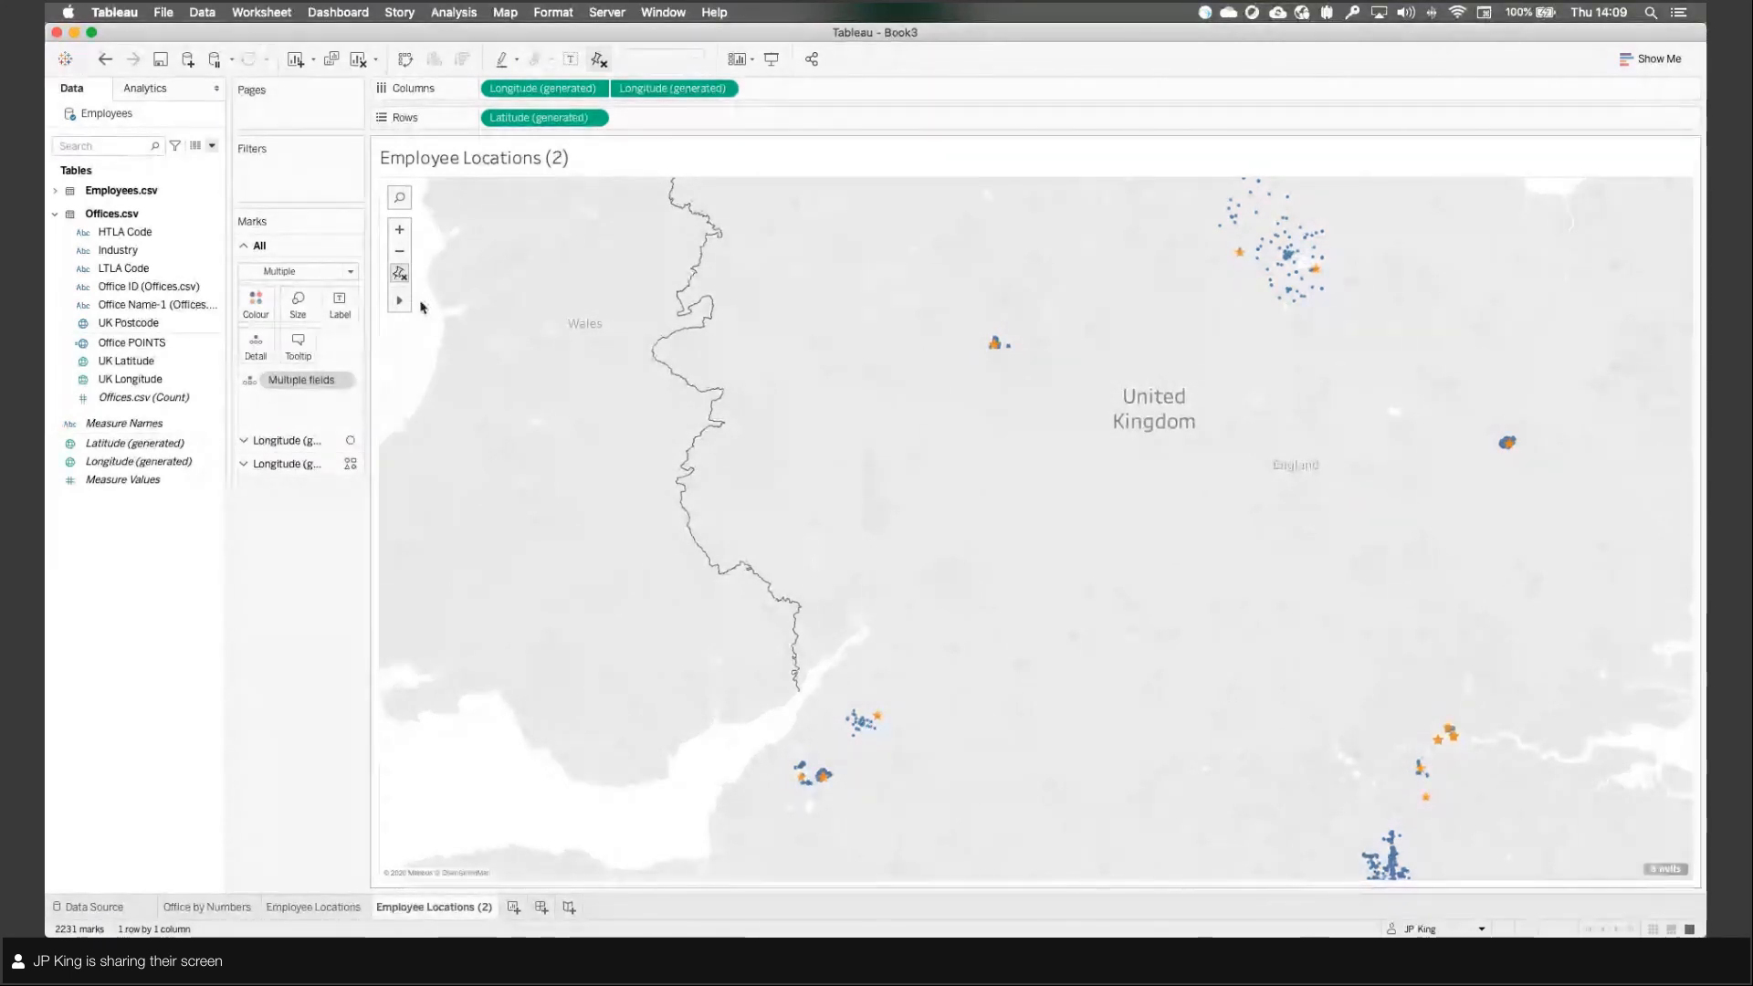
left_click(399, 273)
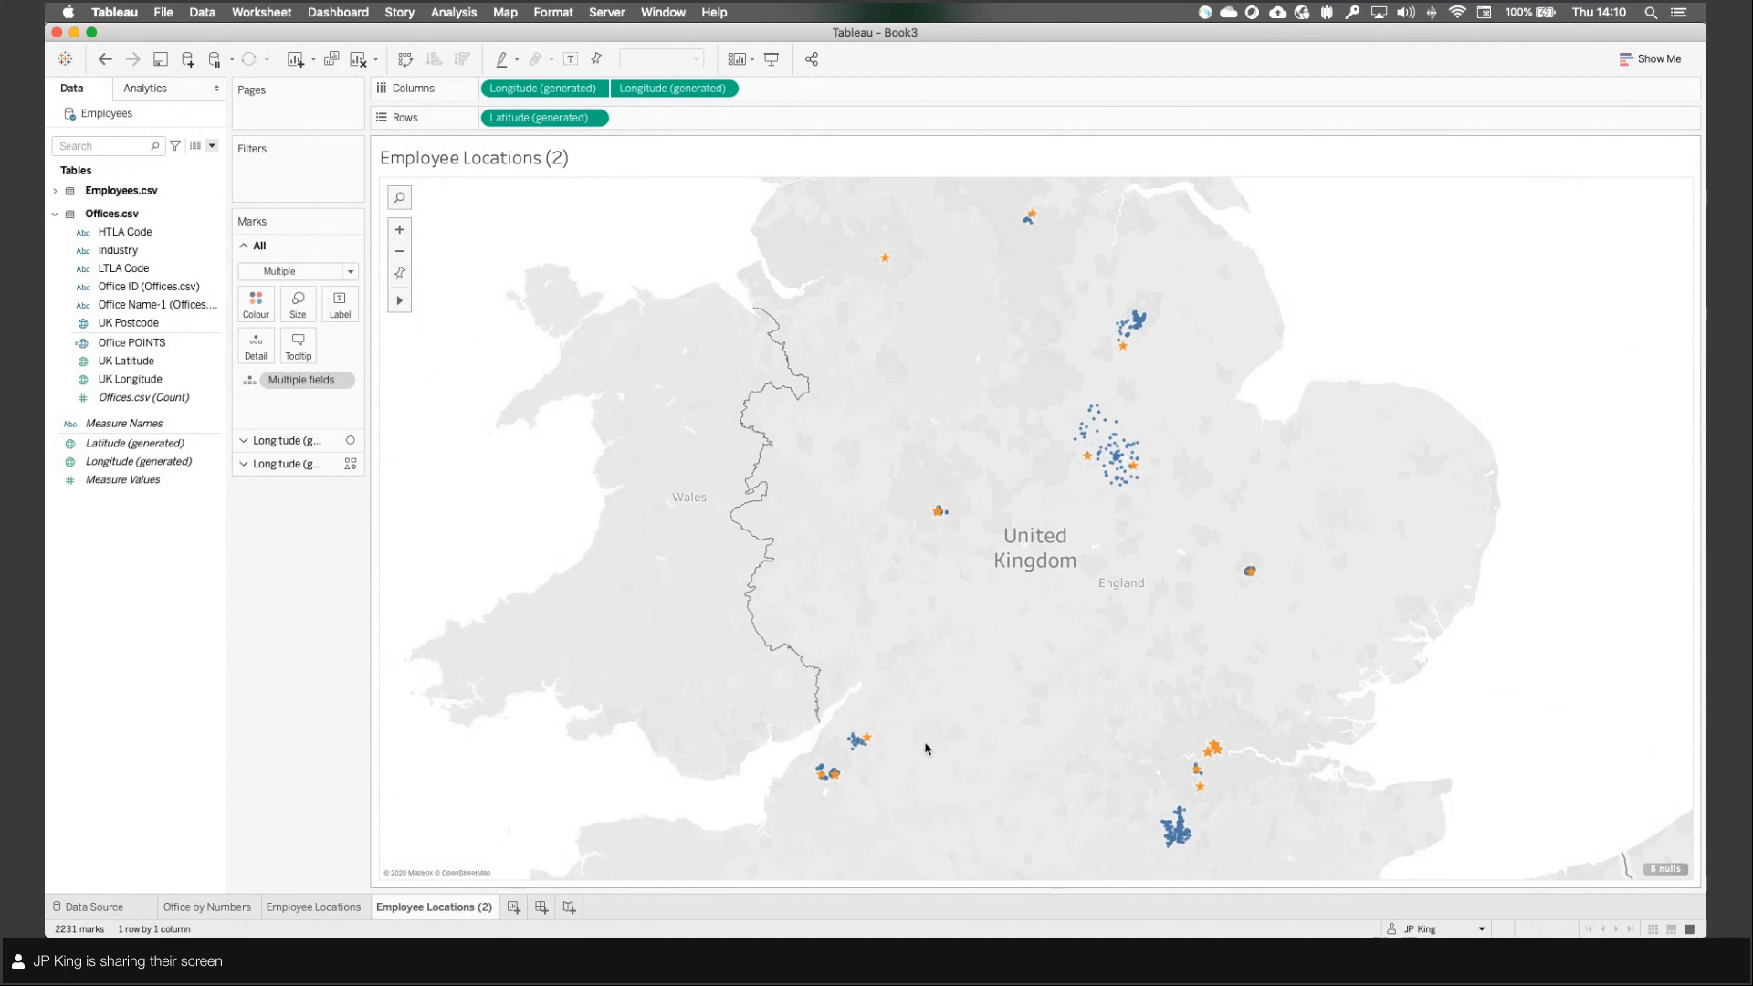
mouse_move(876, 747)
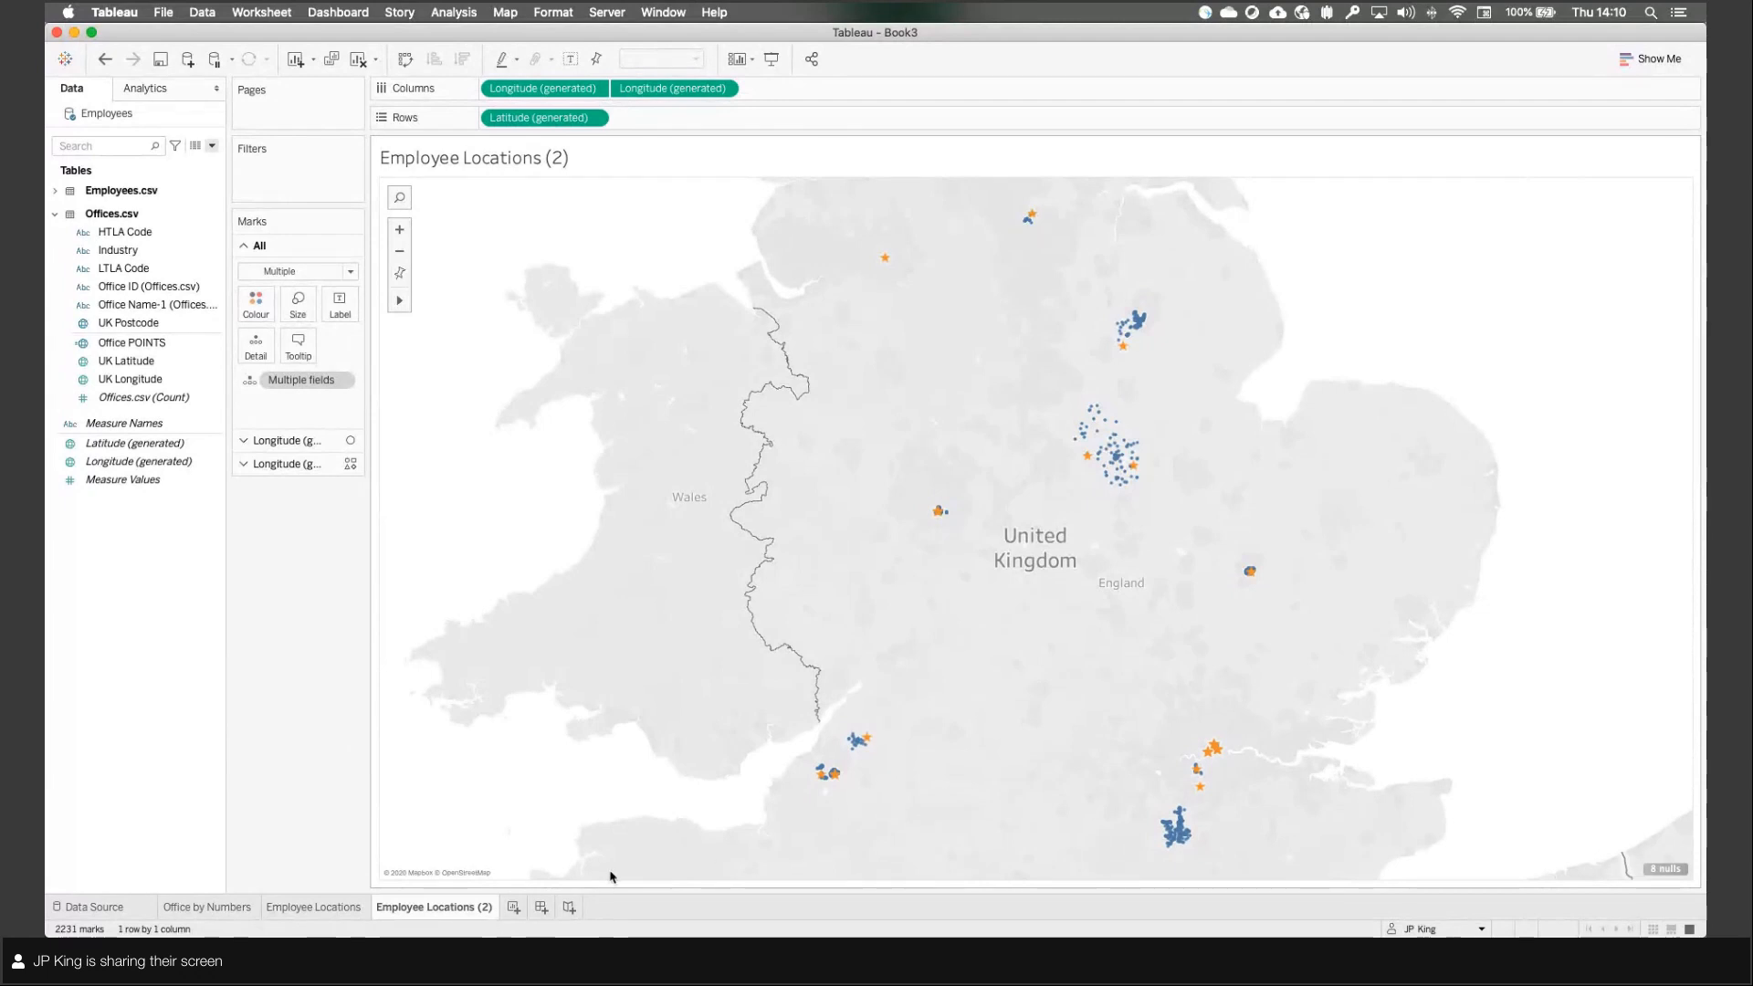
Step: Rename the Employee Locations (2) sheet as Offices and Employees Dual Axis
double_click(472, 906)
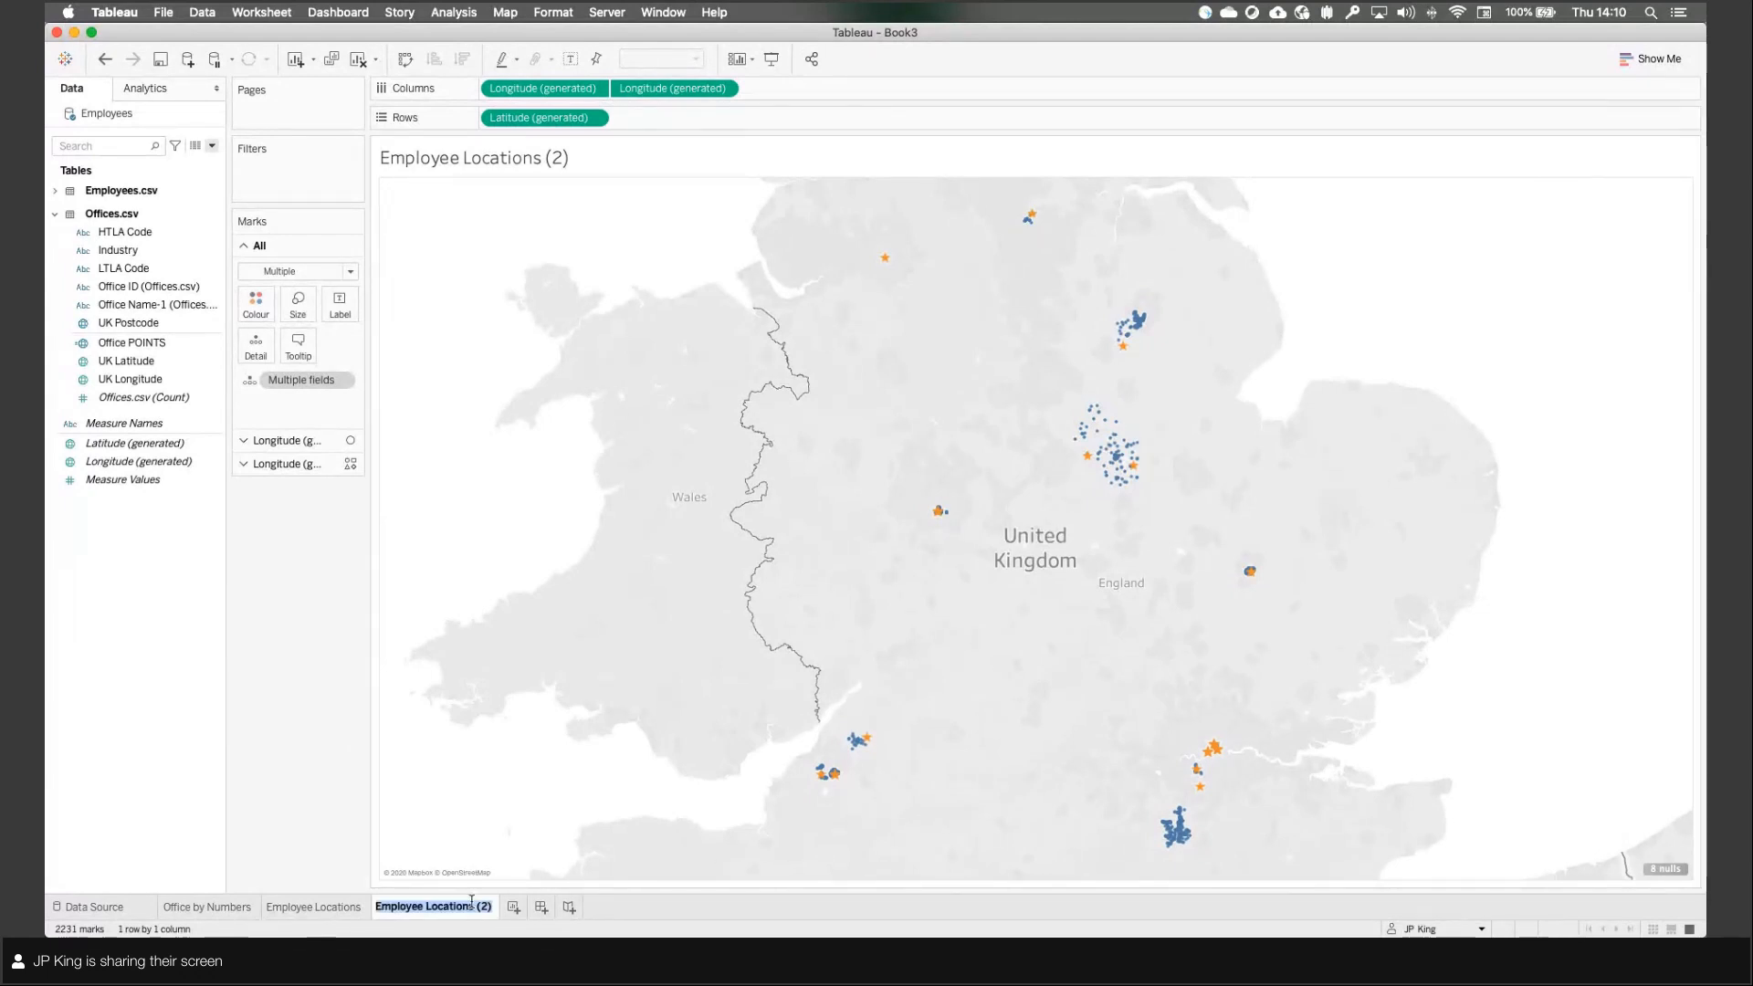
type("Offices")
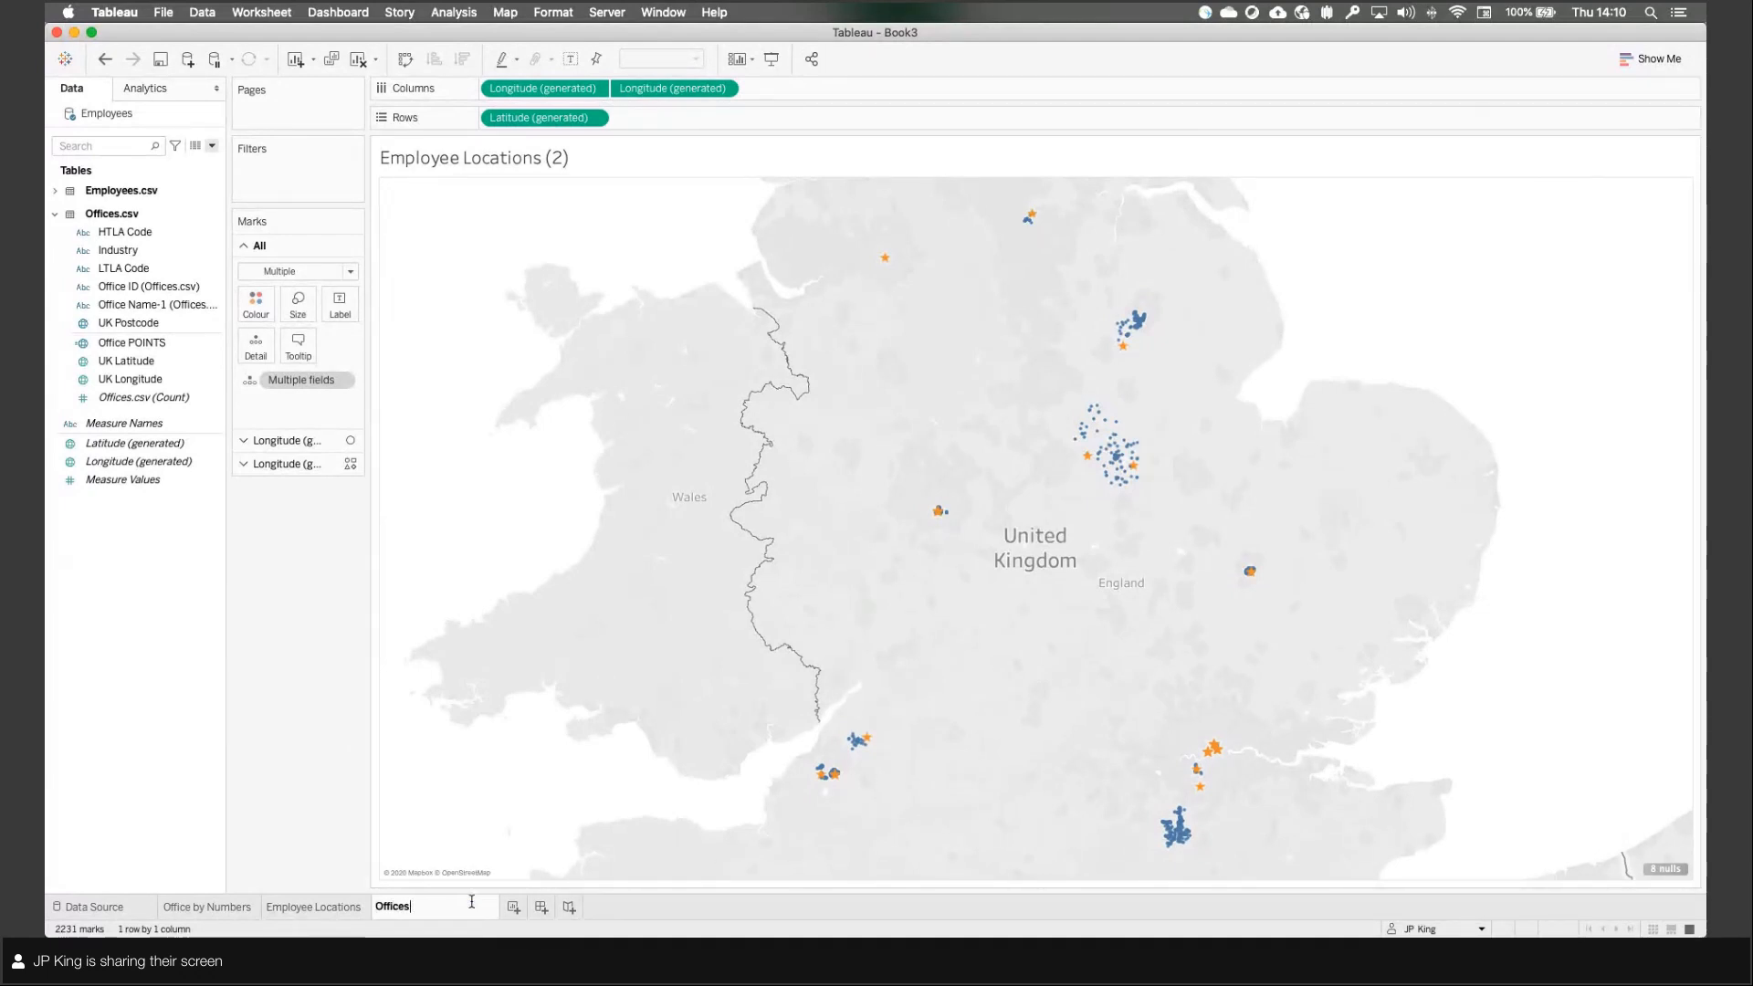
type(" and")
key("BackSpace")
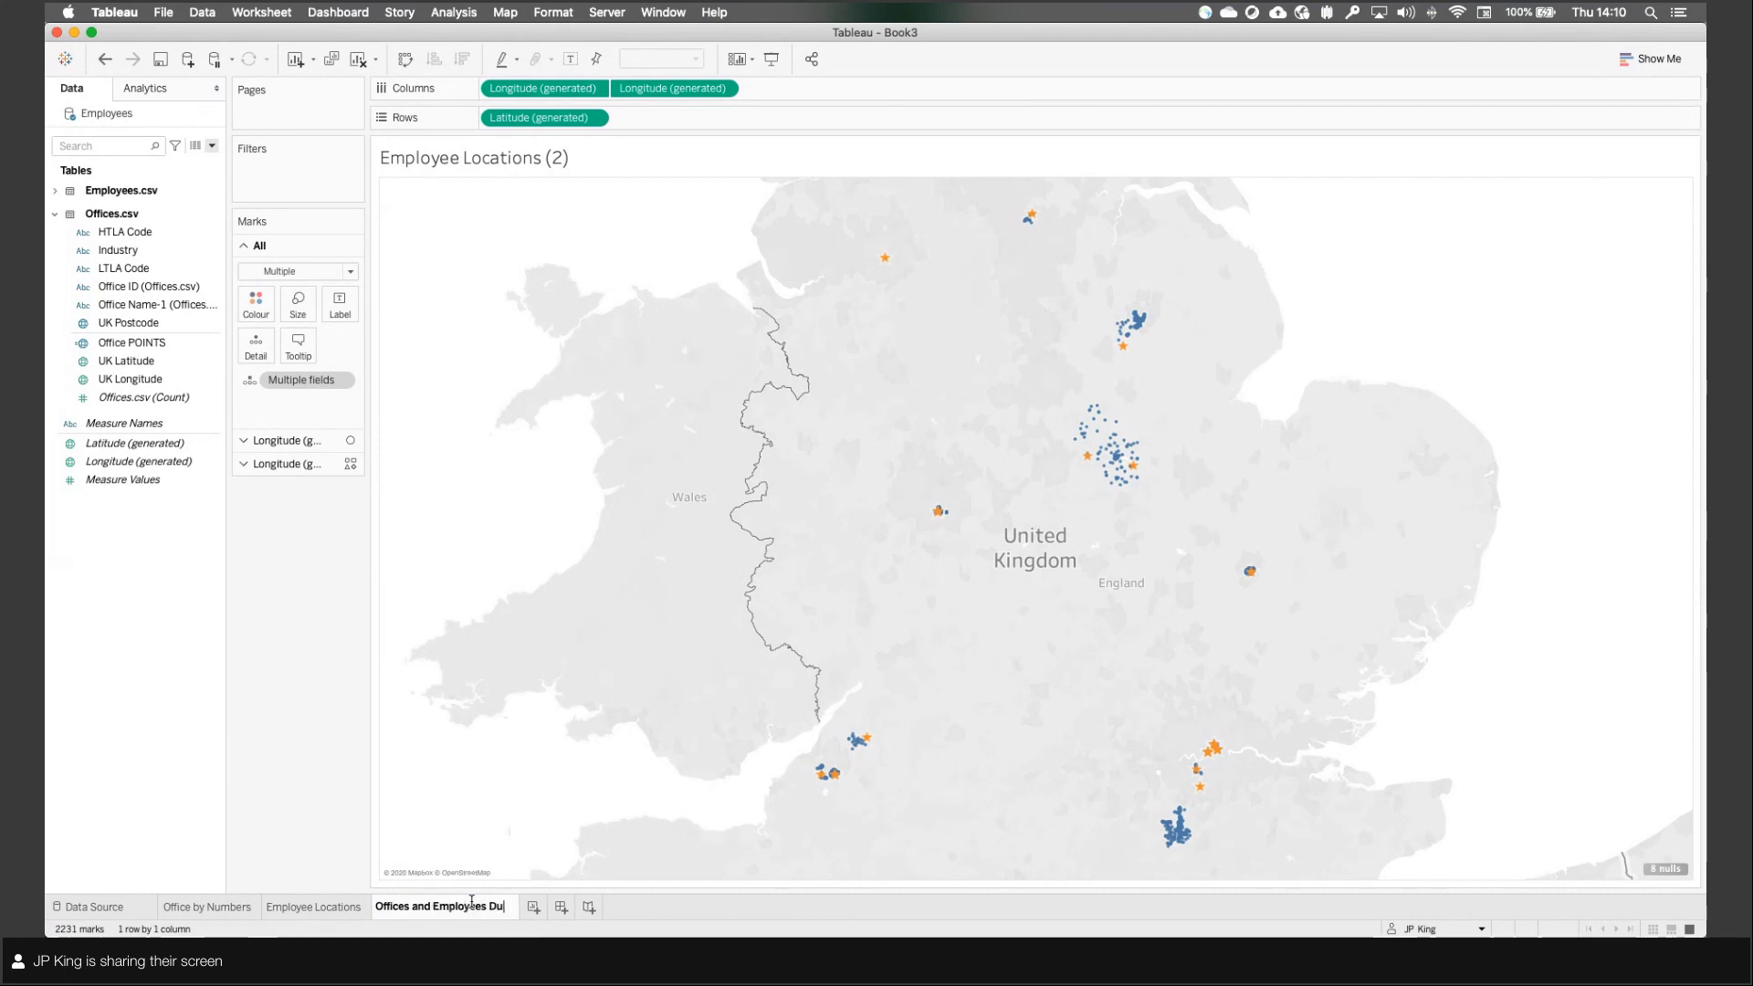
type("s Dual Axis")
key("Return")
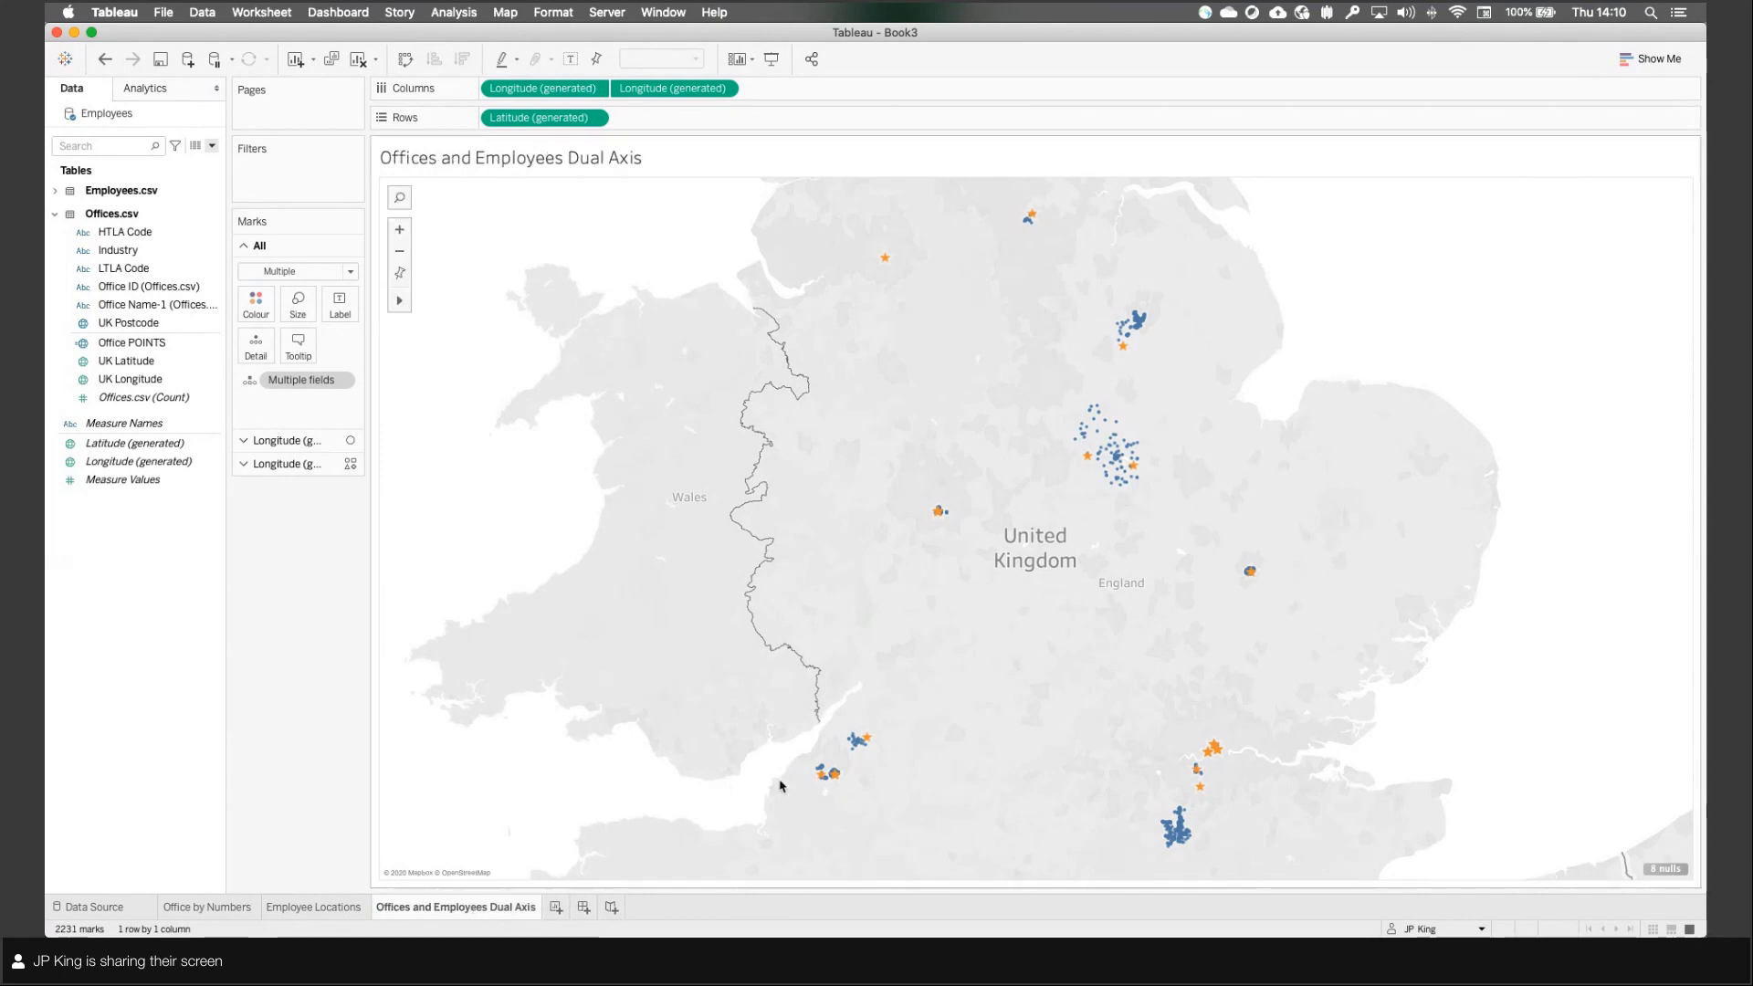
Step: Collapse the Offices.csv field list and duplicate the Offices and Employees Dual Axis sheet
left_click(55, 214)
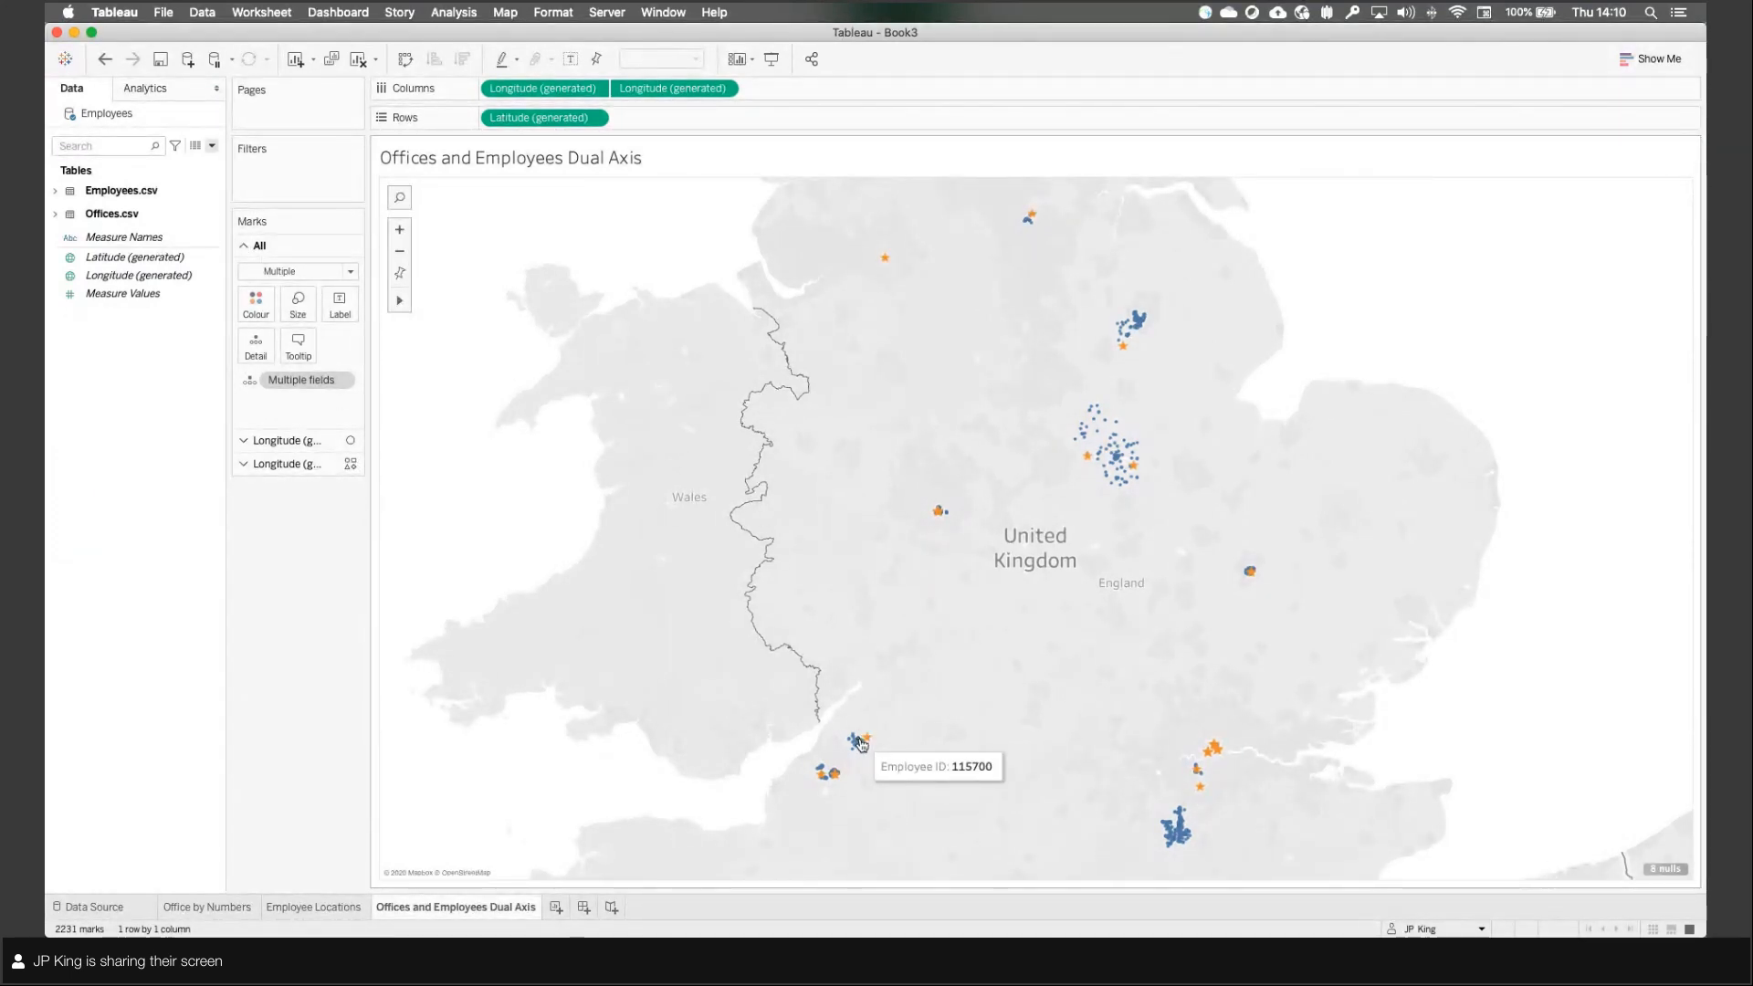
mouse_move(865, 750)
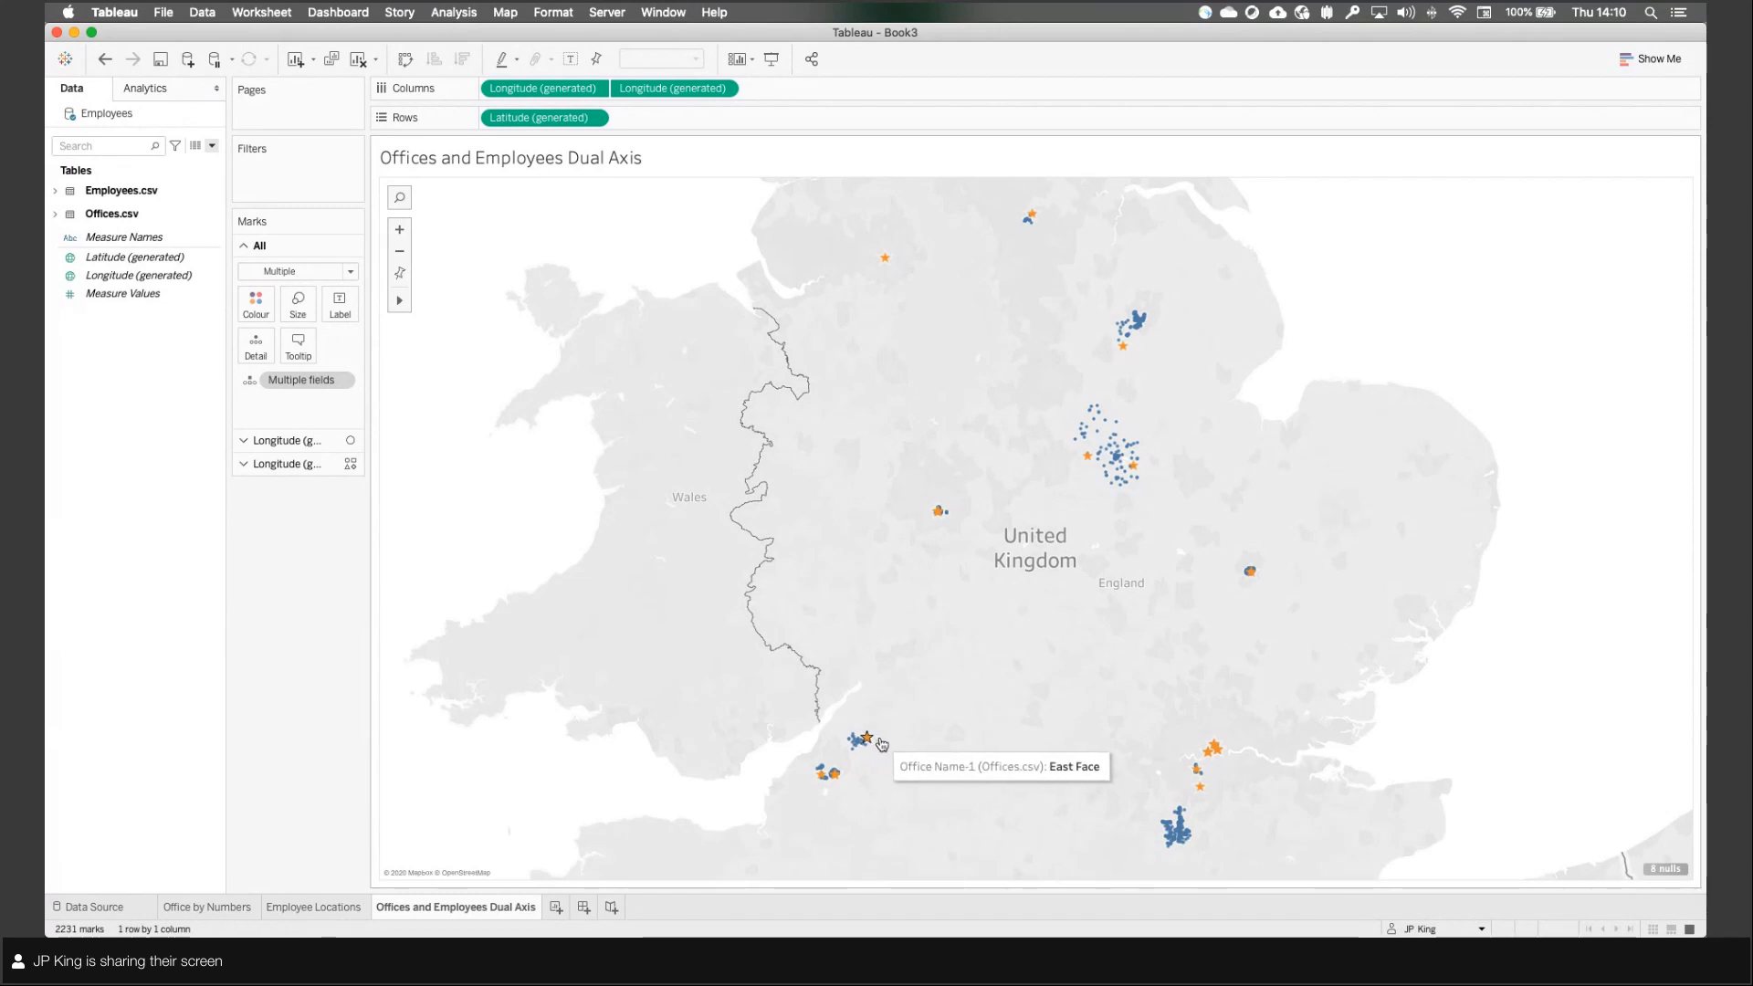
right_click(526, 906)
left_click(589, 750)
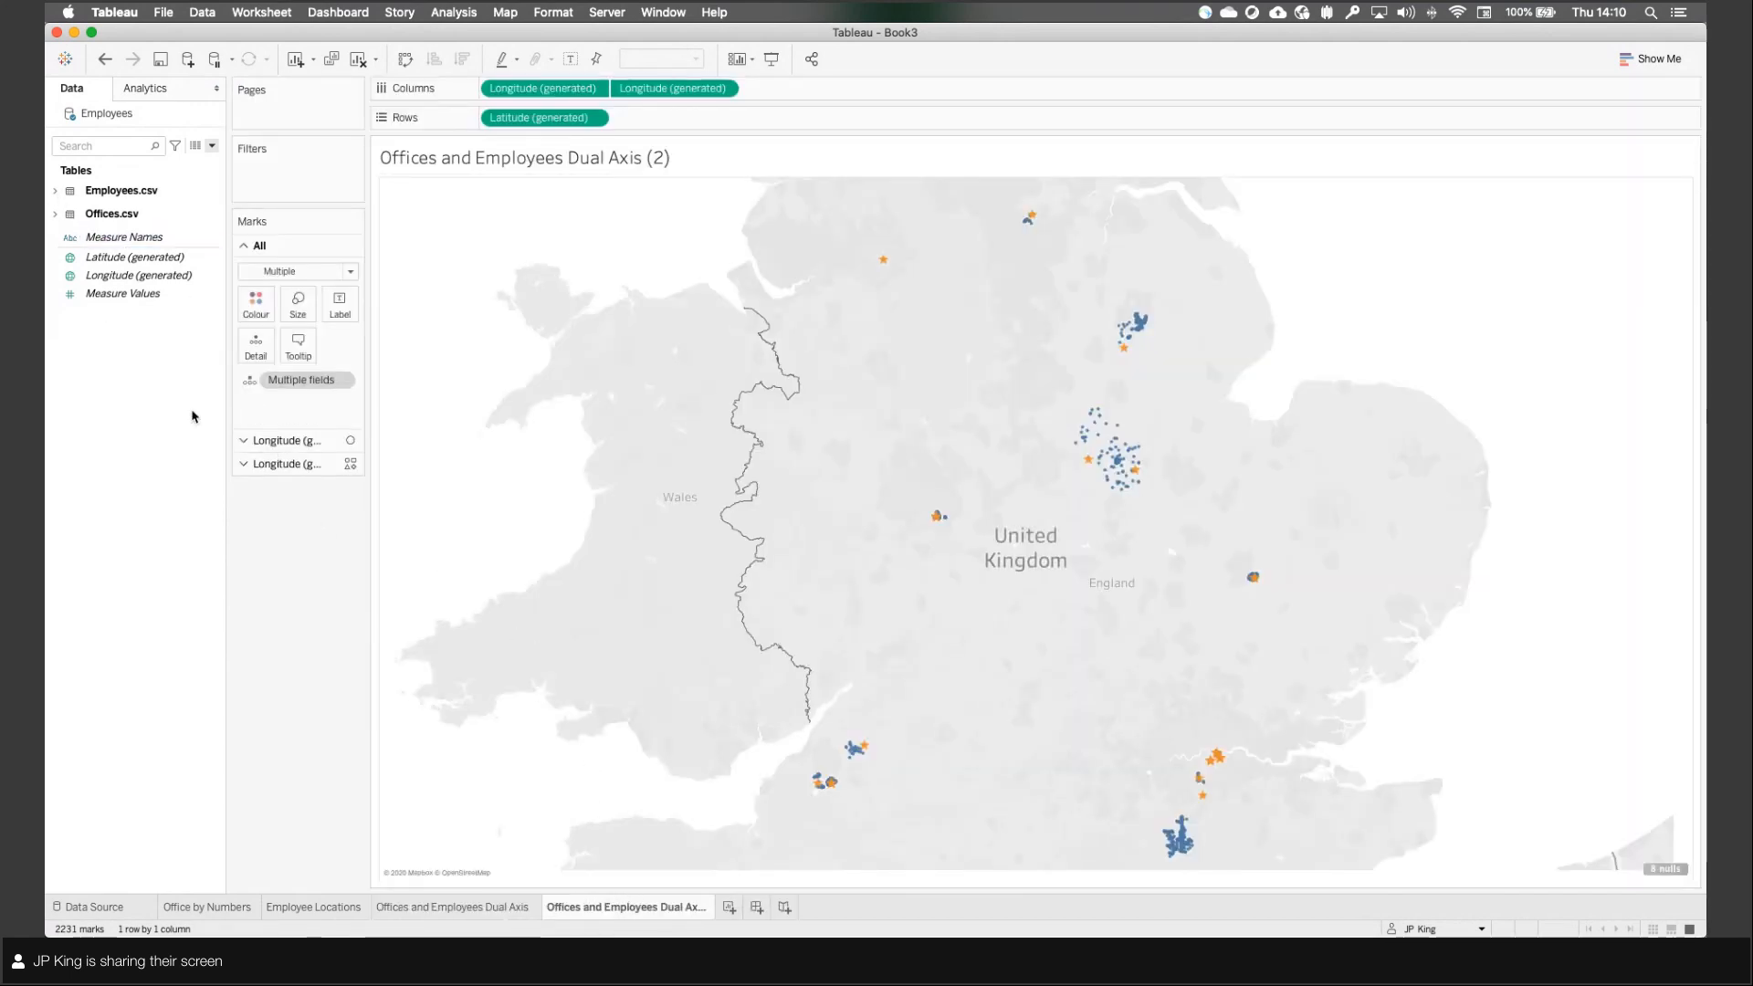
Step: Create a calculated field named Commute LINES
right_click(95, 400)
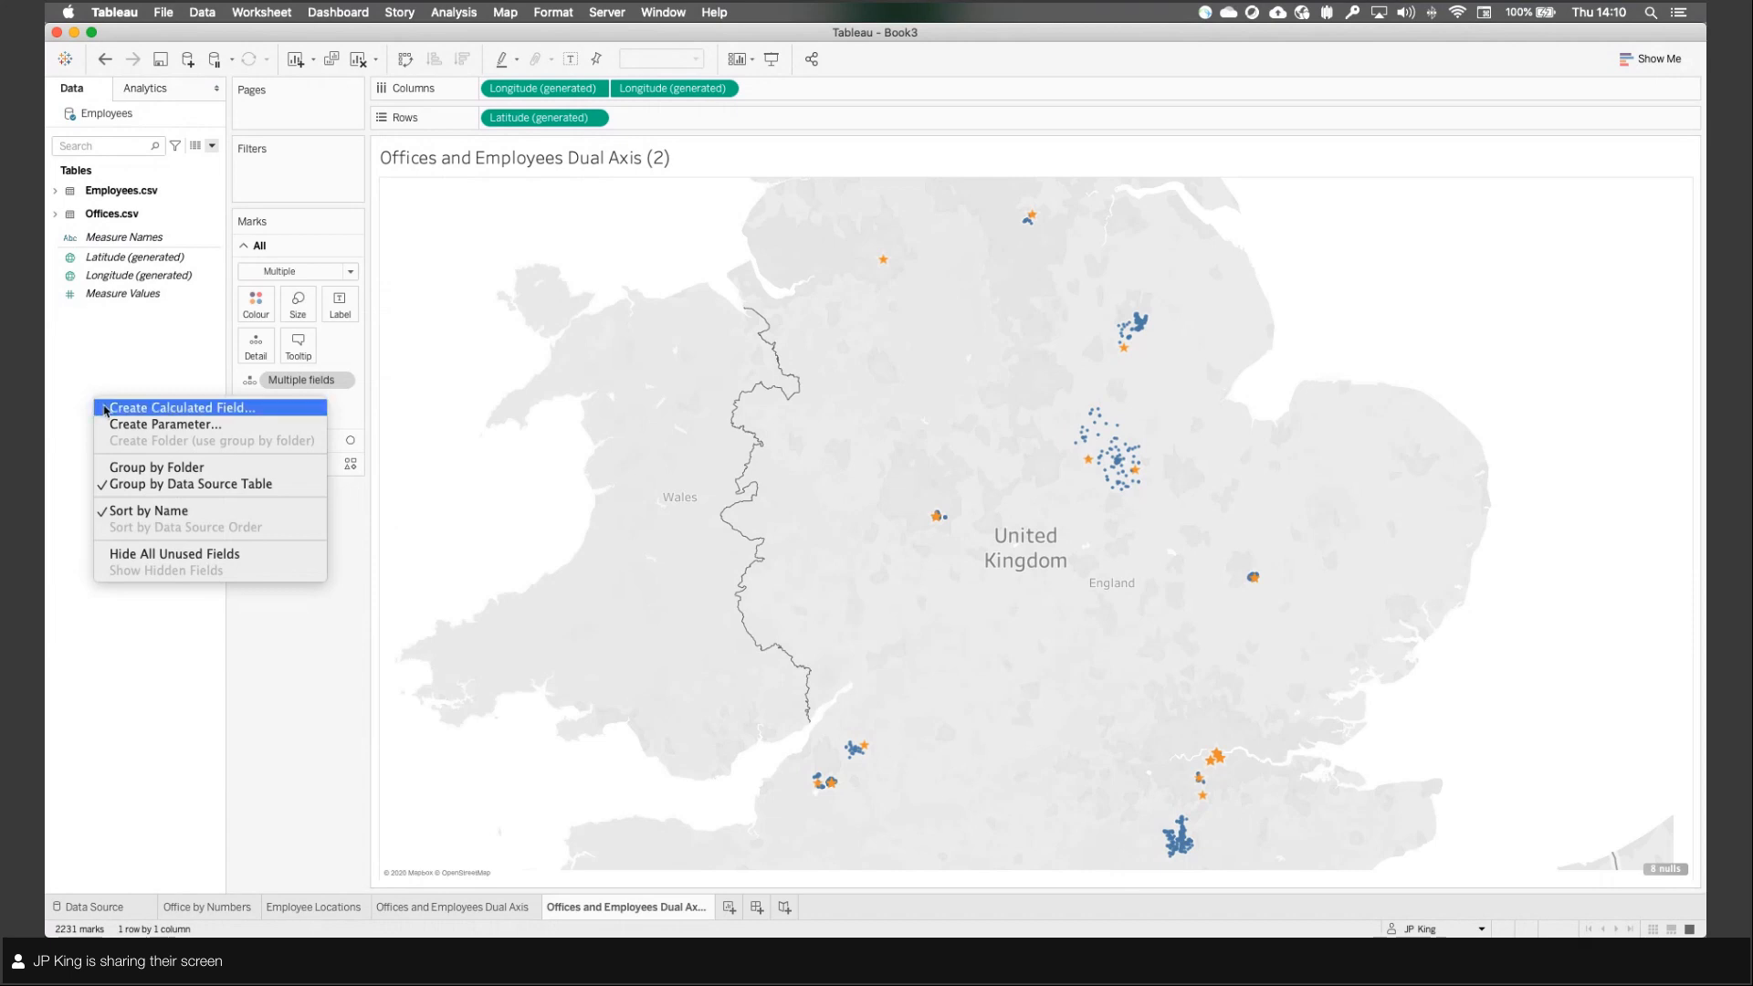
left_click(106, 410)
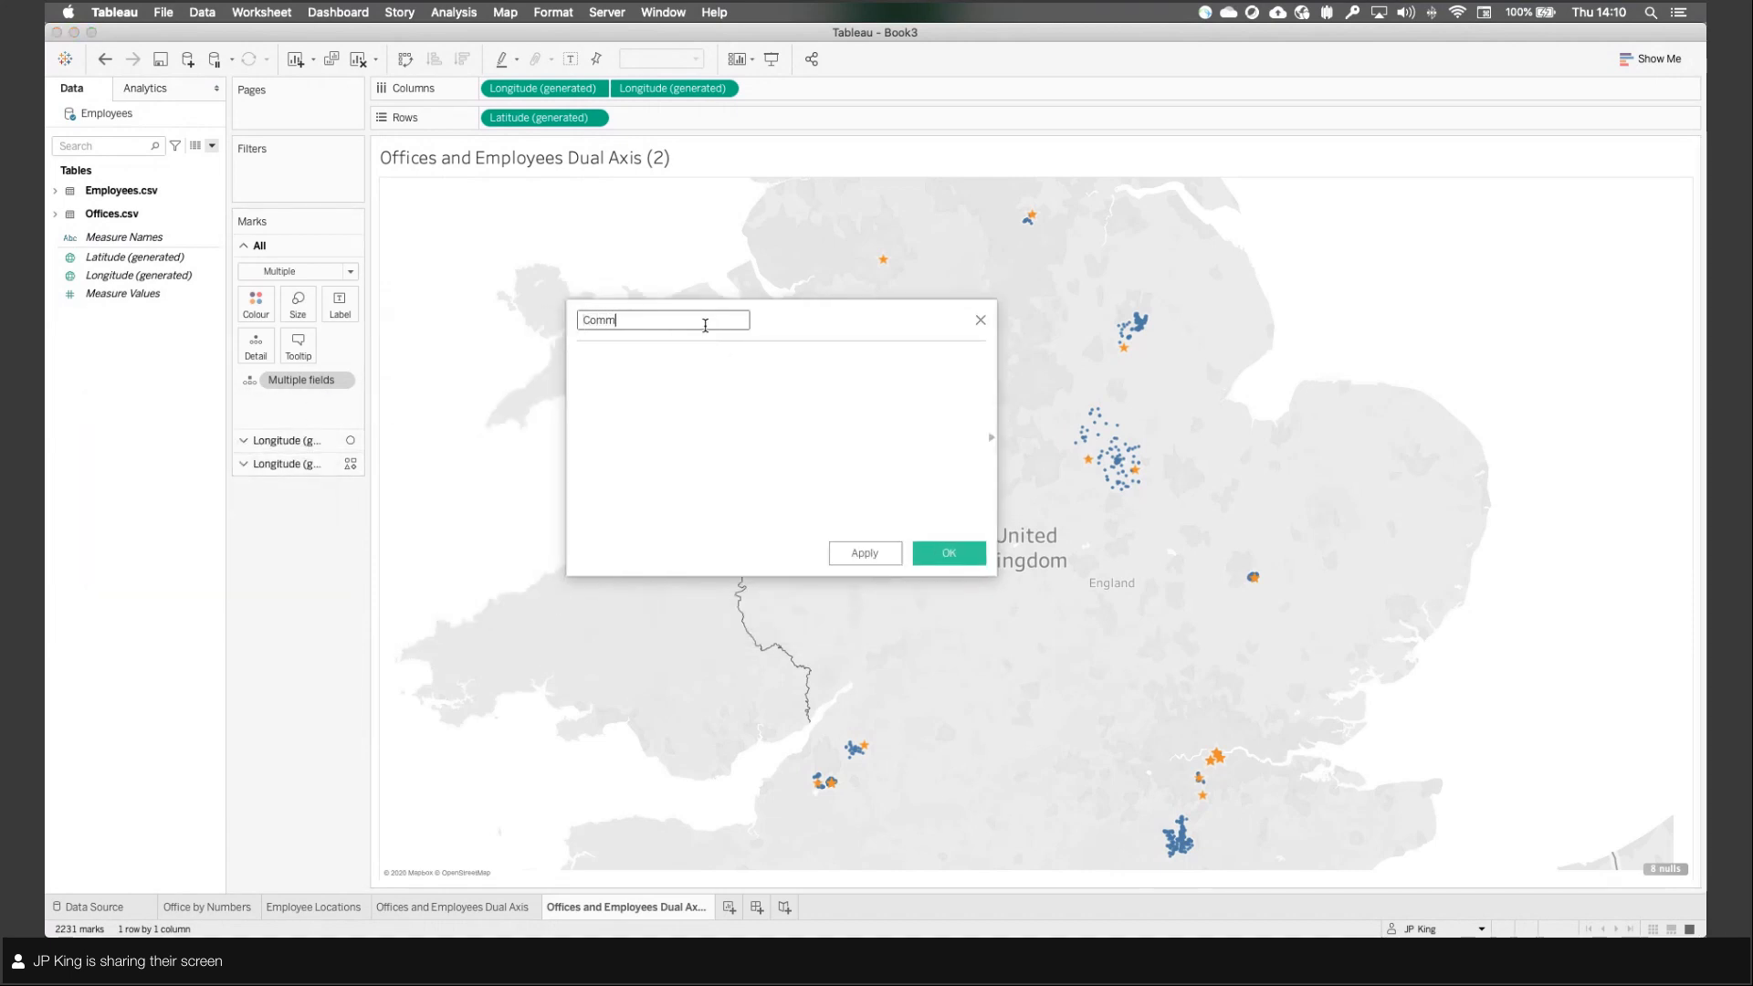
type("Commute LINES")
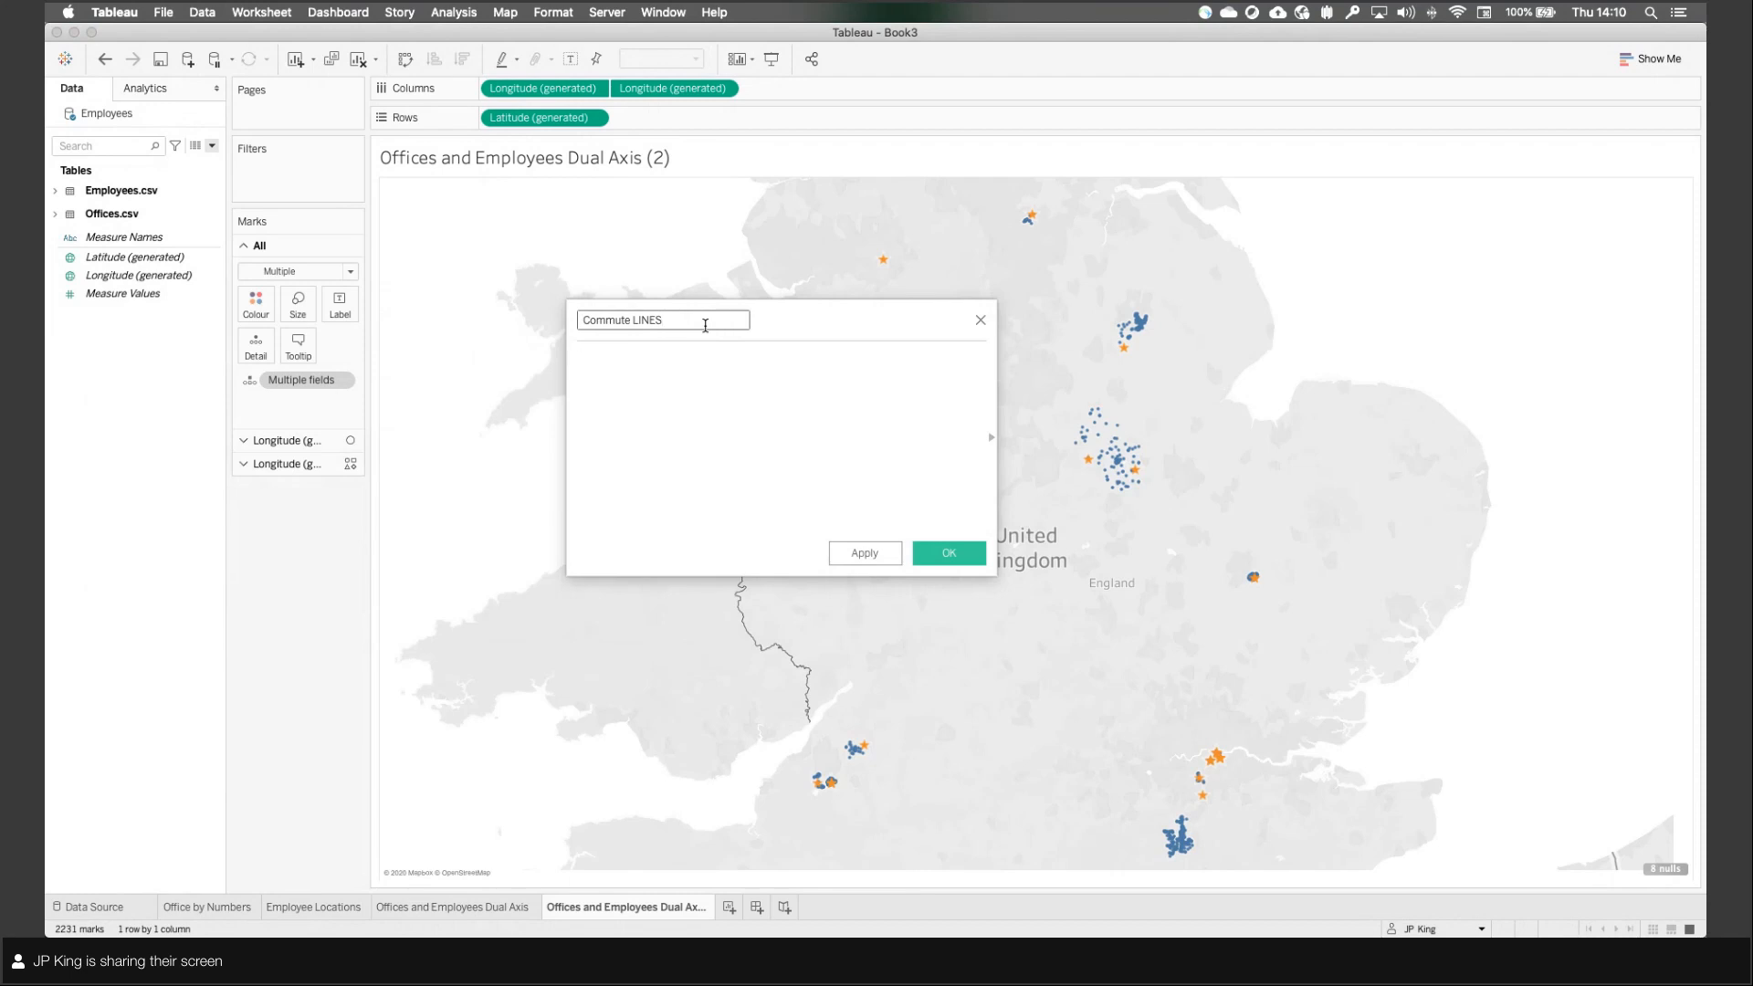
key("Tab")
type("MAKEP")
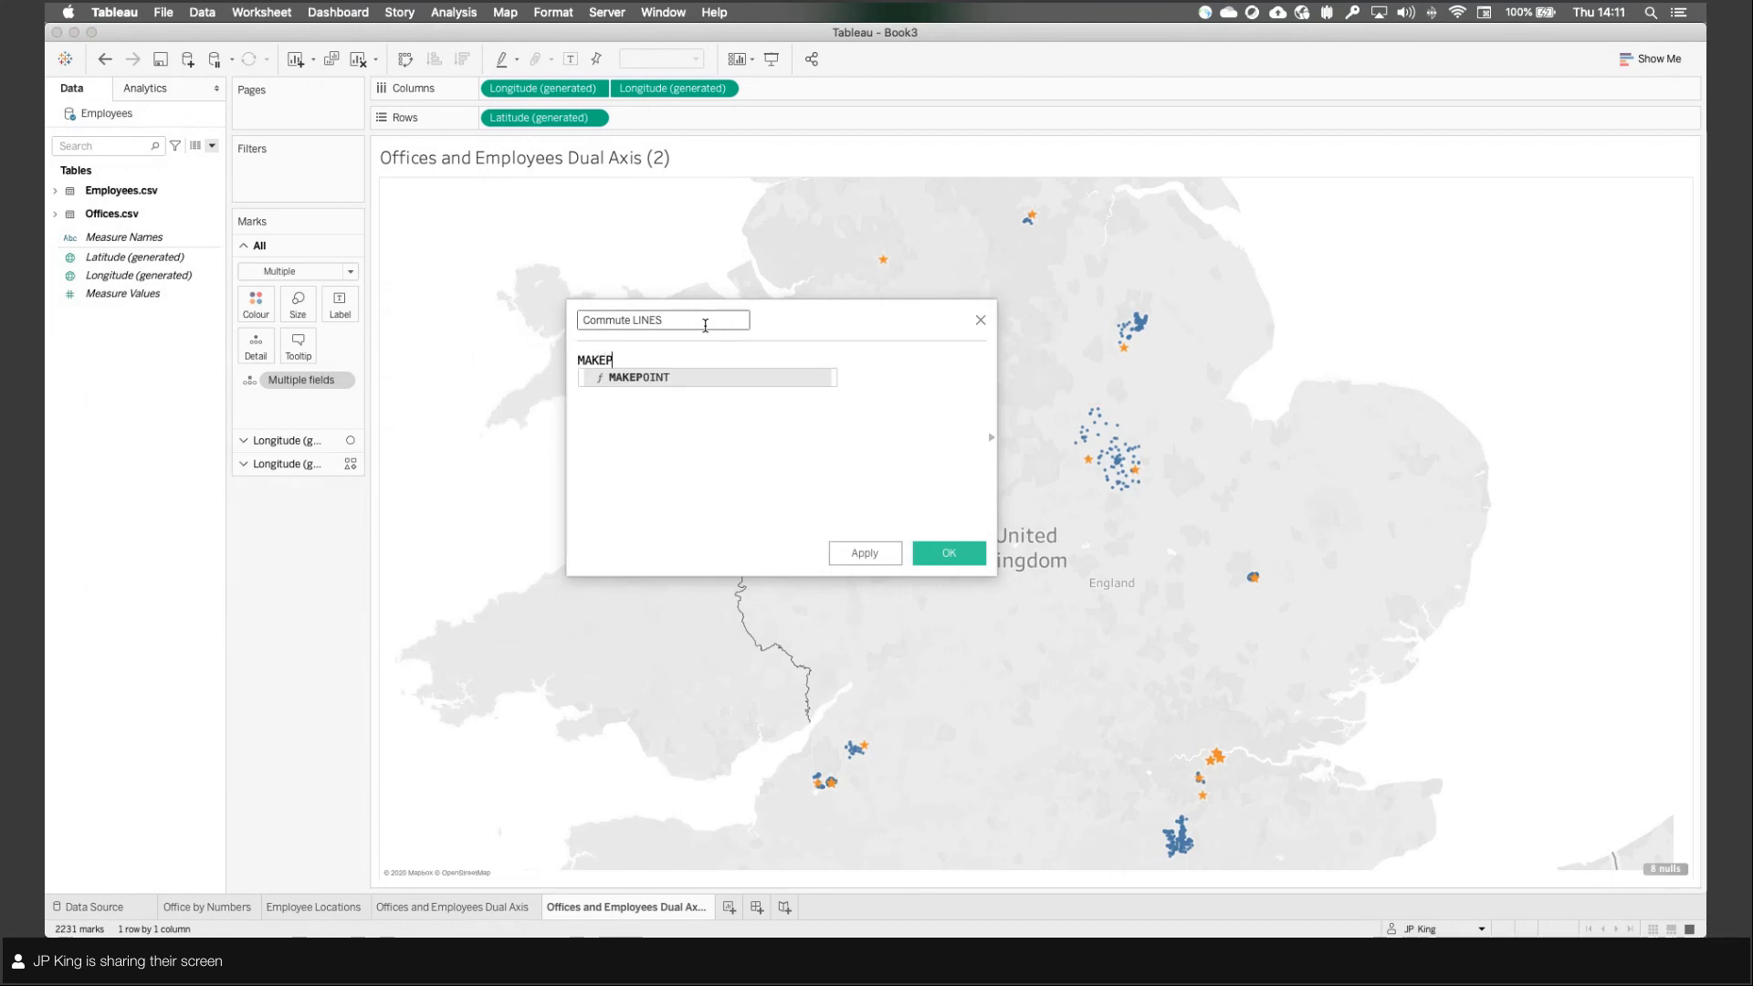
key("Return")
key("super+a")
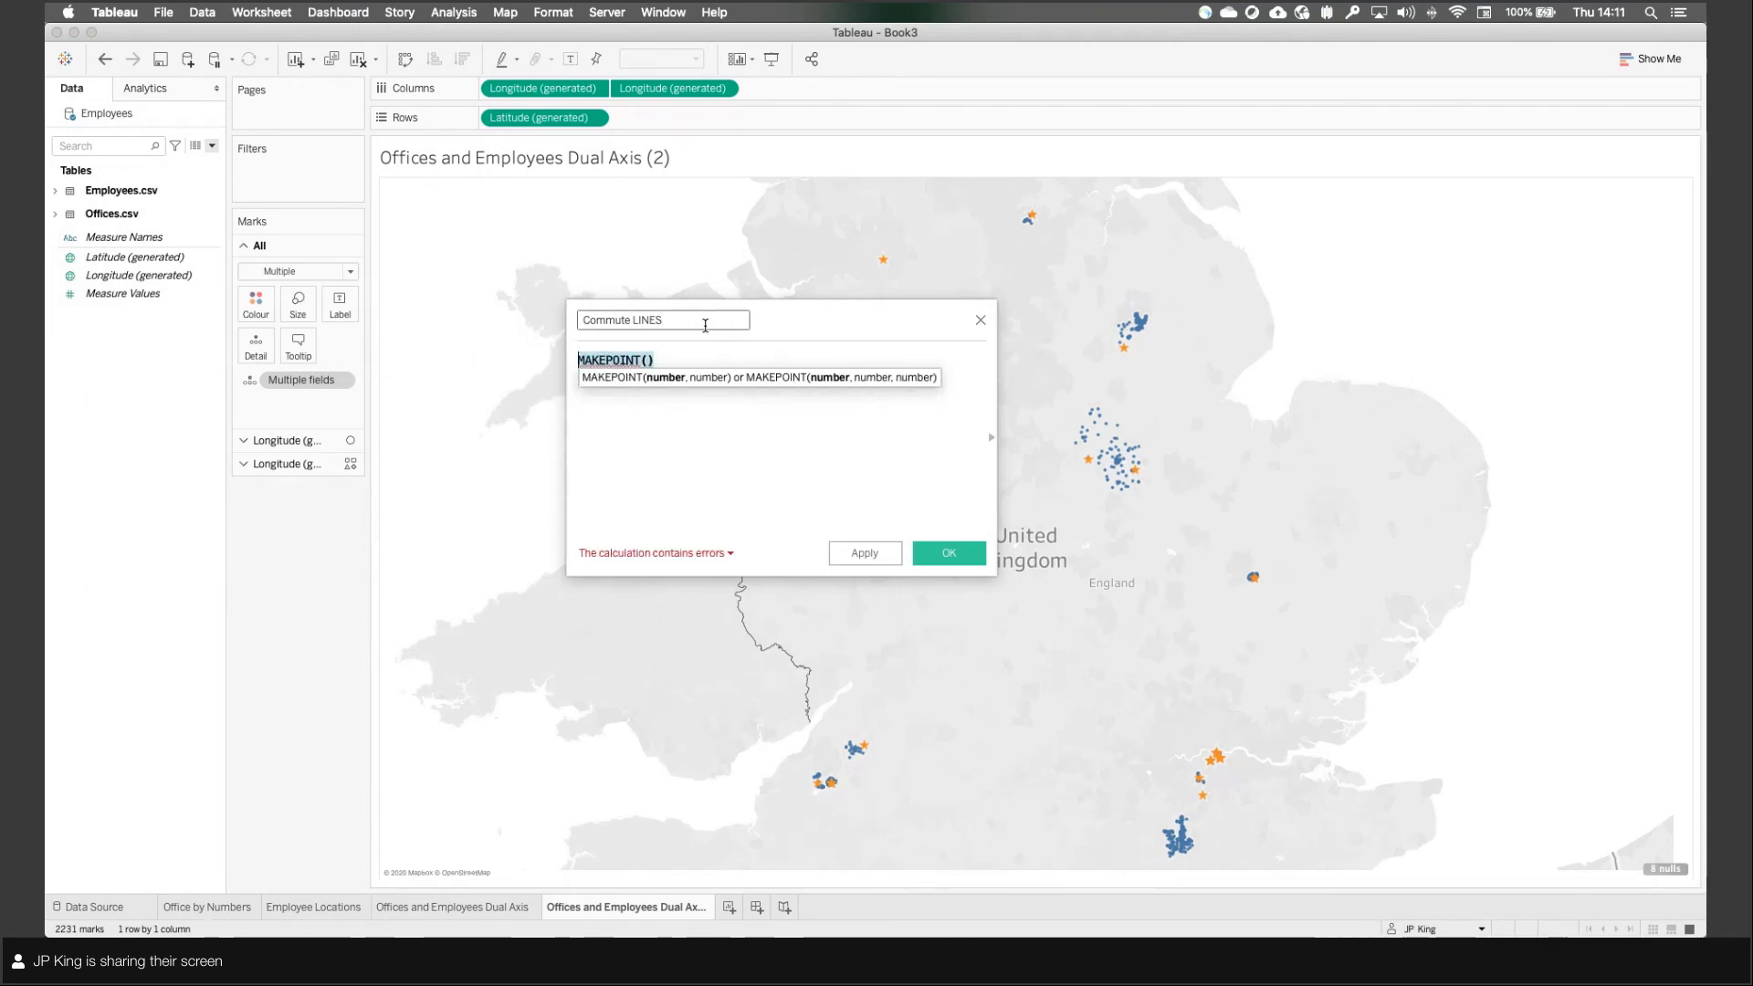
Step: Begin the Commute LINES formula with the MAKELINE function
type("MAEKEL")
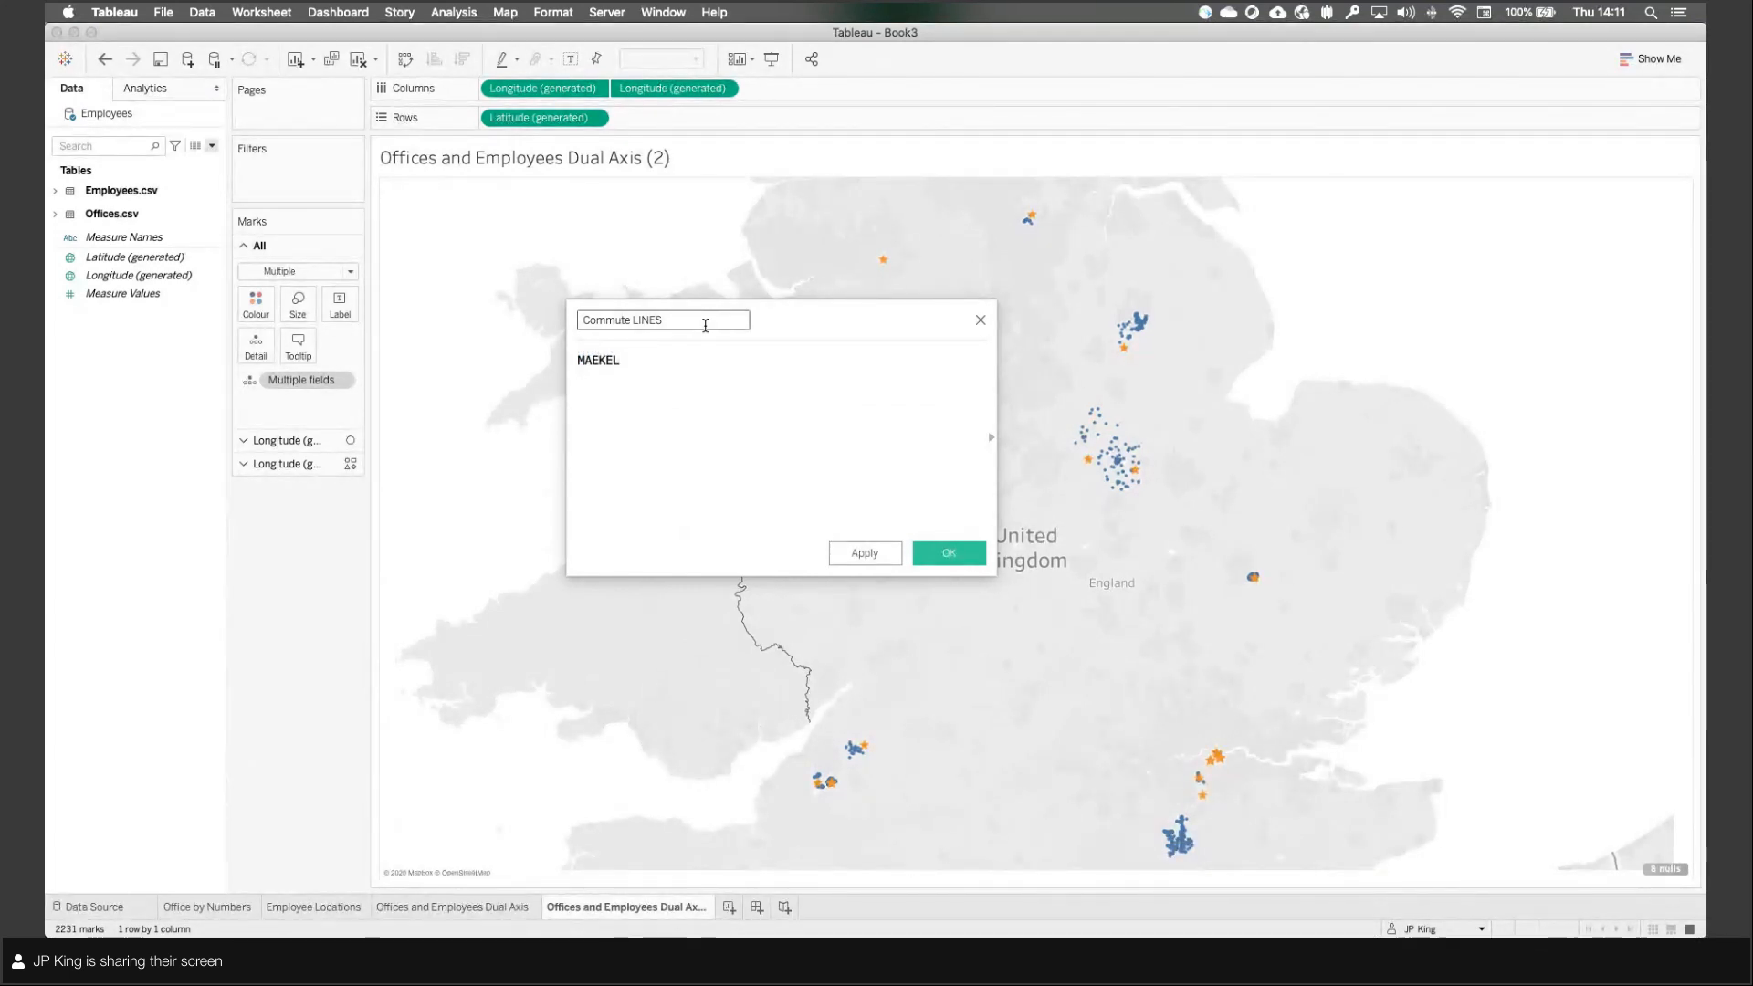
key("BackSpace")
key("BackSpace")
key("BackSpace")
key("BackSpace")
type("KEL")
key("Return")
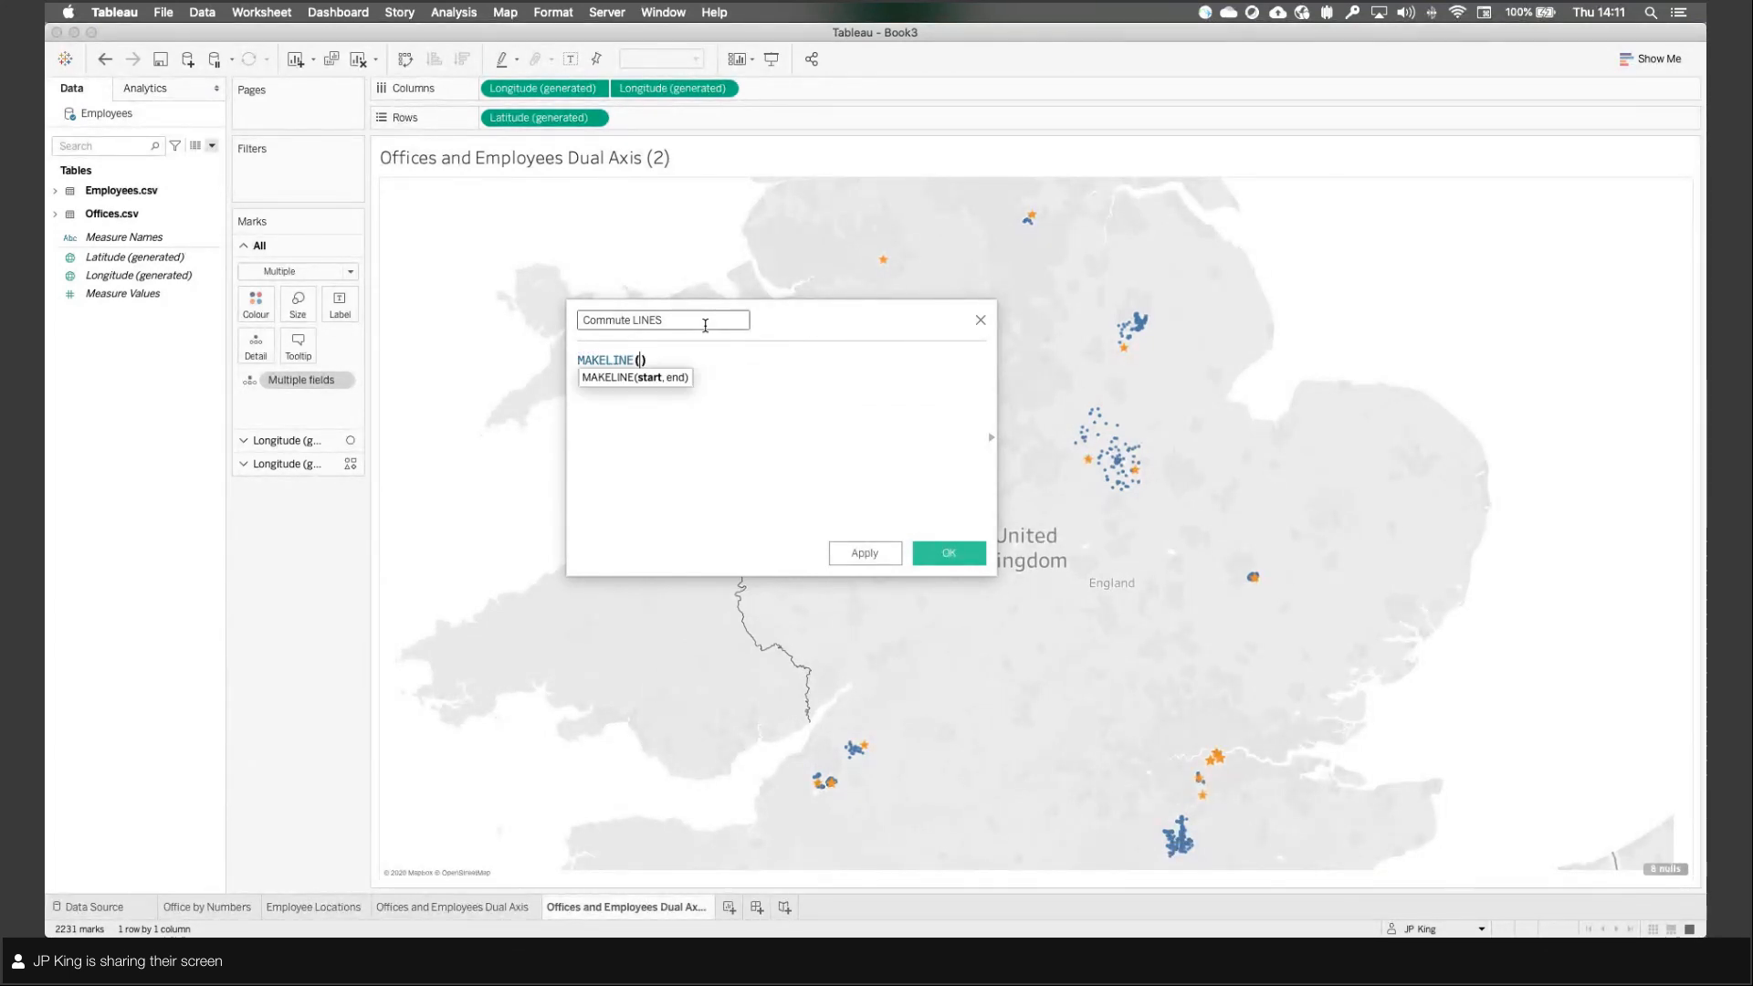
Step: Complete the formula as MAKELINE([Employees POINTS], [Office POINTS]) and save the calculated field
type("poin")
key("Return")
type(",")
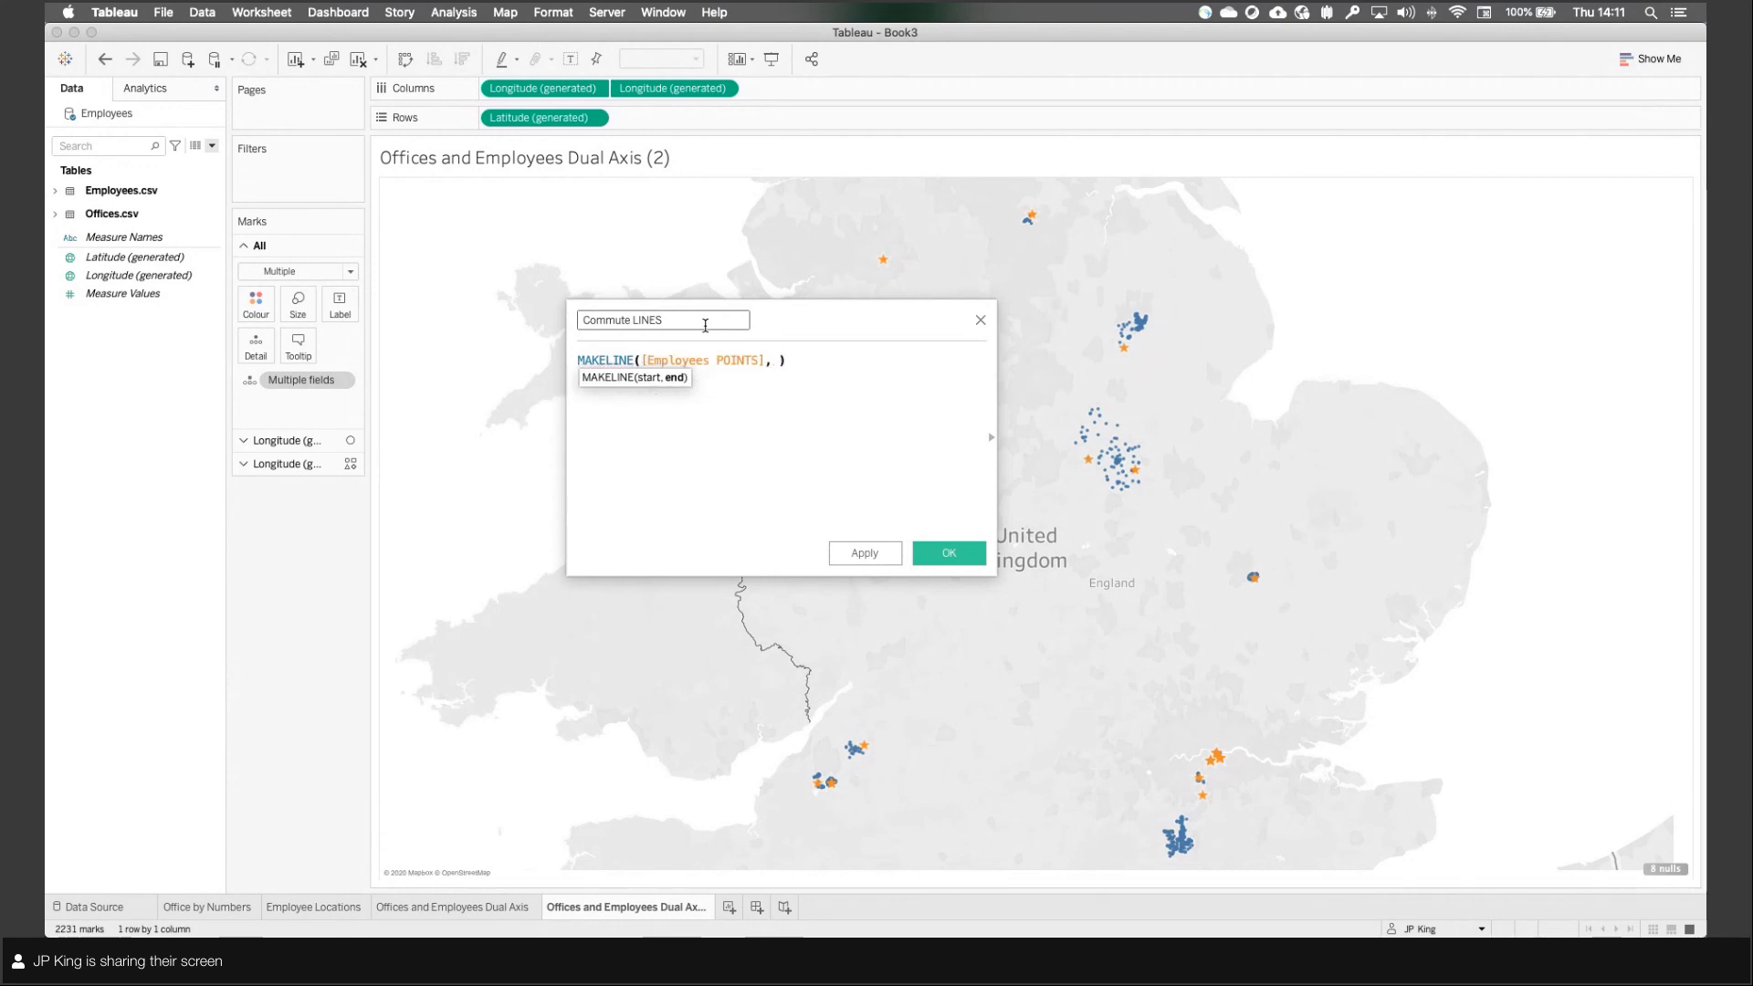
type(" office")
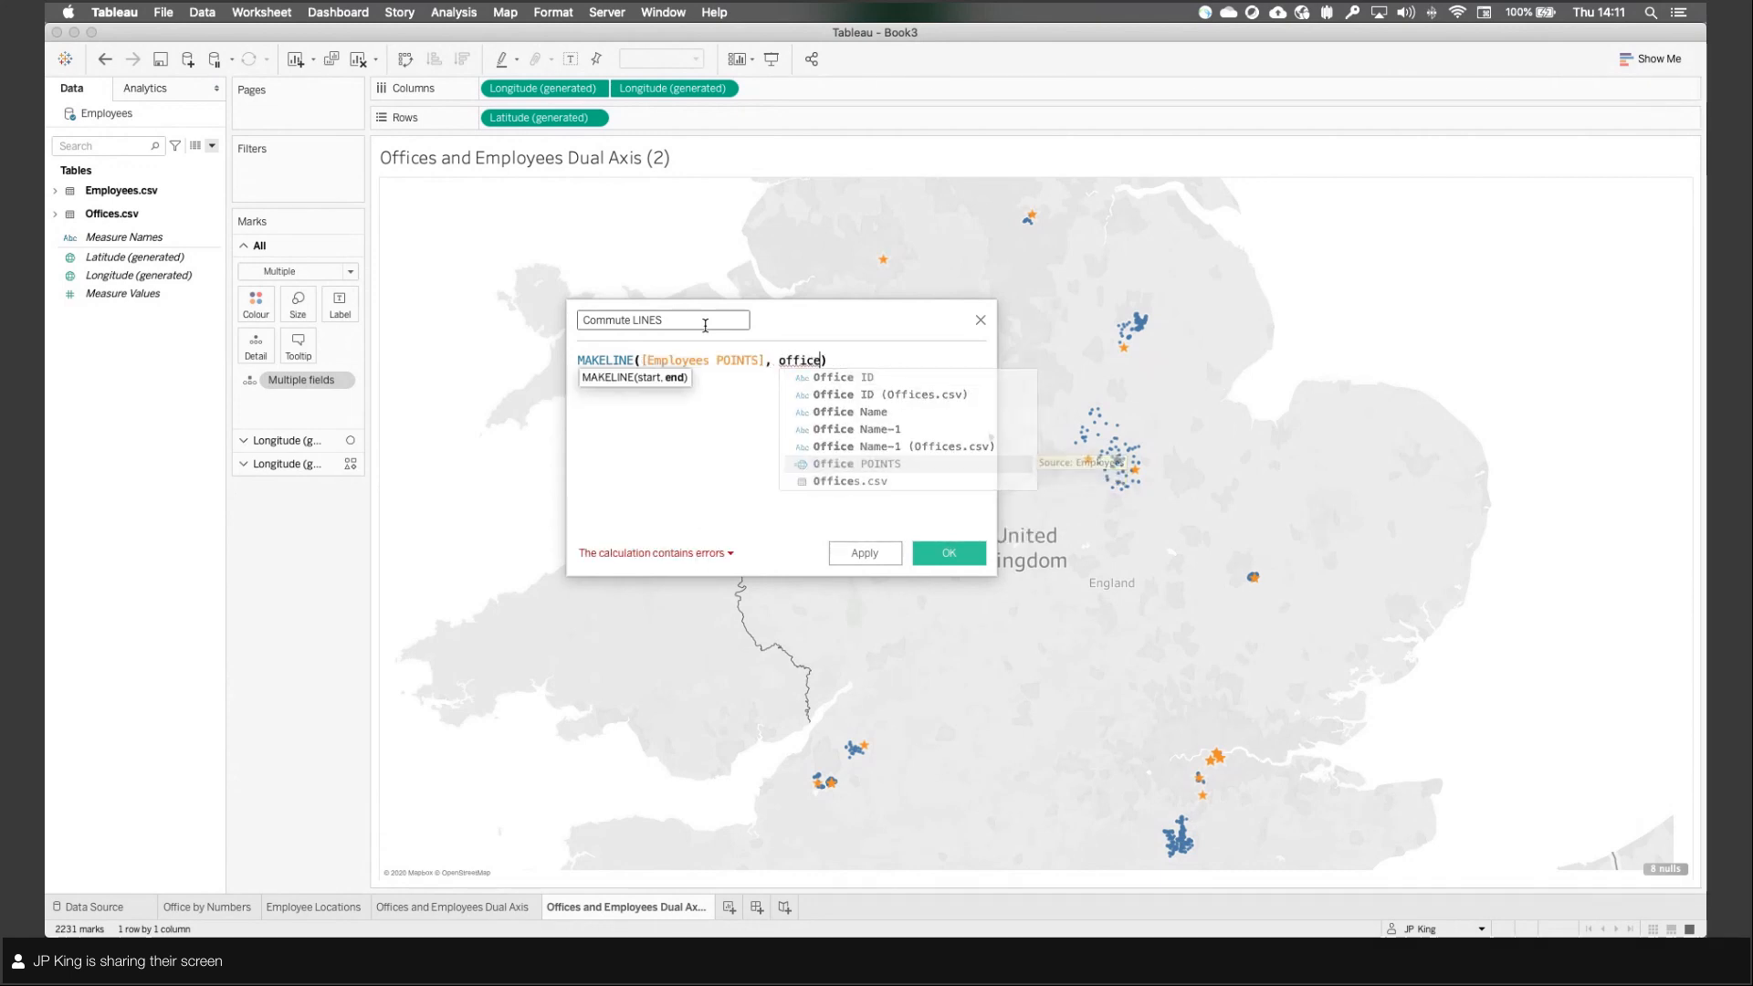
key("Return")
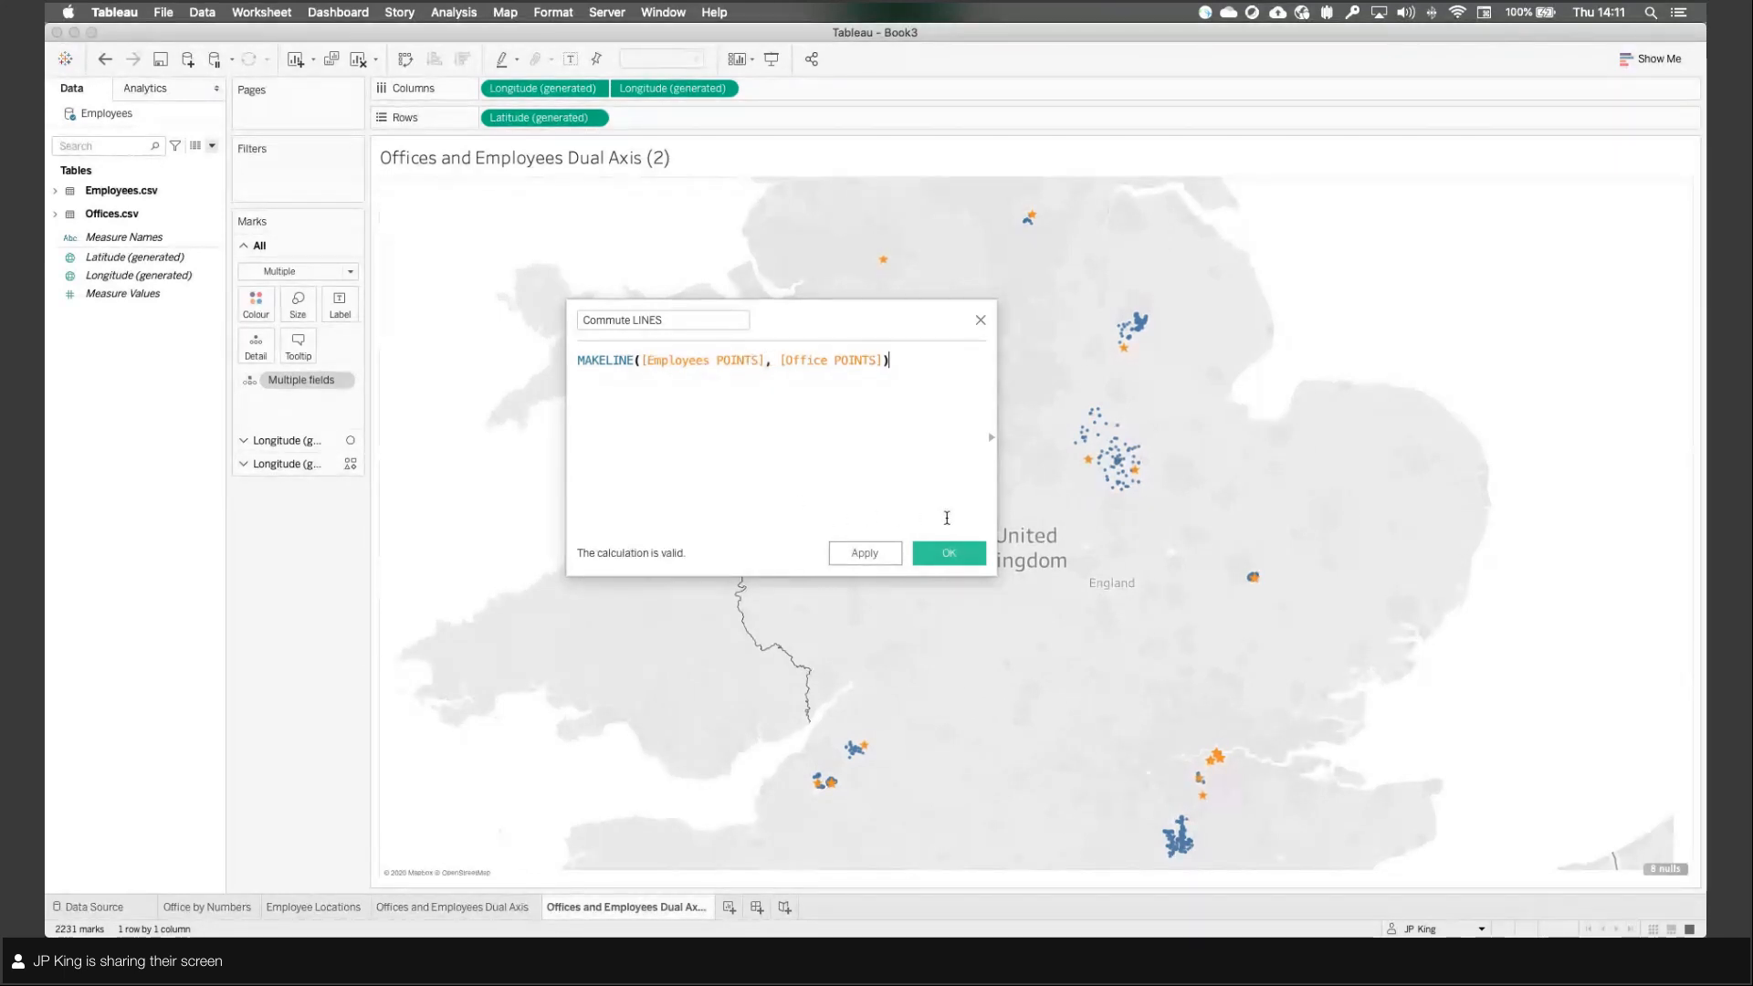
left_click(949, 553)
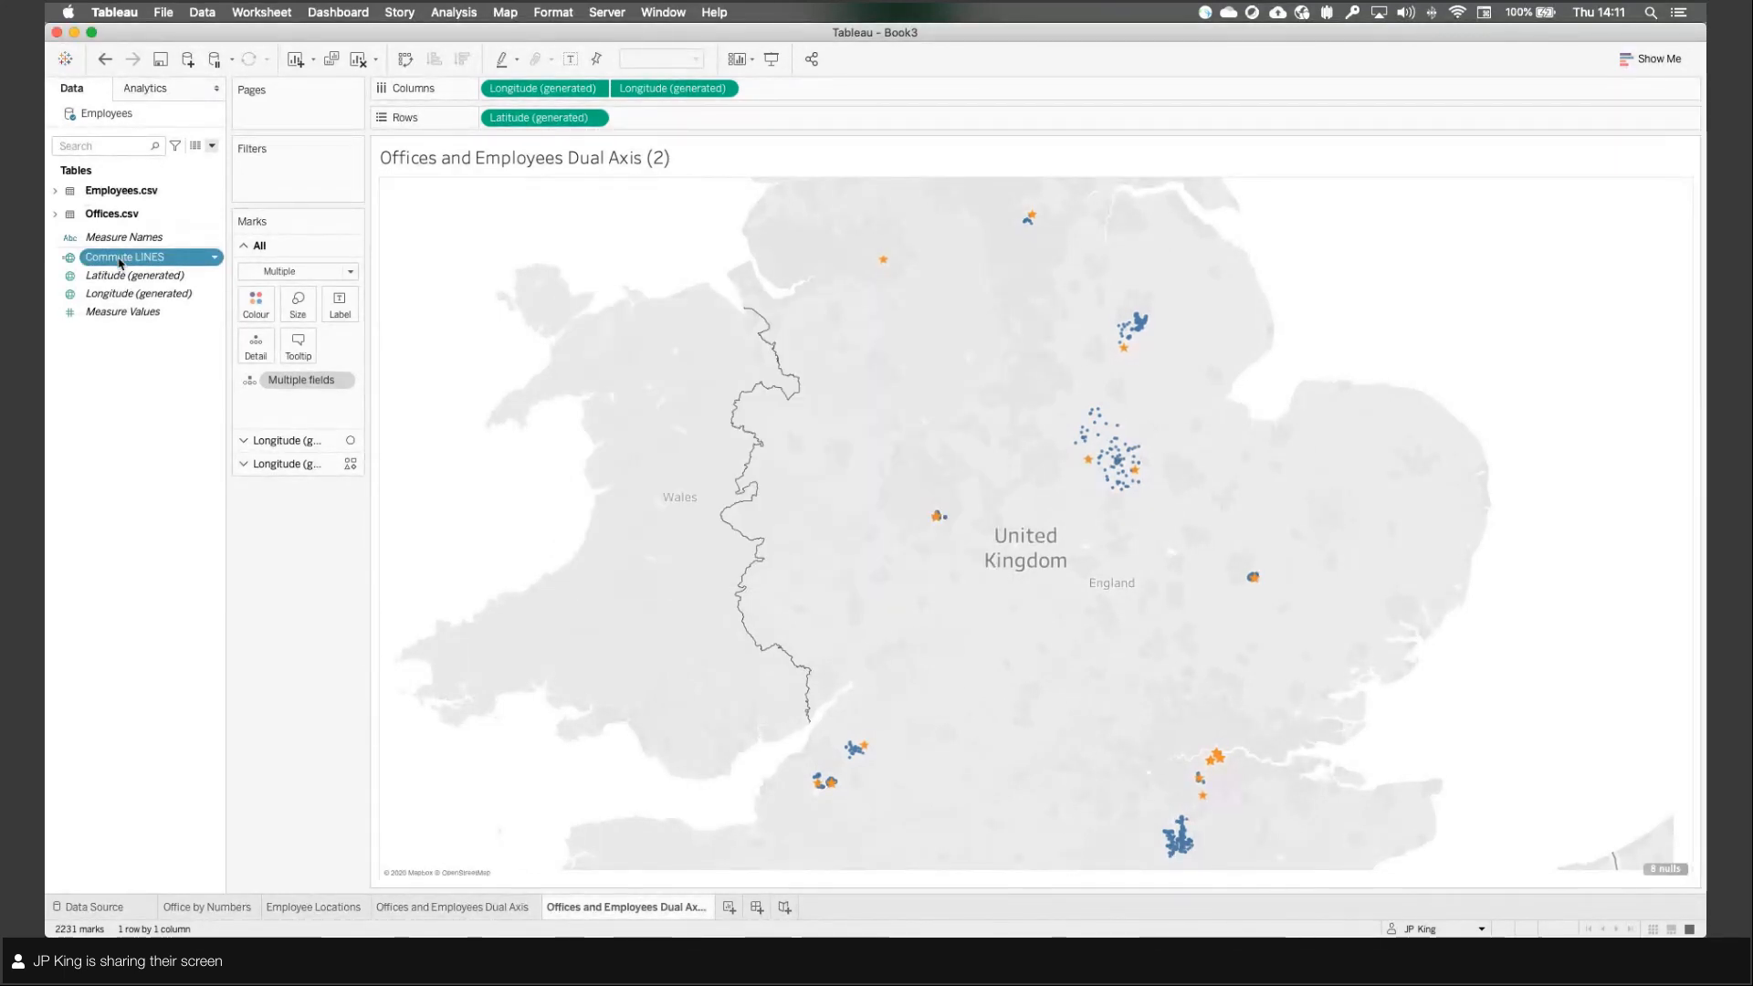
Step: Clear the duplicated sheet and map Commute LINES on it with Employee ID as detail
left_click(358, 58)
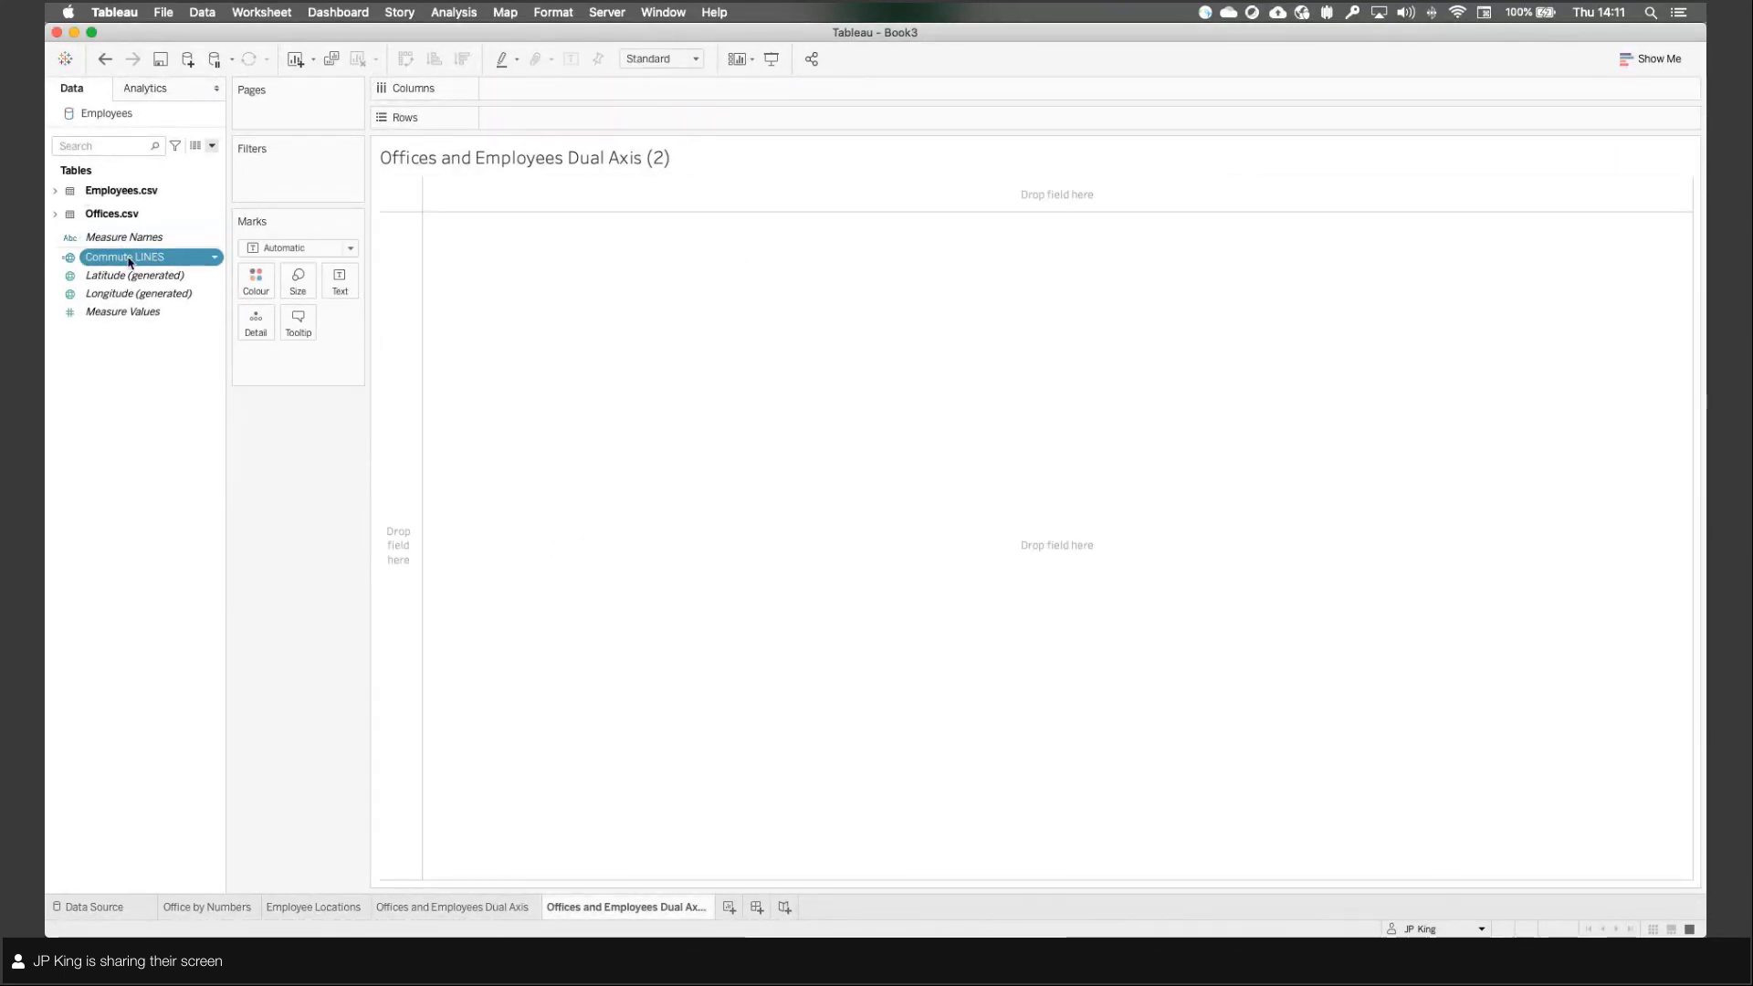
double_click(129, 261)
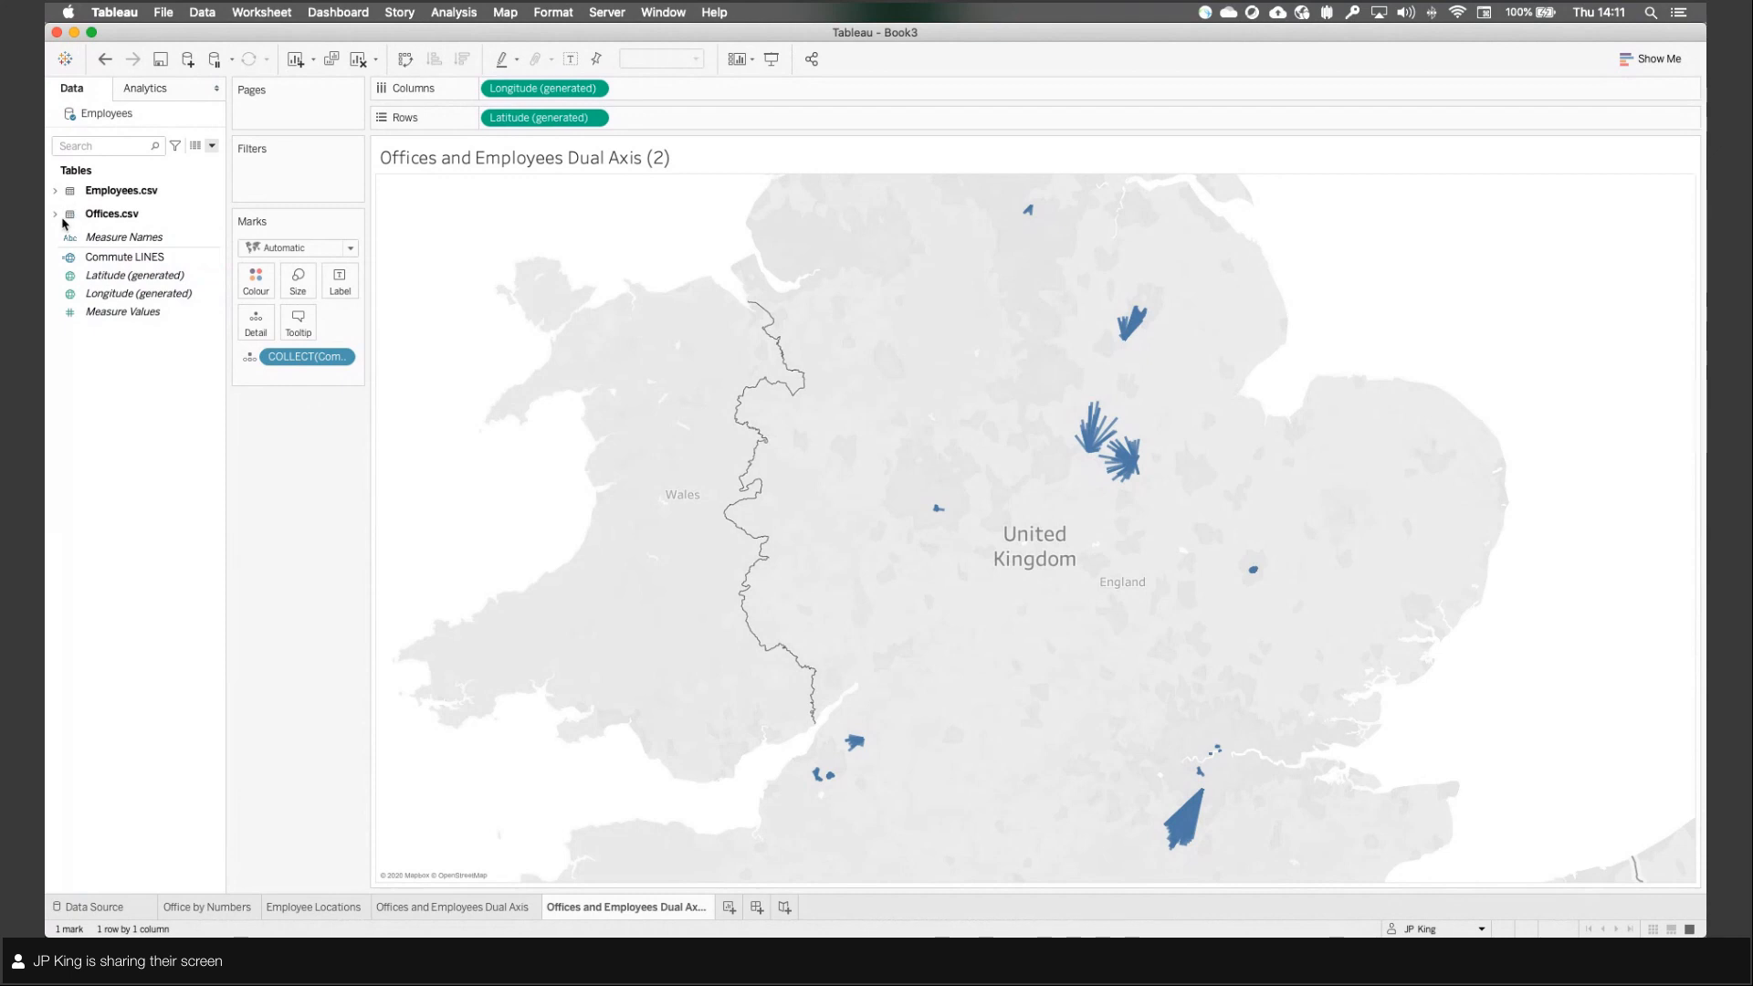
left_click(55, 191)
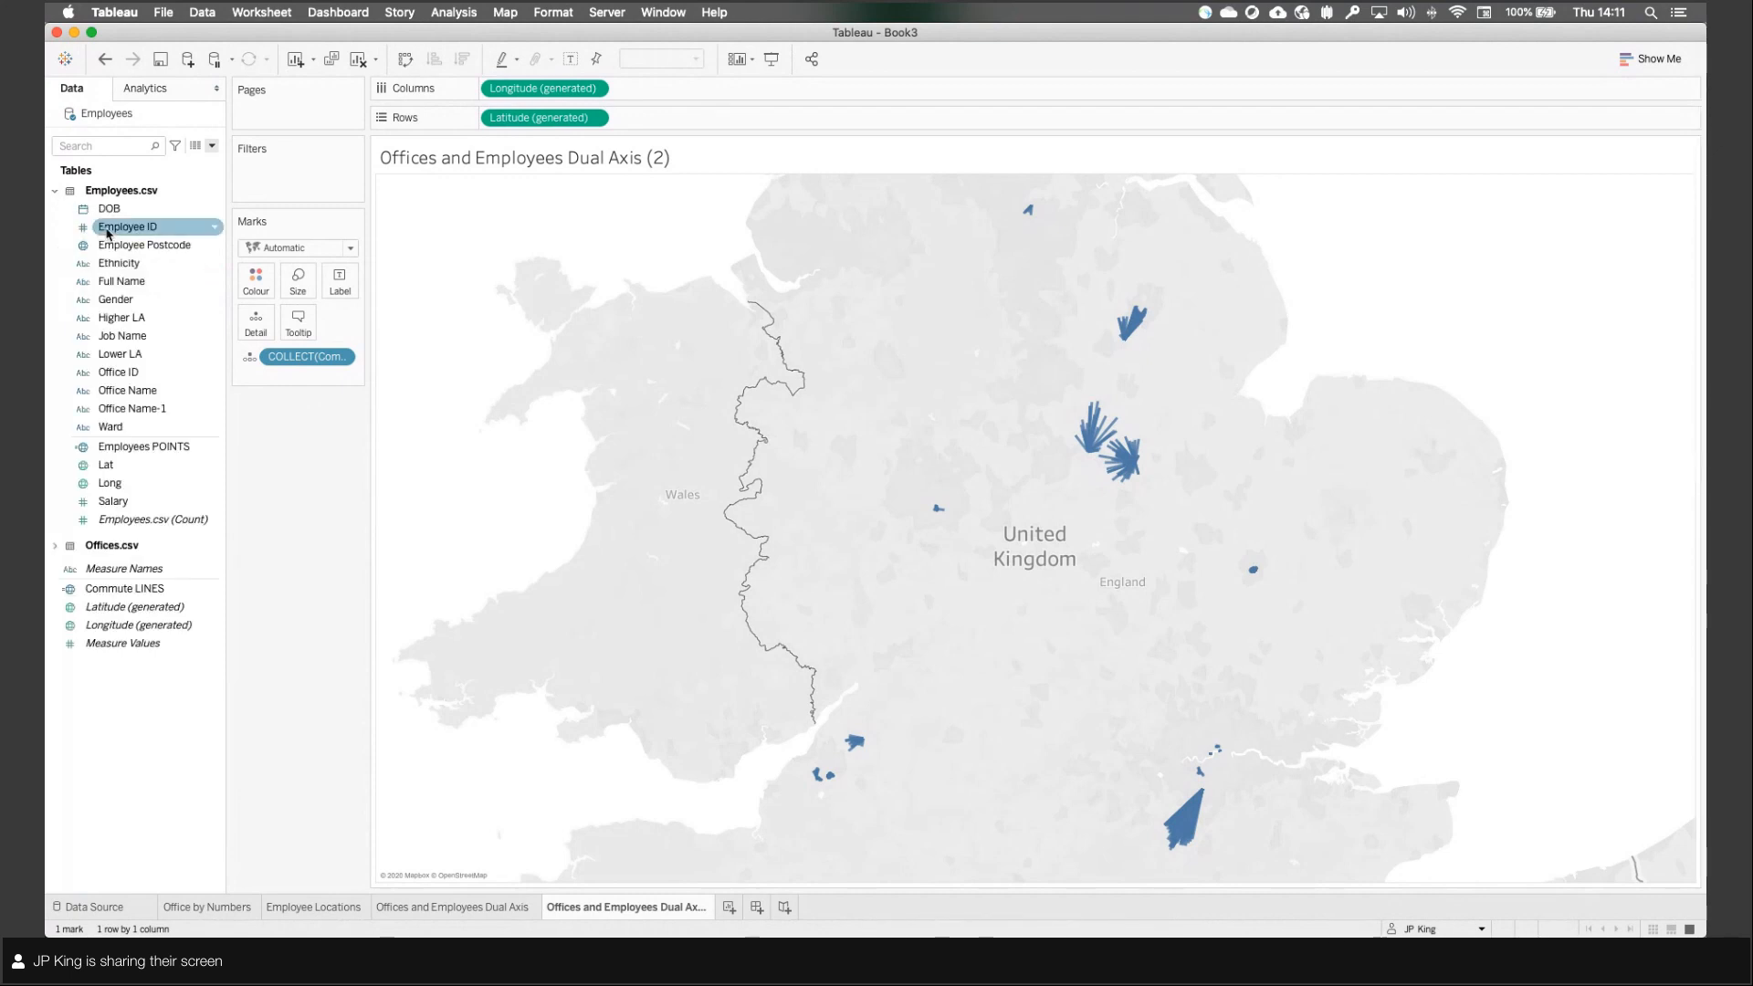
left_click_drag(113, 229, 256, 322)
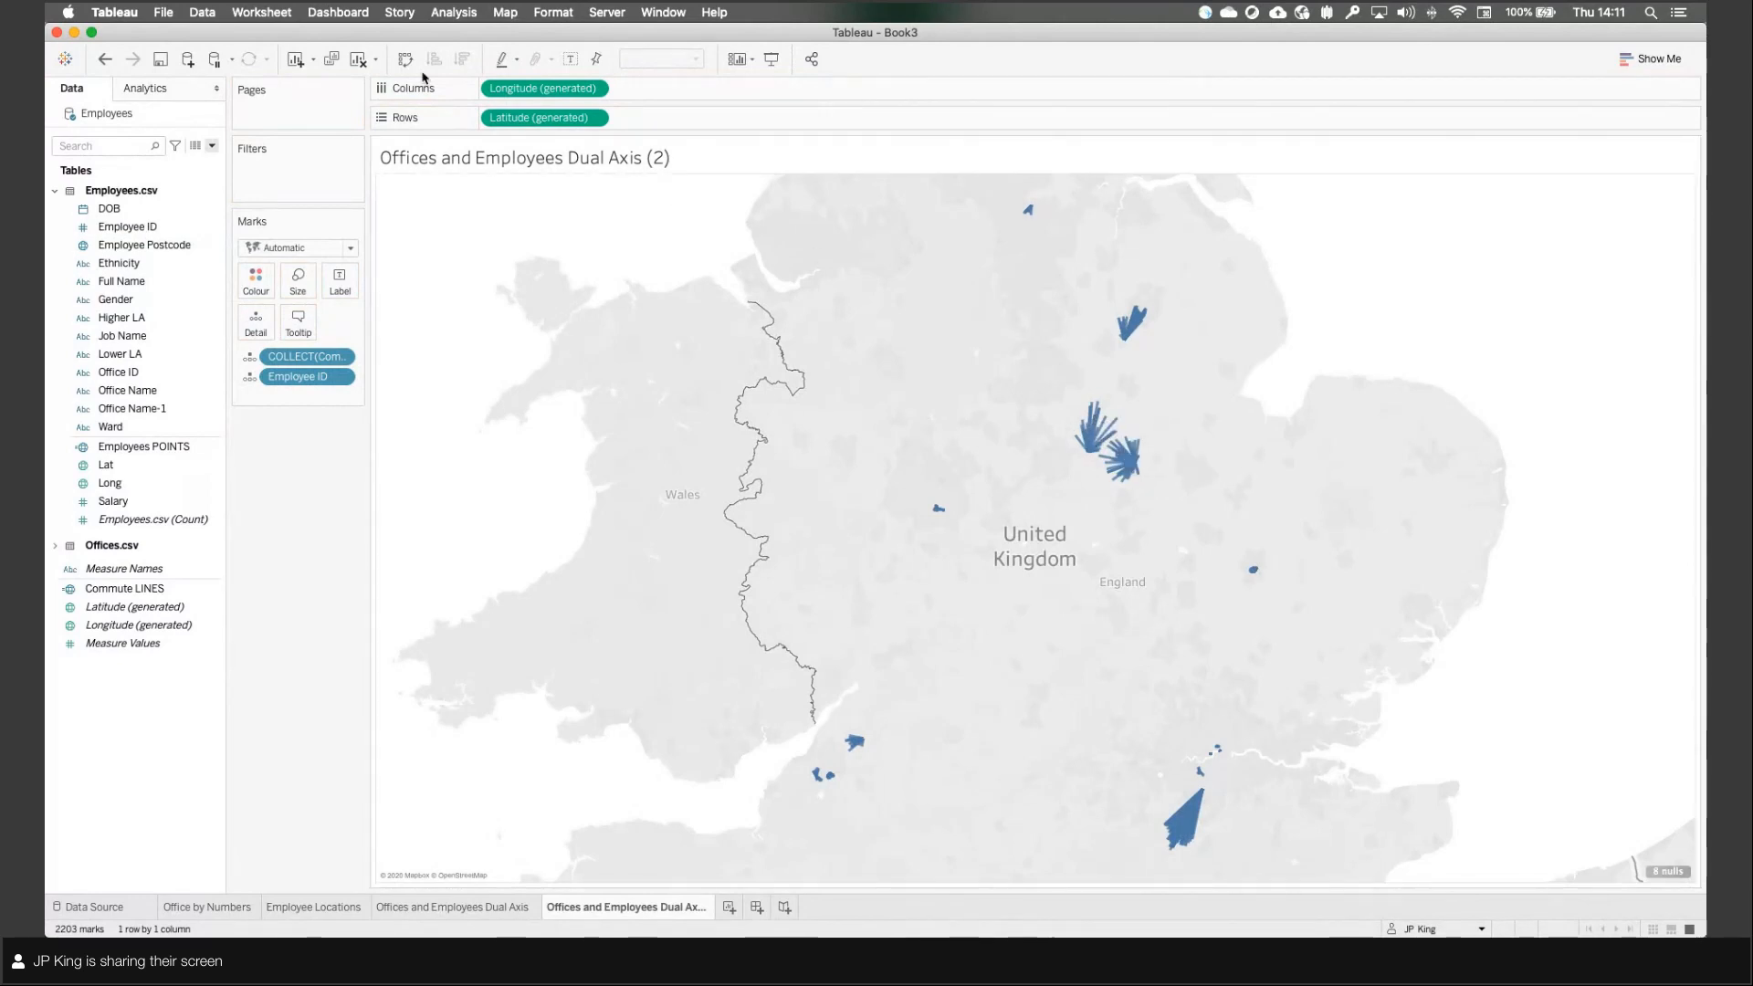
Step: Show the Streets, Highways, Routes and Cities layers on the commute map's background
left_click(506, 13)
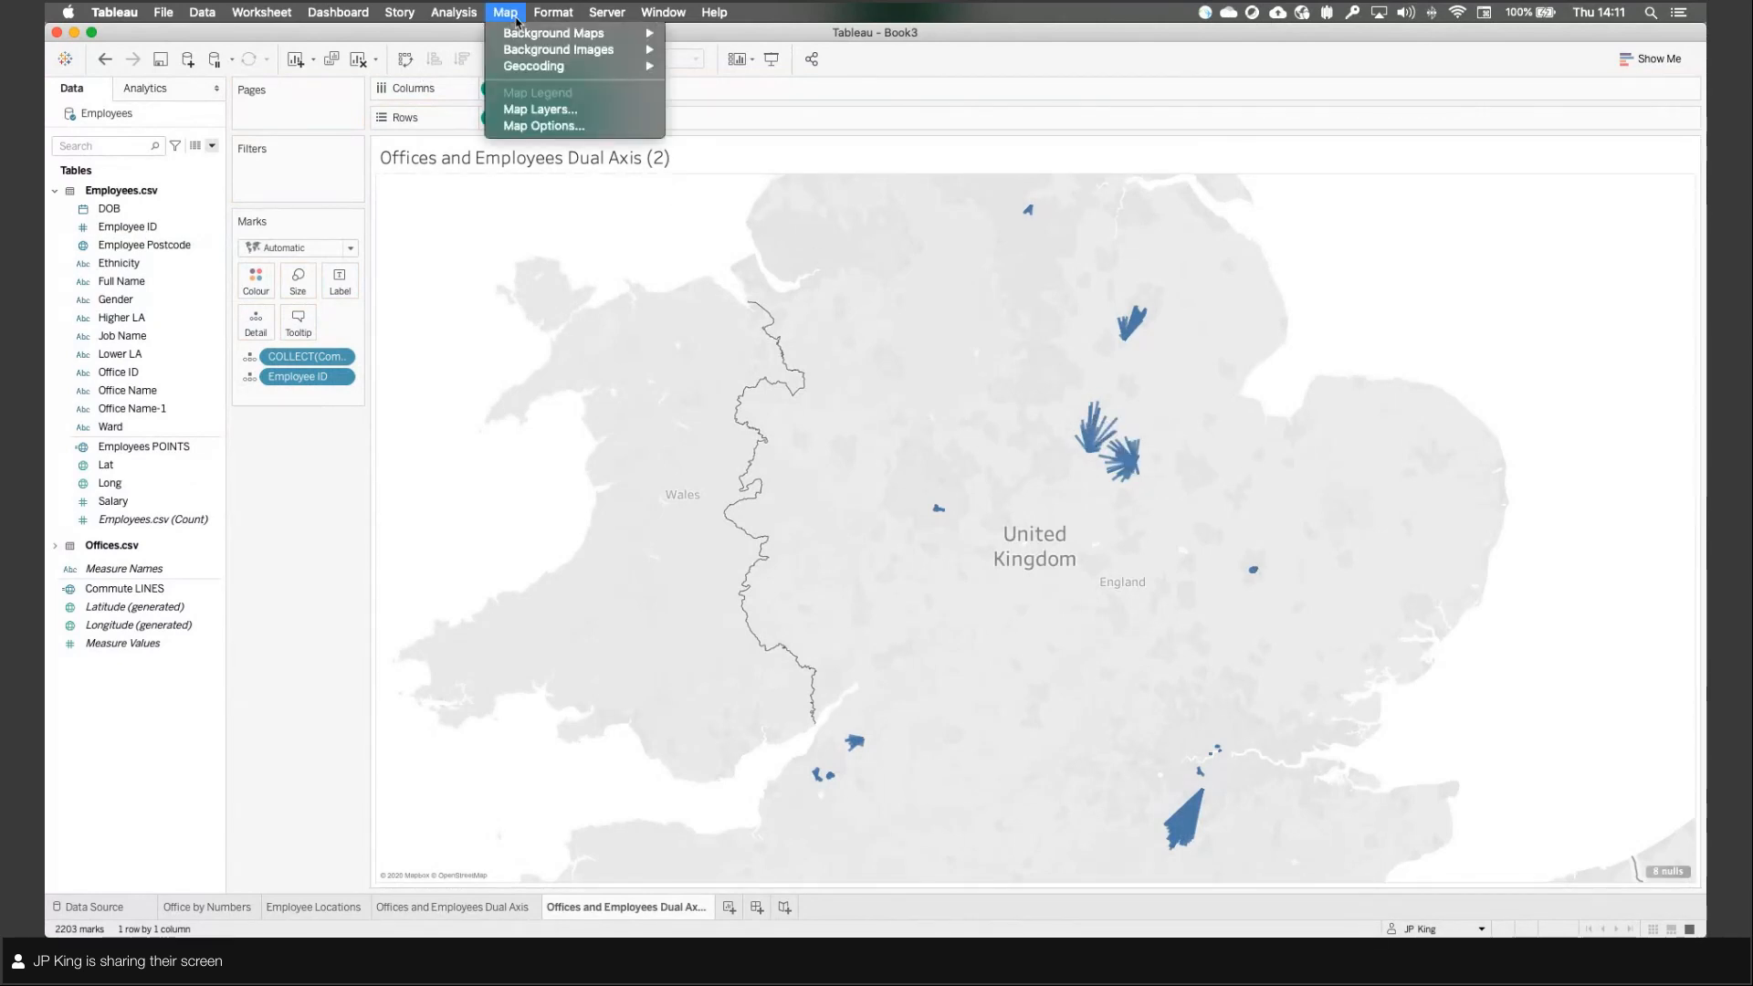
left_click(539, 109)
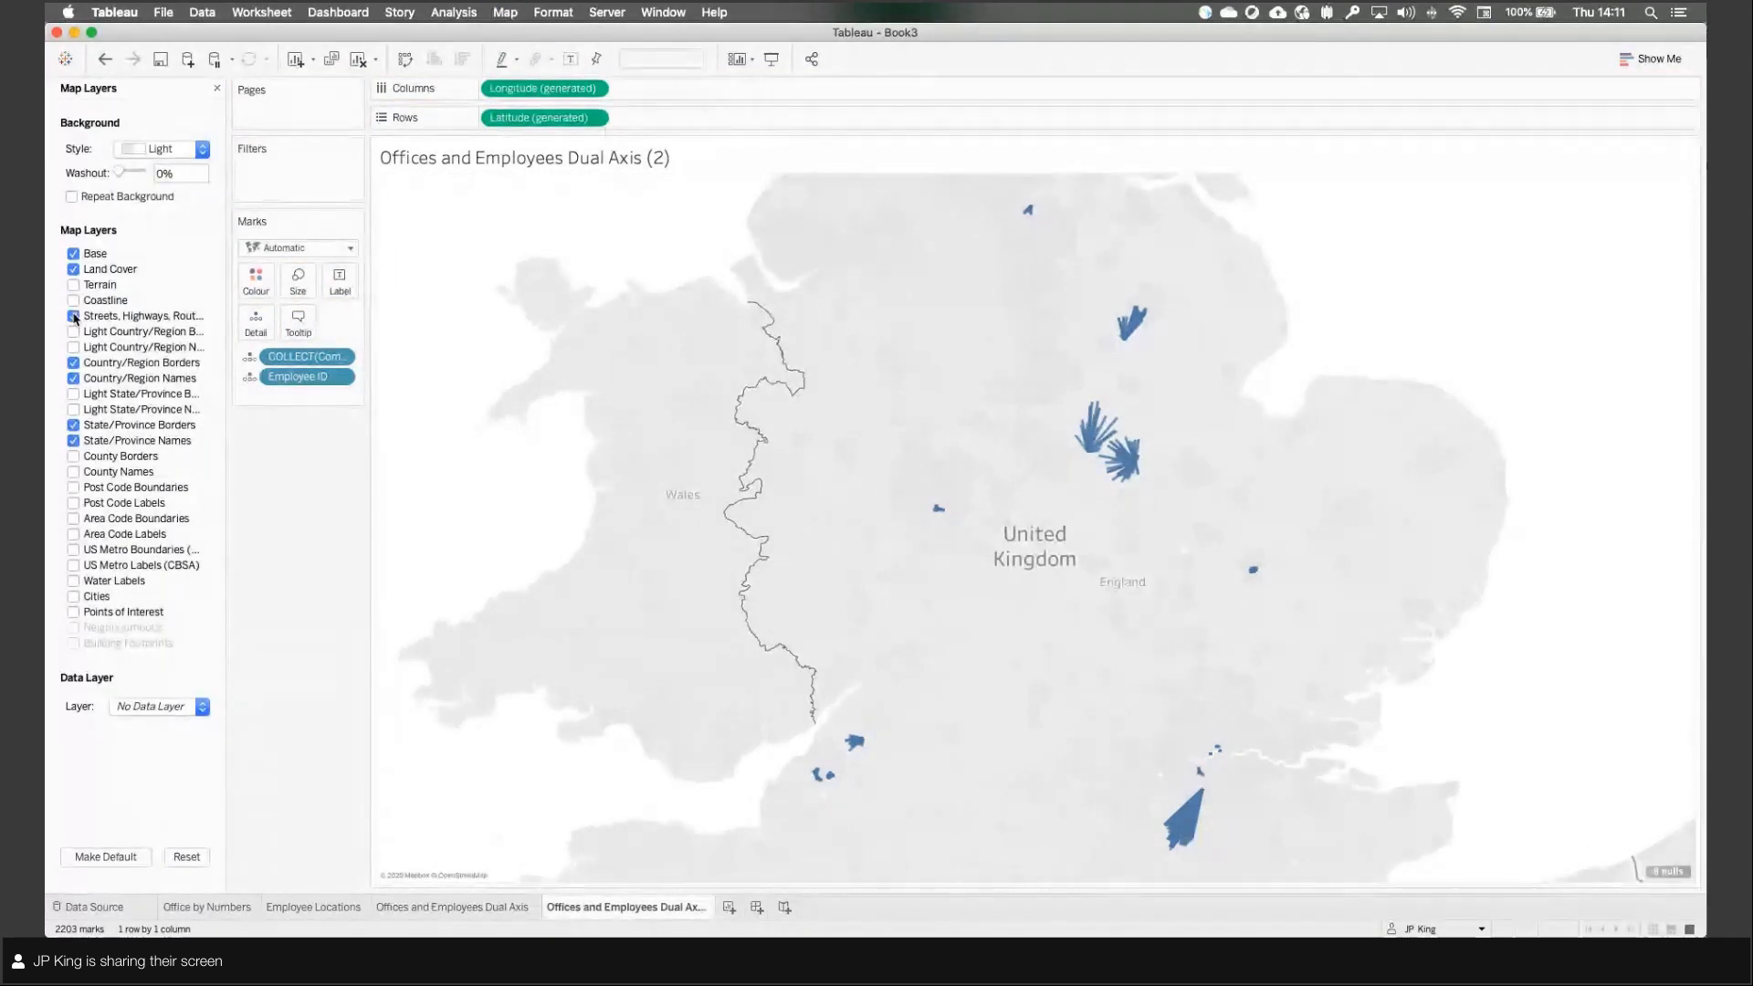
left_click(73, 596)
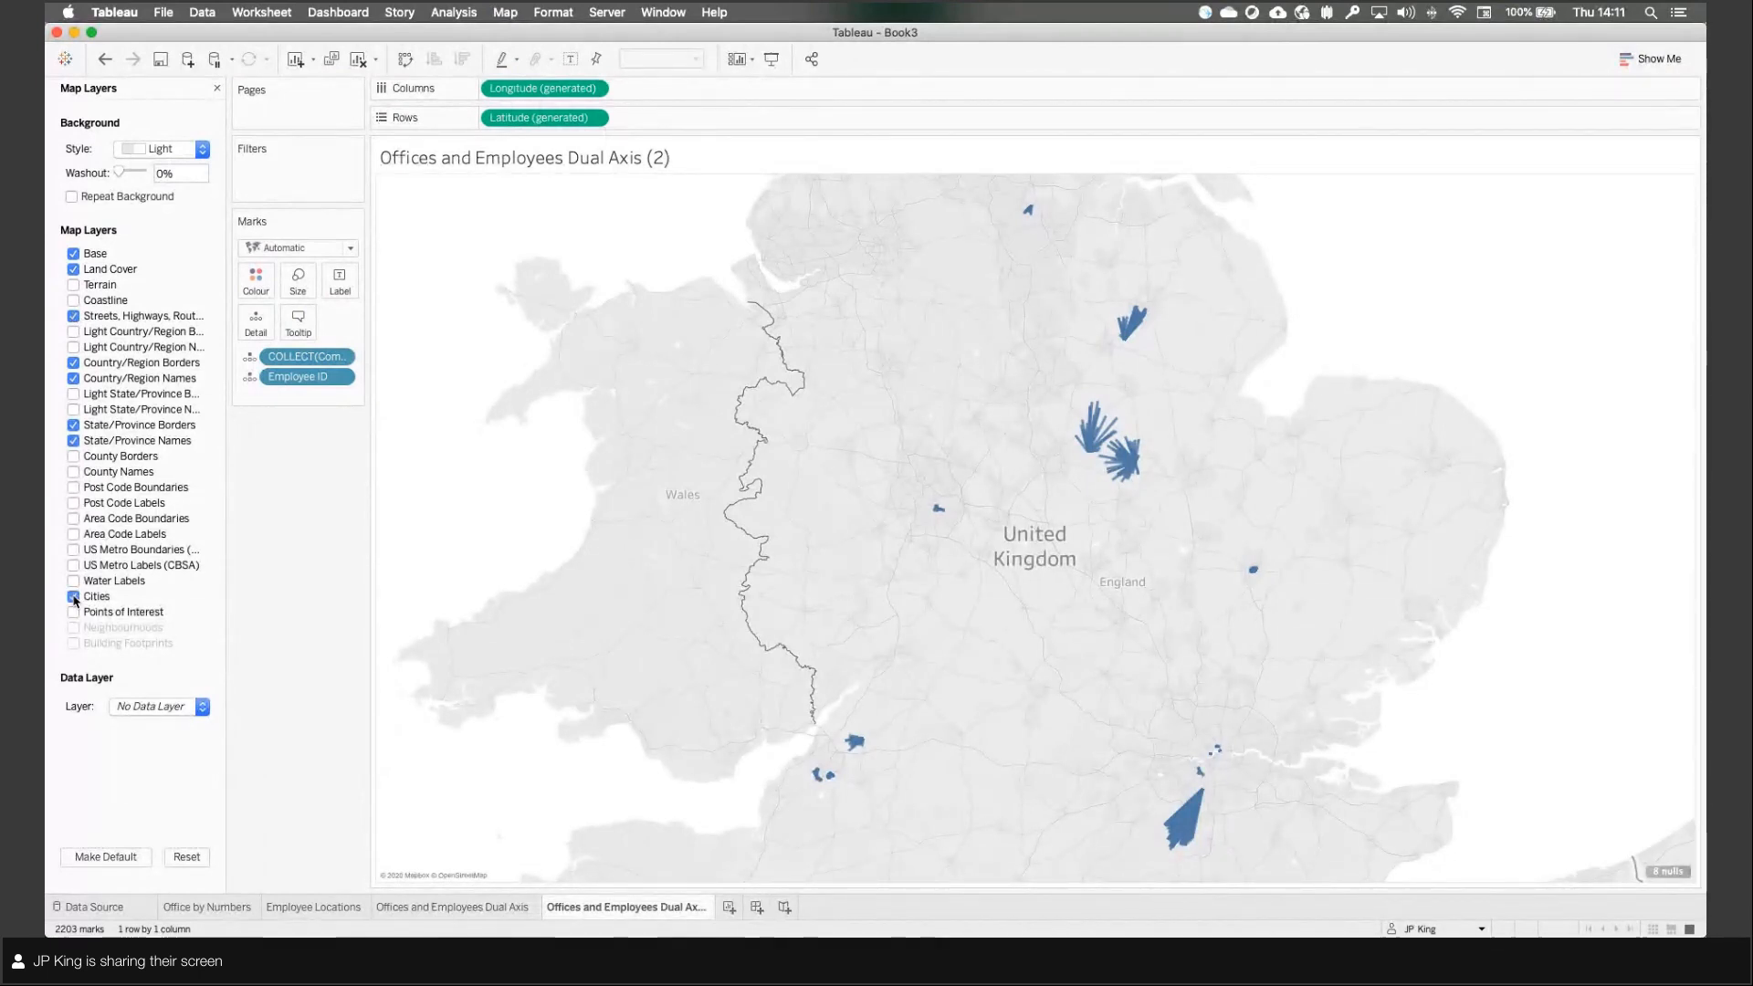
left_click(216, 88)
mouse_move(867, 756)
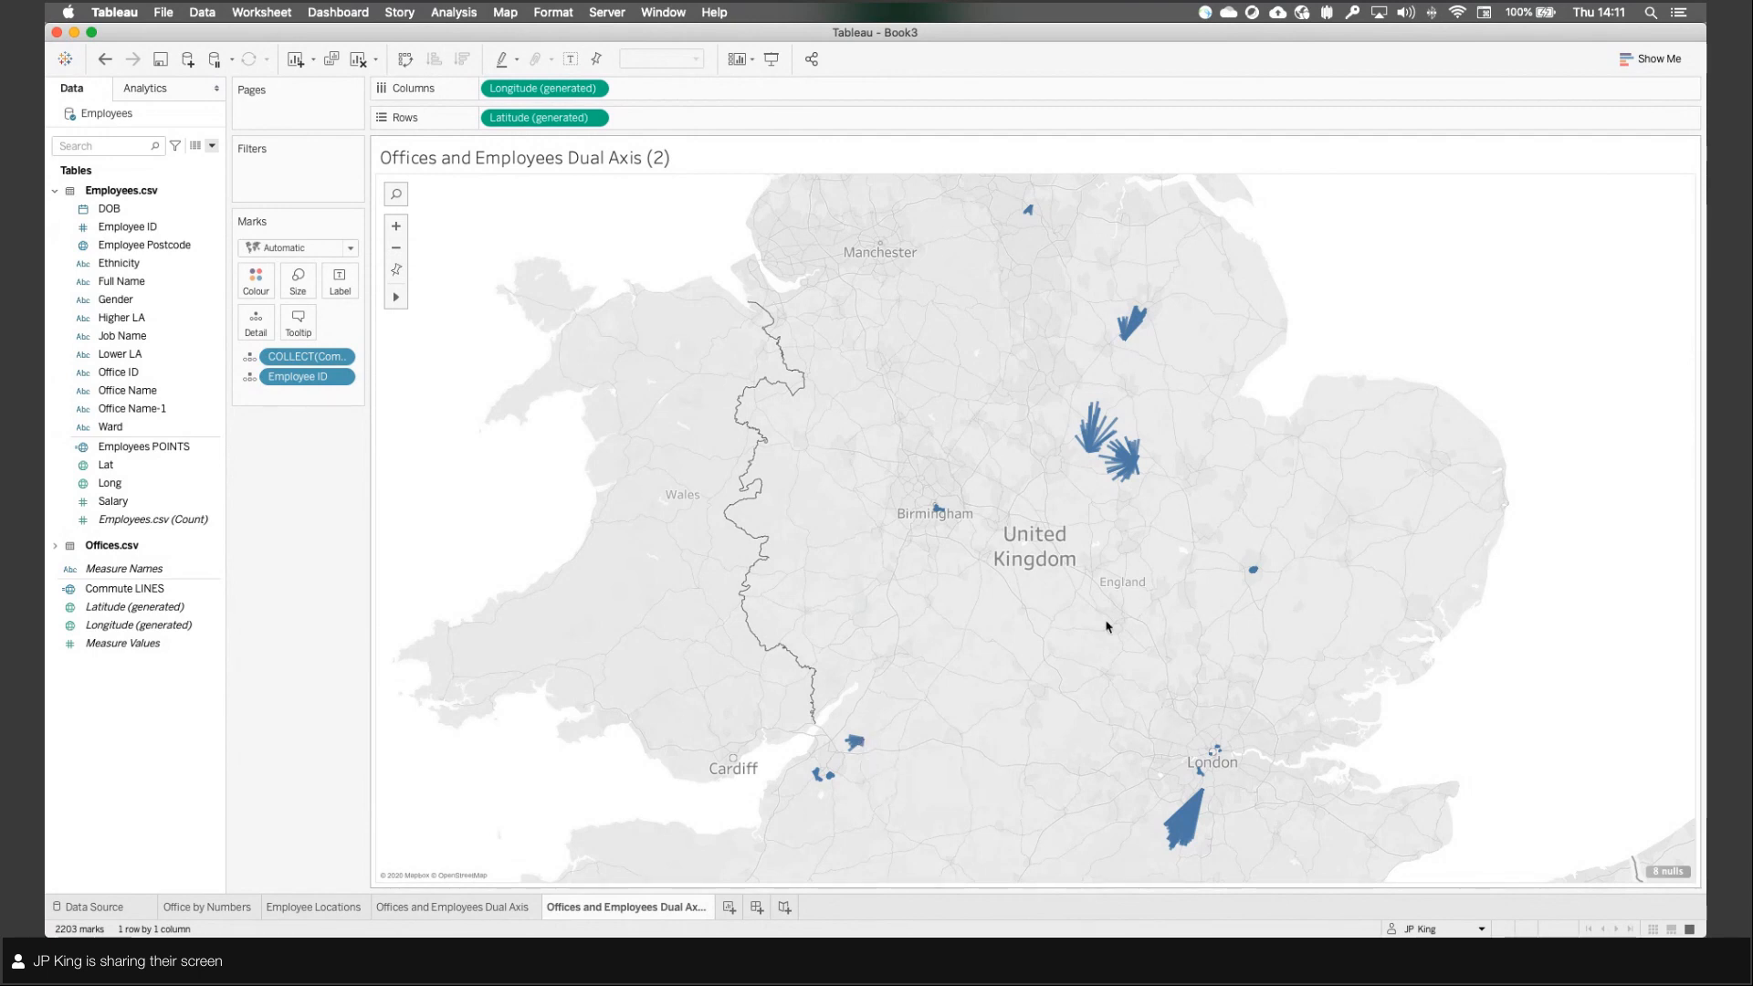
mouse_move(1199, 851)
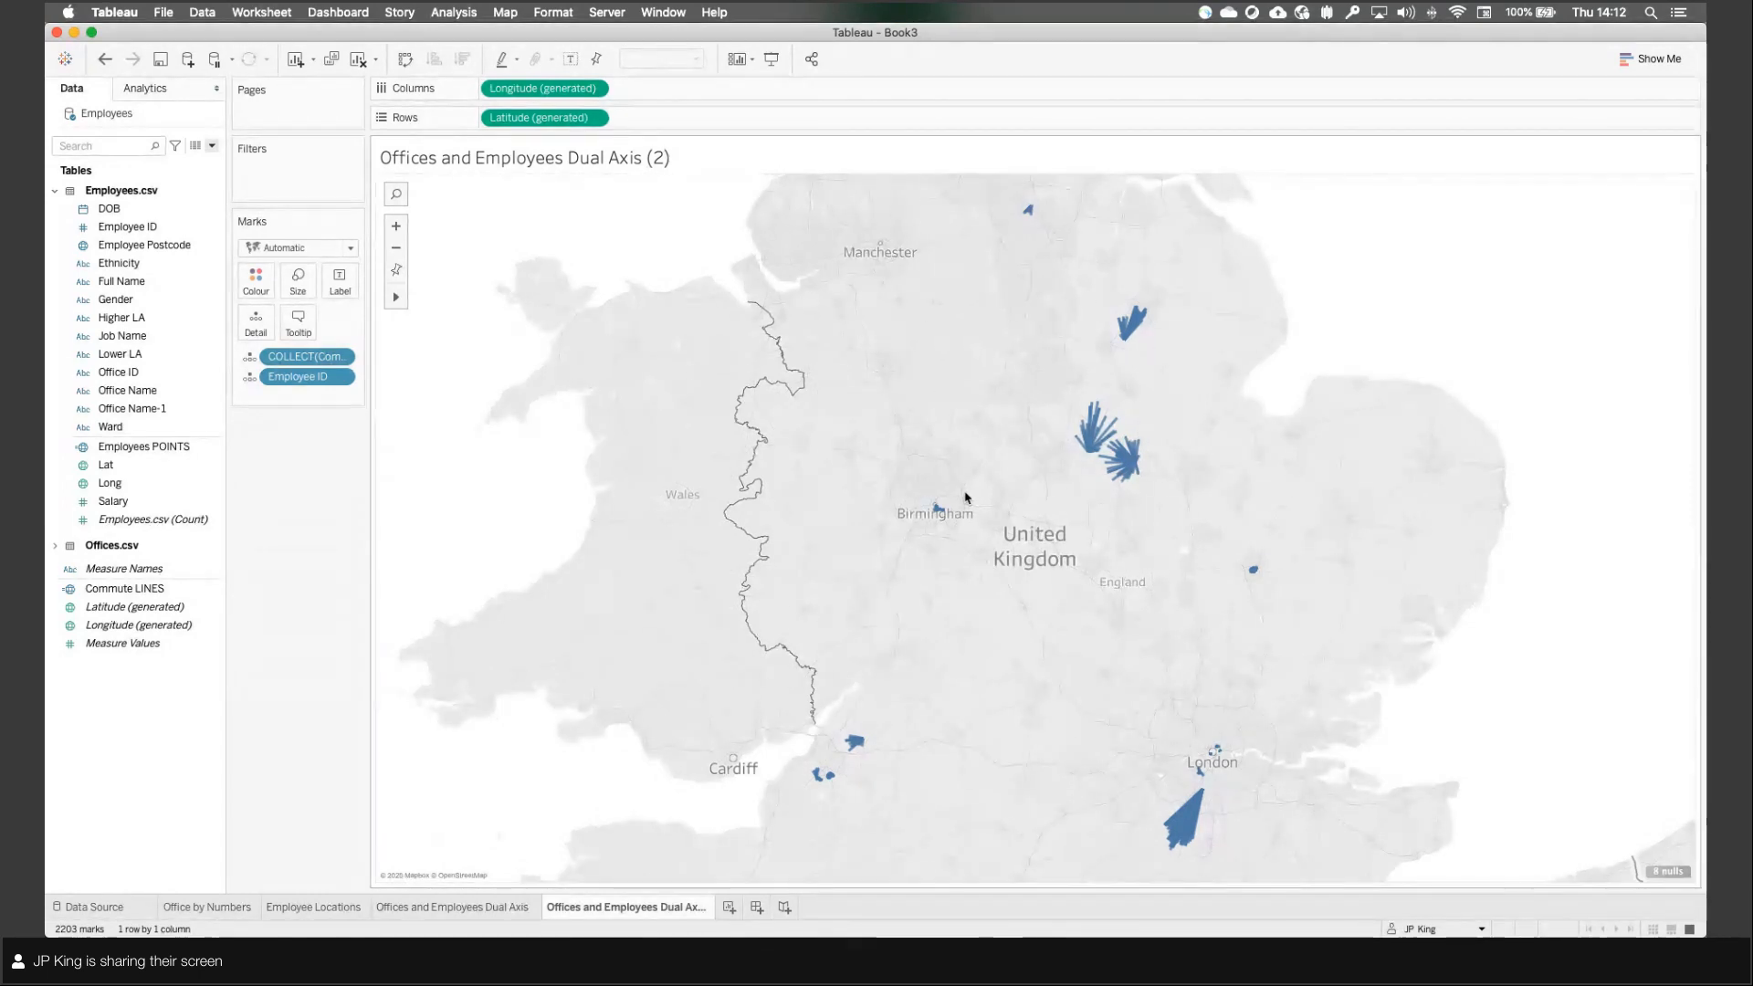
Step: Collapse the Employees.csv field list and create a calculated field named Commute DISTANCE
left_click(55, 191)
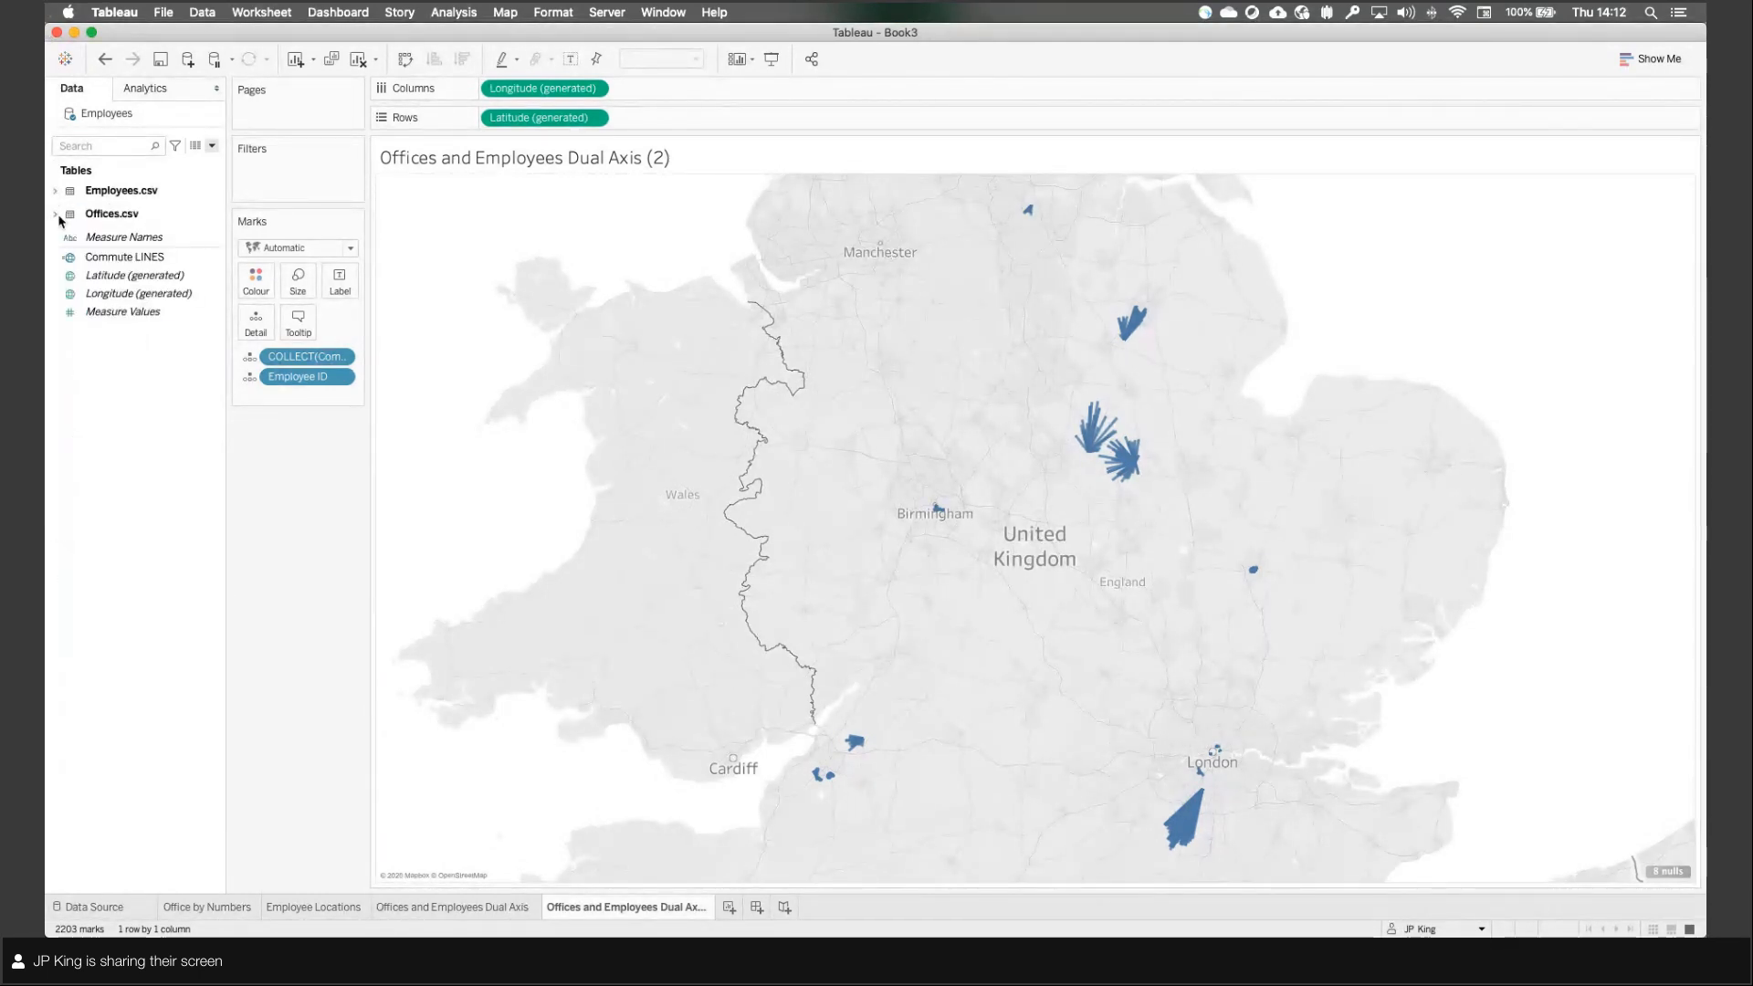
right_click(103, 360)
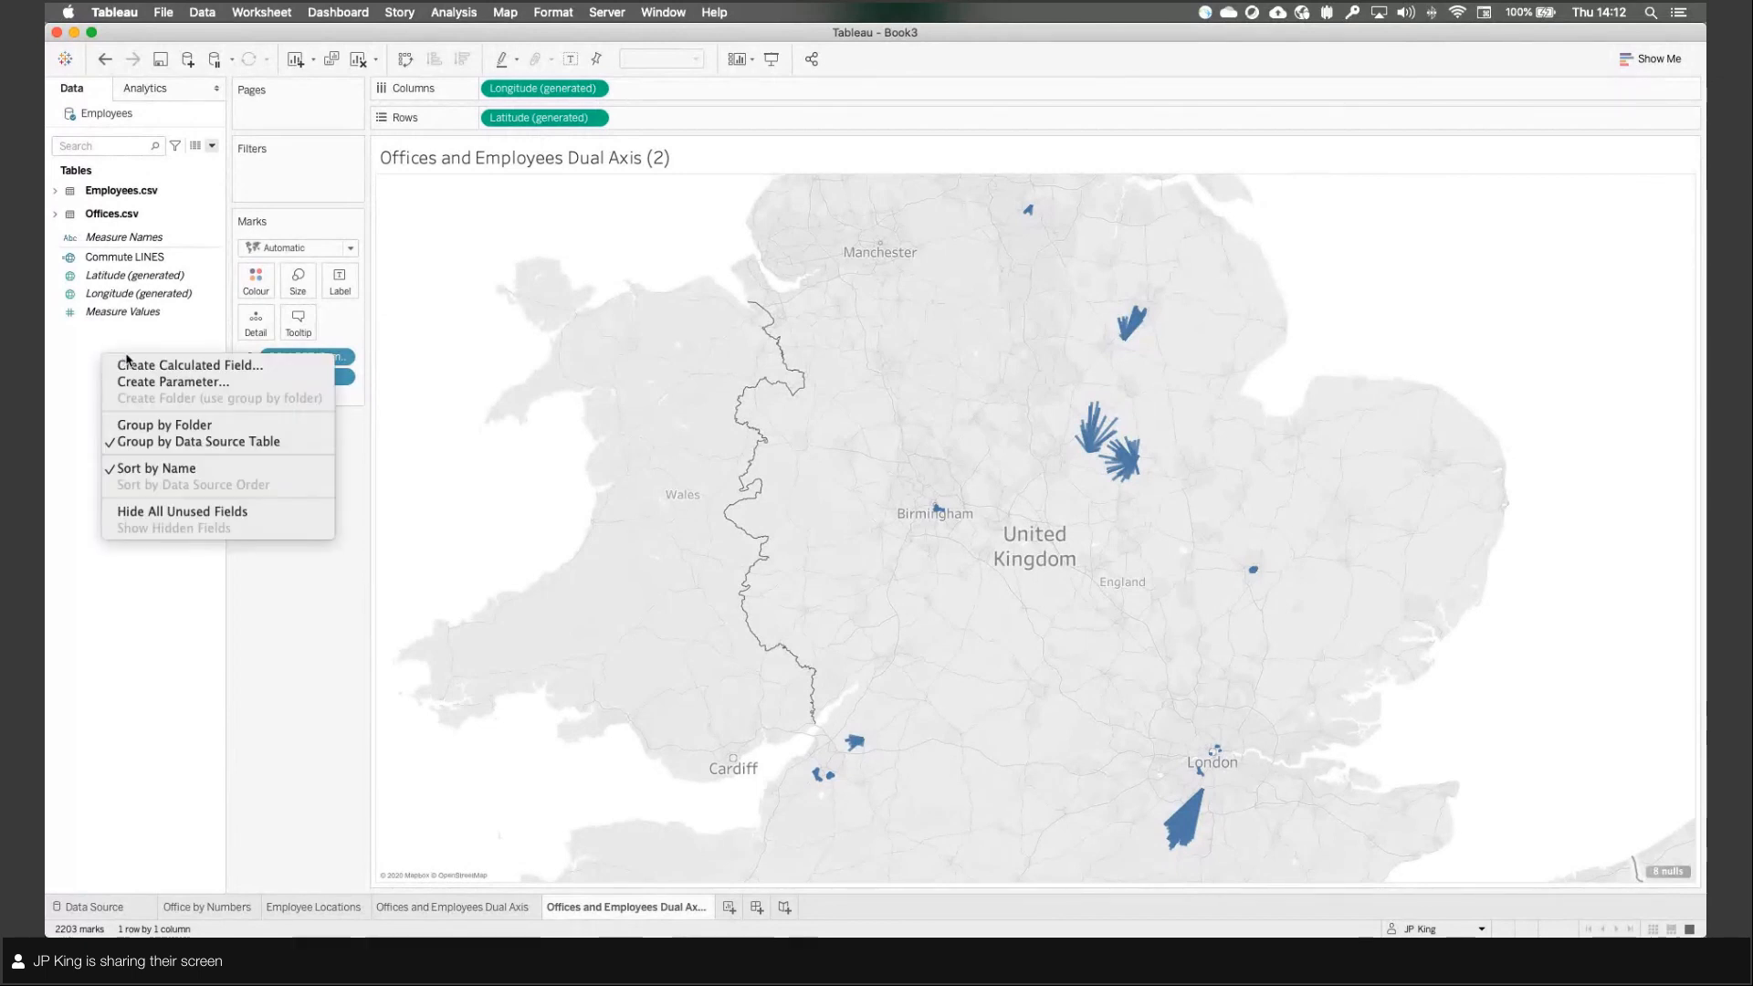
left_click(135, 364)
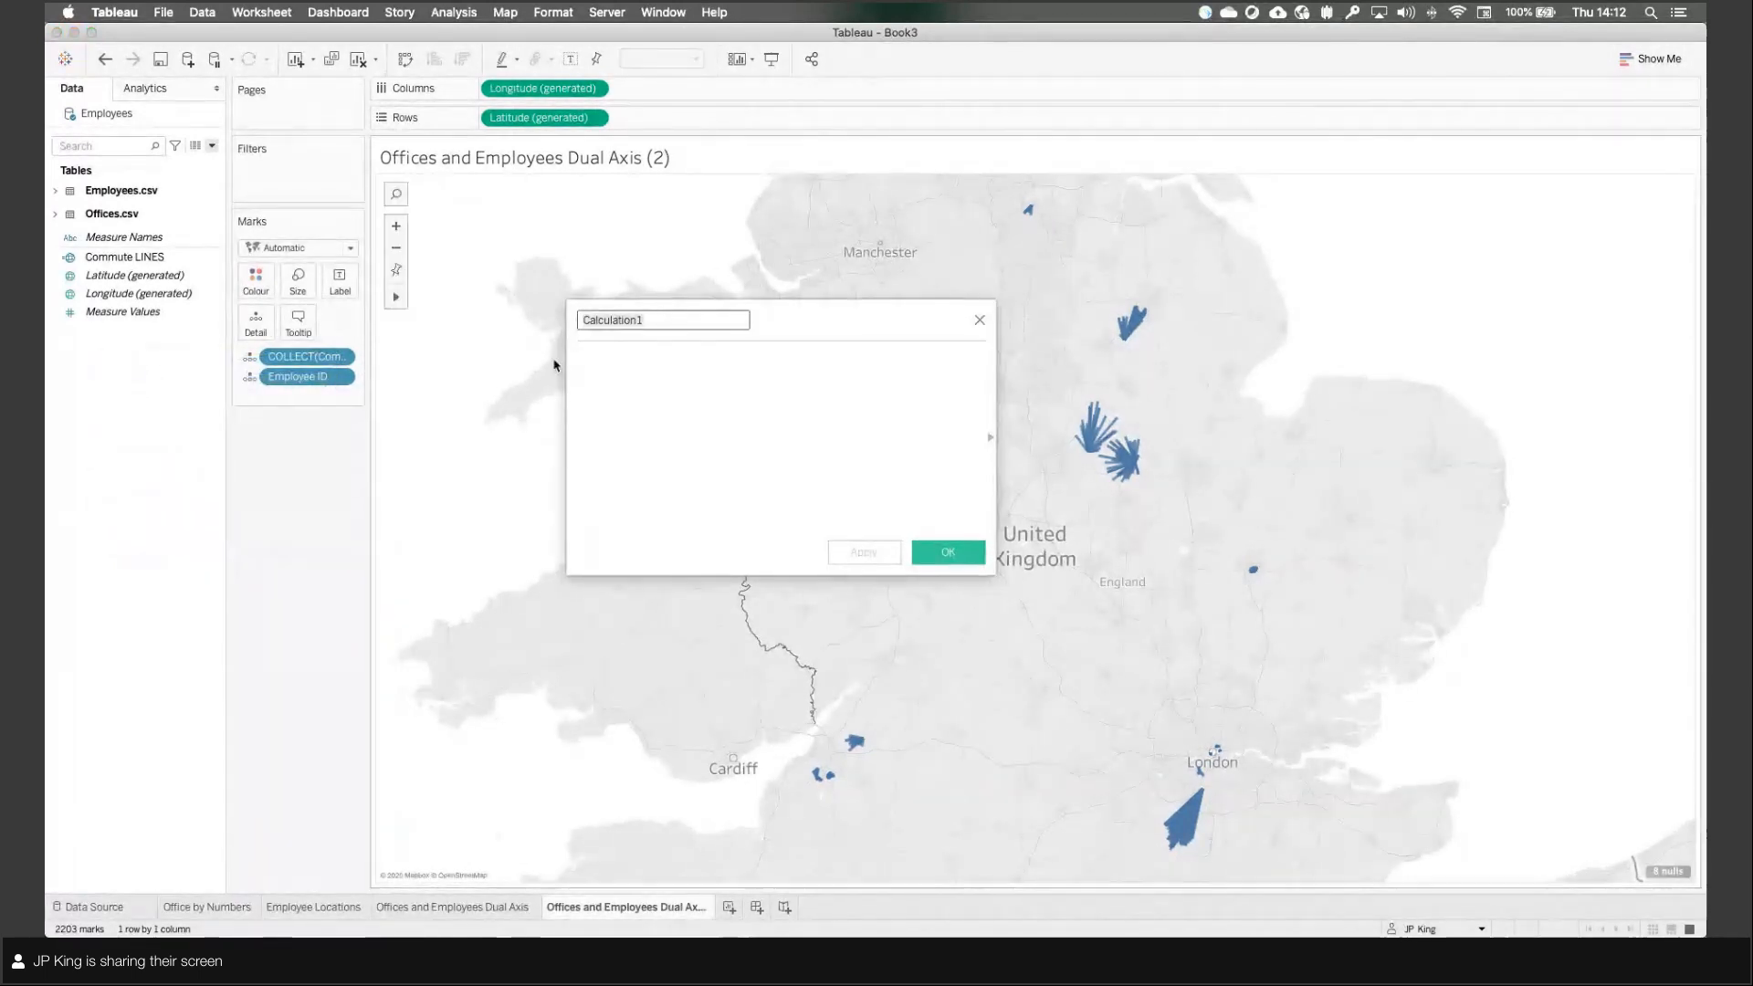
left_click_drag(759, 325, 372, 452)
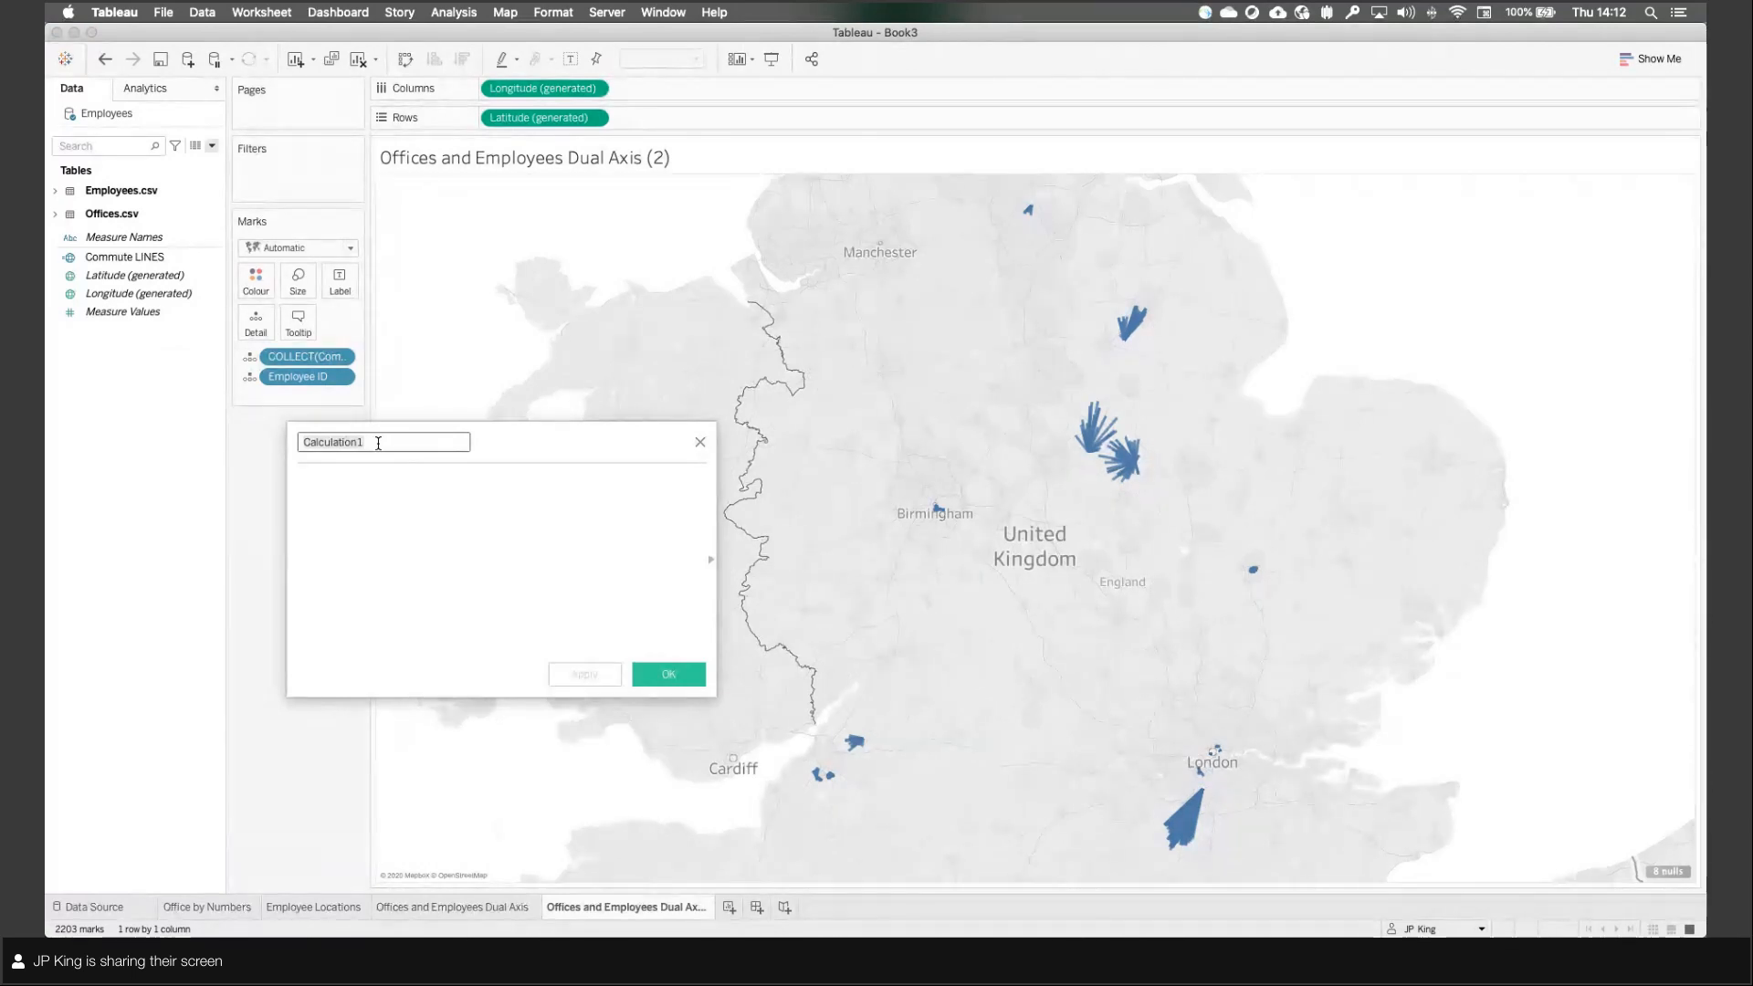
type("Commute DI")
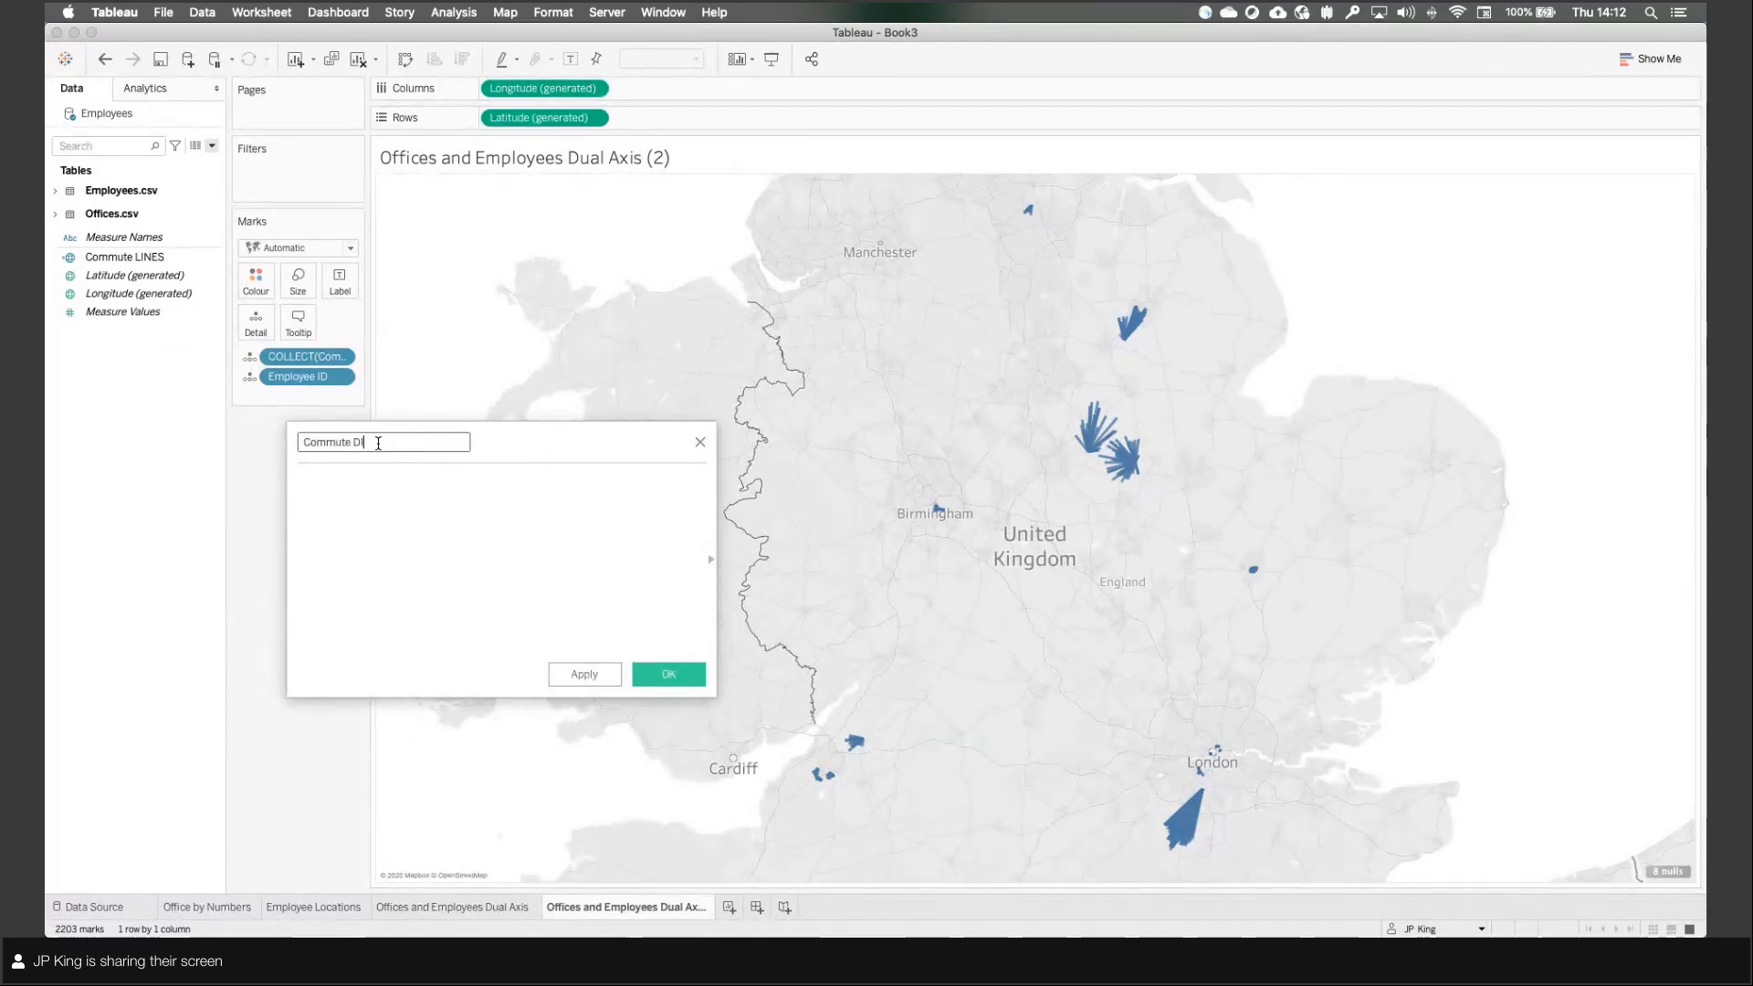
type("STANCE")
key("Tab")
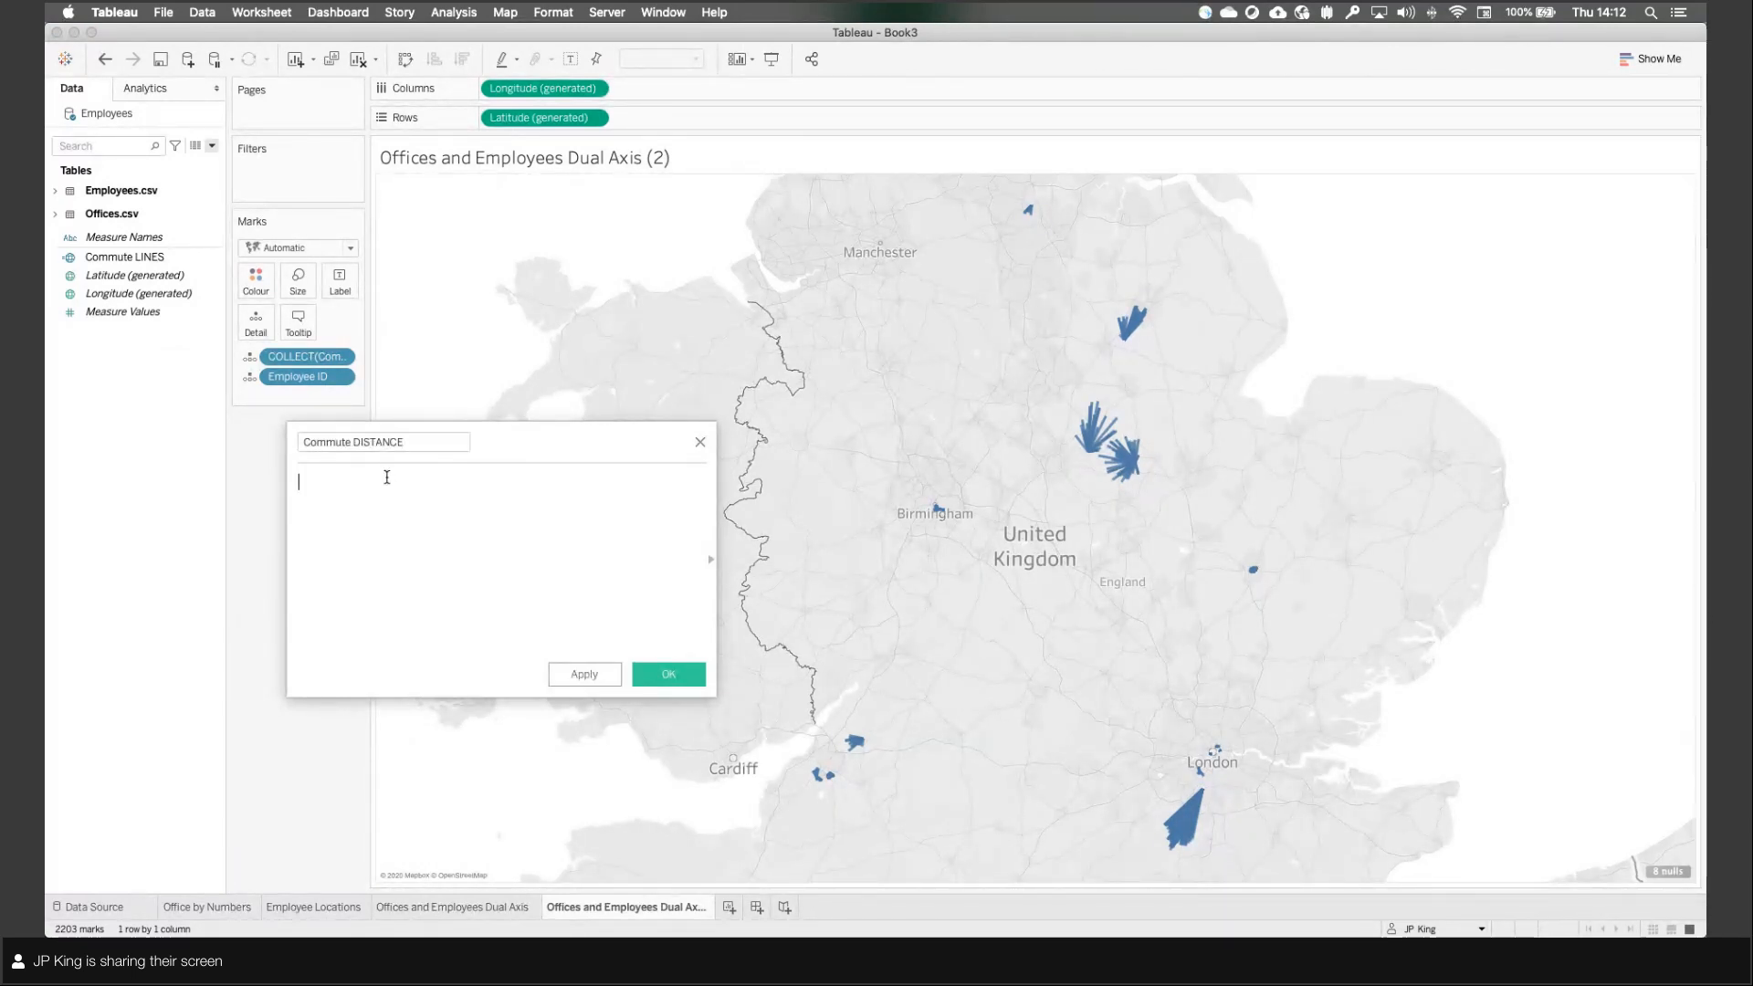
Step: Complete the formula as DISTANCE([Employees POINTS], [Office POINTS], 'km') and save the calculated field
type("DISTANCE(")
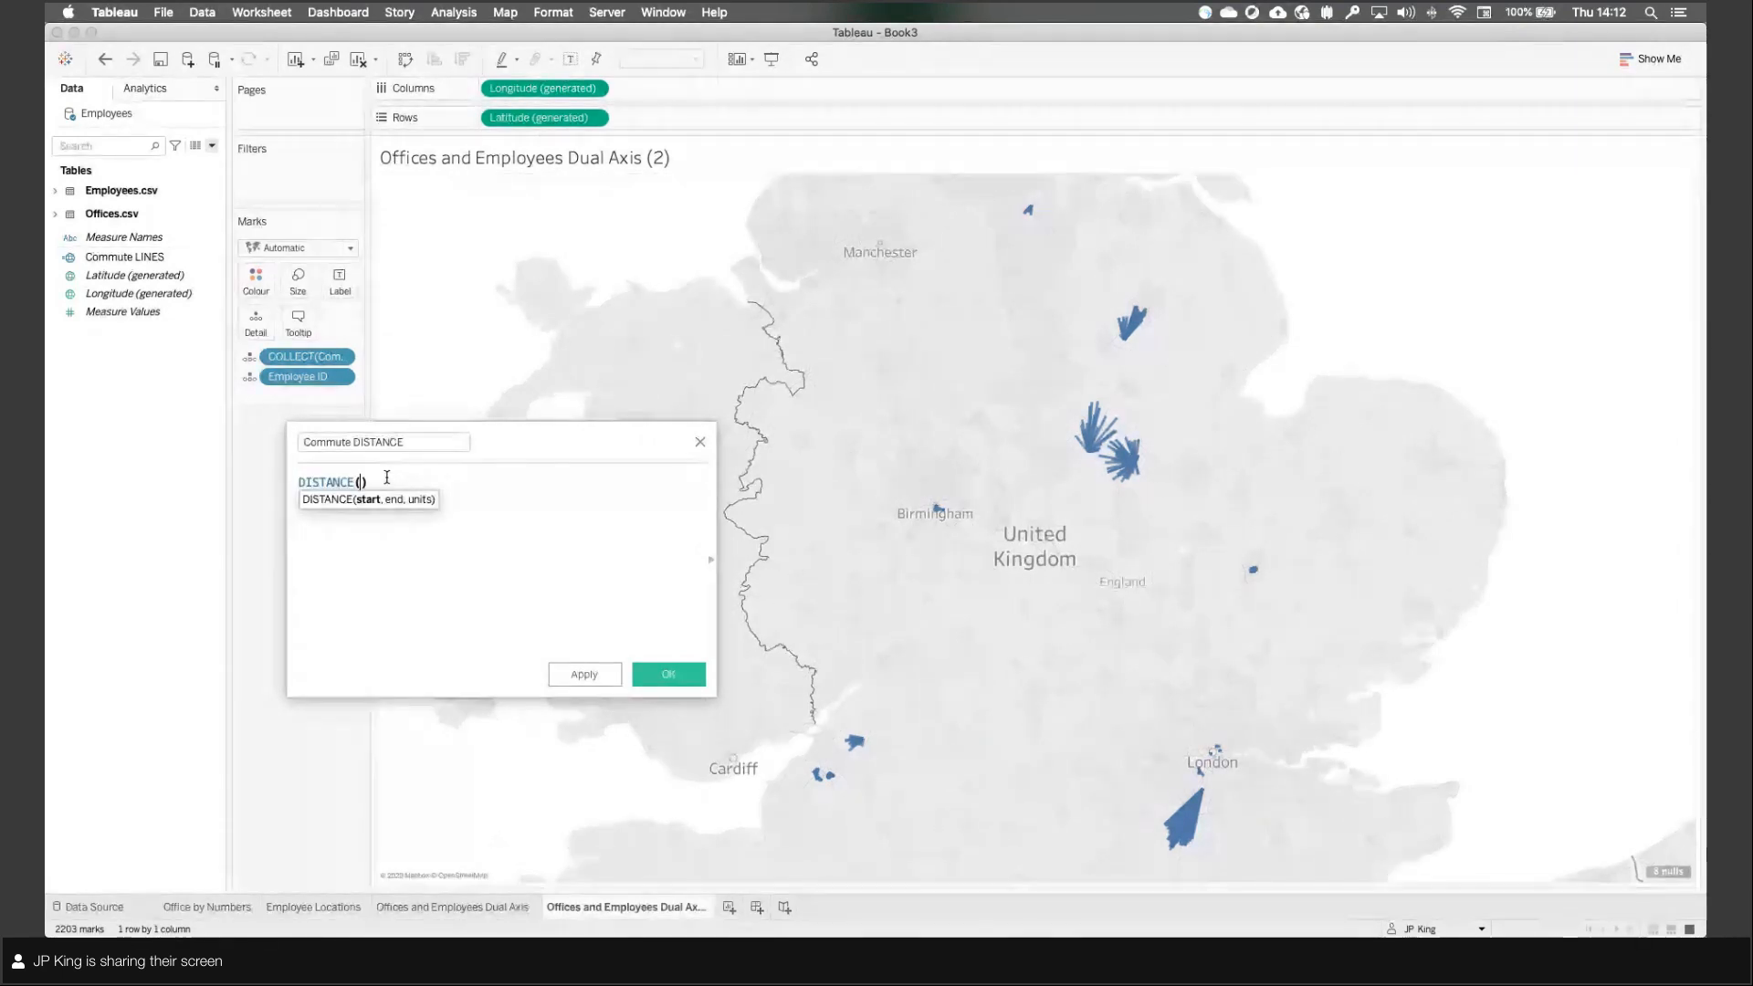
type("po")
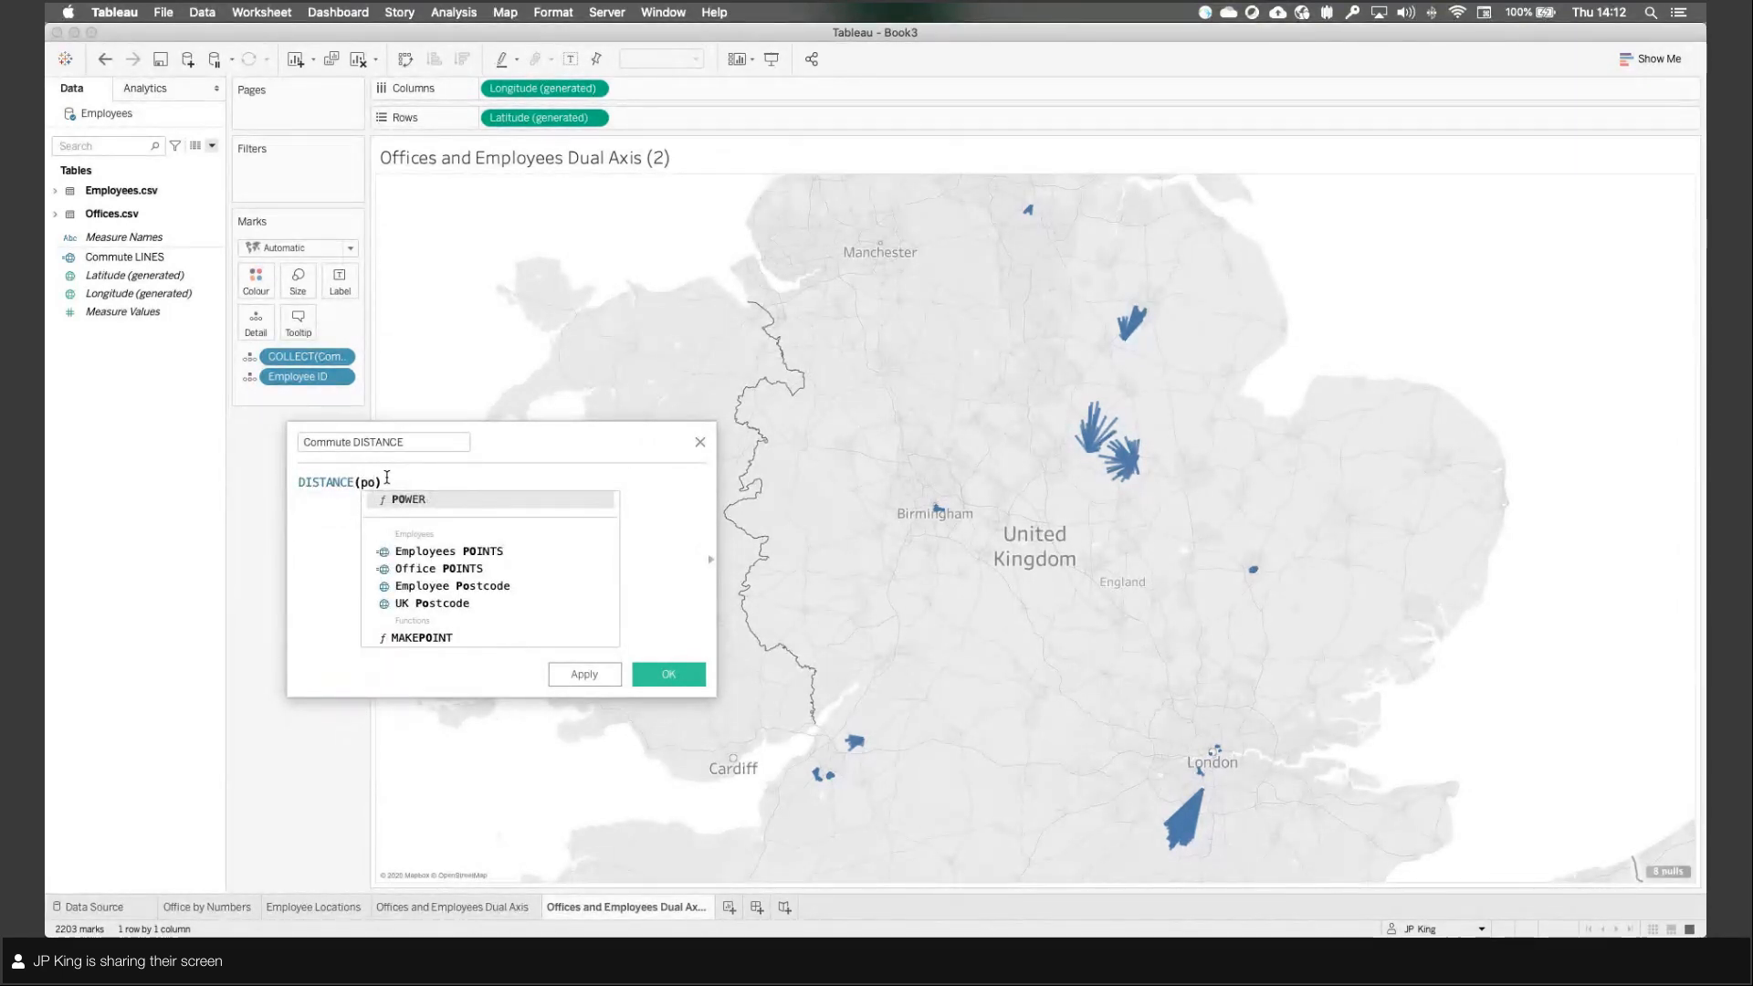
double_click(437, 550)
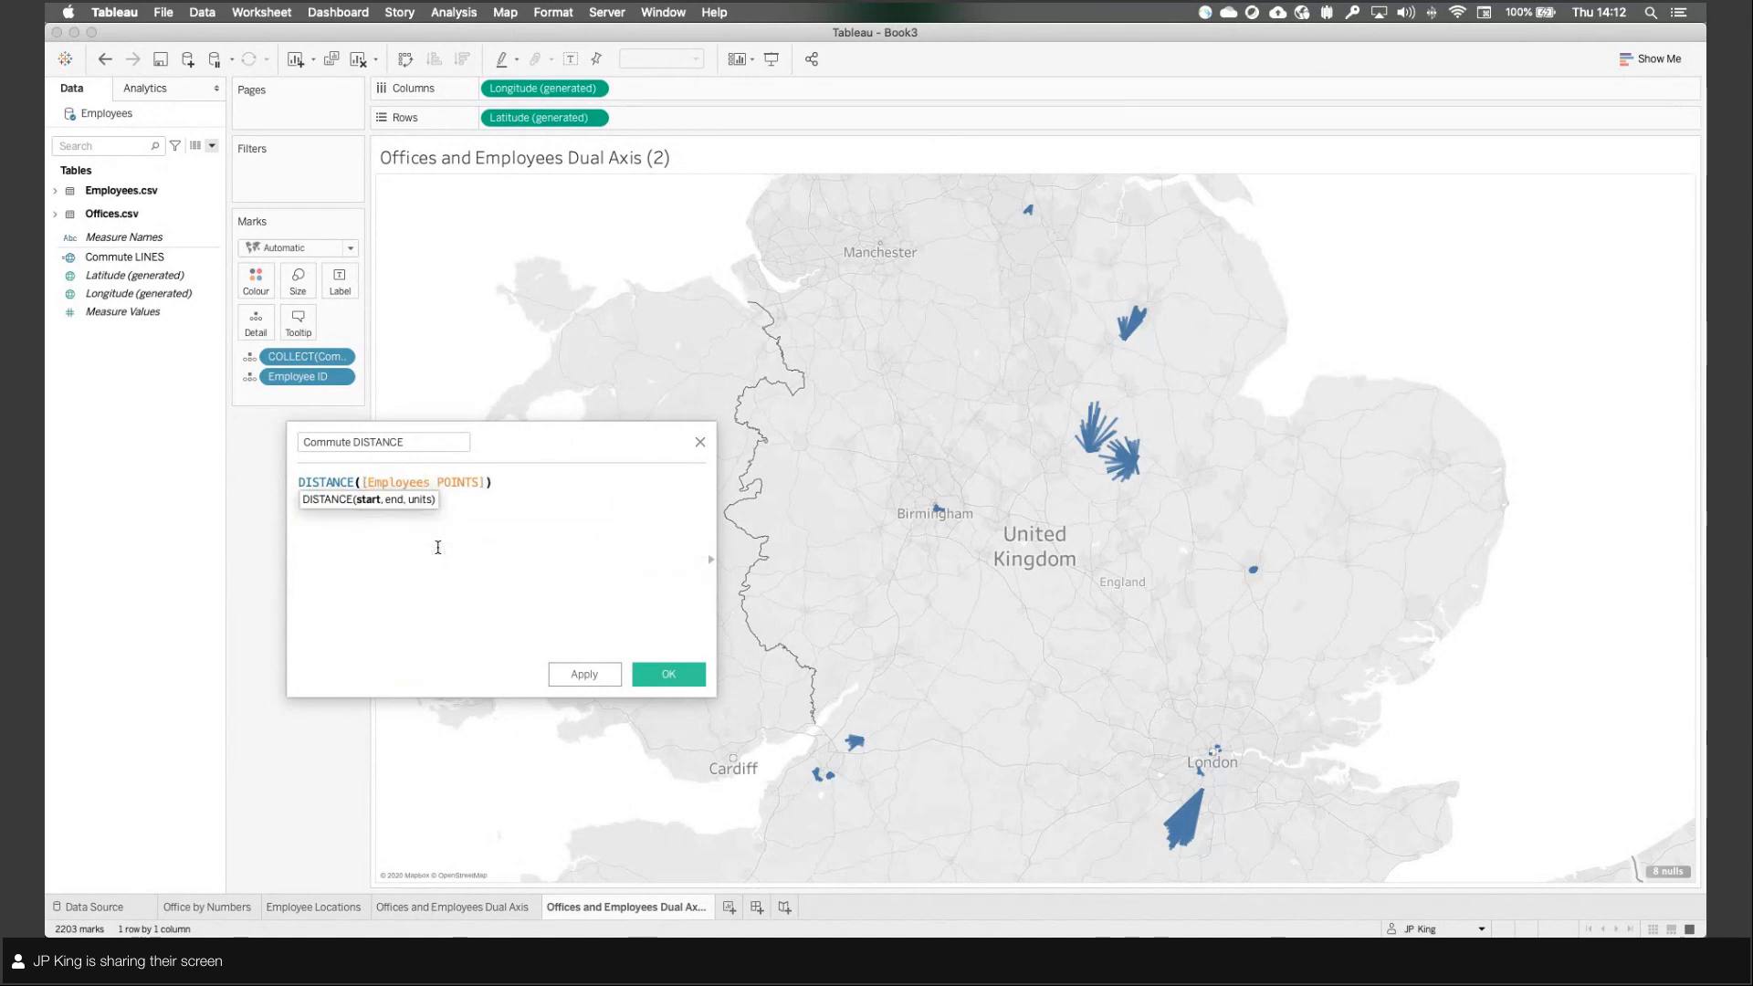
type(", off")
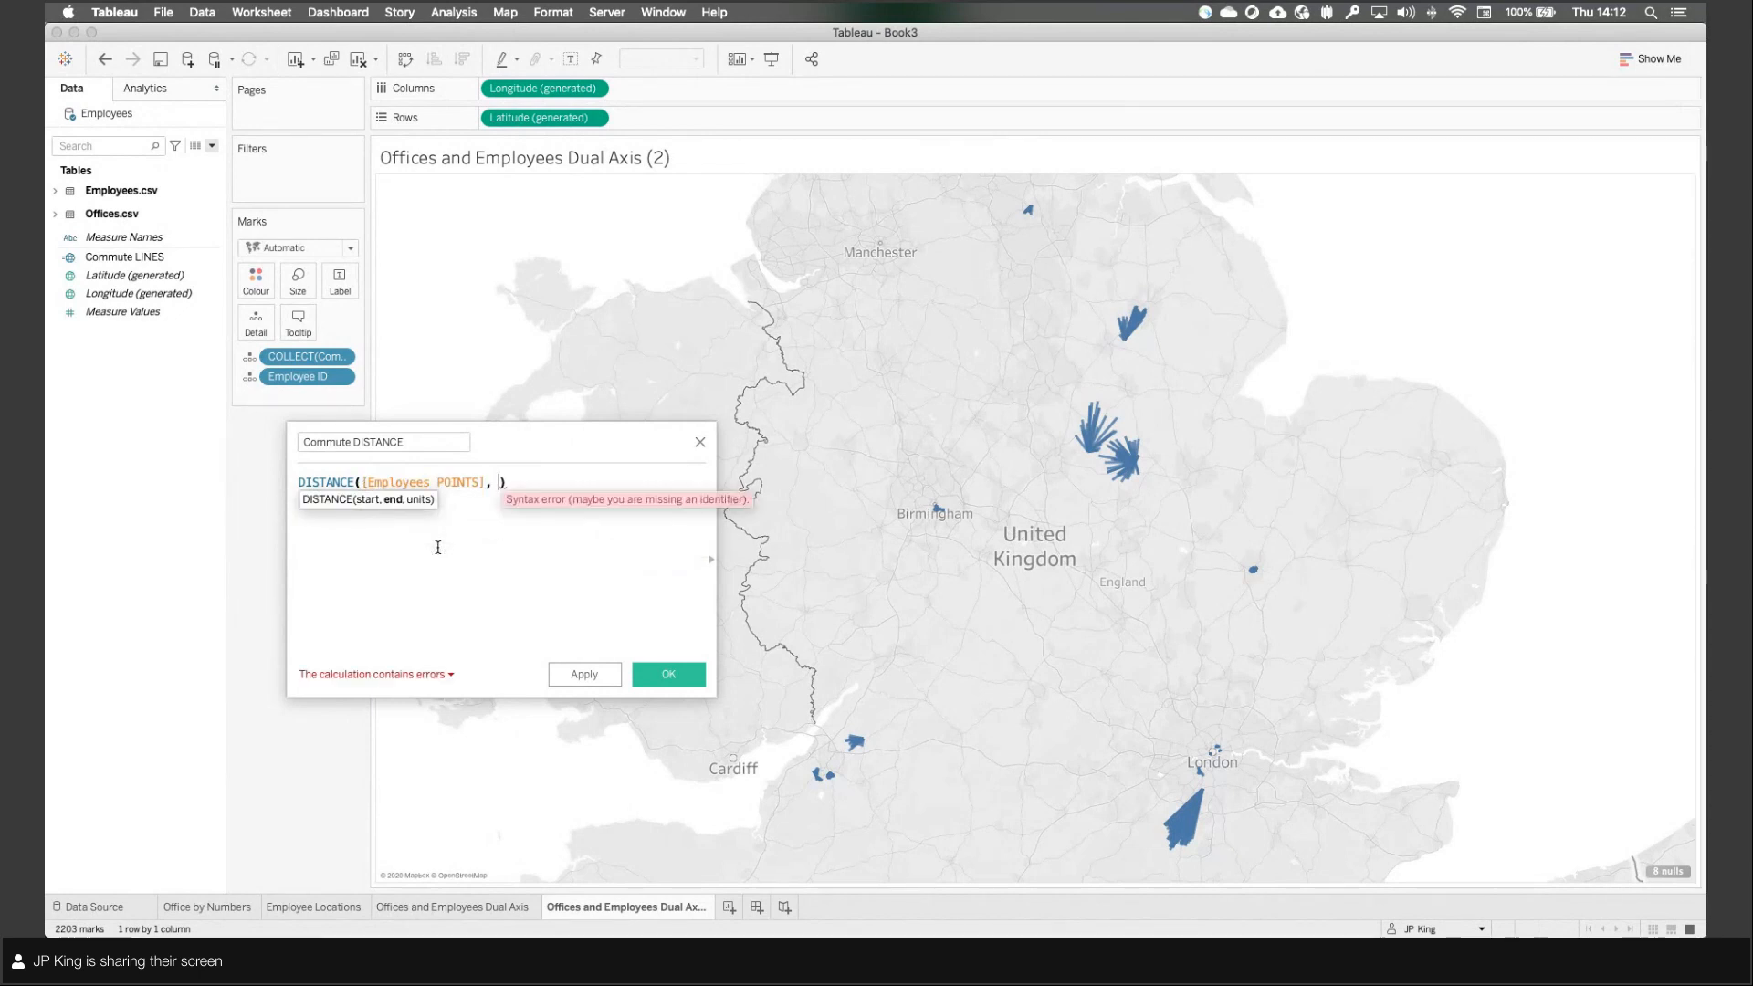
key("Down")
key("Down")
key("Down")
key("Down")
key("Down")
key("Return")
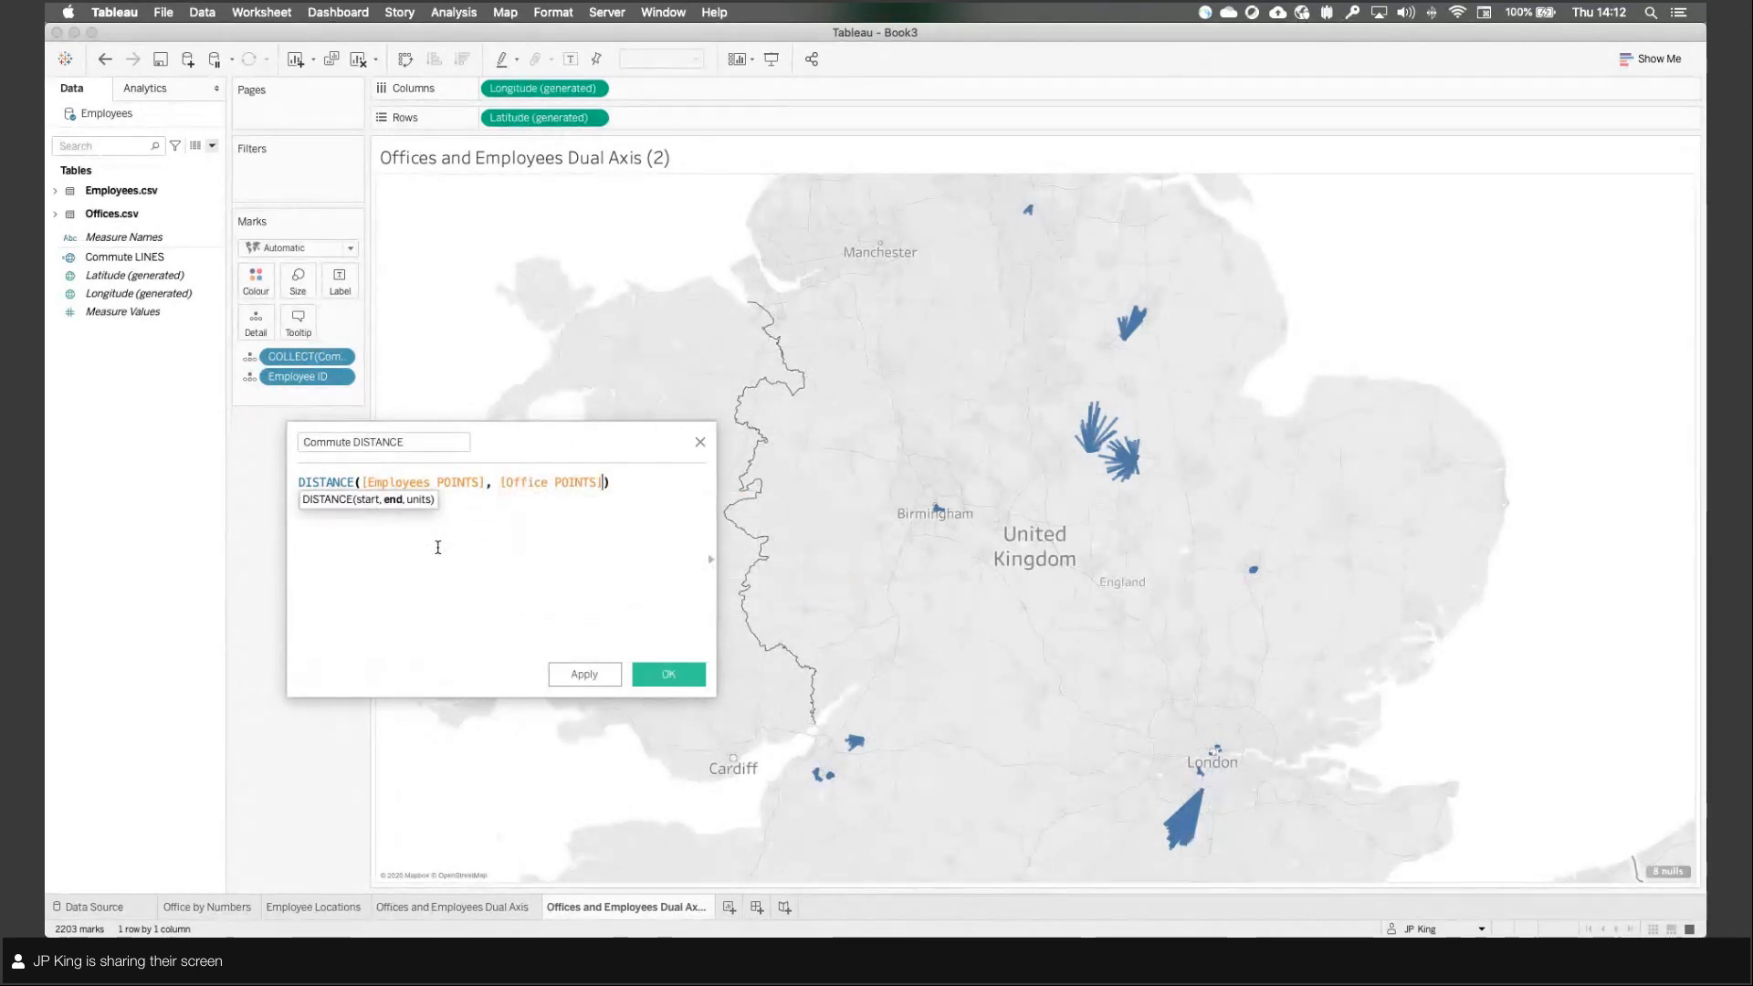
type(", 'km")
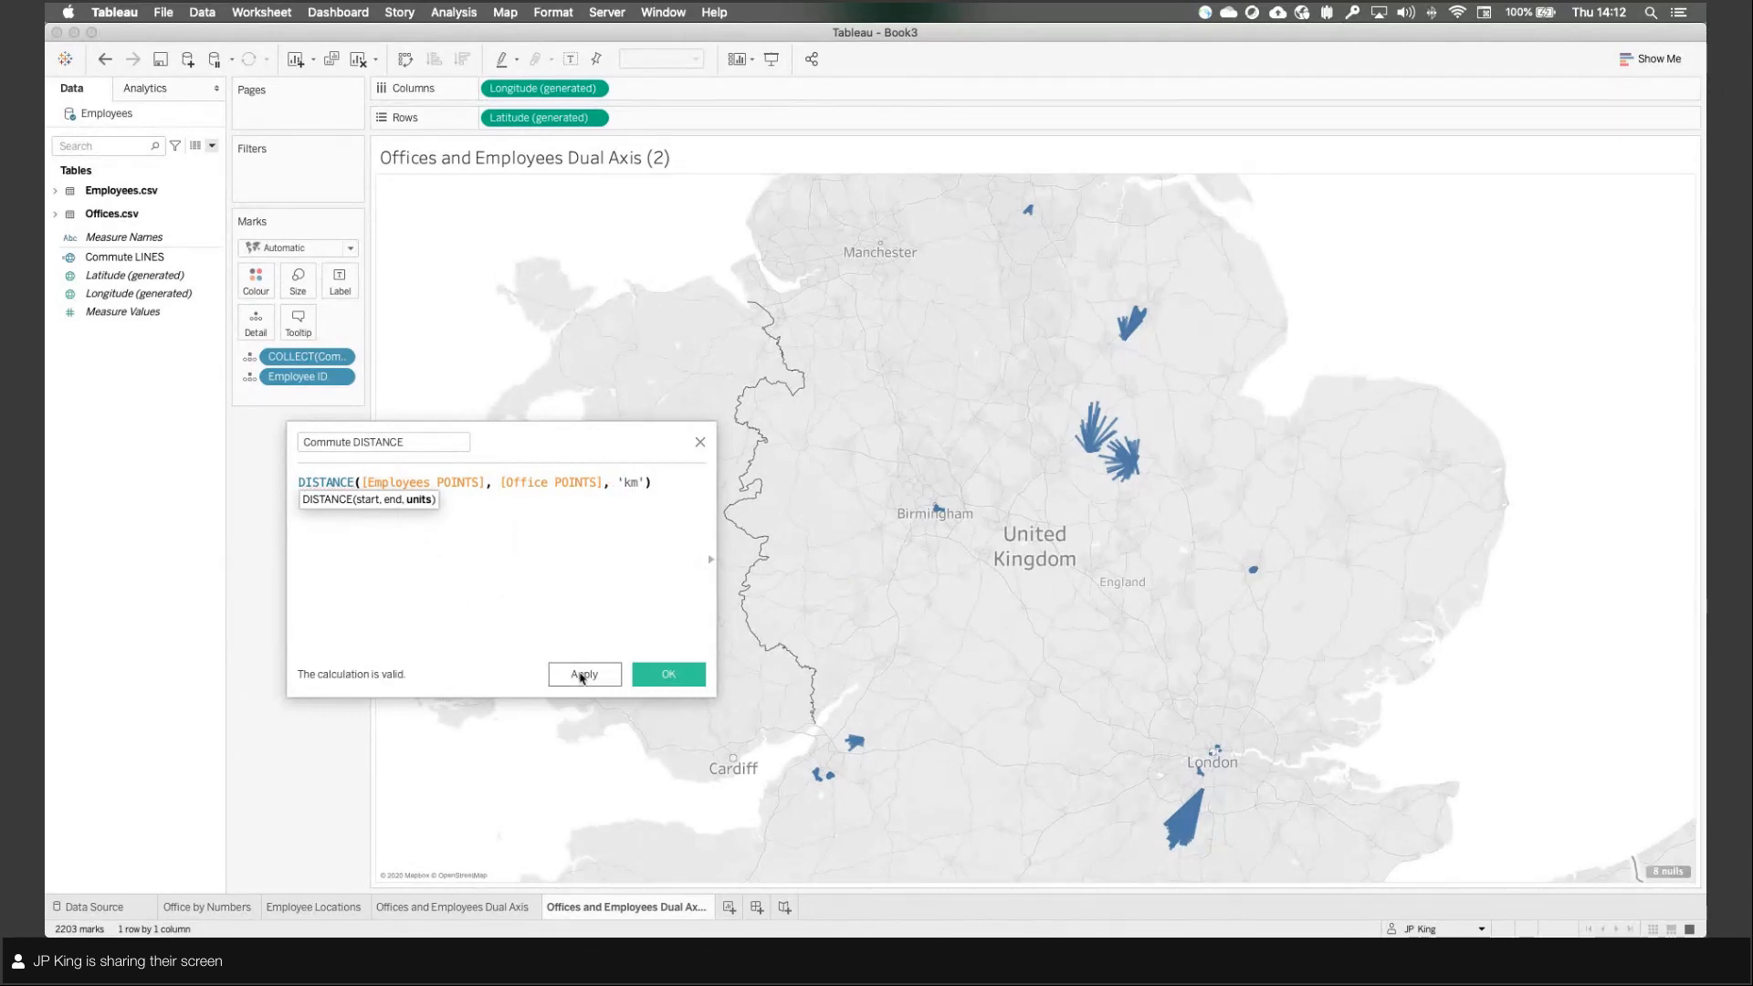
left_click(668, 675)
Step: Colour the commute lines on the map by Commute DISTANCE
left_click(128, 274)
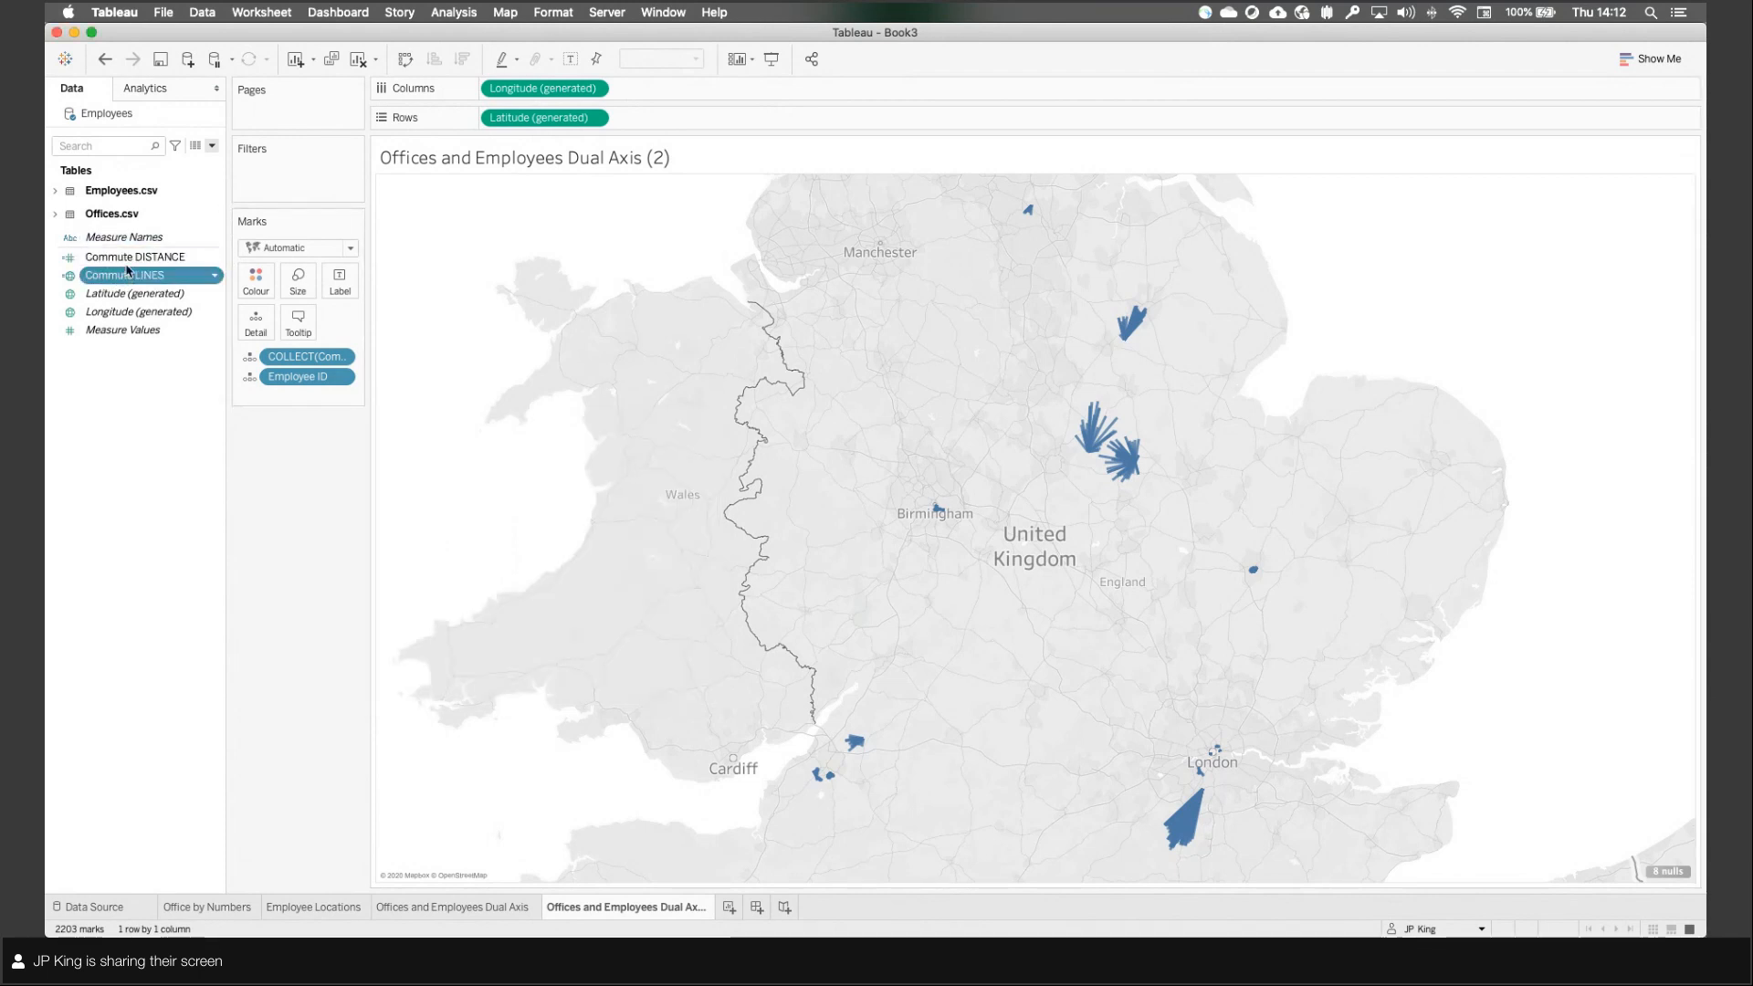
left_click(124, 263)
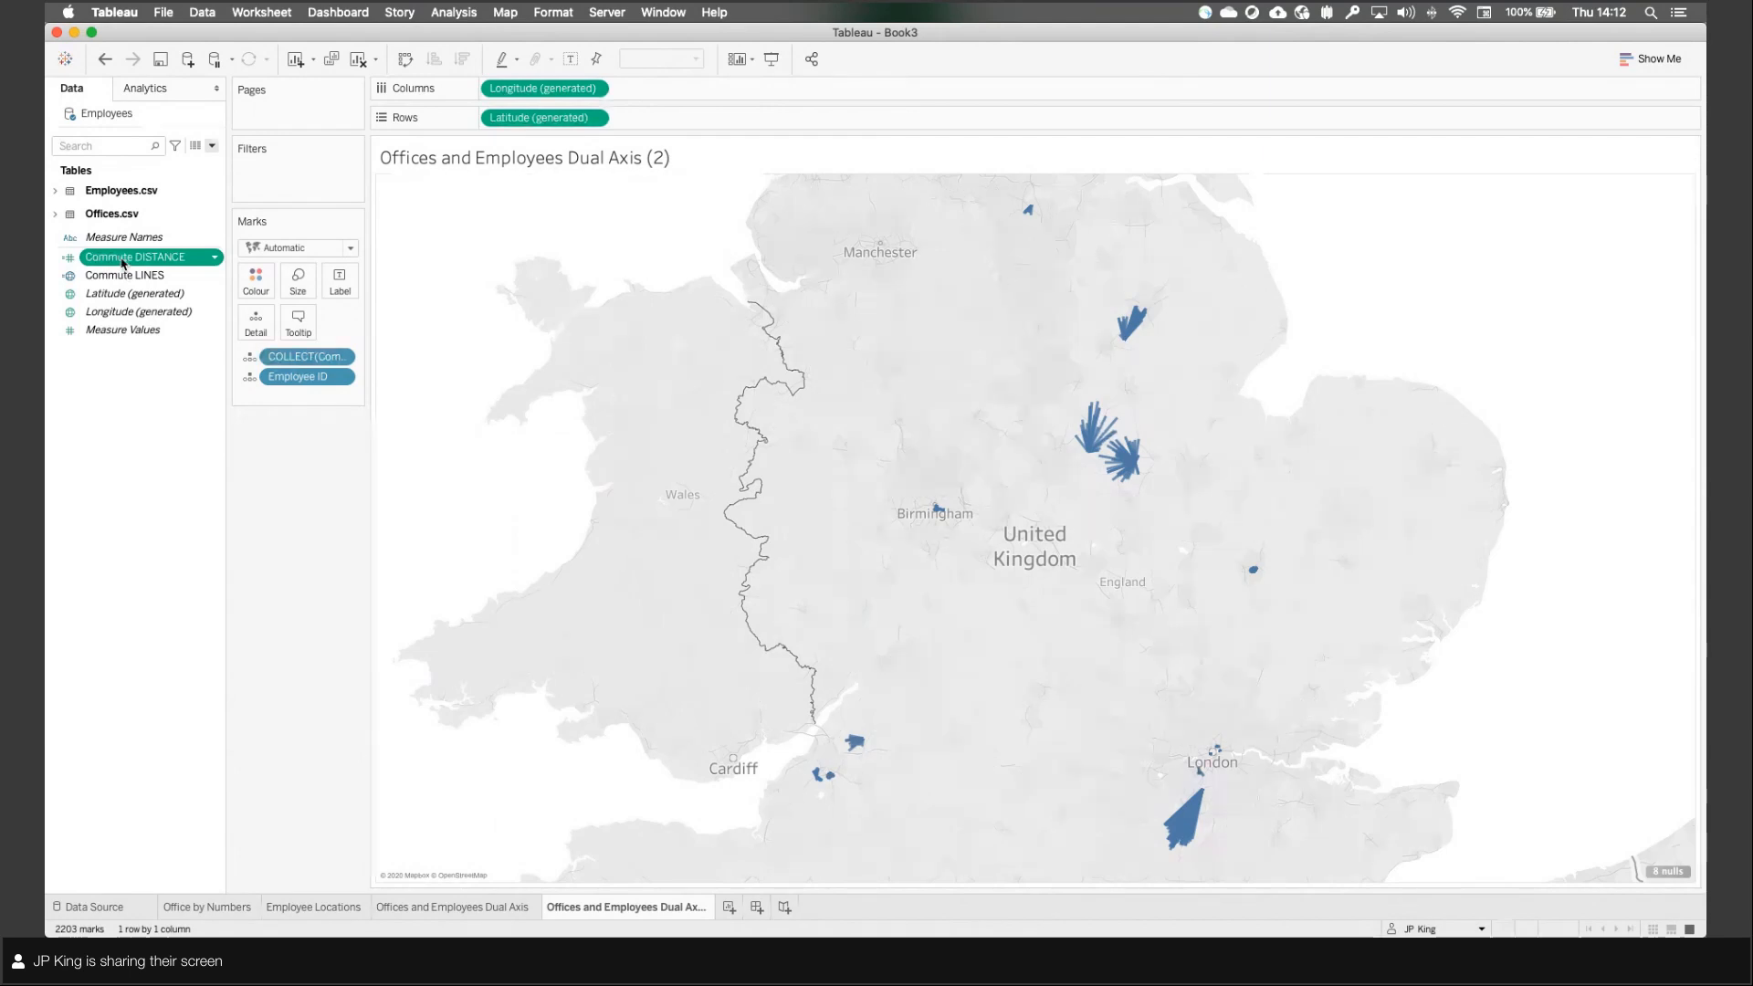
left_click_drag(120, 264, 199, 279)
left_click_drag(247, 288, 250, 287)
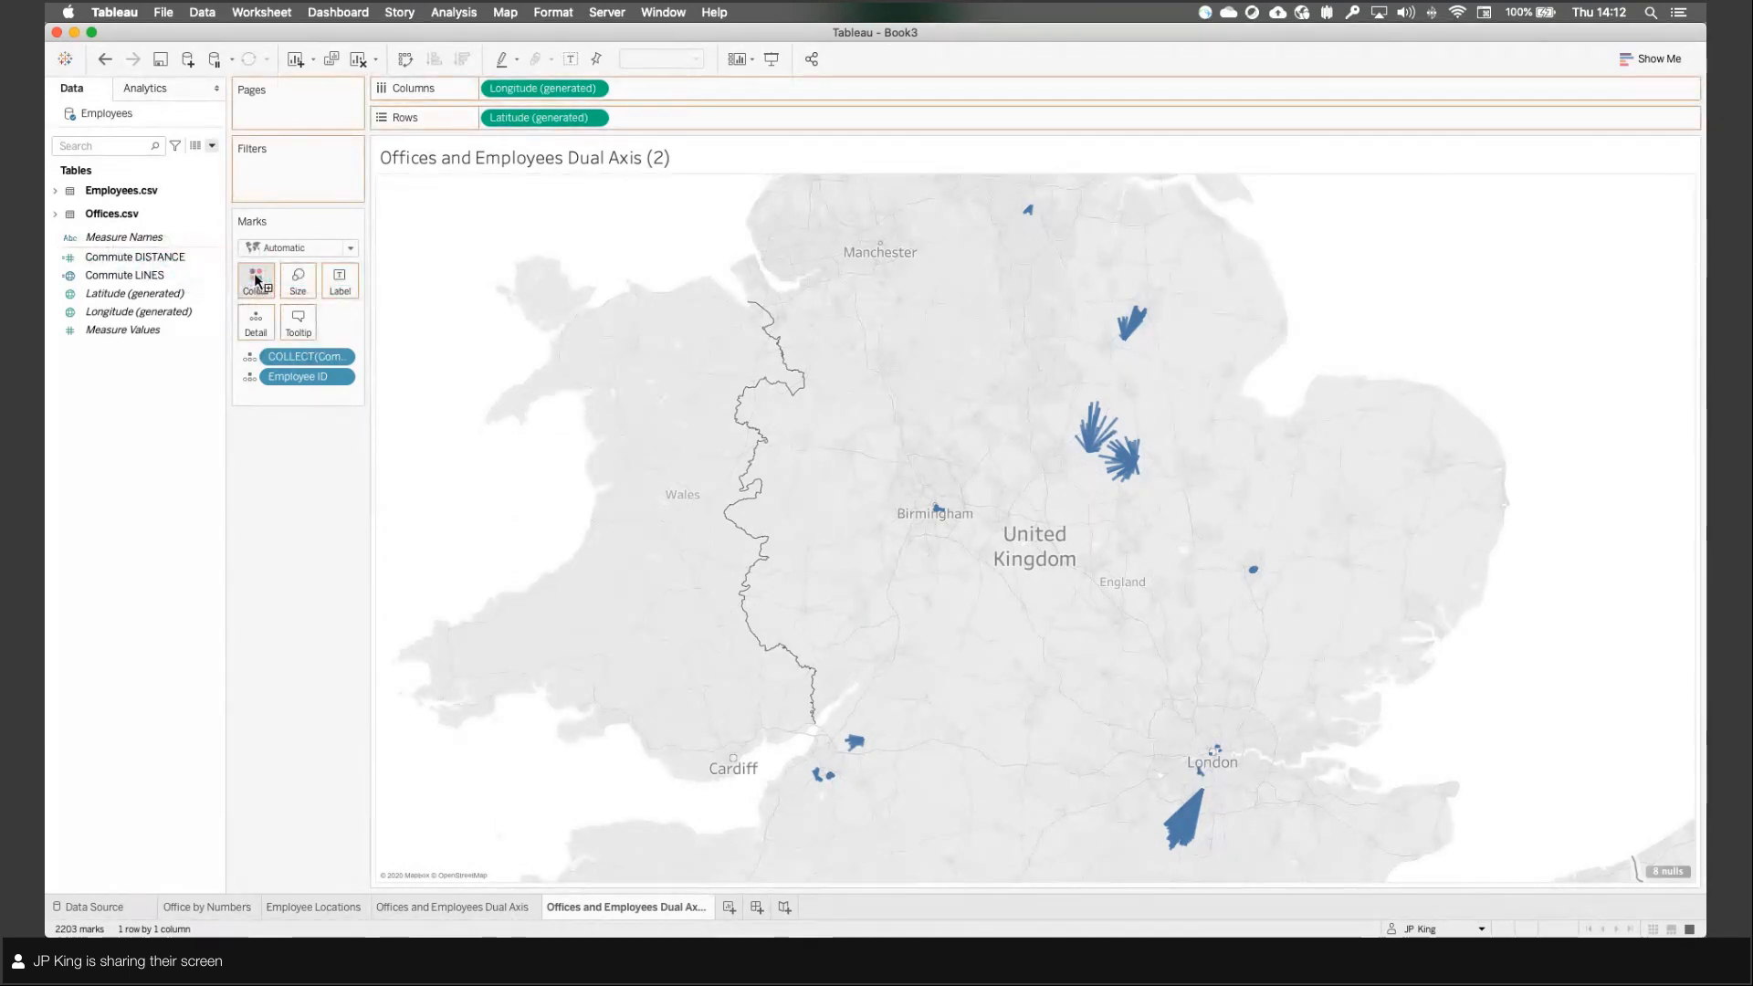
Step: Set the map's Commute DISTANCE colours to a reversed Orange-Blue Diverging palette
double_click(1615, 174)
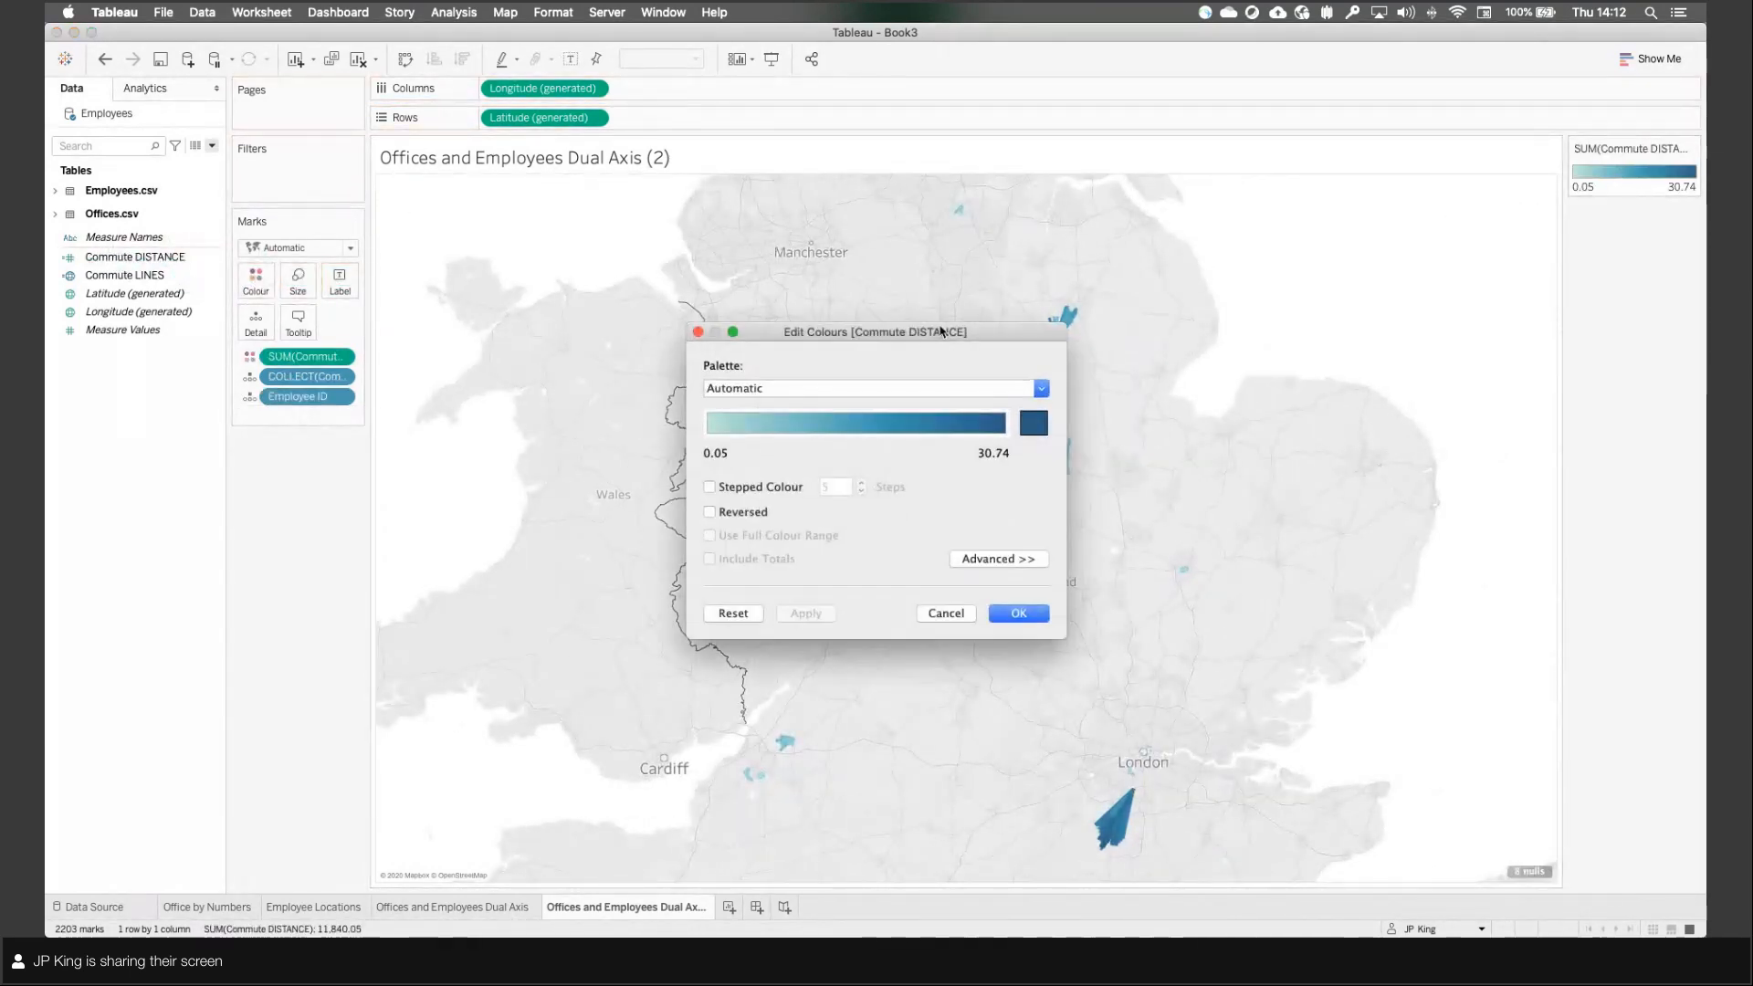
left_click(910, 384)
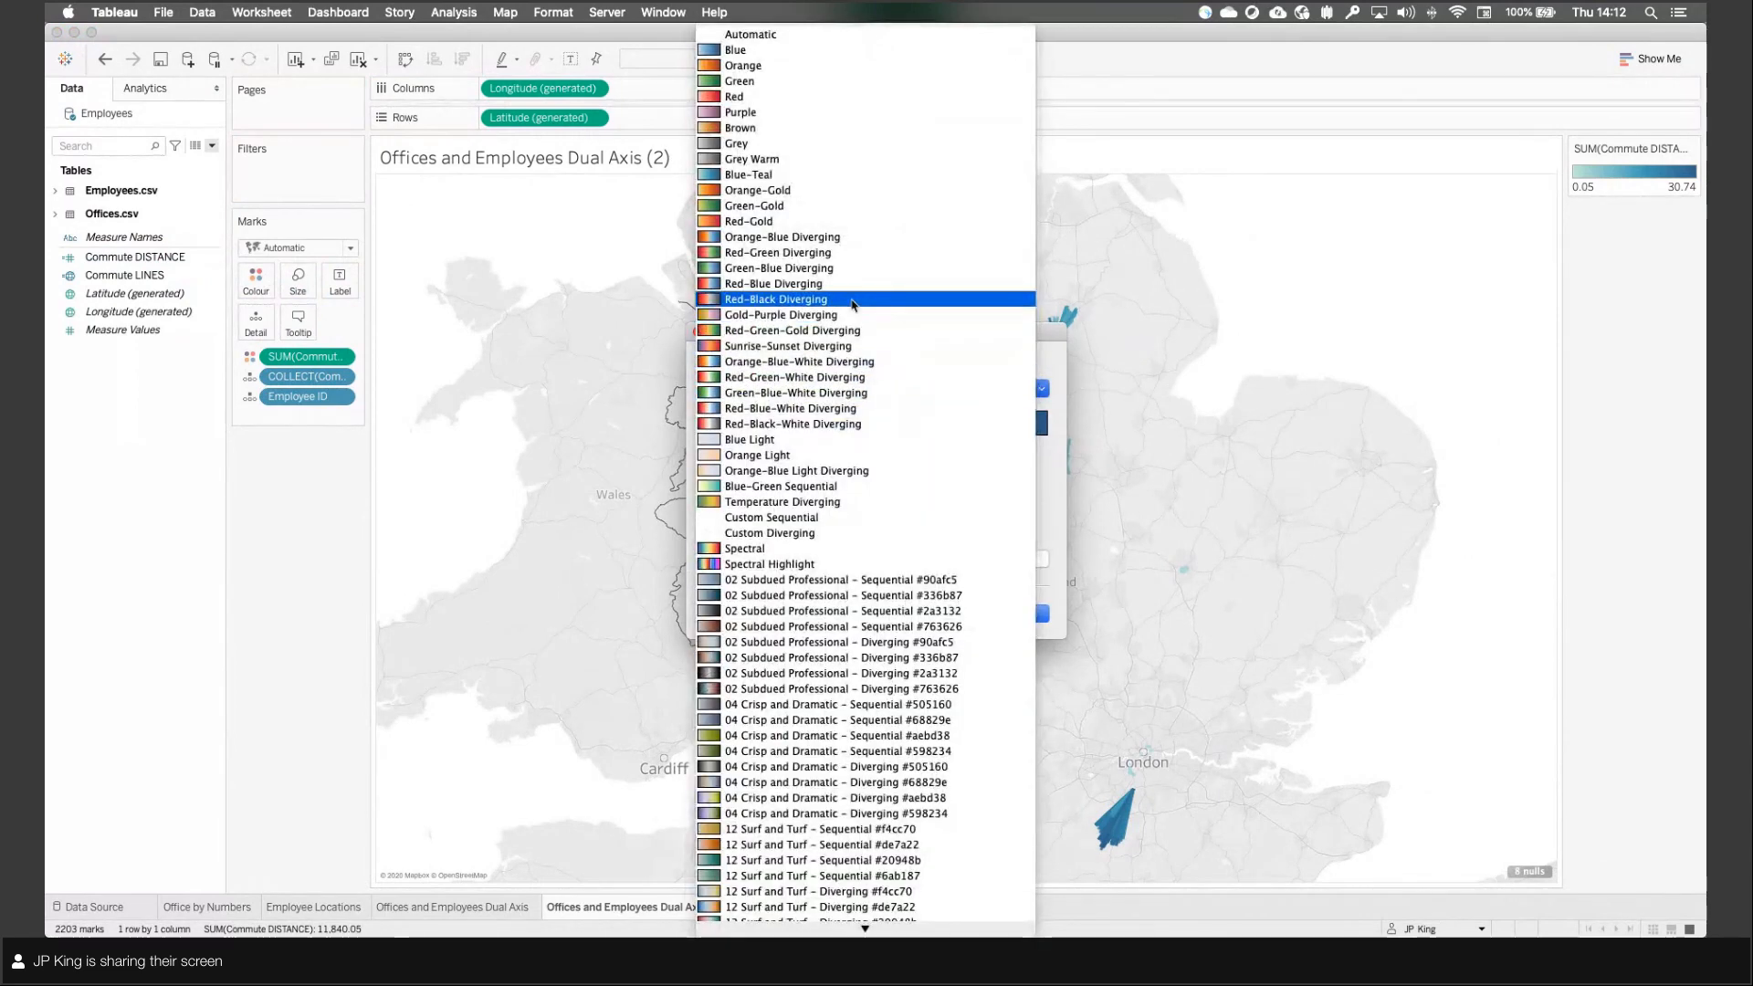
left_click(847, 238)
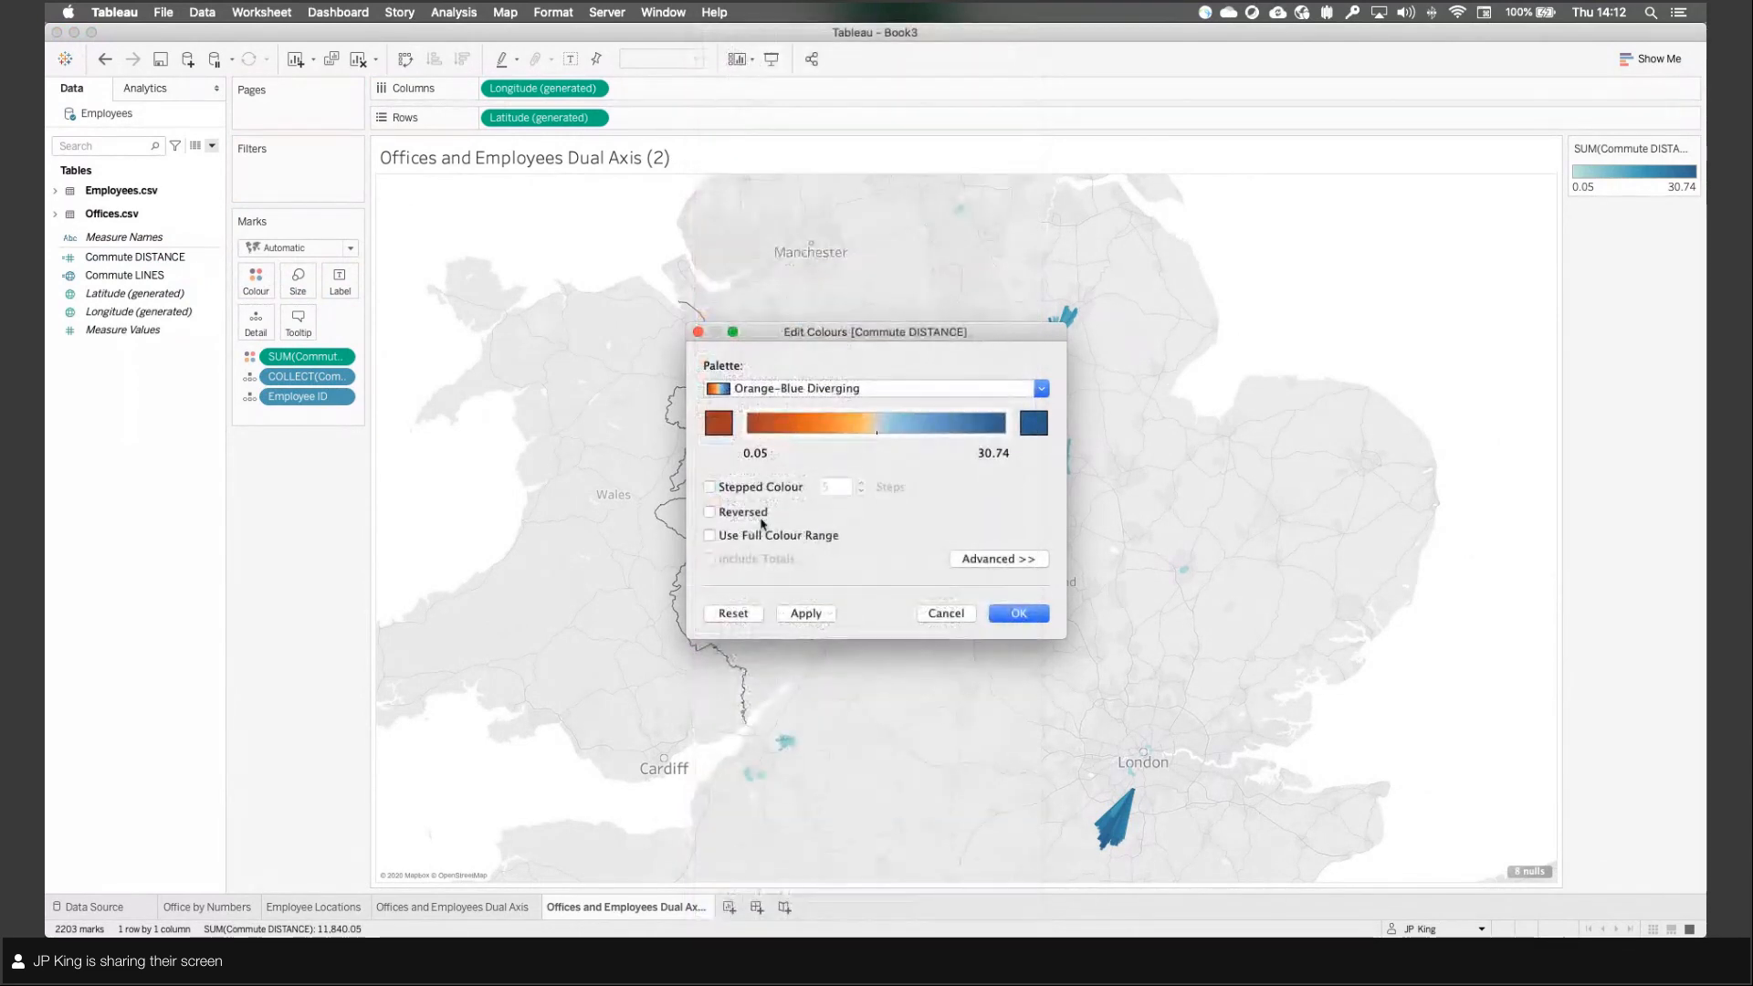
left_click(749, 513)
left_click(1019, 613)
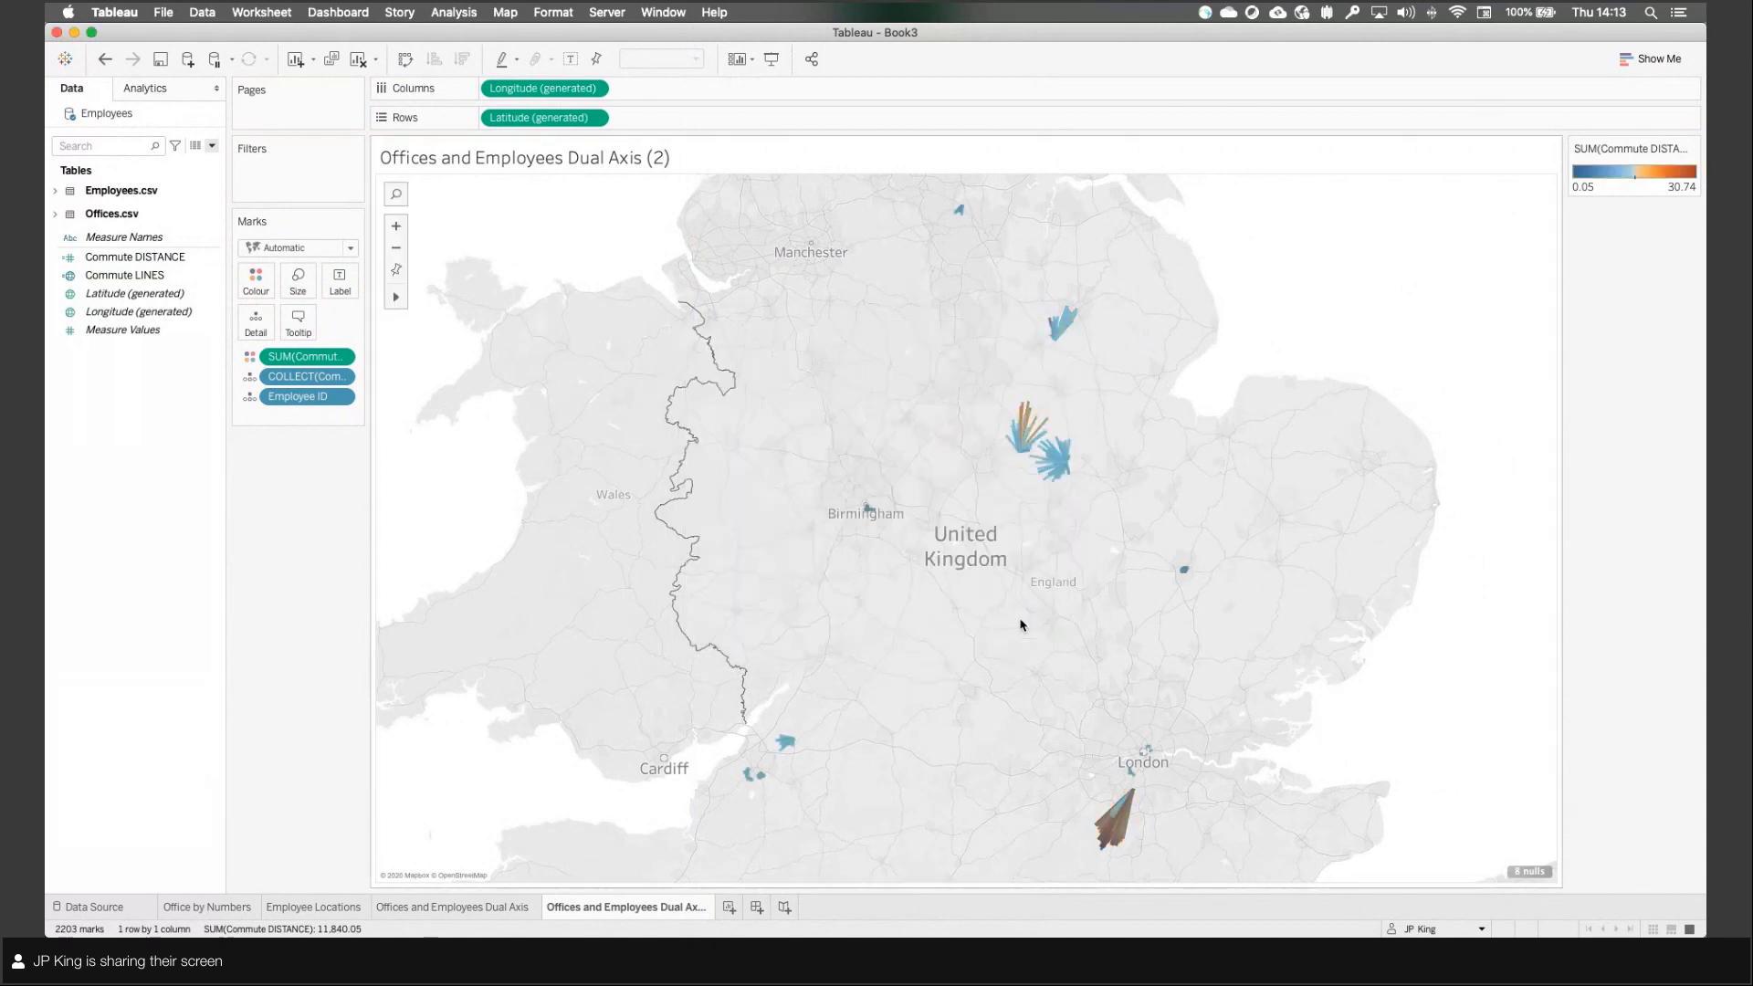
mouse_move(1122, 842)
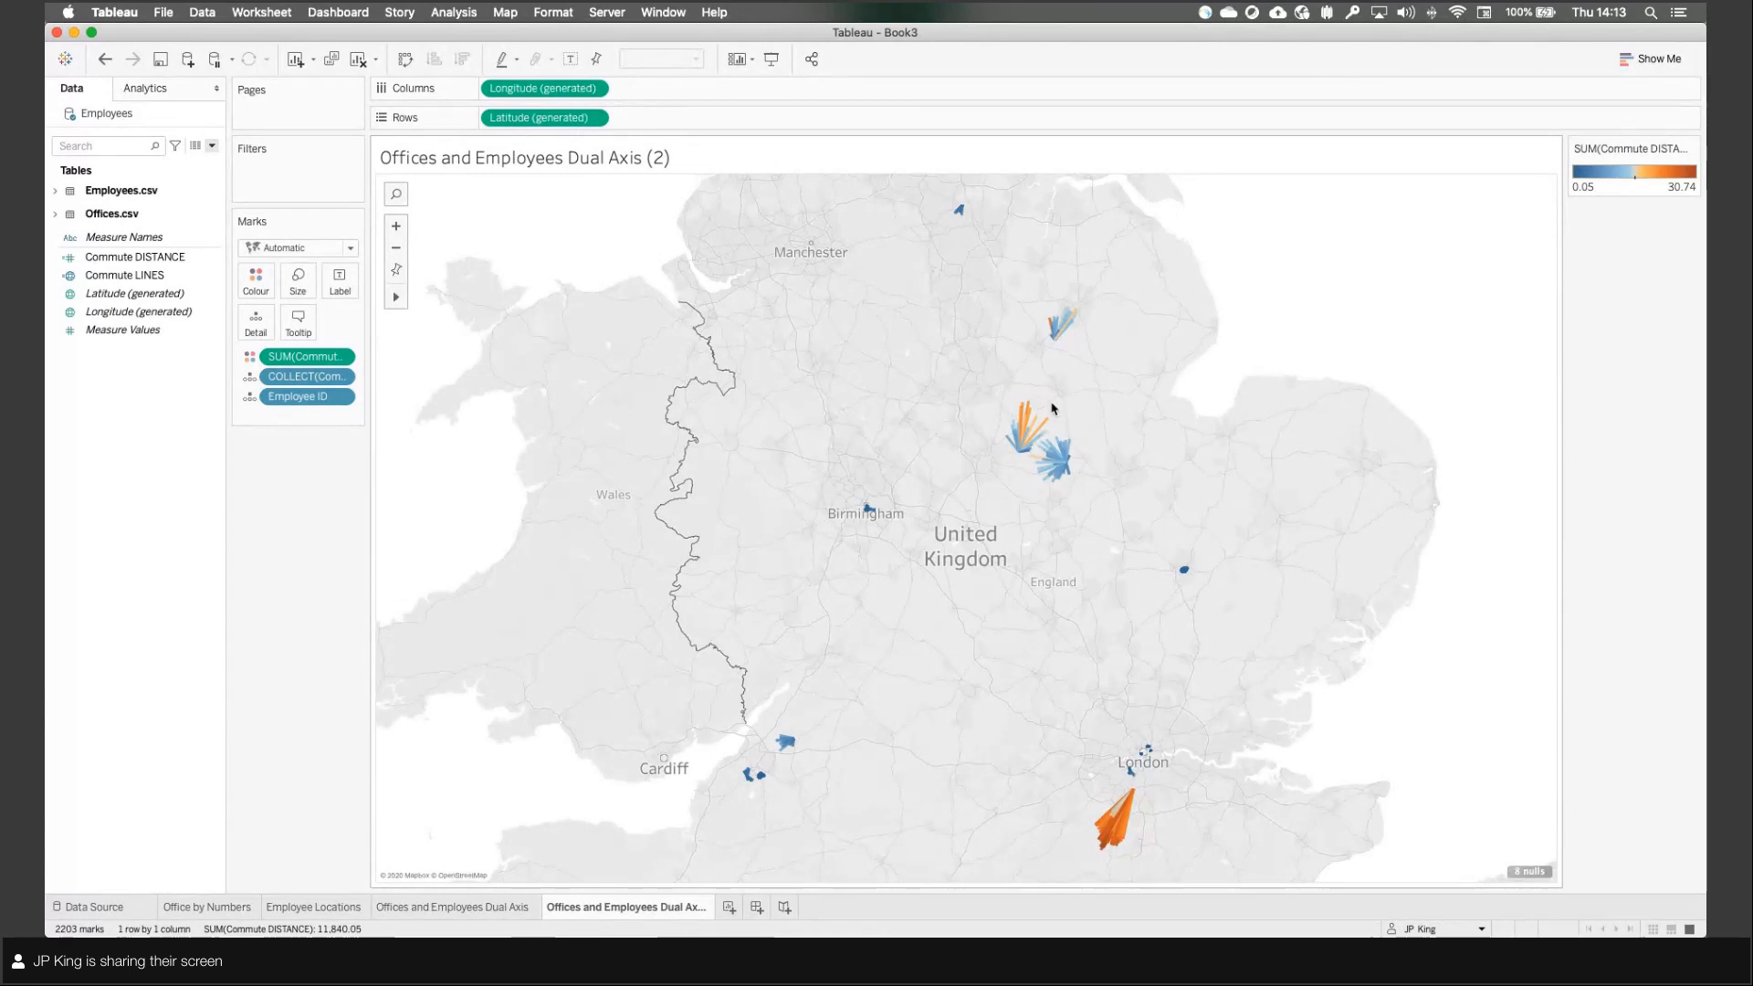
mouse_move(1041, 427)
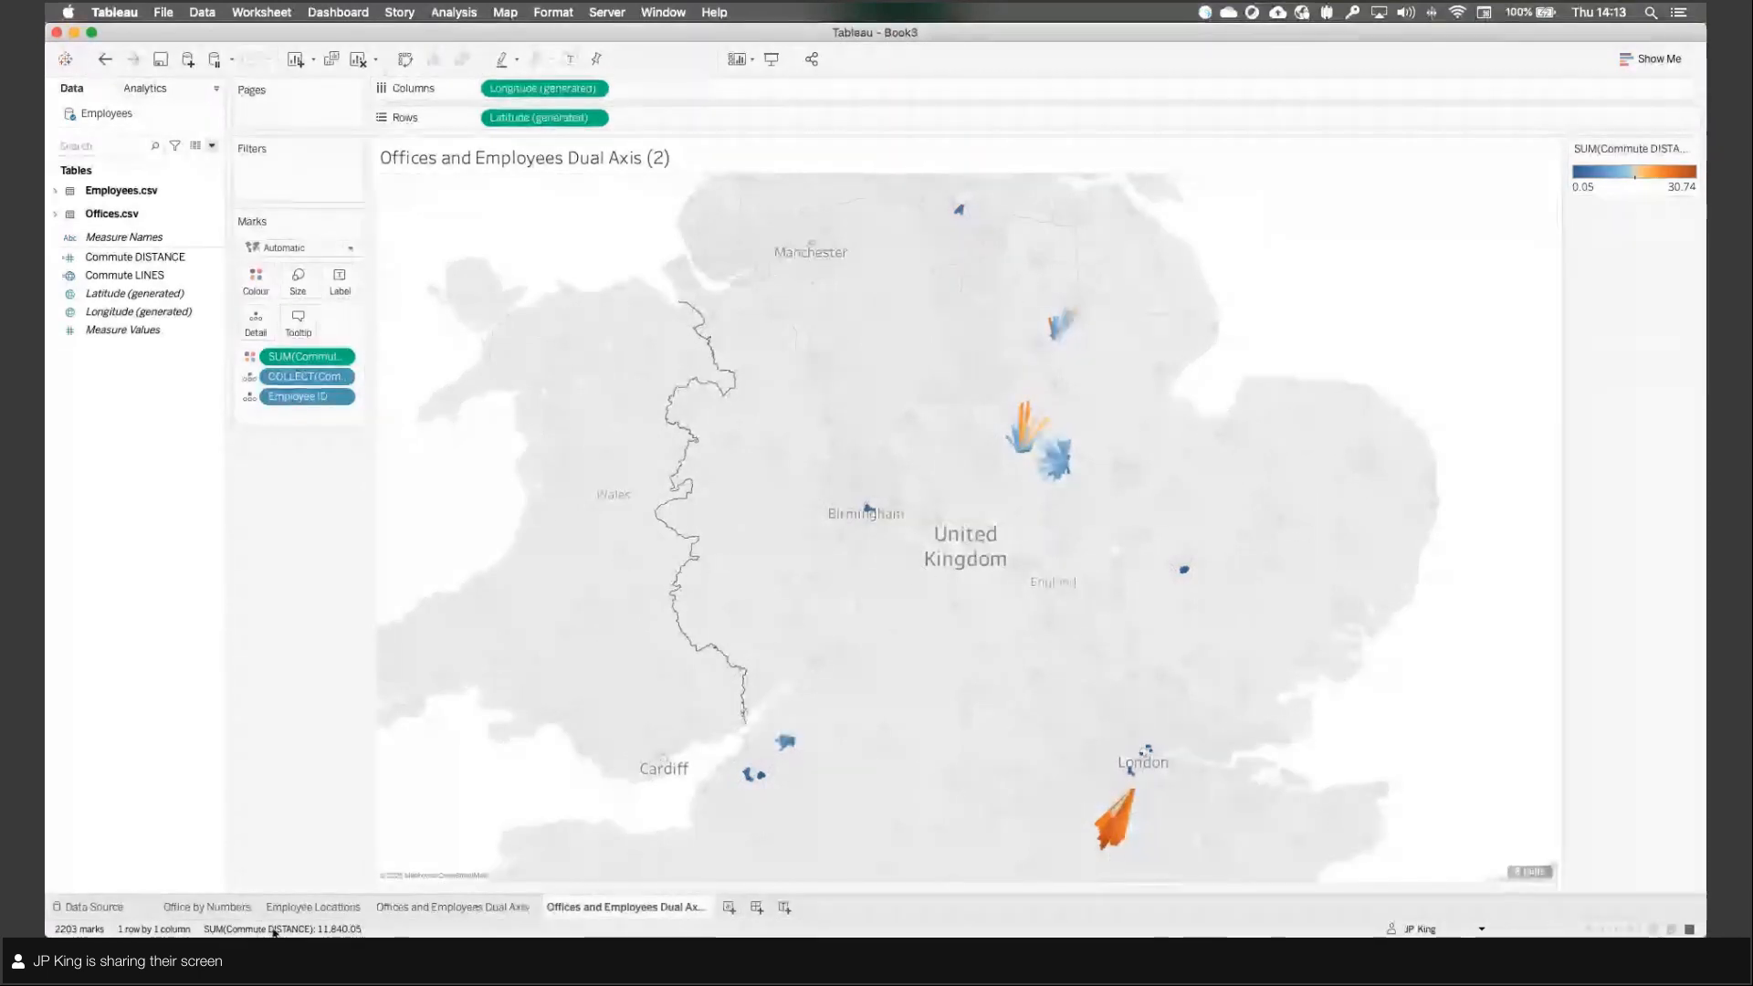
Step: Switch to the Office by Numbers sheet and colour its bars by the average of Commute DISTANCE
left_click(207, 906)
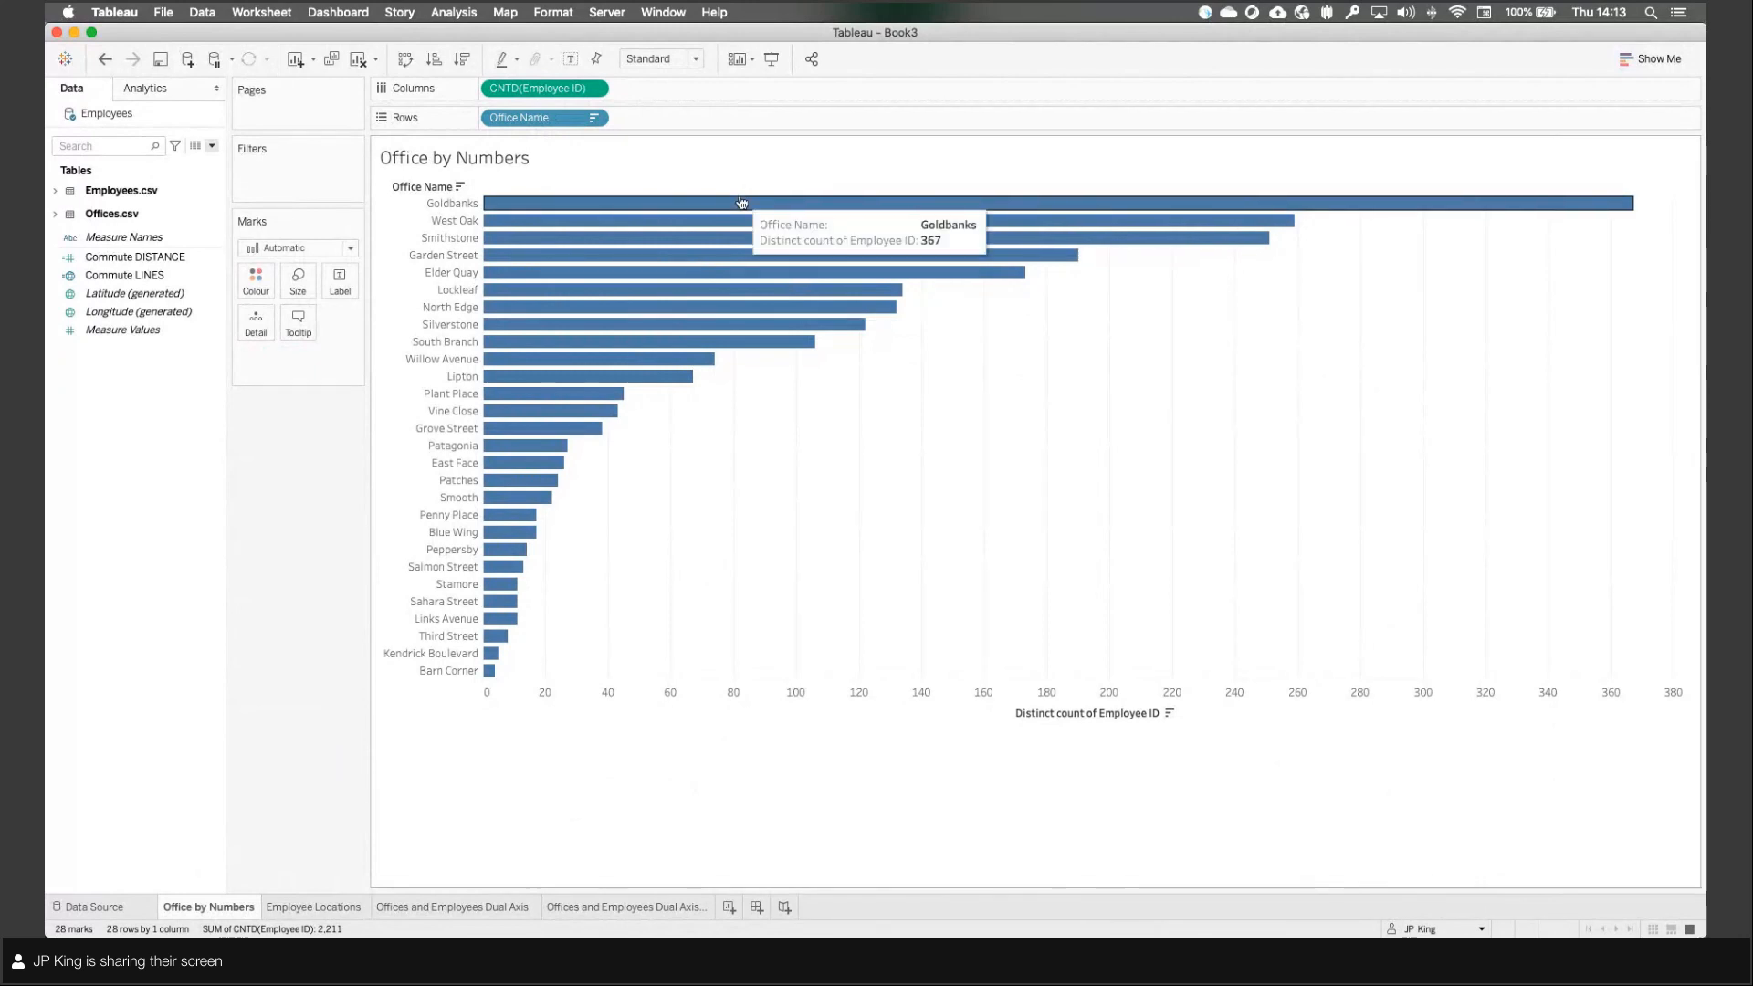
mouse_move(745, 205)
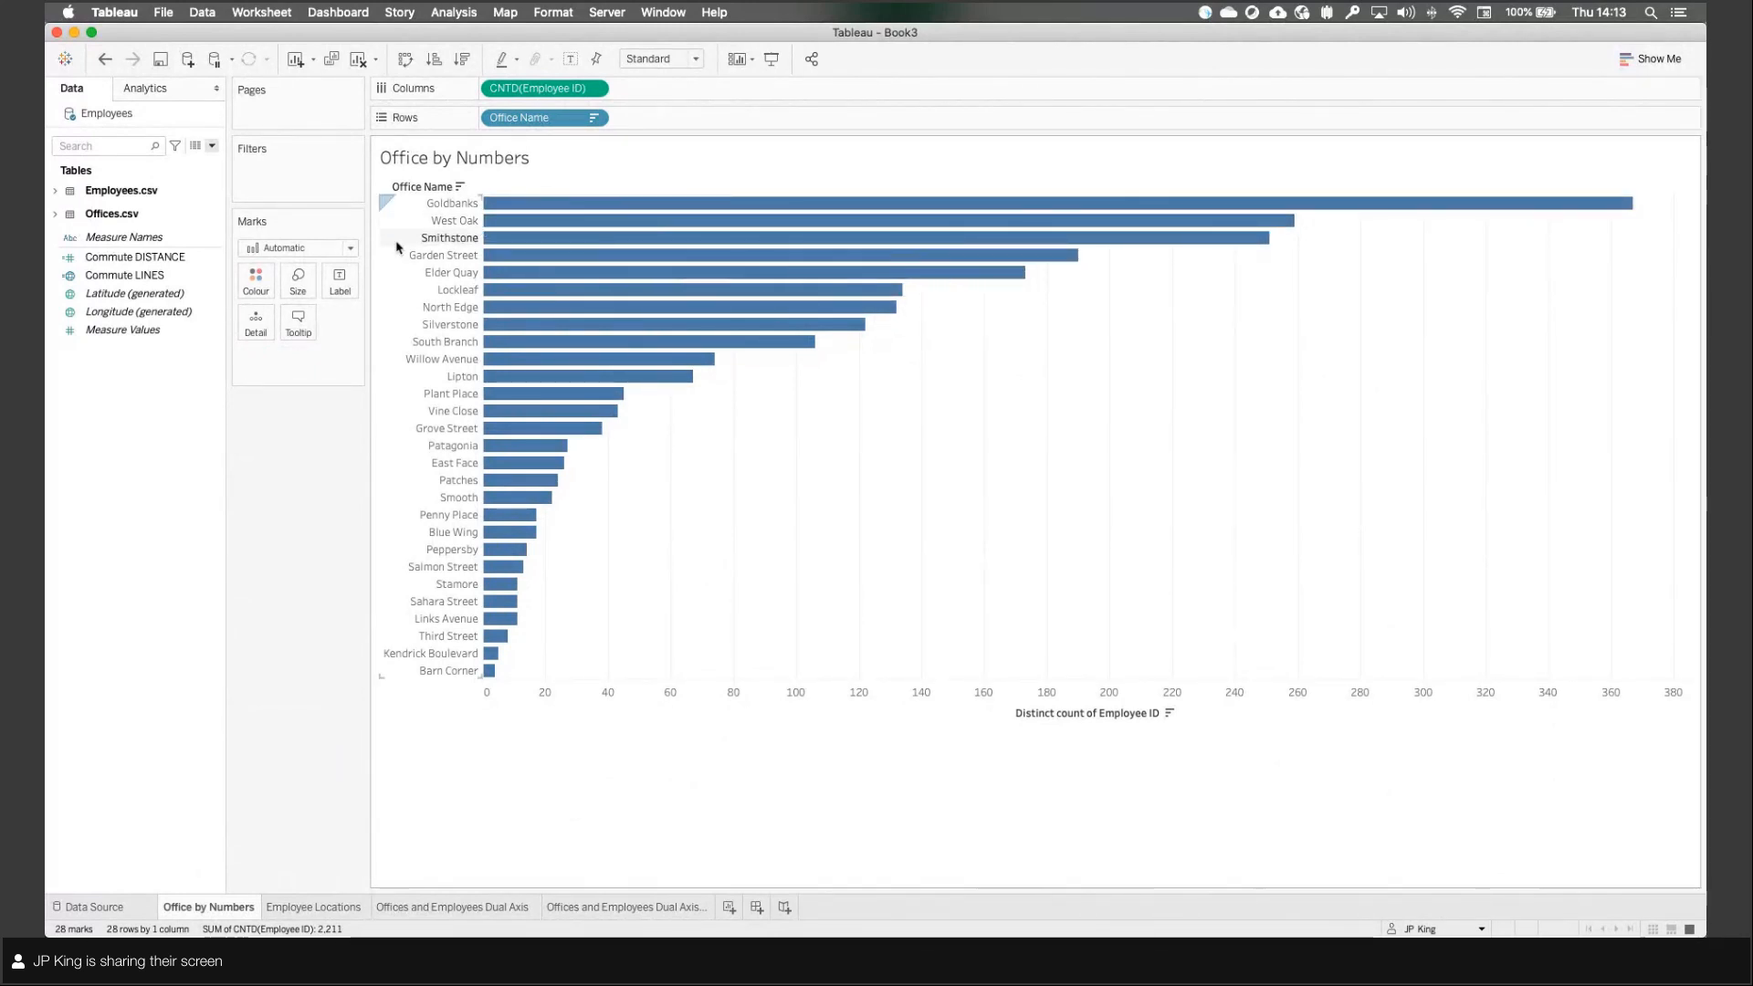
left_click(124, 257)
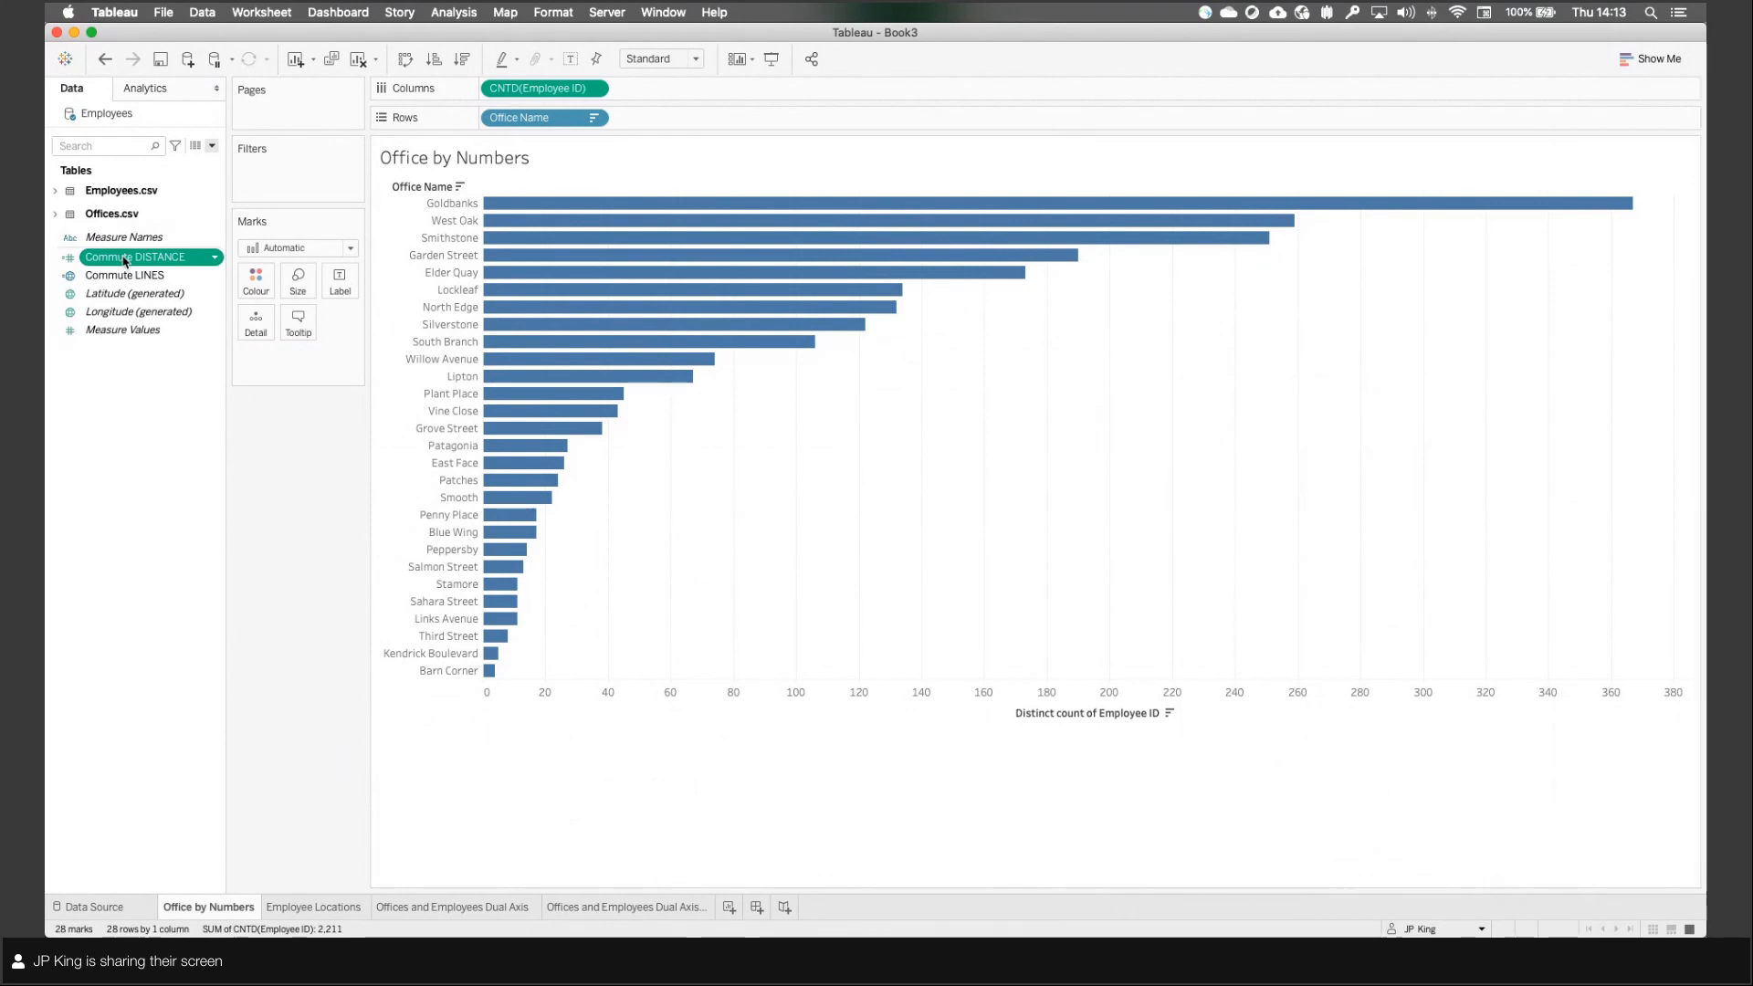
left_click_drag(125, 260, 256, 281)
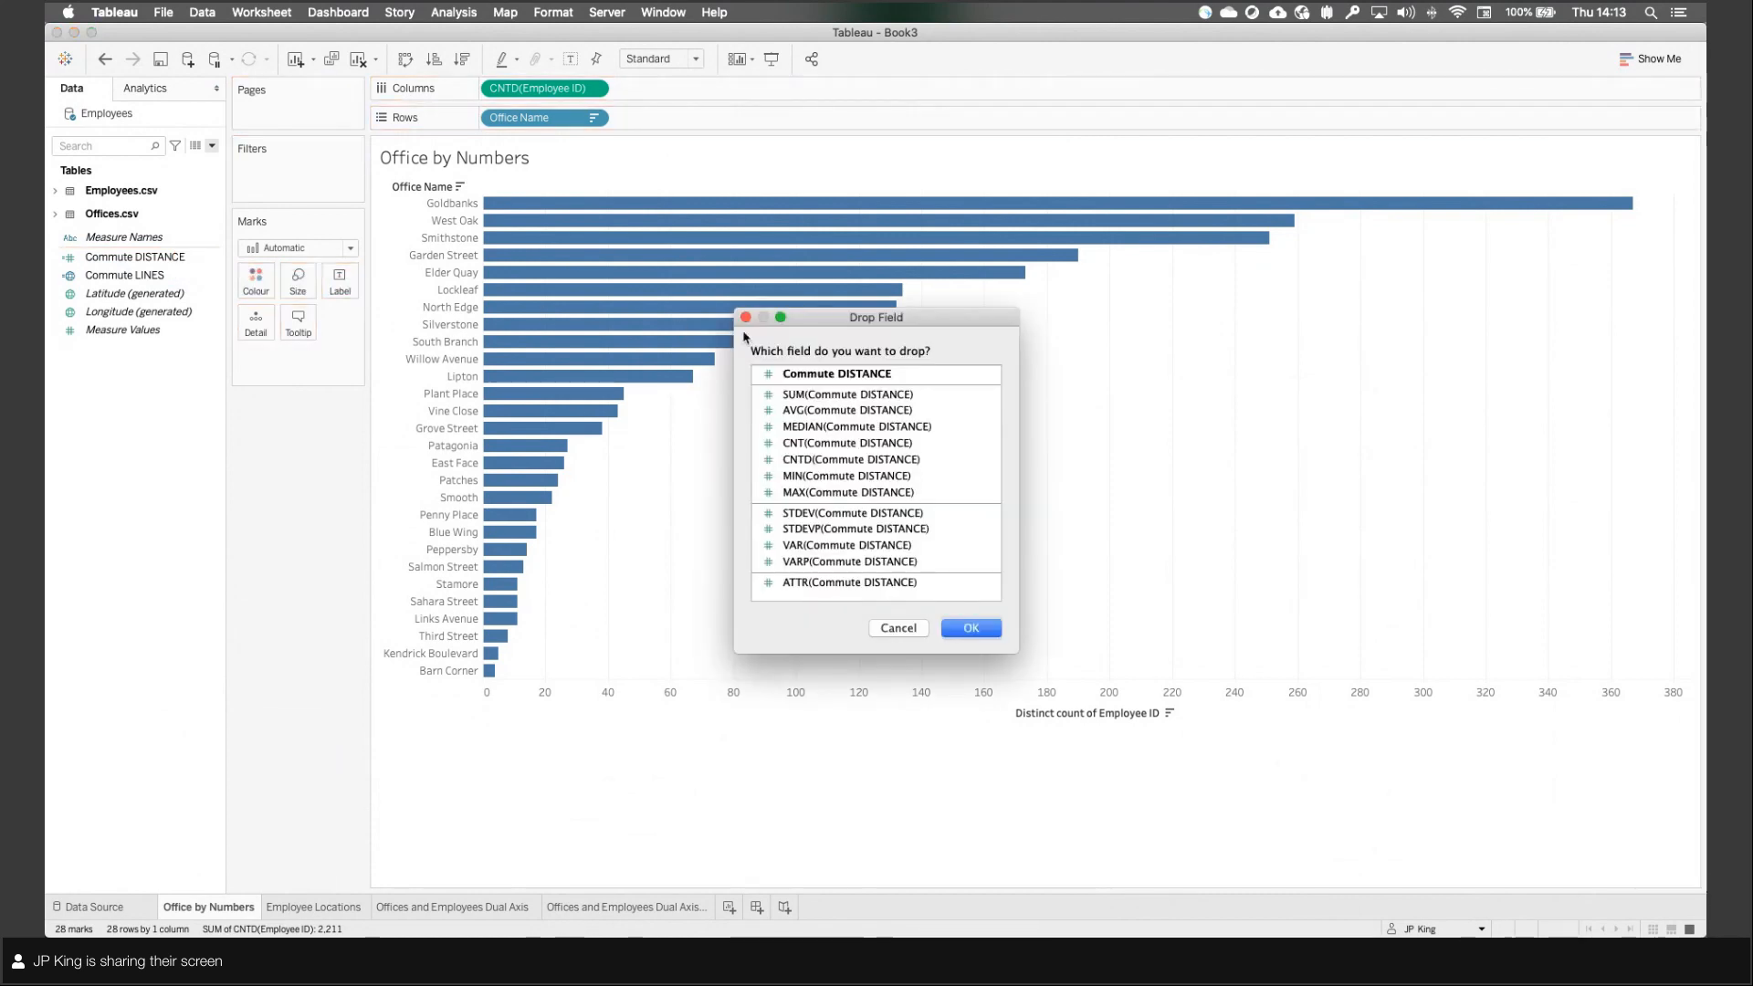
double_click(807, 410)
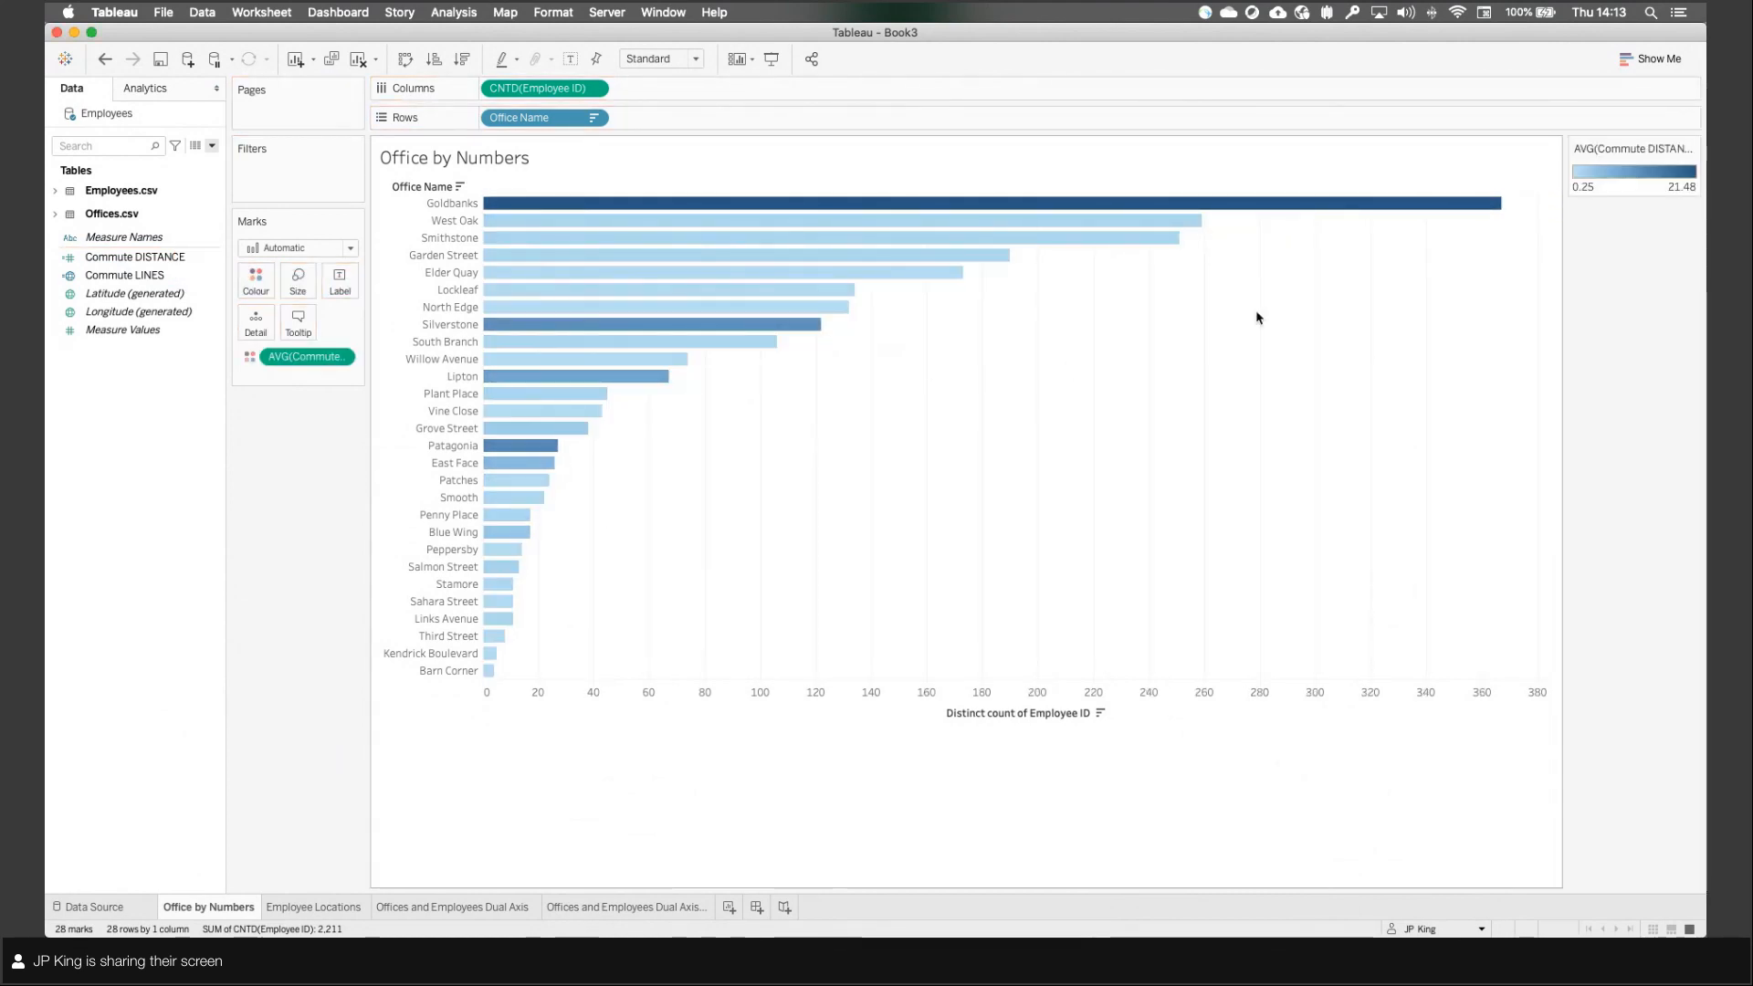
Step: Apply a reversed Orange-Blue Diverging palette to the average Commute DISTANCE colours of the office bars
double_click(1629, 173)
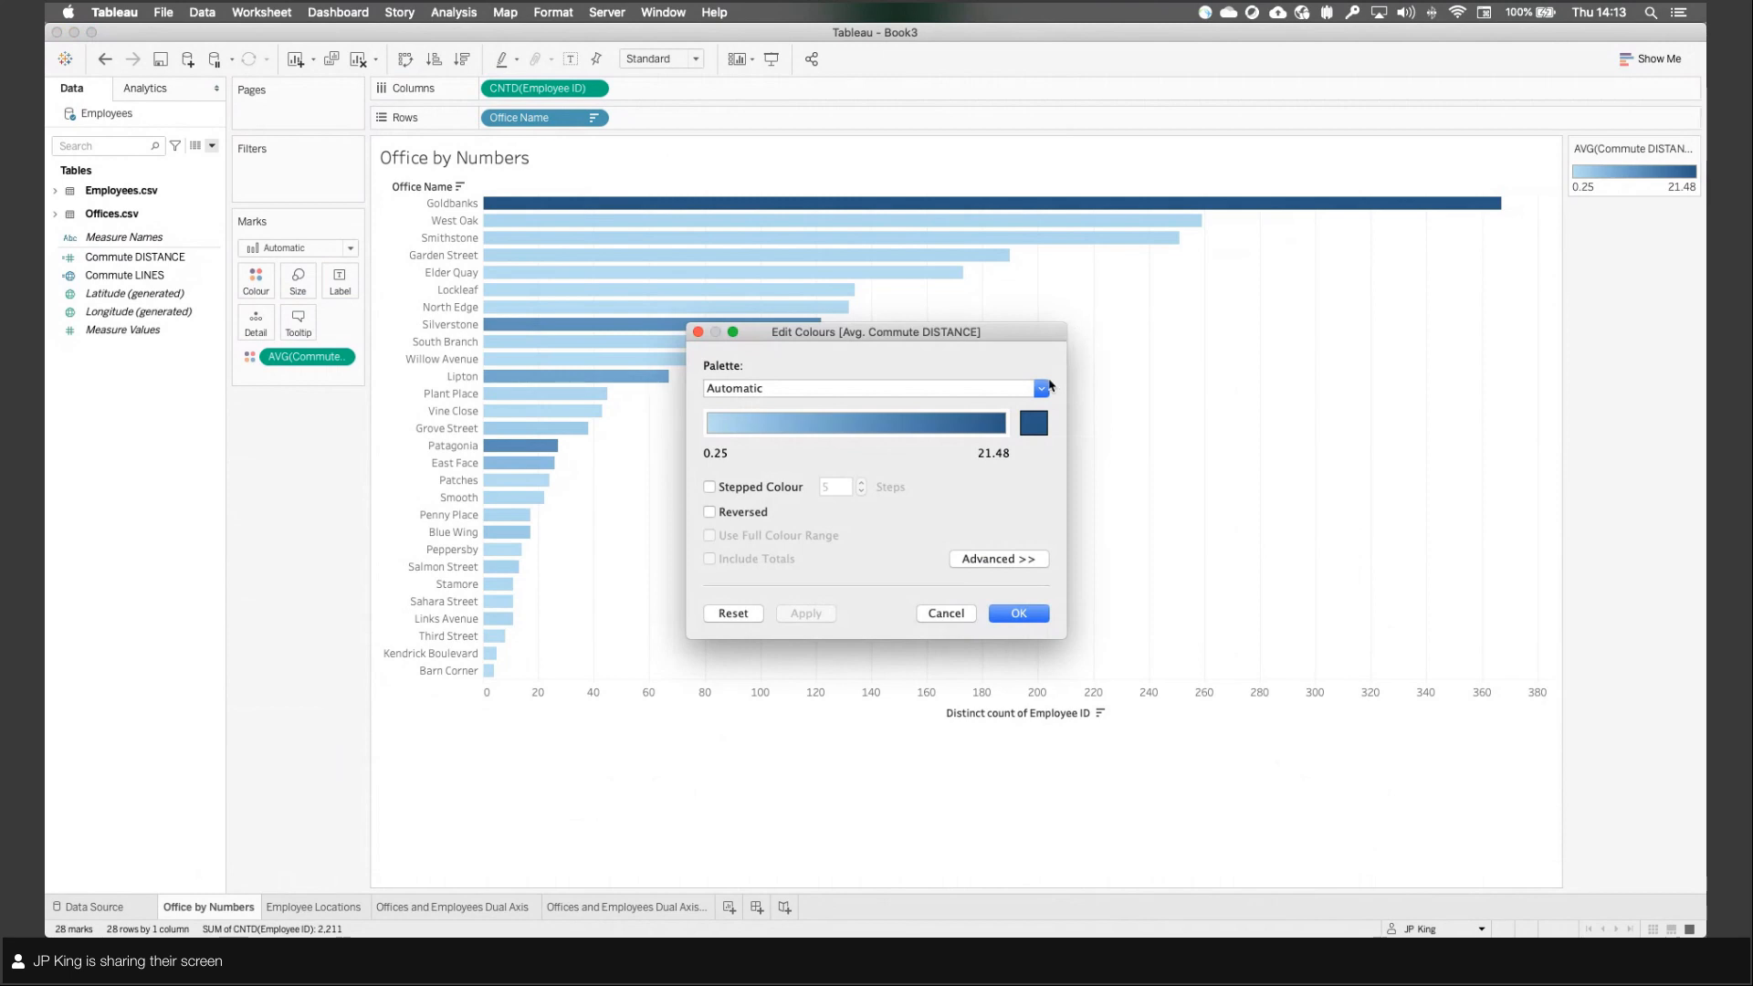
left_click(1042, 388)
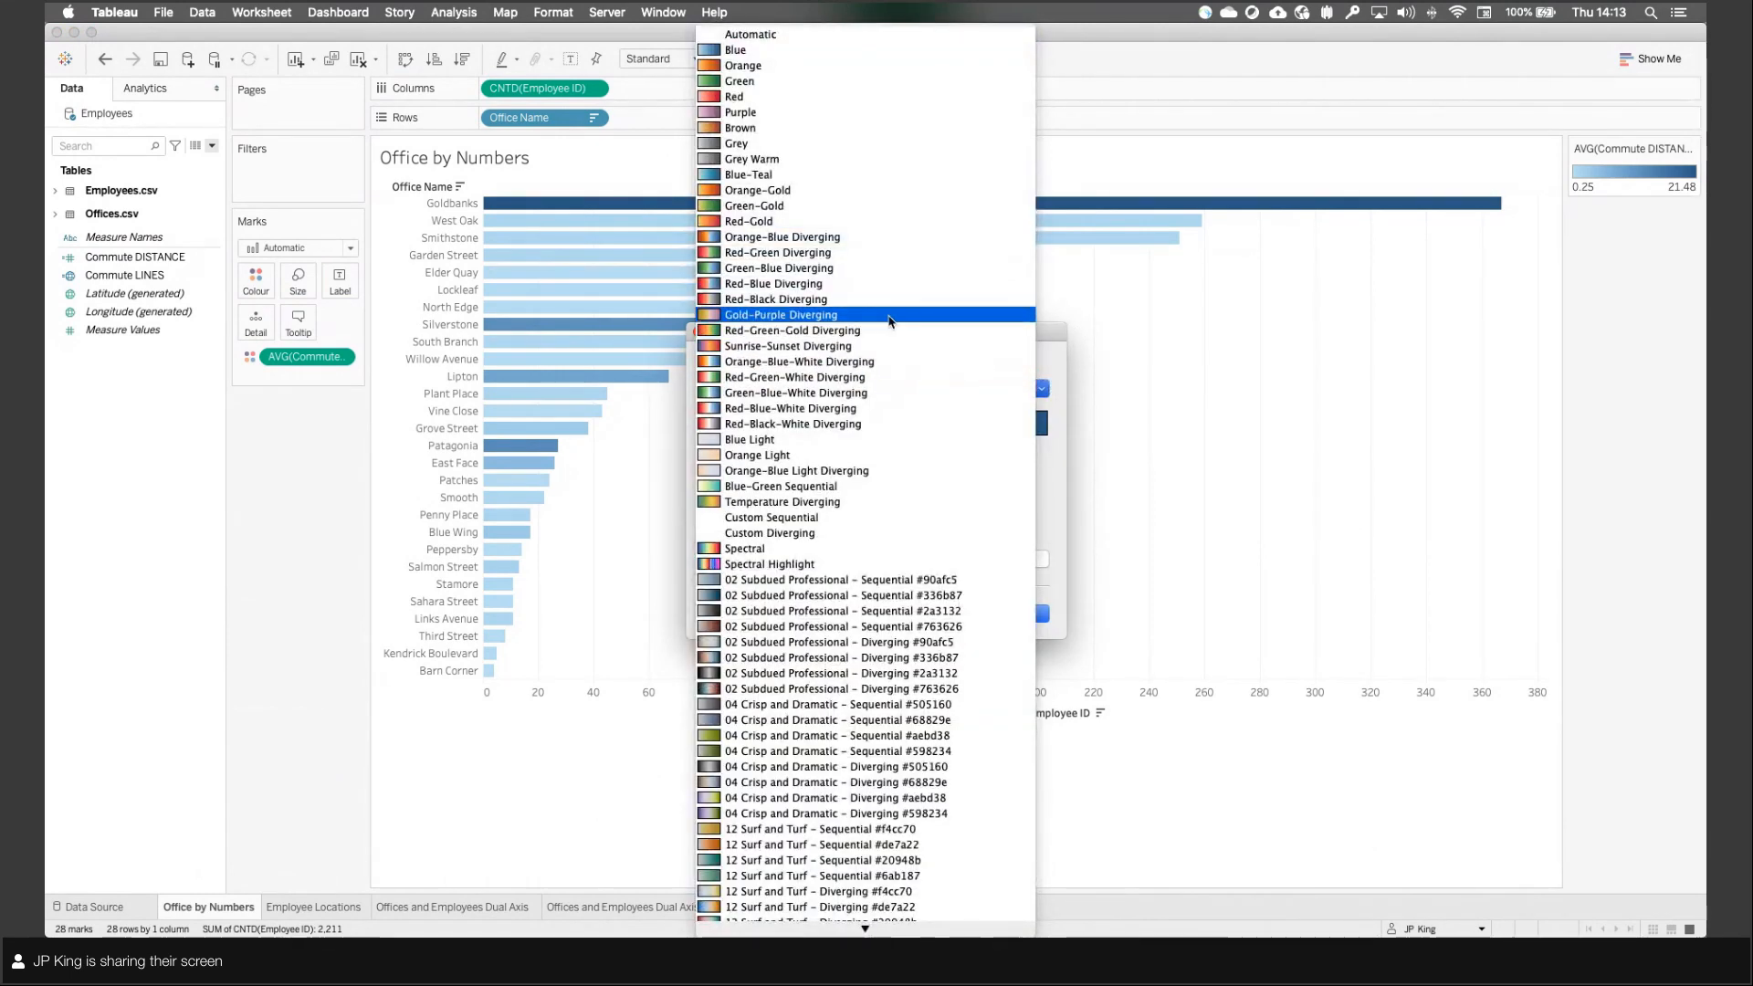
left_click(833, 238)
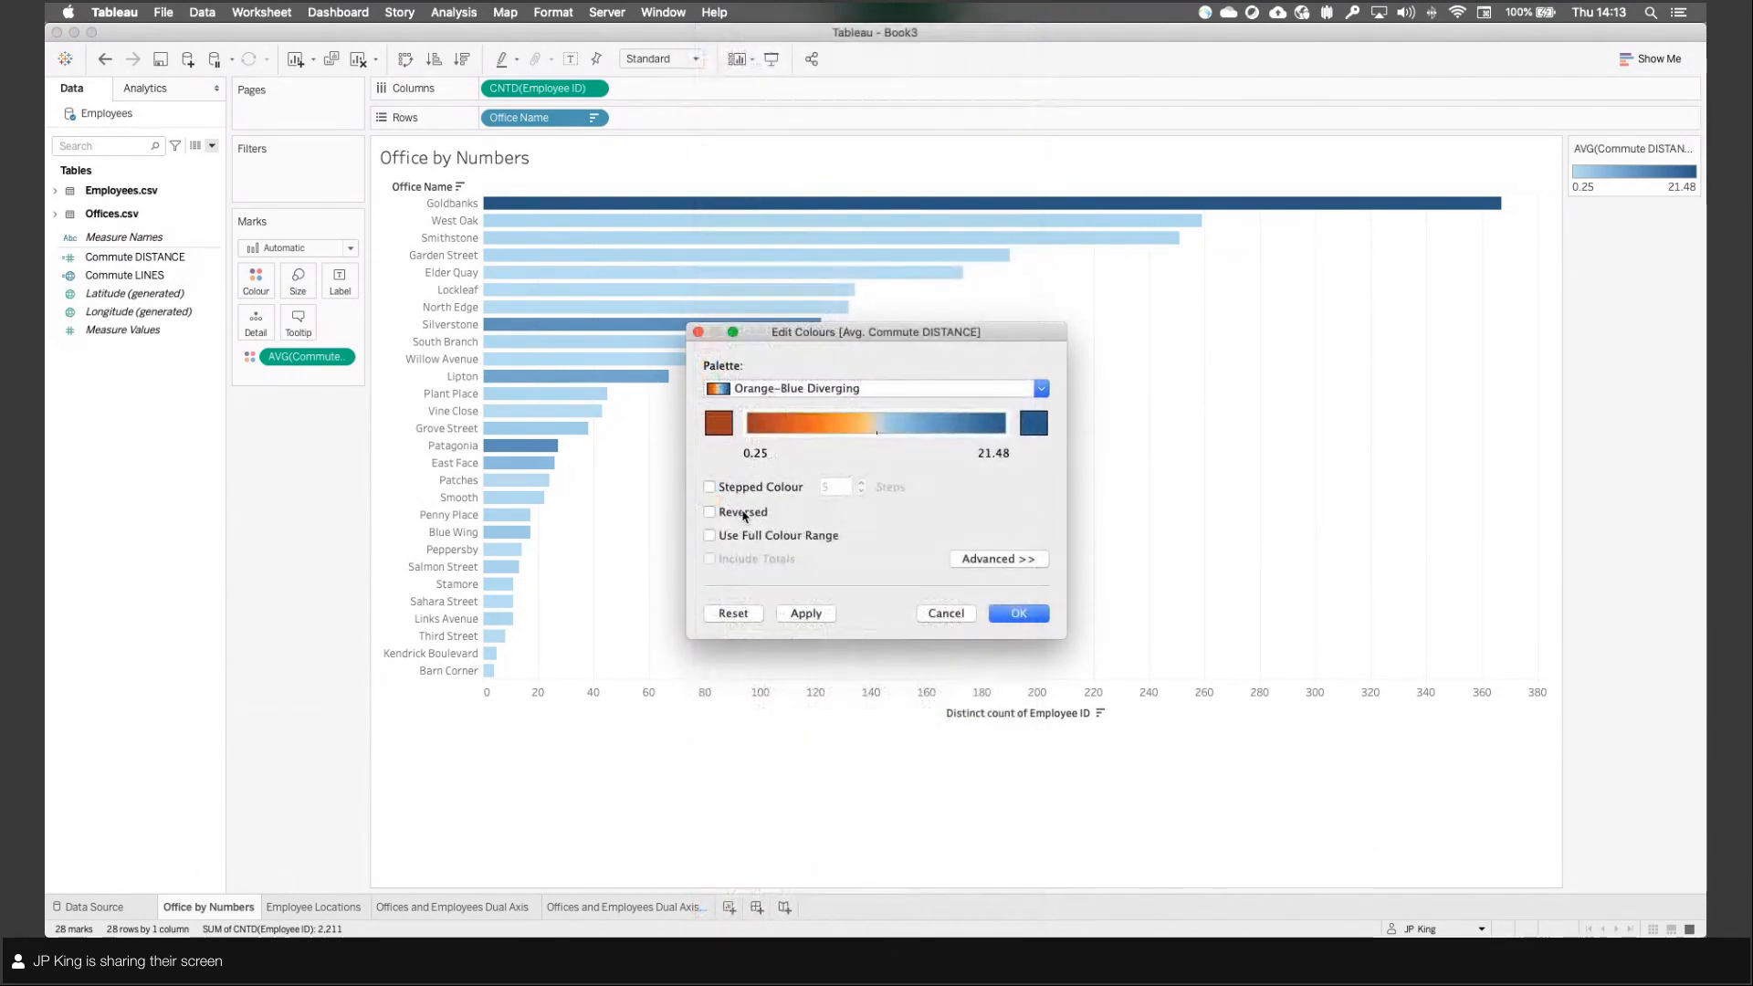
left_click(1019, 613)
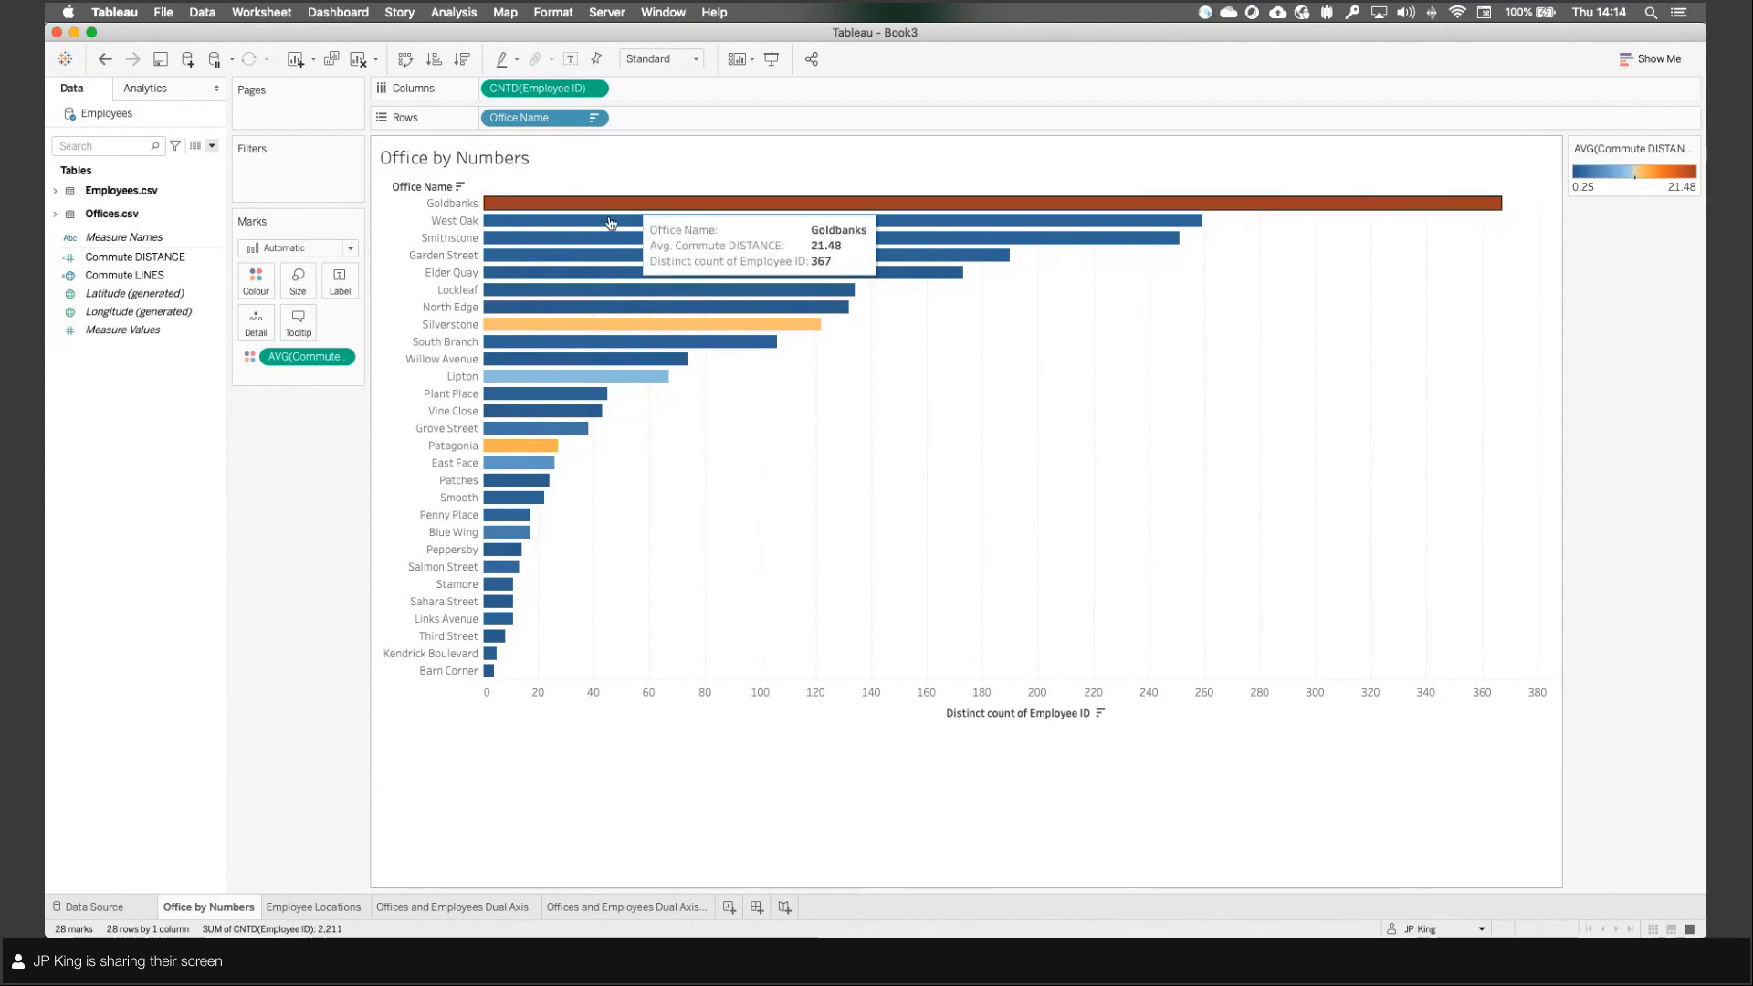
Step: Try average Commute DISTANCE as a second column of bars beside the employee count, and return the field to bar colour
left_click_drag(306, 357, 662, 86)
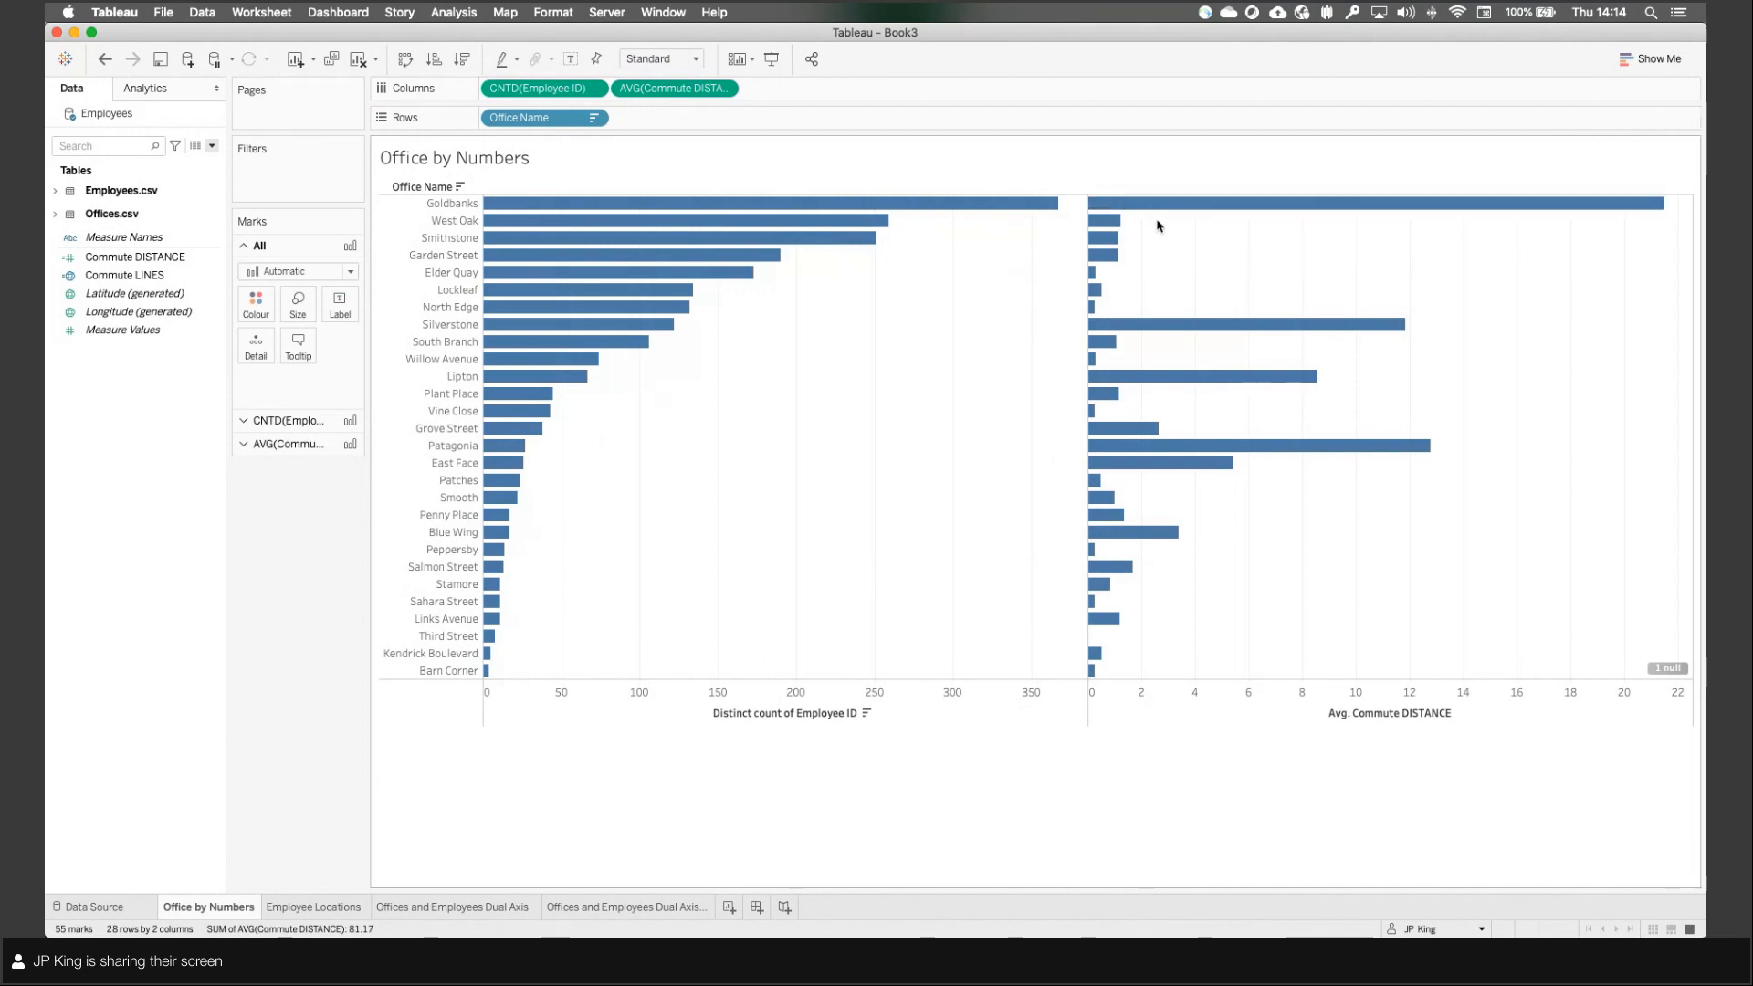
mouse_move(944, 215)
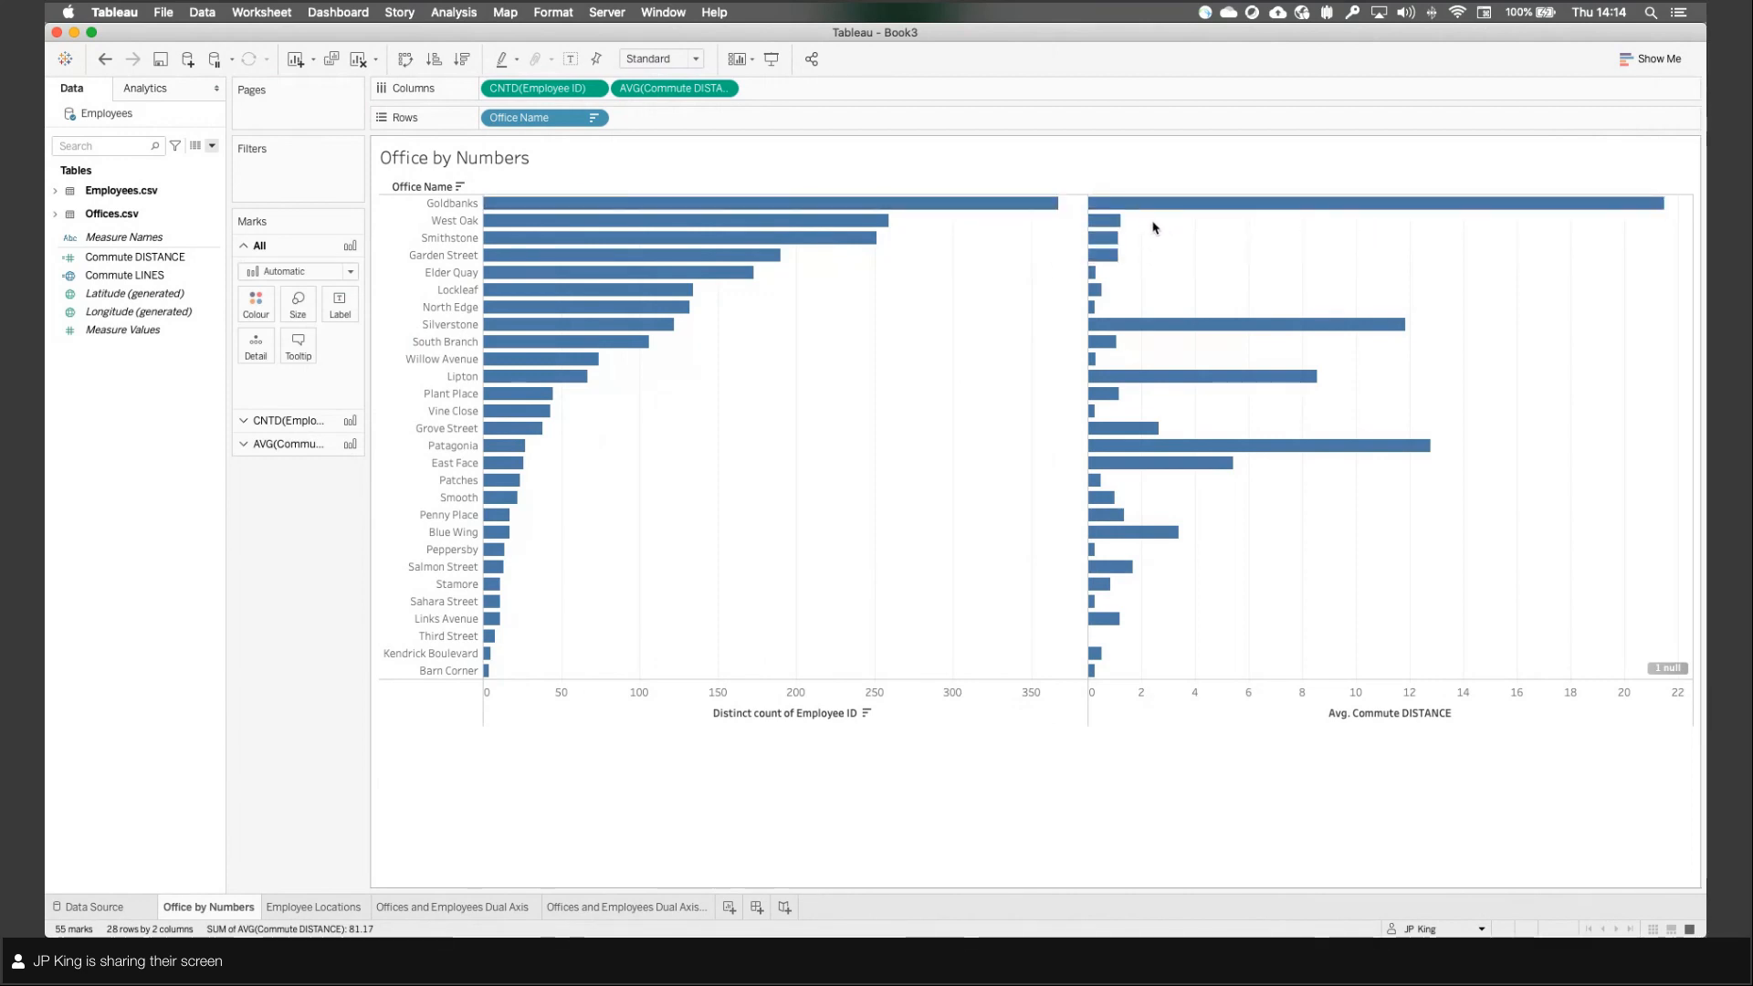
left_click_drag(1154, 214, 493, 276)
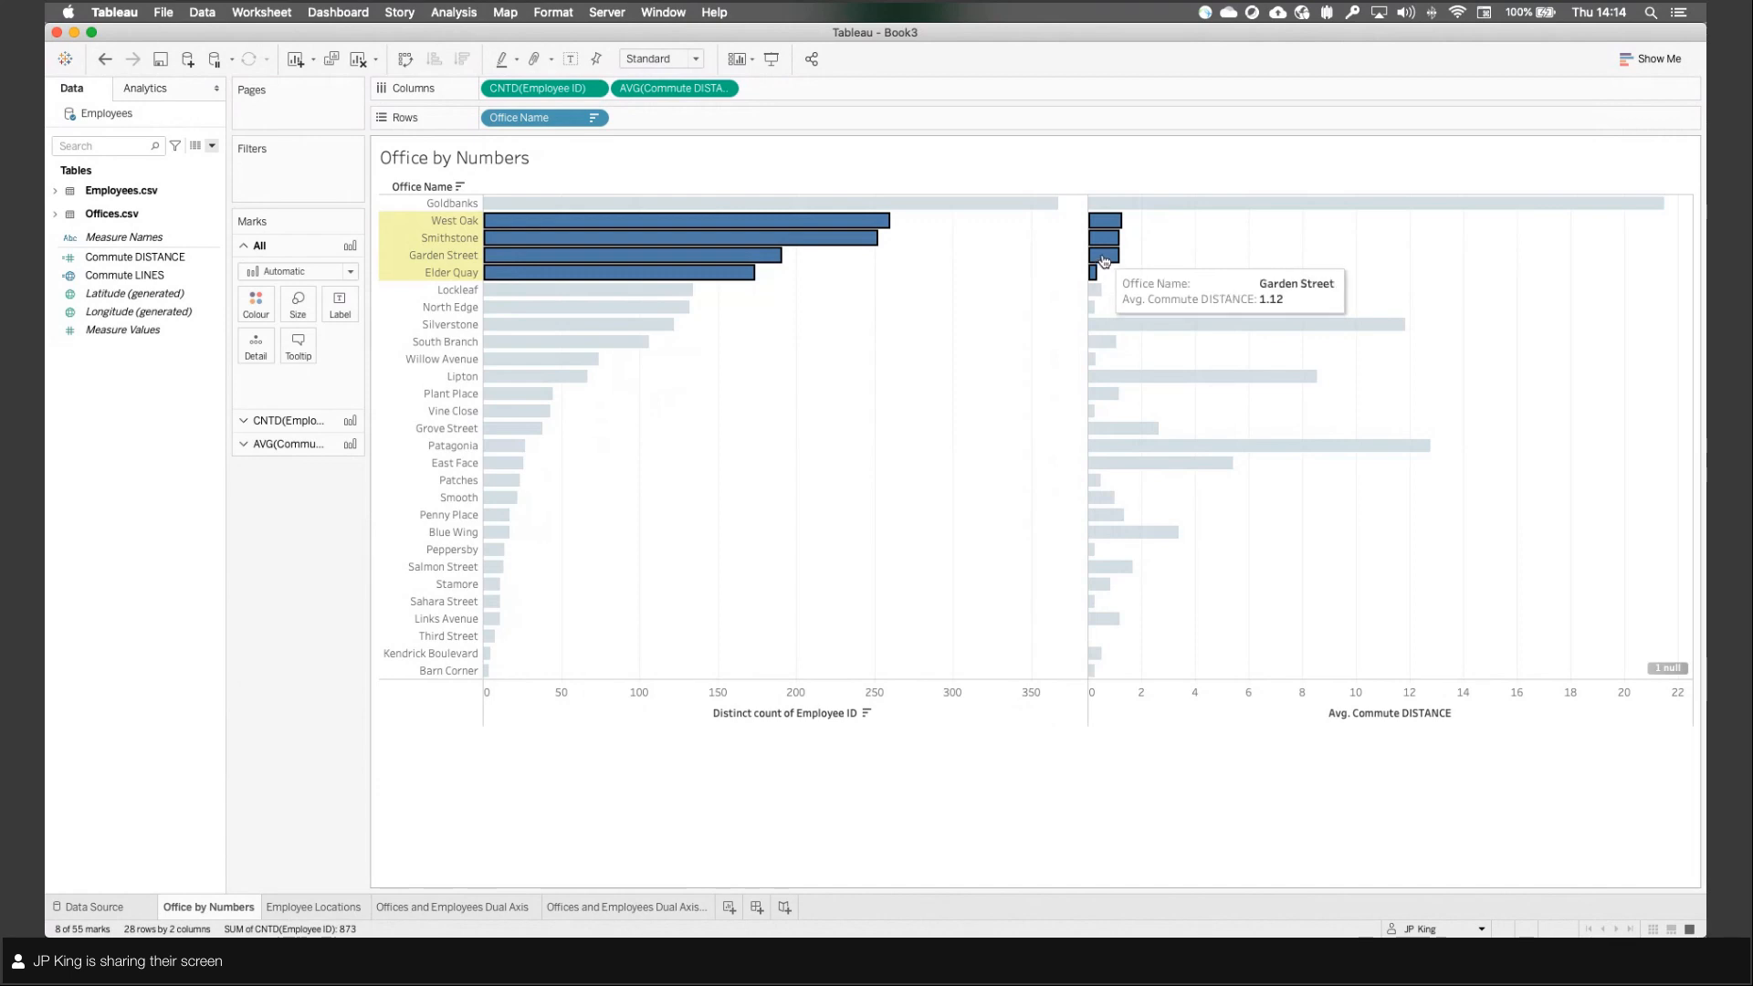
left_click(1020, 264)
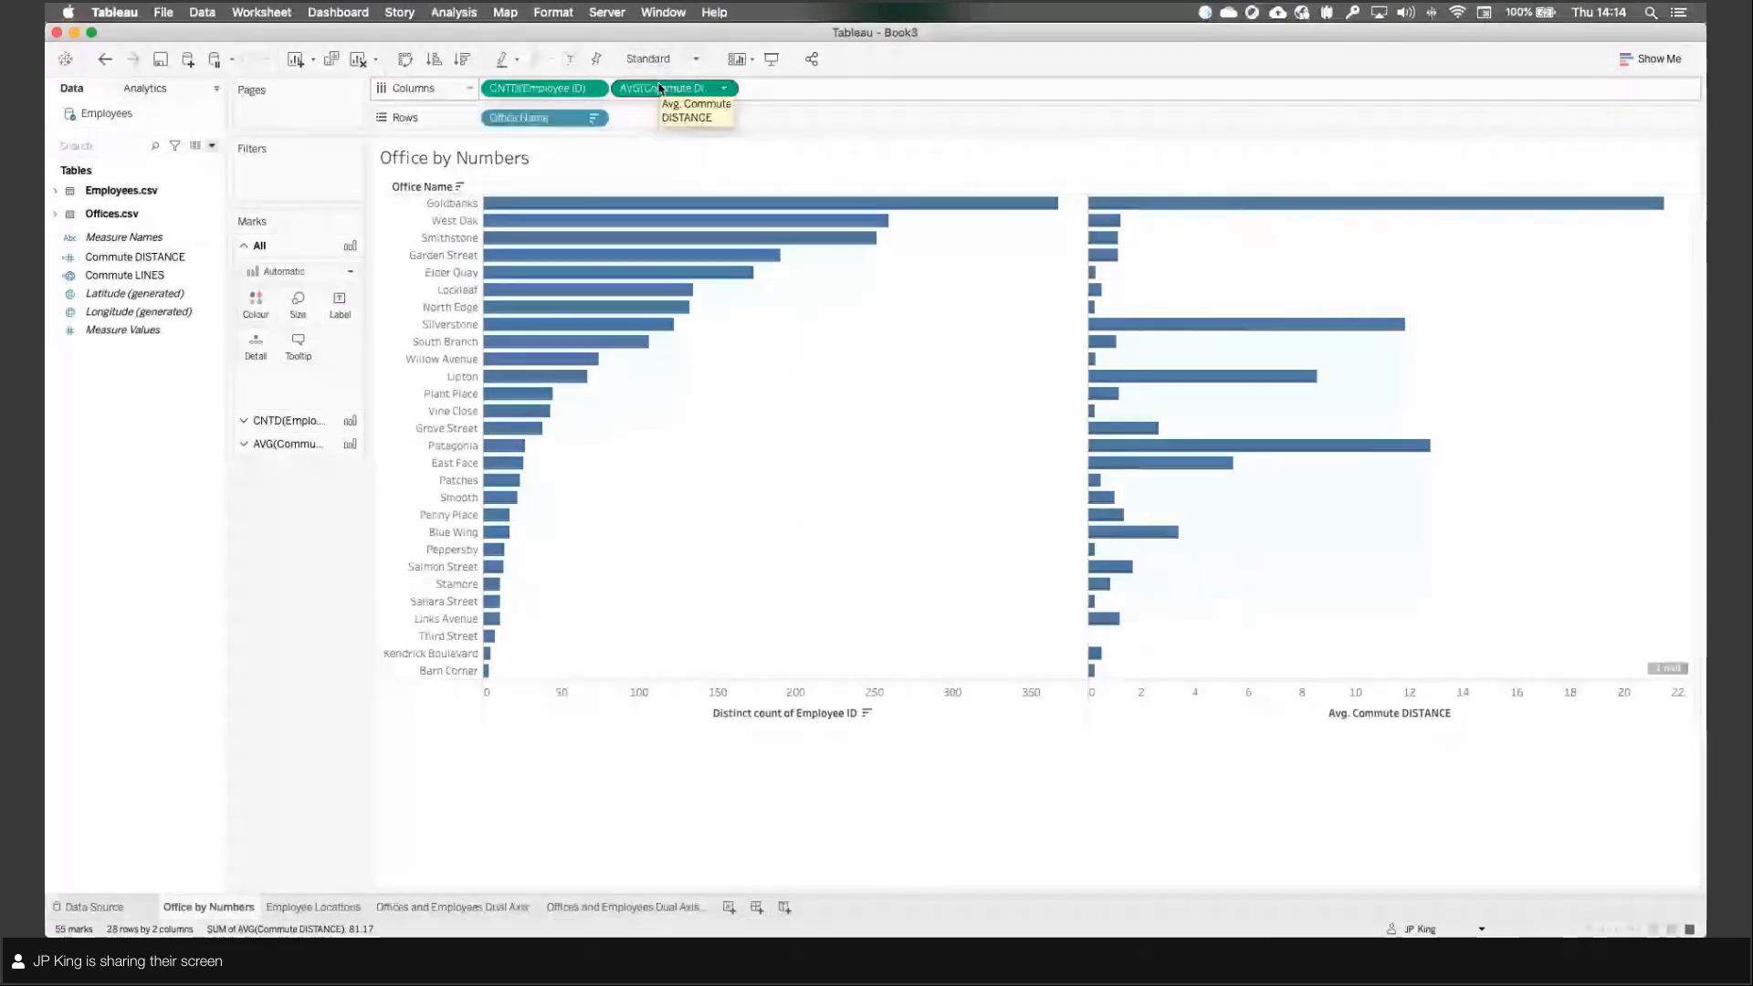
left_click_drag(659, 88, 267, 298)
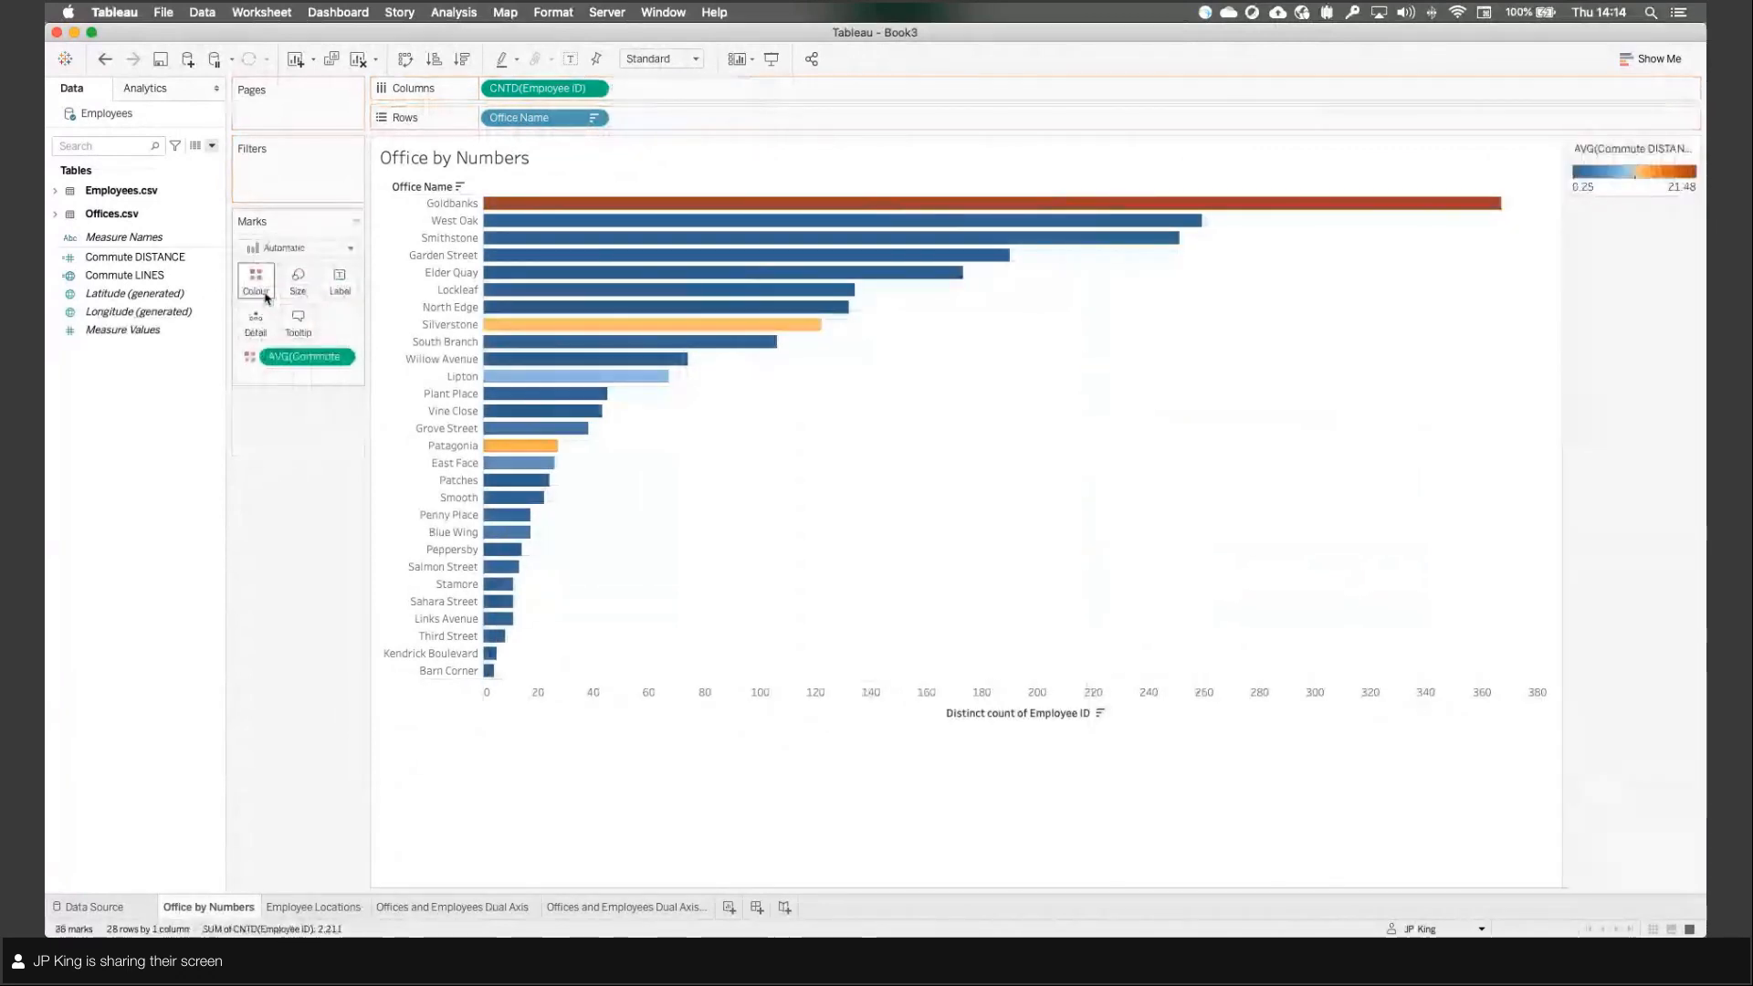
Step: Highlight the West Oak, Smithstone and Garden Street bars for comparison and clear the selection
mouse_move(845, 307)
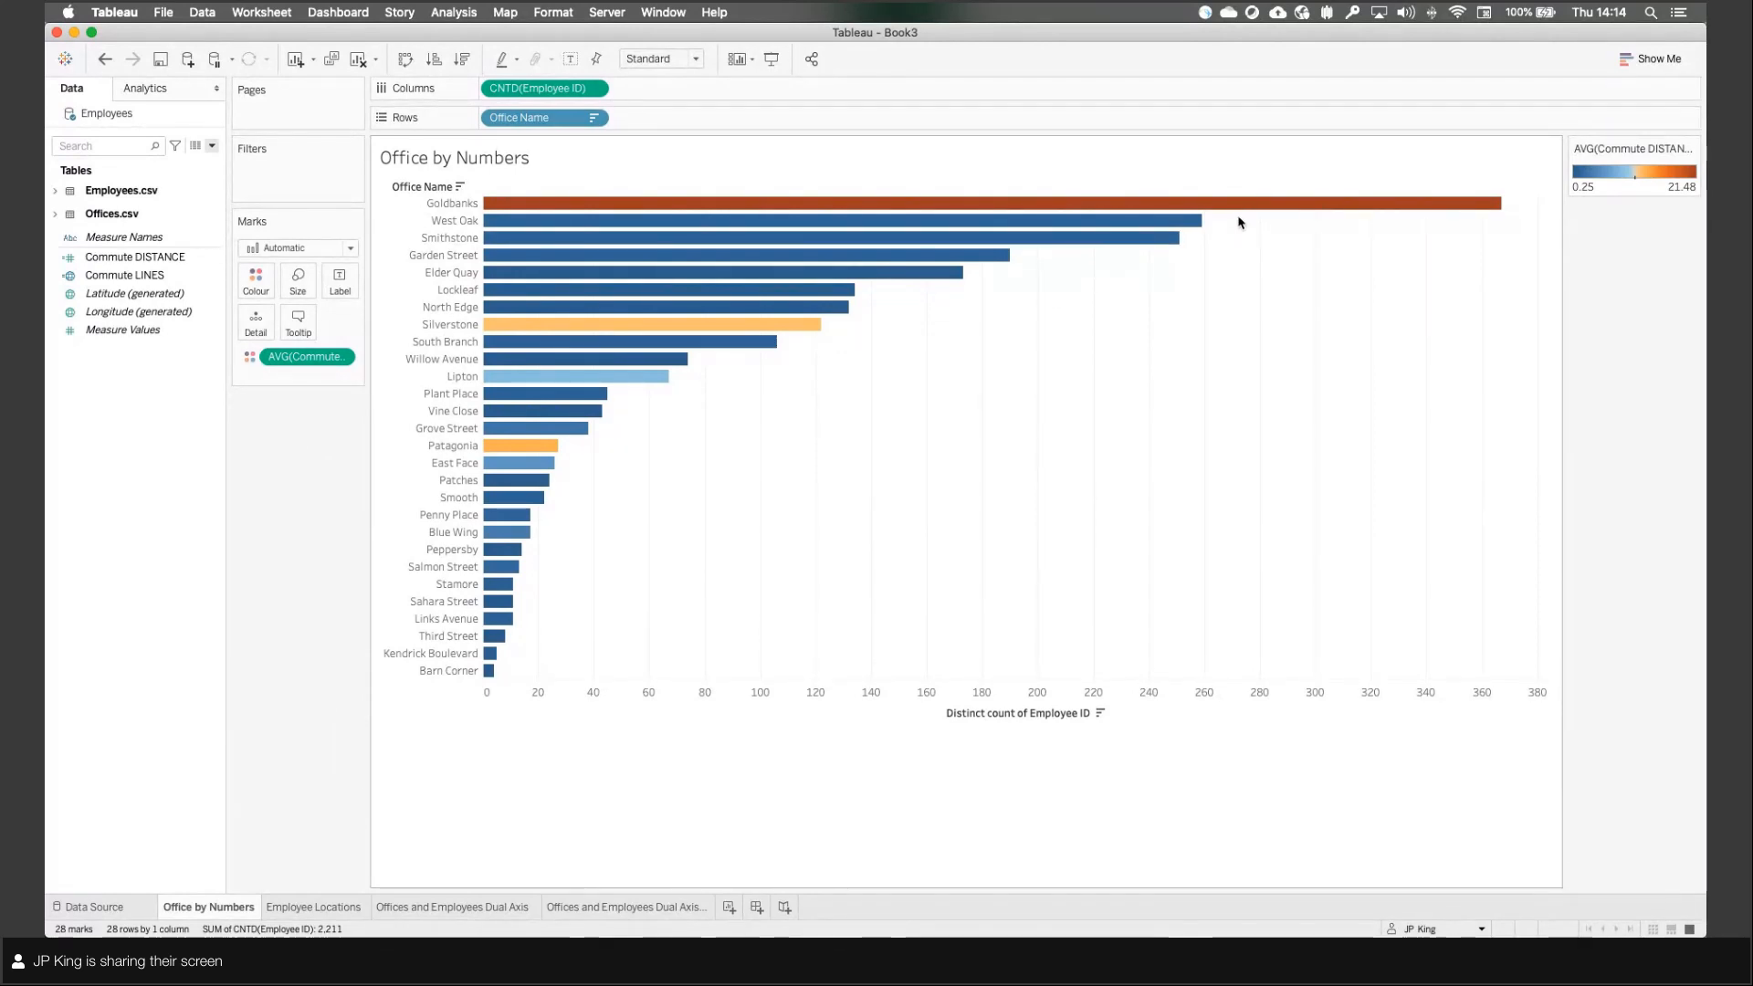
left_click_drag(1240, 222, 933, 257)
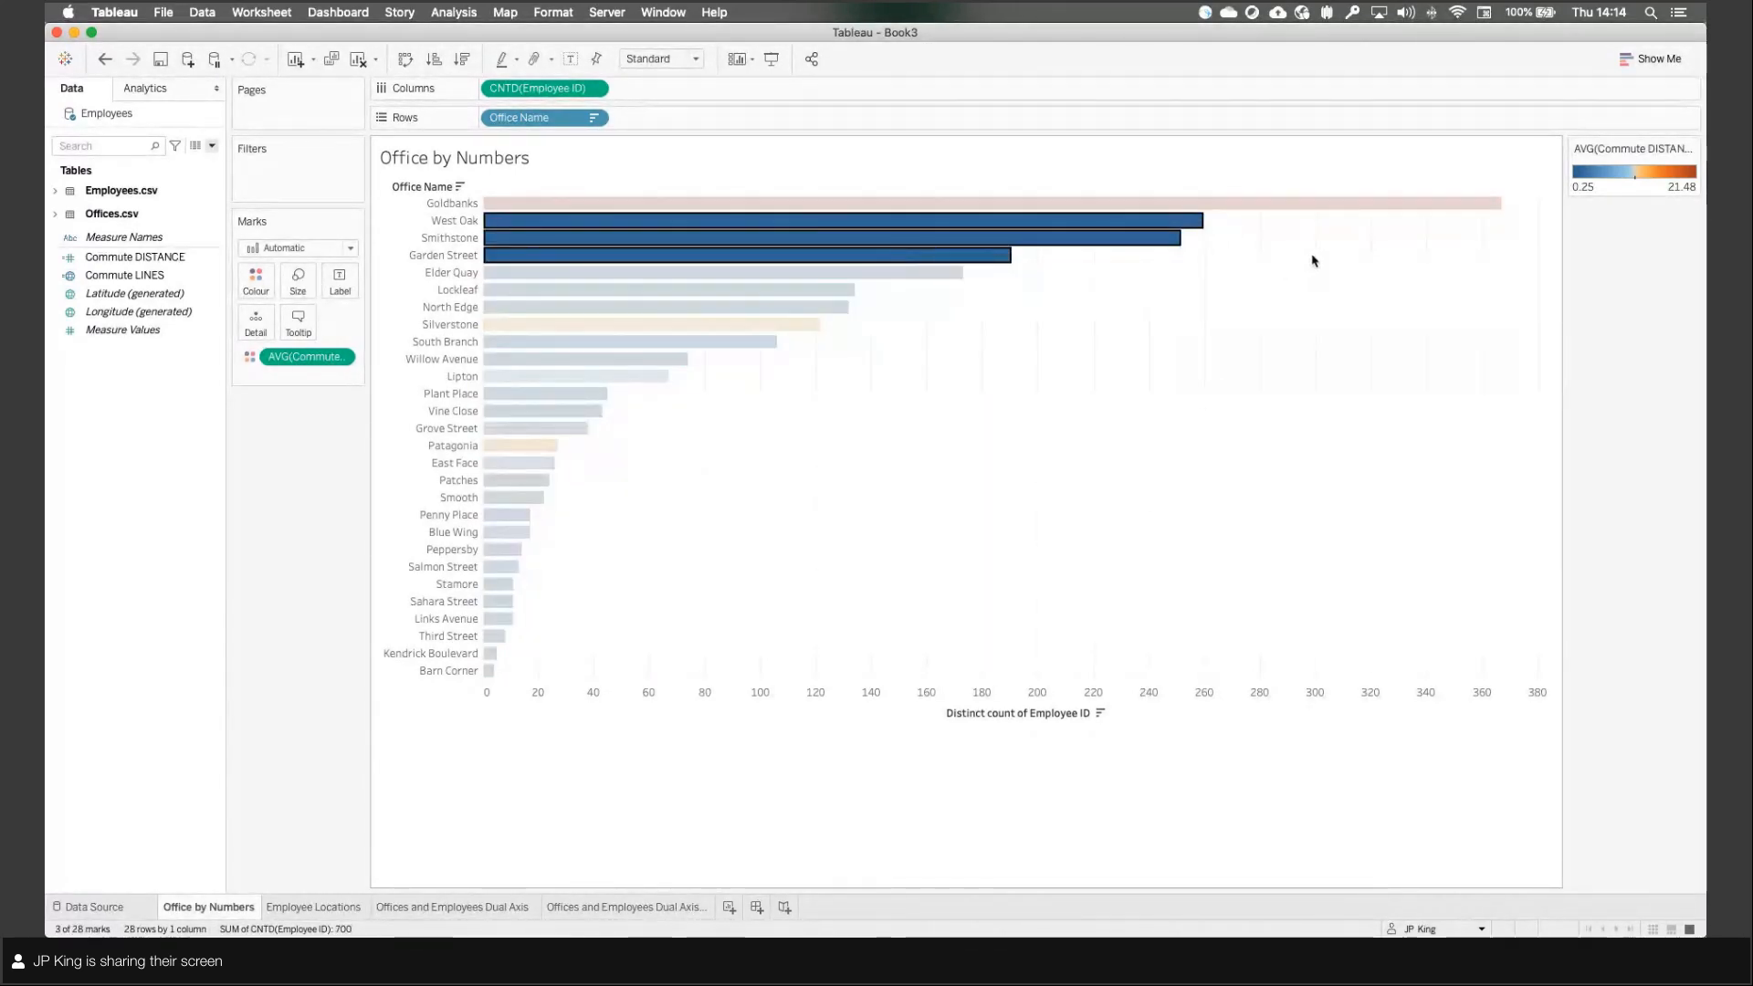
left_click(1313, 261)
Step: Add Job-Office.csv to the data source, related to Employees.csv by matching Job Name with Job Name (Job-Office.csv)
mouse_move(730, 927)
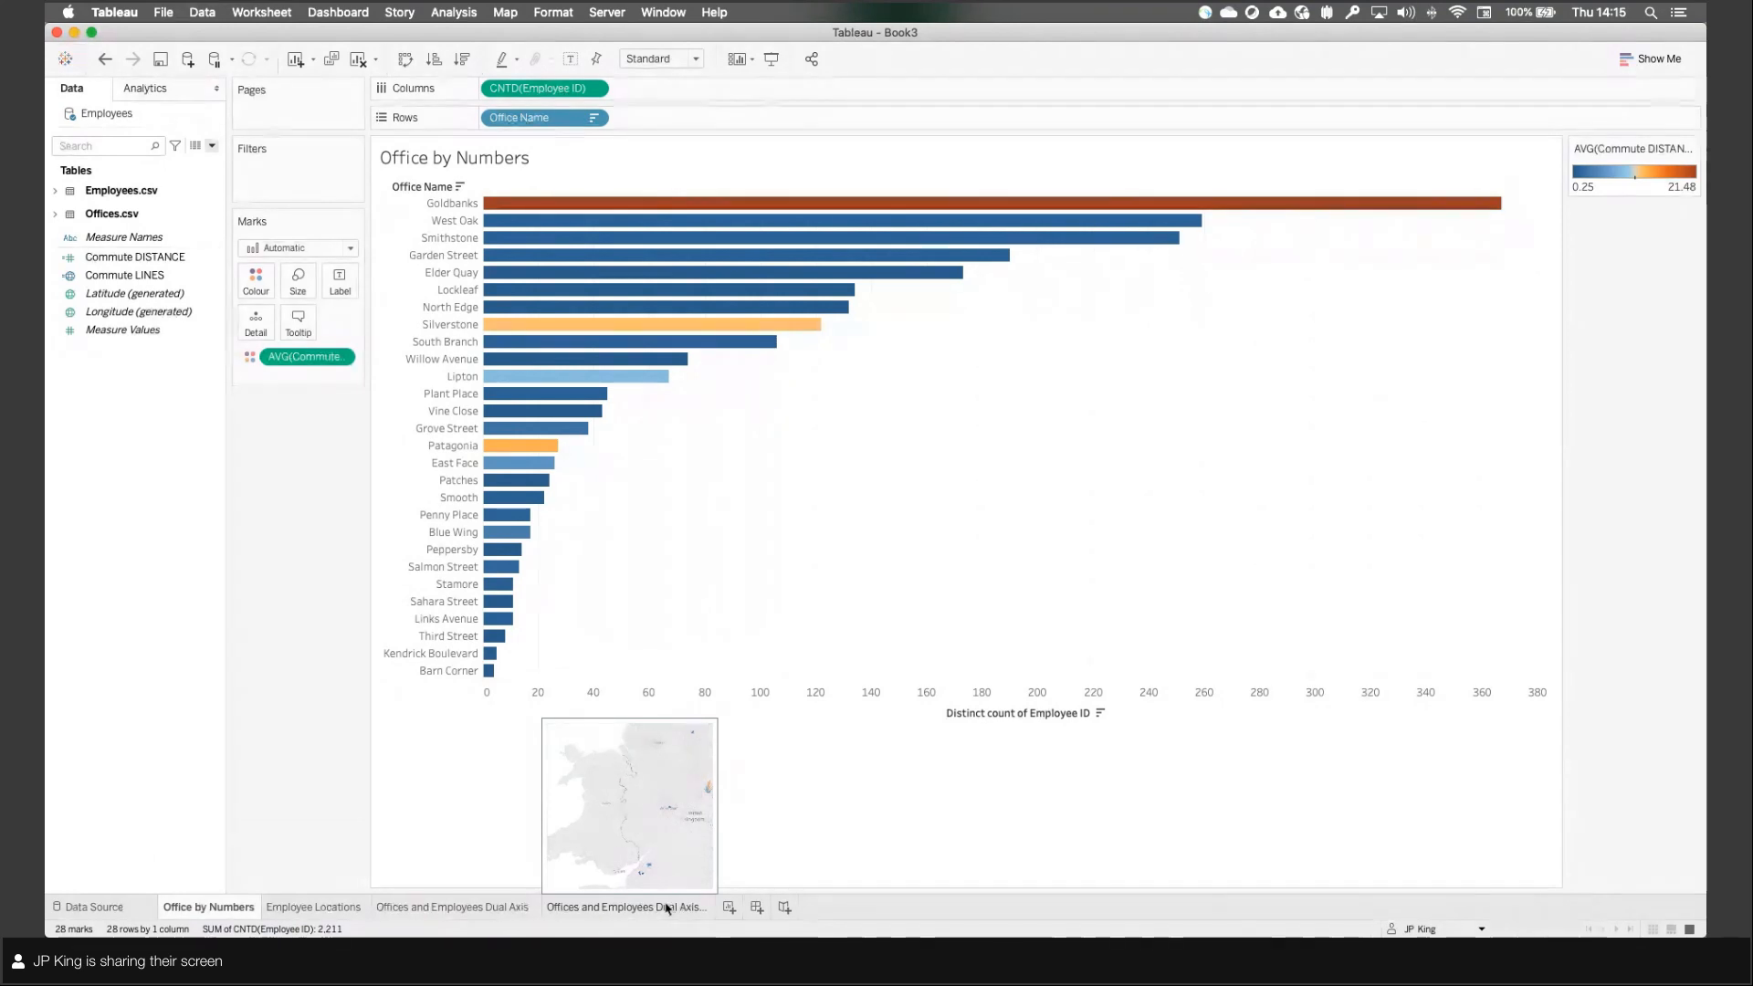
left_click(77, 907)
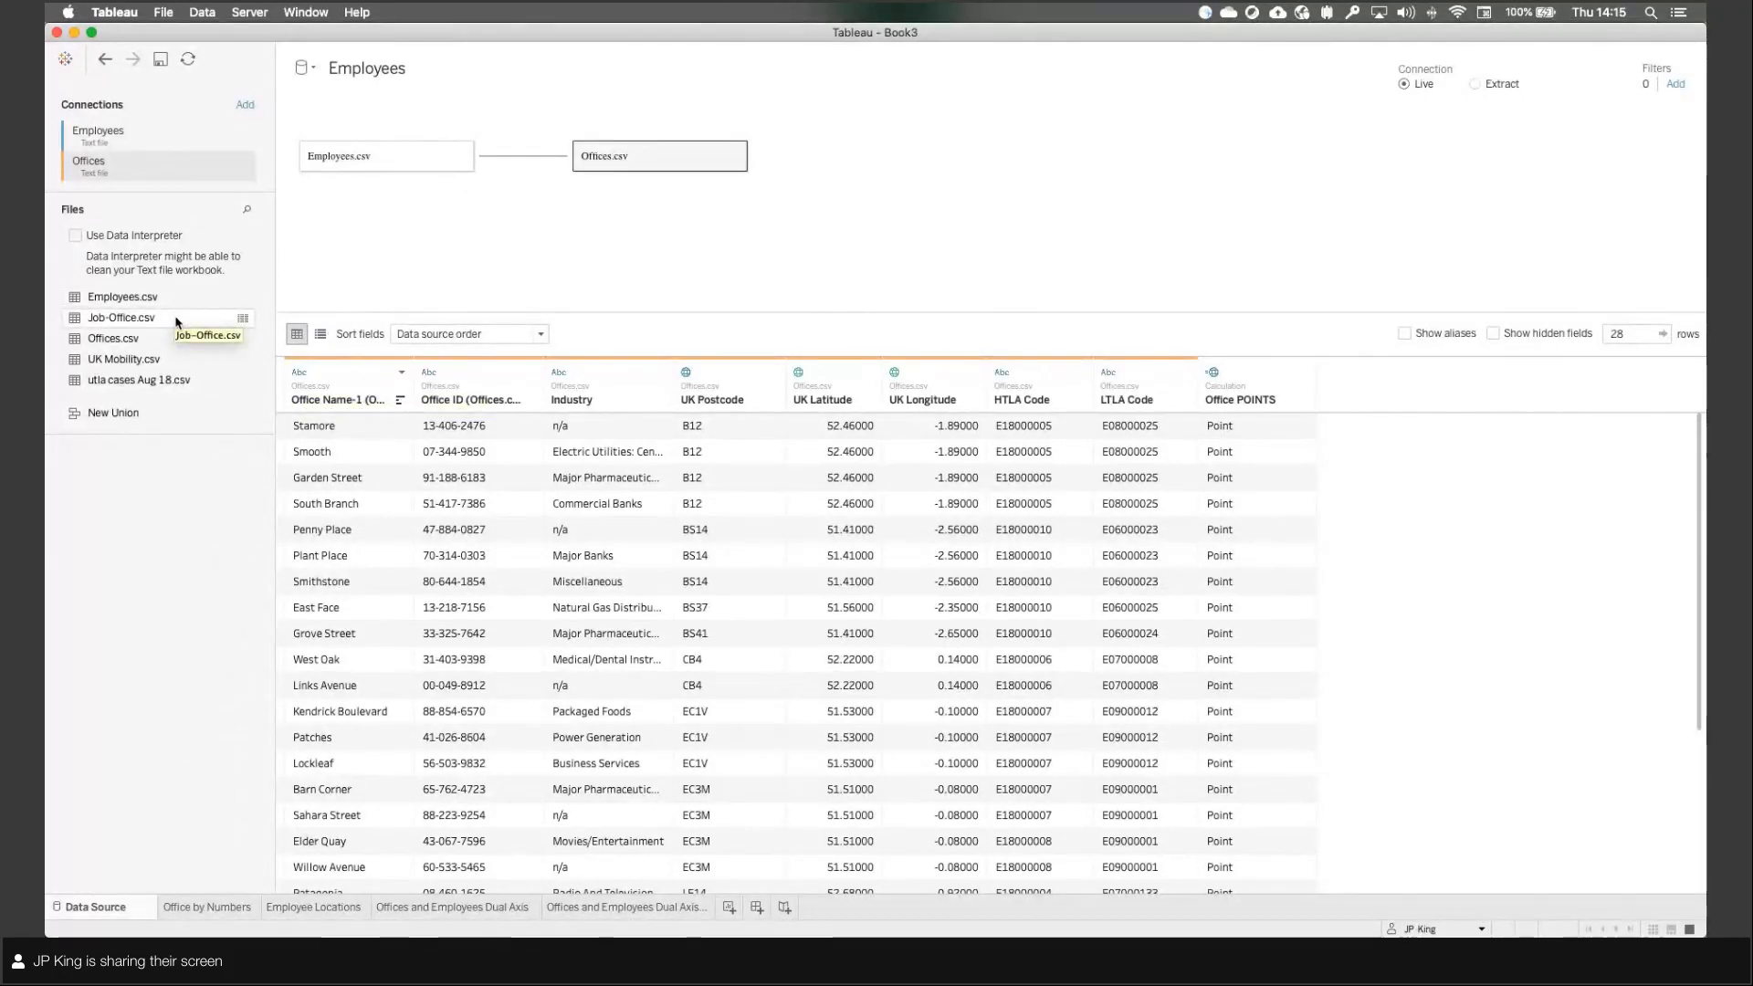
left_click_drag(177, 321, 567, 250)
left_click_drag(599, 307, 607, 194)
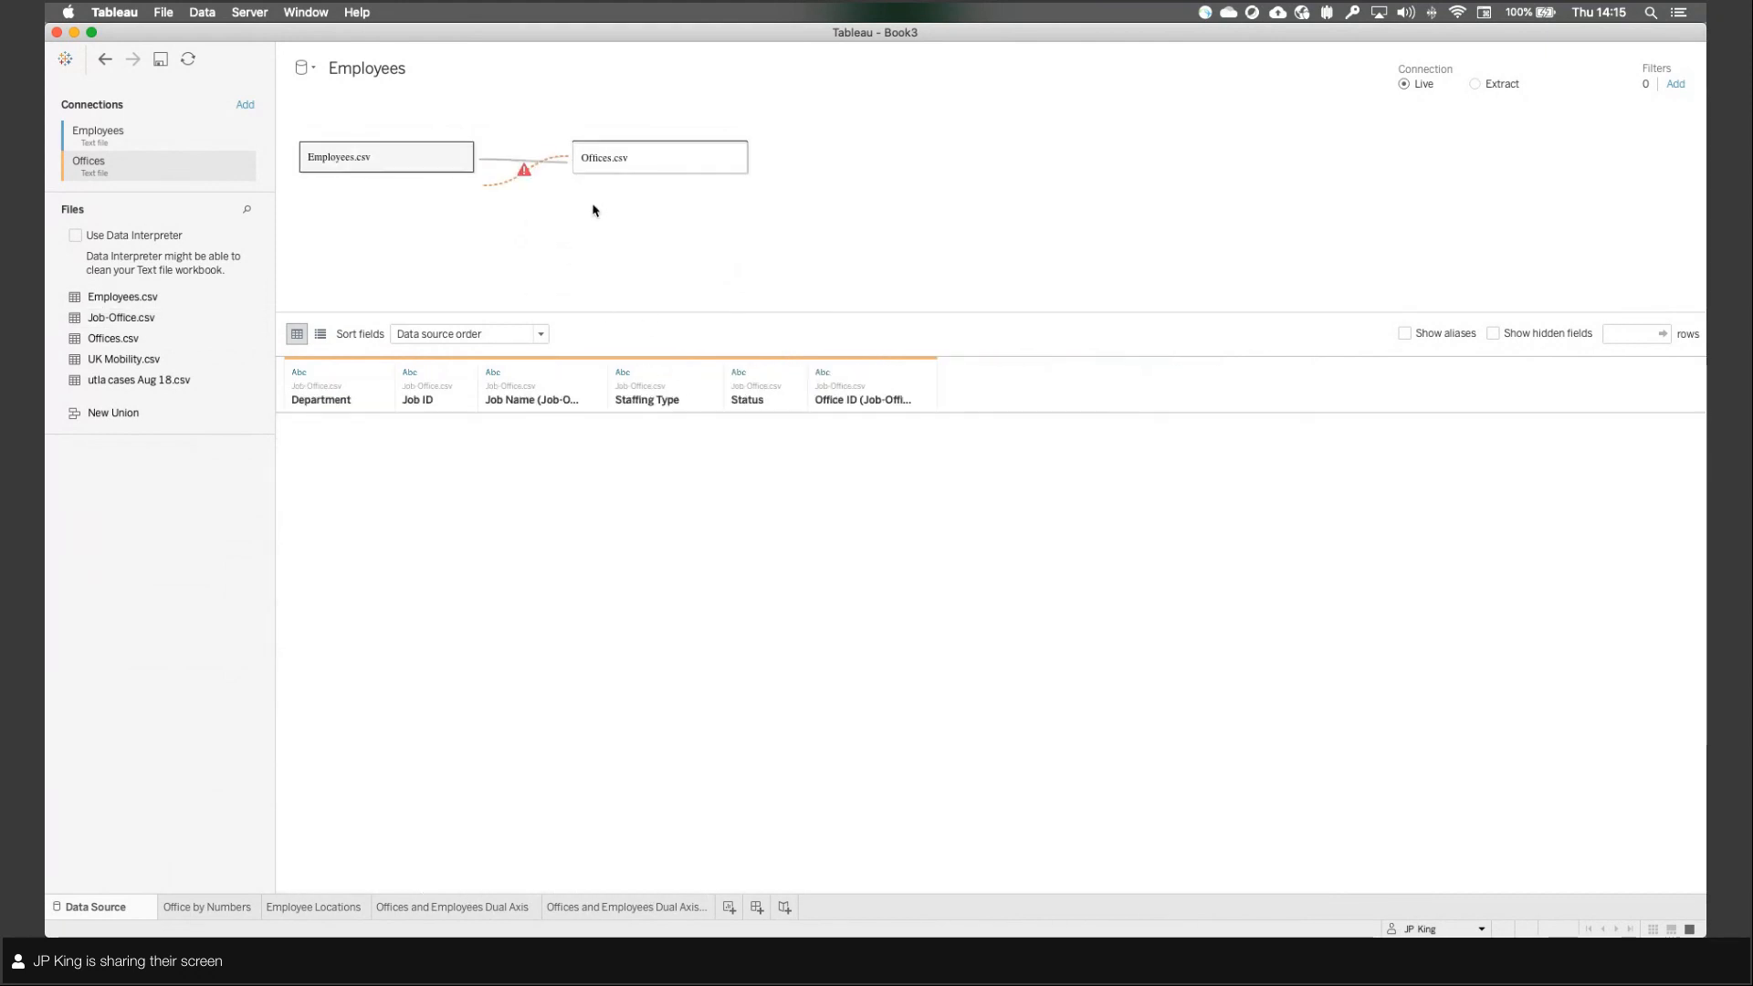
scroll(742, 538, "down", 3)
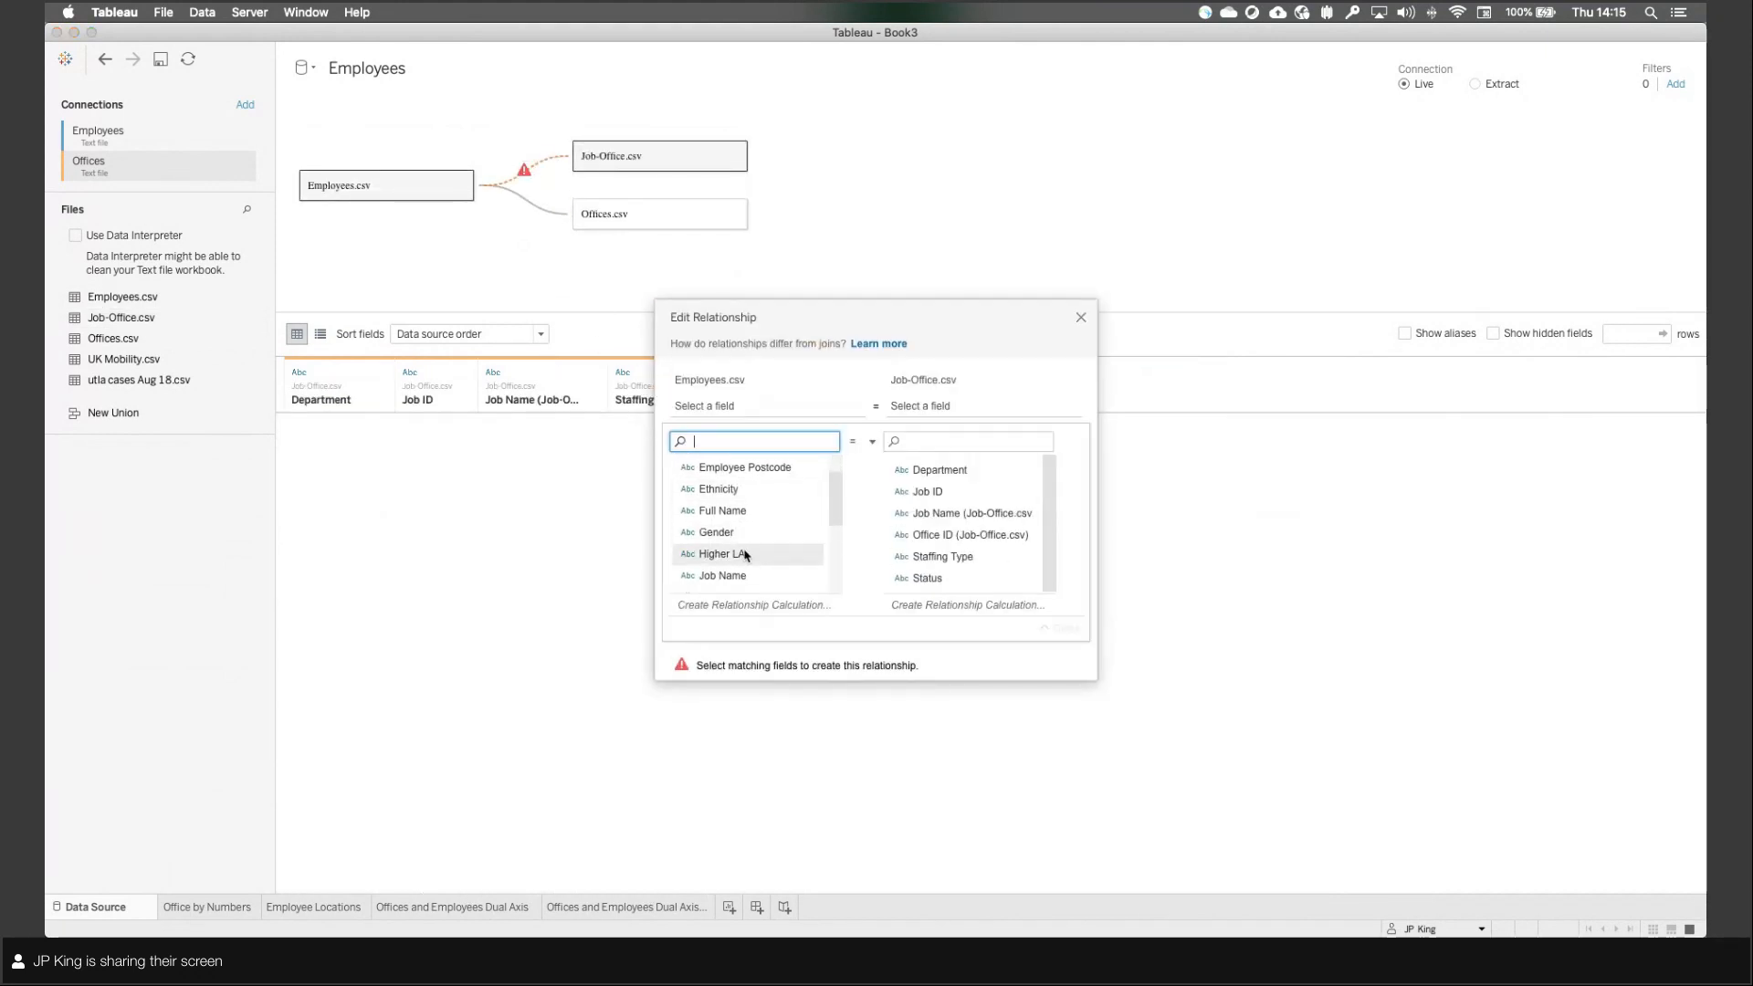
left_click(755, 575)
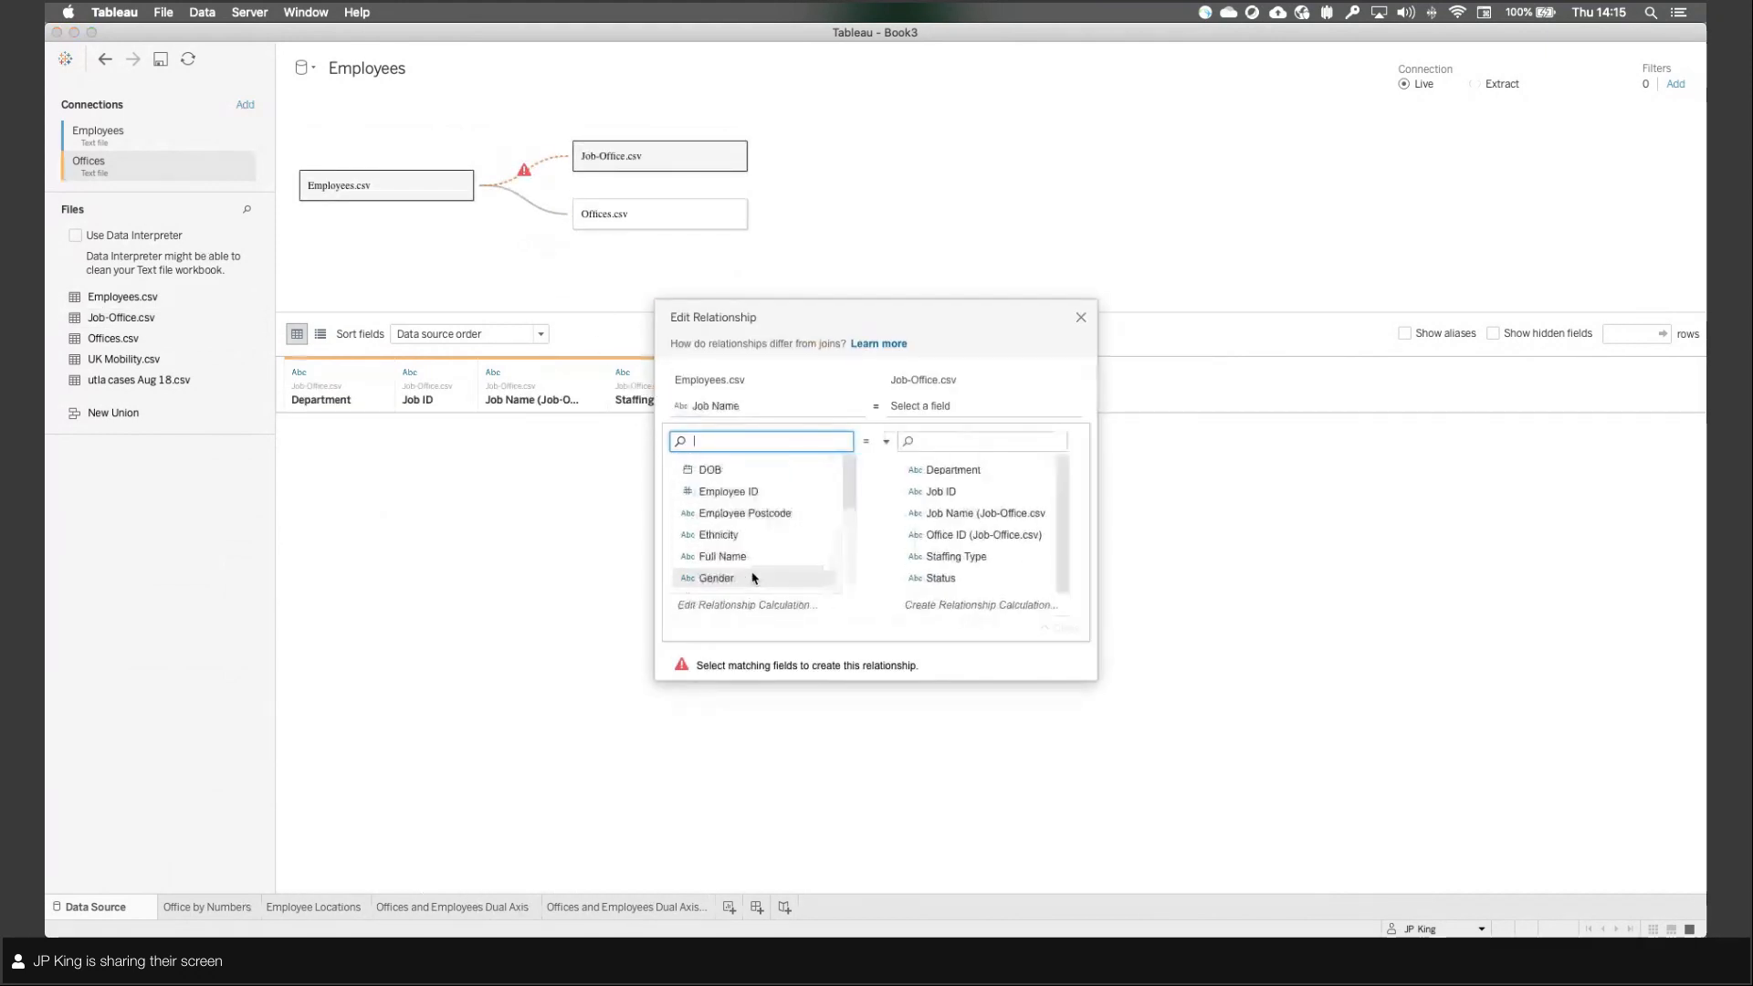
left_click(953, 515)
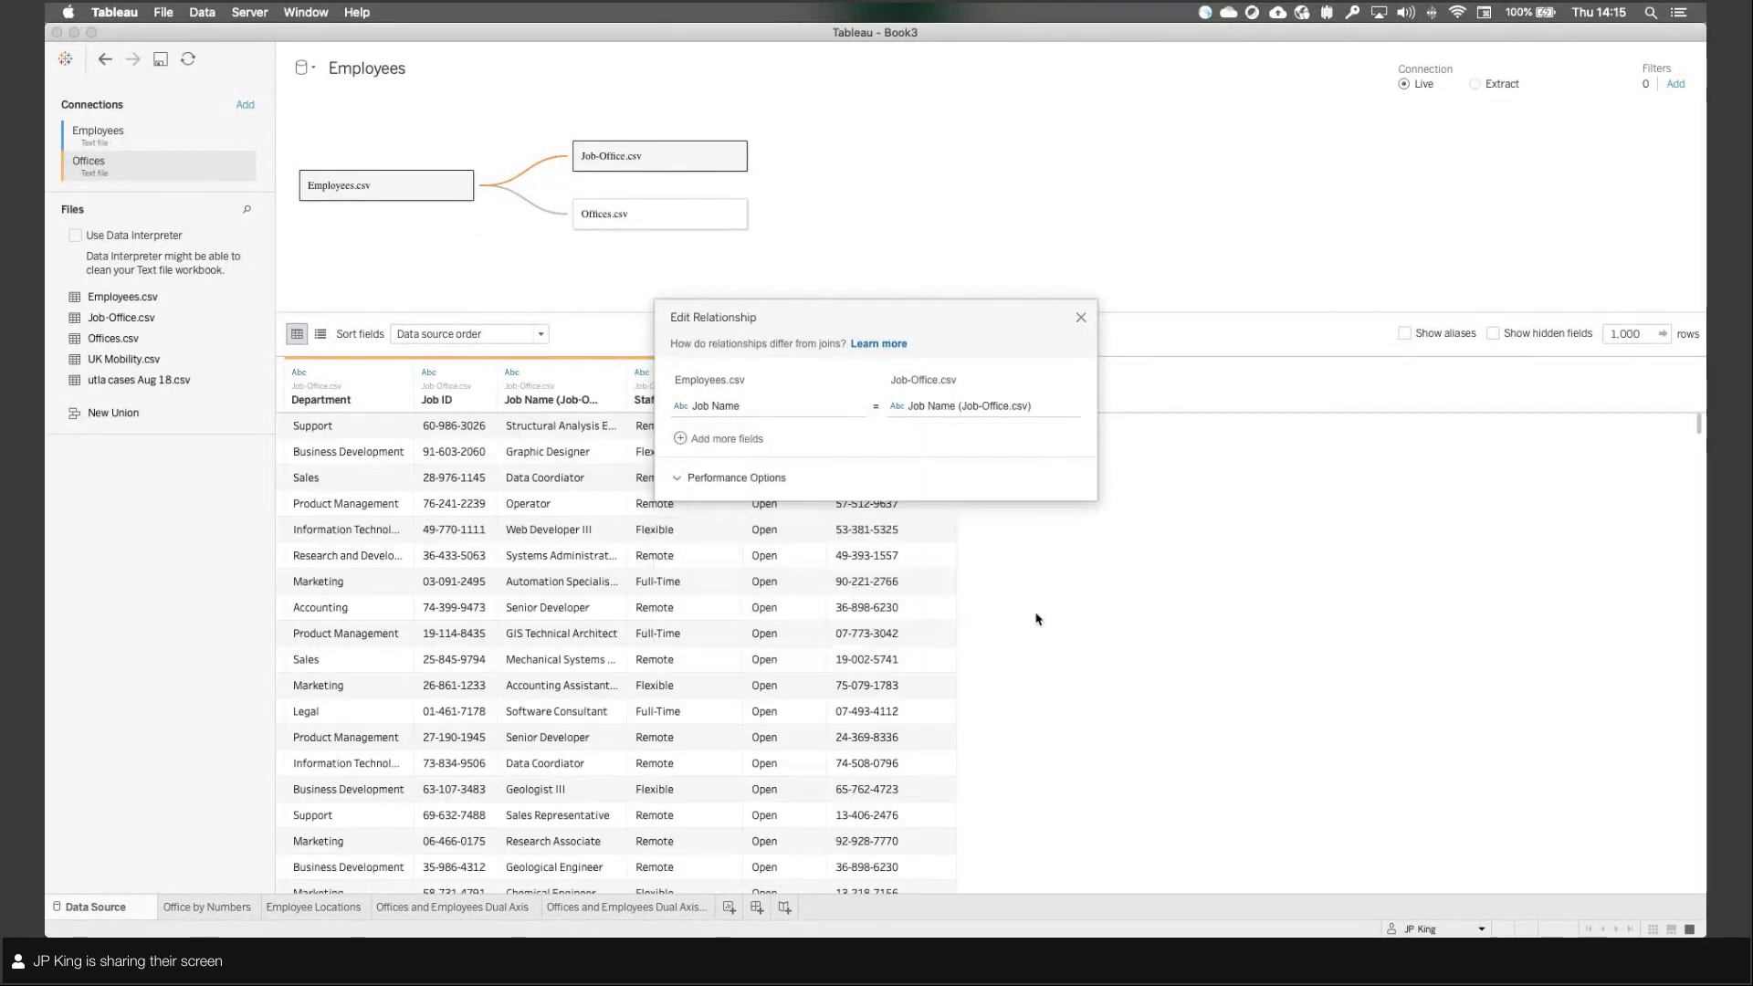
Step: Add a second matching pair to the Employees and Job-Office relationship: Office ID equals Office ID (Job-Office.csv)
left_click(725, 439)
scroll(731, 534, "down", 5)
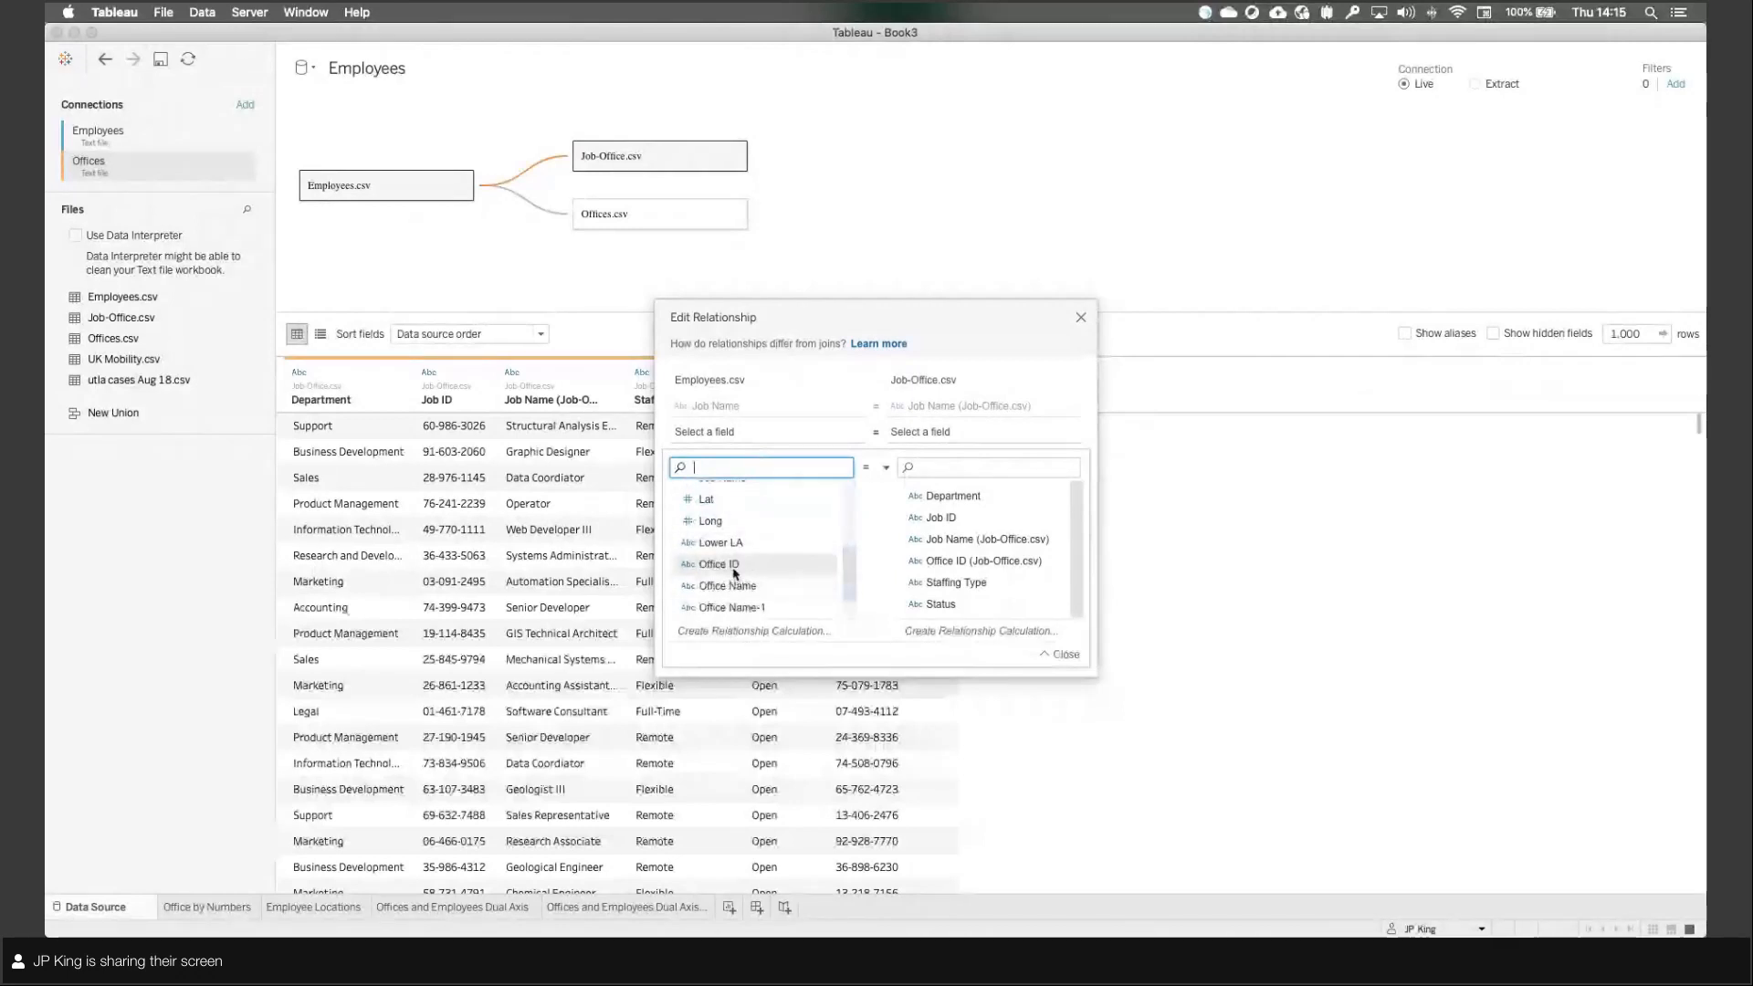
left_click(731, 564)
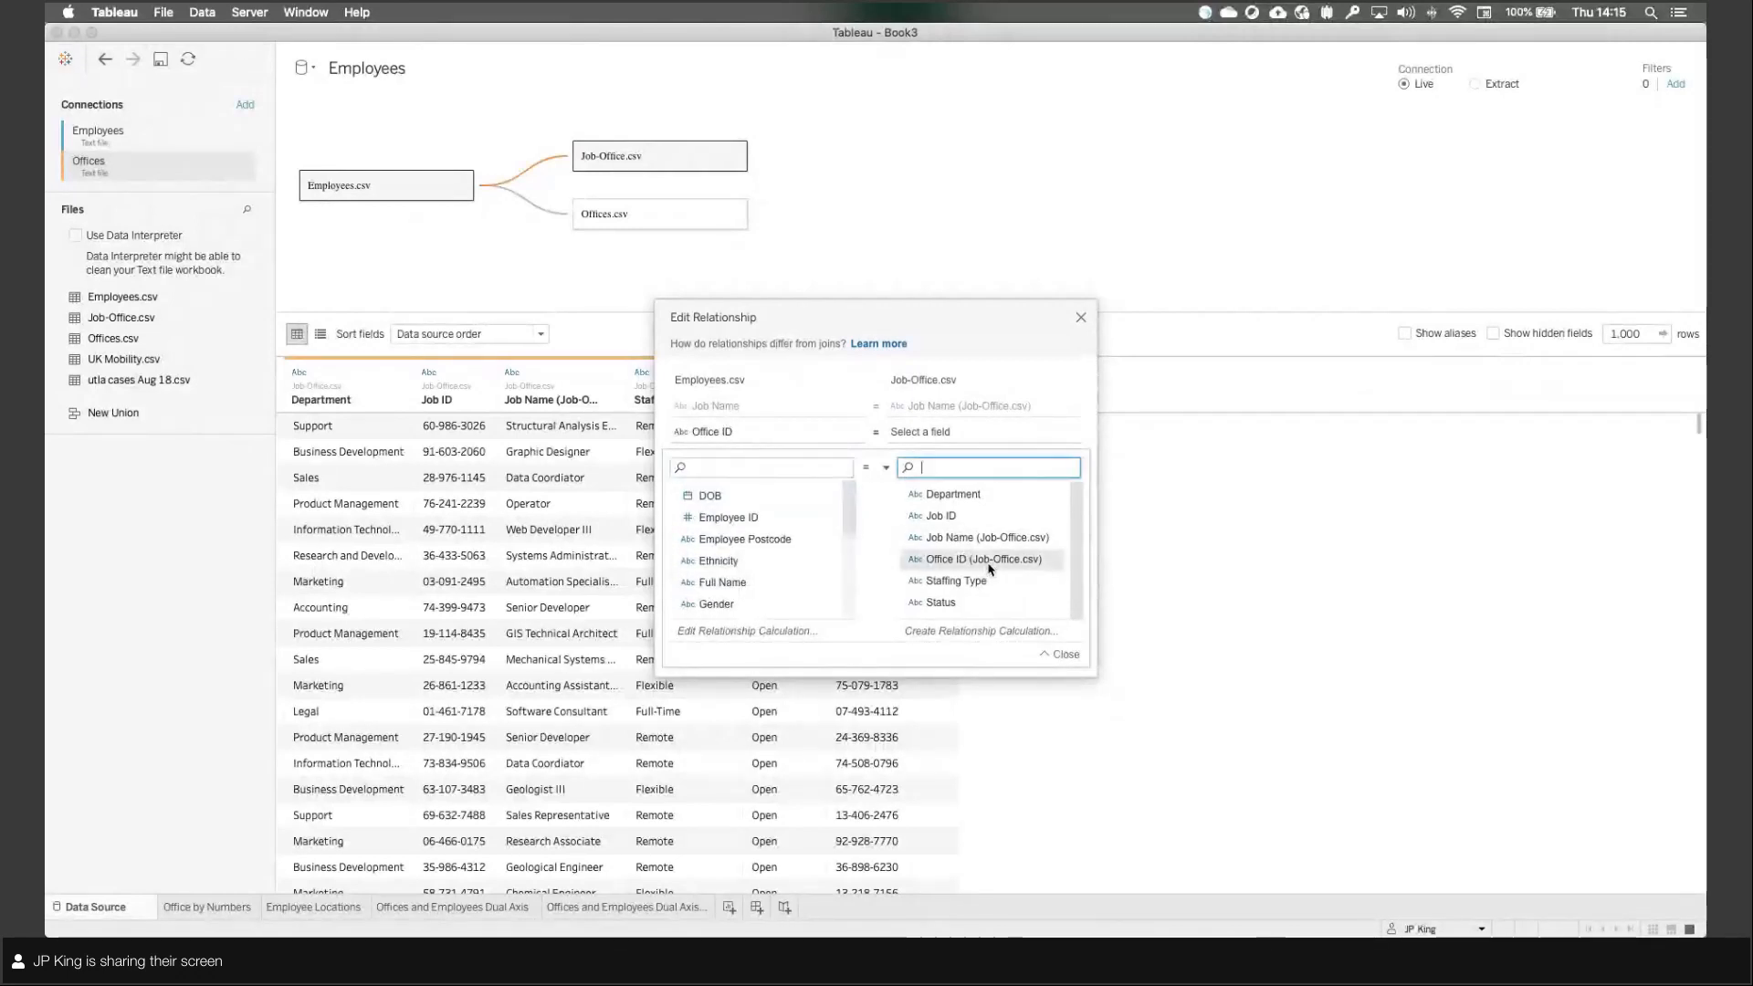
left_click(1062, 653)
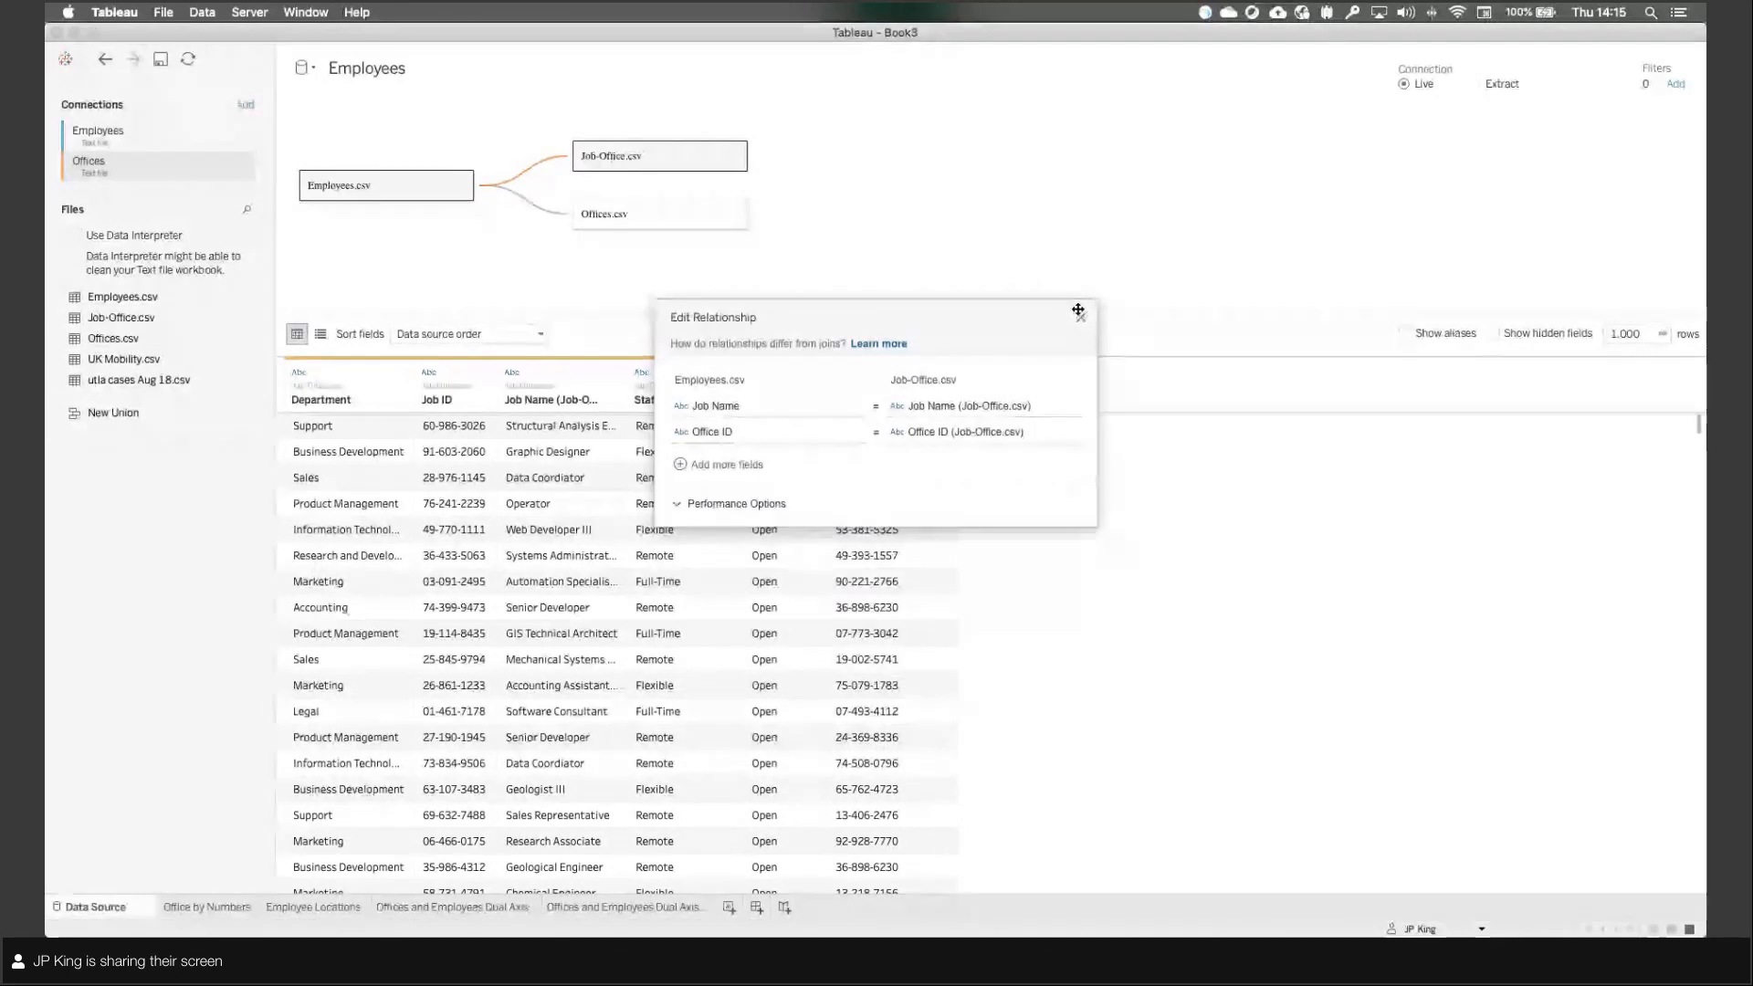
left_click(1080, 319)
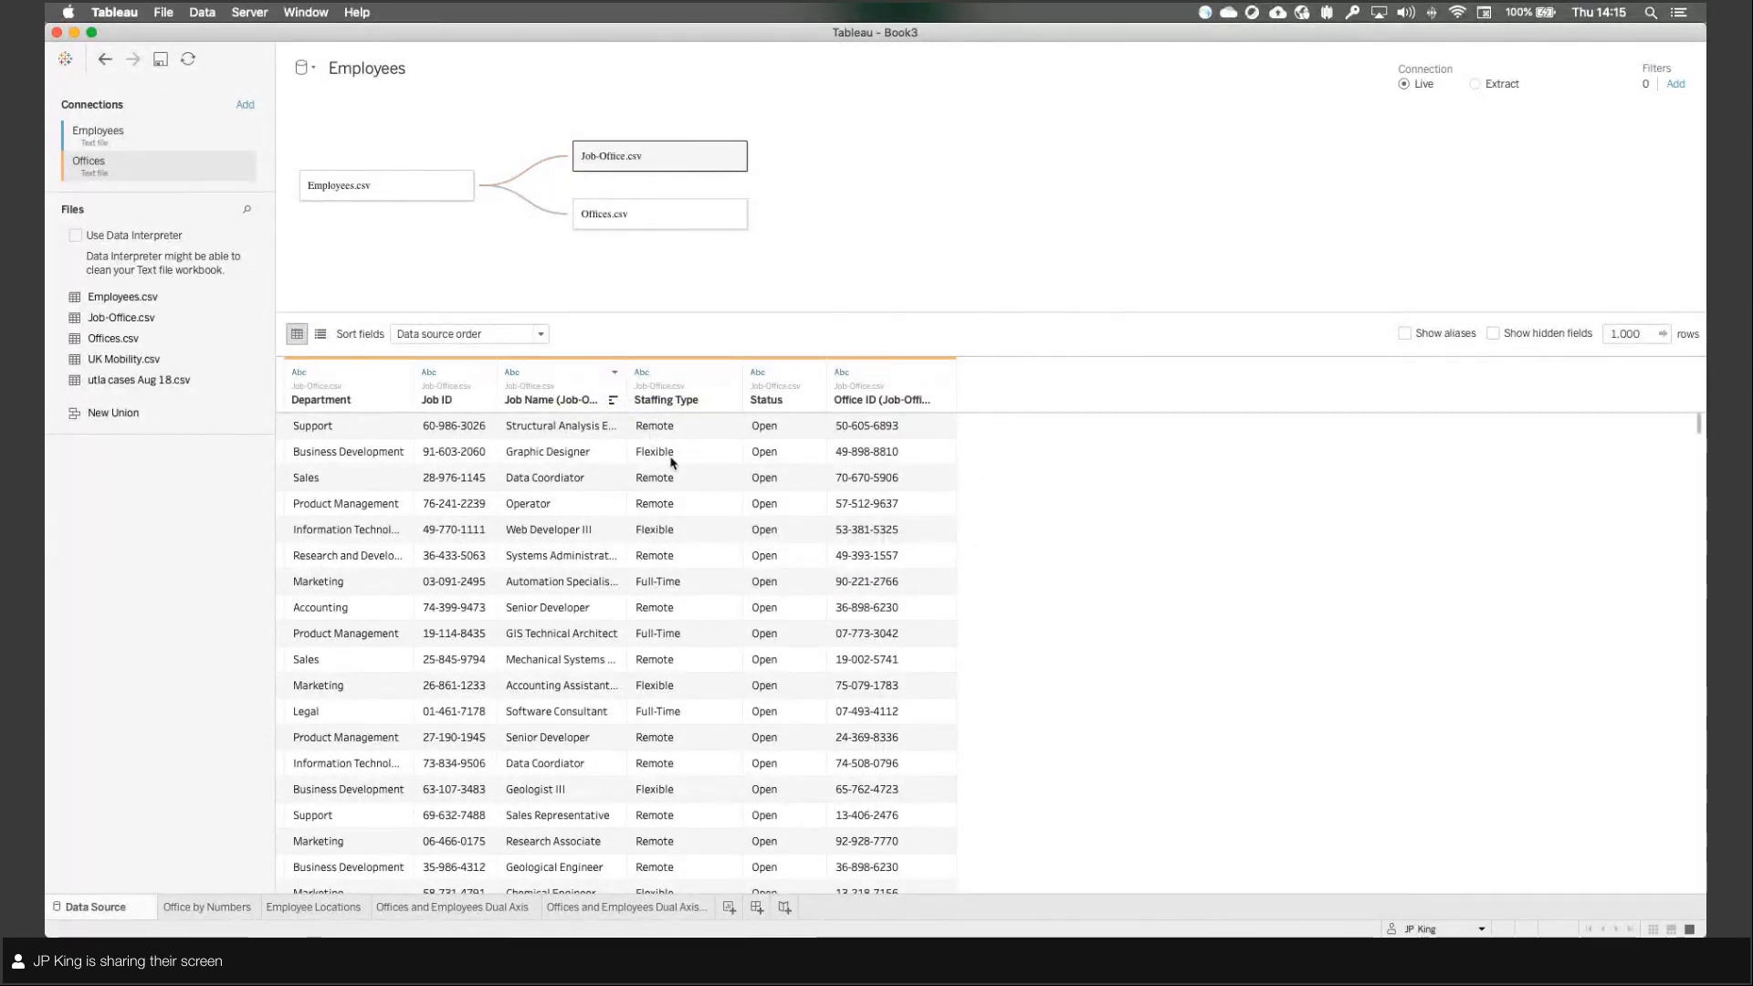
Step: Create a new worksheet and look through the fields of the Job-Office, Offices and Employees tables
left_click(727, 908)
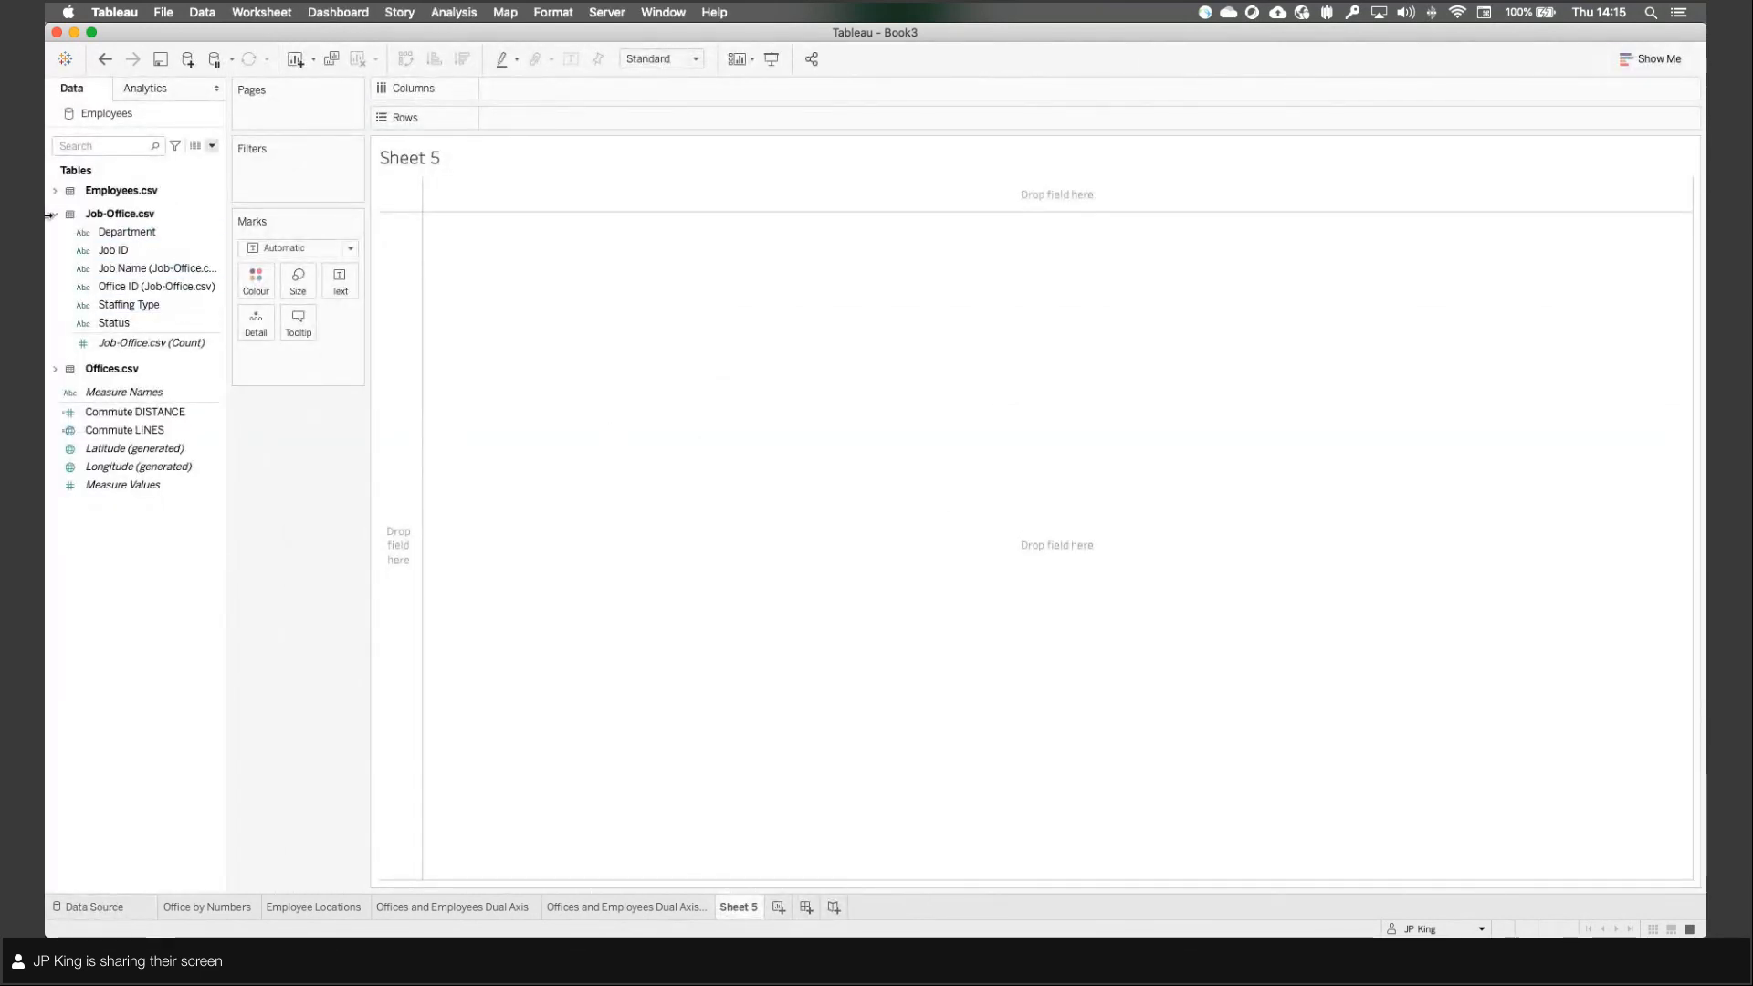
left_click(79, 237)
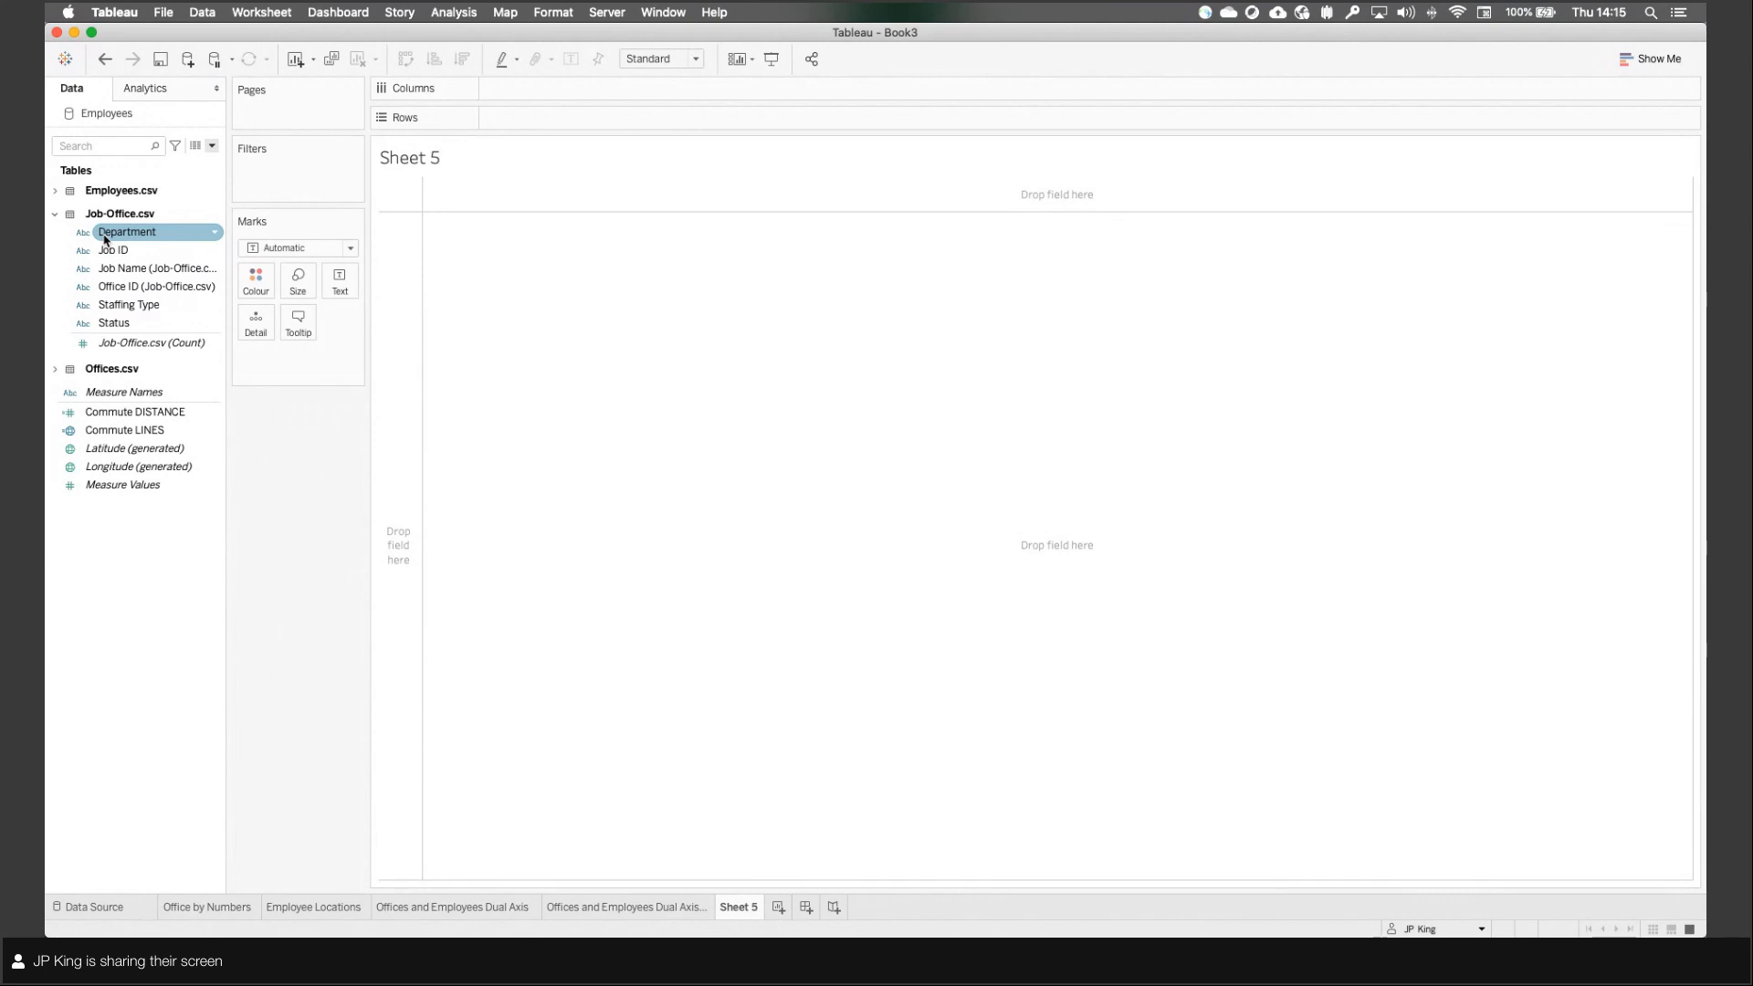
left_click(55, 216)
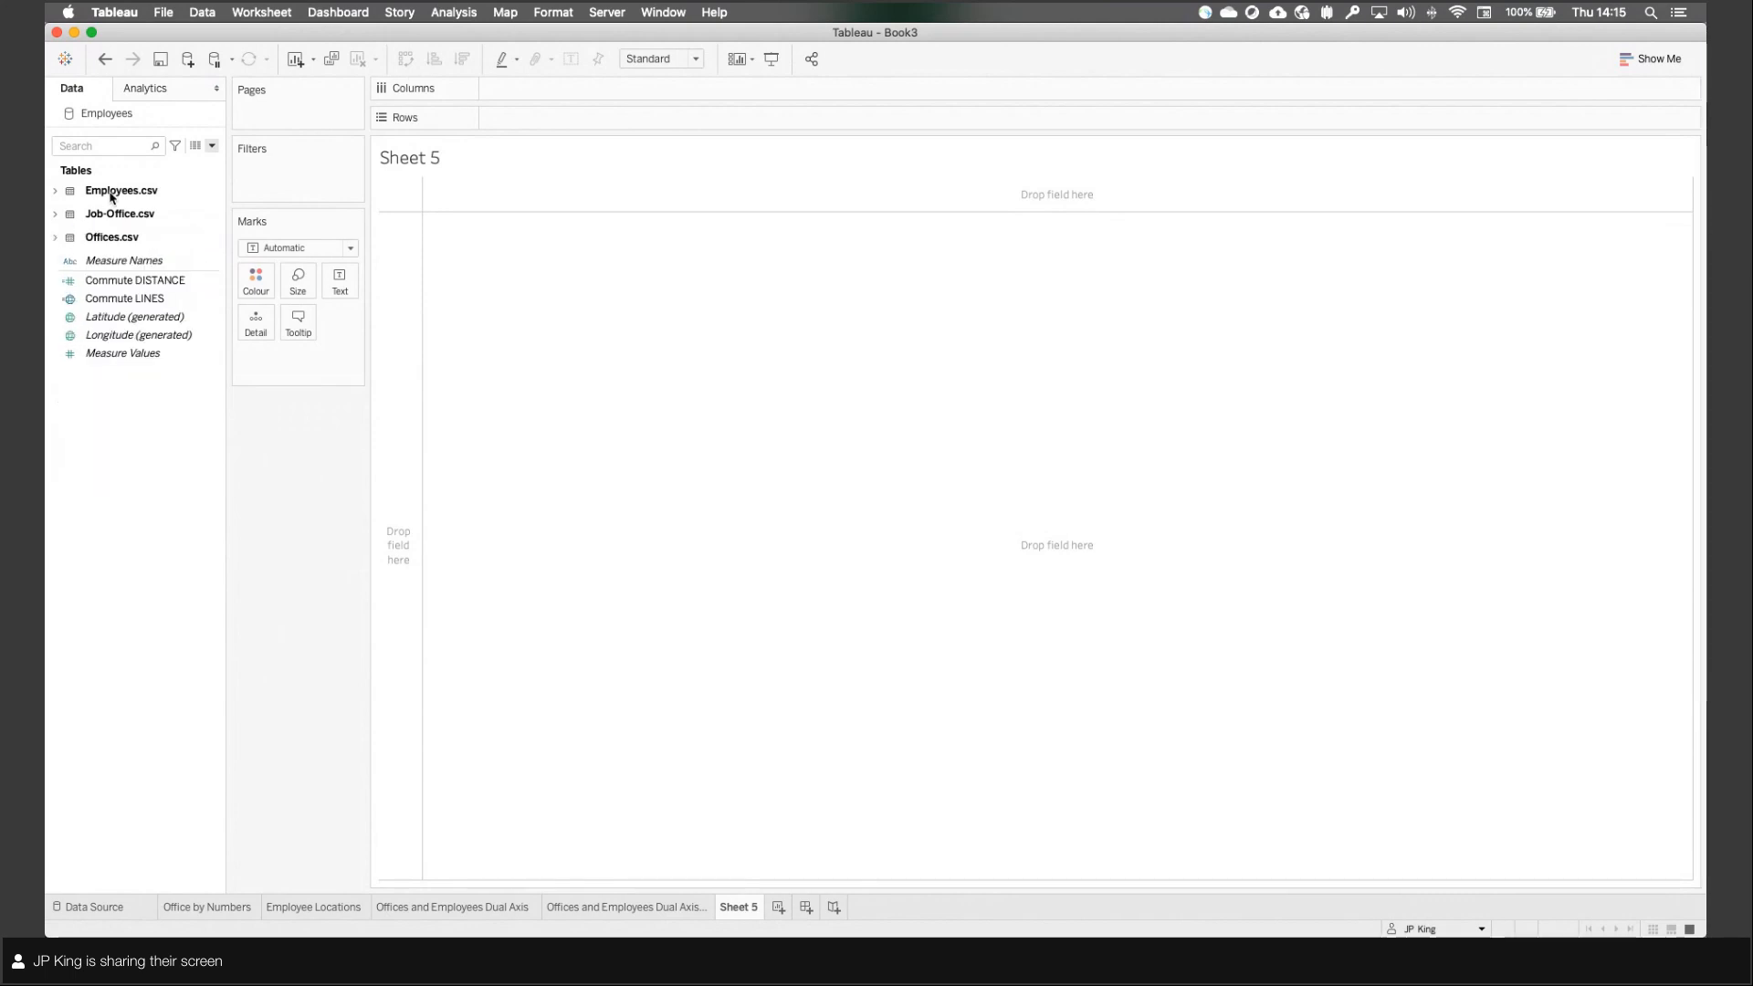
left_click(120, 241, "shift")
left_click(176, 496)
left_click(56, 238)
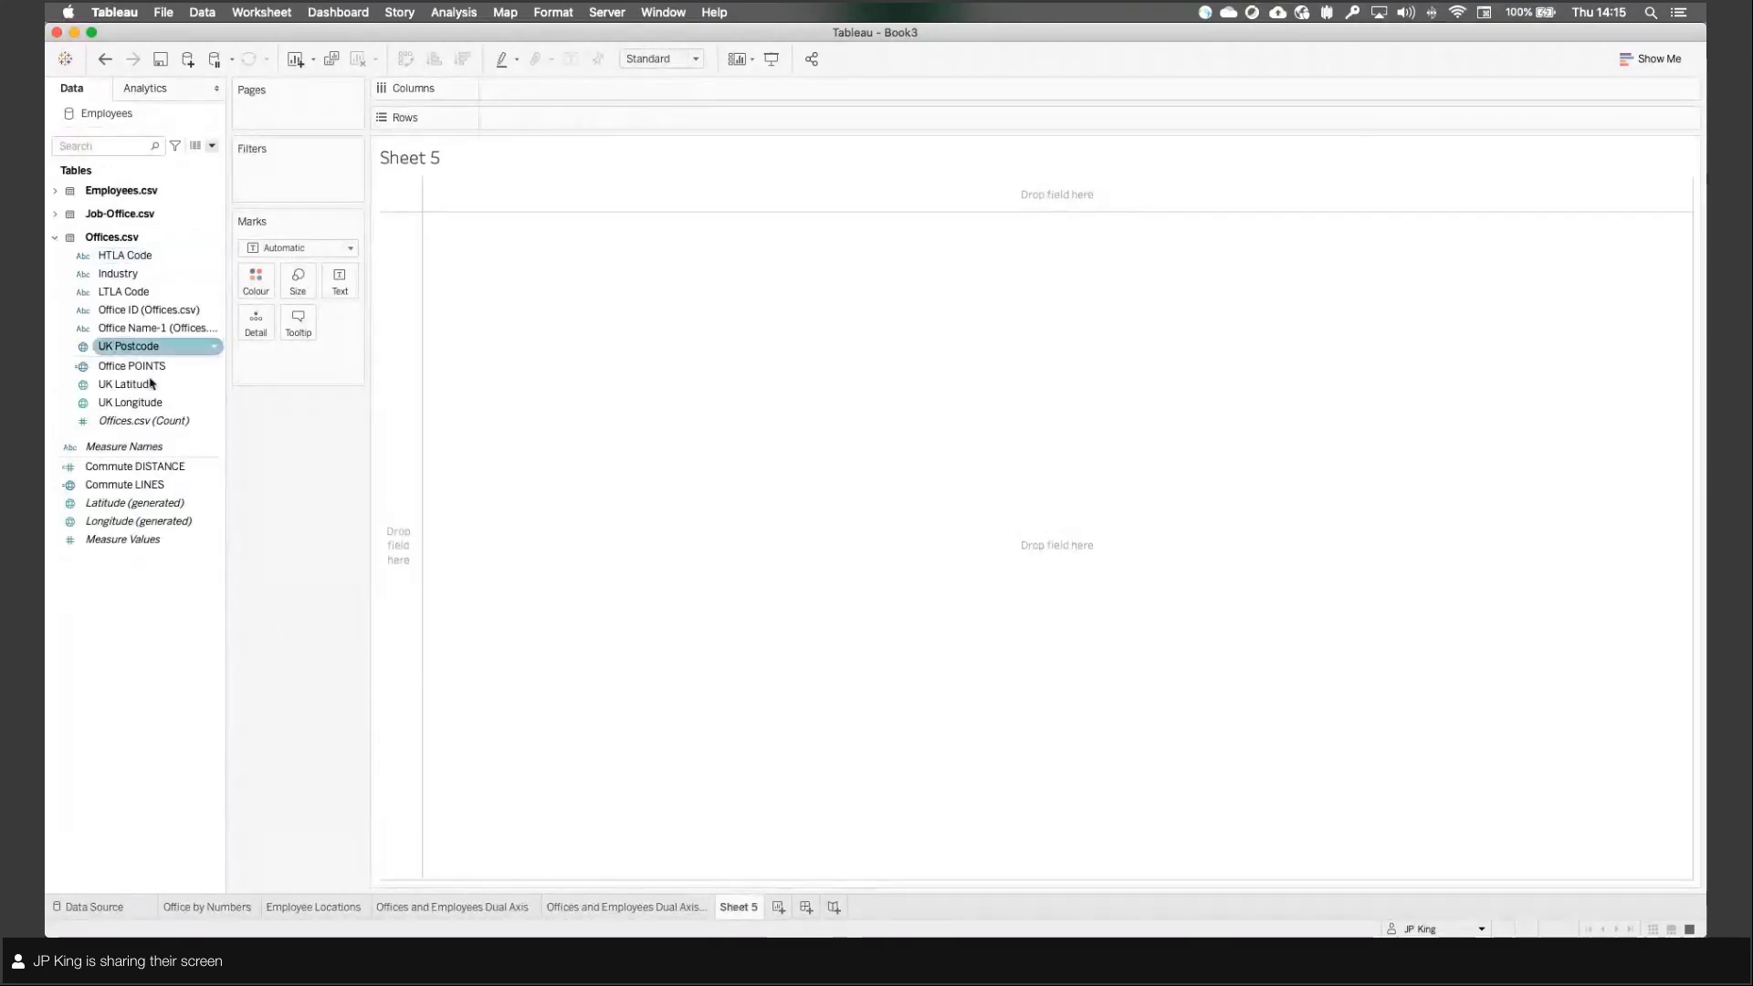
left_click(56, 238)
left_click(55, 191)
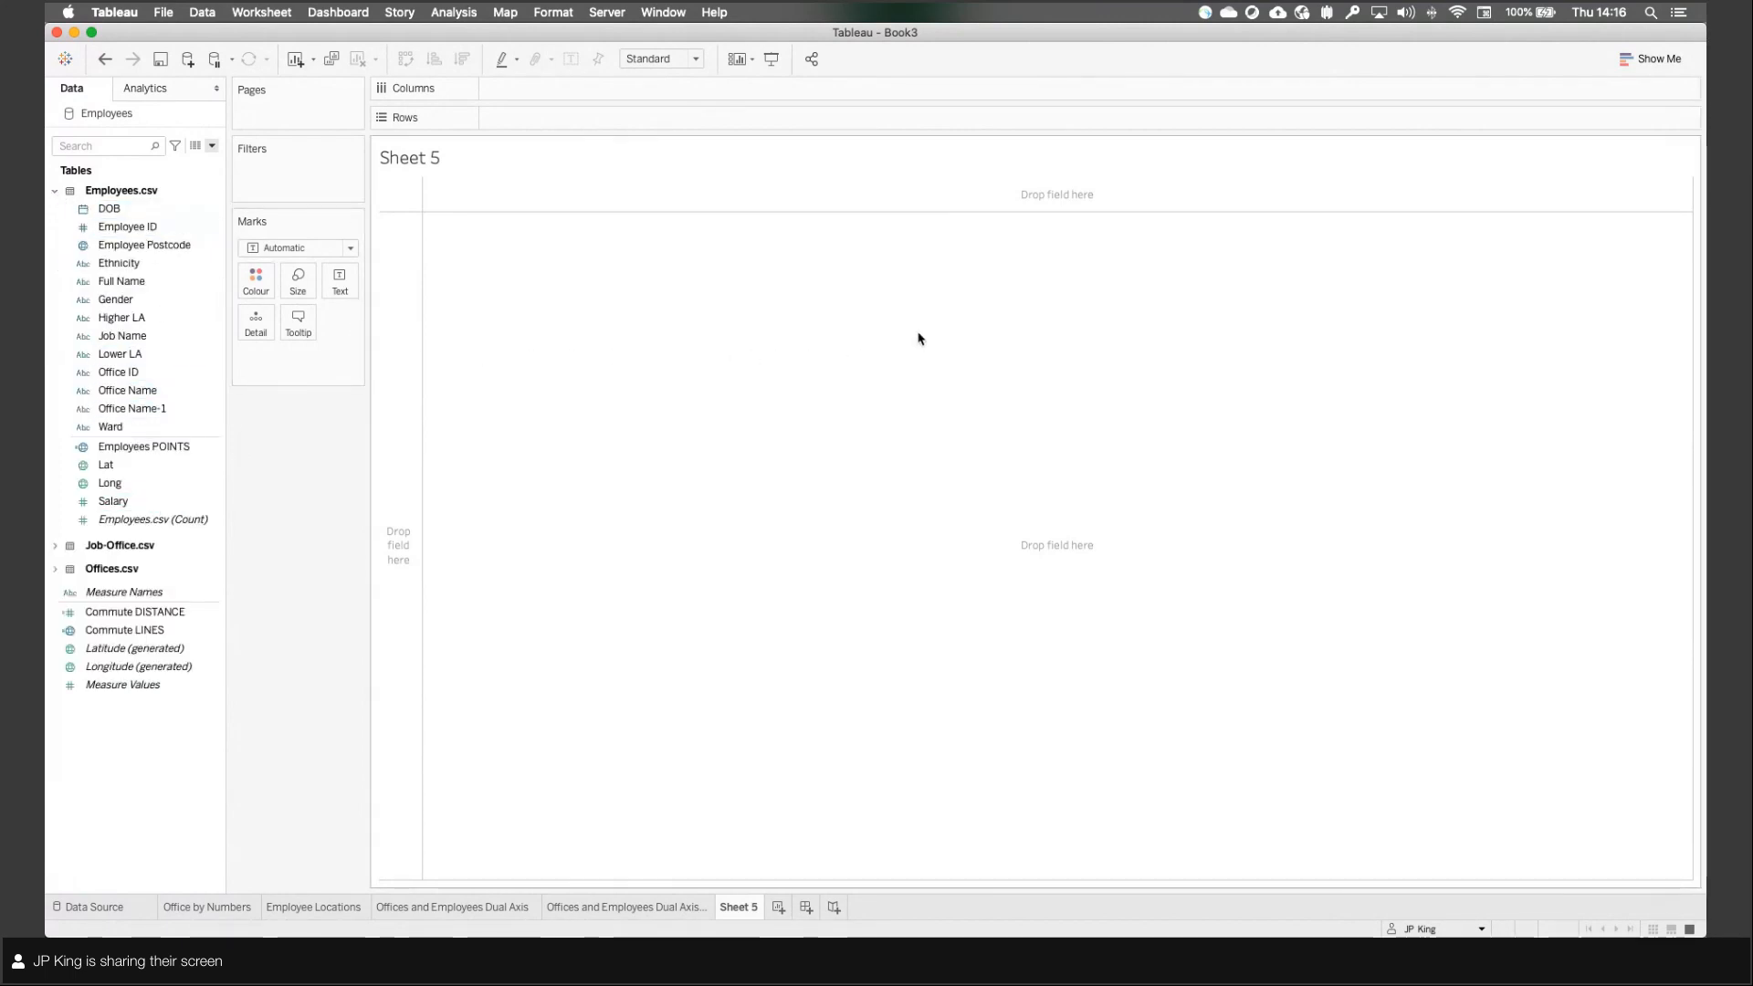
Step: Build a scatter plot of Commute DISTANCE against Salary with one mark per Employee ID
left_click(1631, 70)
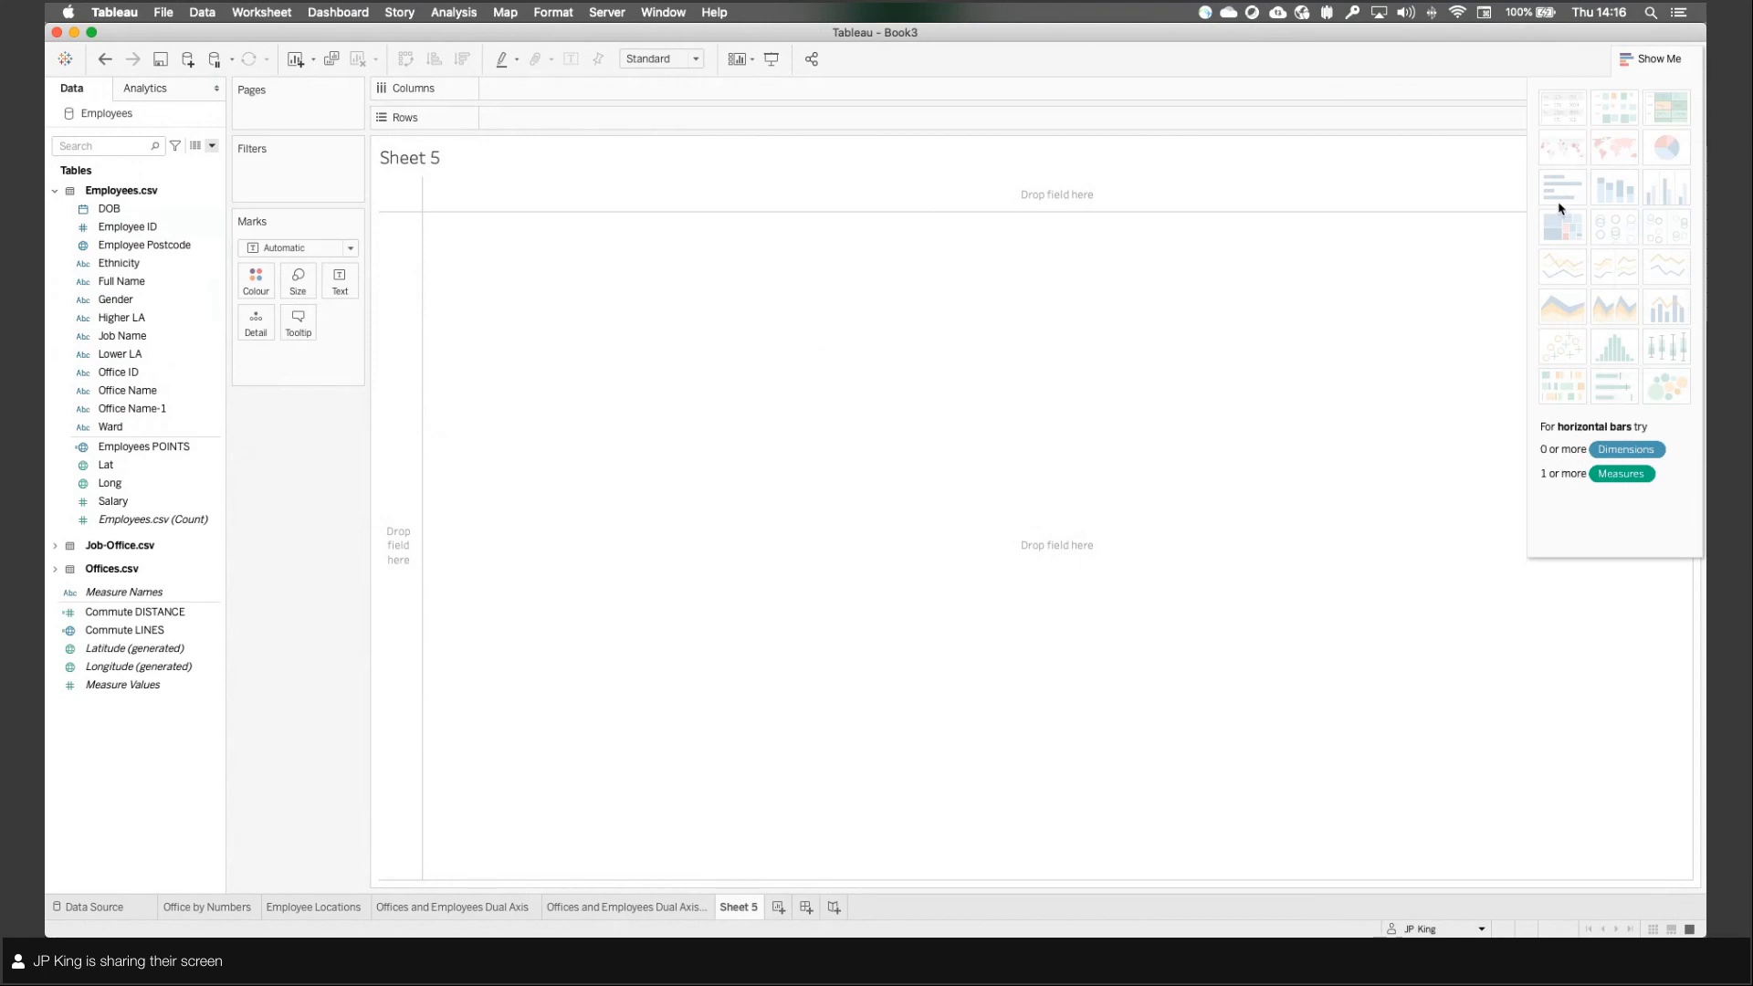
left_click(158, 229)
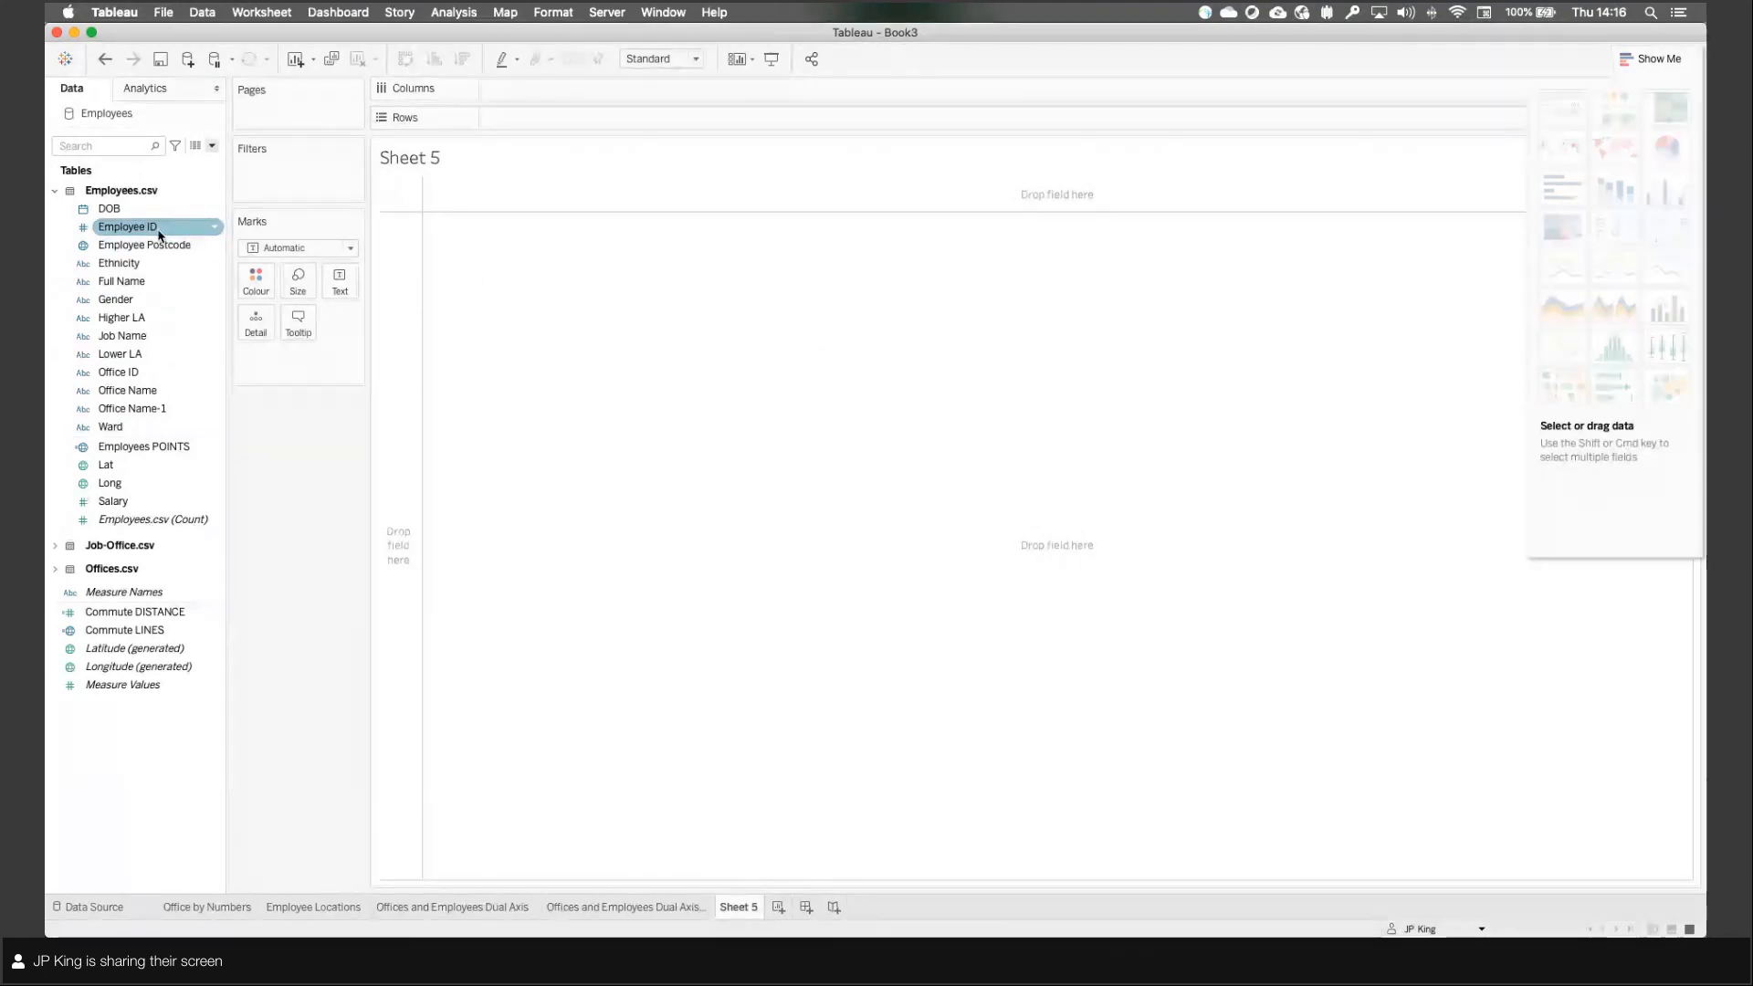
left_click(156, 230)
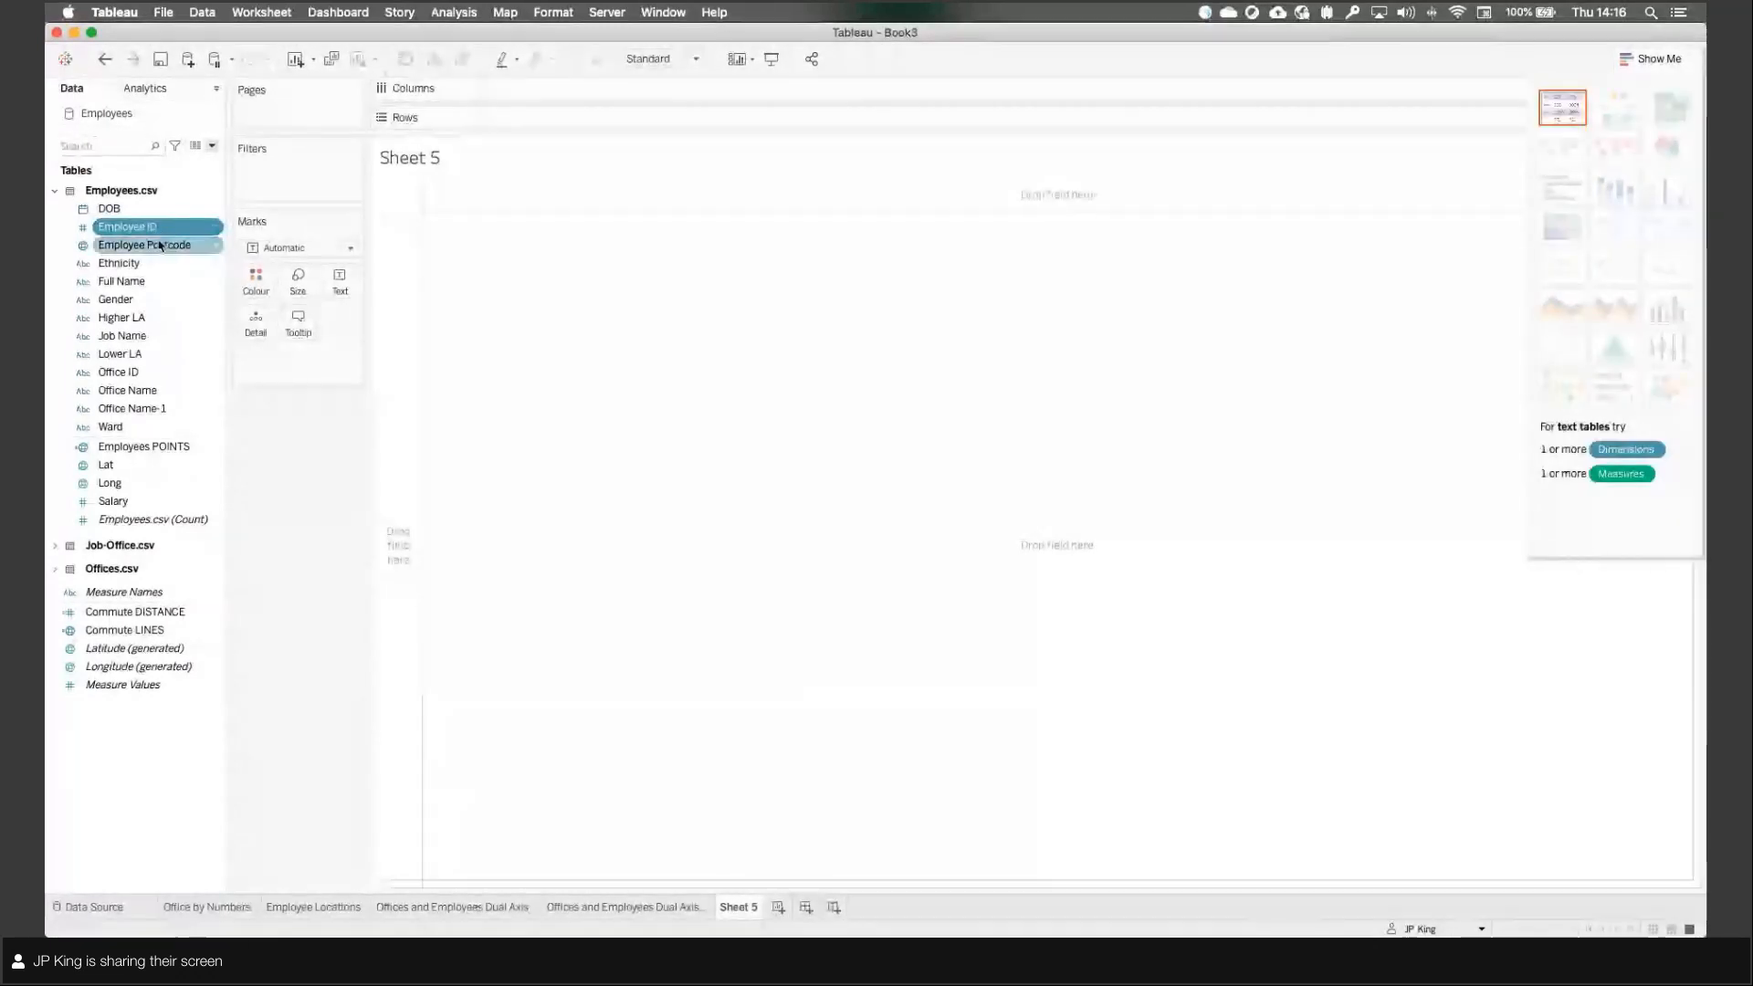
left_click(152, 614, "super")
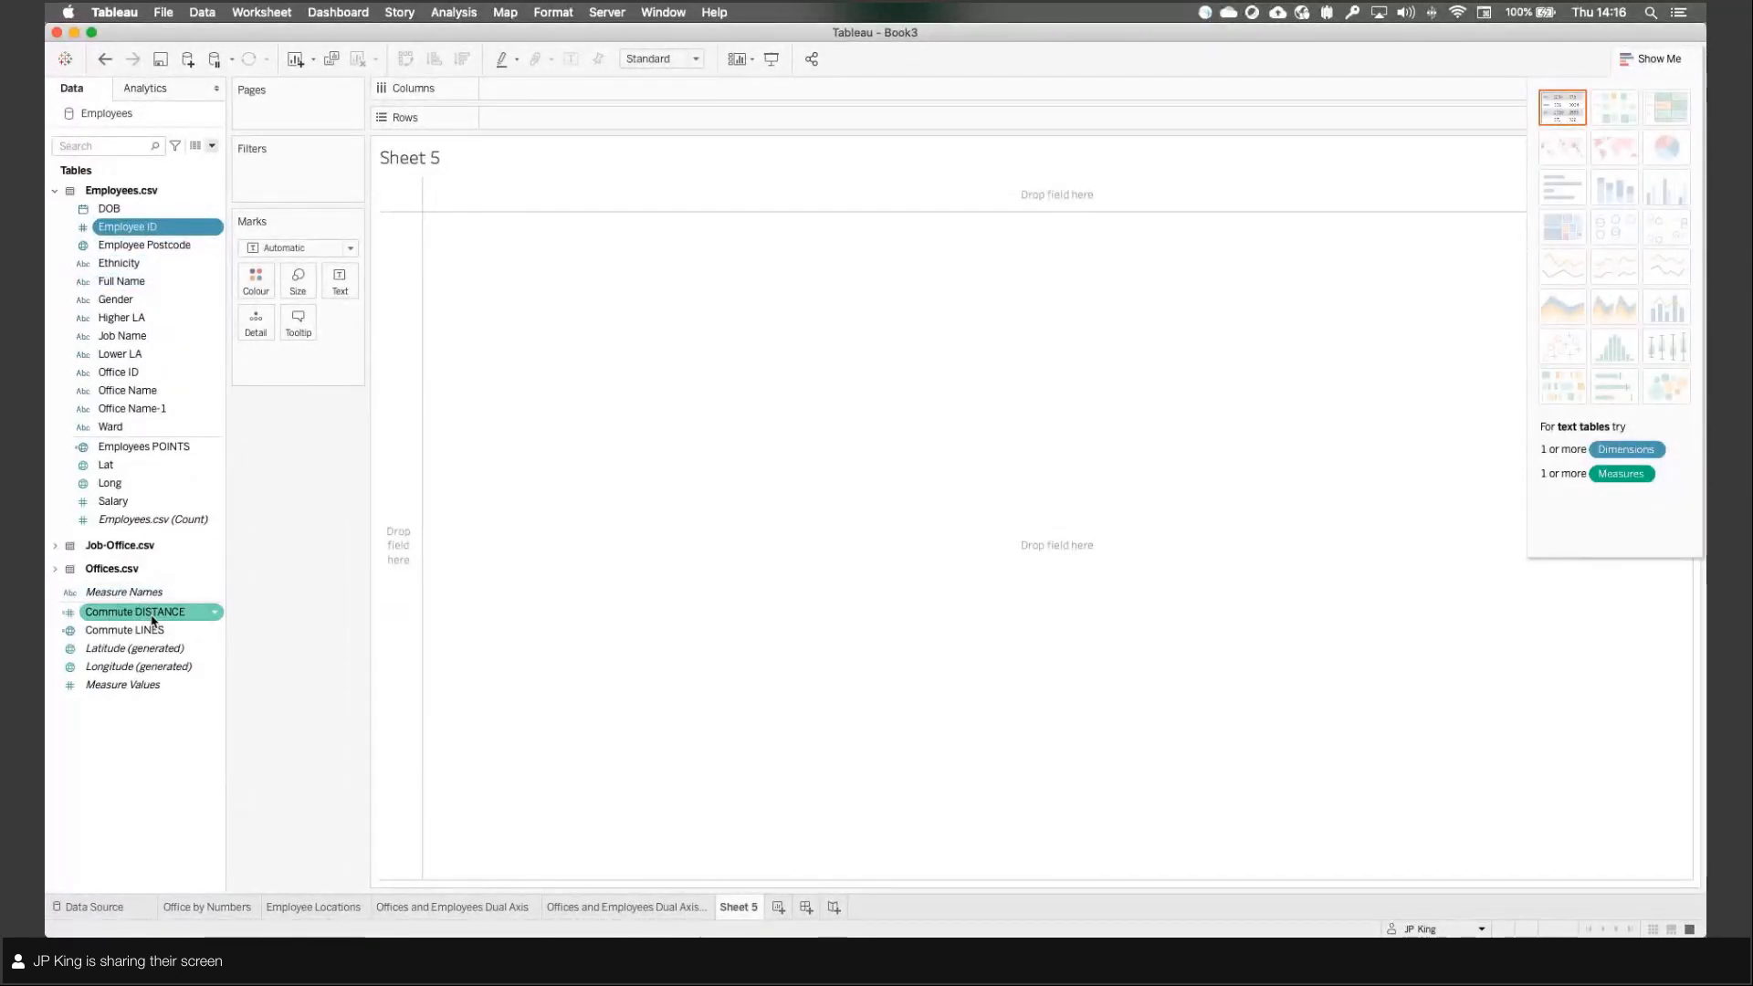
left_click(152, 613, "super")
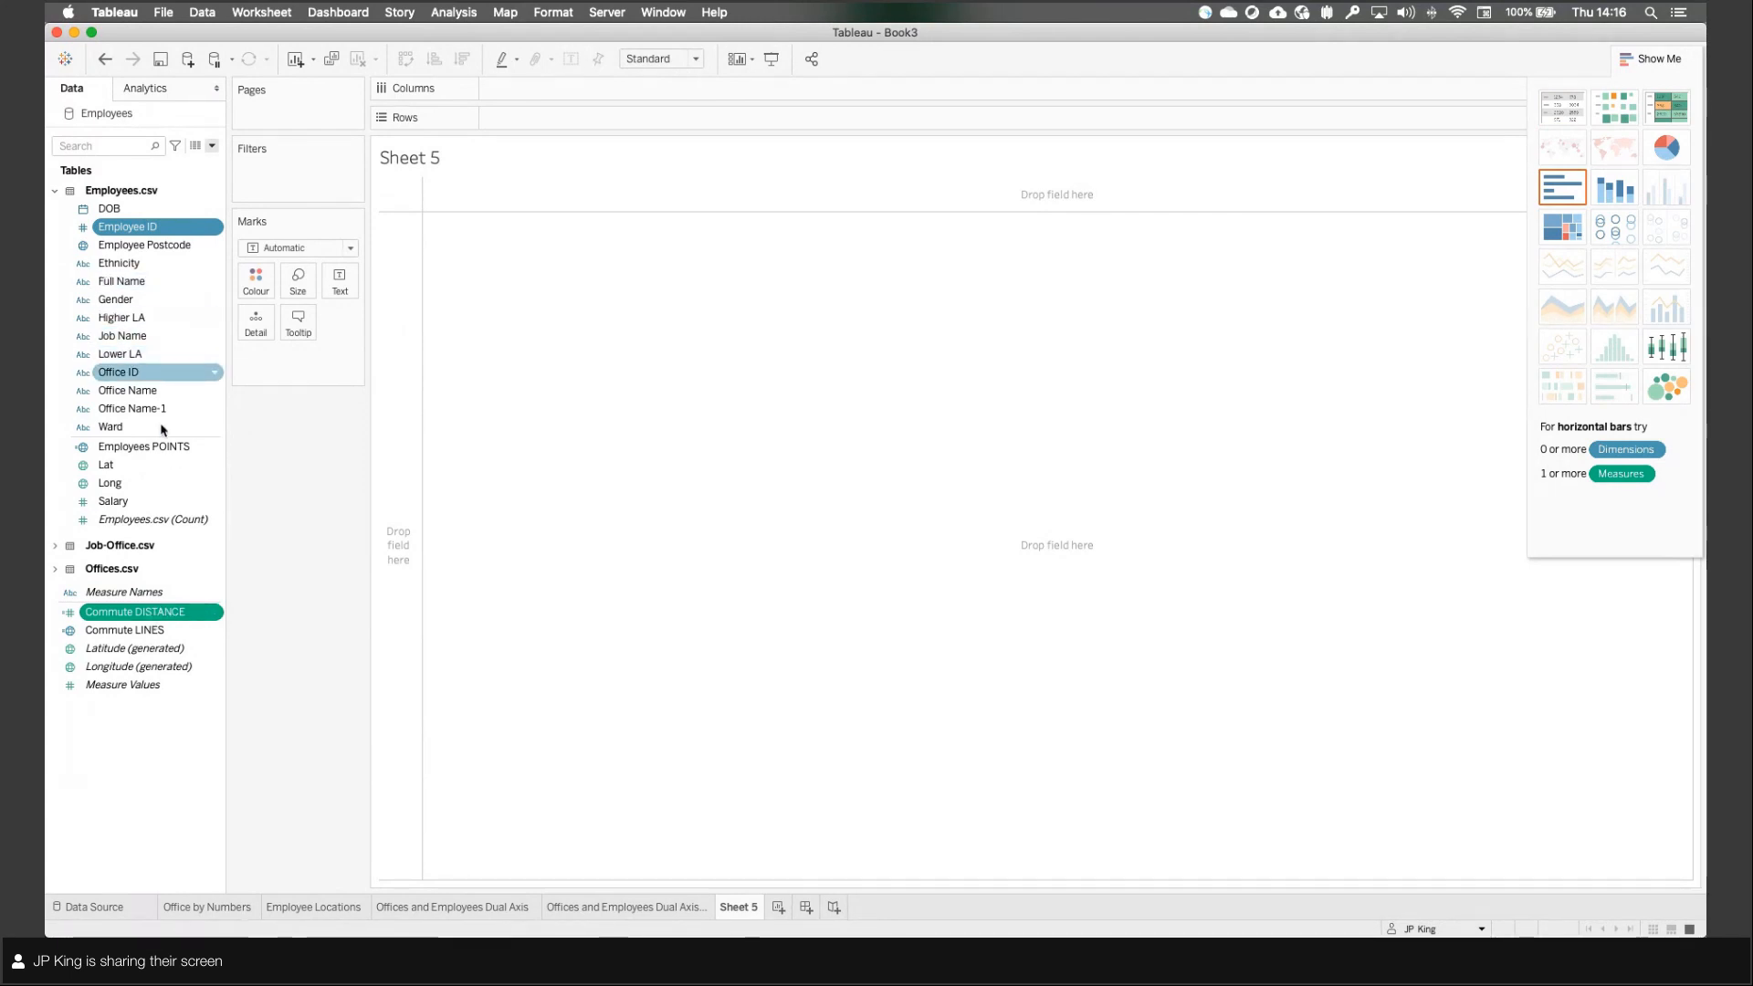
left_click(139, 504, "super")
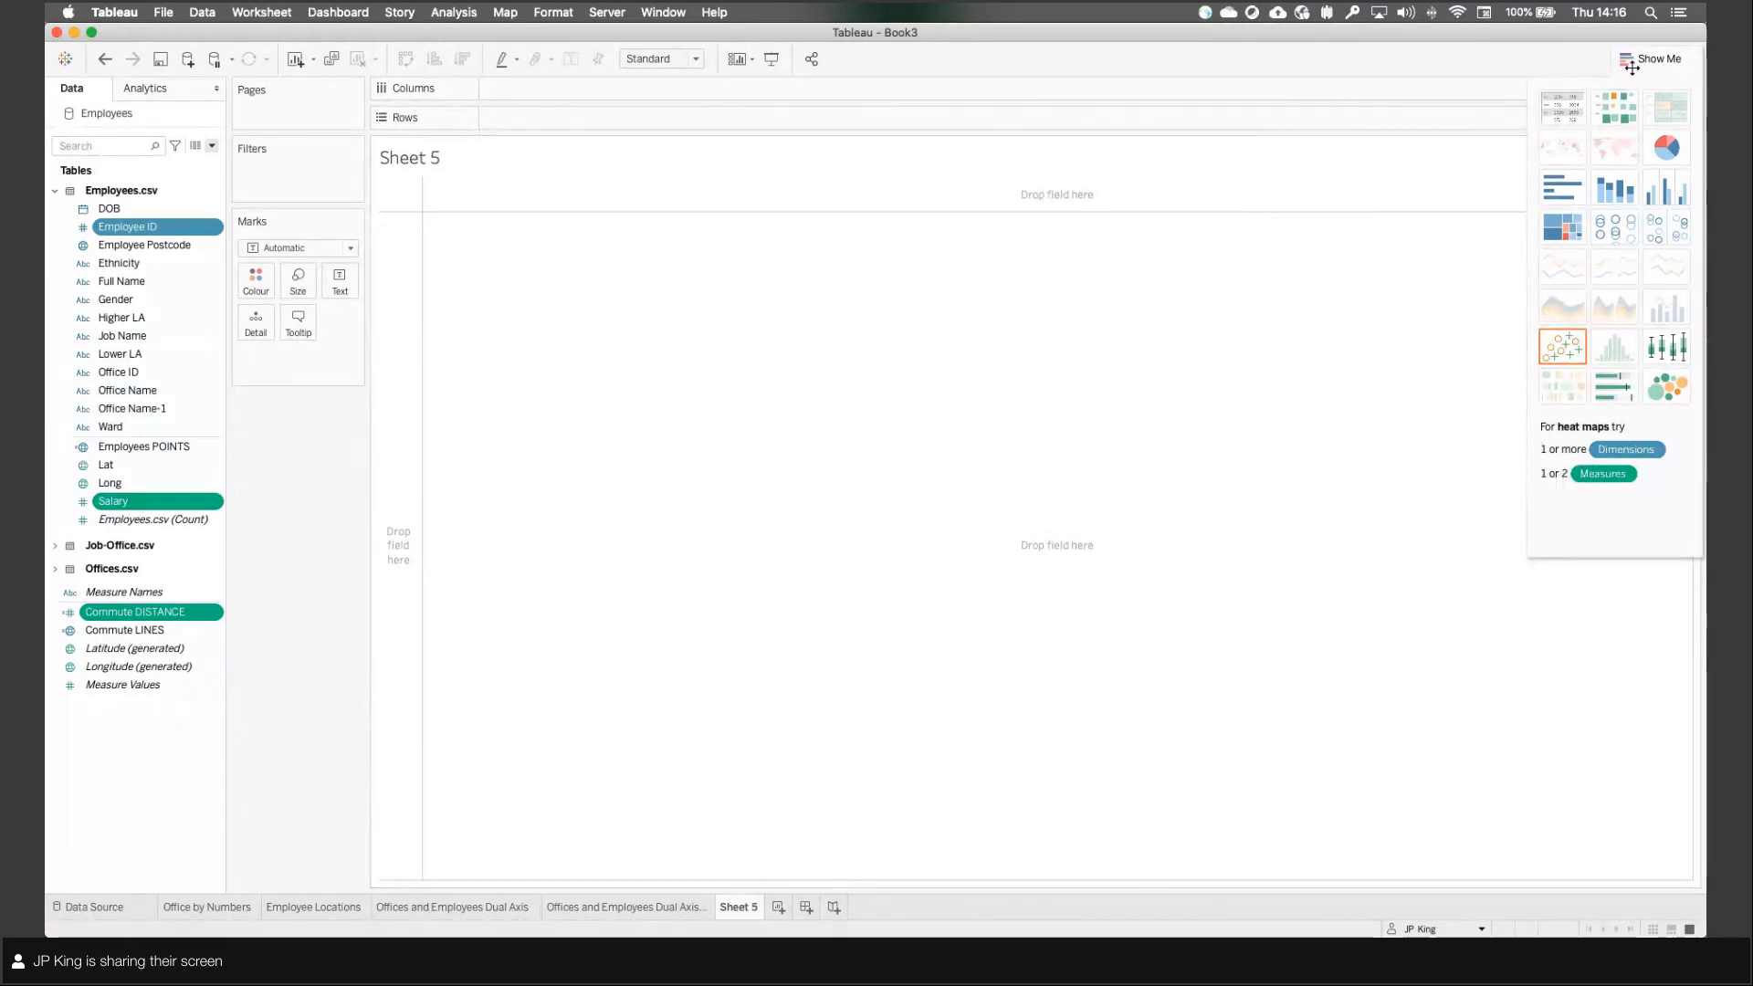
left_click(1555, 351)
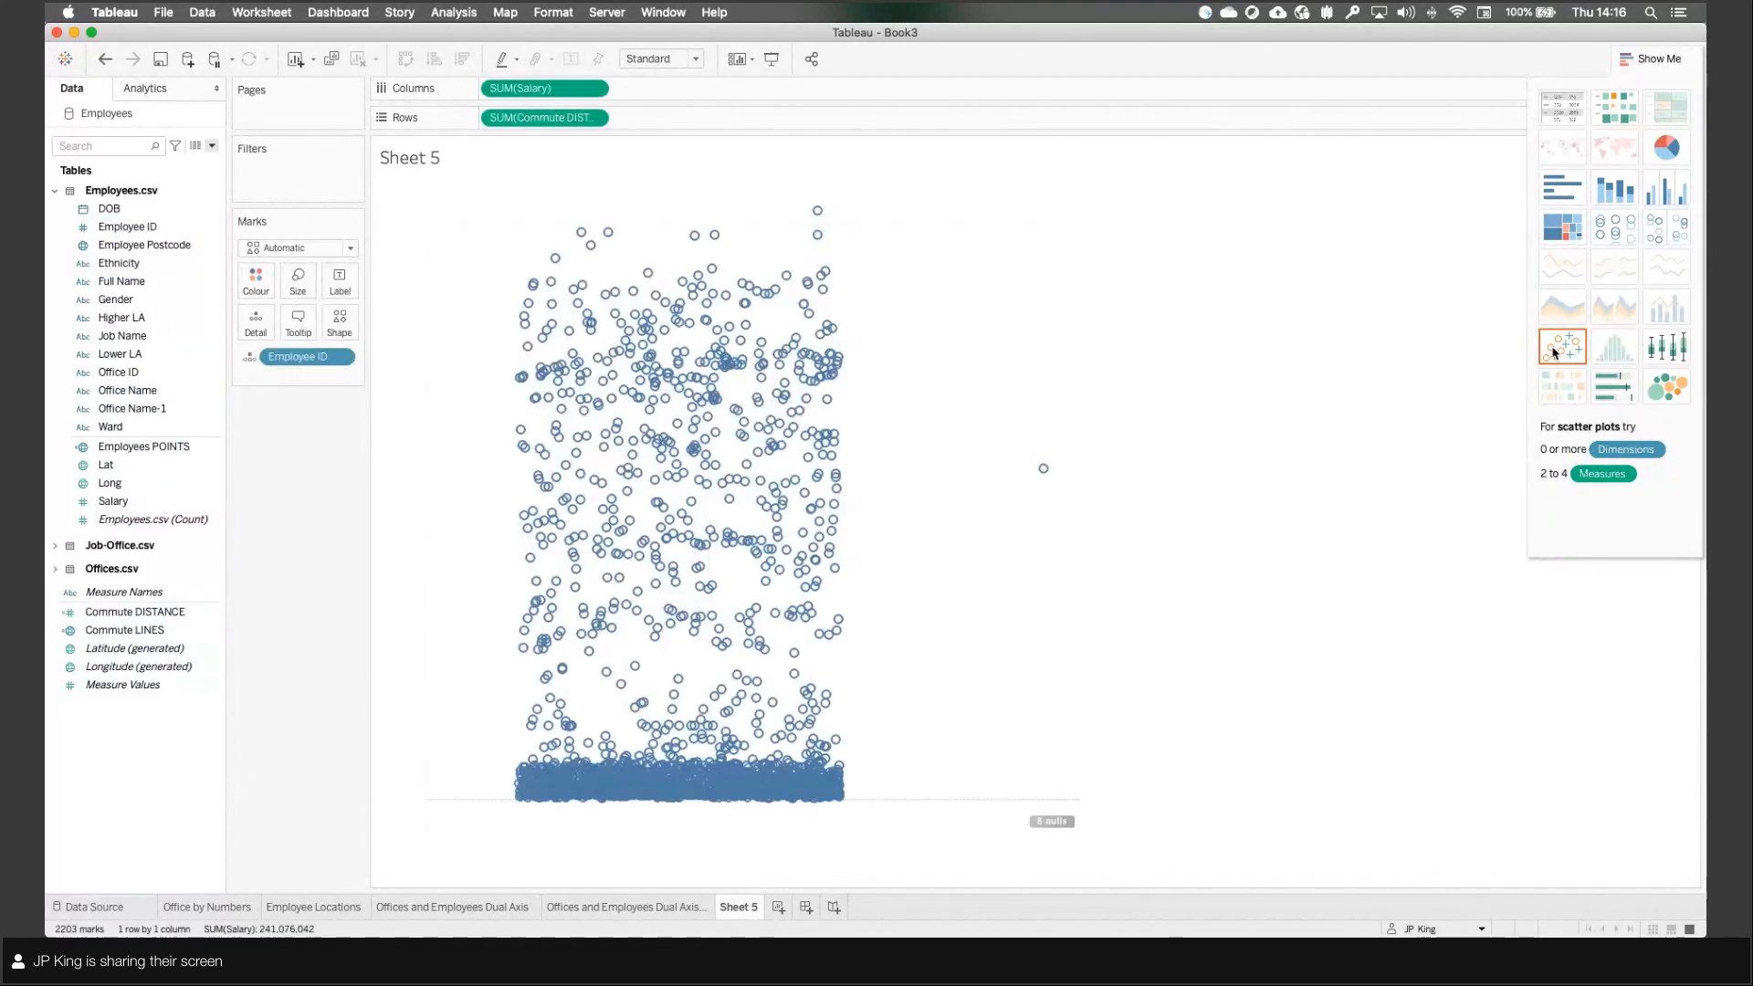
left_click(1641, 60)
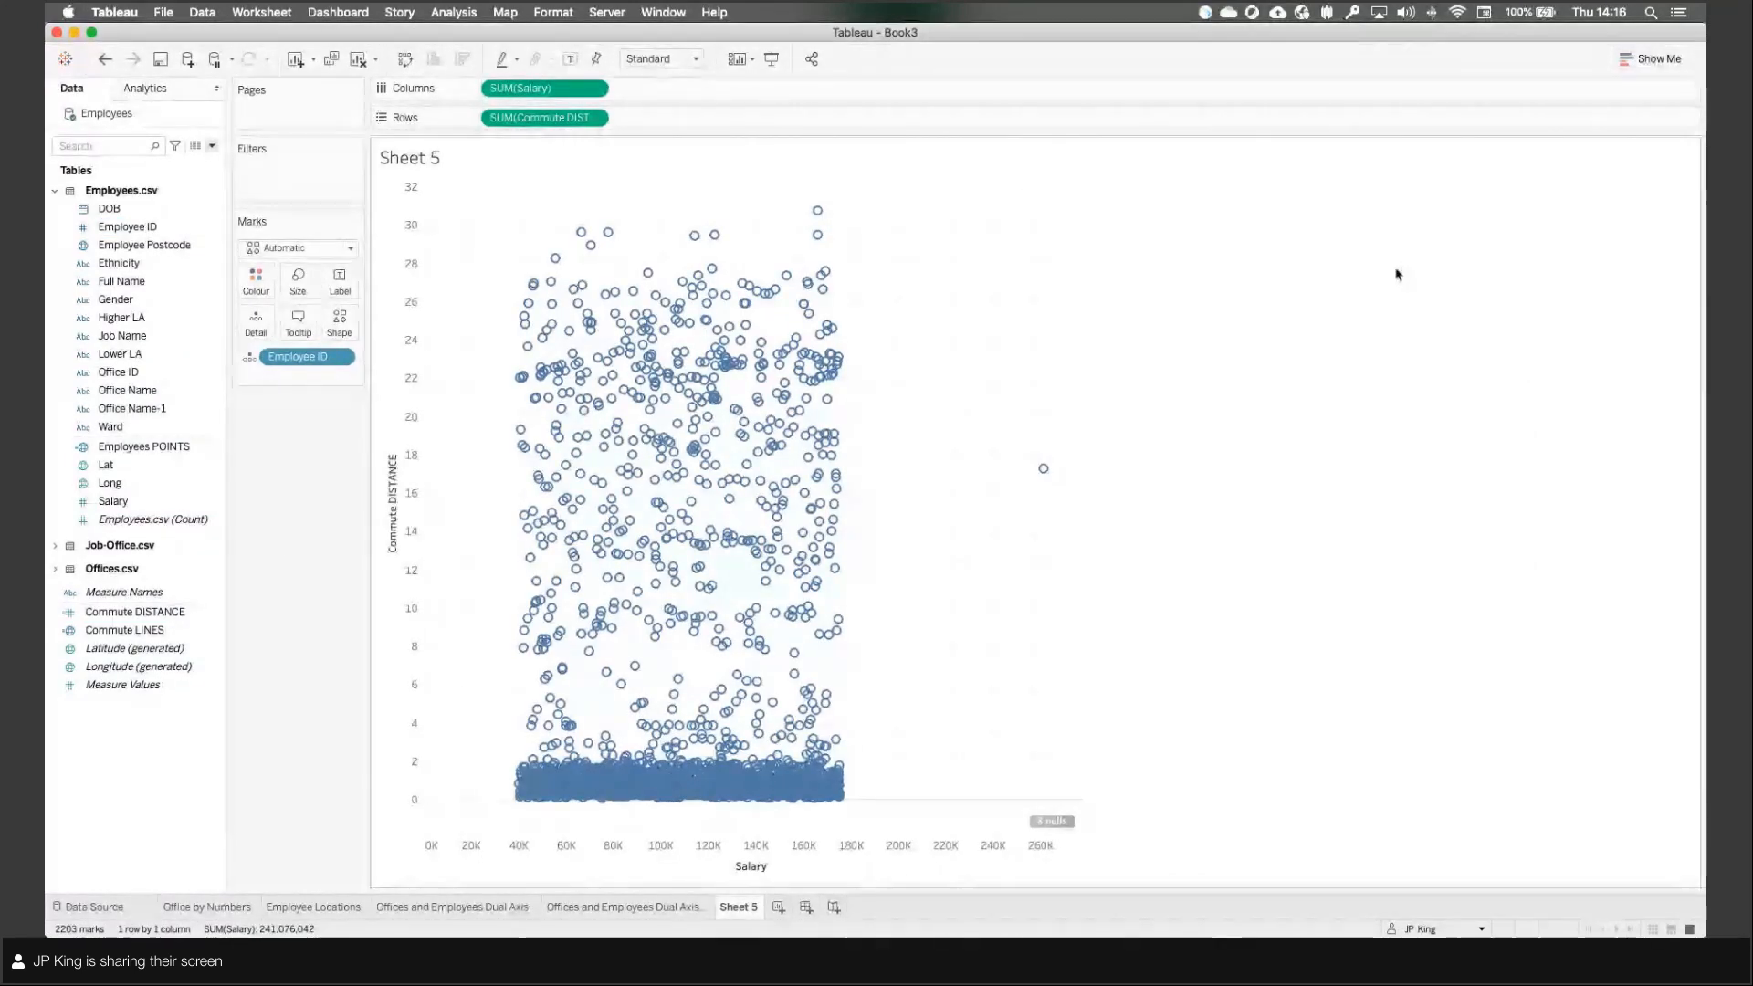
Step: Change the scatter plot marks to filled circles and reduce their size
left_click(338, 247)
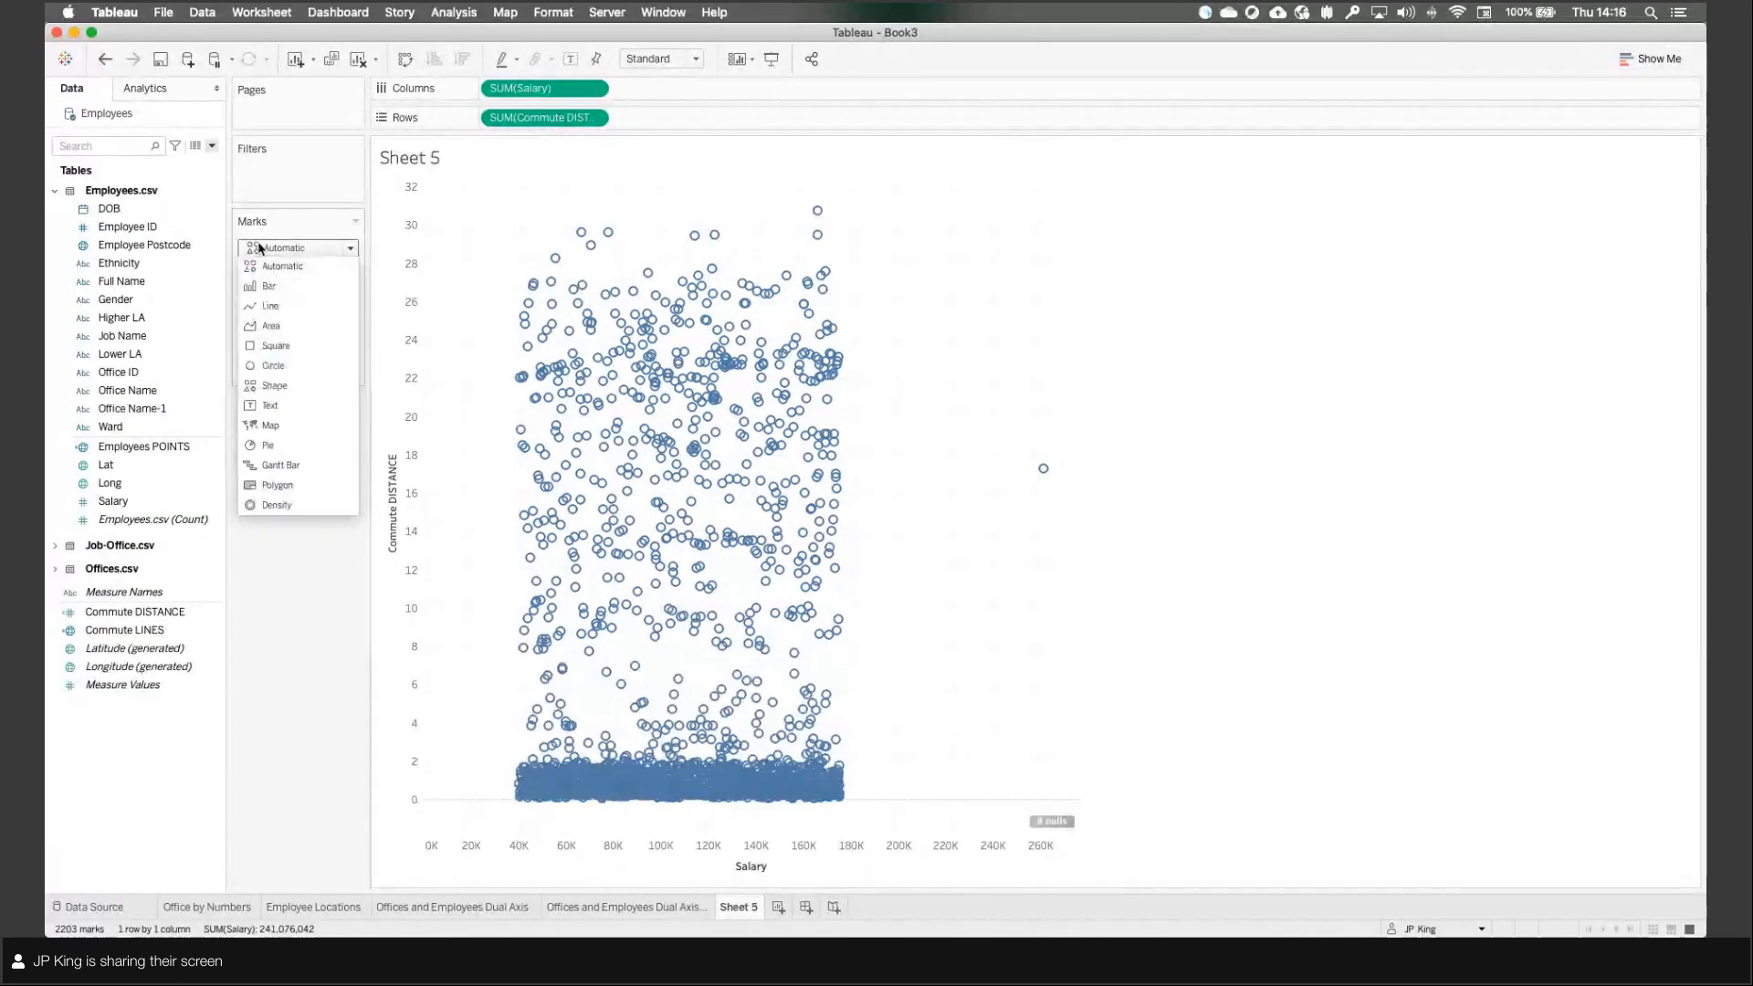
left_click(265, 366)
left_click(298, 279)
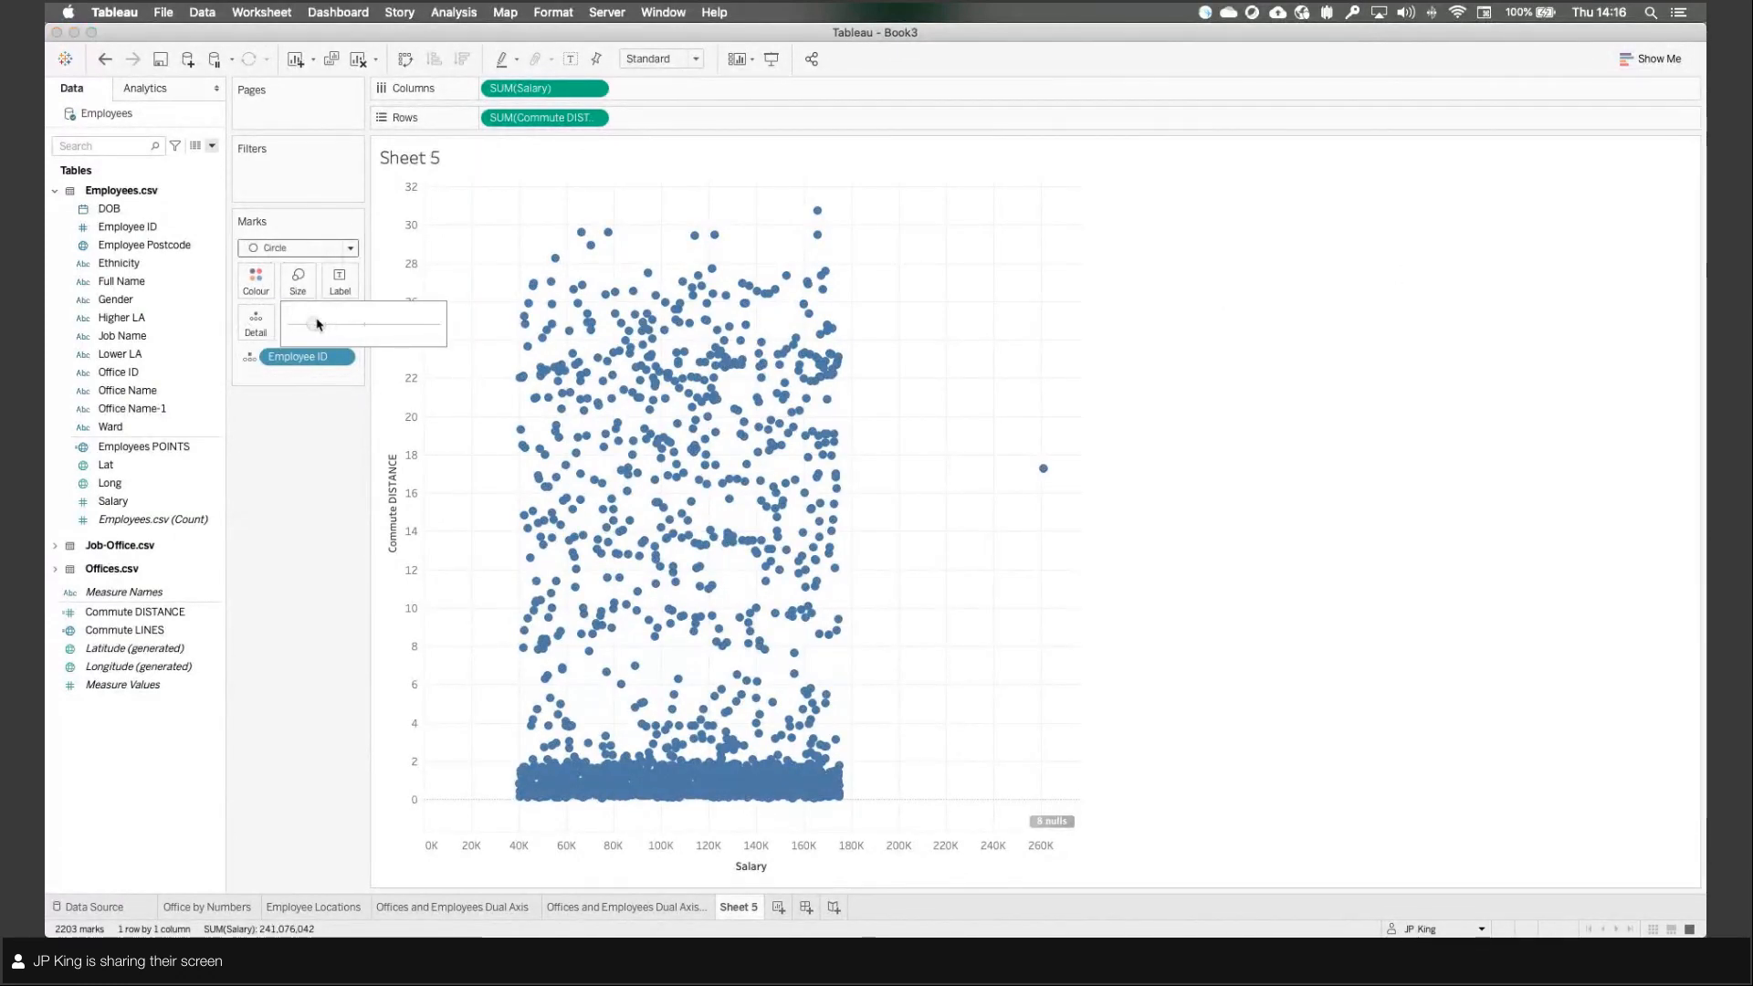
left_click_drag(318, 325, 311, 324)
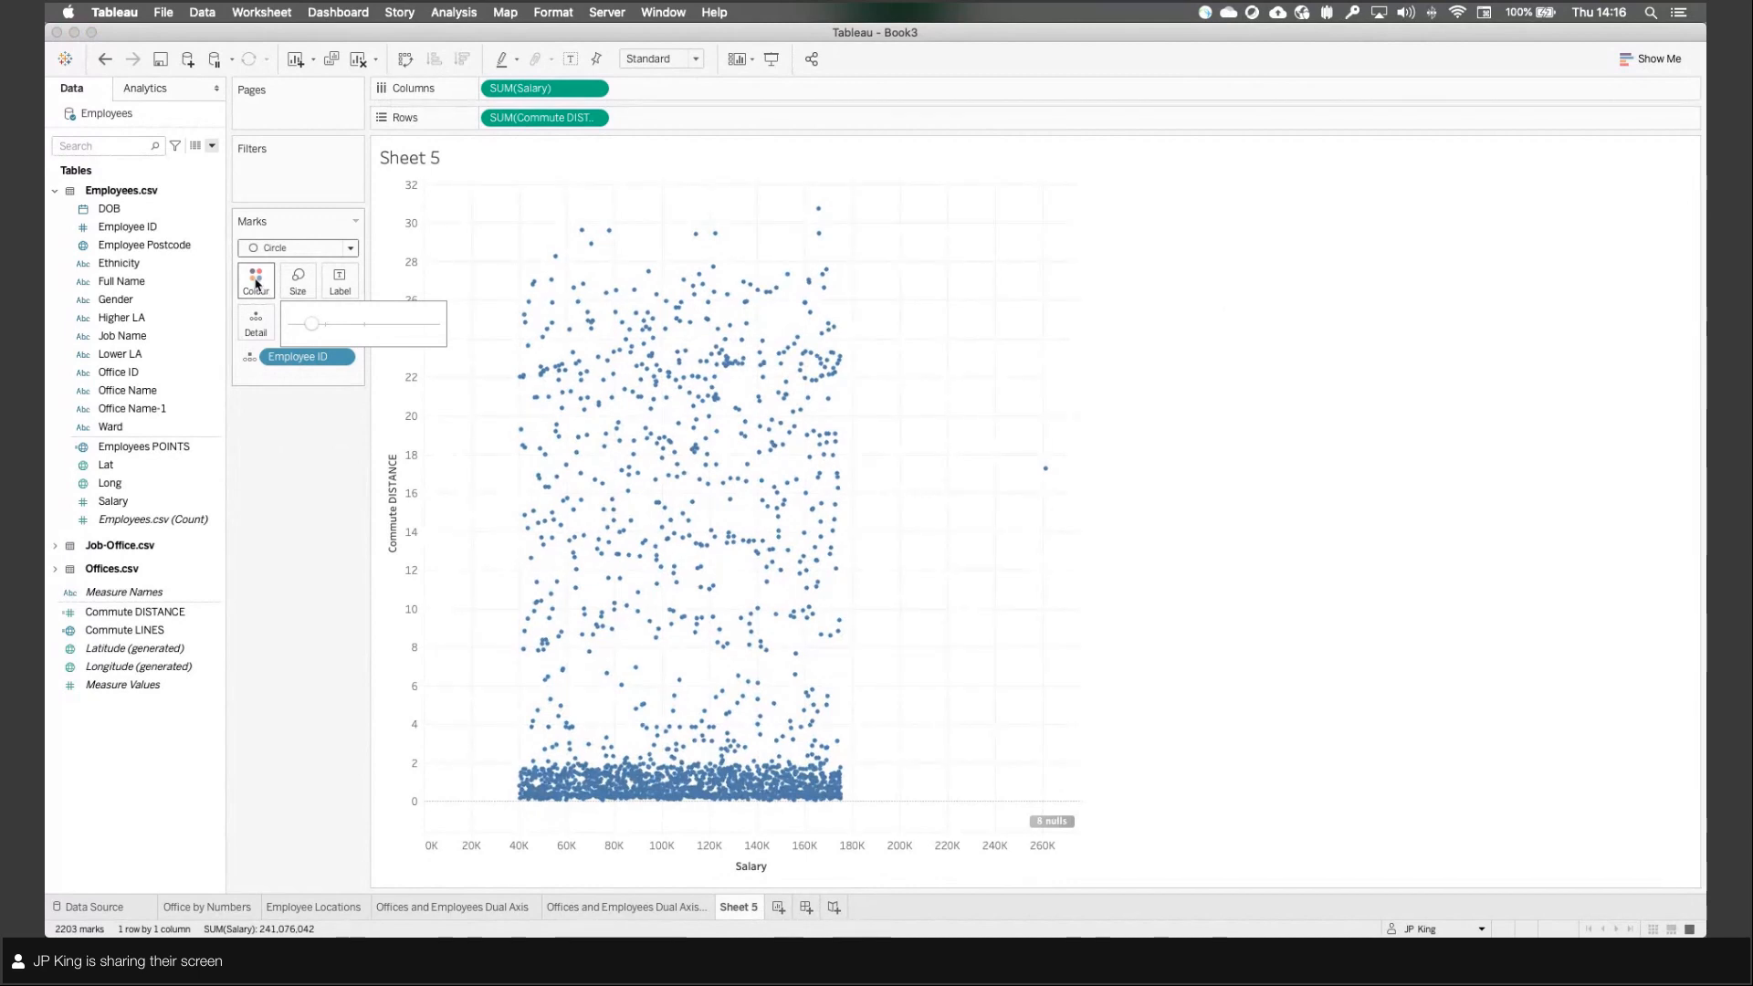
left_click(309, 478)
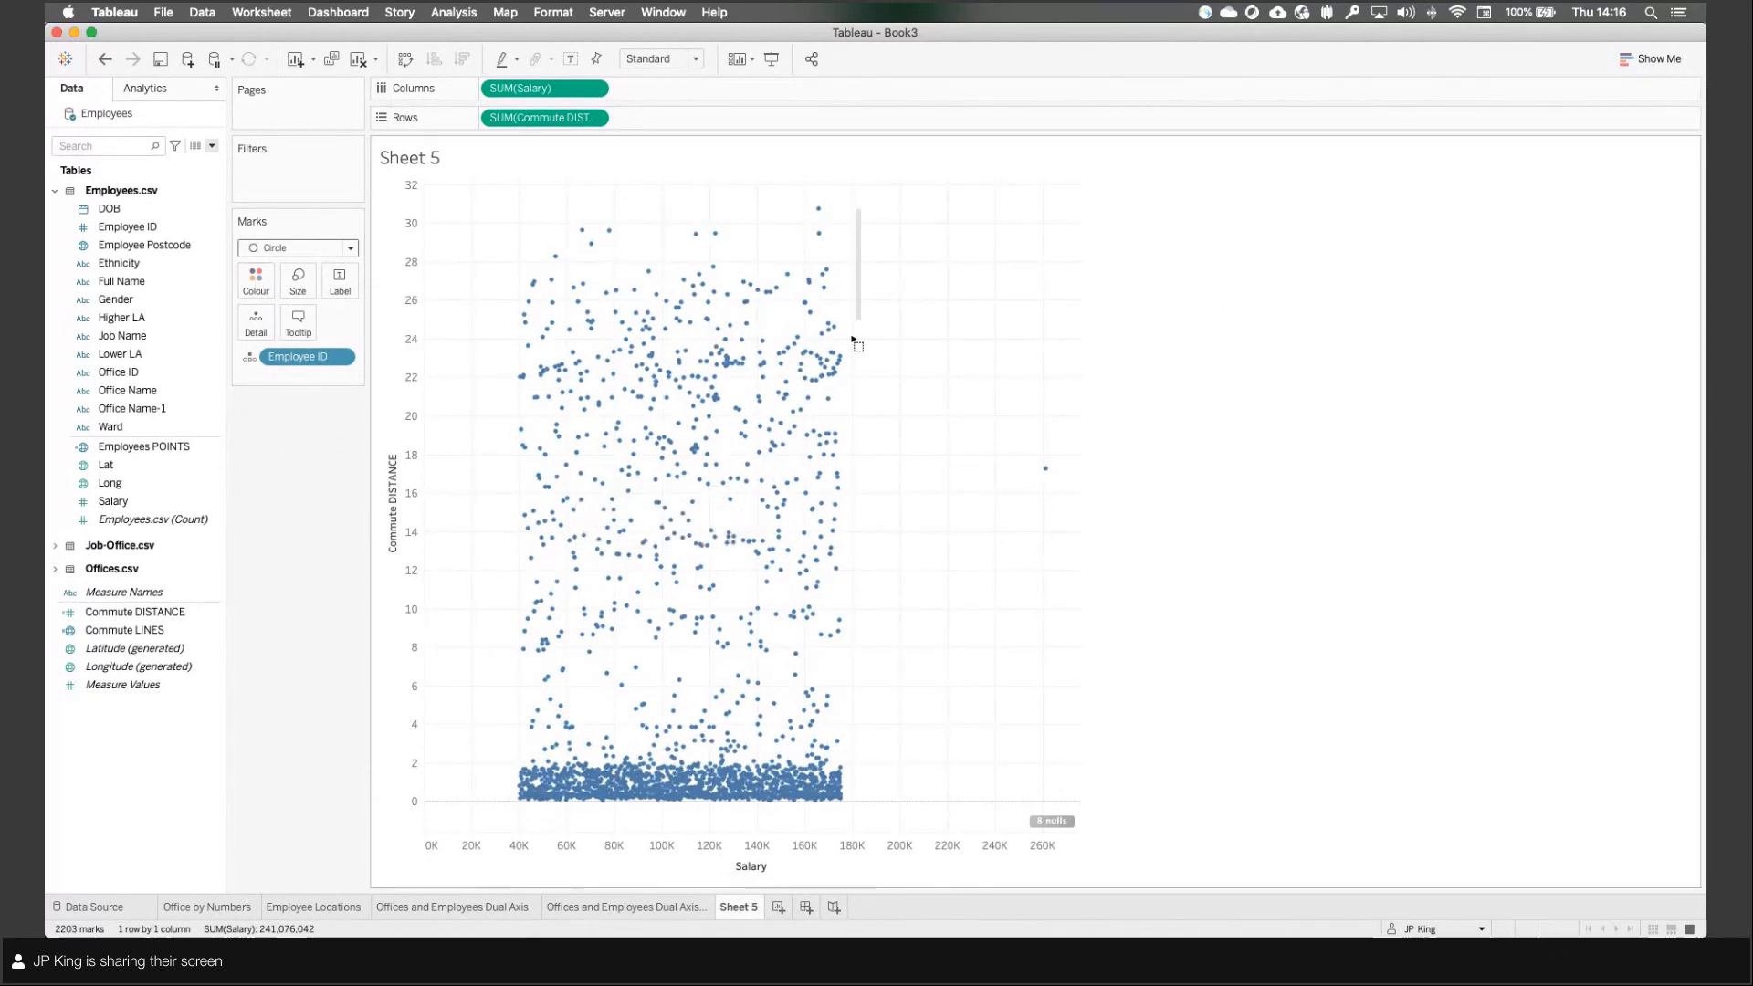
left_click_drag(860, 209, 904, 330)
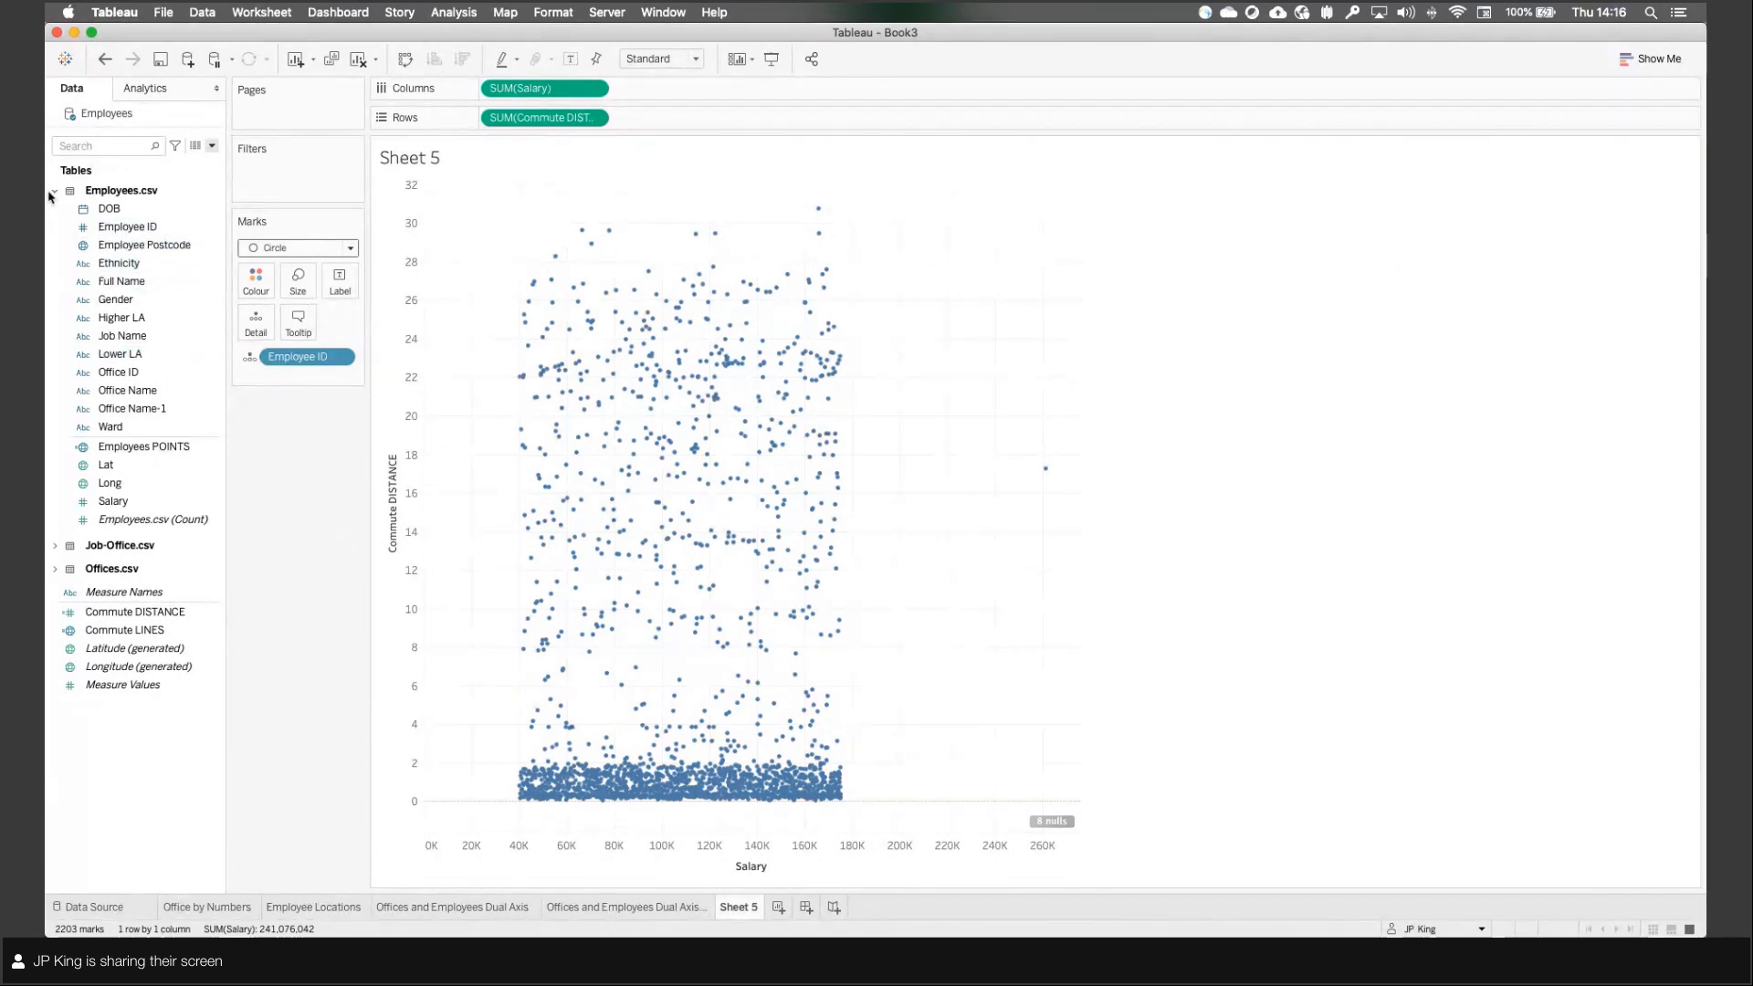
Step: Split the scatter plot into columns by the Job-Office Department field, placed before Salary, and exclude the Null department
left_click(53, 191)
left_click(54, 215)
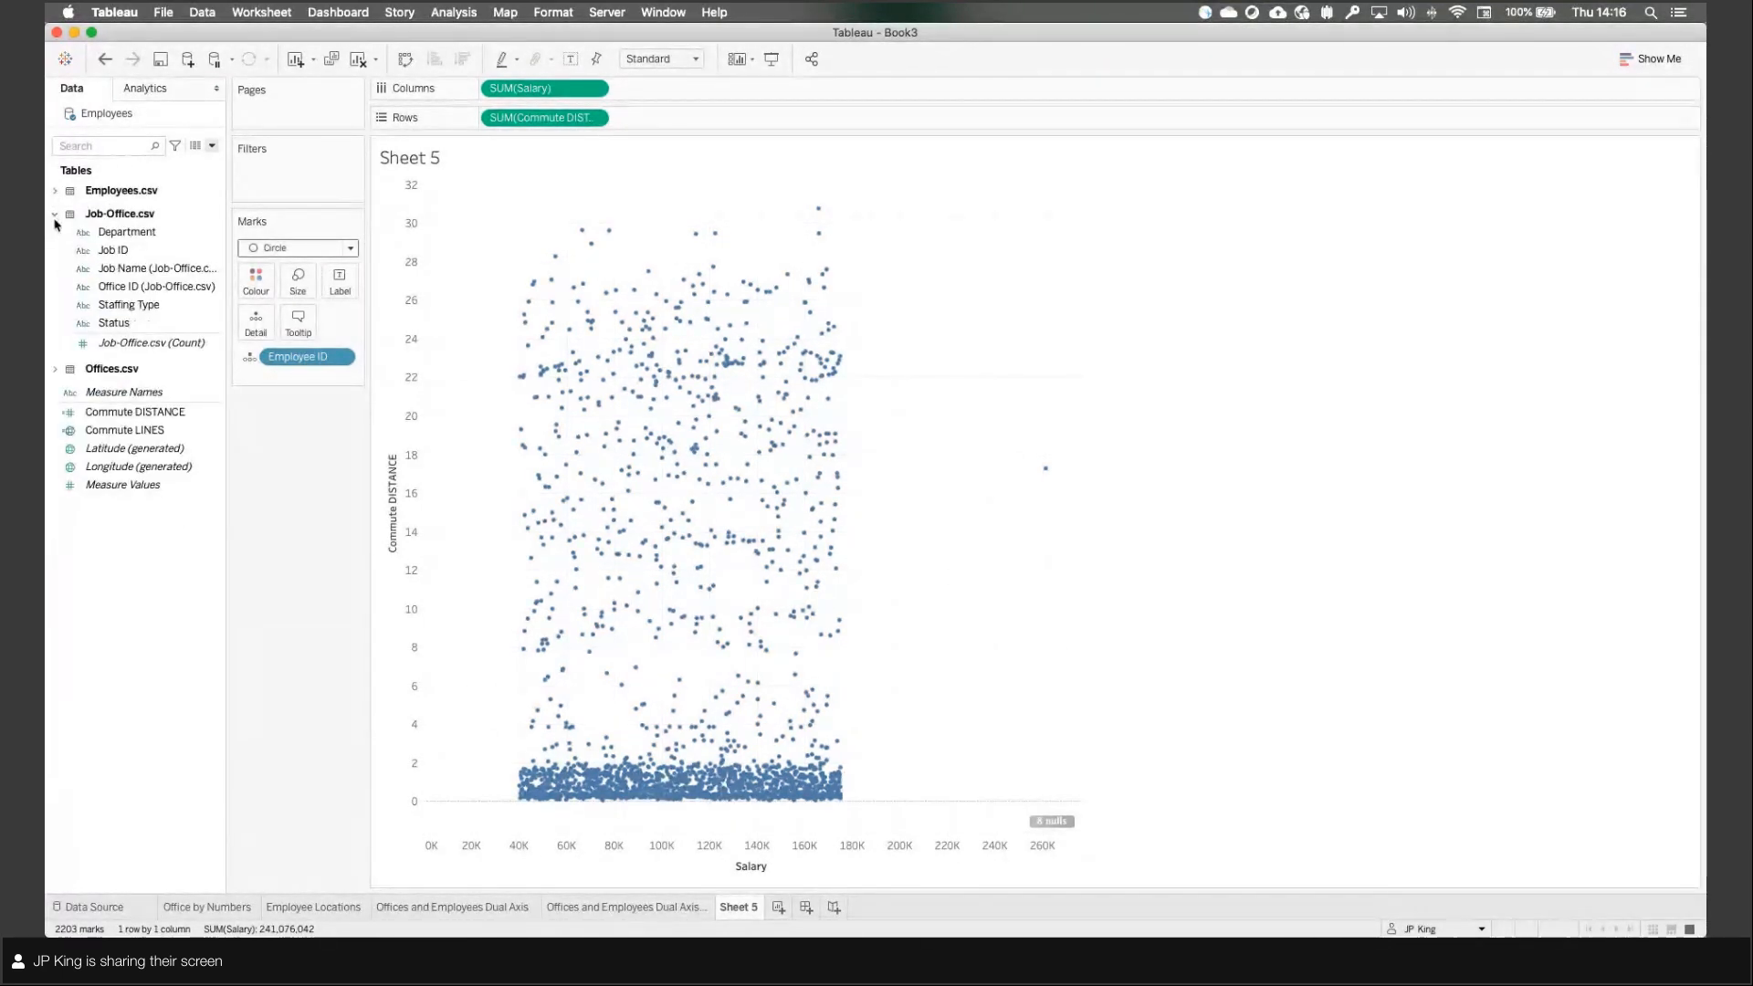
left_click(137, 235)
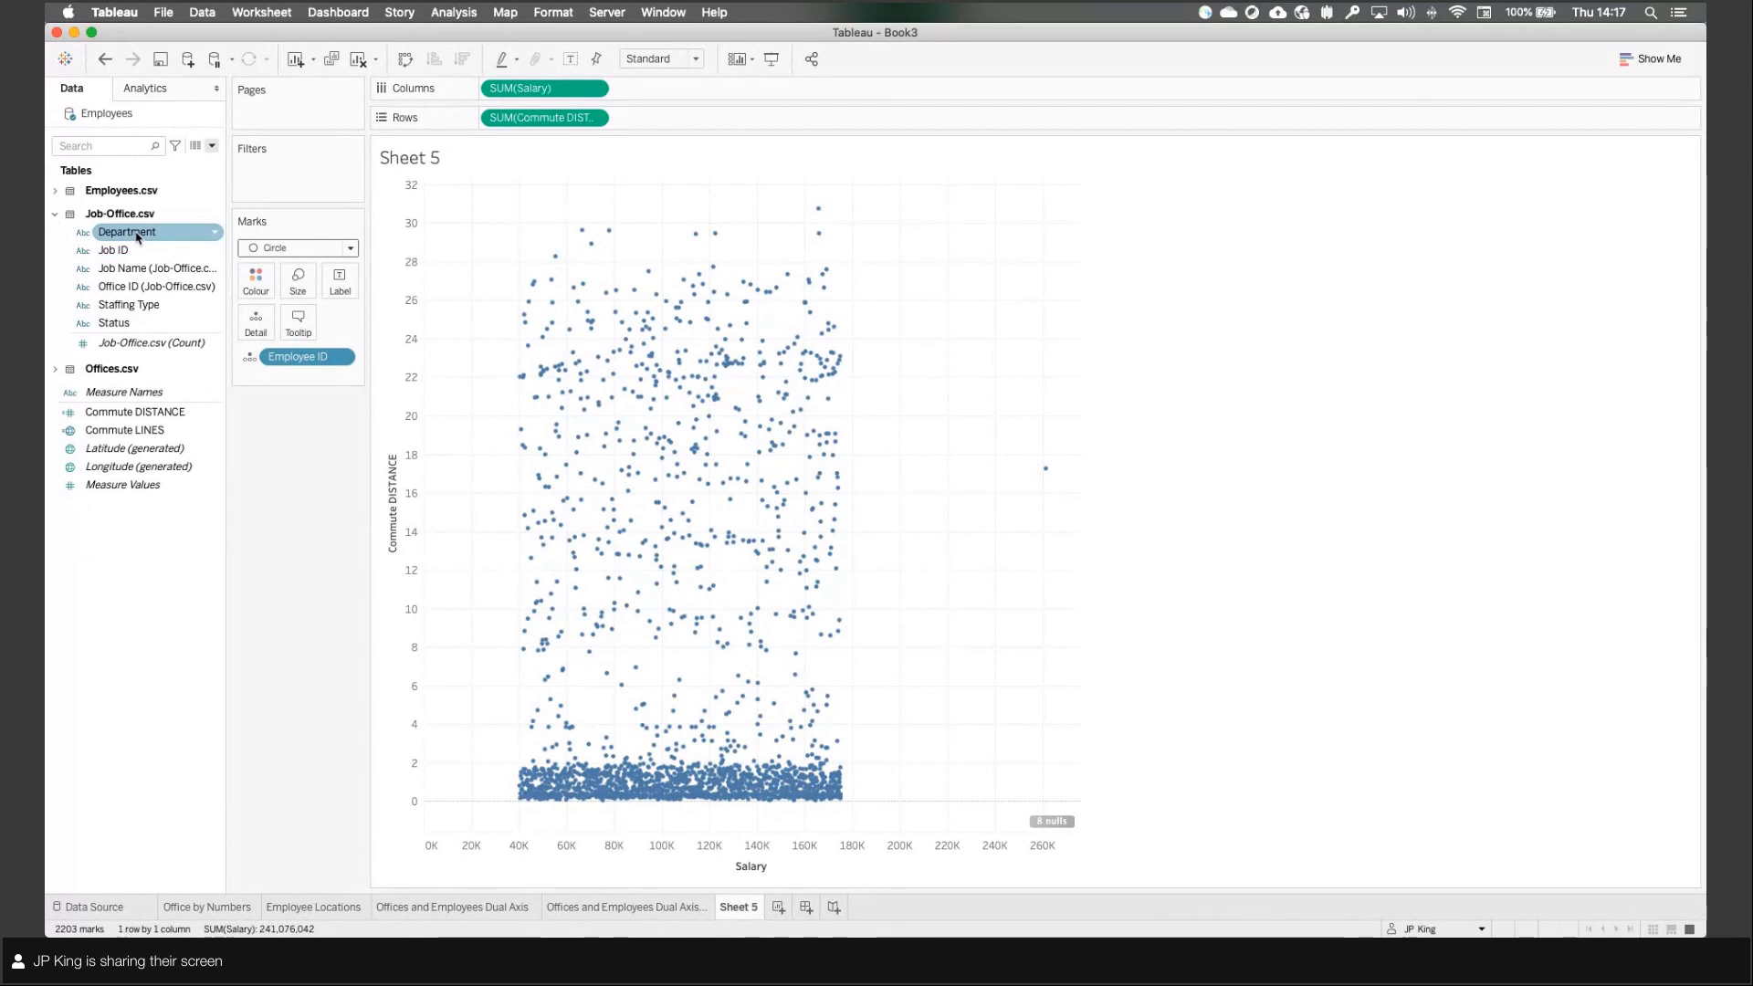
left_click_drag(137, 235, 494, 97)
left_click(479, 208)
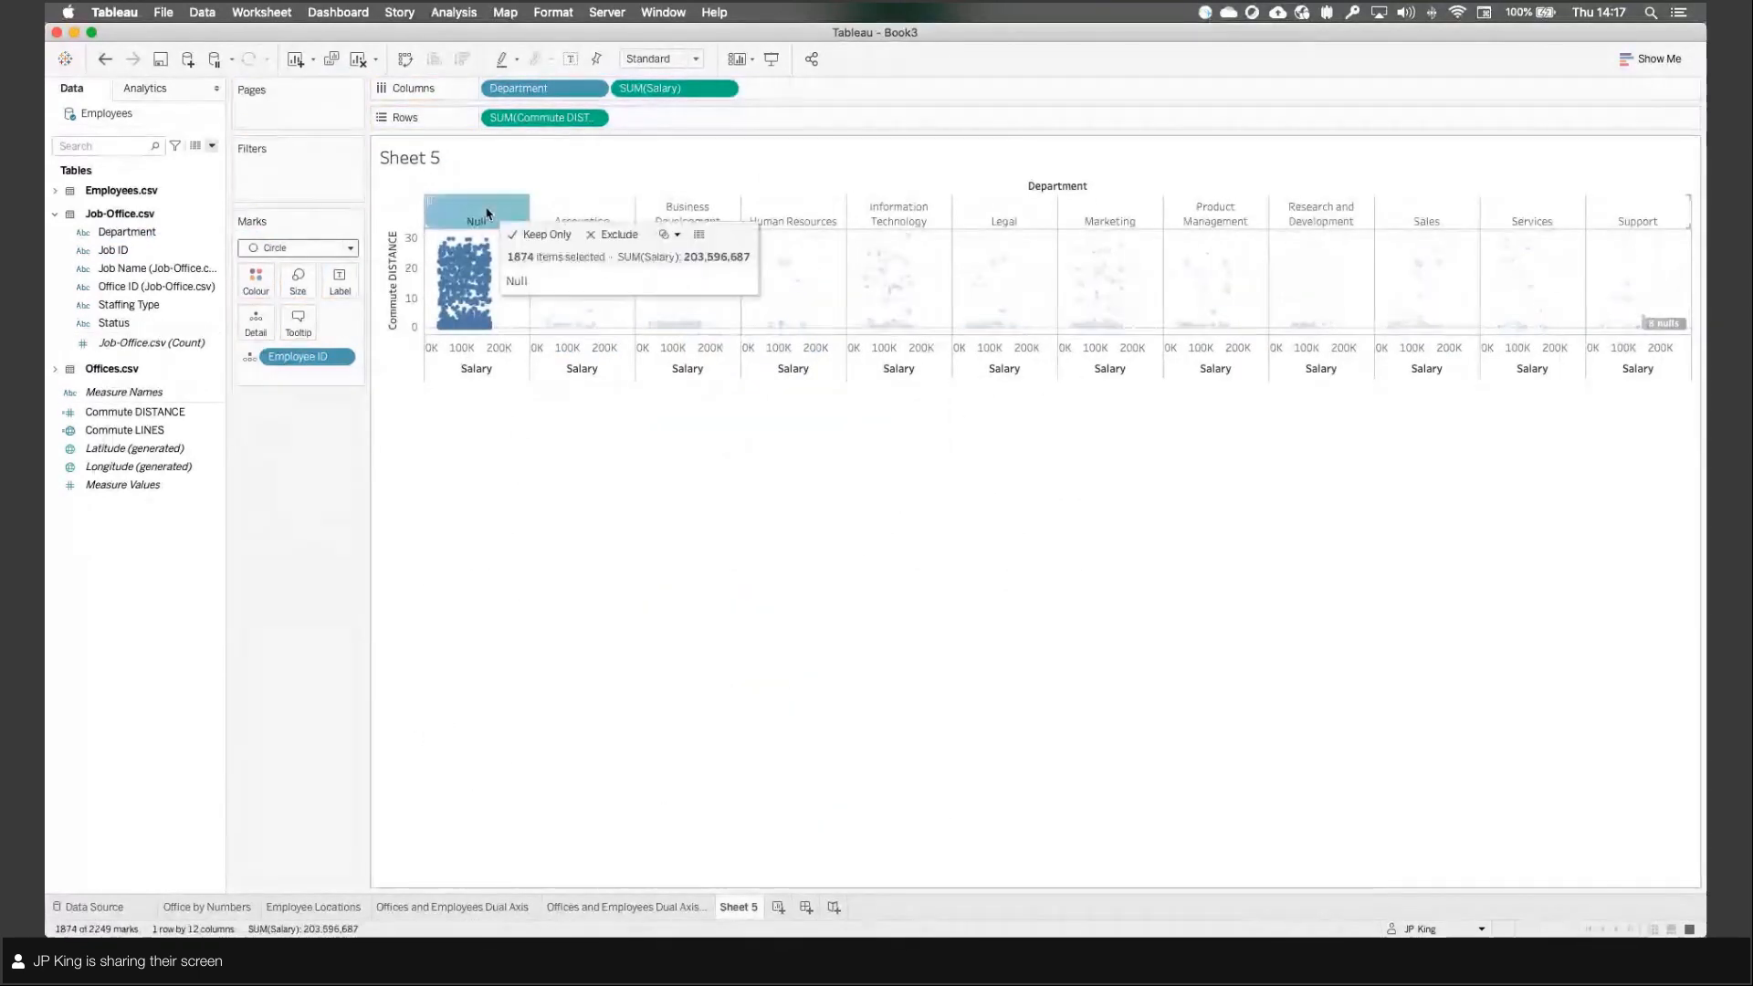
left_click(604, 236)
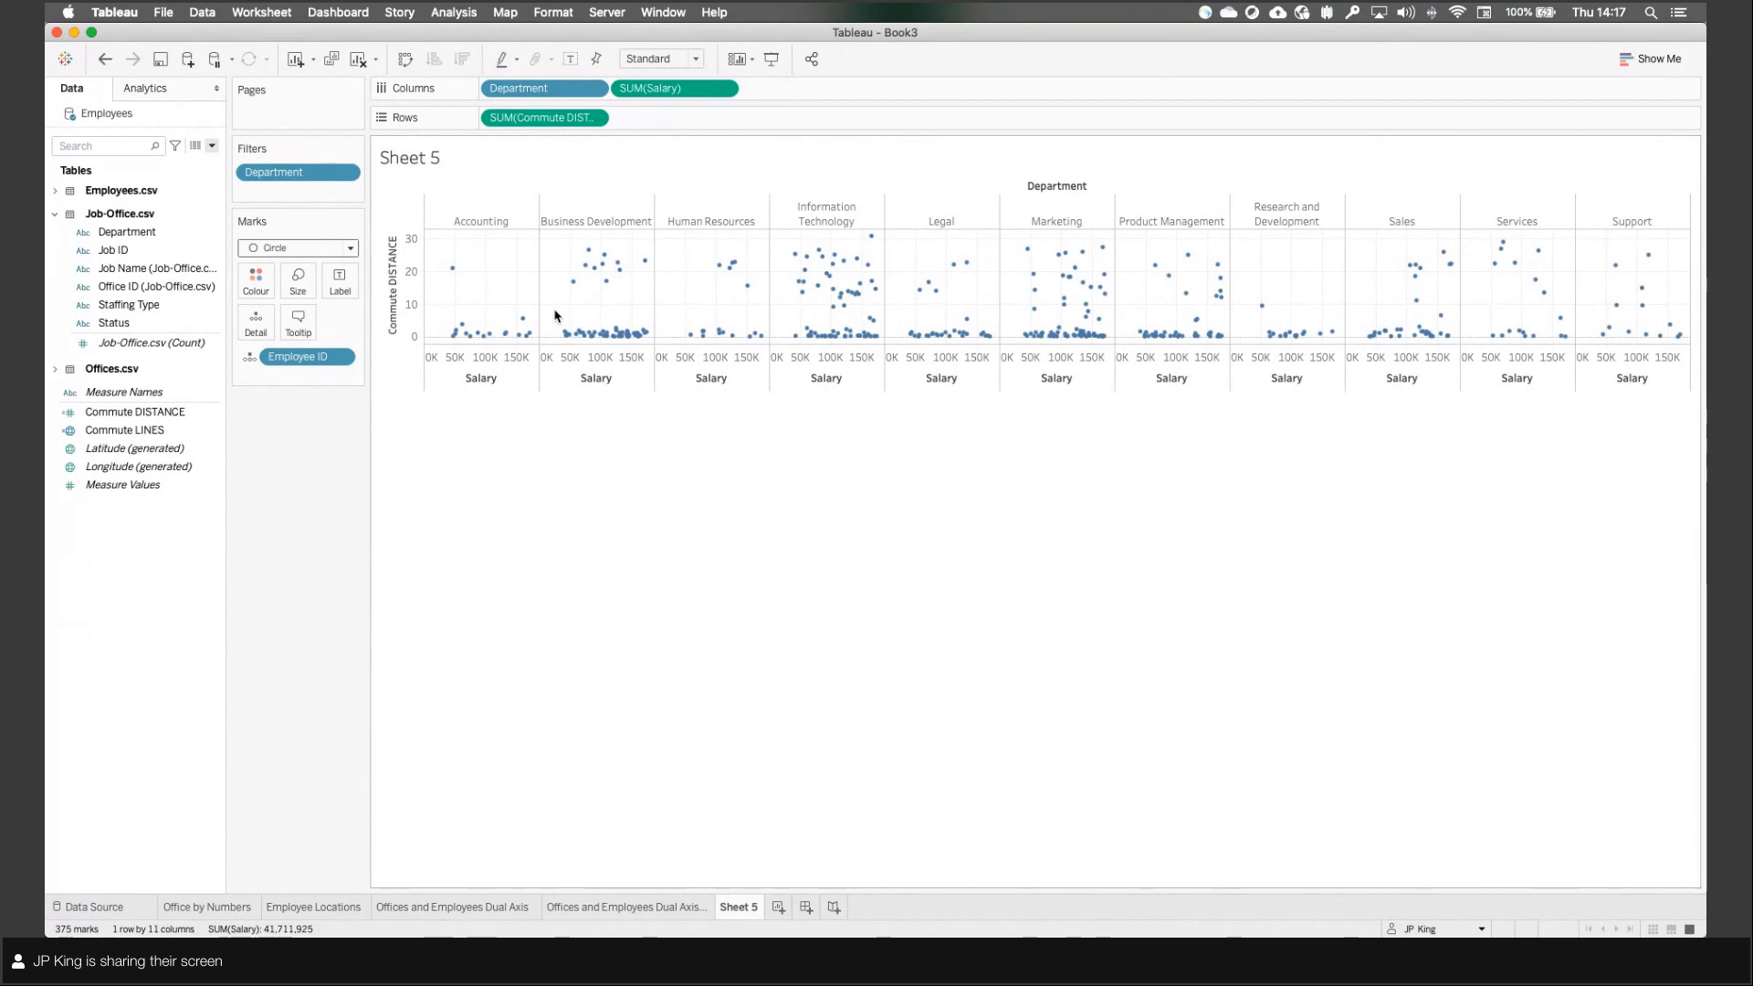
Step: Highlight the Information Technology department, inspect its employee marks, and clear the selection
left_click(807, 208)
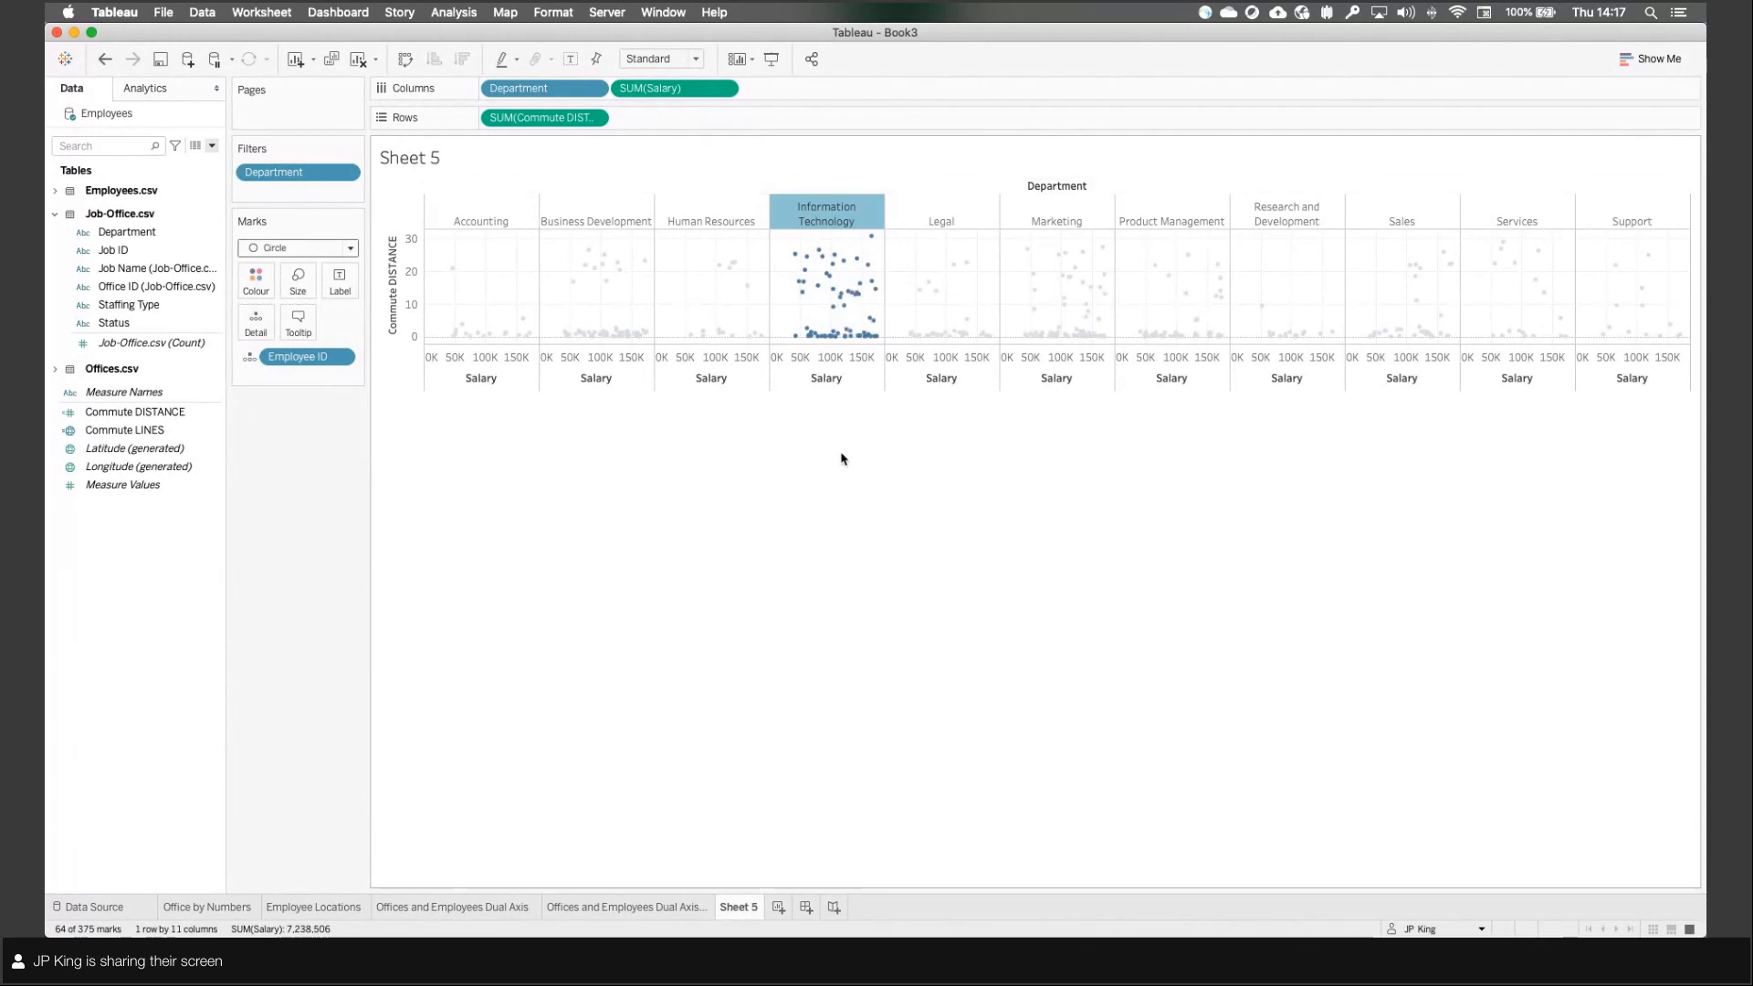
mouse_move(793, 334)
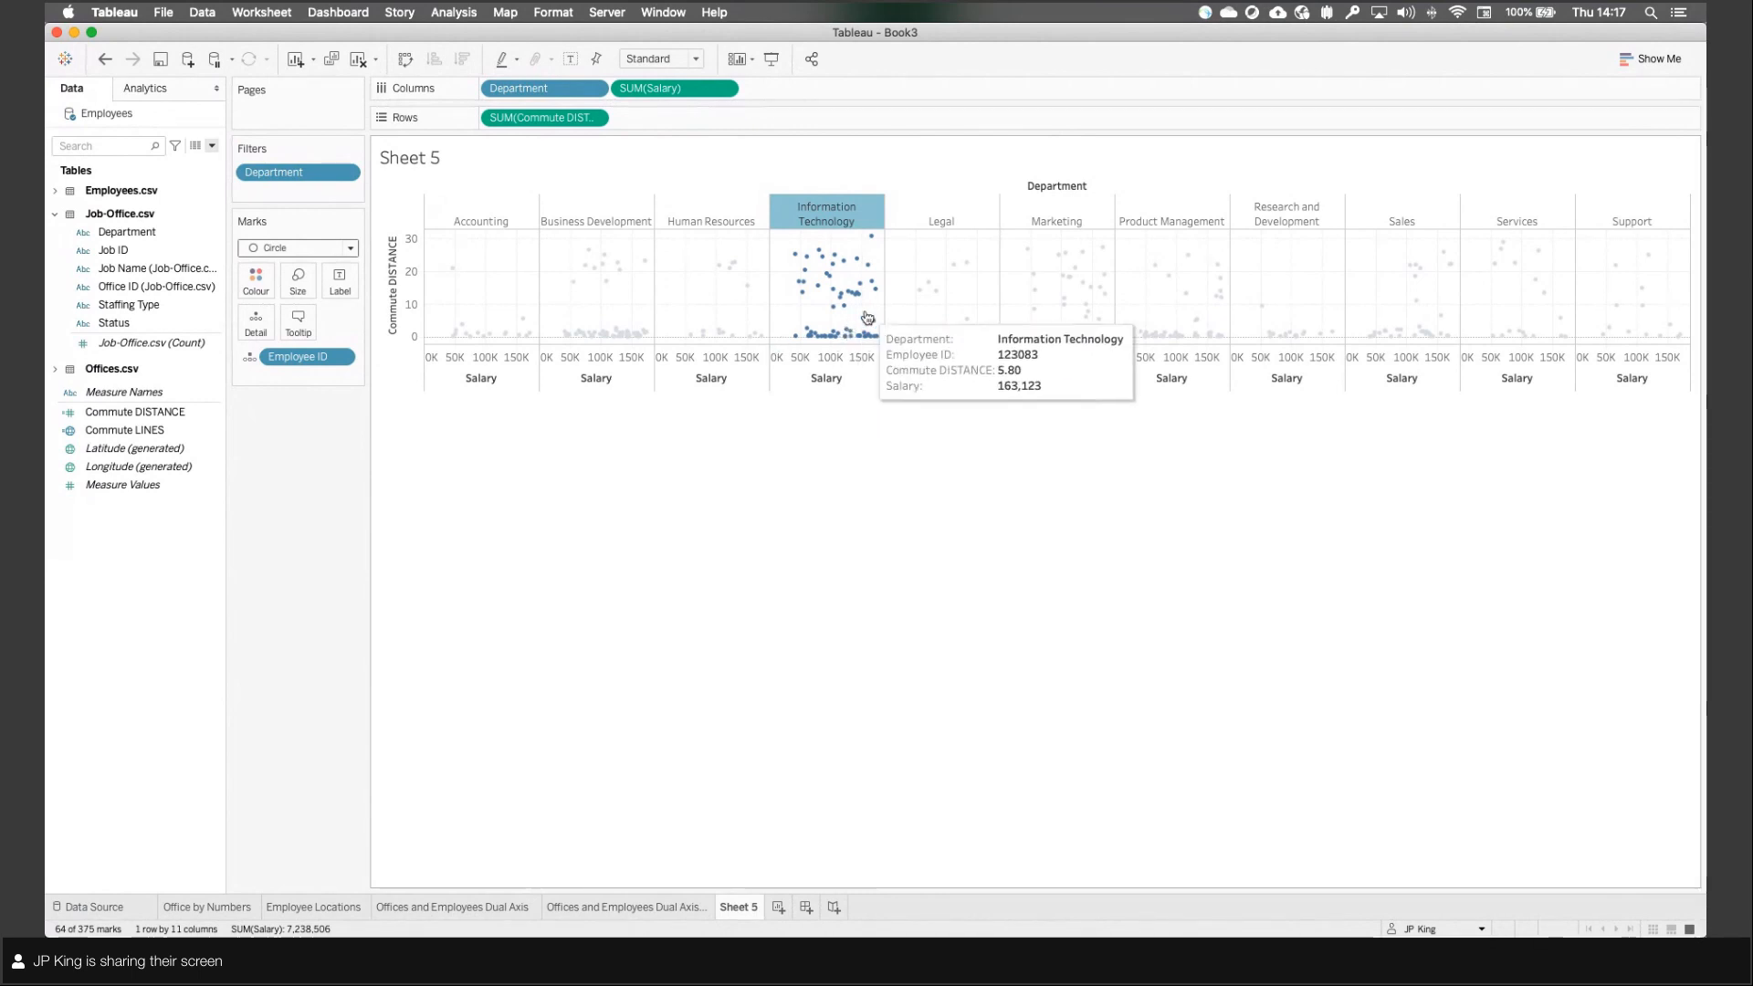
left_click_drag(874, 310, 787, 238)
left_click(781, 246)
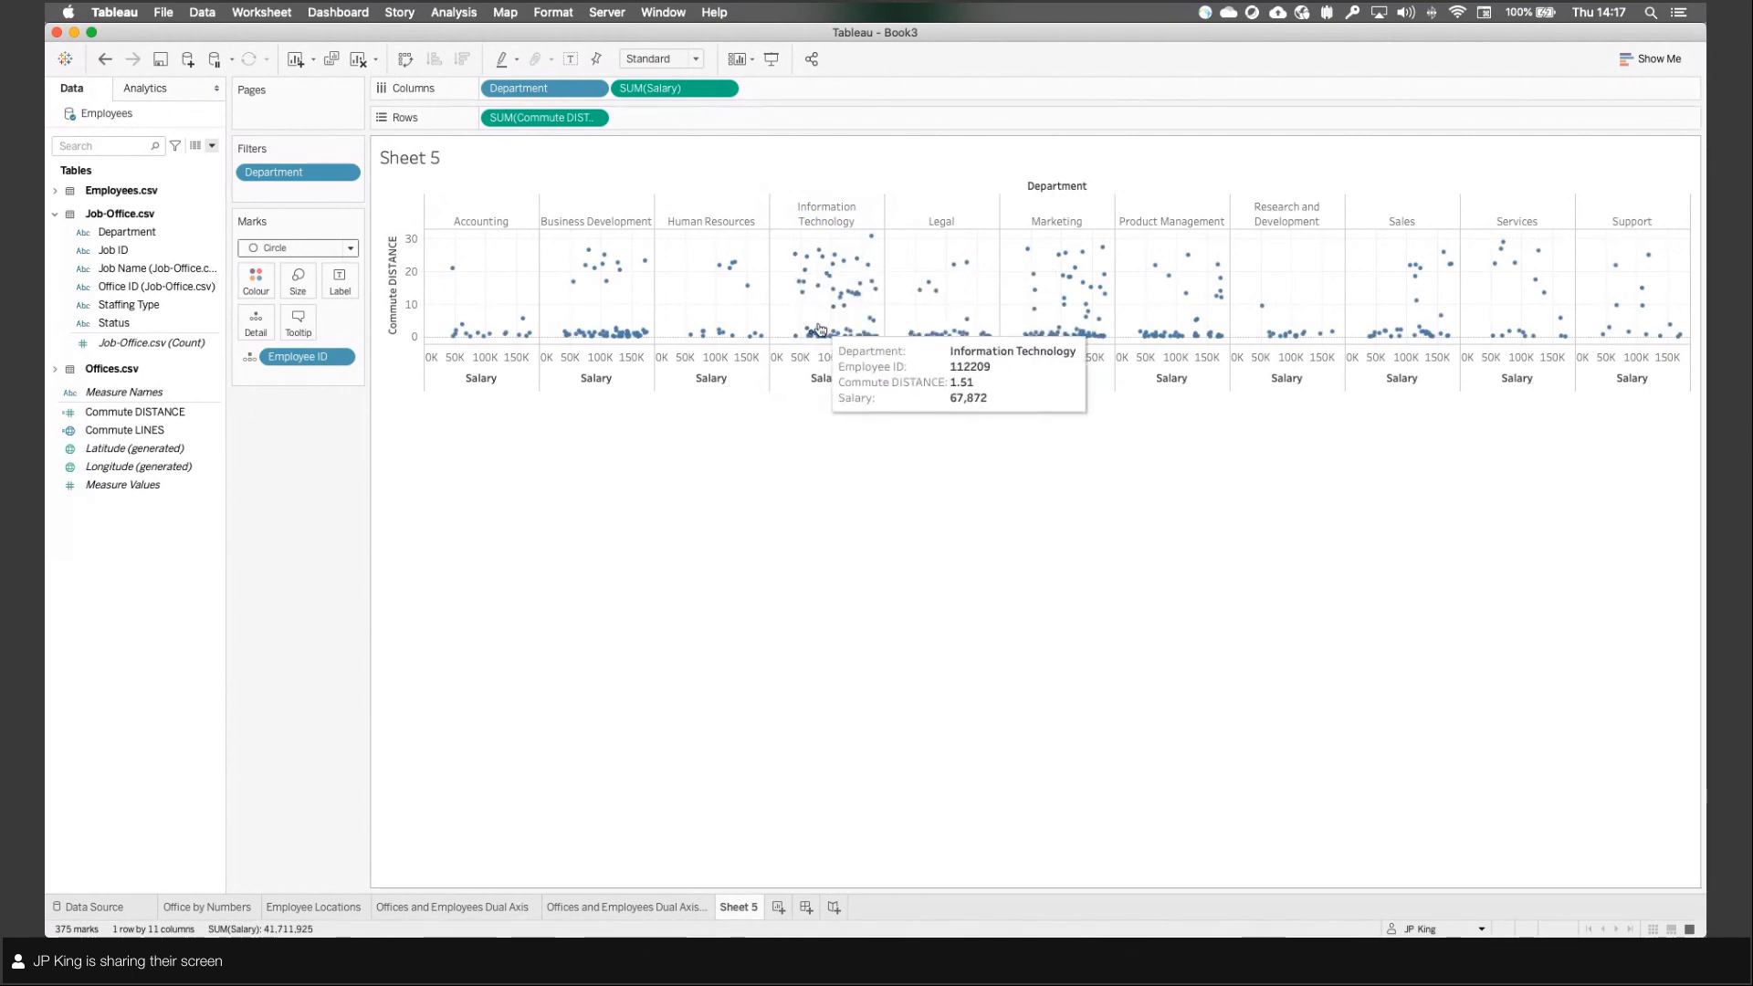
Step: Colour the scatter plot marks by the Staffing Type field from Job-Office.csv
mouse_move(809, 325)
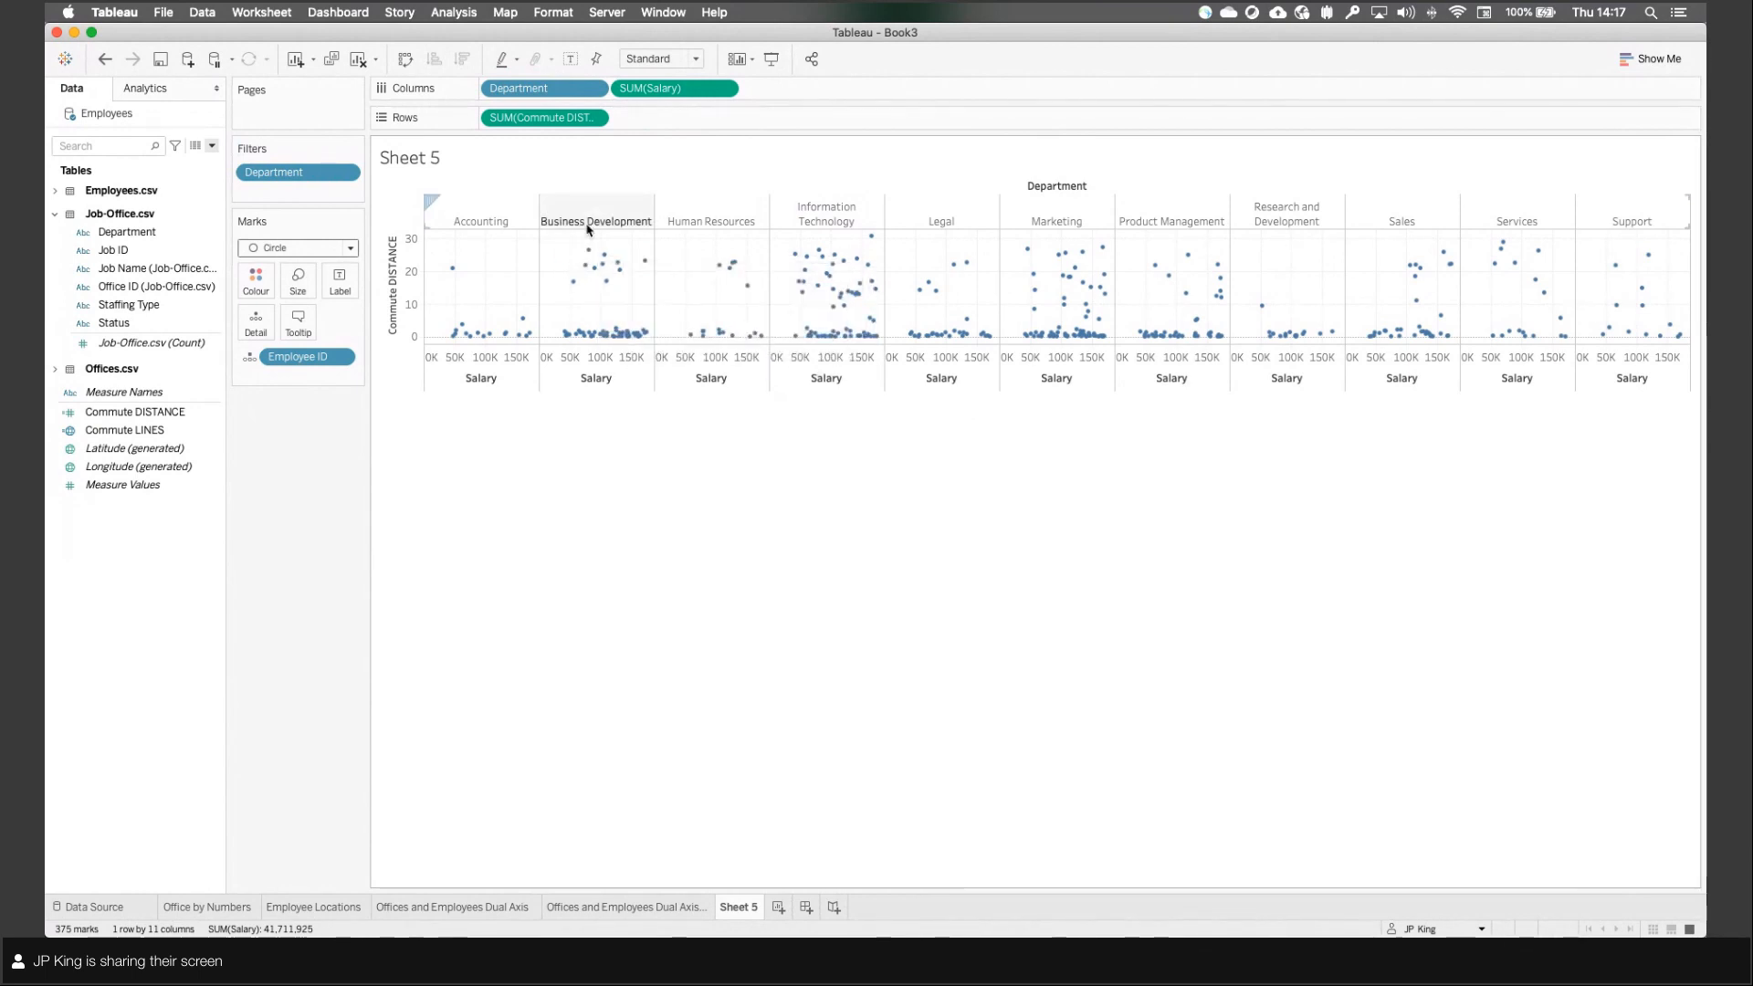
mouse_move(586, 263)
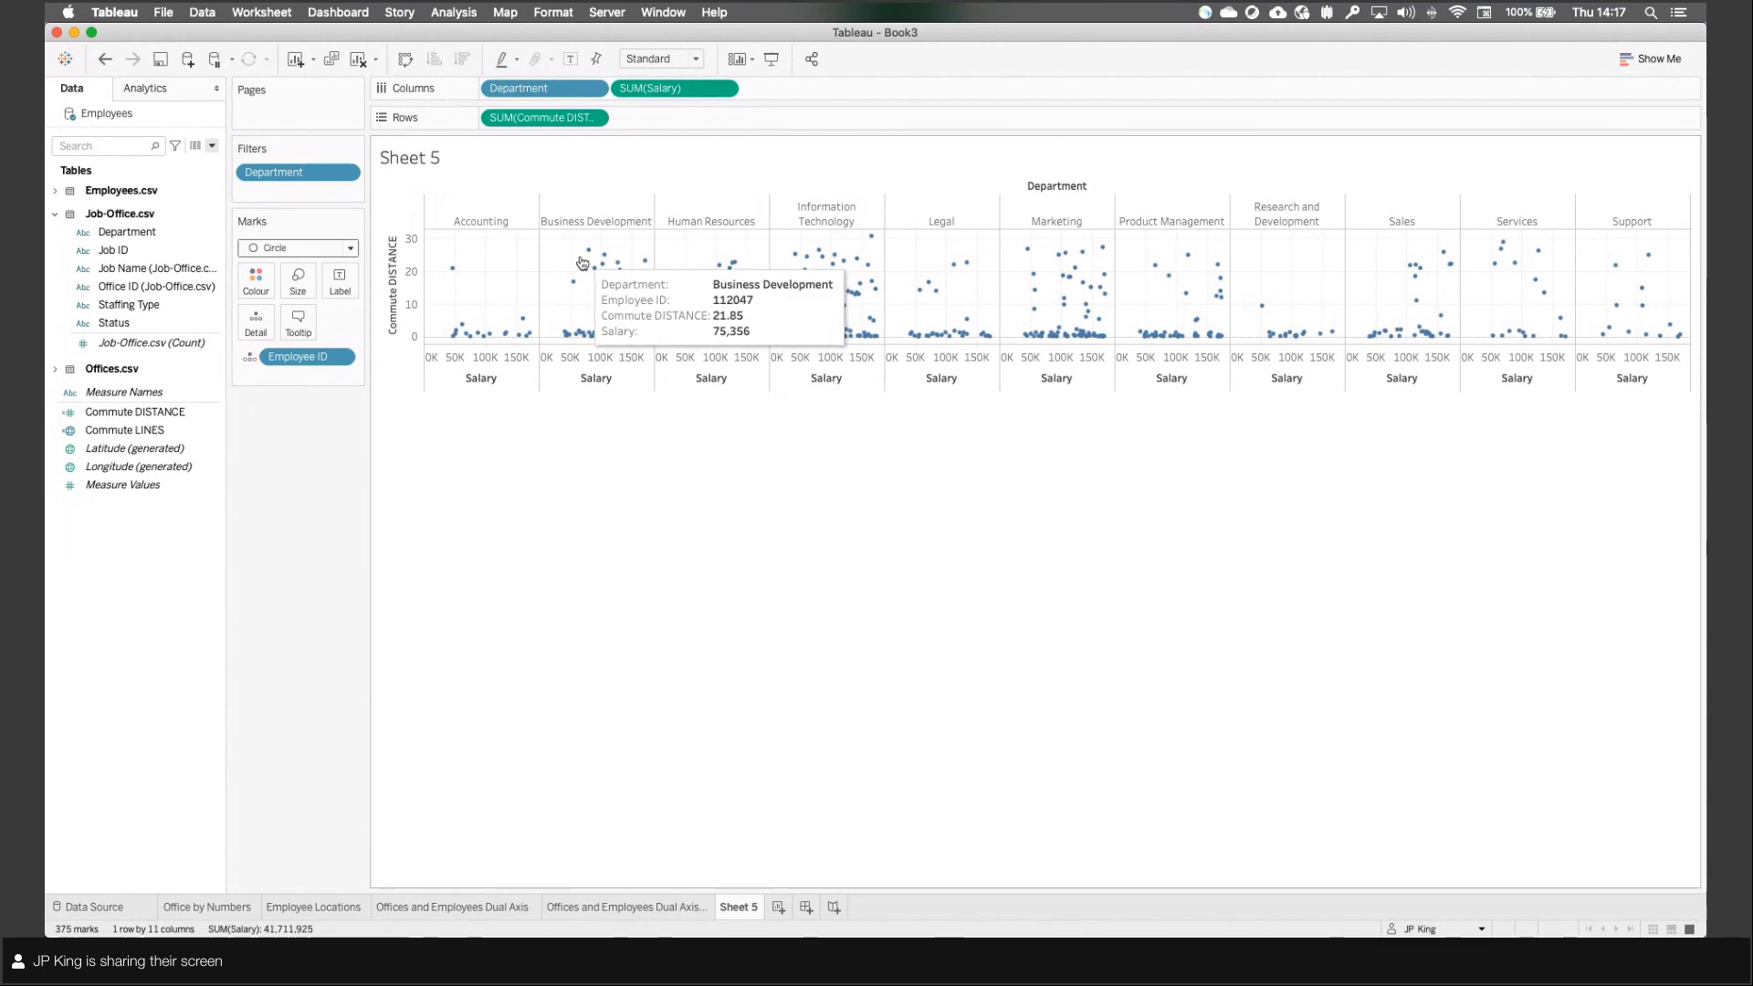
left_click(182, 306)
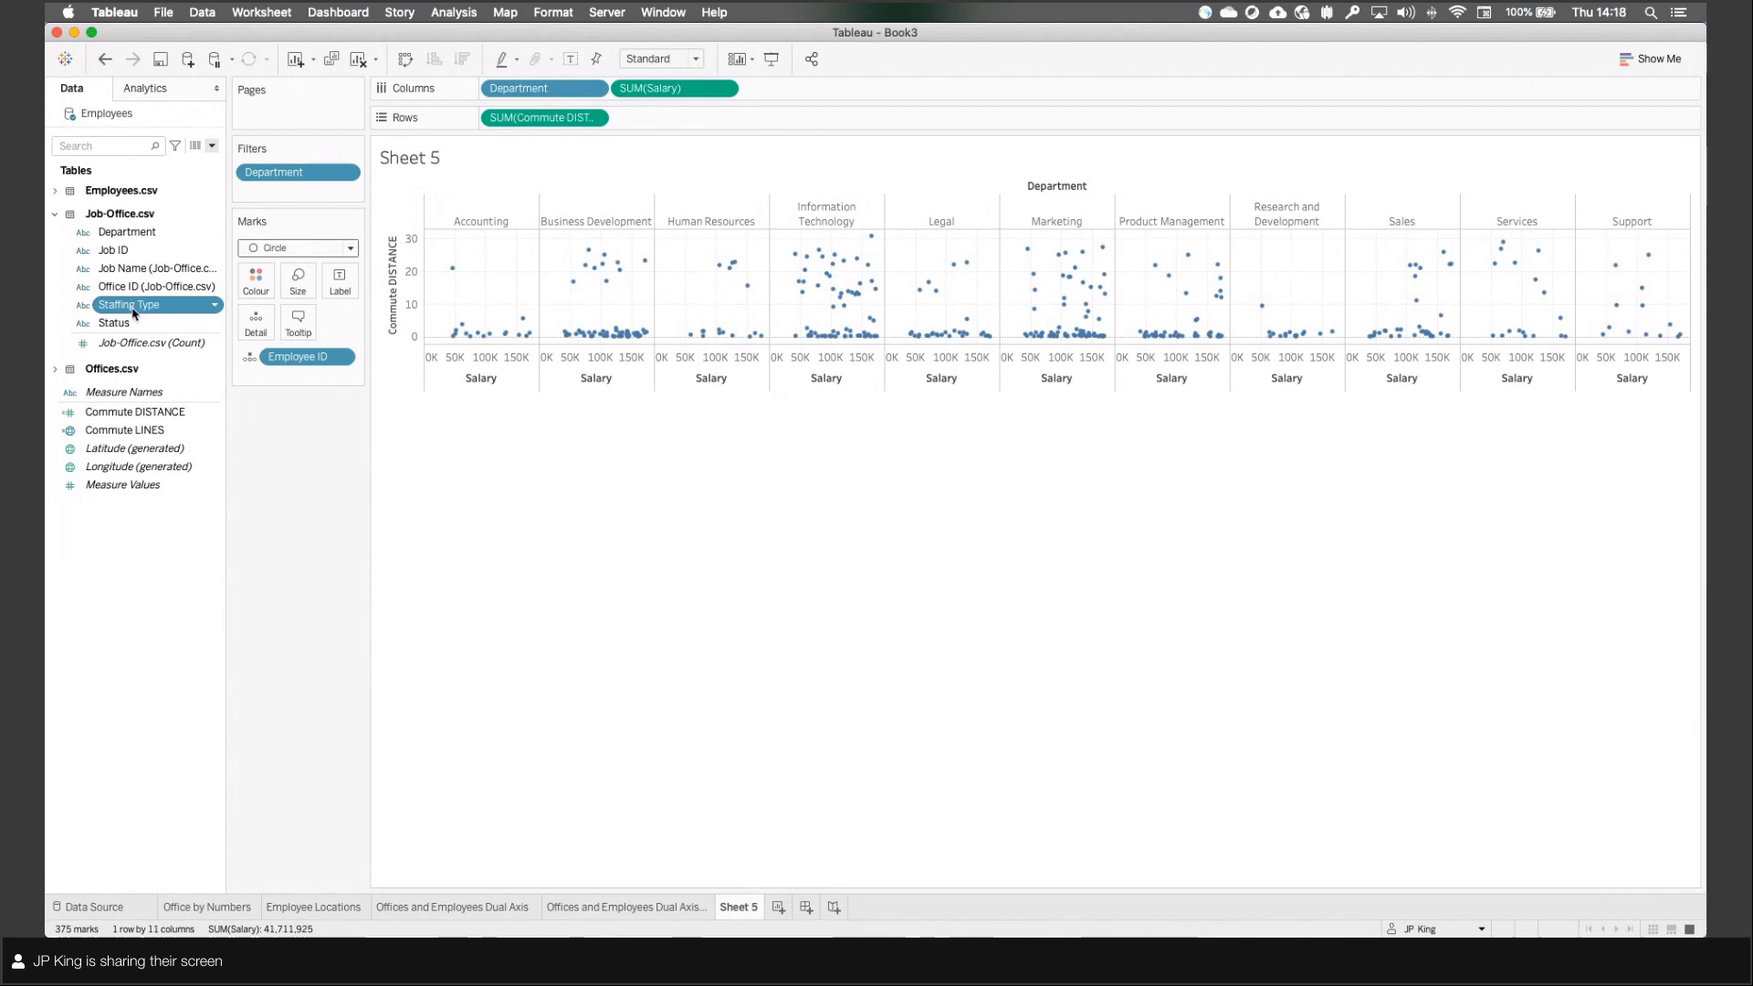
left_click_drag(134, 313, 252, 281)
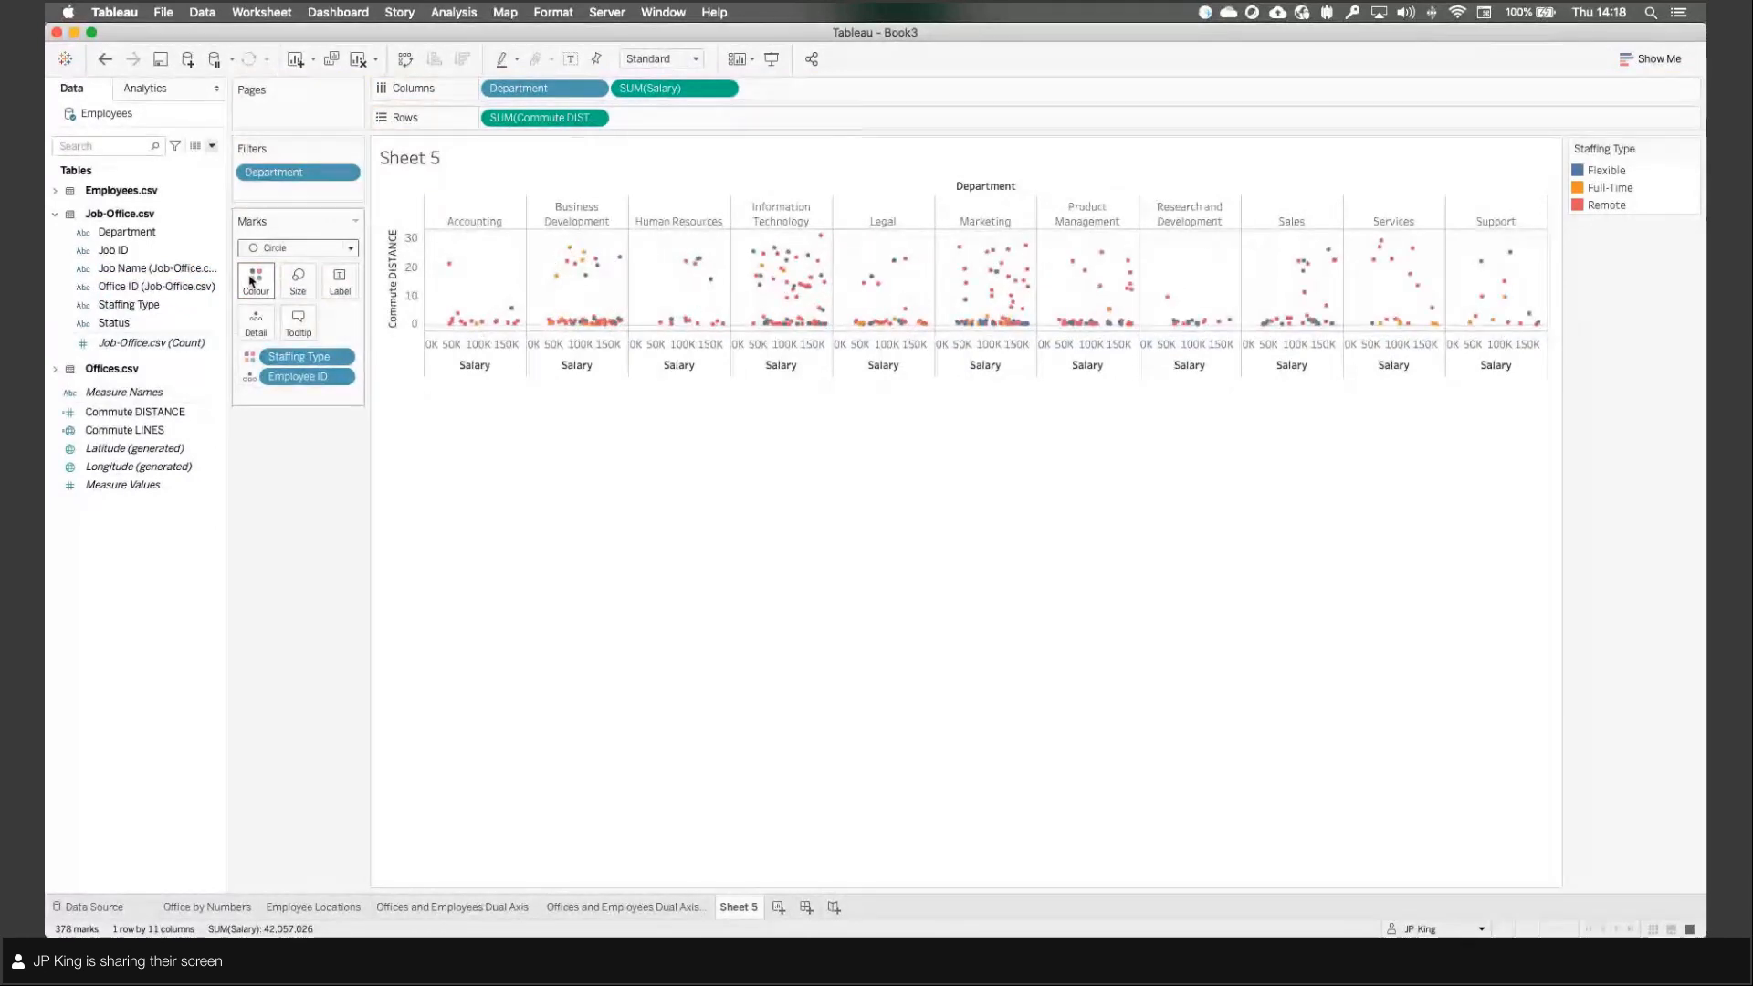
Step: Highlight the Flexible, Full-Time and Remote staffing types in turn to compare their distribution across departments, and clear the highlight
left_click(1602, 173)
left_click(1606, 188)
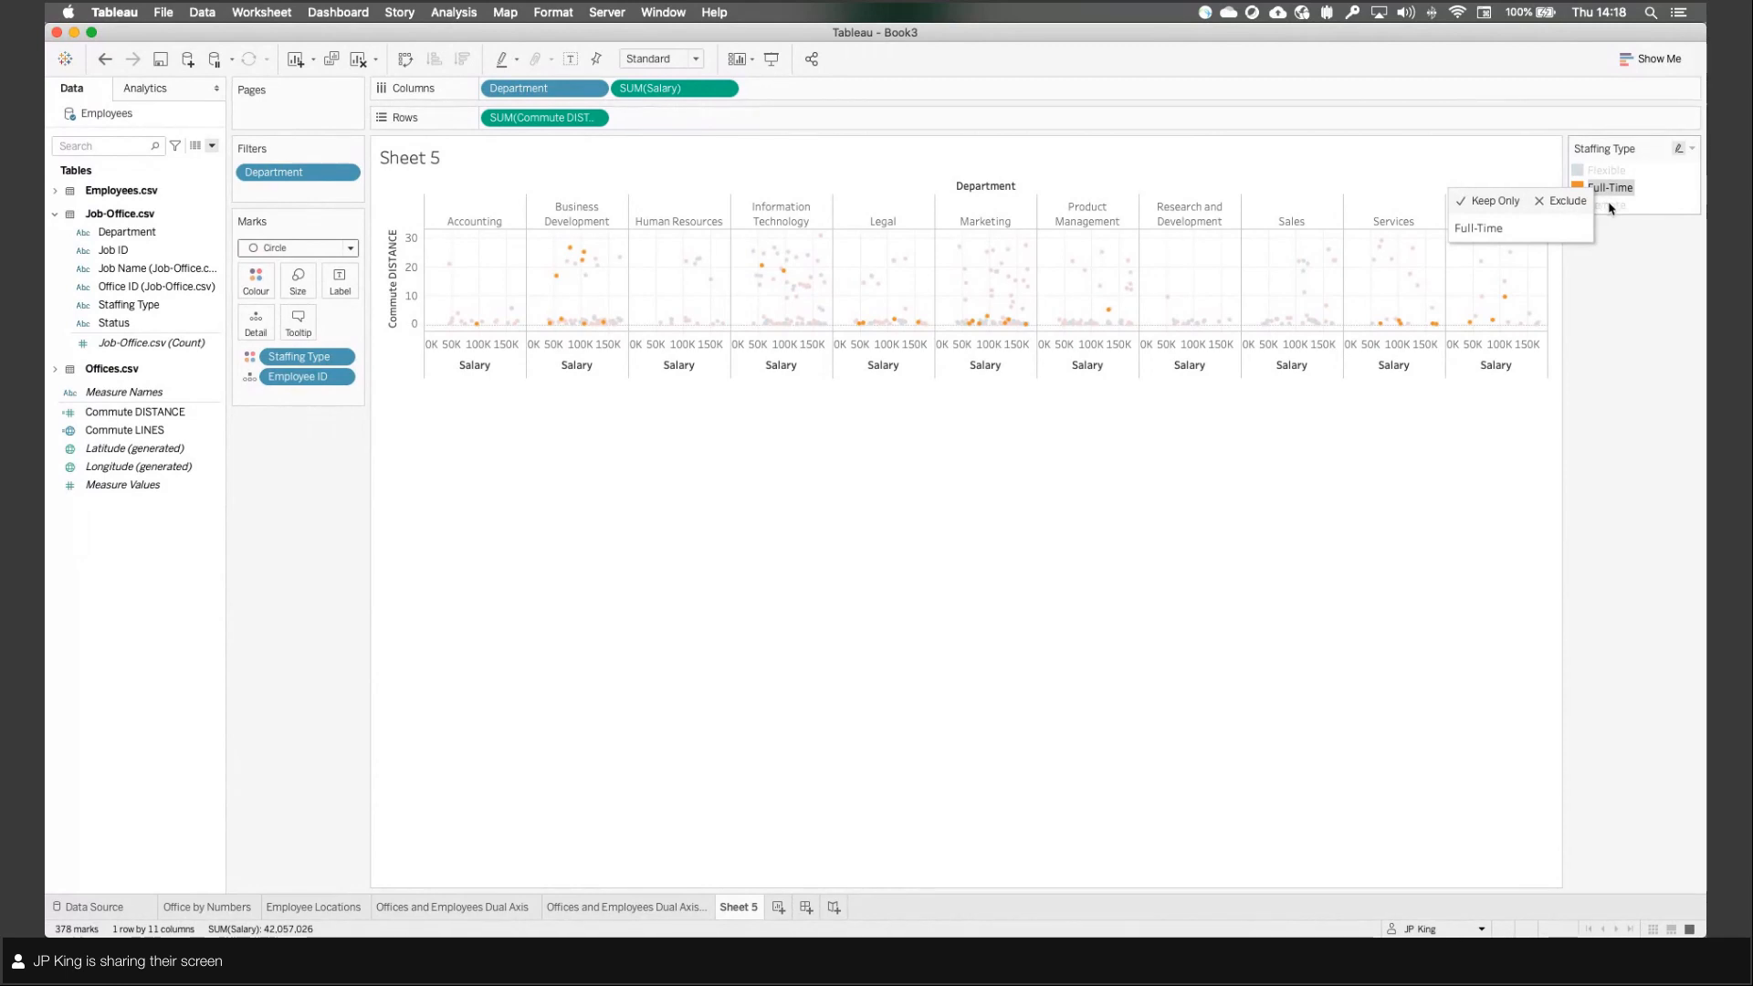
left_click(1608, 206)
left_click(1607, 170)
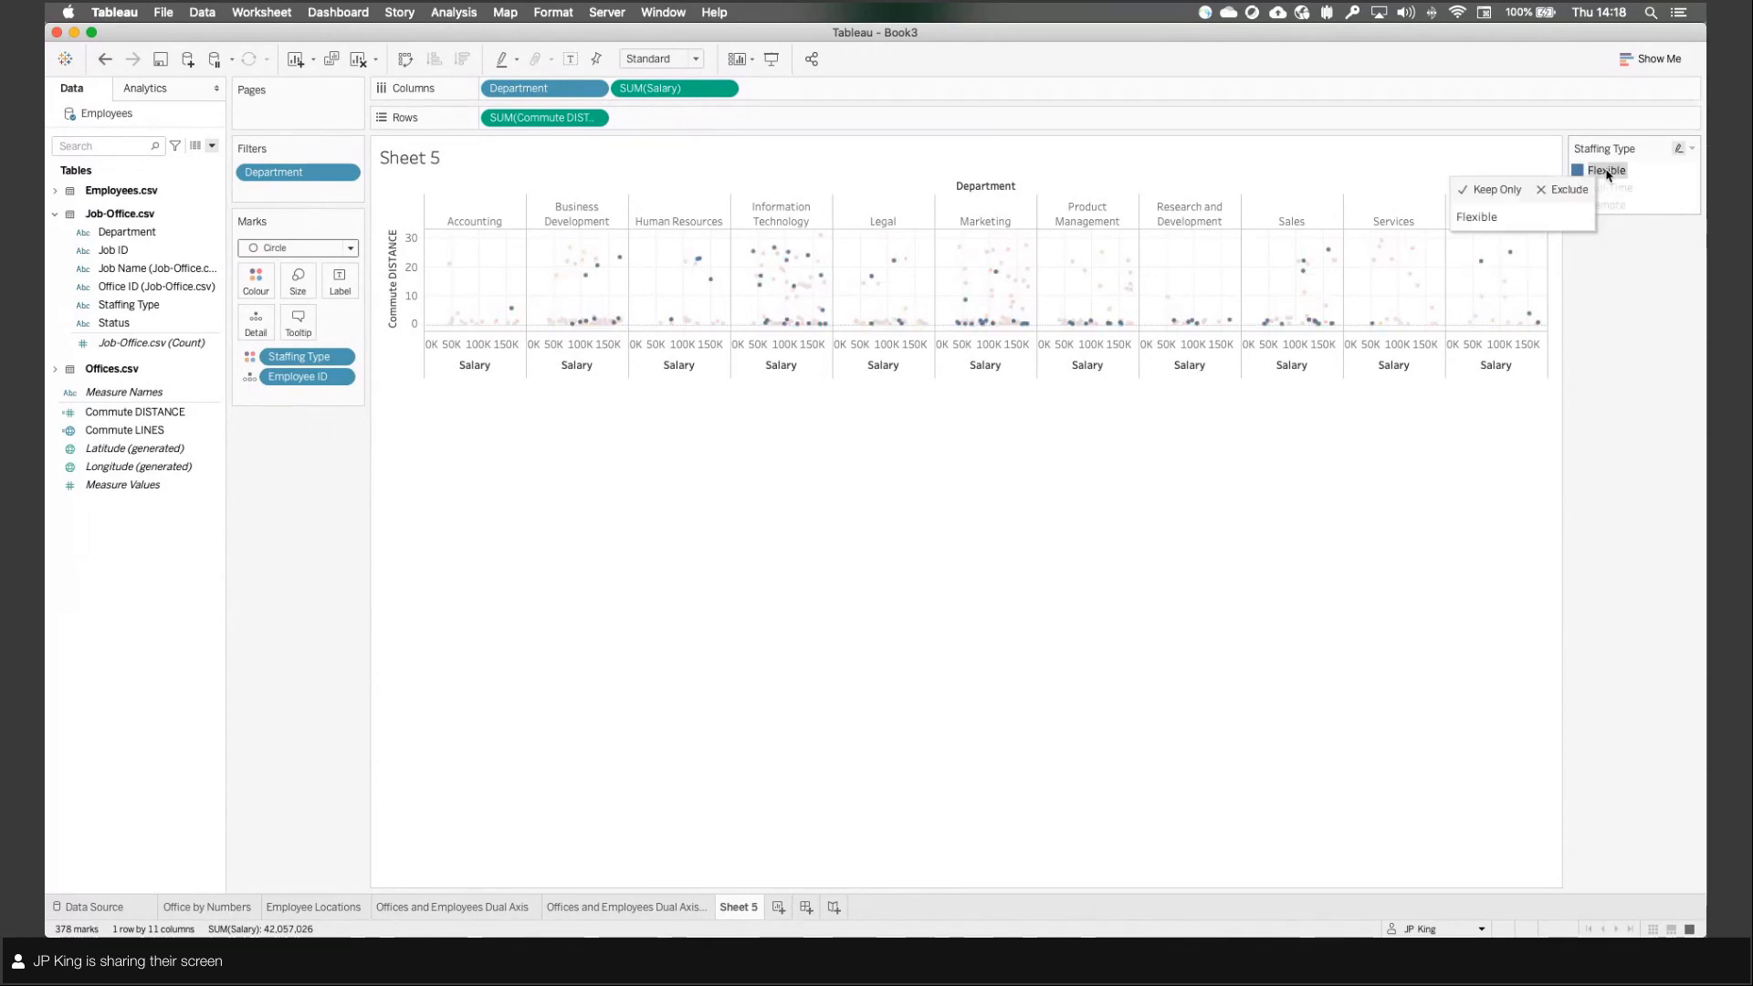
left_click(1593, 204)
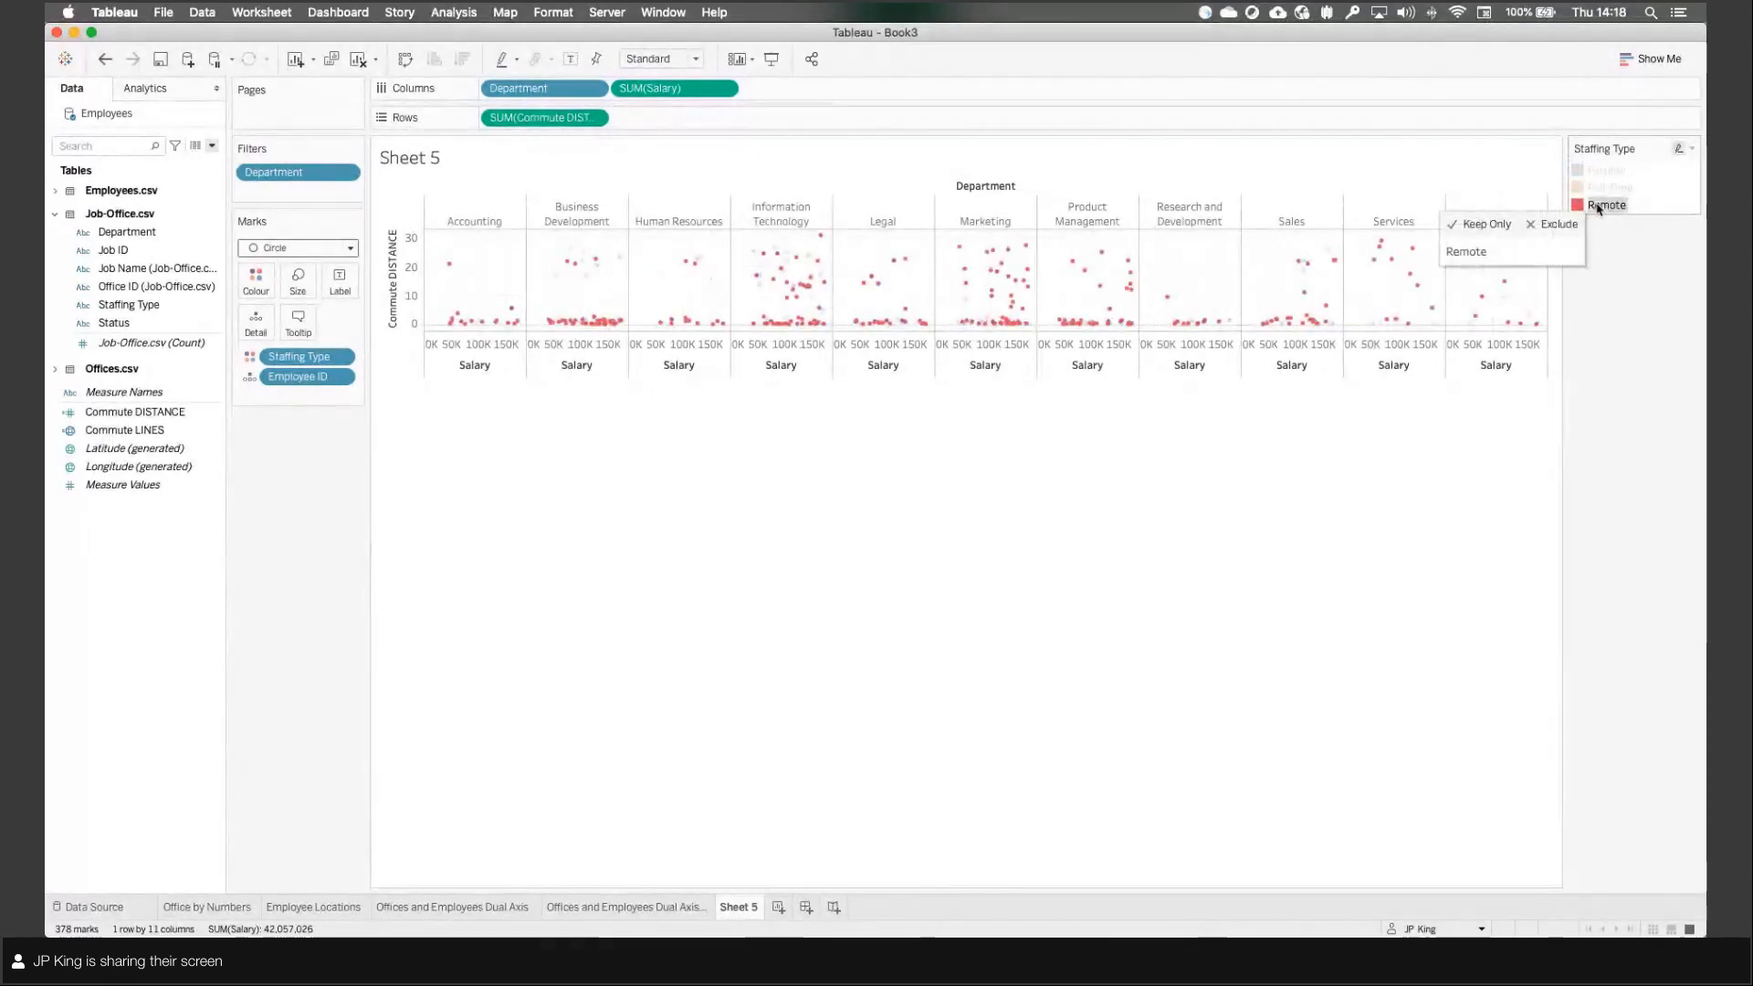
mouse_move(779, 248)
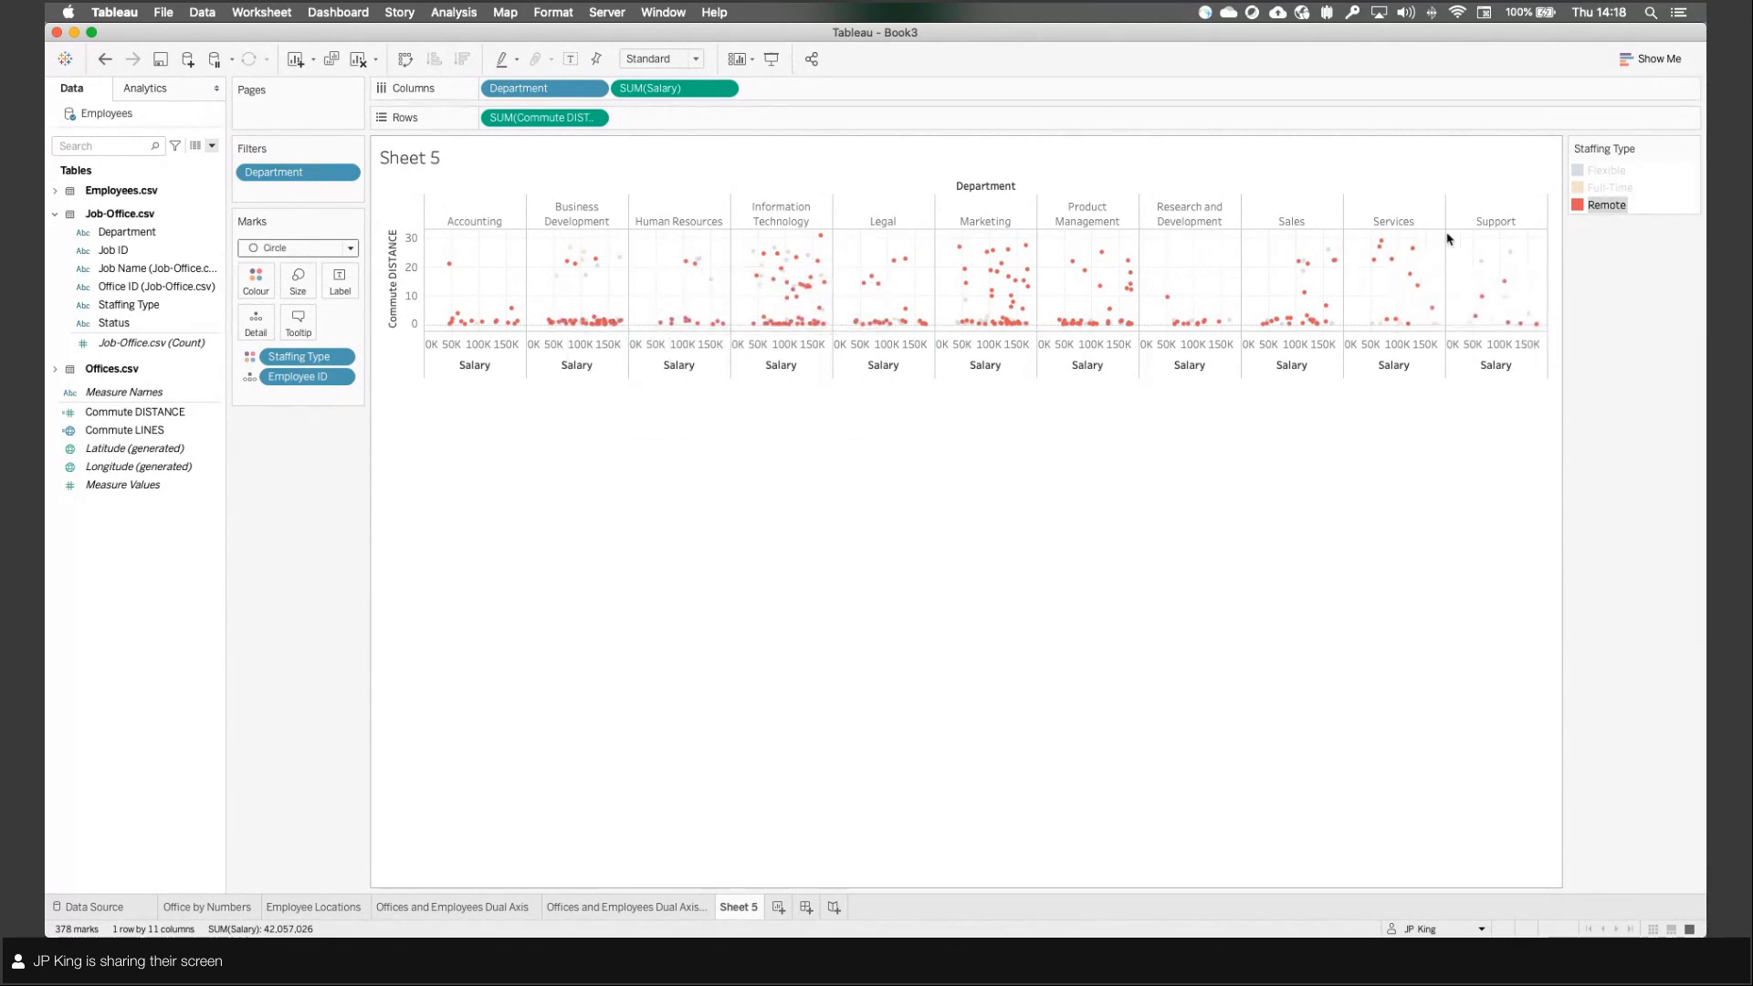
left_click(1604, 171)
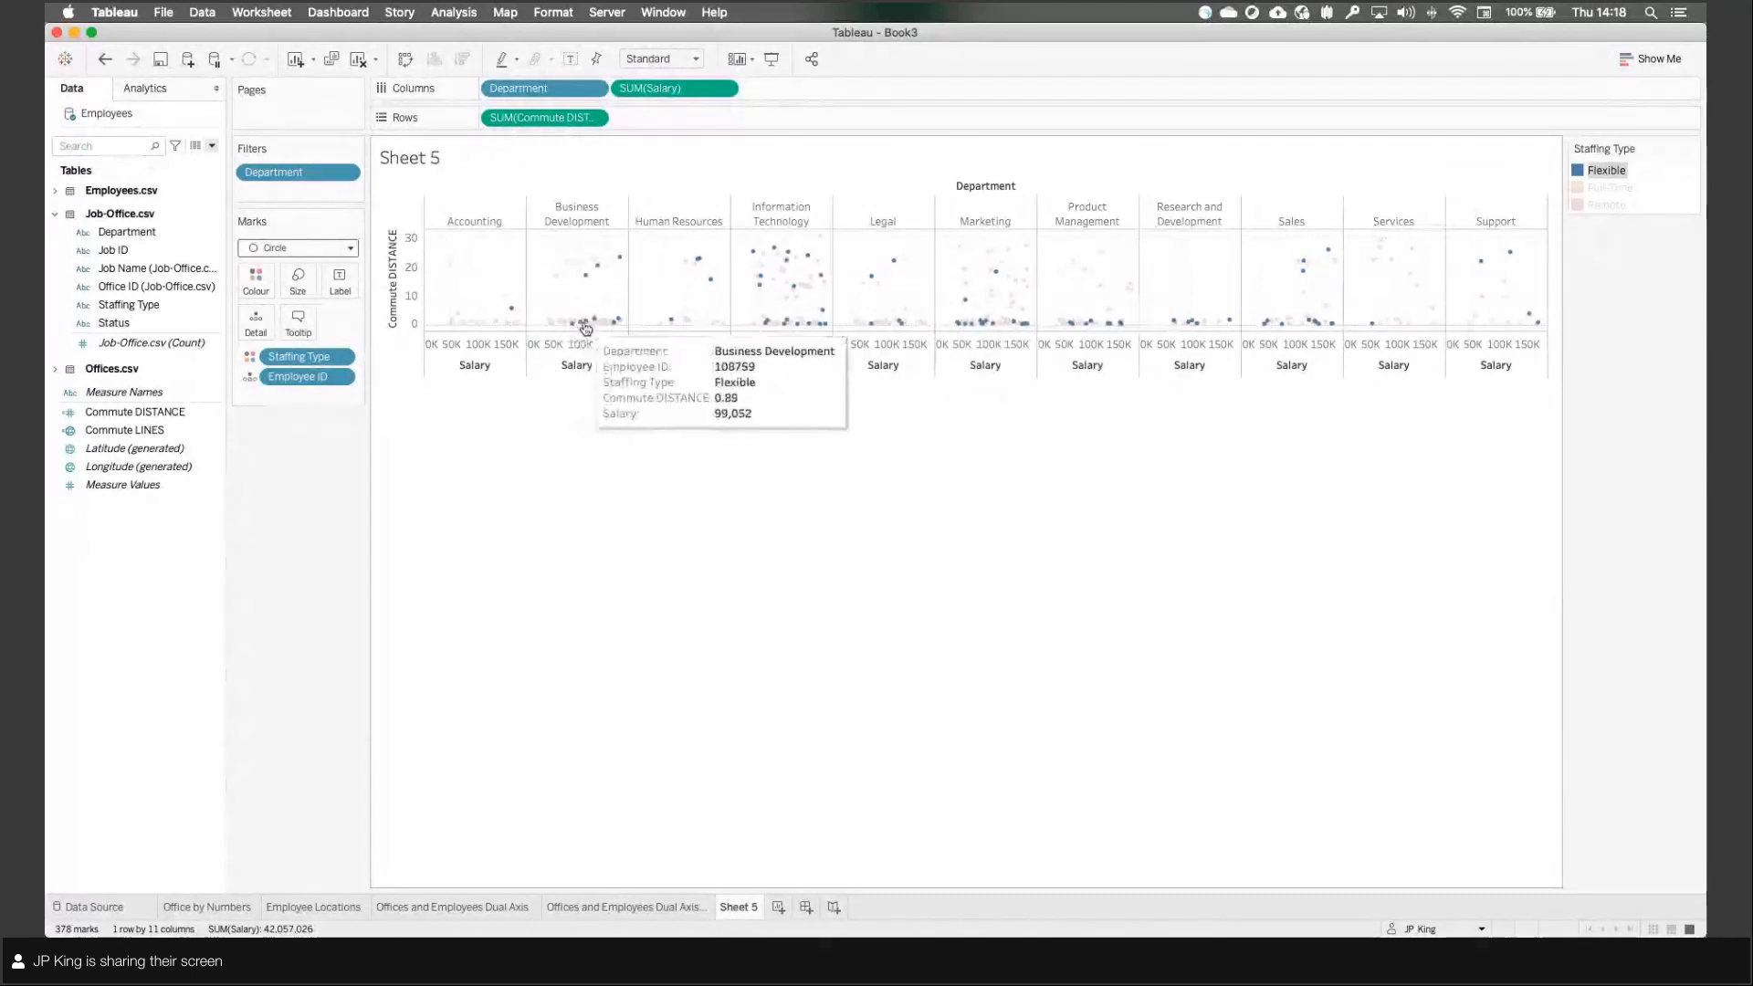
left_click(616, 291)
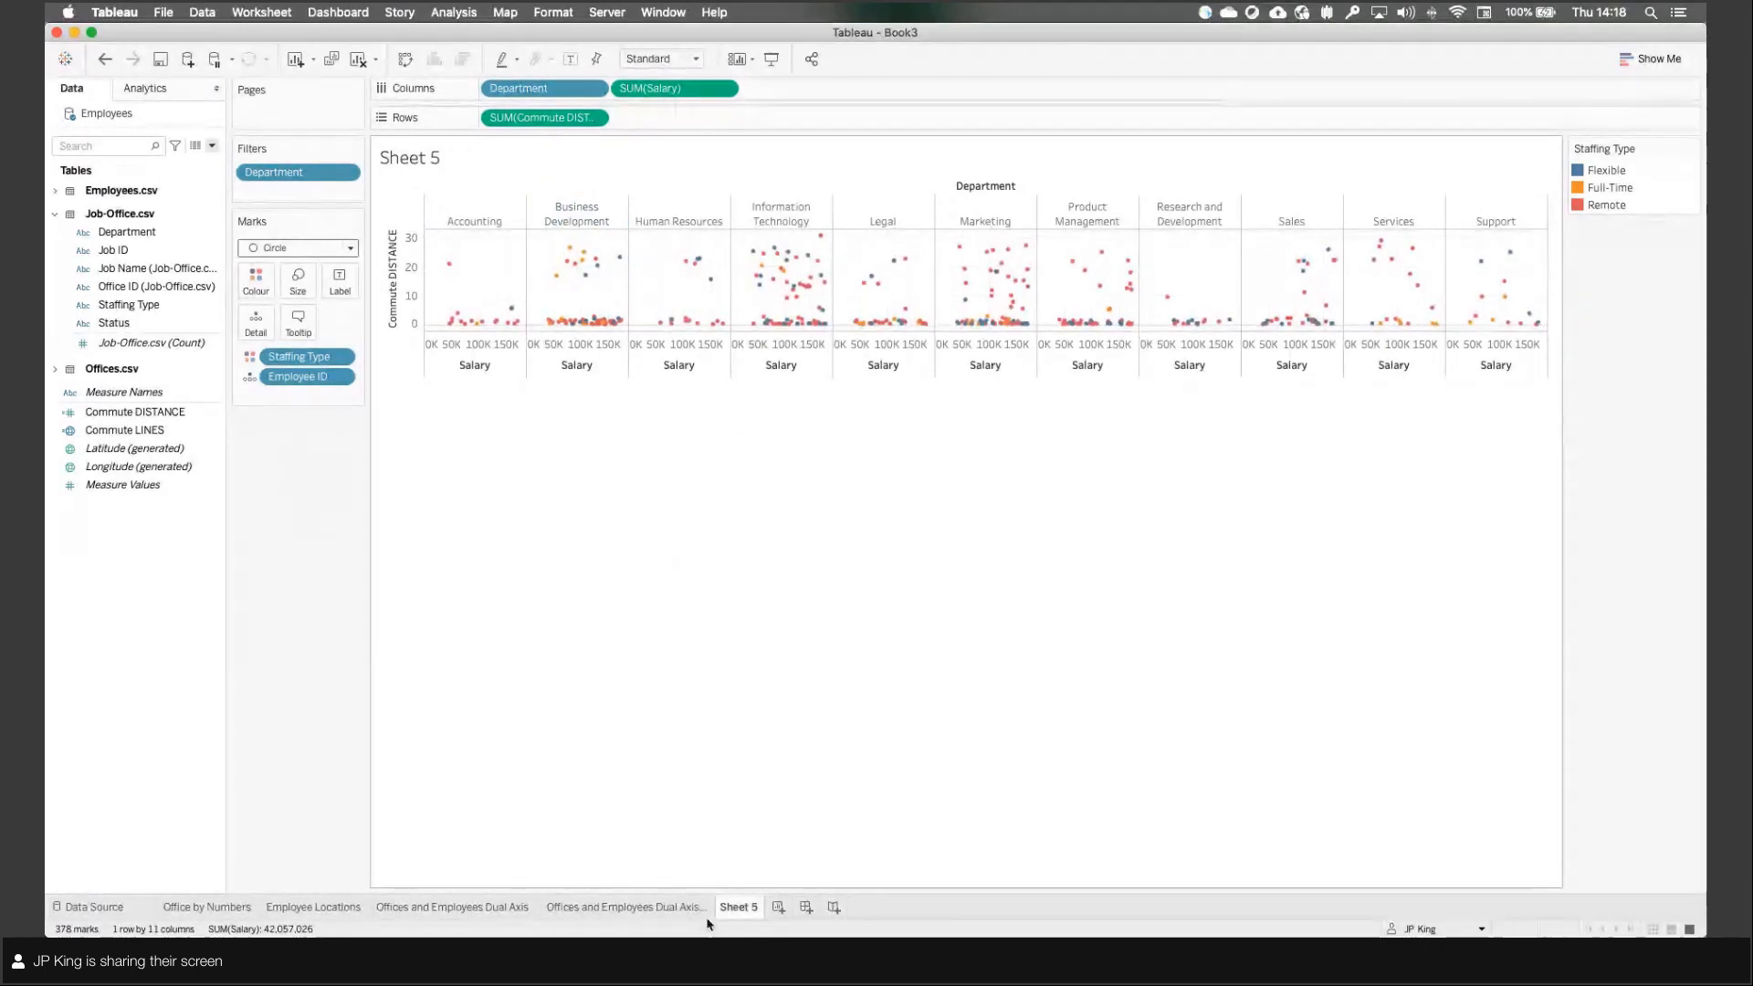
Step: Rename Sheet 5 as Employee Deepdive
mouse_move(736, 913)
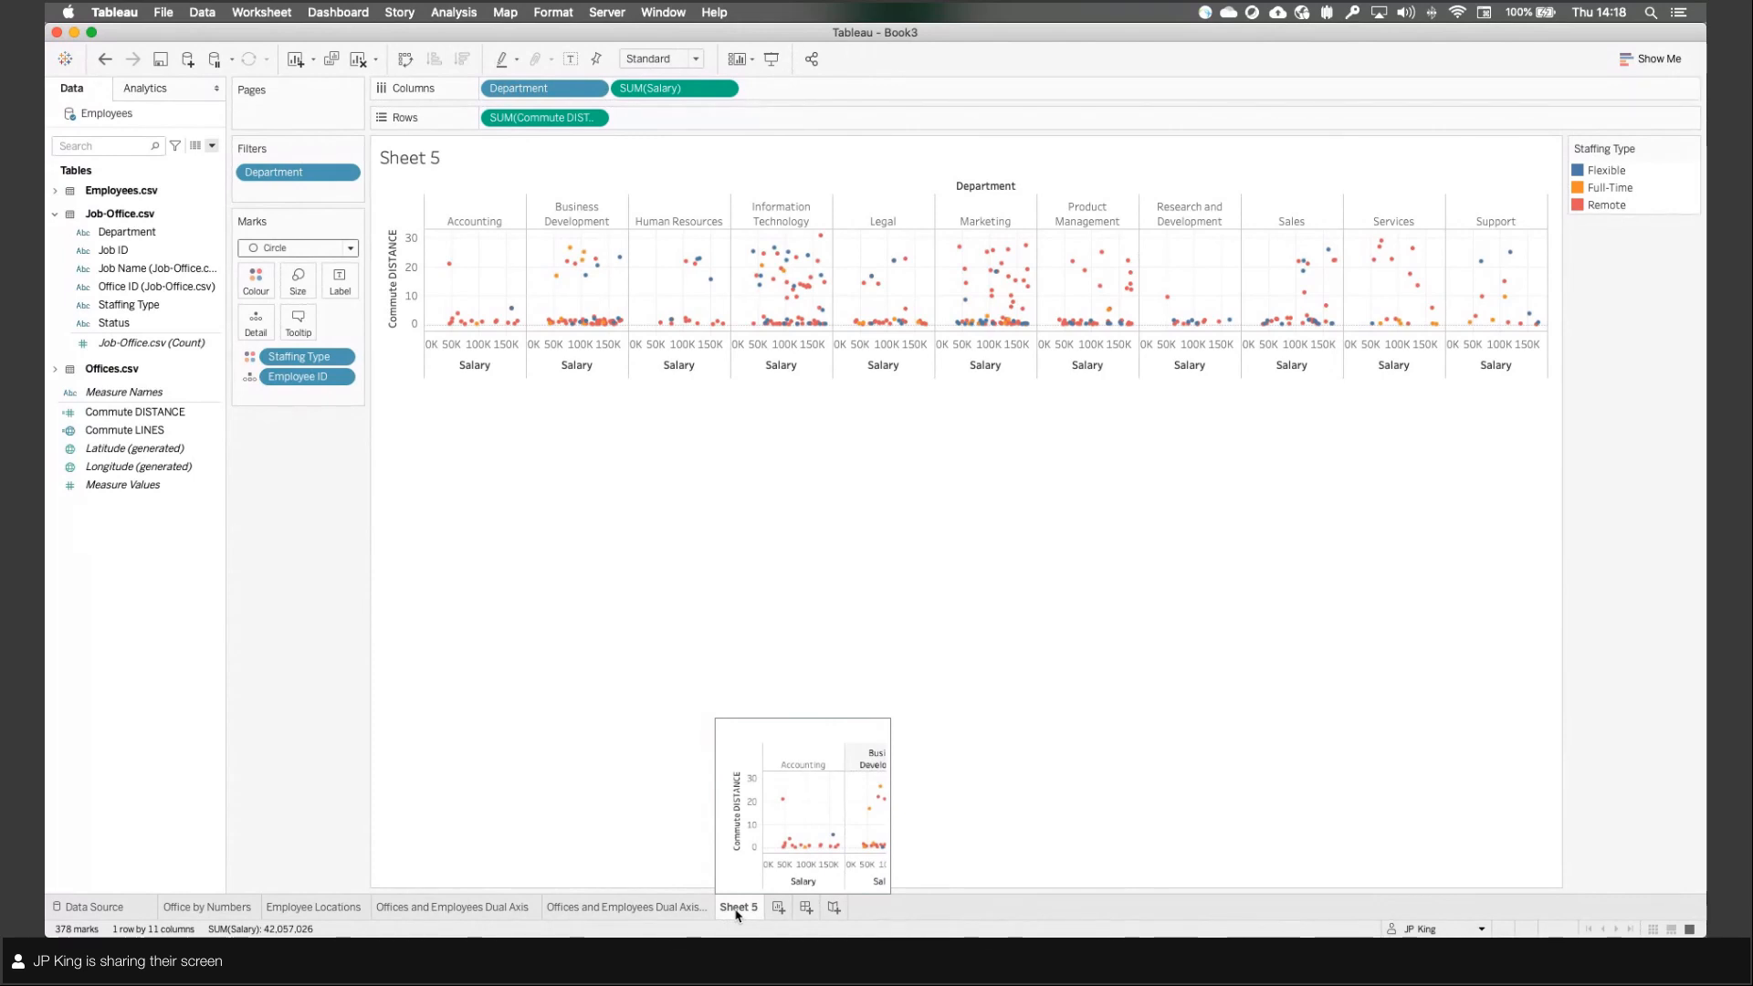
double_click(738, 908)
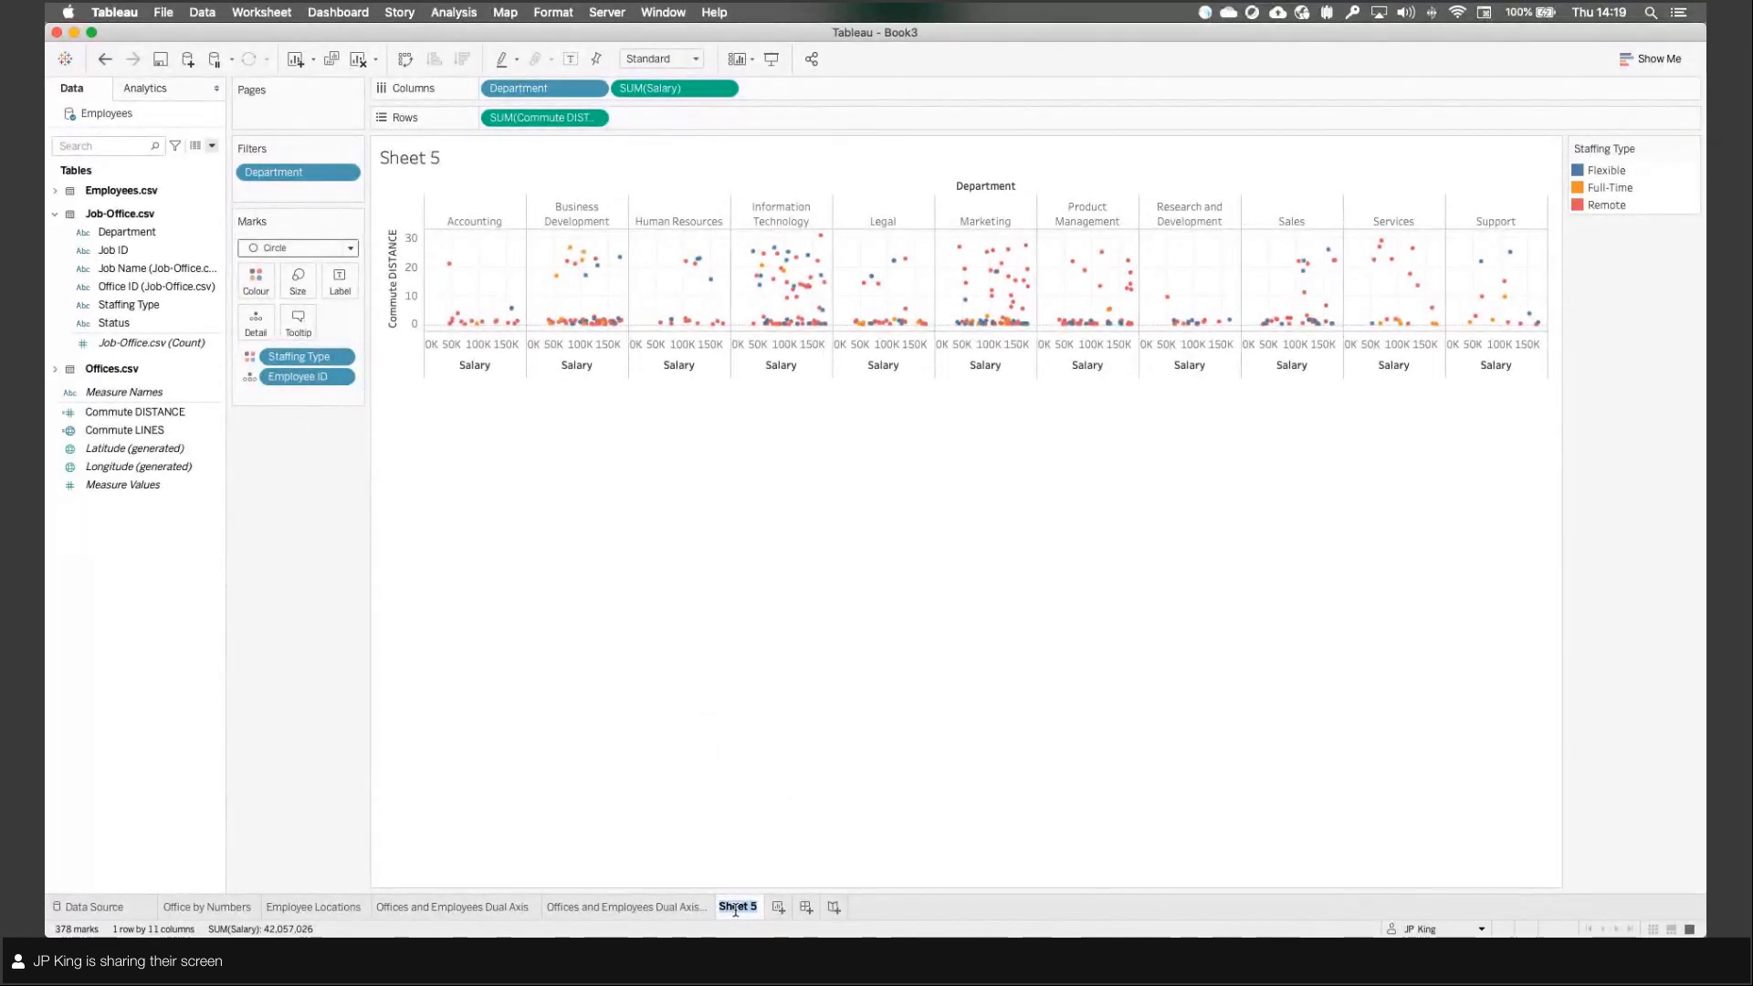
type("Employee ")
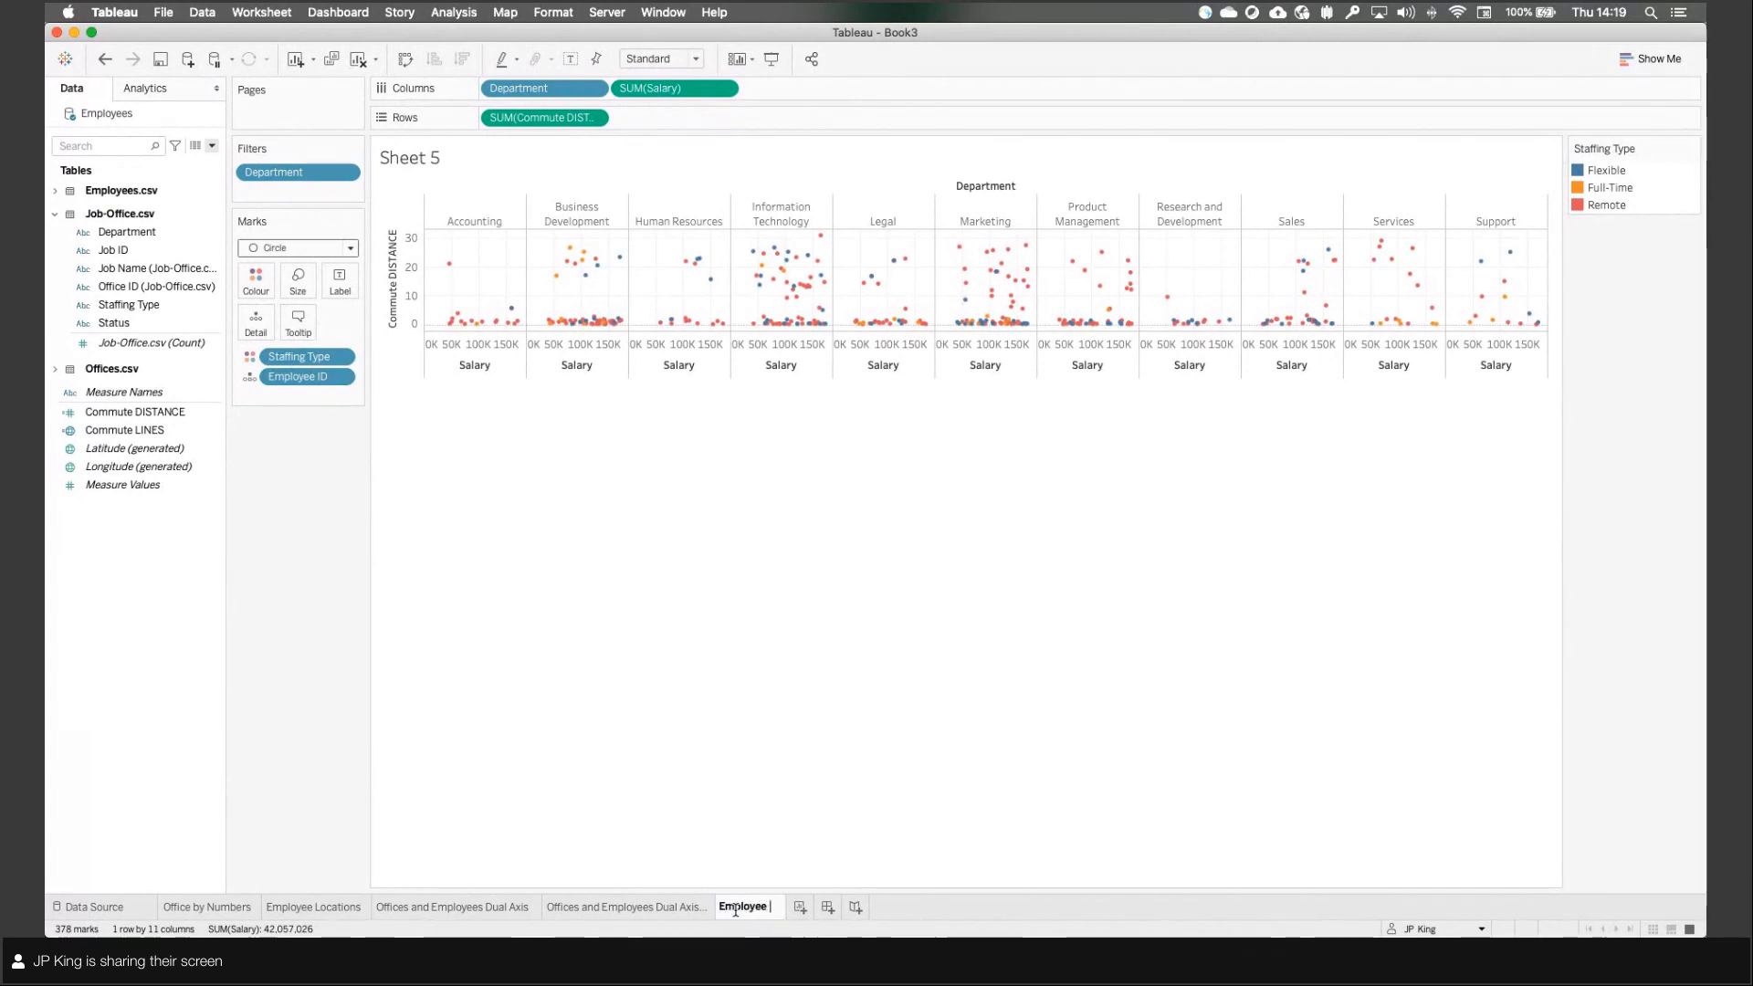
type("Deepdive")
key("Return")
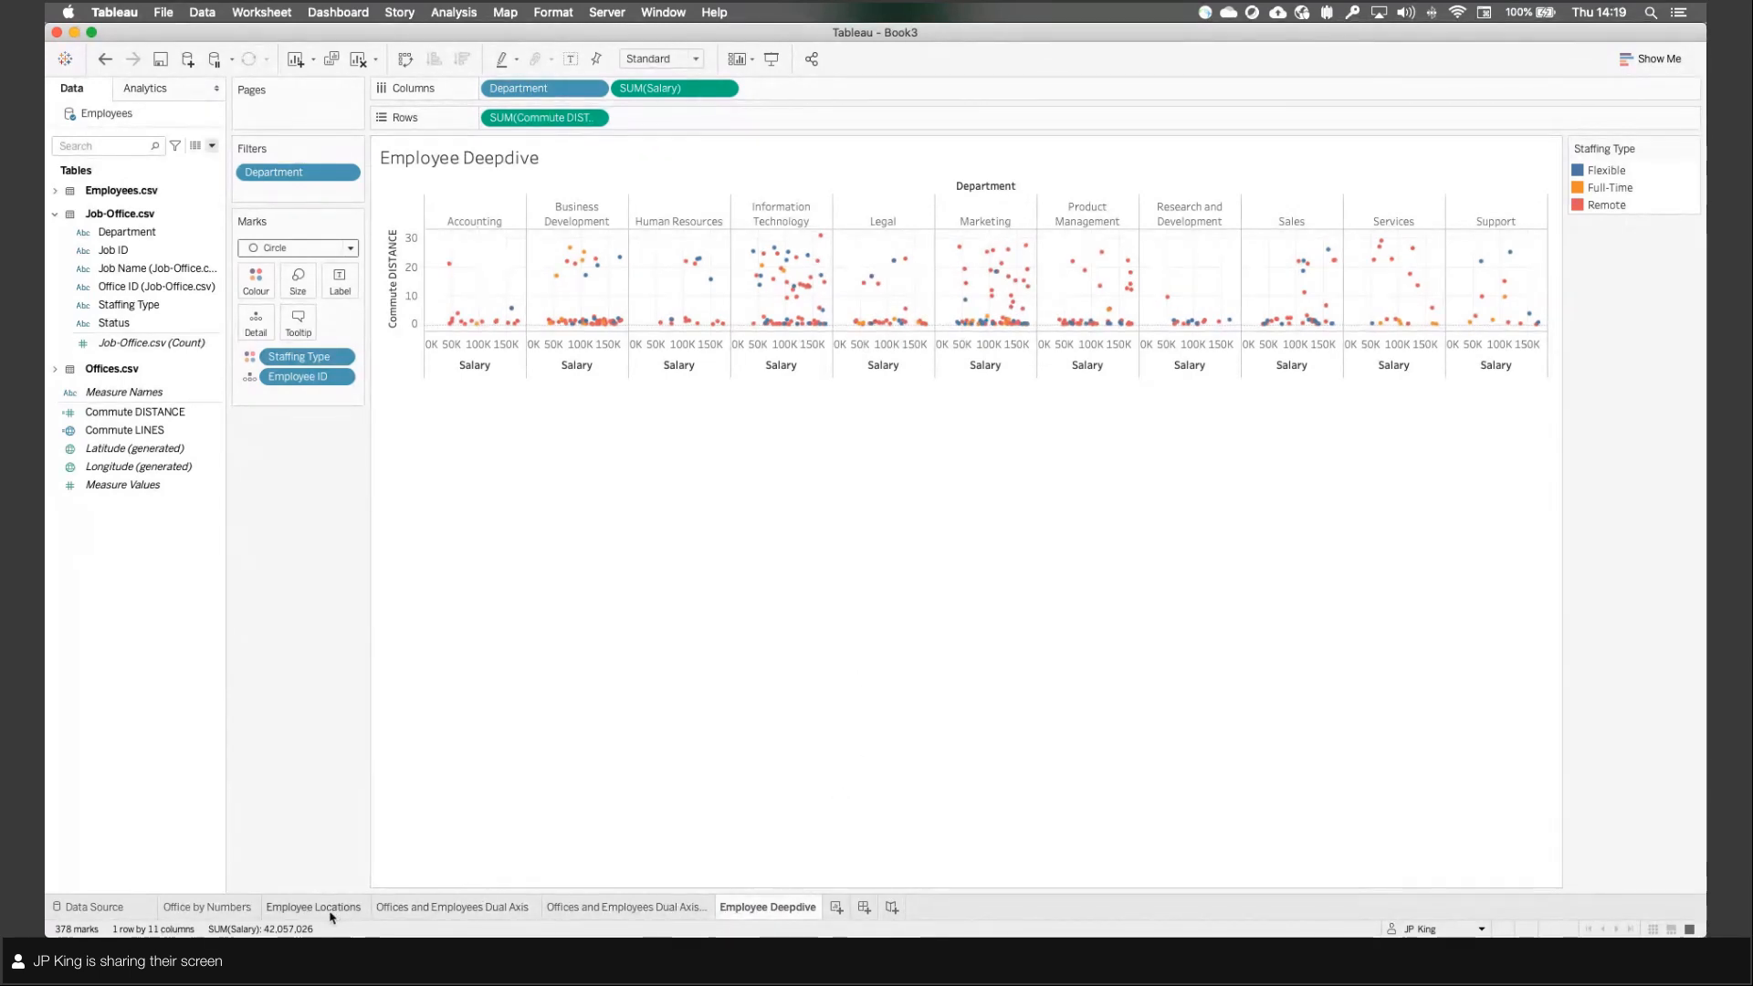
Step: Add utla cases Aug 18.csv to the data source, related to Offices.csv by LTLA Code = Area Code
mouse_move(337, 917)
mouse_move(243, 911)
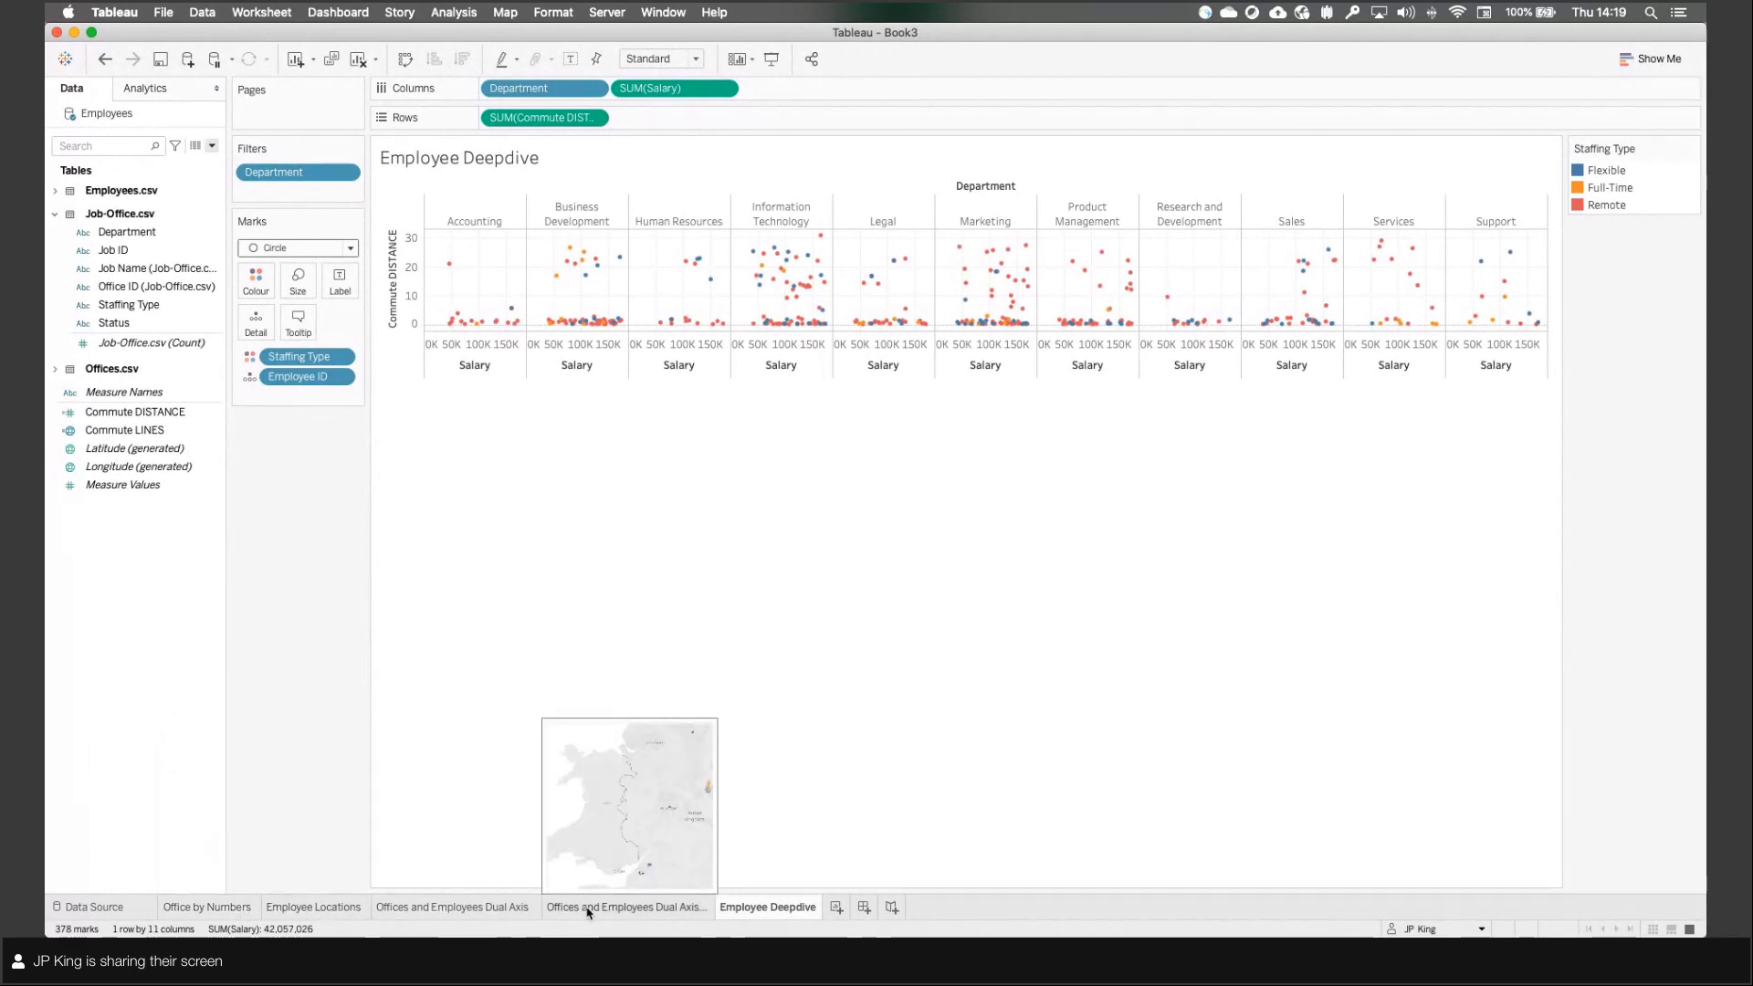
left_click(123, 908)
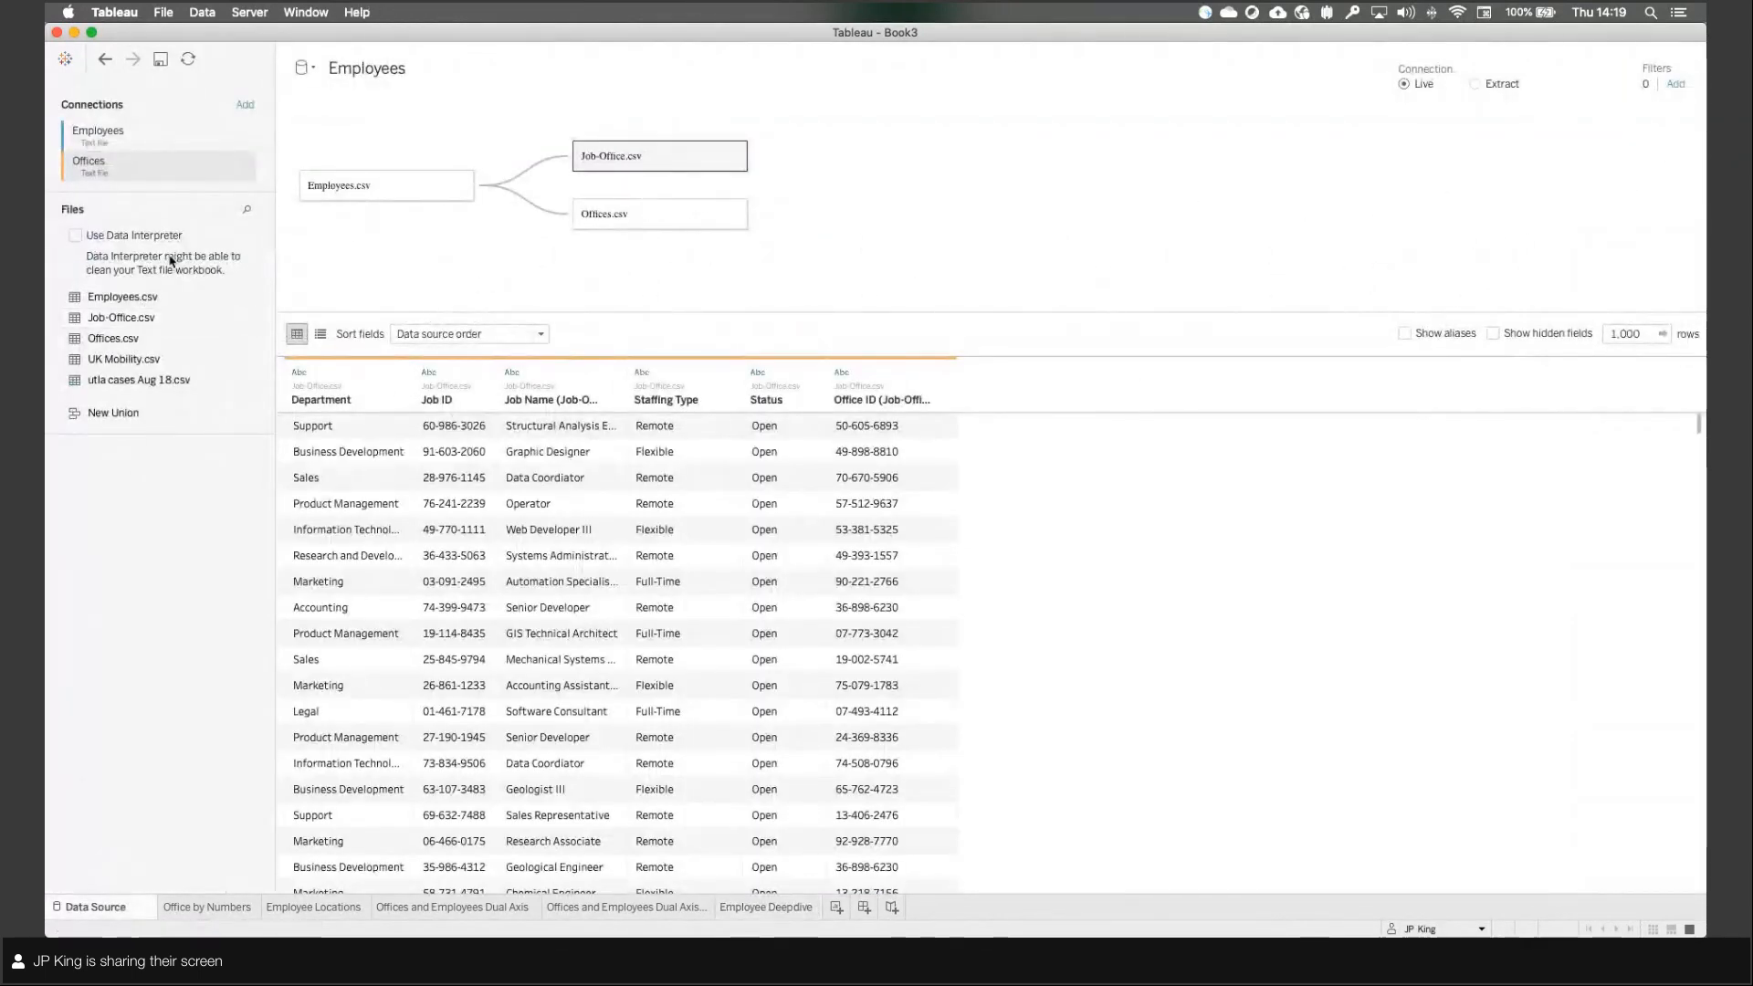
left_click_drag(137, 380, 885, 227)
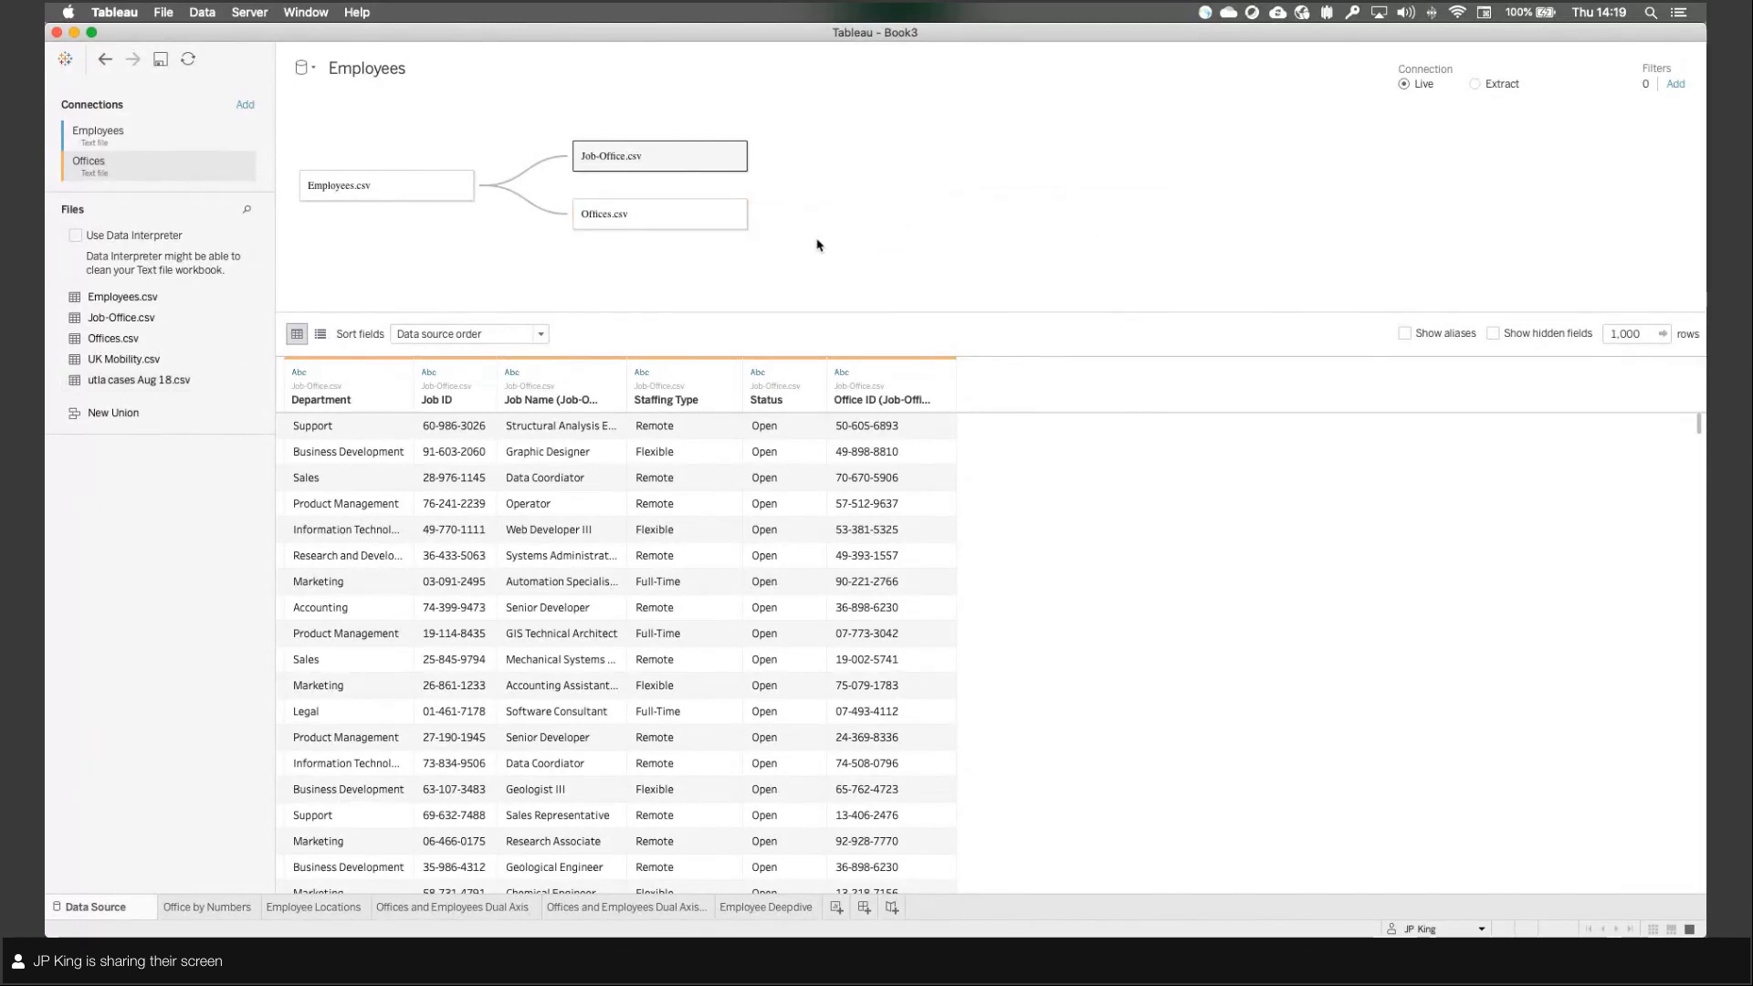
left_click_drag(856, 320, 1289, 221)
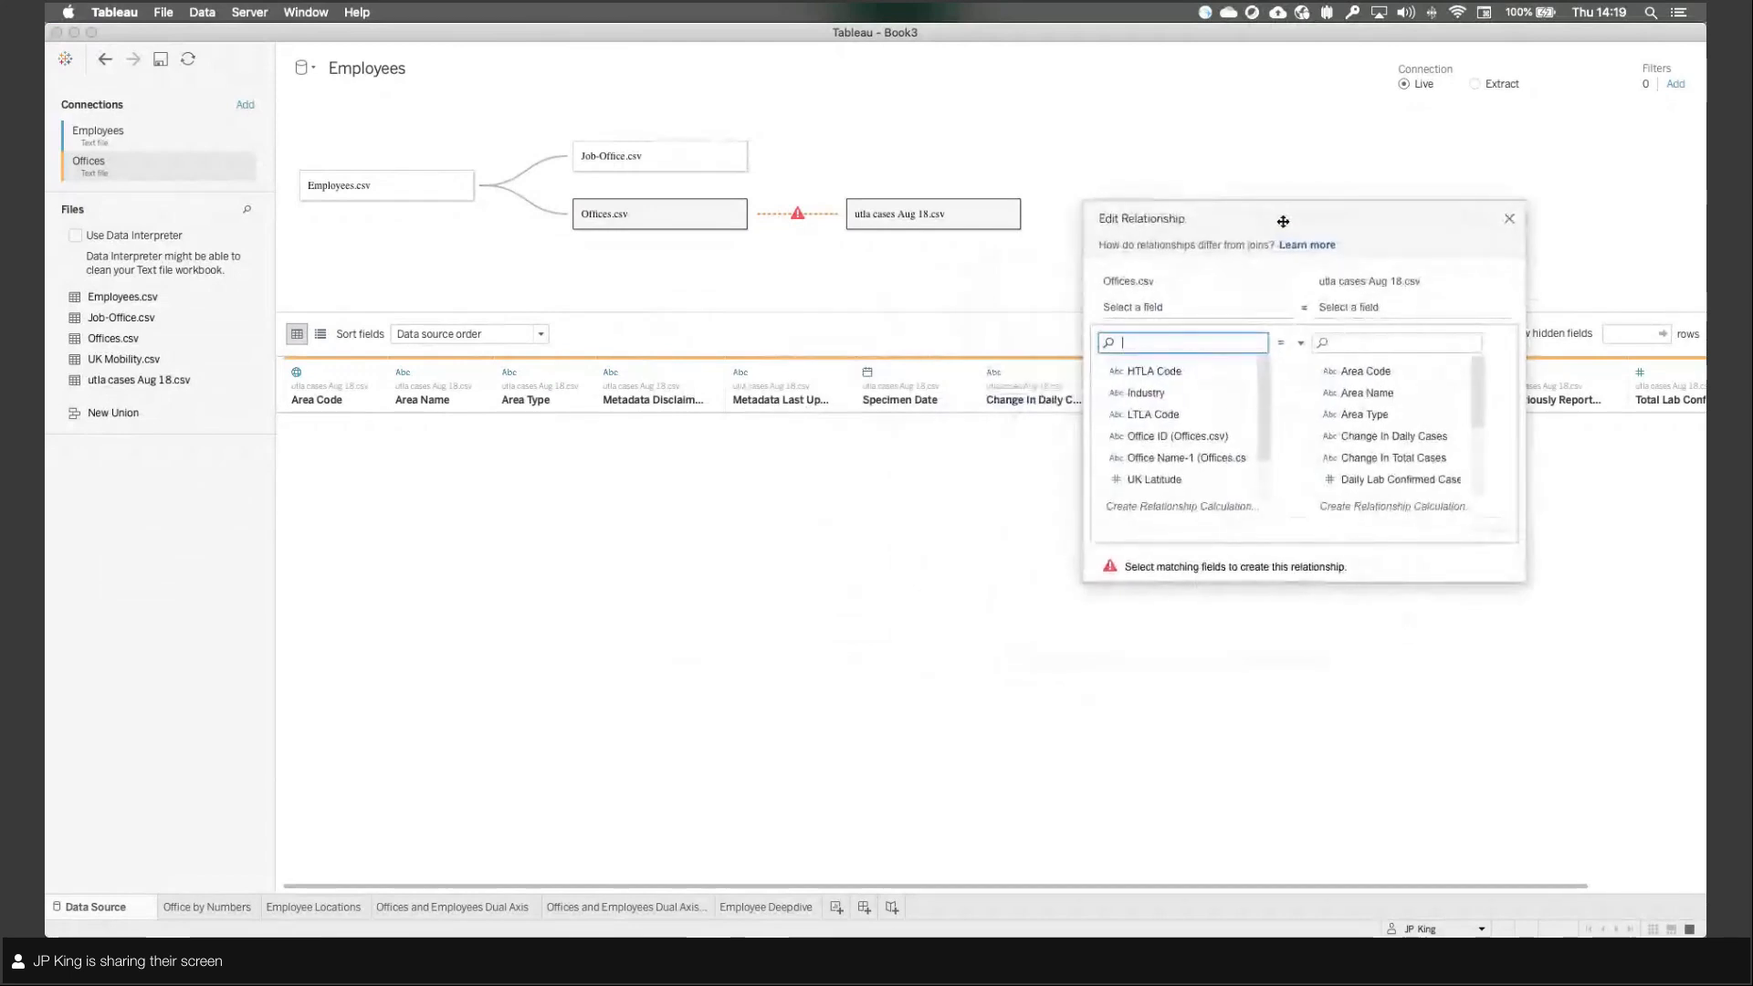
left_click(1169, 422)
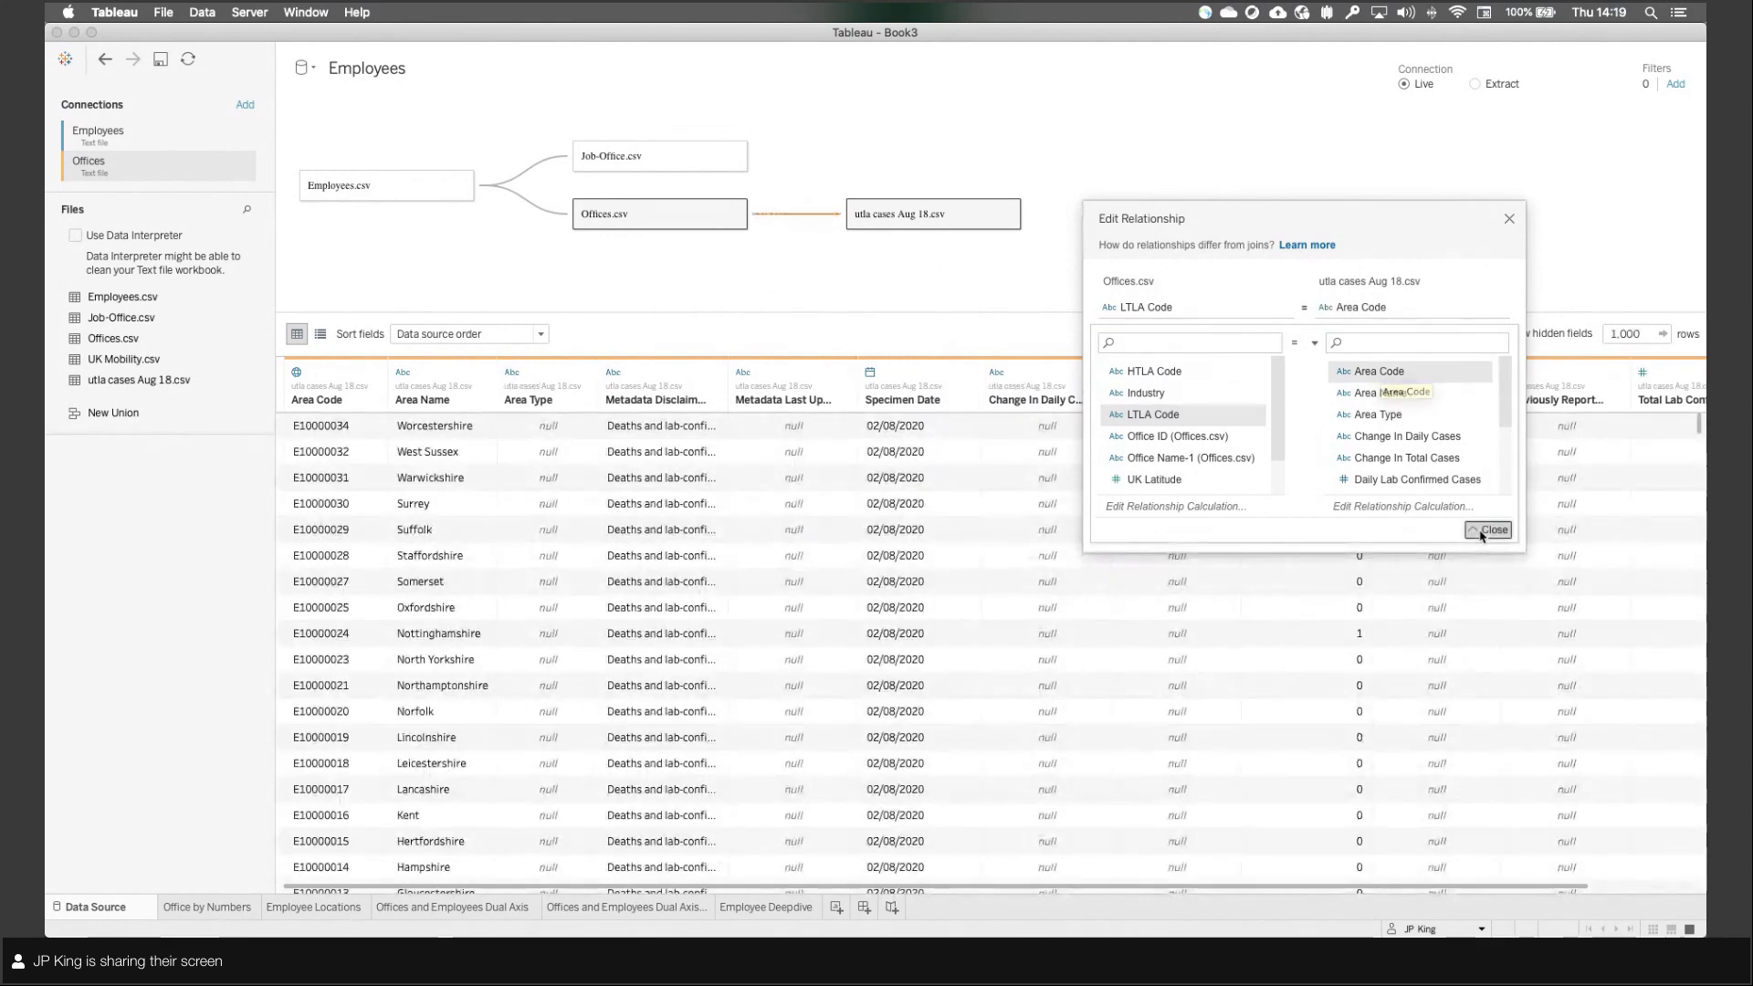
left_click(1481, 533)
left_click(1509, 218)
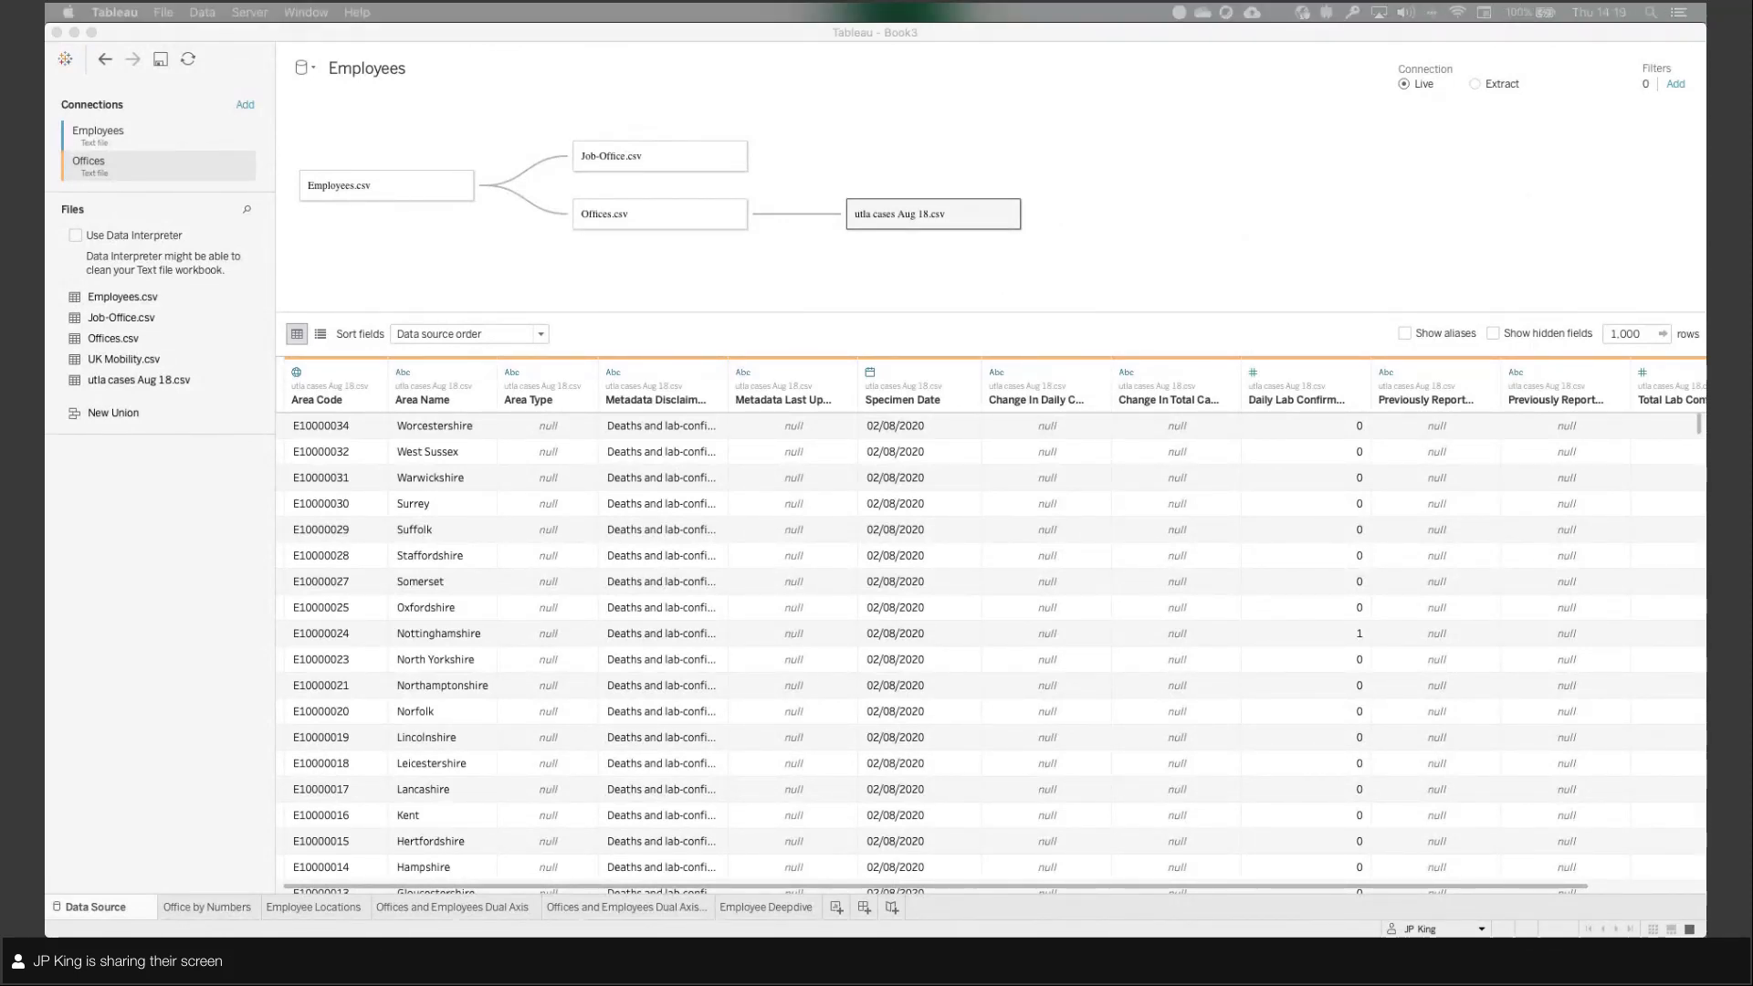
Step: Add the Counties_and_Unitary_Authorities spatial file inside the utla cases Aug 18.csv table as an inner join, using Area Code as the cases table's join field
double_click(901, 219)
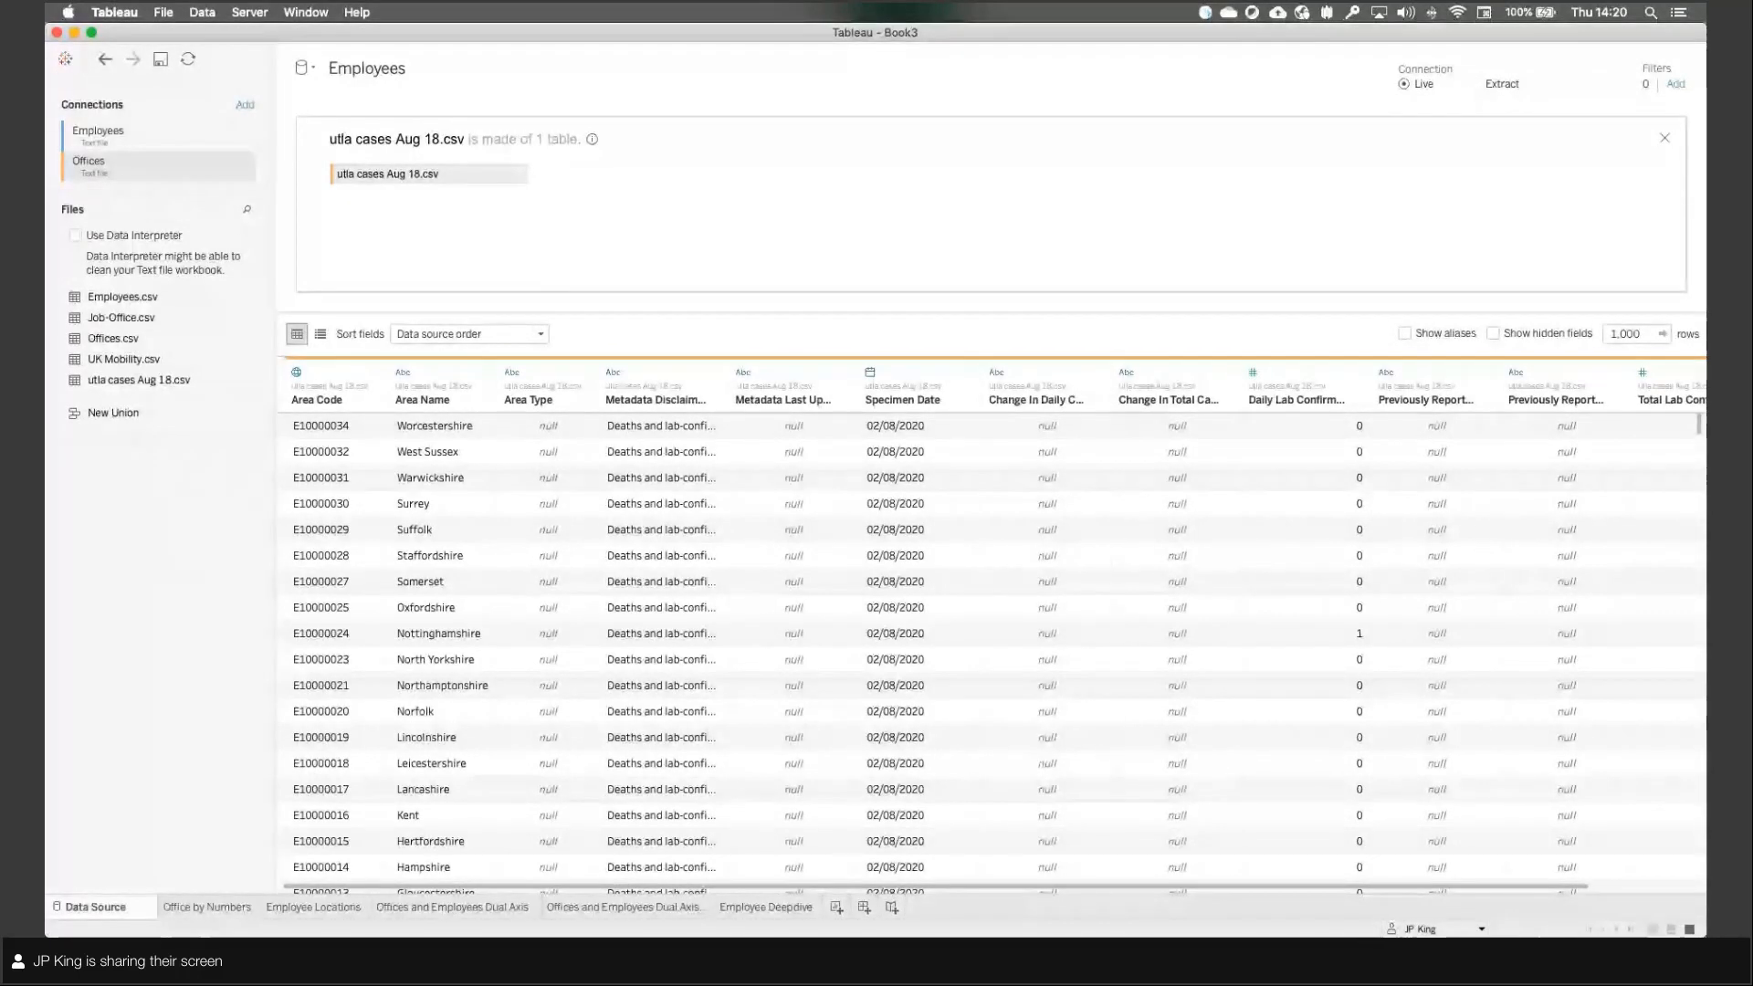
left_click_drag(1689, 854, 673, 200)
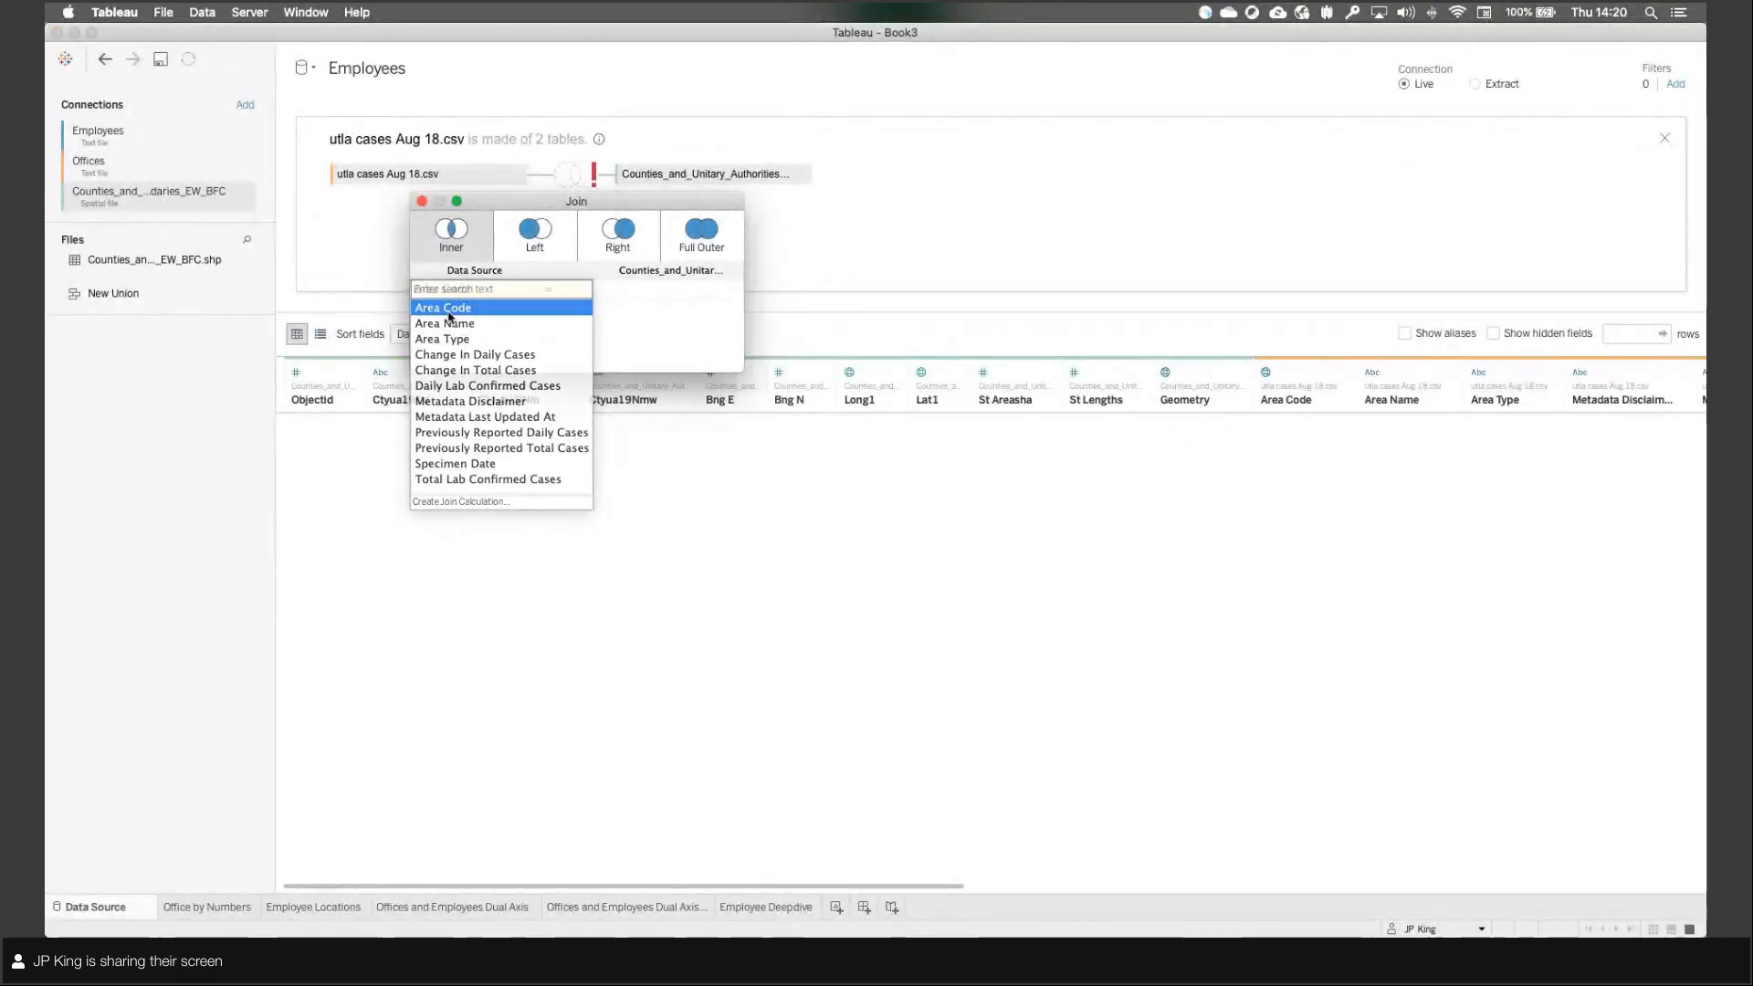
left_click(443, 309)
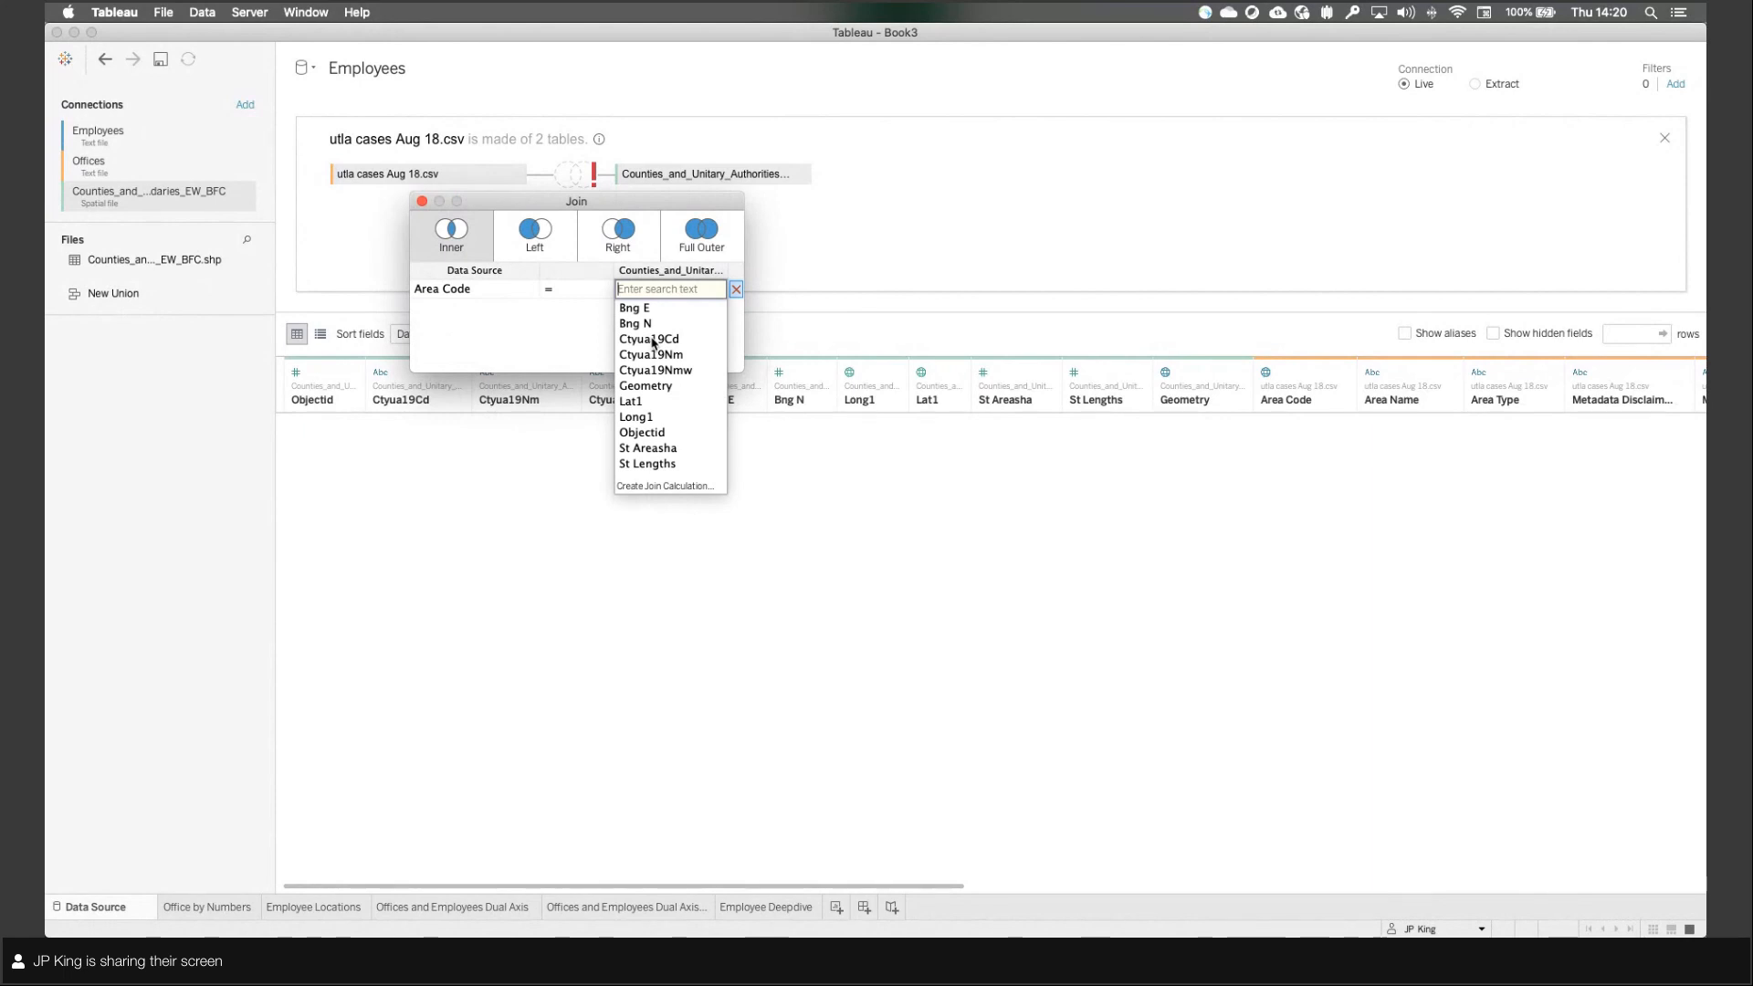
Step: Complete the inner join by matching Area Code to Ctyua19Cd, and return to the data source's relationship view
left_click(650, 340)
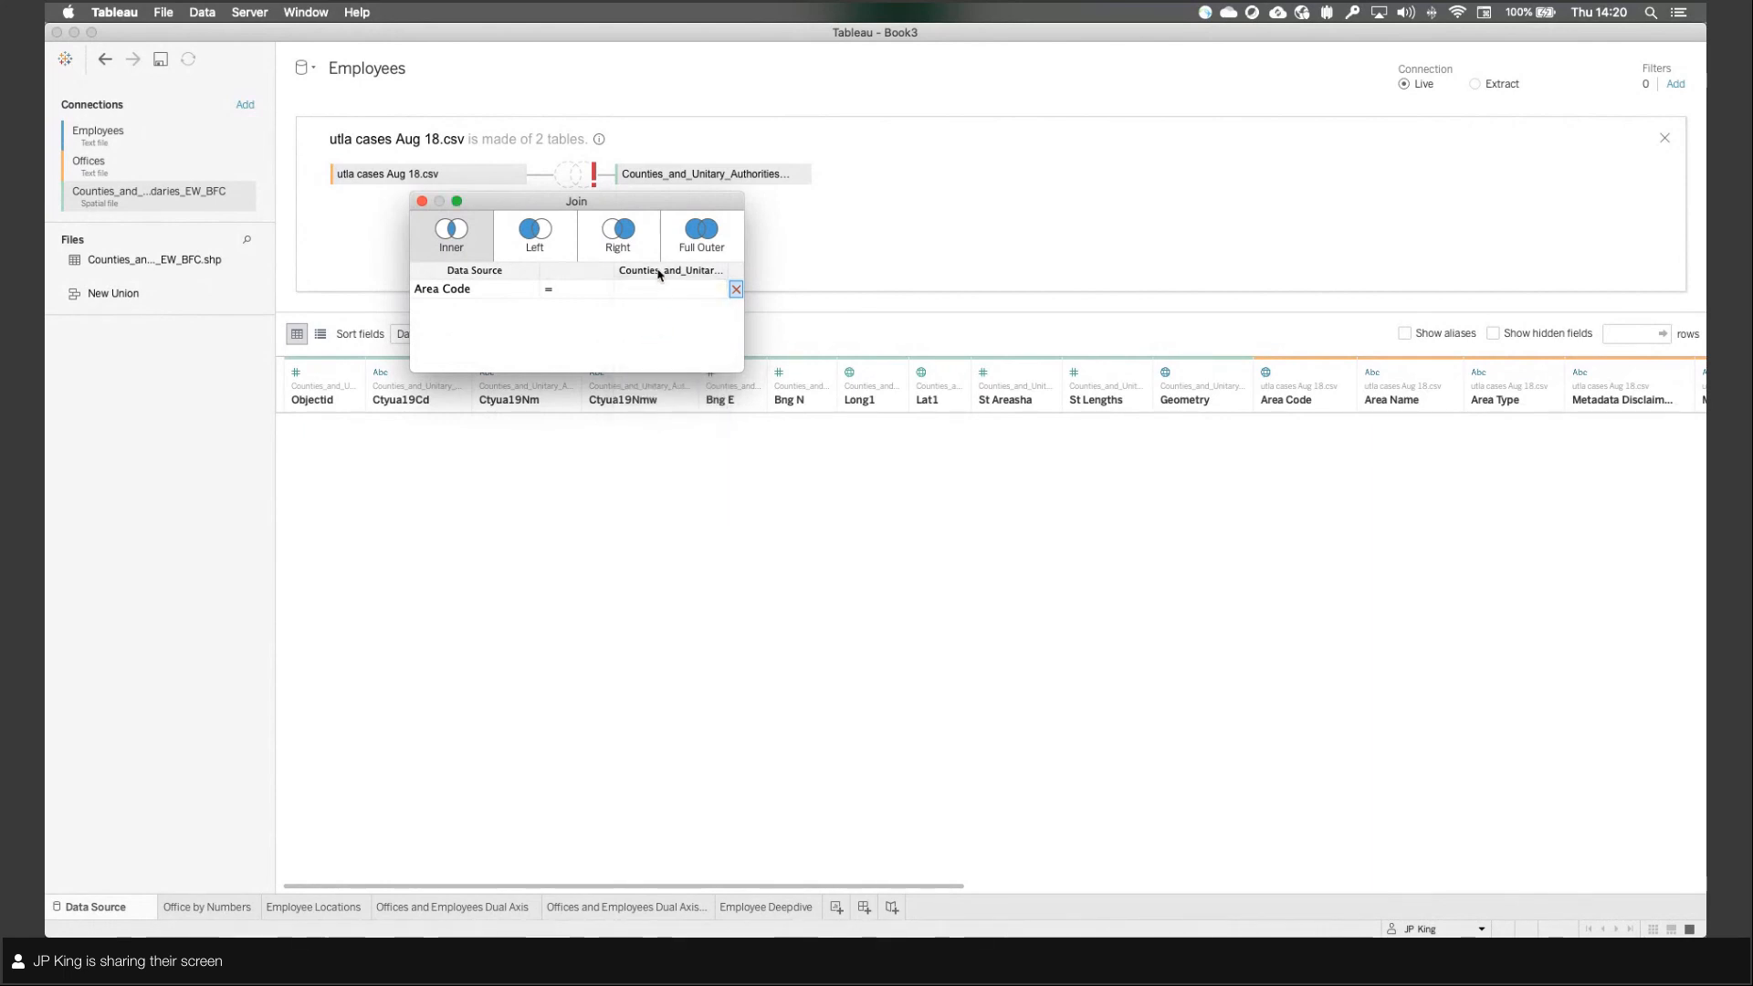
left_click(422, 202)
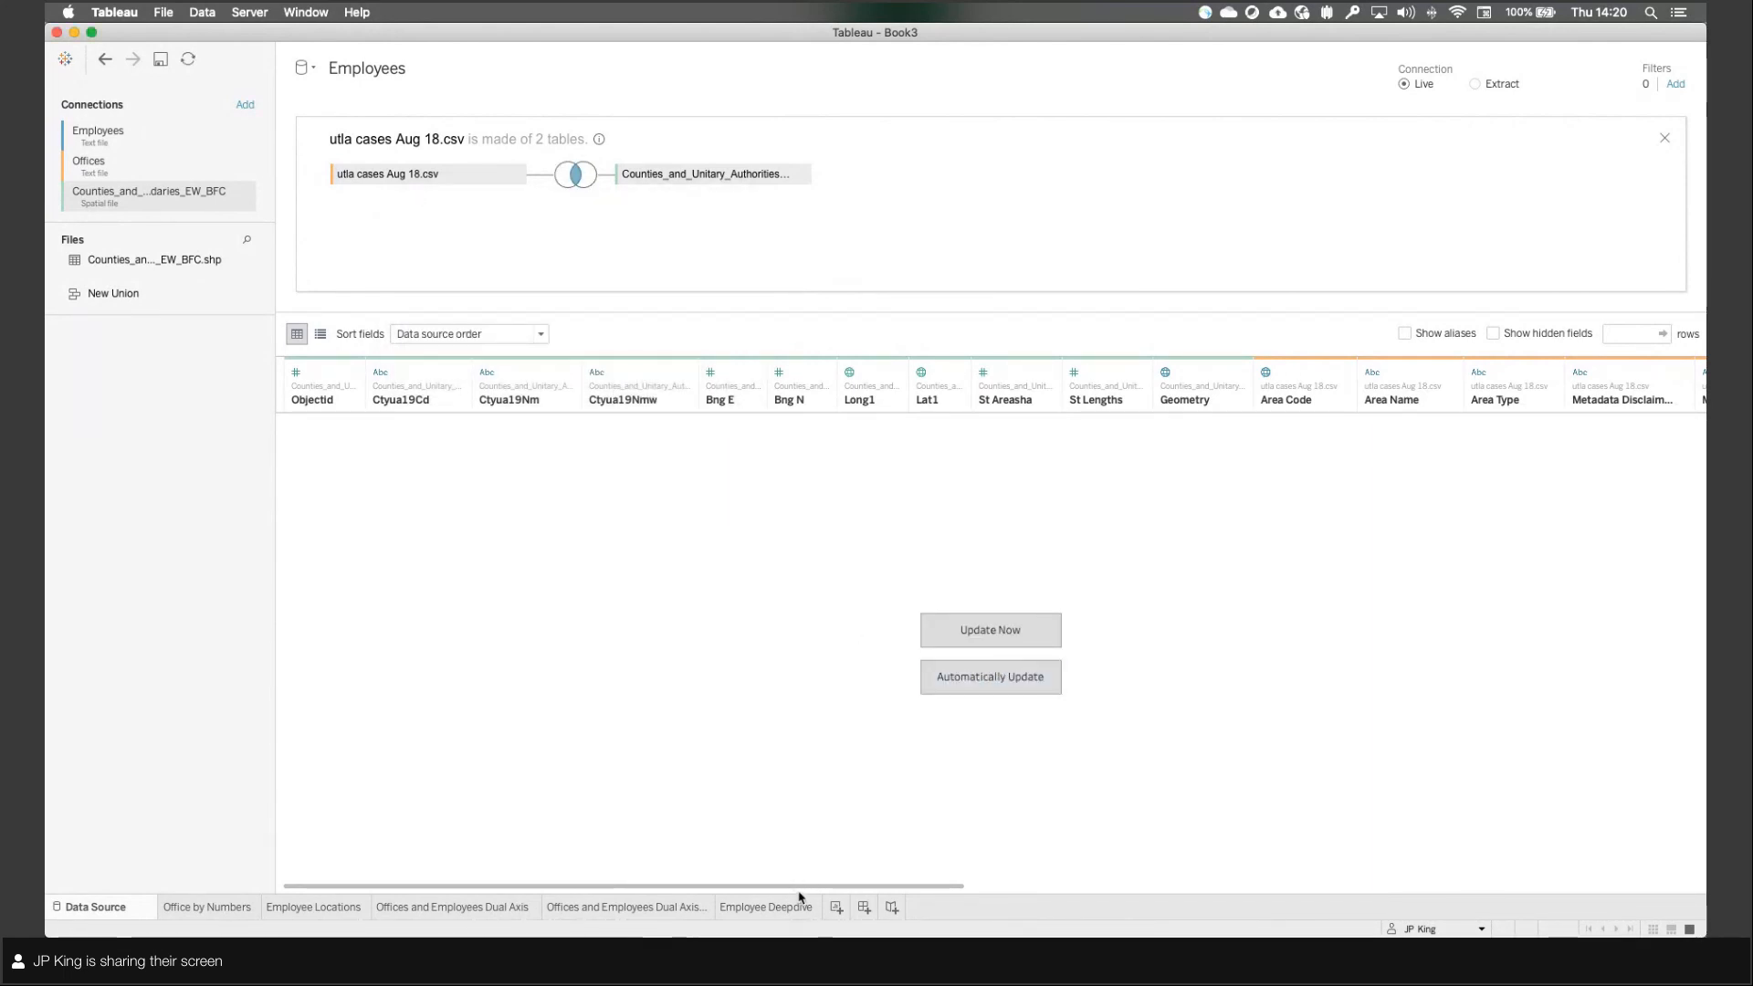
left_click(1663, 141)
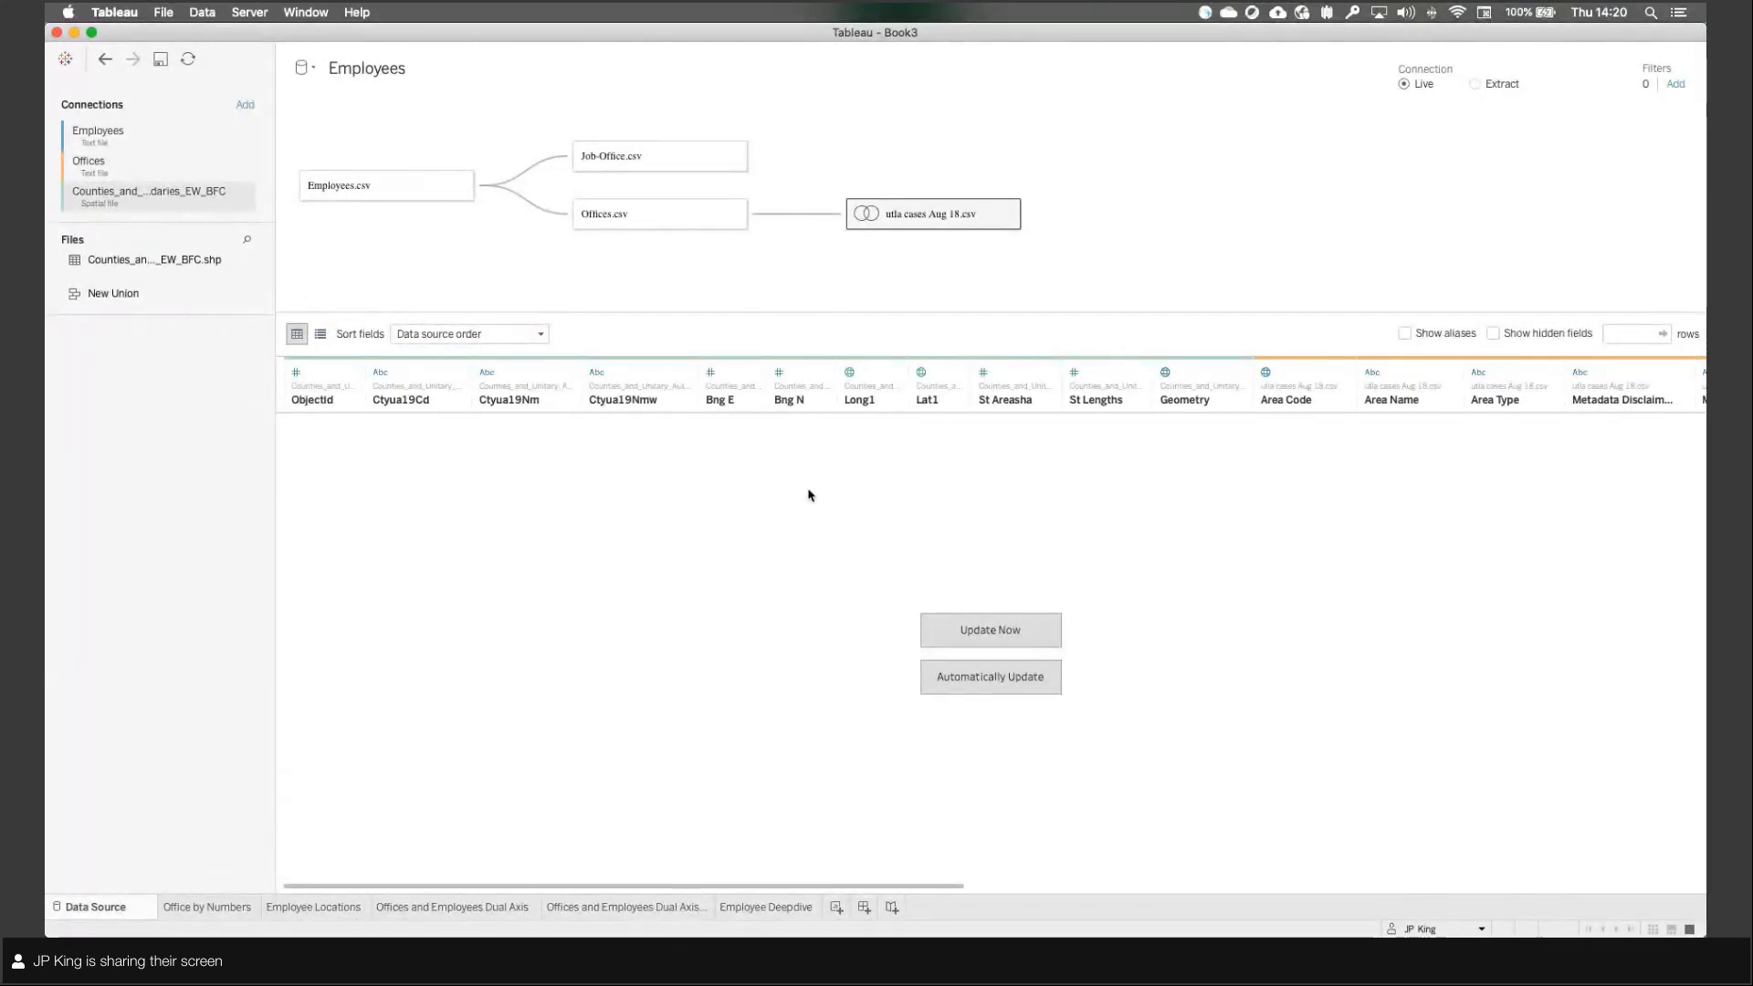
Step: On a new worksheet, map the Geometry field from utla cases Aug 18.csv and split it by Area Name as detail
left_click(836, 907)
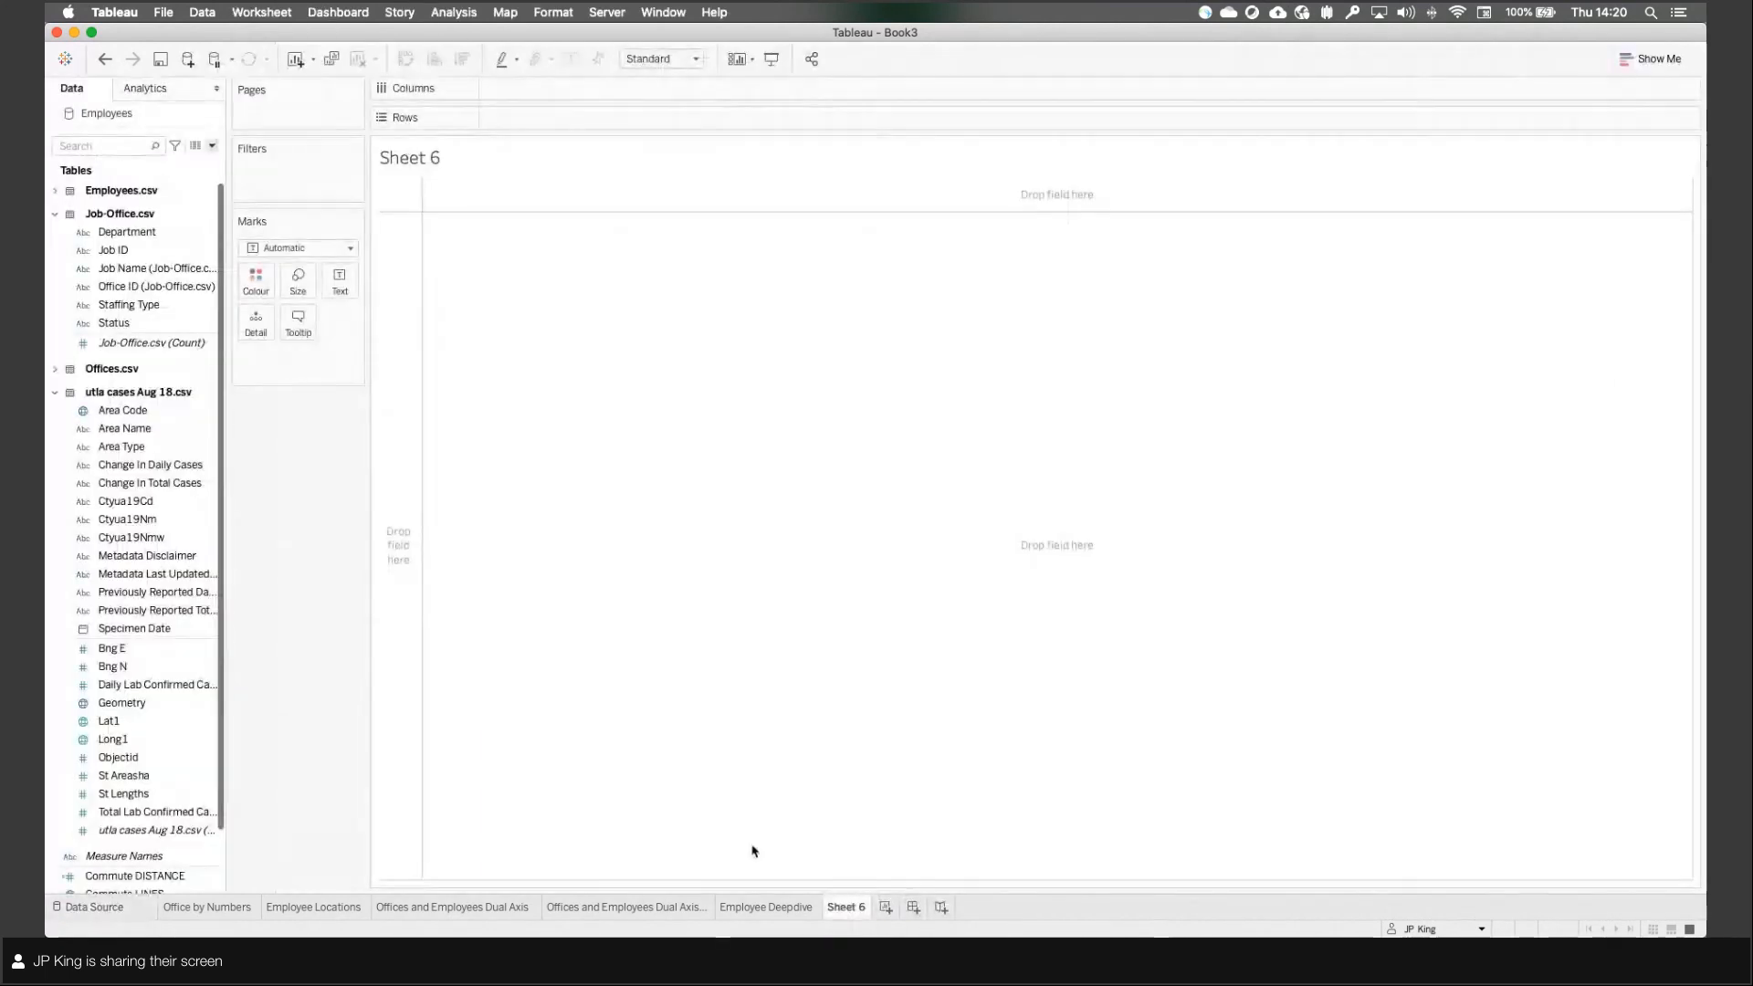
left_click(56, 215)
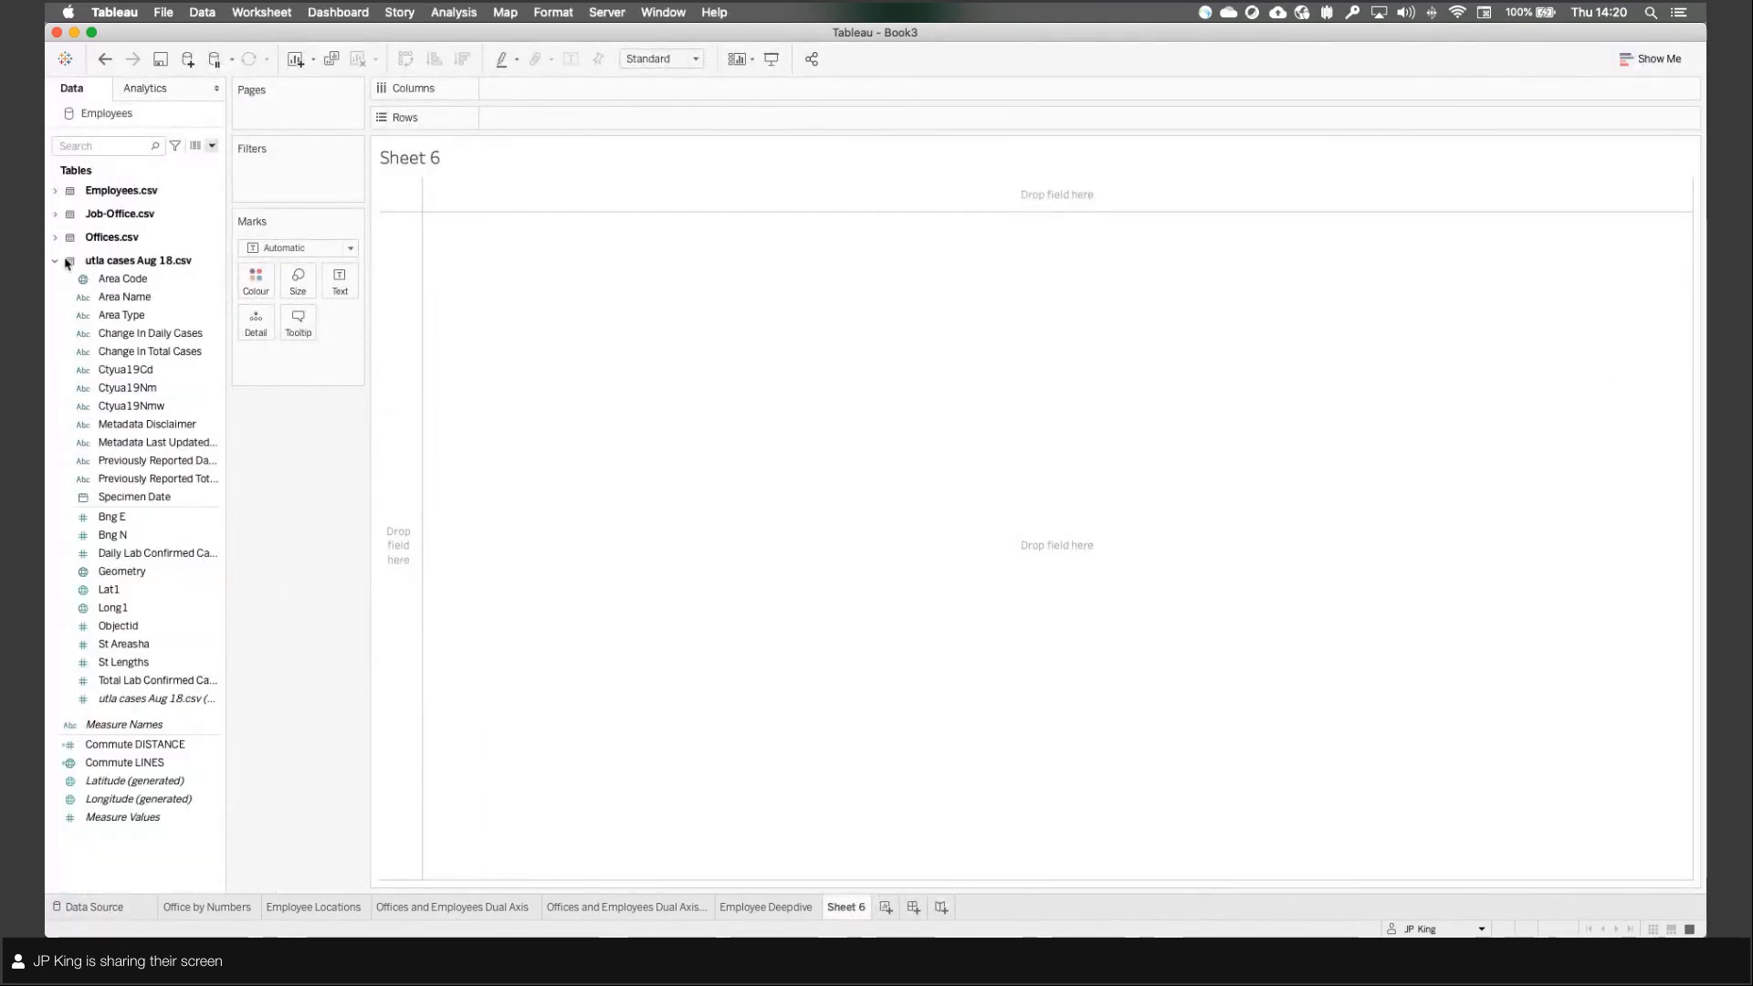
left_click(122, 278)
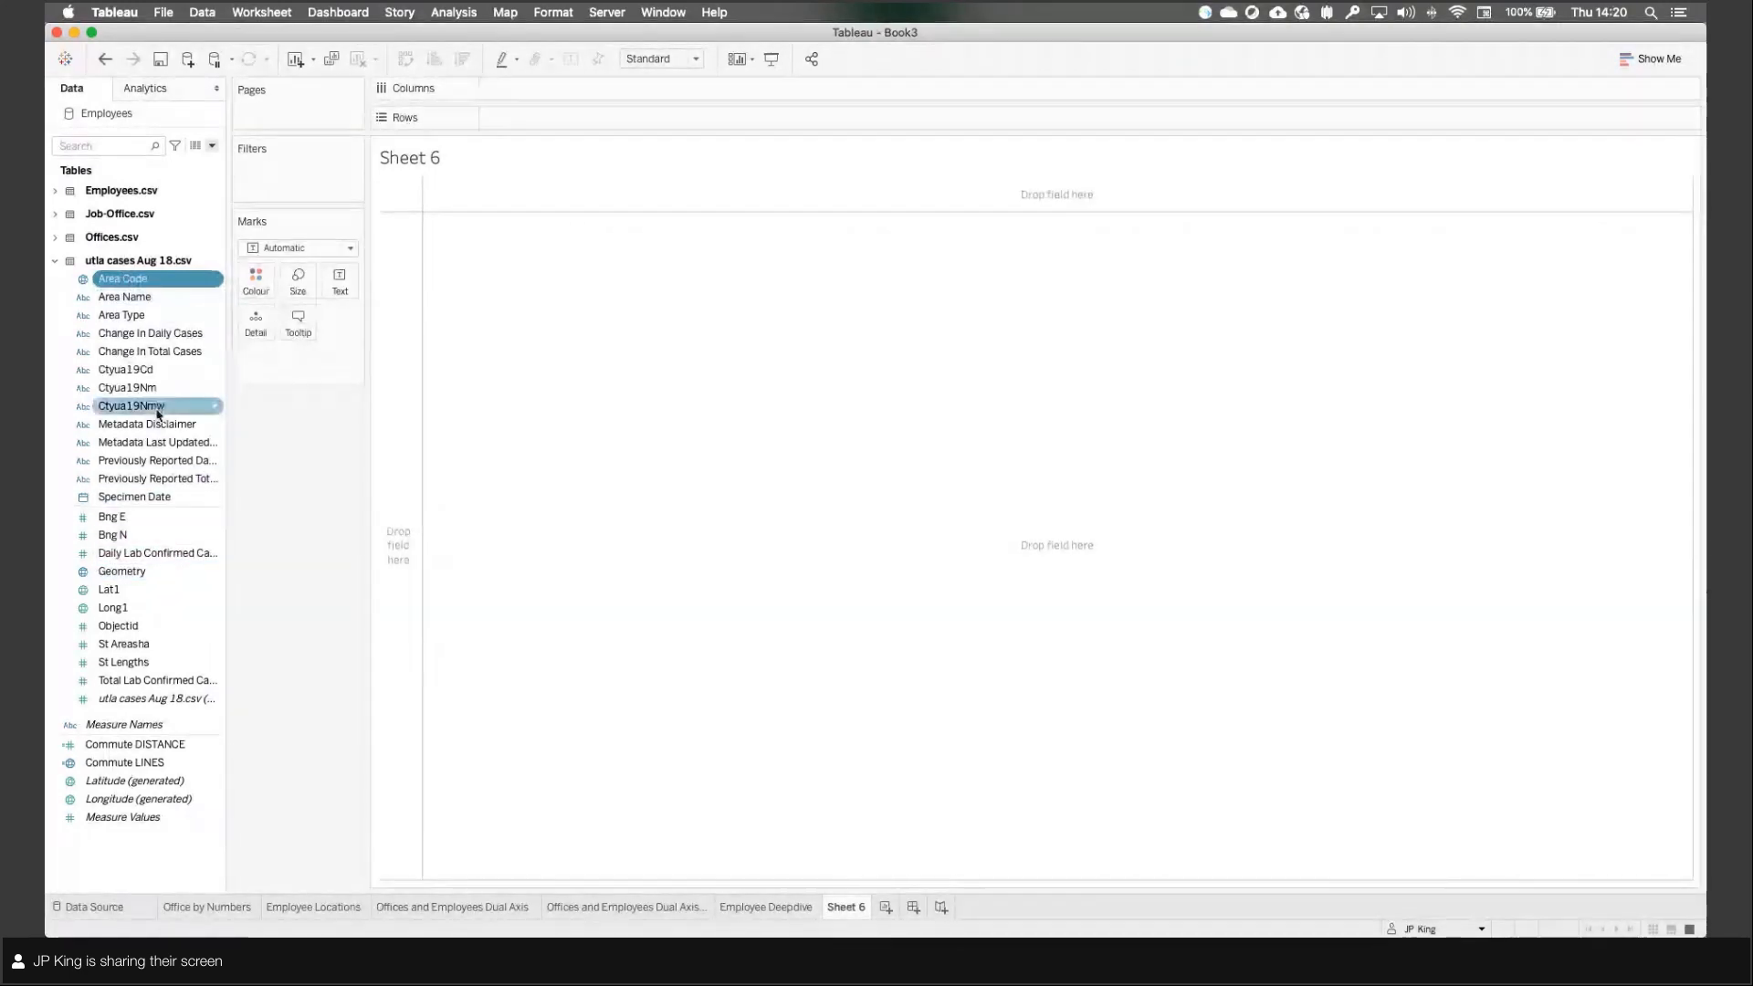
left_click(133, 575)
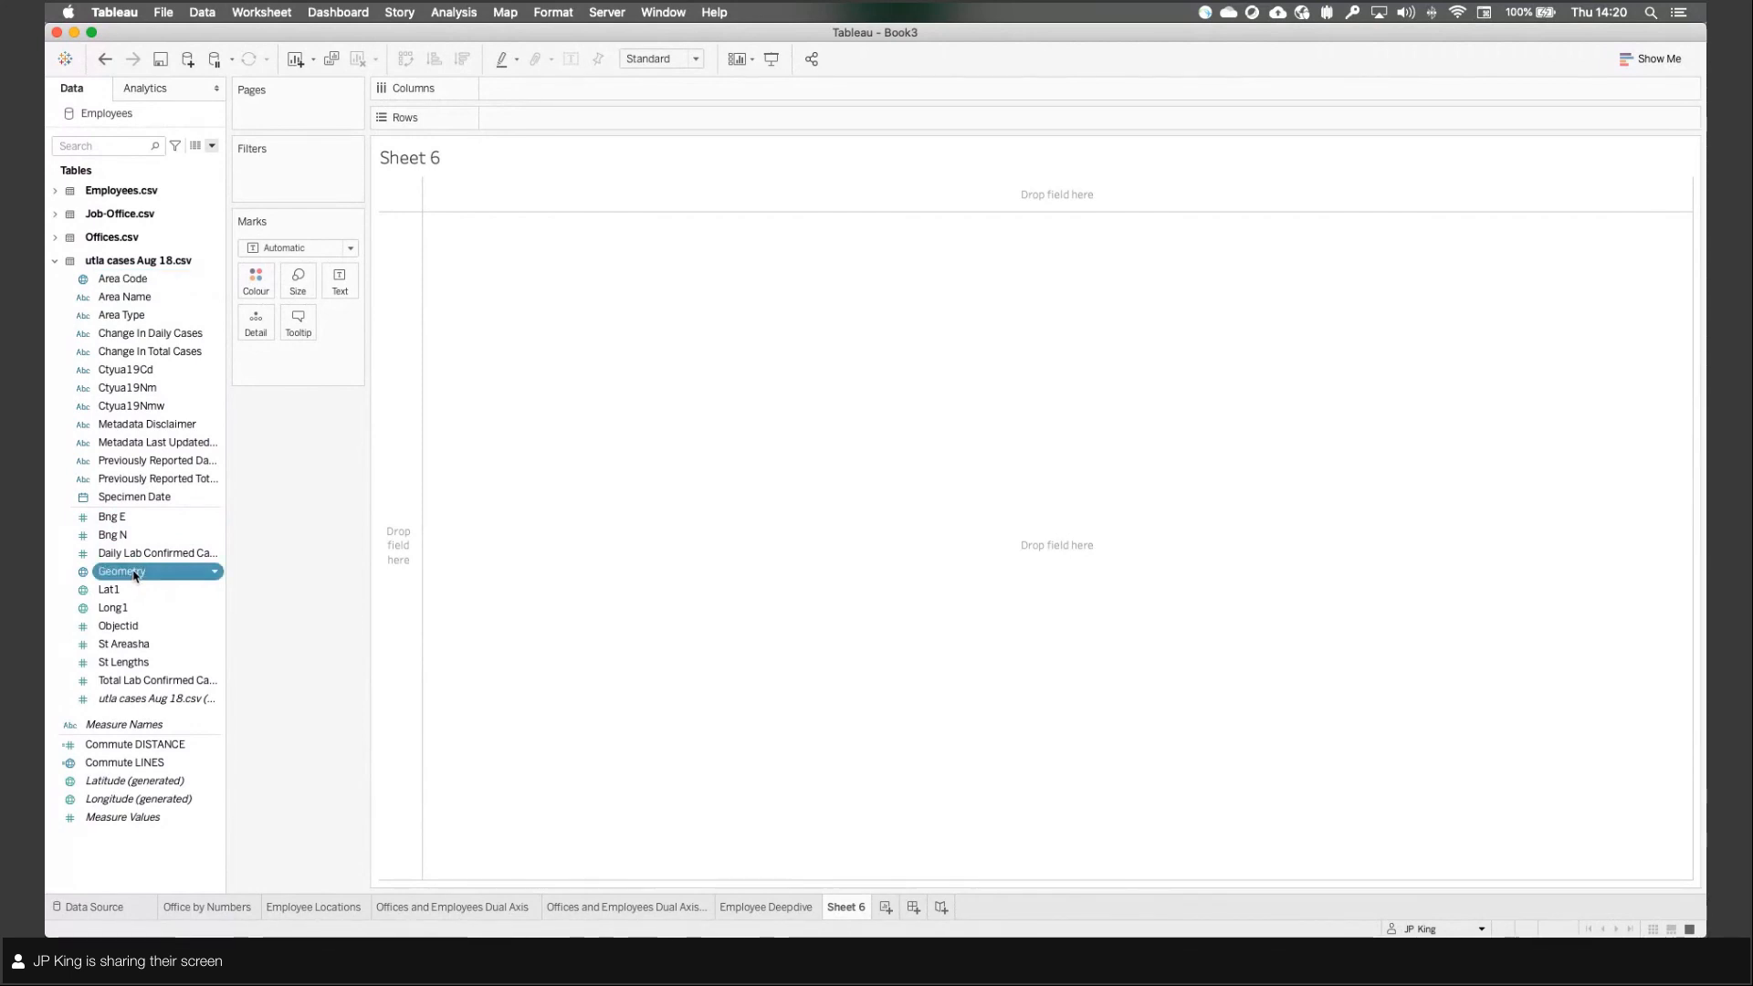
left_click_drag(178, 572, 423, 489)
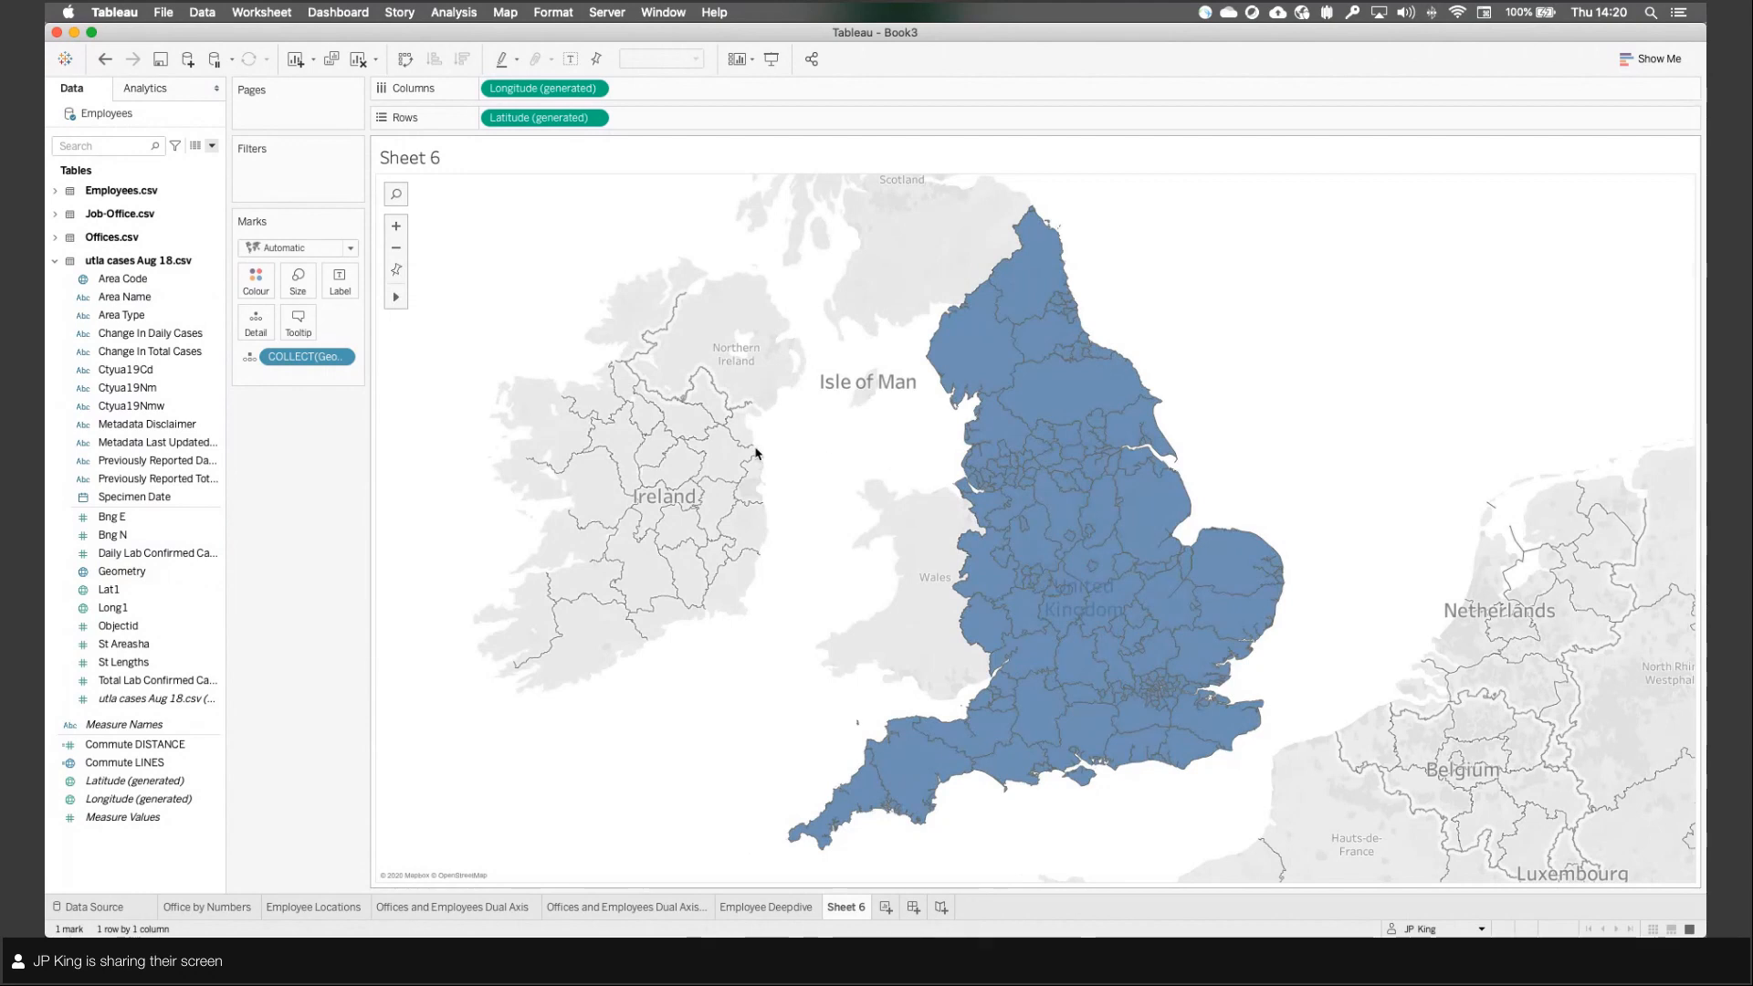
left_click_drag(128, 297, 257, 321)
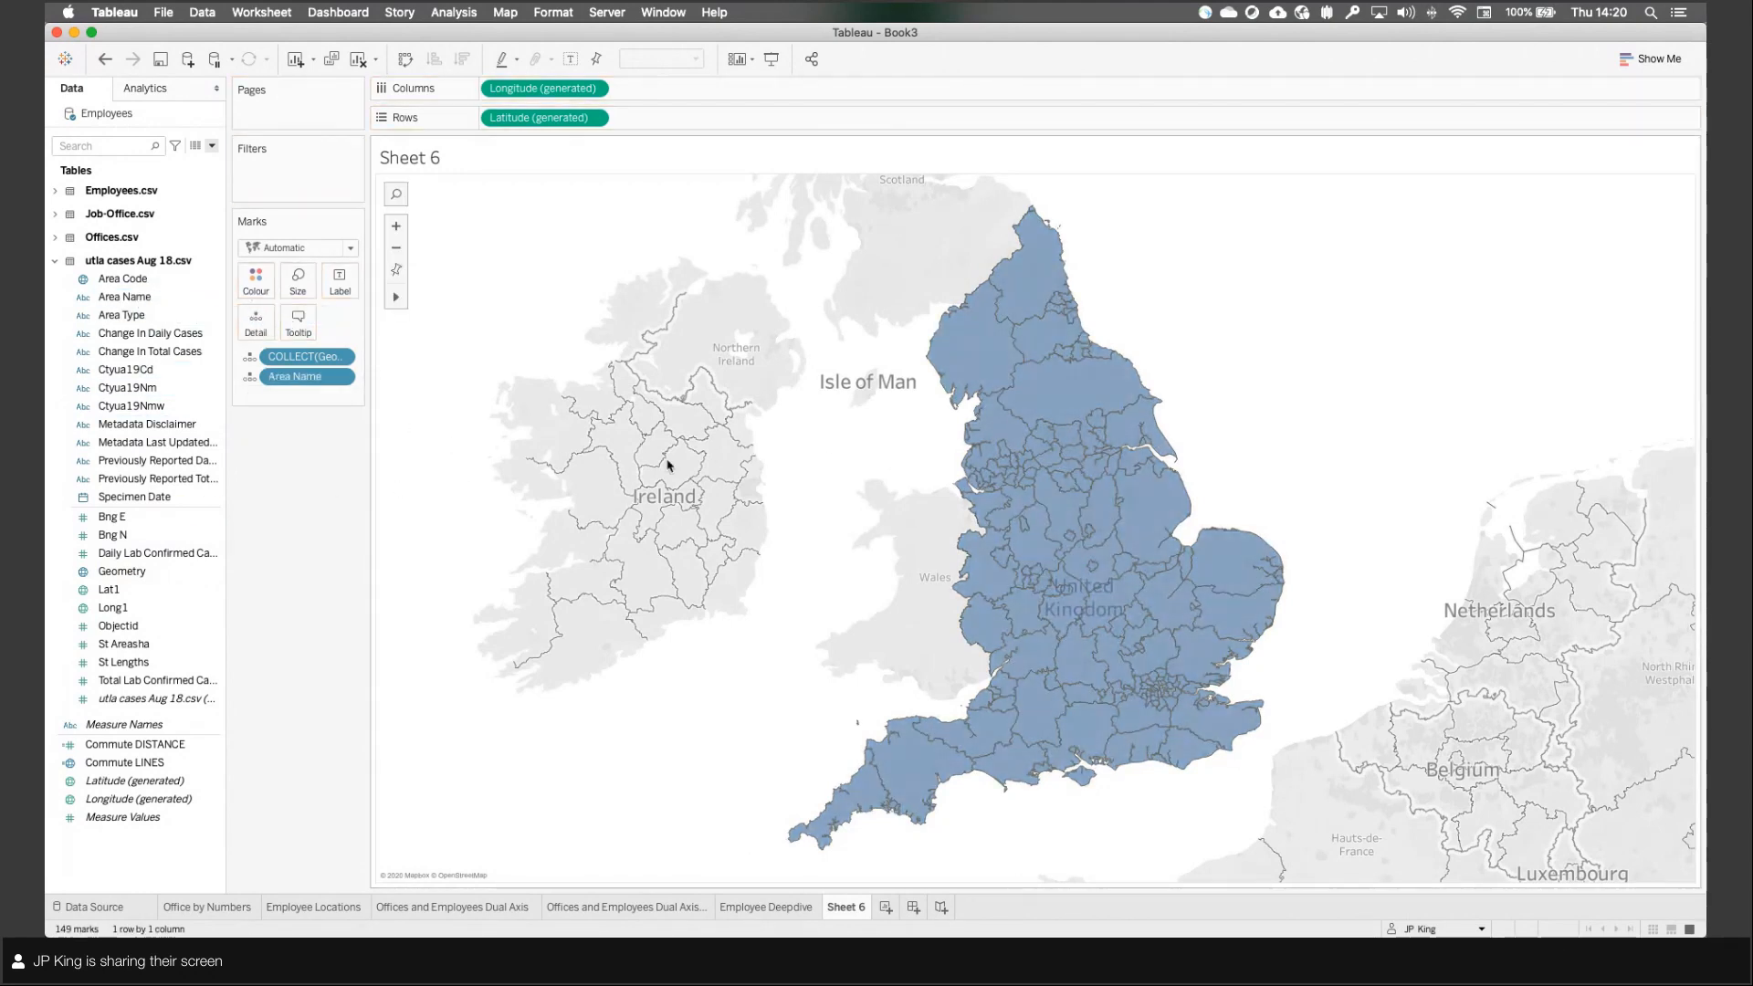
mouse_move(1000, 588)
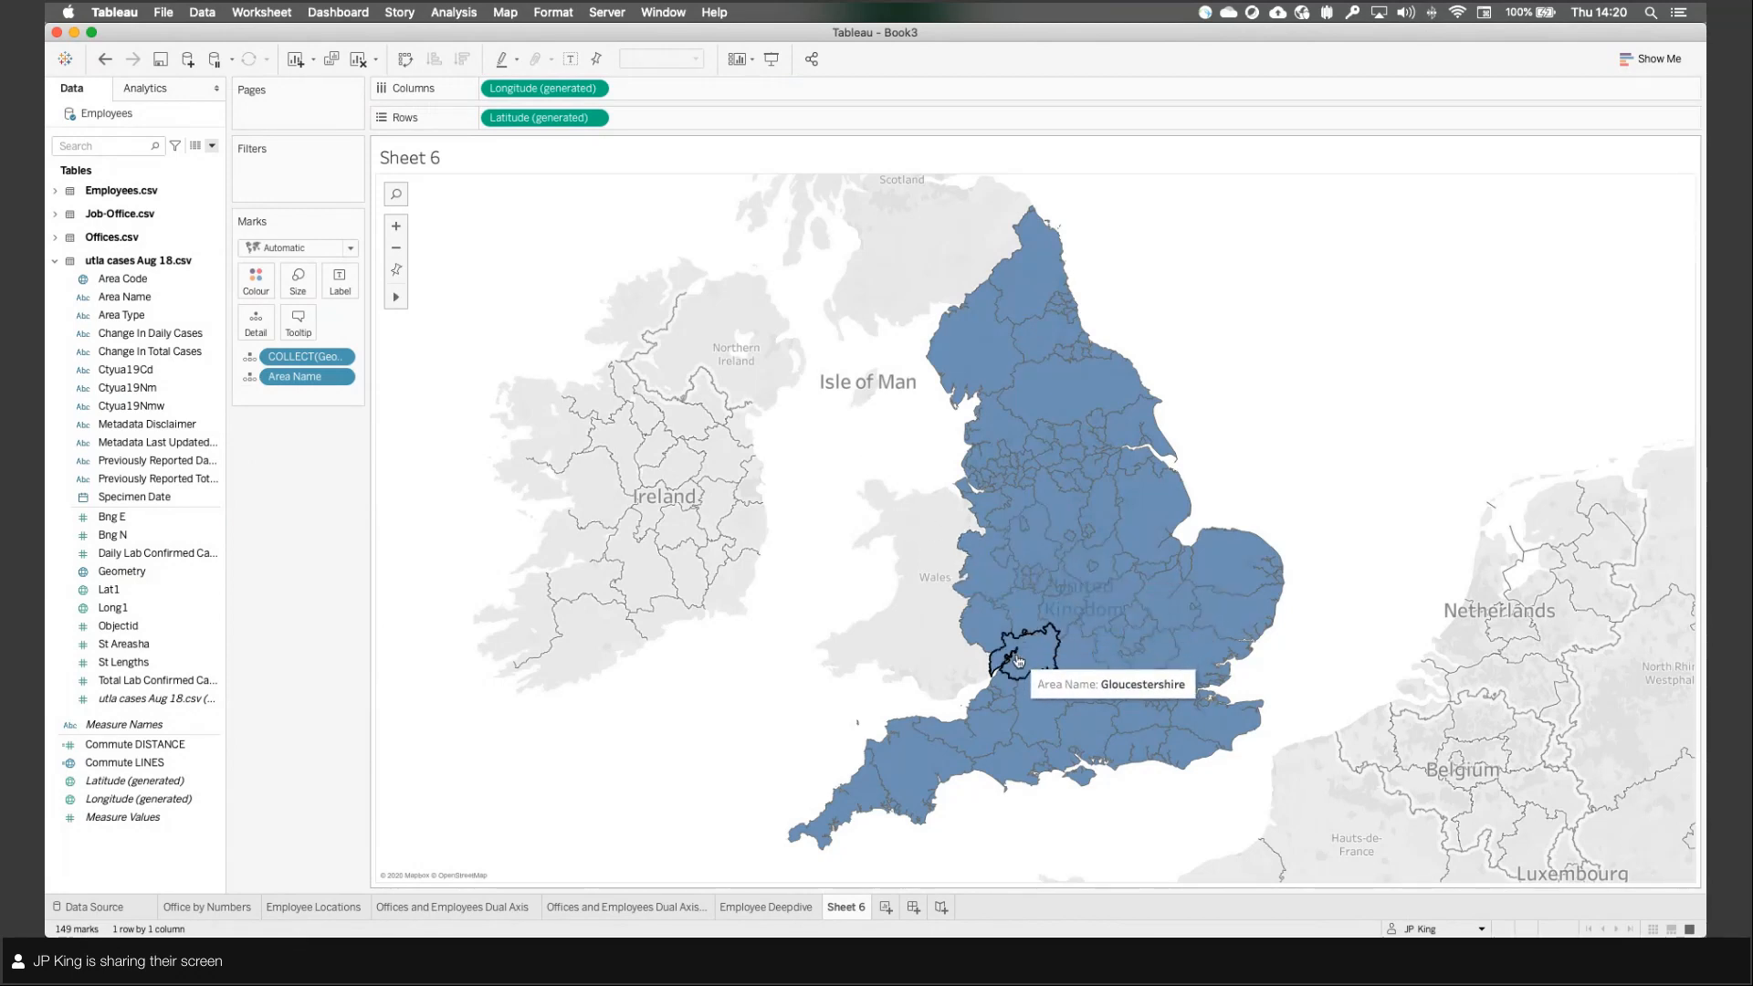
Step: Colour the mapped areas by the Daily Lab Confirmed Cases field
left_click(150, 507)
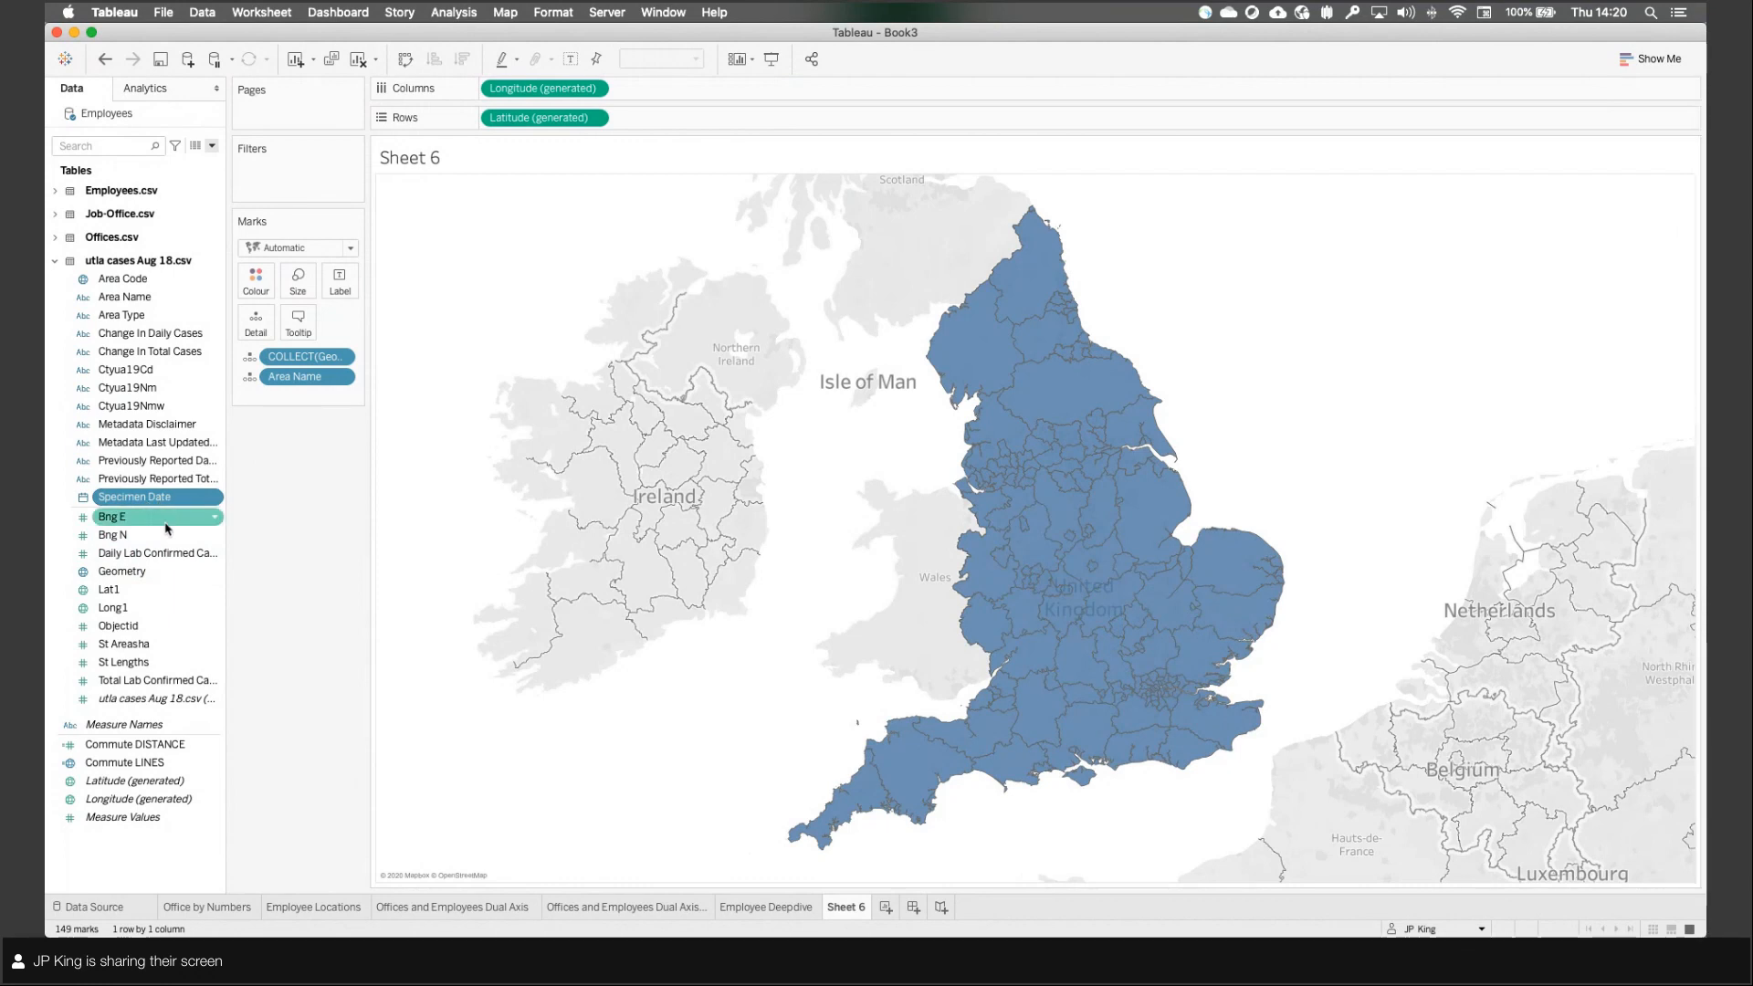
left_click(151, 554, "super")
mouse_move(137, 553)
left_mouse_down()
mouse_move(274, 302)
mouse_move(260, 293)
left_mouse_up()
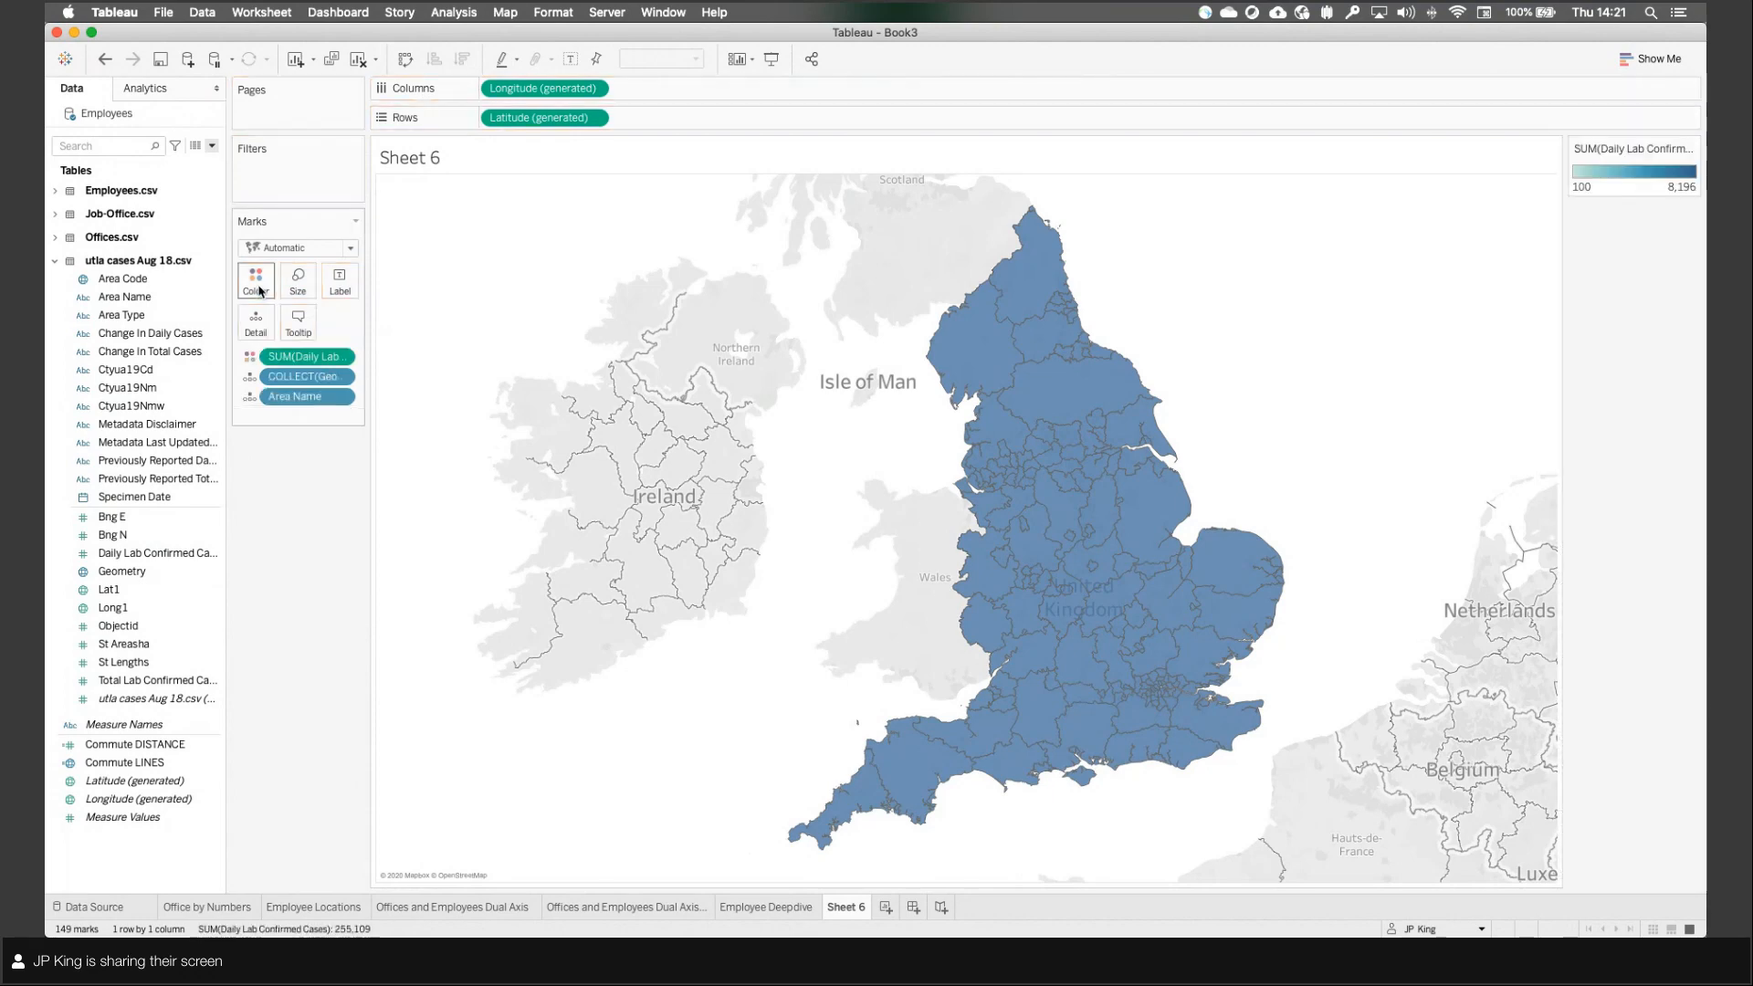
Step: Change the map's colour palette to Red-Green Diverging and reverse it
double_click(1640, 170)
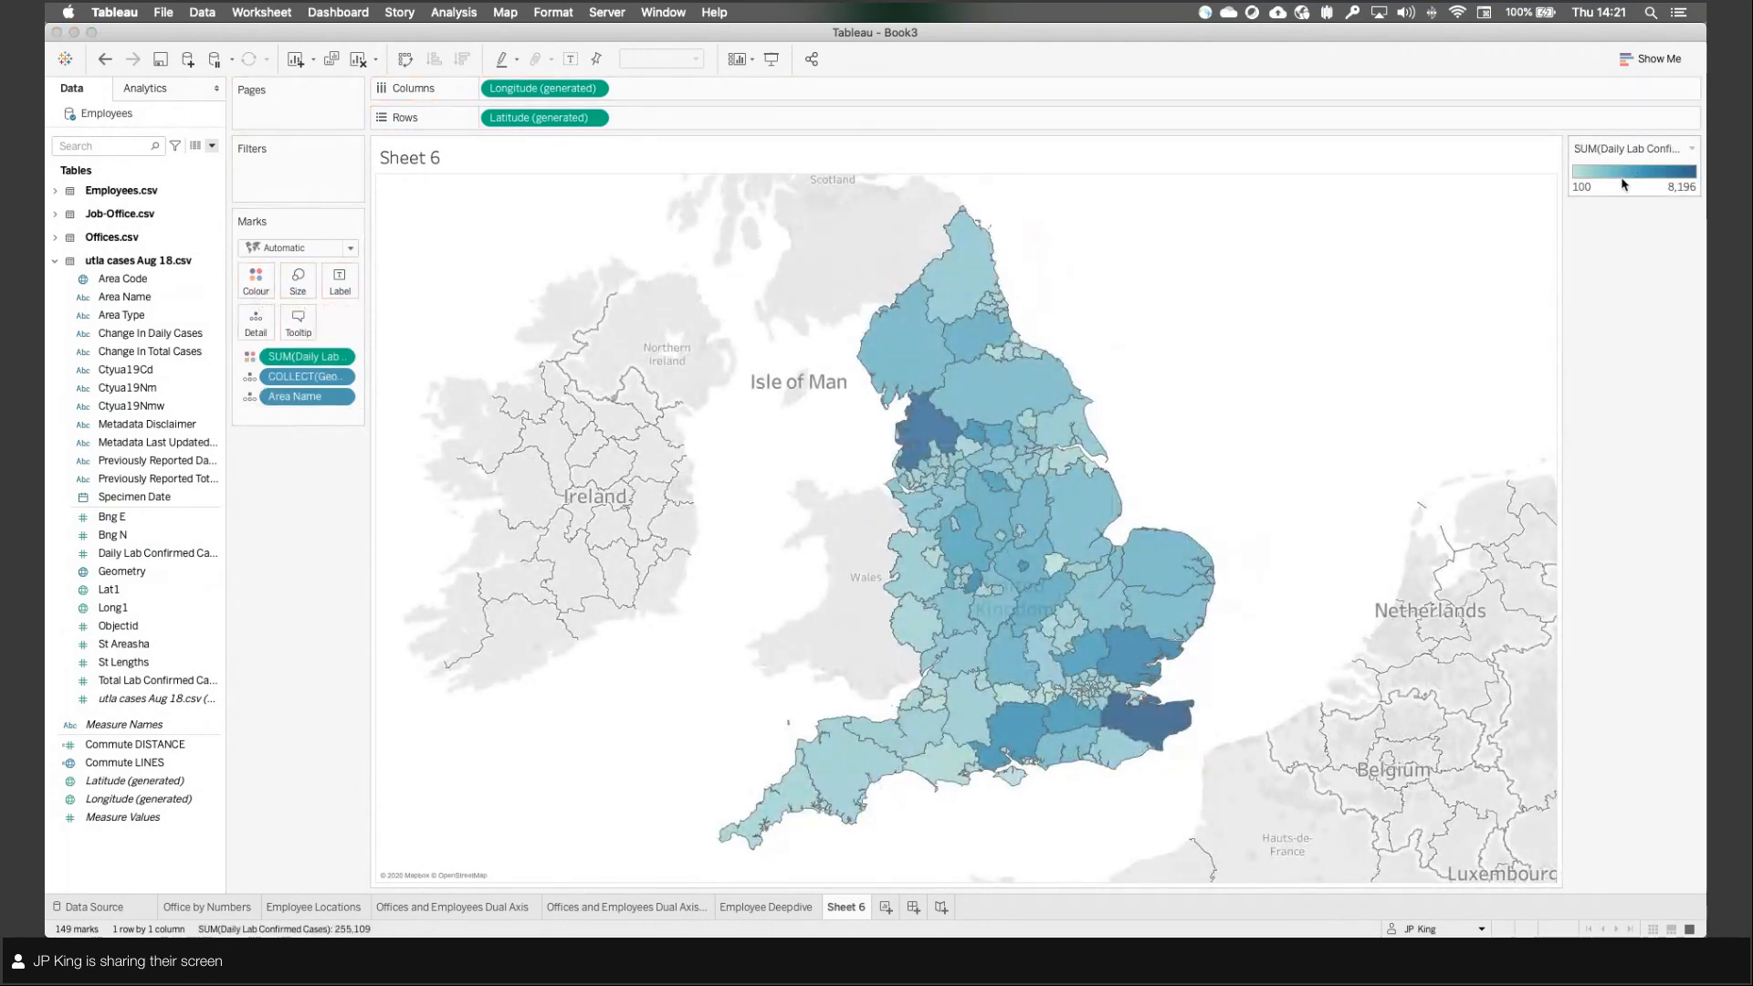
left_click_drag(844, 343, 840, 316)
left_click(809, 360)
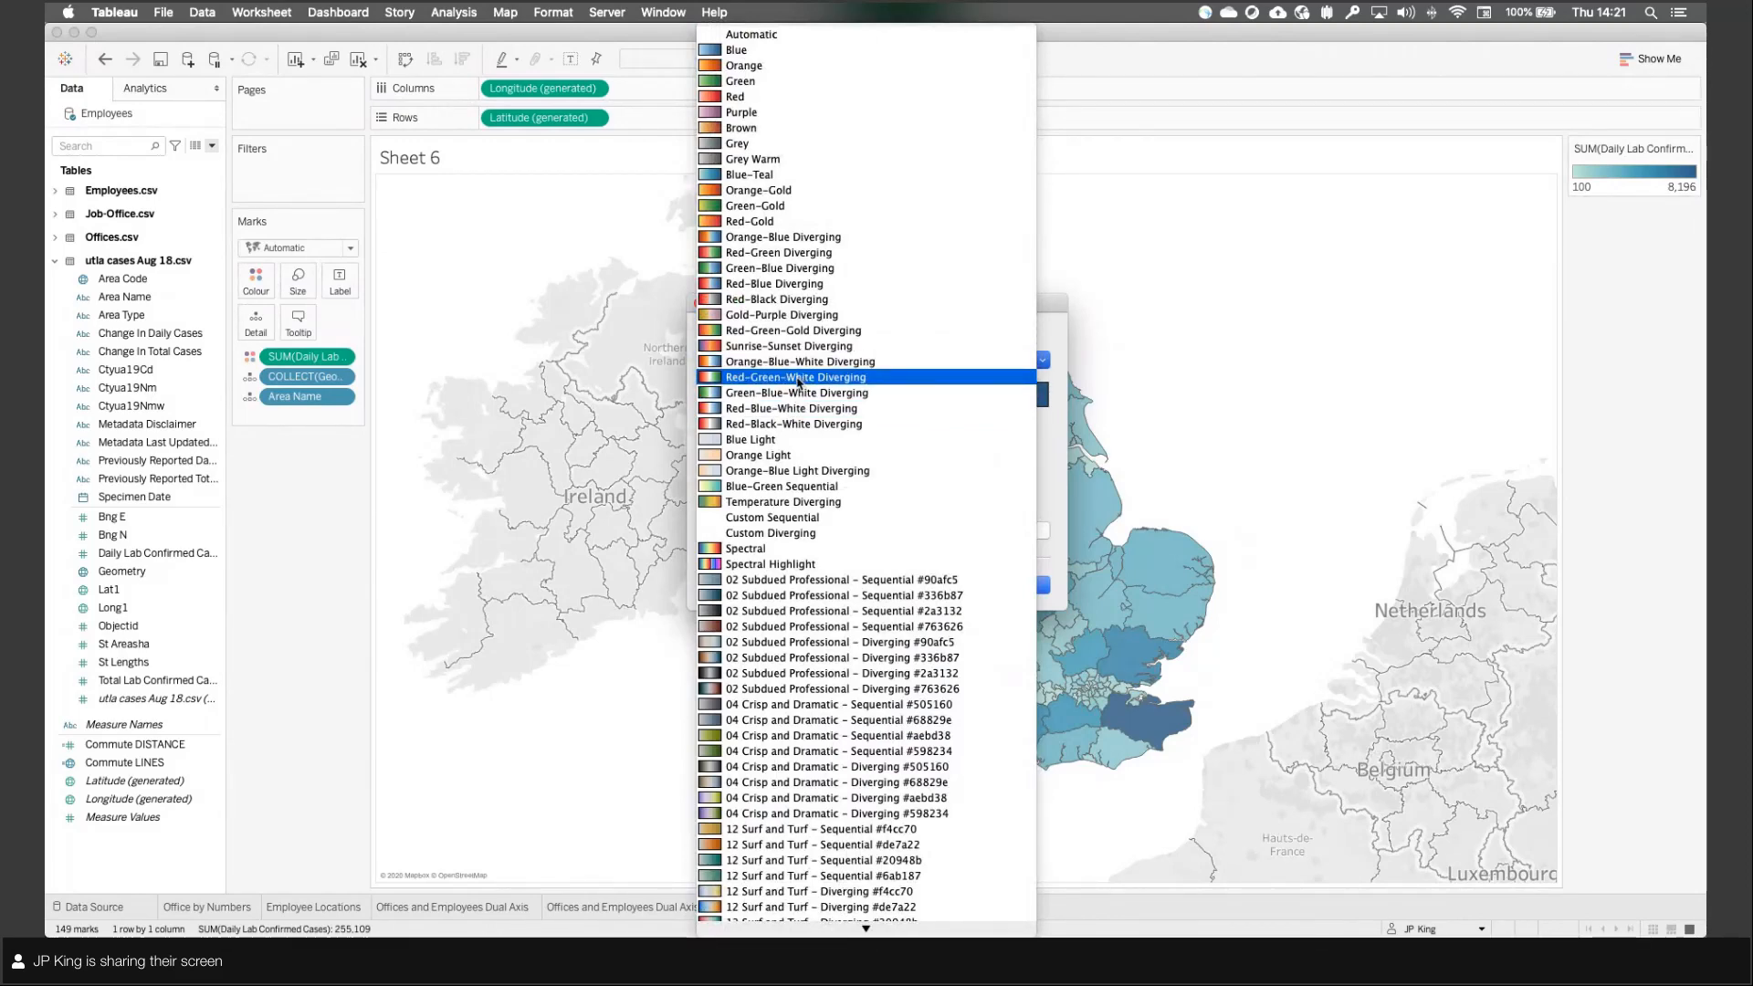
left_click(776, 253)
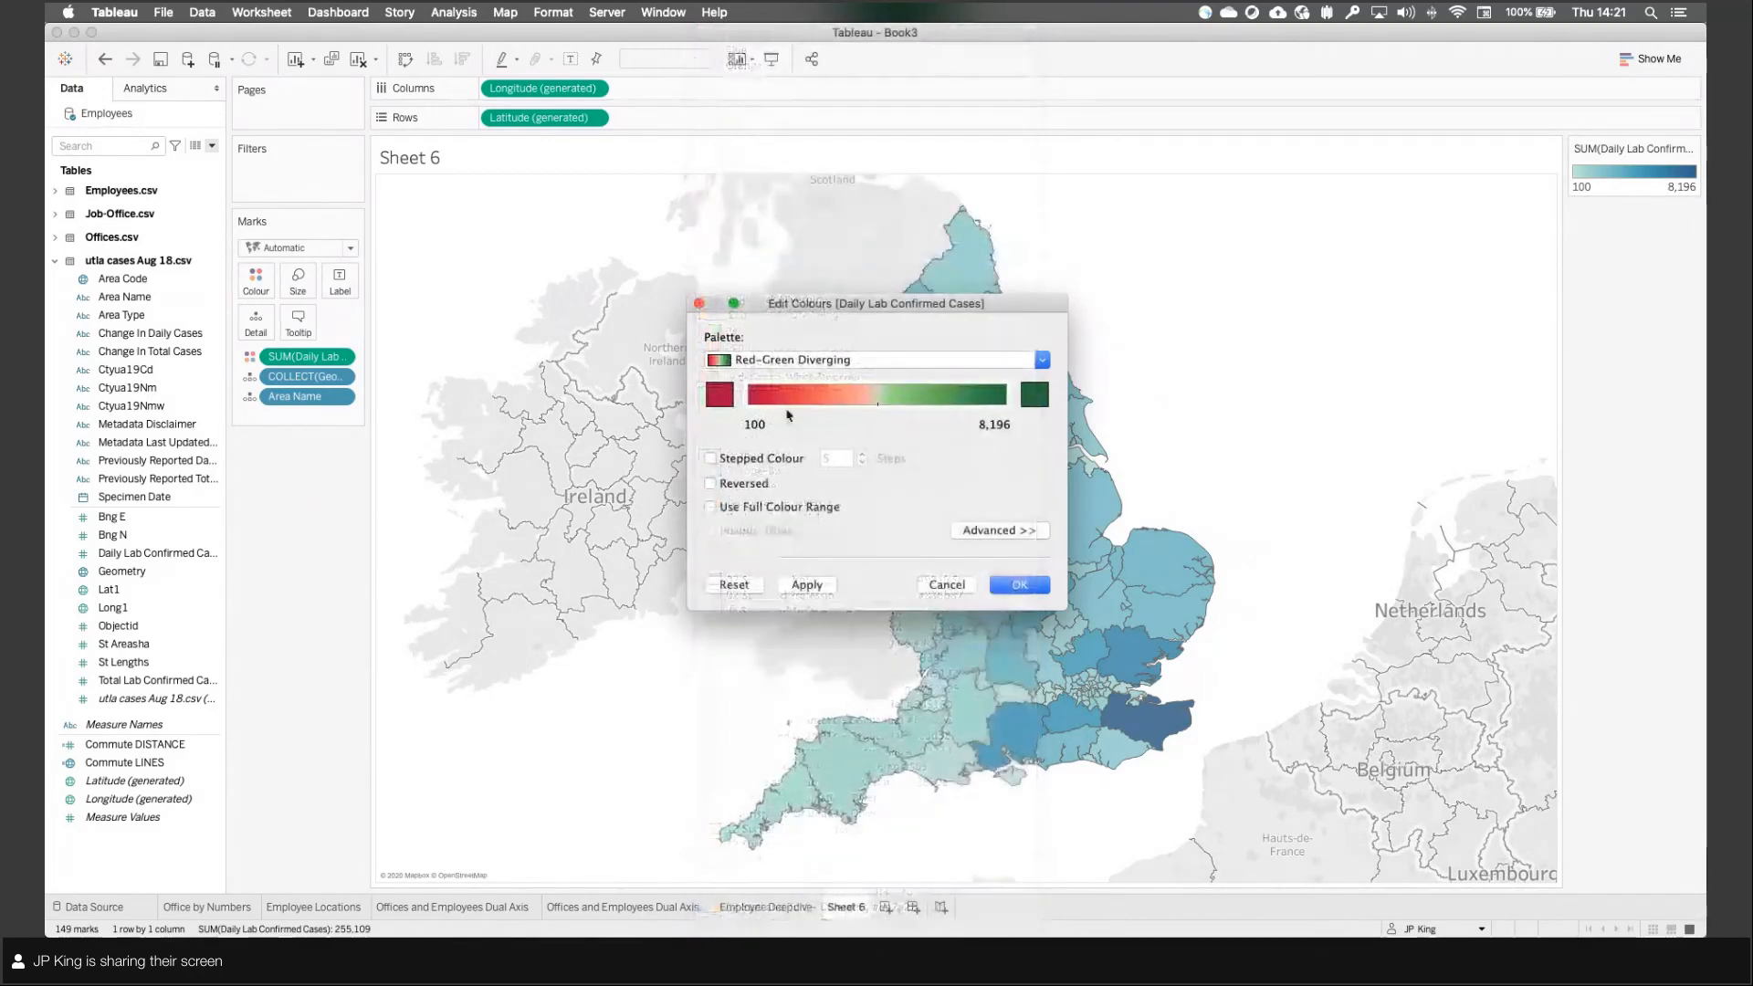
left_click(736, 485)
left_click(1020, 585)
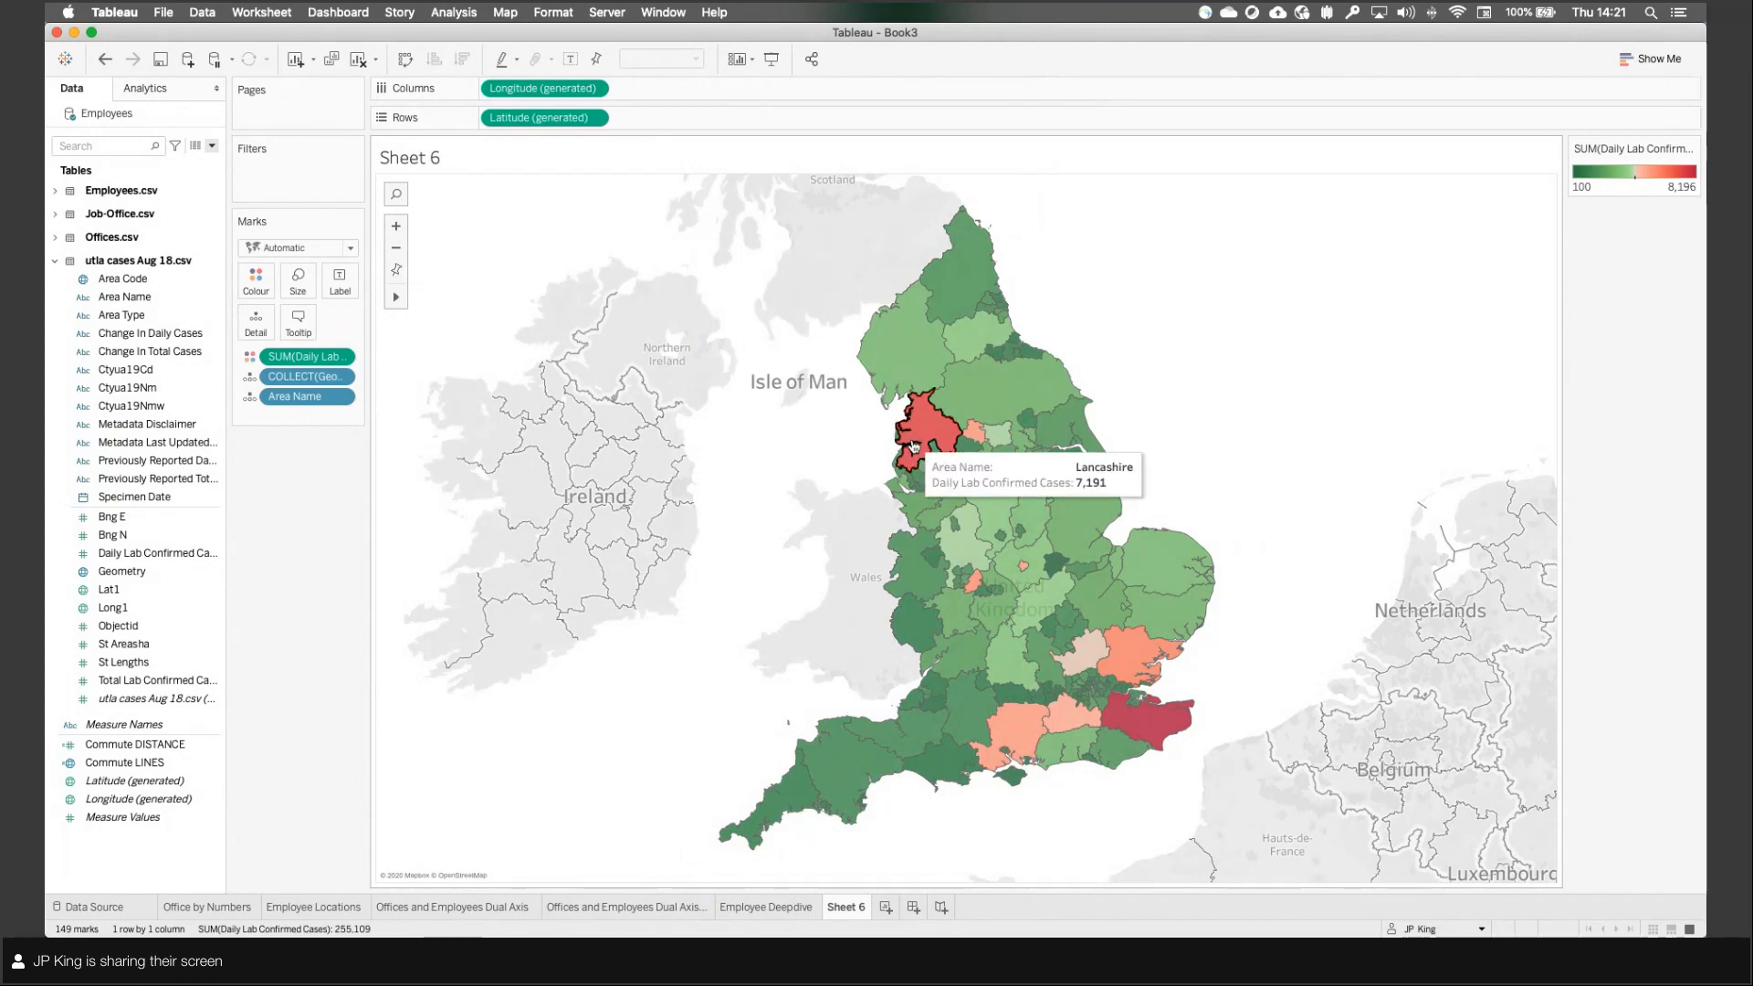
Step: Filter the map on Specimen Date using a relative date of the last 3 months
mouse_move(1130, 733)
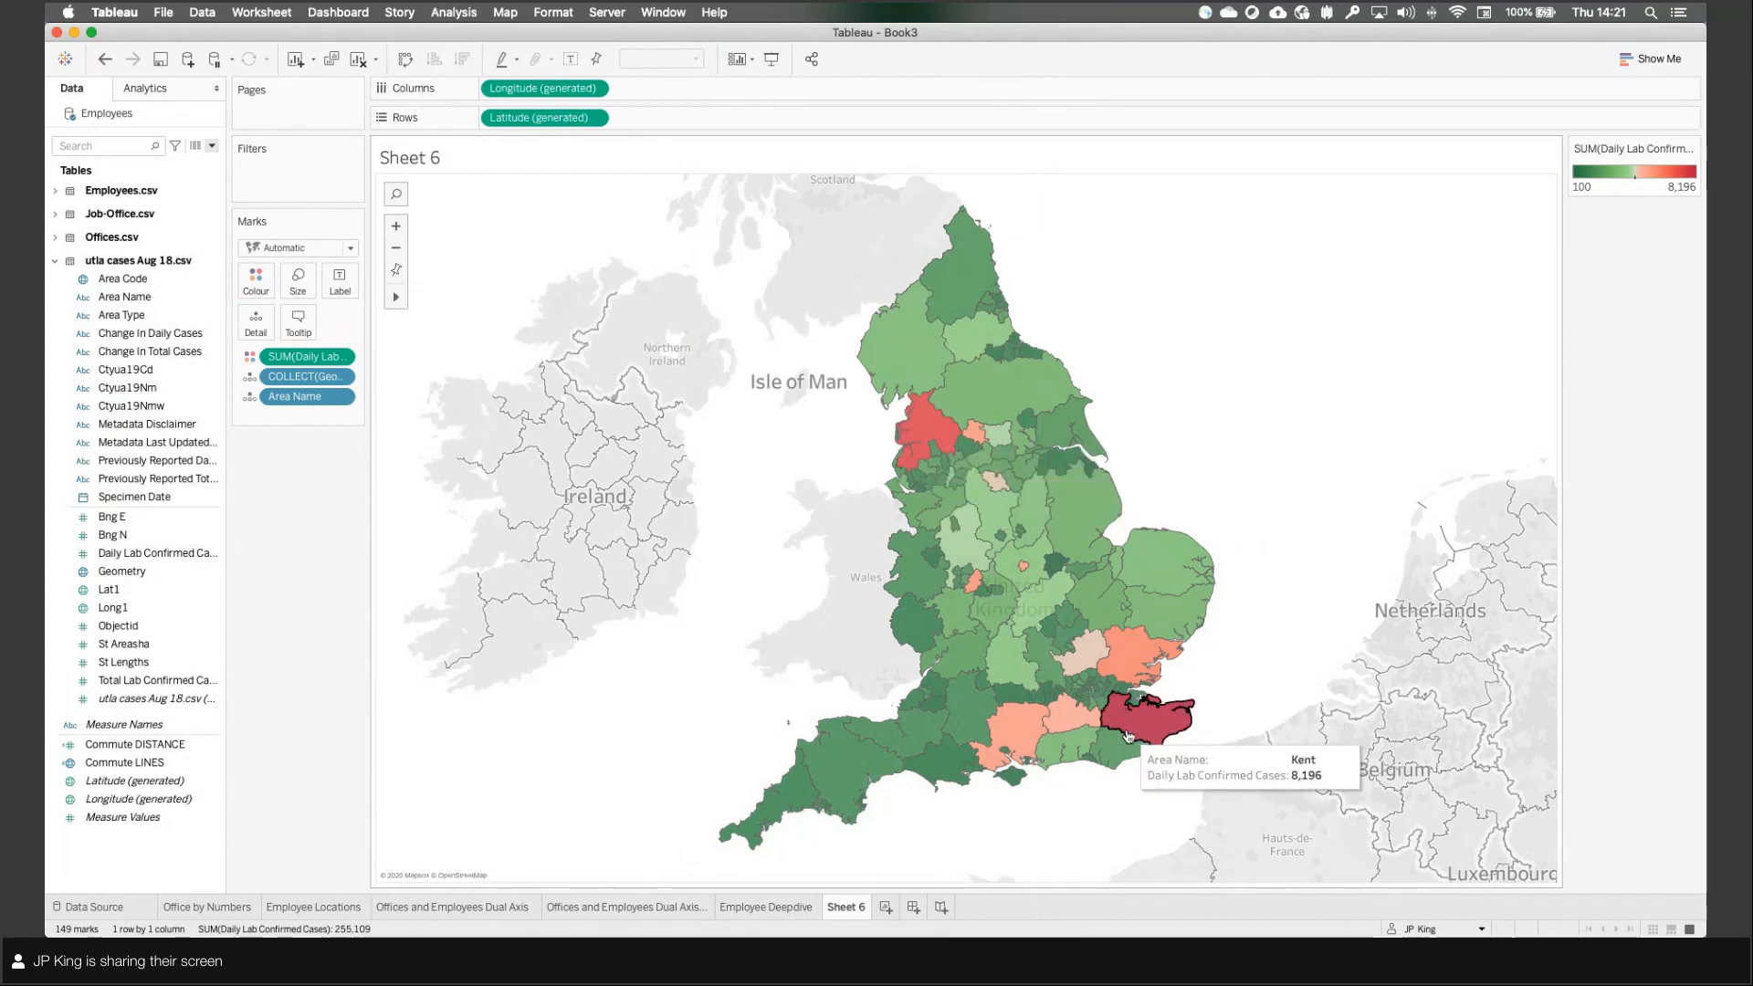
mouse_move(1087, 675)
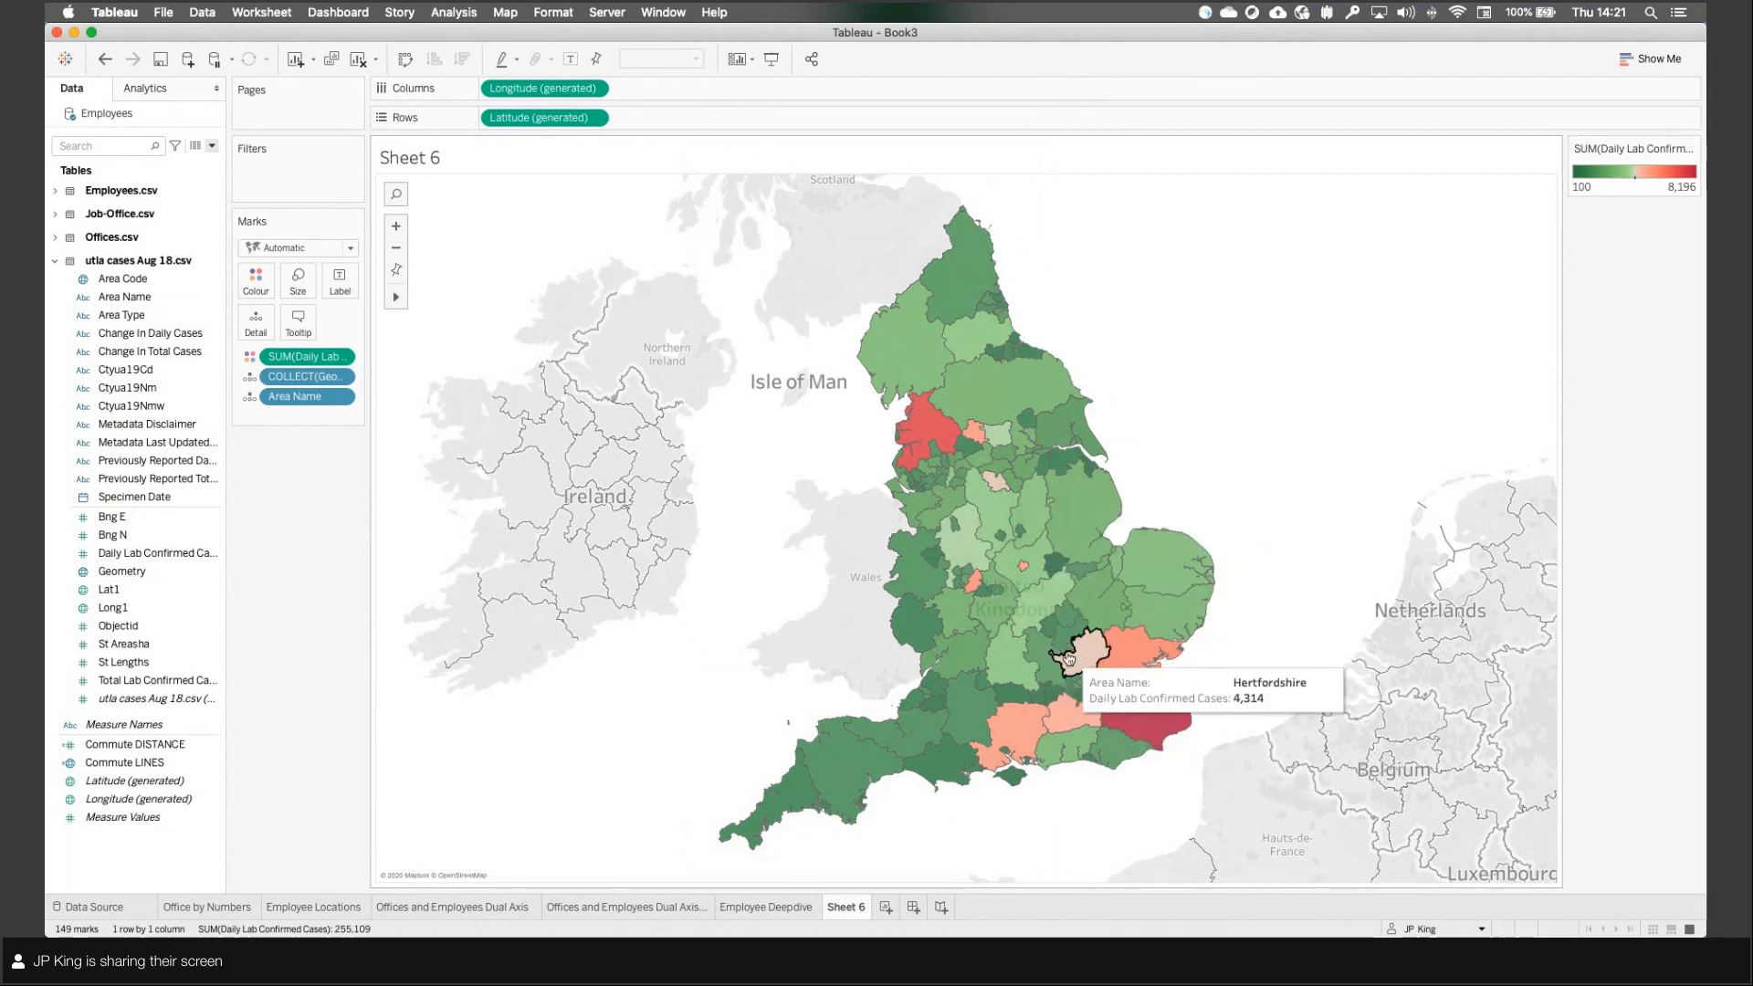
mouse_move(1023, 568)
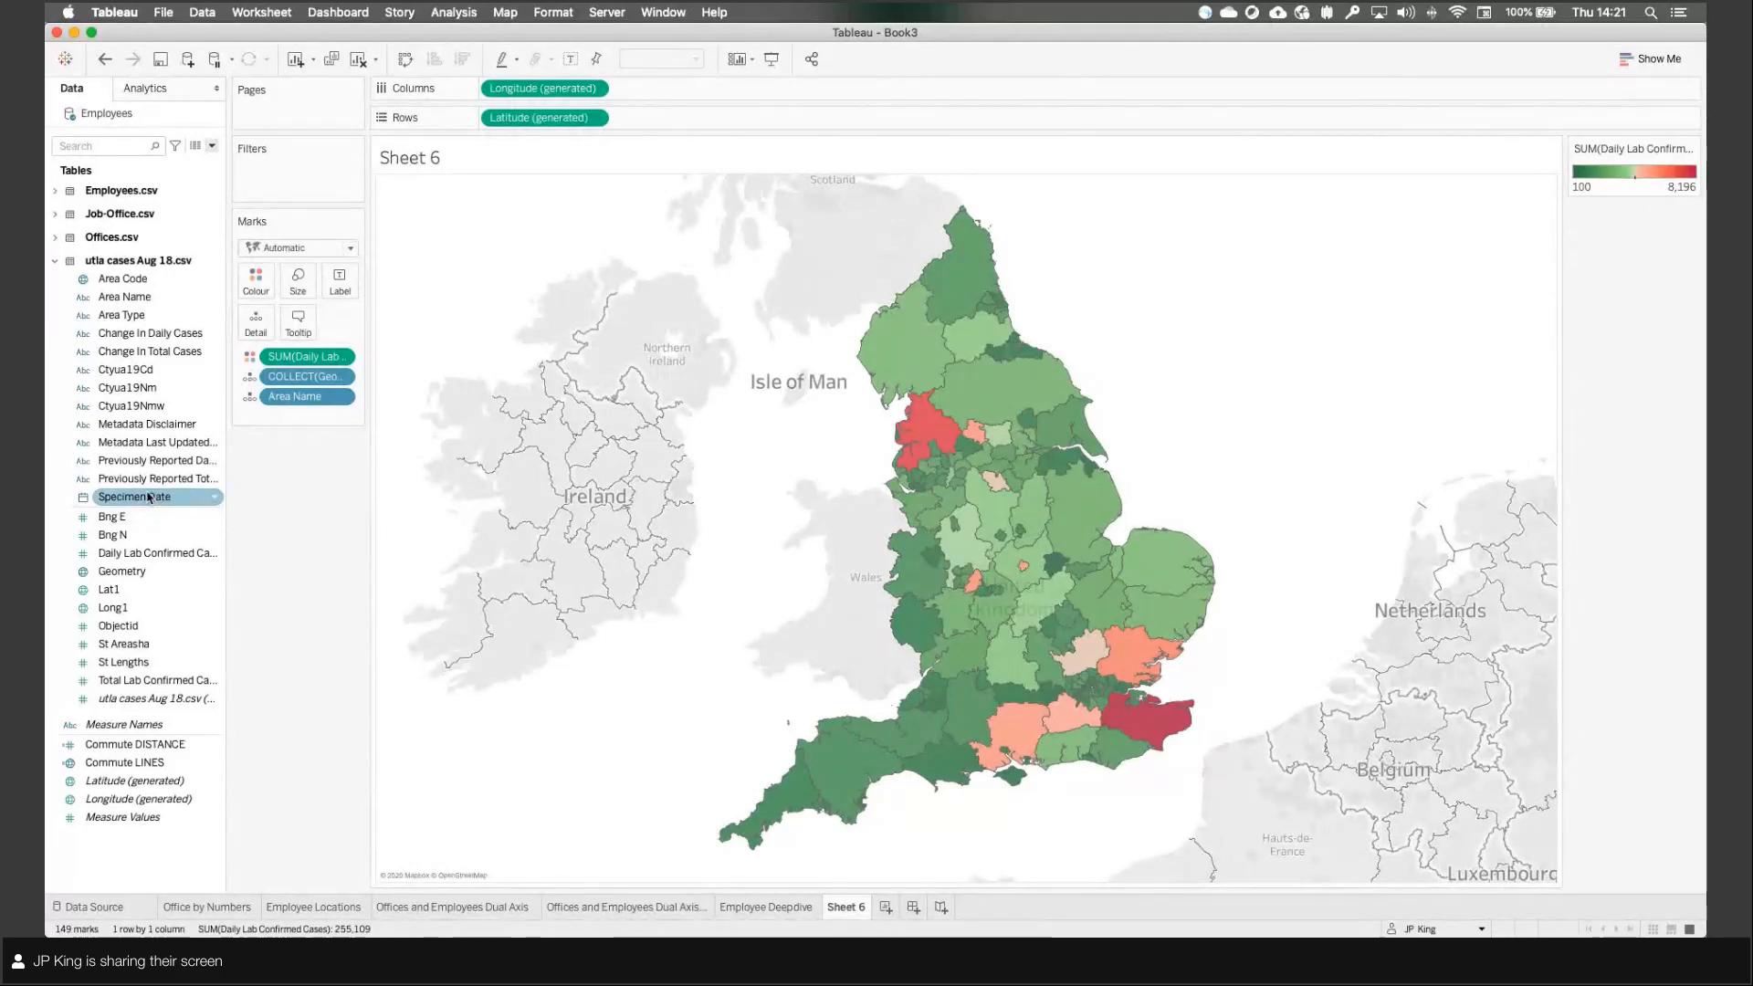
left_click_drag(134, 496, 303, 166)
left_click_drag(142, 500, 276, 186)
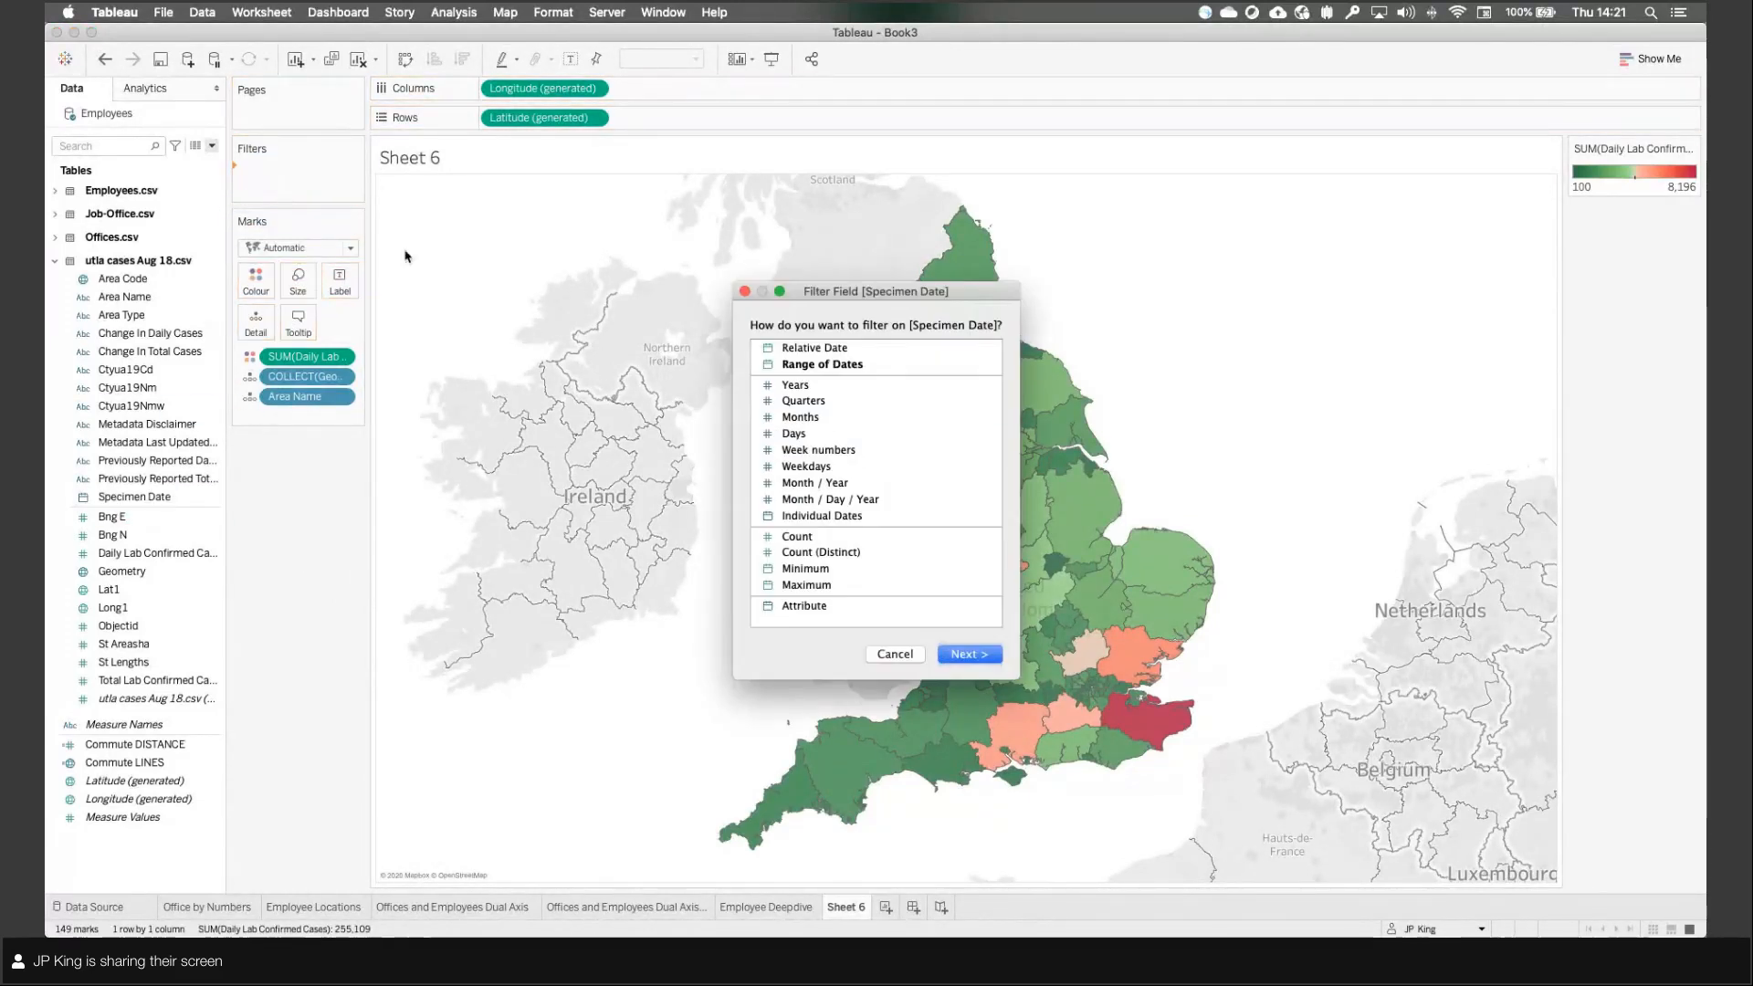
left_click(893, 345)
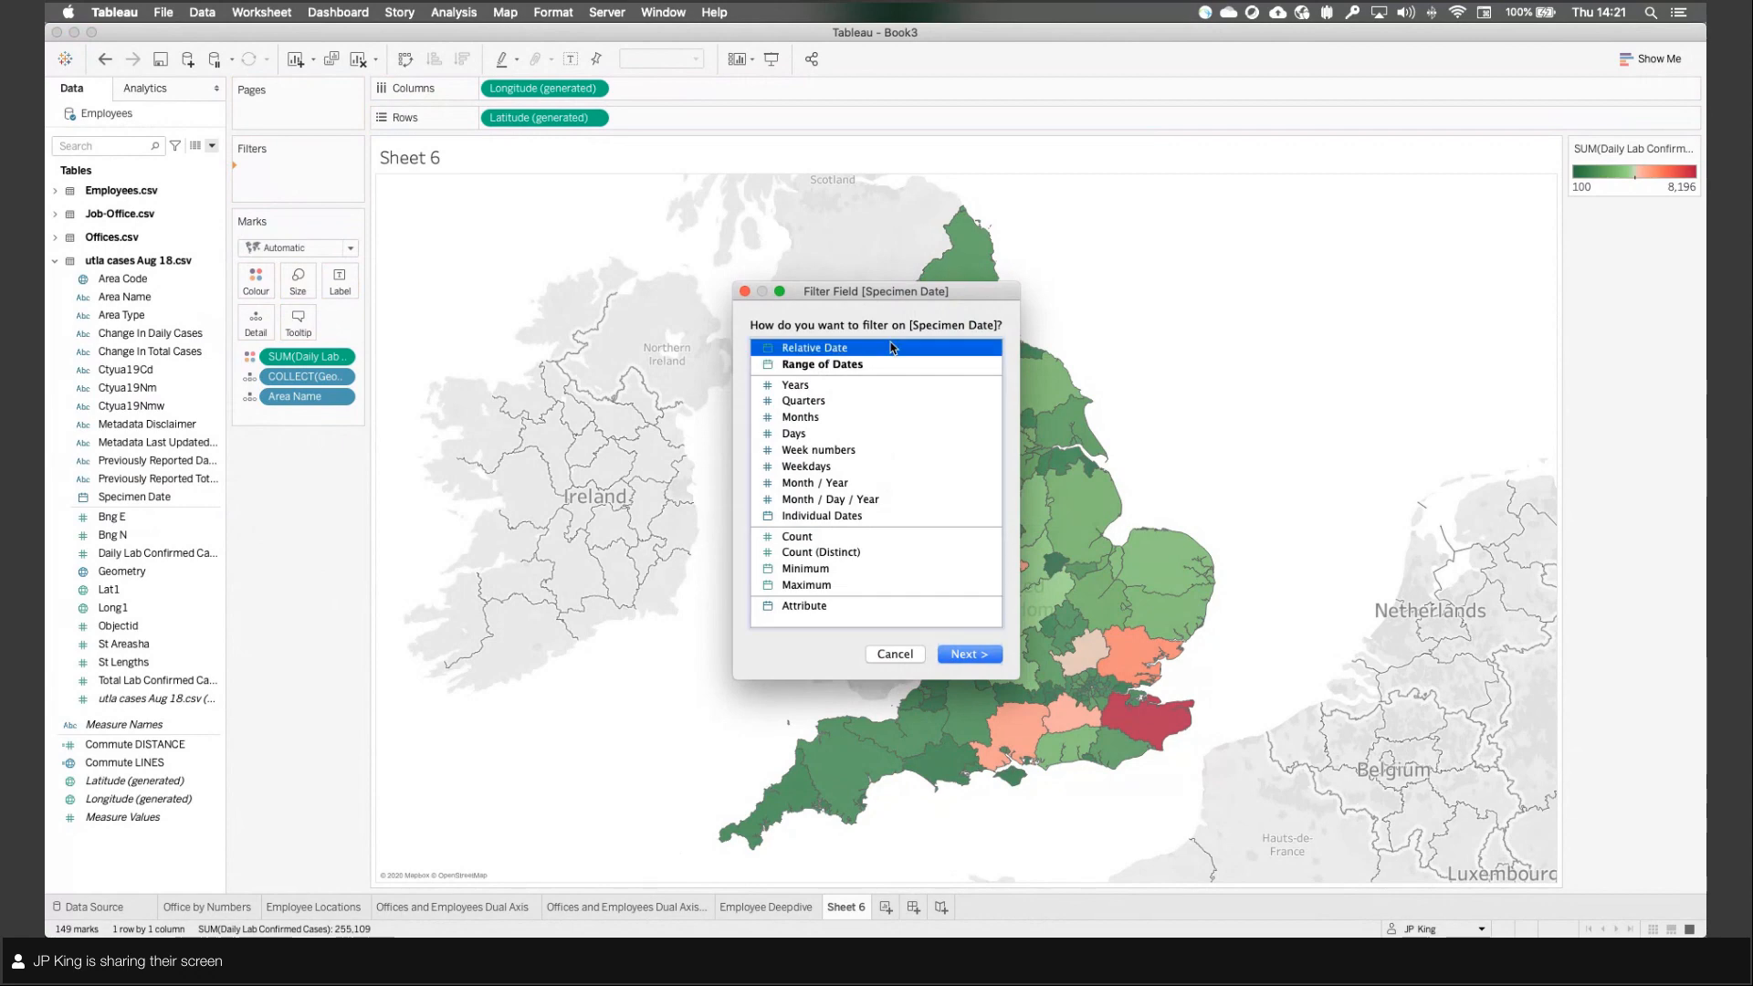
left_click(970, 654)
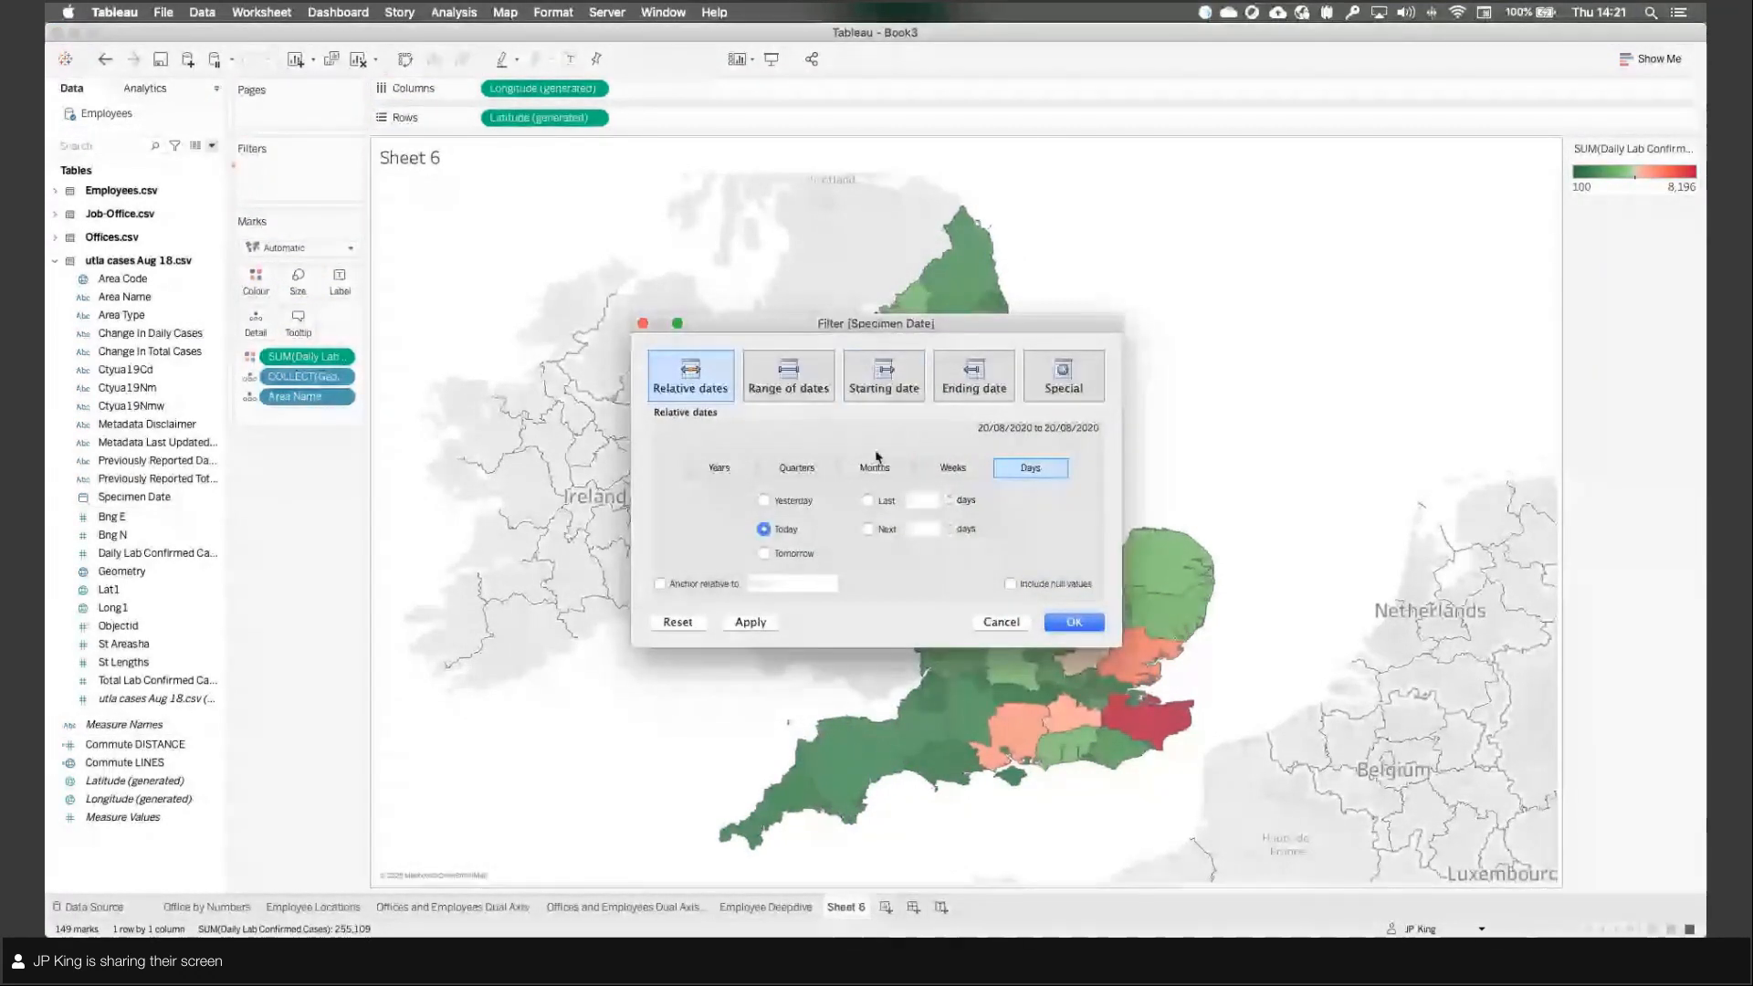
left_click(871, 467)
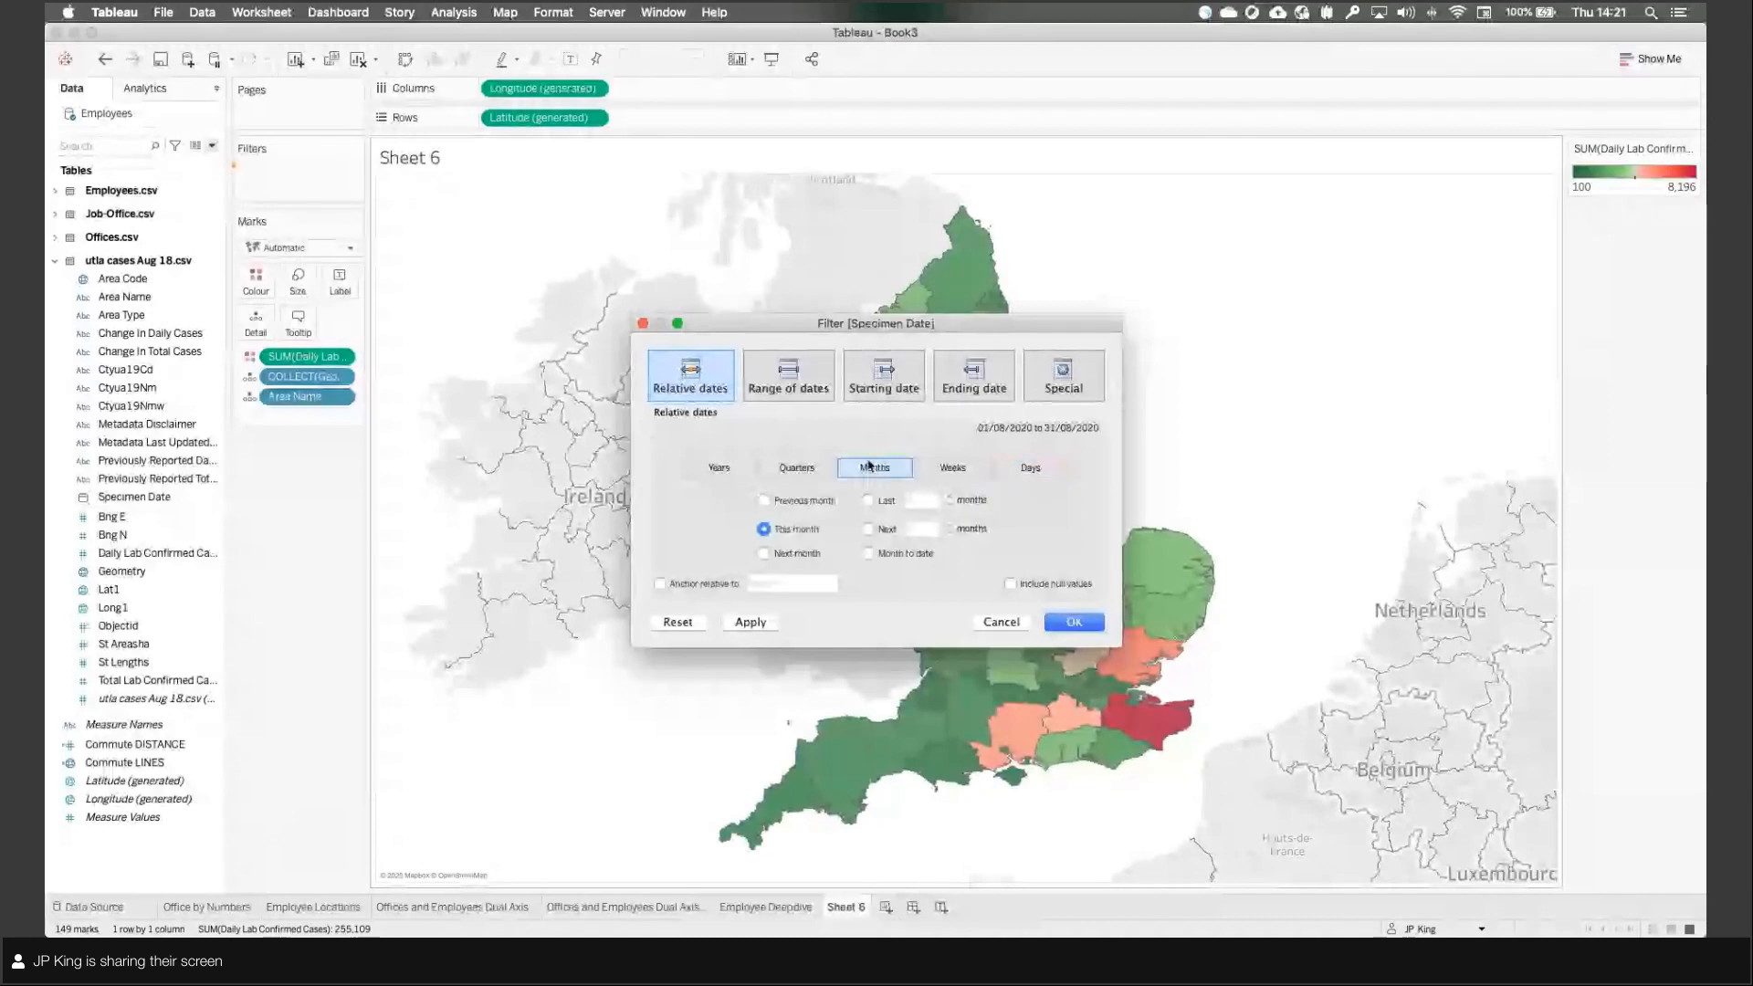
left_click(868, 501)
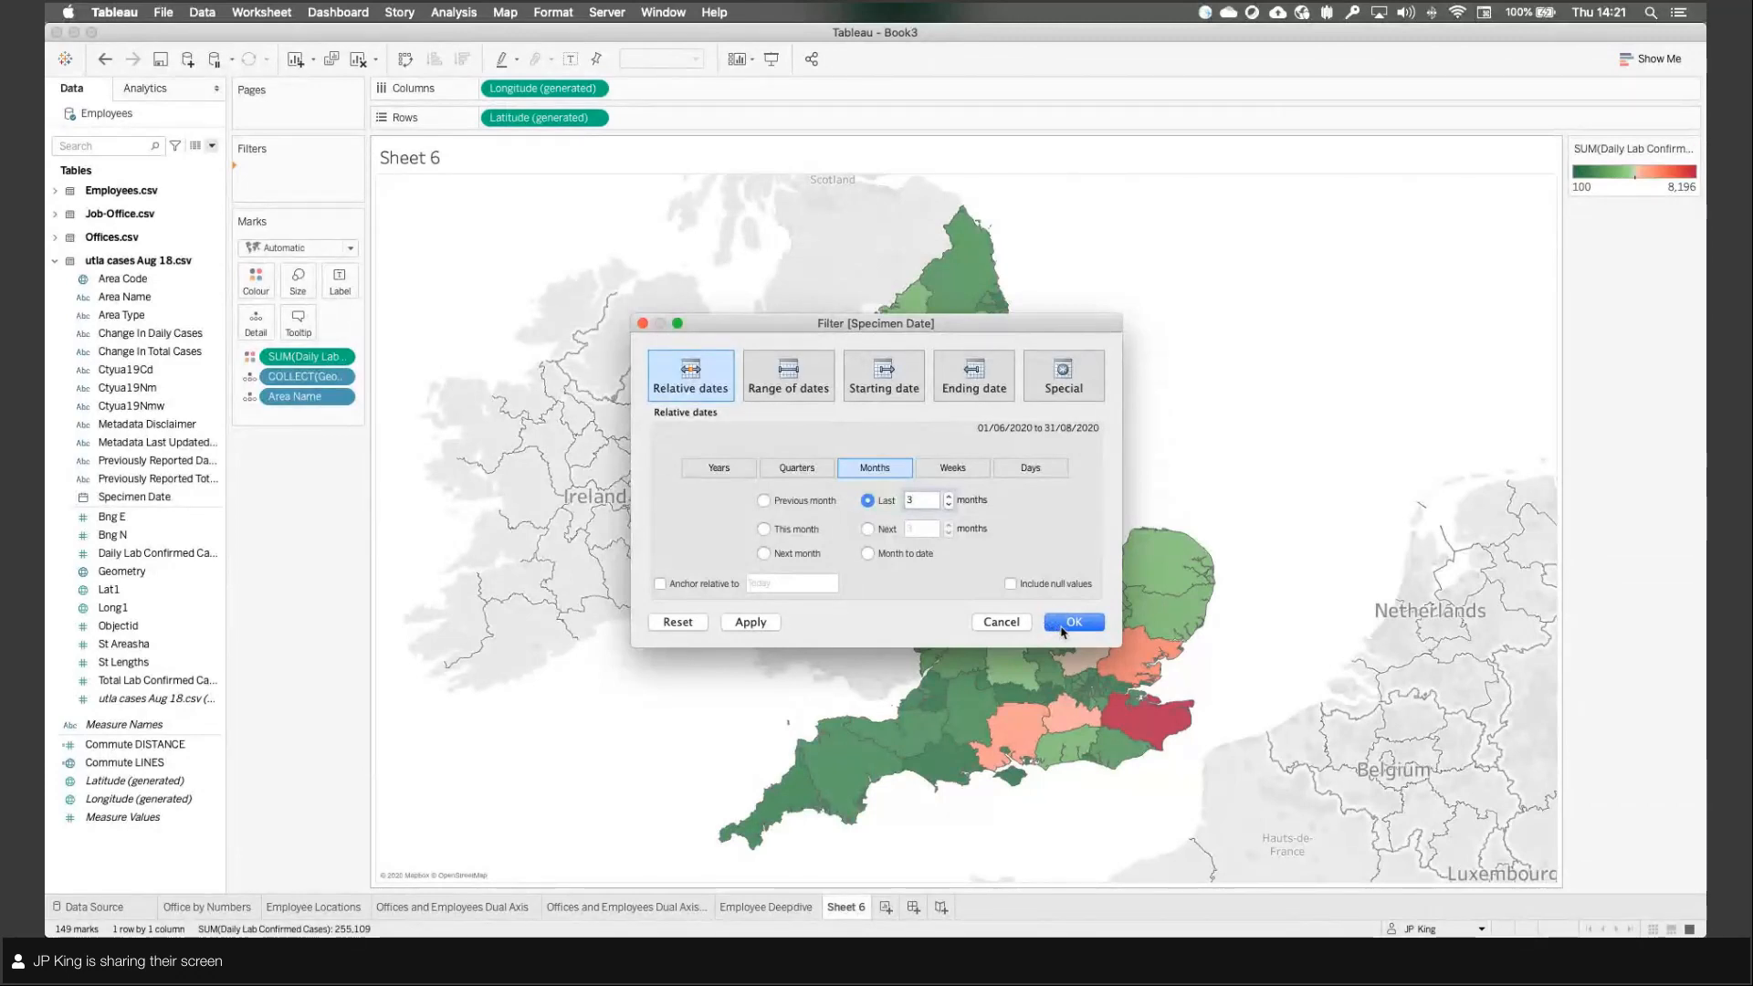
left_click(1073, 623)
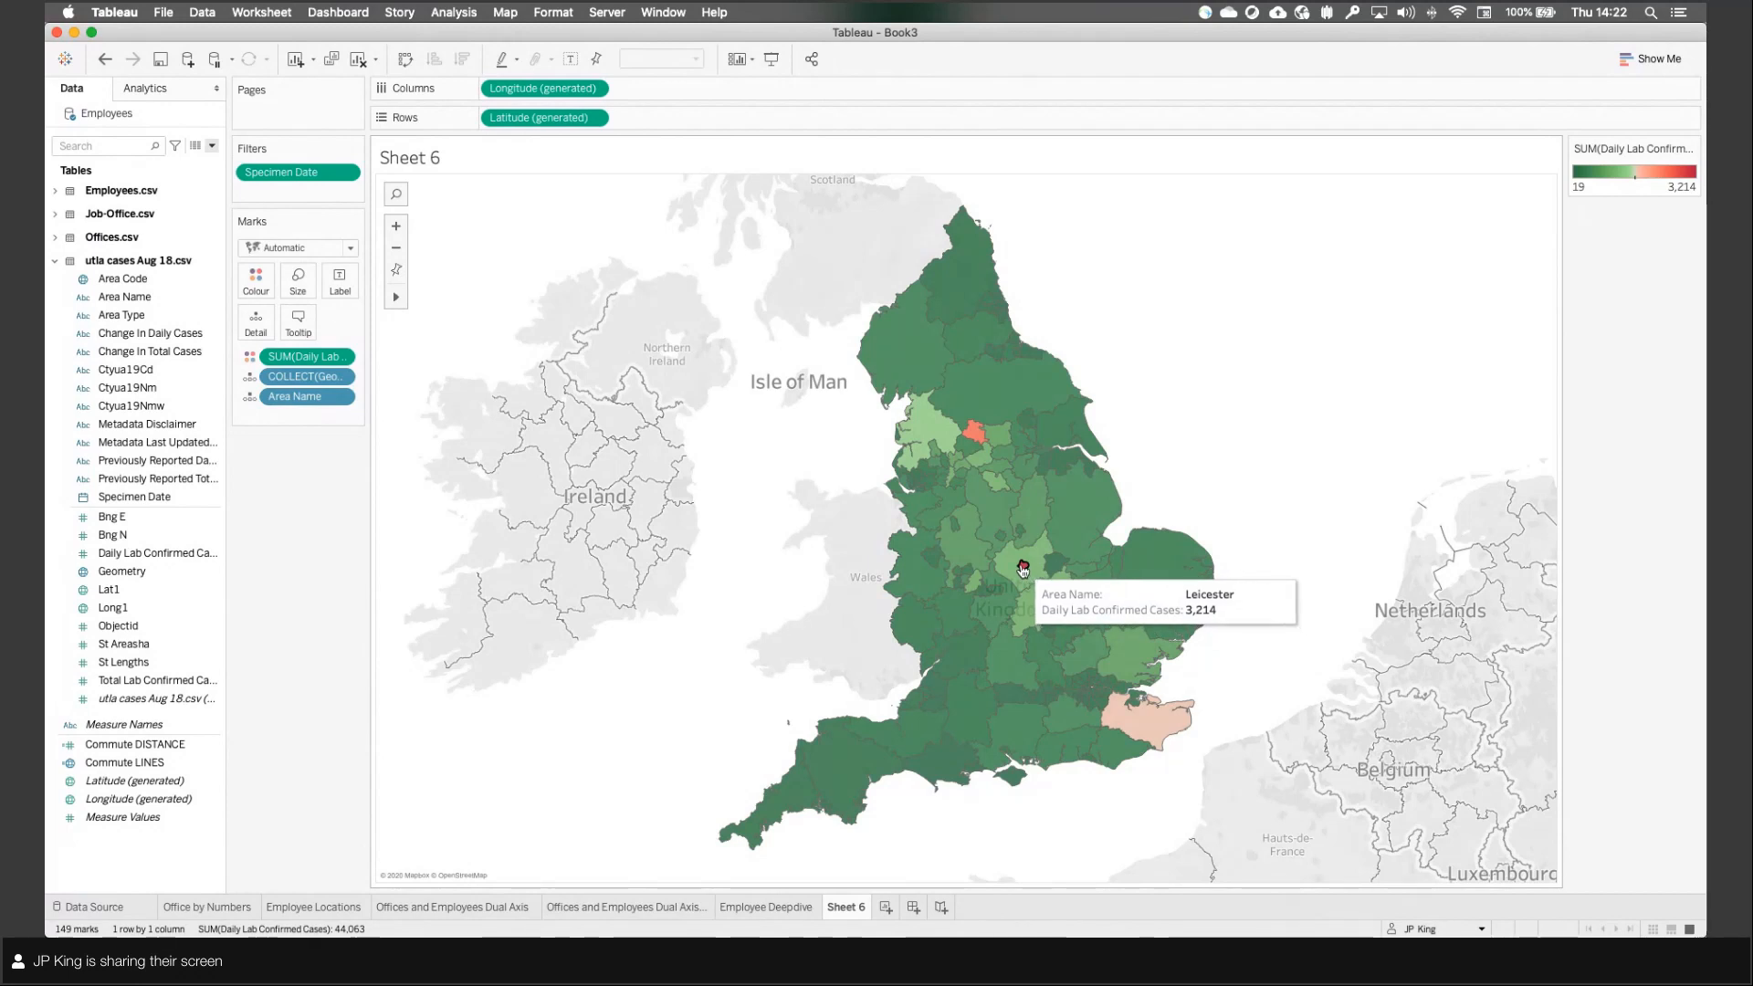
Step: Examine the areas around Gloucestershire by selecting them together on the map, and clear the selection
mouse_move(974, 434)
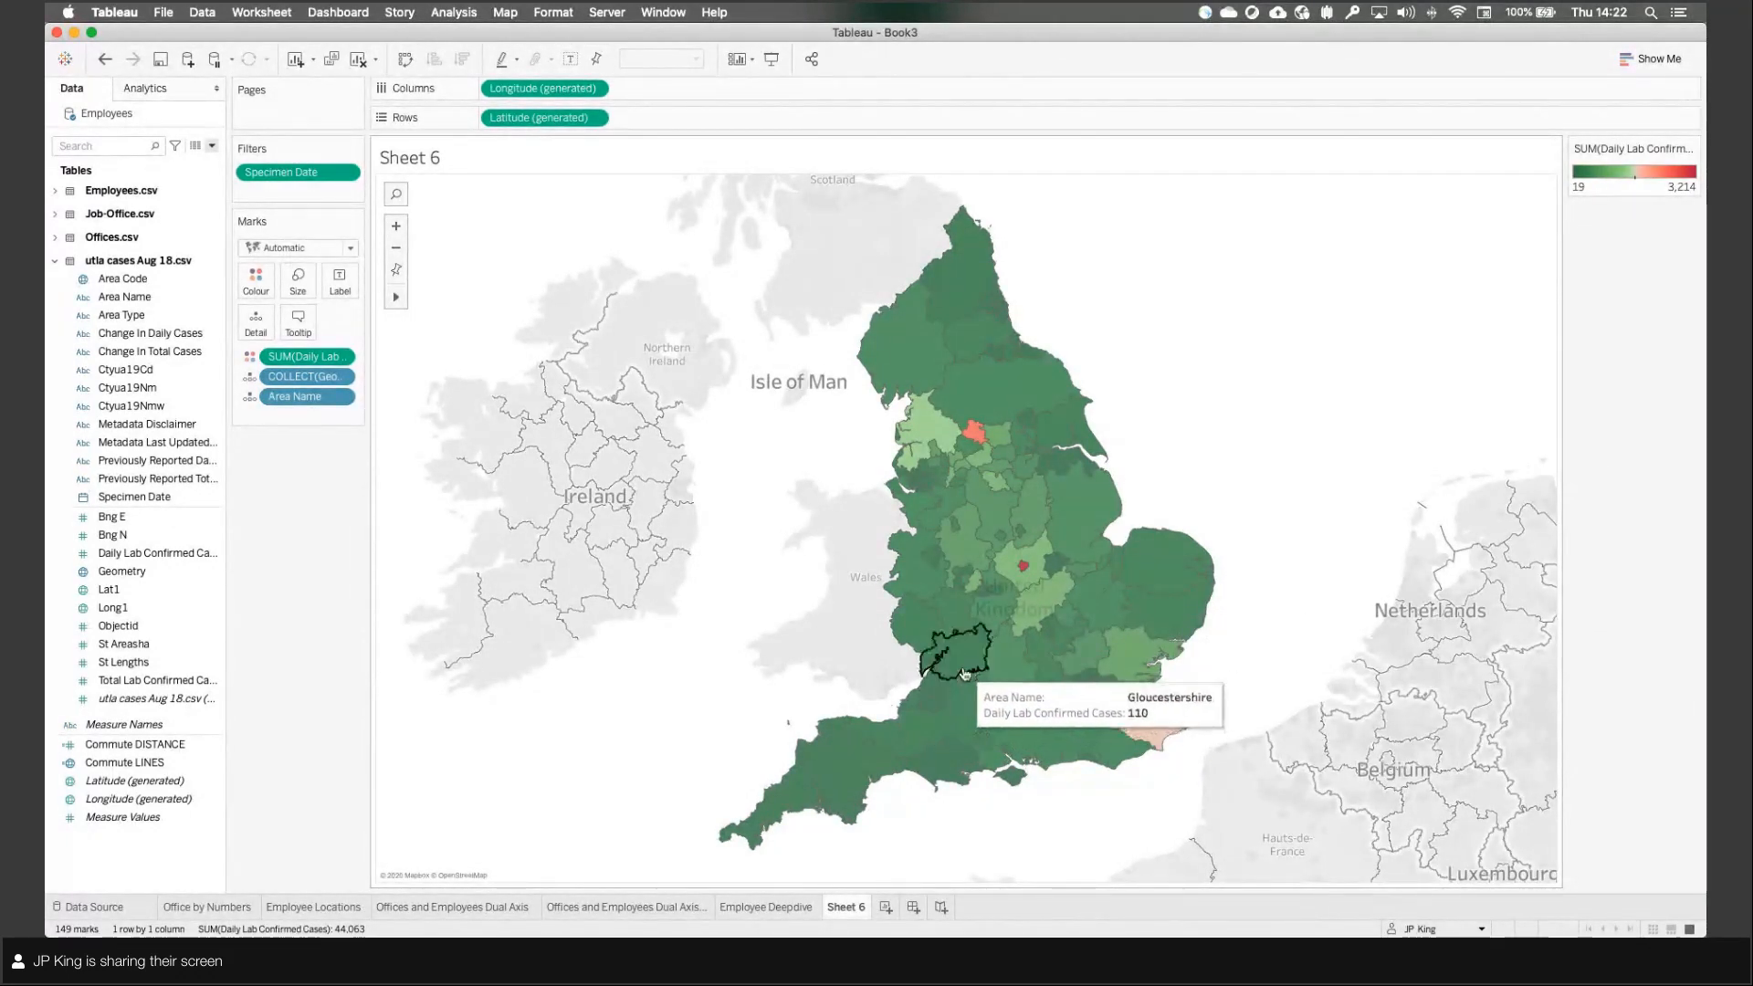
left_click_drag(953, 645, 901, 725)
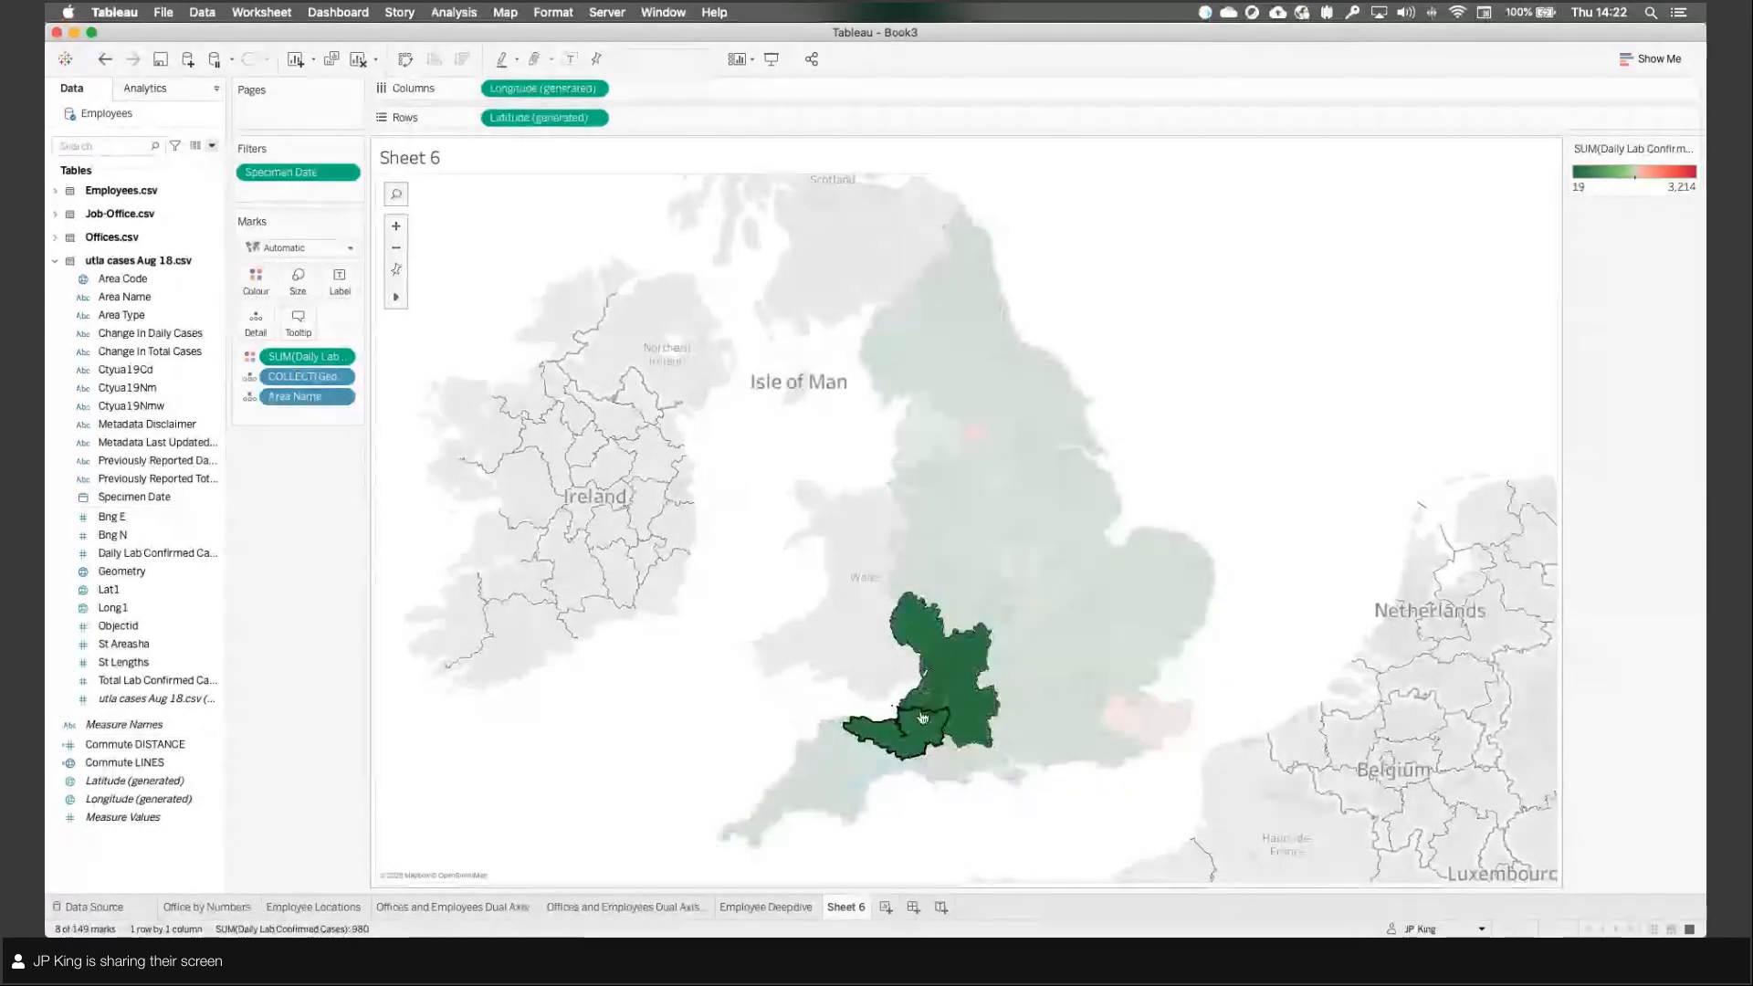
left_click(897, 691)
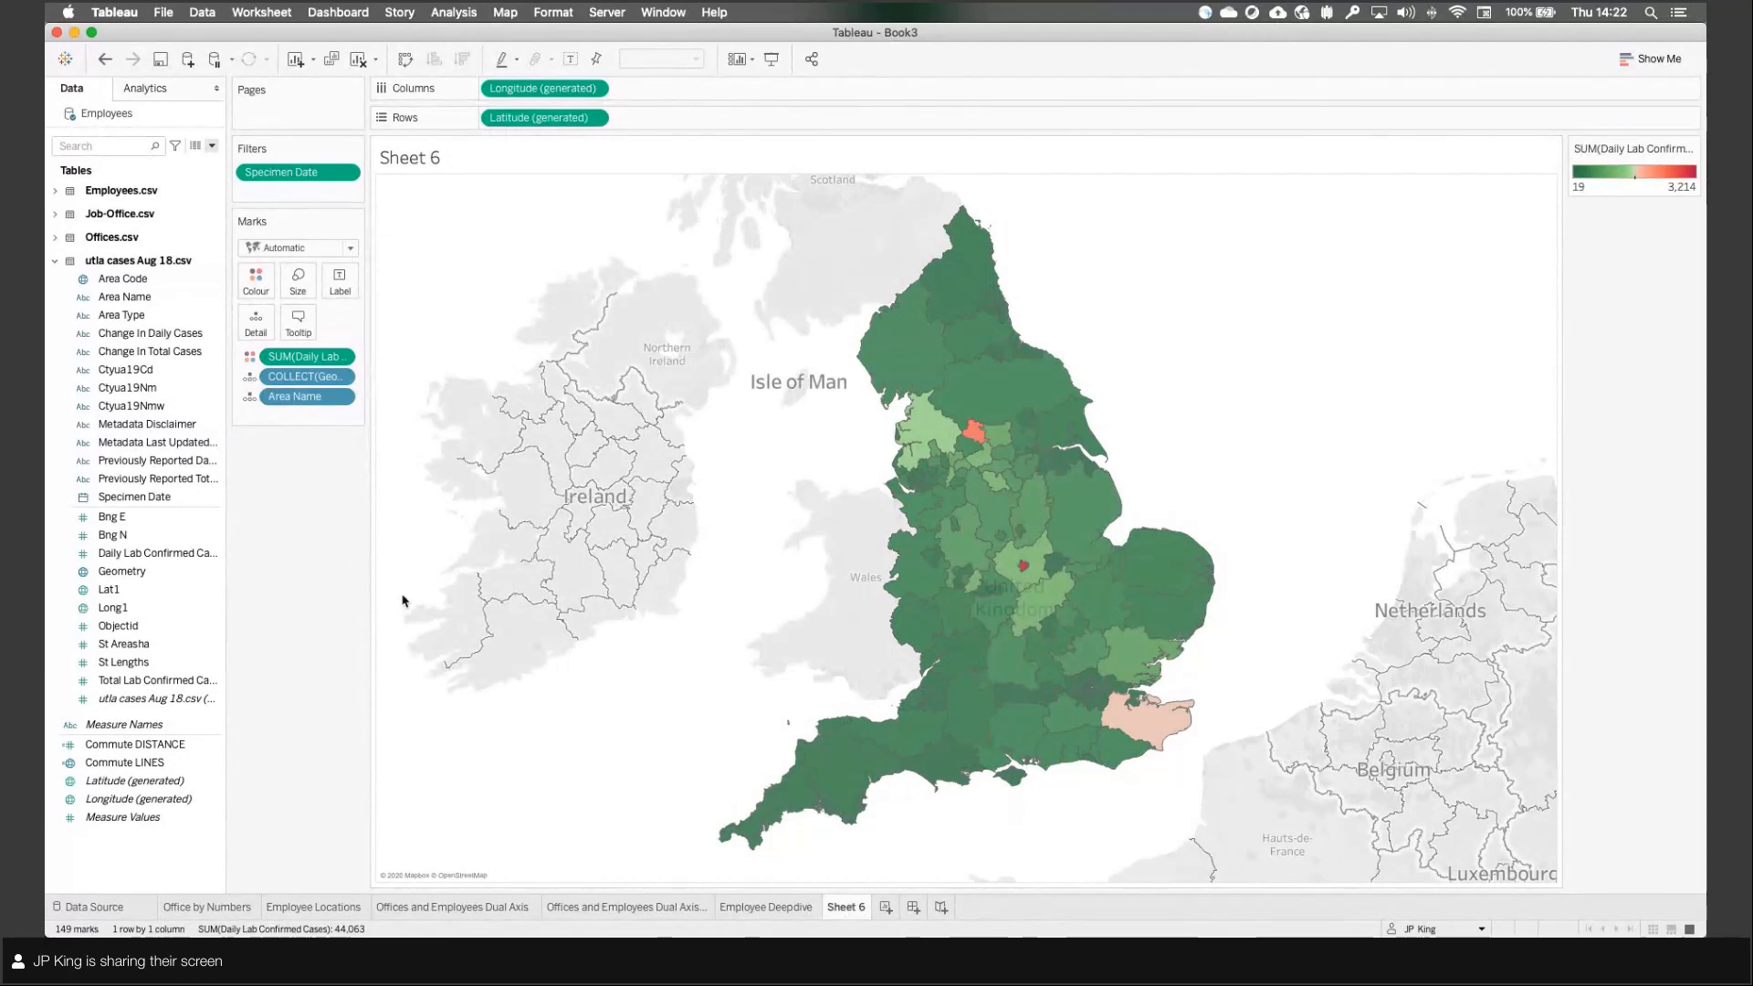
Step: Duplicate Longitude (generated) on Columns to create a second map, and remove all fields from the second map's marks
left_click_drag(544, 87, 685, 96)
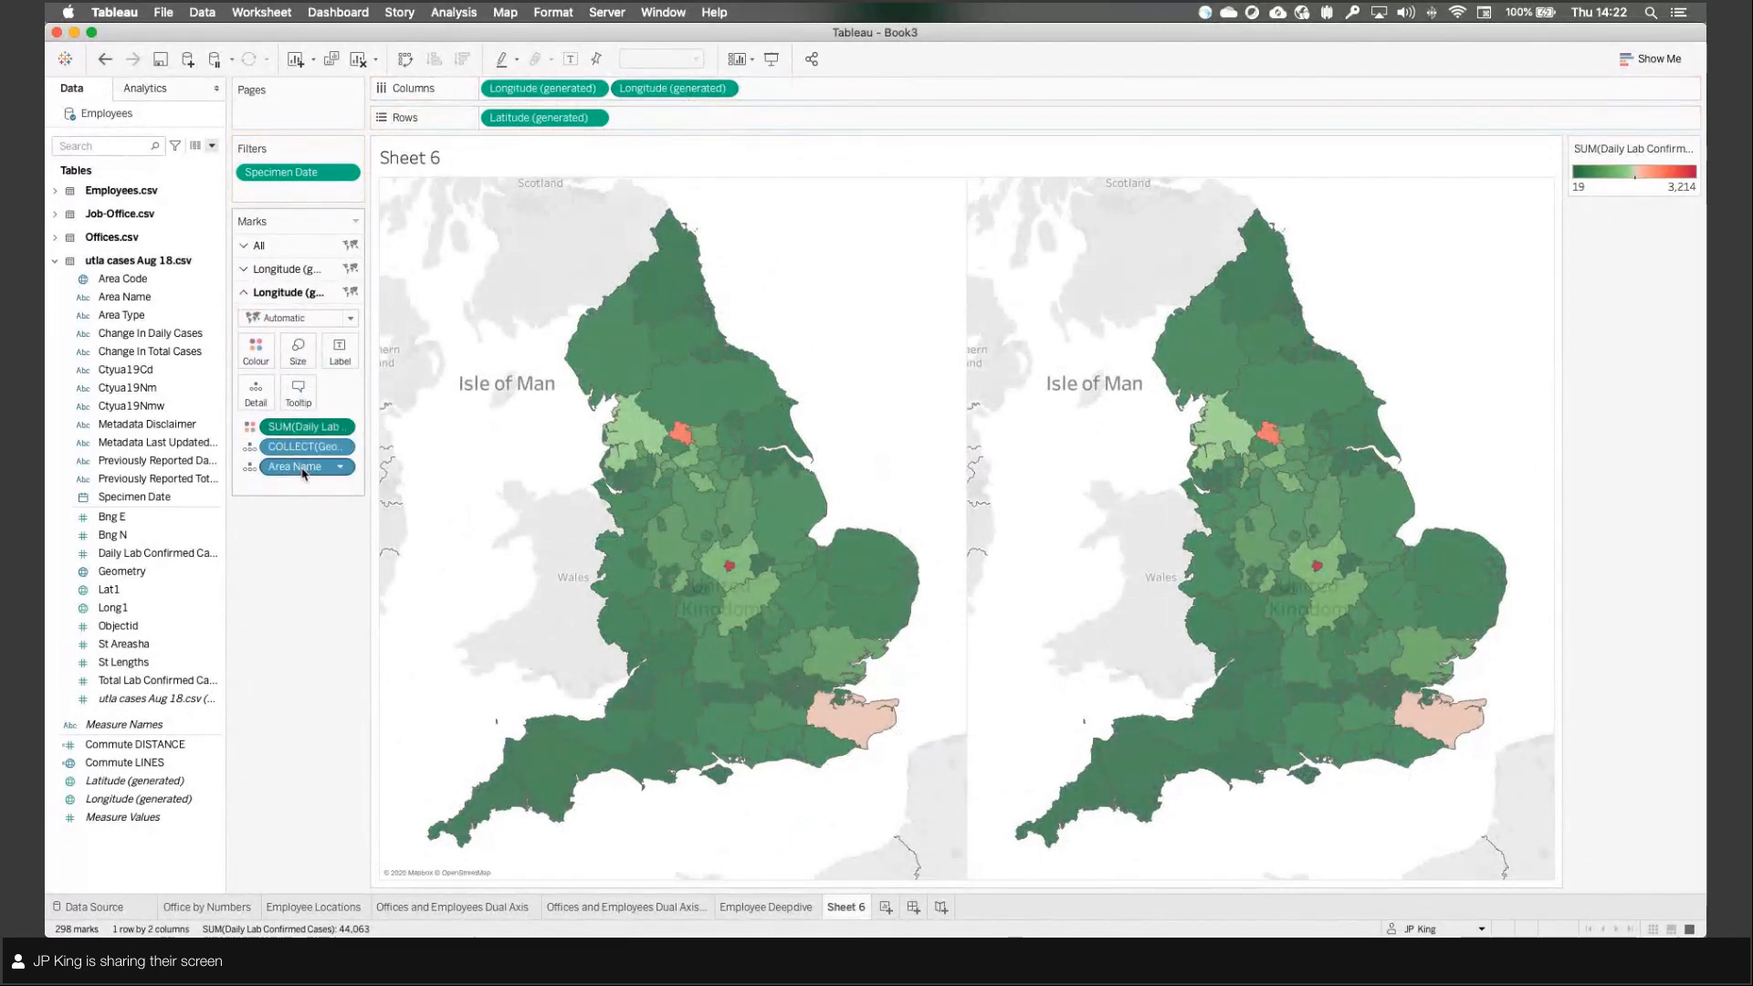
left_click_drag(308, 435, 502, 582)
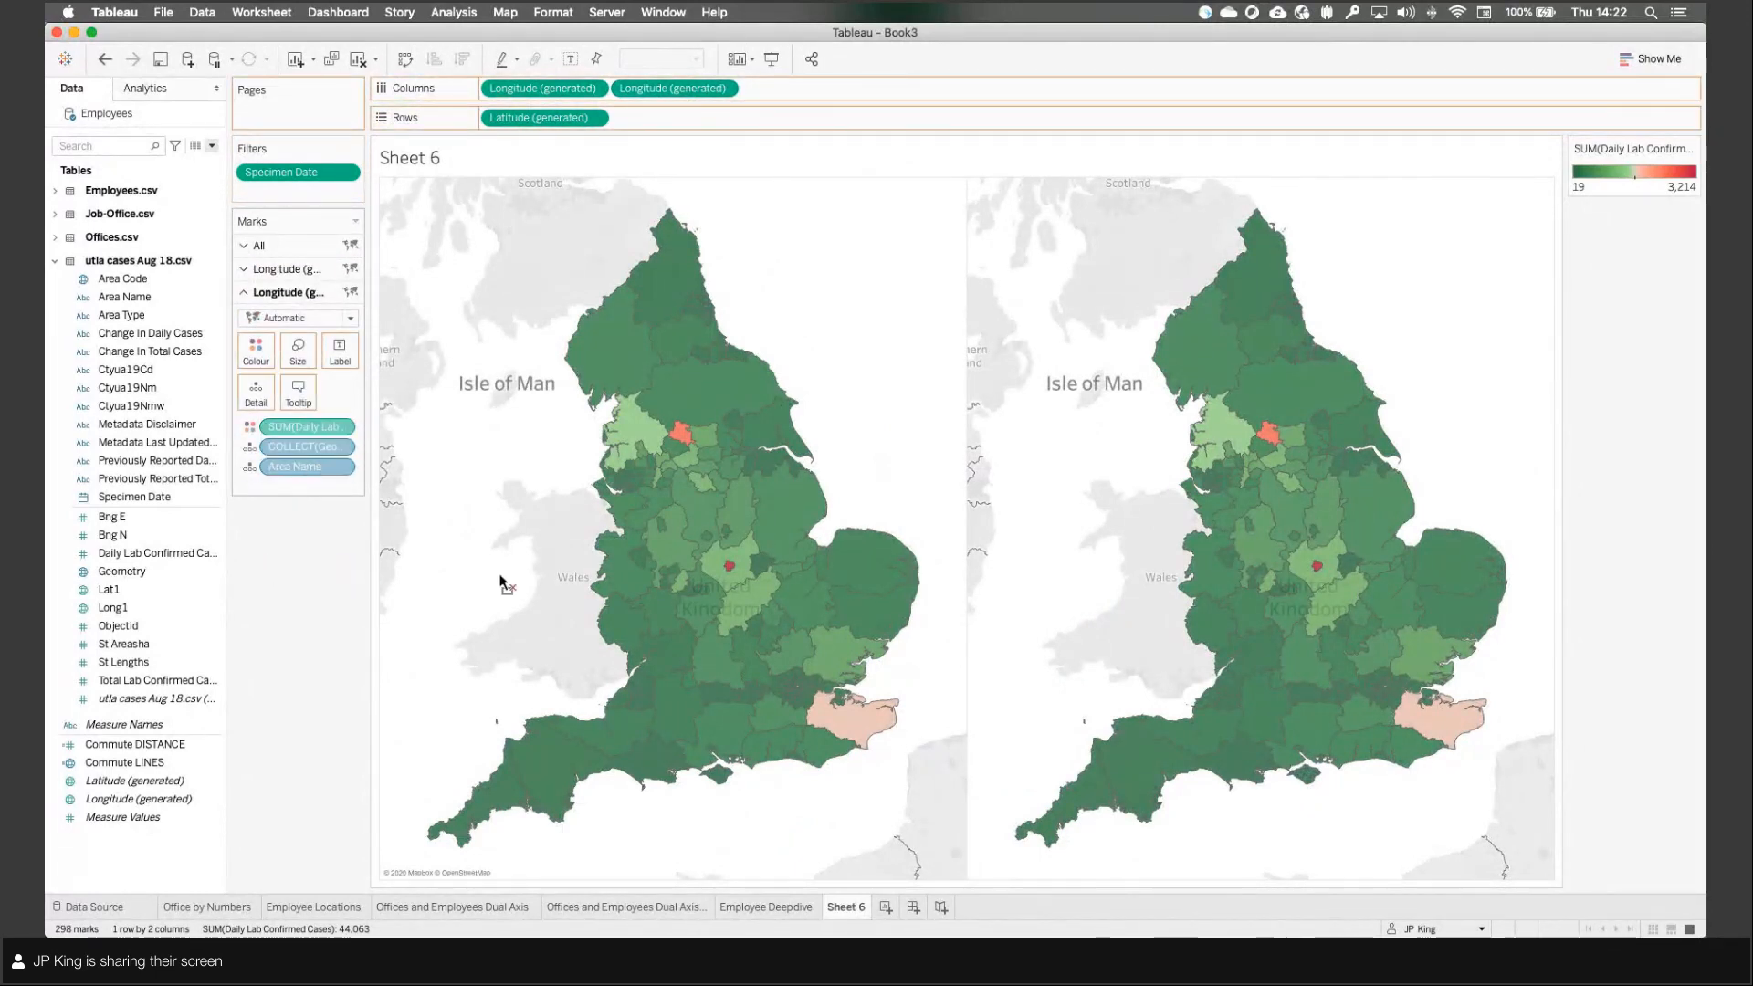
left_click_drag(1205, 475, 1205, 477)
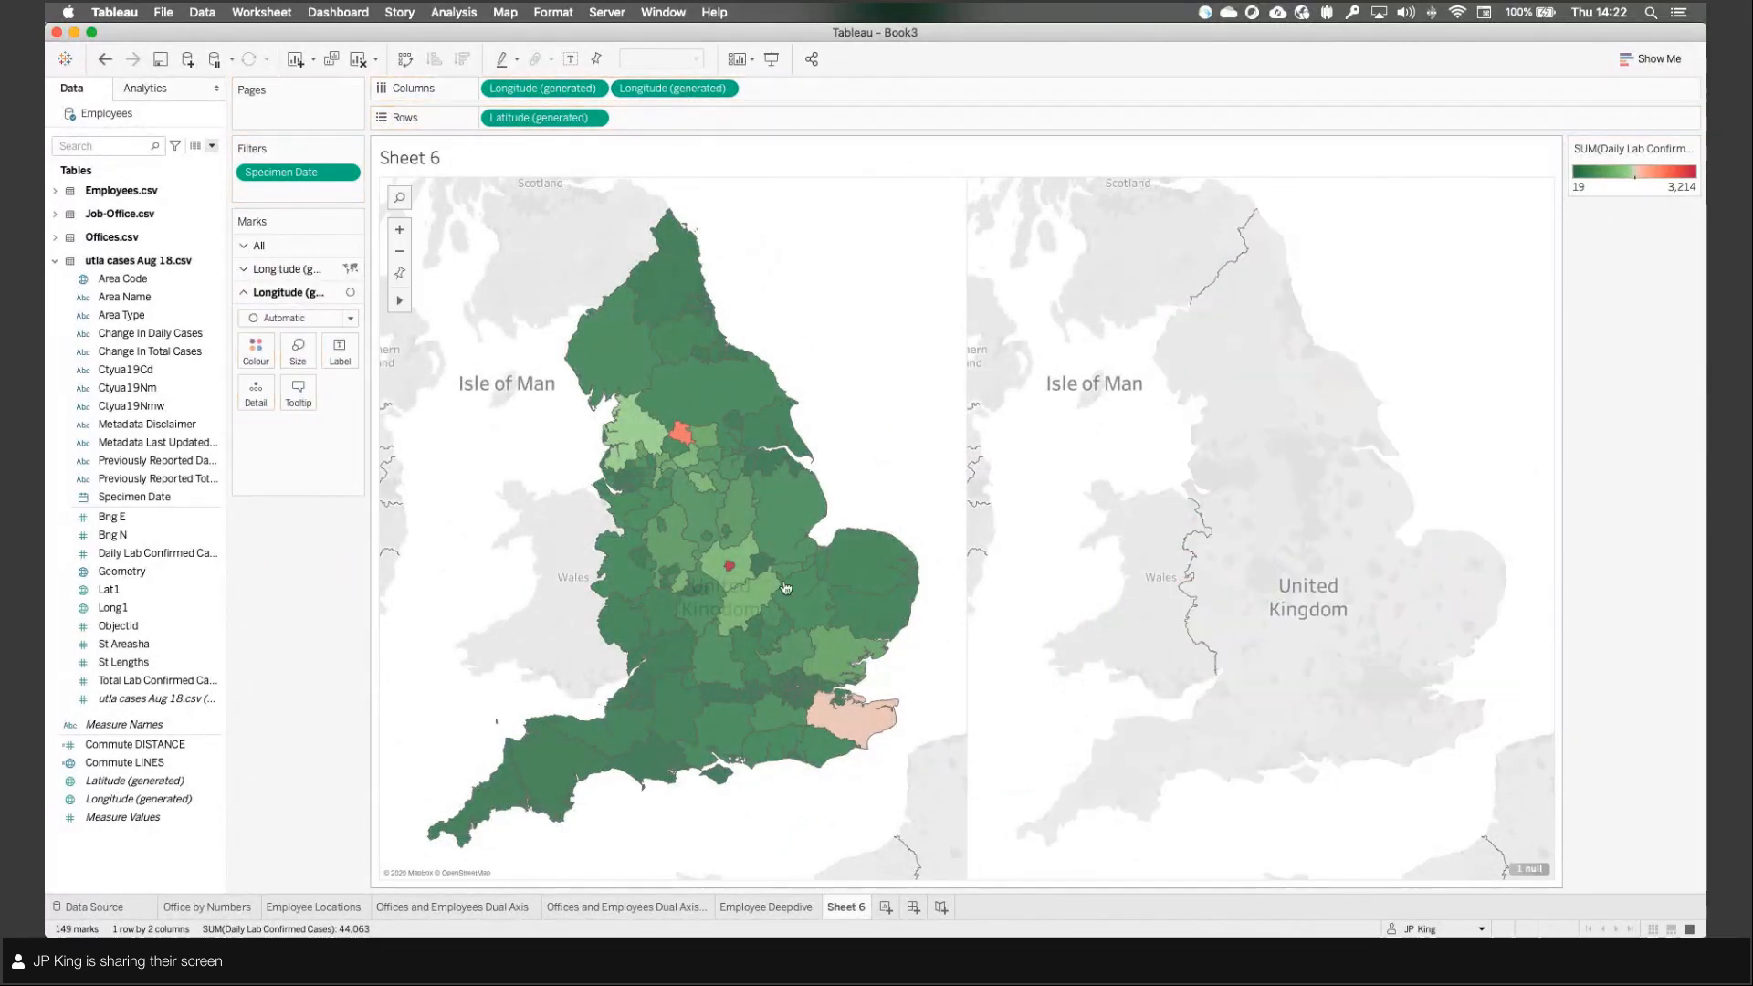
Step: Plot Office POINTS from Offices.csv on the second map, with Office Name-1 as detail
left_click(54, 261)
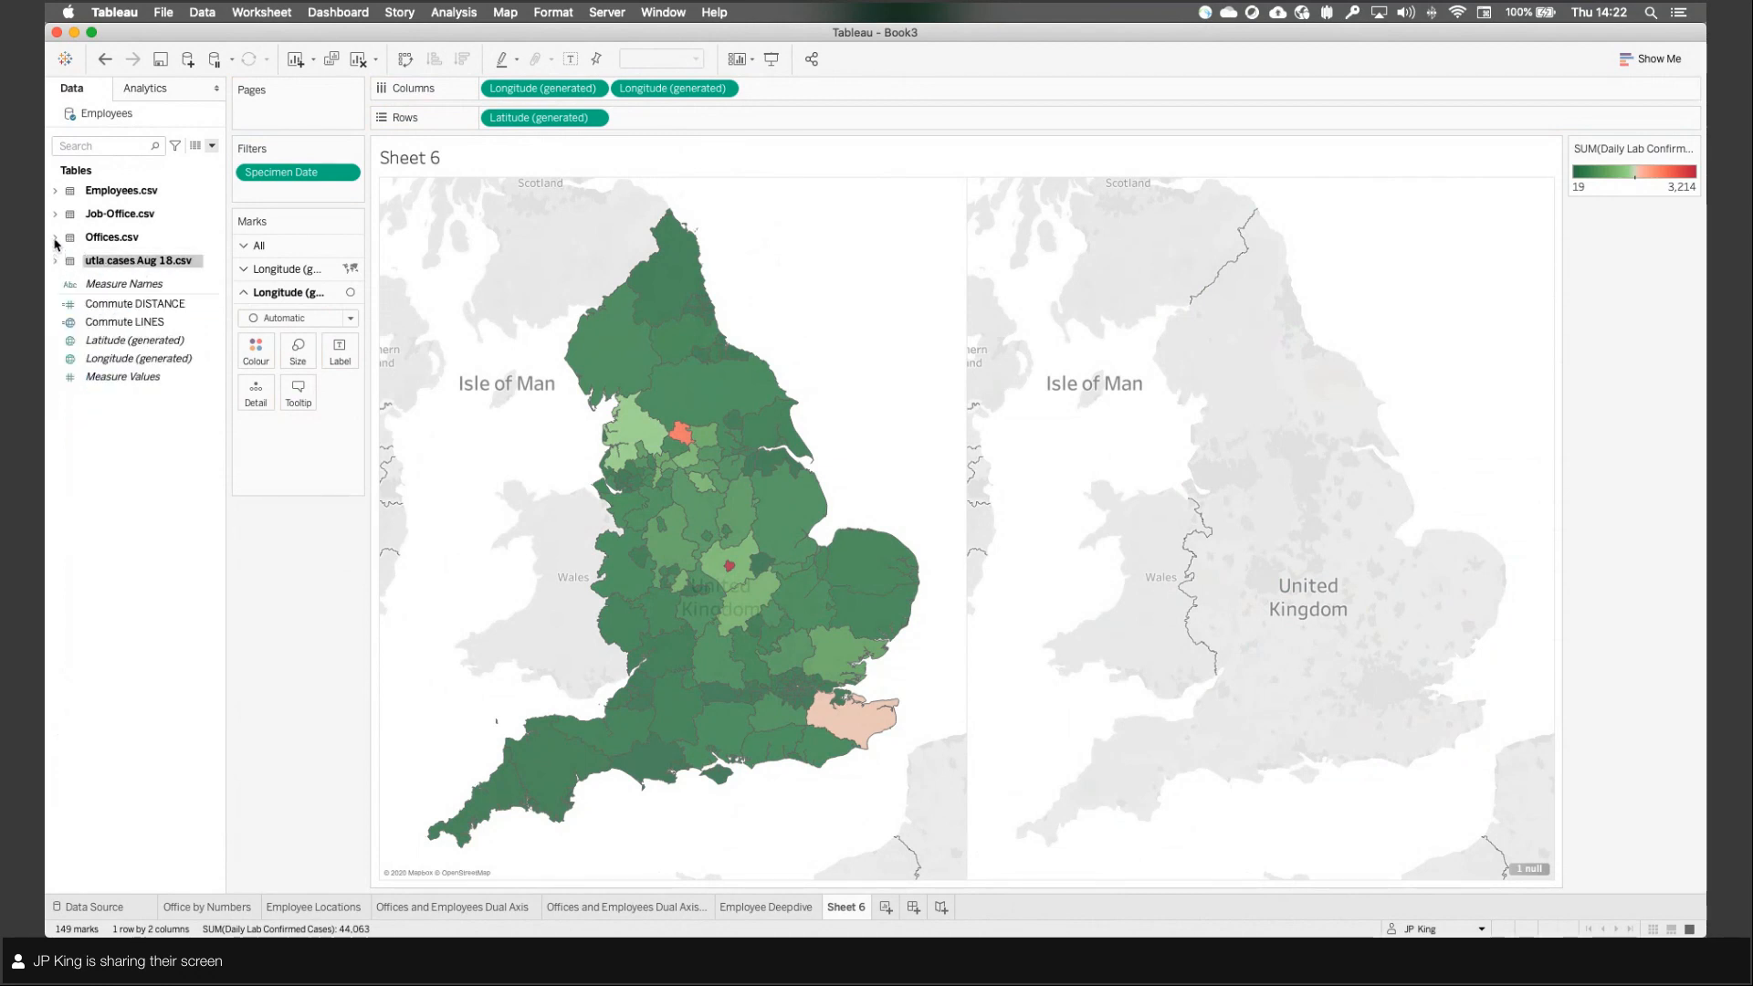
left_click(55, 238)
left_click_drag(126, 355, 259, 459)
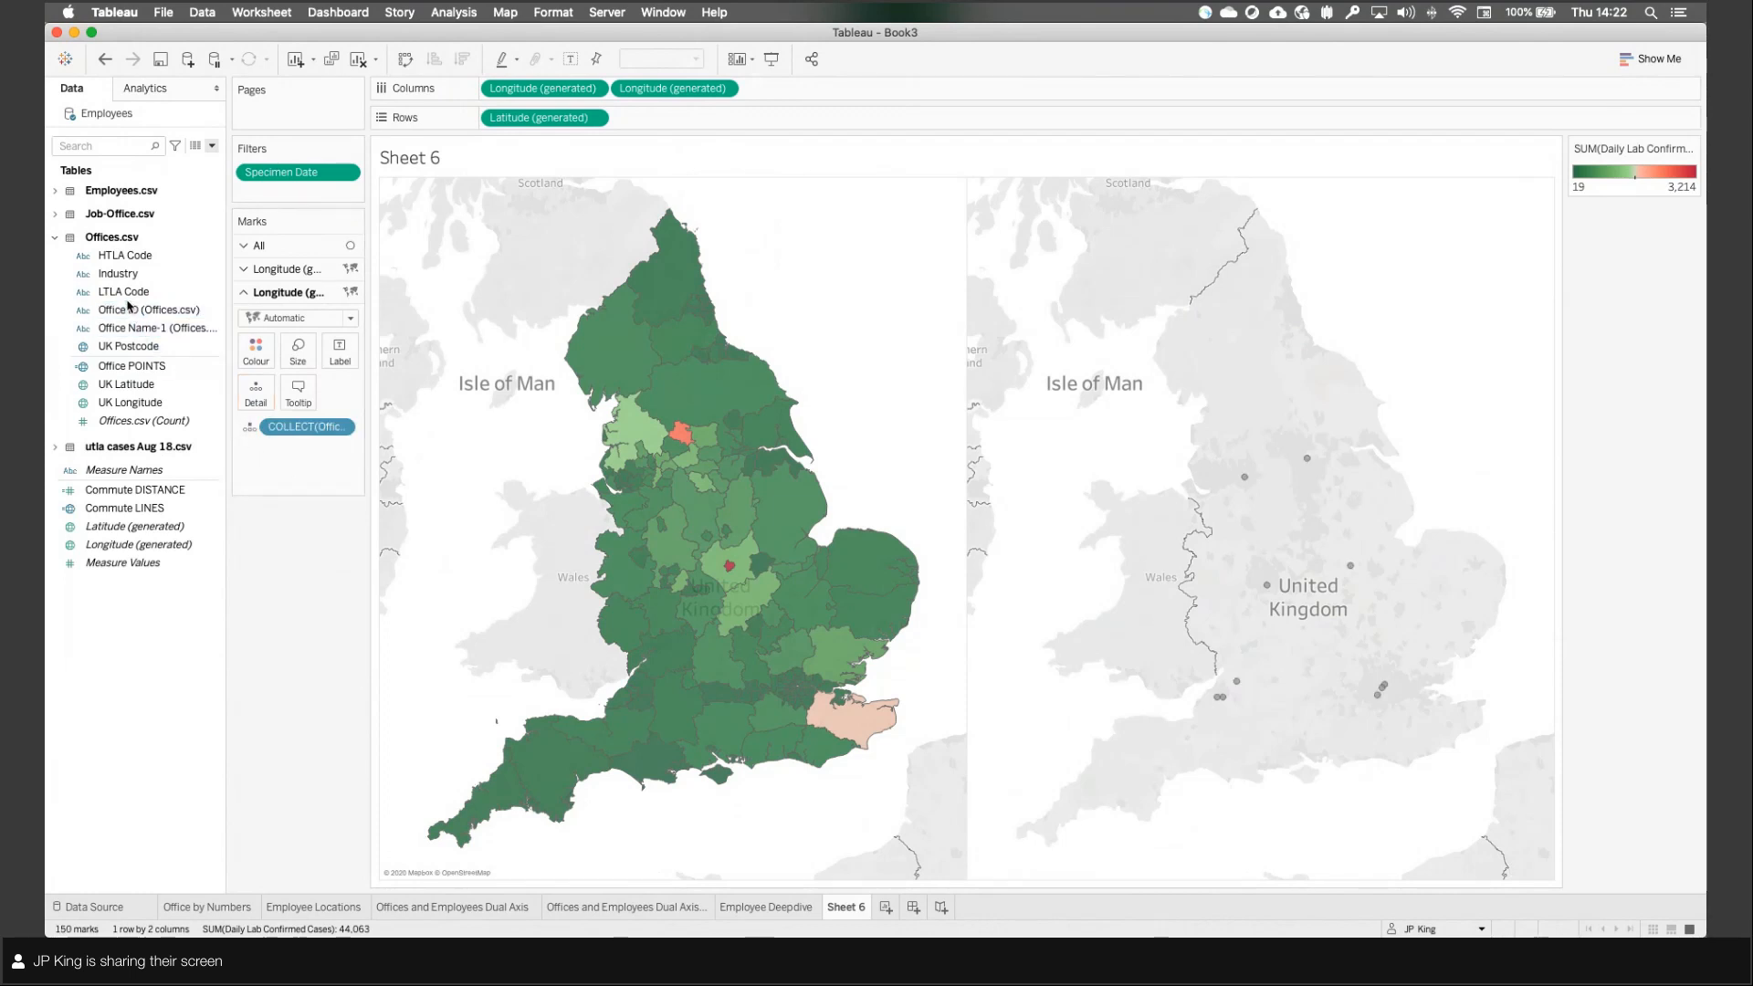
left_click_drag(127, 327, 247, 395)
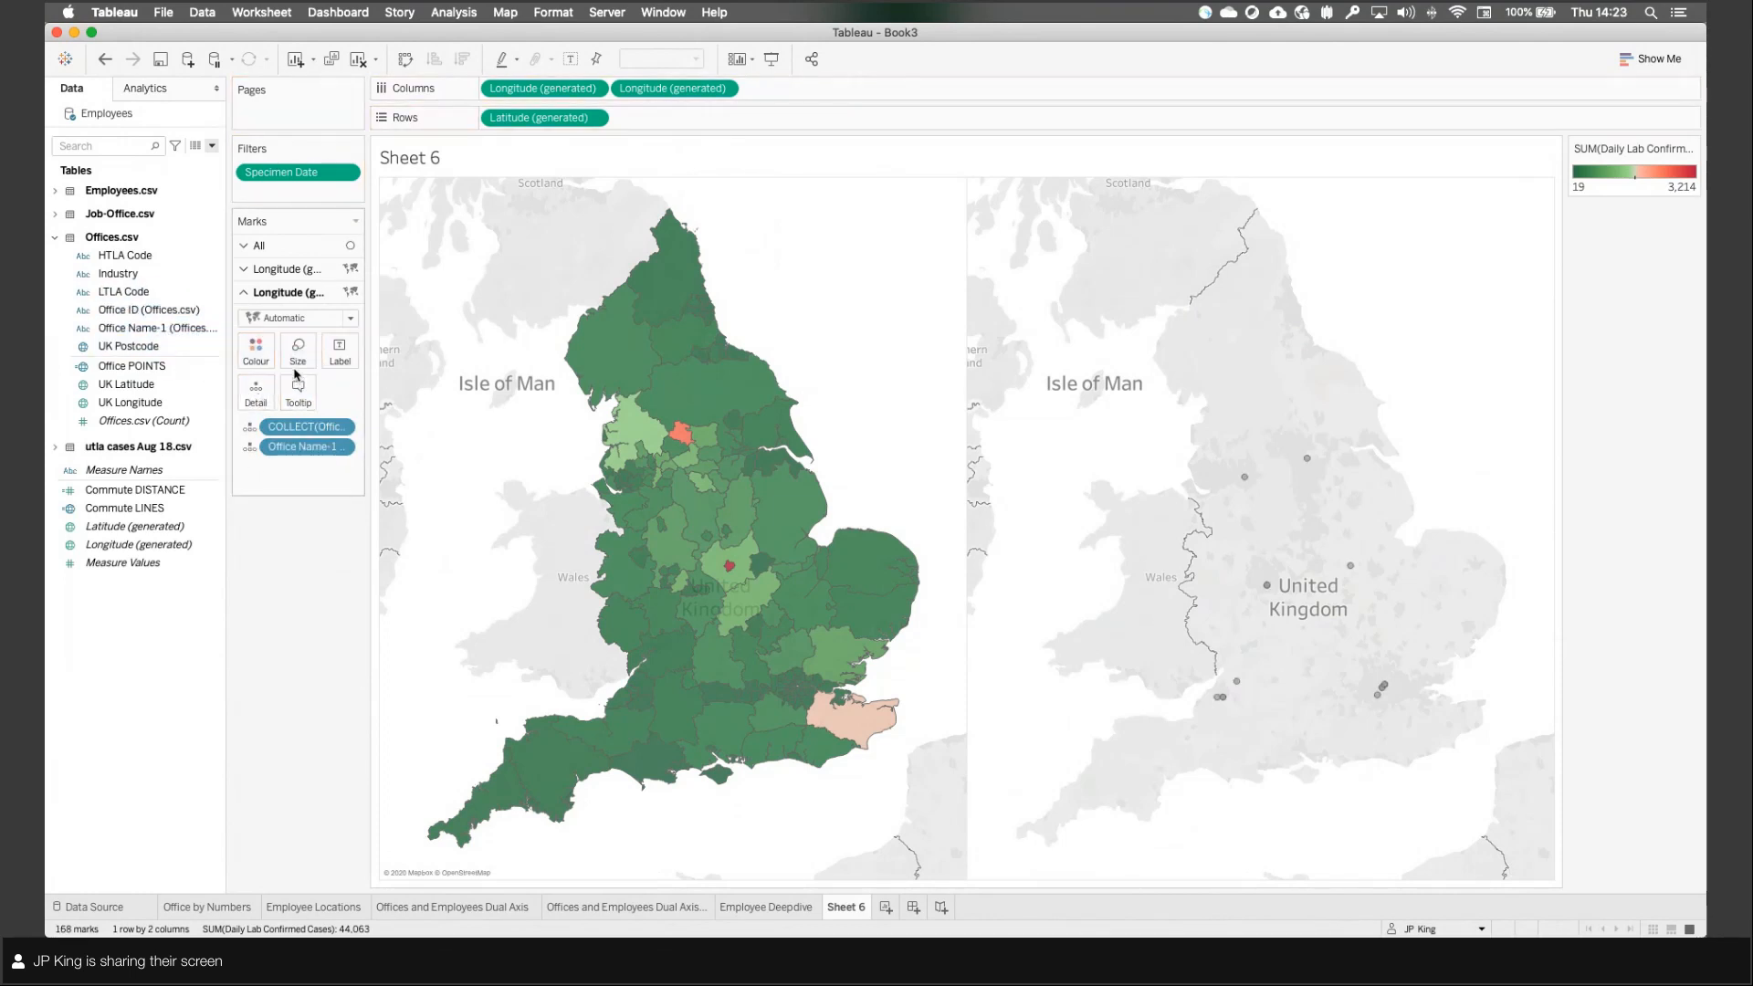
Step: Show the office marks on the second map as filled stars, colour them white and make them slightly larger
left_click(293, 321)
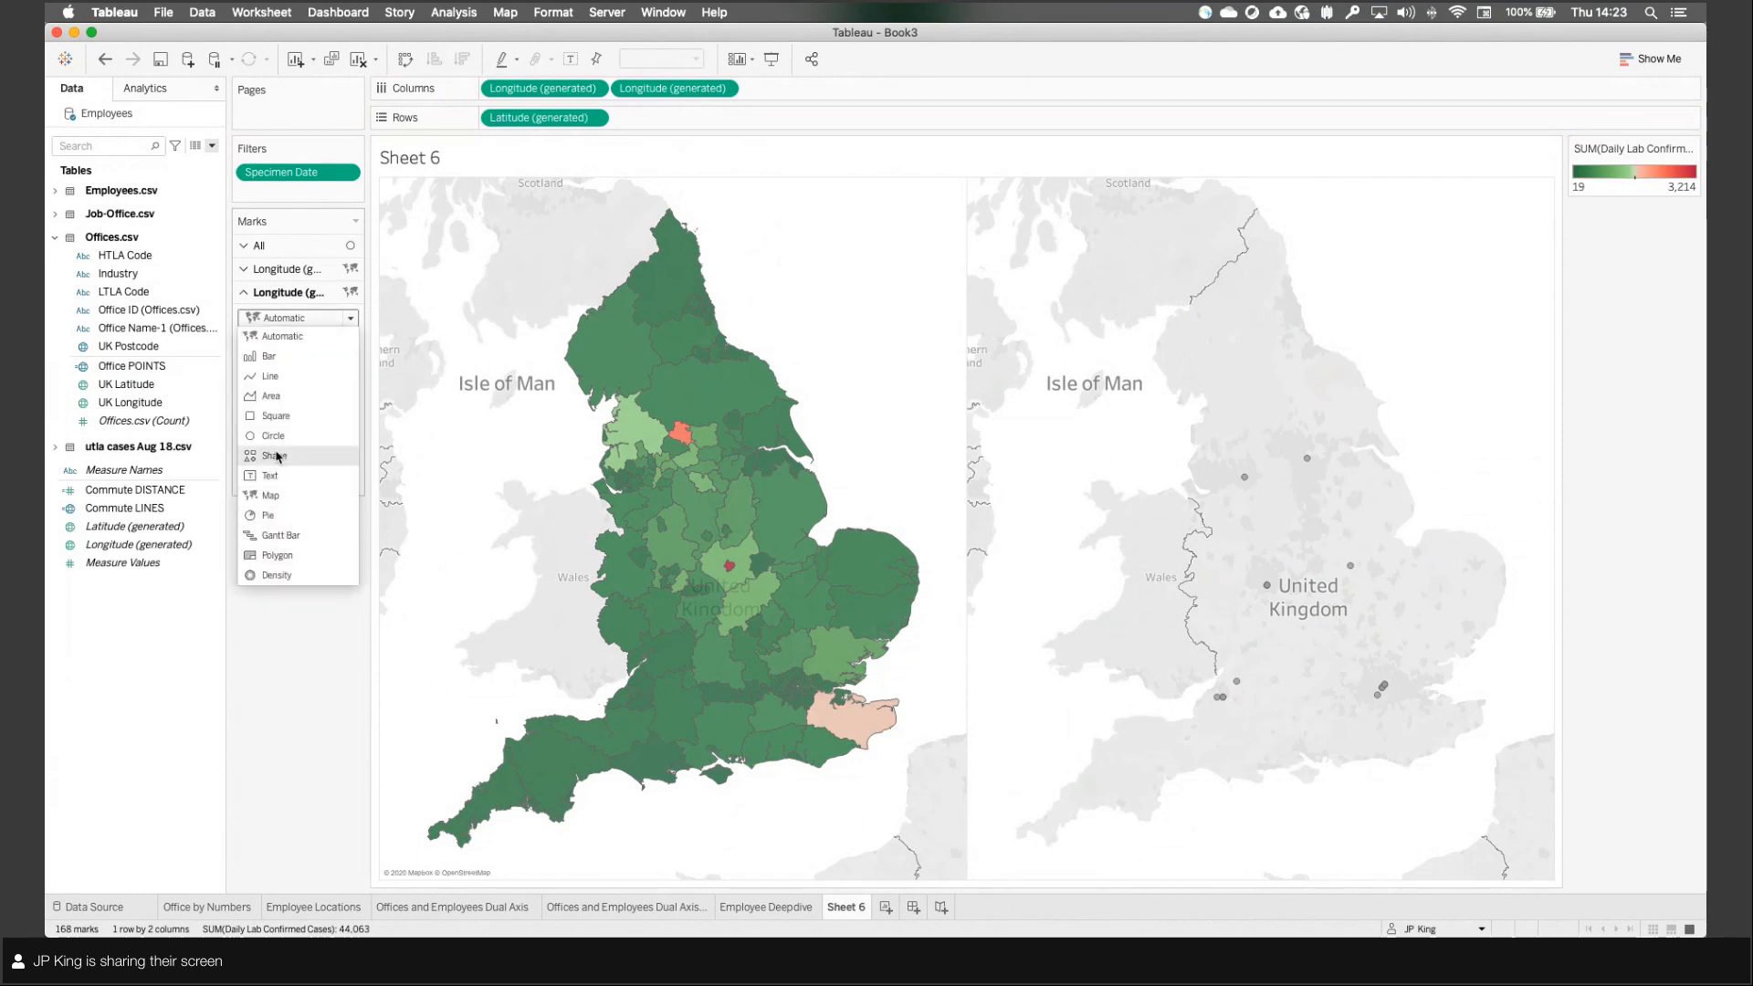
left_click(276, 457)
left_click(340, 388)
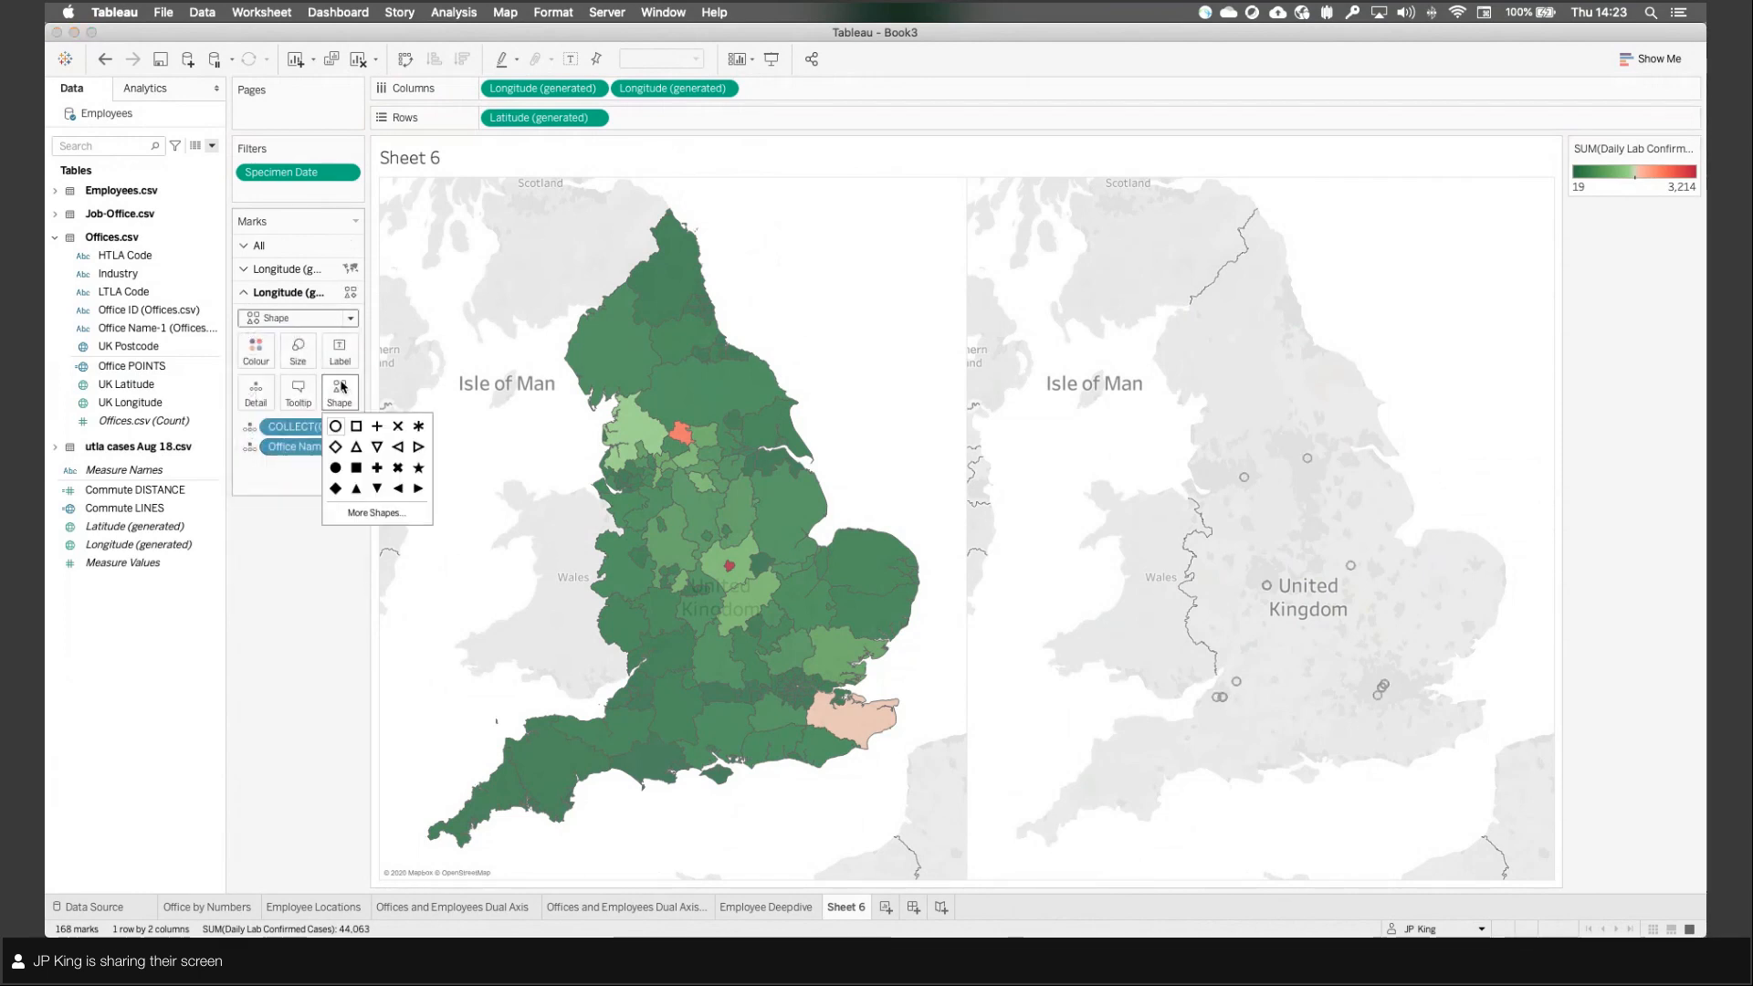
left_click(419, 470)
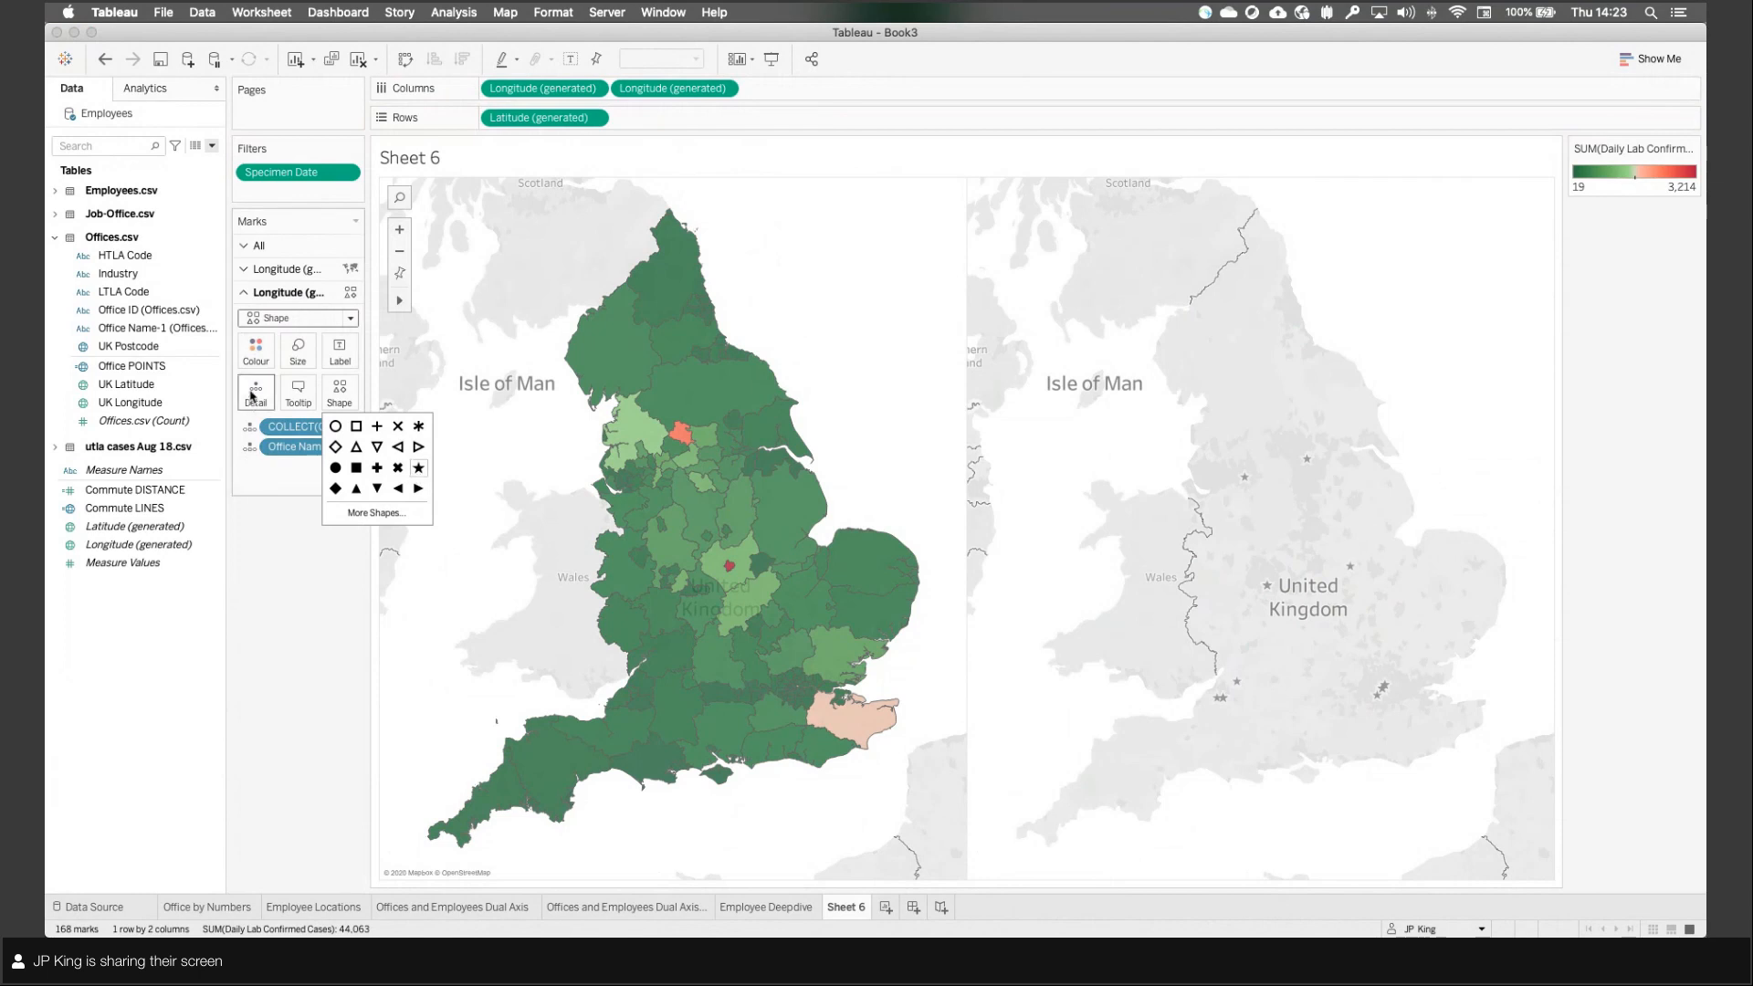
left_click(258, 349)
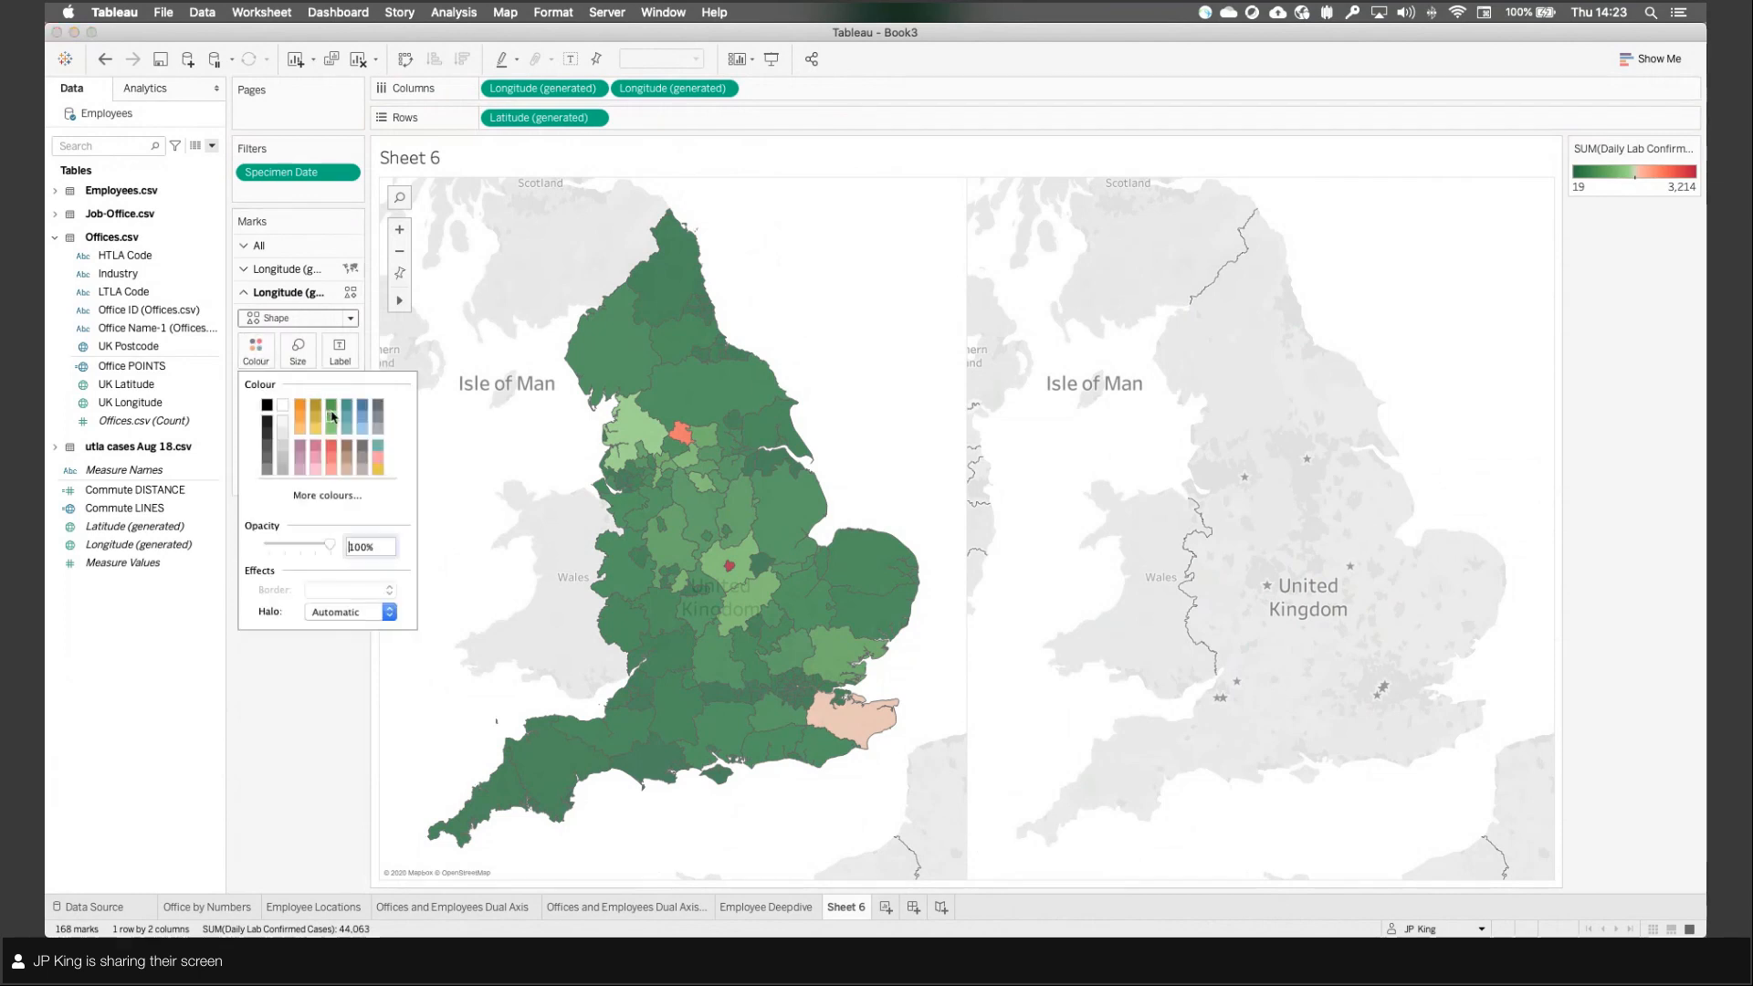
left_click(294, 362)
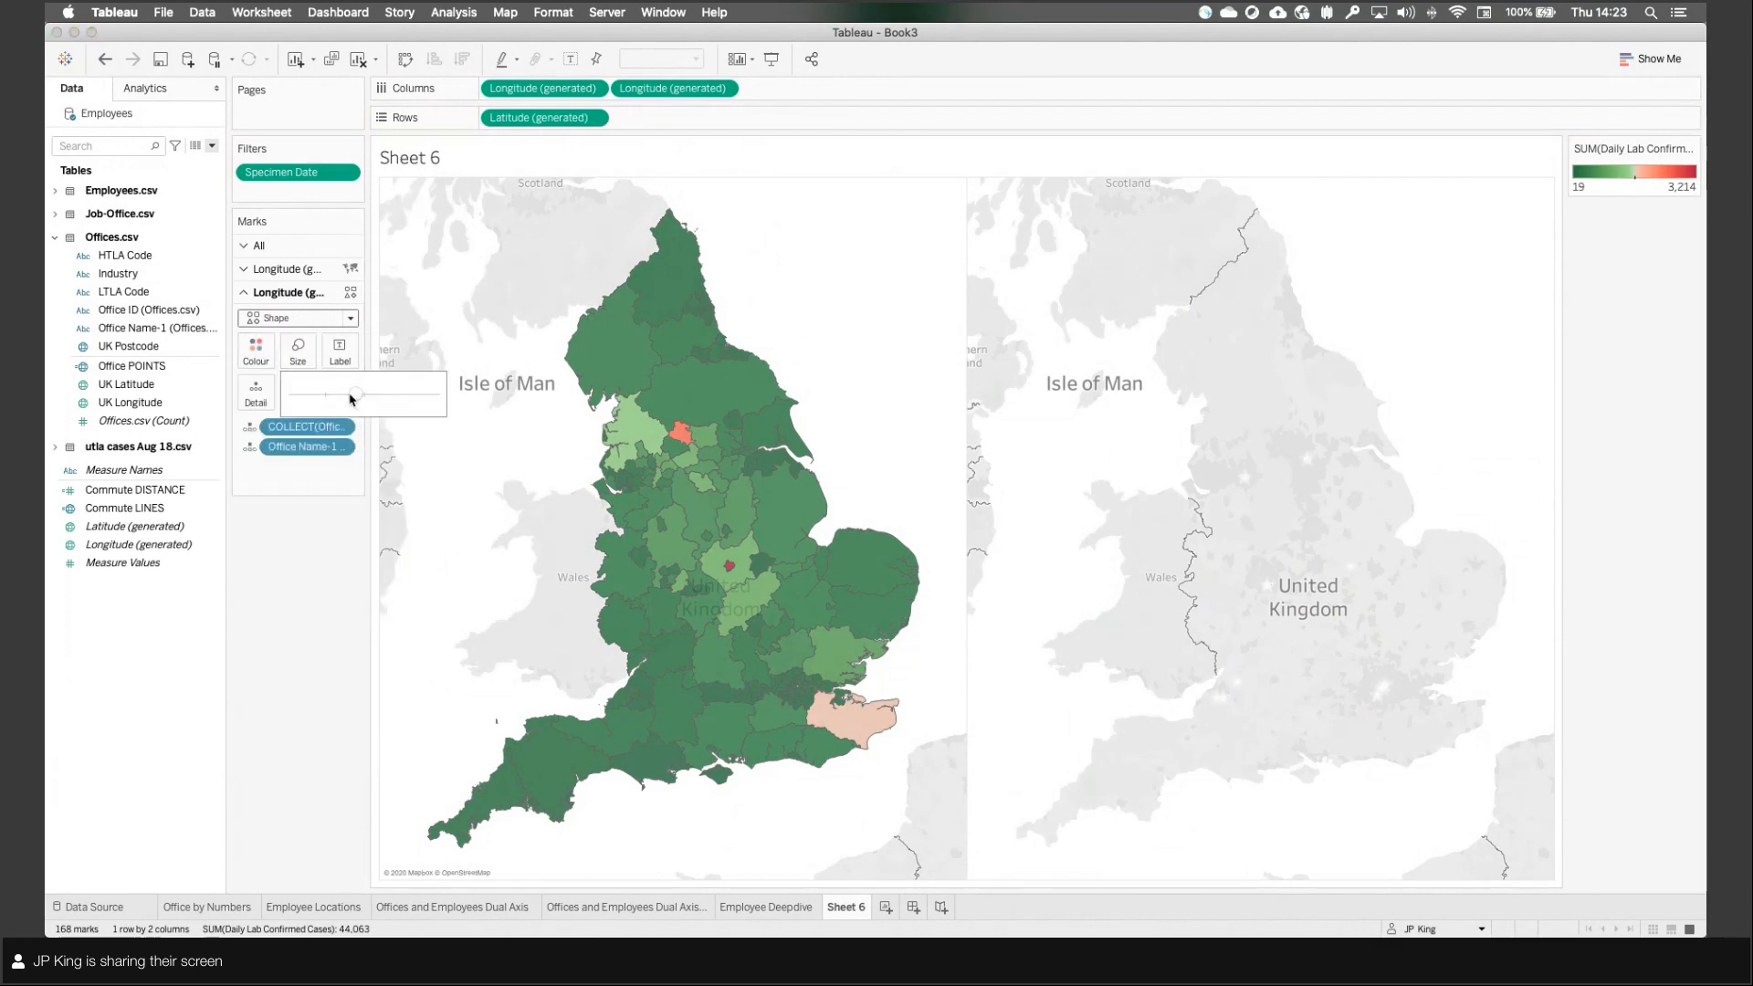
left_click(342, 554)
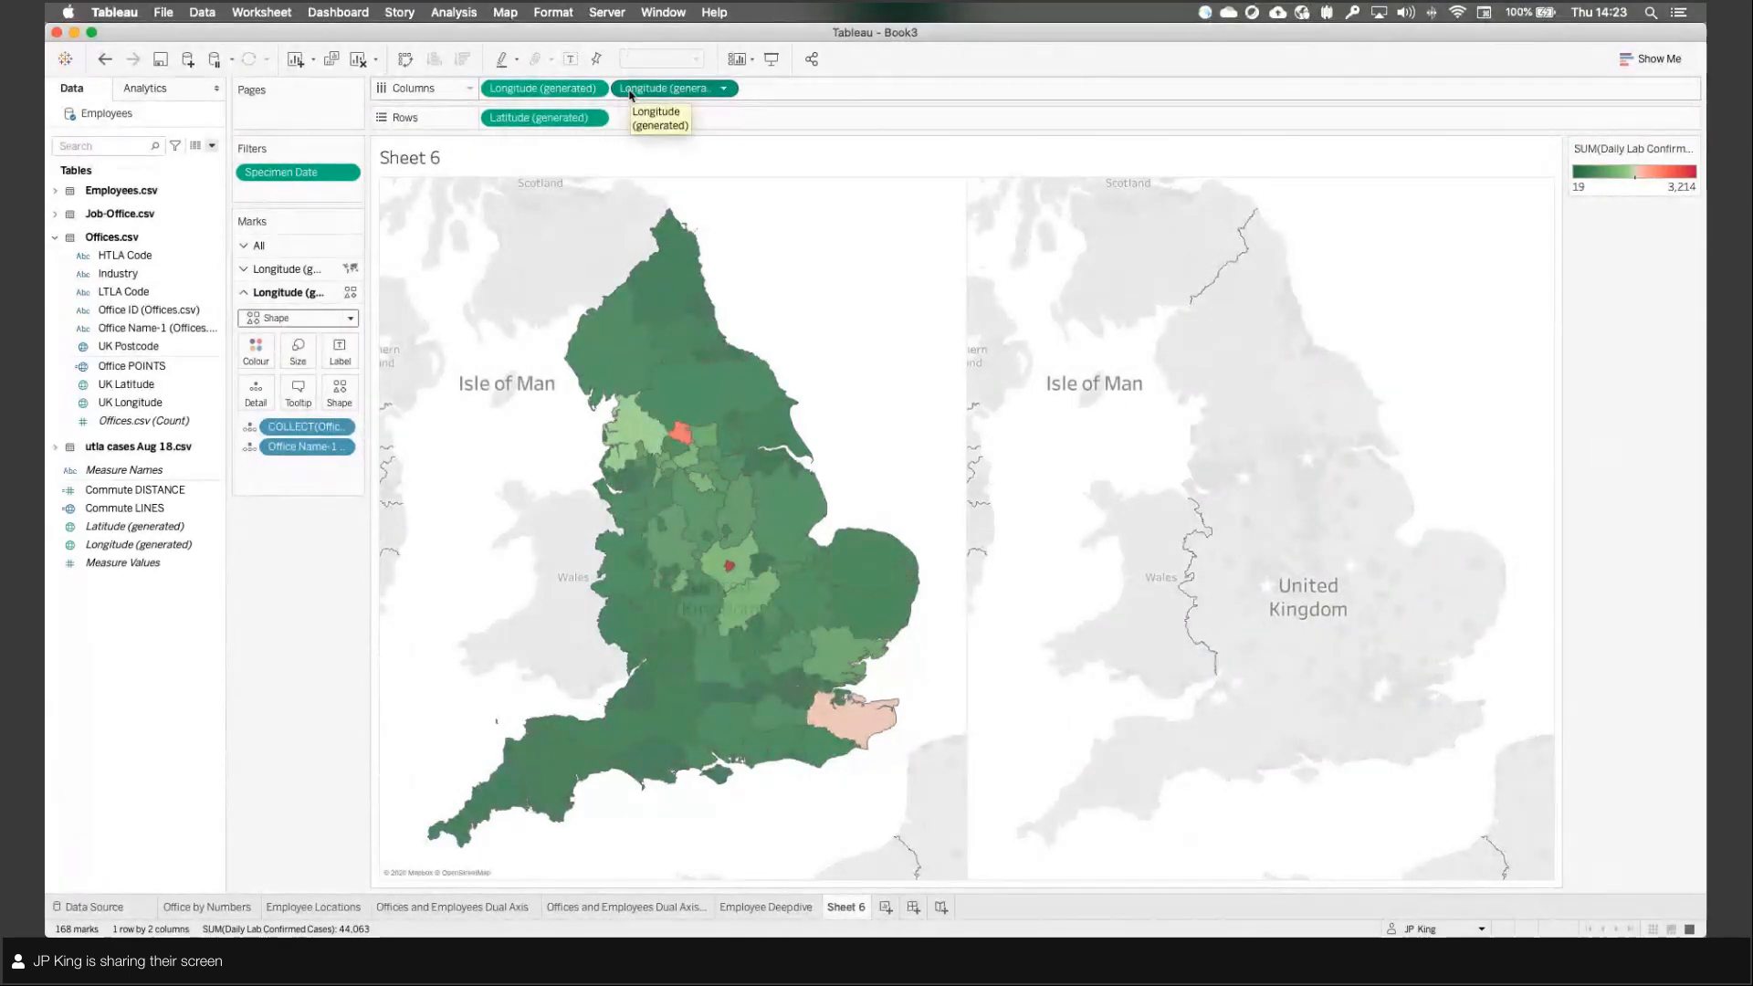
Step: Overlay the office map on the cases map as a dual axis and check which office a star represents
right_click(630, 94)
left_click(657, 229)
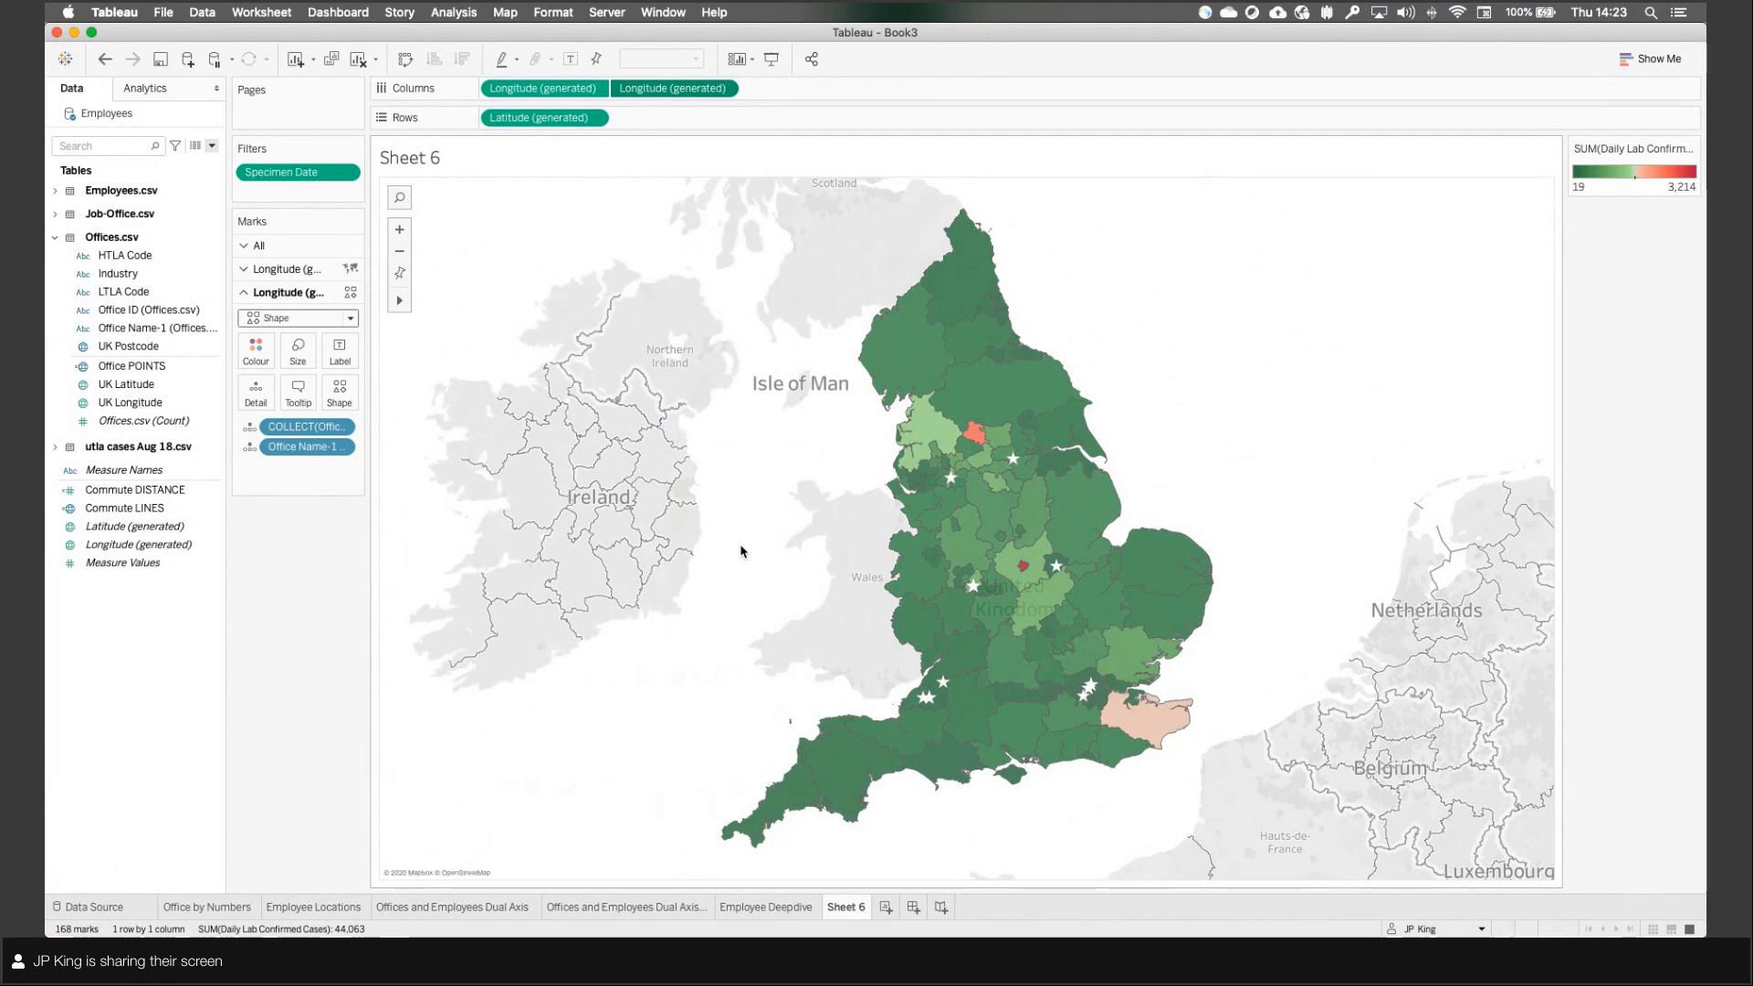
mouse_move(973, 589)
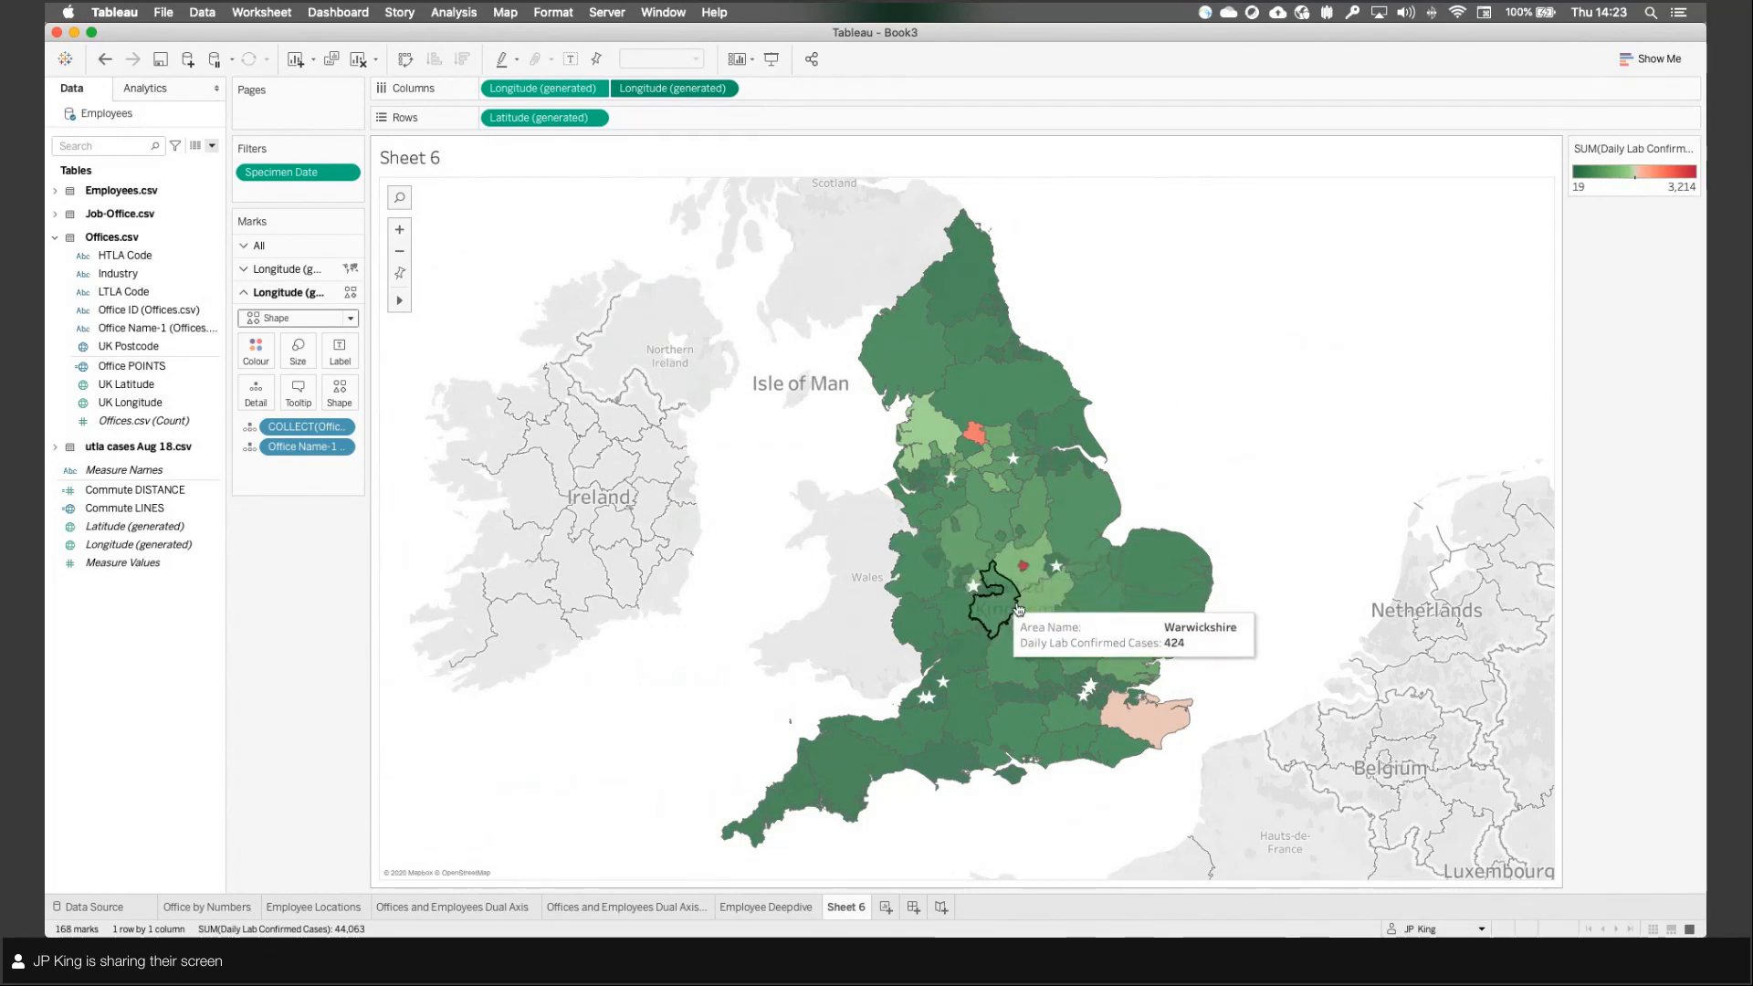
mouse_move(1057, 568)
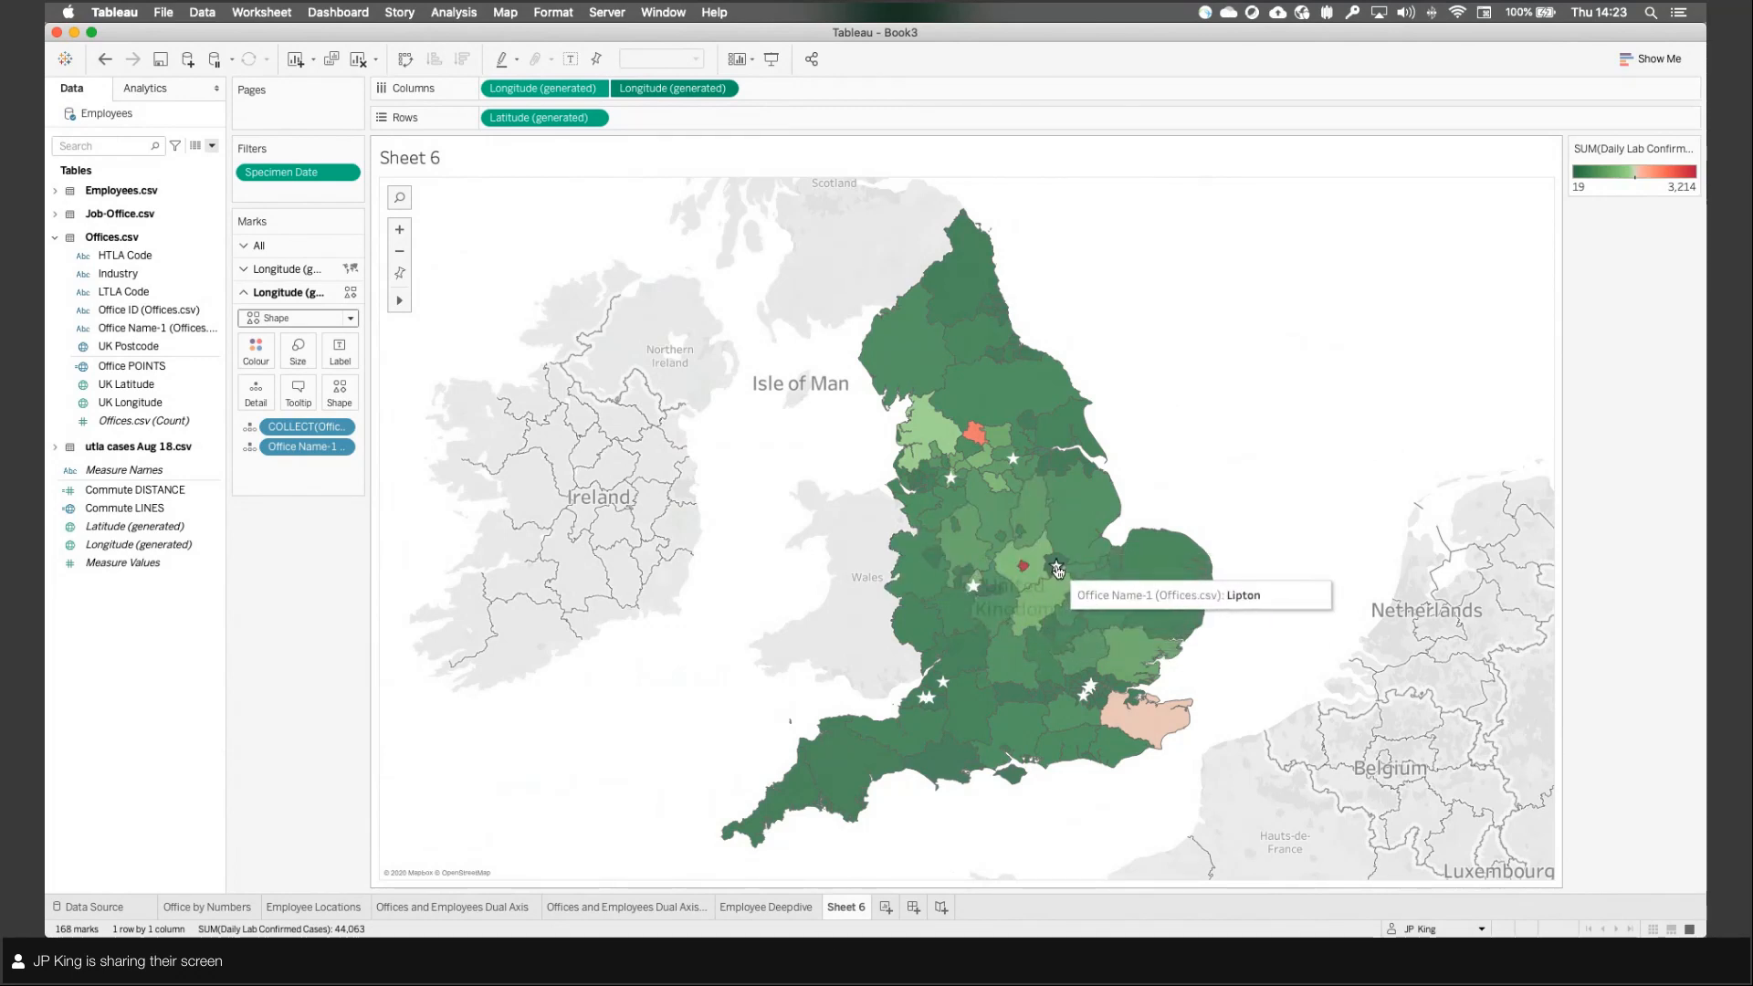
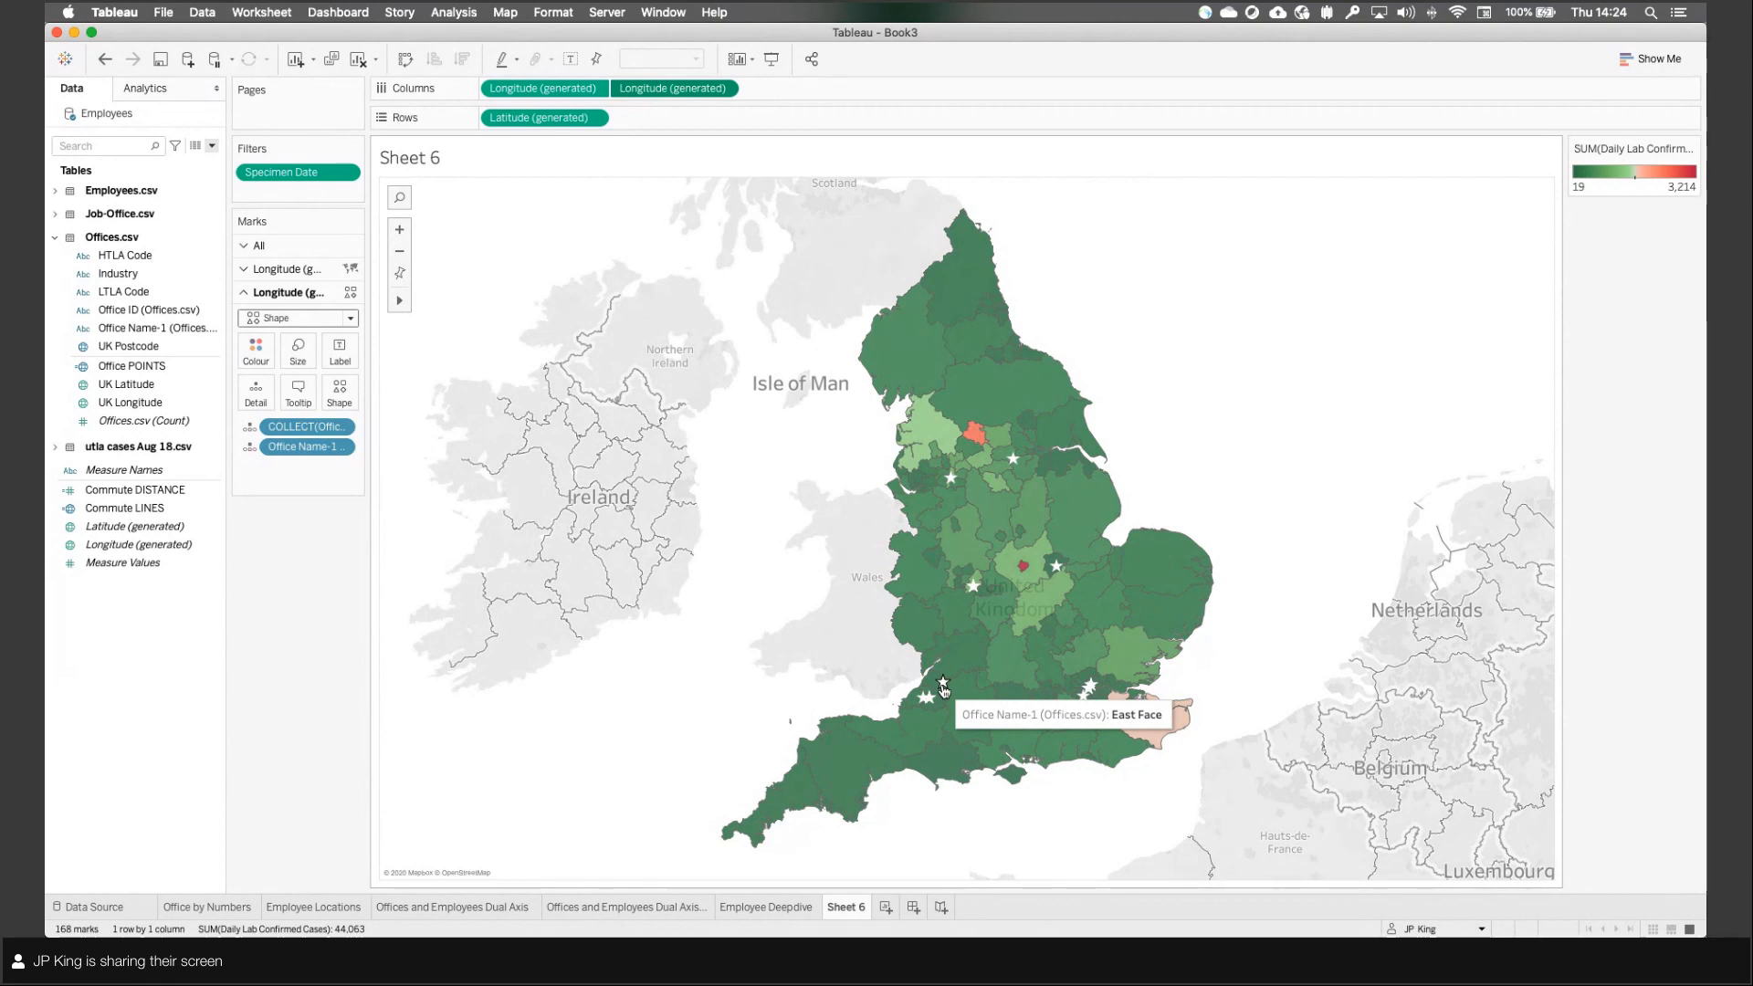
Step: Rename Sheet 6 as "Covid cases and offices"
double_click(838, 912)
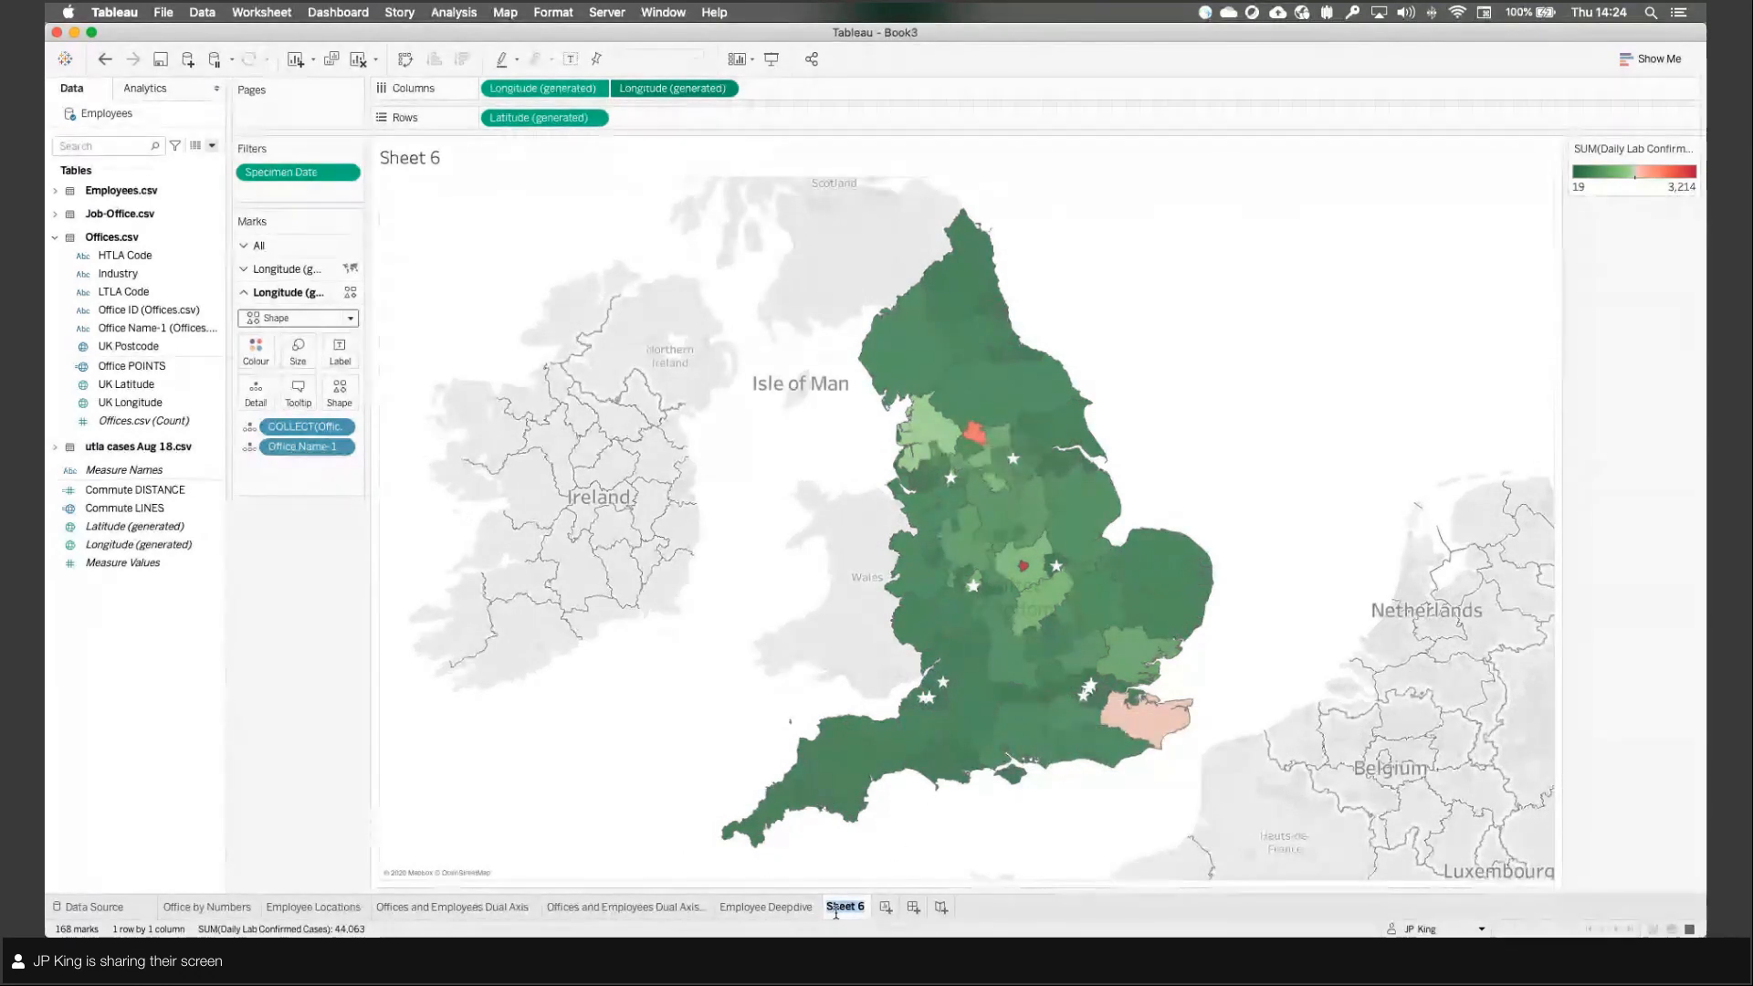
type("Covid a")
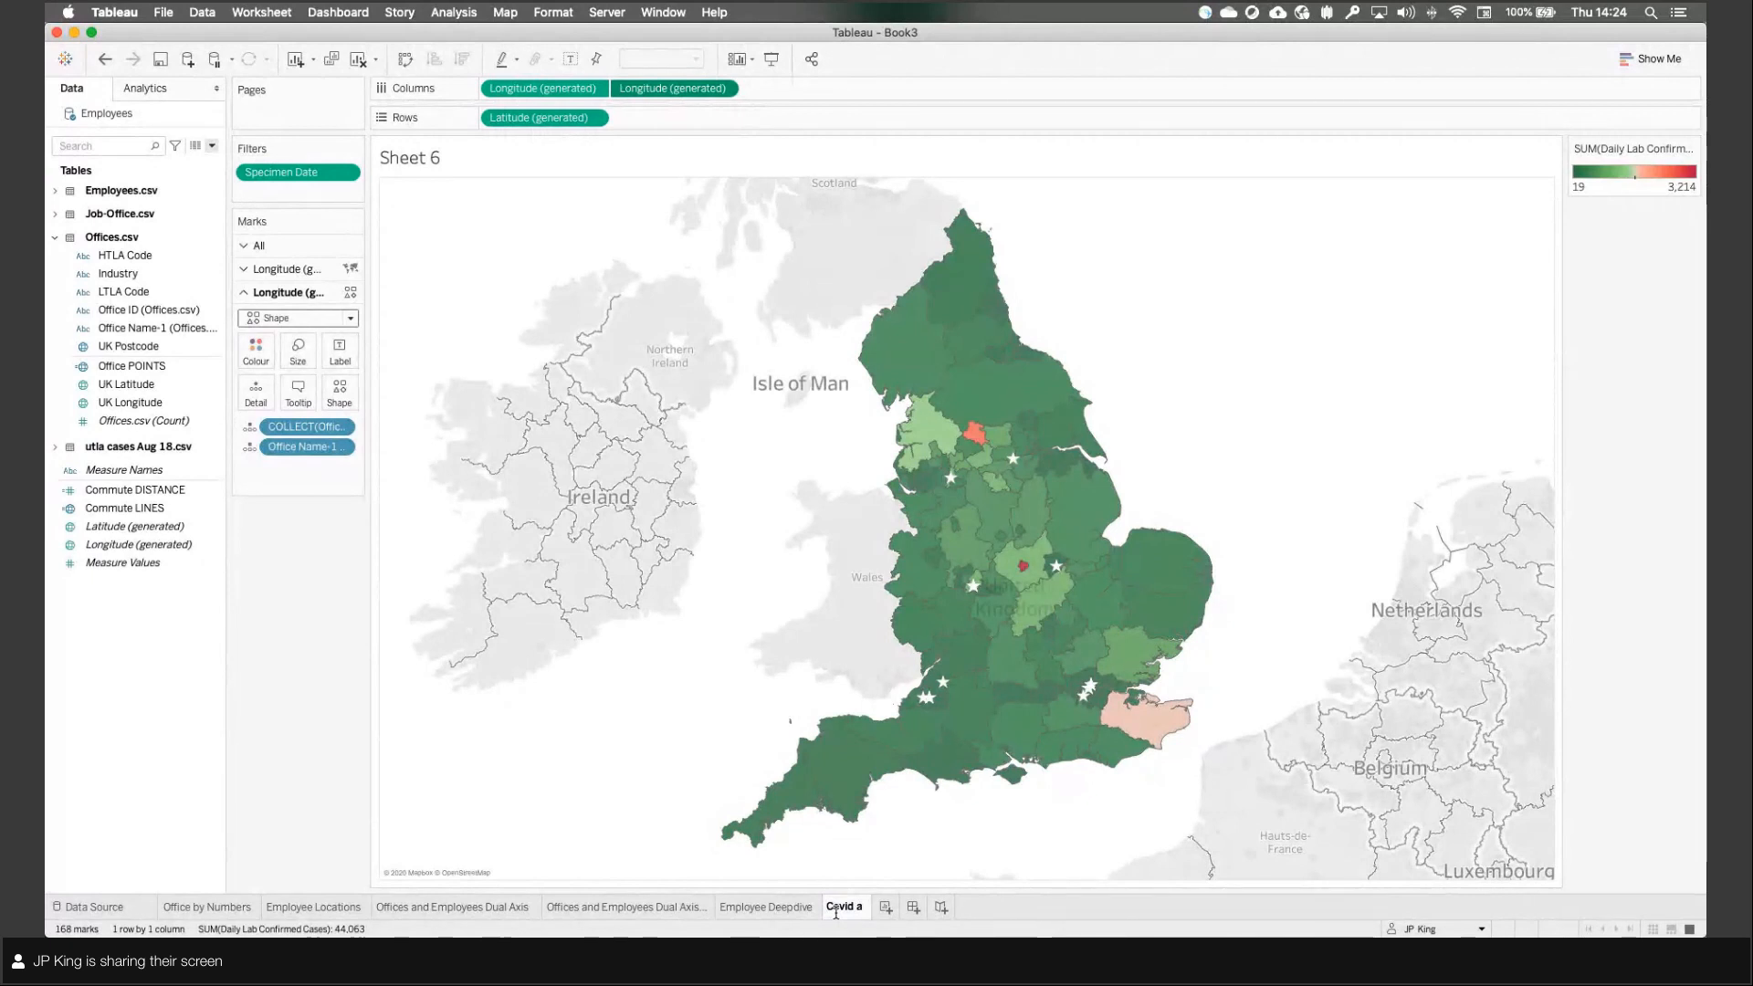
key("BackSpace")
type("cases and ")
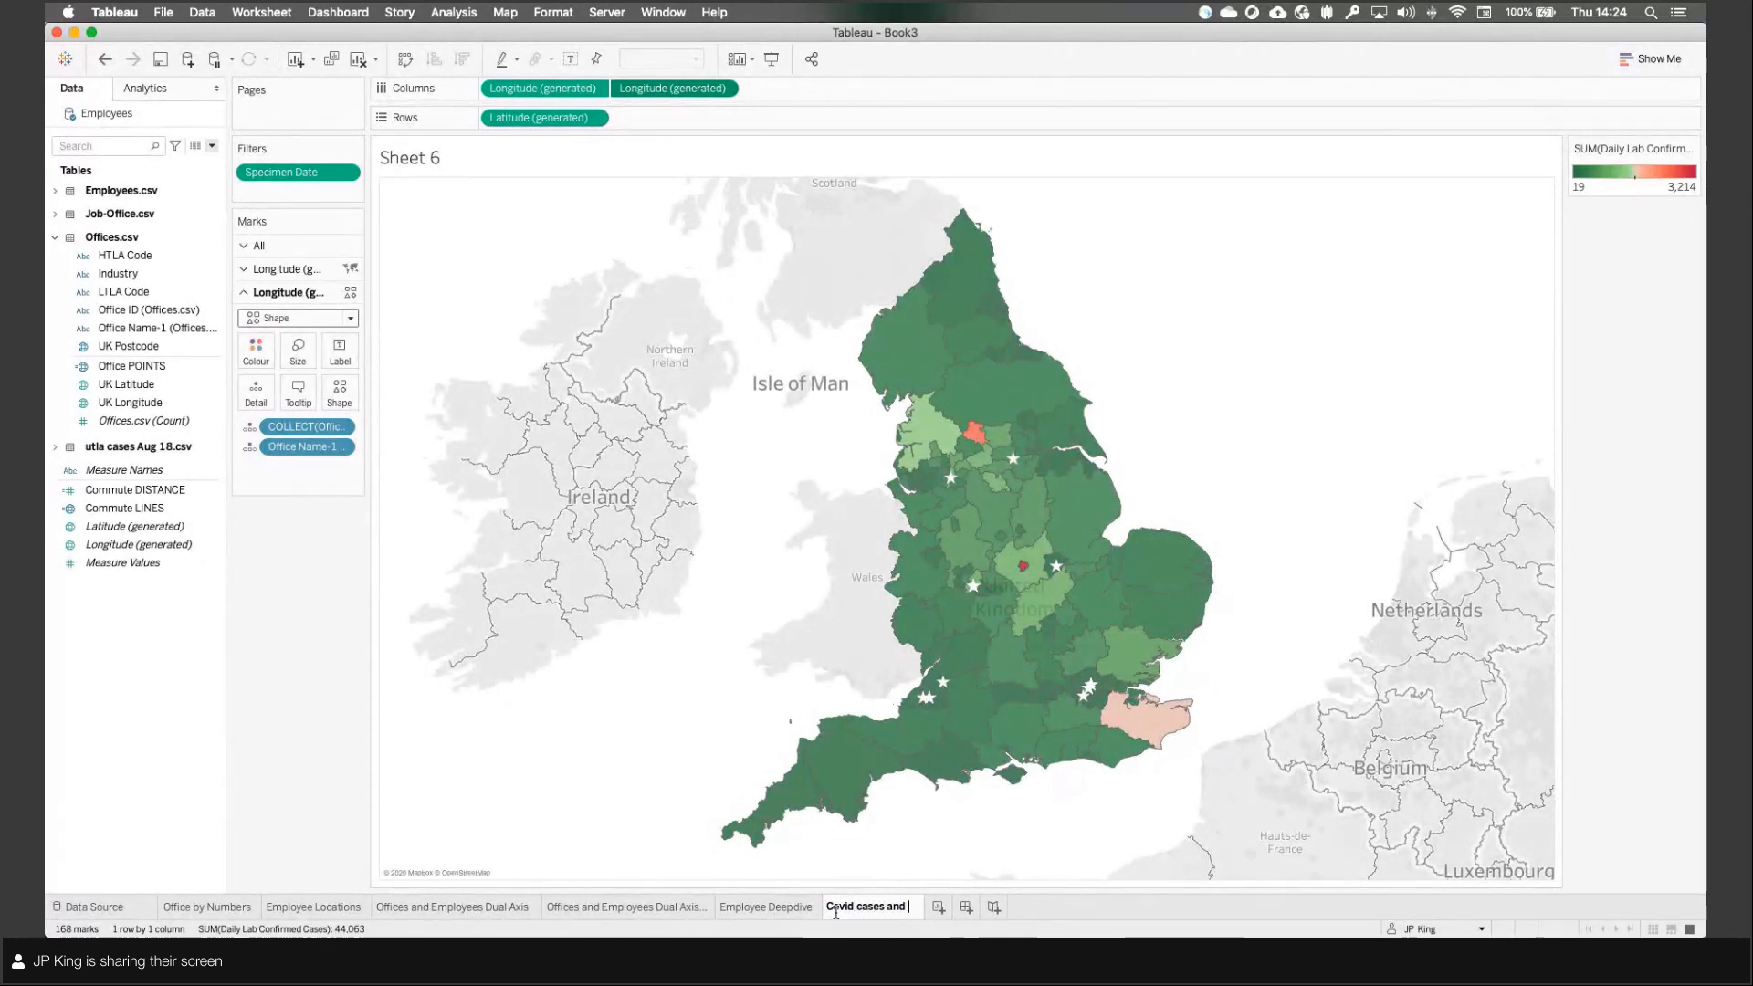
type("offices")
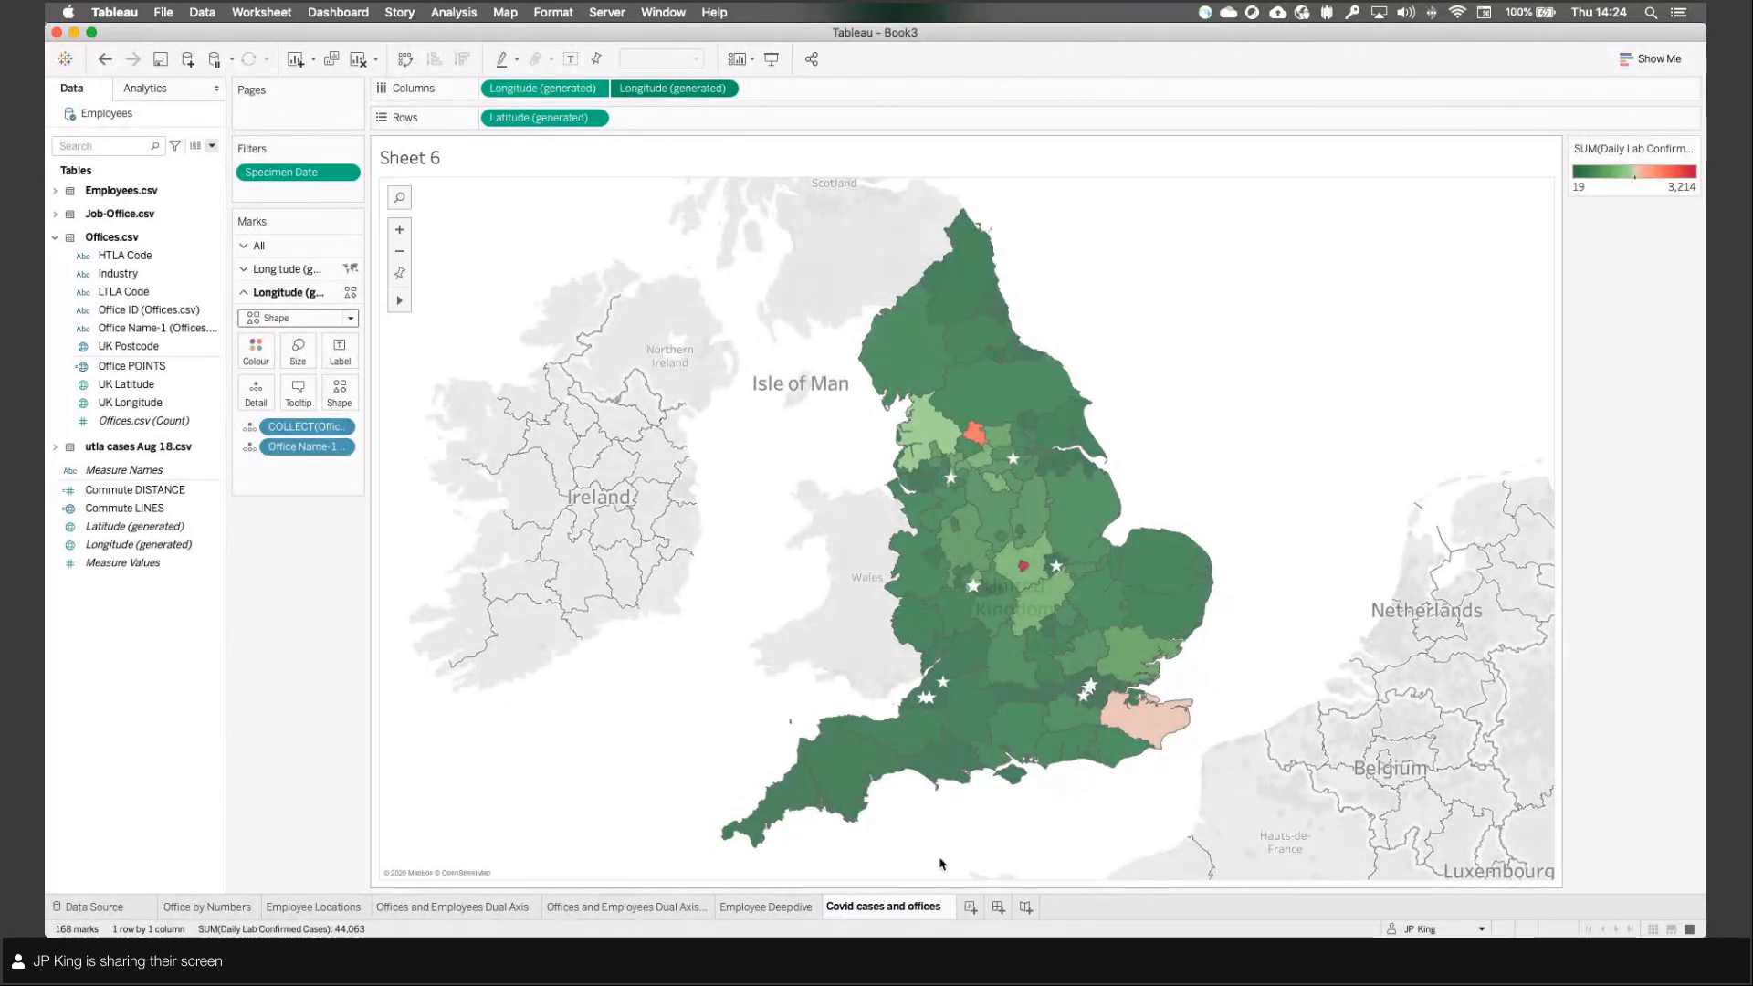
key("Return")
Step: Create a new worksheet and place Specimen Date from utla cases Aug 18.csv on Columns as a continuous day
mouse_move(940, 908)
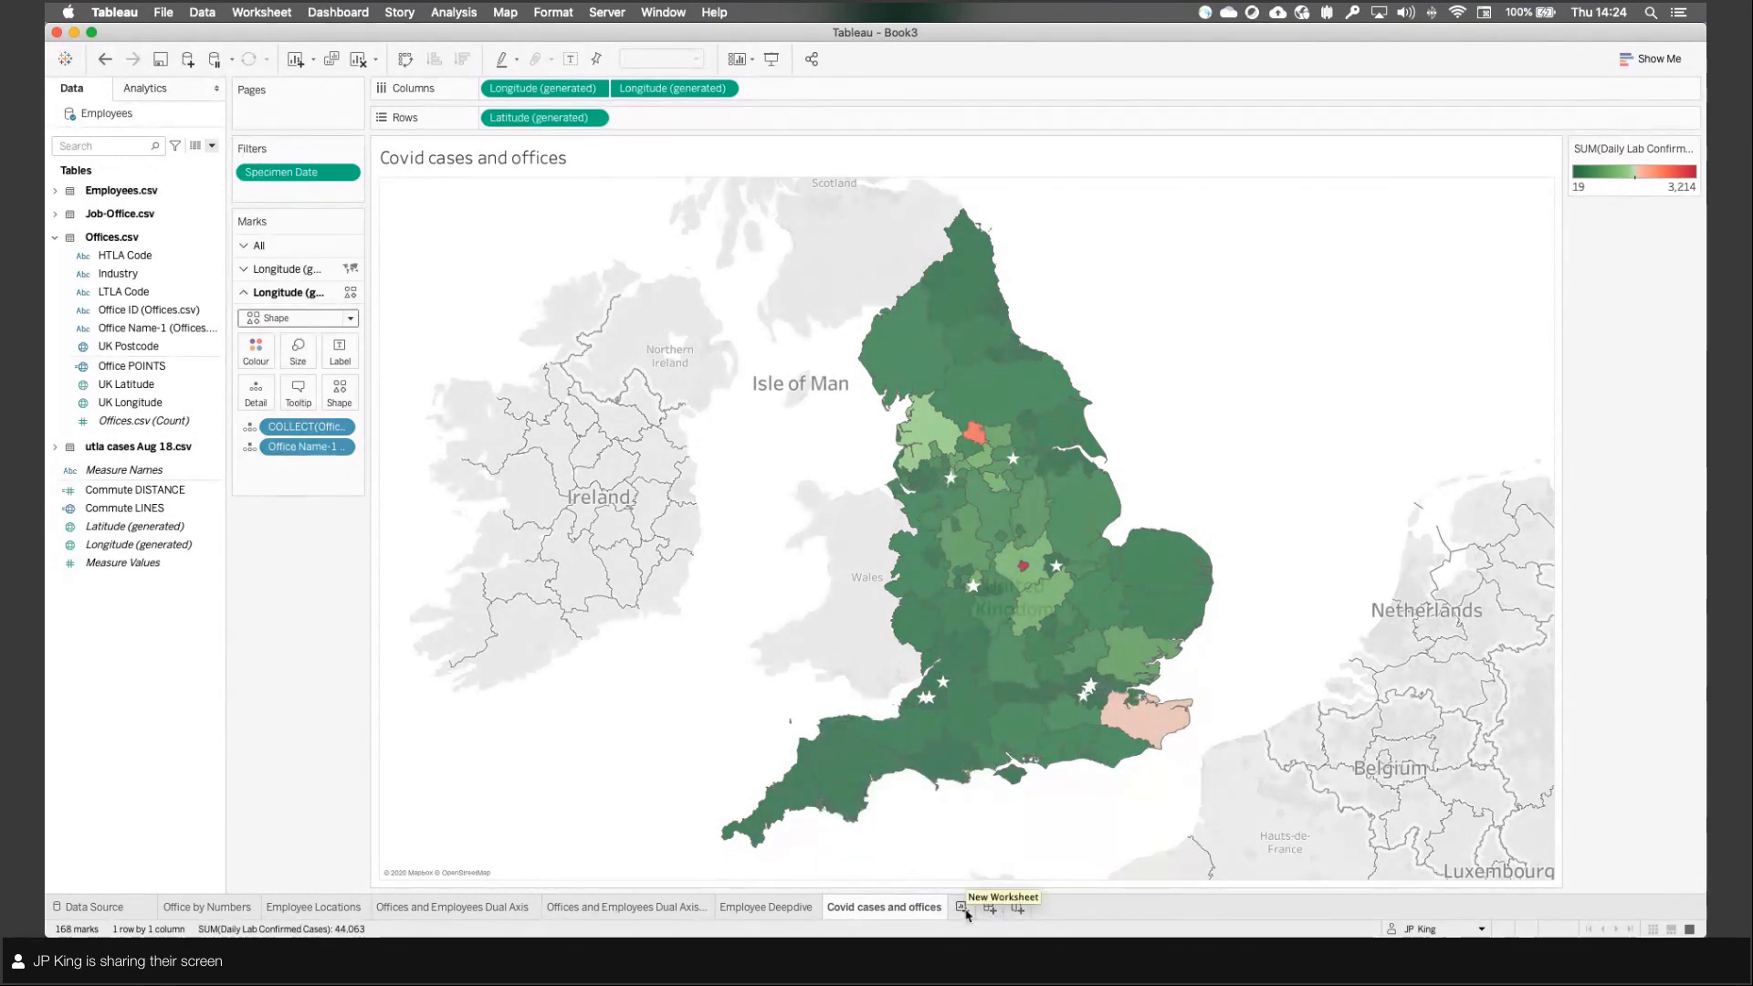
left_click(55, 238)
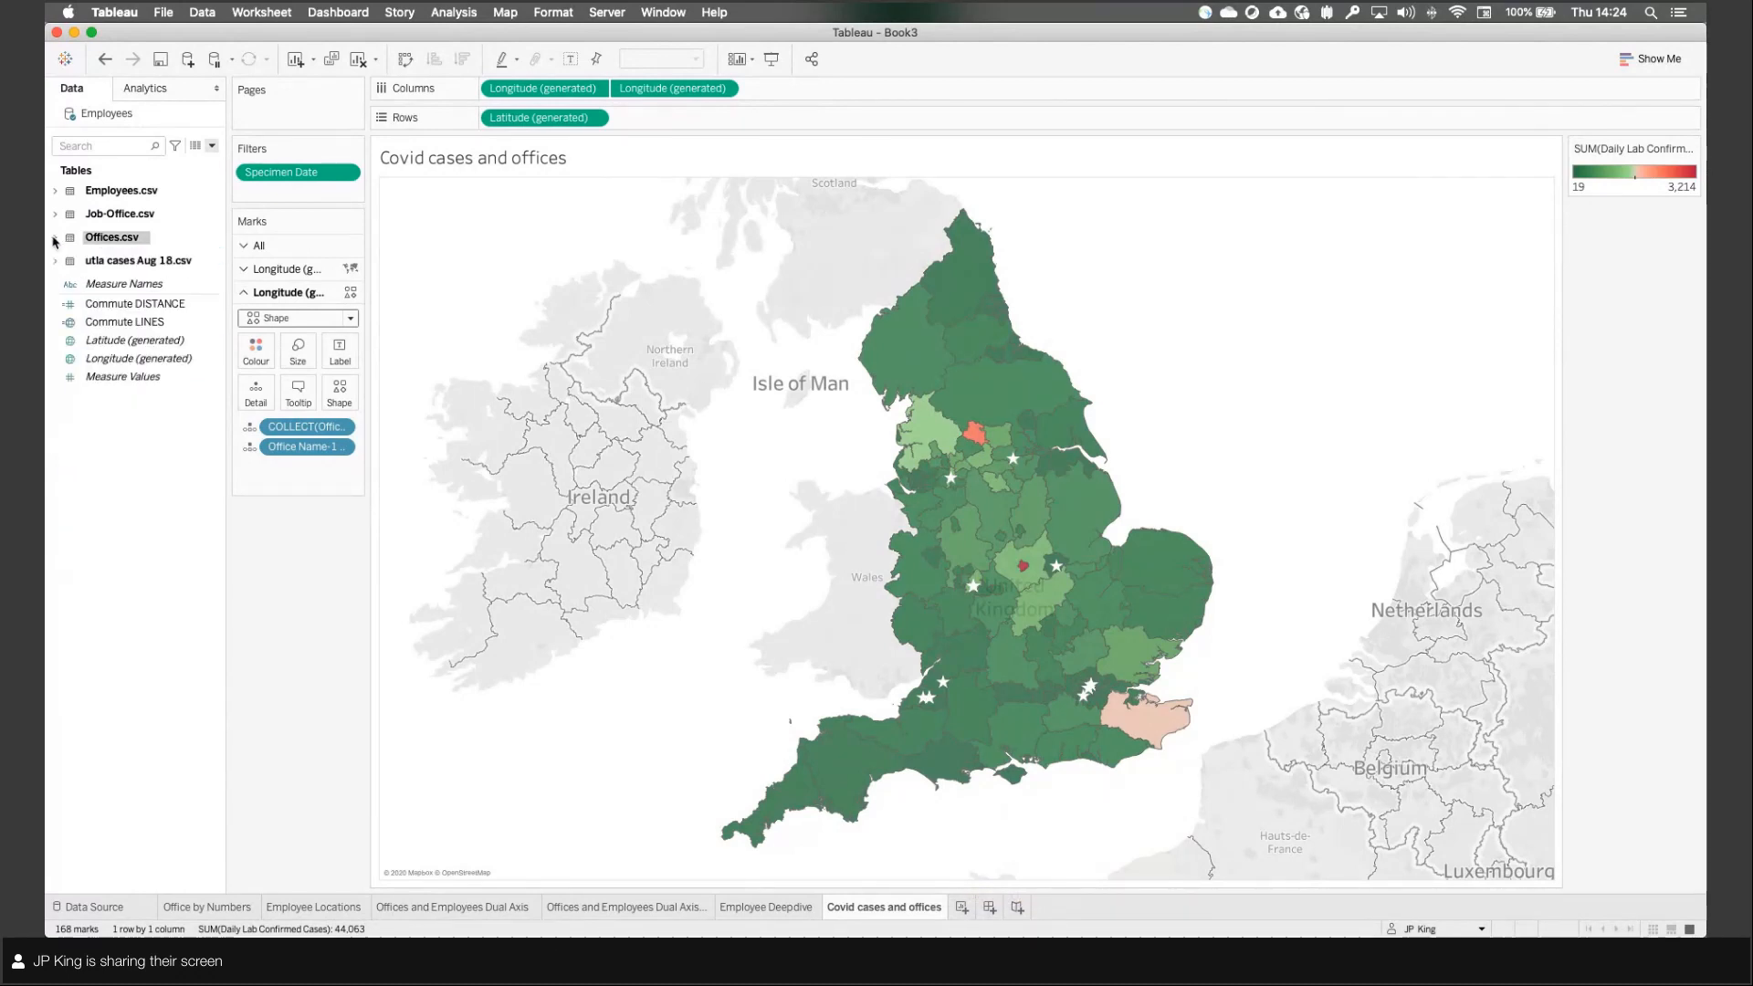
left_click(962, 906)
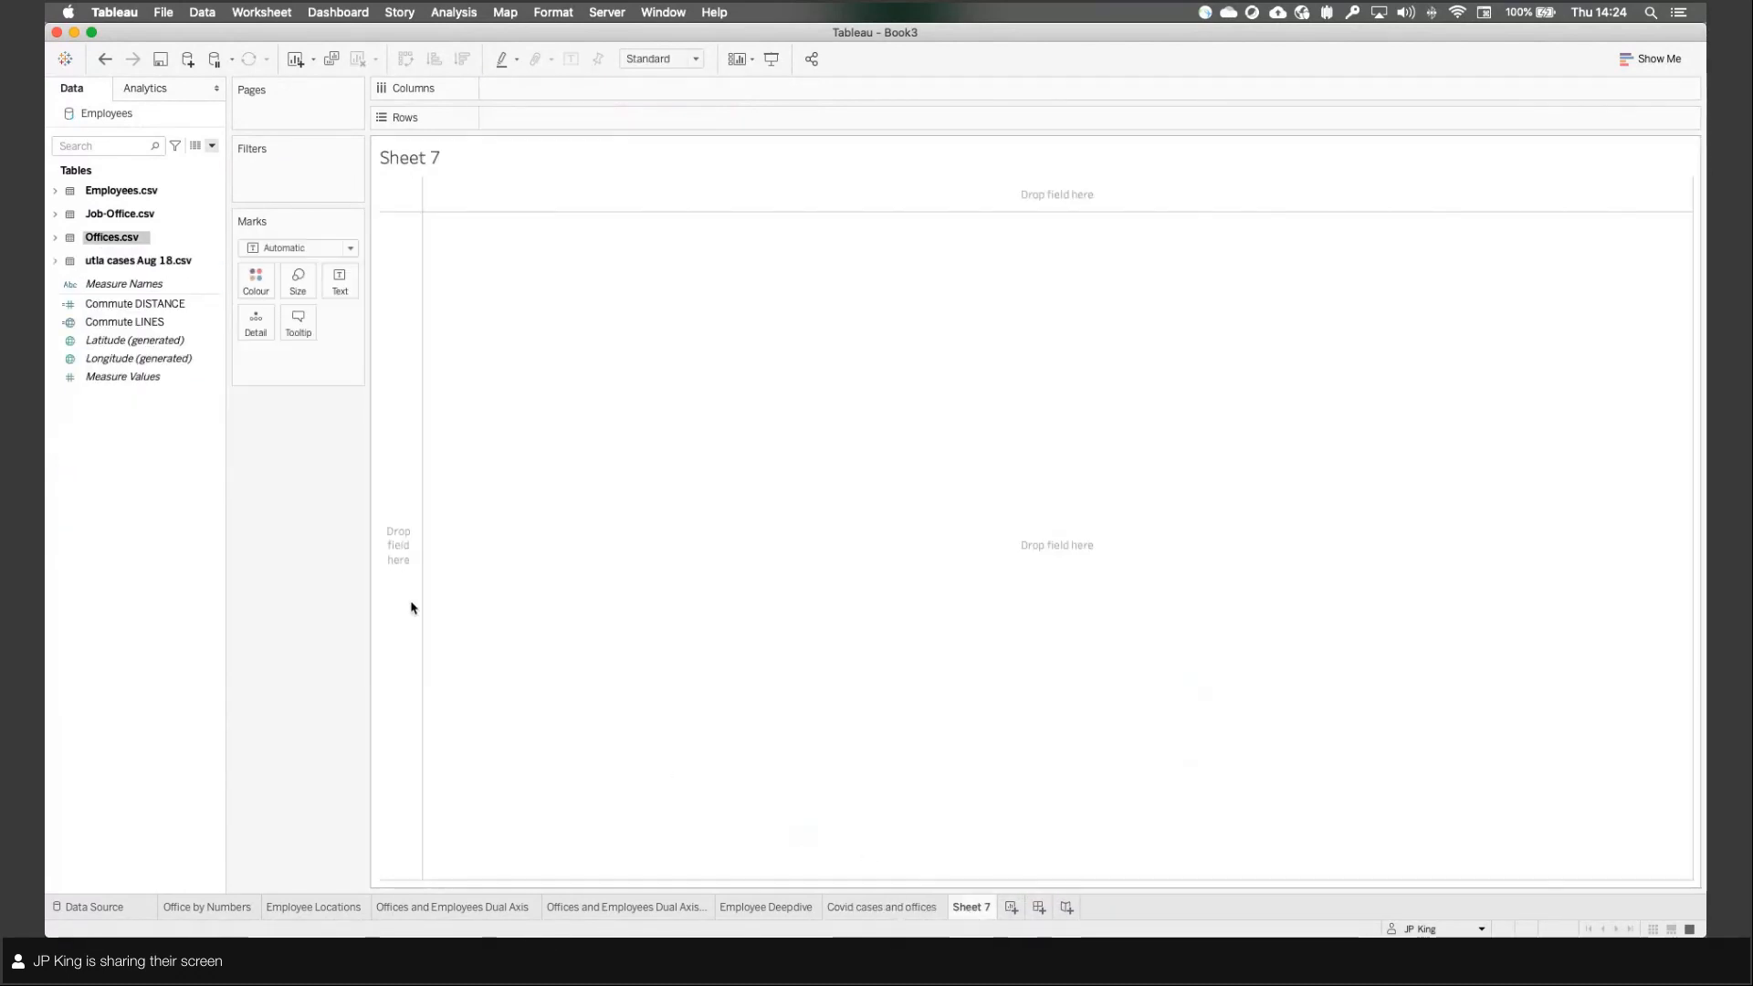
left_click(57, 262)
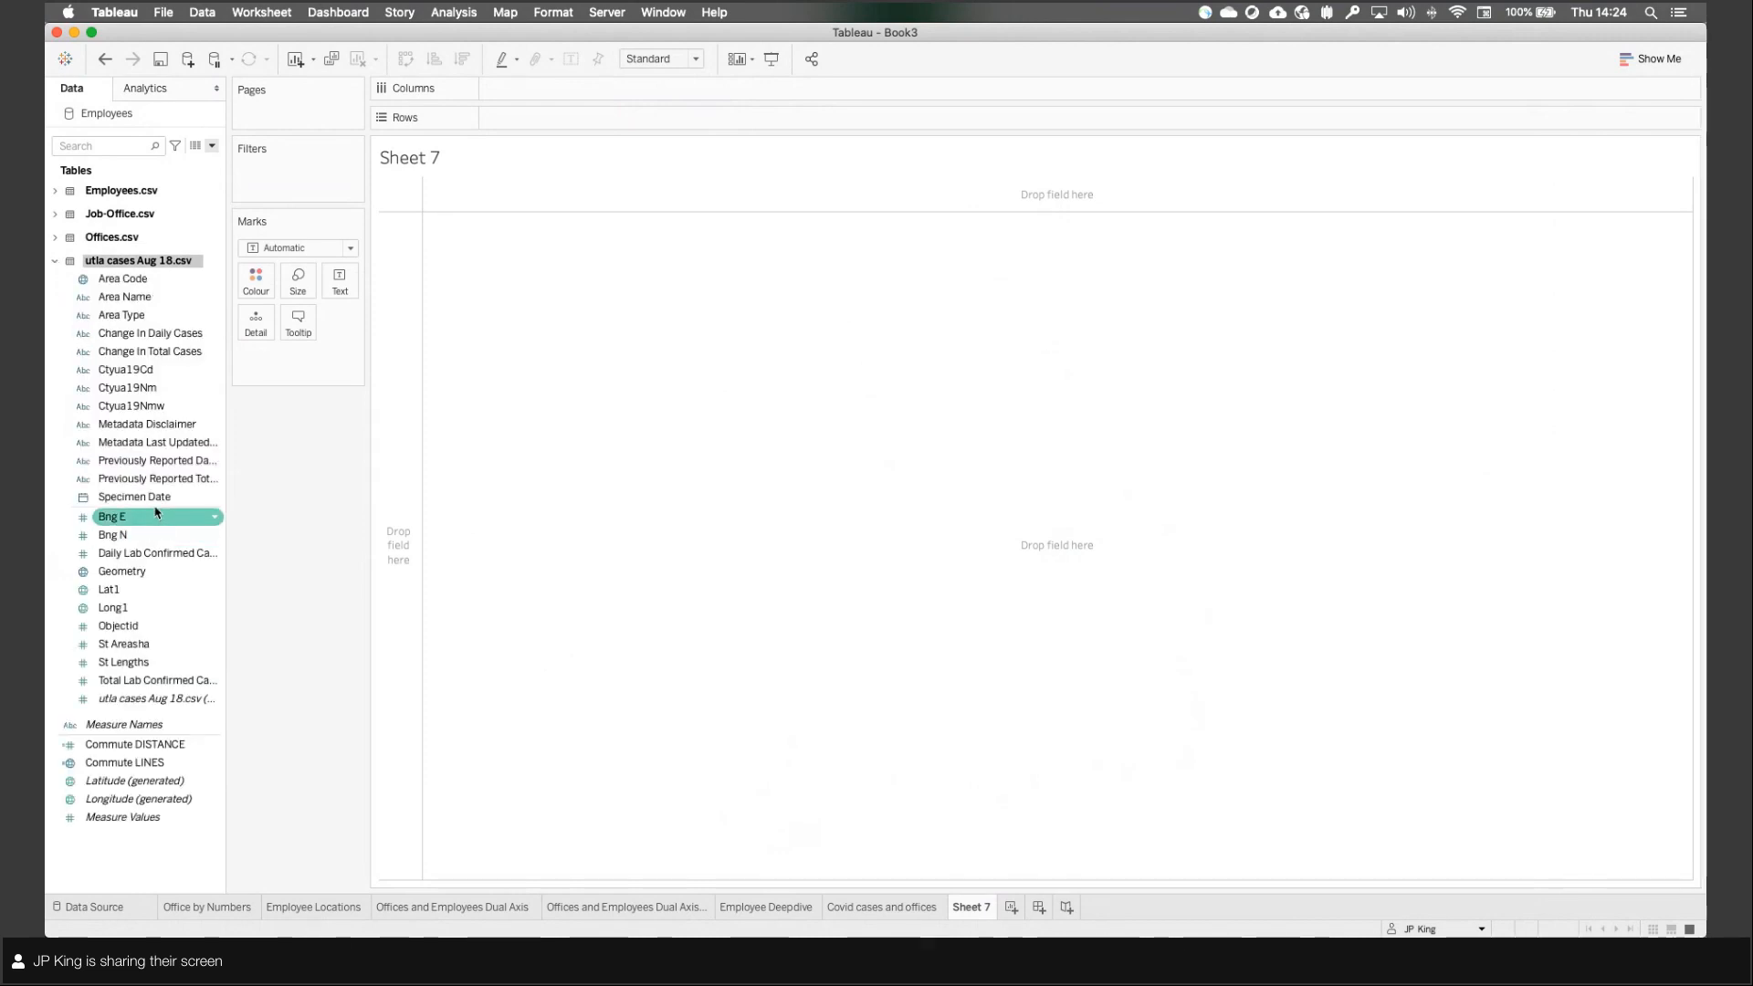
left_click_drag(151, 501, 538, 84)
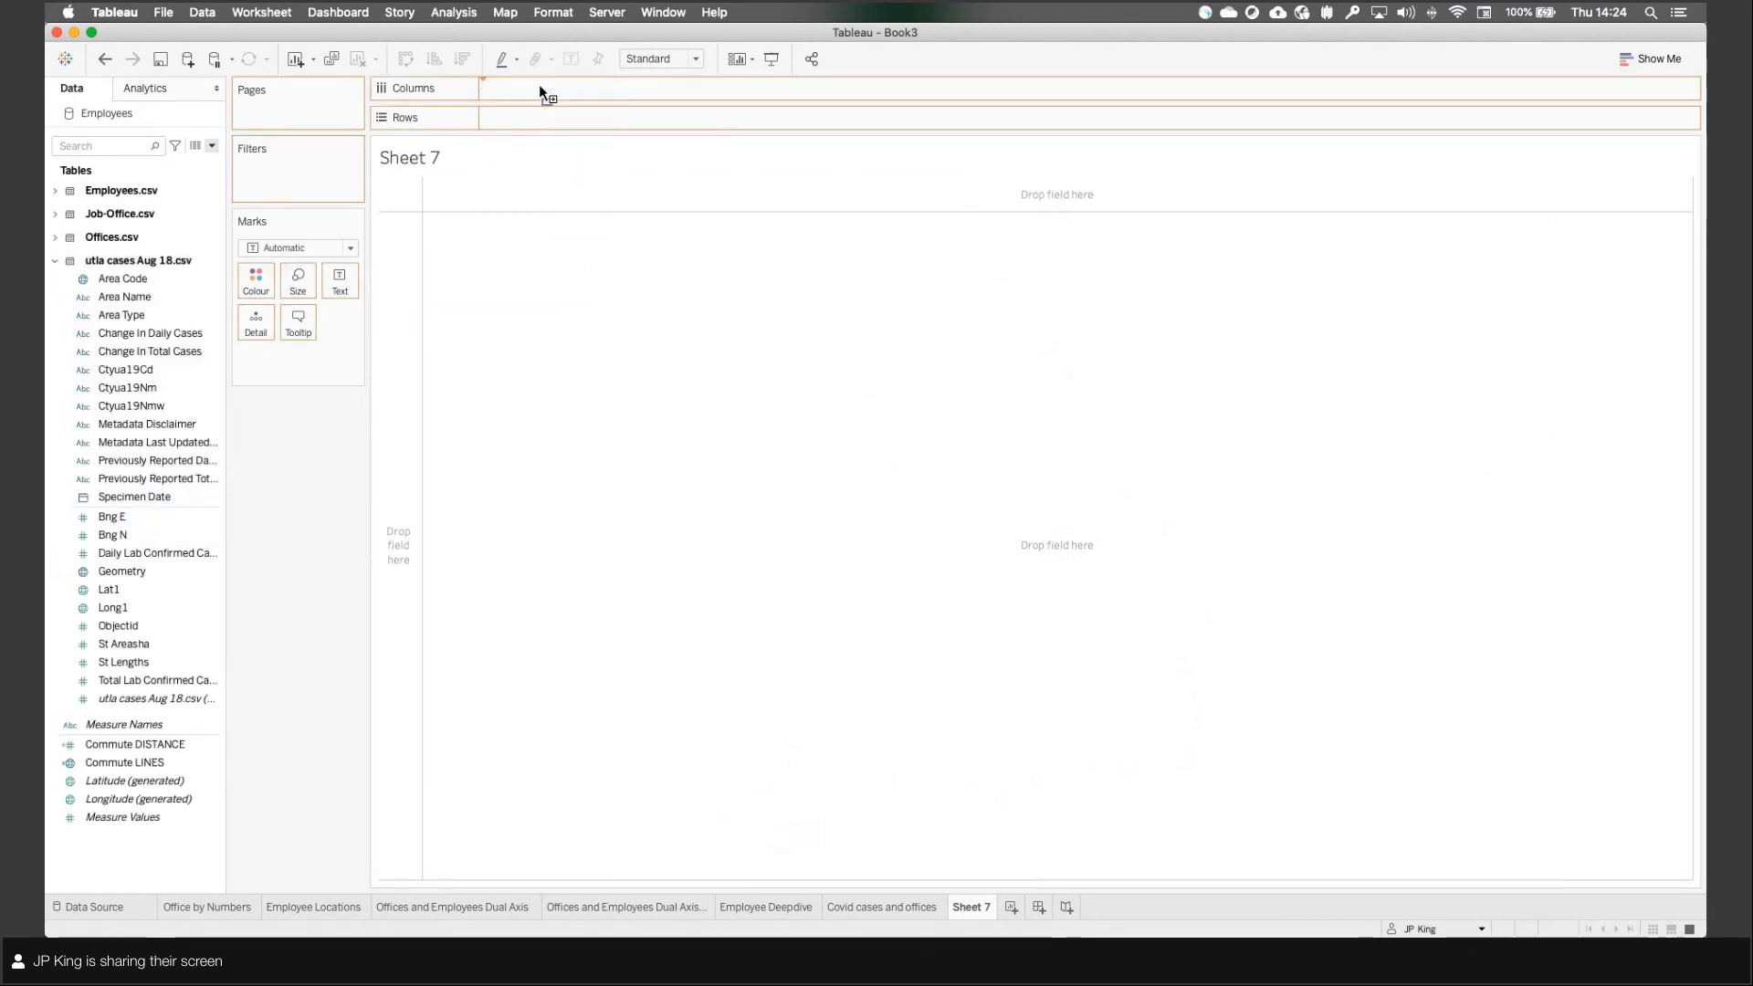
right_click(537, 87)
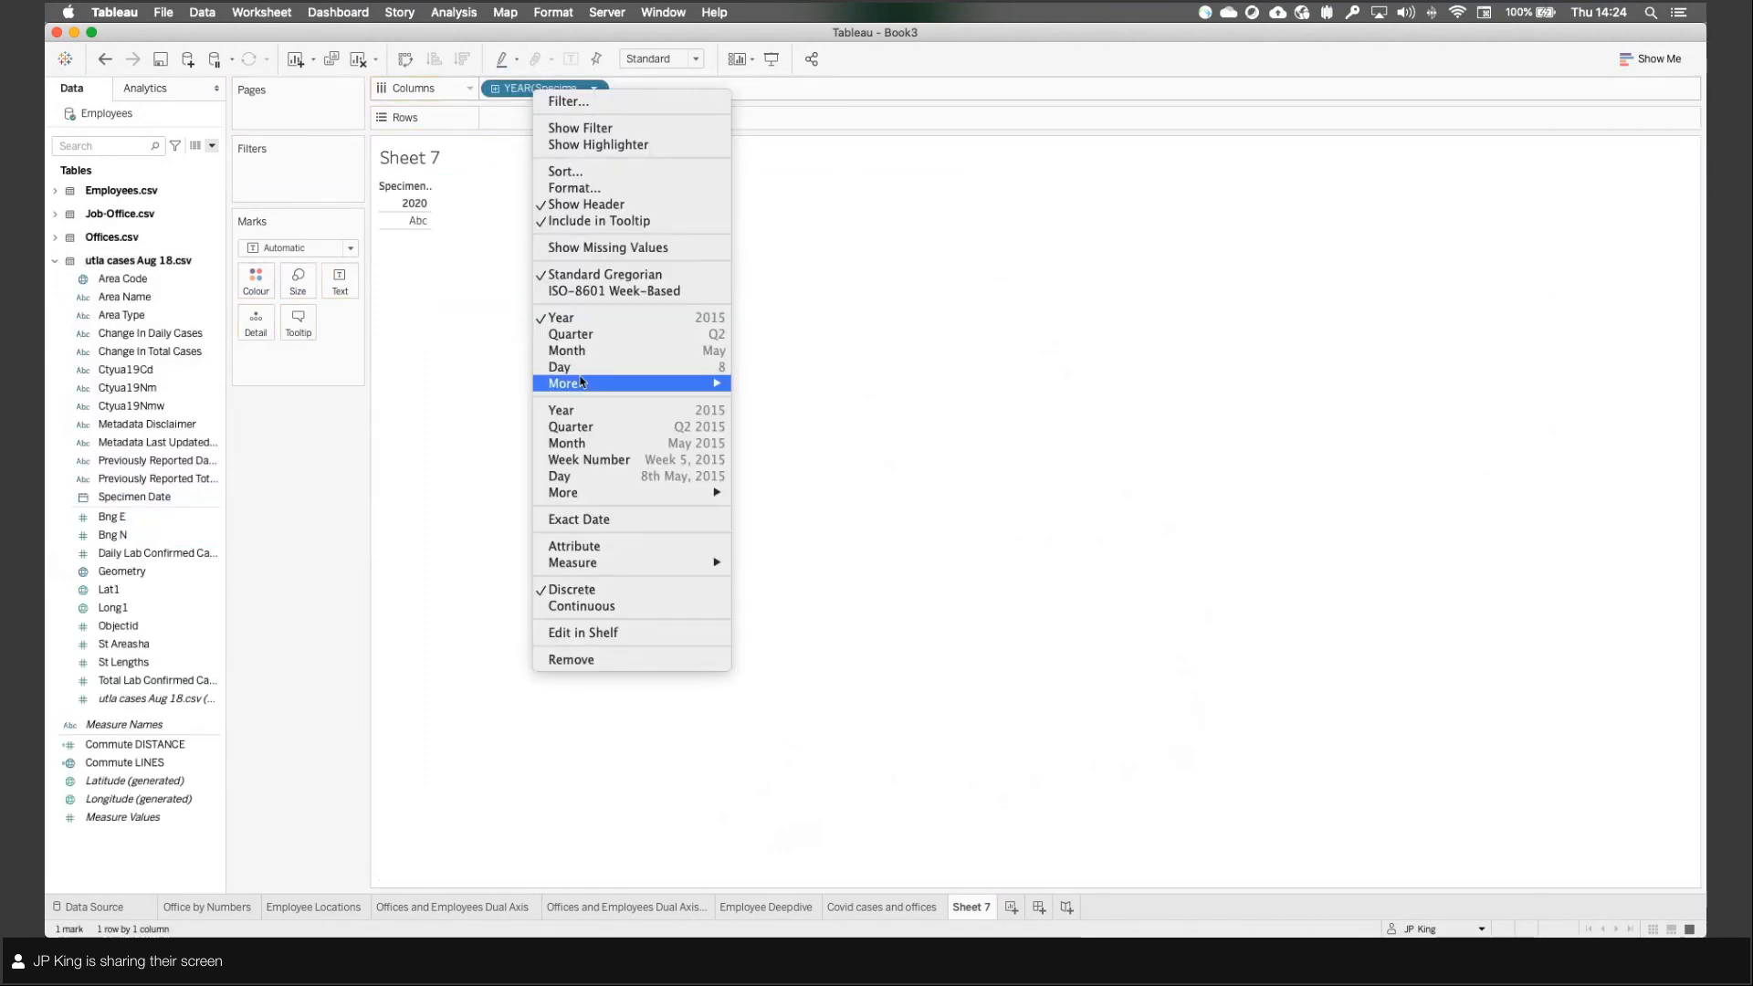
left_click(587, 478)
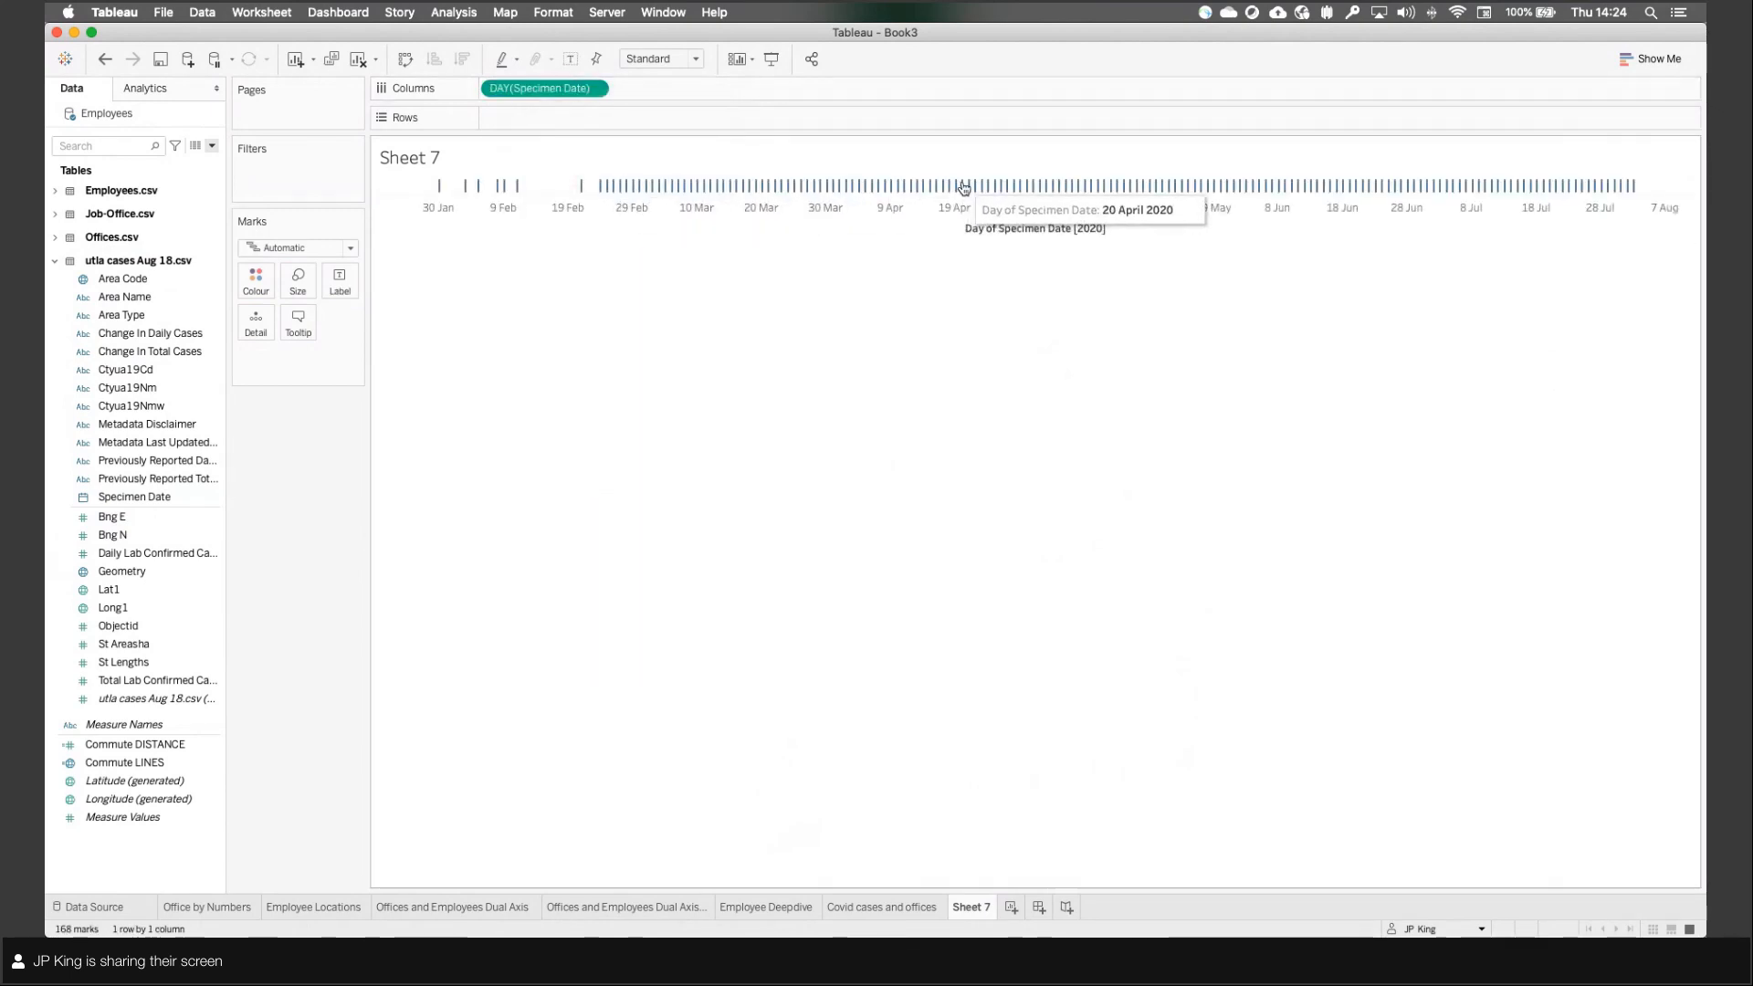
Step: Plot Daily Lab Confirmed Cases on Rows and show the daily values as bars
mouse_move(161, 563)
left_mouse_down()
mouse_move(644, 155)
mouse_move(580, 119)
left_mouse_up()
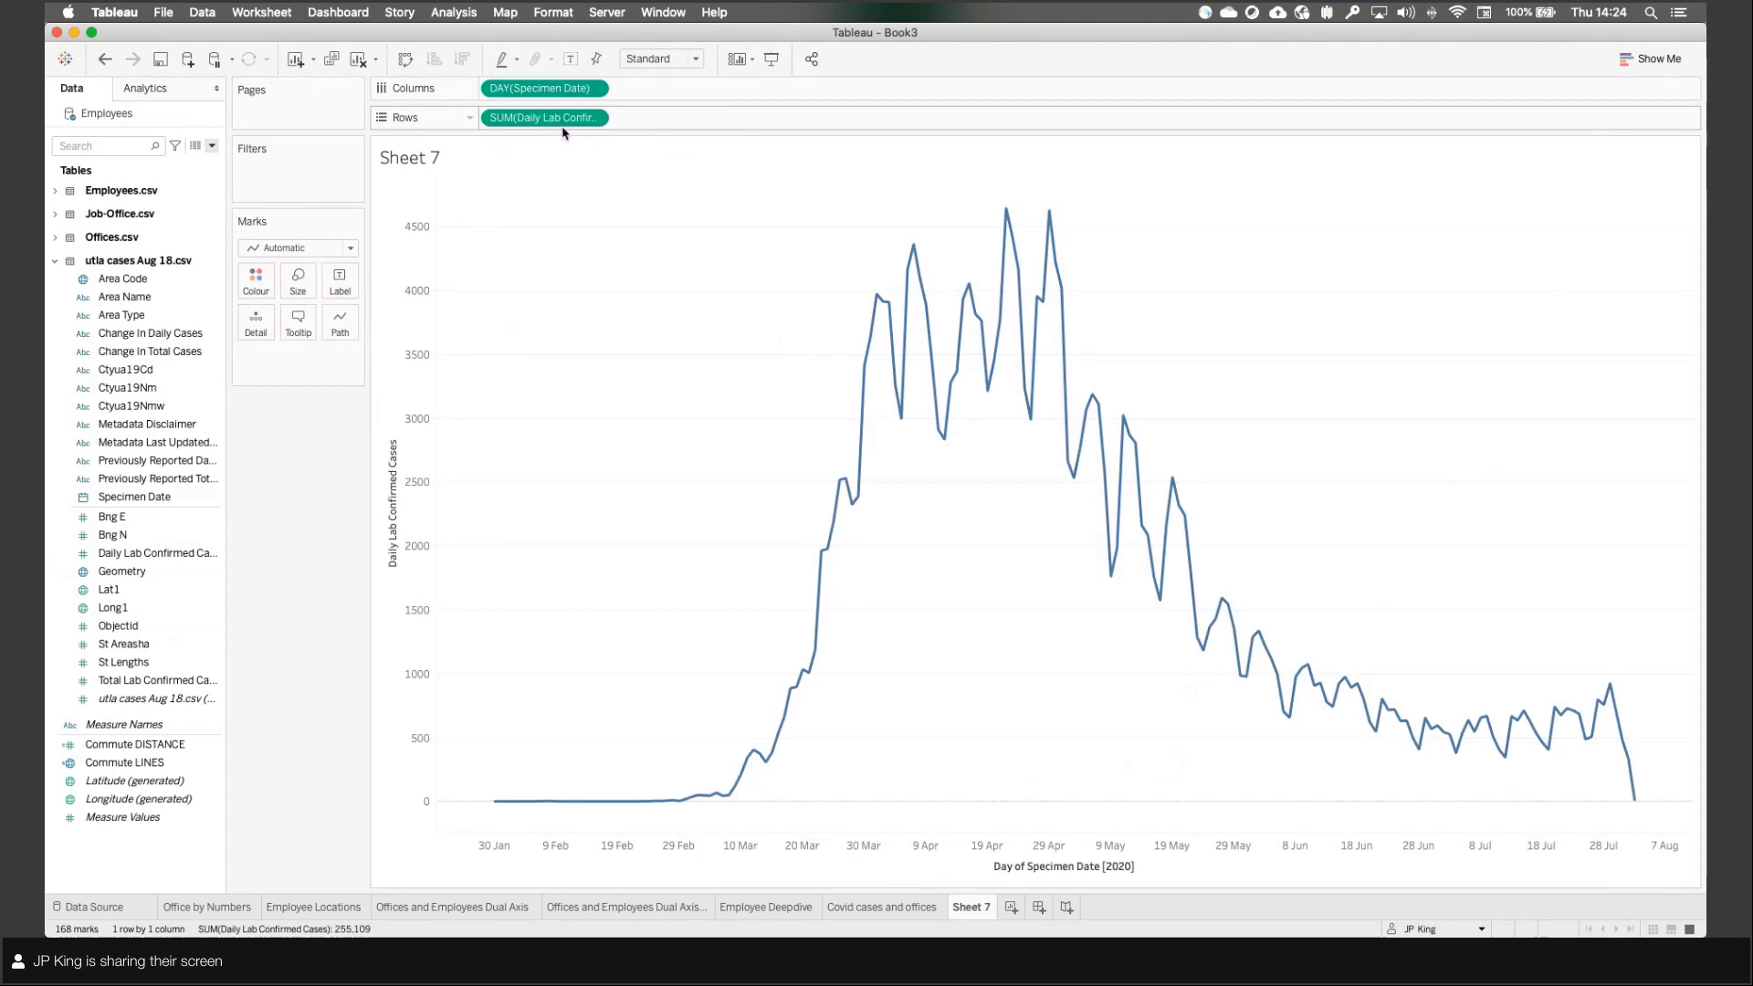
left_click(350, 250)
left_click(276, 290)
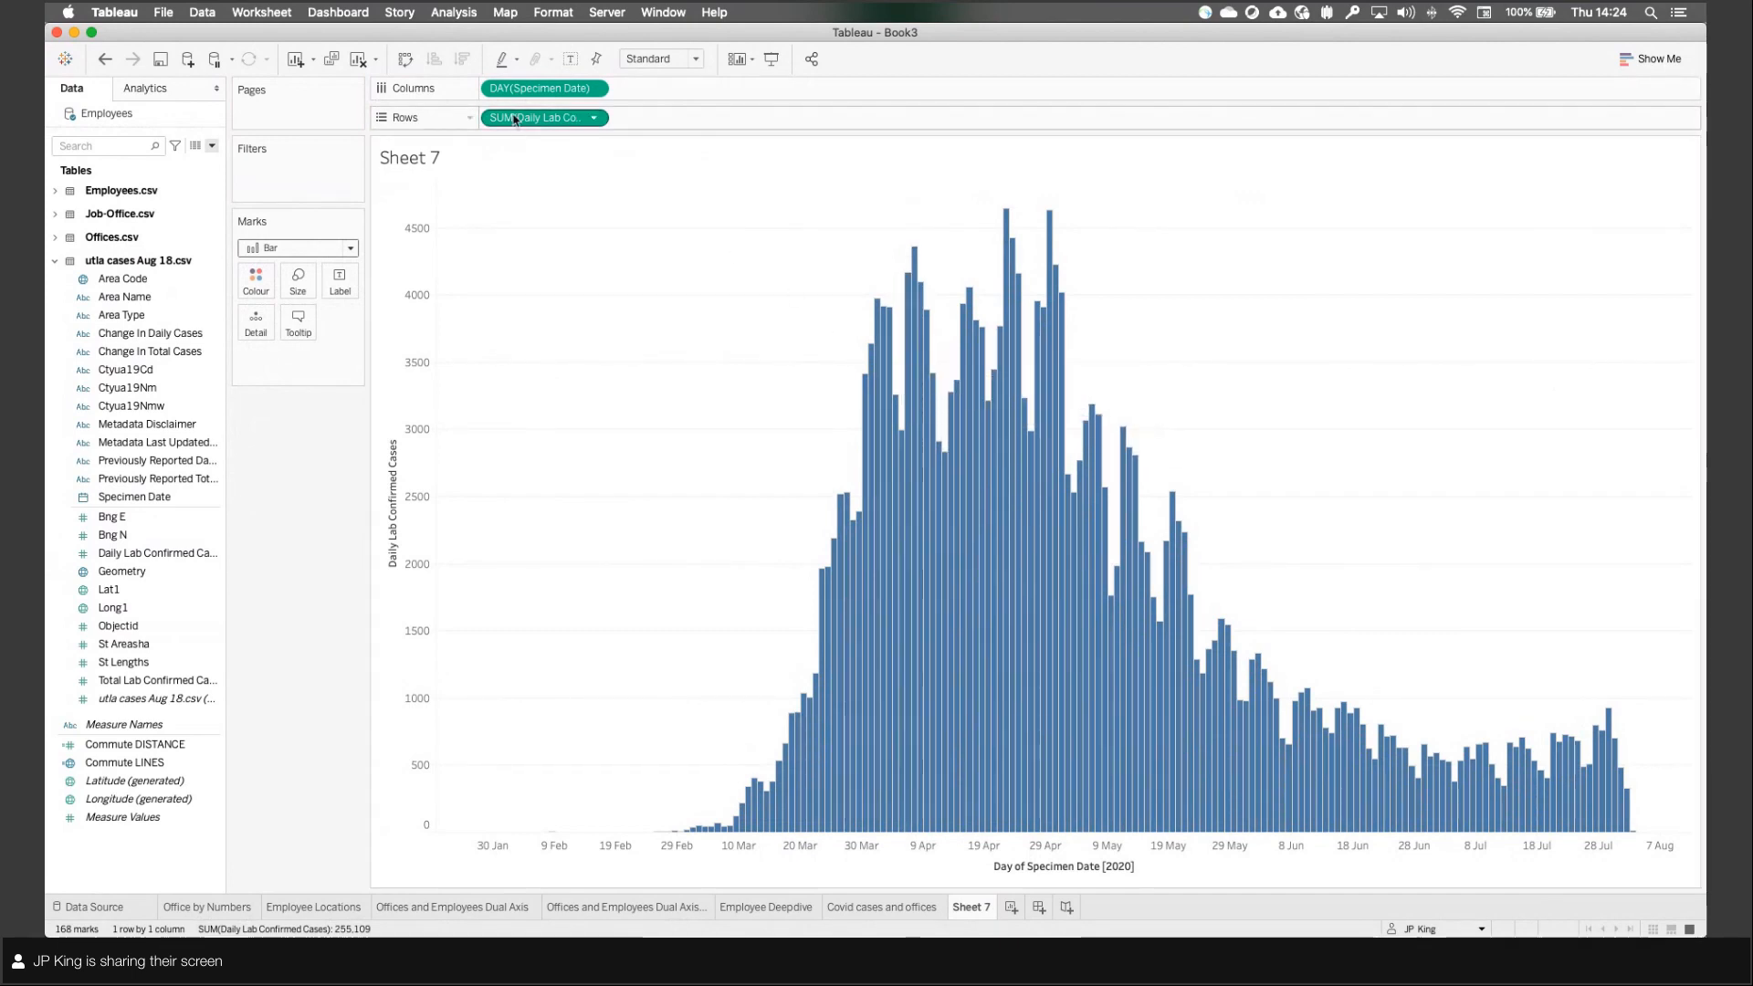
Step: Duplicate Daily Lab Confirmed Cases on Rows and set the second chart's mark type to Line
left_click_drag(517, 122, 670, 113)
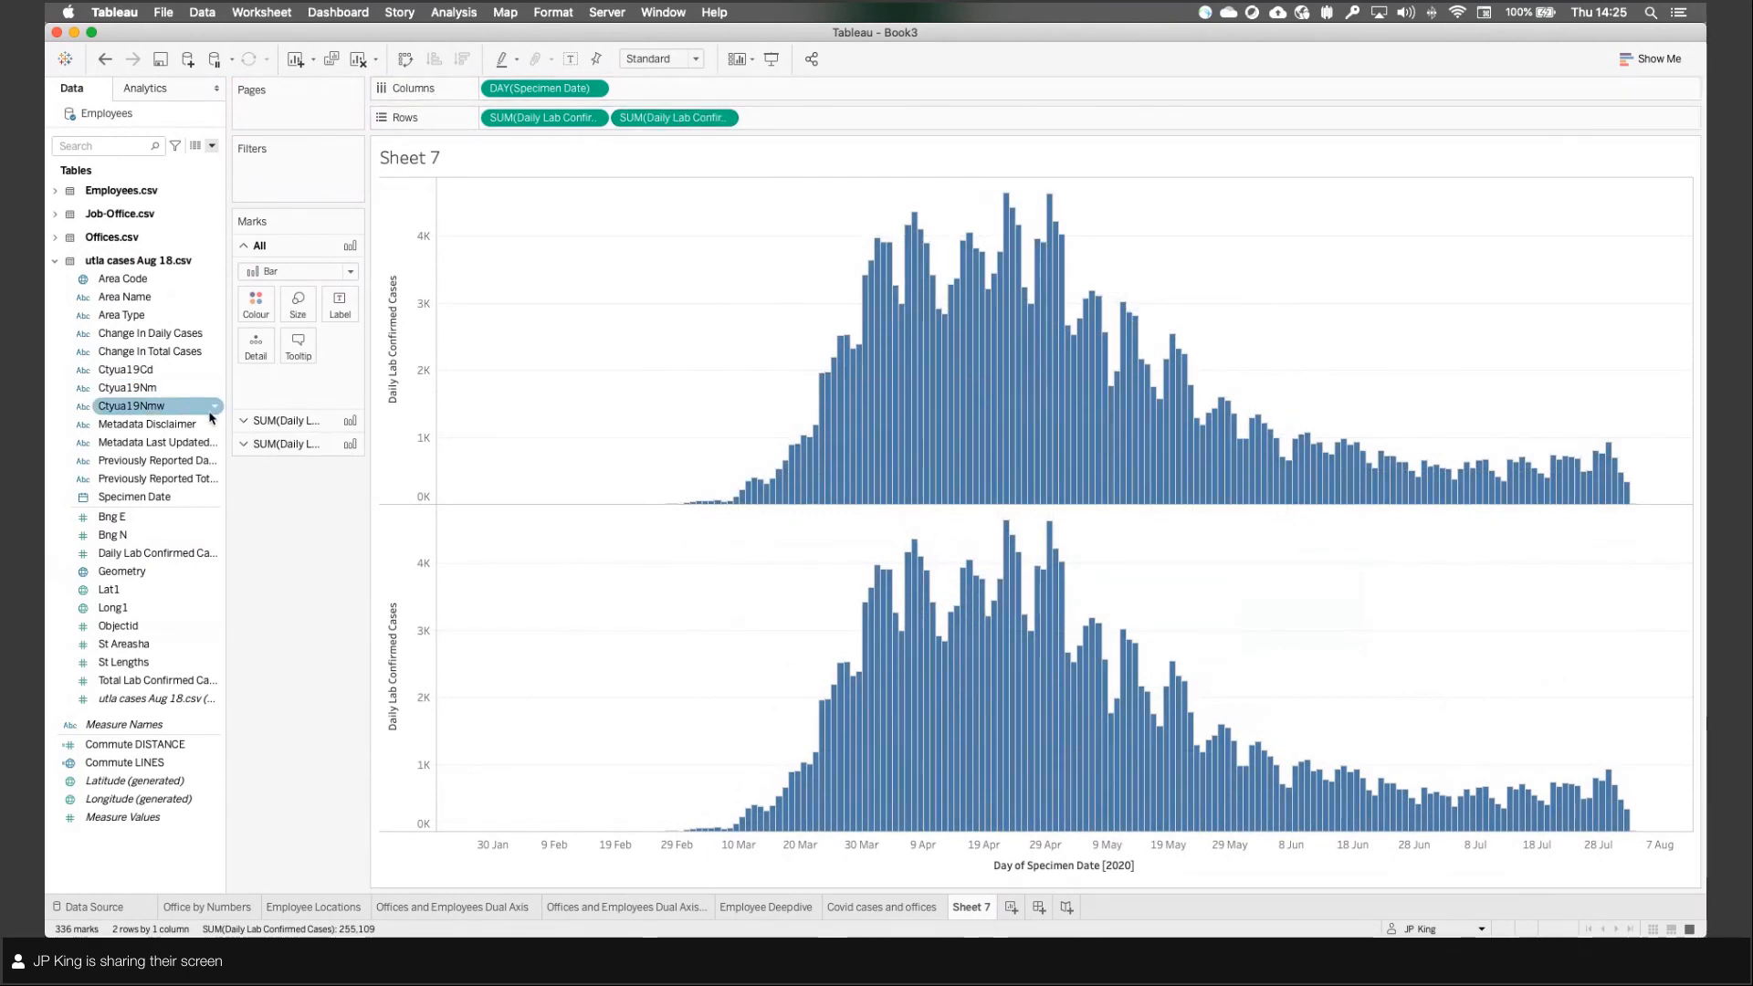
left_click(286, 444)
left_click(274, 318)
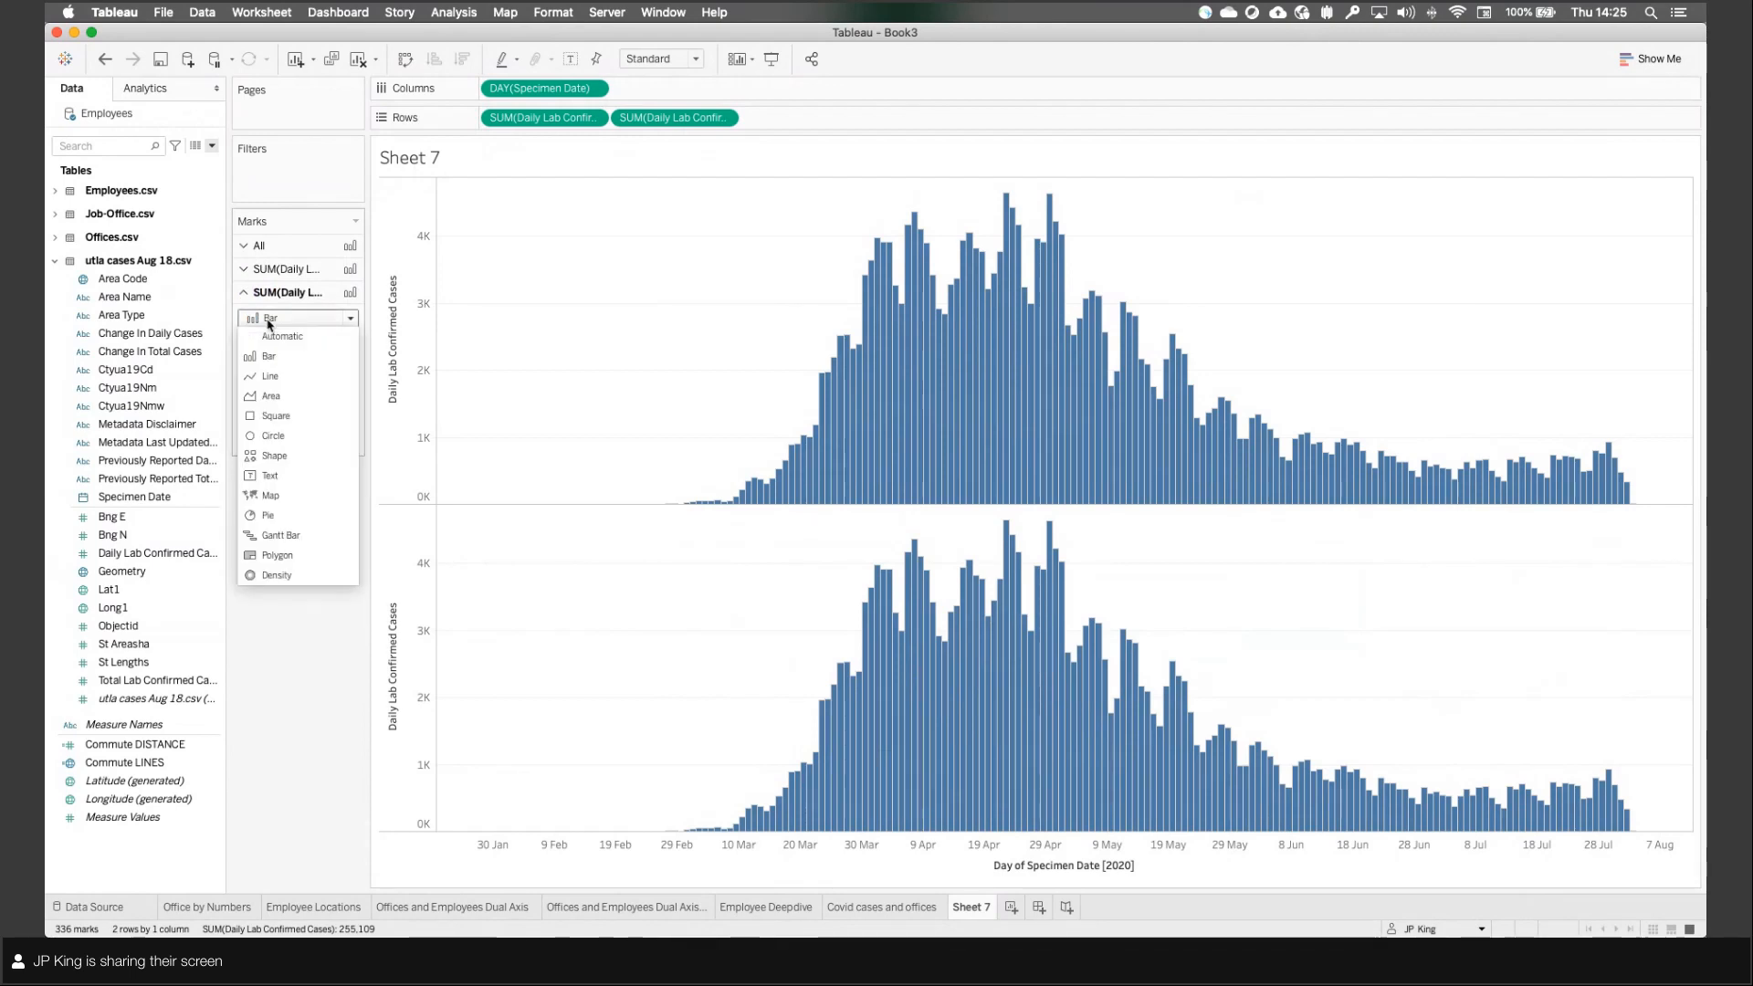
left_click(271, 378)
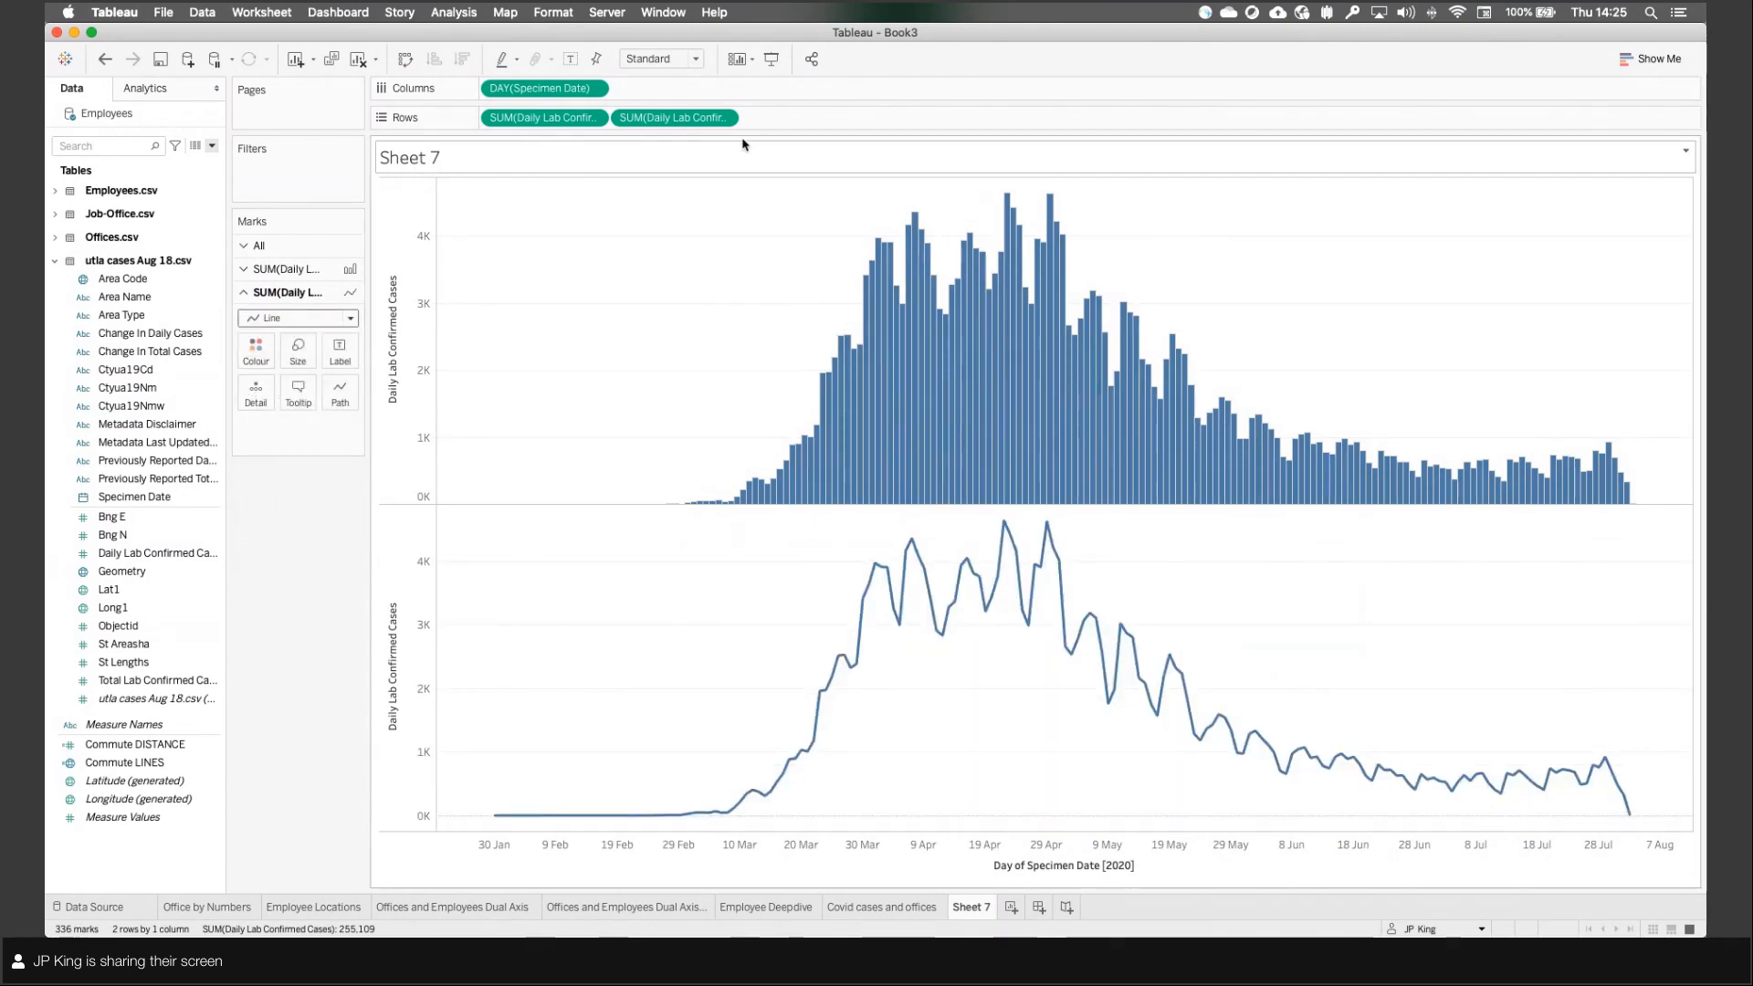
Step: Apply a Moving Average quick table calculation to the second Daily Lab Confirmed Cases measure on Rows
right_click(663, 121)
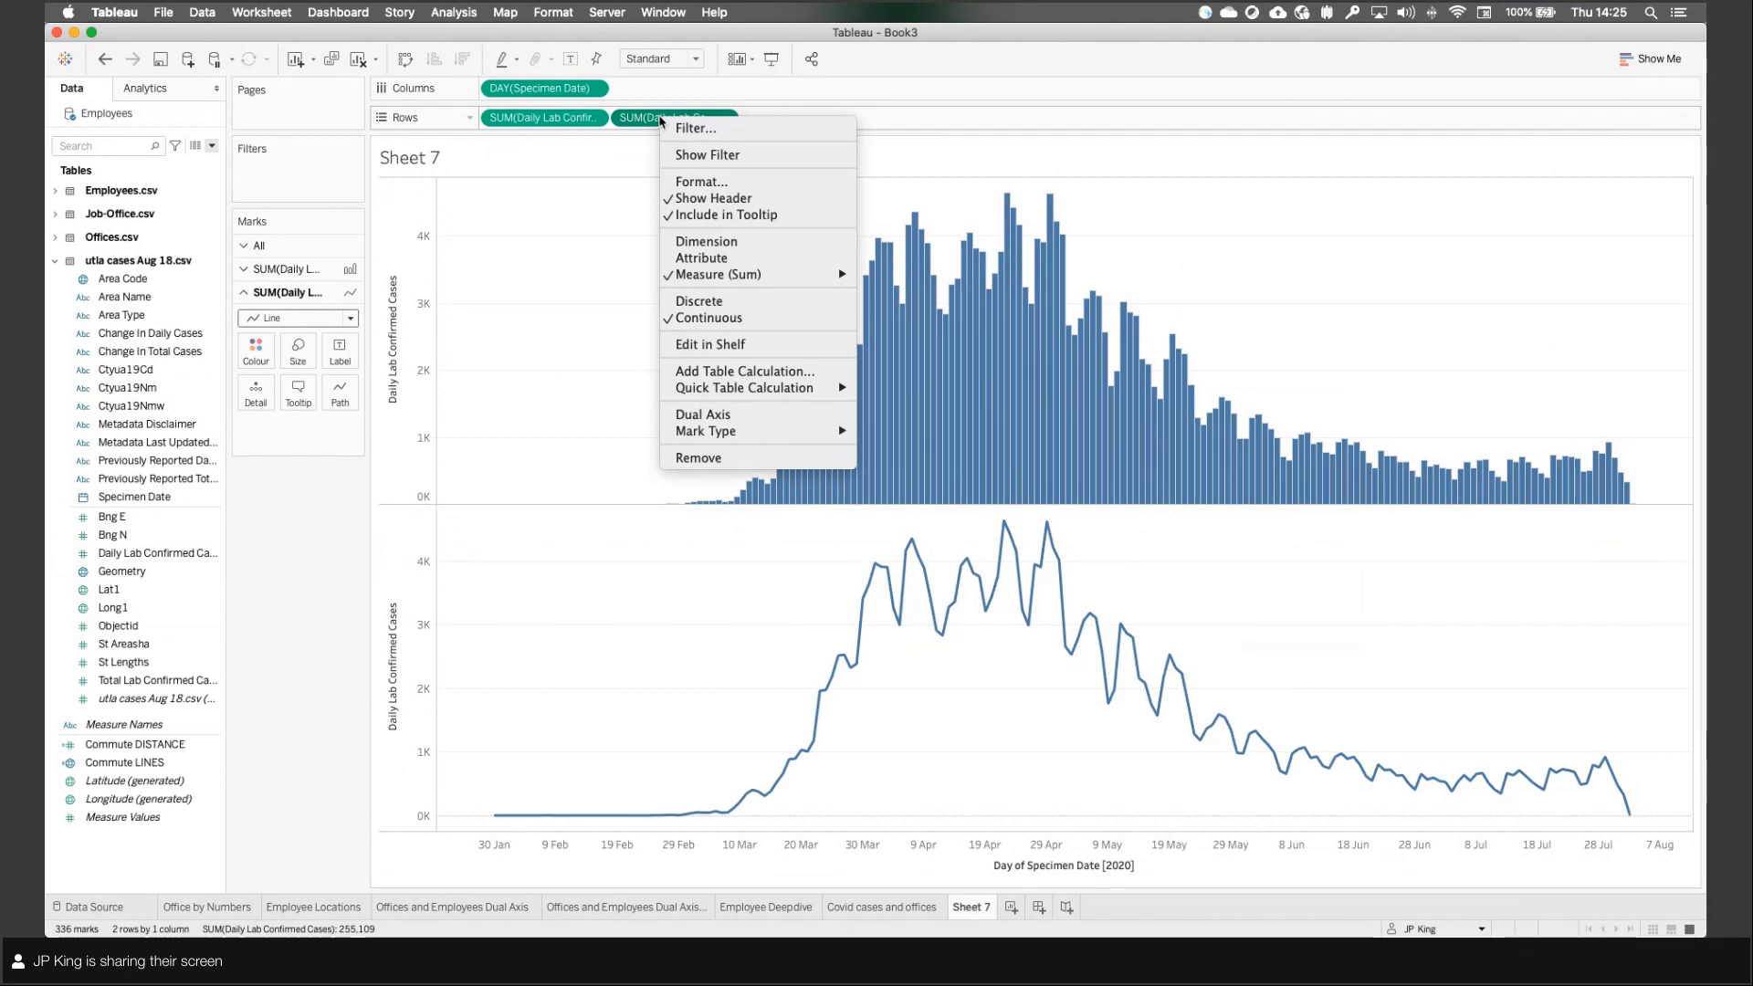
mouse_move(731, 393)
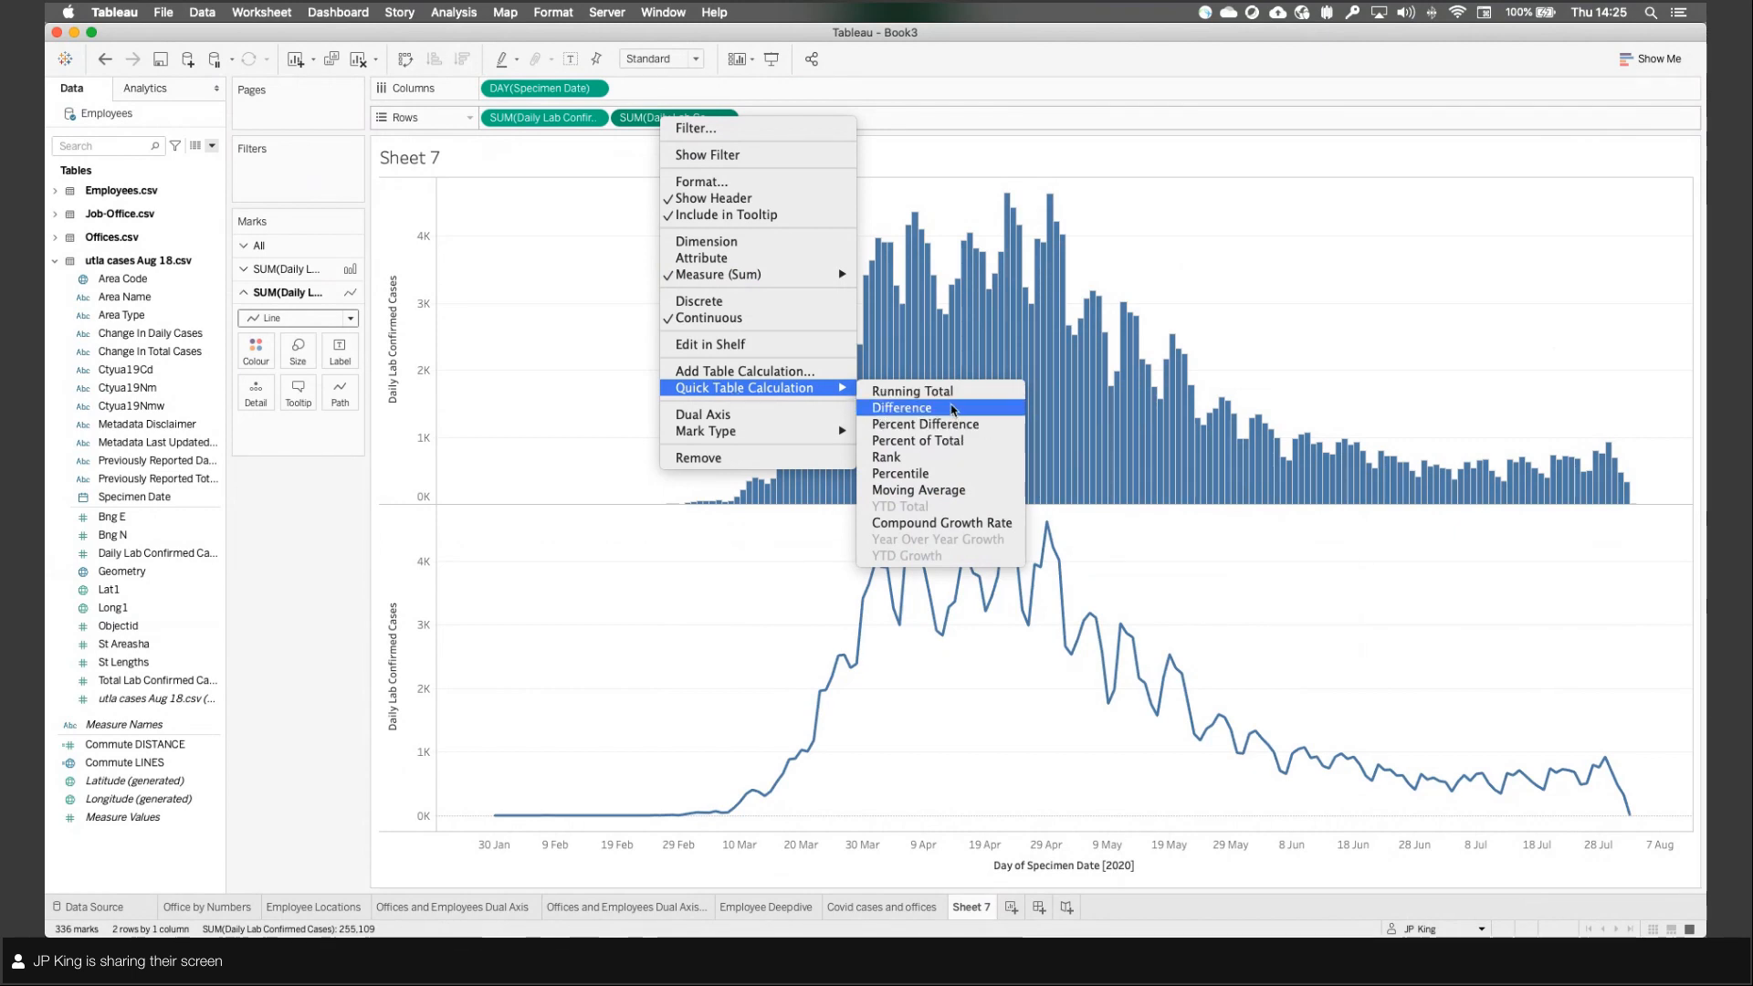
left_click(932, 490)
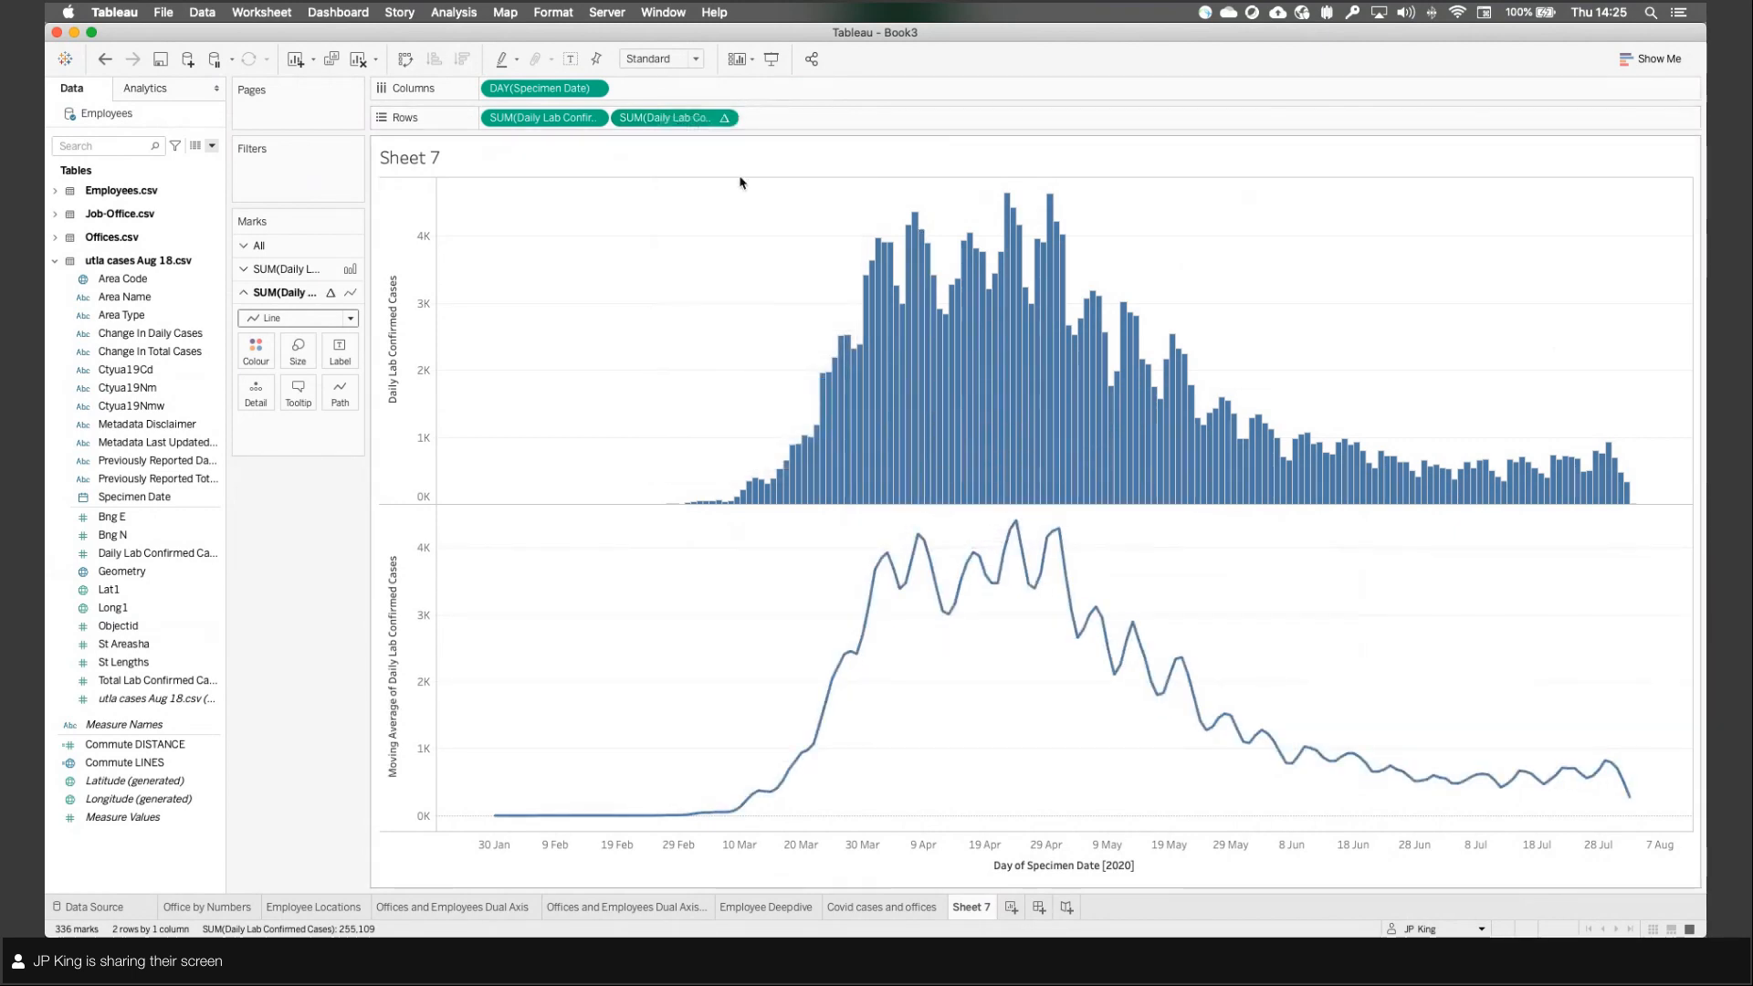
Step: Edit the moving average calculation to use 3 previous values and 3 next values
right_click(668, 119)
left_click(731, 390)
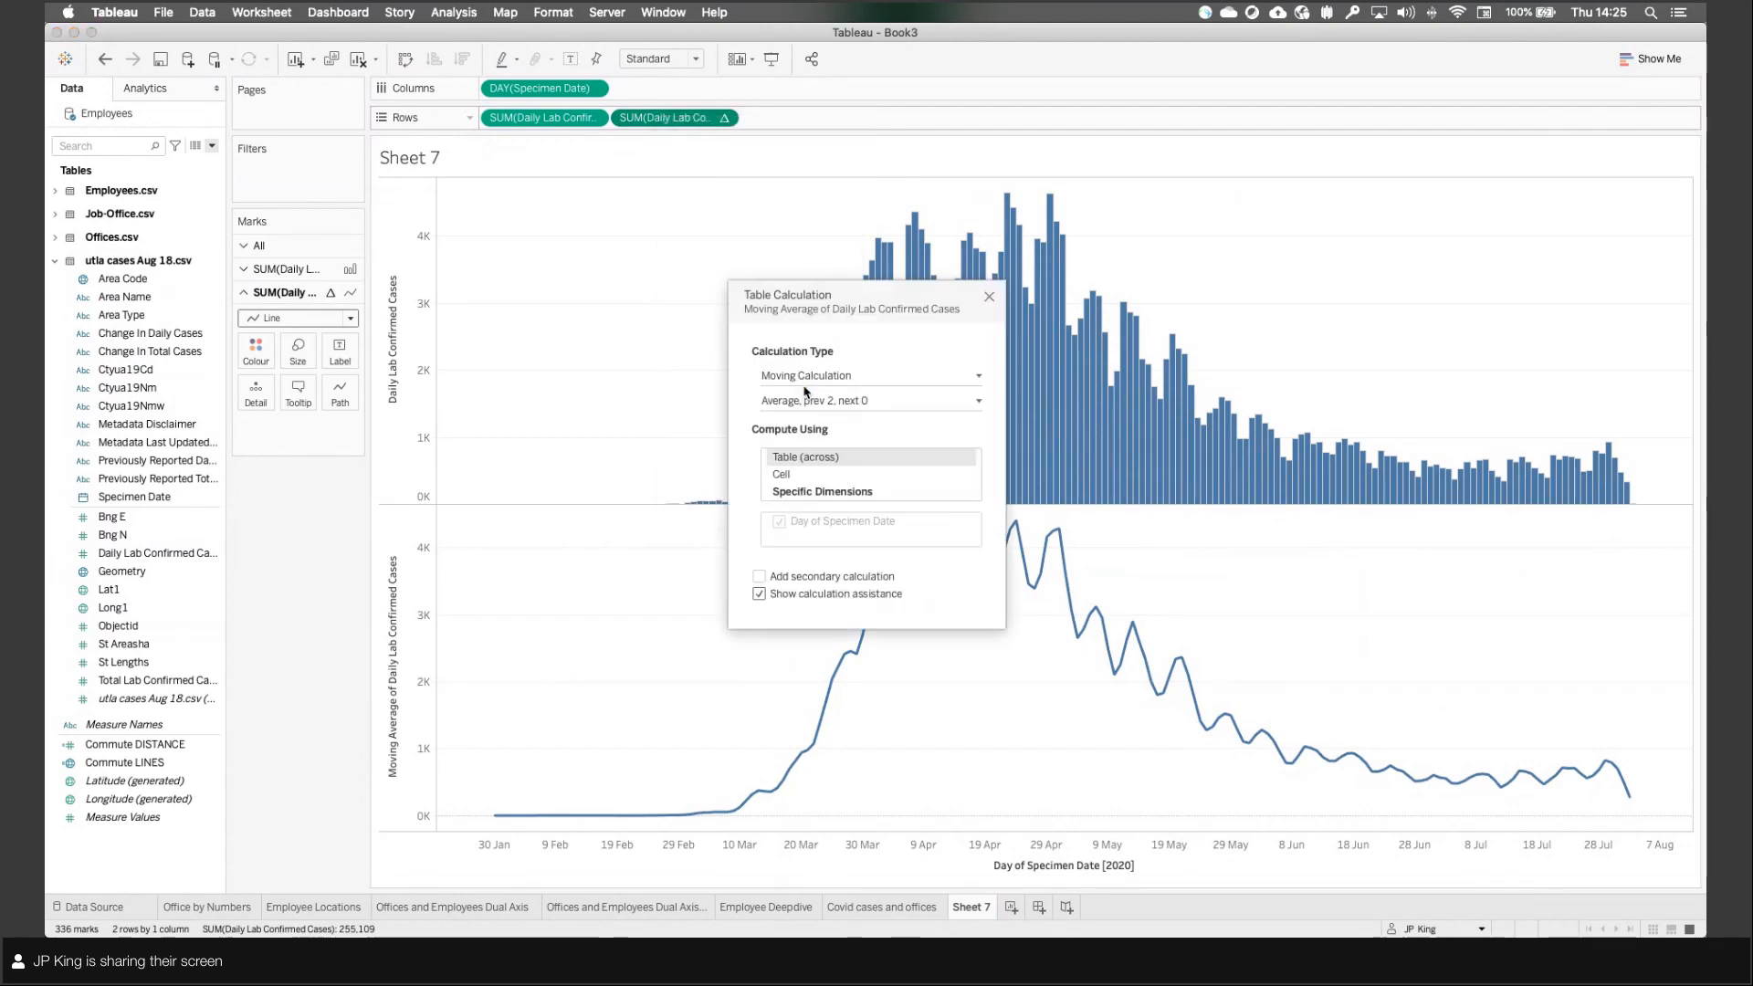
left_click(850, 408)
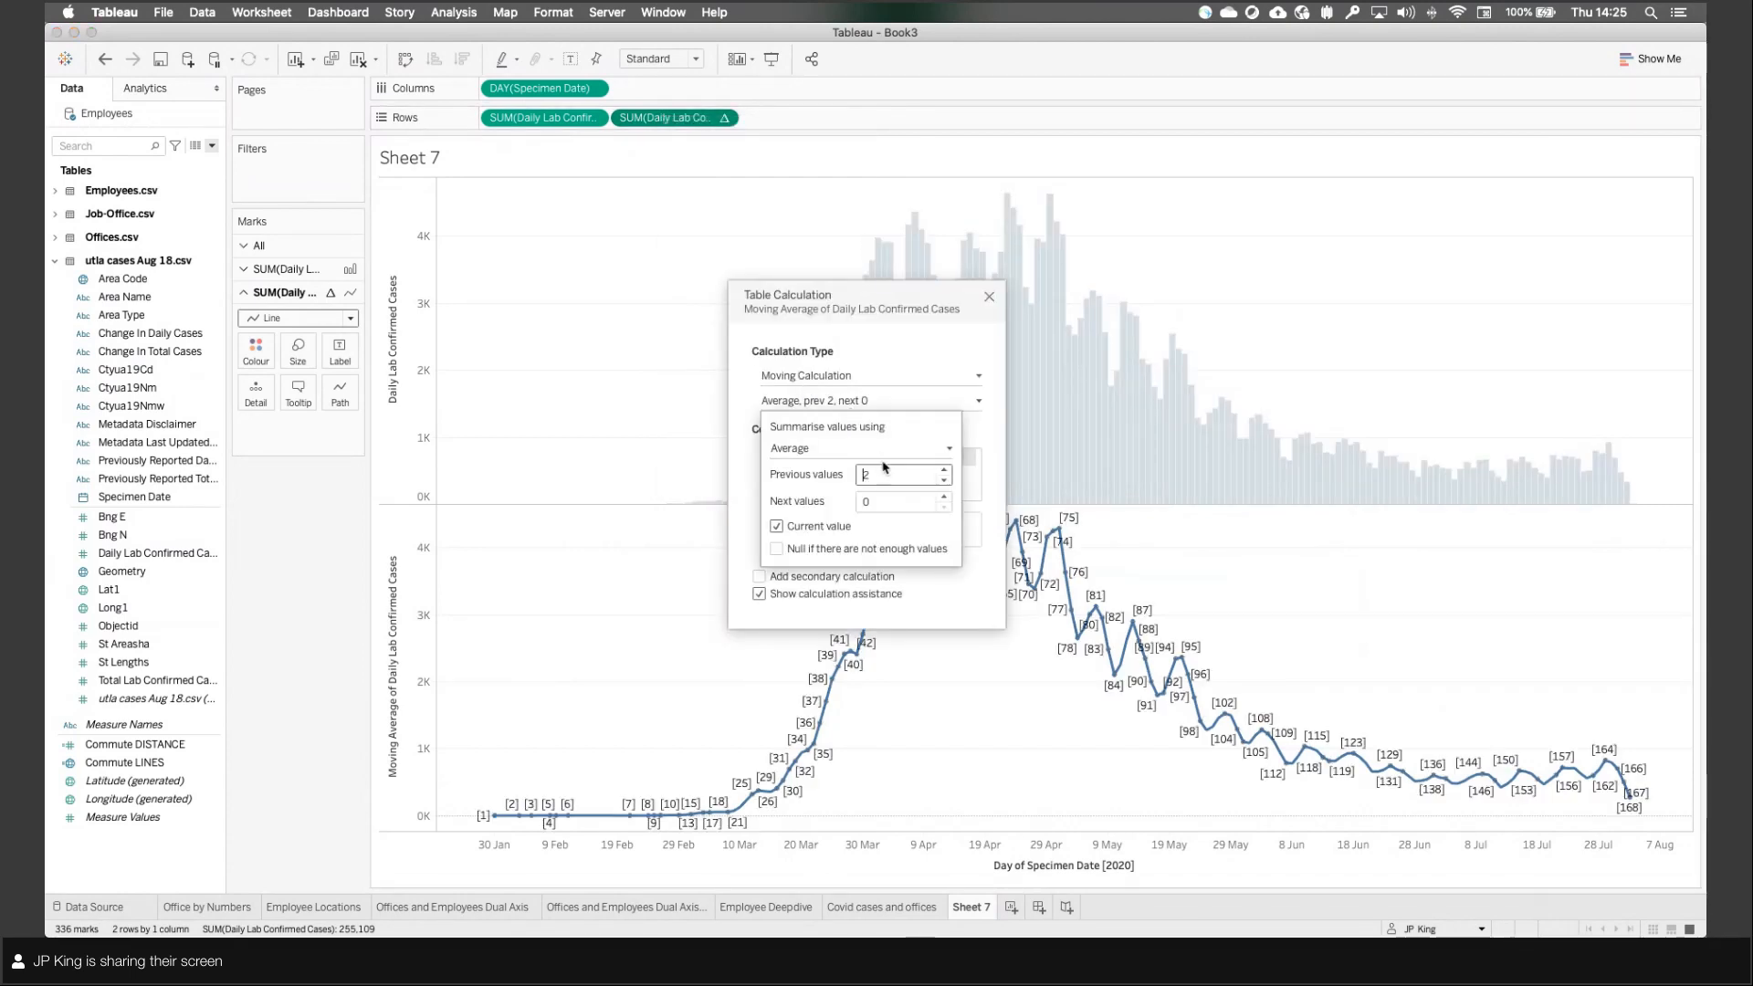
type("3")
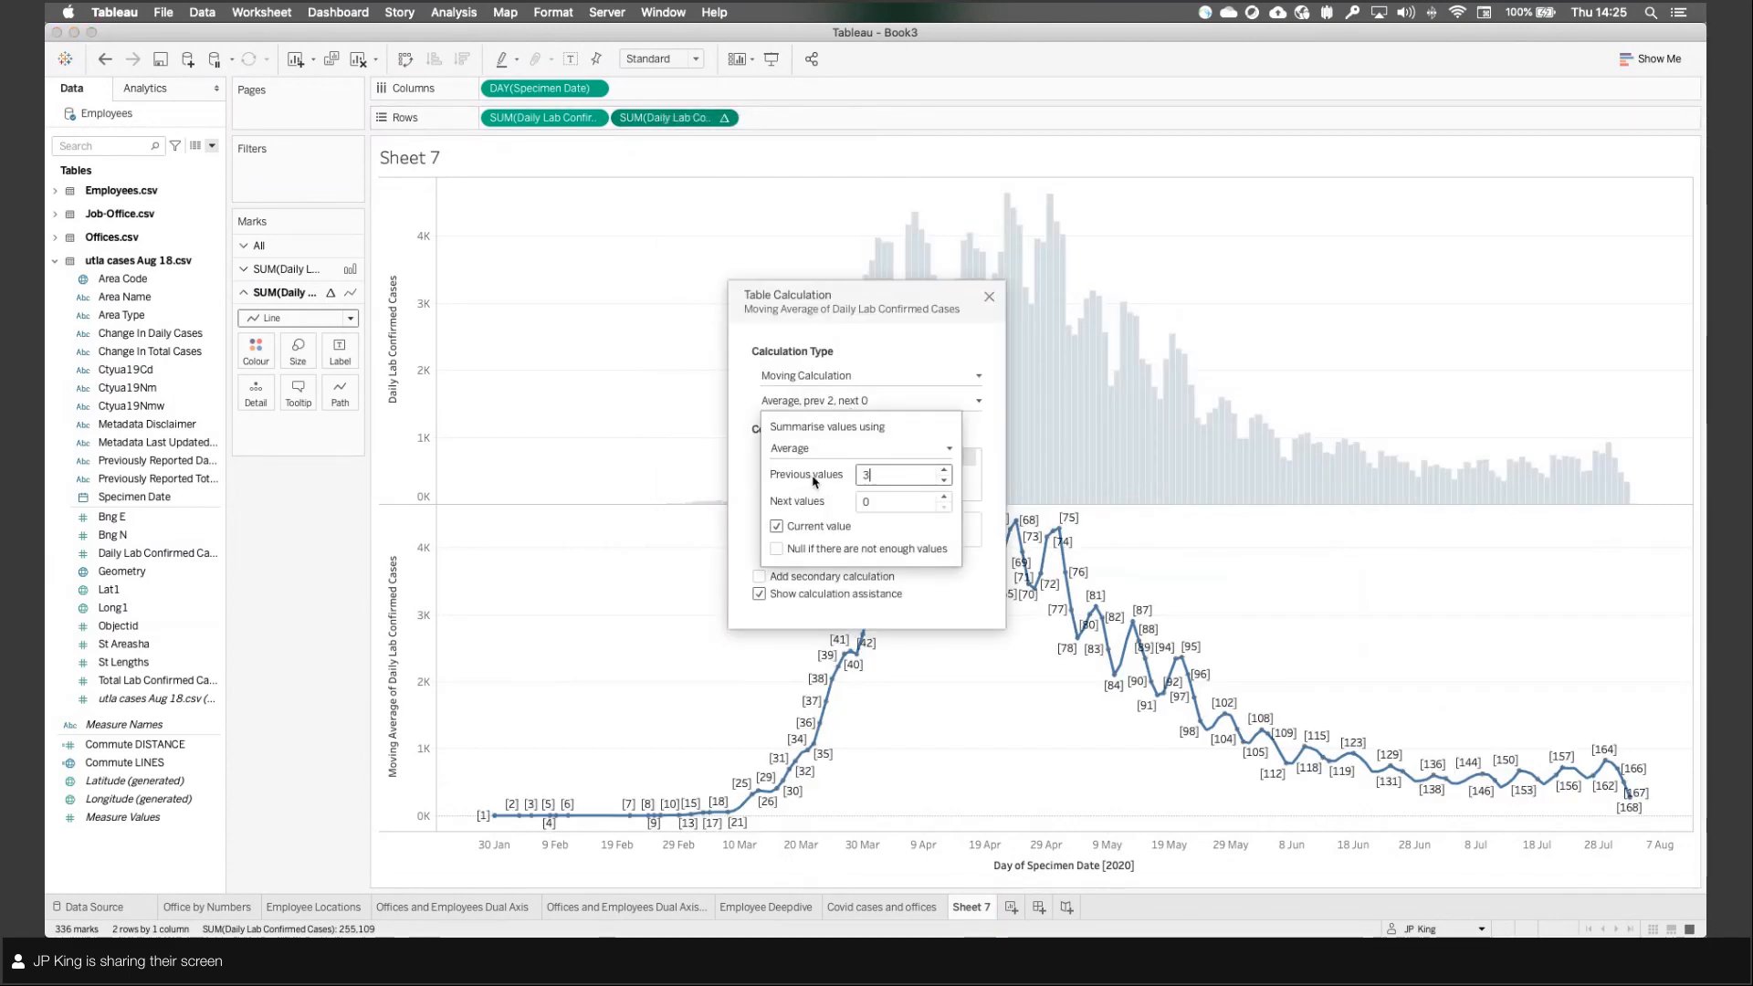
double_click(890, 498)
type("3")
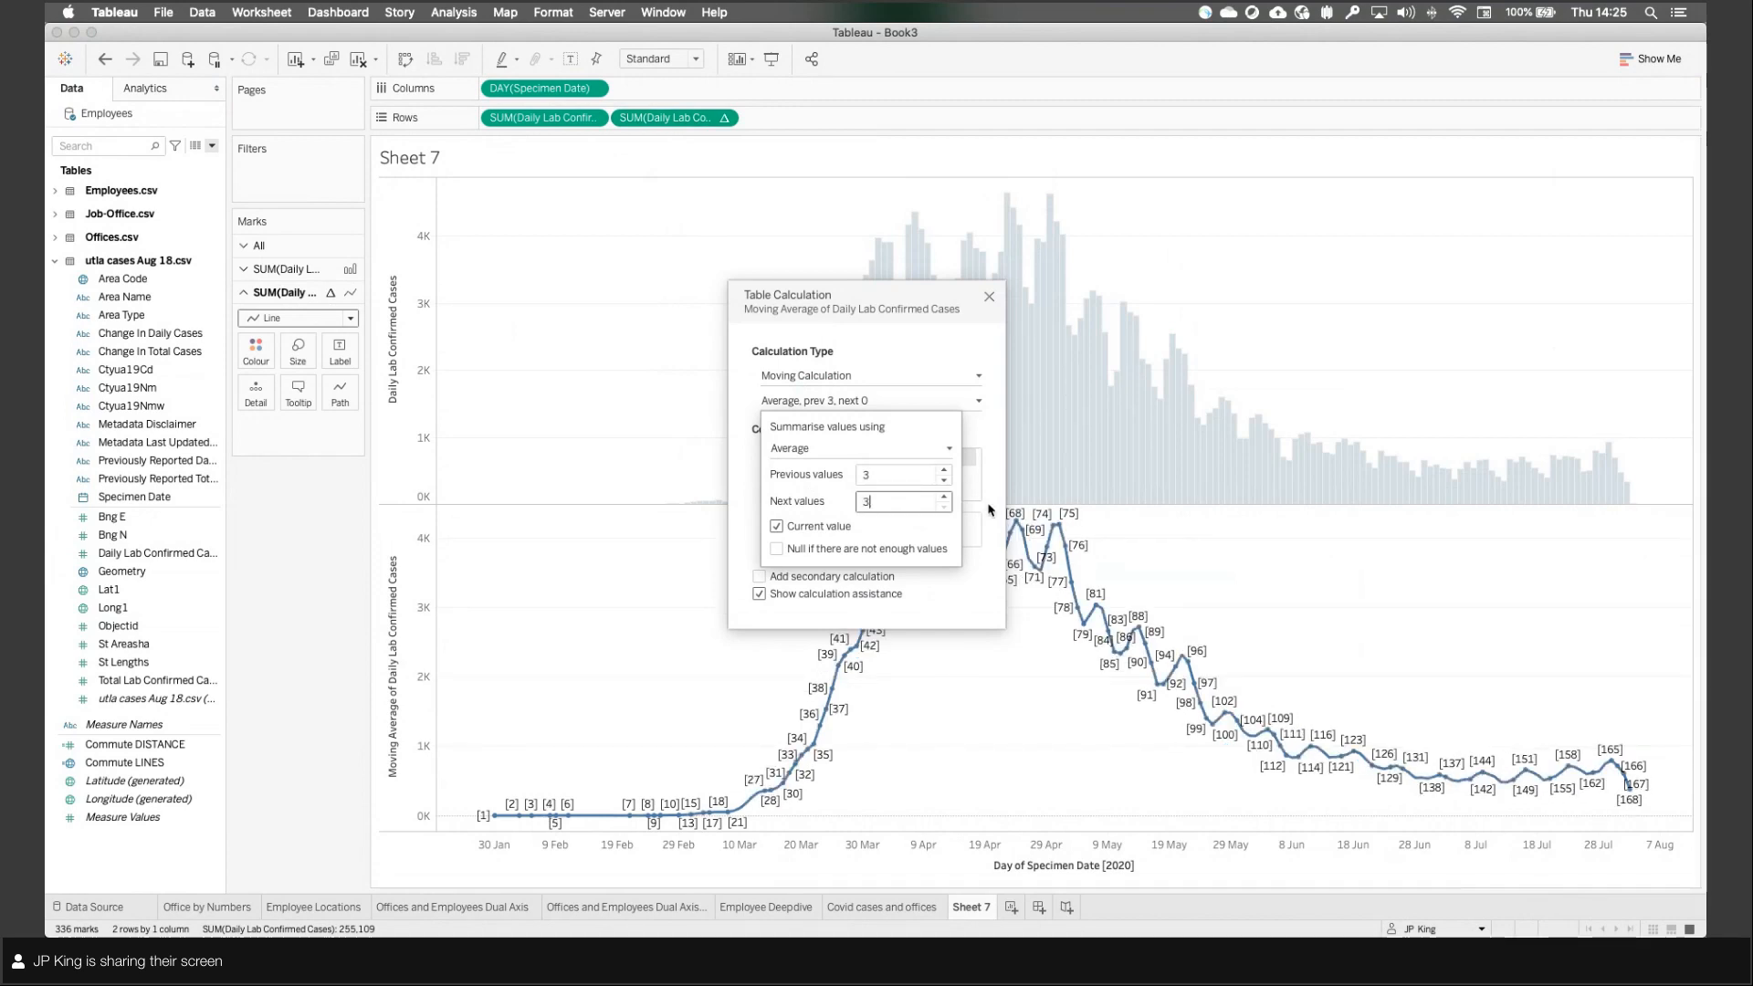
key("Tab")
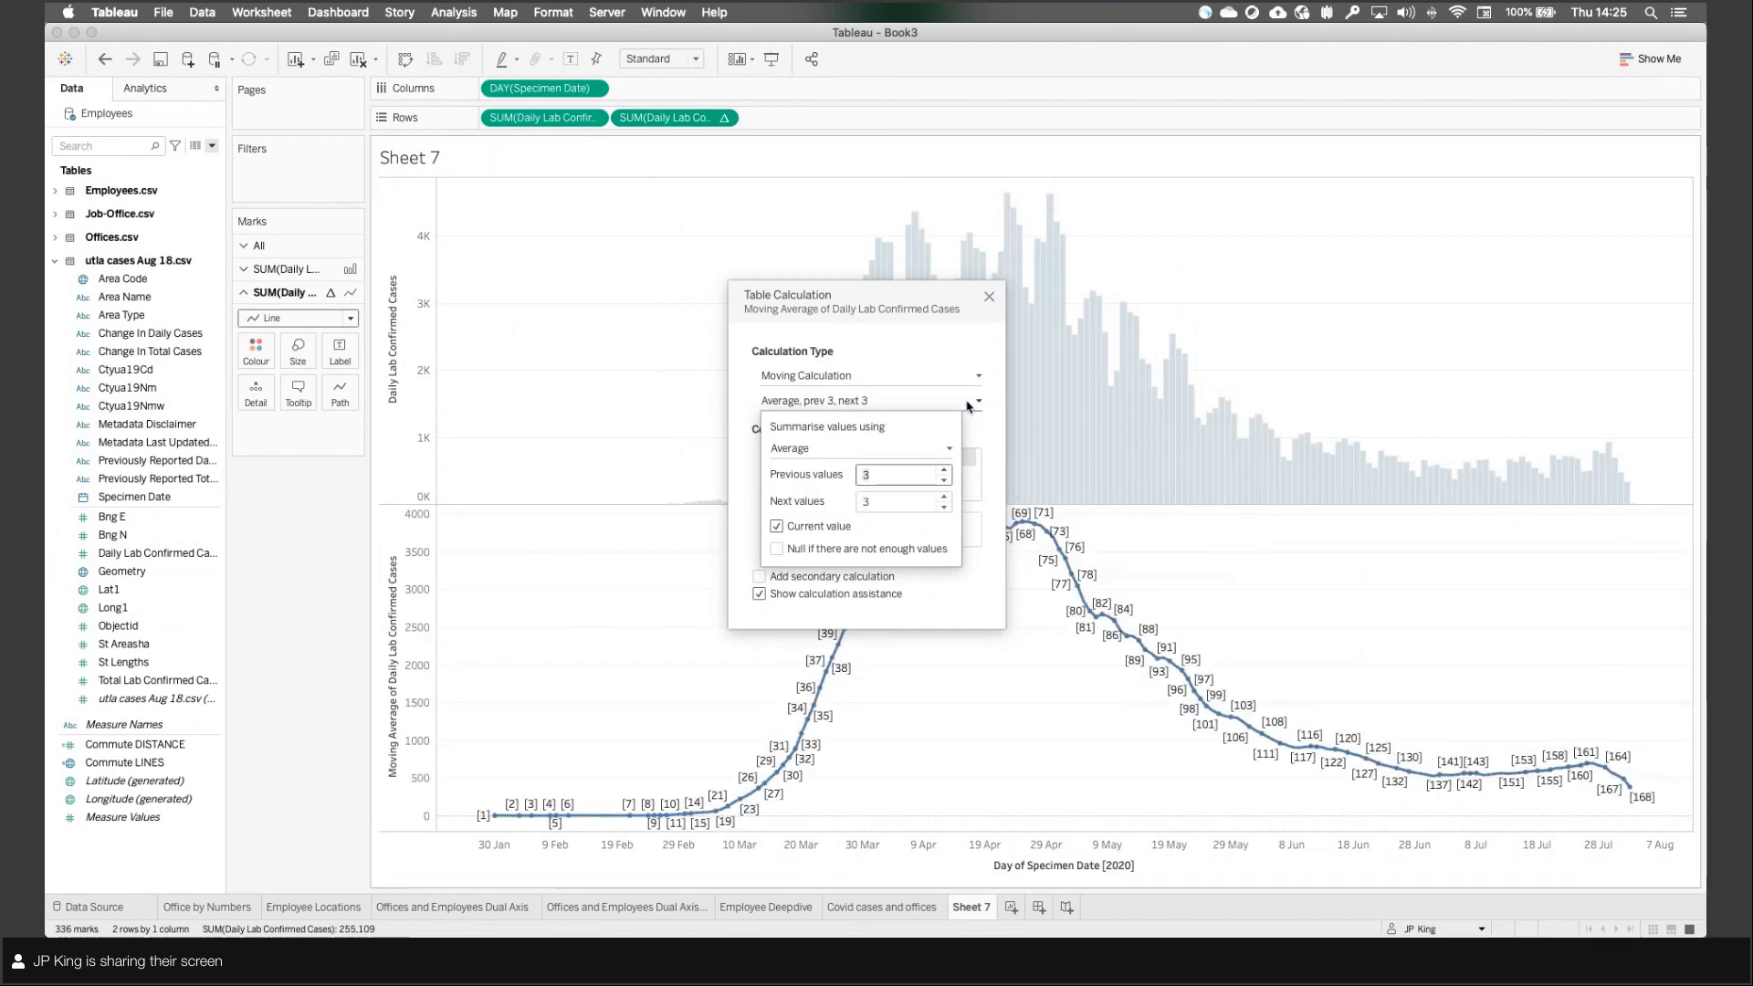
left_click(970, 406)
left_click(989, 297)
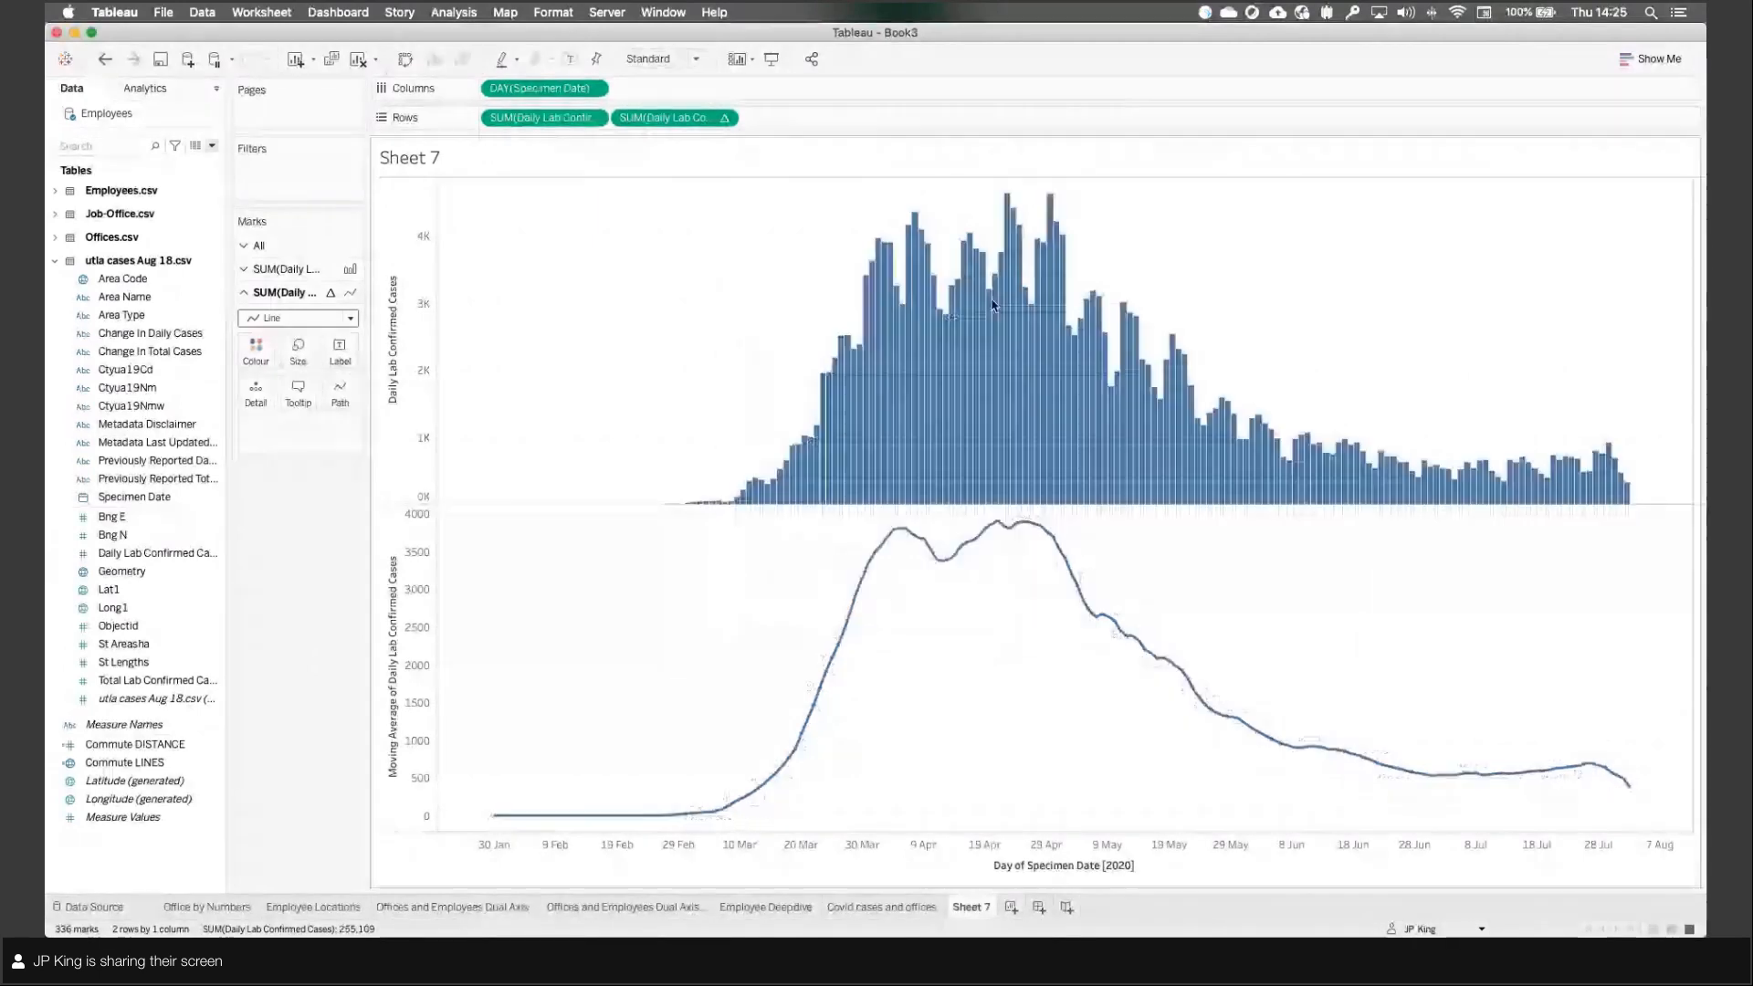
Step: Combine the moving average line with the daily confirmed cases bars on a dual axis and synchronise the axes
mouse_move(1024, 520)
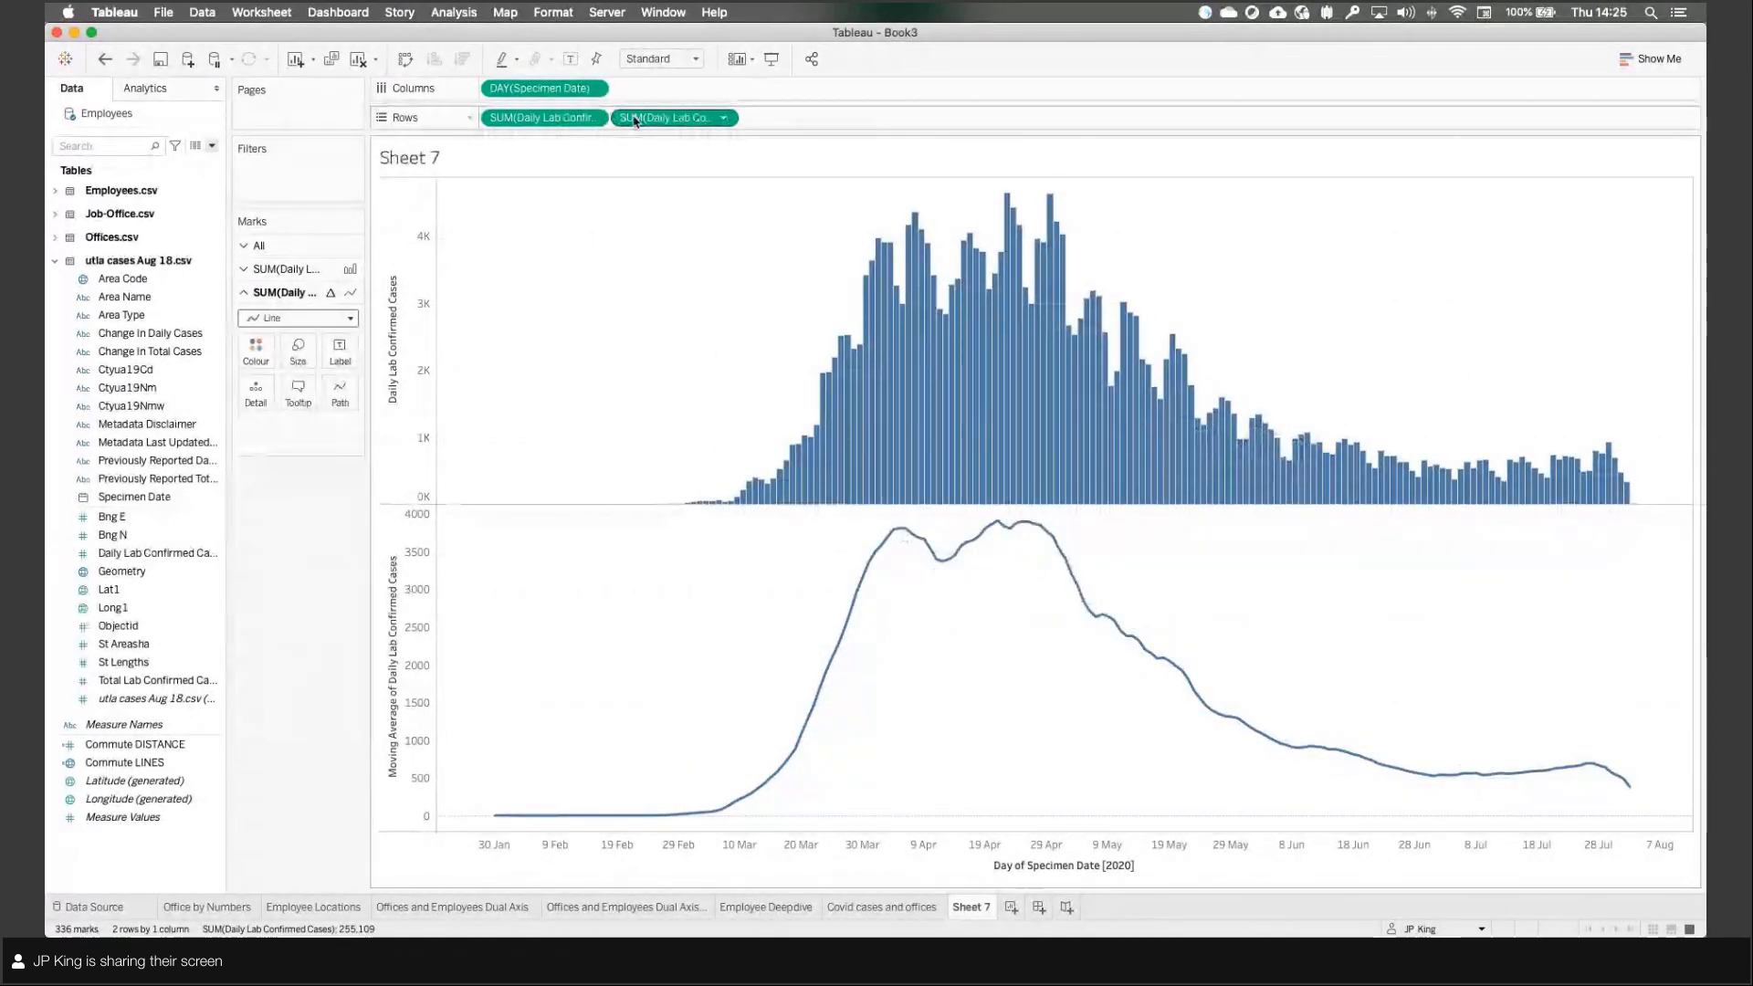
mouse_move(636, 121)
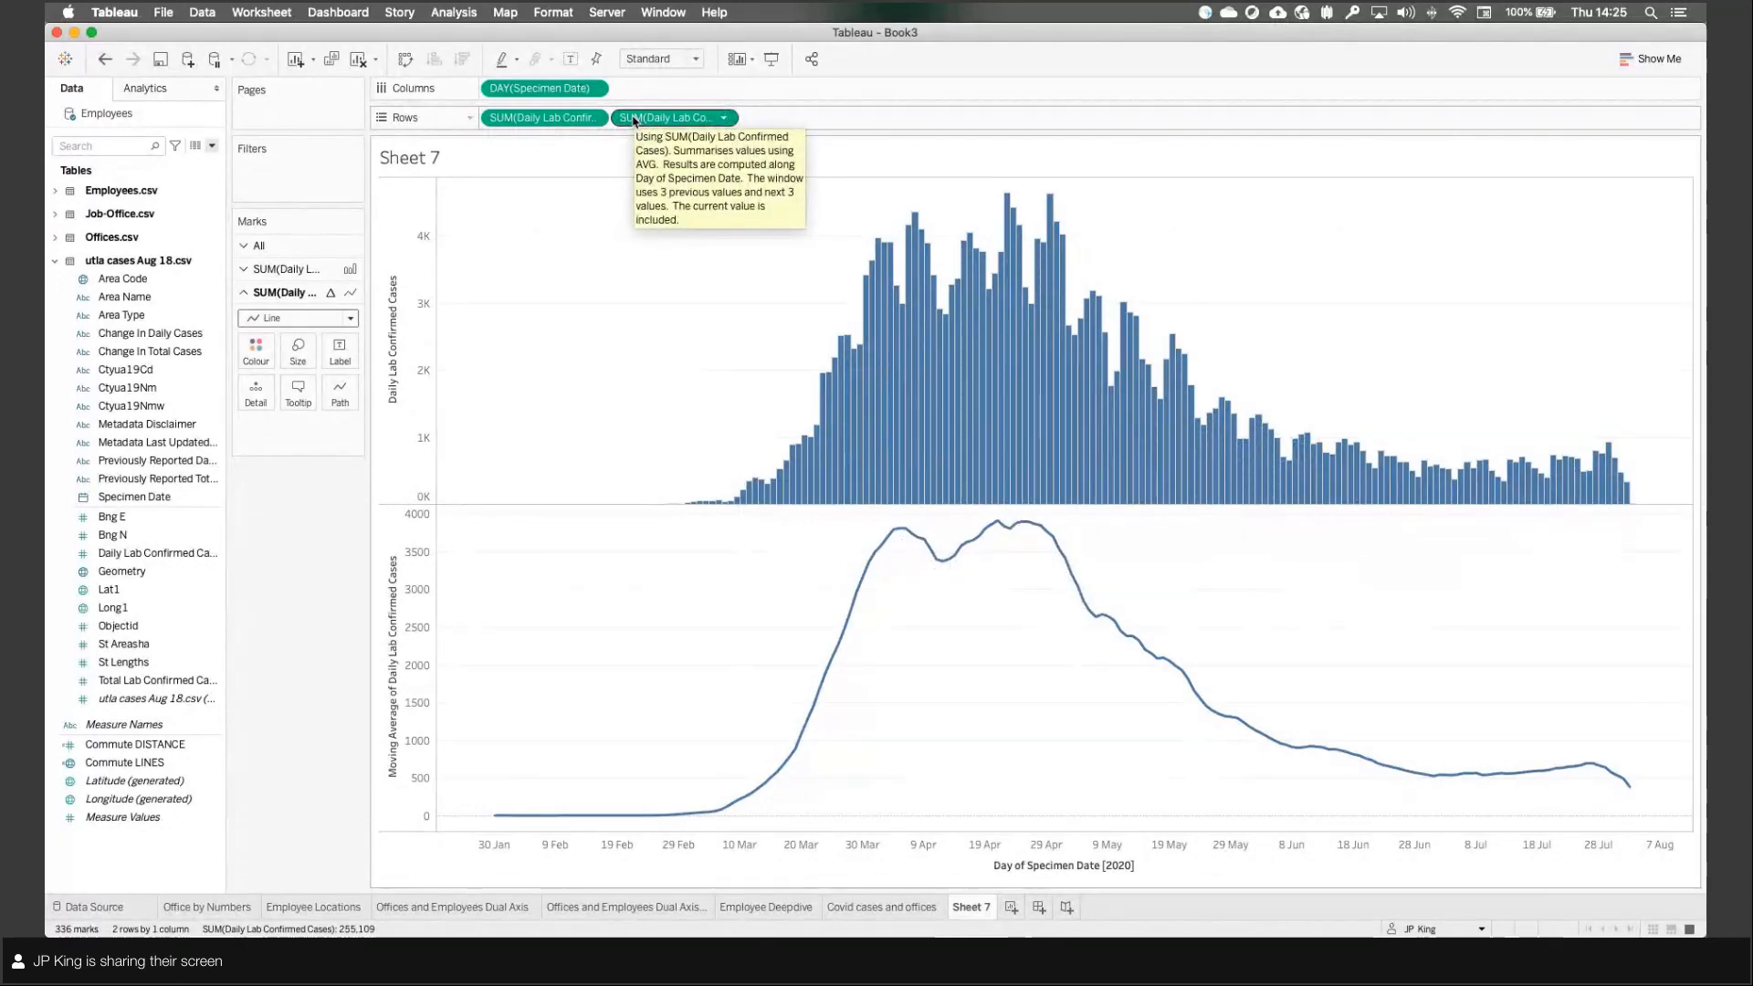
right_click(636, 120)
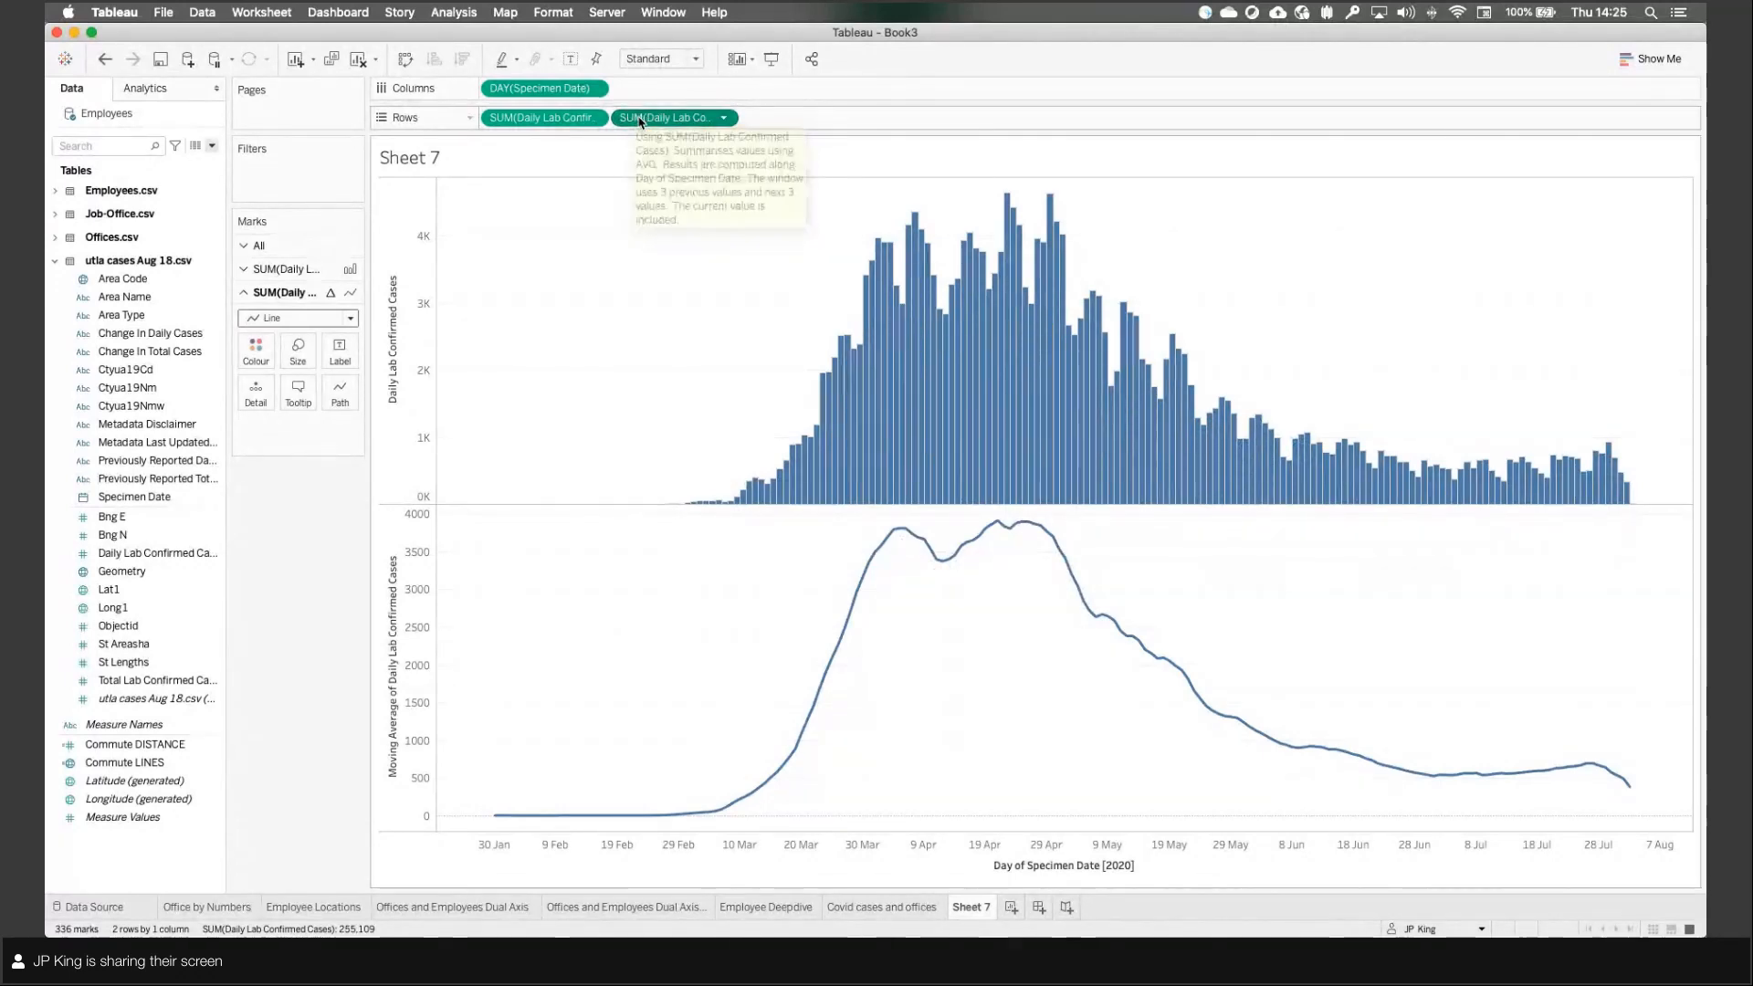
left_click(742, 438)
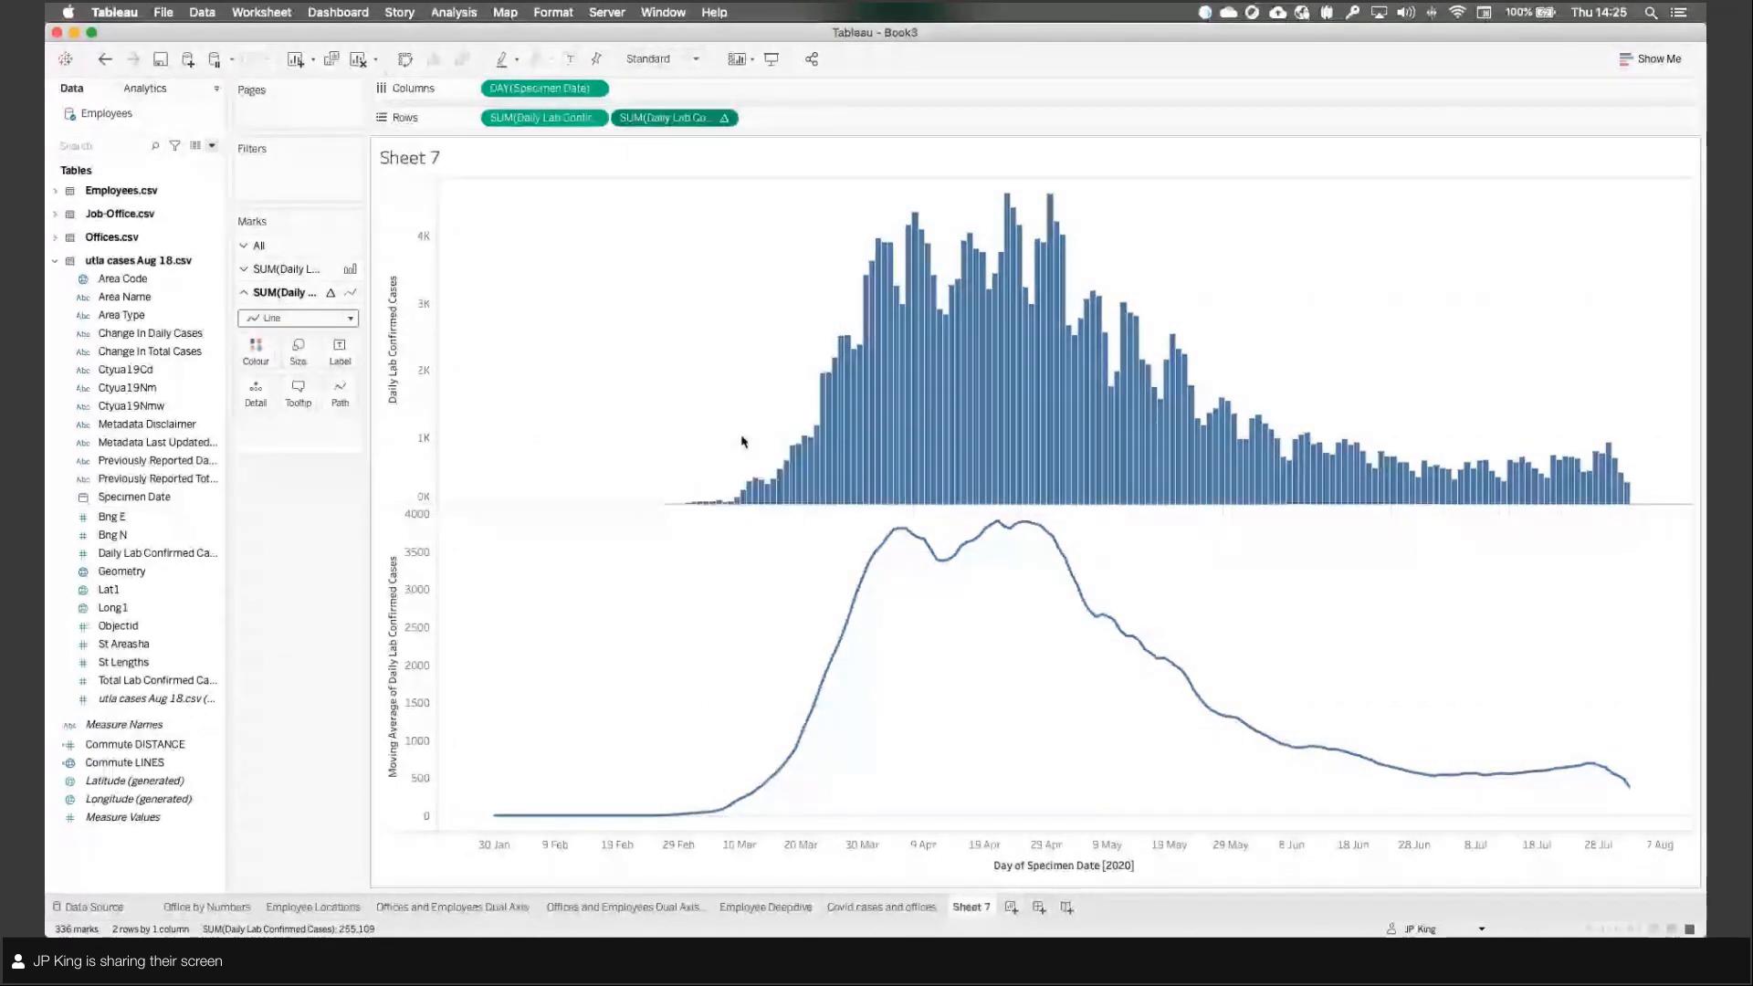
right_click(642, 117)
left_click(686, 444)
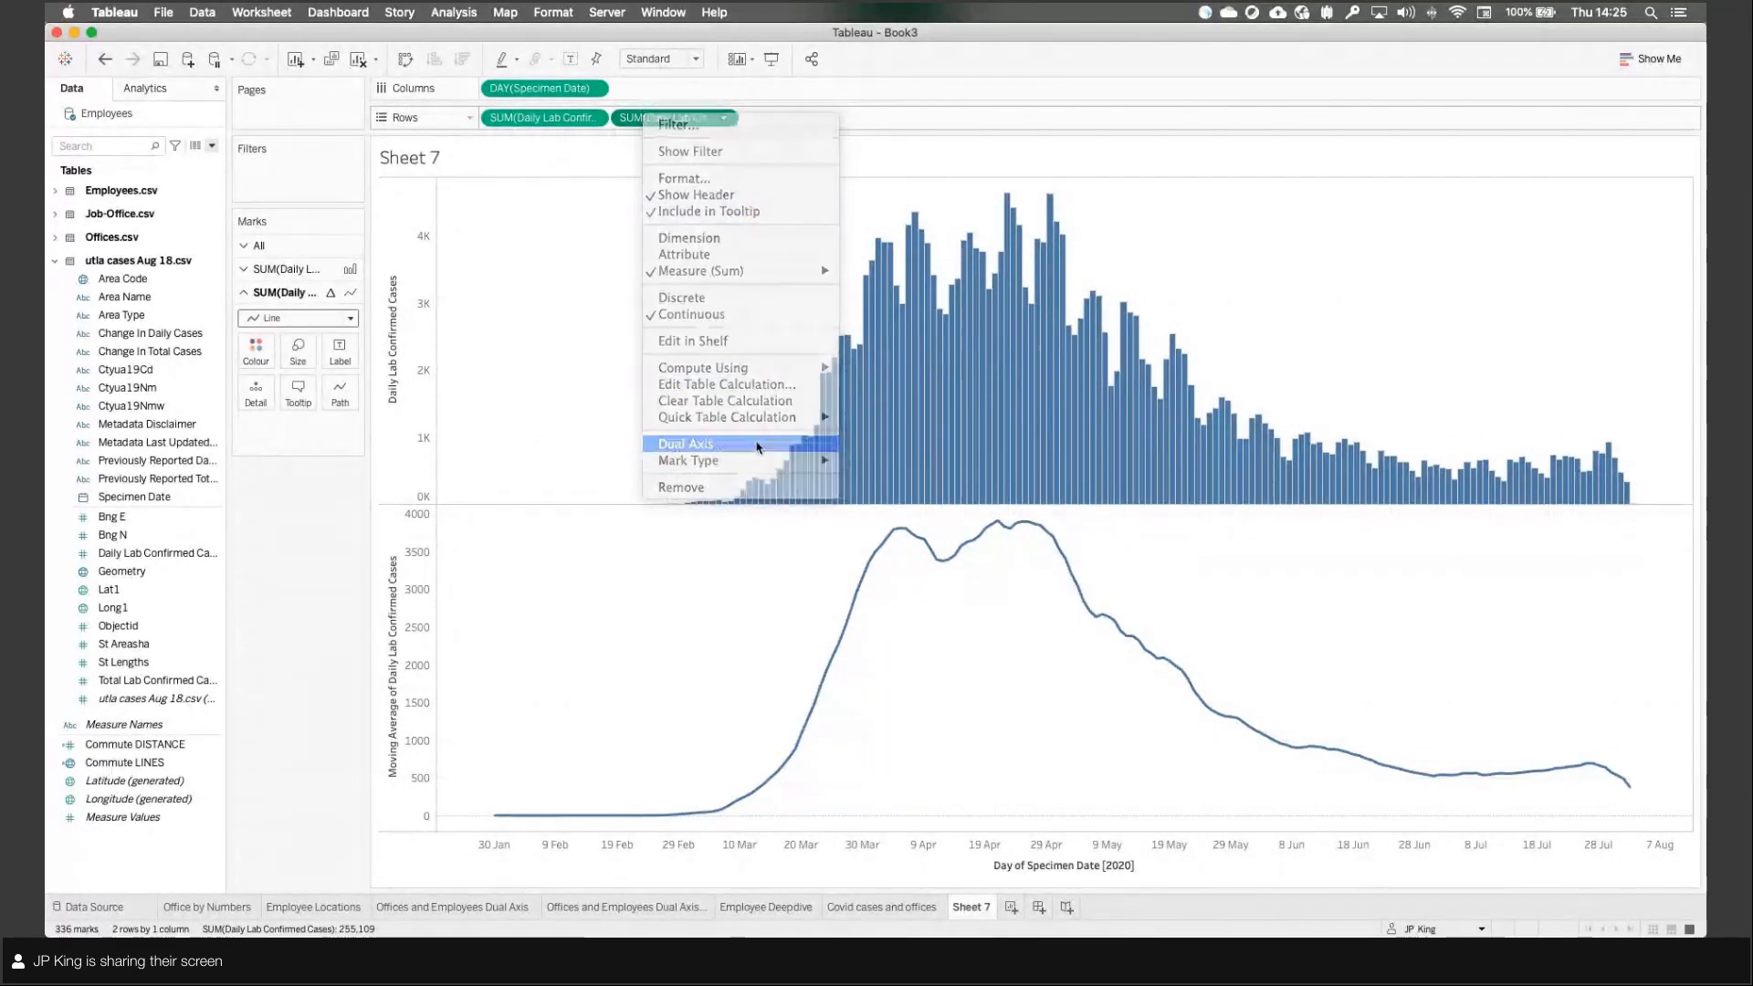
right_click(1510, 402)
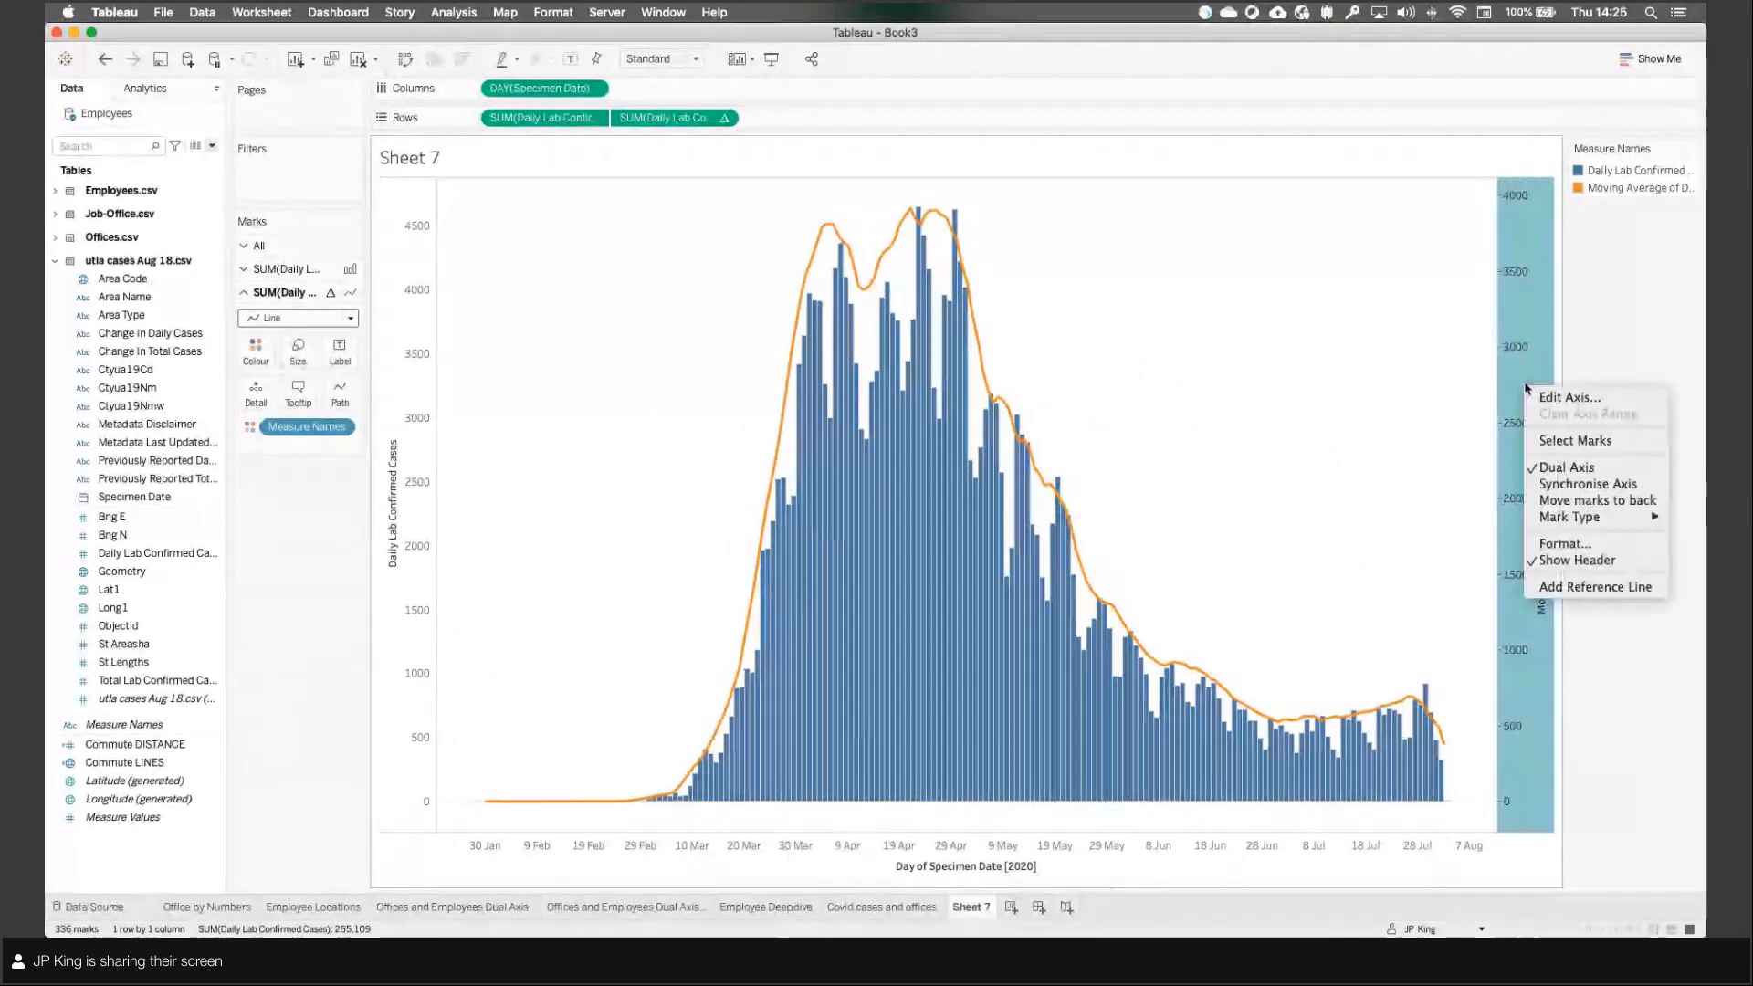
left_click(1552, 482)
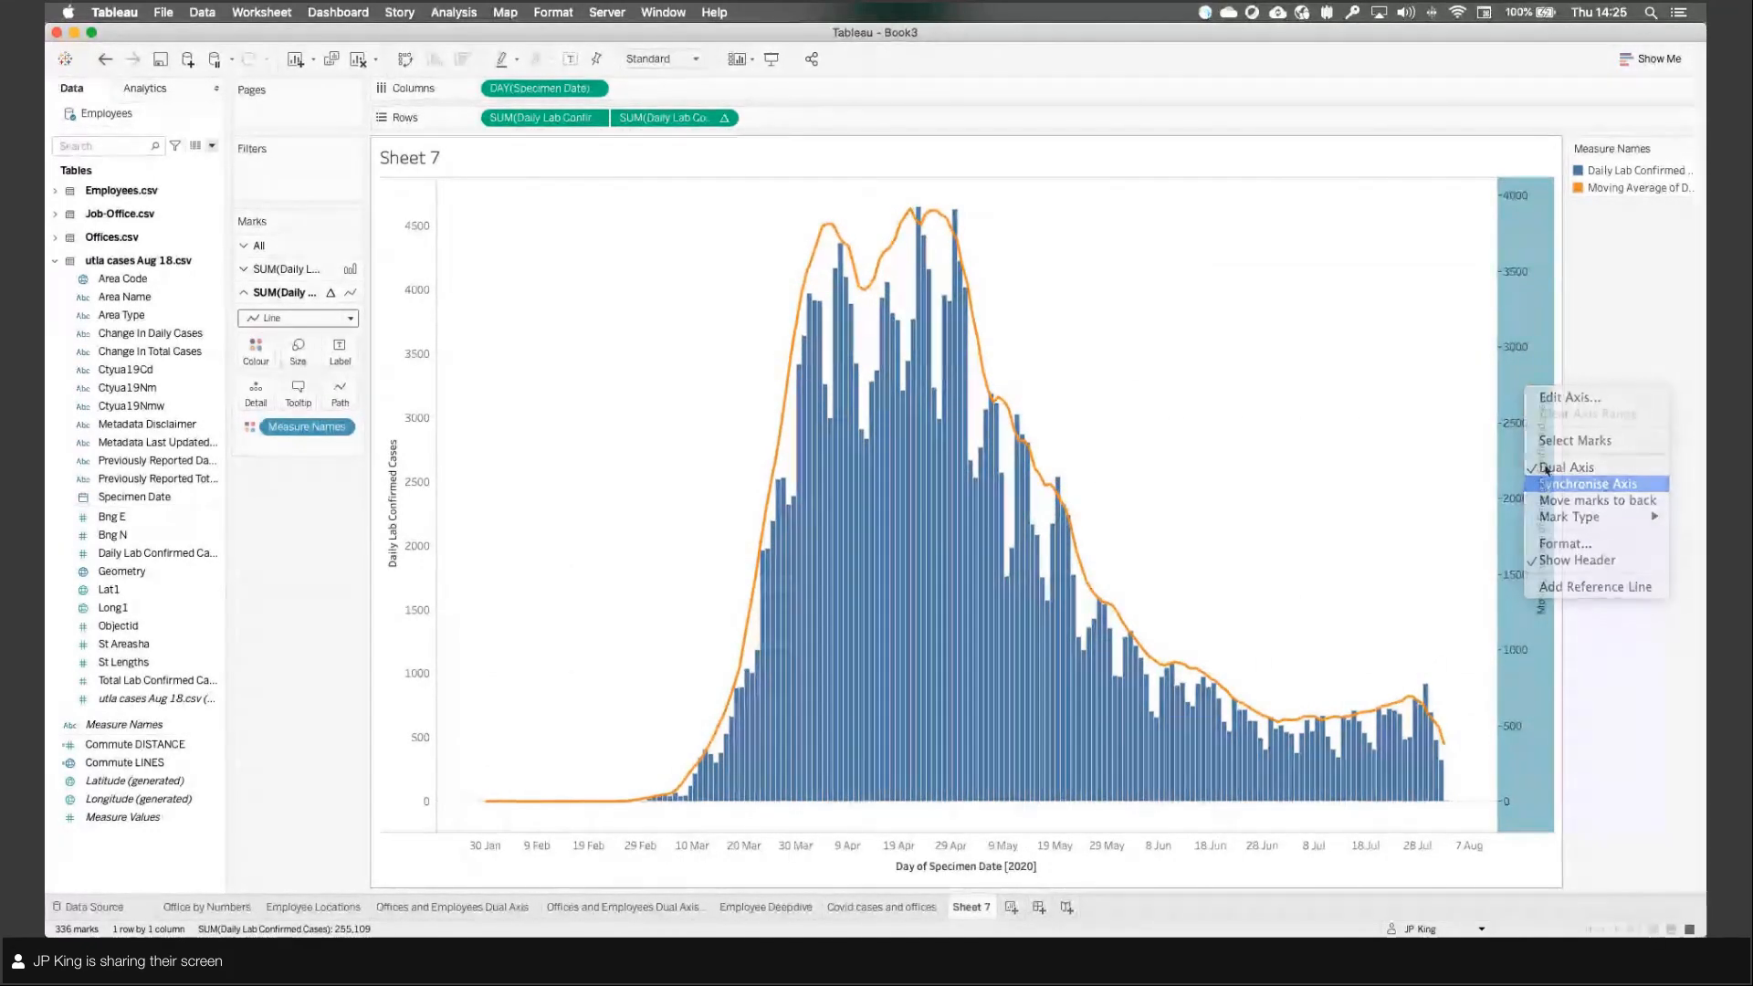
Step: Change the Daily Lab Confirmed Cases colour to teal from the Automatic palette
double_click(1605, 188)
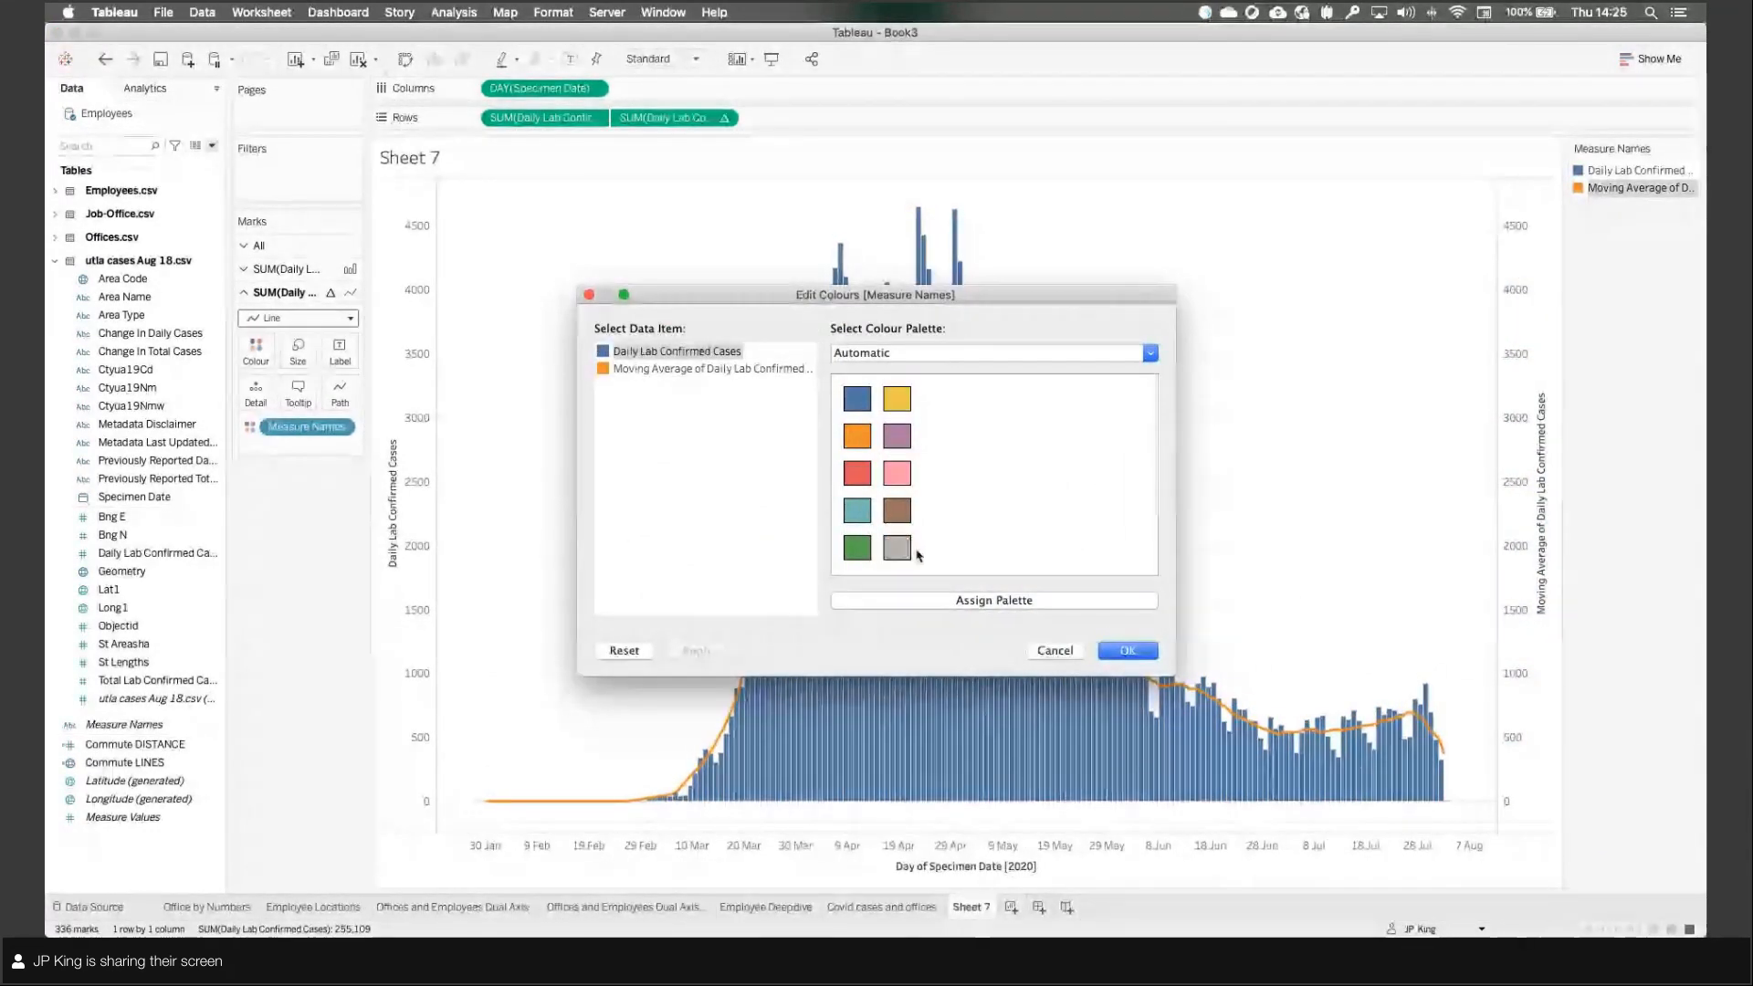
left_click(857, 511)
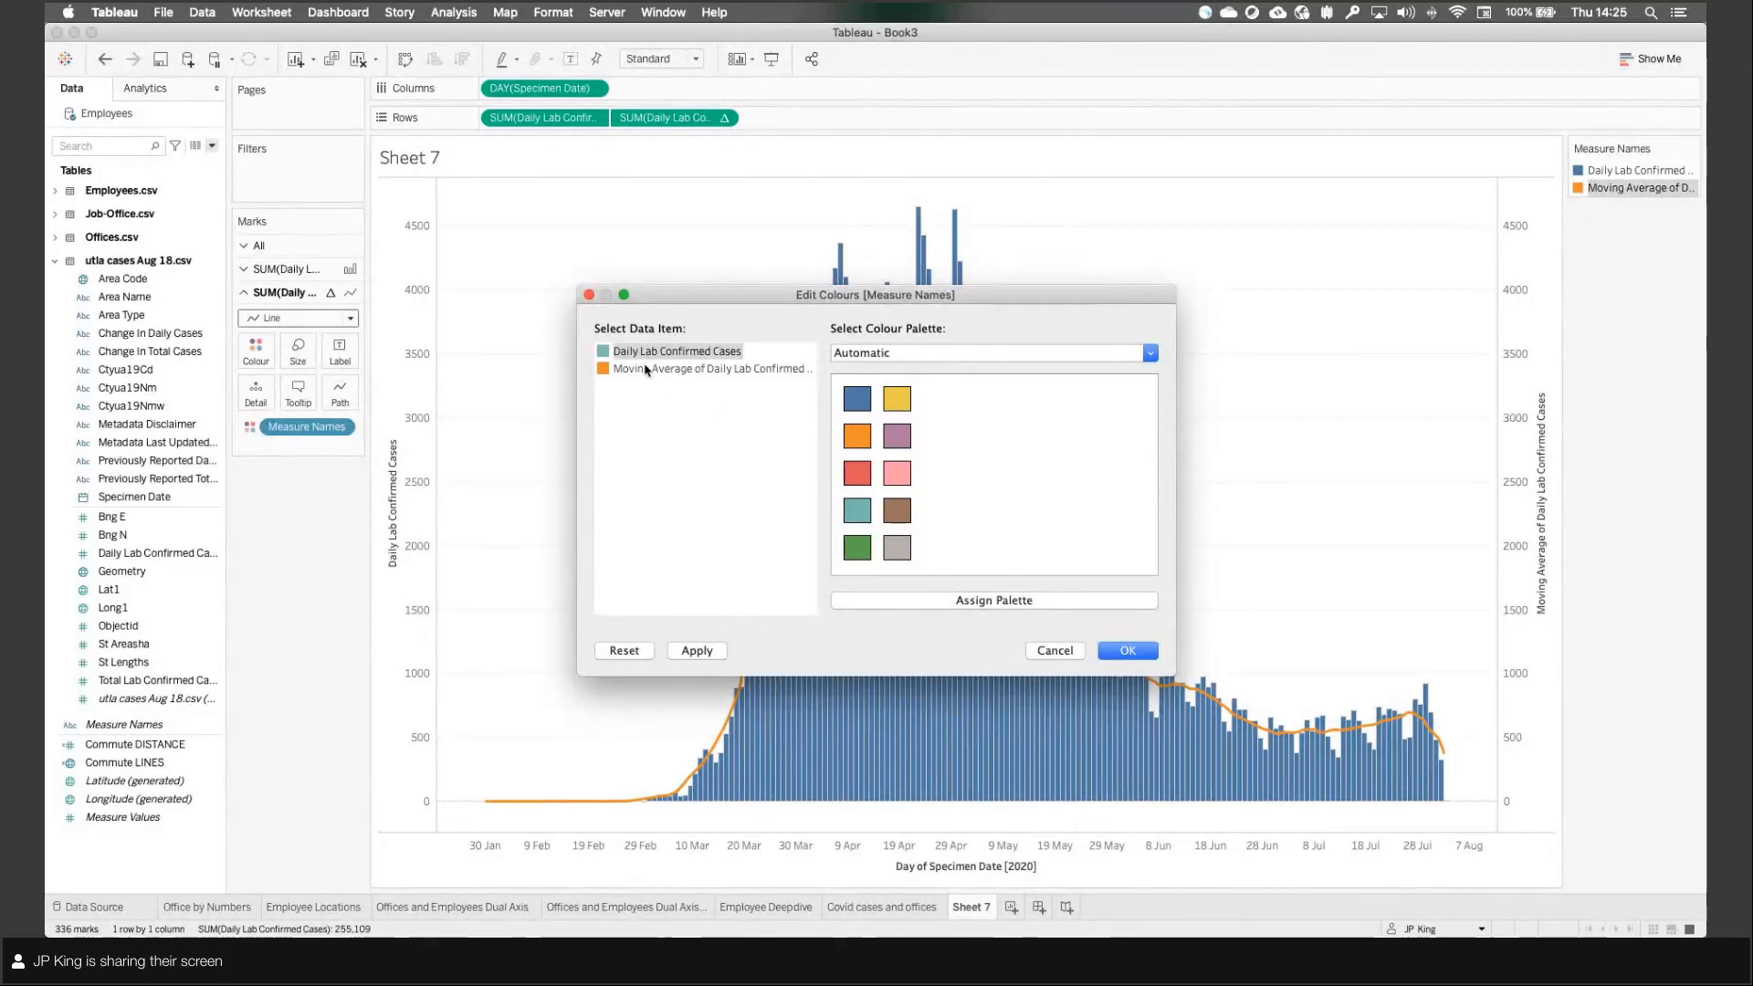
left_click(1109, 650)
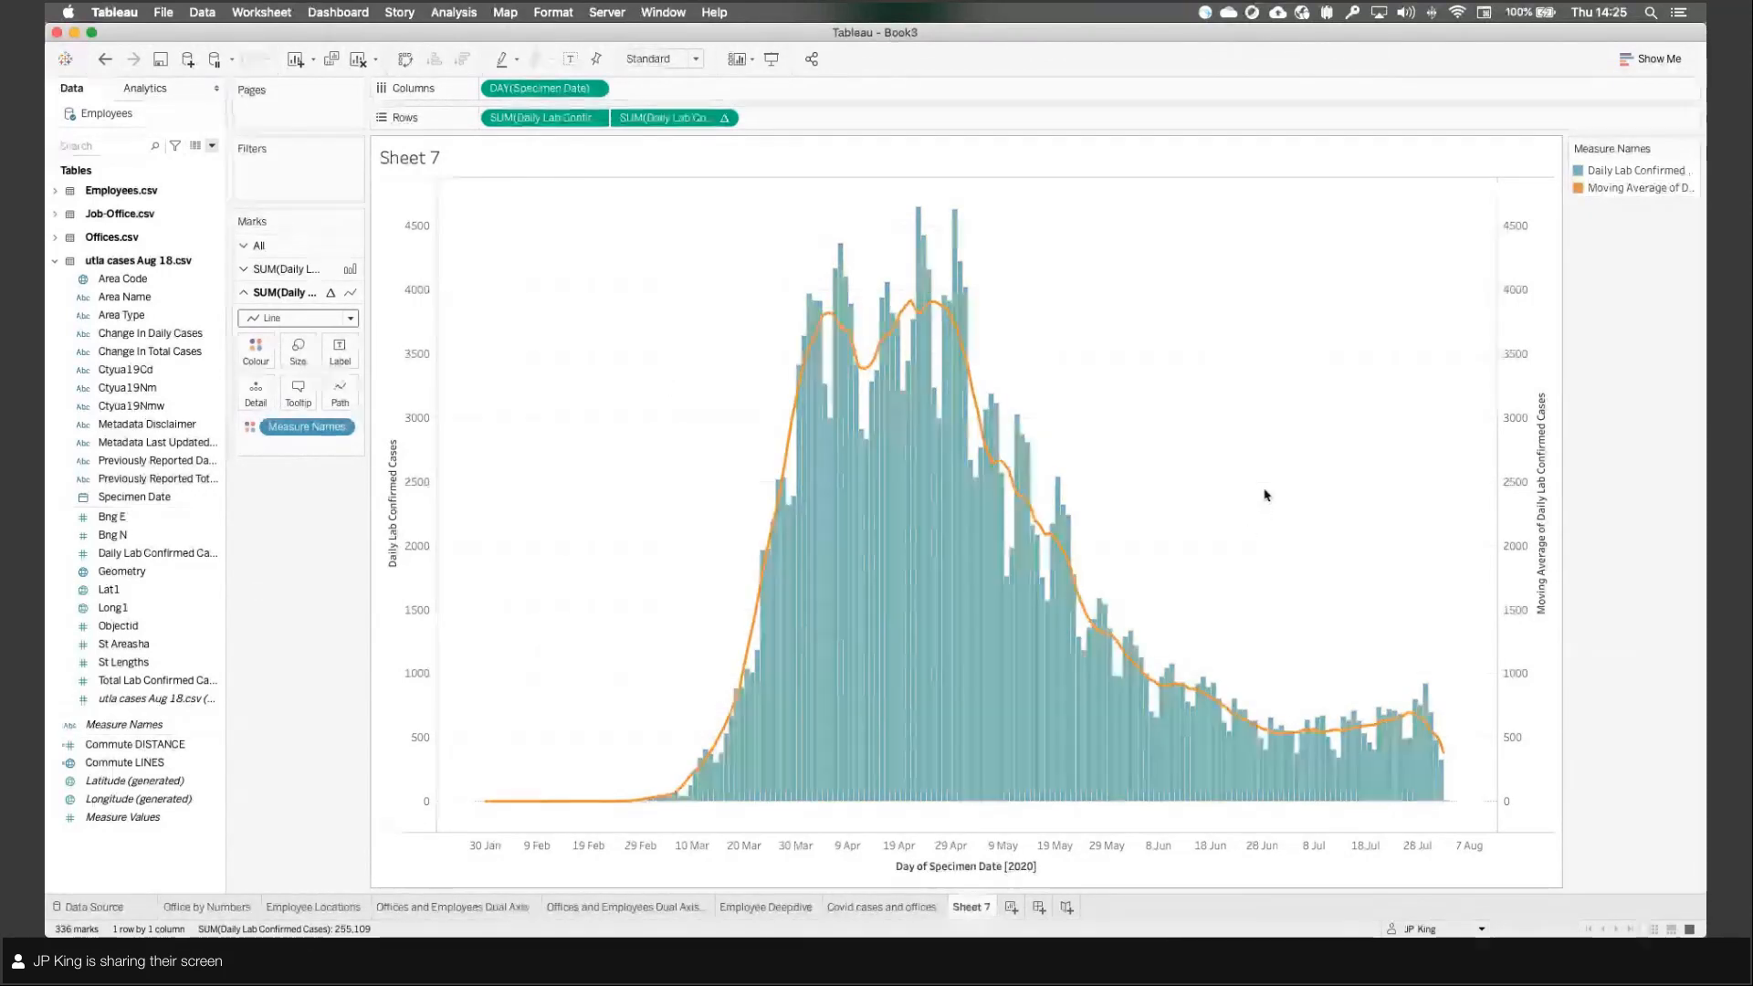
Step: Review the areas around the south-west offices on the Covid cases and offices map, and return to the daily cases chart
mouse_move(852, 347)
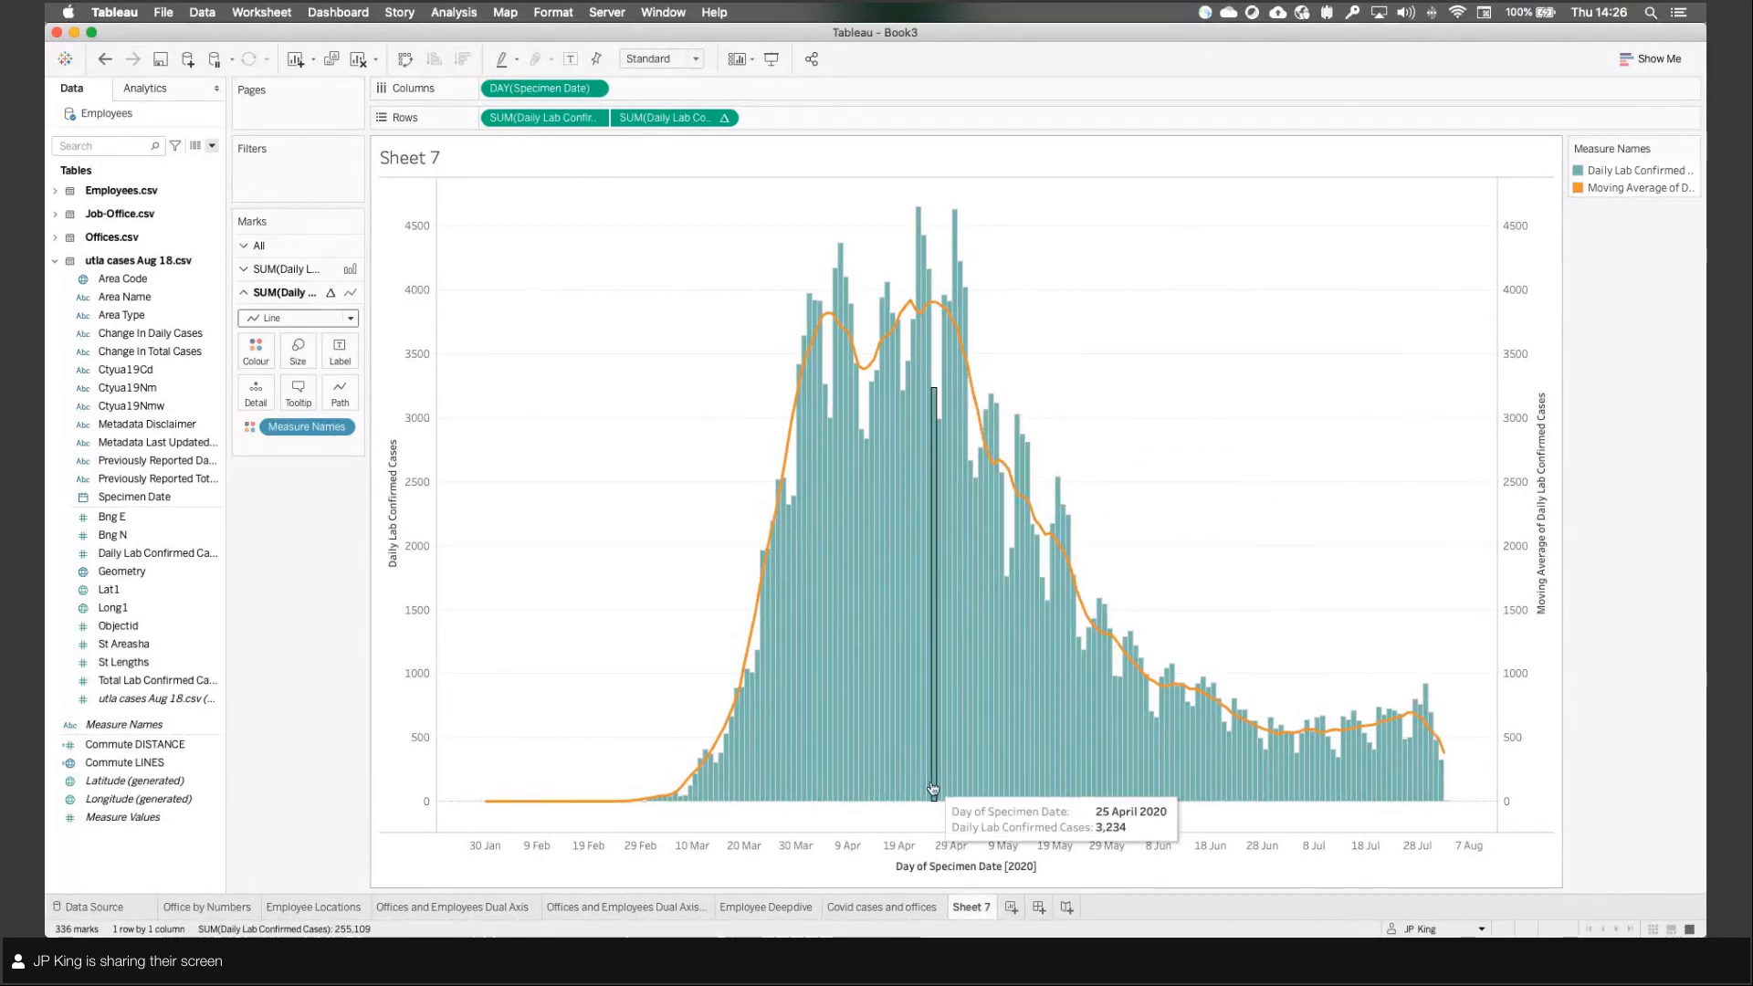
left_click(891, 907)
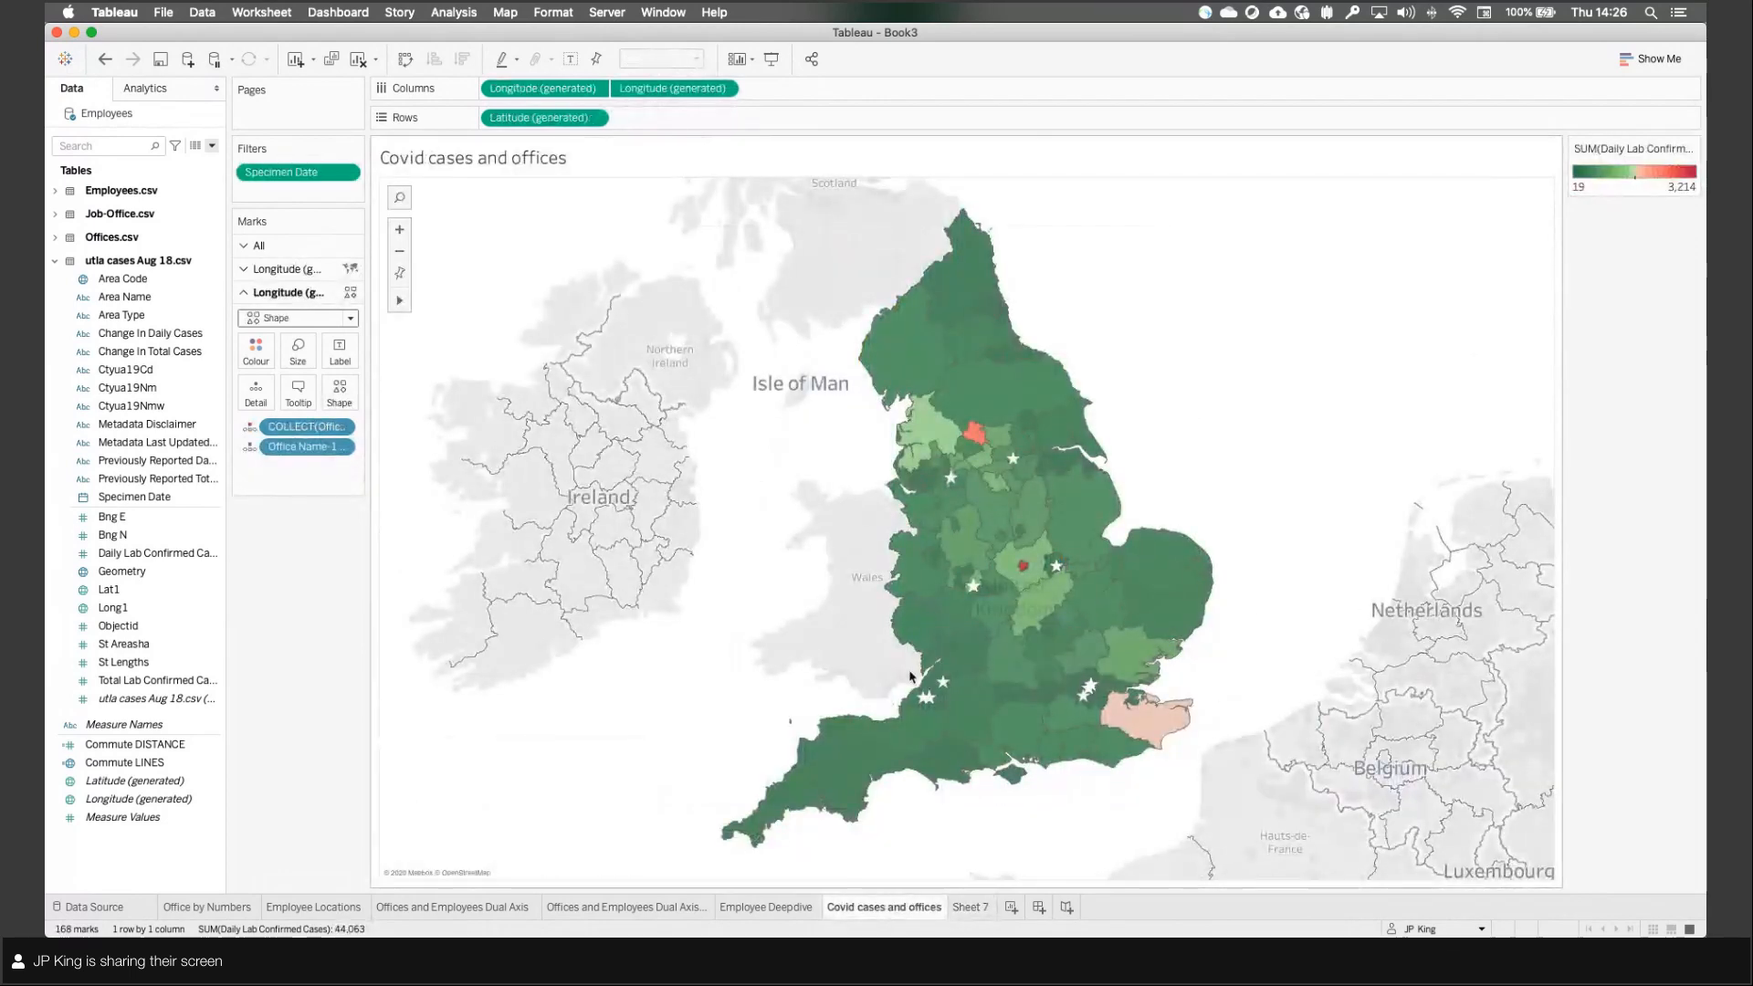
mouse_move(931, 700)
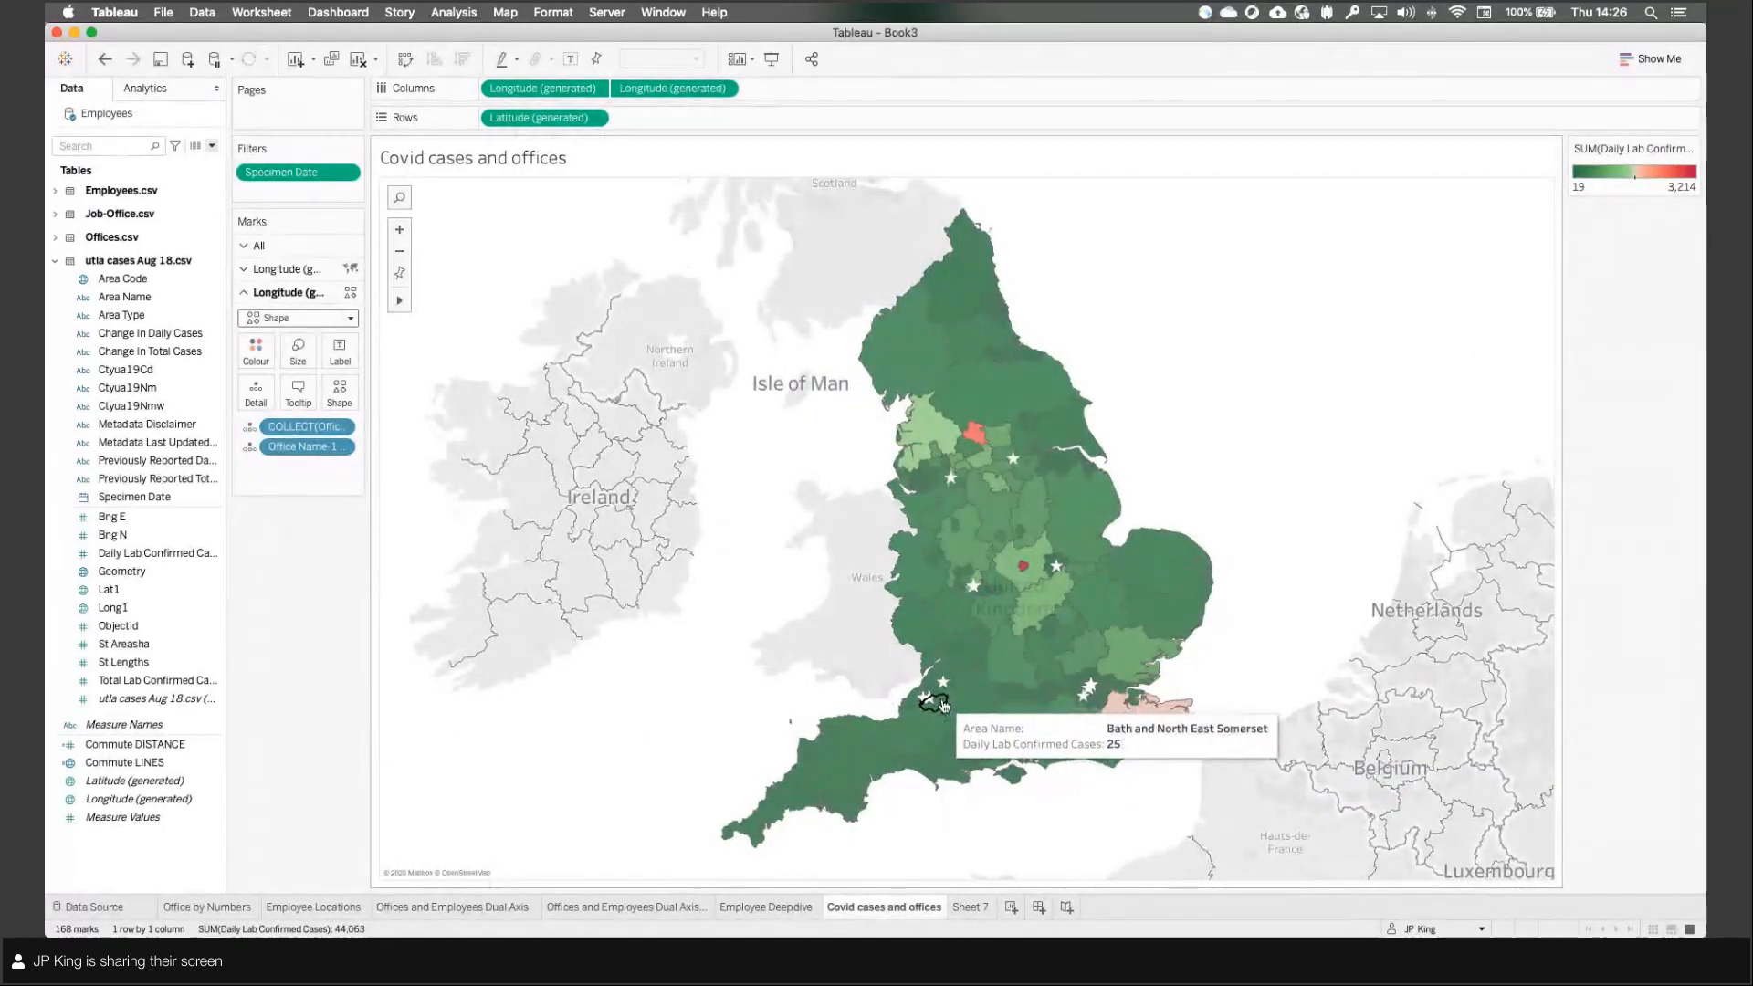
left_click(960, 908)
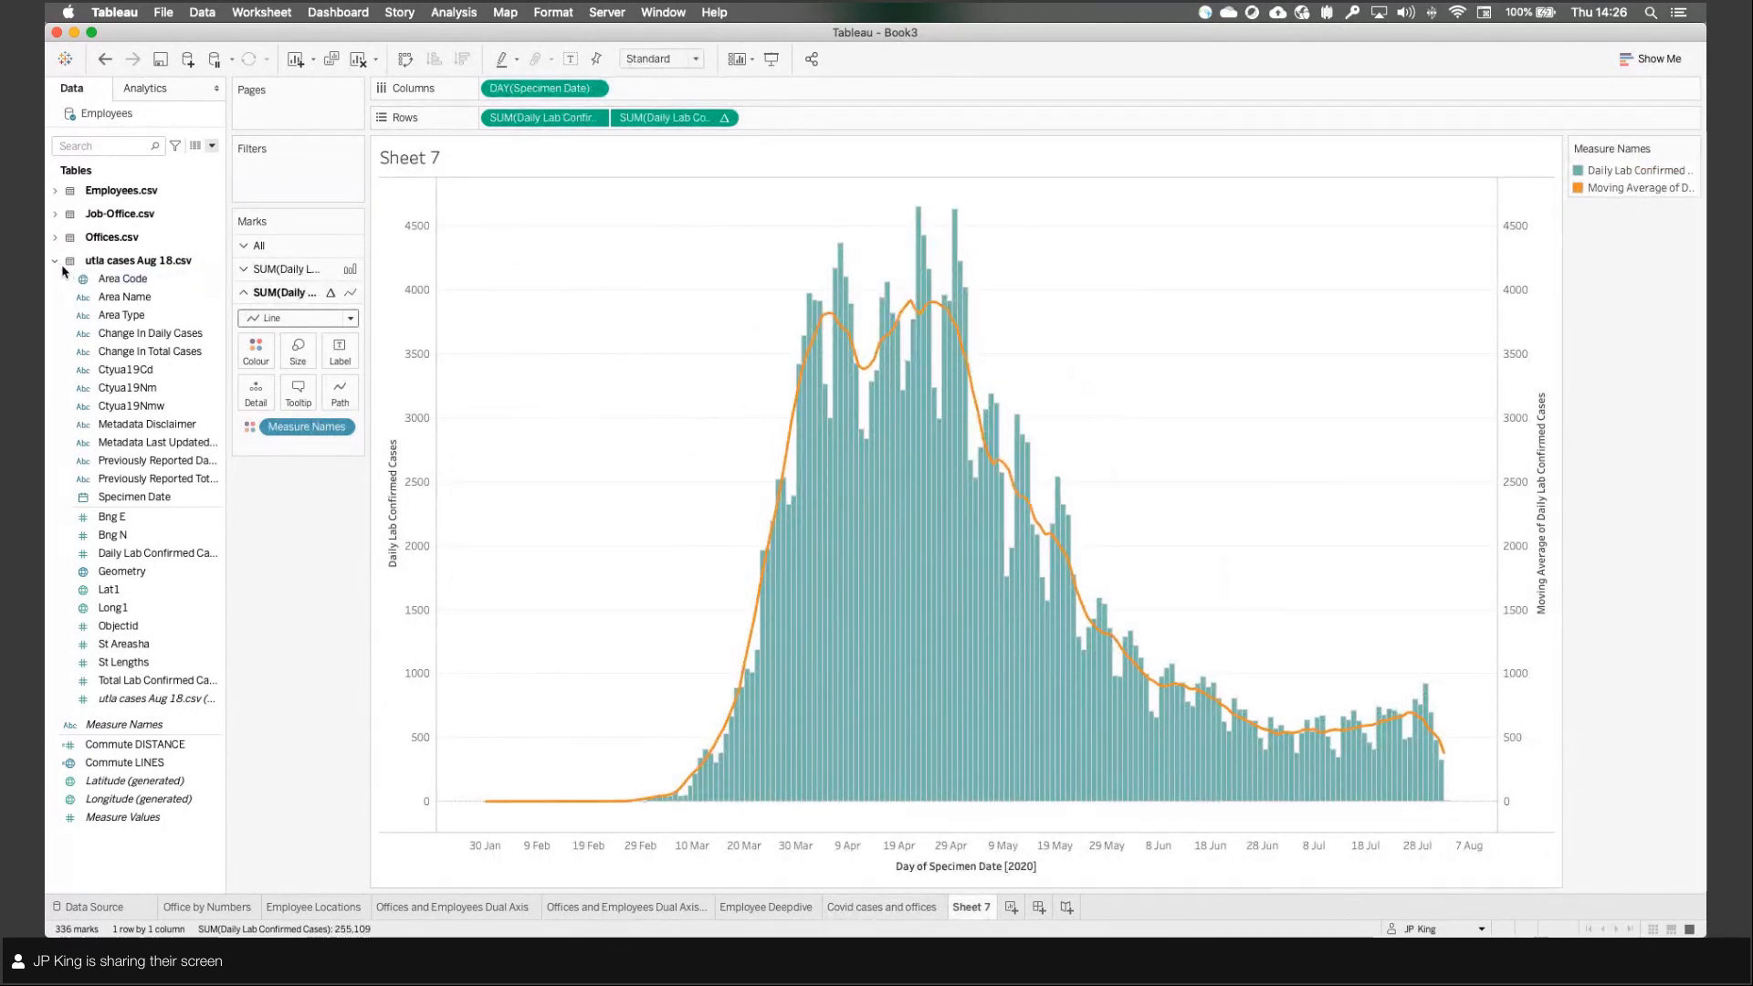
Step: Show an Area Name filter for the chart and set it to wildcard matching
right_click(125, 299)
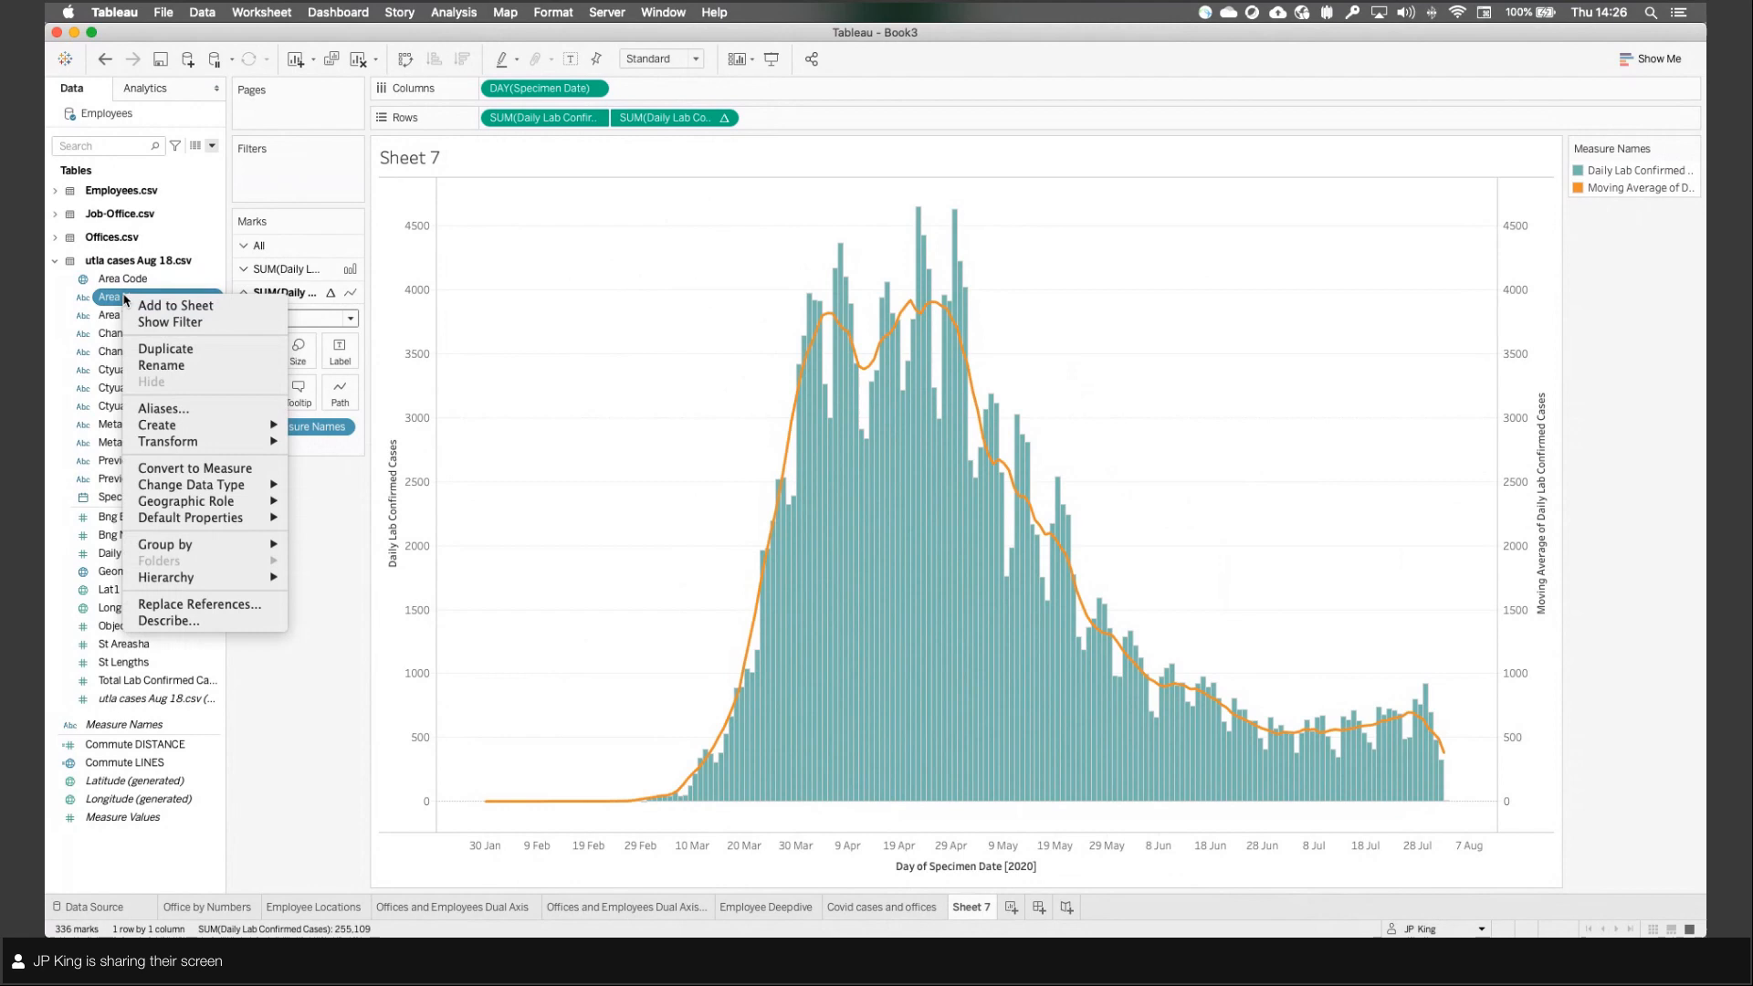
left_click(165, 323)
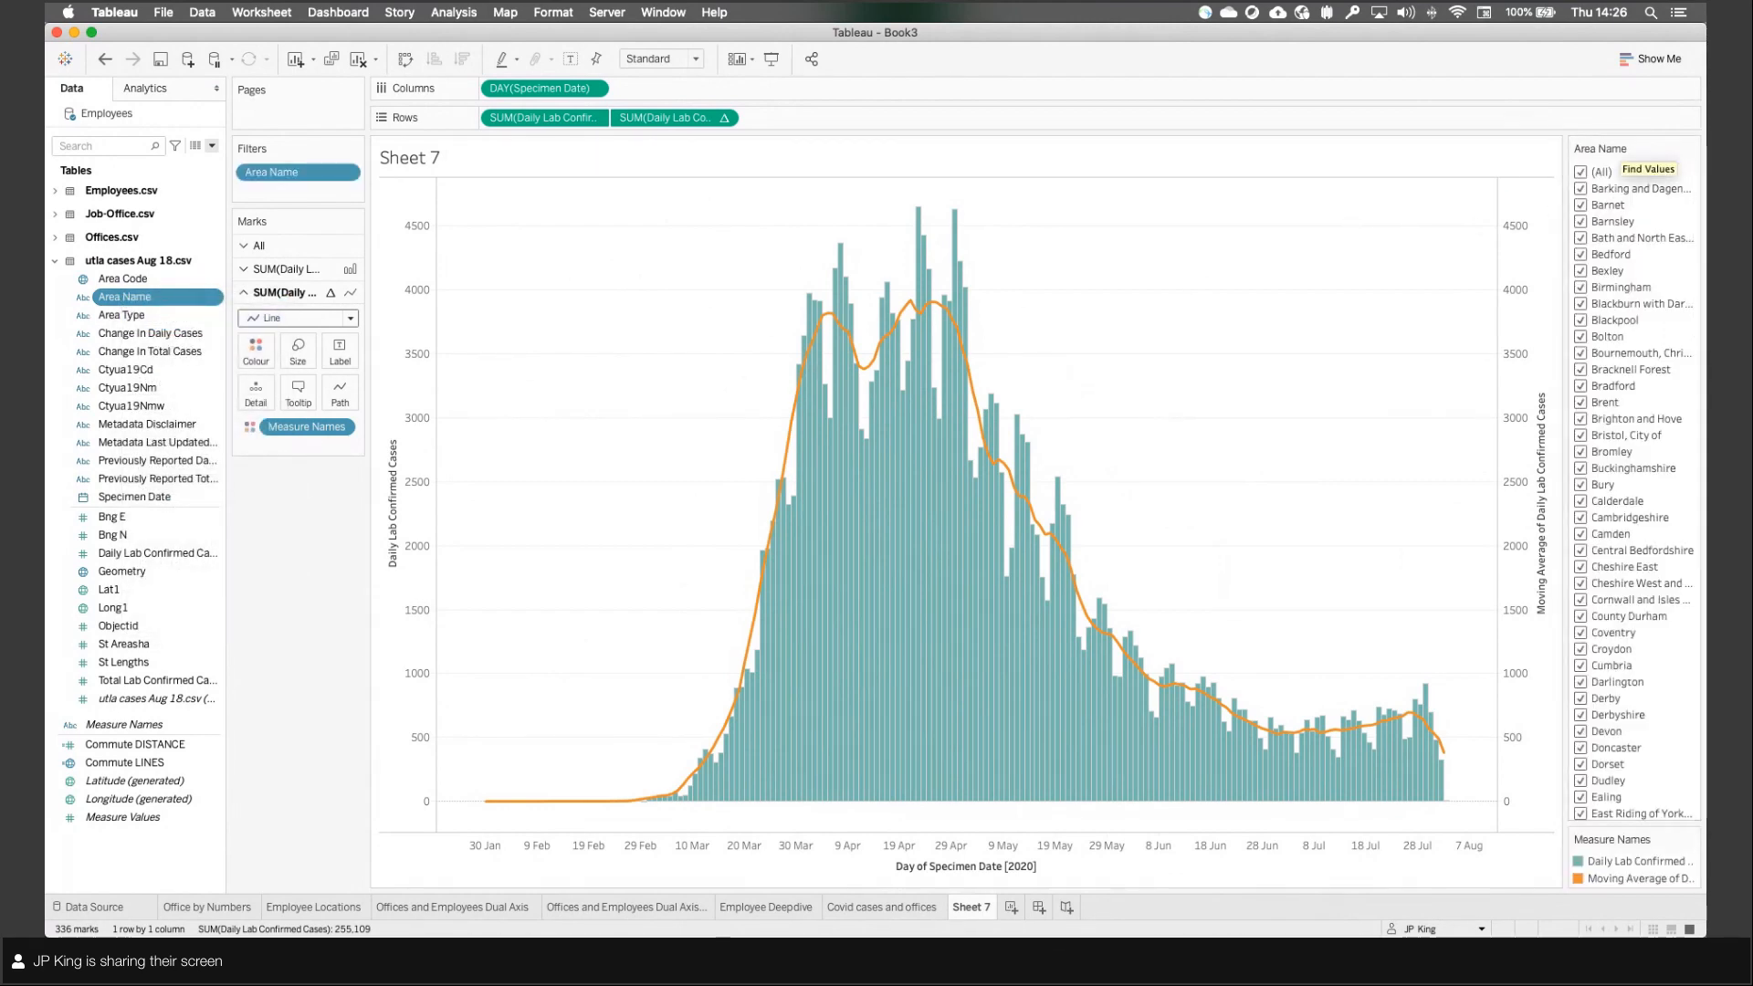
left_click(1692, 148)
left_click(1540, 391)
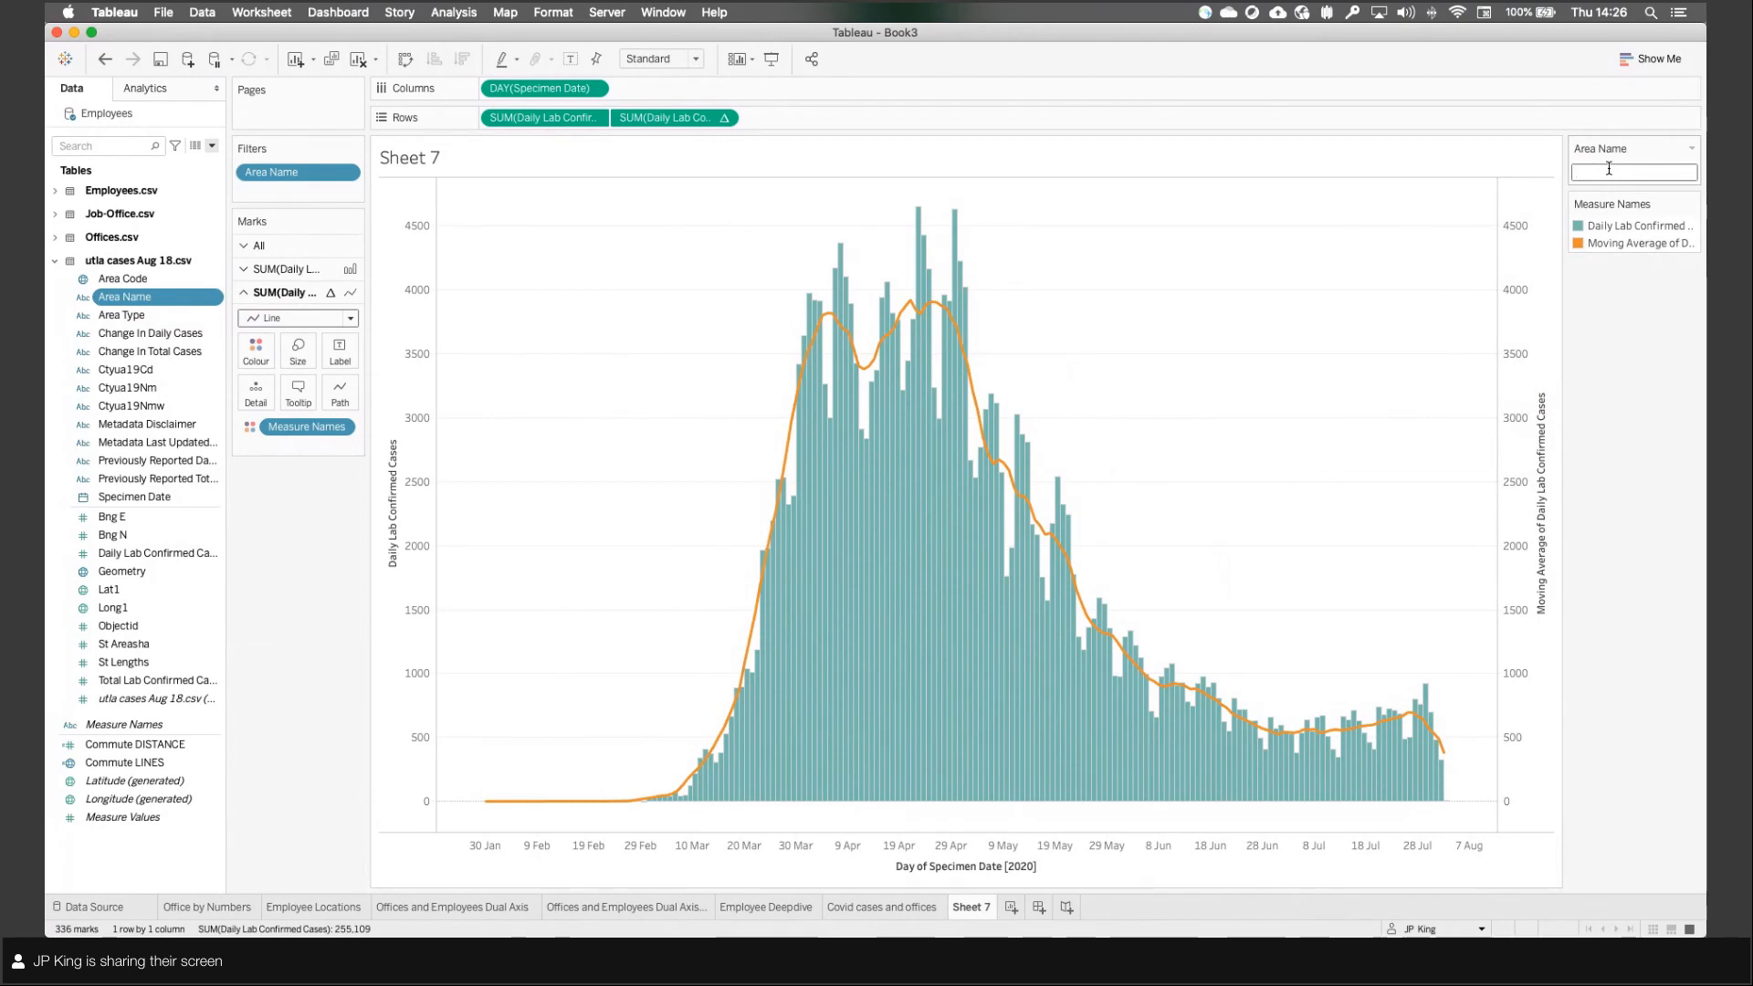
Step: Filter the chart by area name Bristol and clear the filter again
type("Bristol")
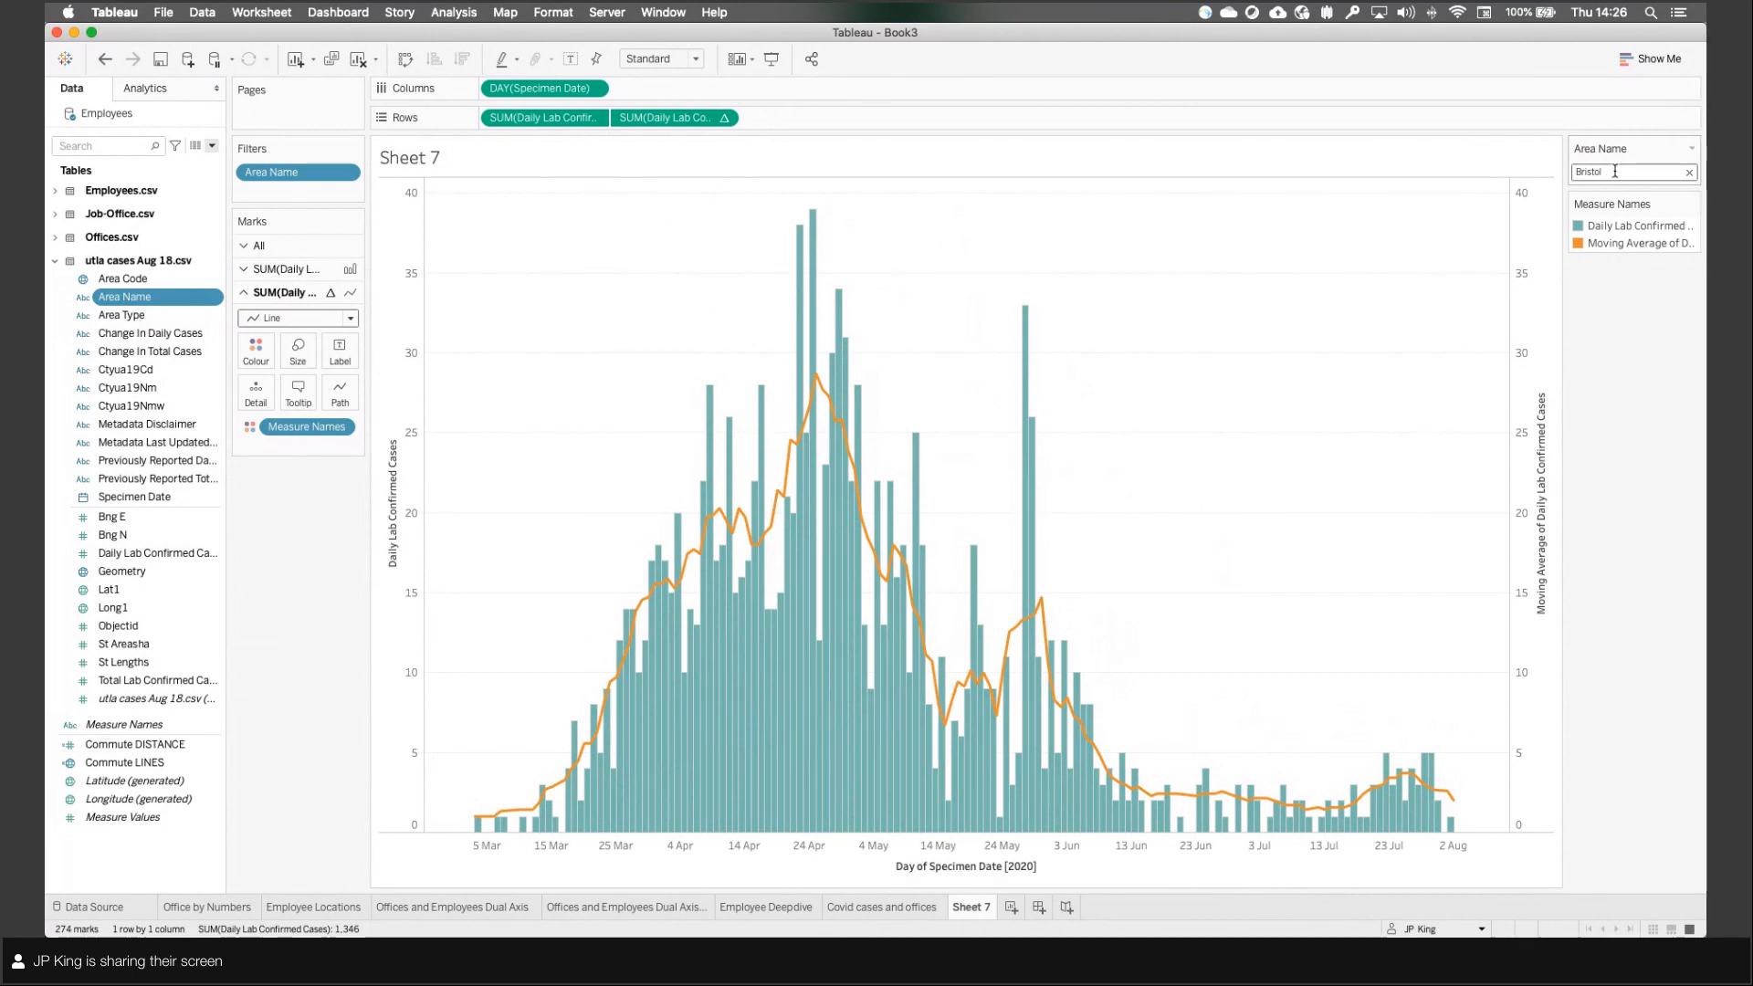
left_click(1690, 173)
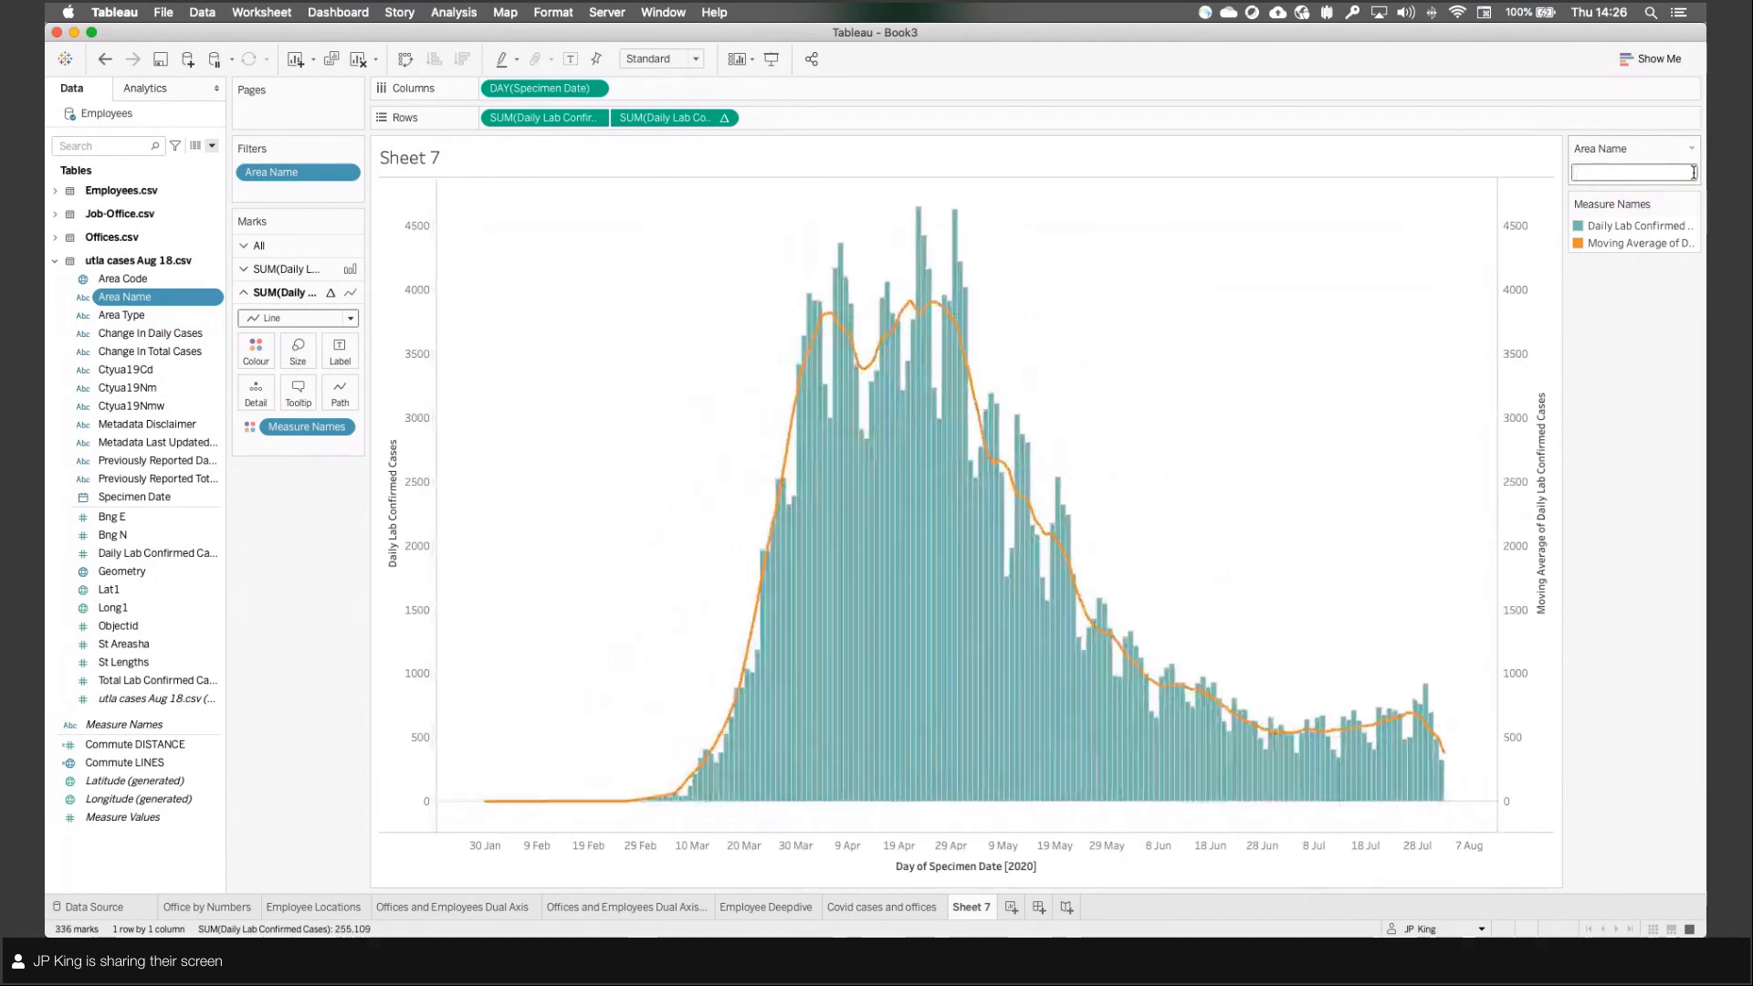
Step: Rename the daily cases worksheet as Covid National Trends
left_click(988, 906)
type("Covid Nation")
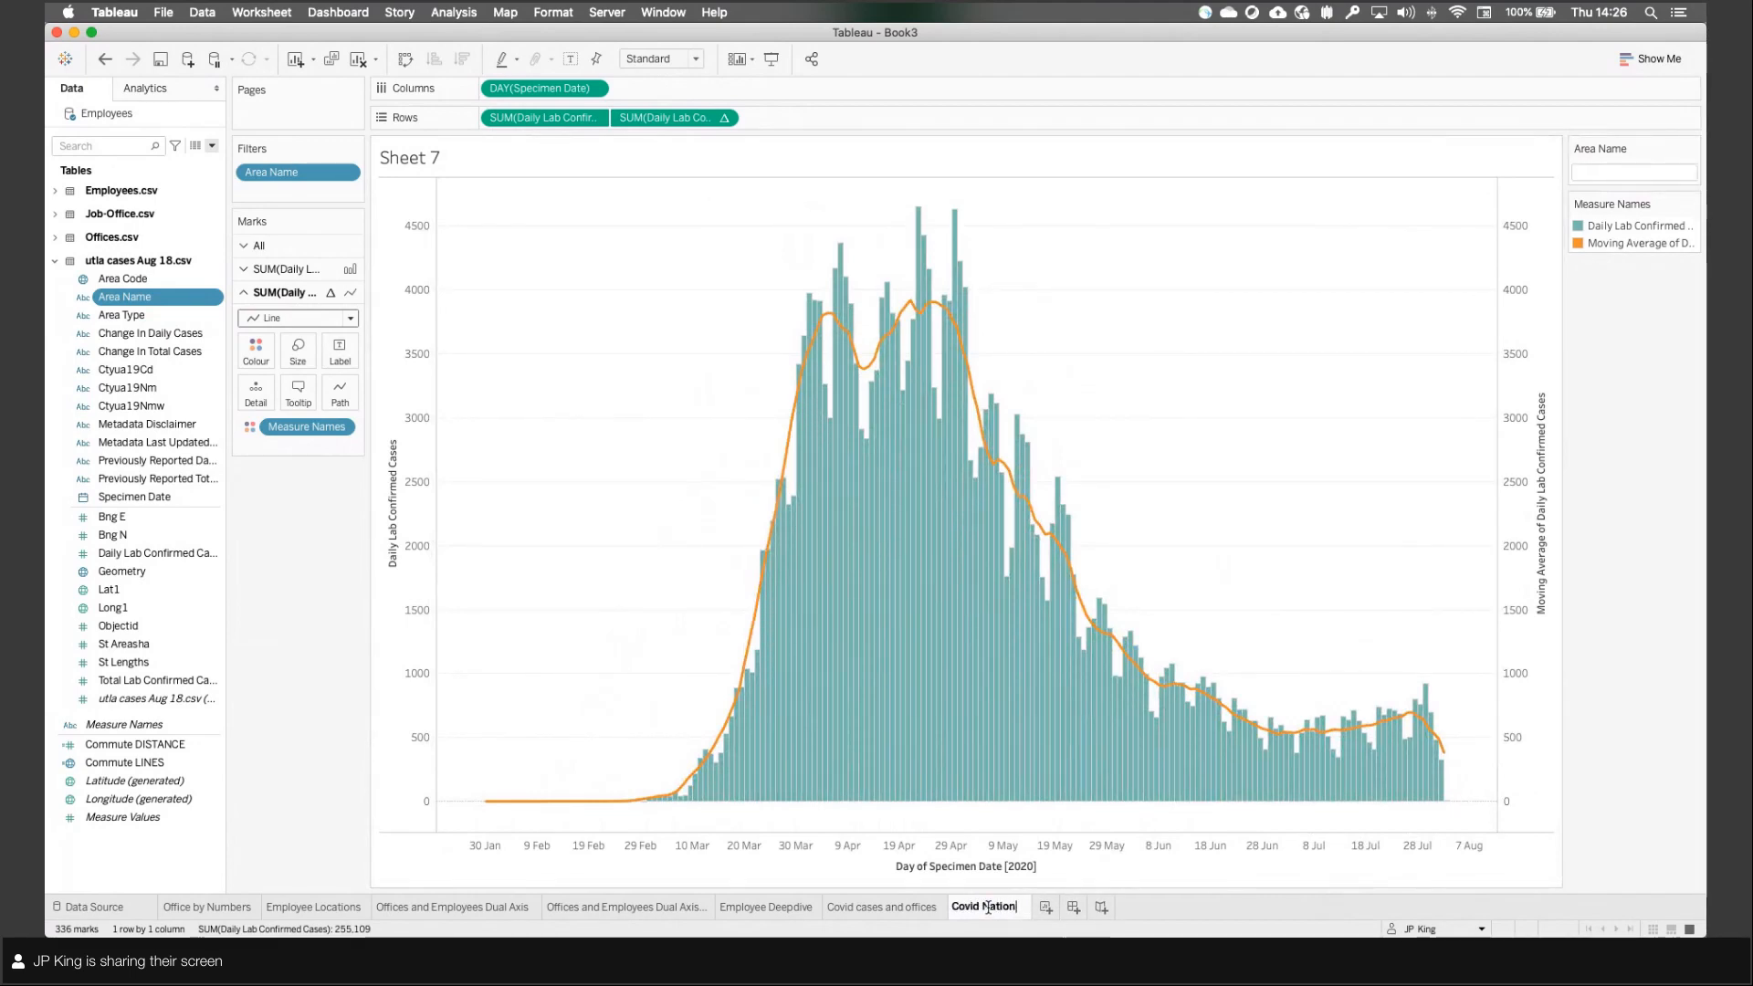
type("al Tre")
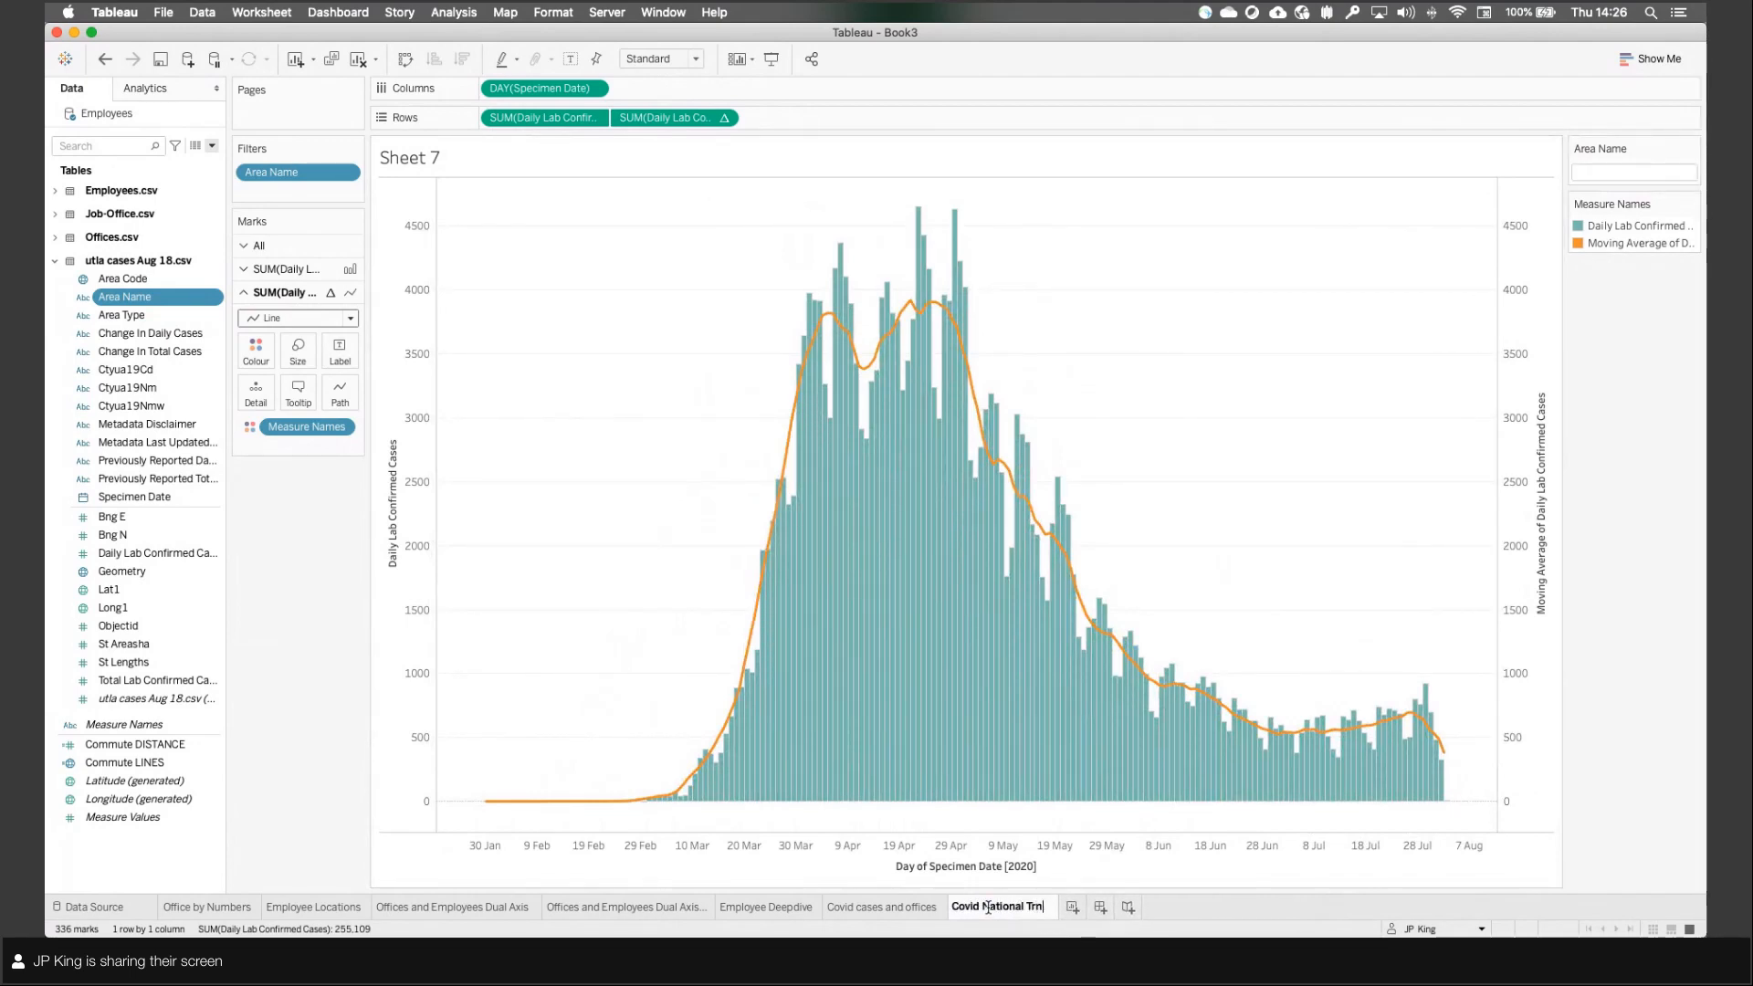
type("nds")
key("Return")
Step: Preview the UK Mobility.csv data from the Employees connection on the data source page, examining its regions and percent-change columns
mouse_move(836, 467)
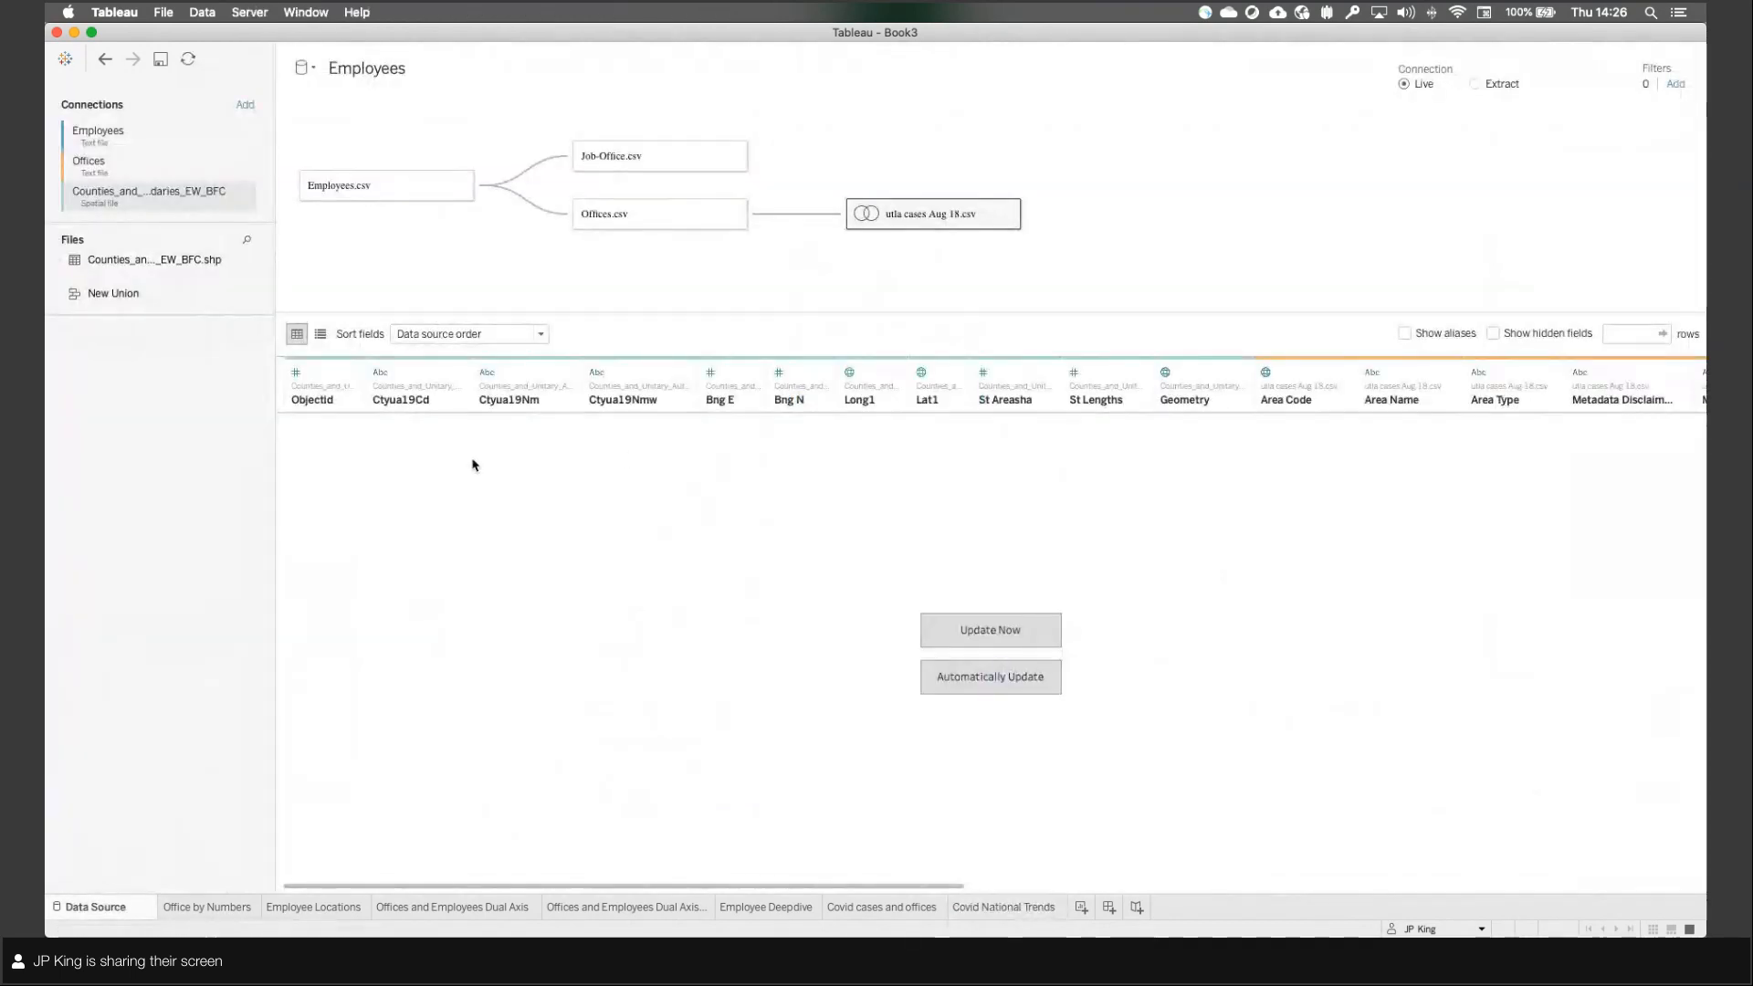
left_click(135, 148)
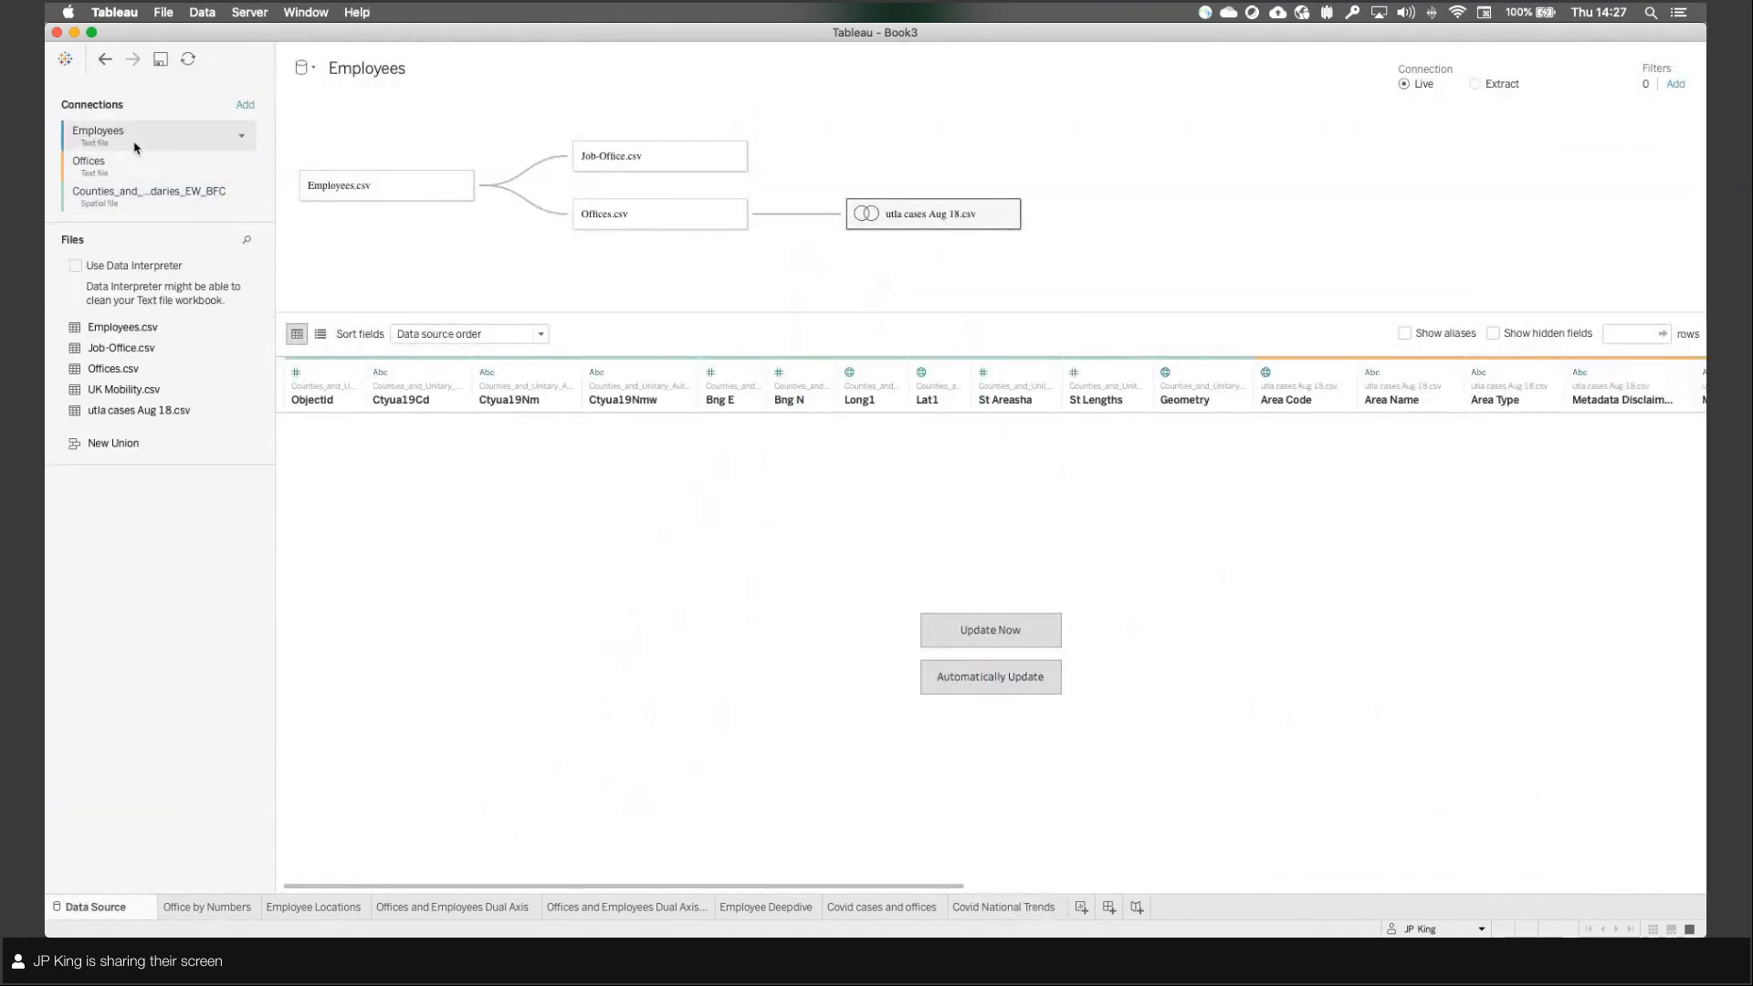
left_click(243, 390)
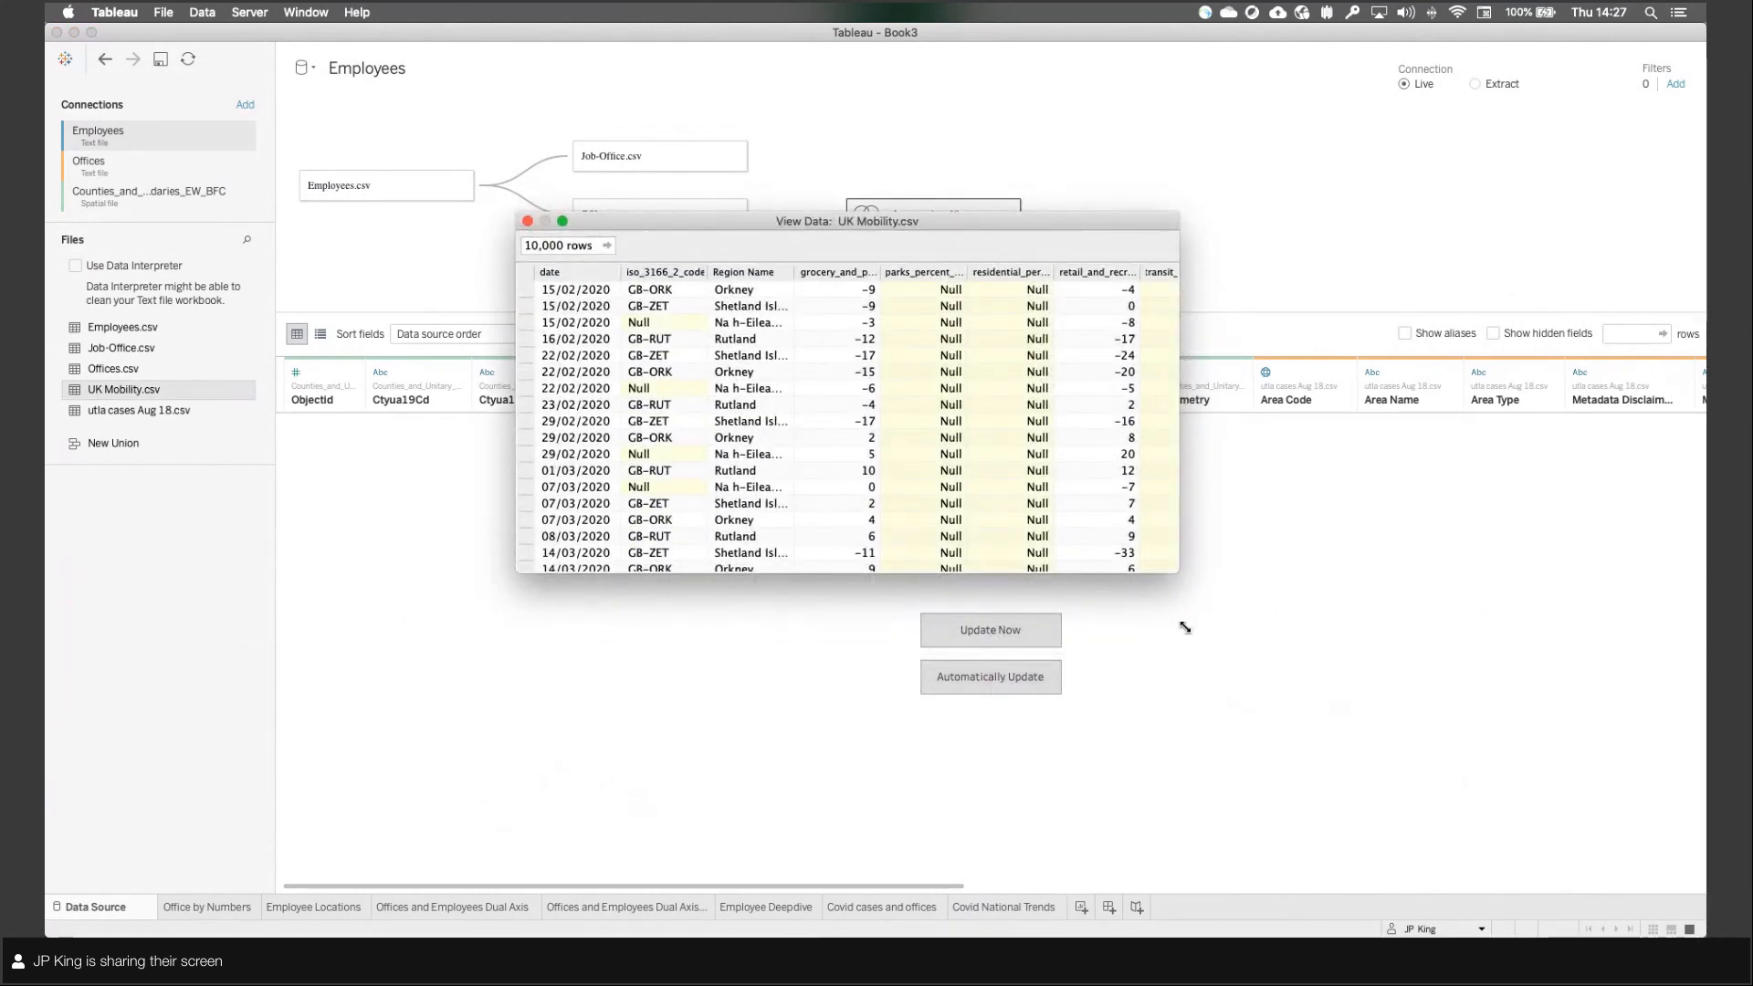
left_click_drag(1184, 627, 1340, 824)
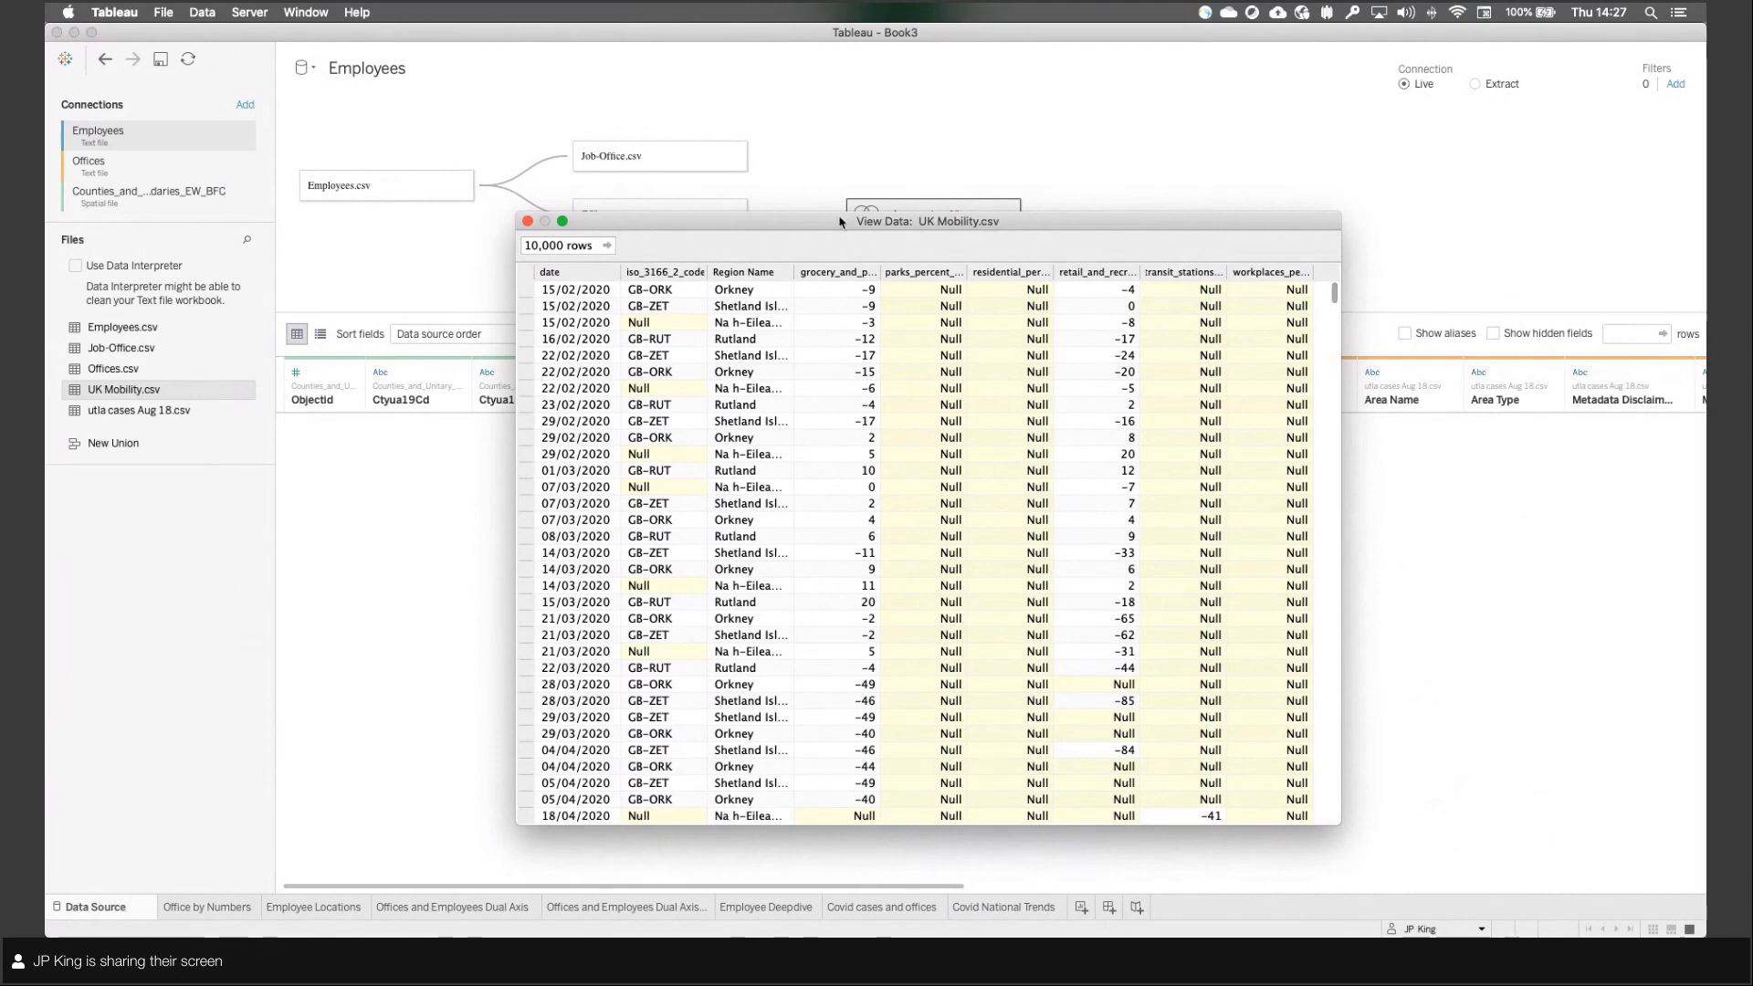
left_click_drag(840, 221, 1005, 212)
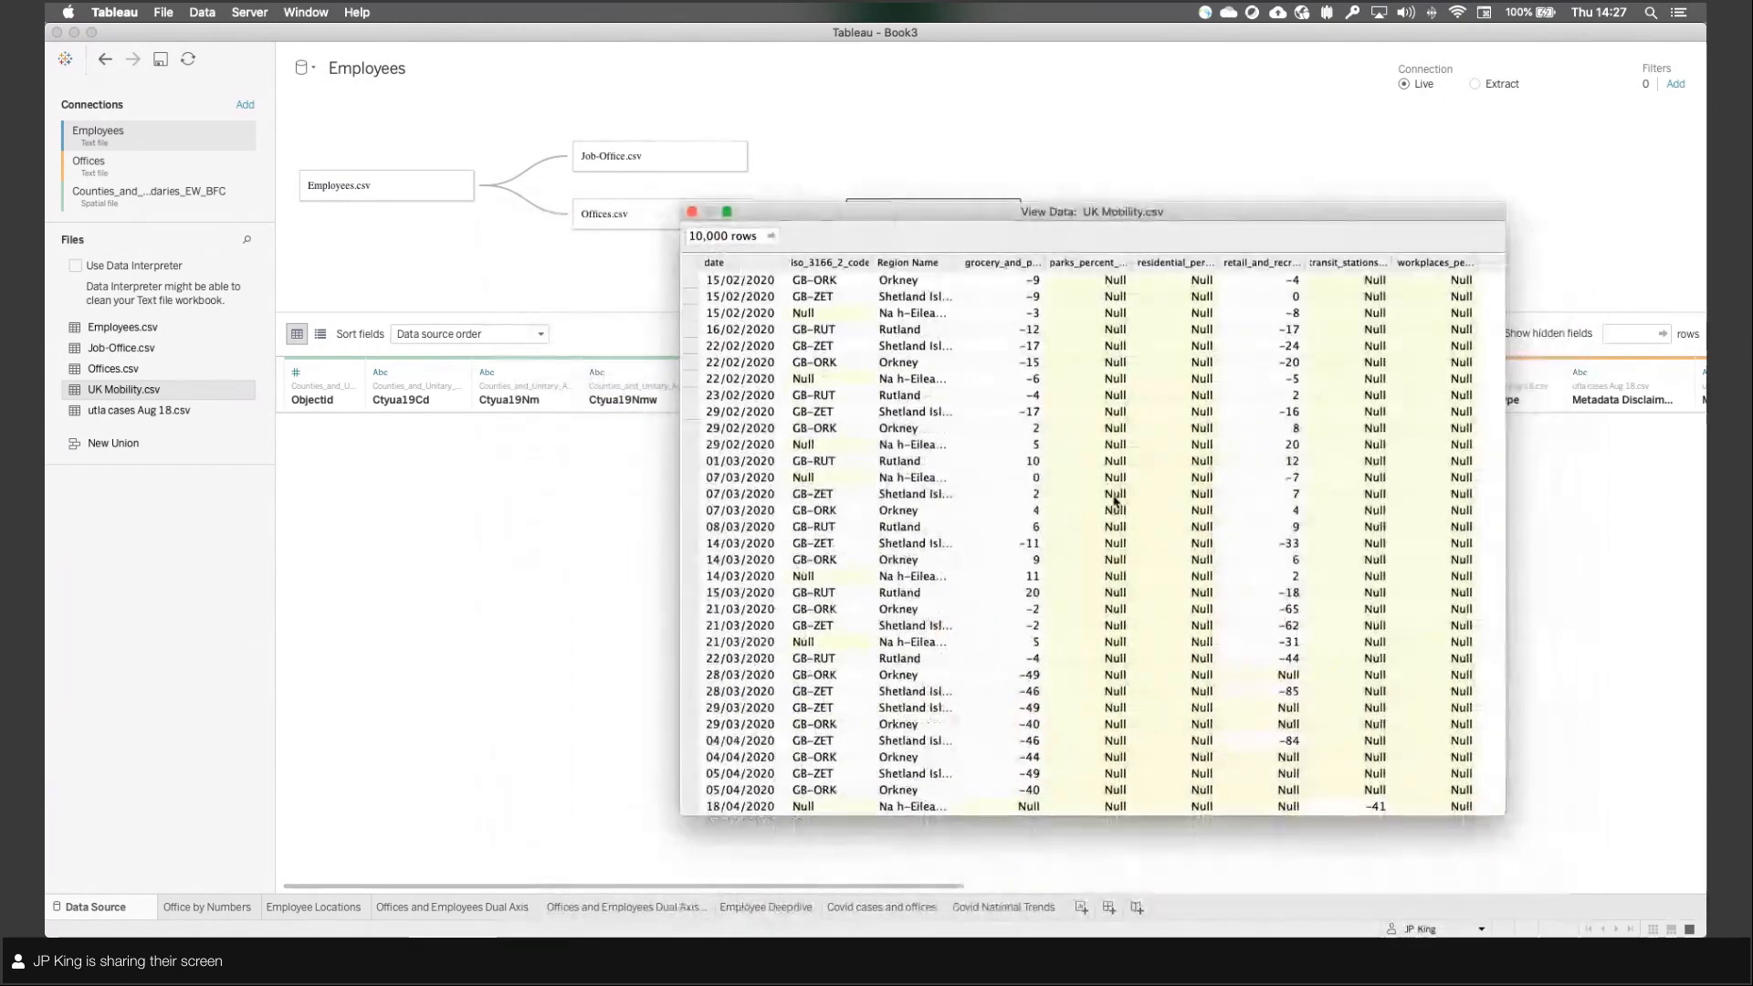
scroll(1114, 501, "down", 15)
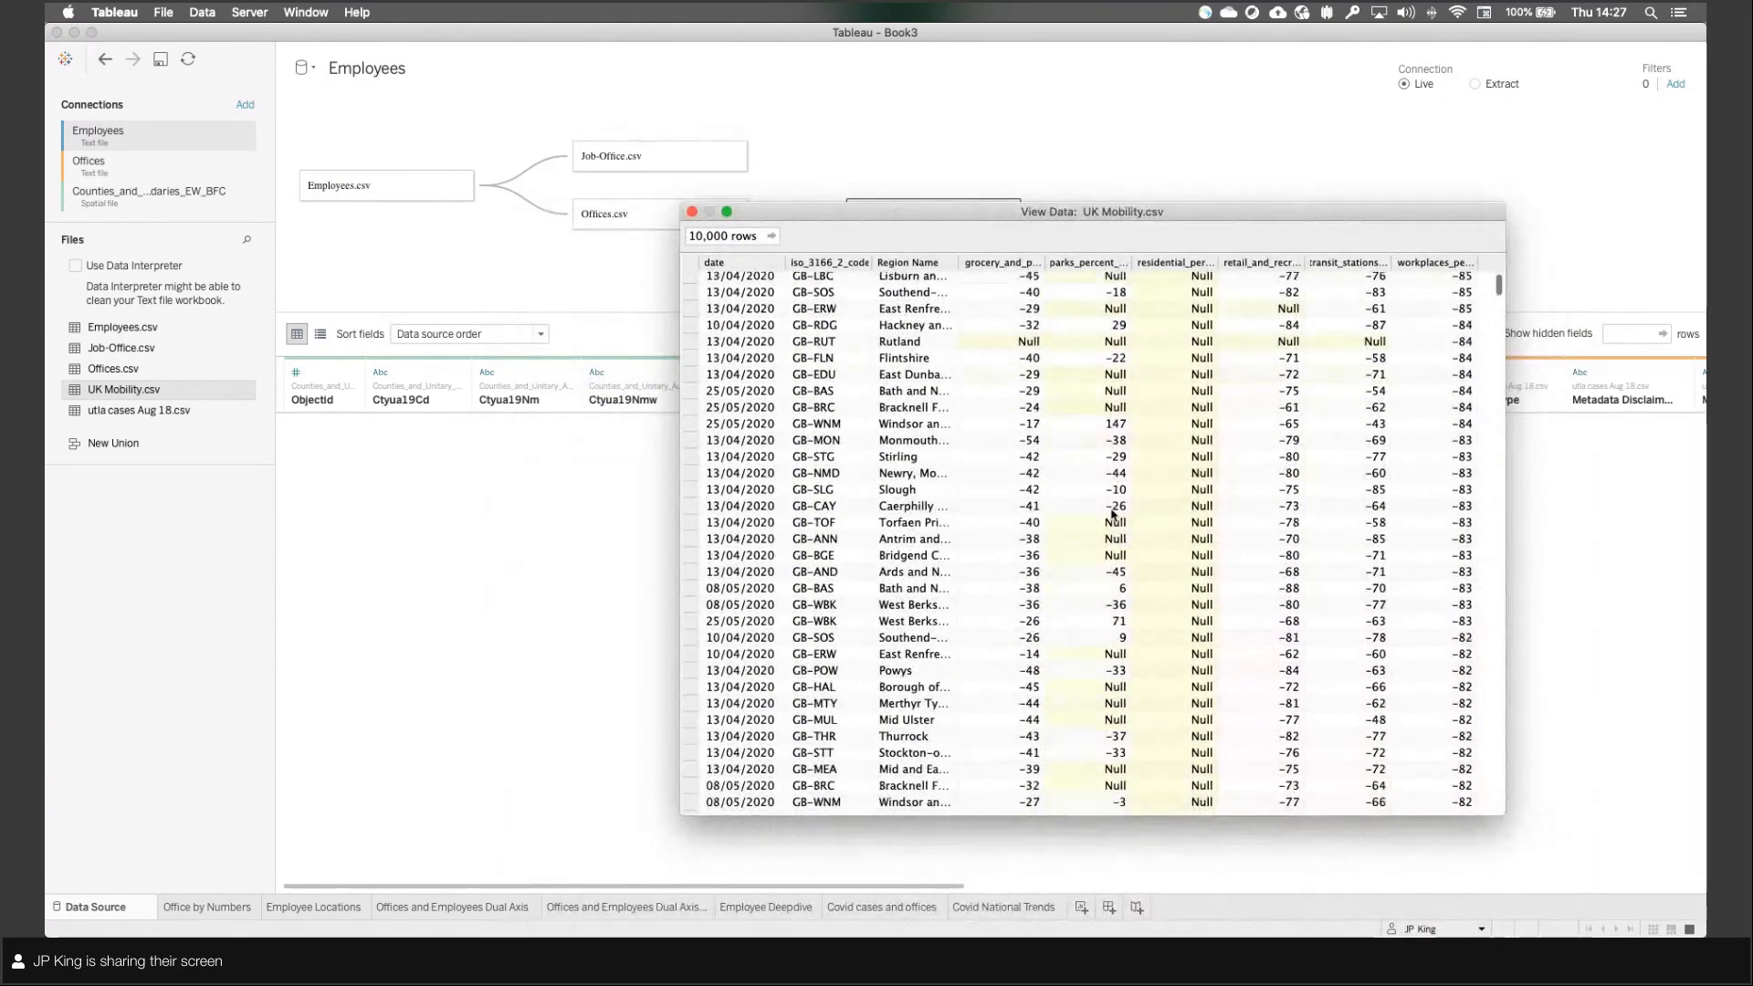
scroll(1114, 514, "down", 1)
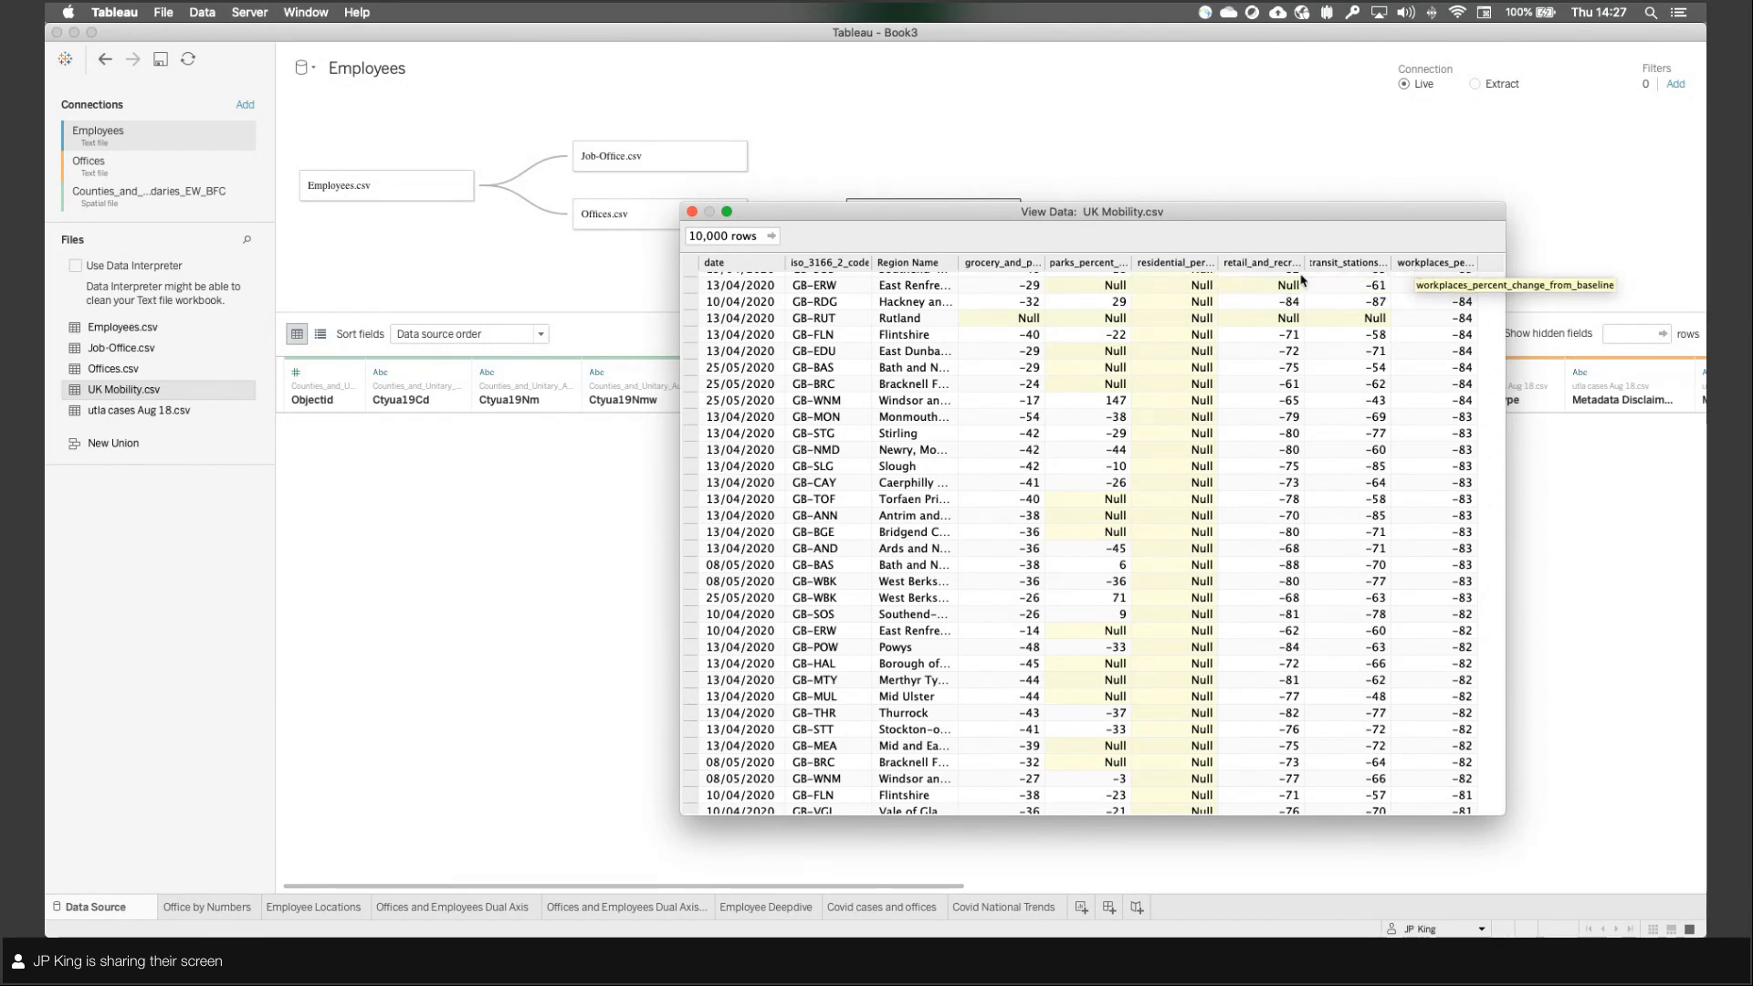
left_click(692, 213)
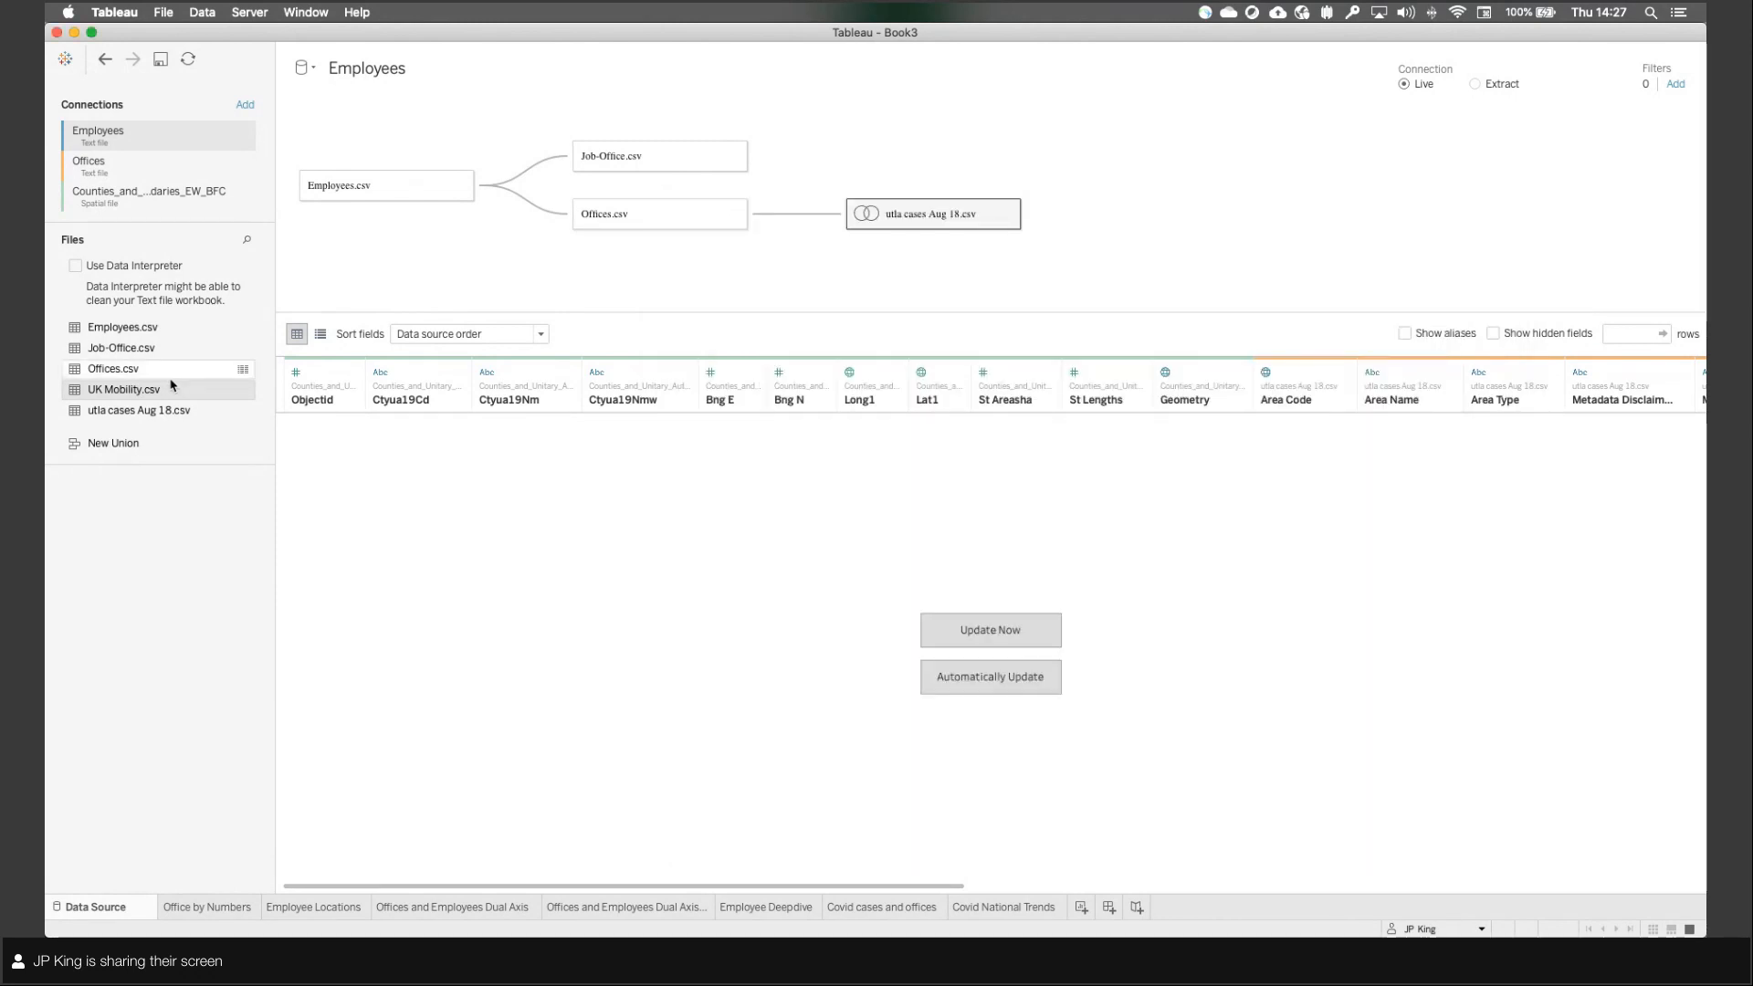
Step: Add UK Mobility.csv to the data model and relate it to utla cases Aug 18.csv, matching Area Name to Region Name
left_click_drag(117, 394, 1201, 247)
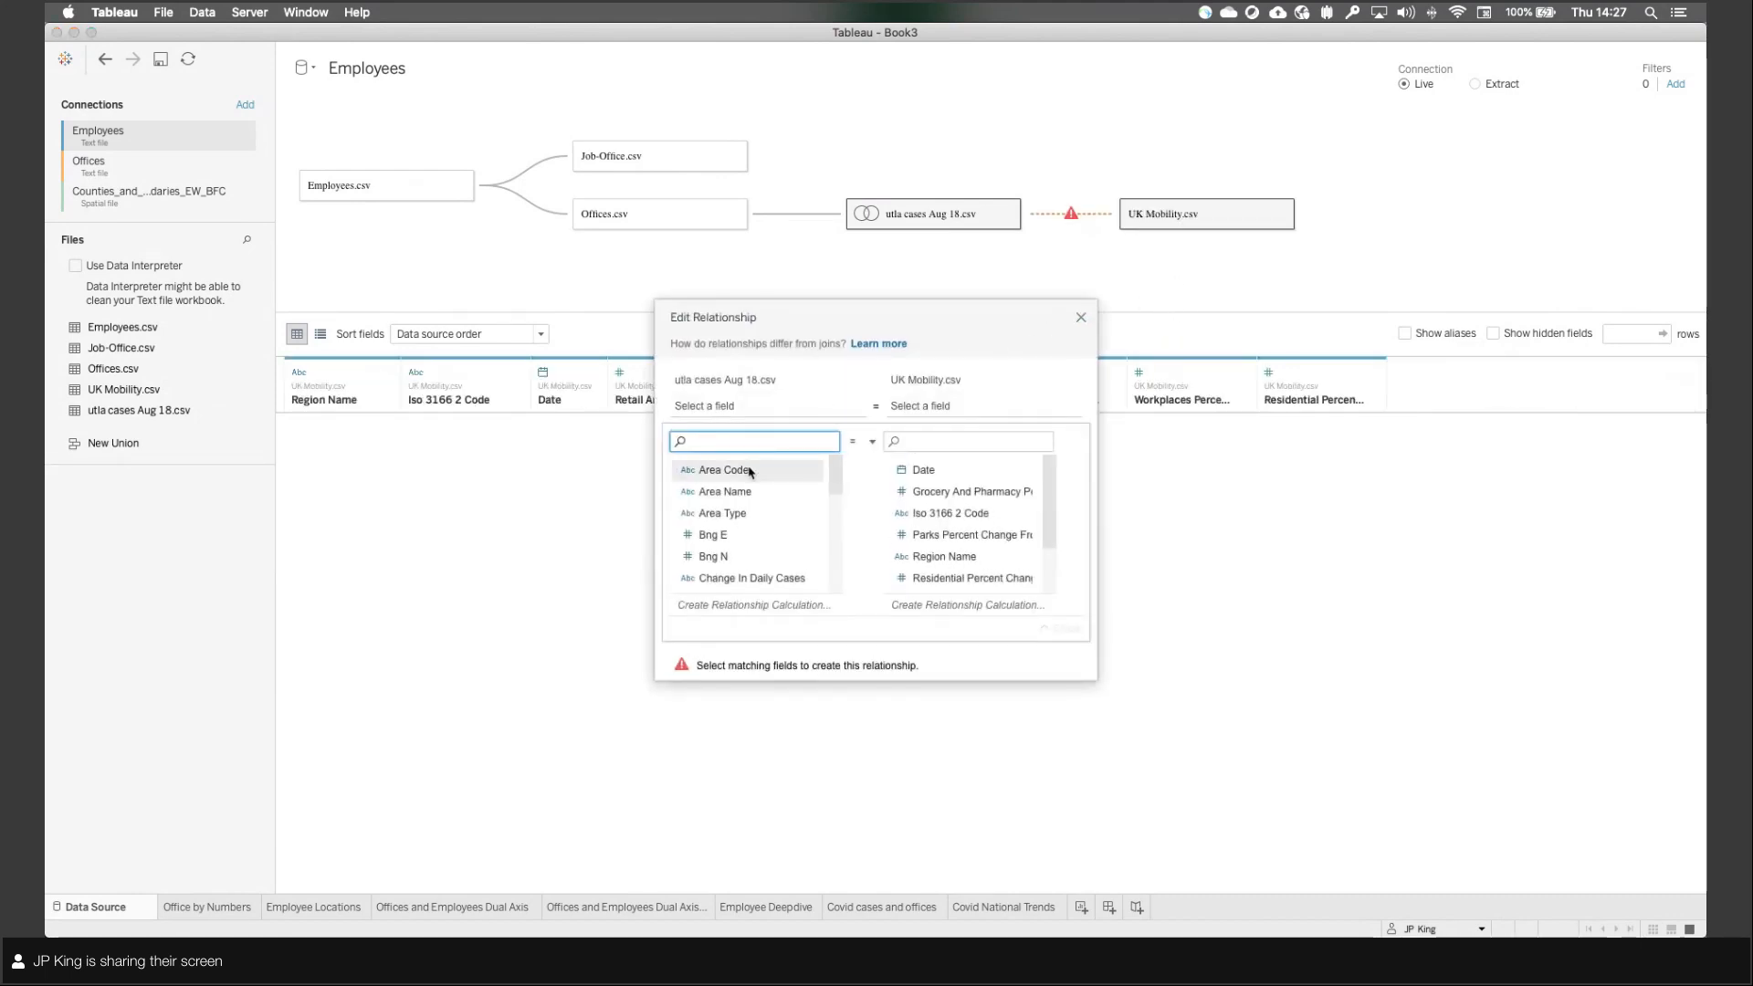
left_click(736, 492)
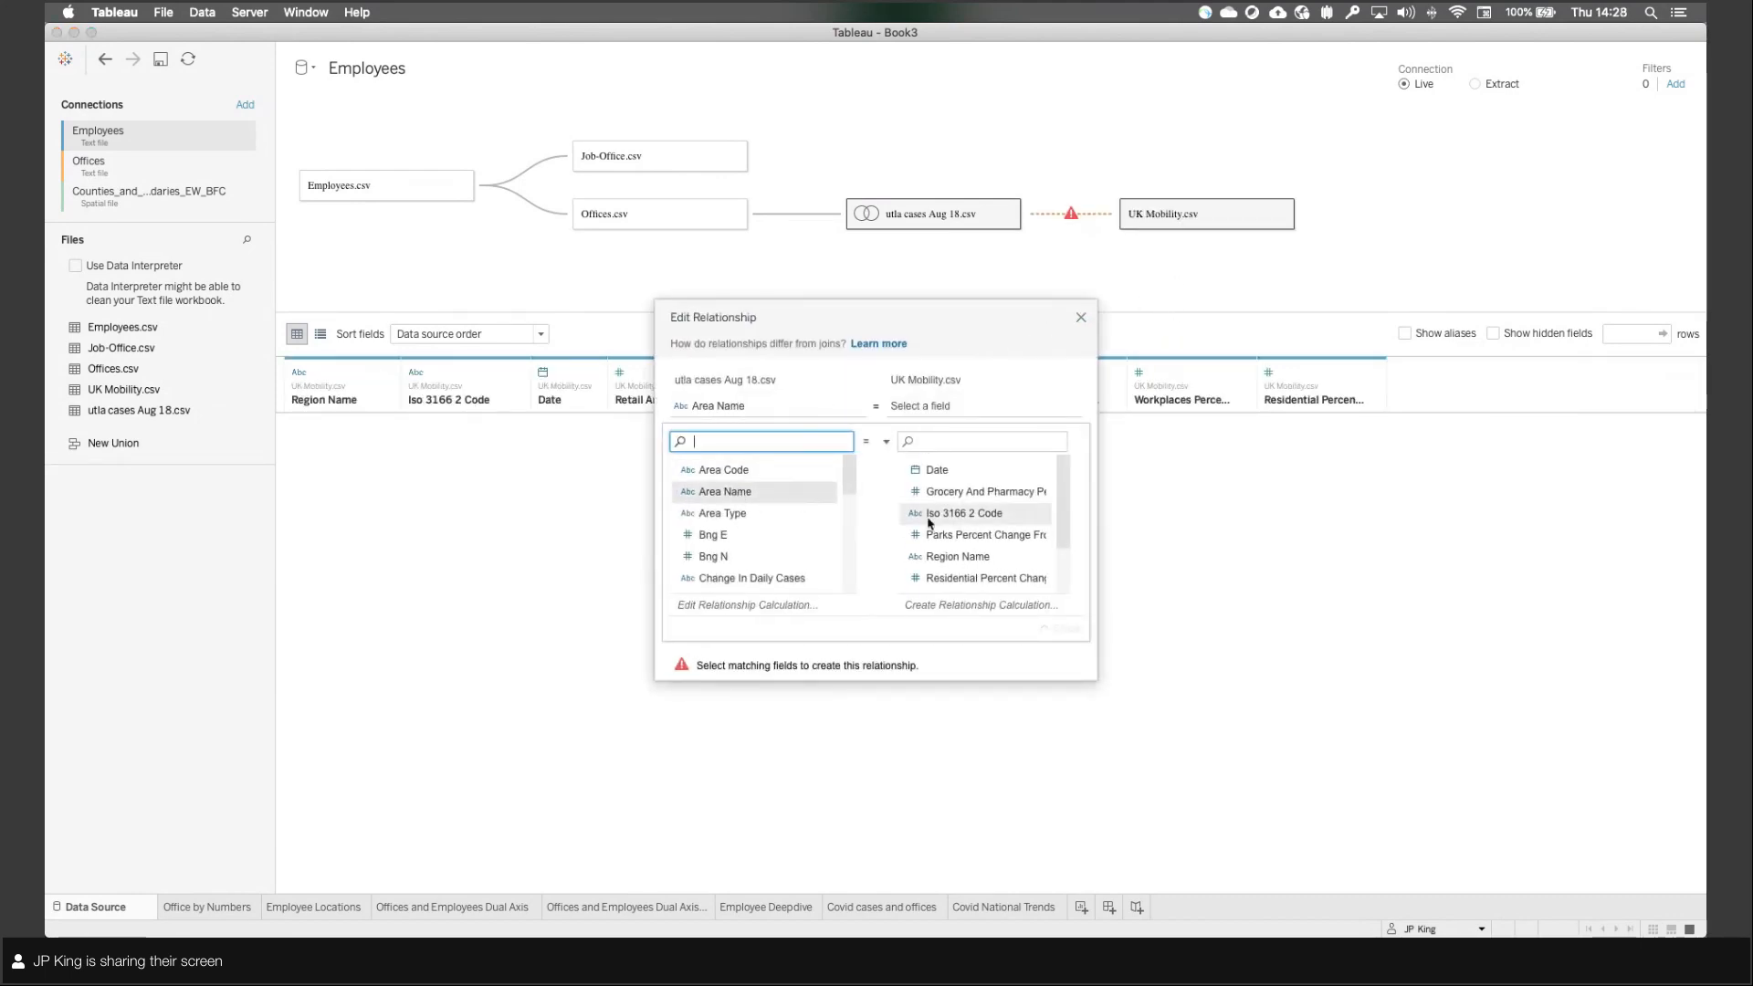
left_click(988, 557)
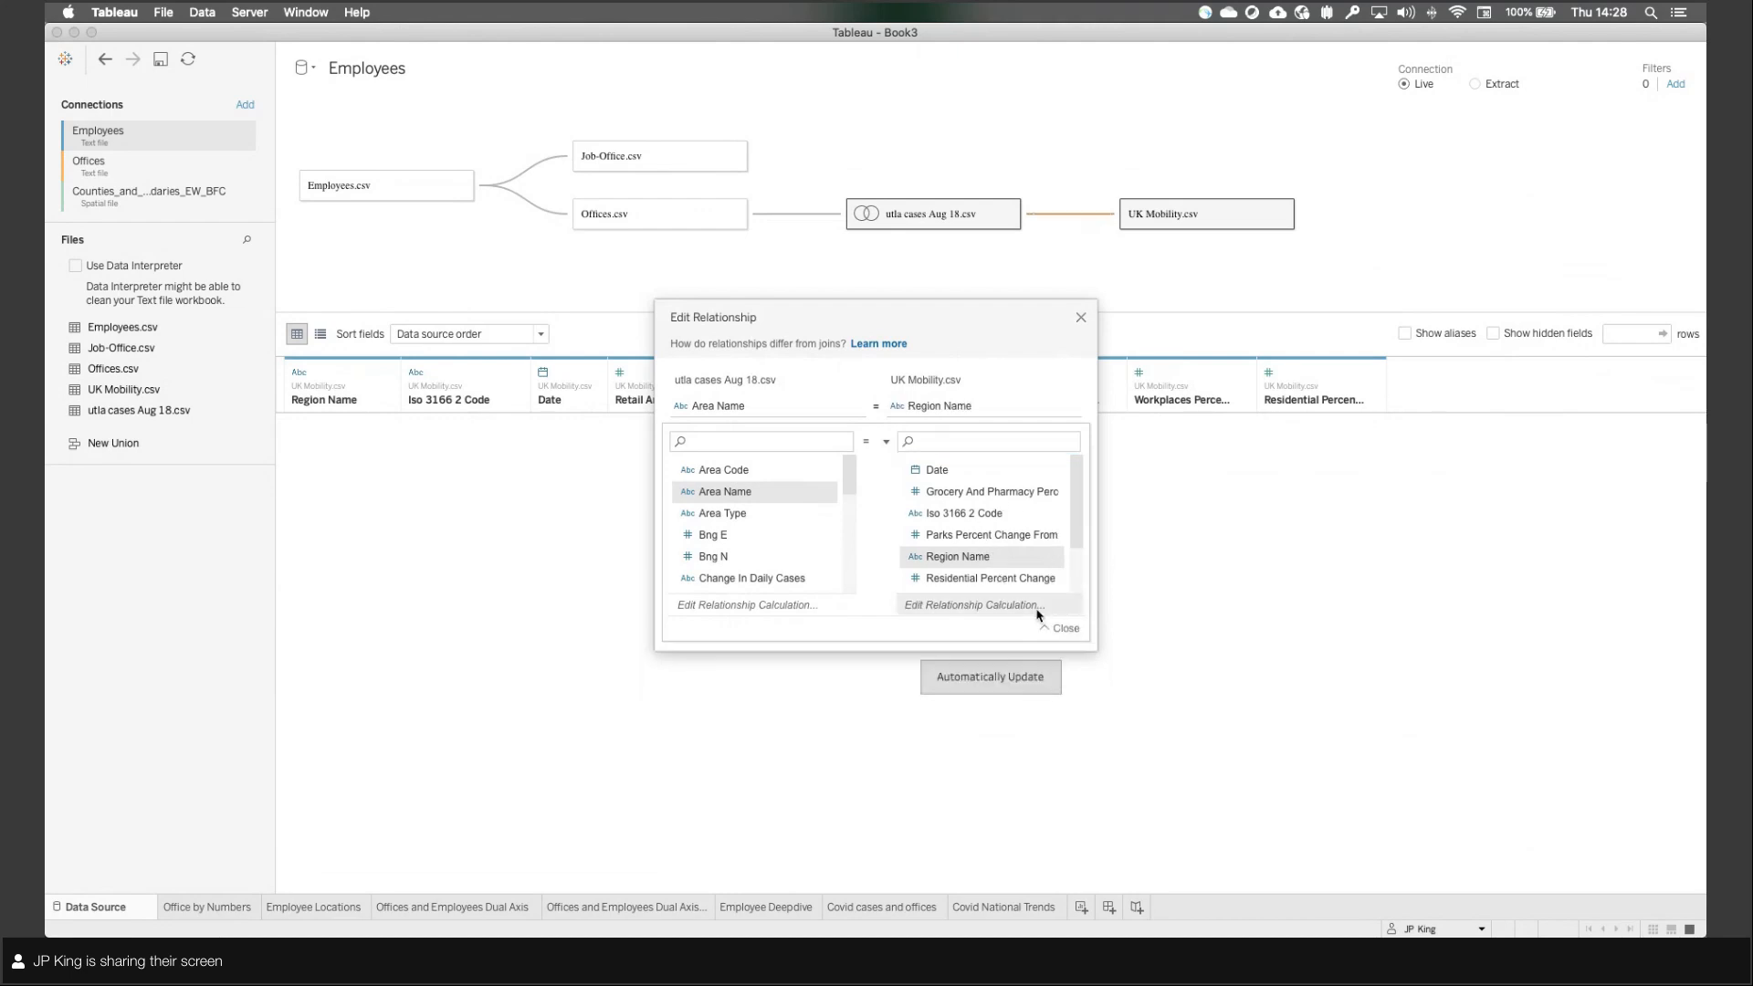
left_click(1056, 628)
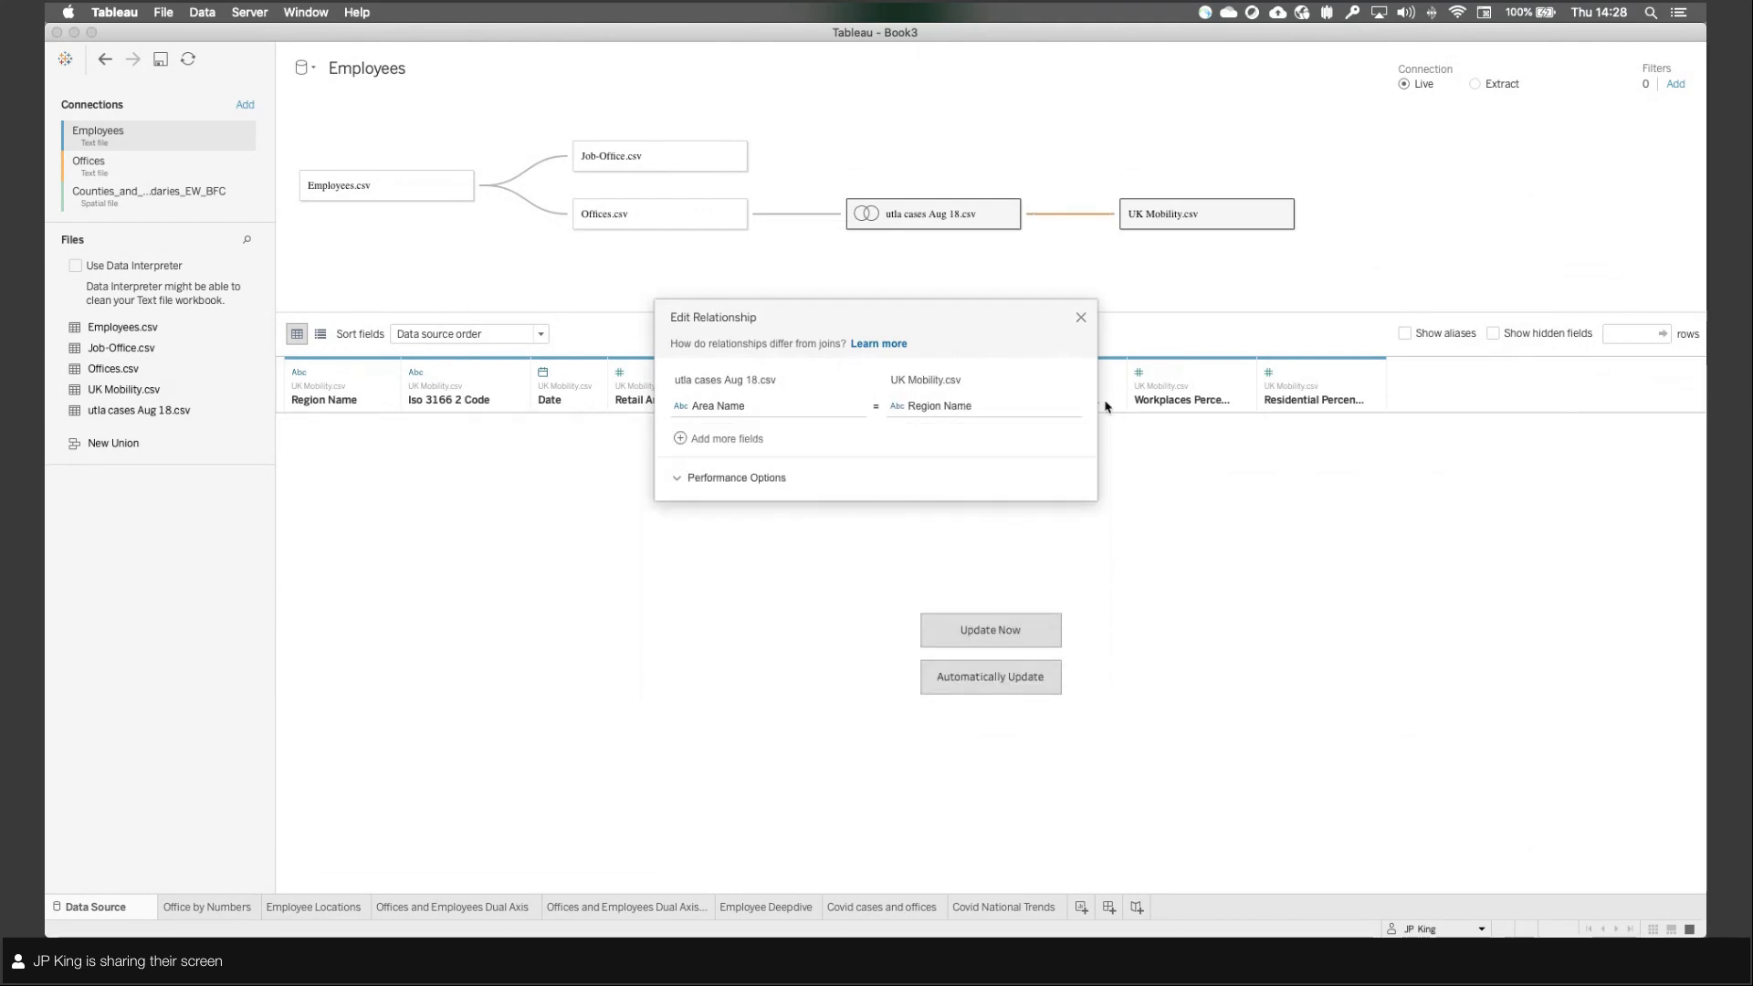
left_click(1081, 319)
Step: Create a new worksheet and collapse the field list of the utla cases Aug 18.csv table
left_click(1081, 906)
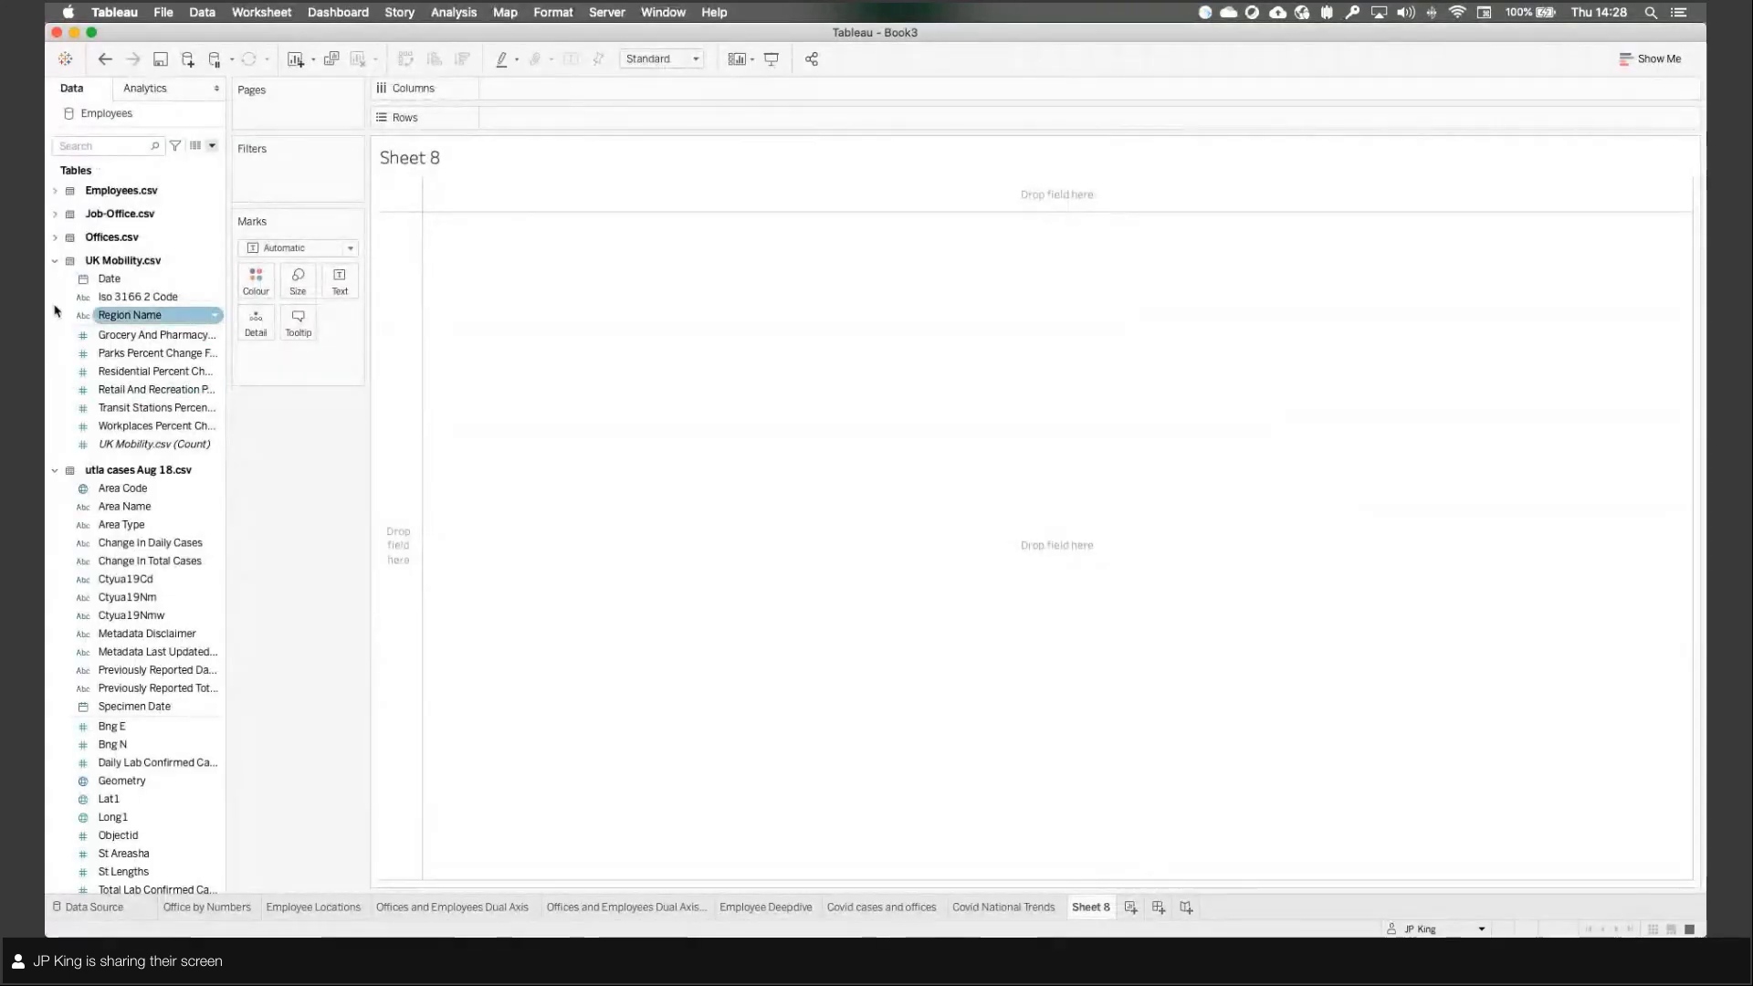
left_click(55, 470)
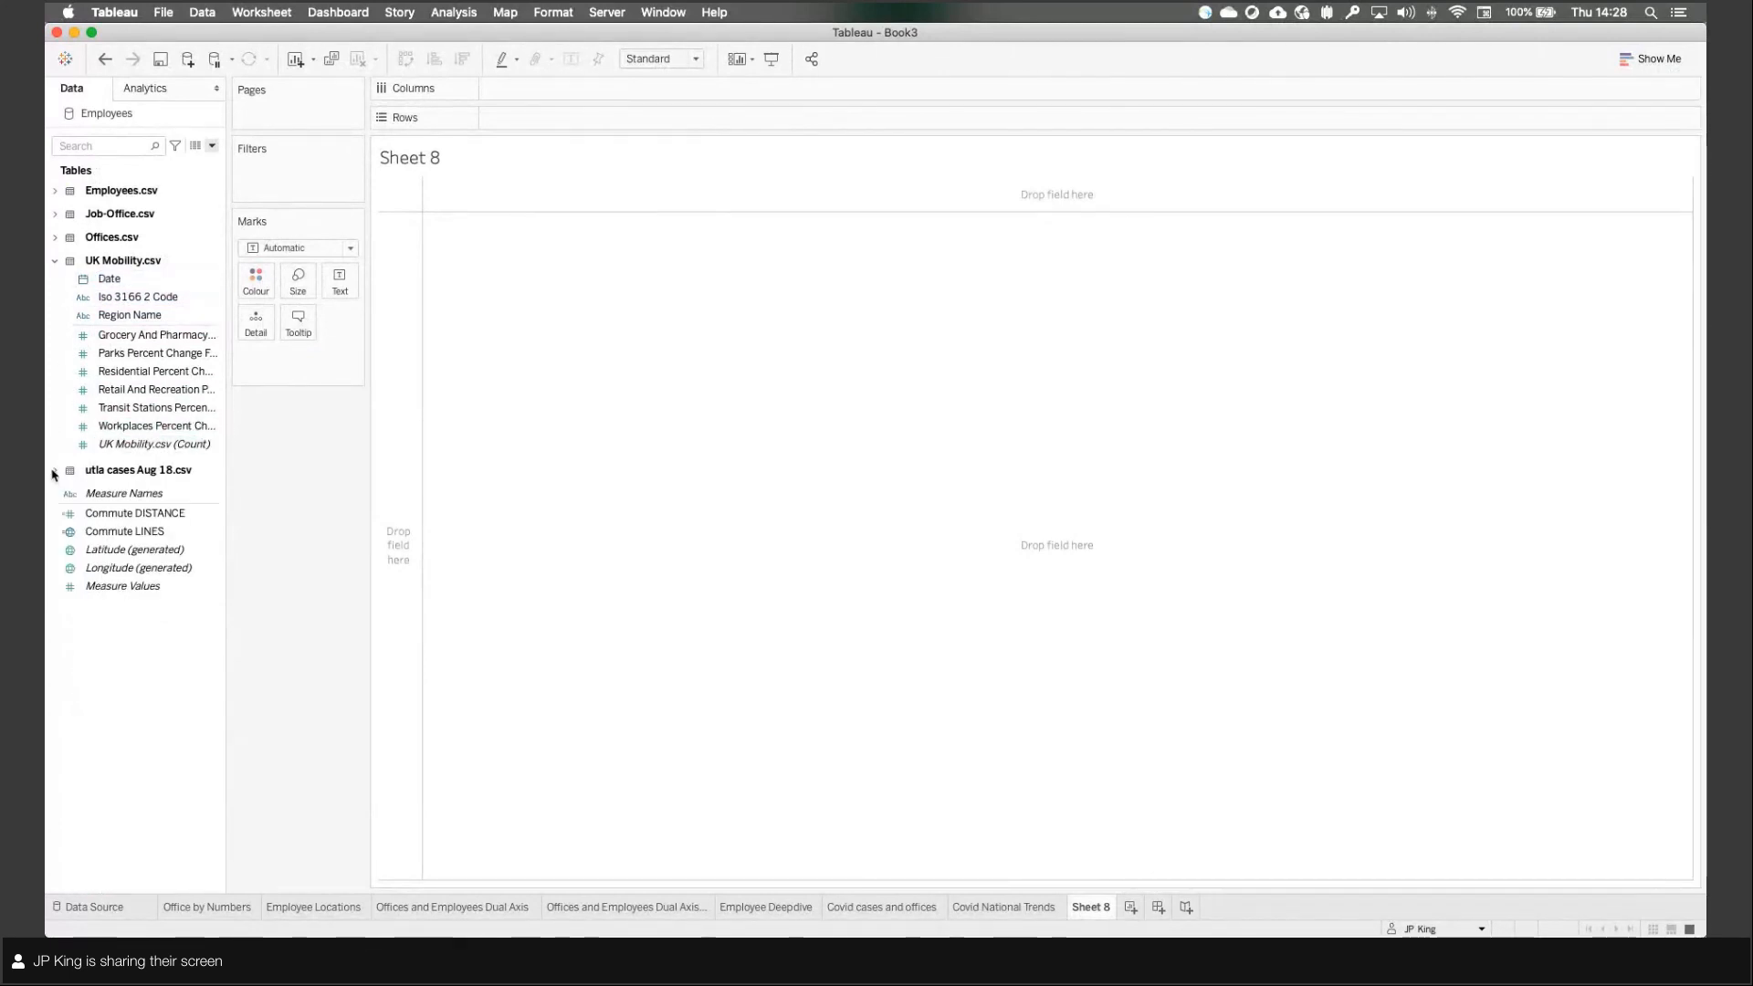
Step: Place the UK Mobility.csv Date field on Columns as a continuous day-level date
left_click(141, 279)
left_click(56, 262)
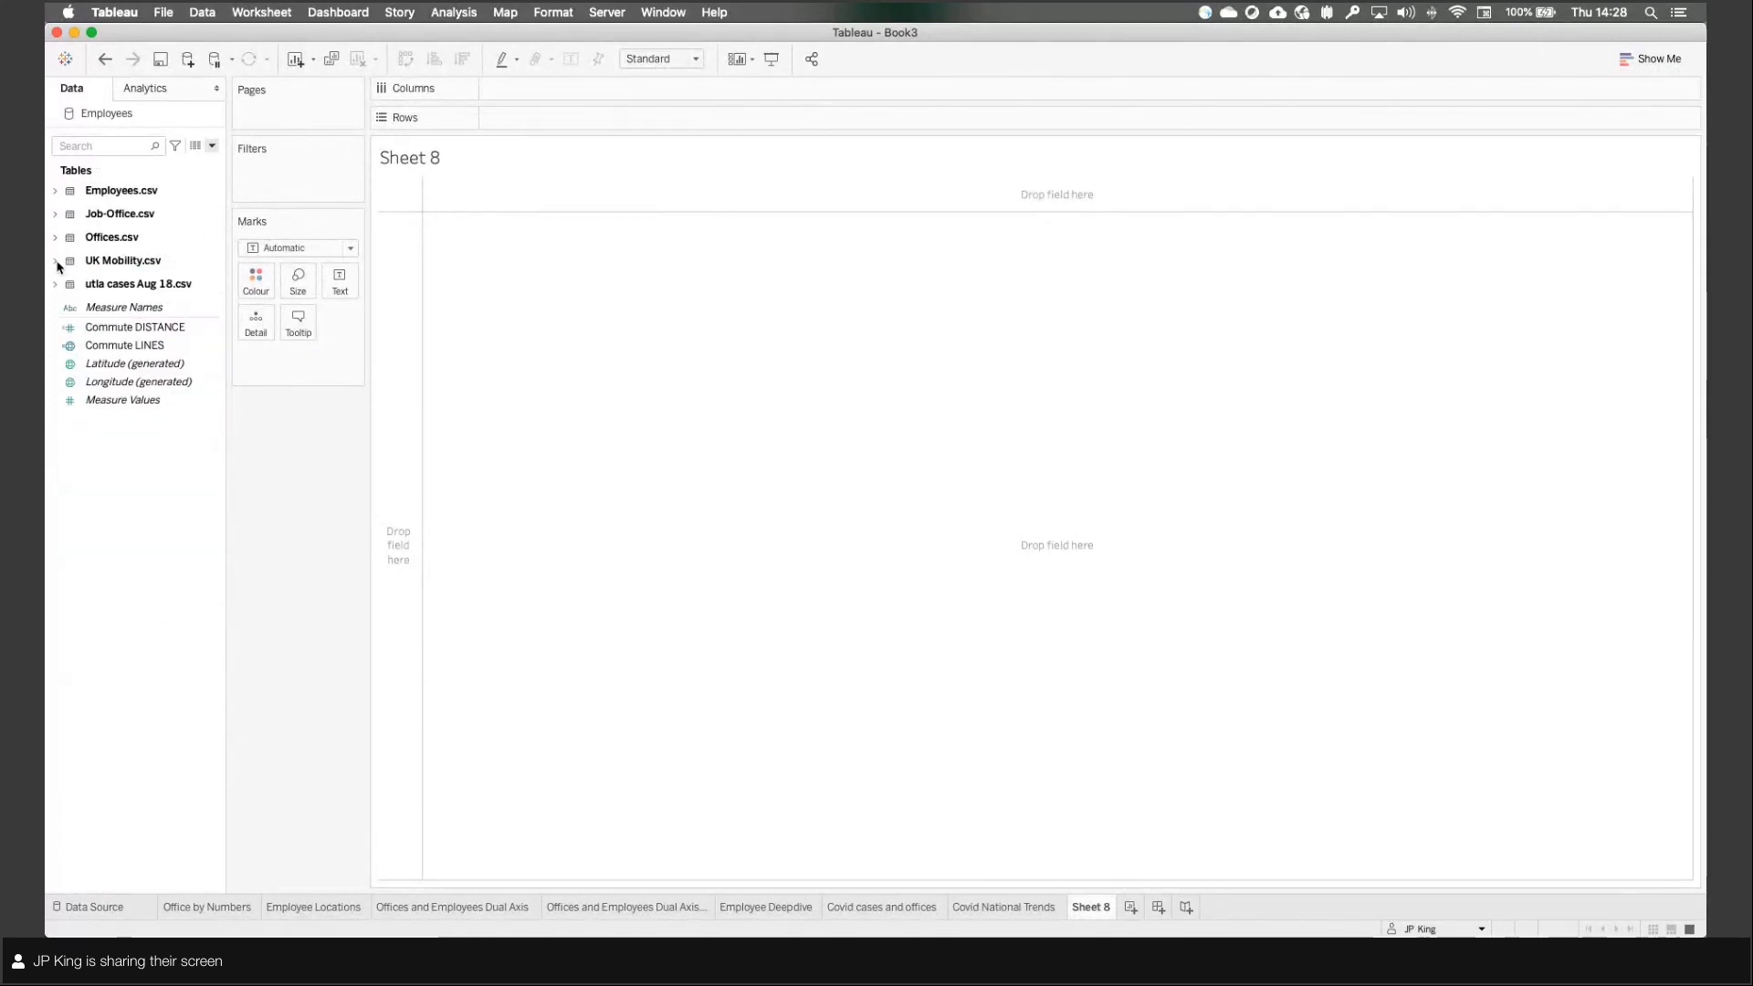
left_click(55, 262)
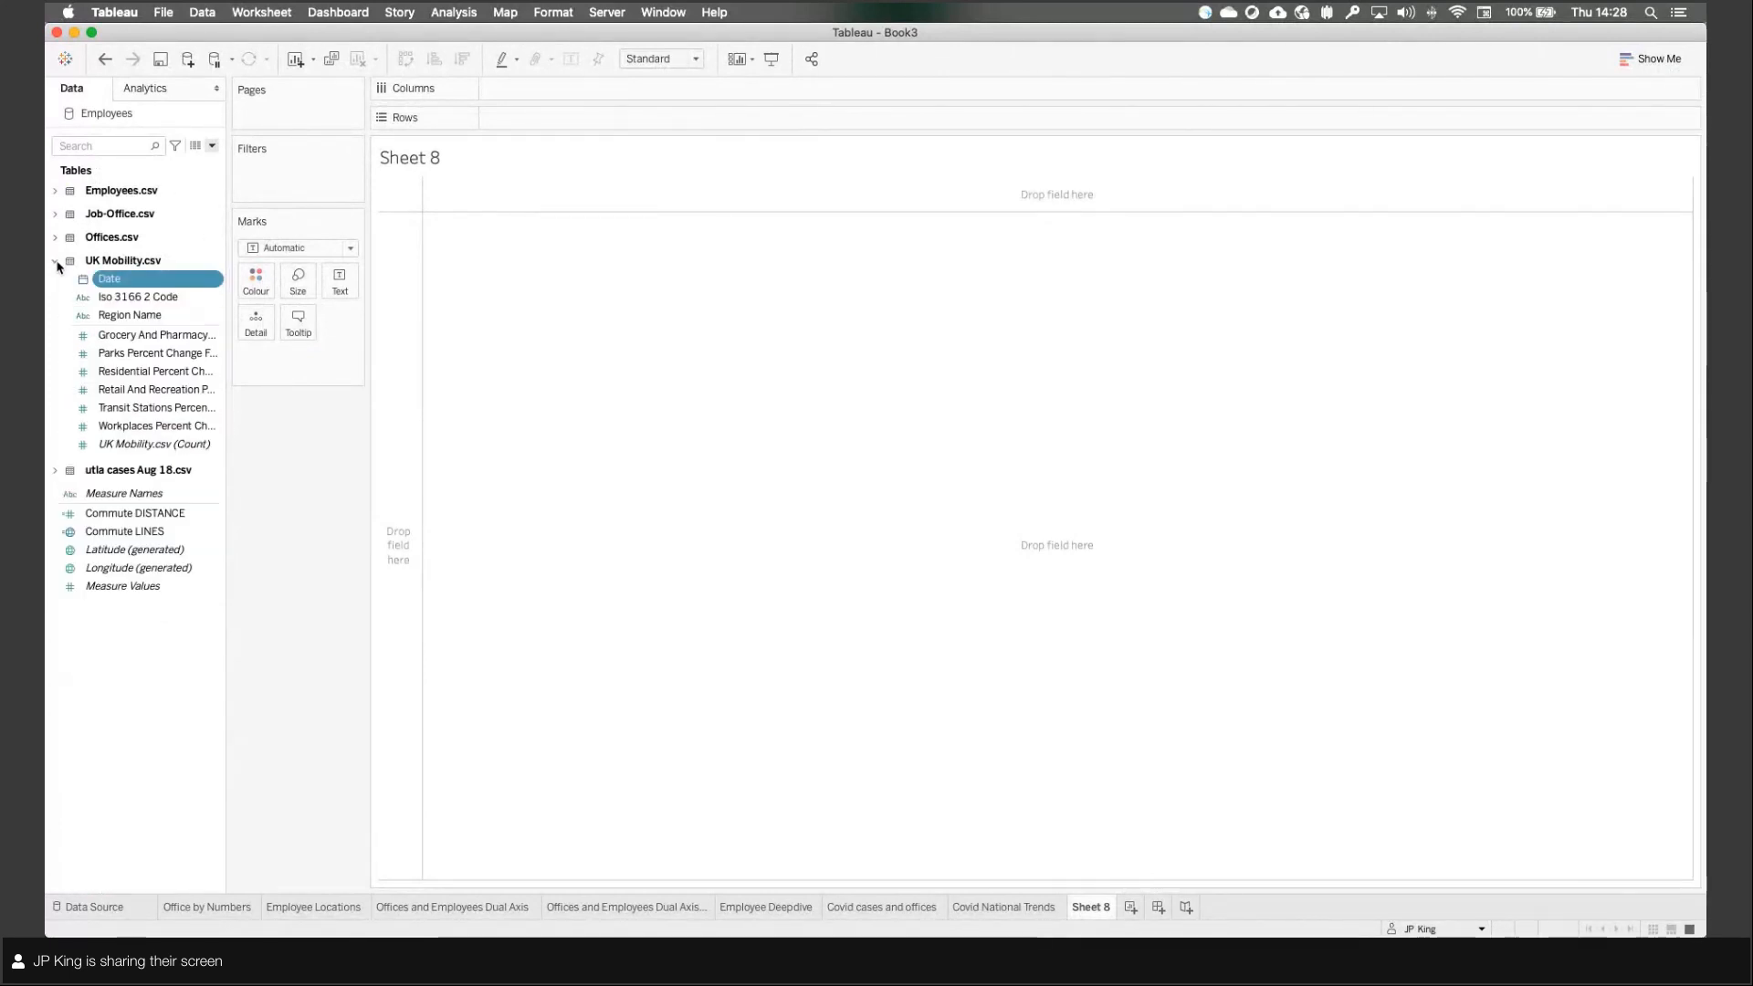
left_click(119, 286)
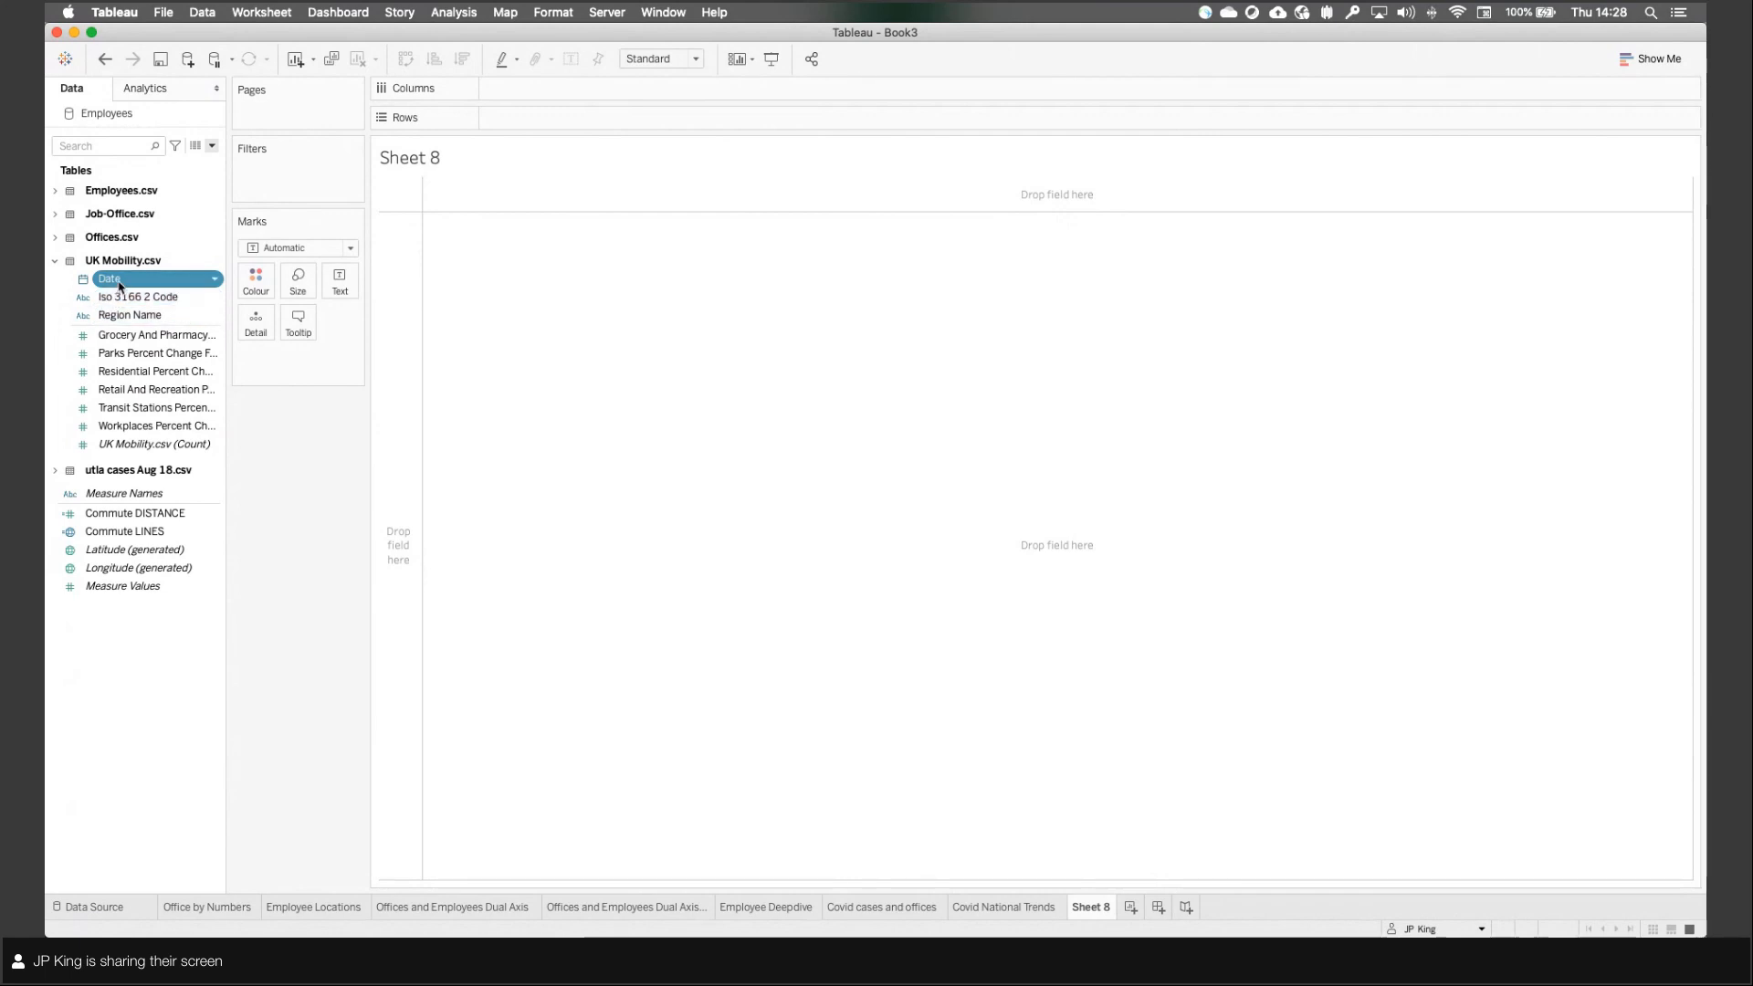
left_click_drag(120, 285, 536, 88)
right_click(536, 87)
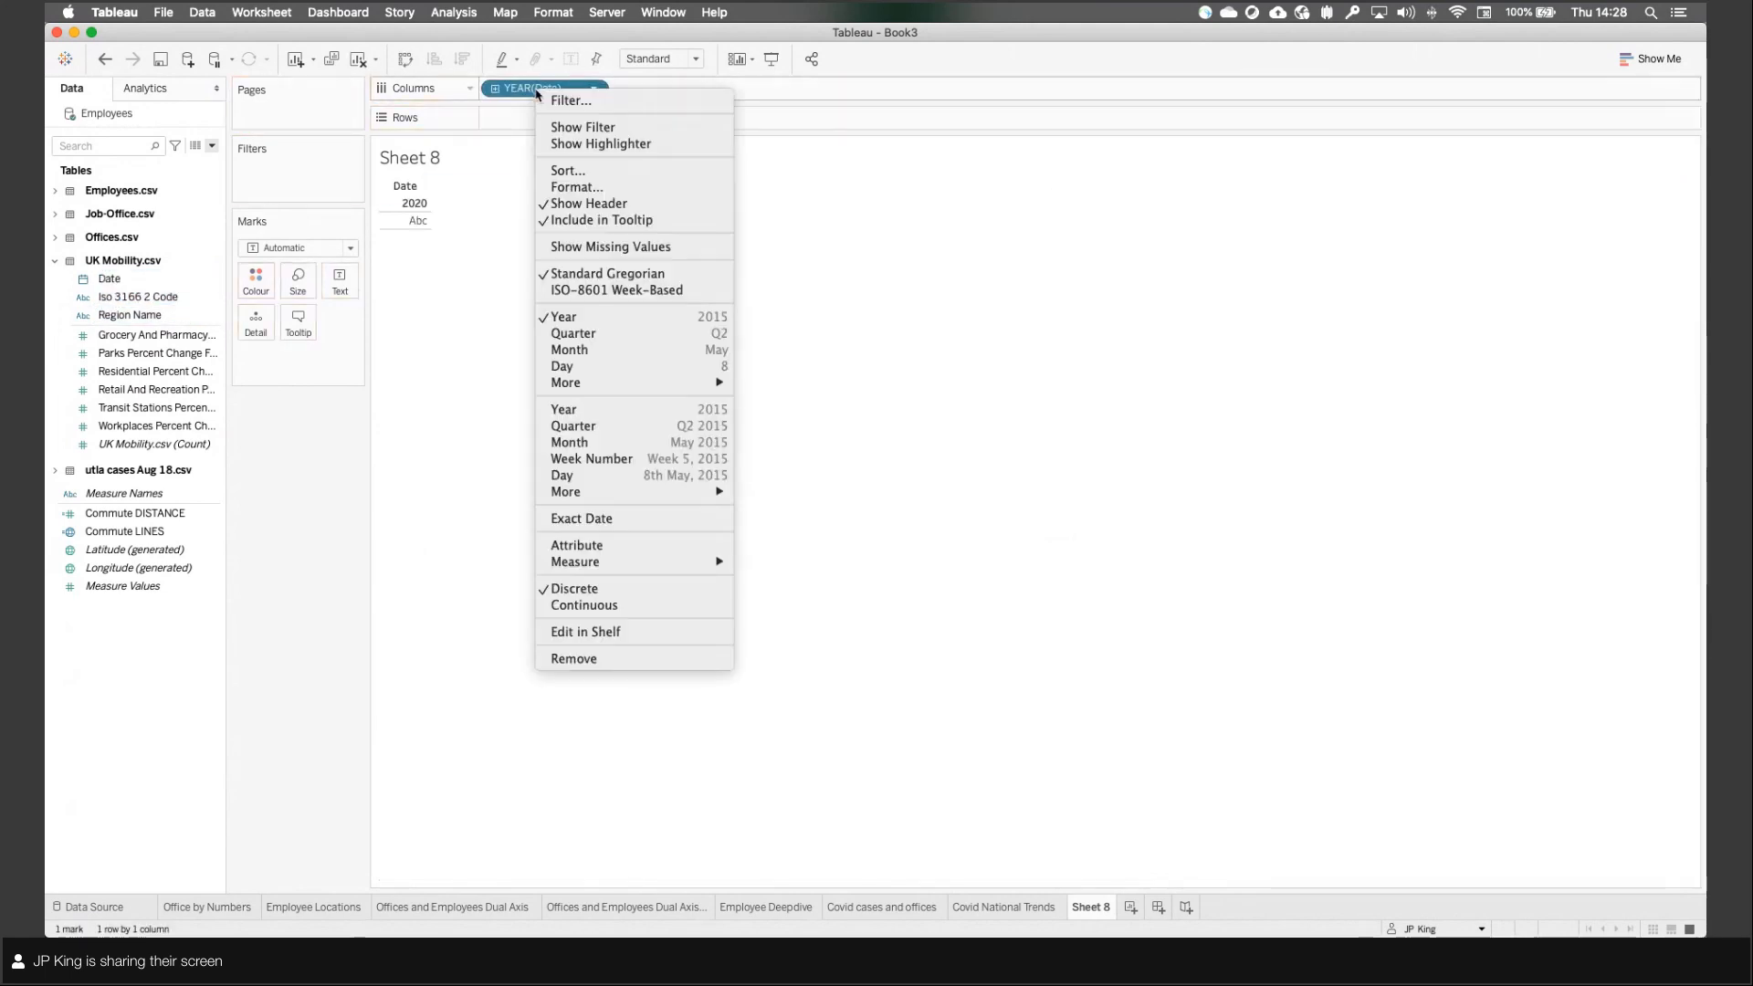
left_click(594, 475)
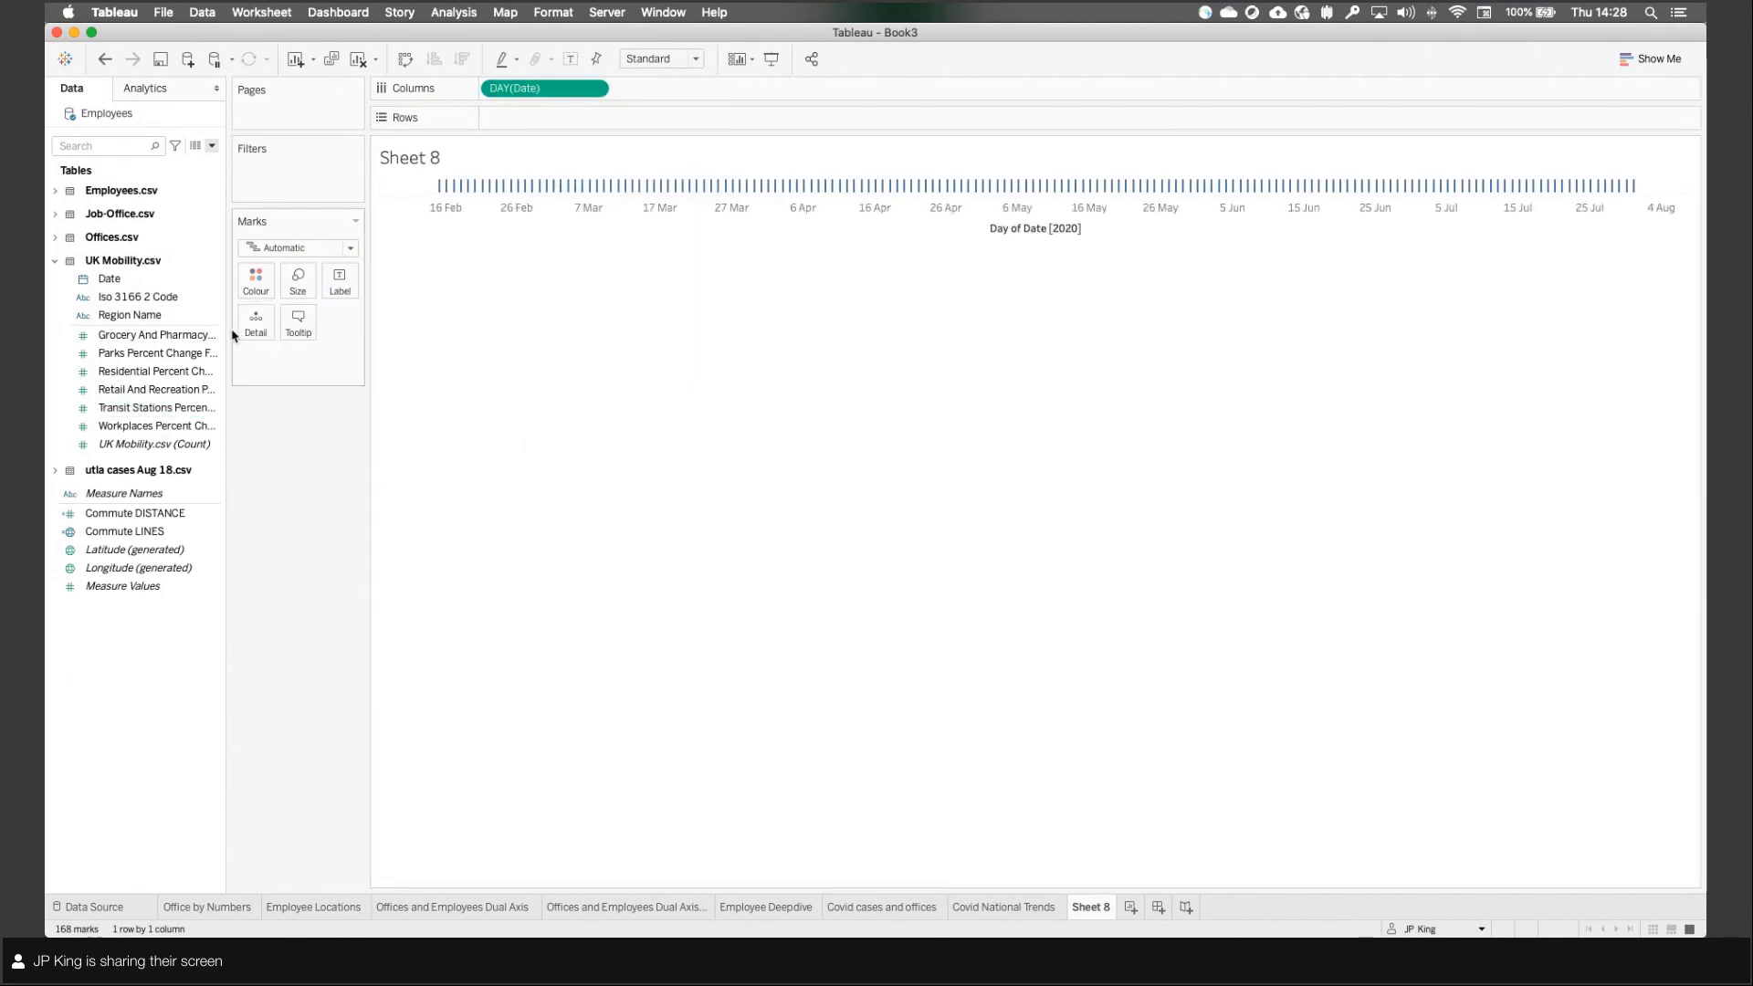
Step: Plot the average of Workplaces Percent Change From Baseline on Rows as a daily line
left_click_drag(227, 327, 236, 327)
left_click(219, 408)
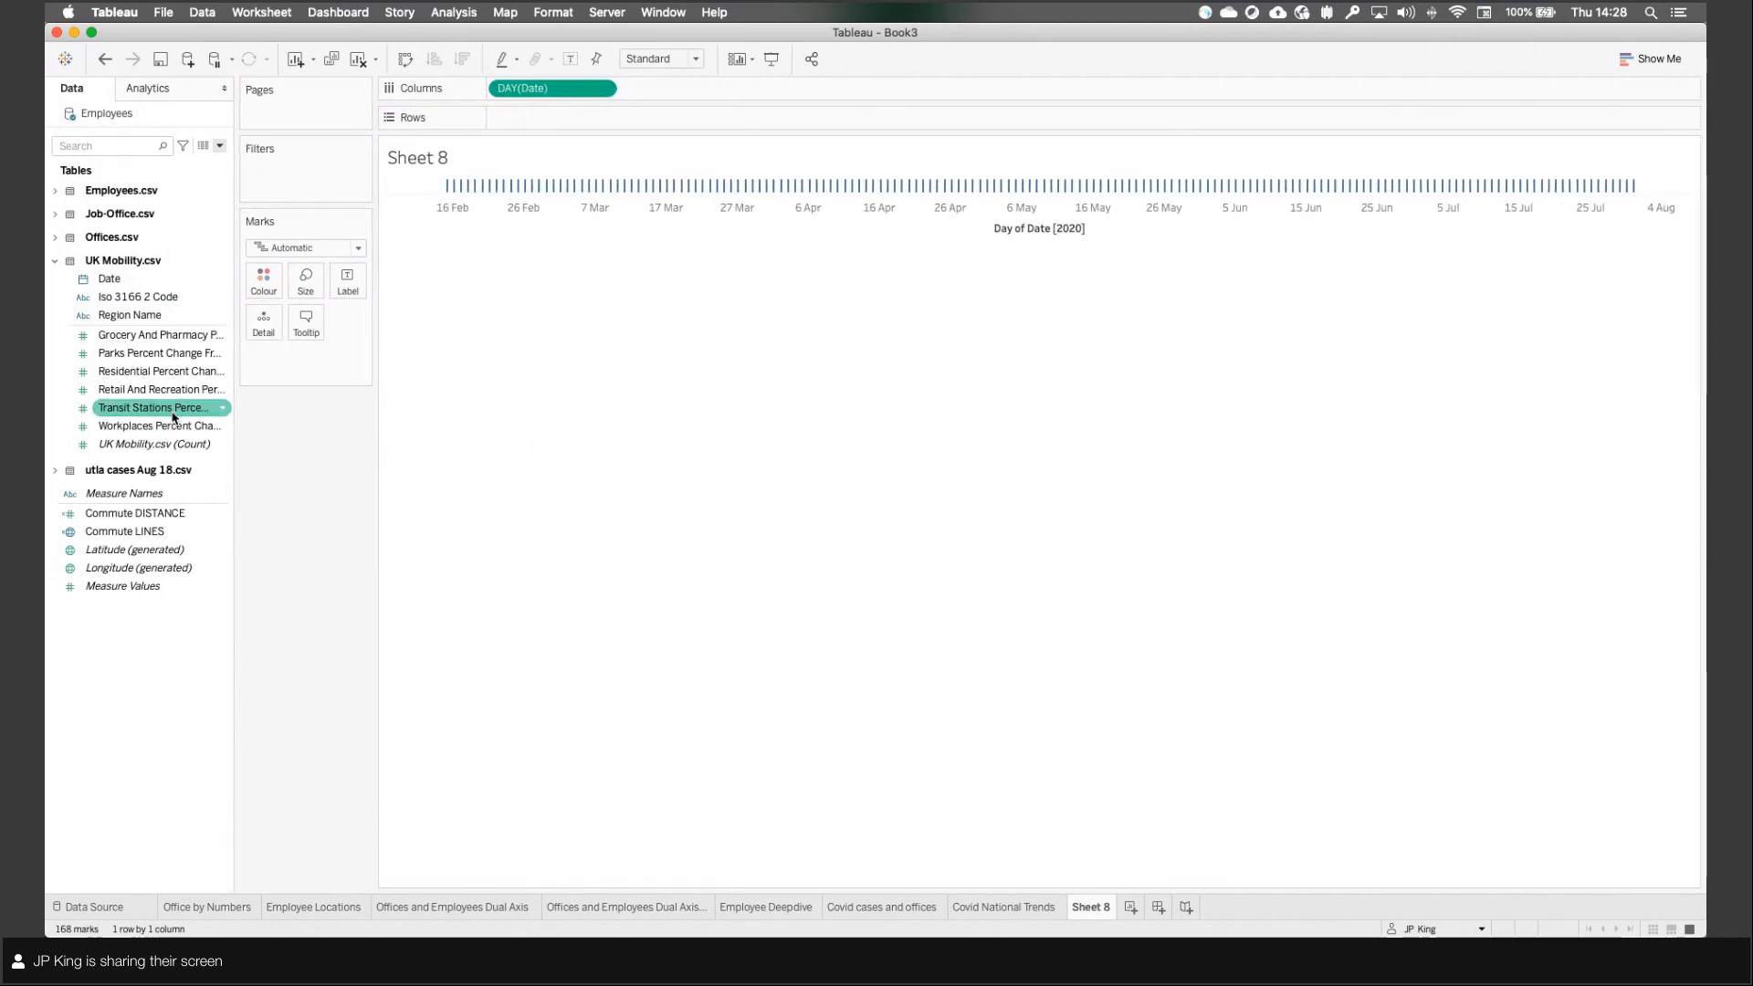
left_click(176, 391)
left_click(170, 427)
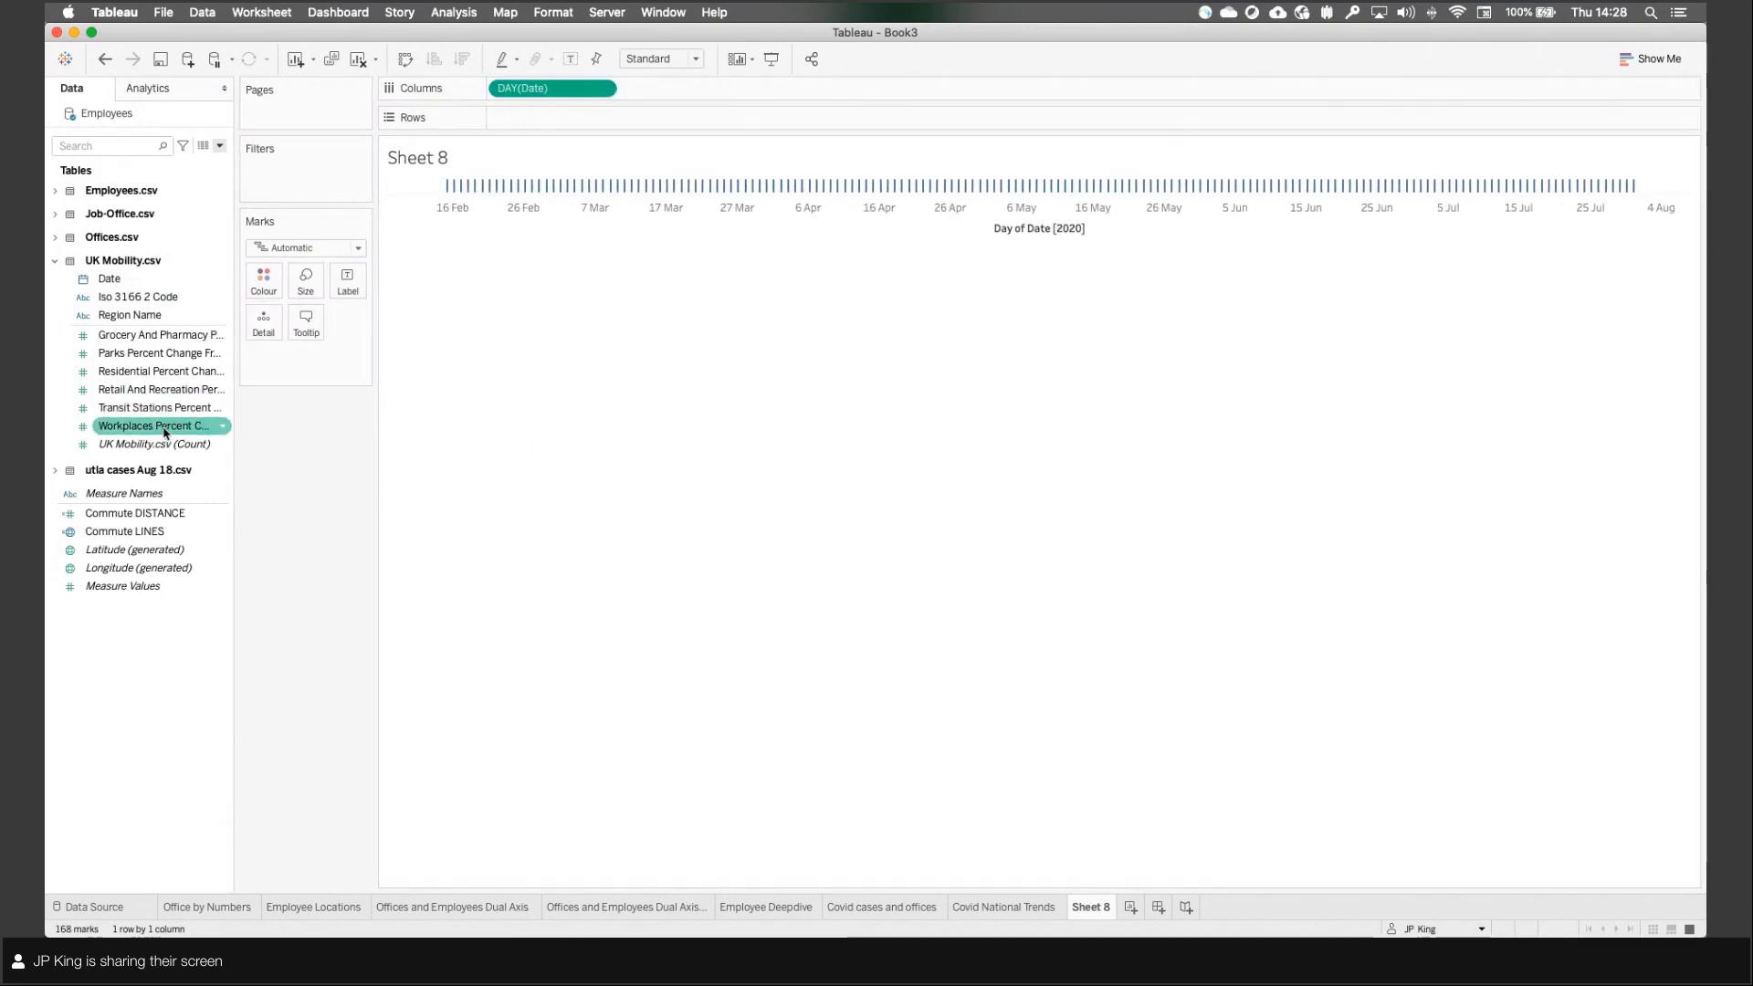
left_click_drag(165, 433, 548, 117)
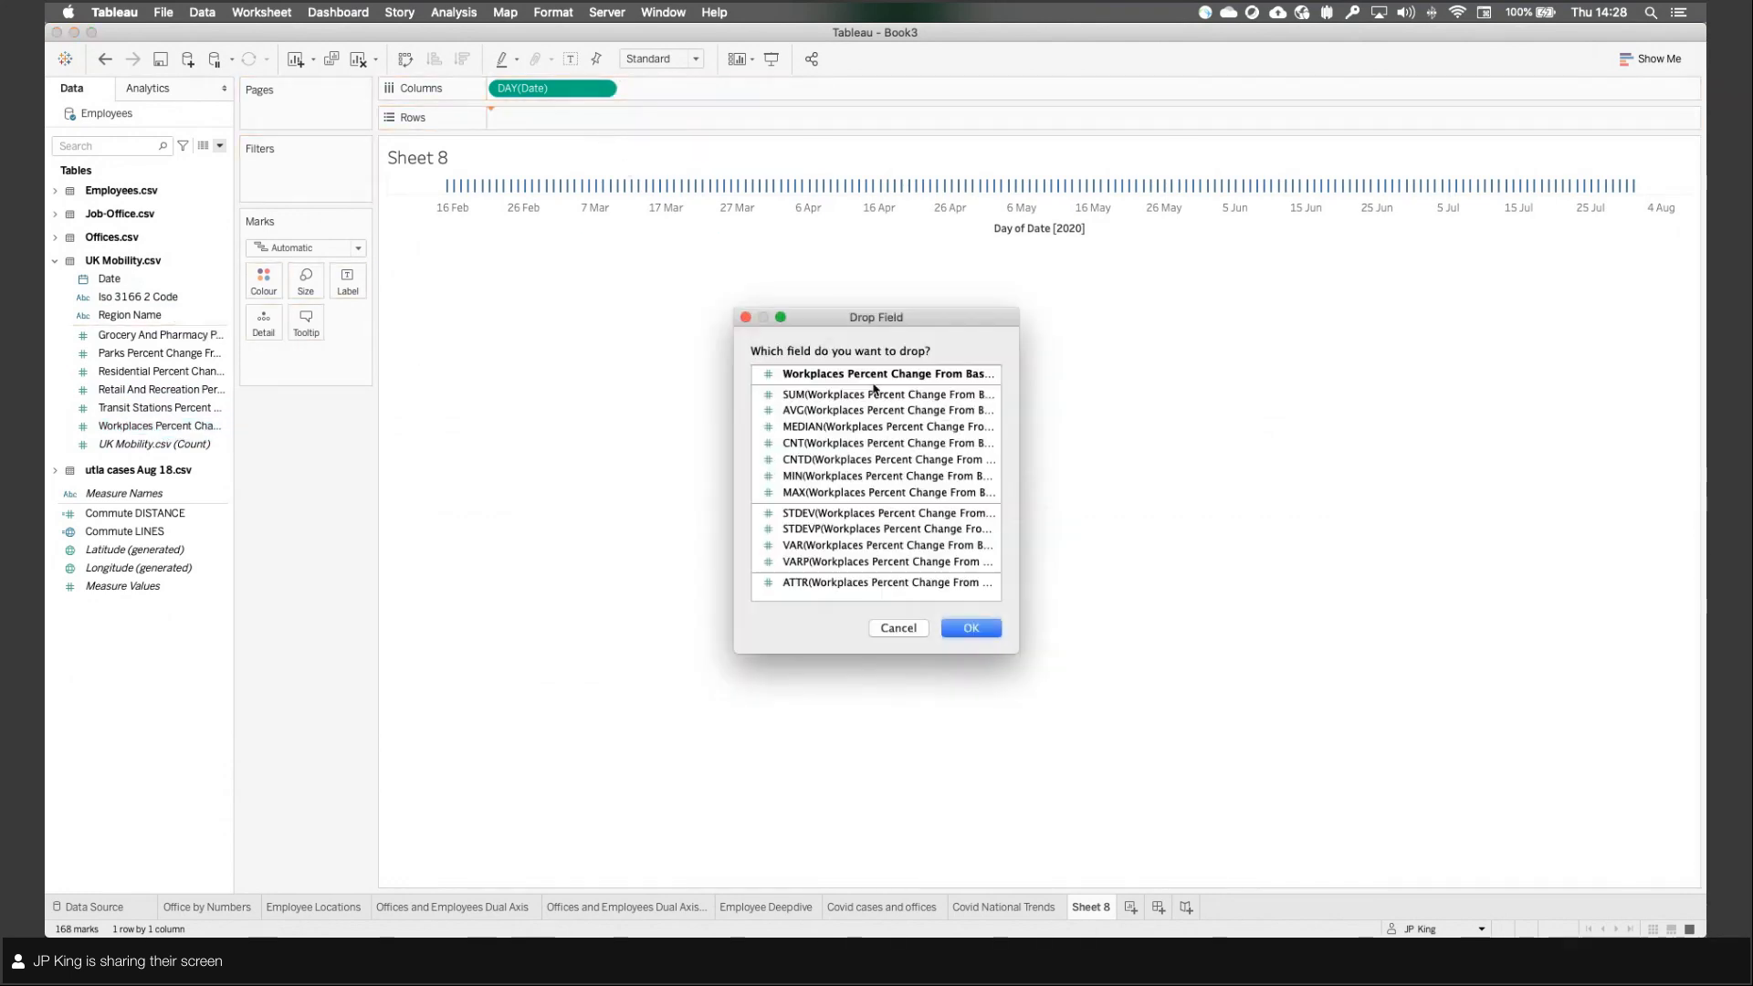
double_click(895, 411)
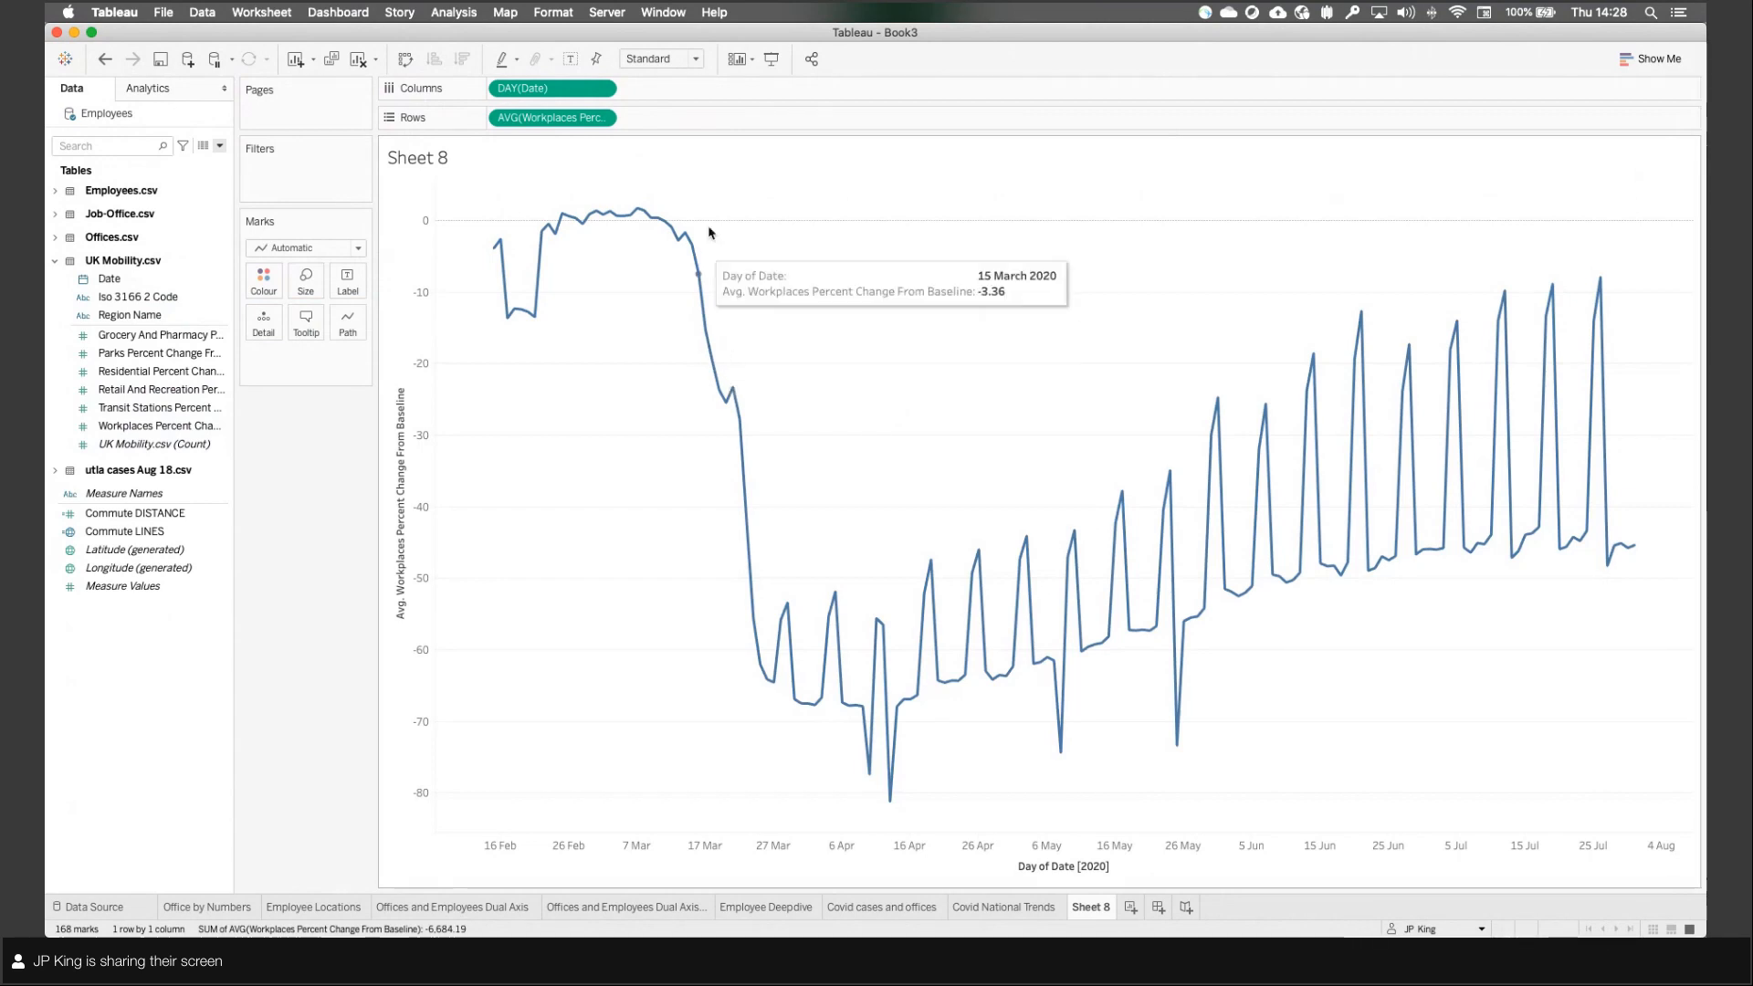
left_click_drag(519, 185, 731, 242)
left_click(735, 232)
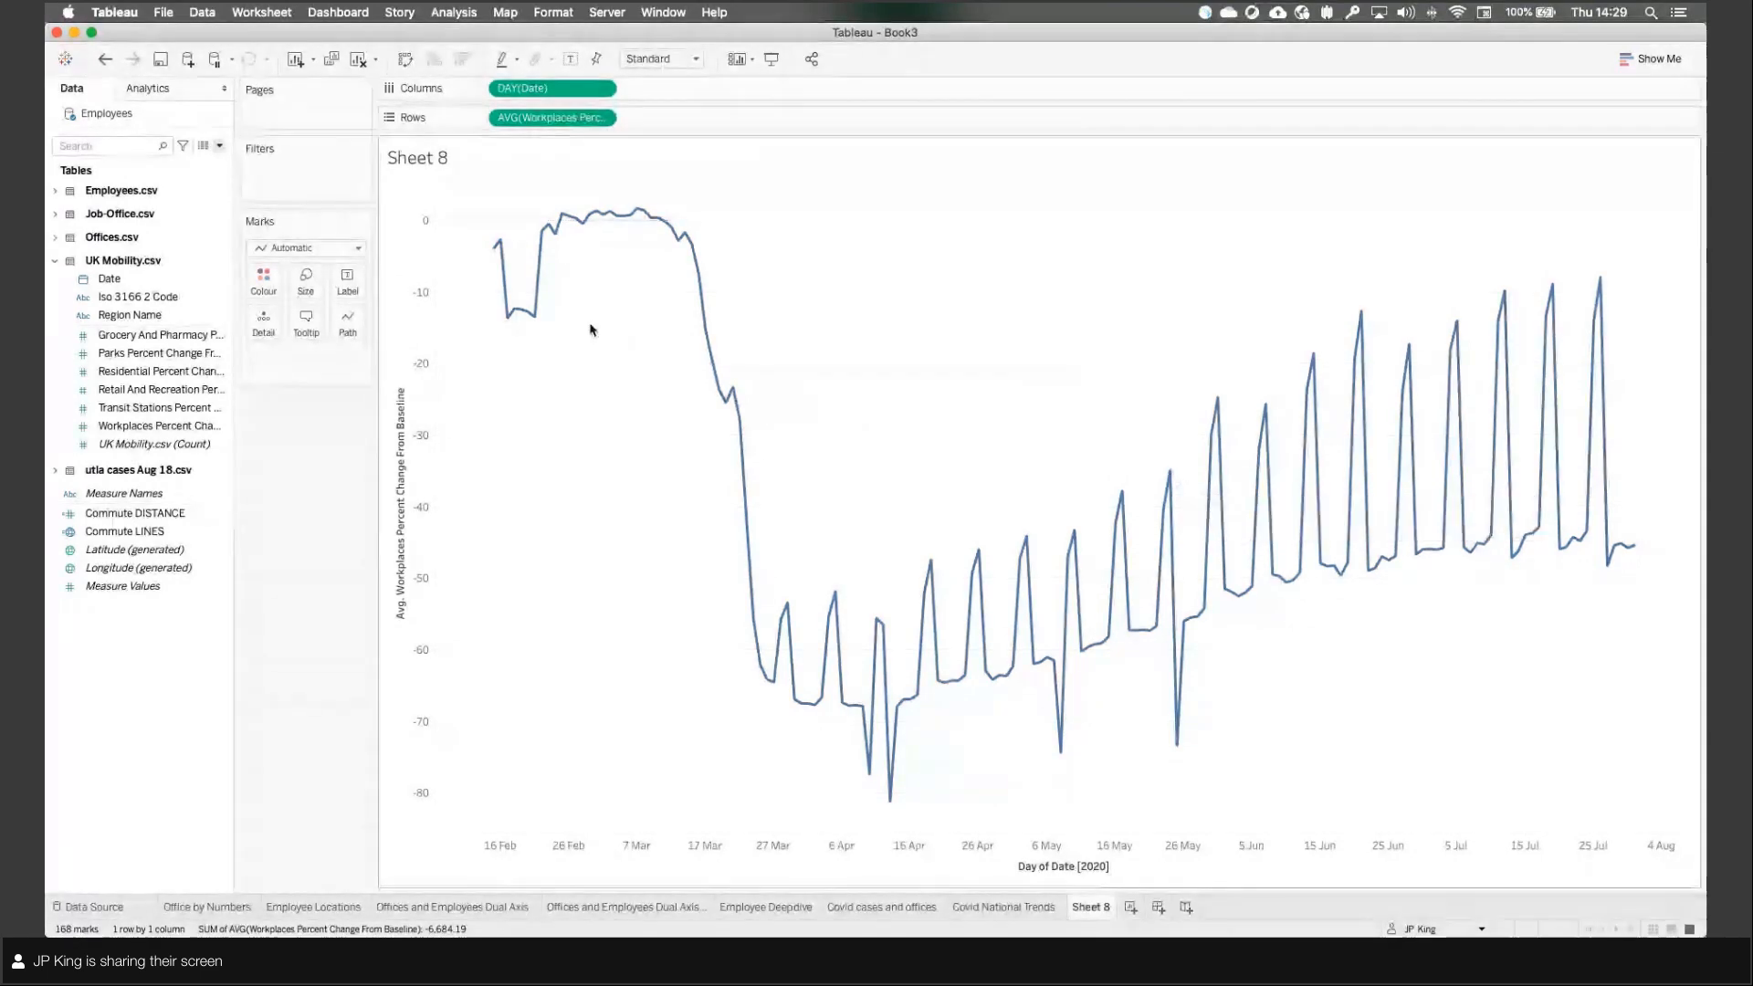
Step: Split the line by Region Name as a detail and make the lines thinner
left_click(150, 321)
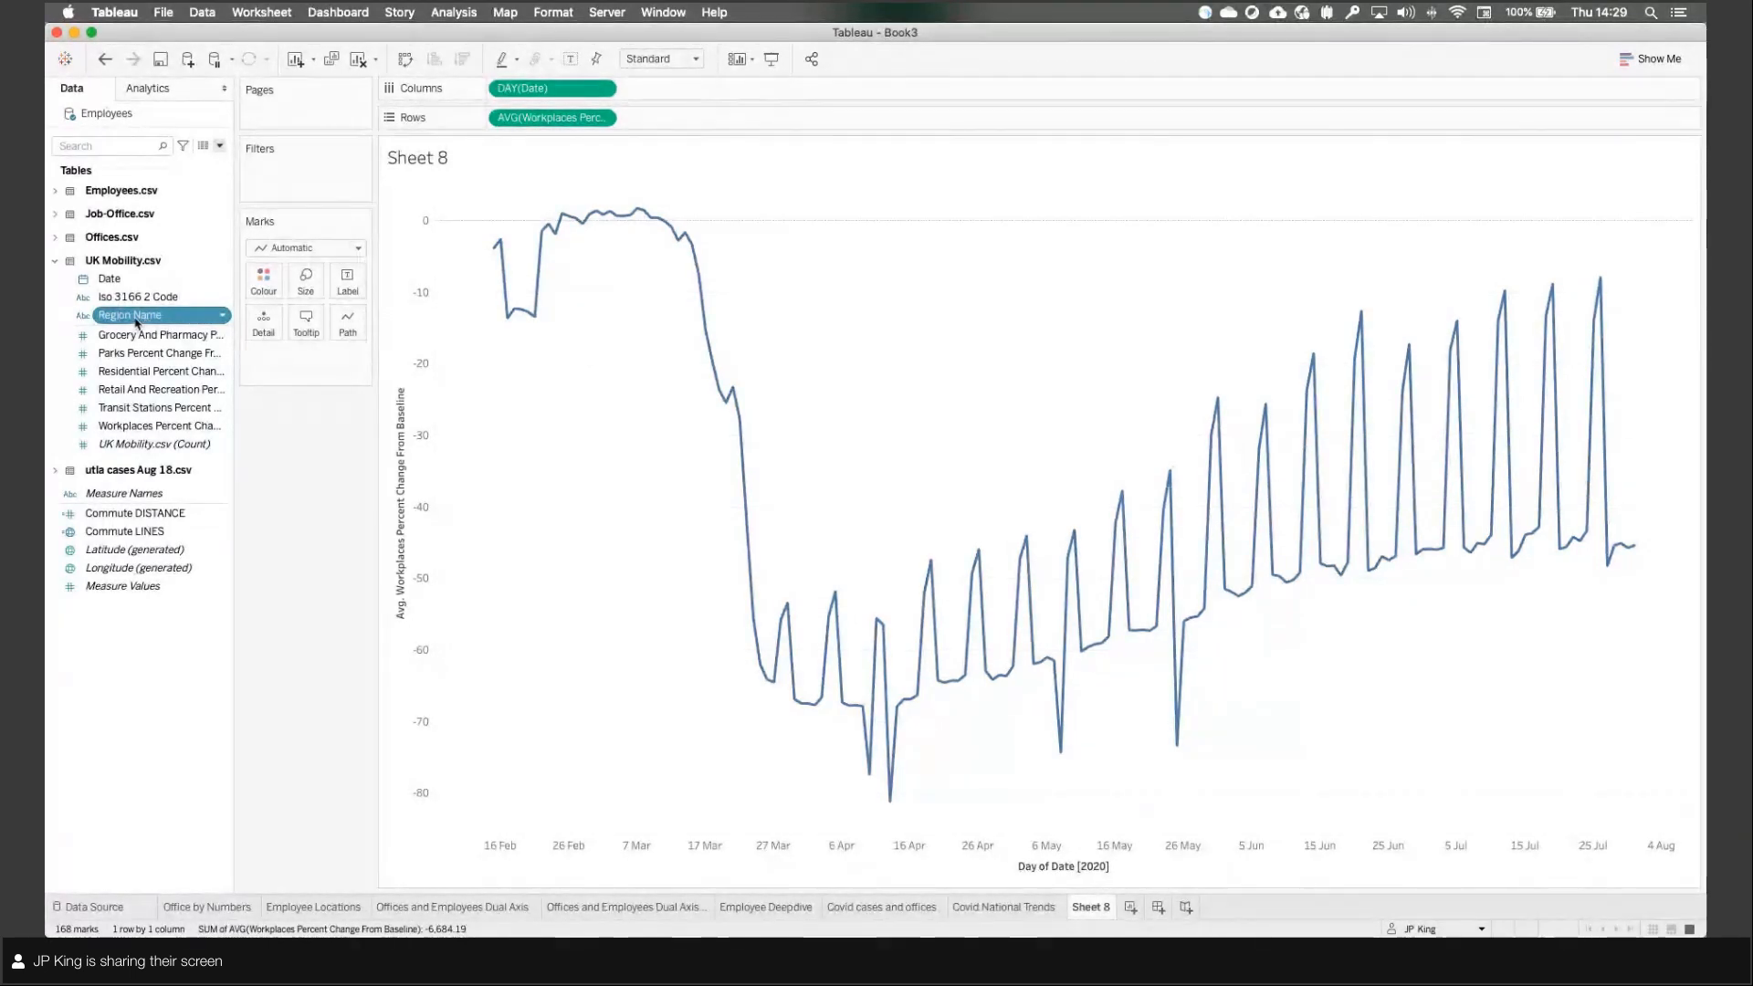
left_click_drag(150, 323, 271, 333)
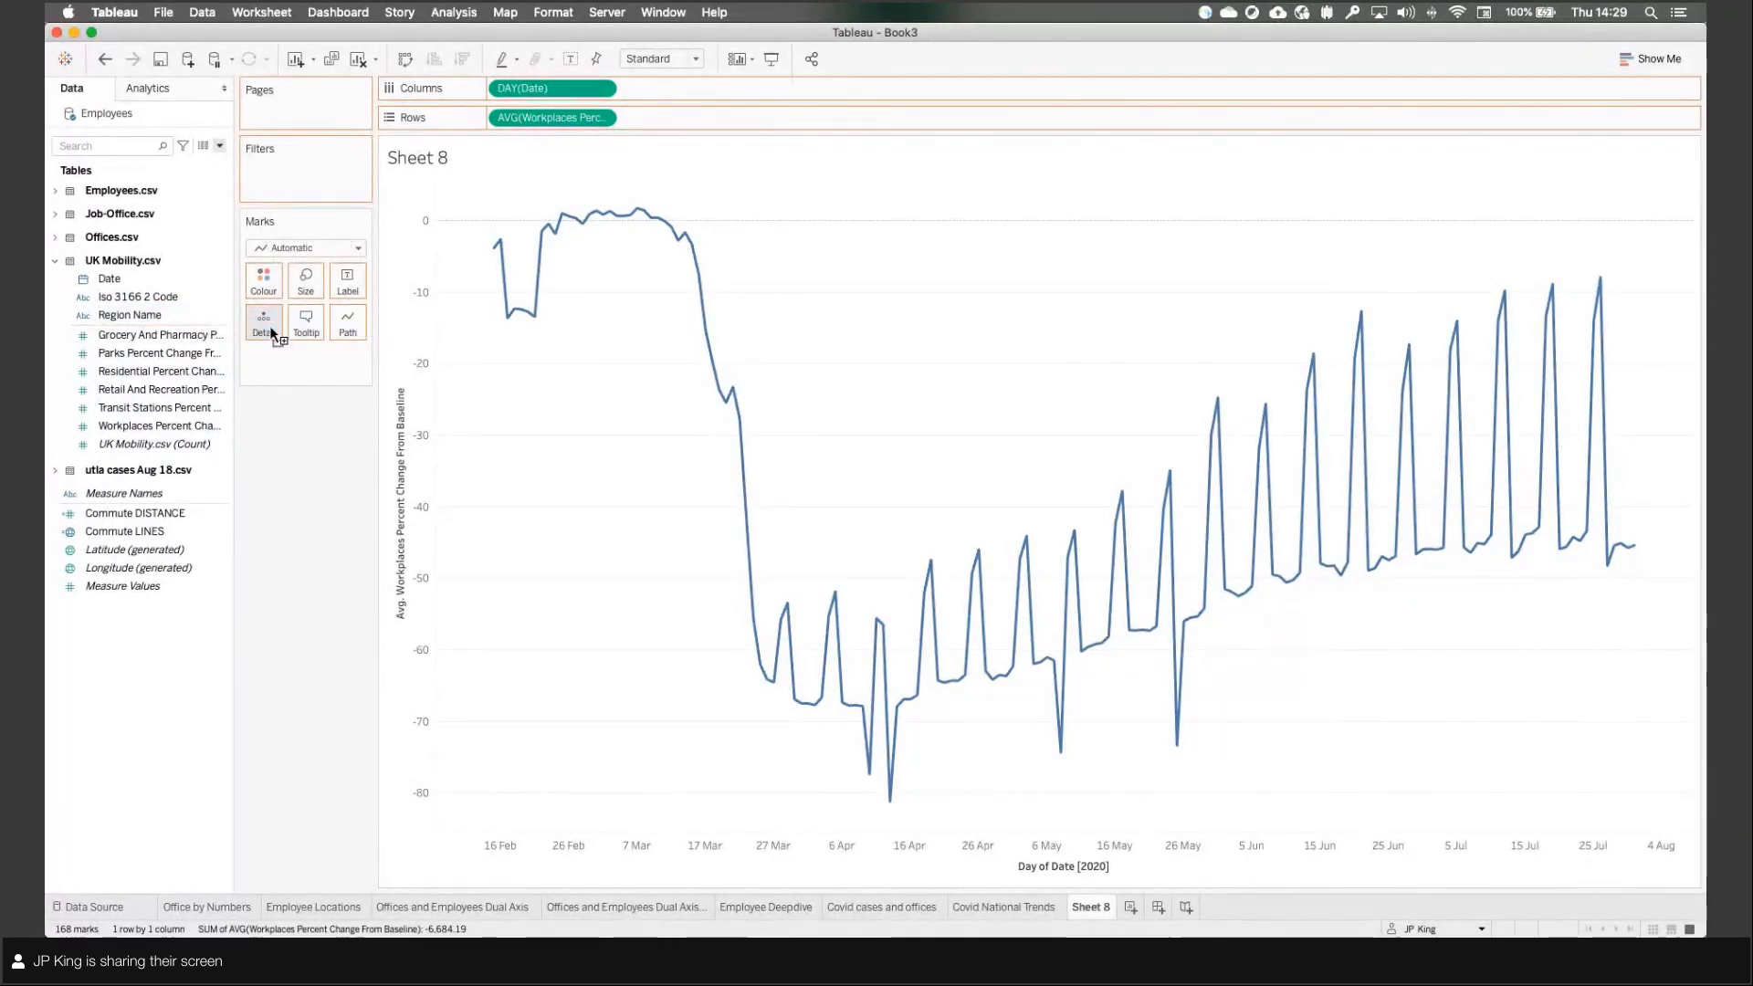
left_click(305, 280)
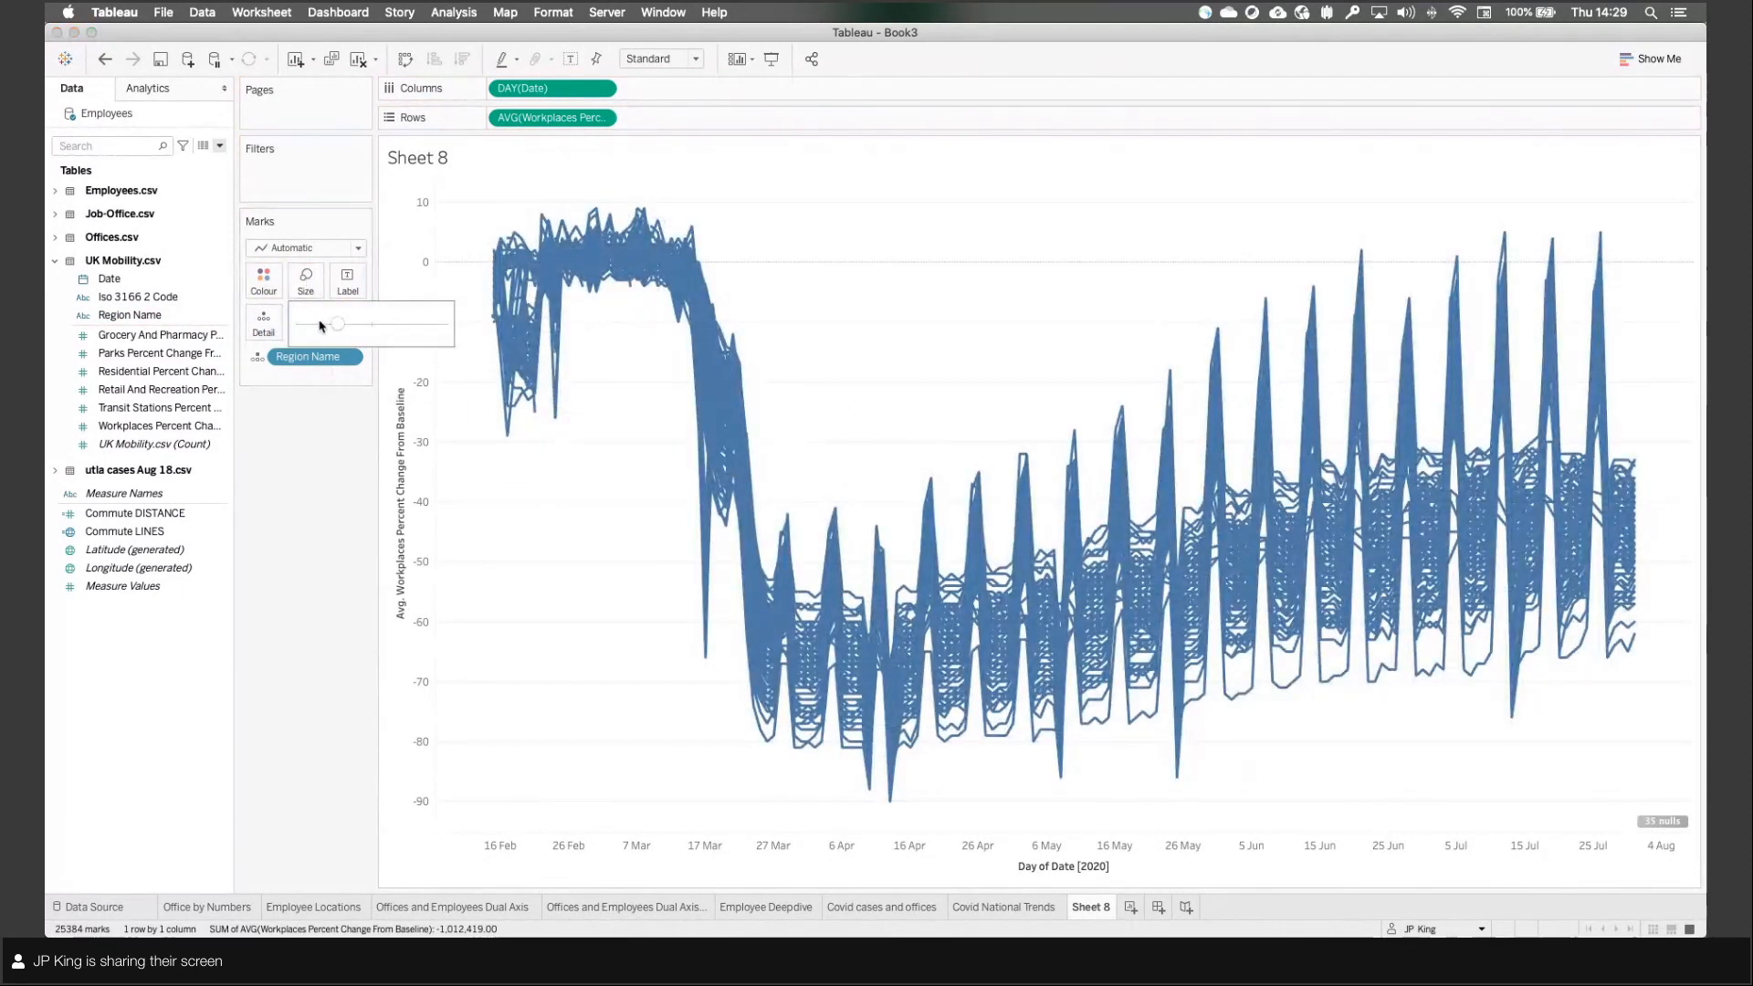
left_click_drag(371, 324, 322, 328)
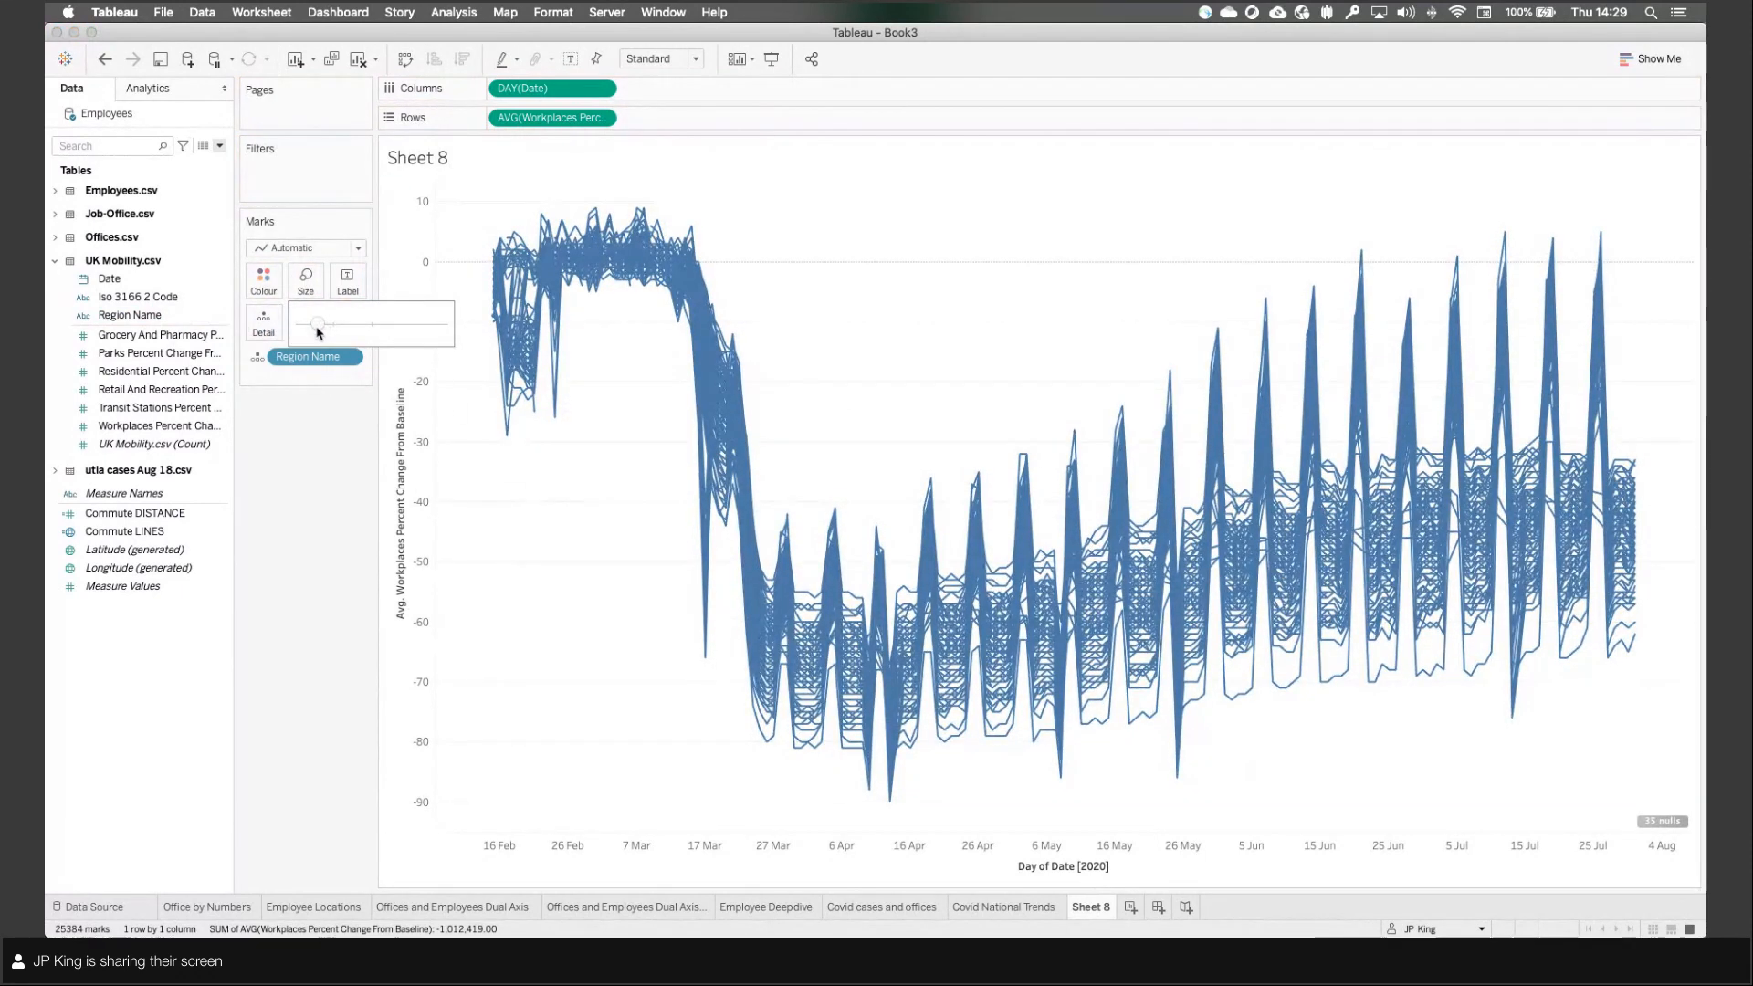
mouse_move(548, 306)
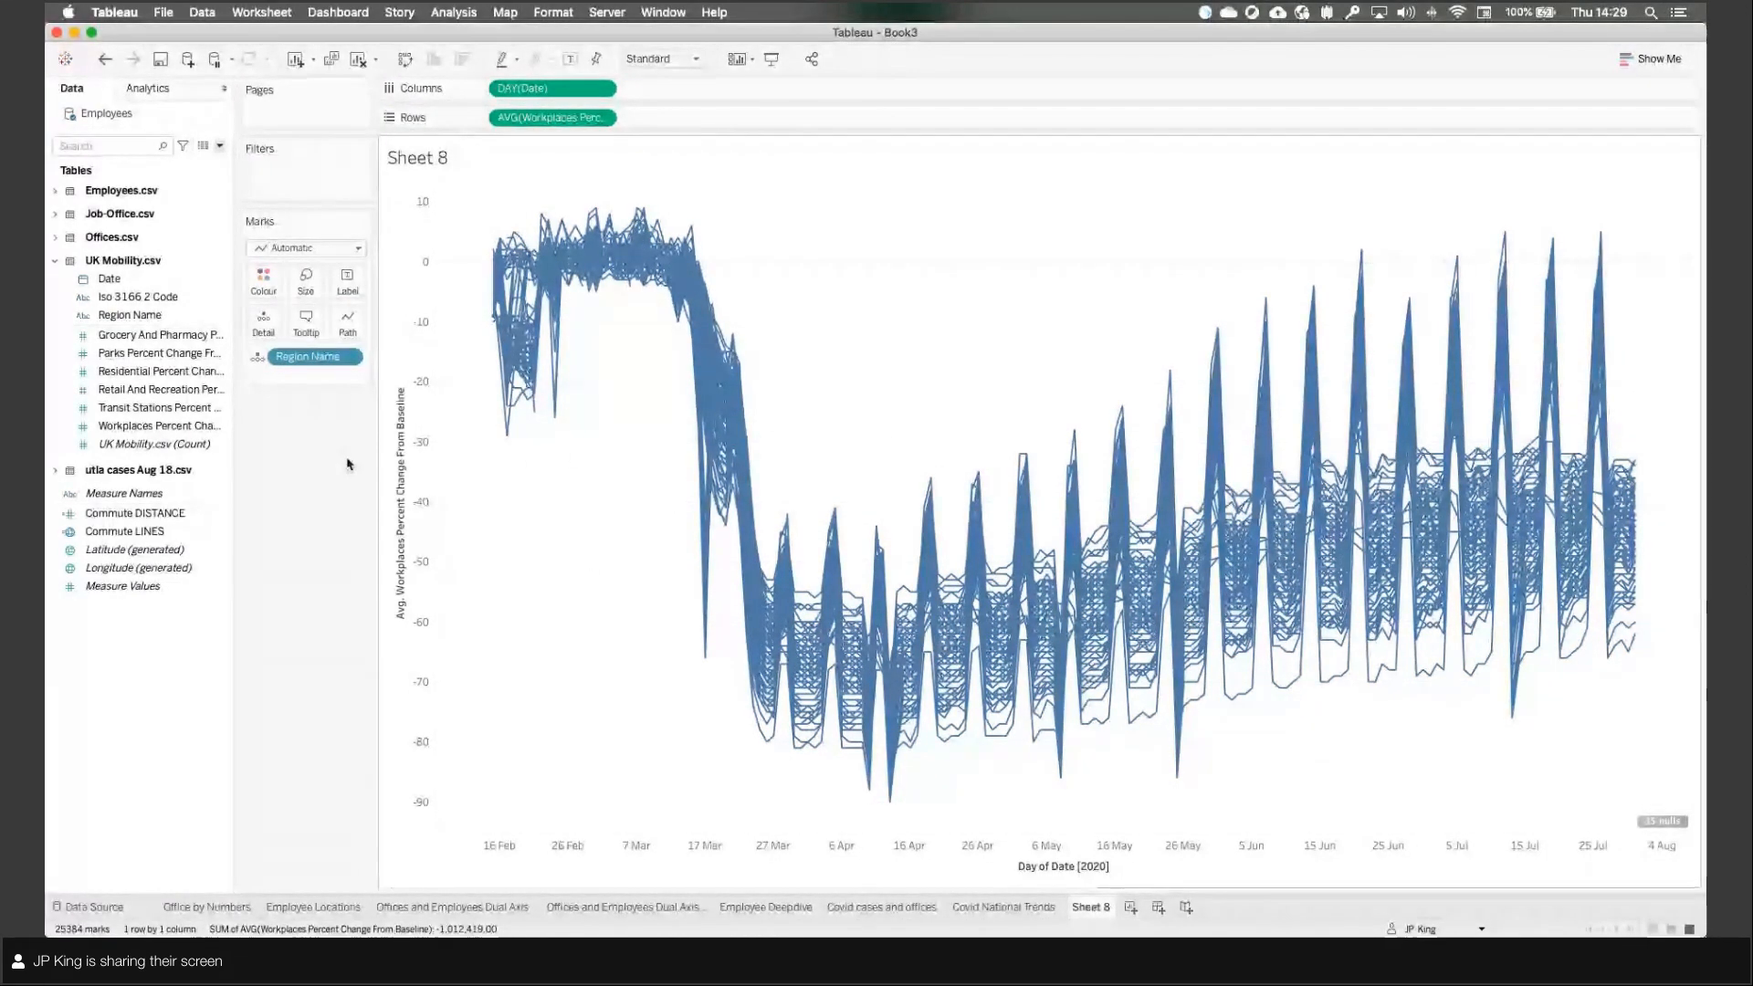
Step: Start a new calculated field and name it "Has employees?"
left_click(55, 262)
left_click(56, 262)
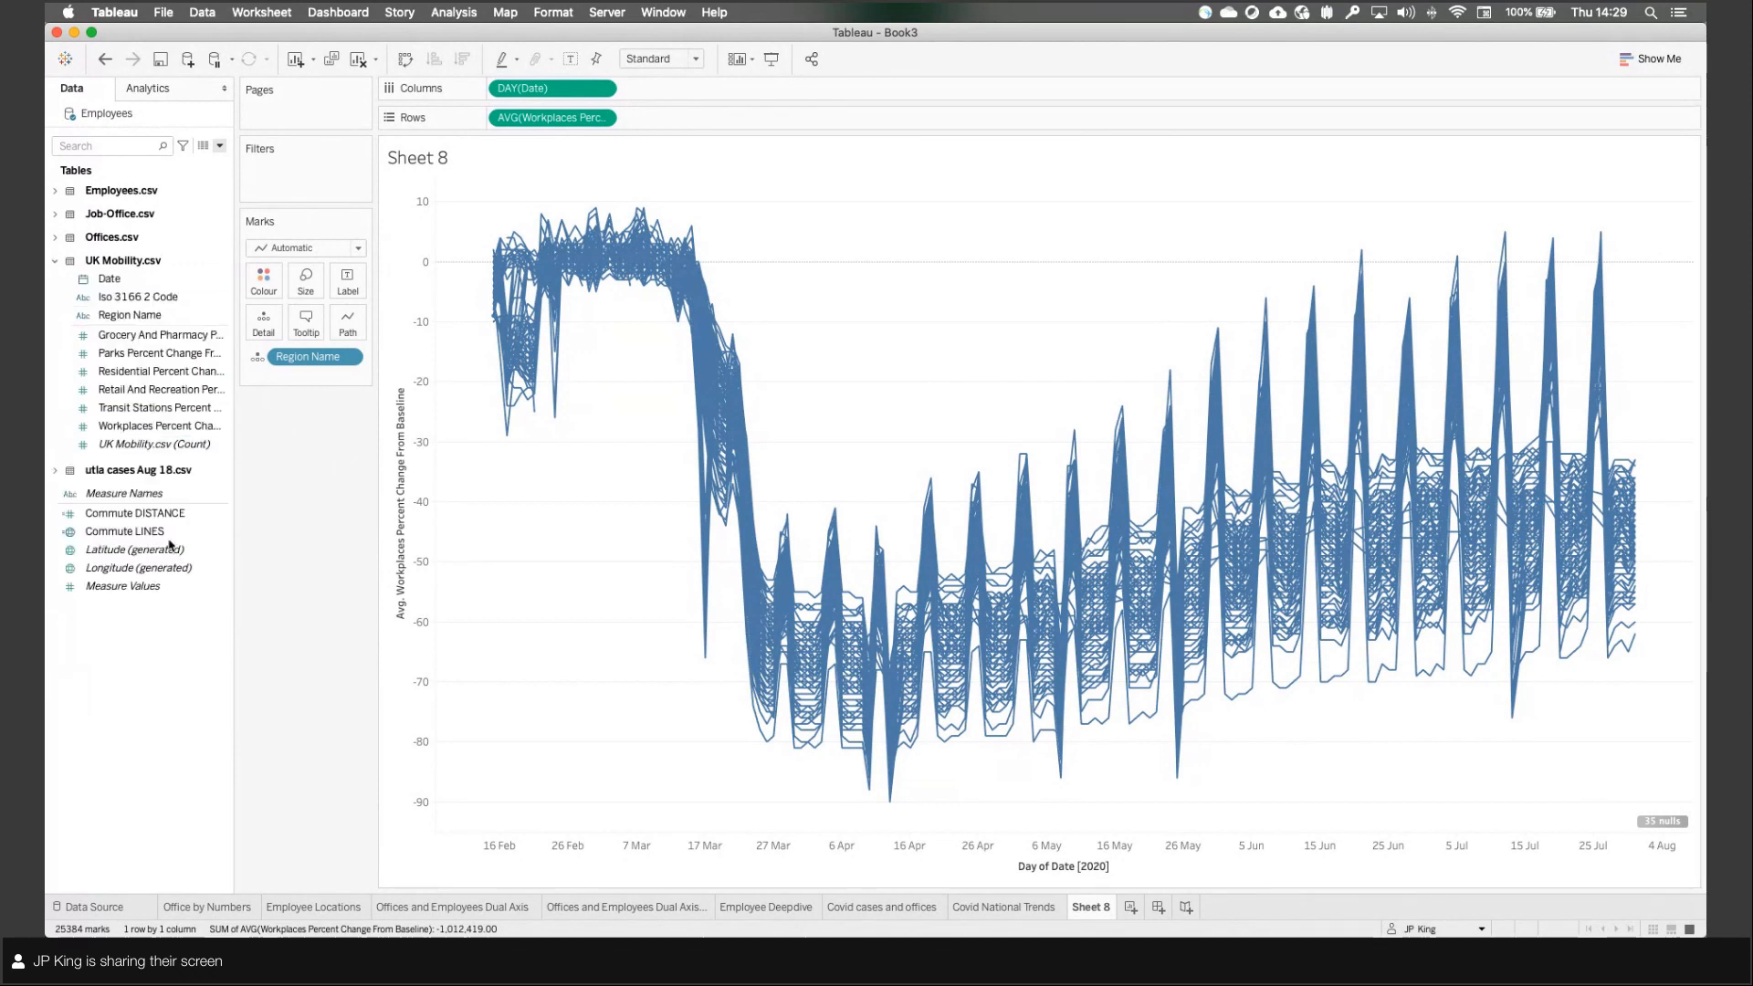
right_click(179, 630)
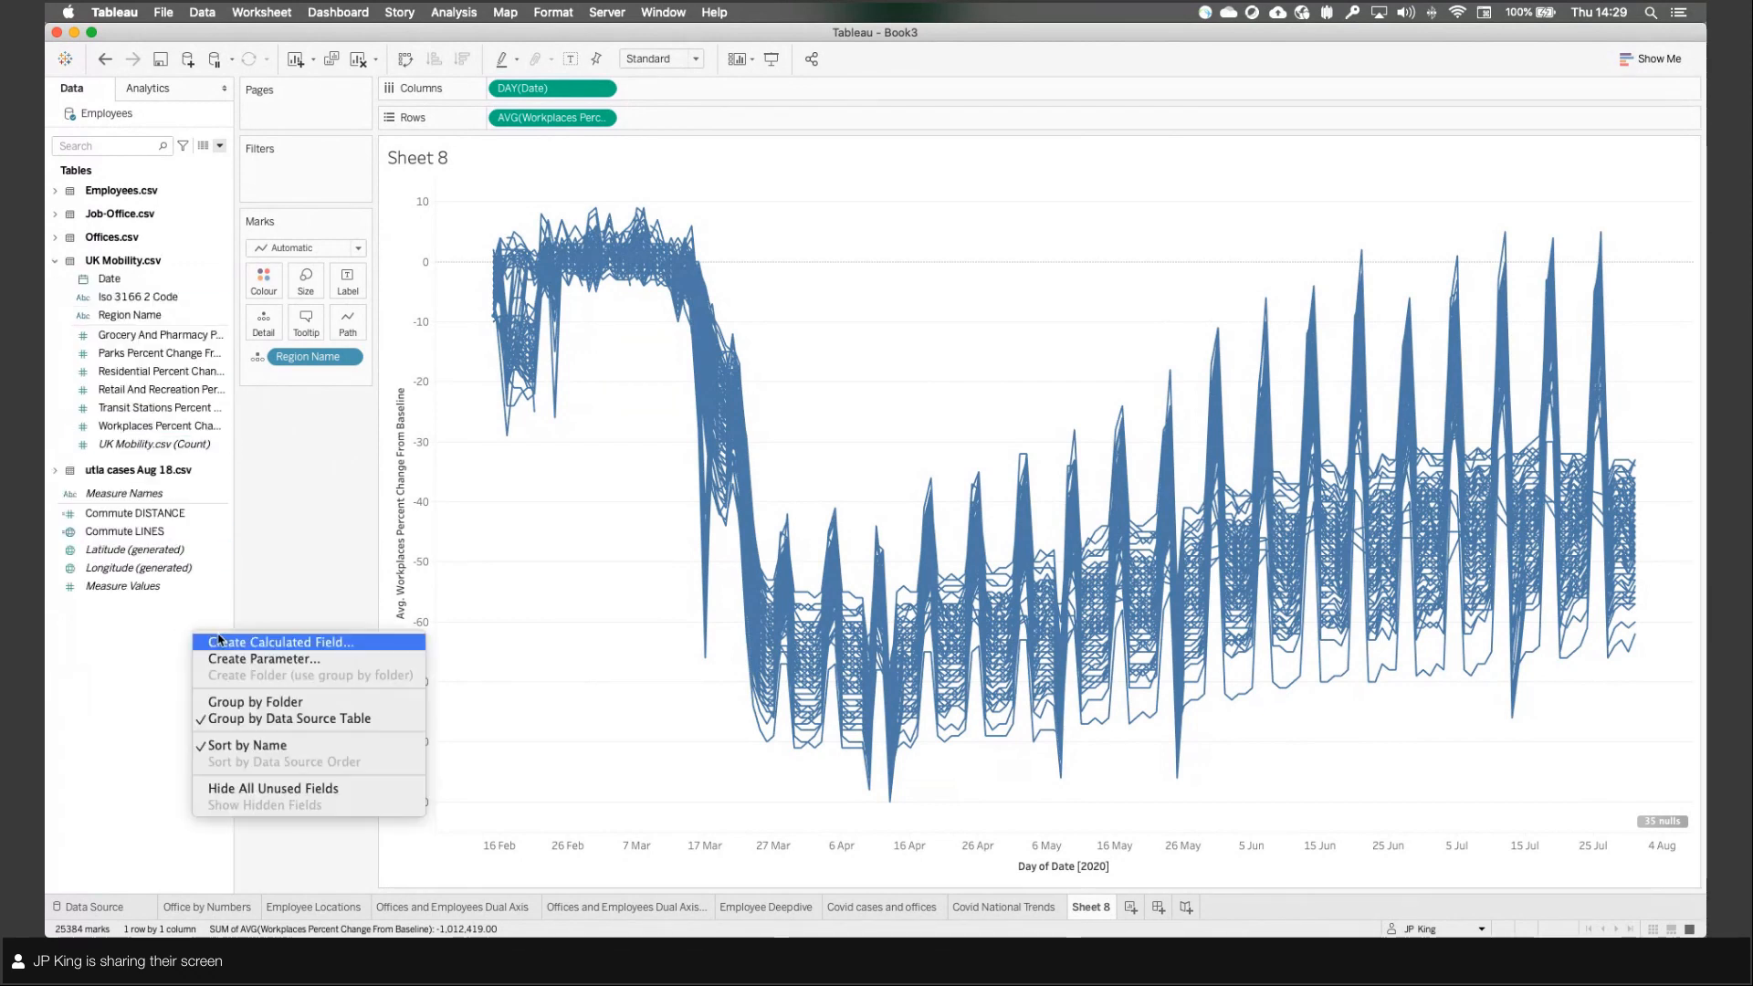
left_click(219, 640)
left_click_drag(663, 383, 672, 378)
left_click(576, 460)
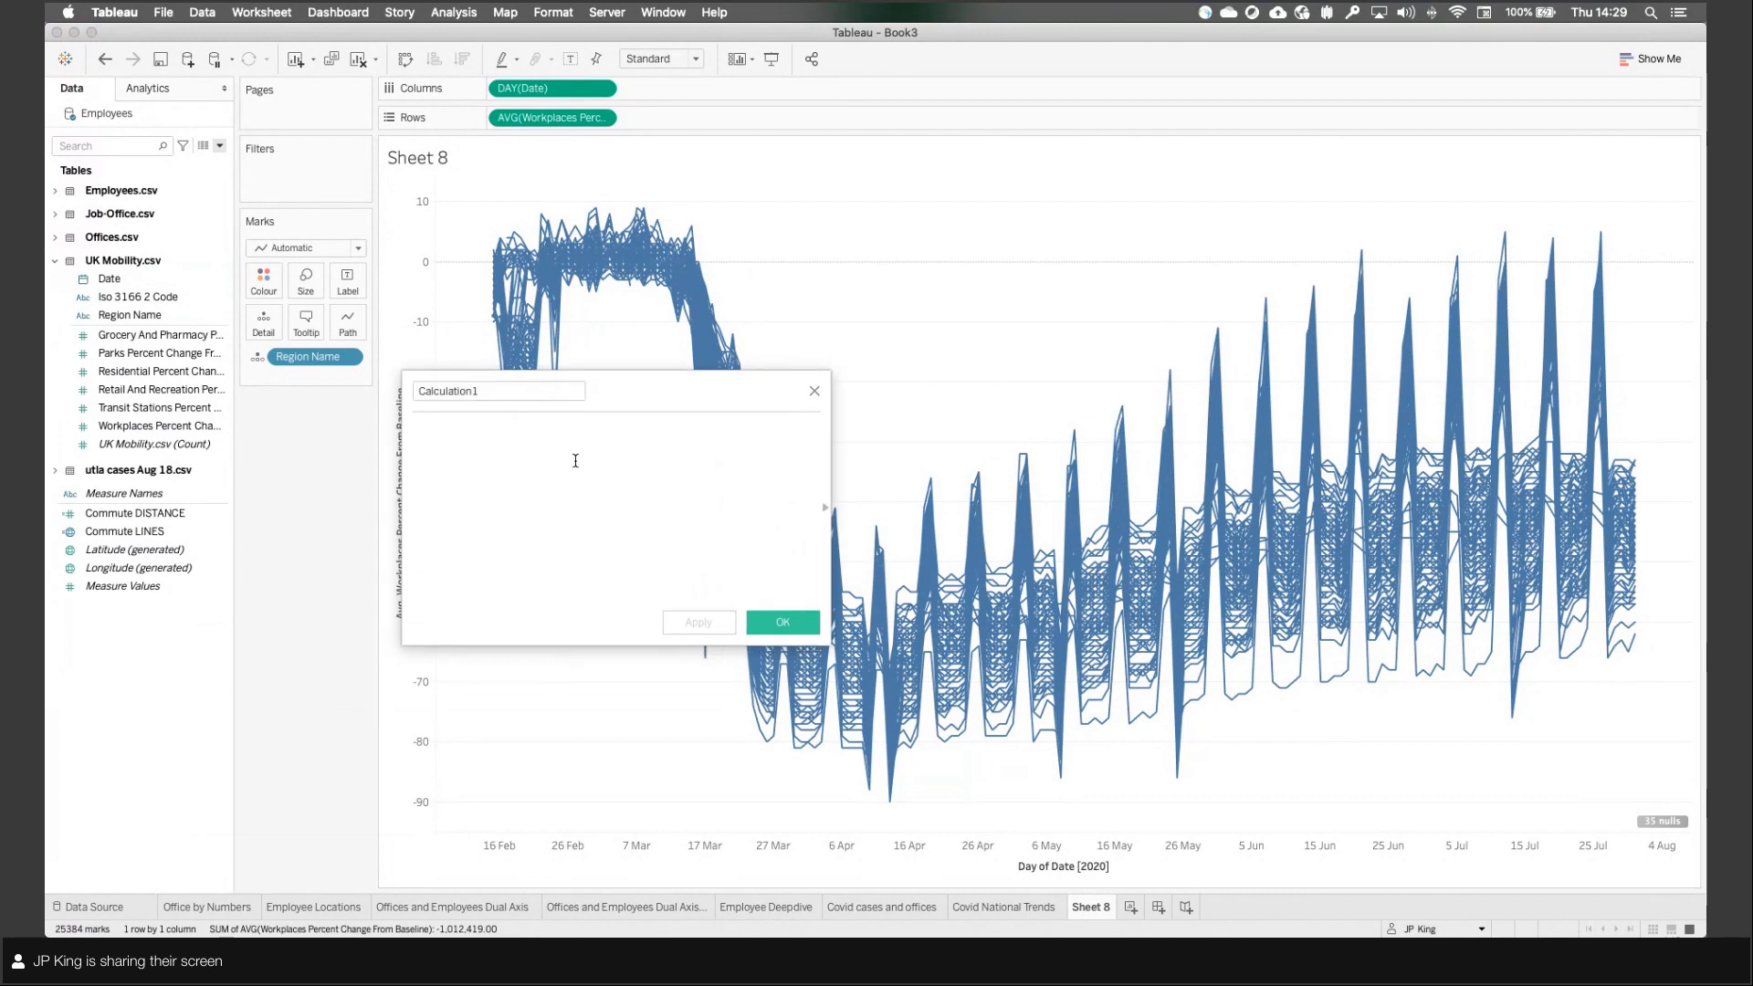
double_click(502, 391)
type("H")
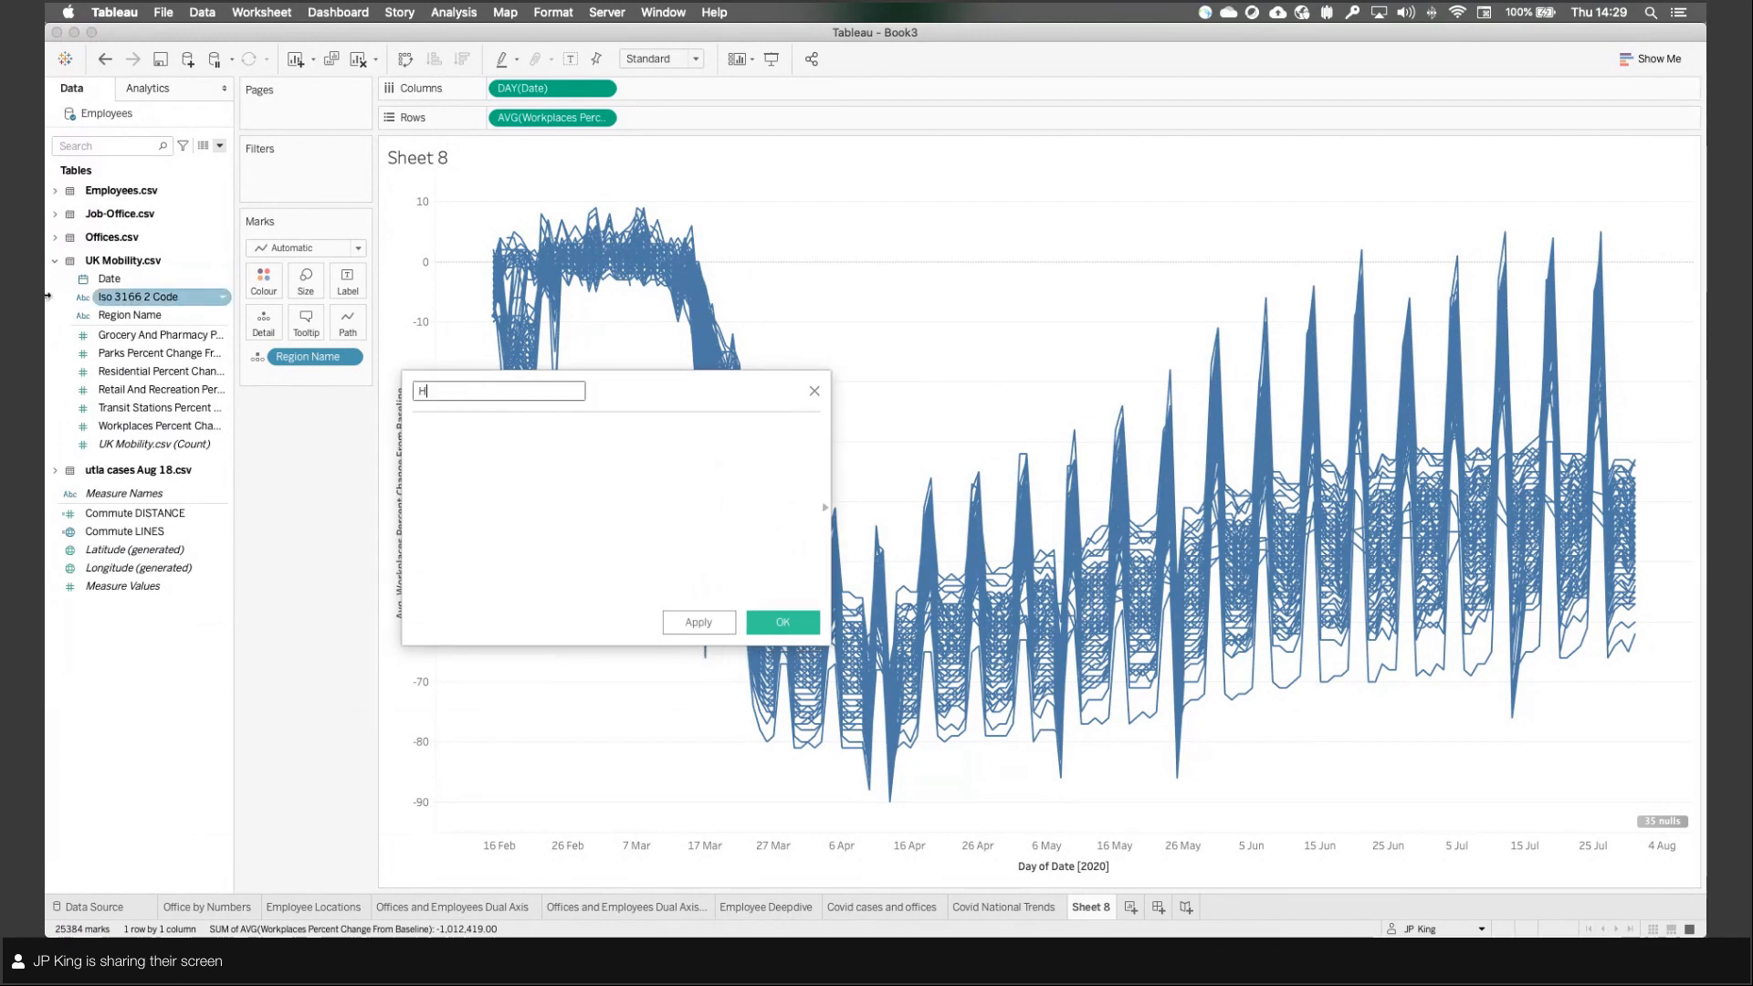
type("as employe")
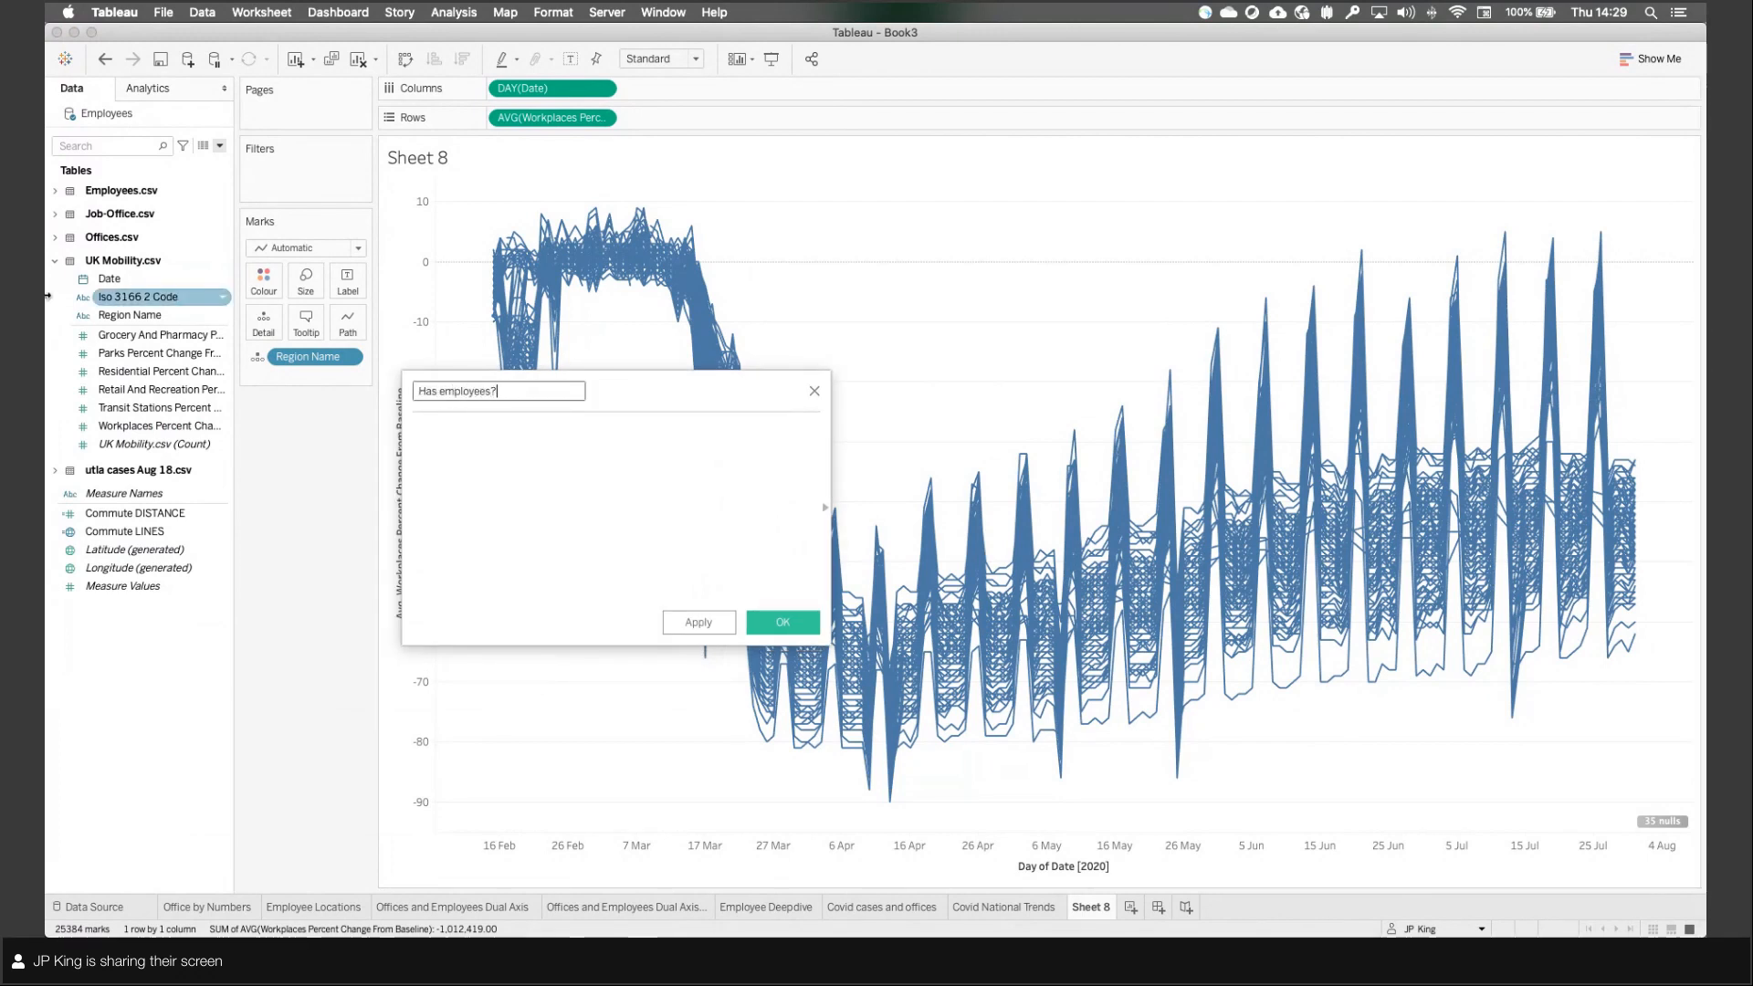
type("es?")
Step: Define the calculation as COUNTD([Employee ID]) >0 and save the field
left_click(536, 464)
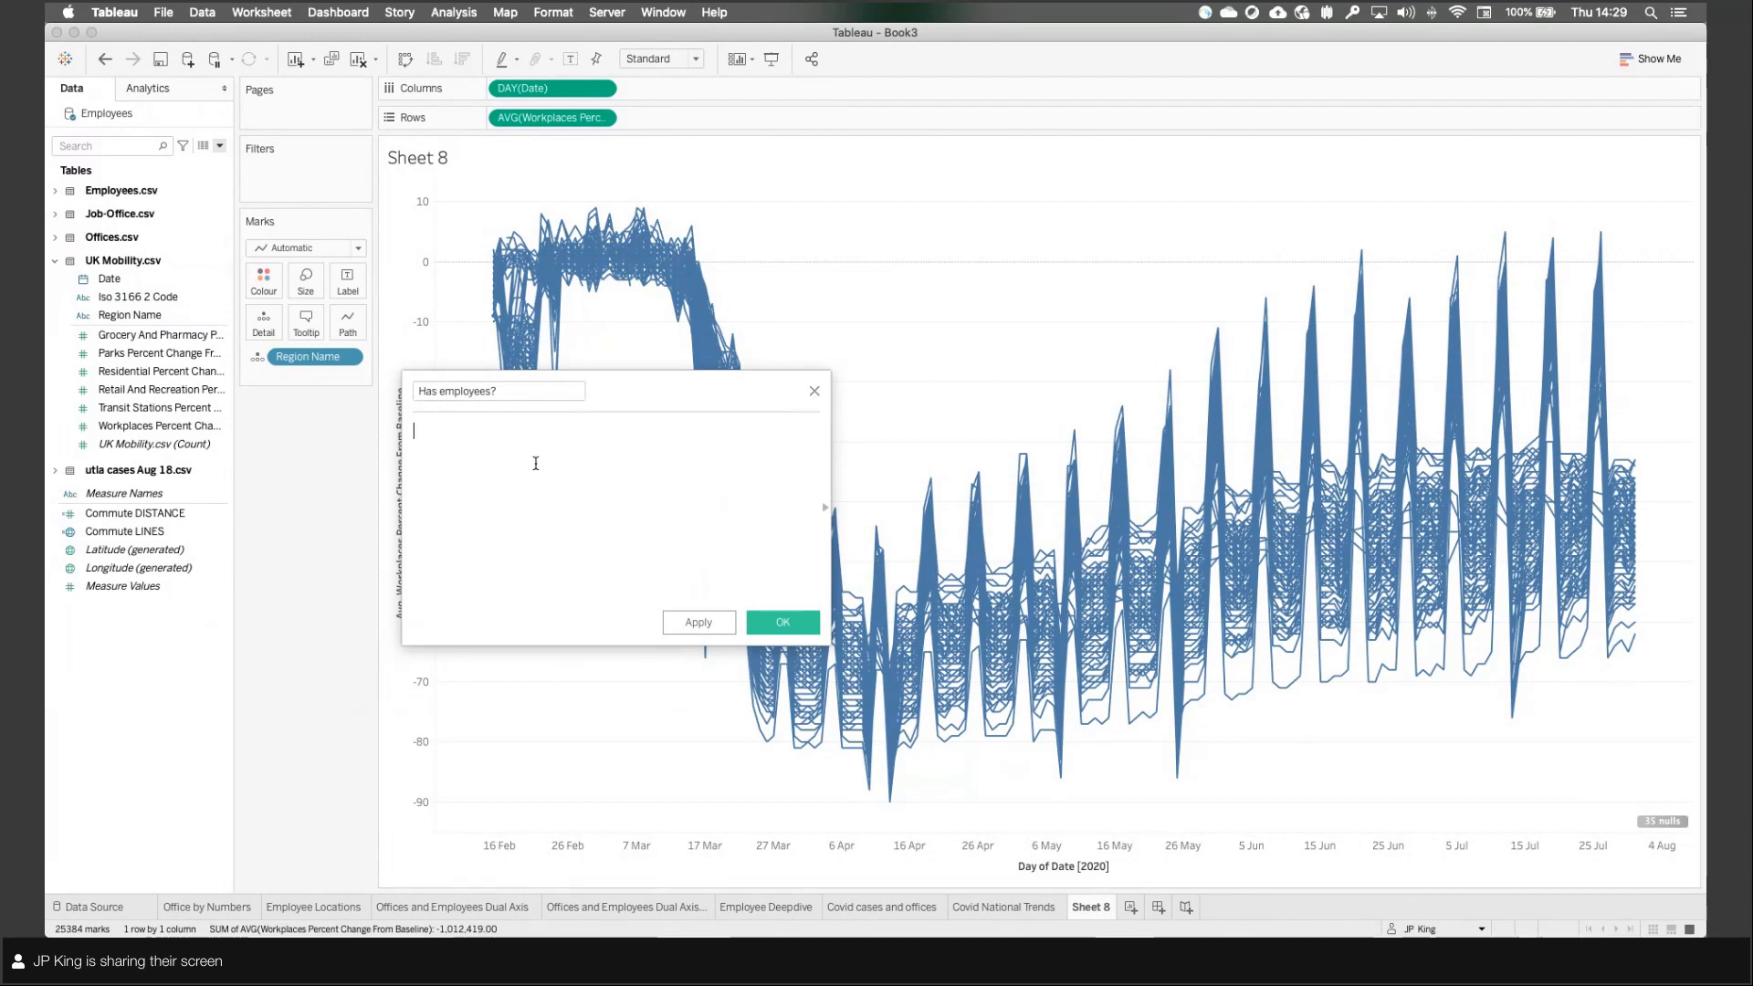
type("COUNTD(e")
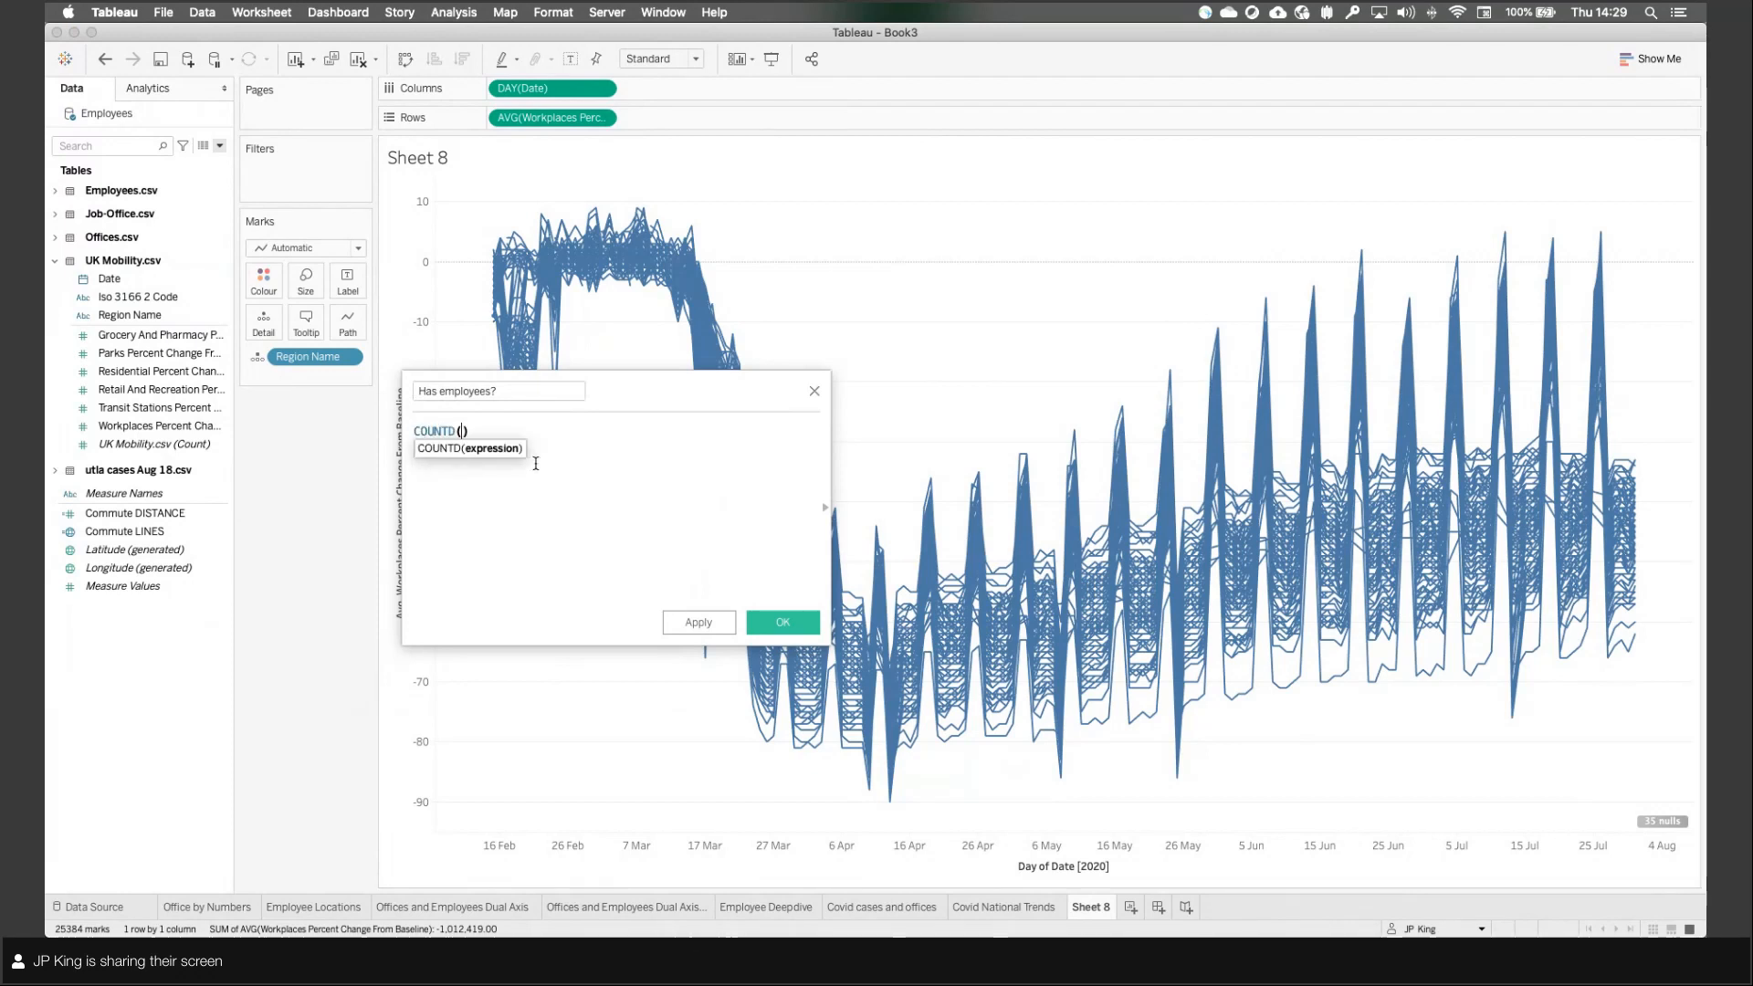
type("mp")
key("Return")
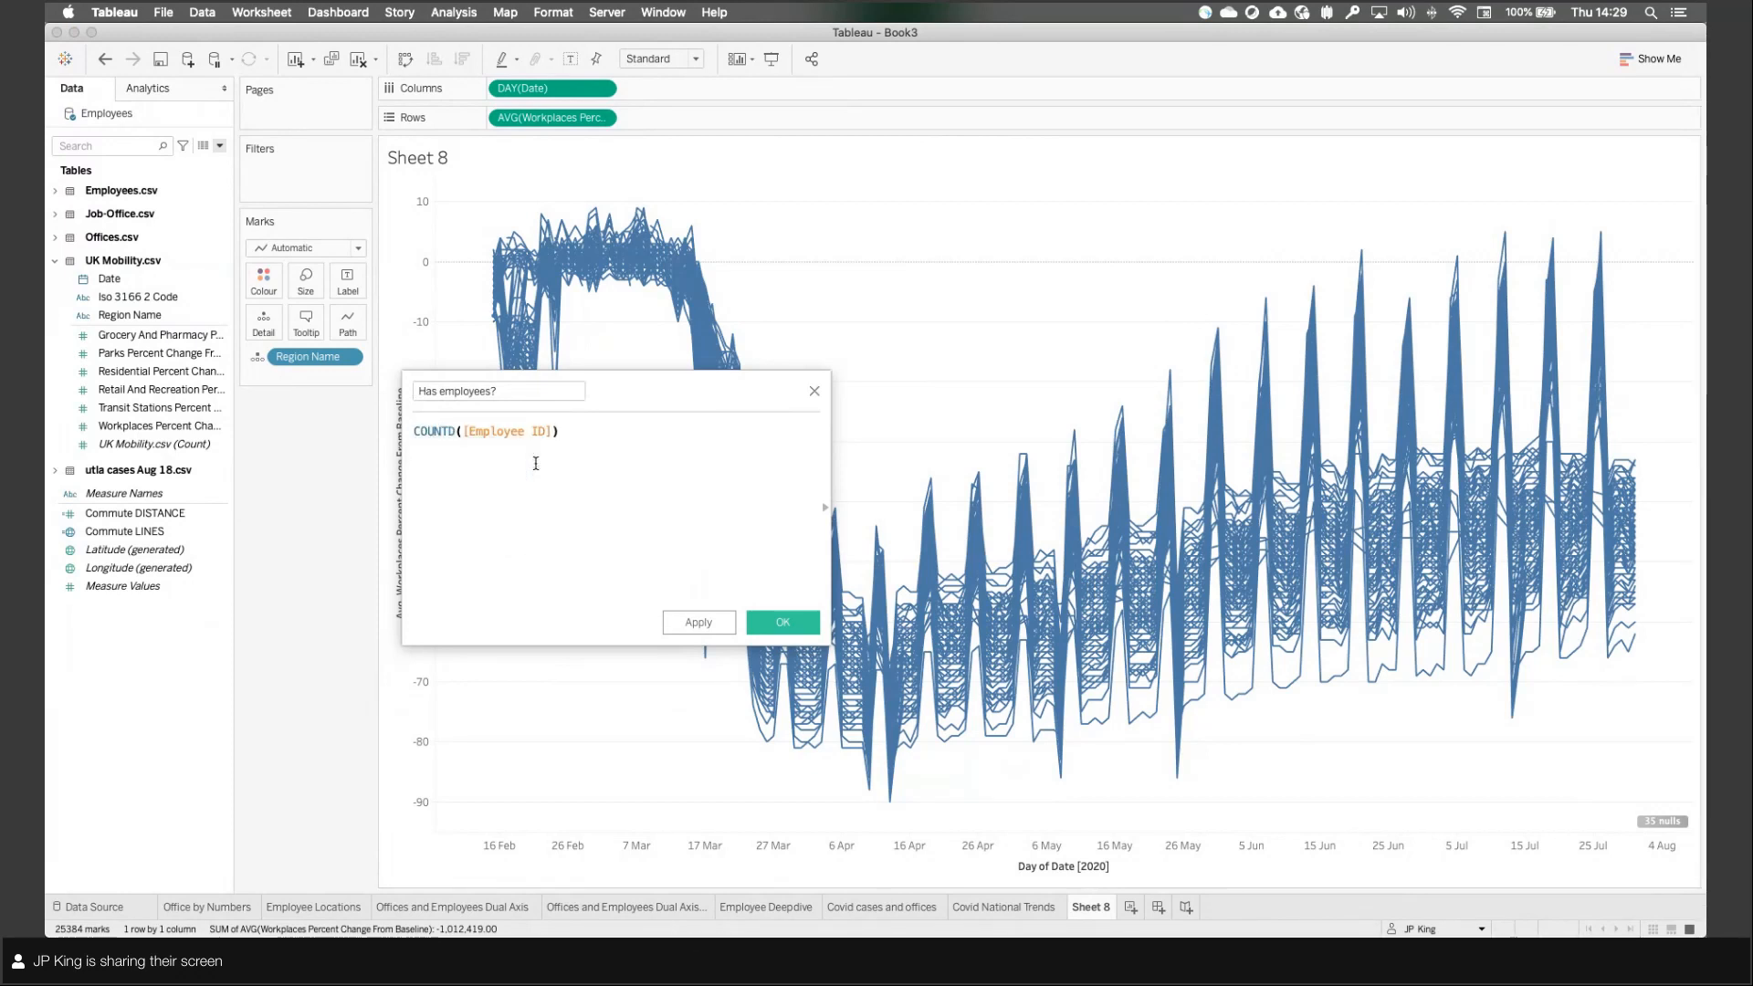
type(">0")
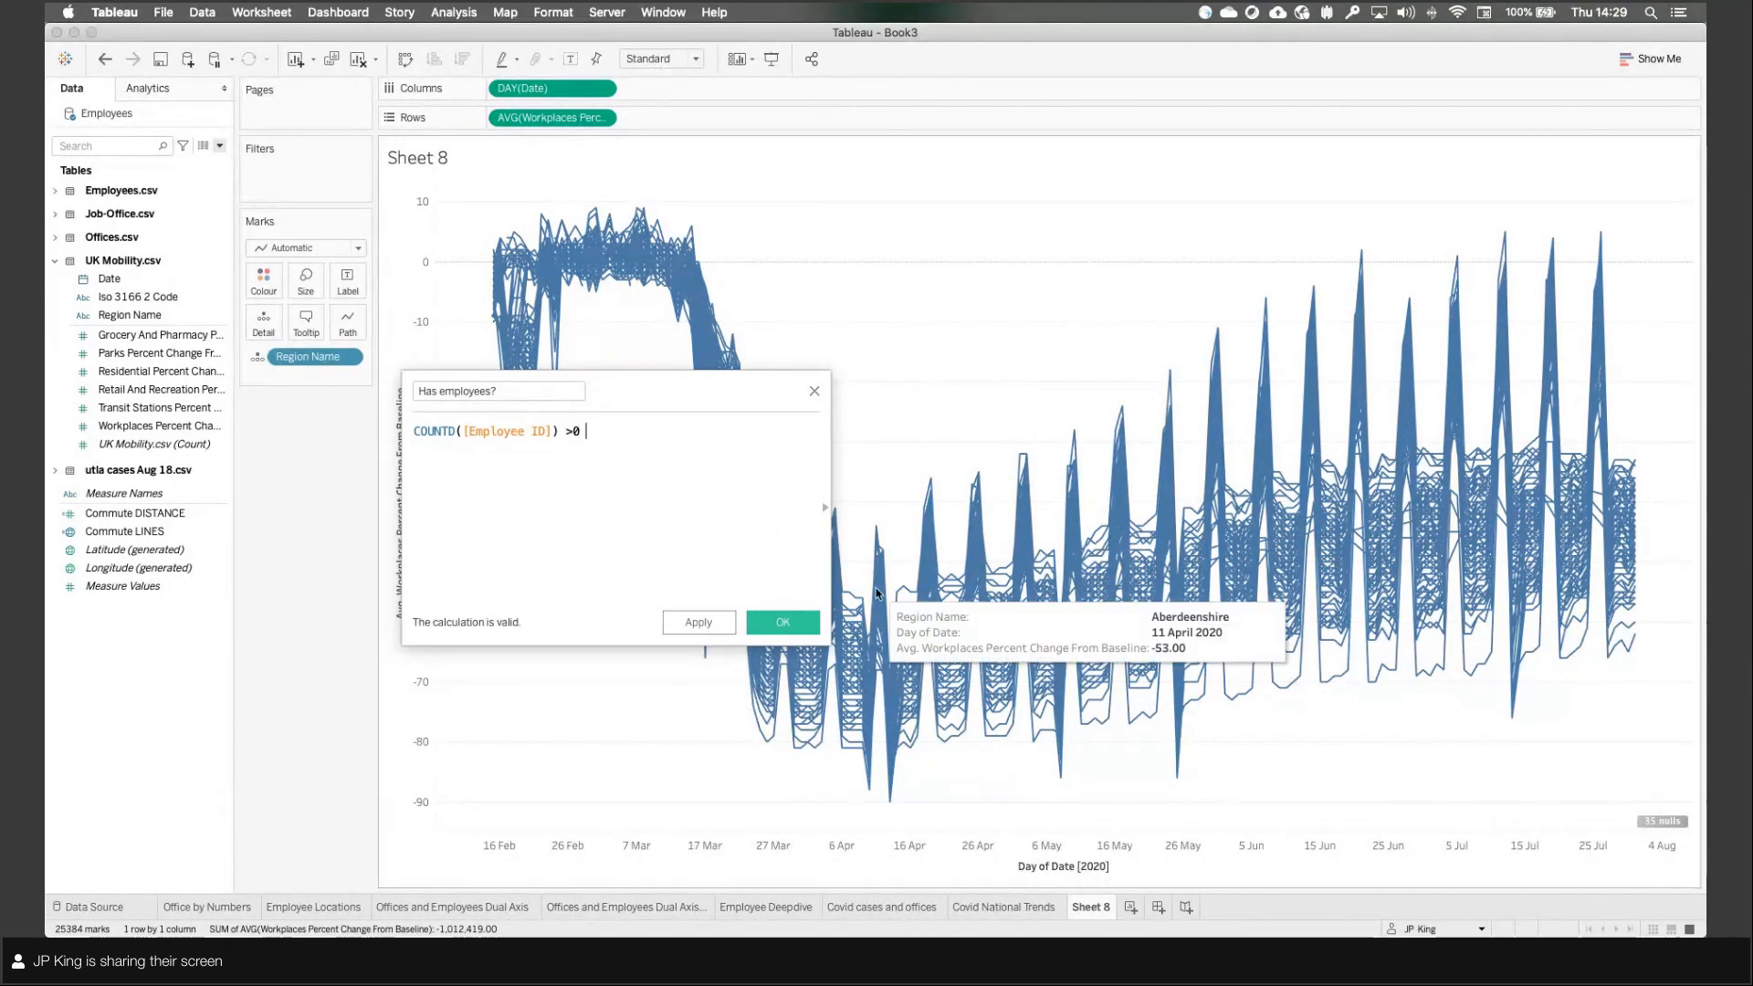
left_click(783, 622)
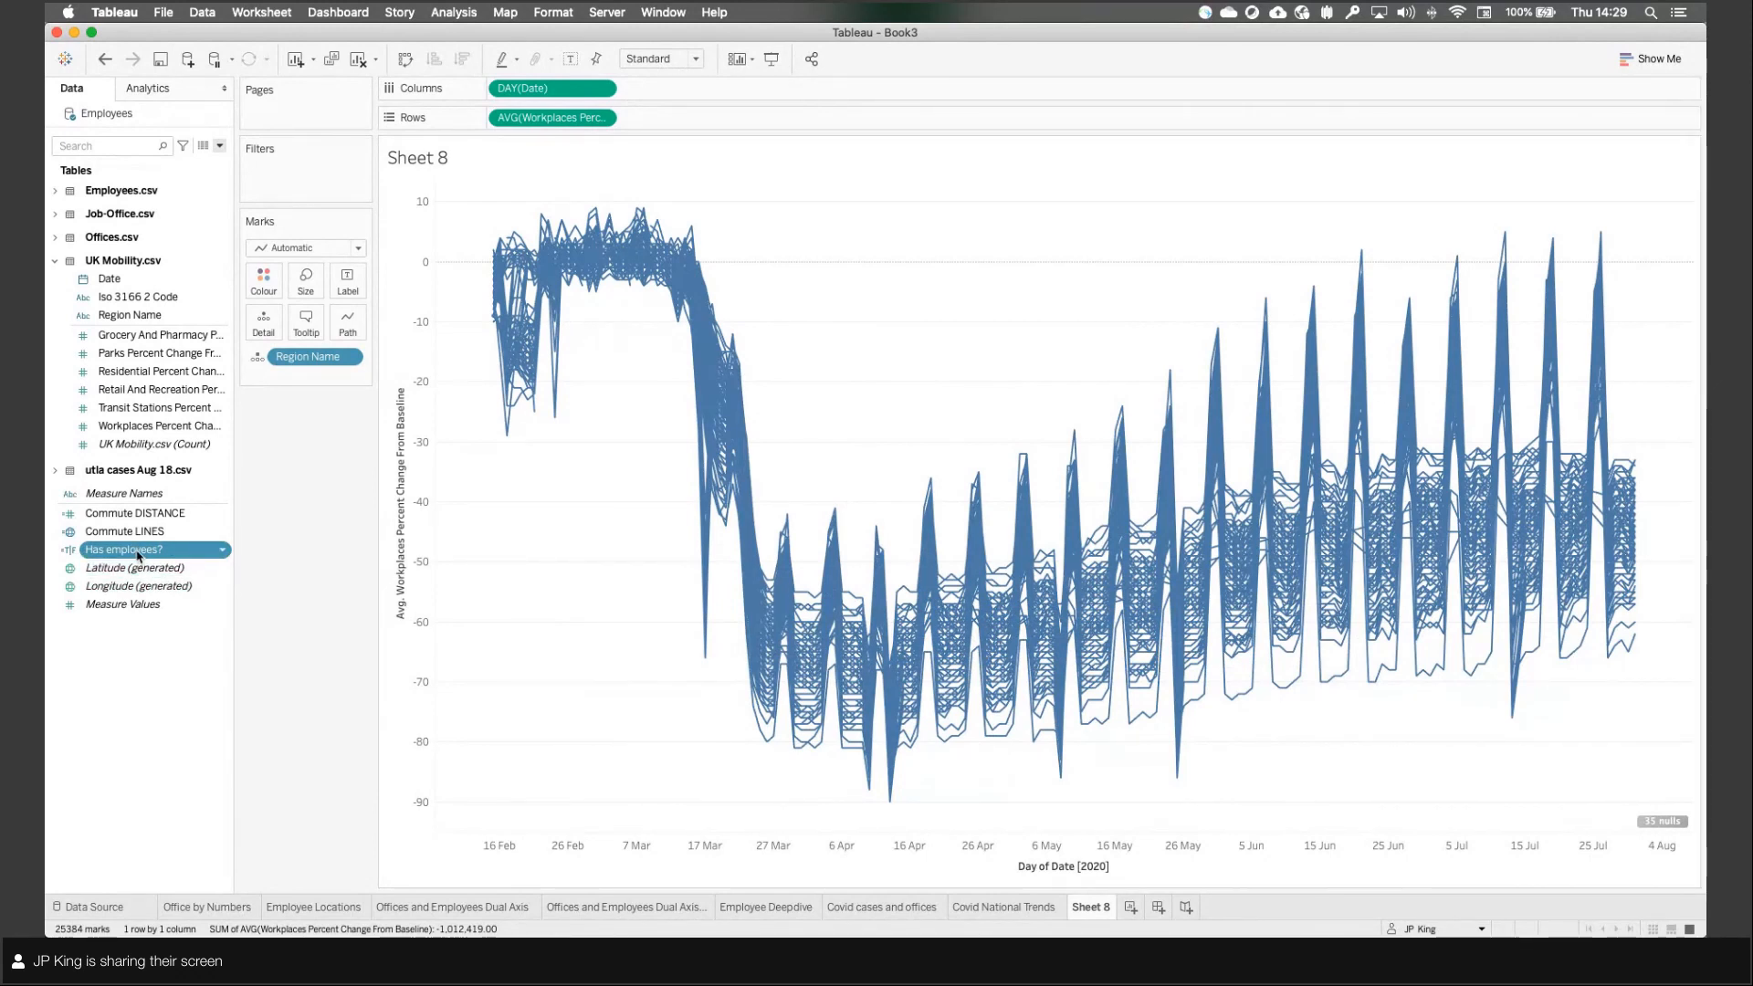
Step: Colour the region lines by Has employees? and keep only the True regions
left_click_drag(137, 554, 685, 424)
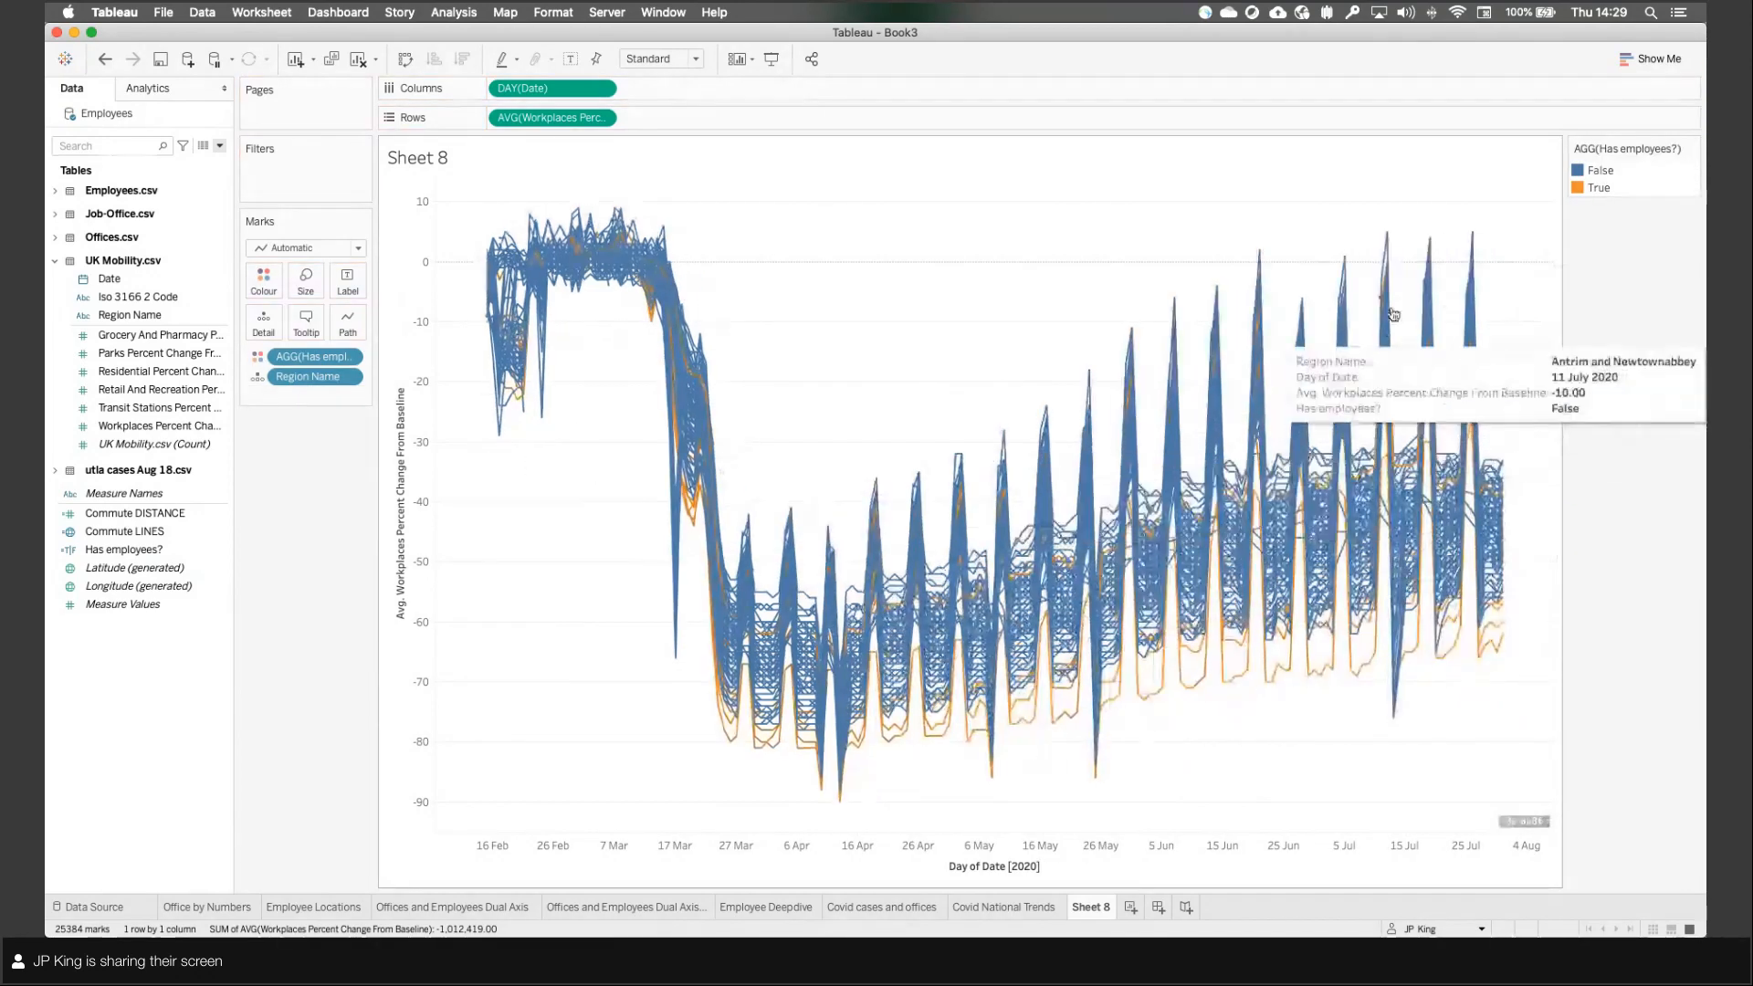
left_click(1600, 188)
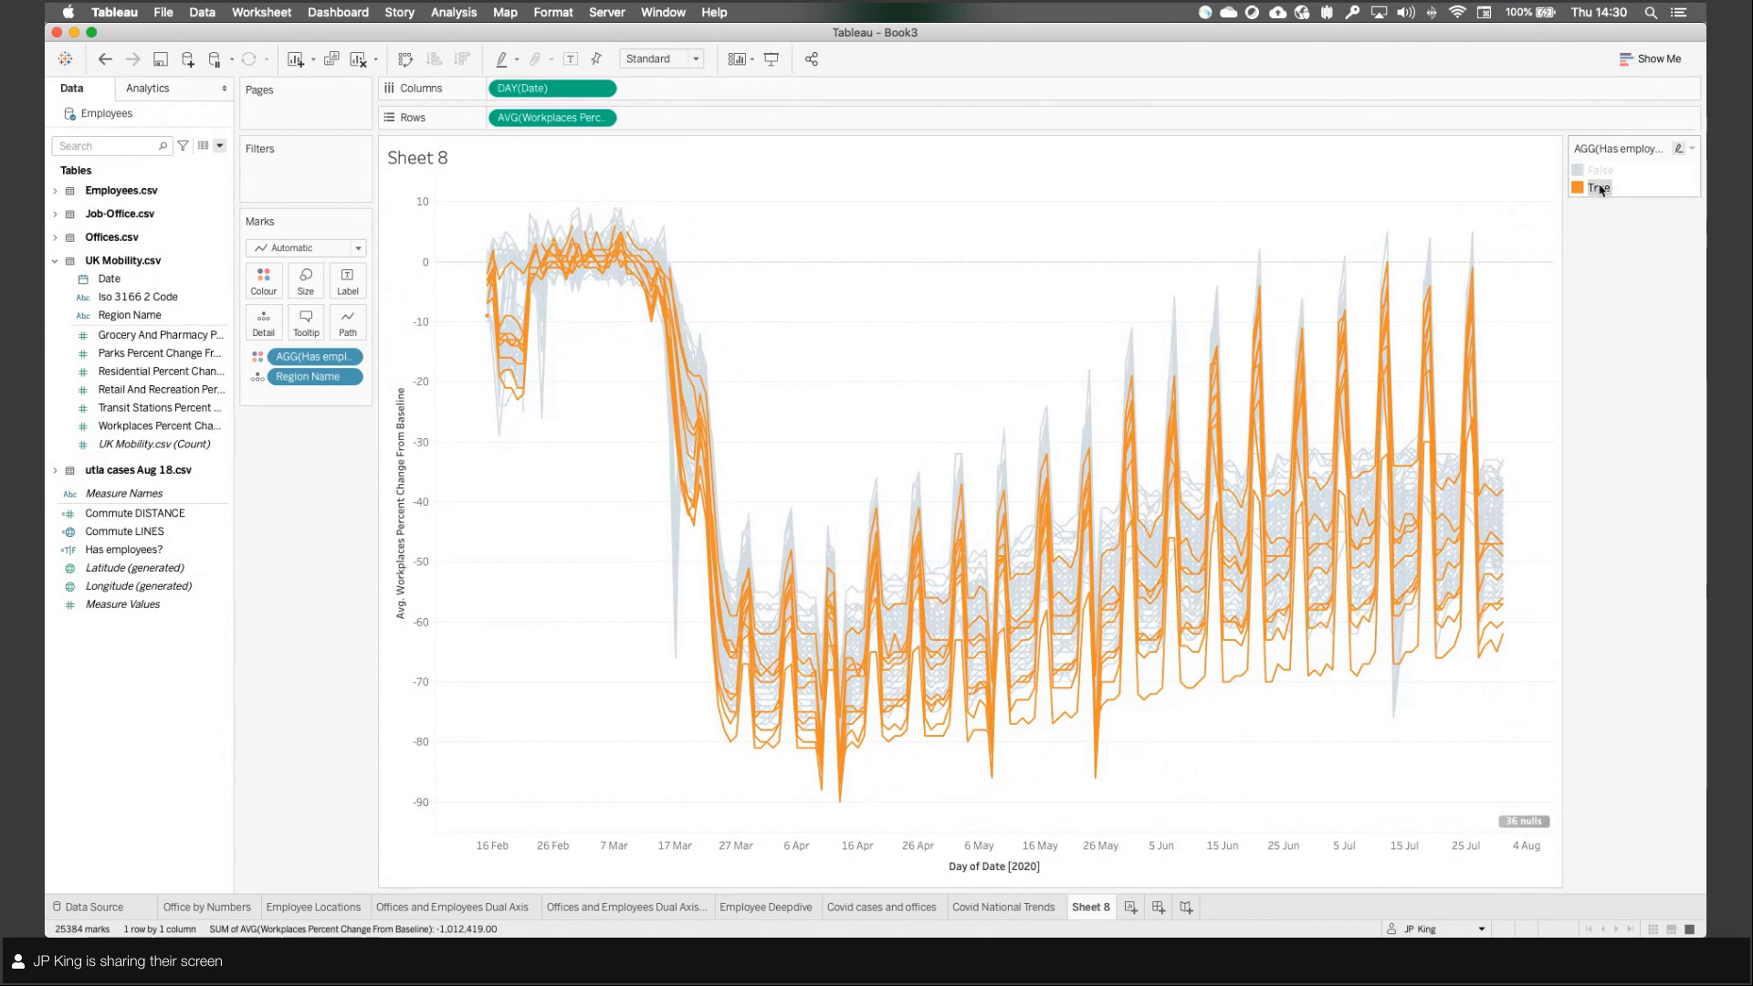
mouse_move(1600, 189)
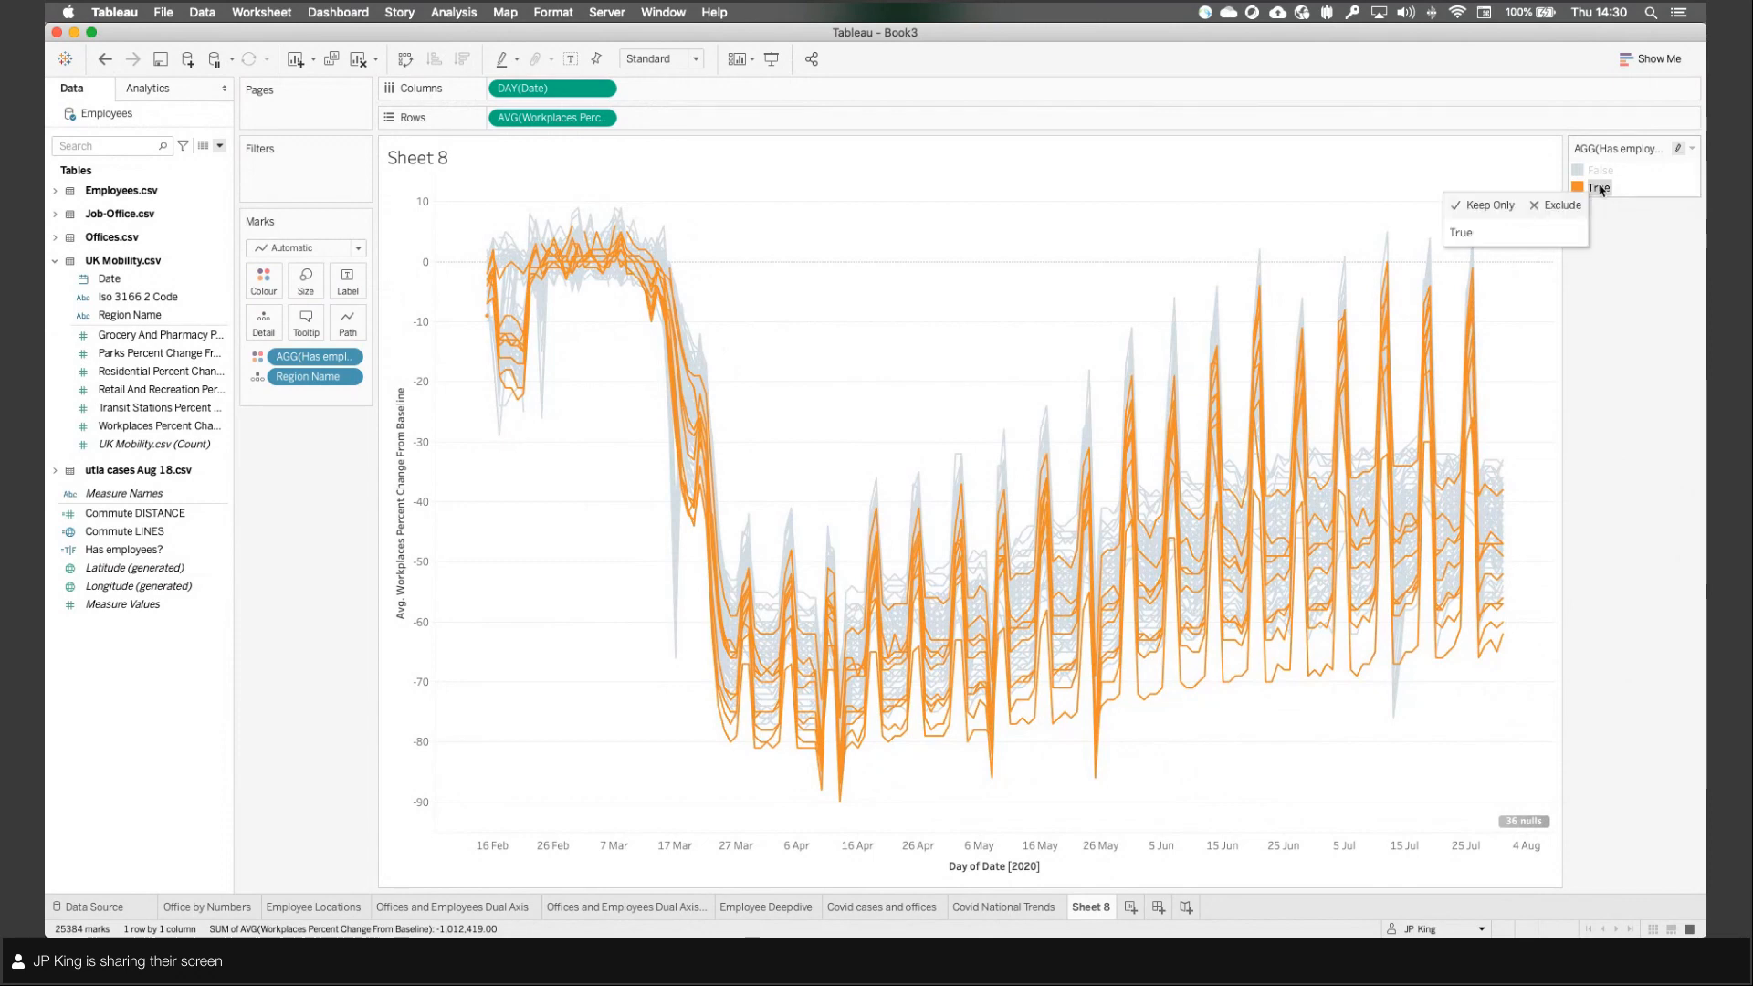
left_click(1494, 208)
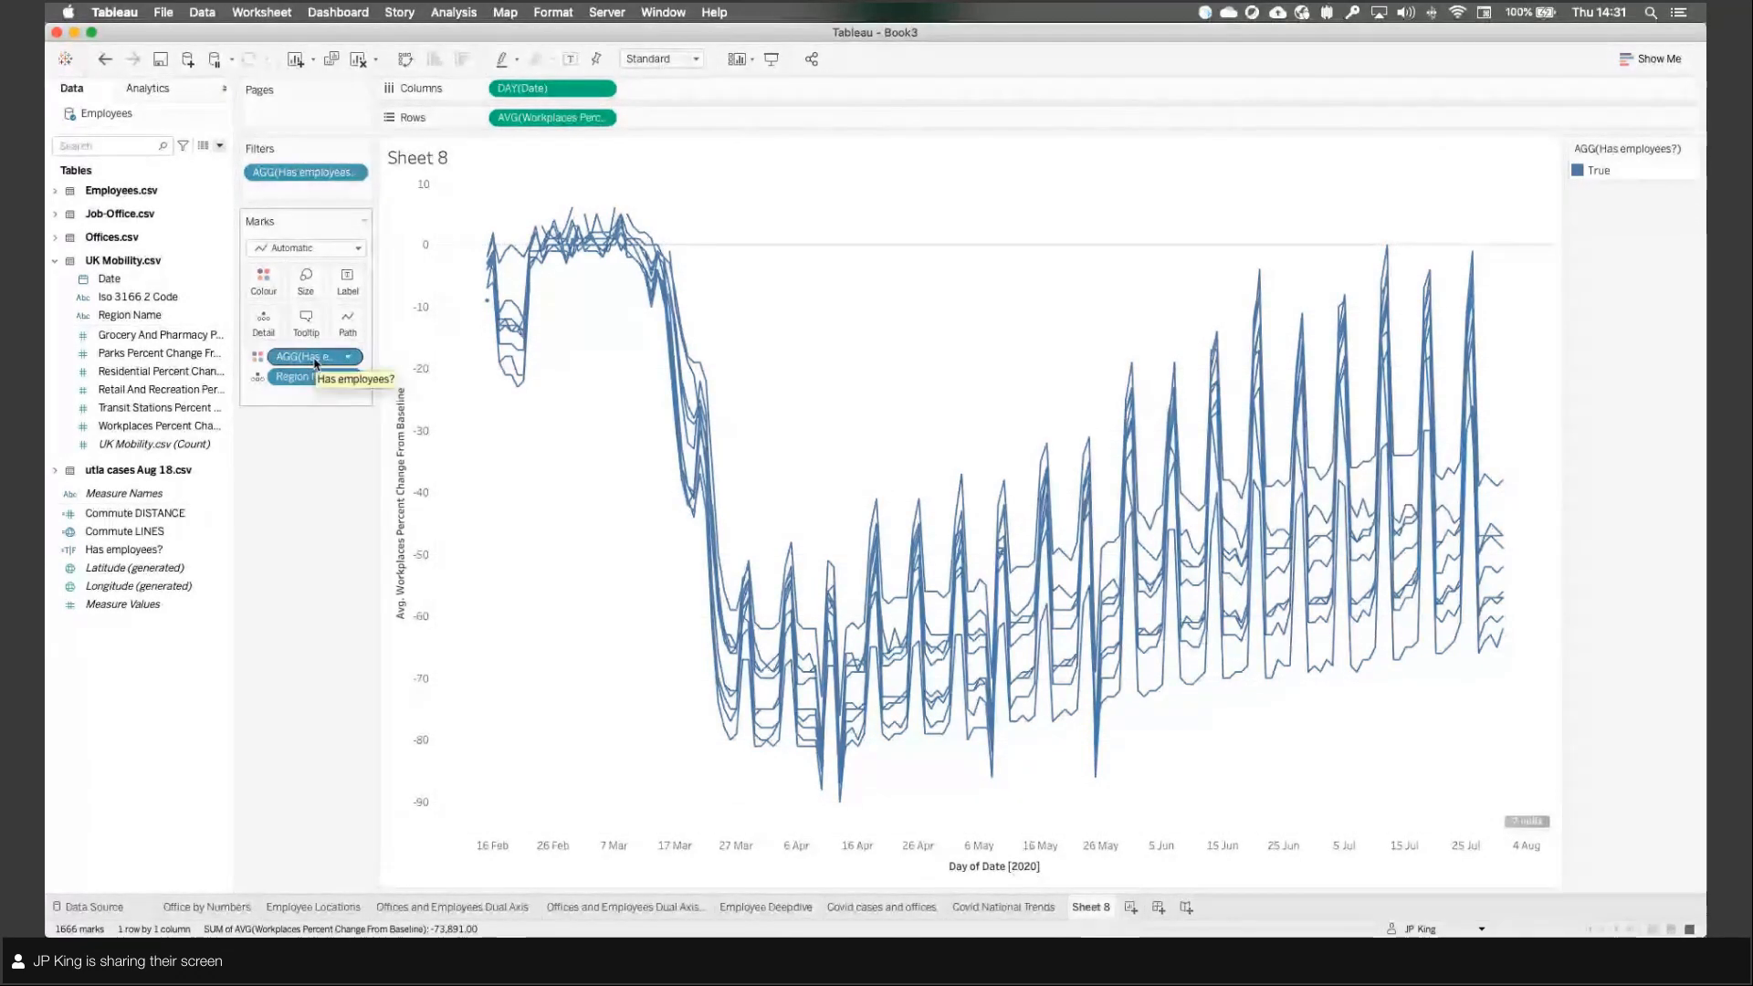
Step: Remove the Has employees? colouring and the Region Name detail from the marks, keeping the filter
left_click_drag(315, 362, 327, 530)
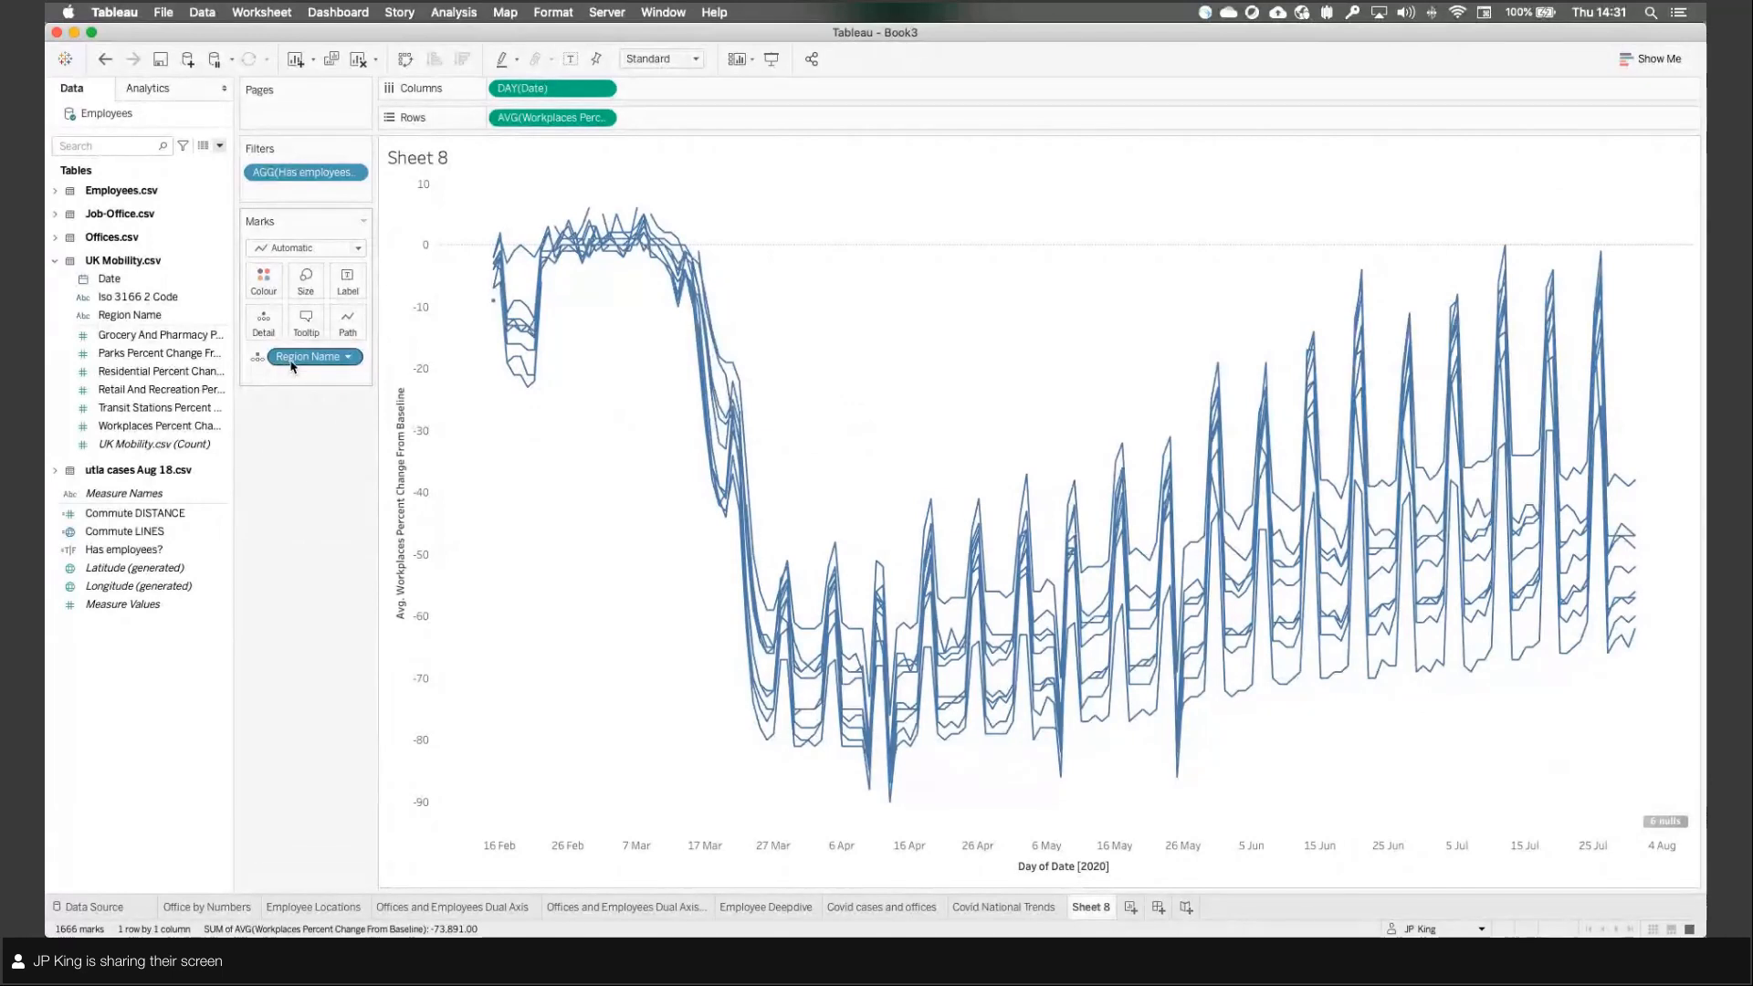
left_click_drag(291, 365, 380, 454)
left_click_drag(363, 395, 367, 320)
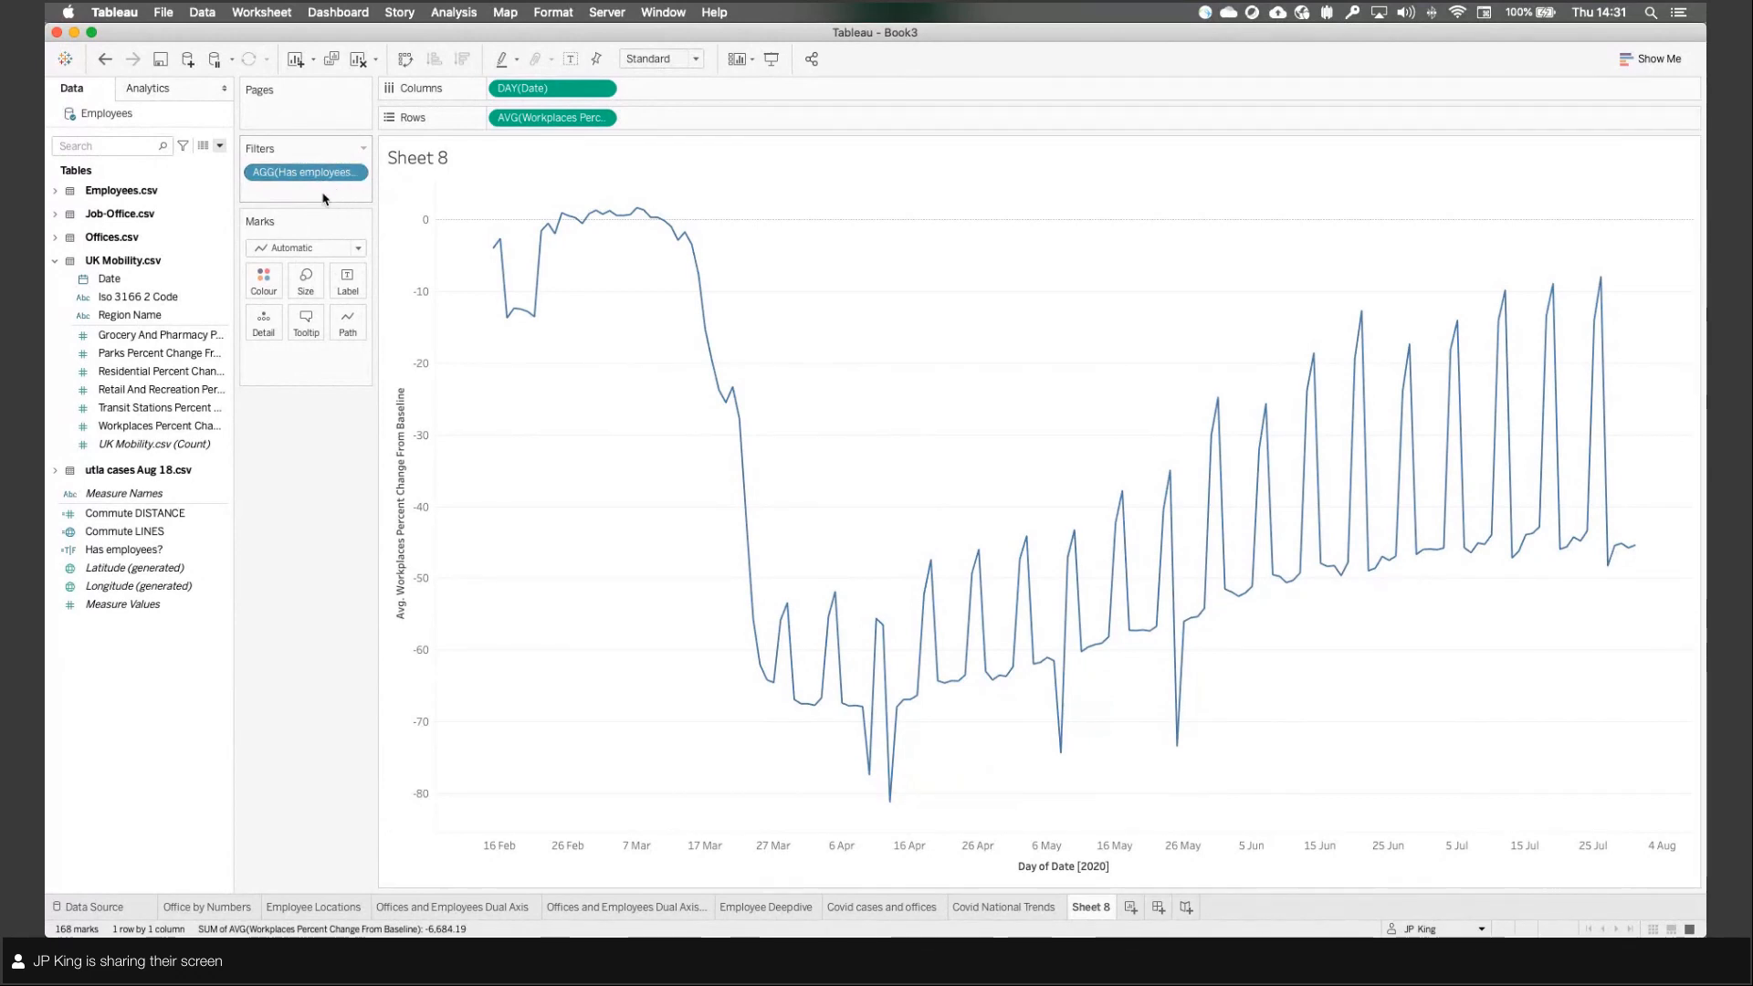
Step: Split the workplace line by the weekday of the UK Mobility.csv Date as a detail
left_click(117, 280)
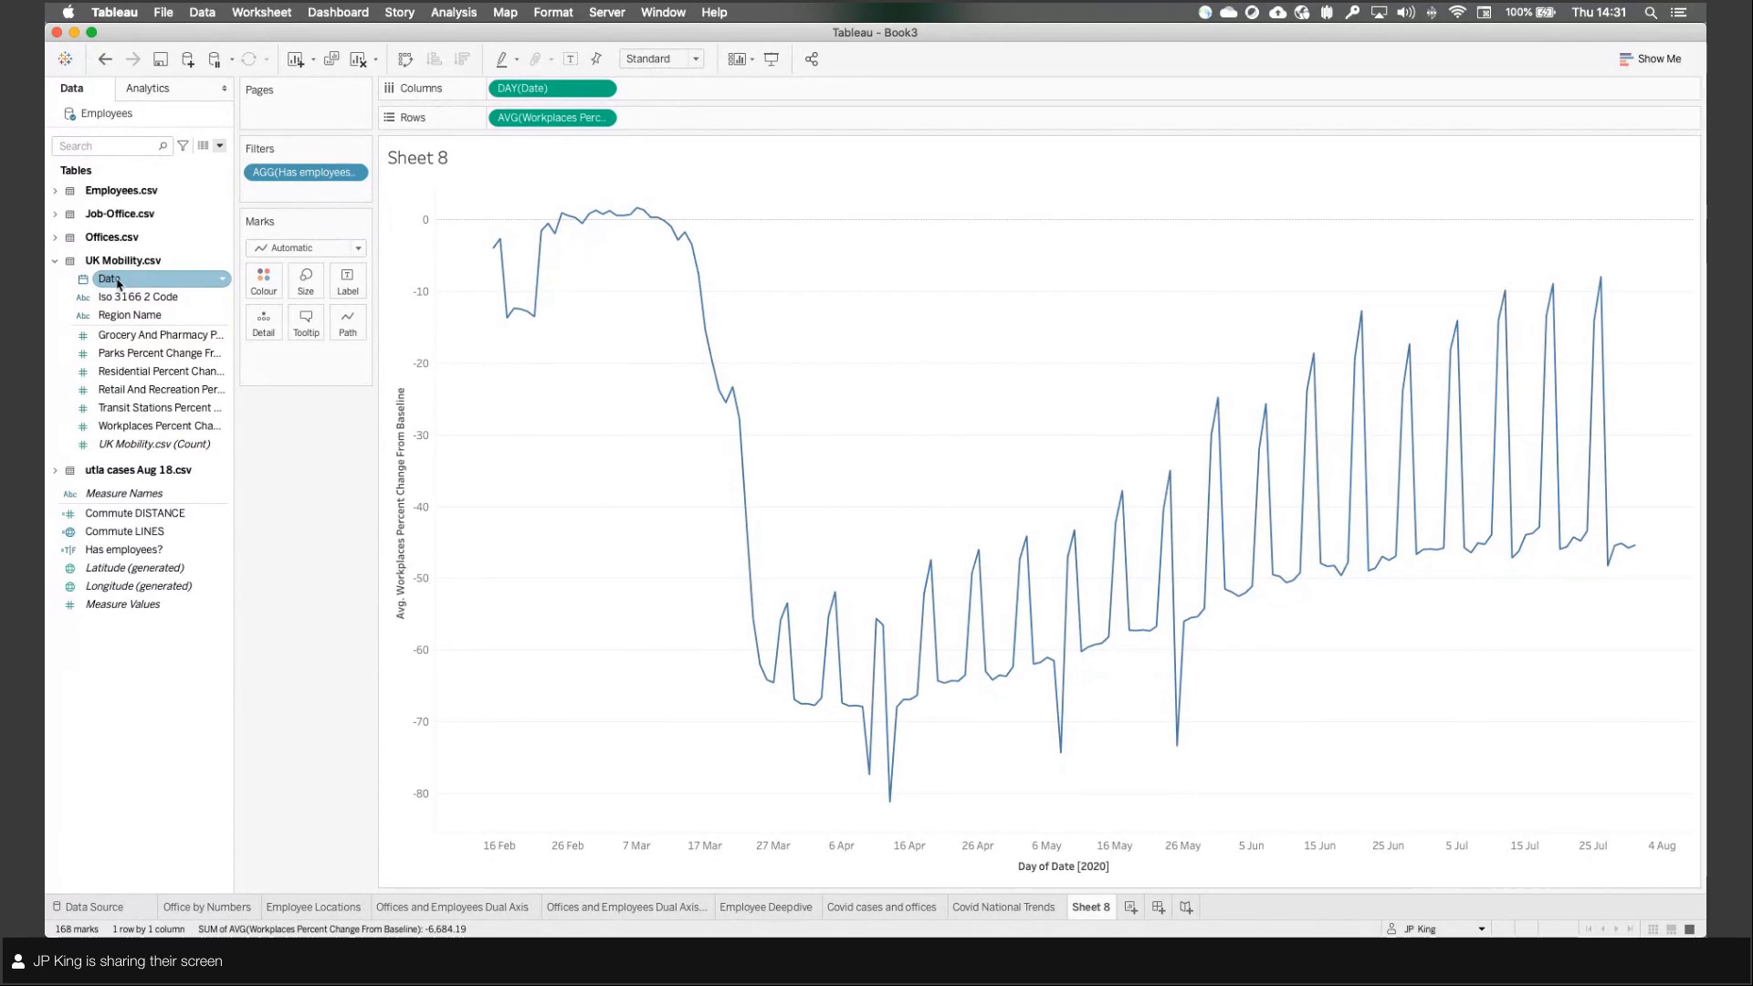
left_click_drag(117, 284, 264, 325)
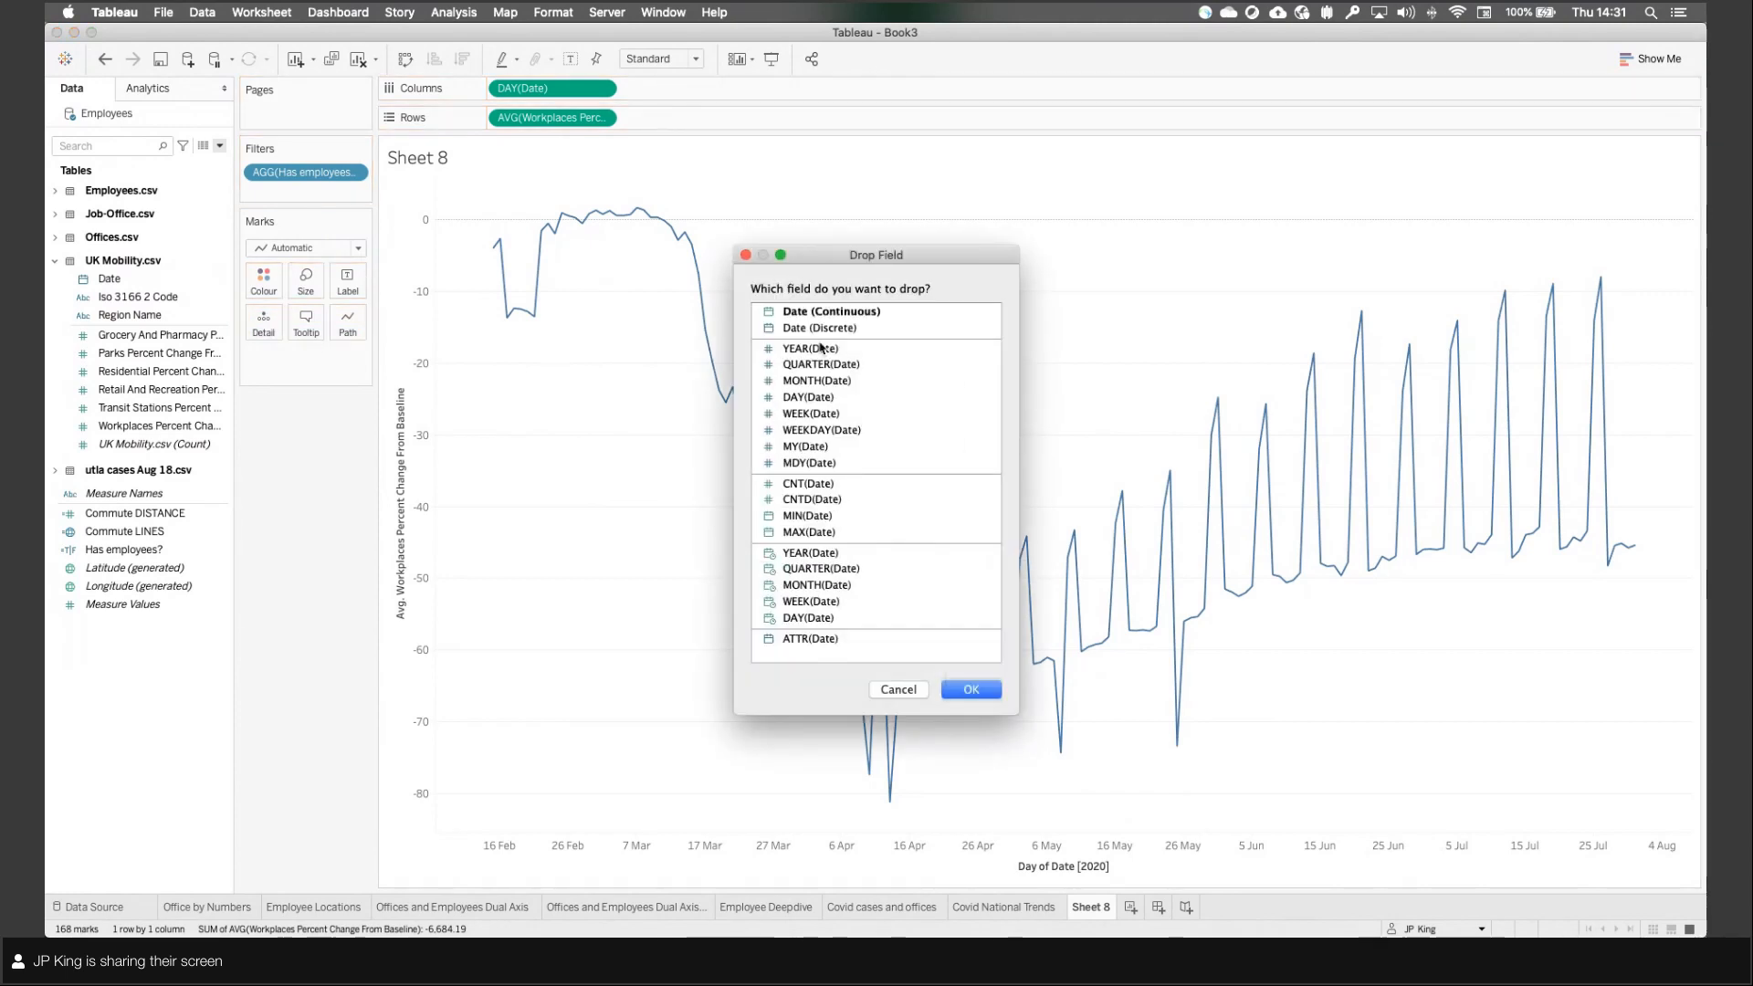
left_click(831, 437)
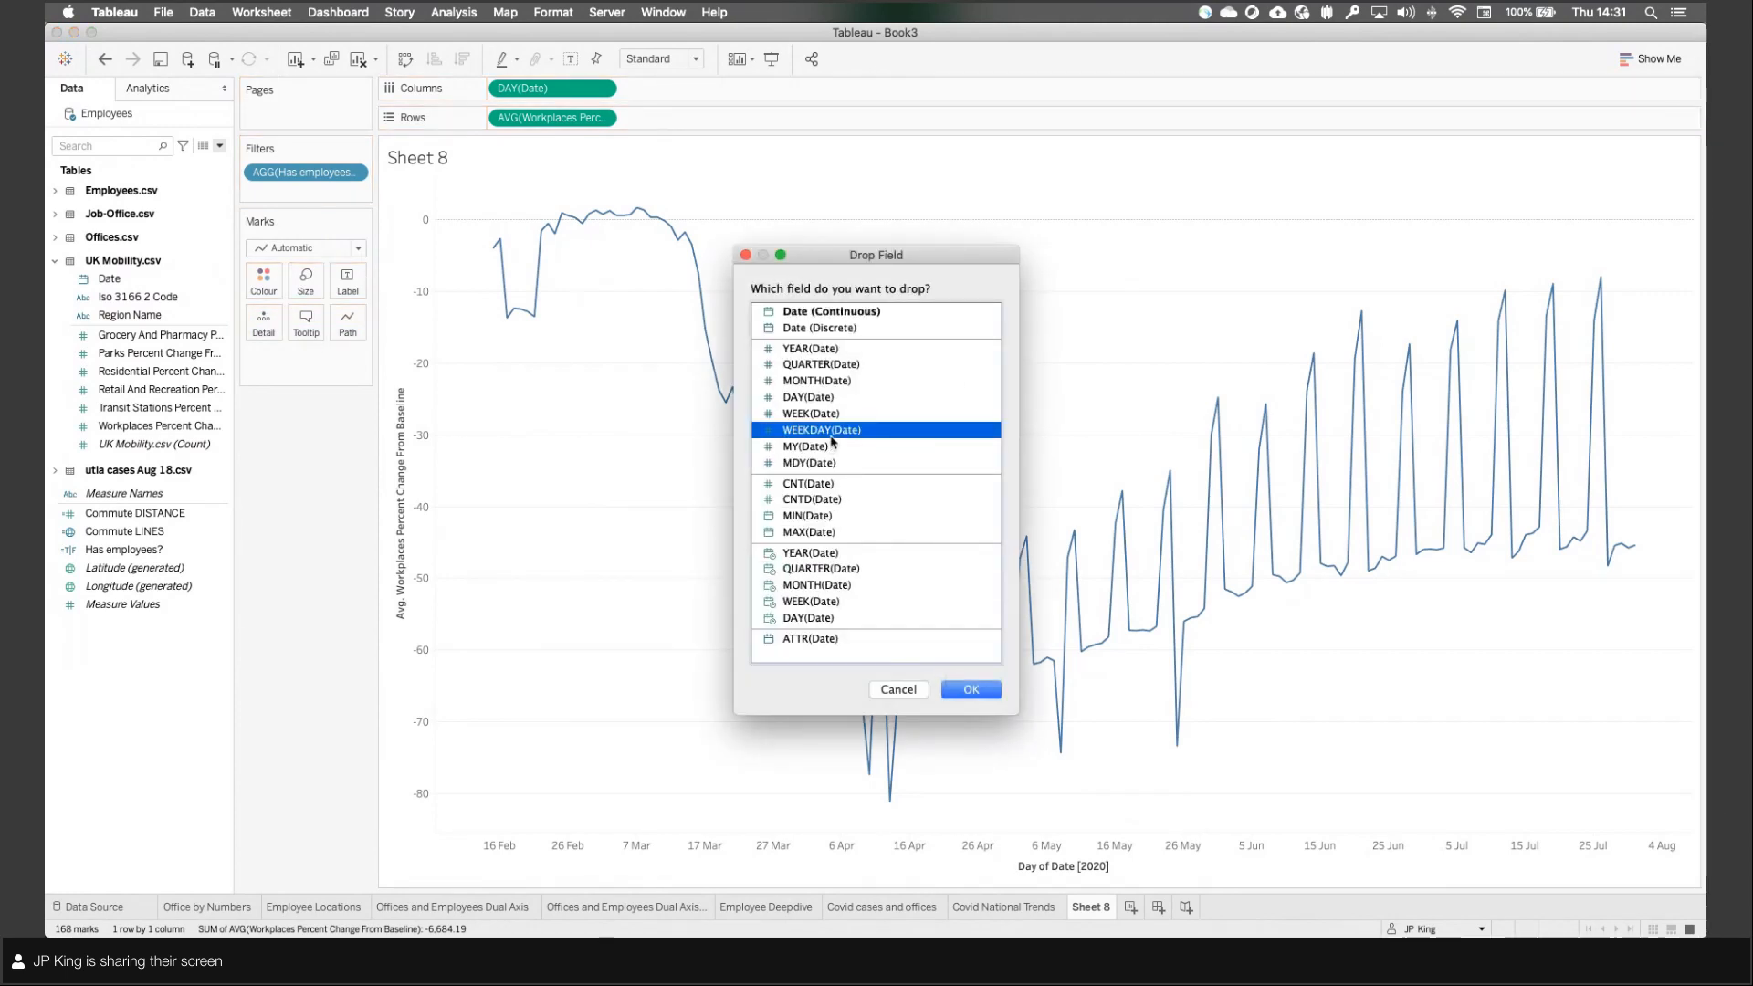
key("Return")
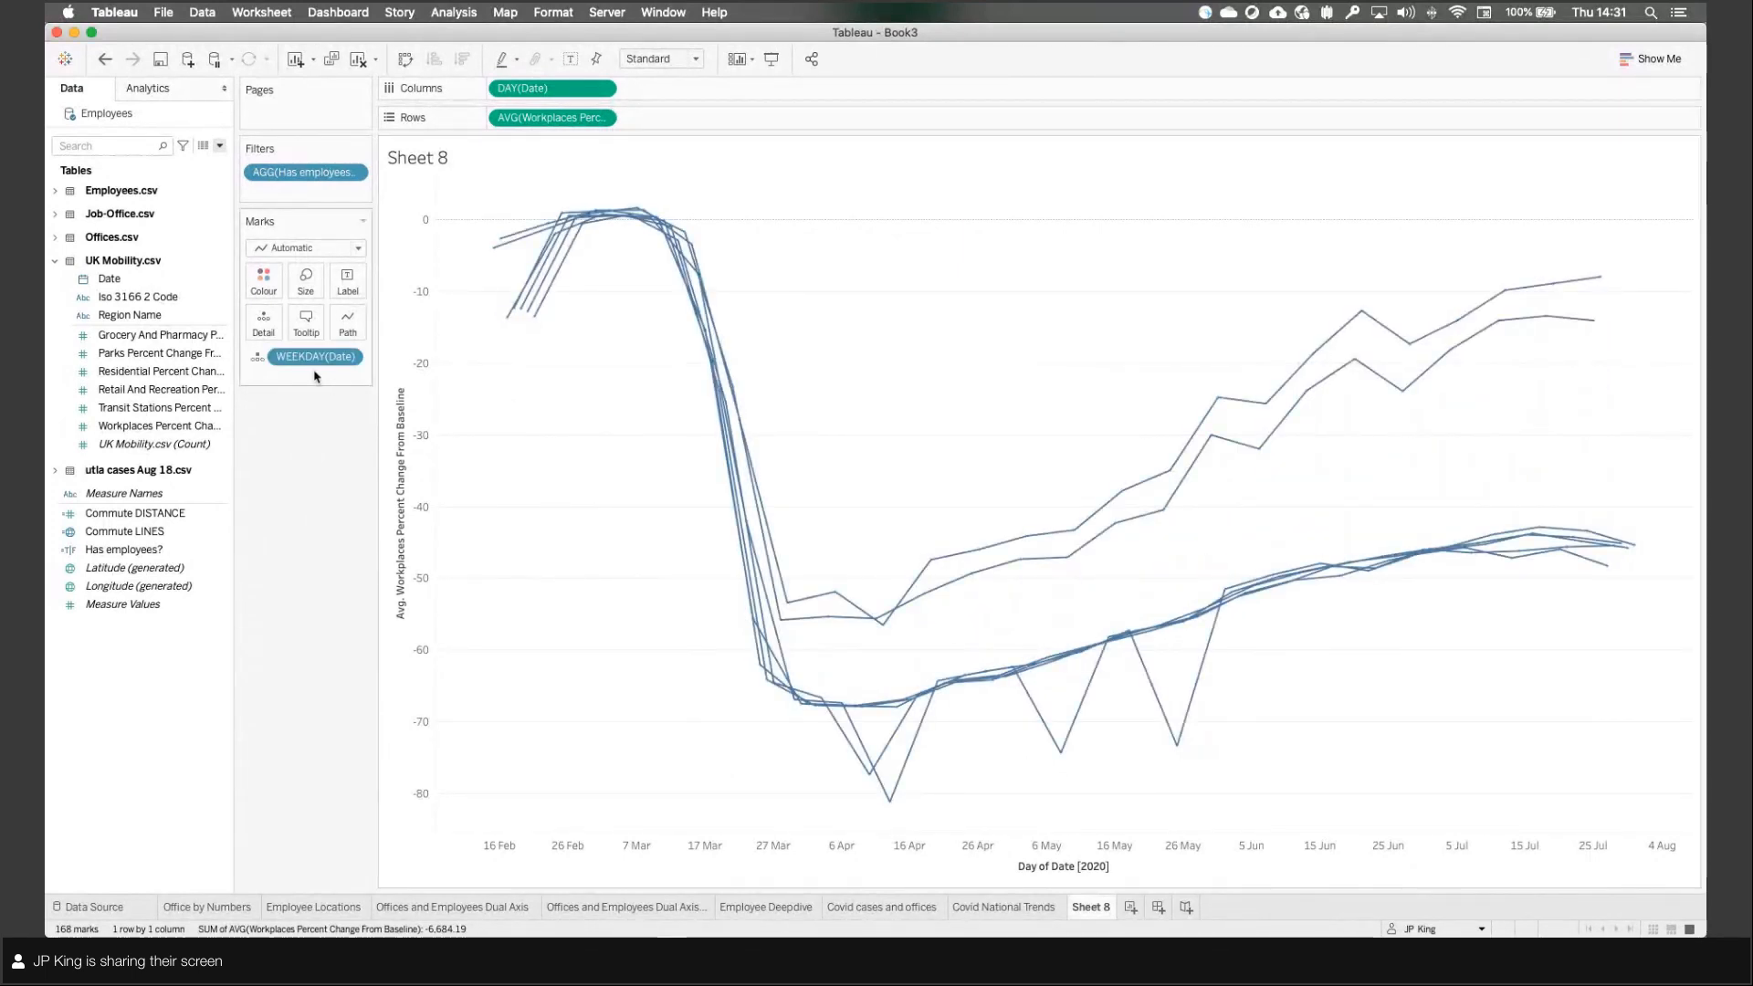
Step: Label the workplace mobility lines with the weekday of the Date field, keeping the weekday detail
left_click_drag(305, 367, 347, 292)
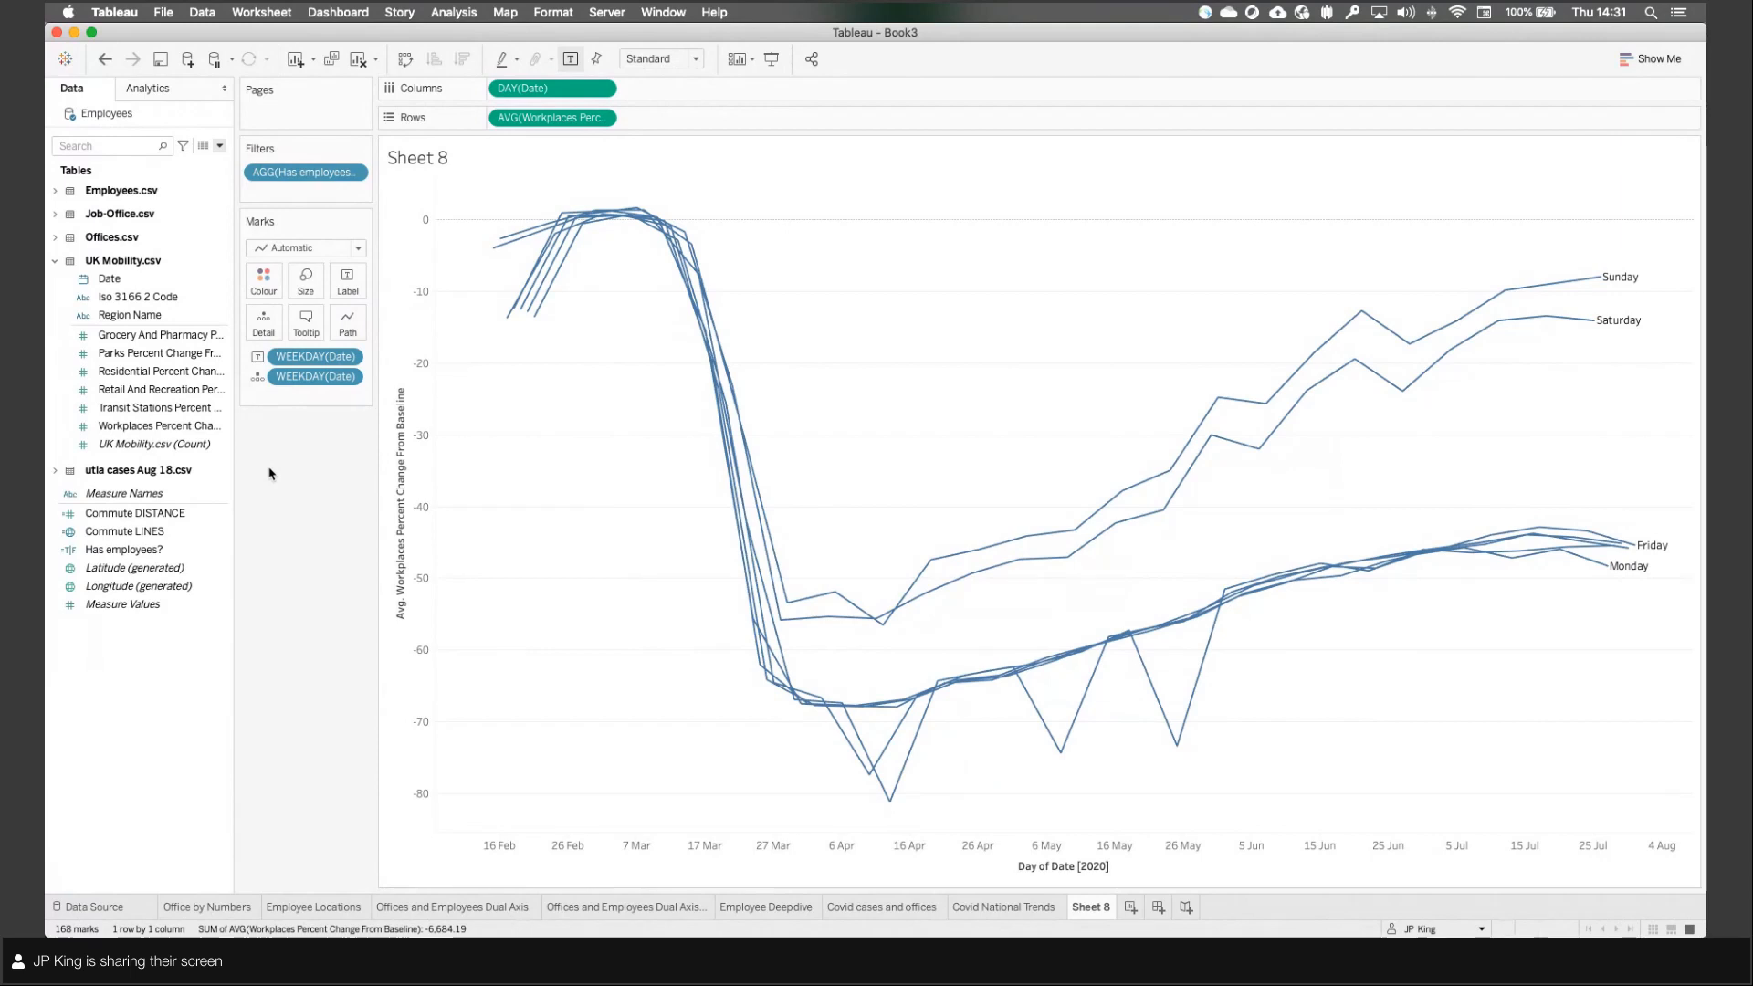
mouse_move(943, 567)
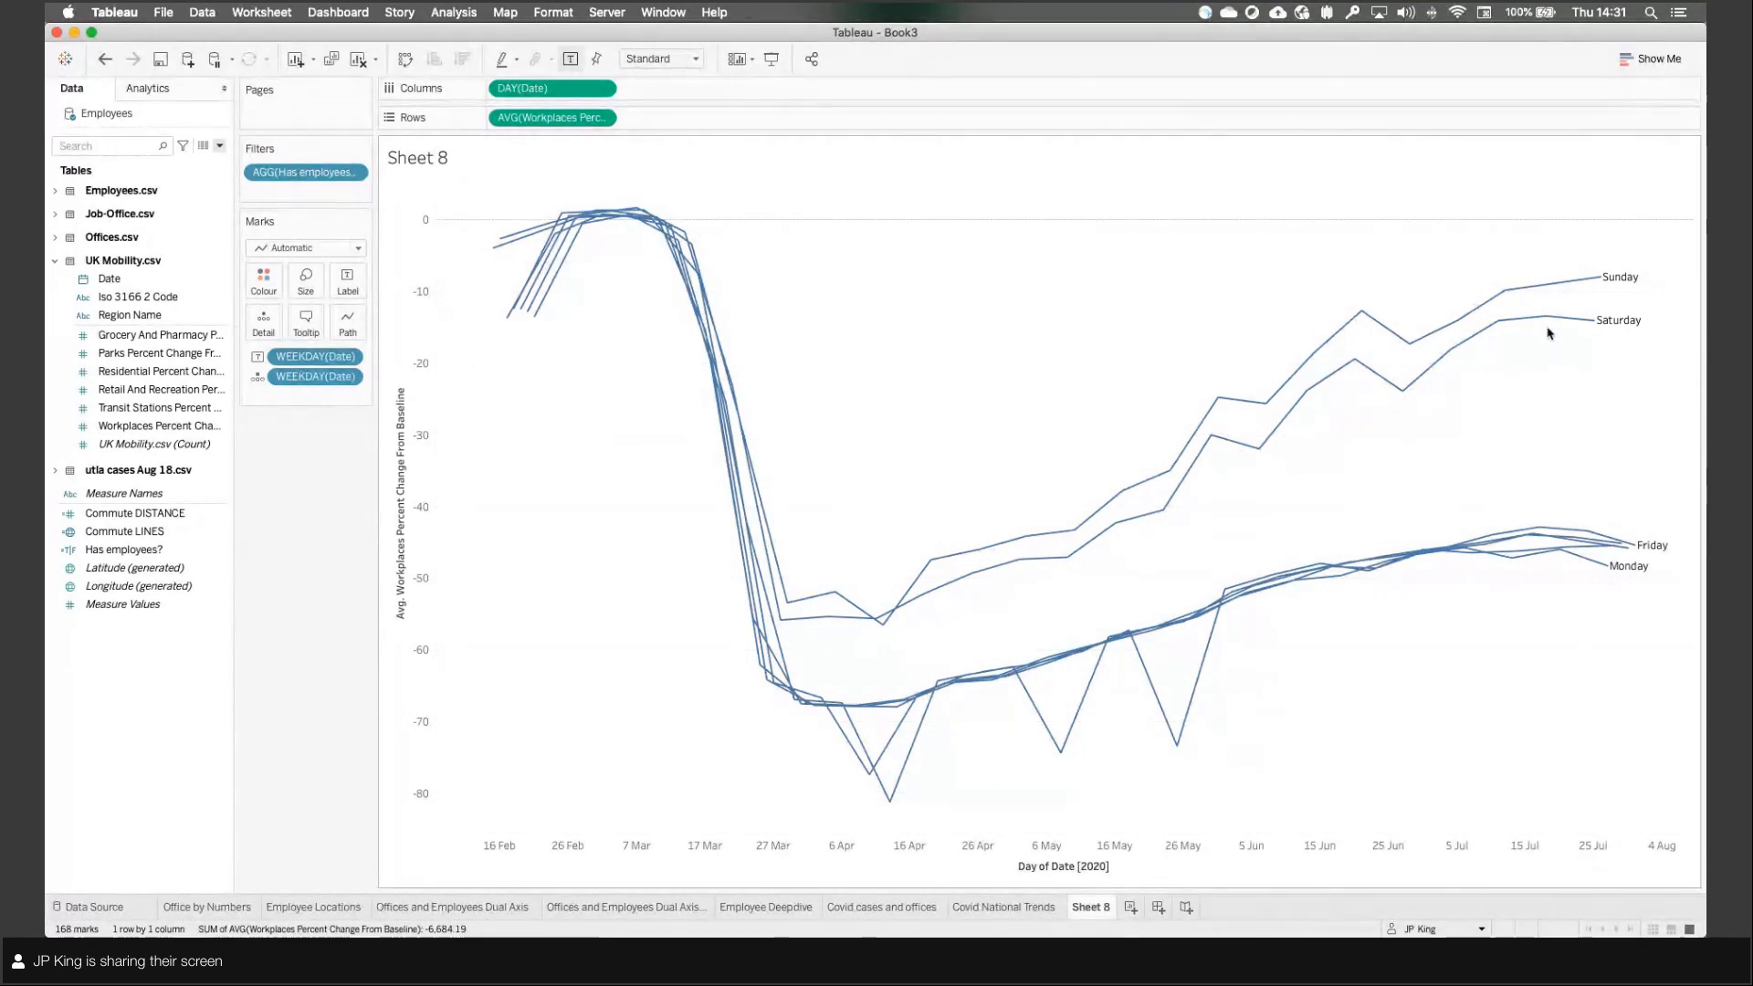
mouse_move(1589, 281)
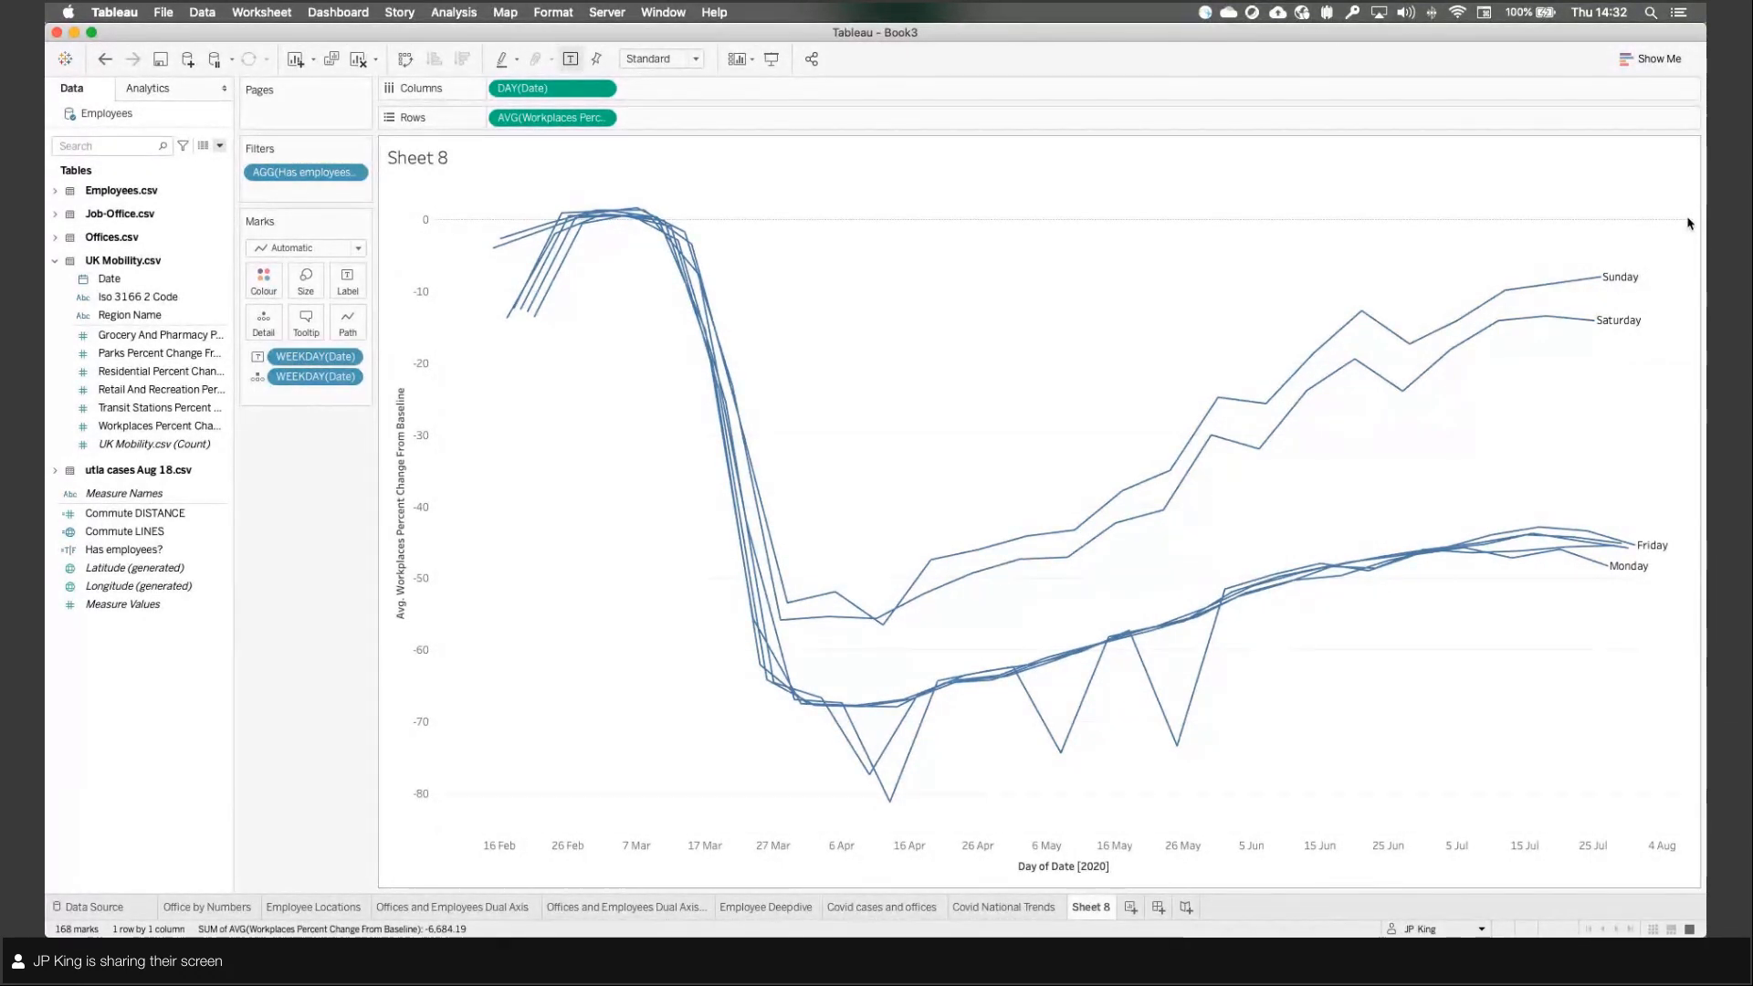
left_click_drag(1687, 470, 1247, 654)
left_click(1289, 633)
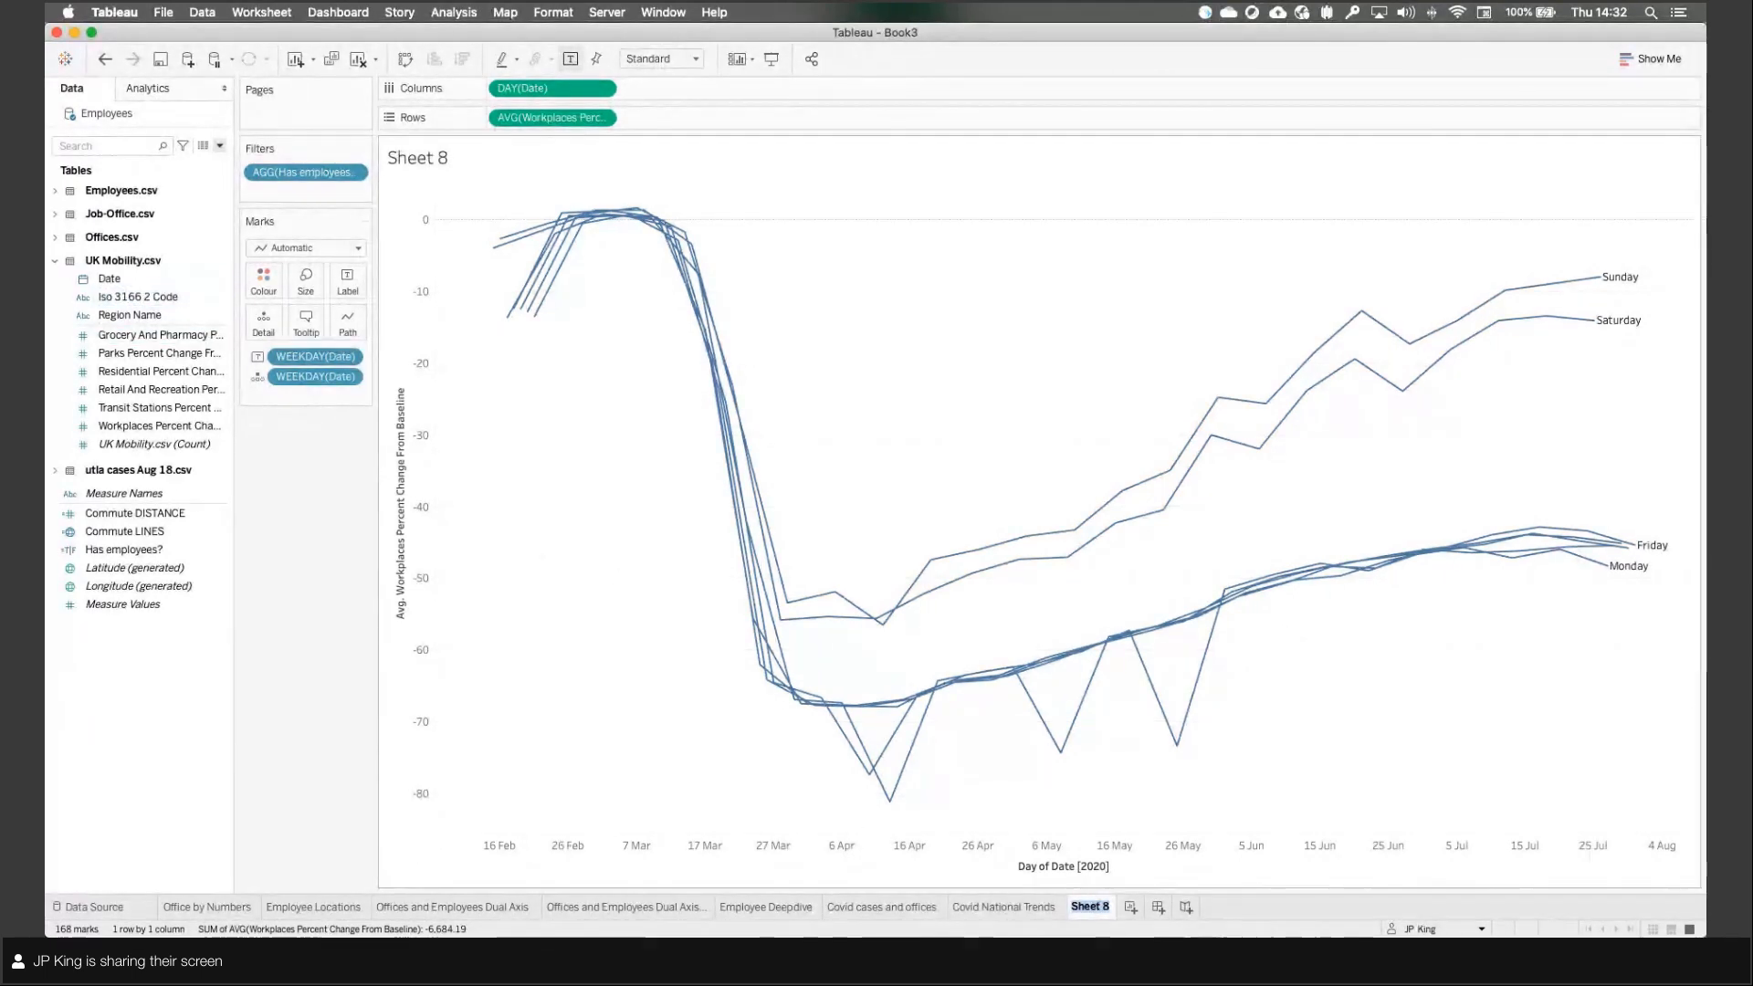
Step: Rename Sheet 8 as Mobility Daily and collapse the UK Mobility.csv table
mouse_move(1098, 902)
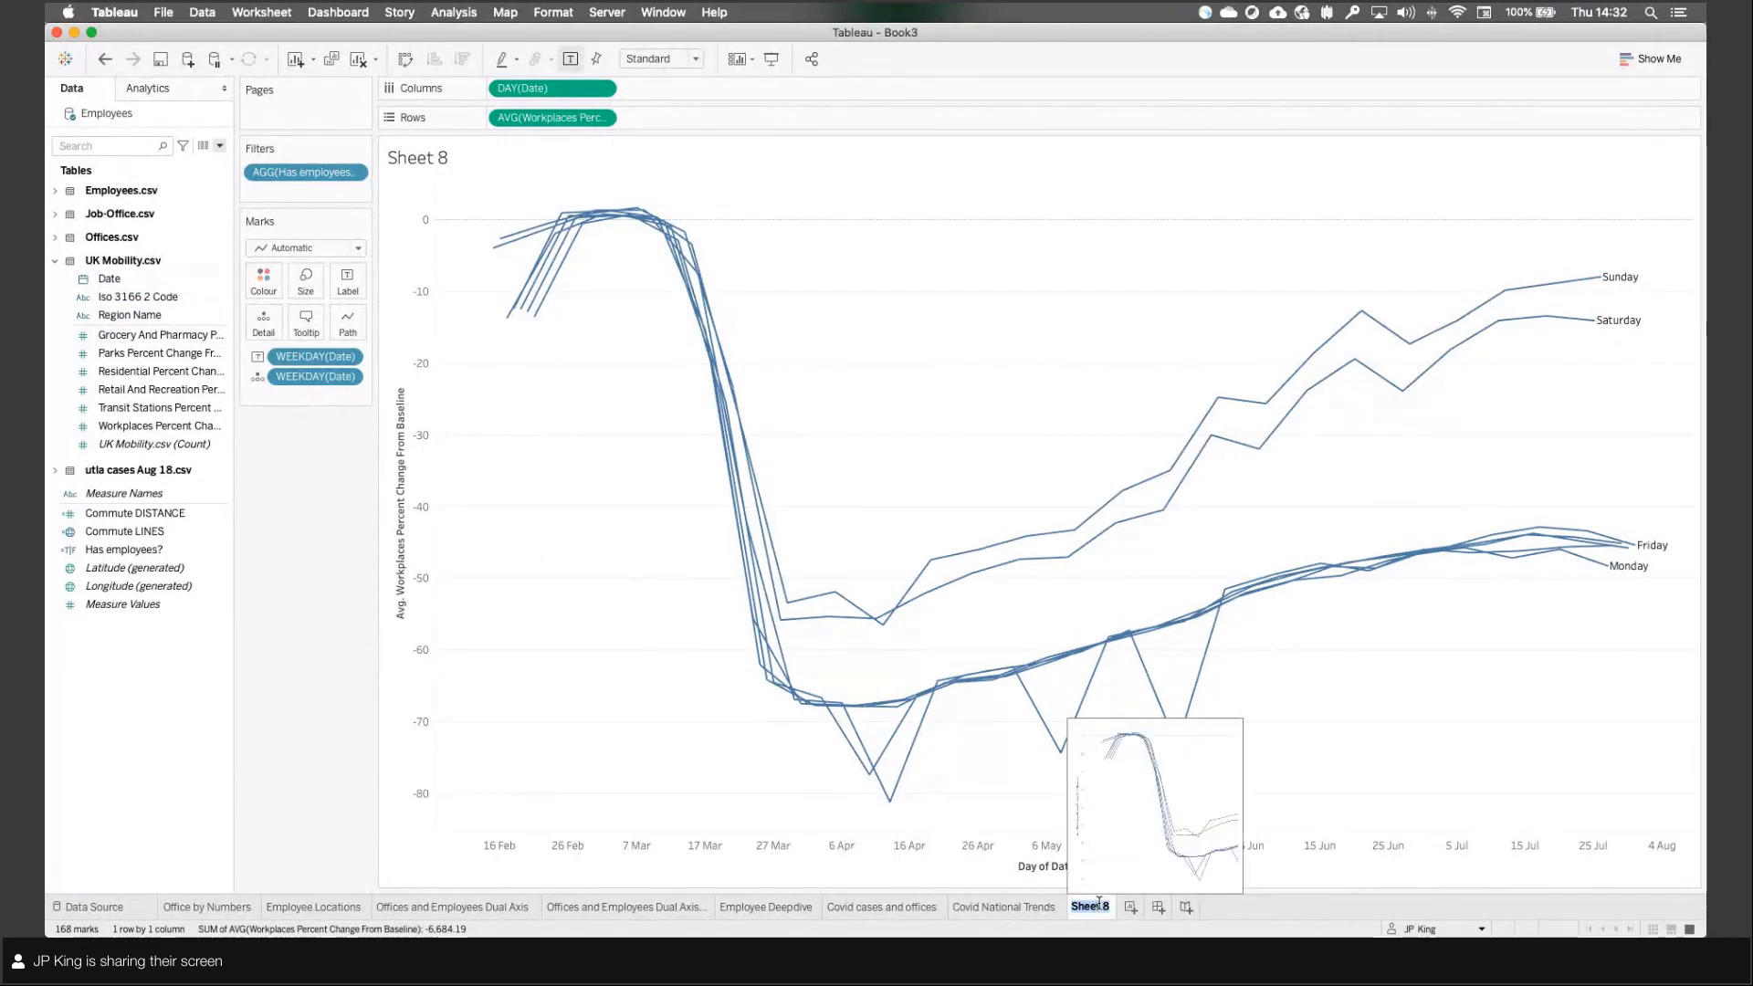
type("Mobility Daily")
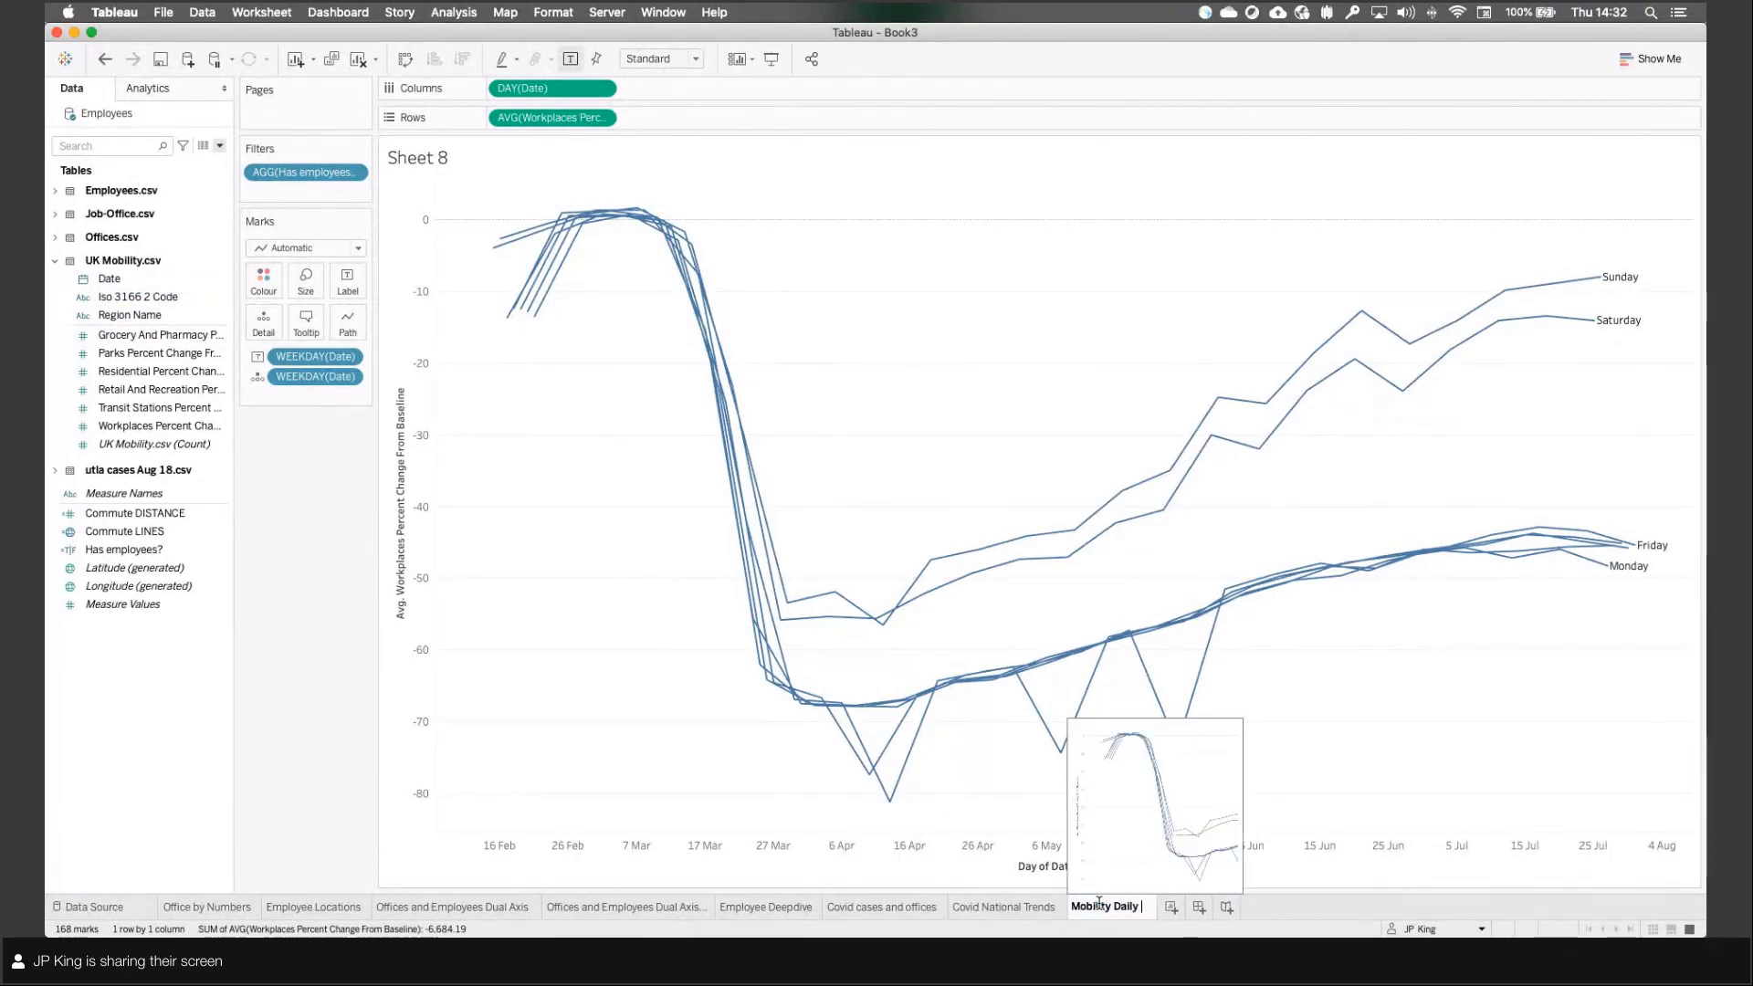
key("Return")
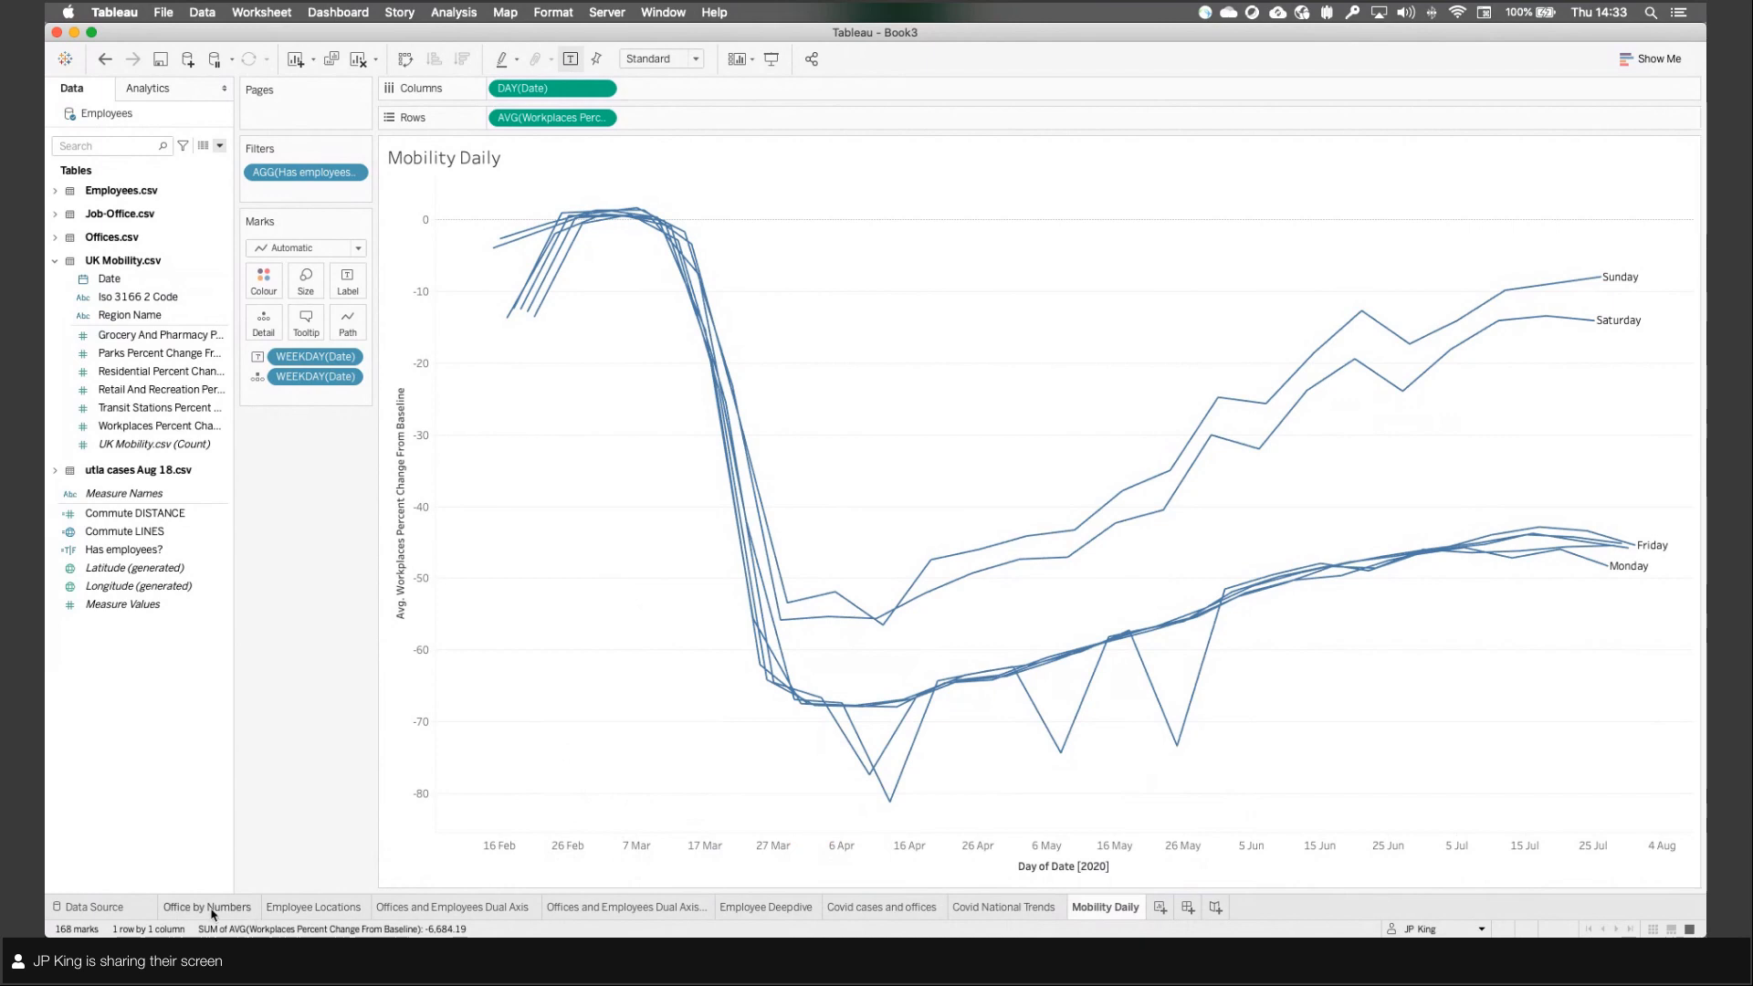
left_click(55, 261)
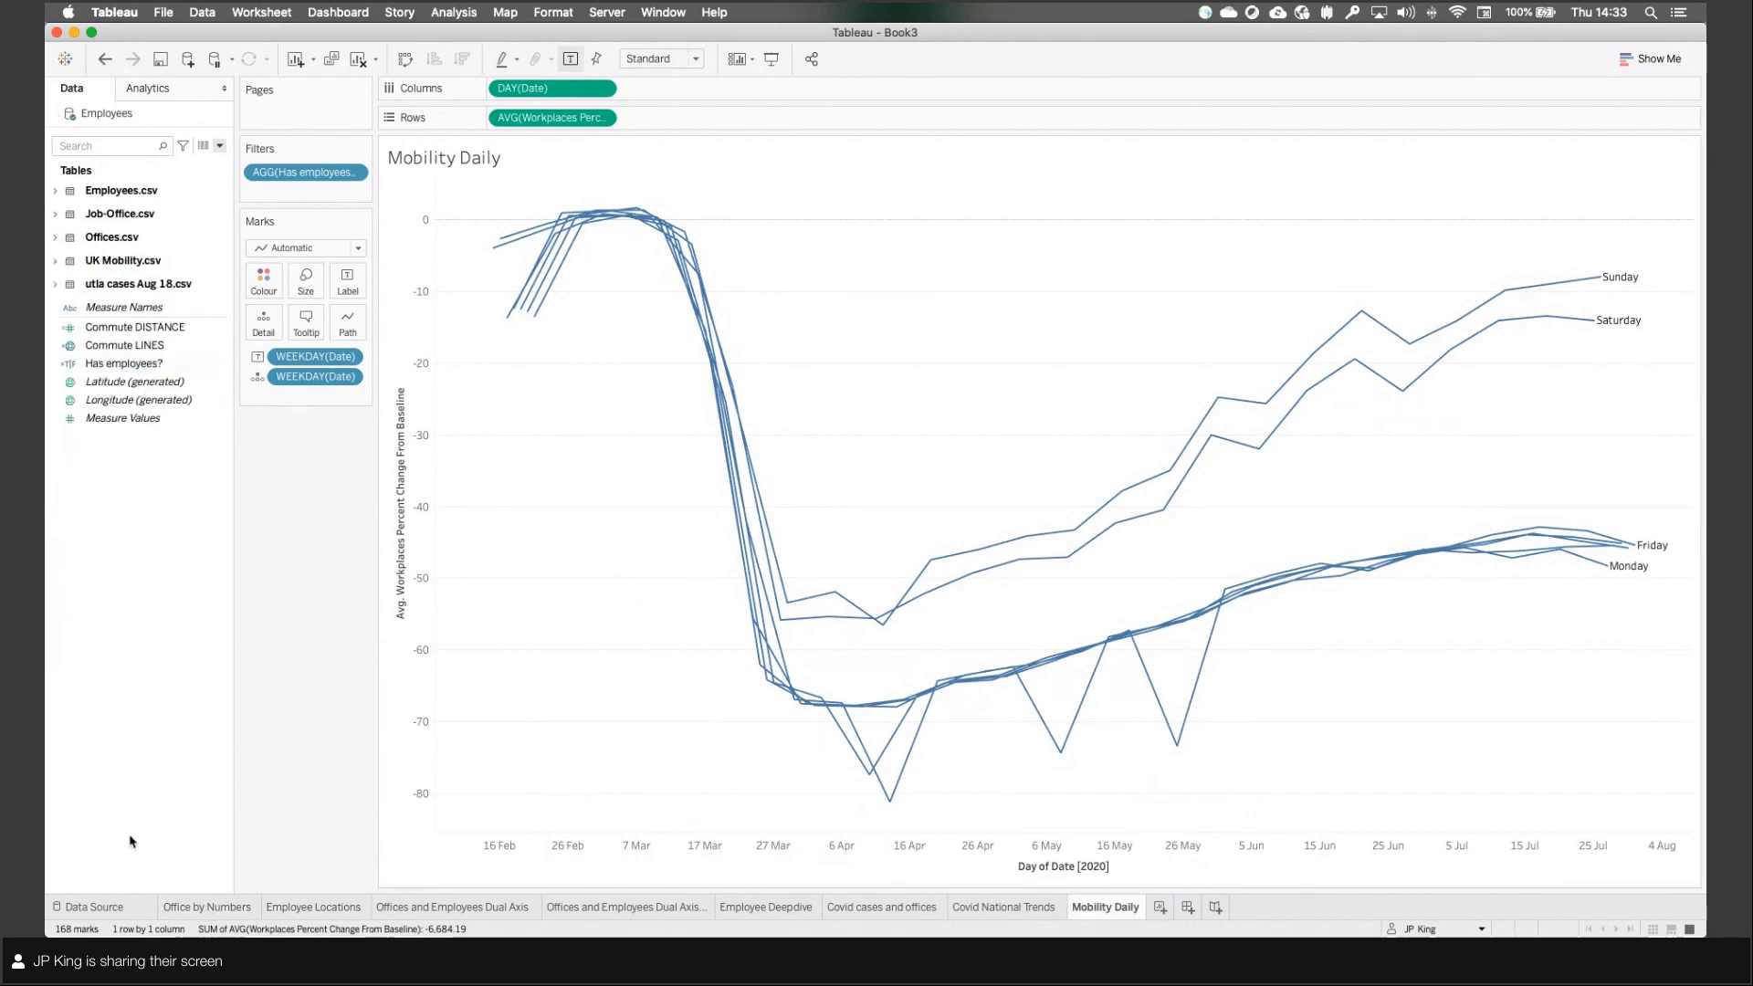
Step: Look through the existing worksheets, then create a new dashboard with its size set to Automatic
left_click(198, 910)
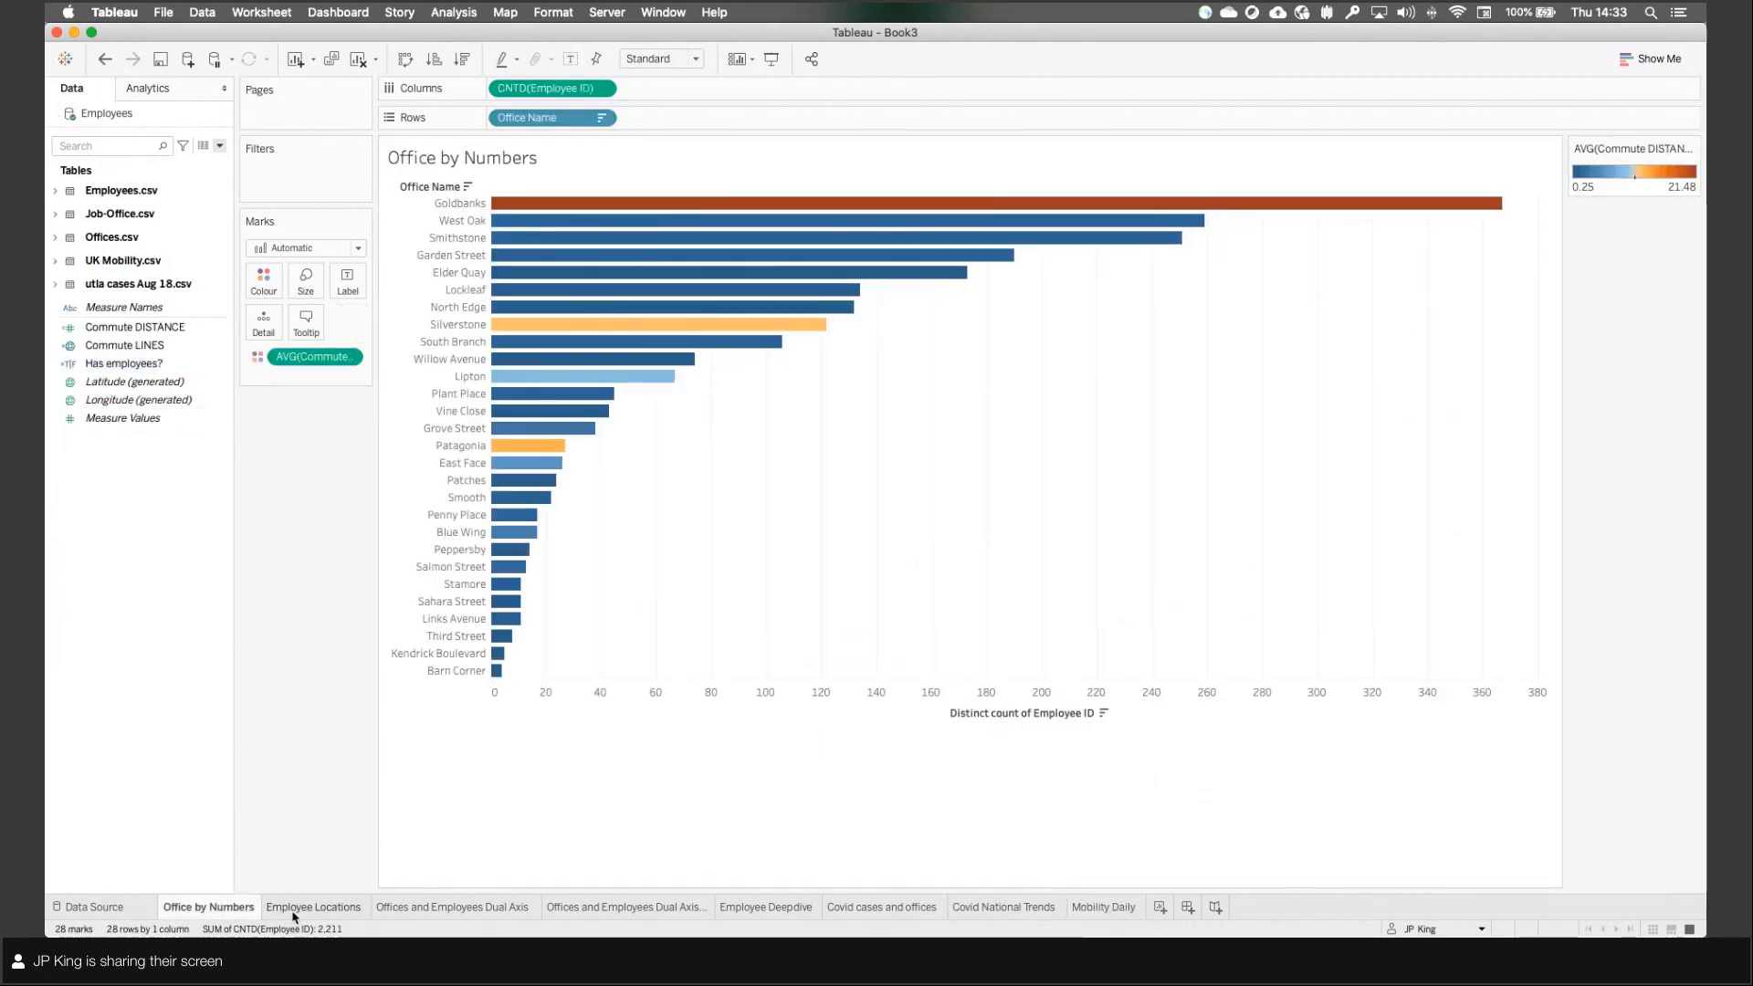
left_click(356, 909)
left_click(425, 909)
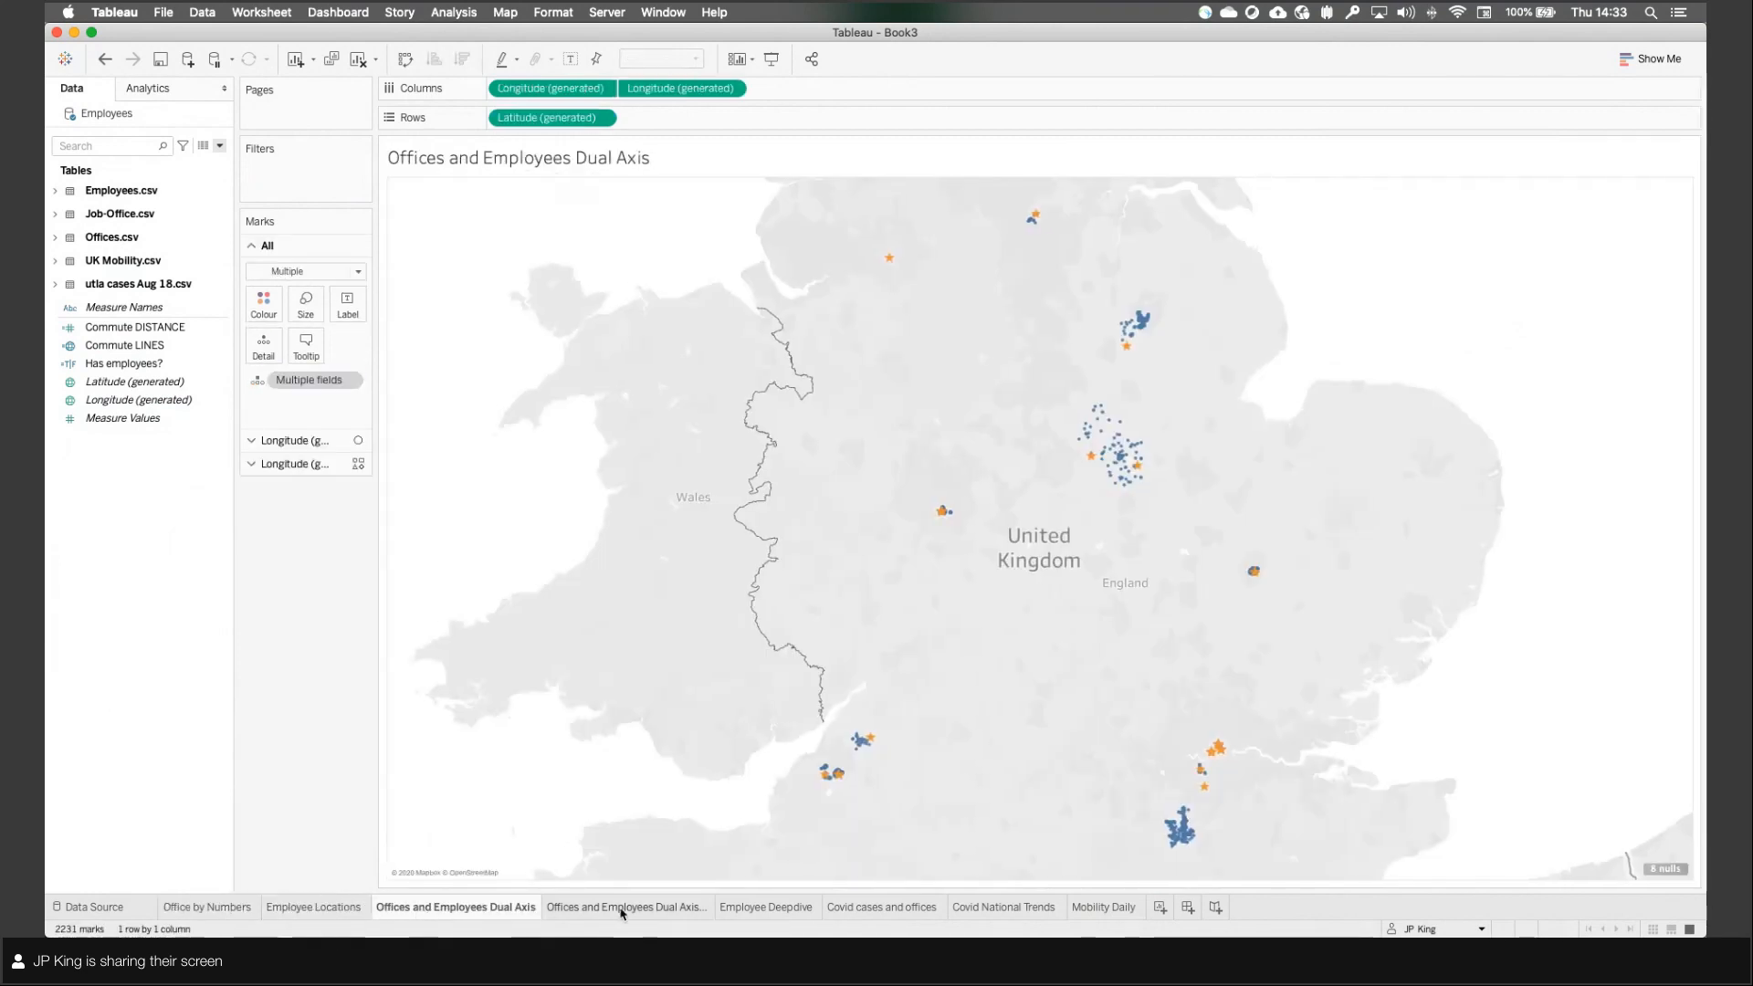
left_click(756, 909)
left_click(859, 909)
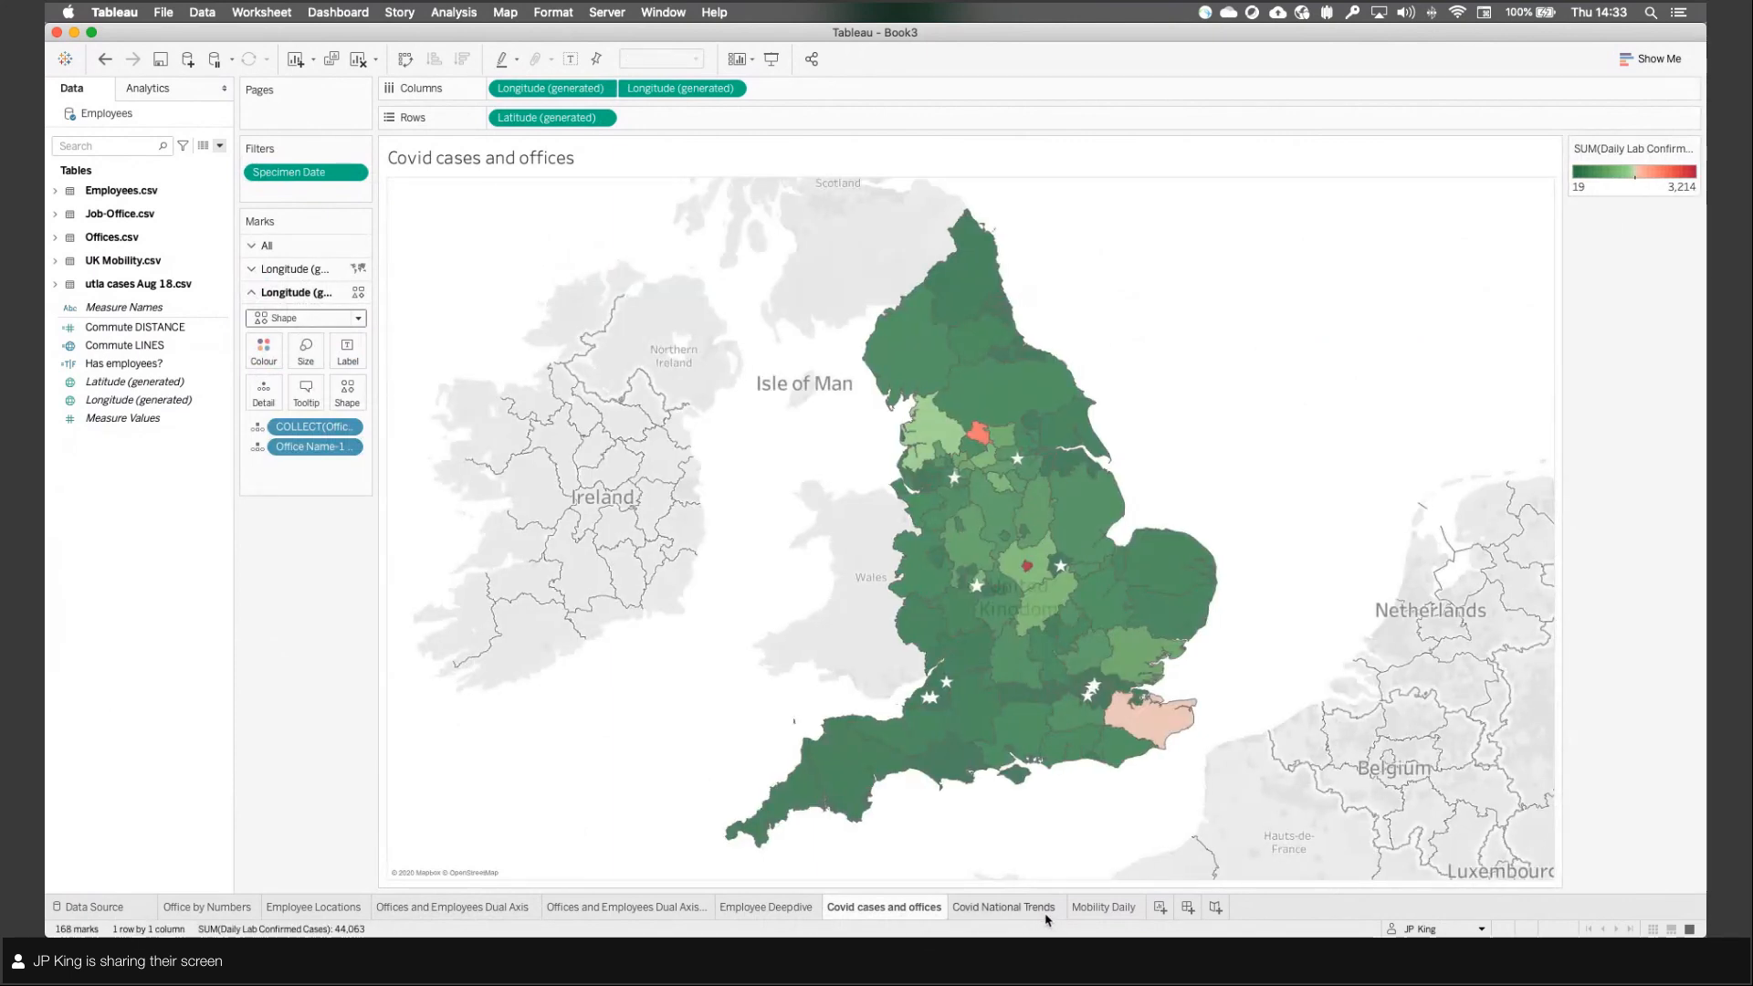
left_click(1187, 907)
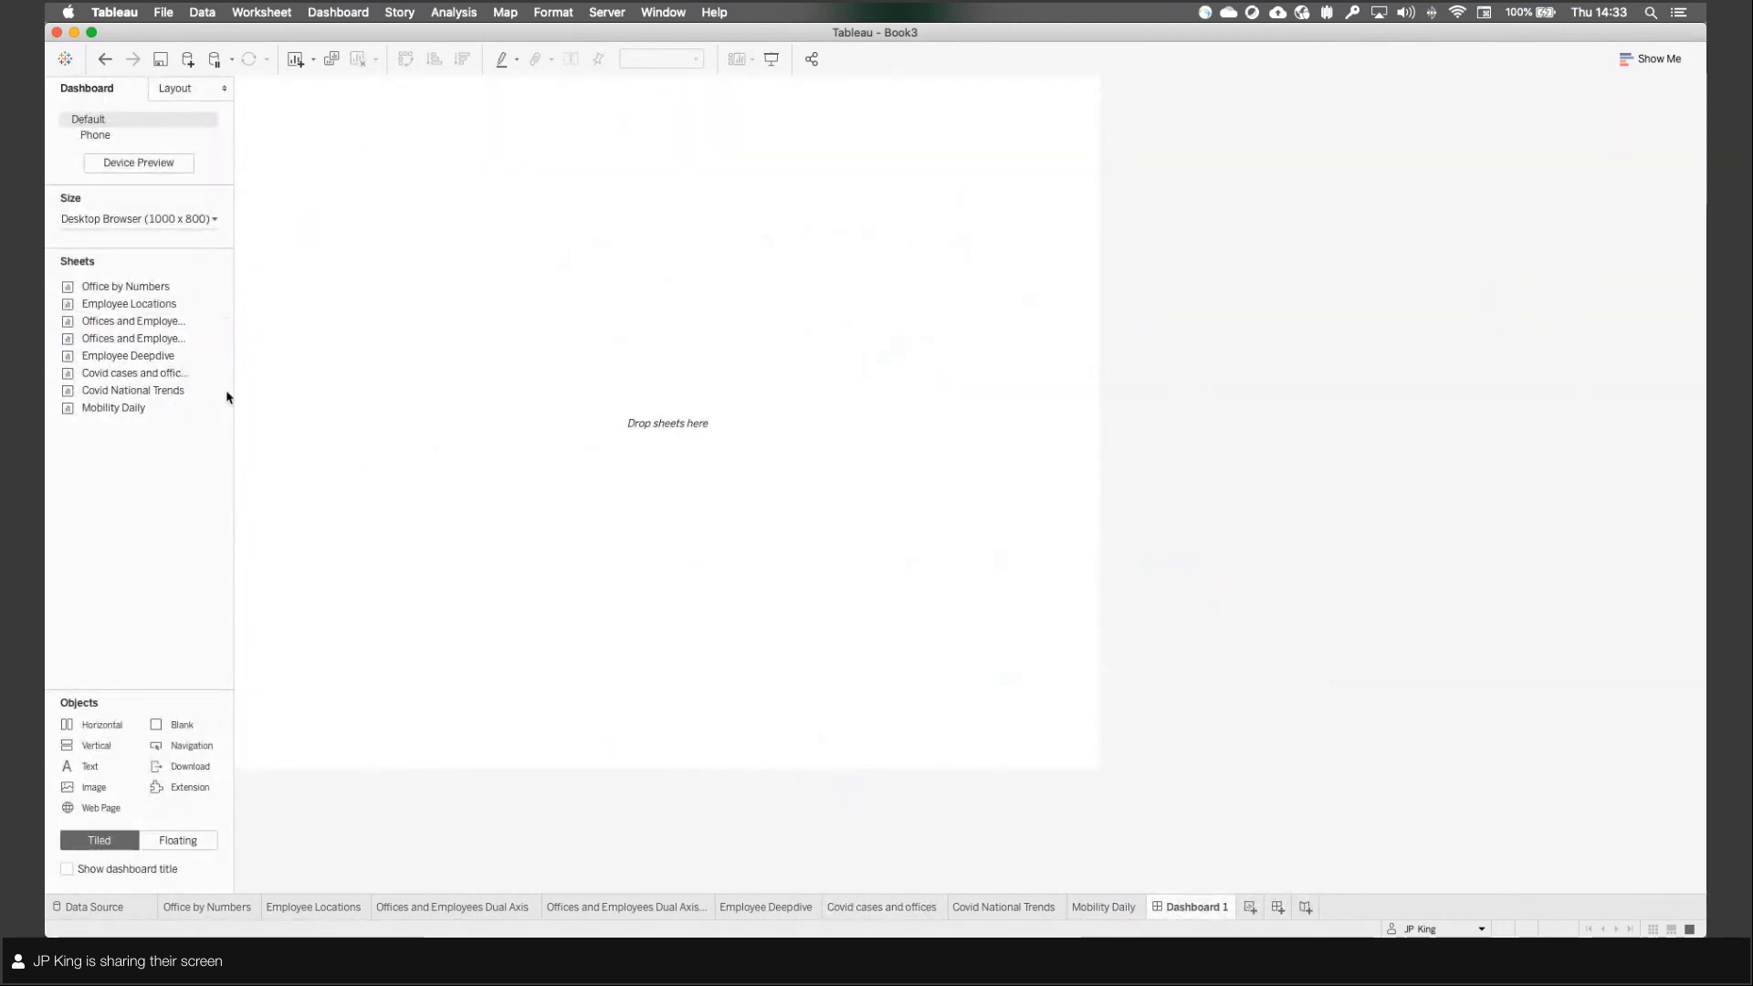
left_click(137, 219)
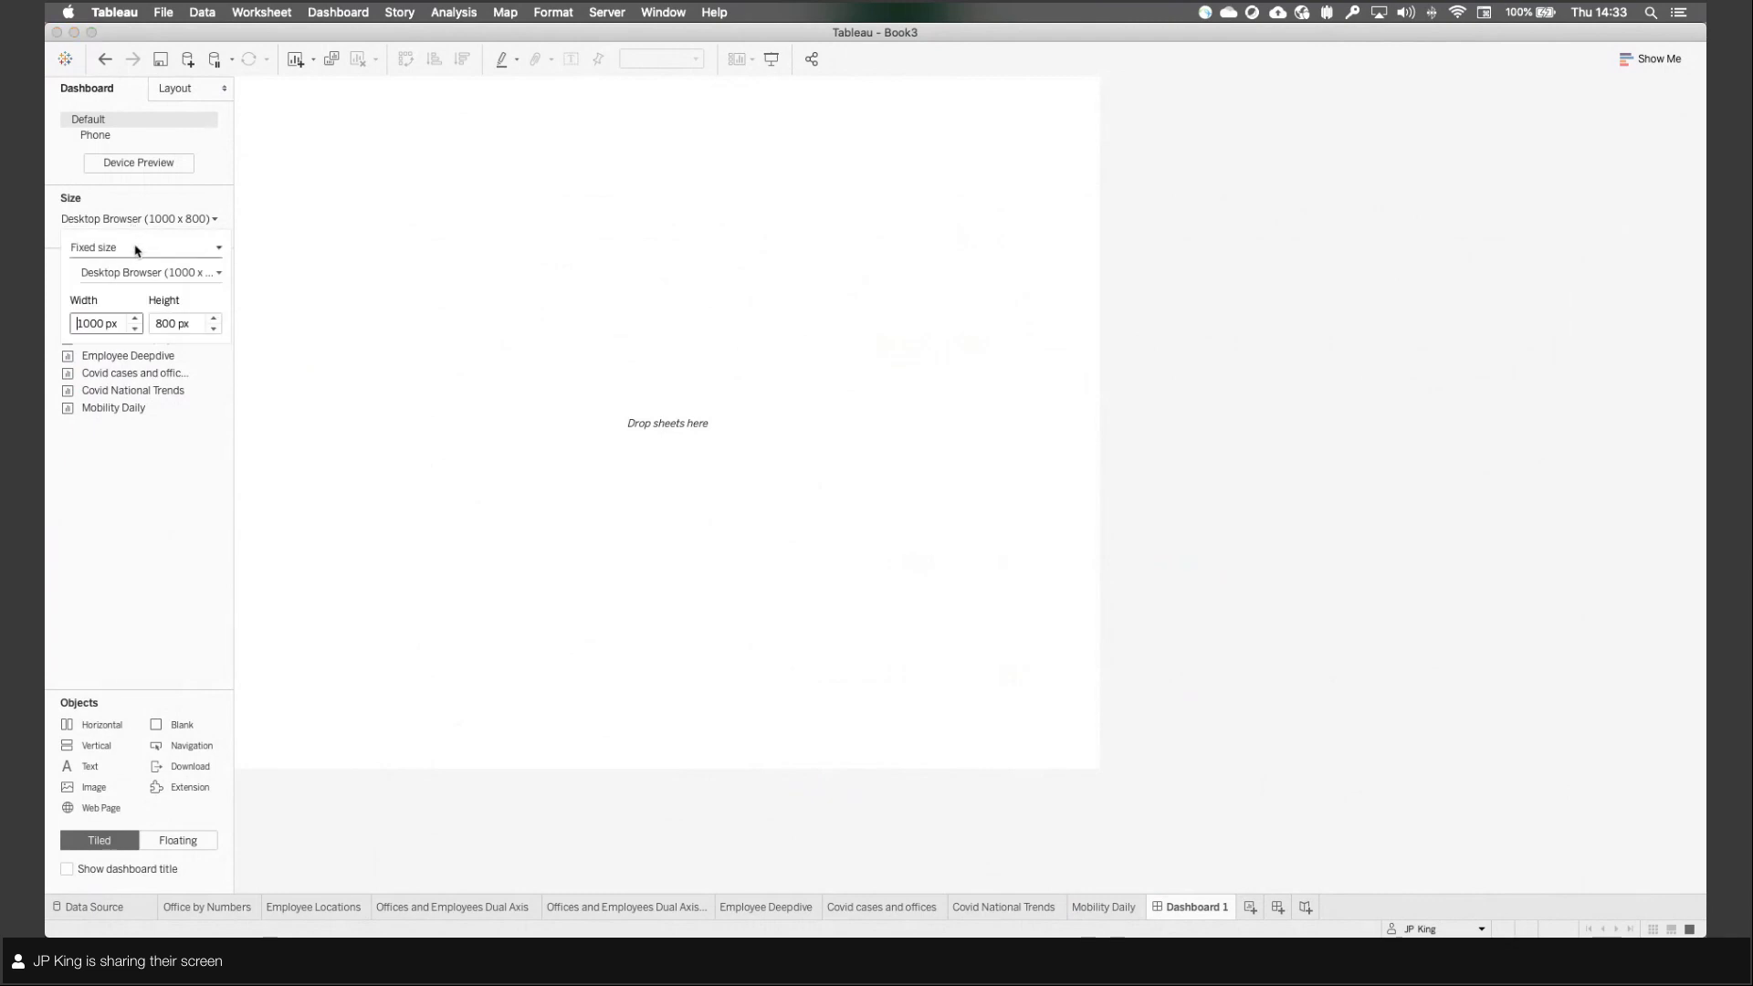
left_click(137, 246)
left_click(127, 279)
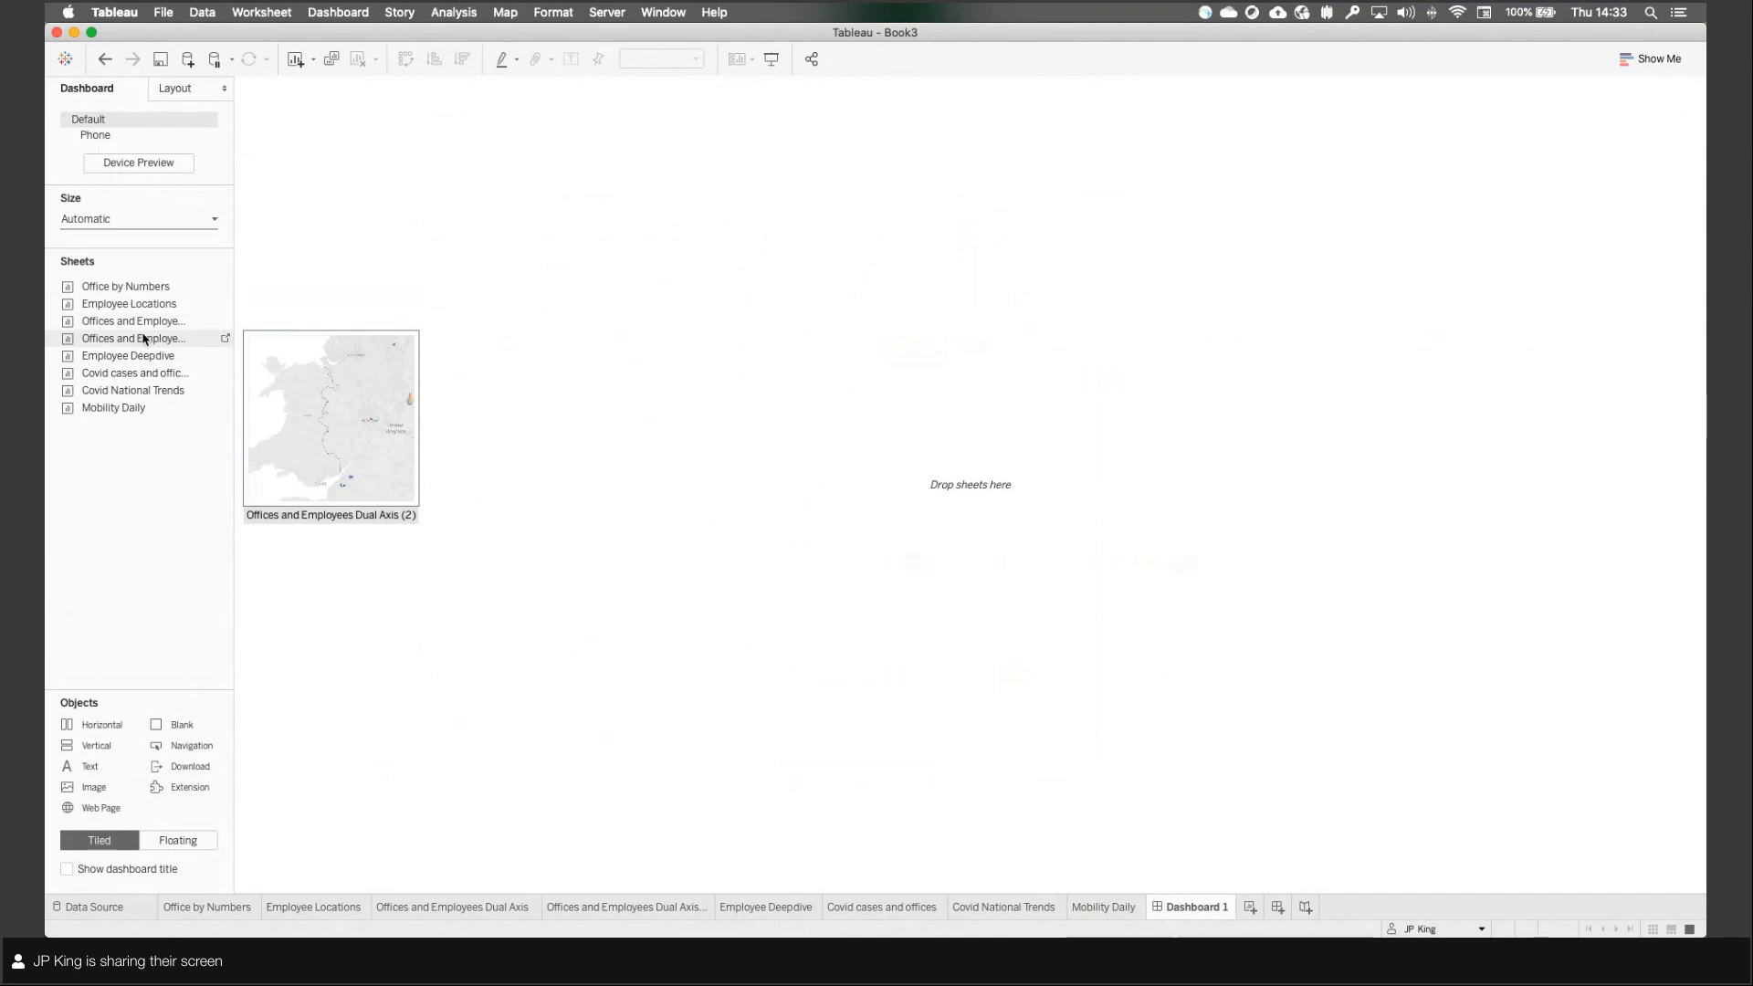
Step: Place the Offices and Employees Dual Axis (2) map on the dashboard with Covid cases and offices to its left
left_click_drag(143, 339, 924, 270)
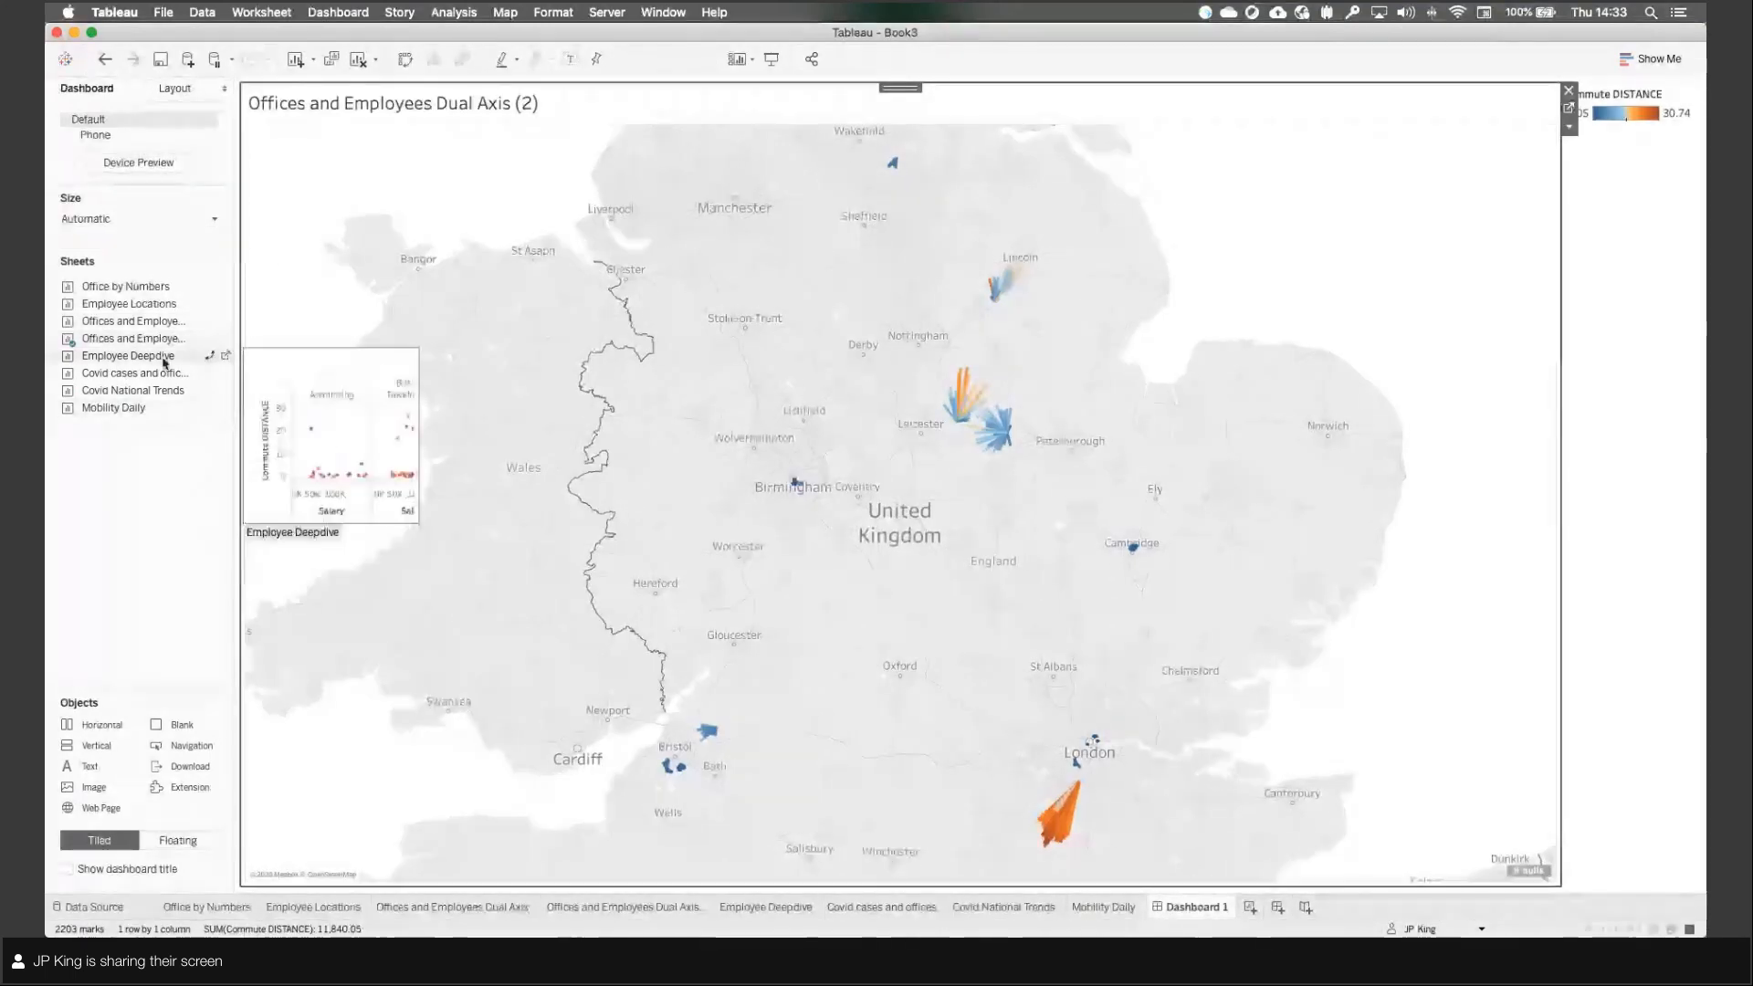
left_click_drag(154, 374, 356, 412)
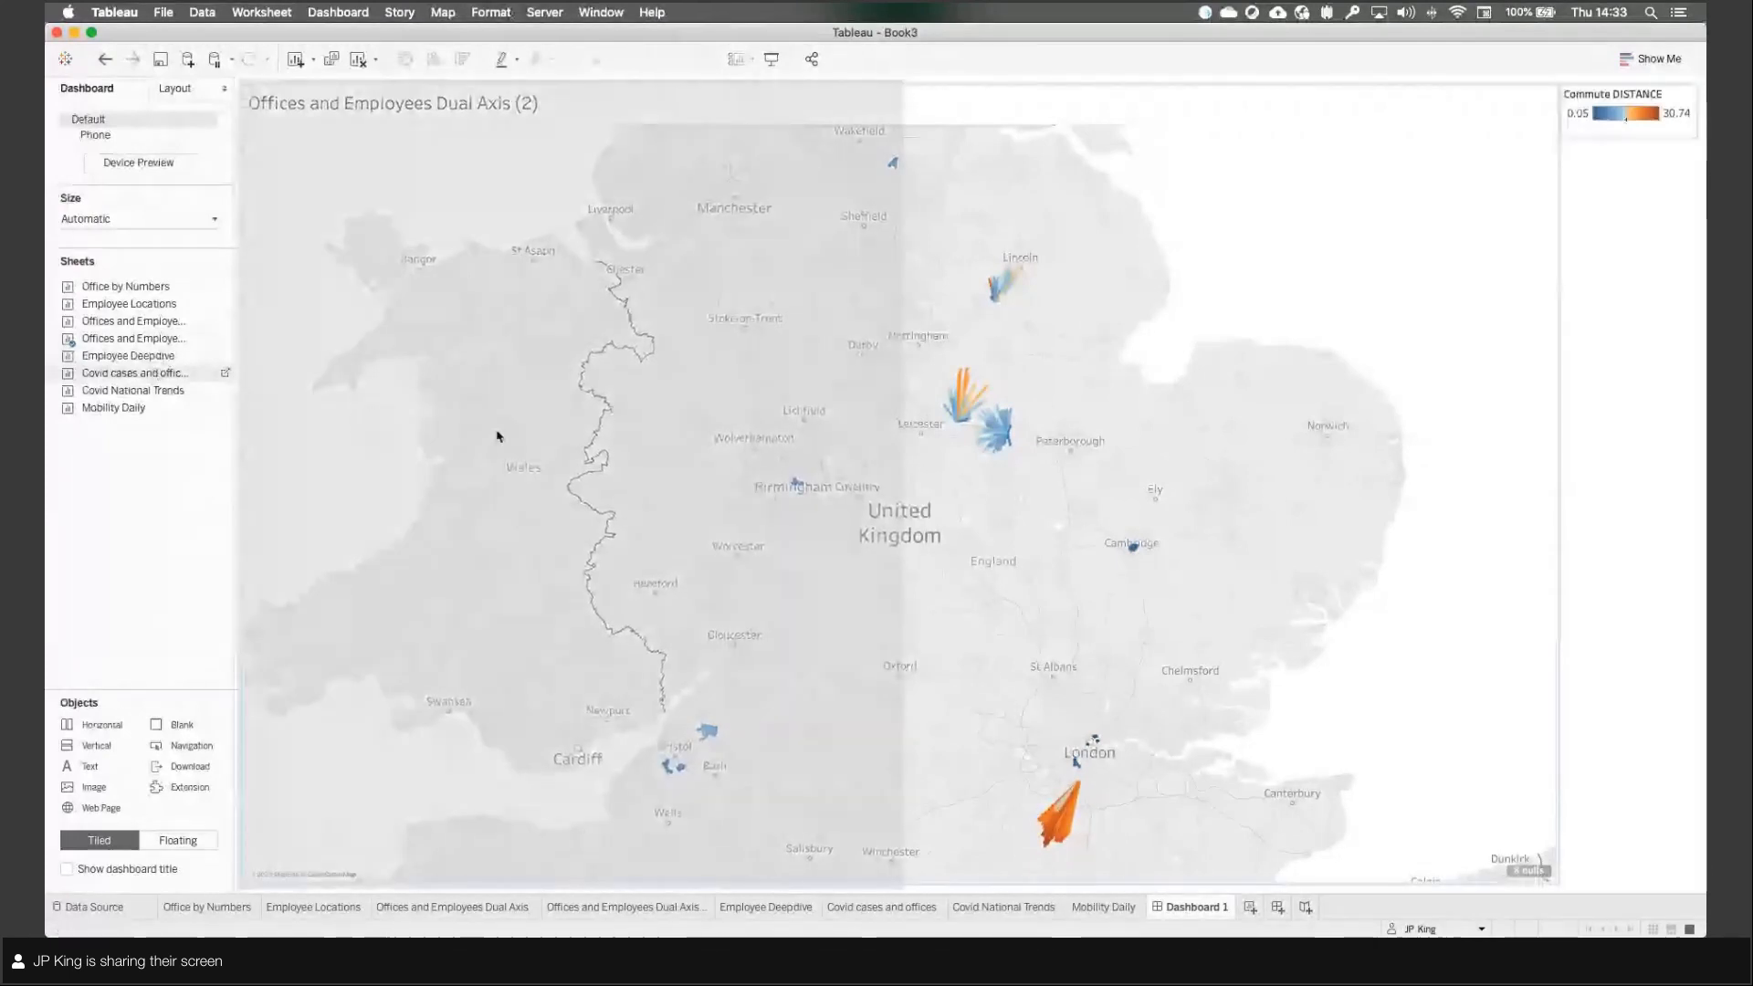
left_click_drag(497, 436, 496, 437)
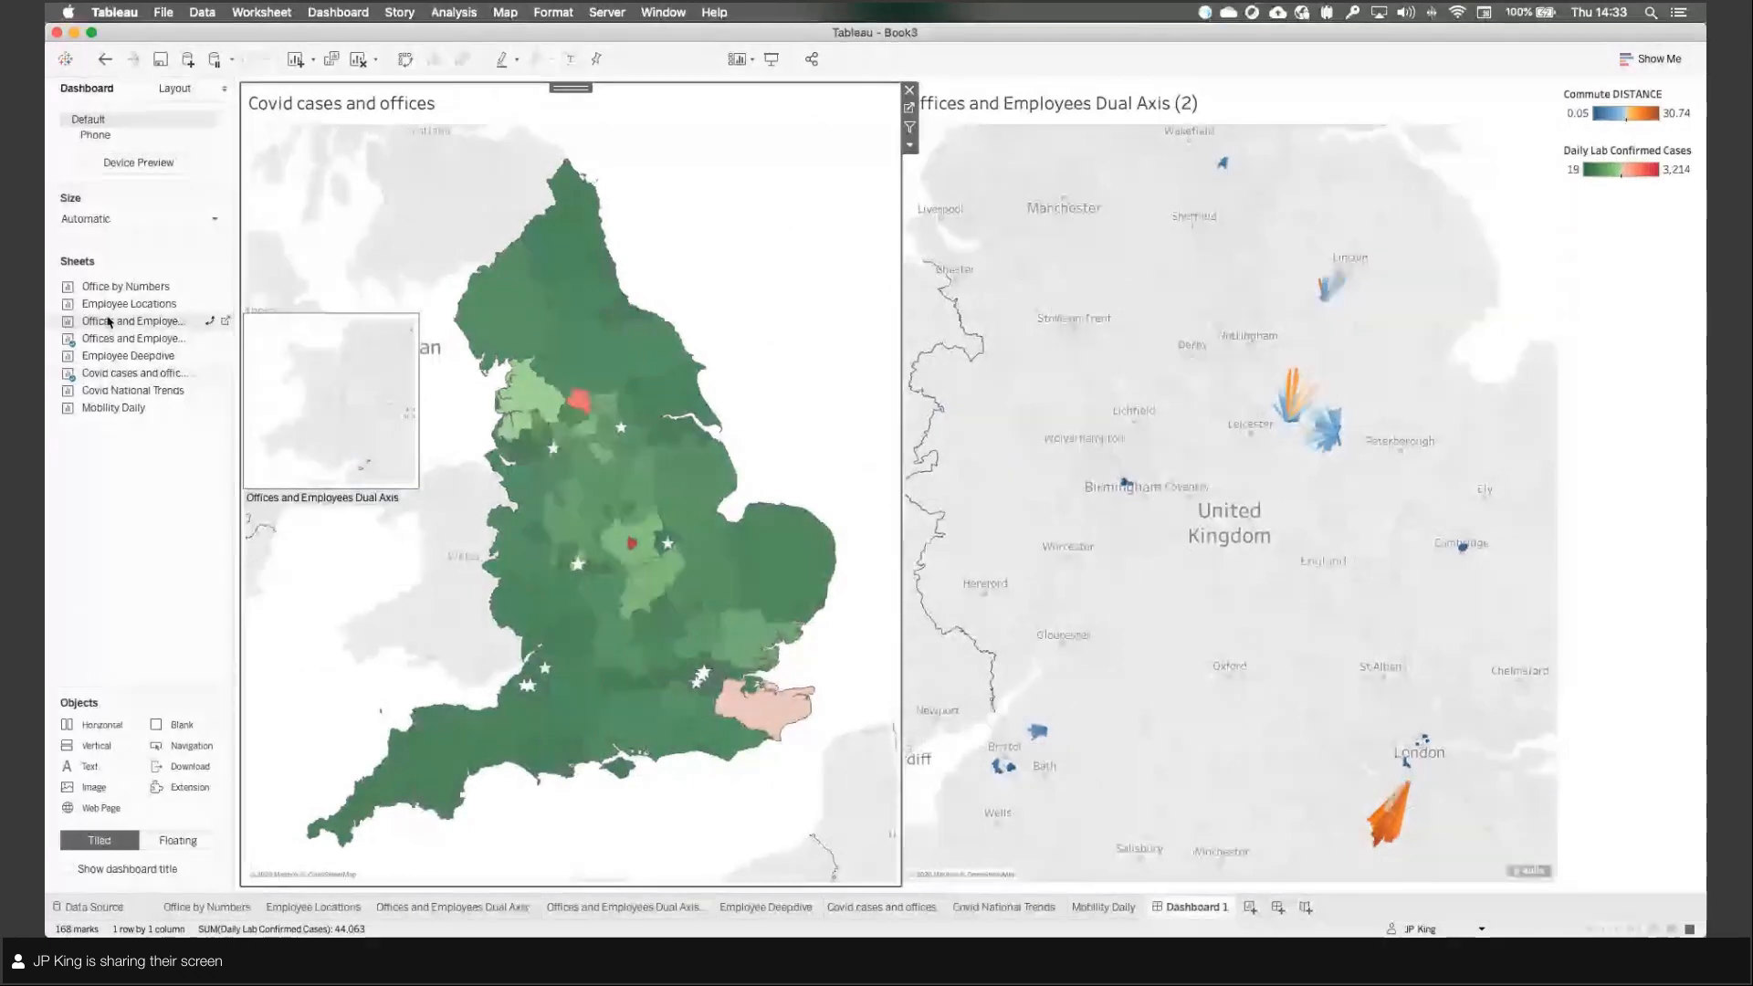
Step: Add Office by Numbers, Employee Deepdive, Covid National Trends and Mobility Daily in two rows beneath the maps, and shorten the map row
left_click_drag(111, 297, 566, 621)
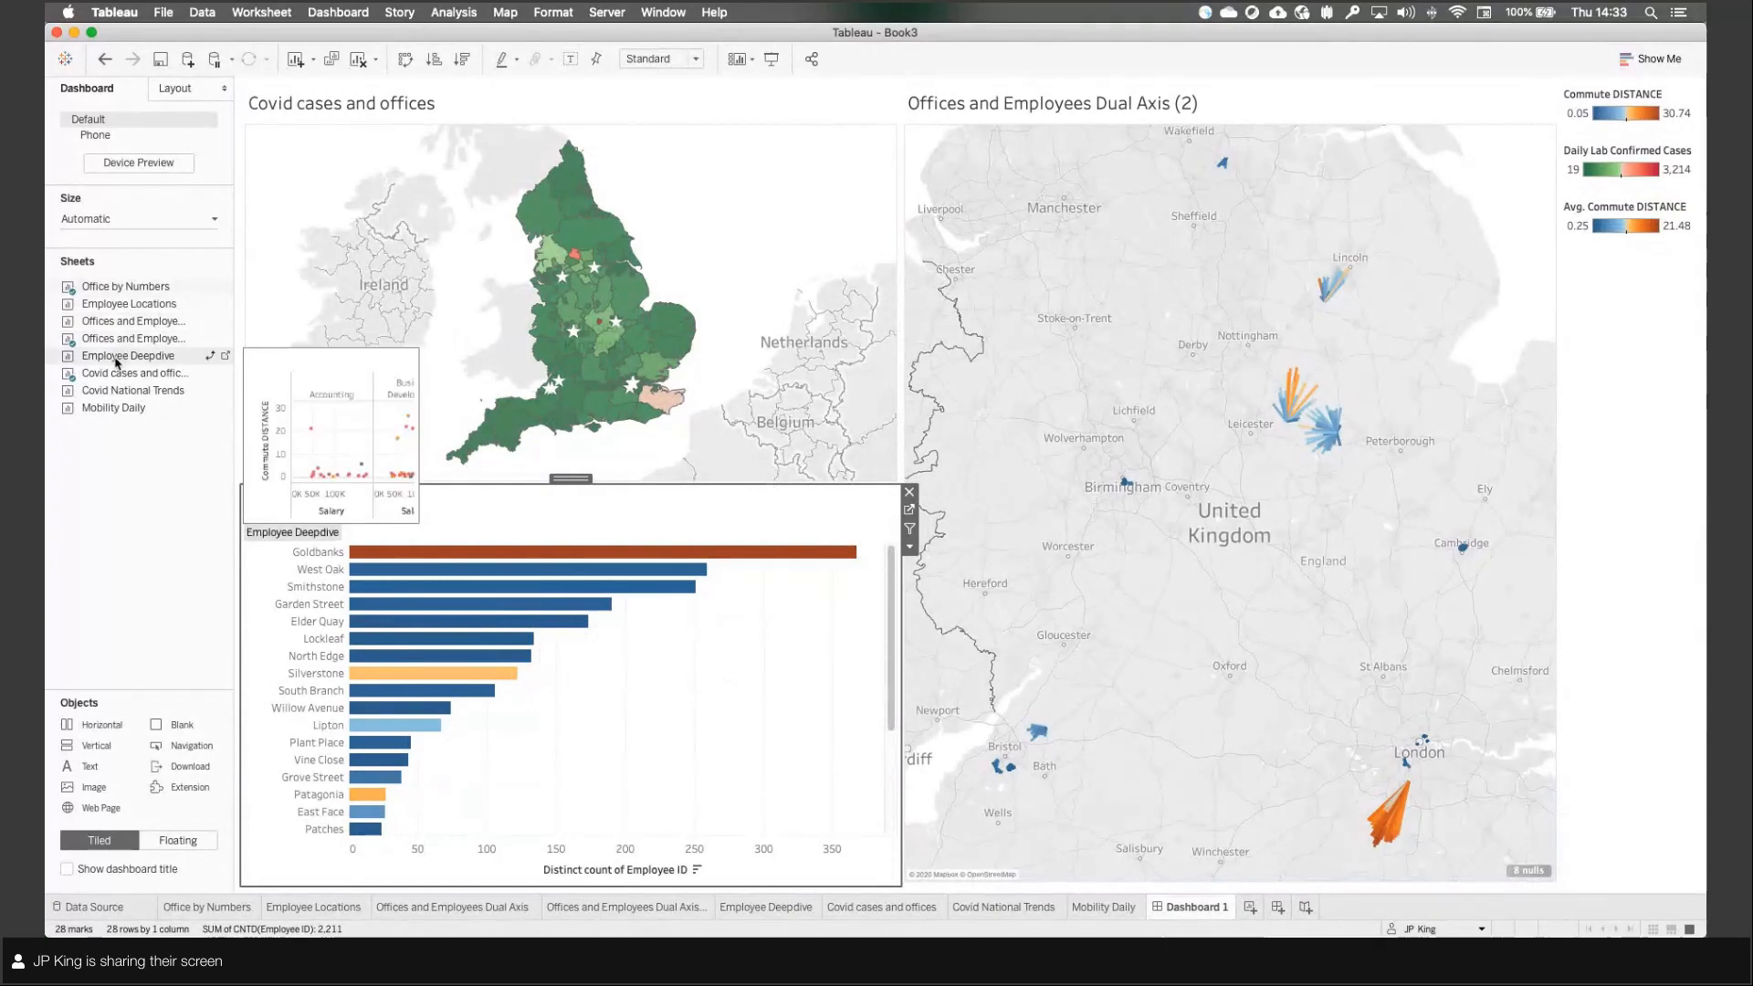
left_click_drag(116, 363, 1185, 697)
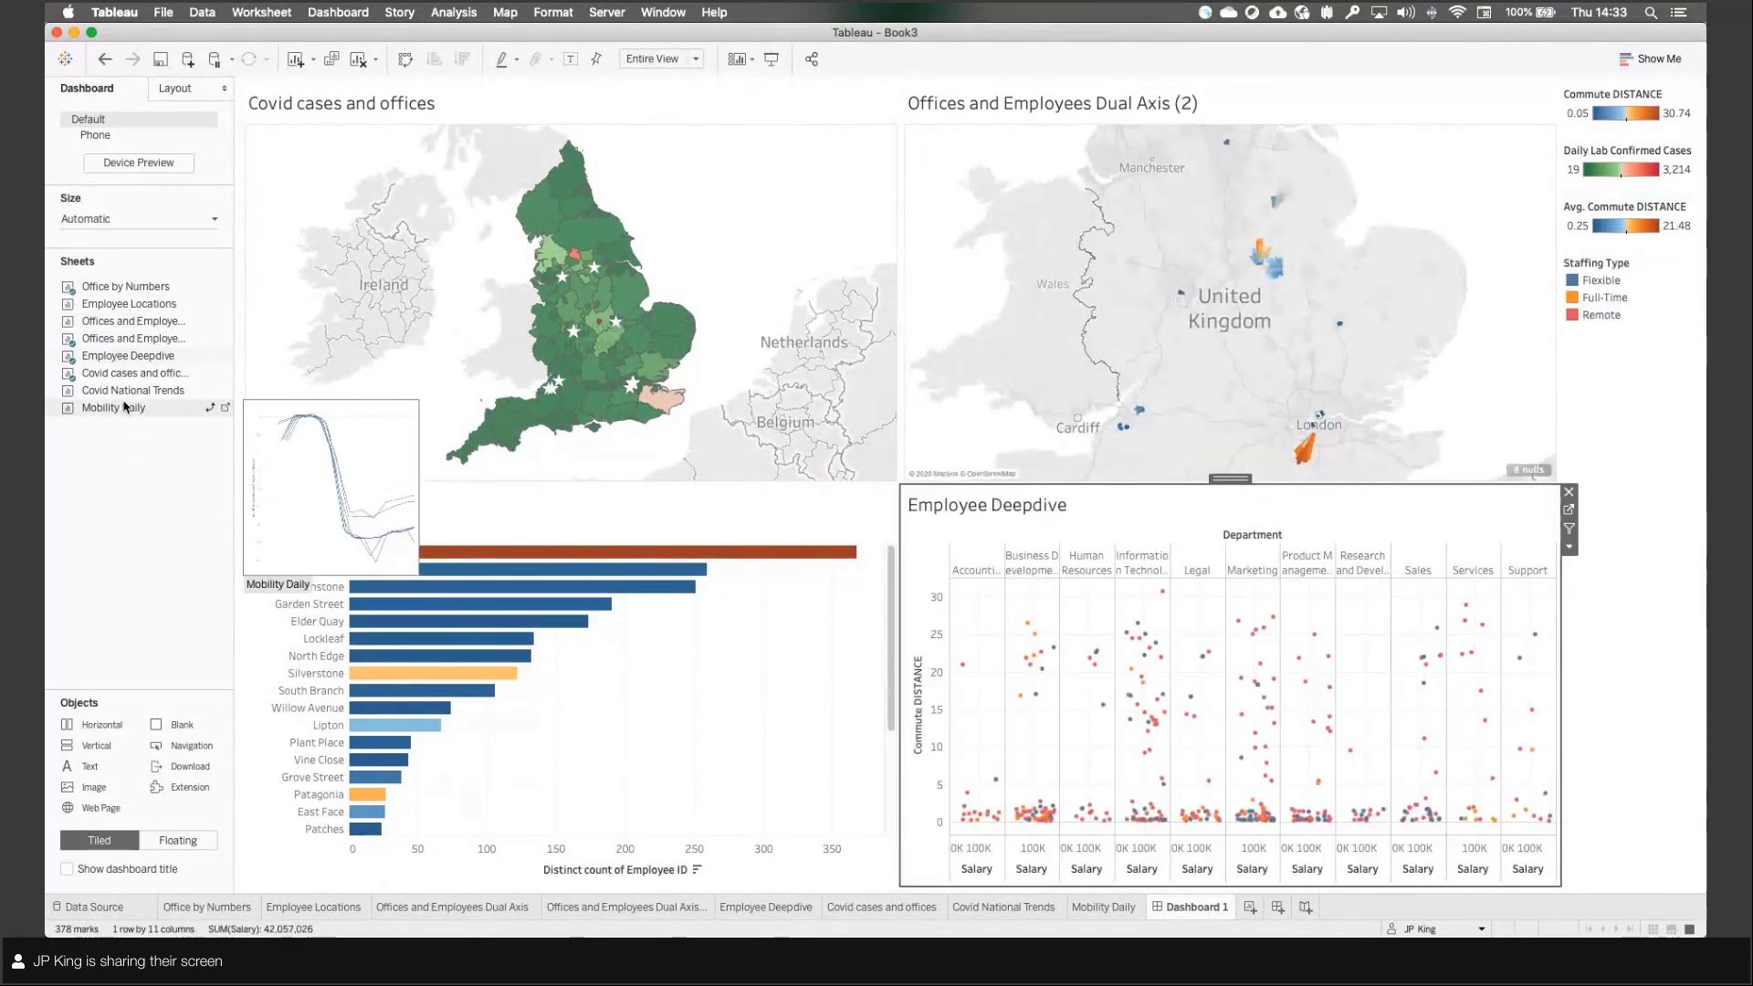
left_click_drag(127, 392, 1390, 817)
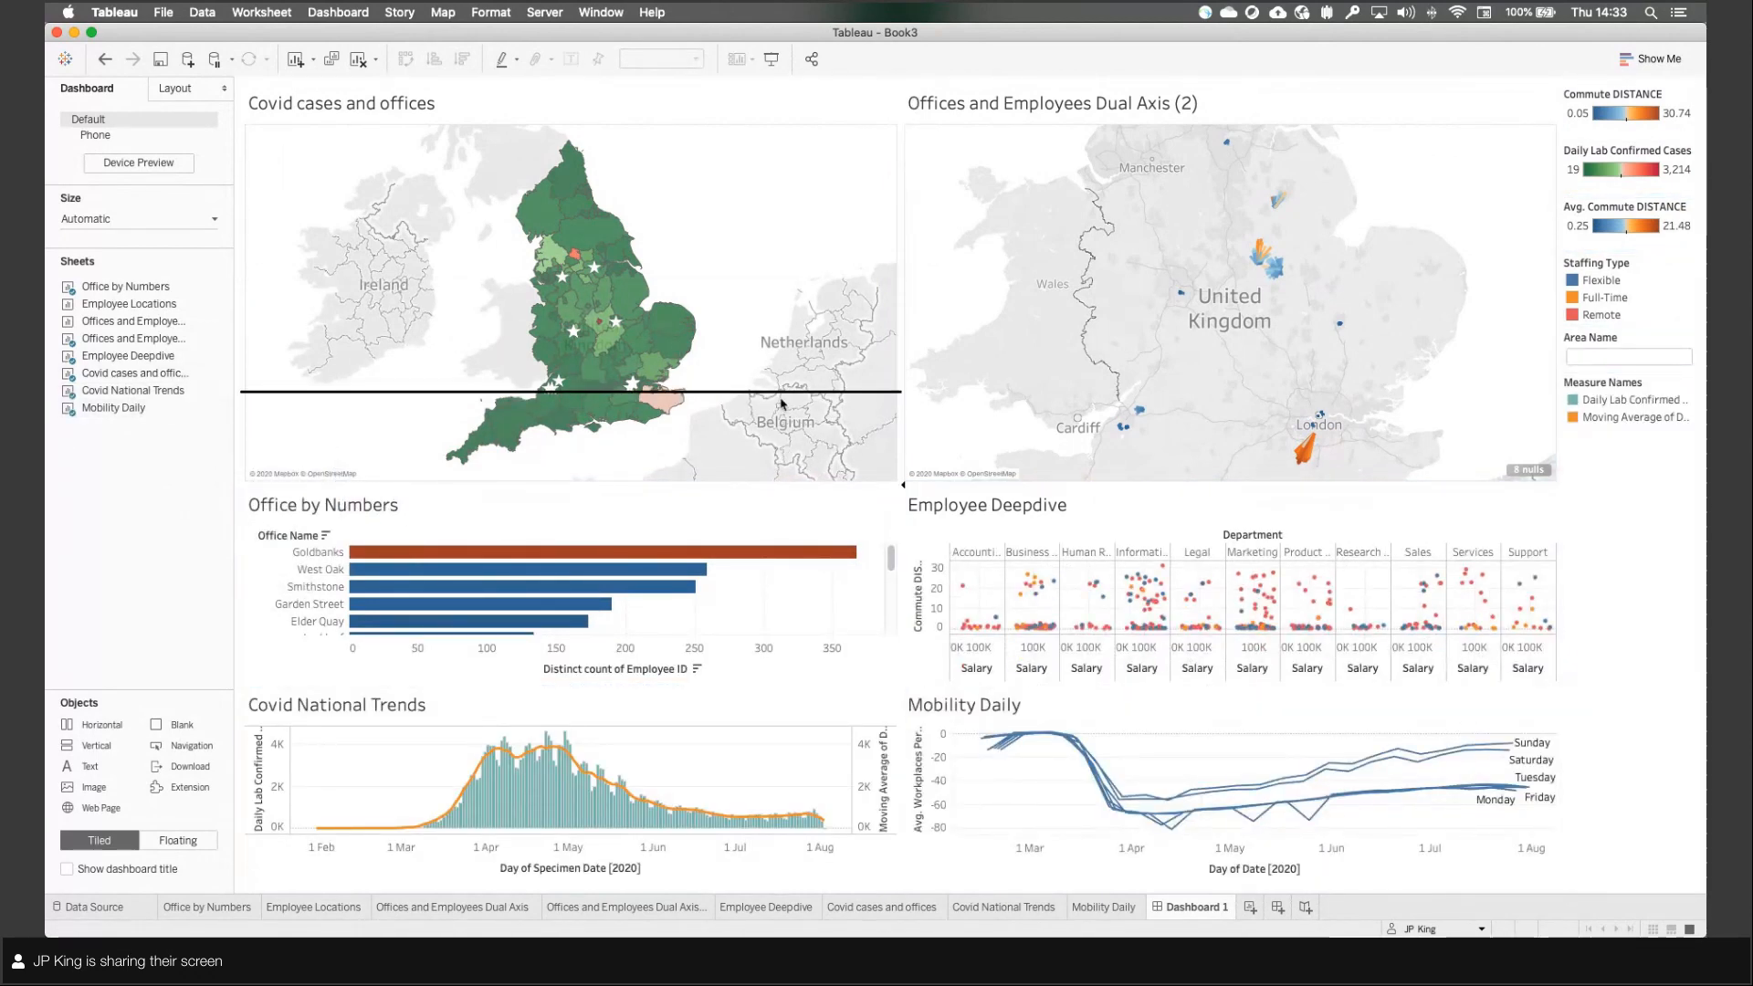
left_click_drag(781, 402, 781, 394)
left_click_drag(1182, 489, 1182, 392)
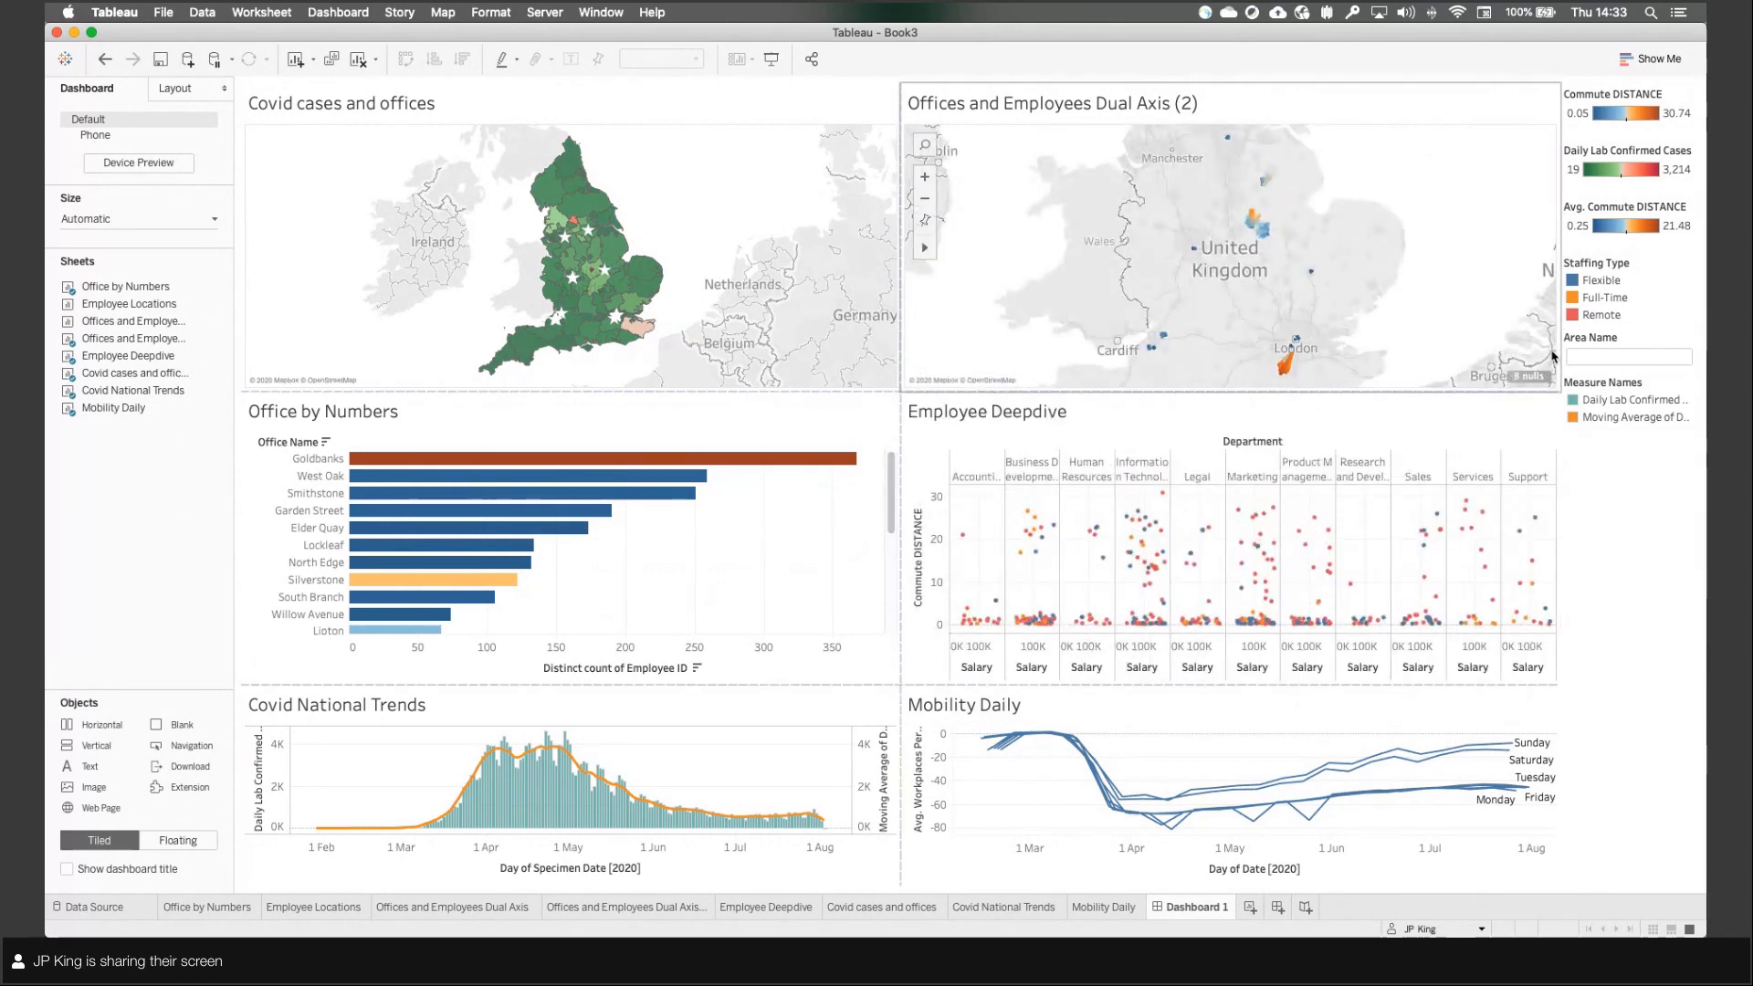
Step: Float the Area Name filter over the Covid National Trends chart and remove the legend column from the dashboard
left_click(1586, 349)
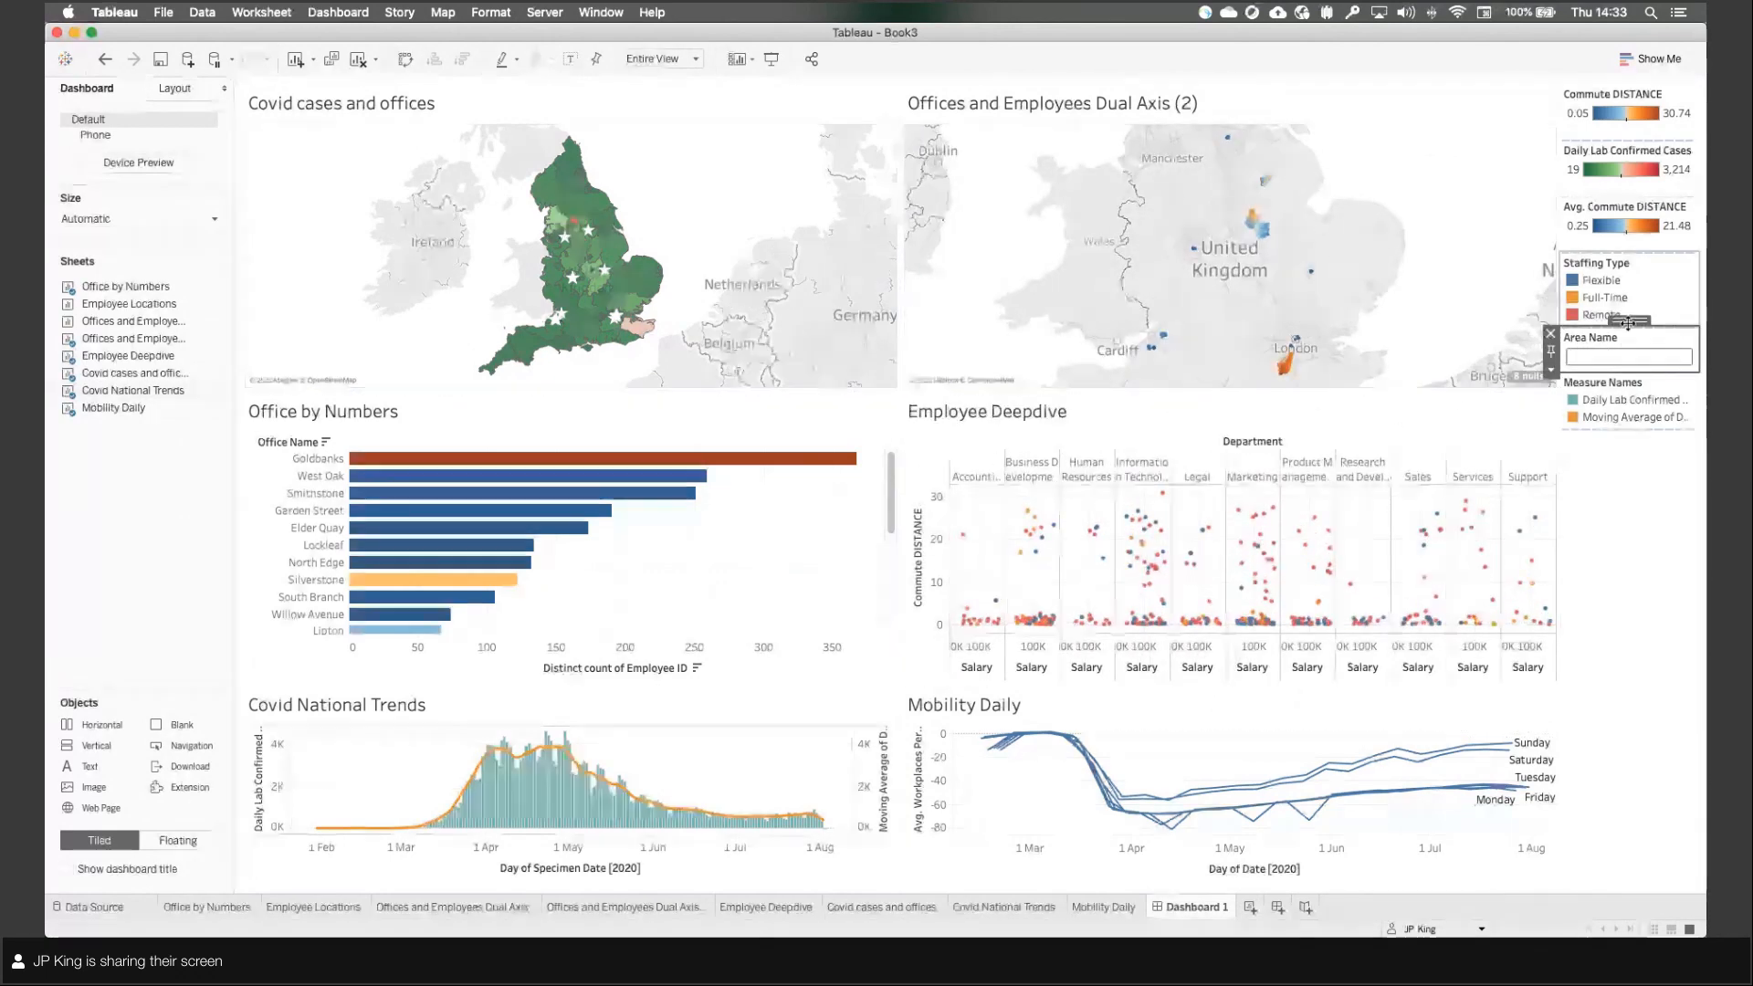
left_click_drag(1625, 330, 721, 699)
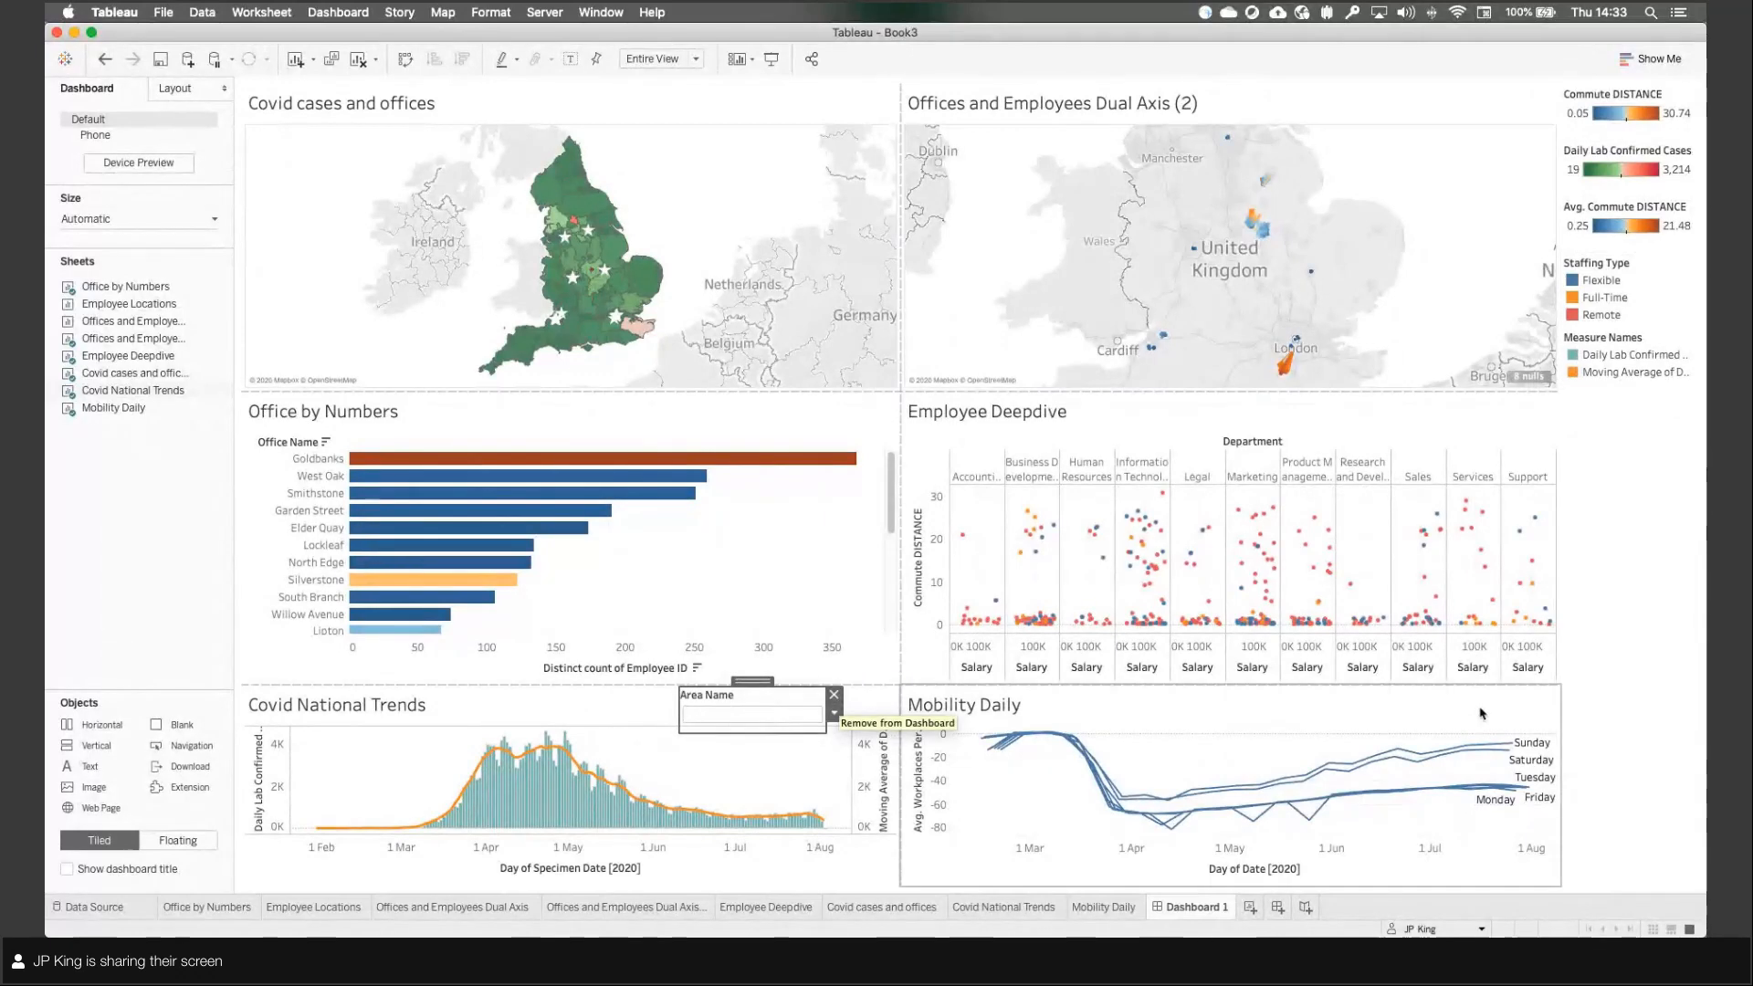
left_click(1657, 566)
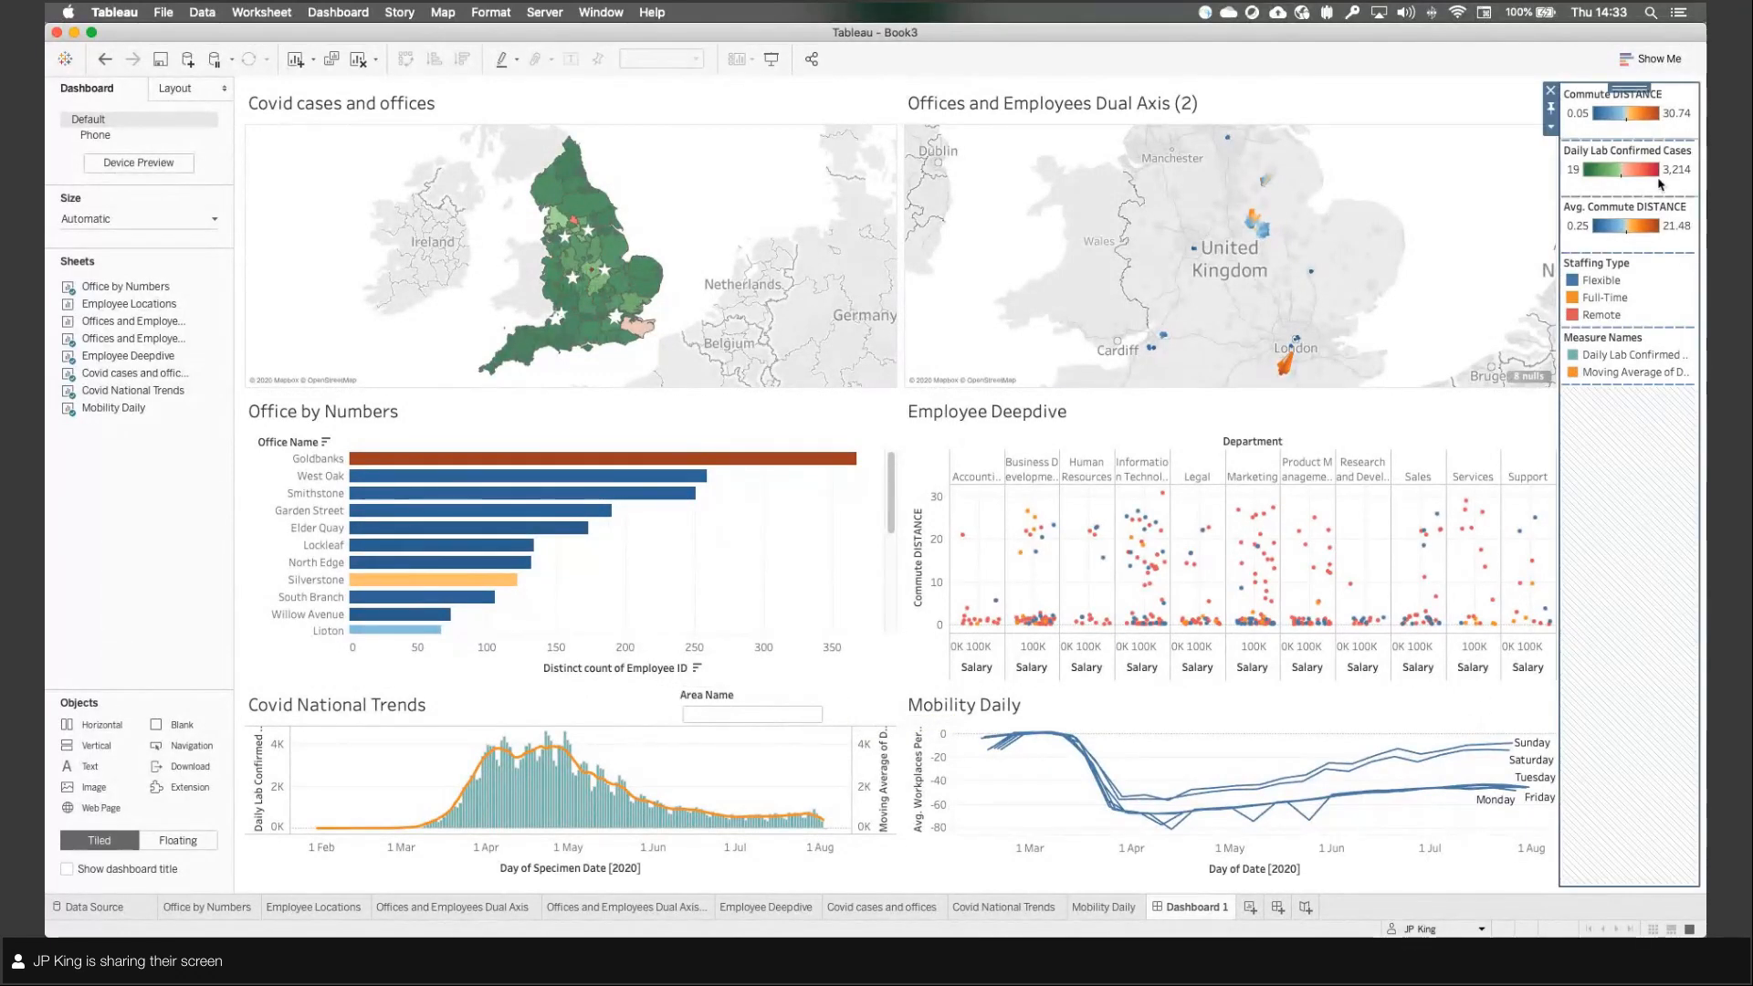
left_click(1550, 91)
key("Return")
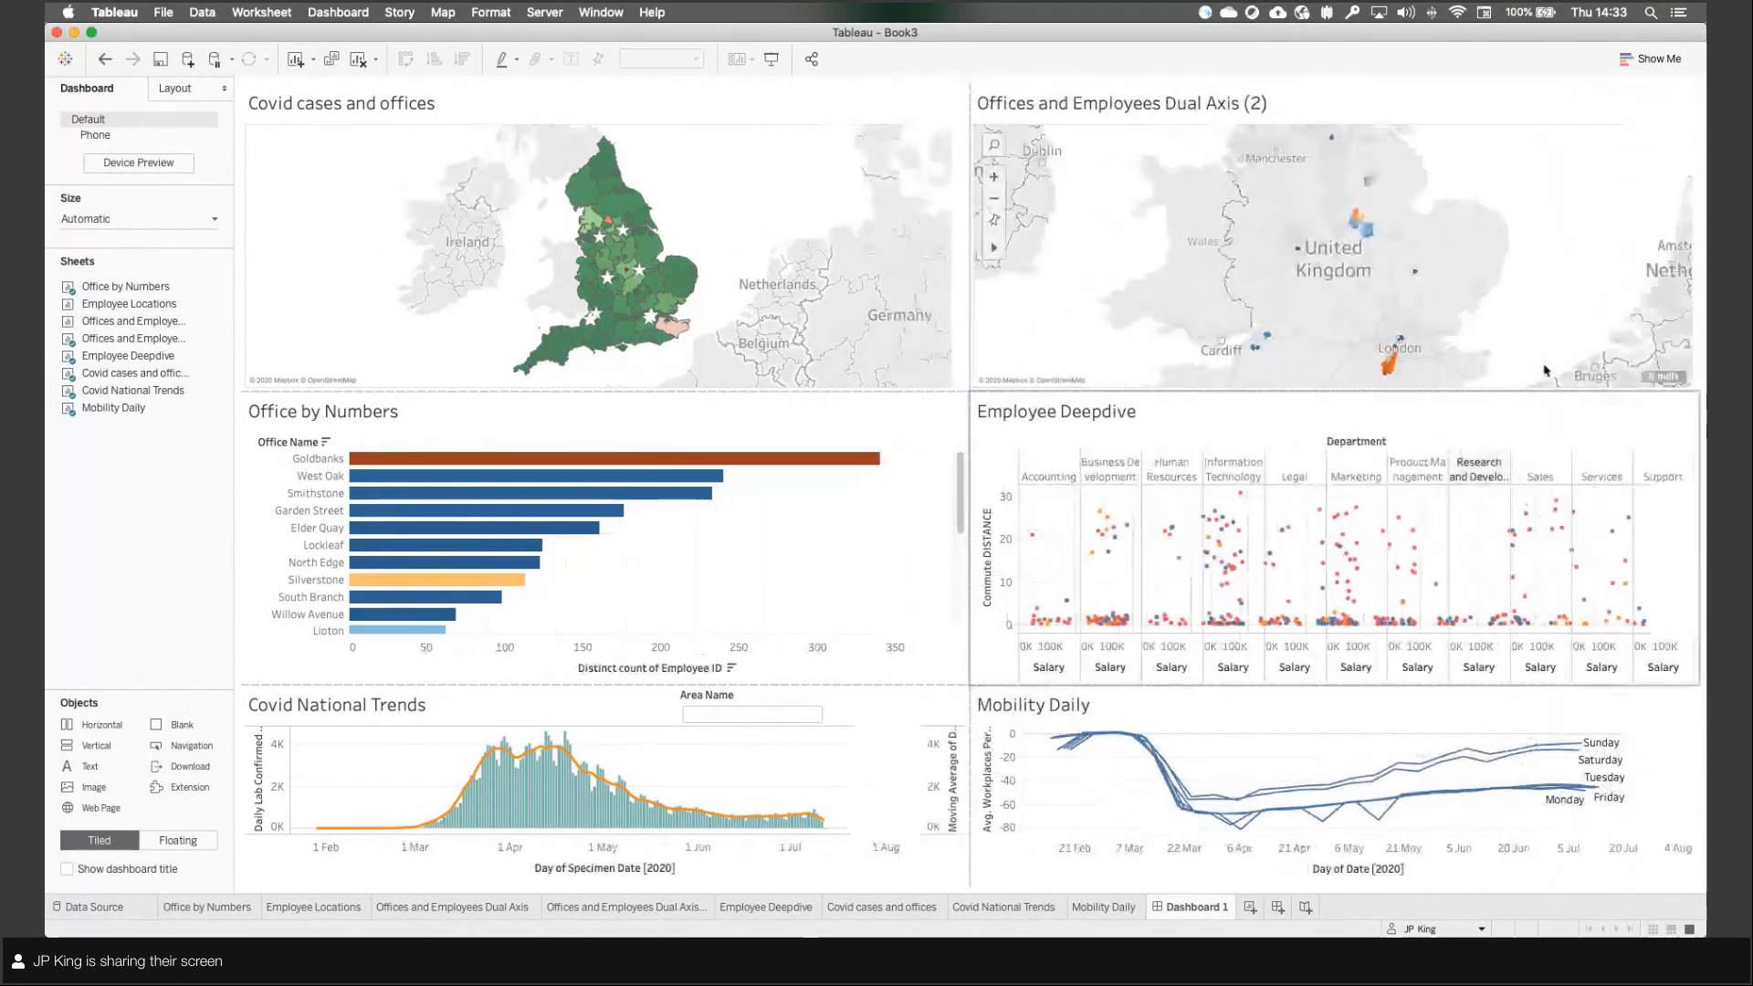
Step: Set the Office by Numbers, Employee Deepdive and Covid cases and offices sheets to act as dashboard filters
left_click(893, 520)
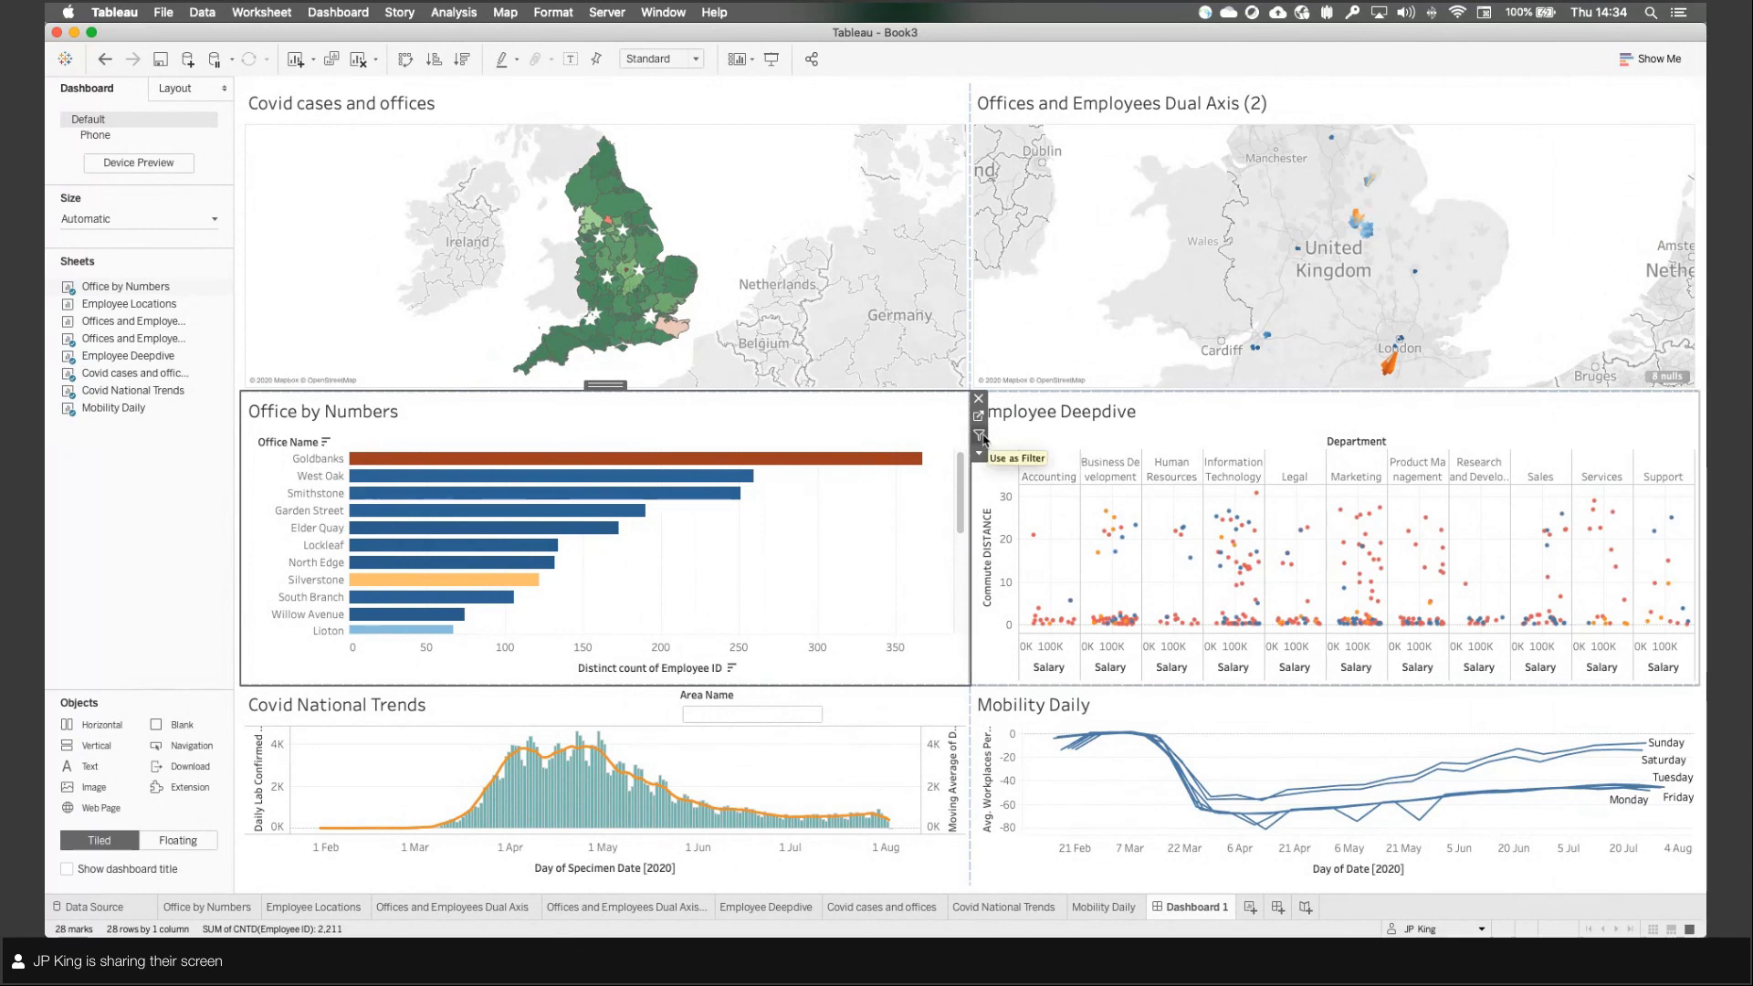
left_click(994, 436)
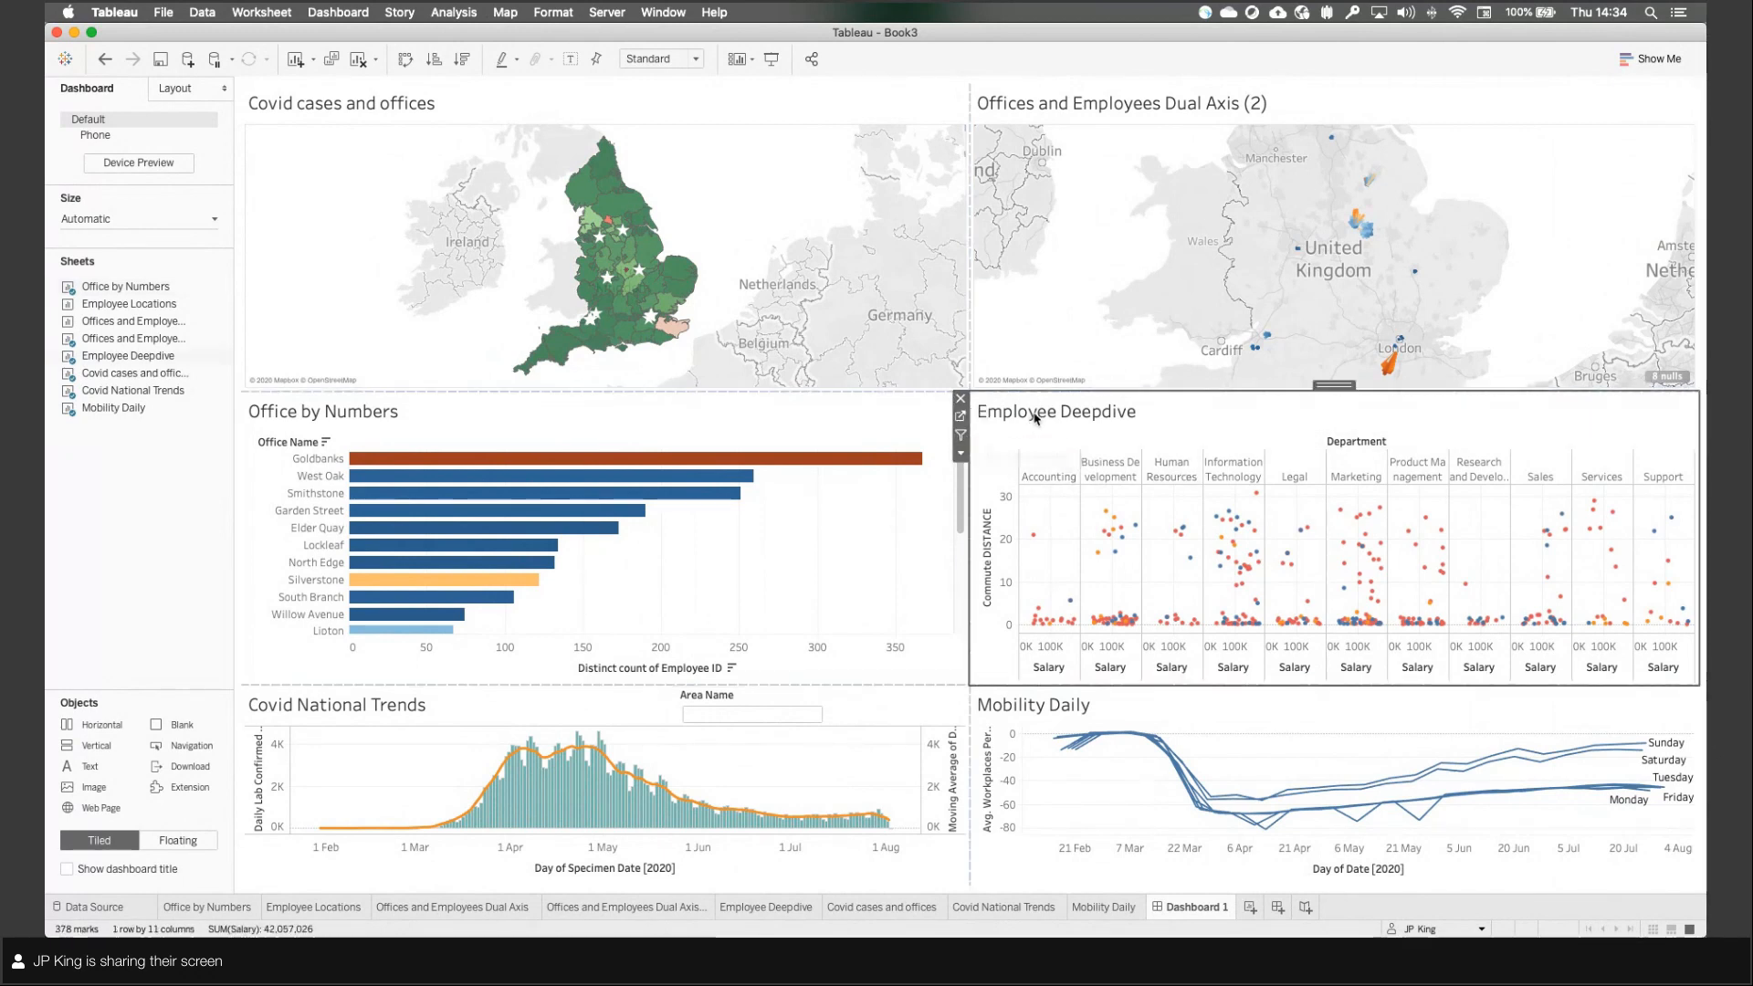
left_click(960, 436)
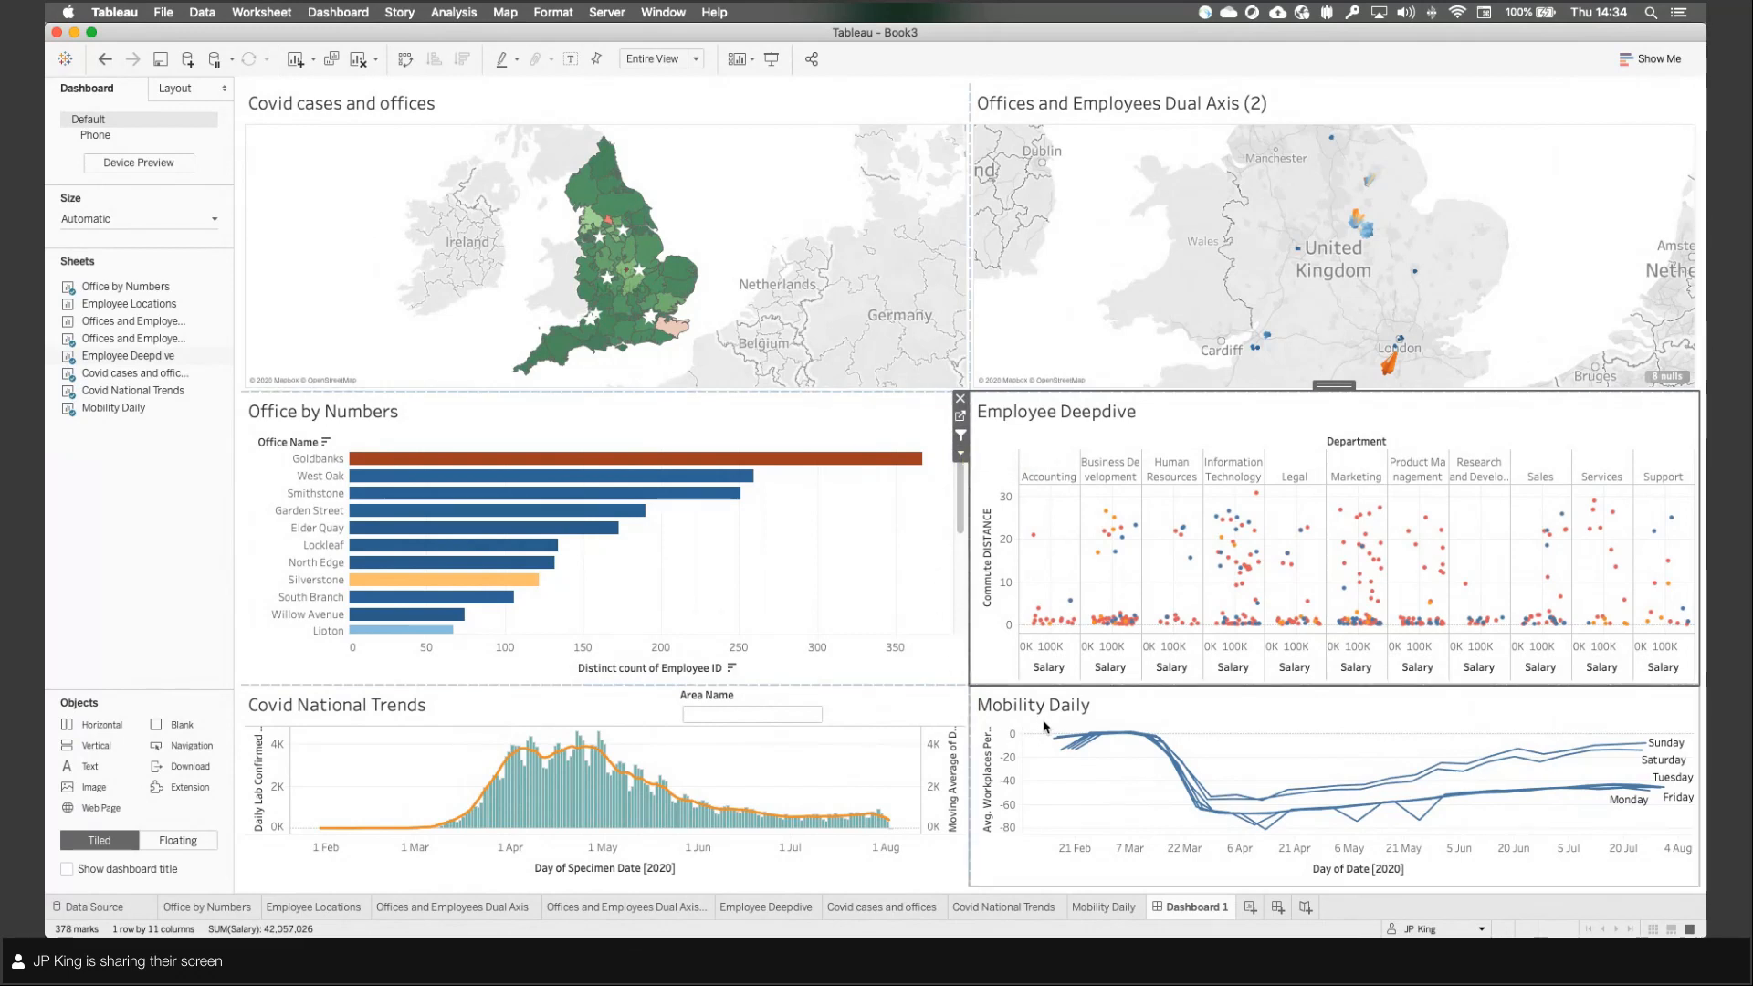
left_click(872, 266)
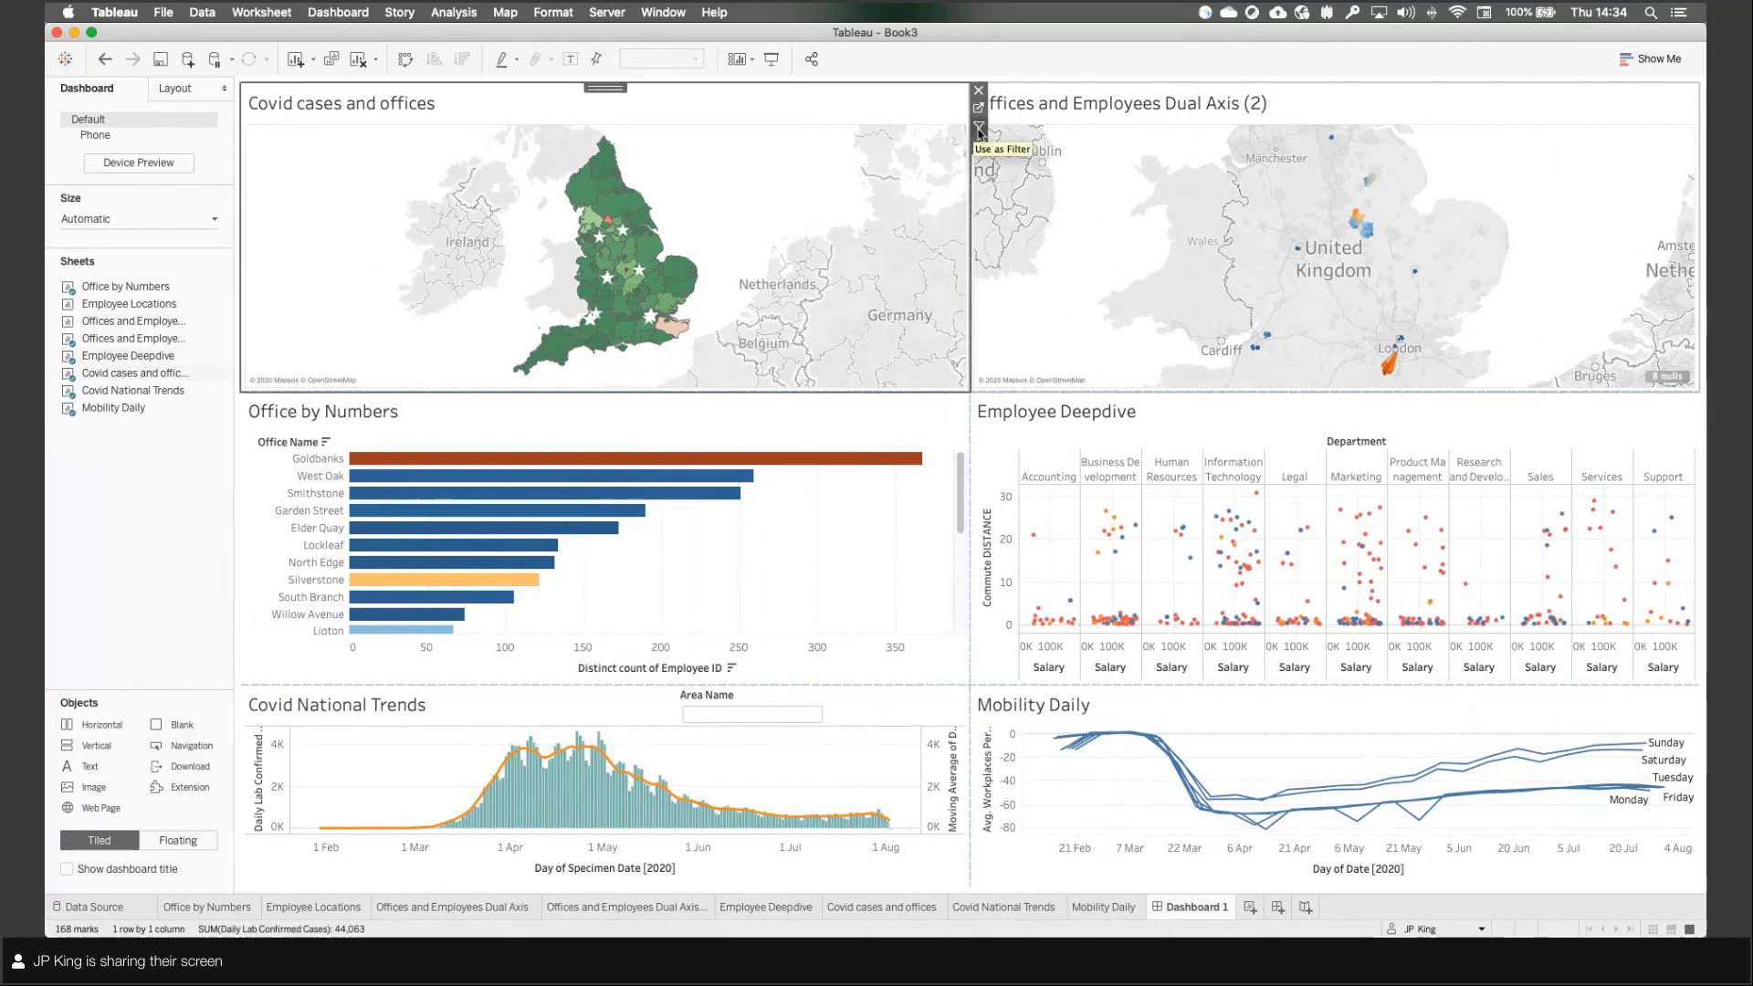
left_click(979, 128)
left_click(1013, 157)
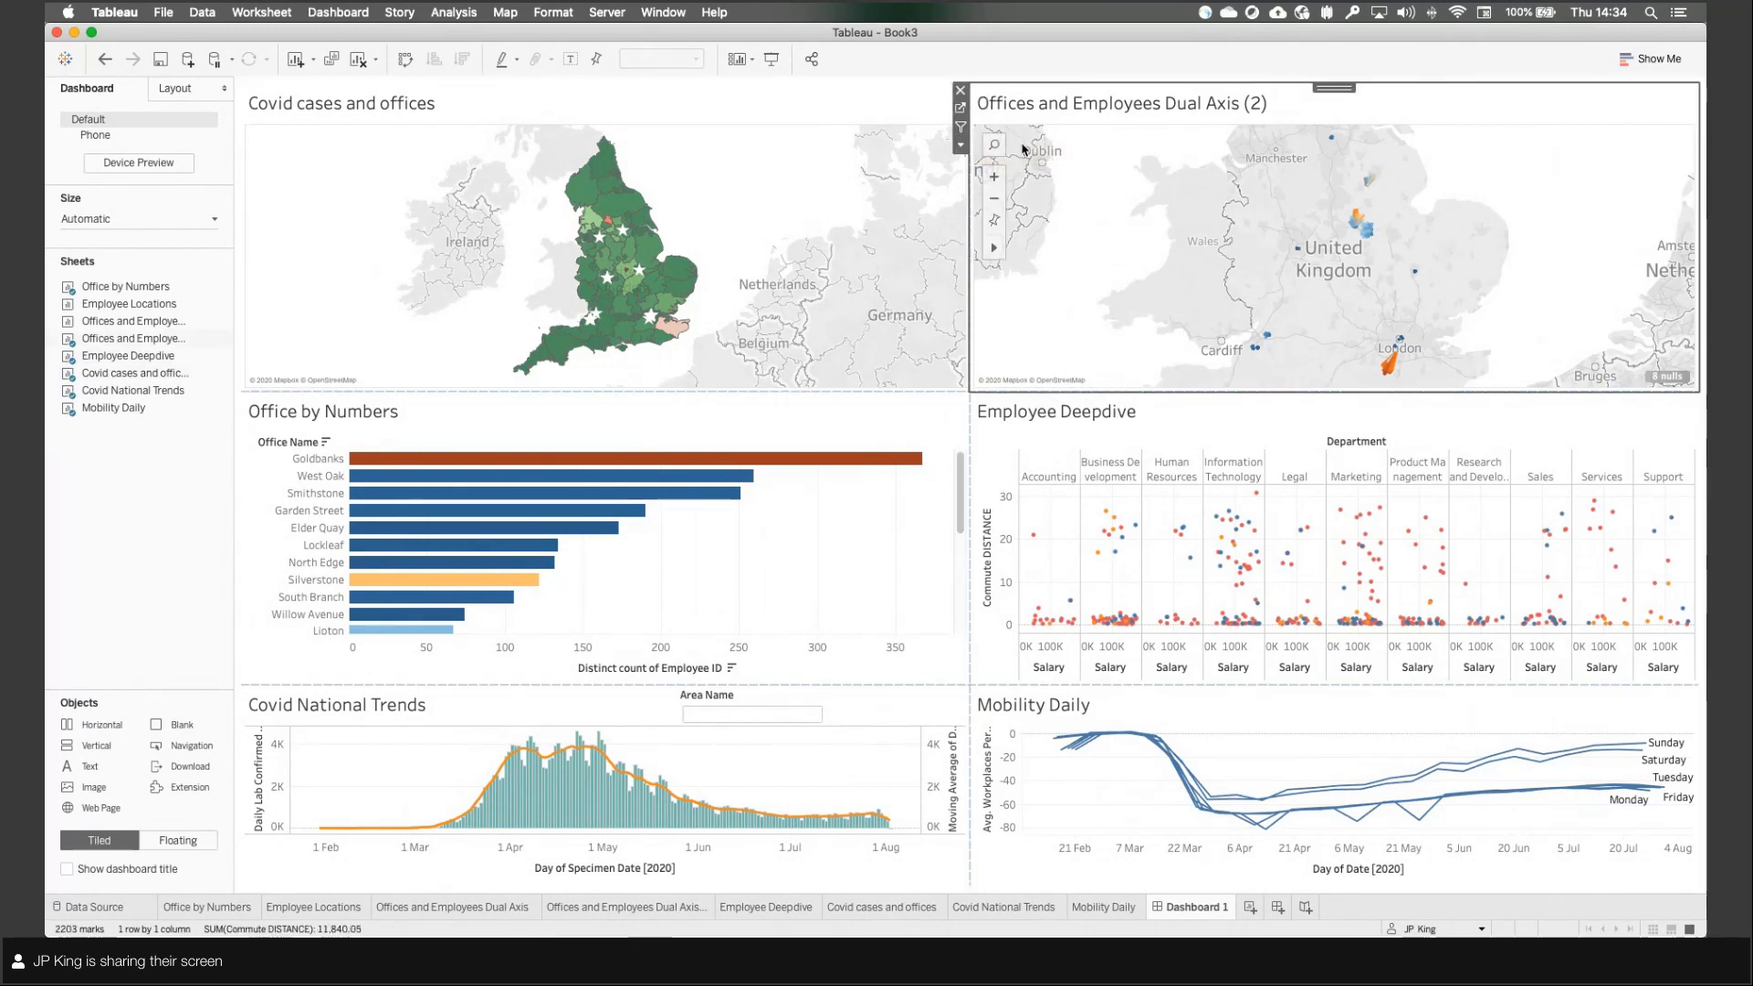
Step: Filter the dashboard to the West Oak, Smithstone and Garden Street offices by selecting their bars in Office by Numbers
left_click(809, 502)
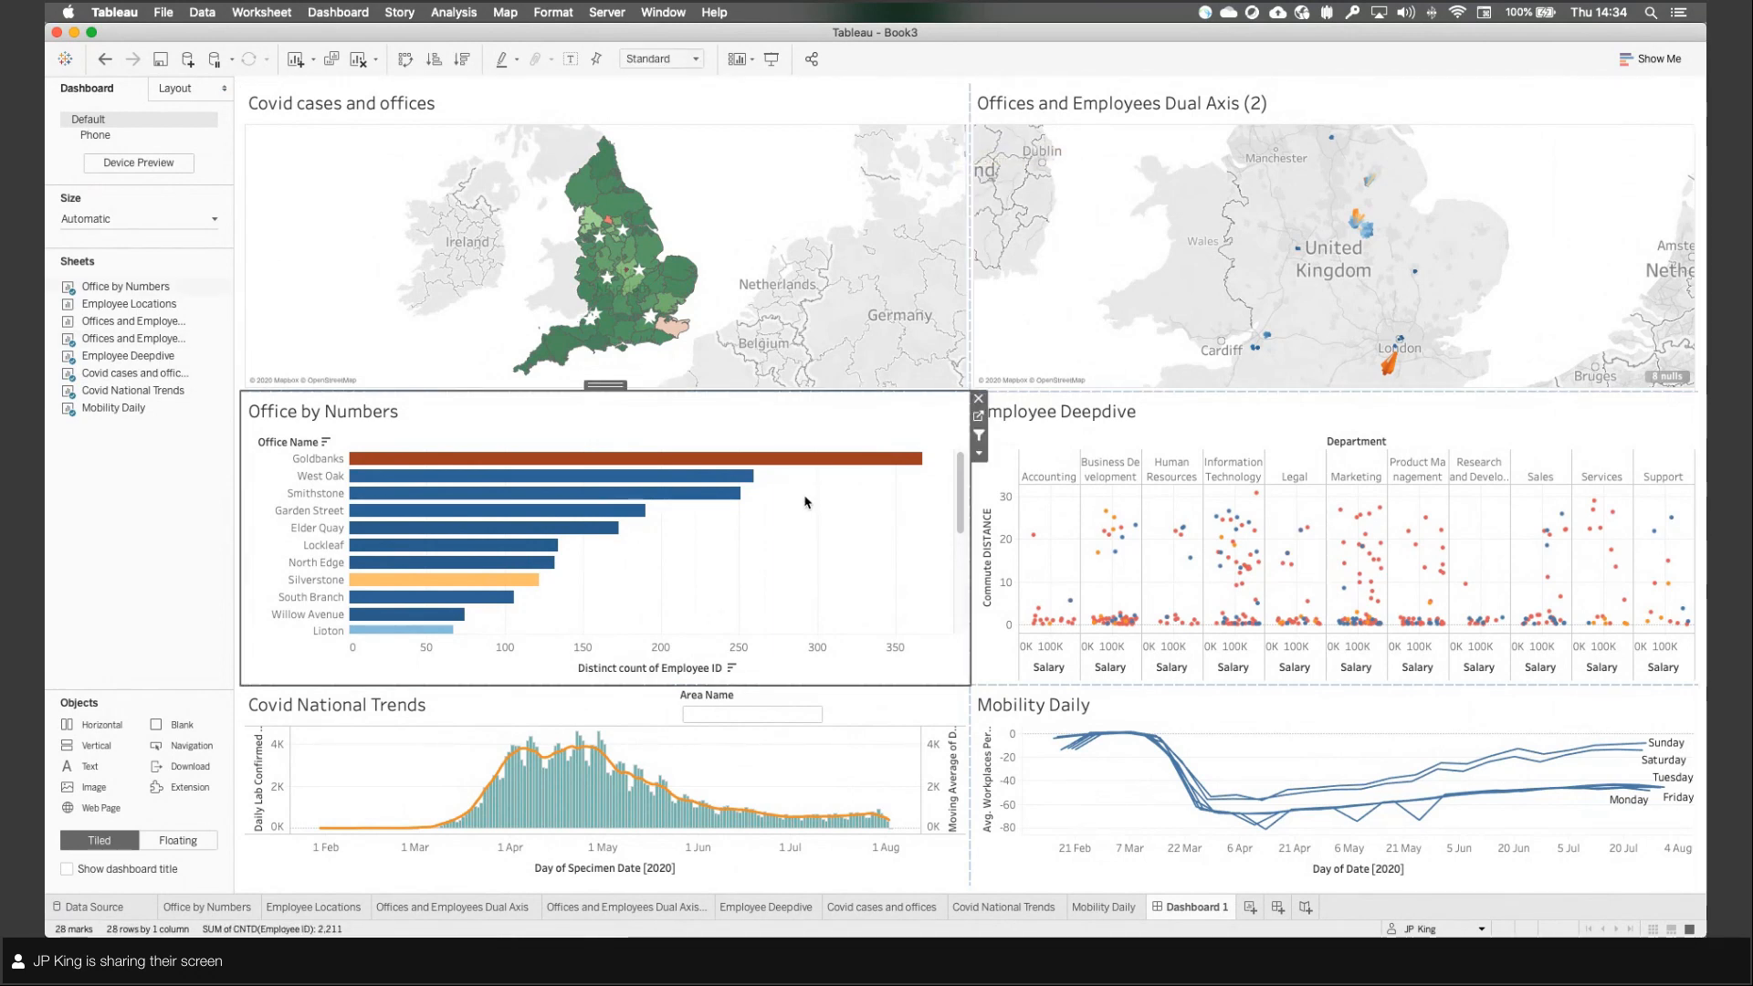
mouse_move(870, 466)
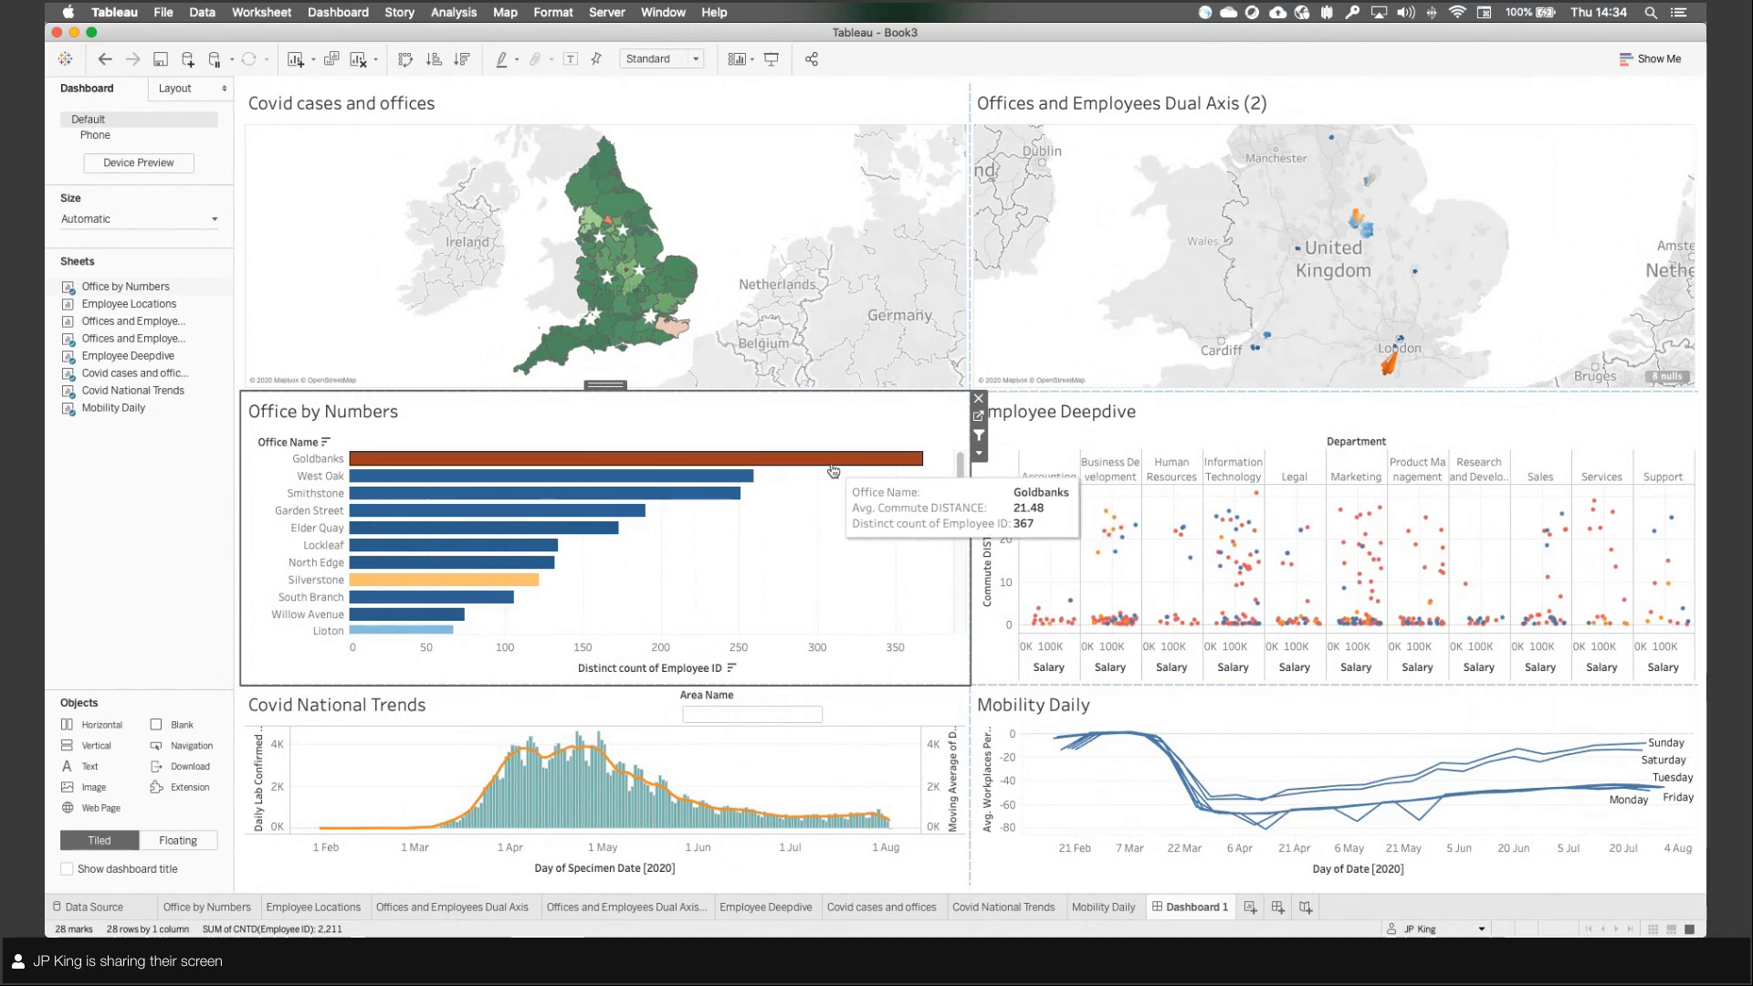
left_click_drag(778, 482, 614, 517)
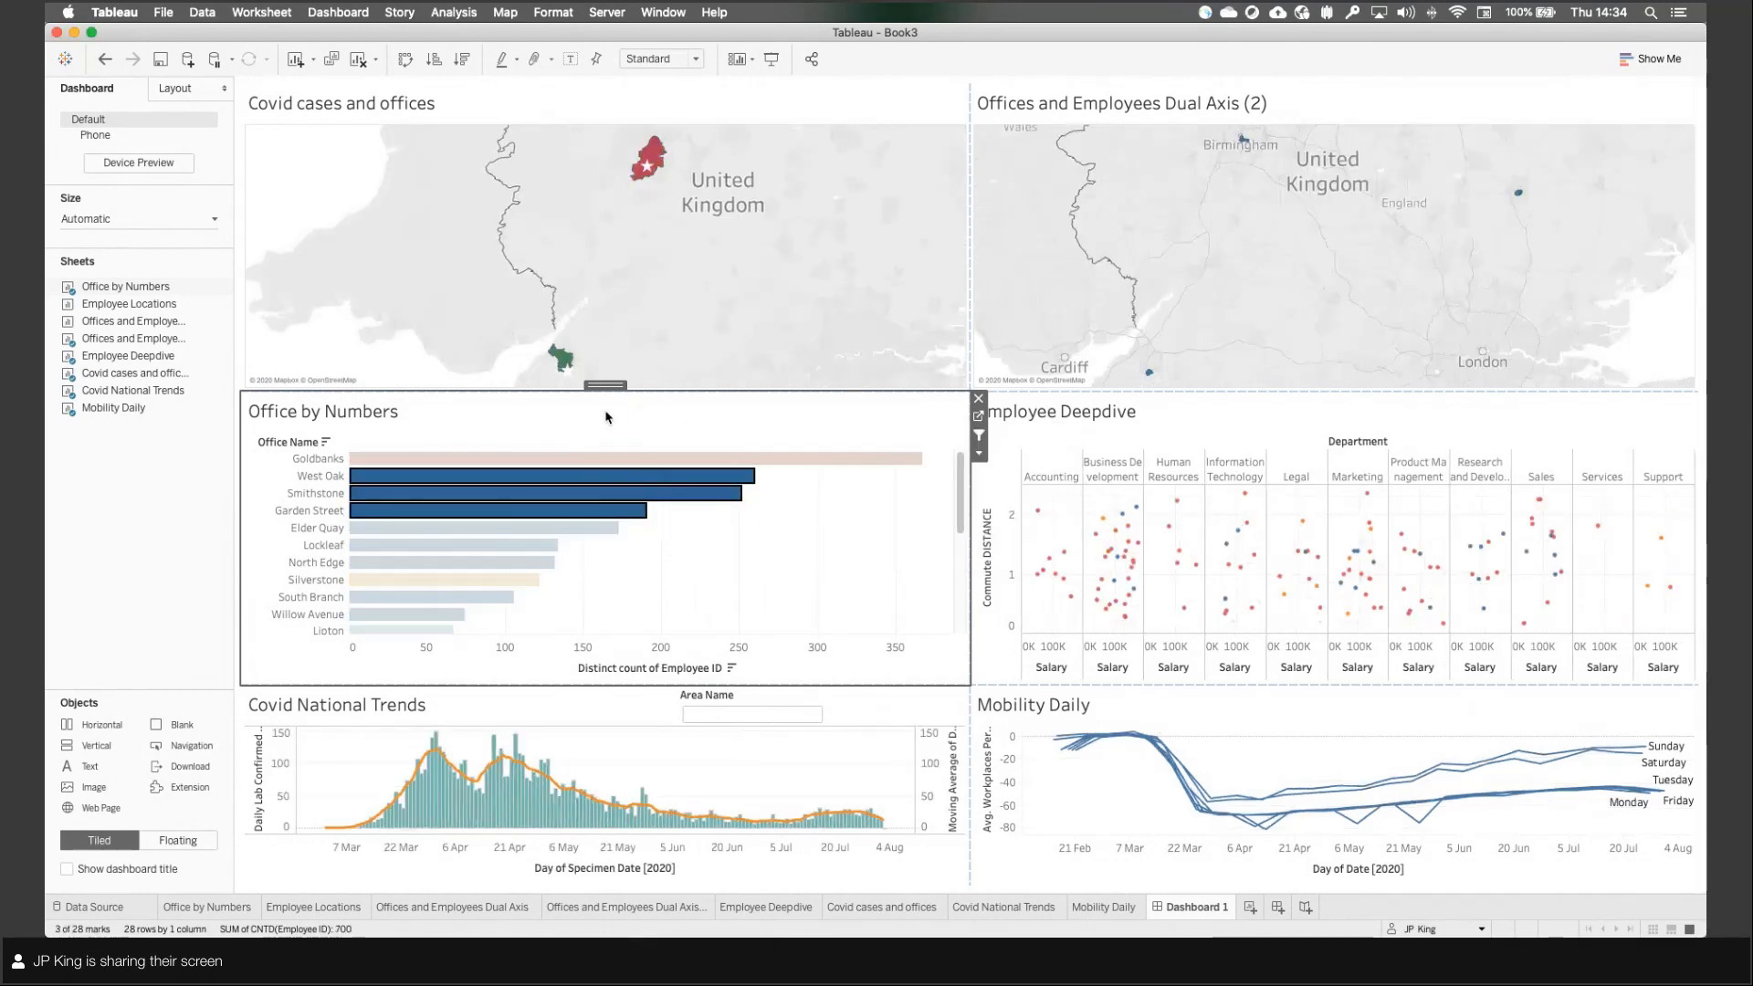
left_click(607, 12)
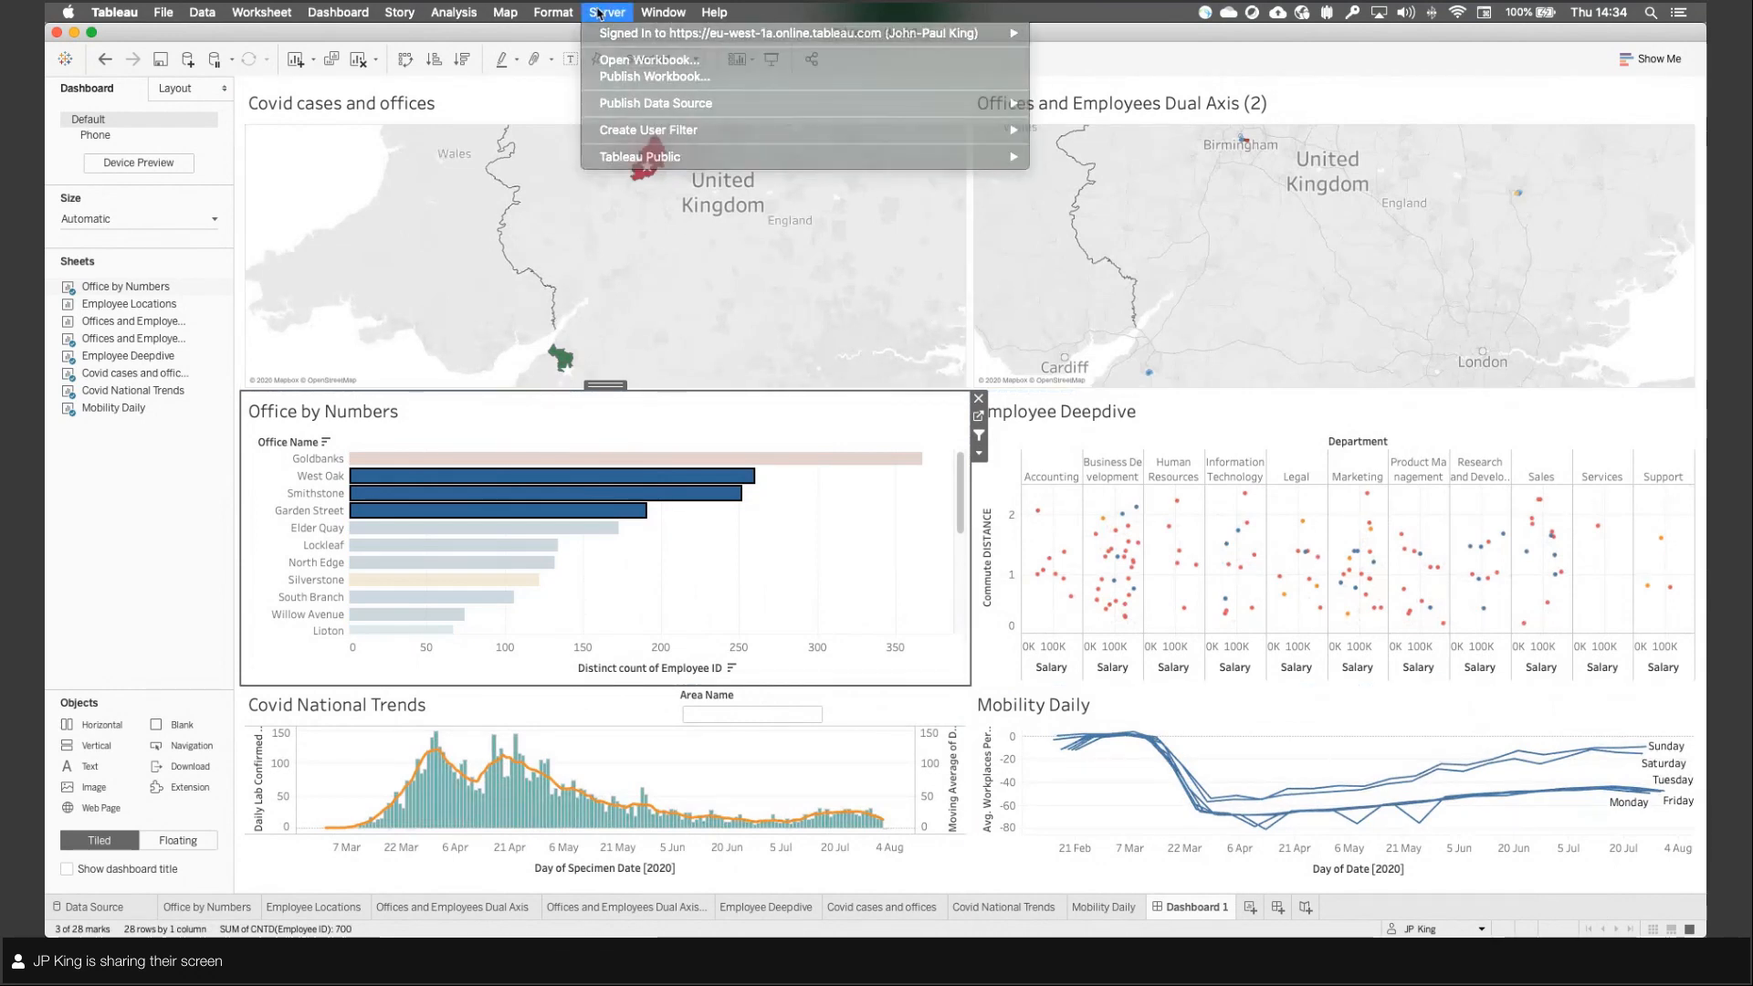
left_click(721, 520)
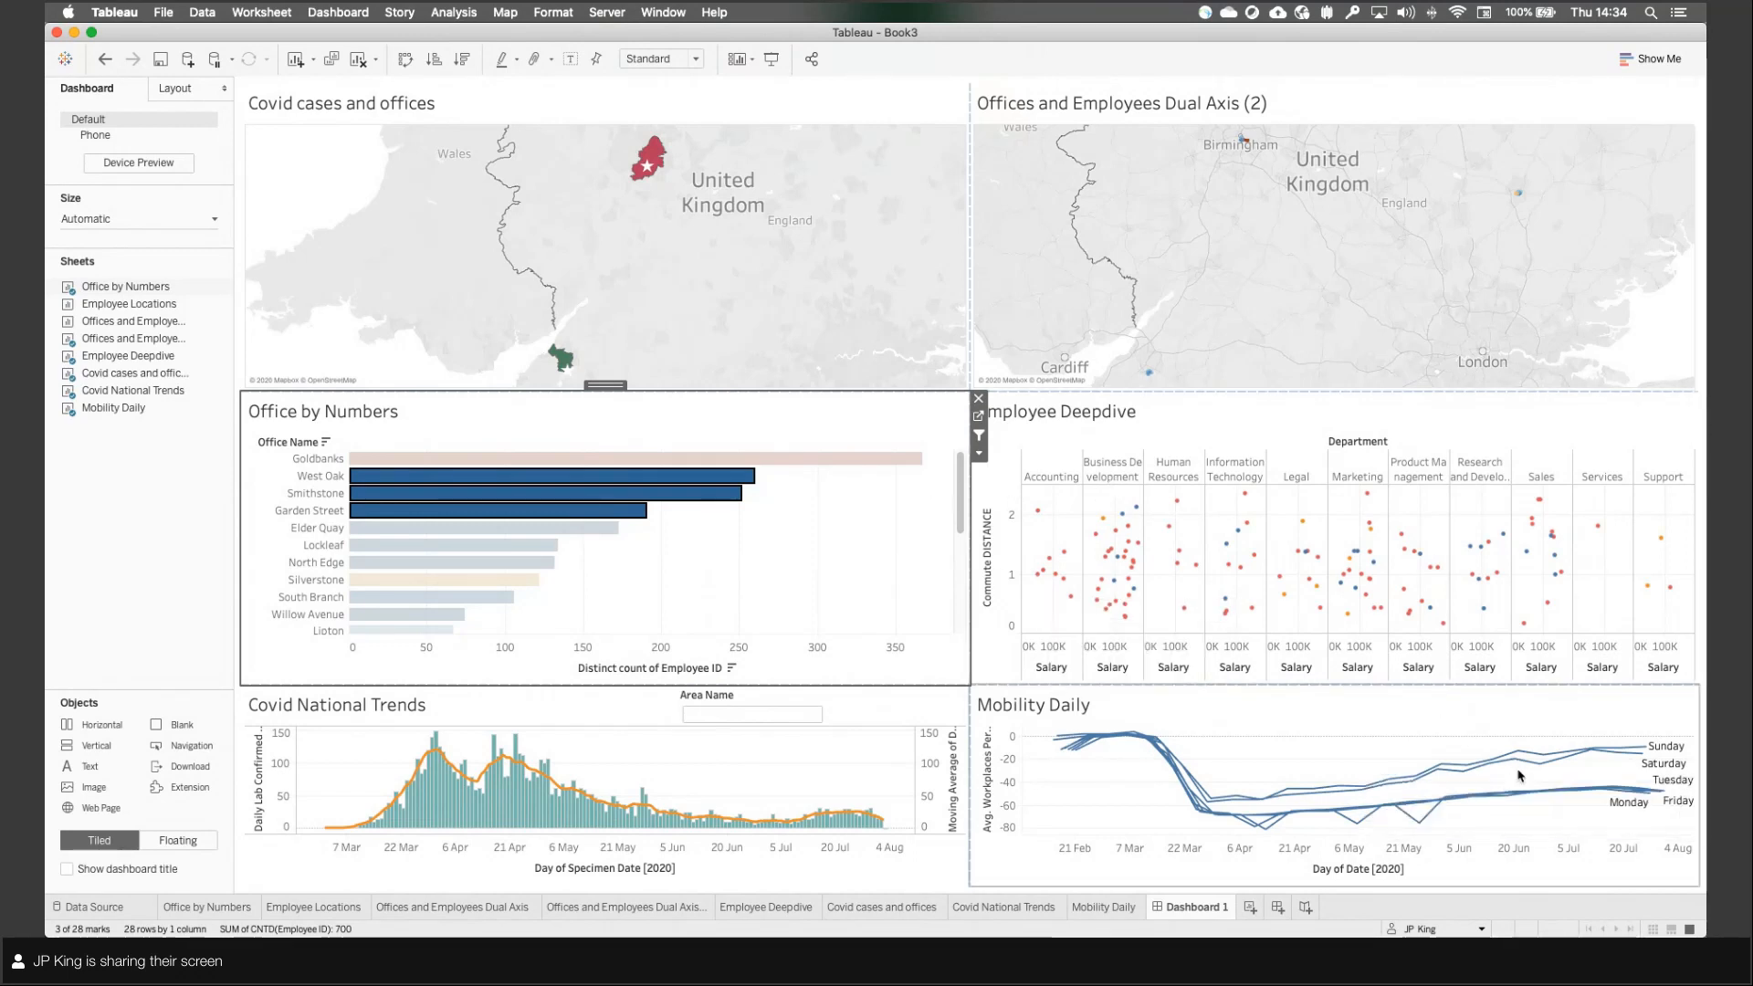
Step: Review the charts for the three selected offices and clear the selection in Office by Numbers to show all offices
mouse_move(1499, 804)
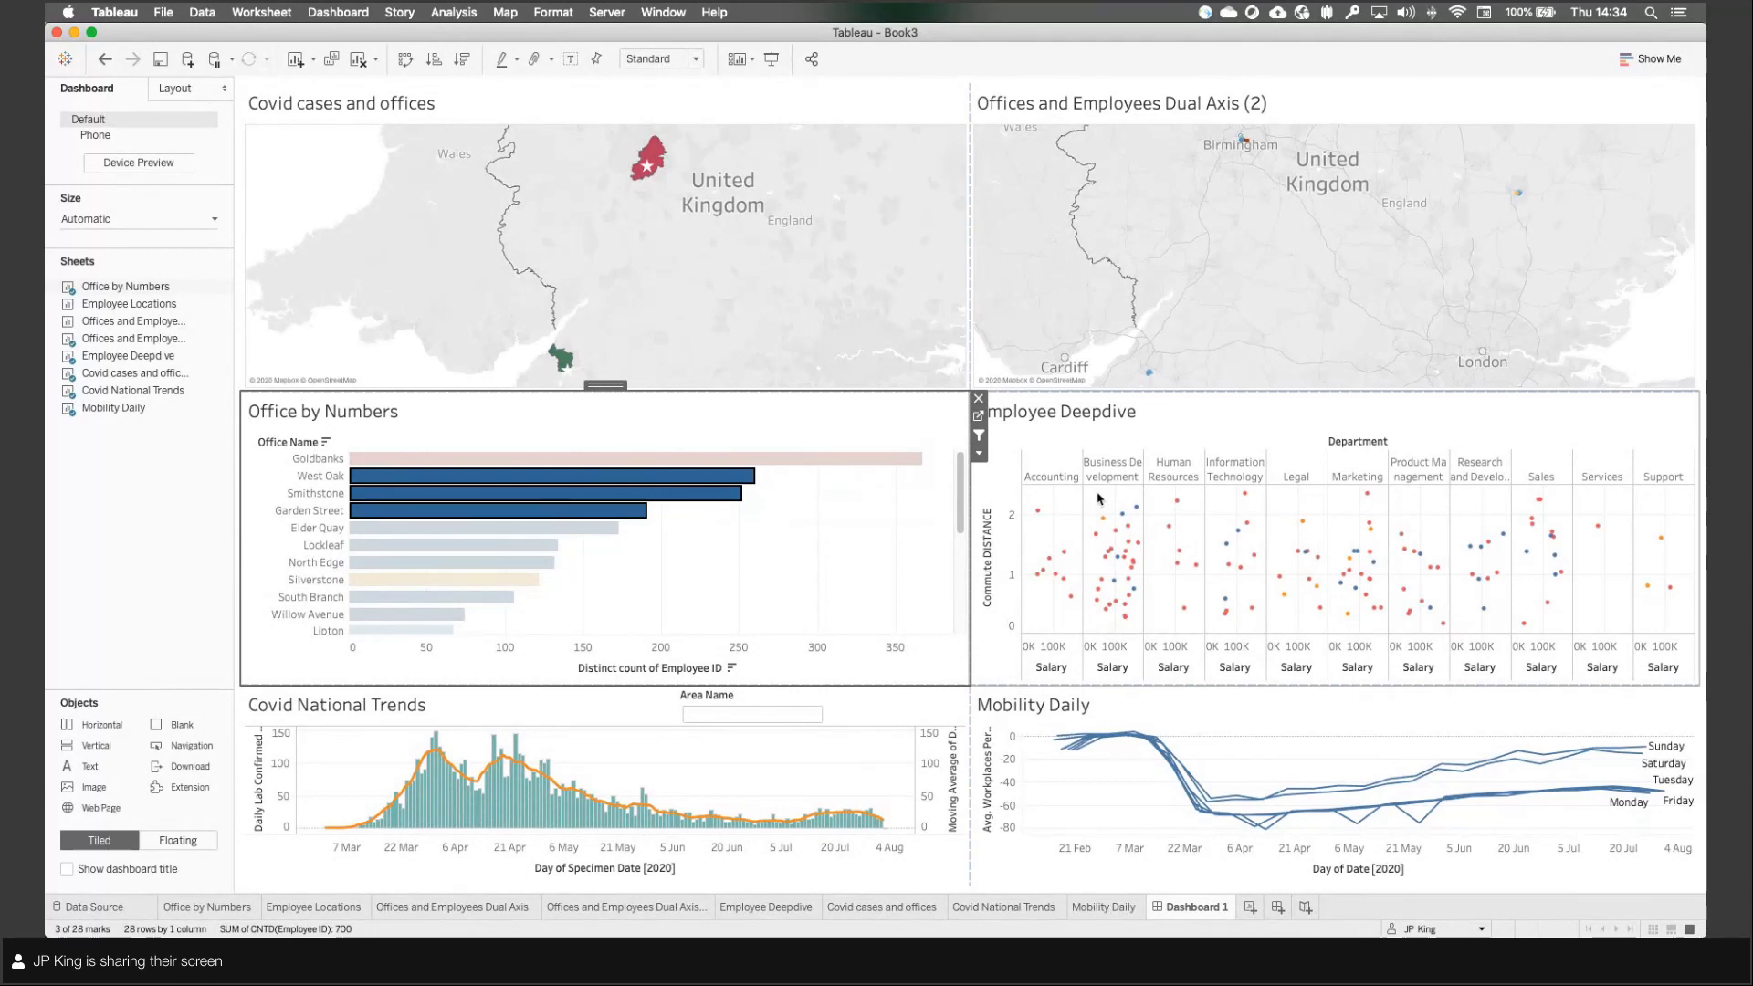
mouse_move(1123, 546)
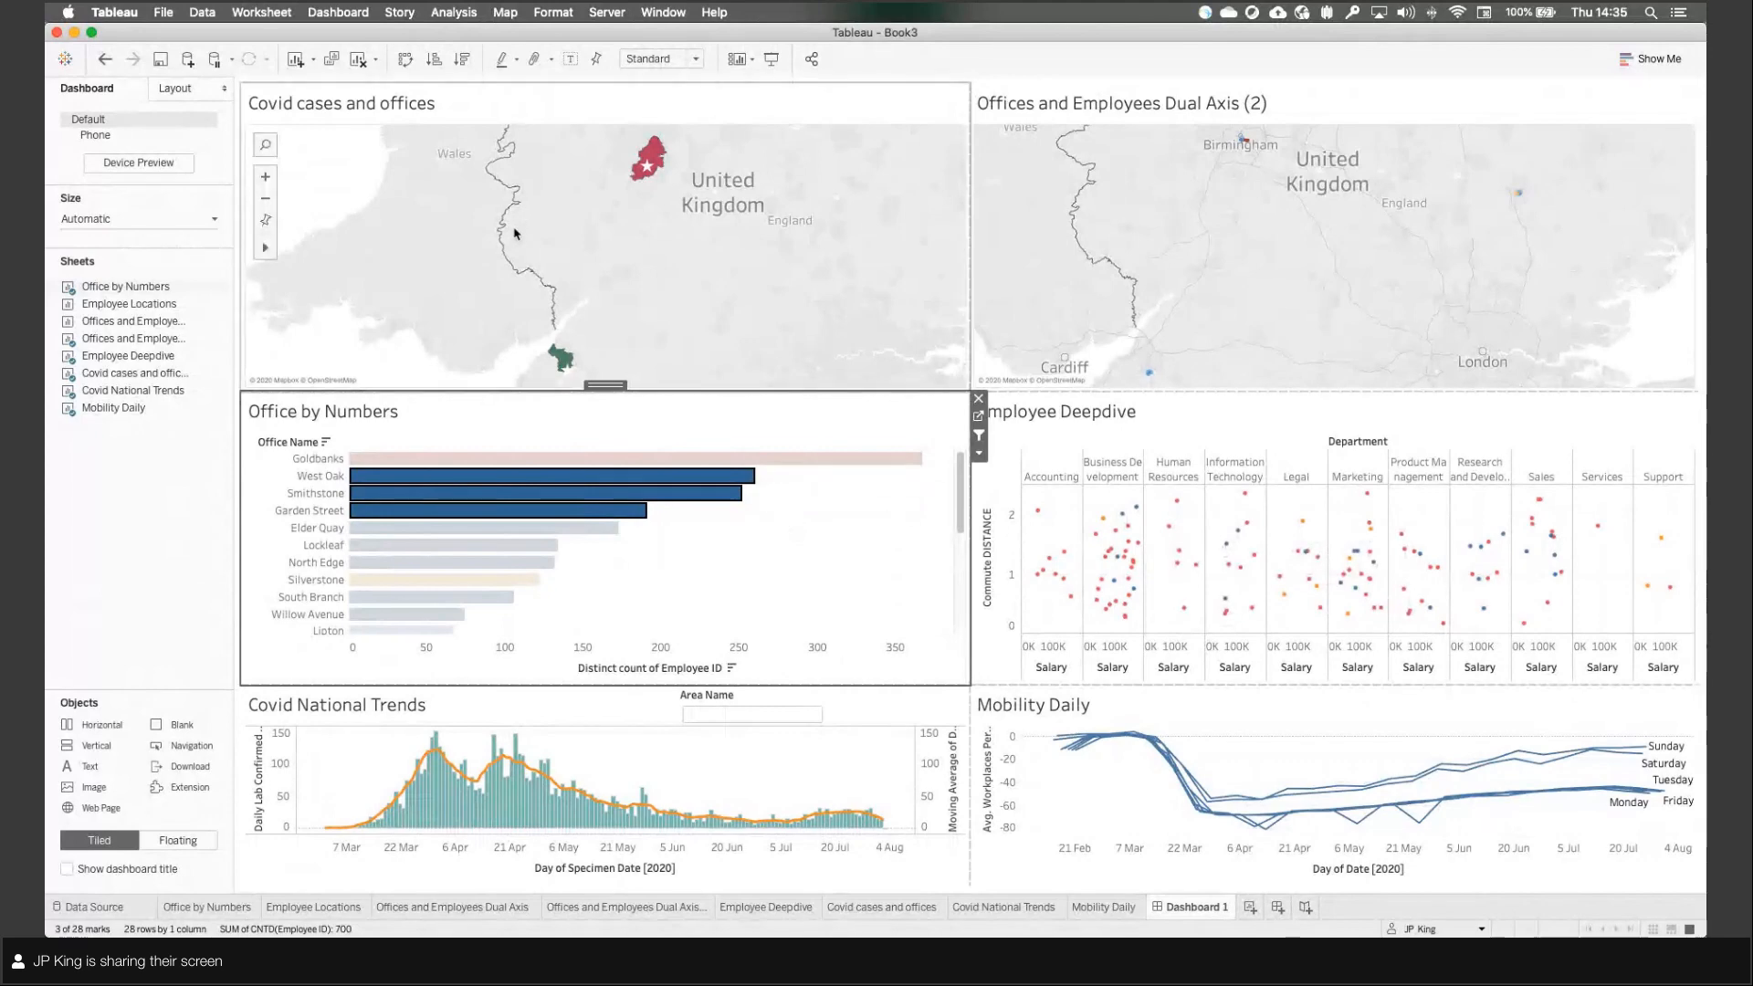
left_click(808, 502)
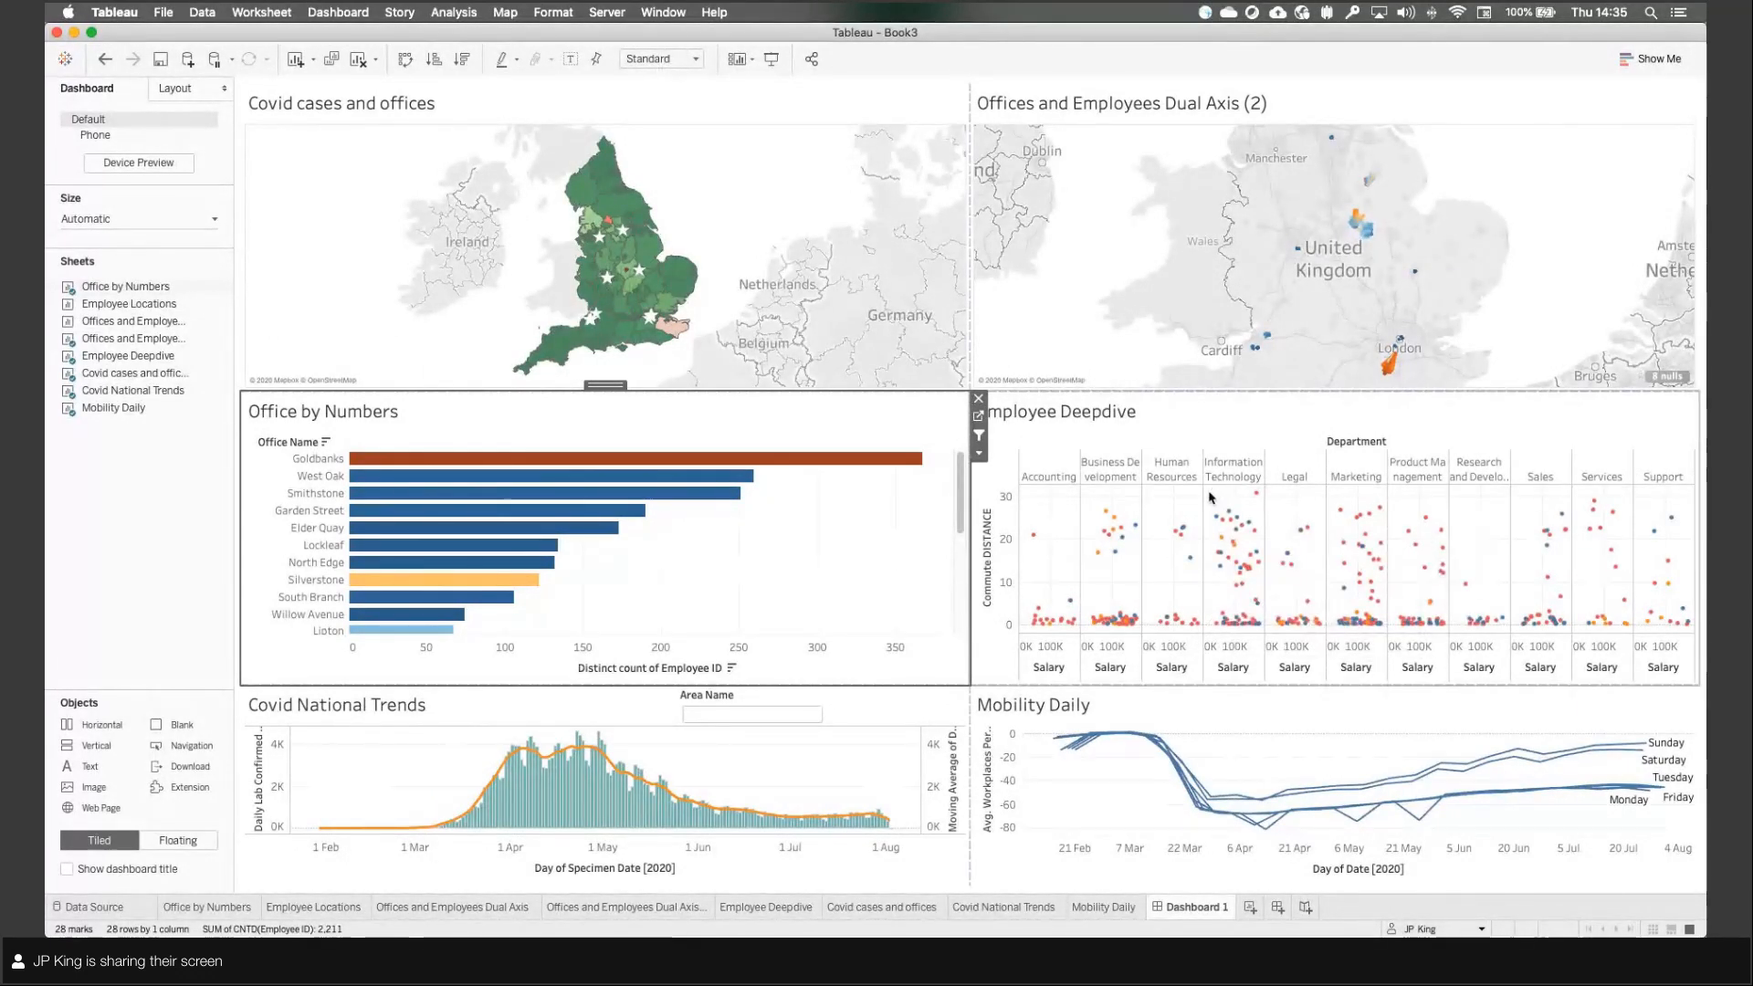
Step: Filter the dashboard to the long-distance Information Technology commuters in Employee Deepdive, review the other sheets, and clear the selection
left_click_drag(1211, 493, 1269, 599)
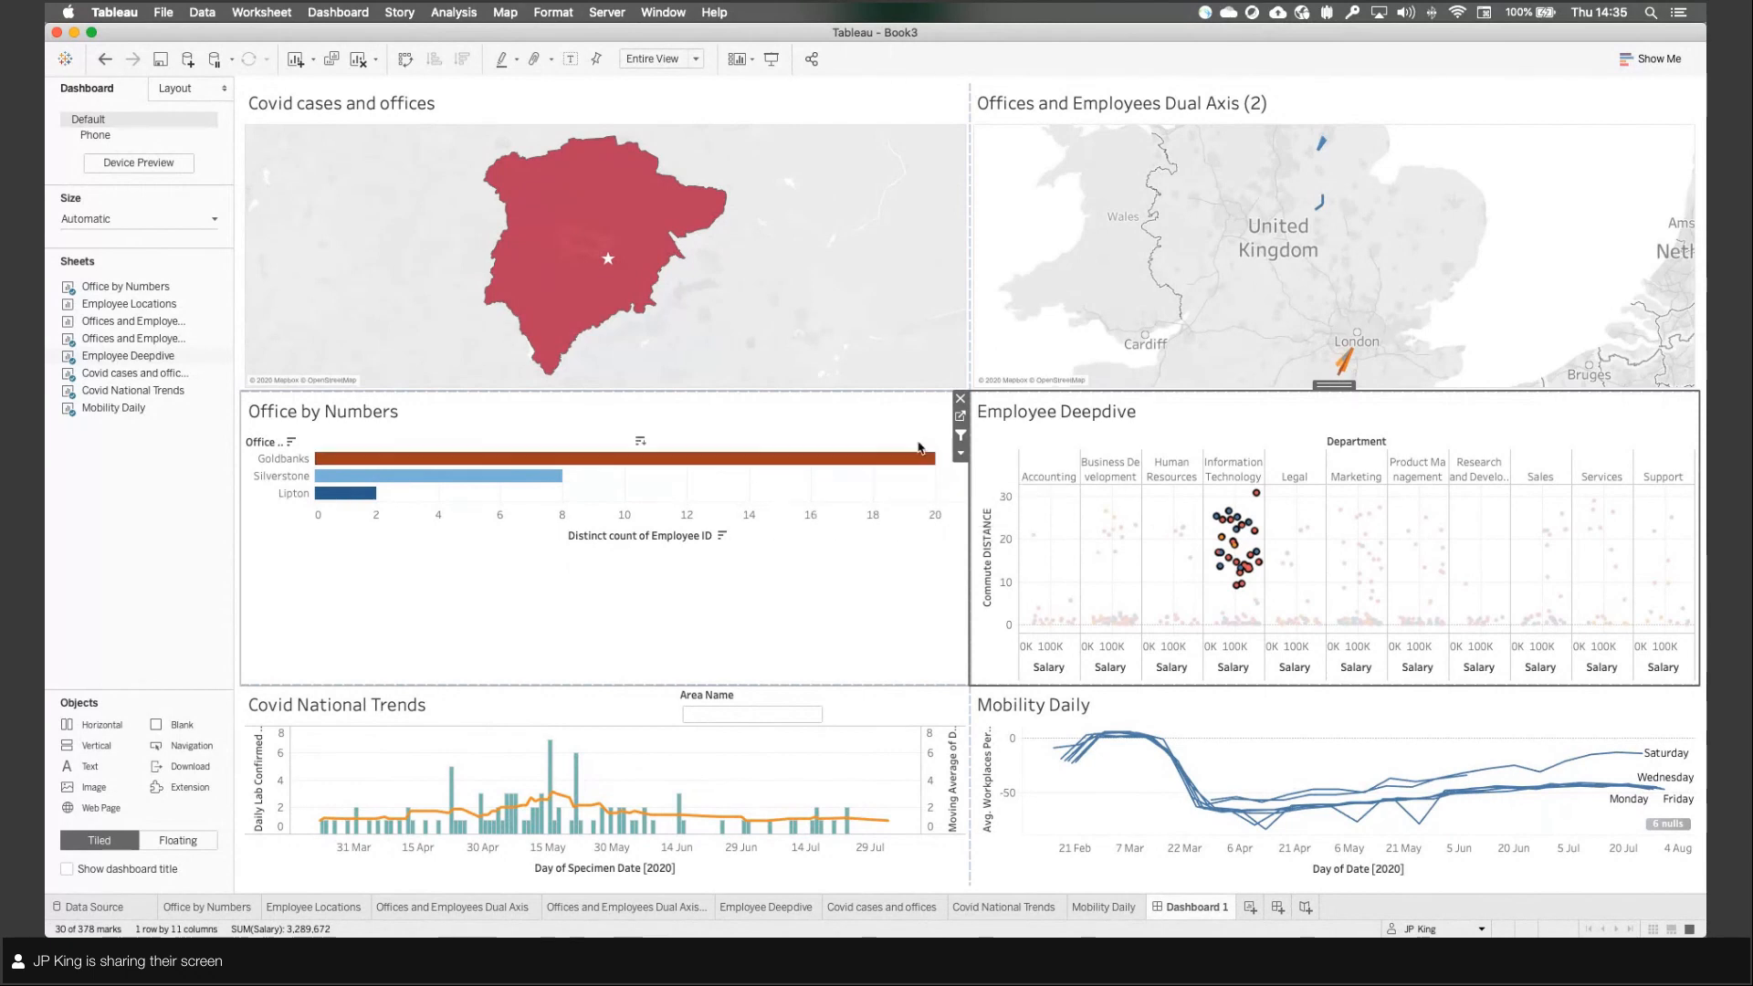
mouse_move(830, 465)
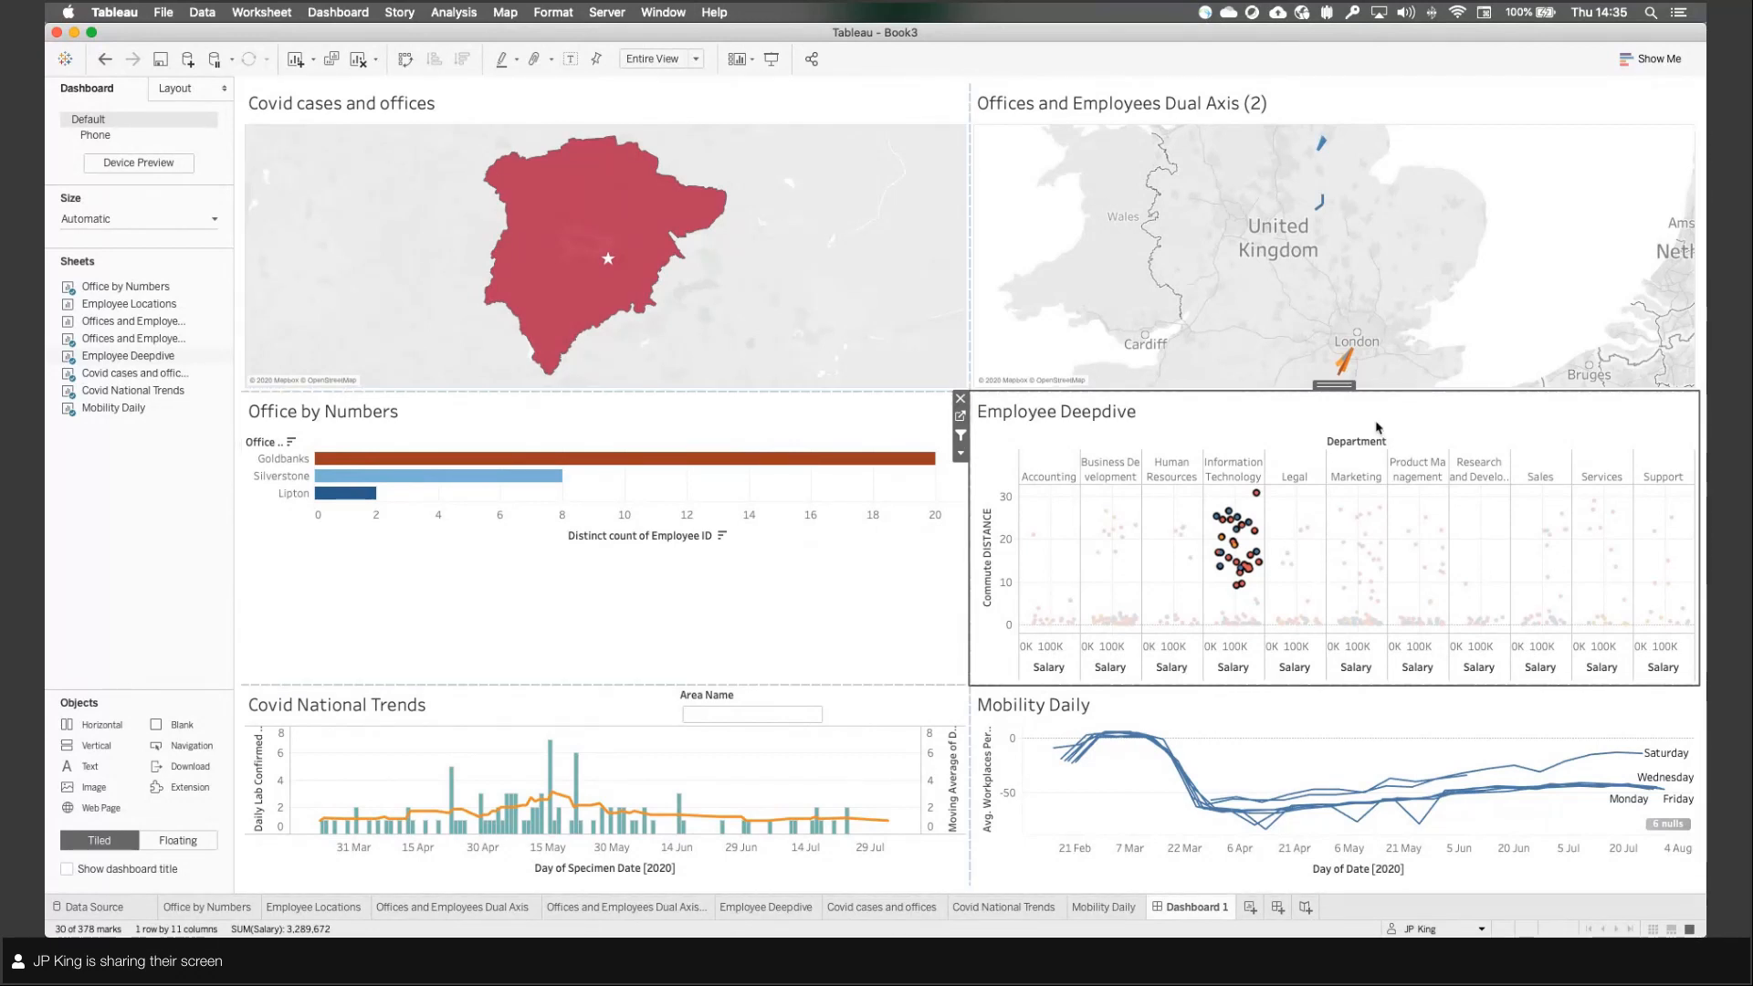
mouse_move(1349, 378)
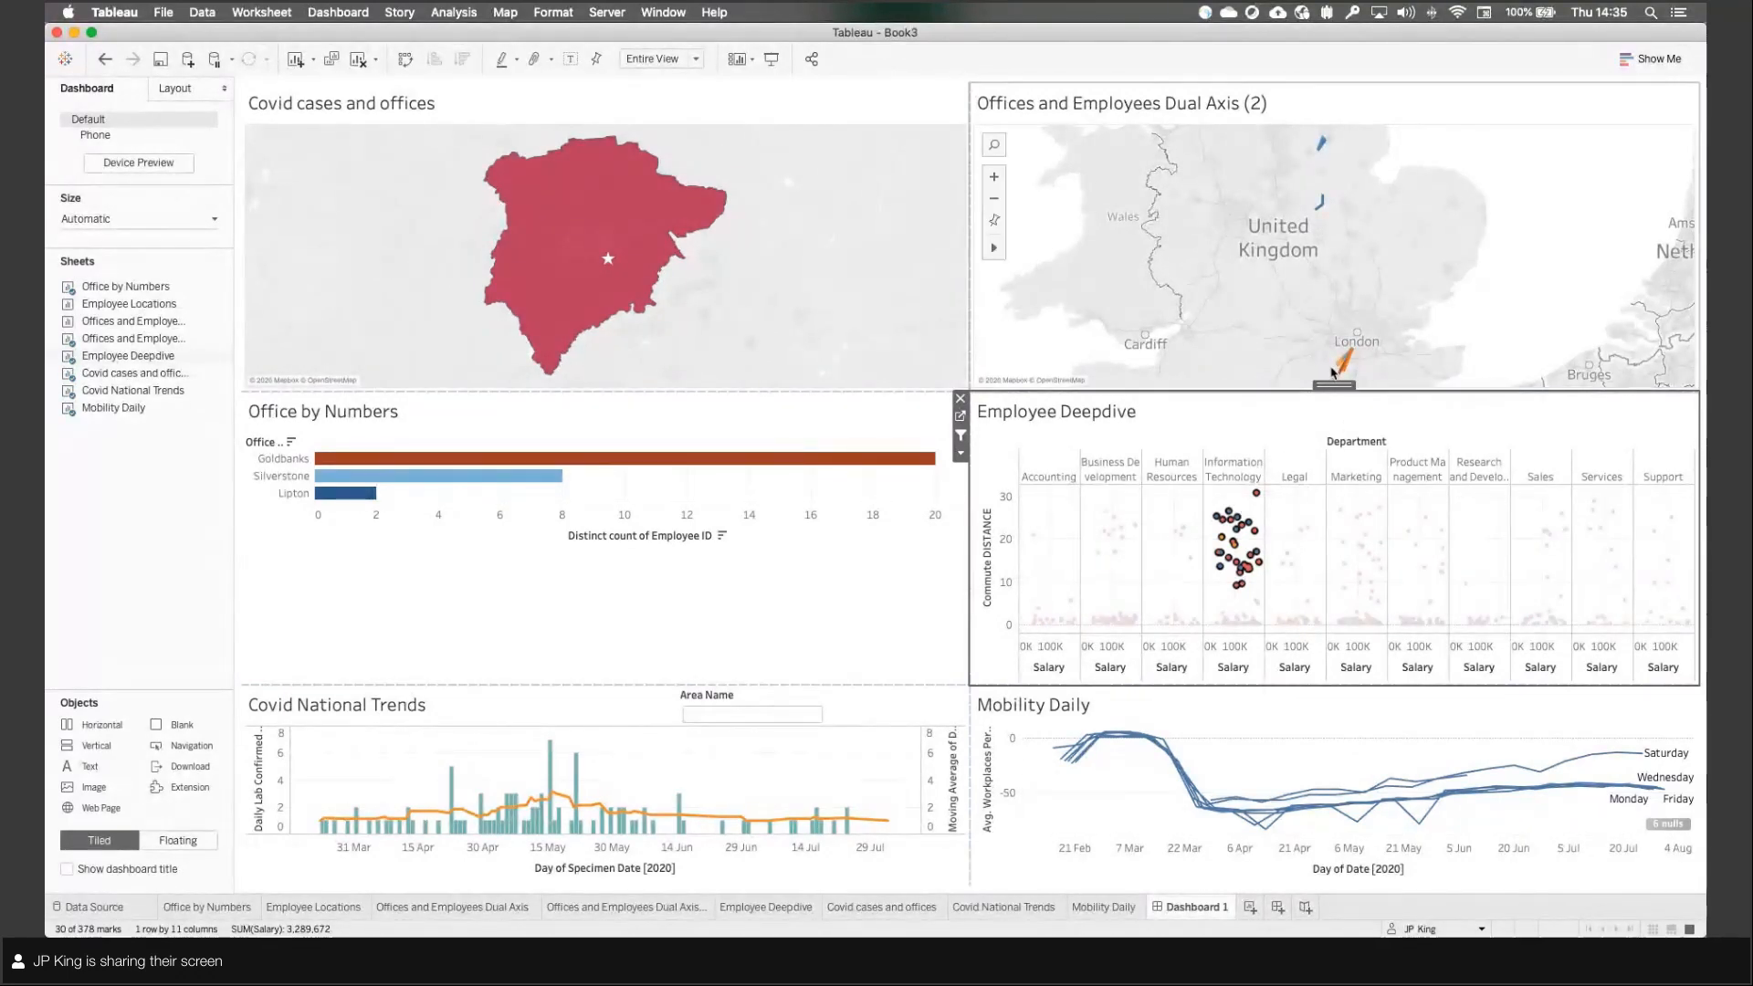
left_click(1230, 503)
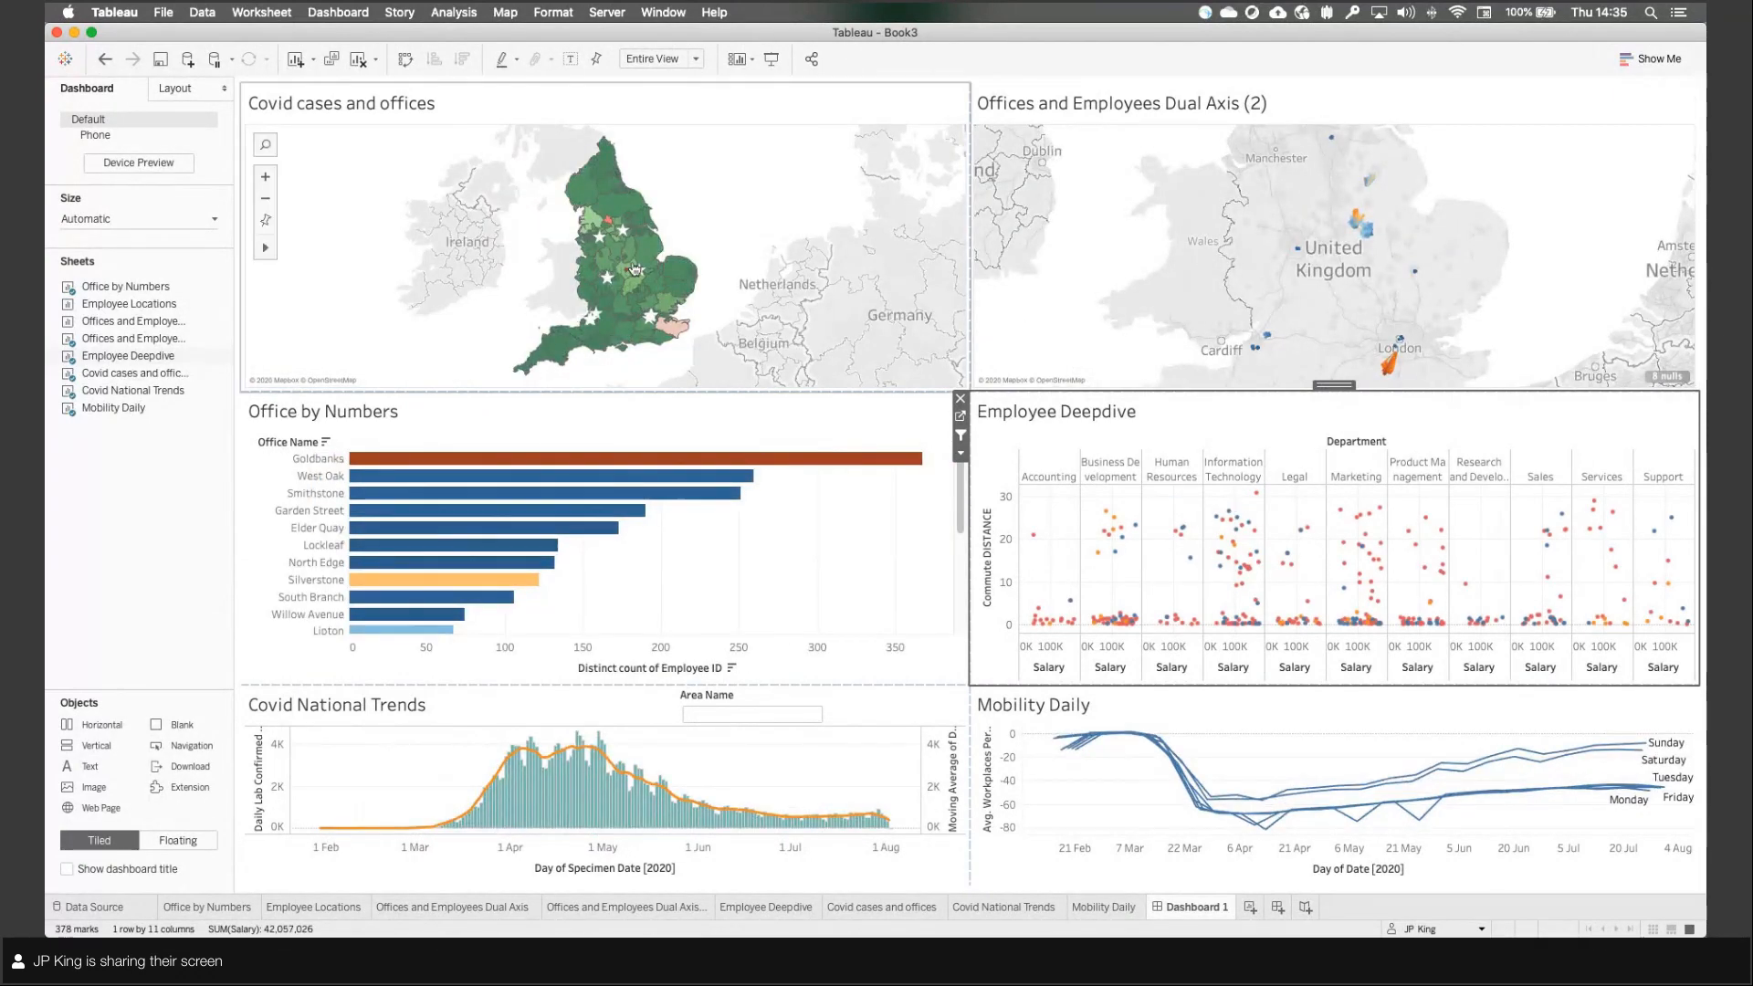
Step: Publish the workbook to Tableau Online in the Return to Work project as rttw, including only dashboards
left_click(604, 12)
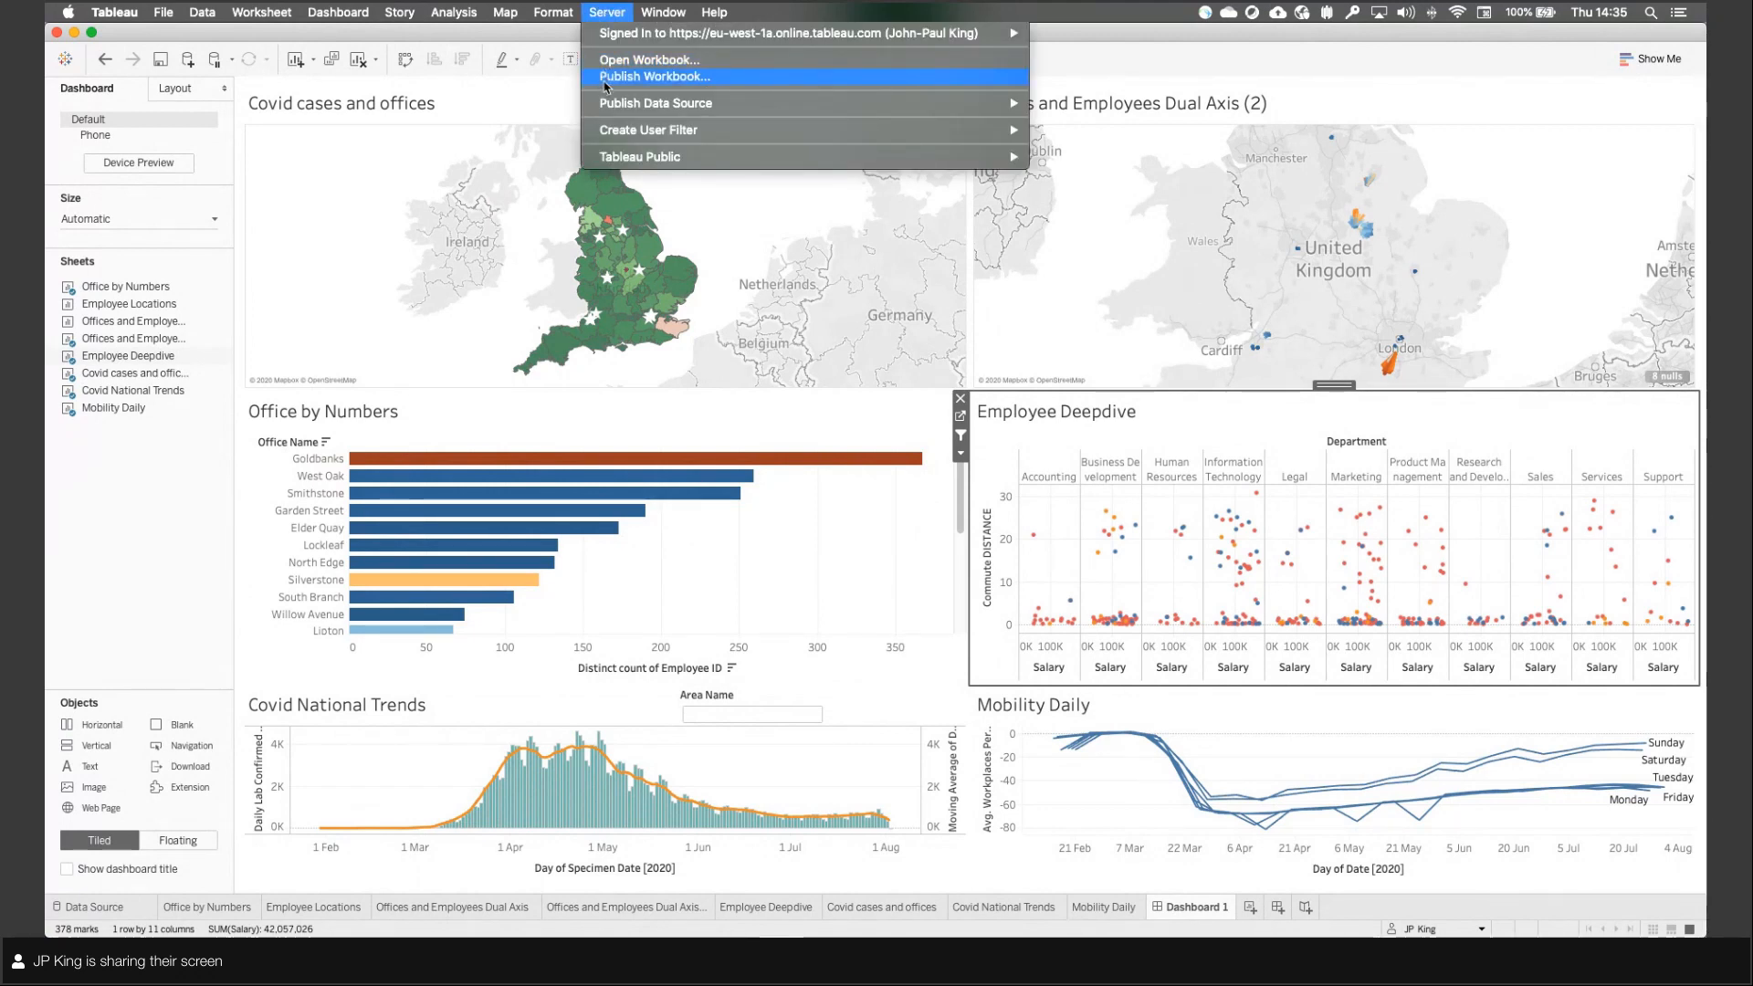
left_click(609, 80)
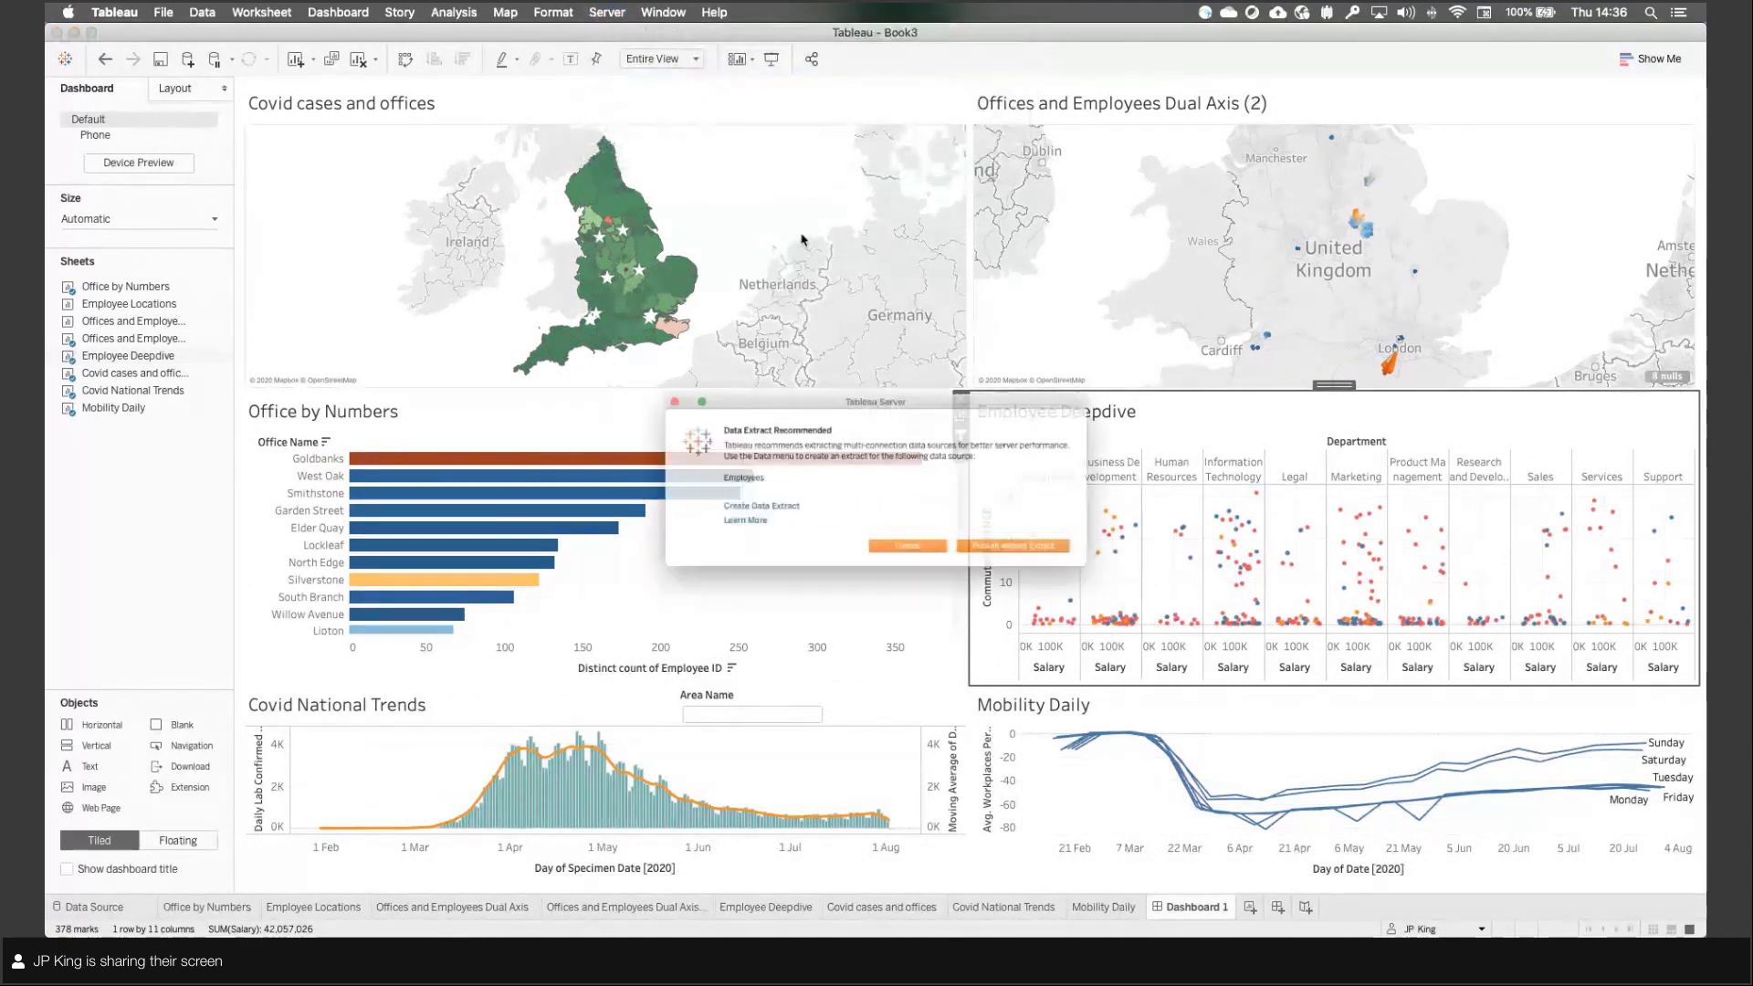
left_click(1038, 561)
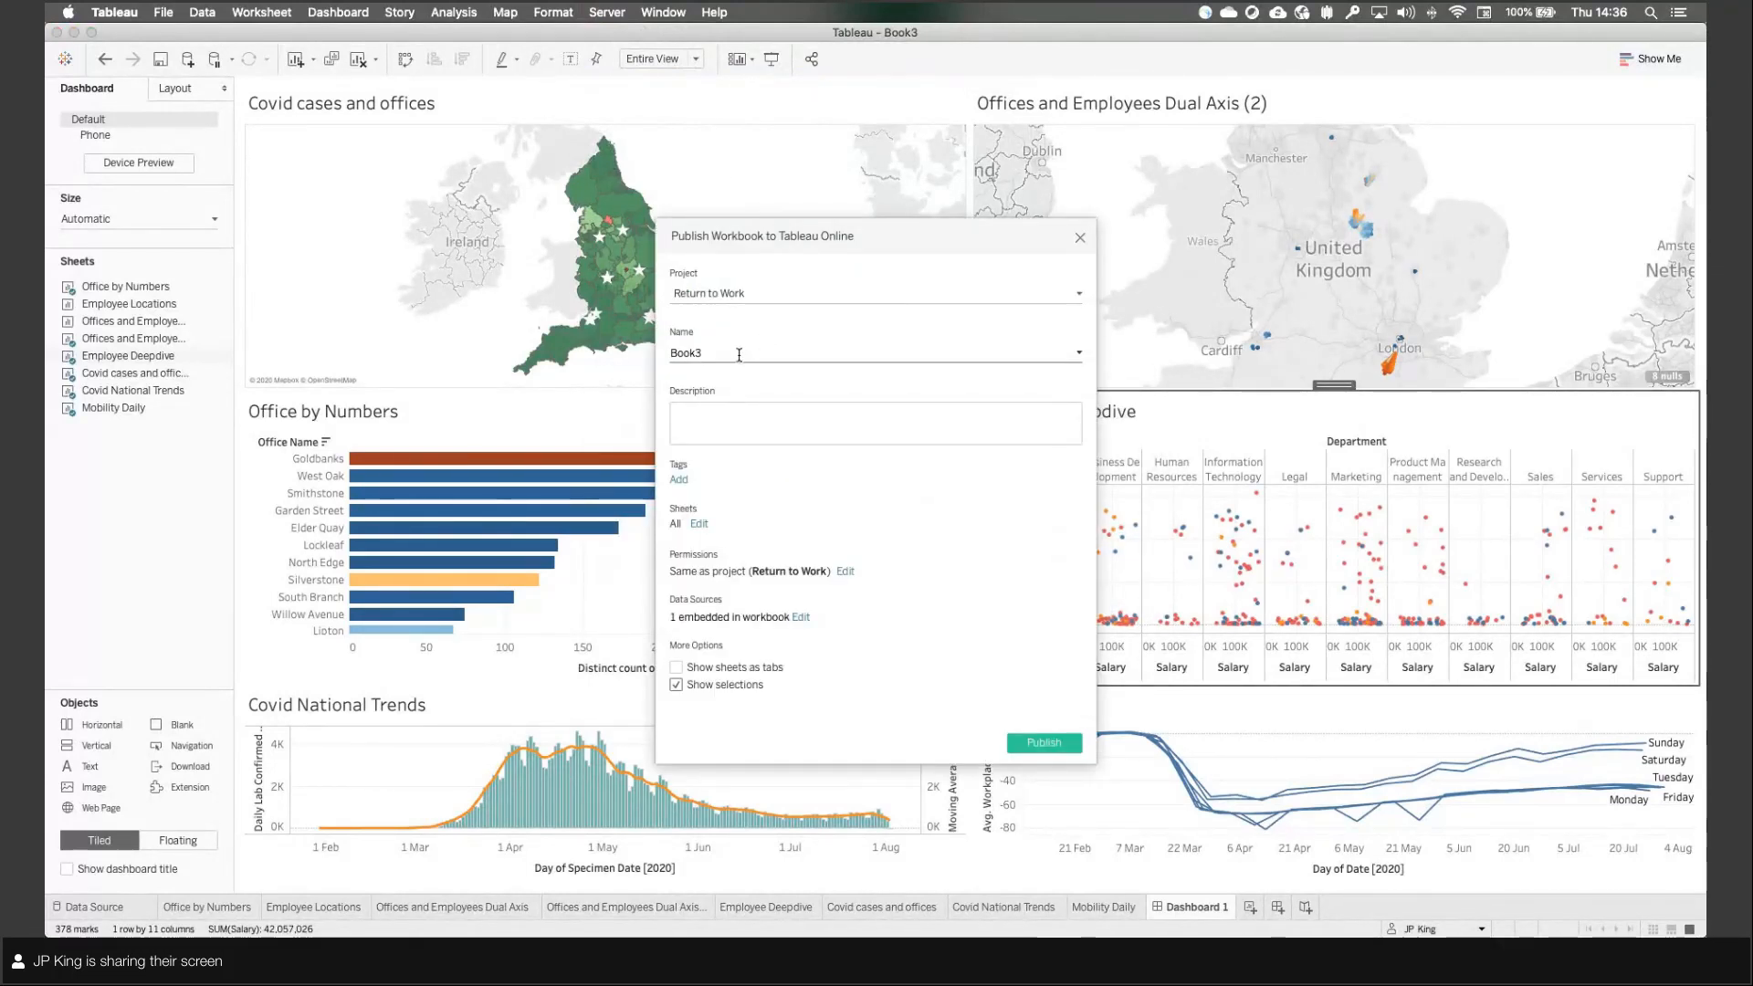
type("rttw")
left_click(699, 524)
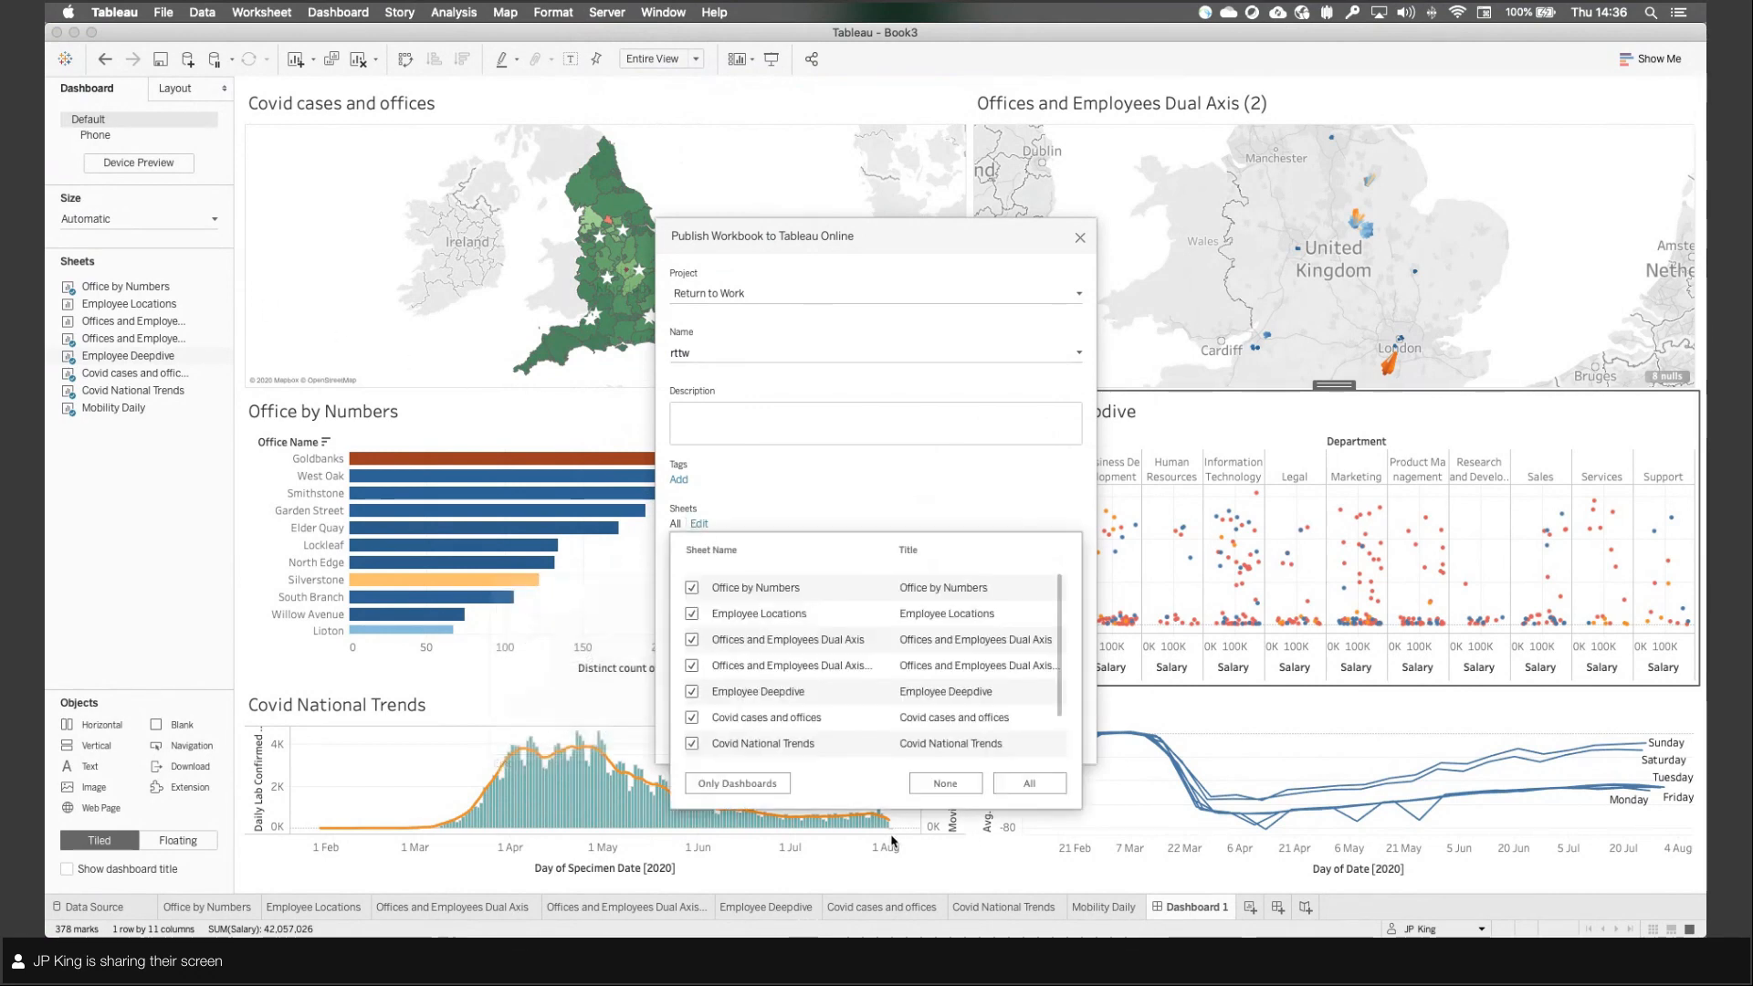
left_click(737, 784)
left_click(759, 473)
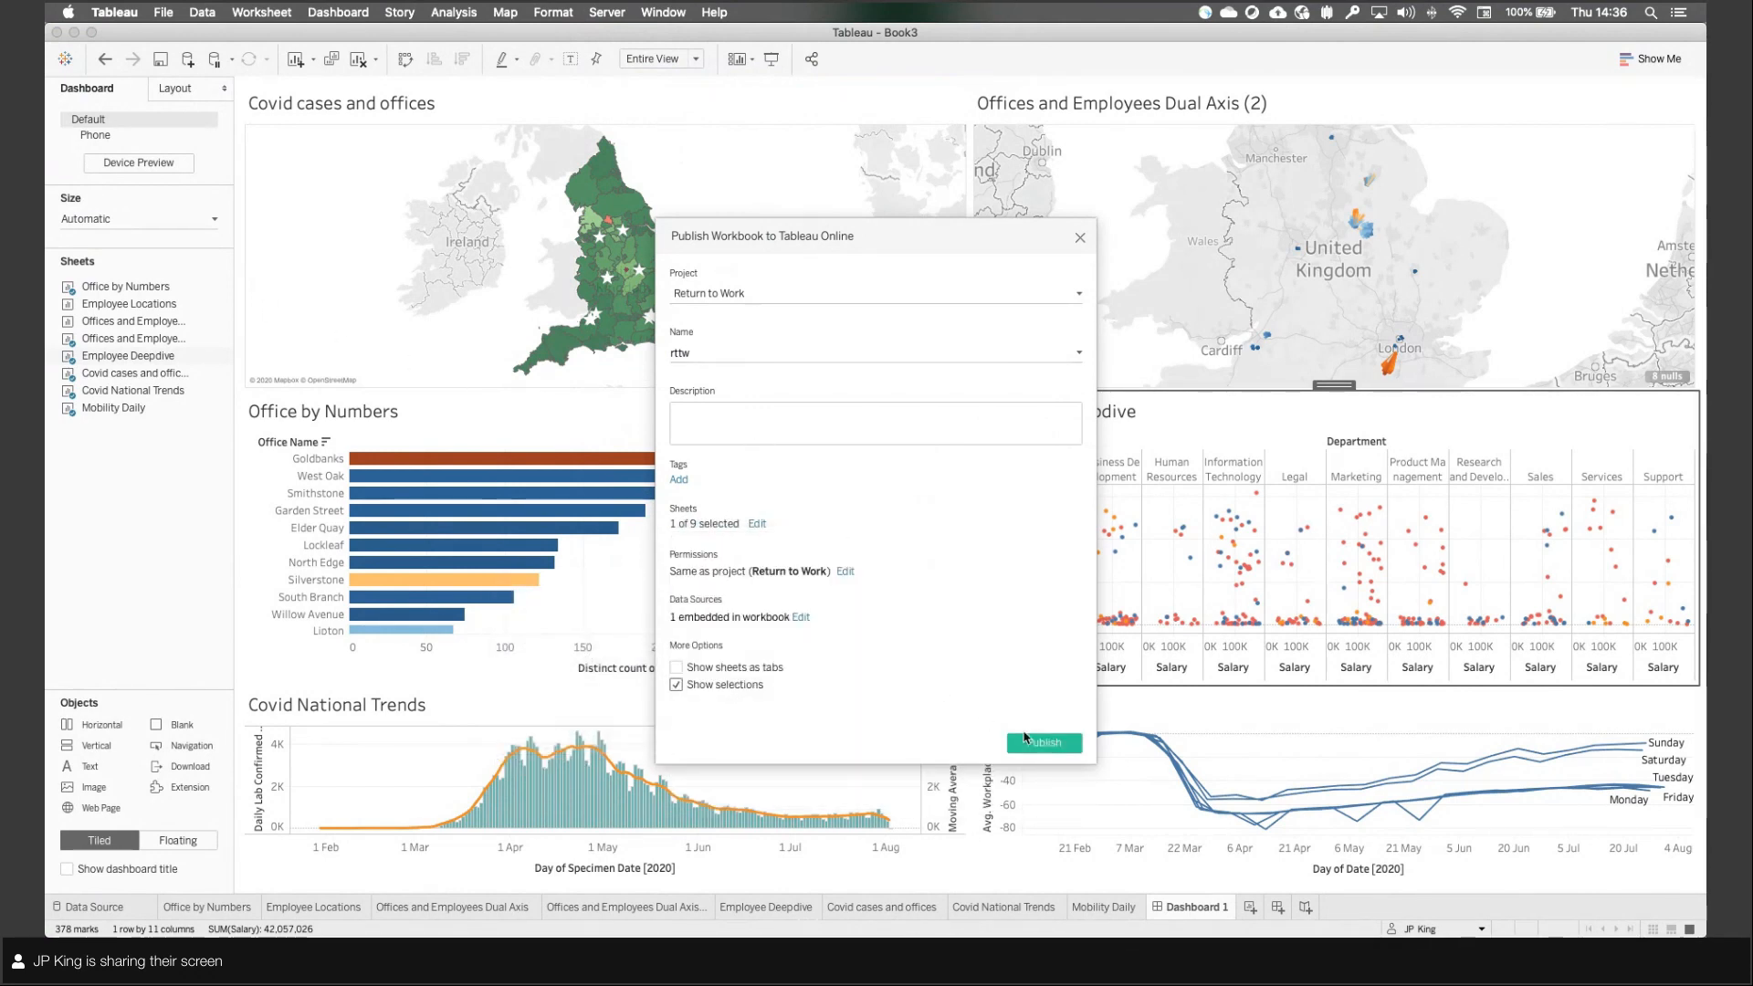
left_click(1041, 742)
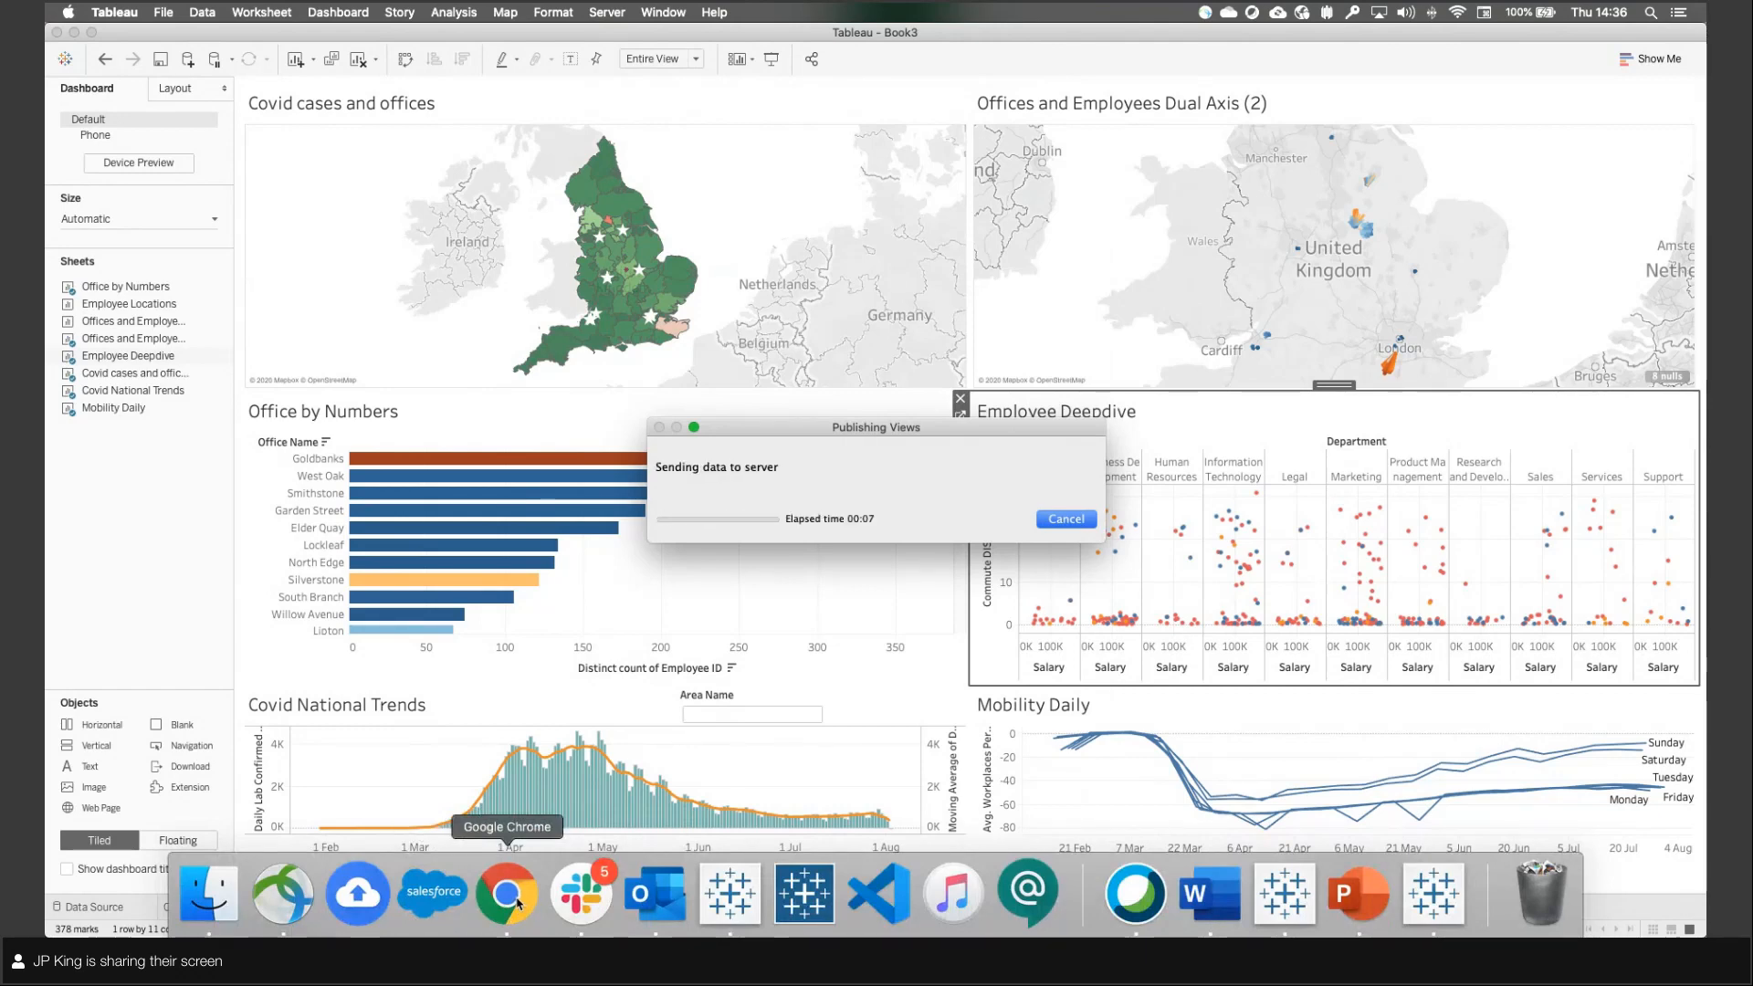
Step: Switch to Google Chrome and open Dashboard 1 of the published rttw workbook
left_click(508, 894)
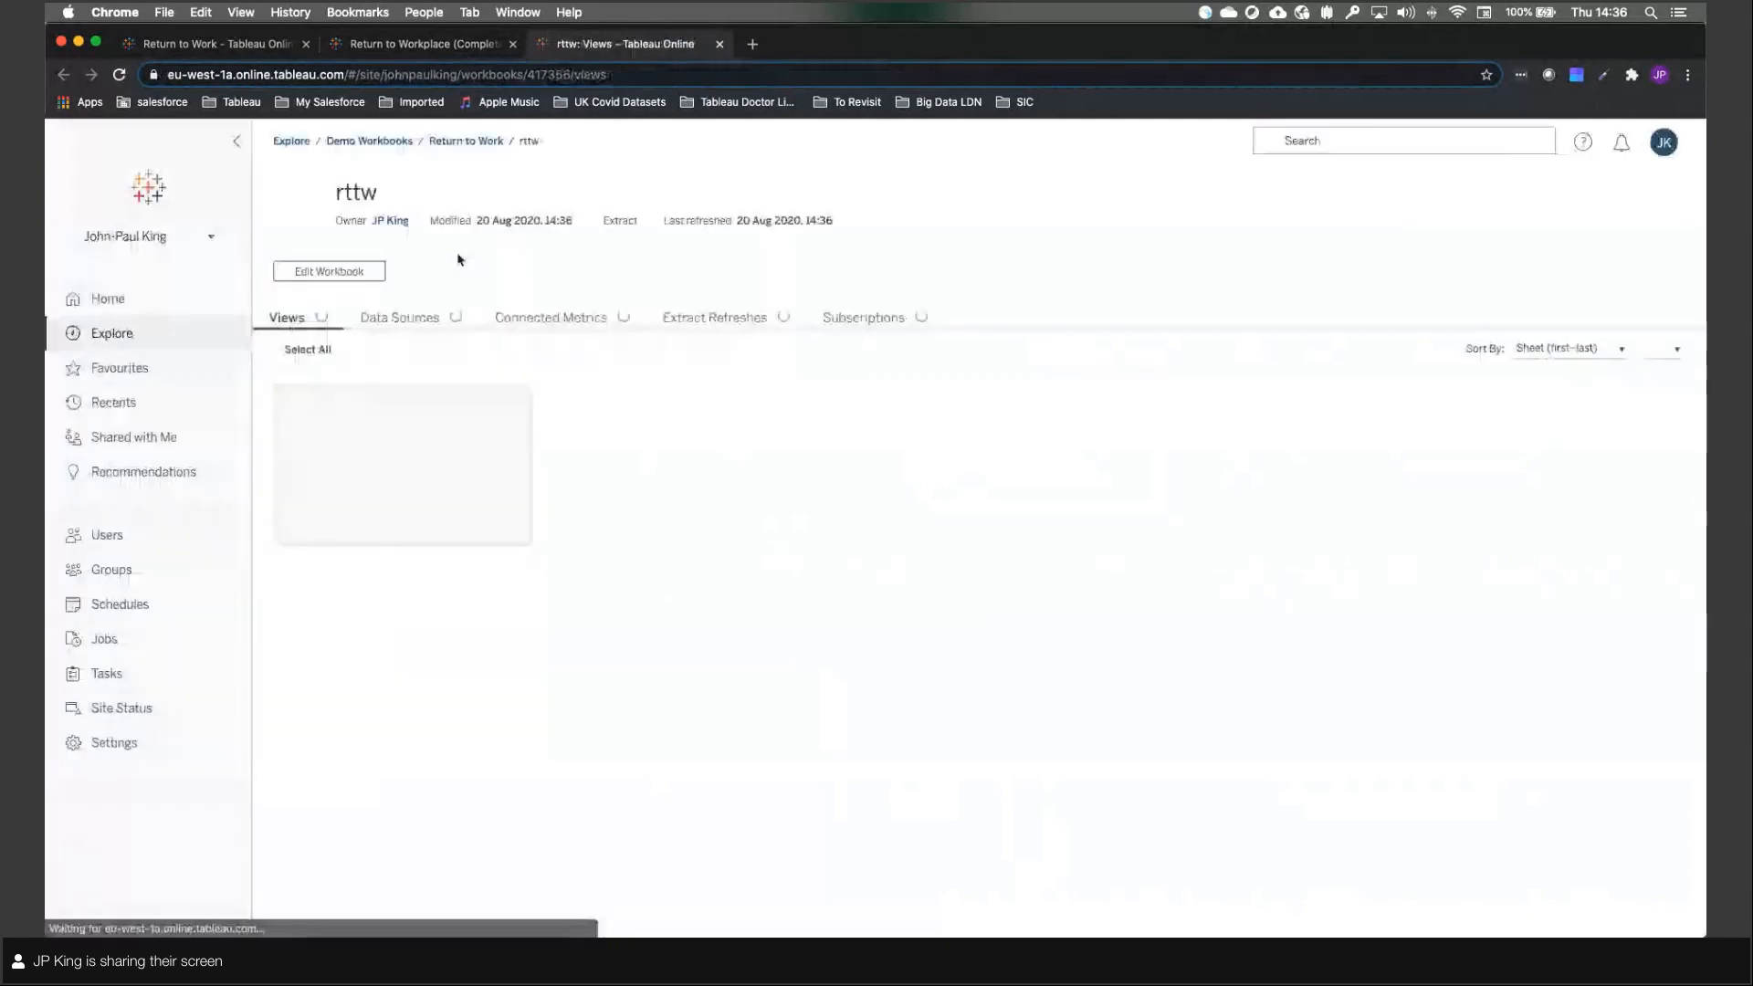
left_click(1056, 579)
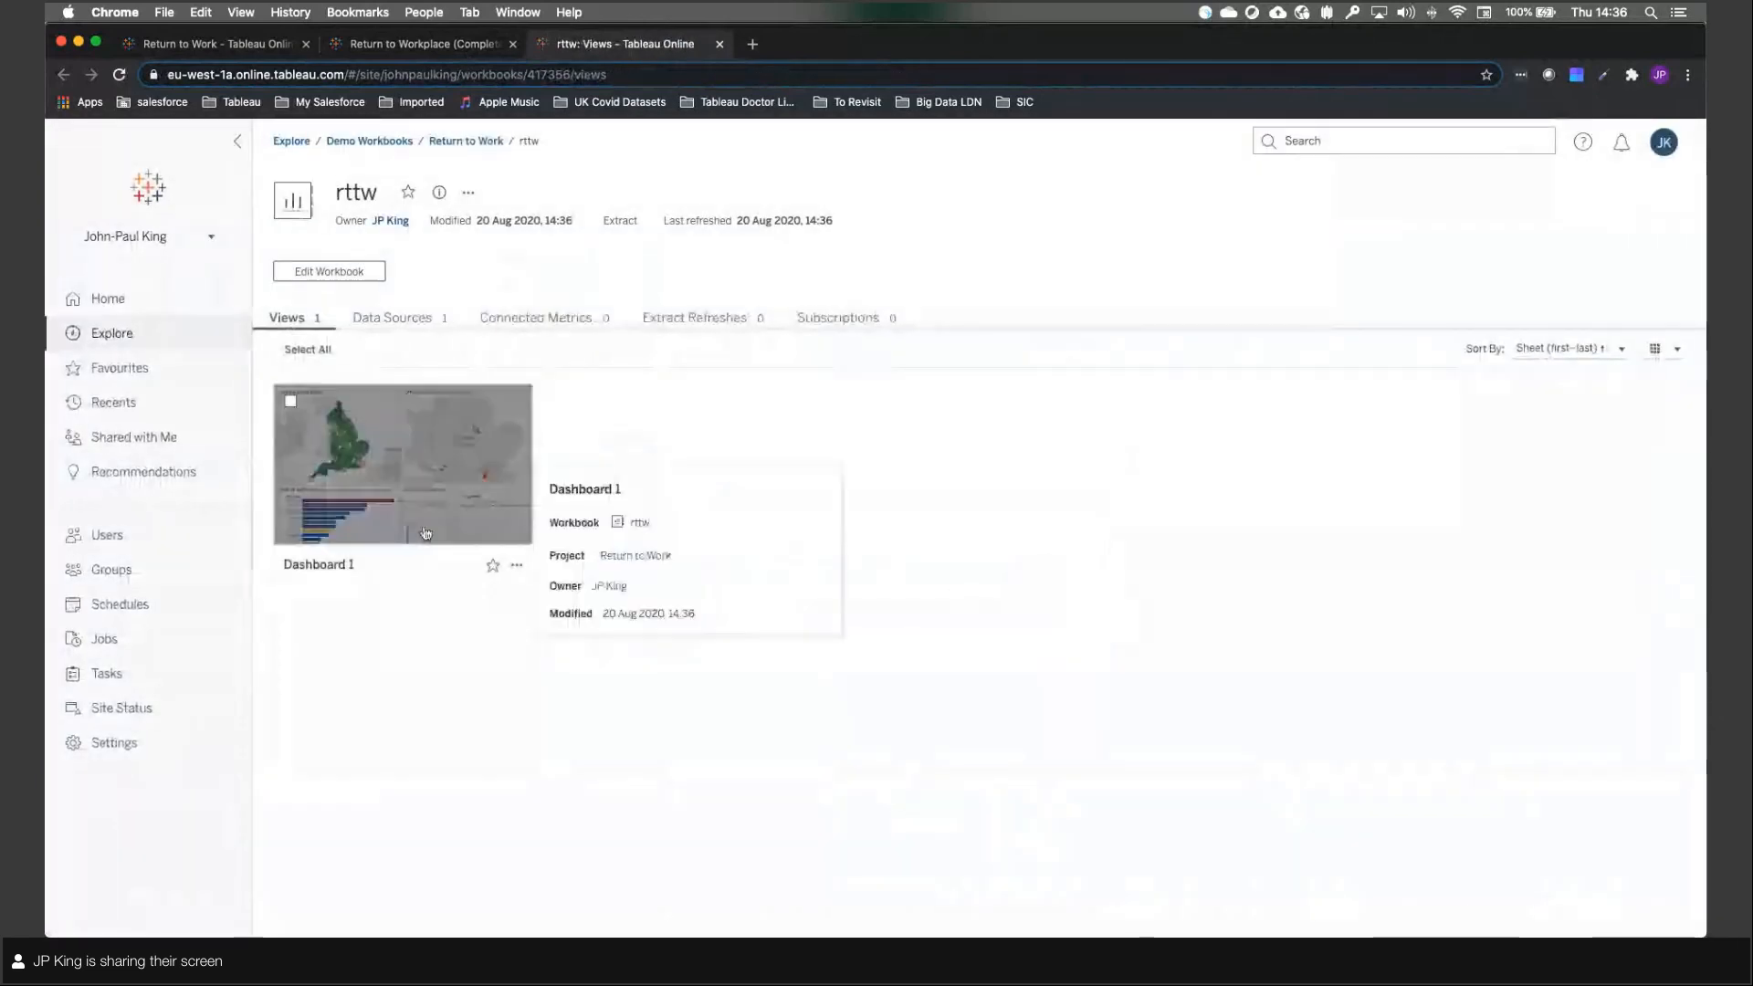
left_click(399, 429)
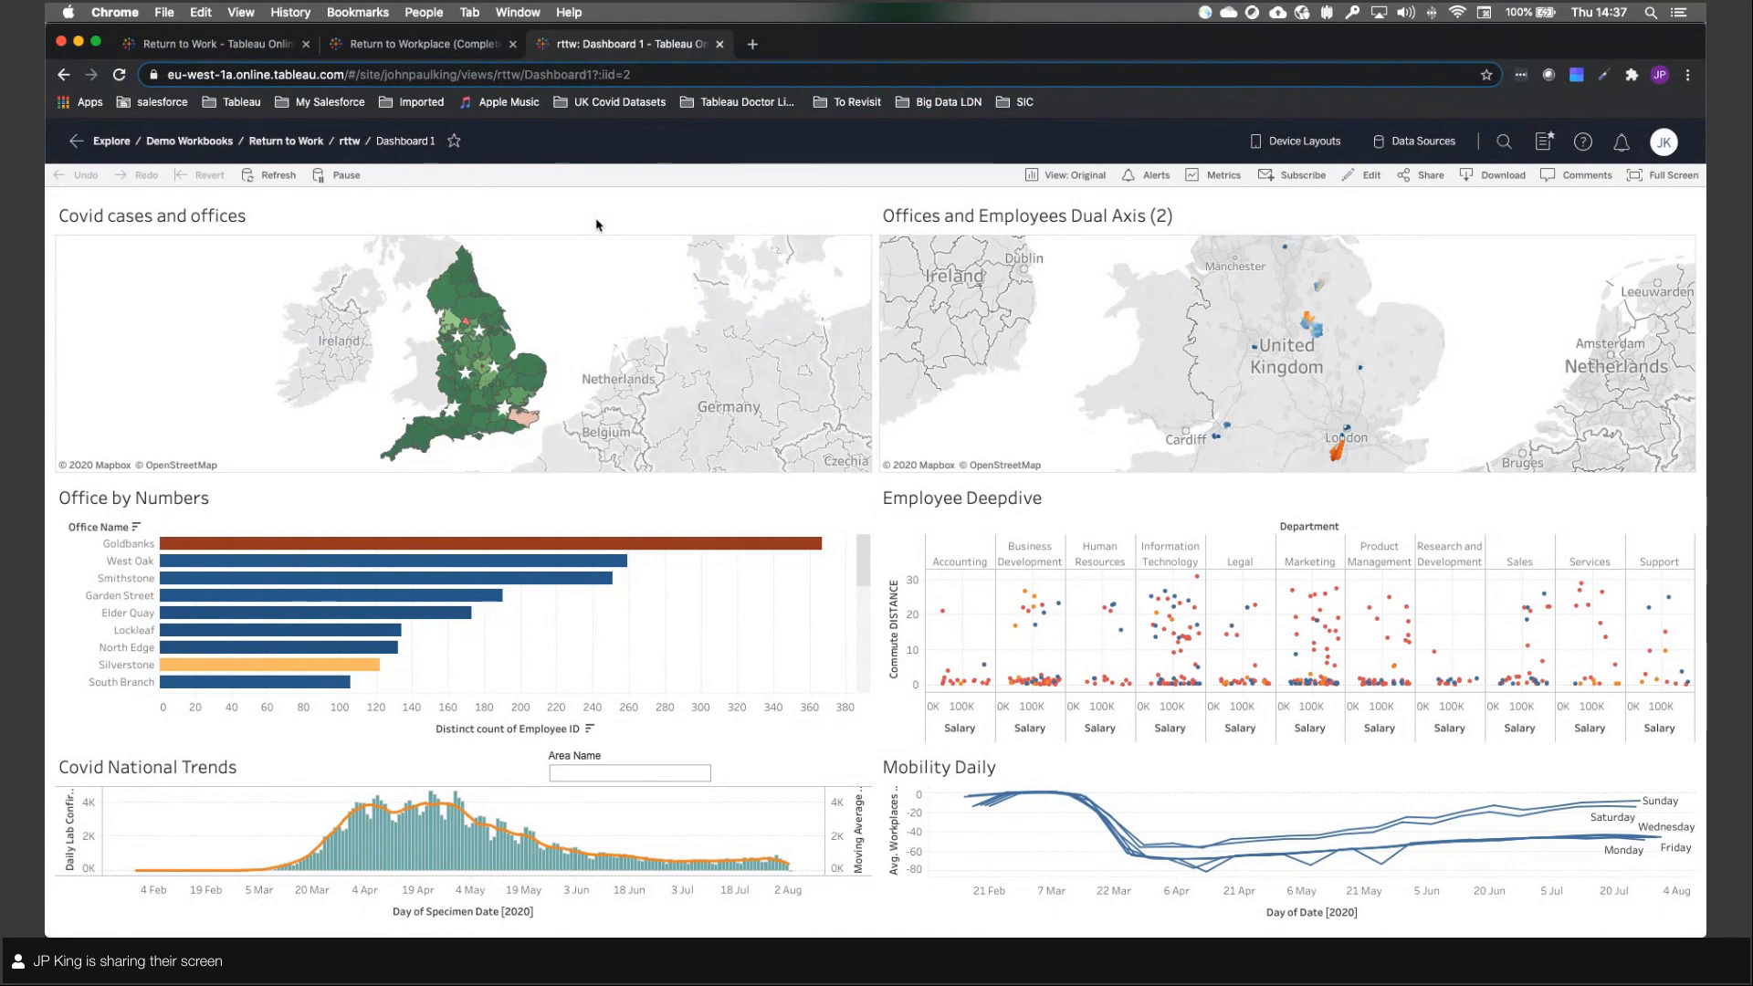
Step: Filter the Covid National Trends chart to the area name Bristol
left_click(627, 771)
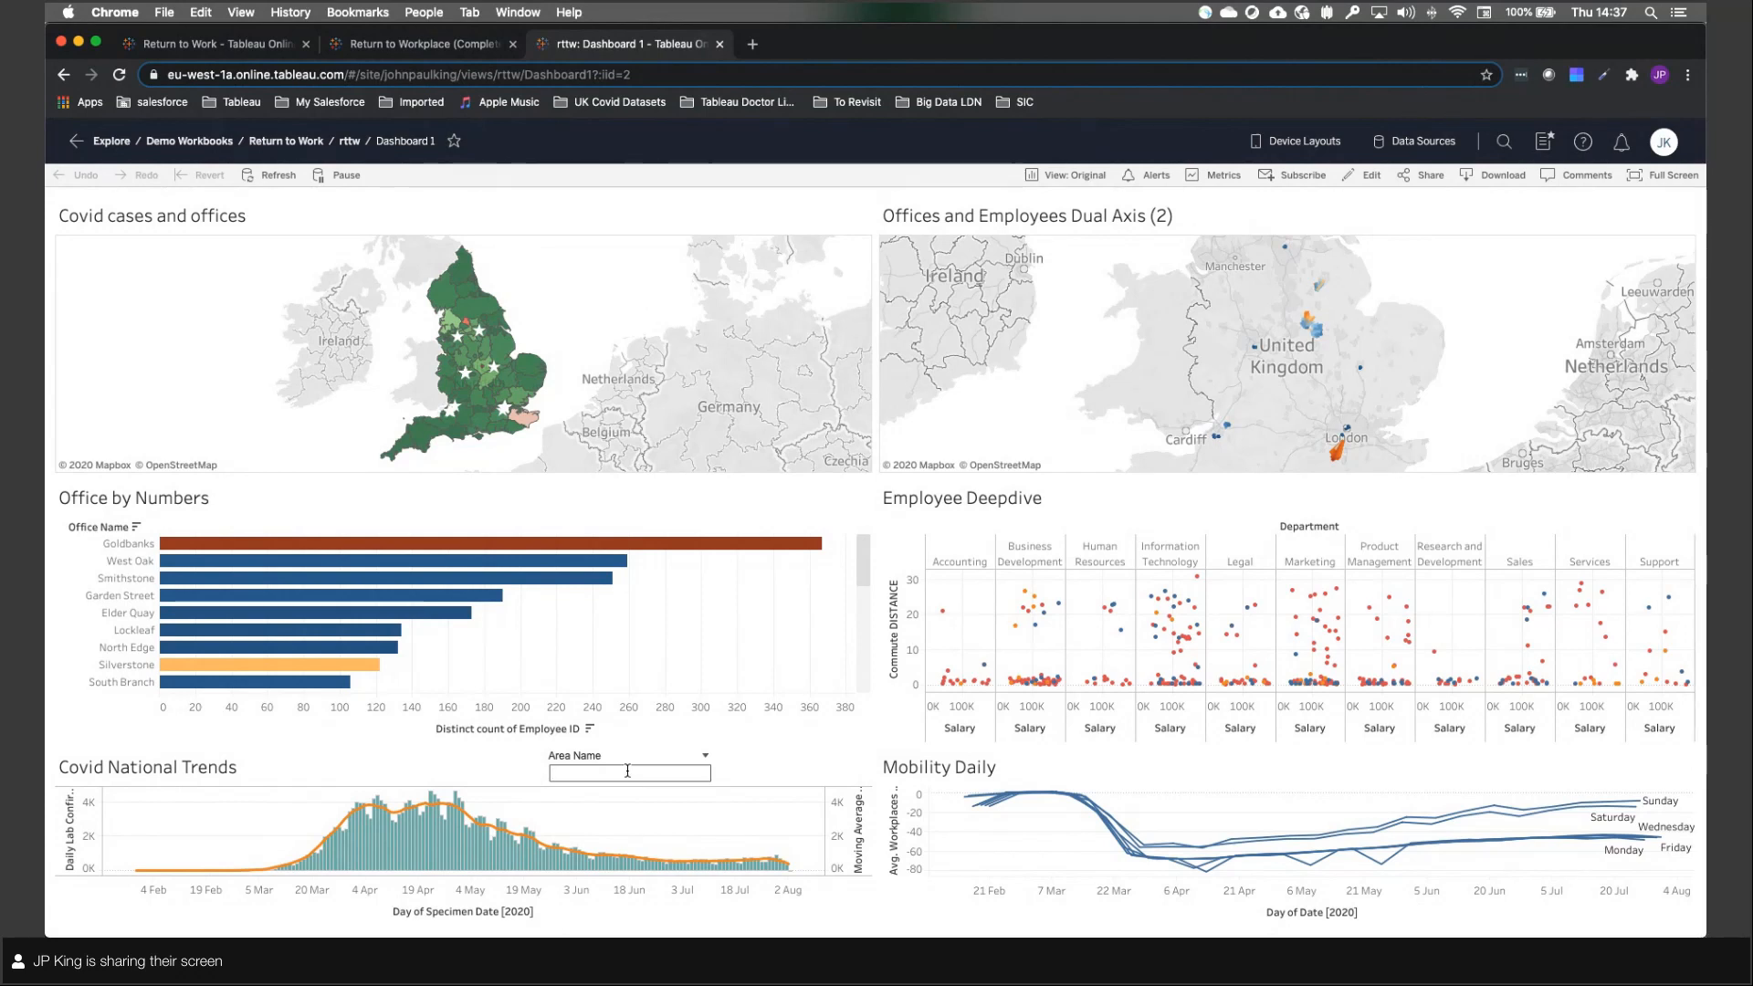
type("Bristol")
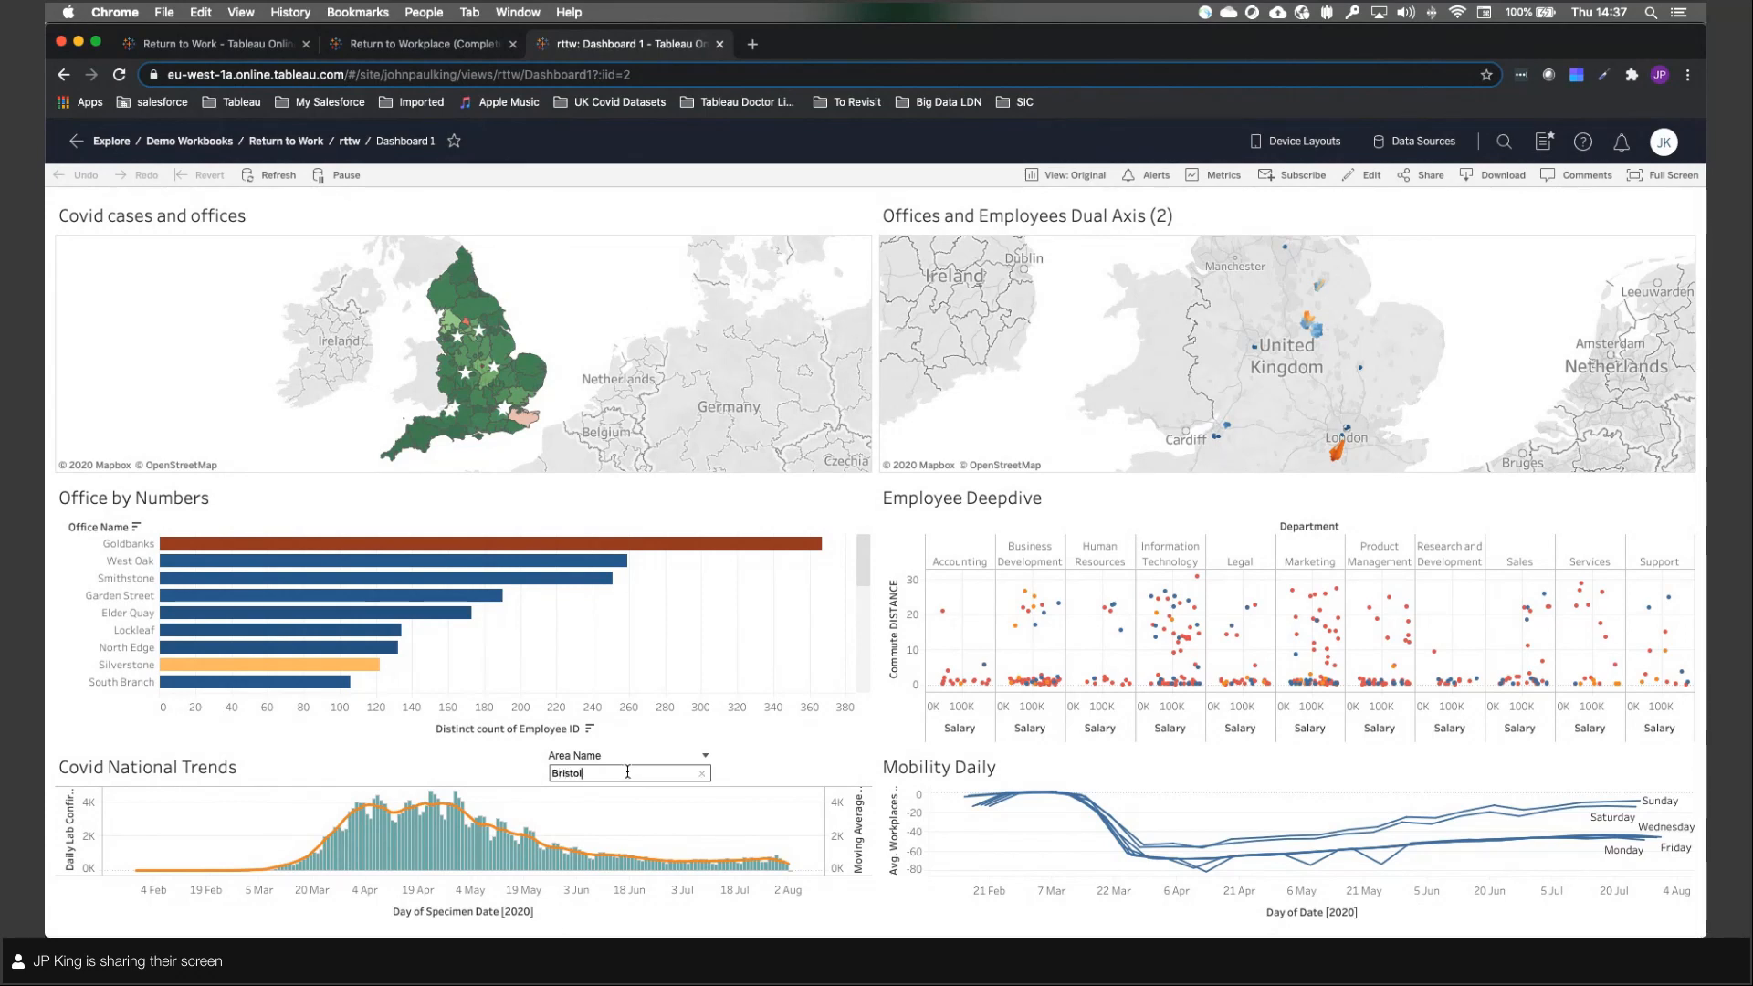
key("Return")
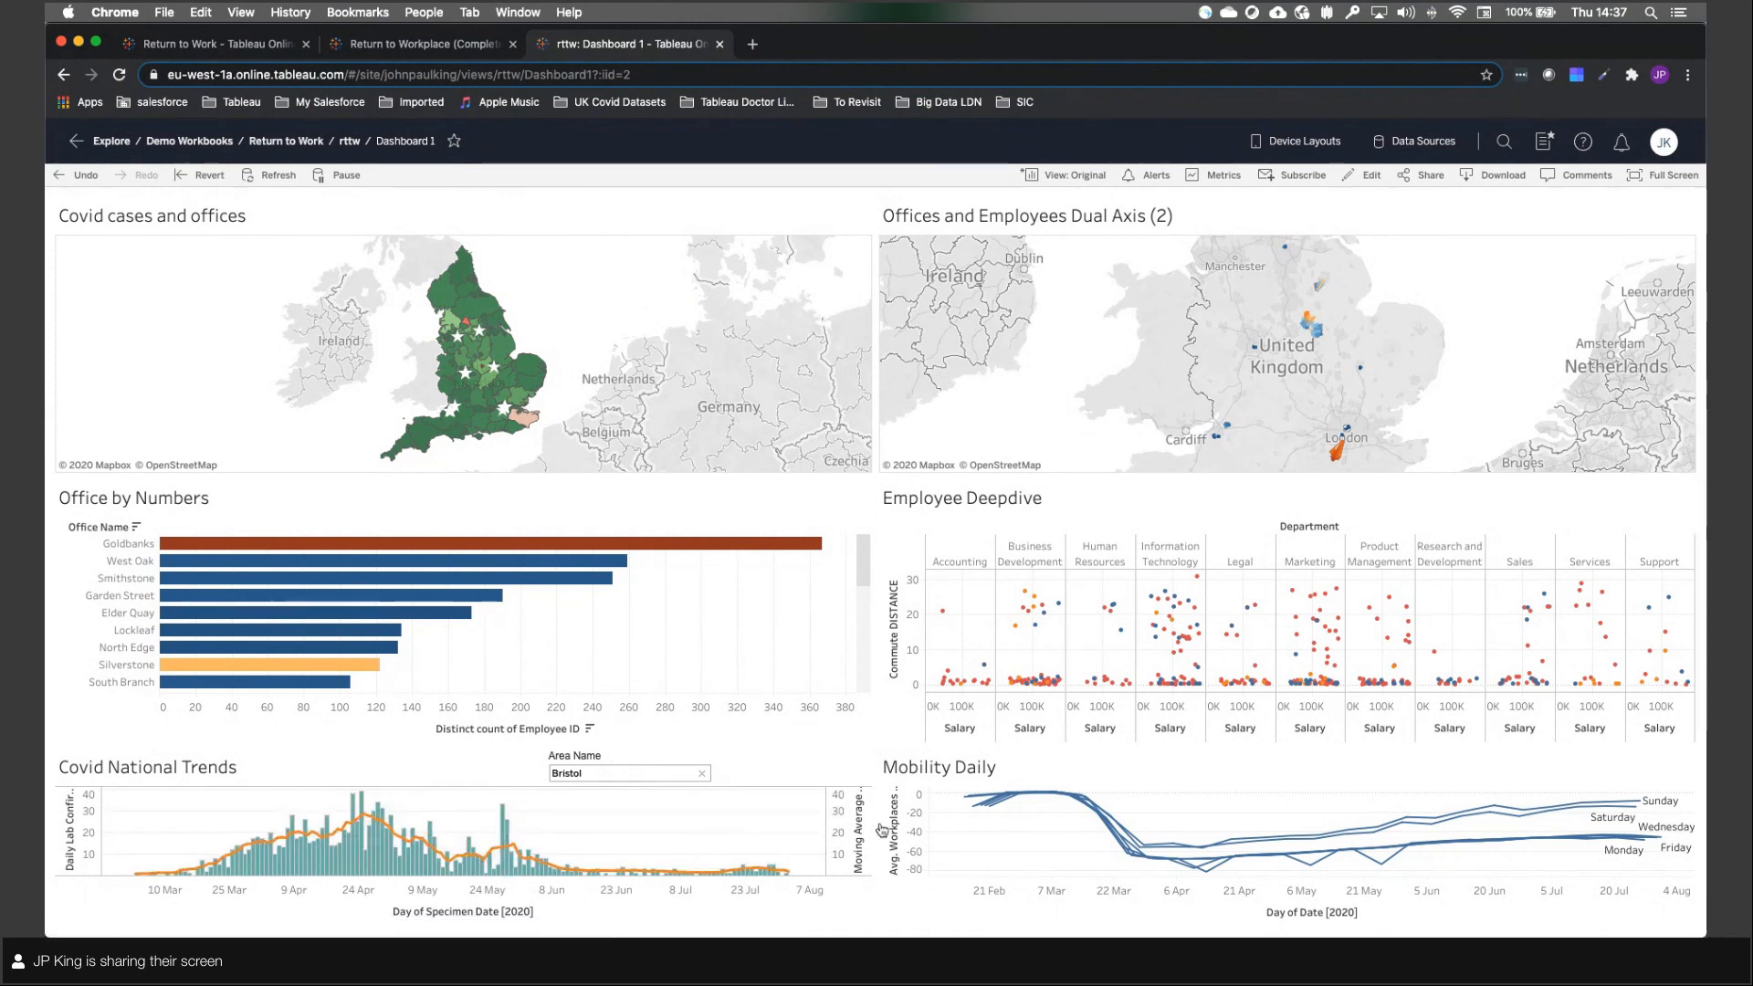
Step: Create a metric named Bristol Cases KPI from the latest moving-average point in Covid National Trends
left_click(1215, 182)
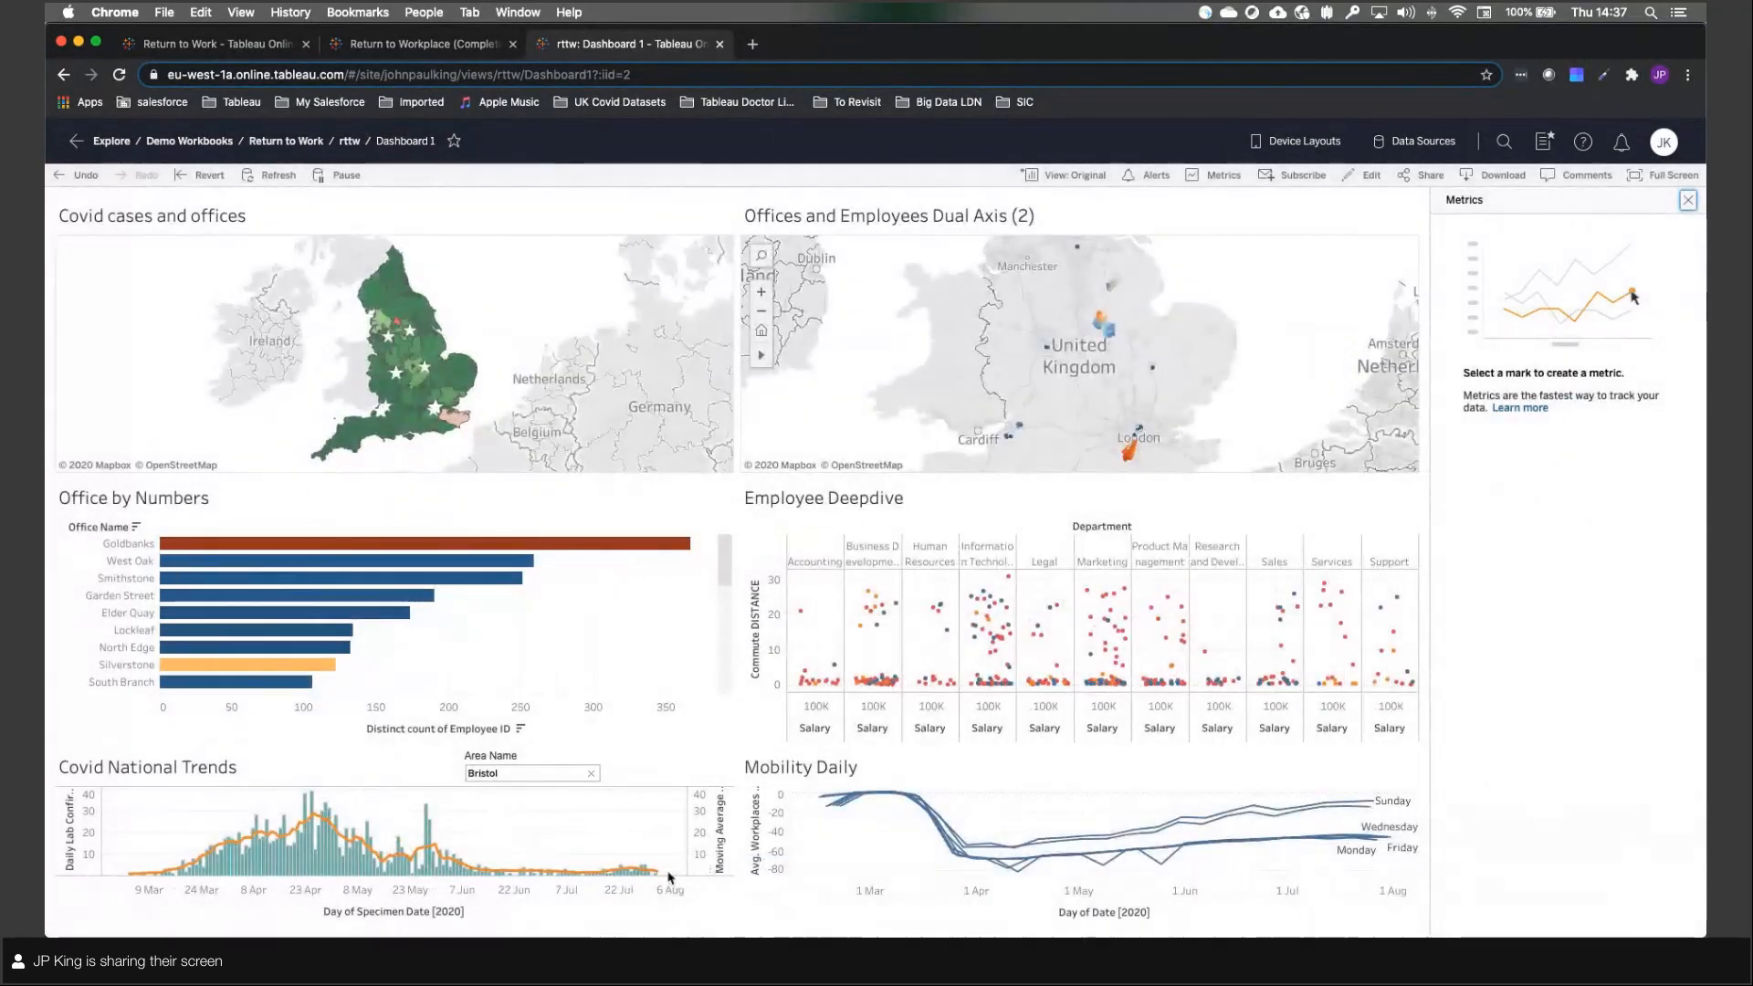
left_click(661, 873)
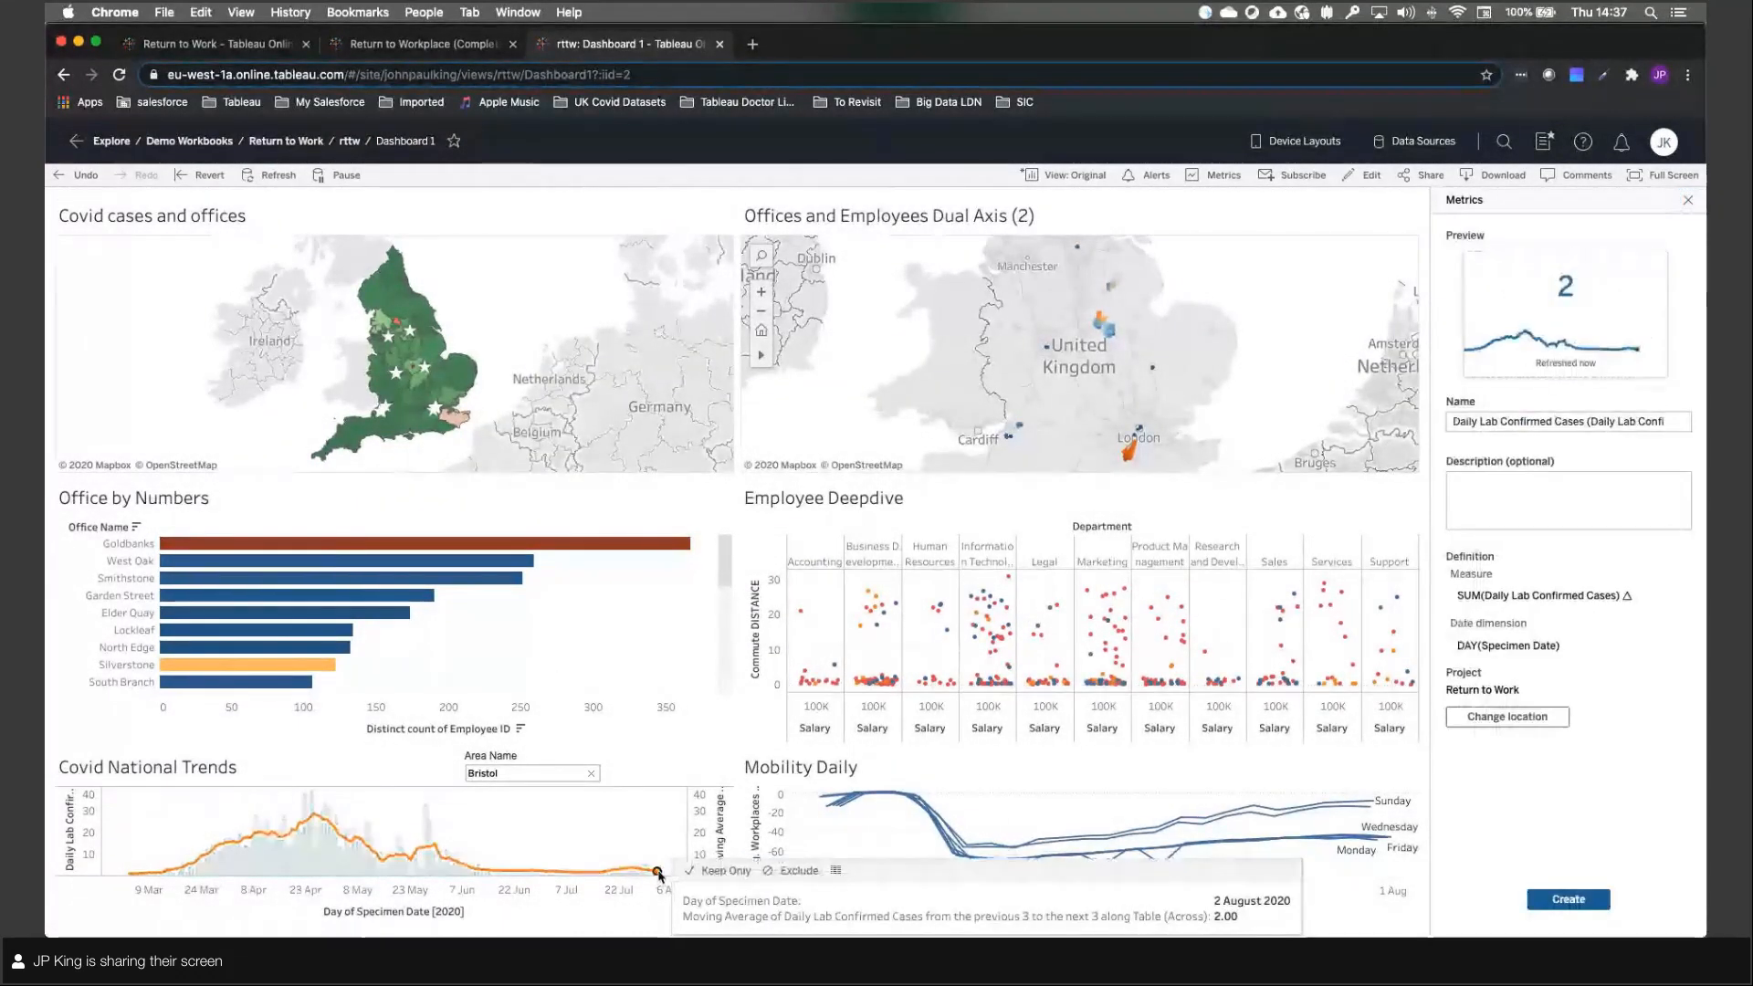
mouse_move(1557, 315)
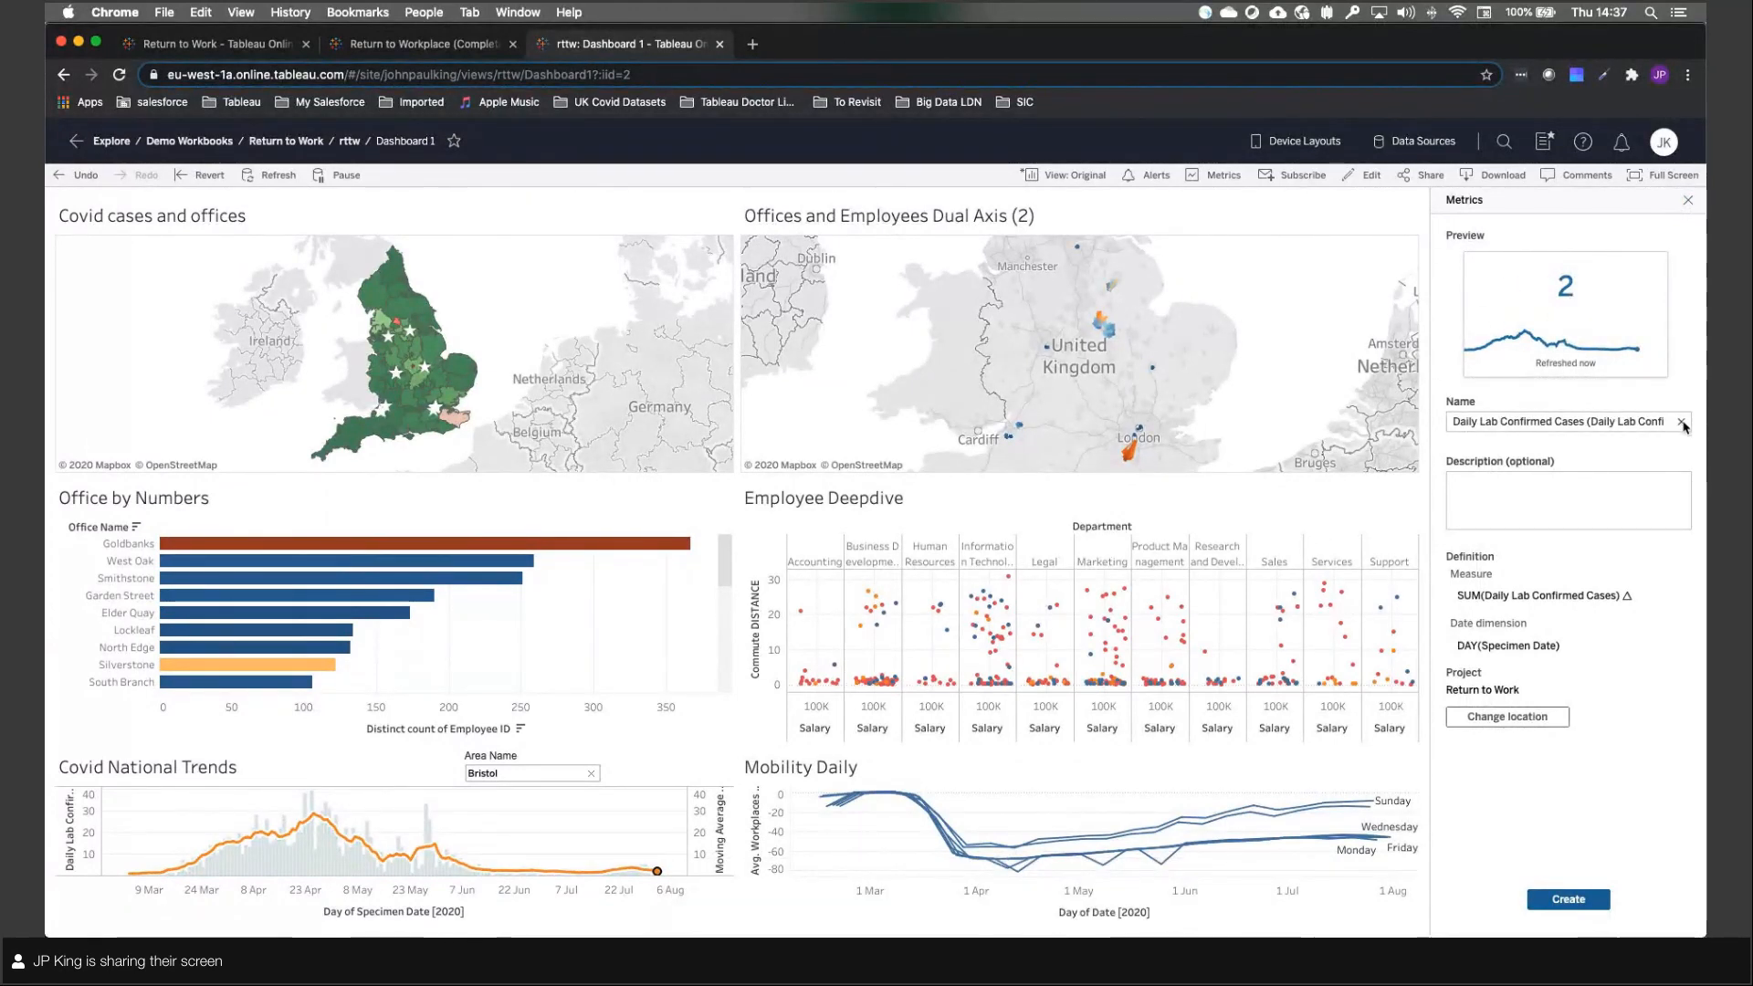
left_click(1681, 422)
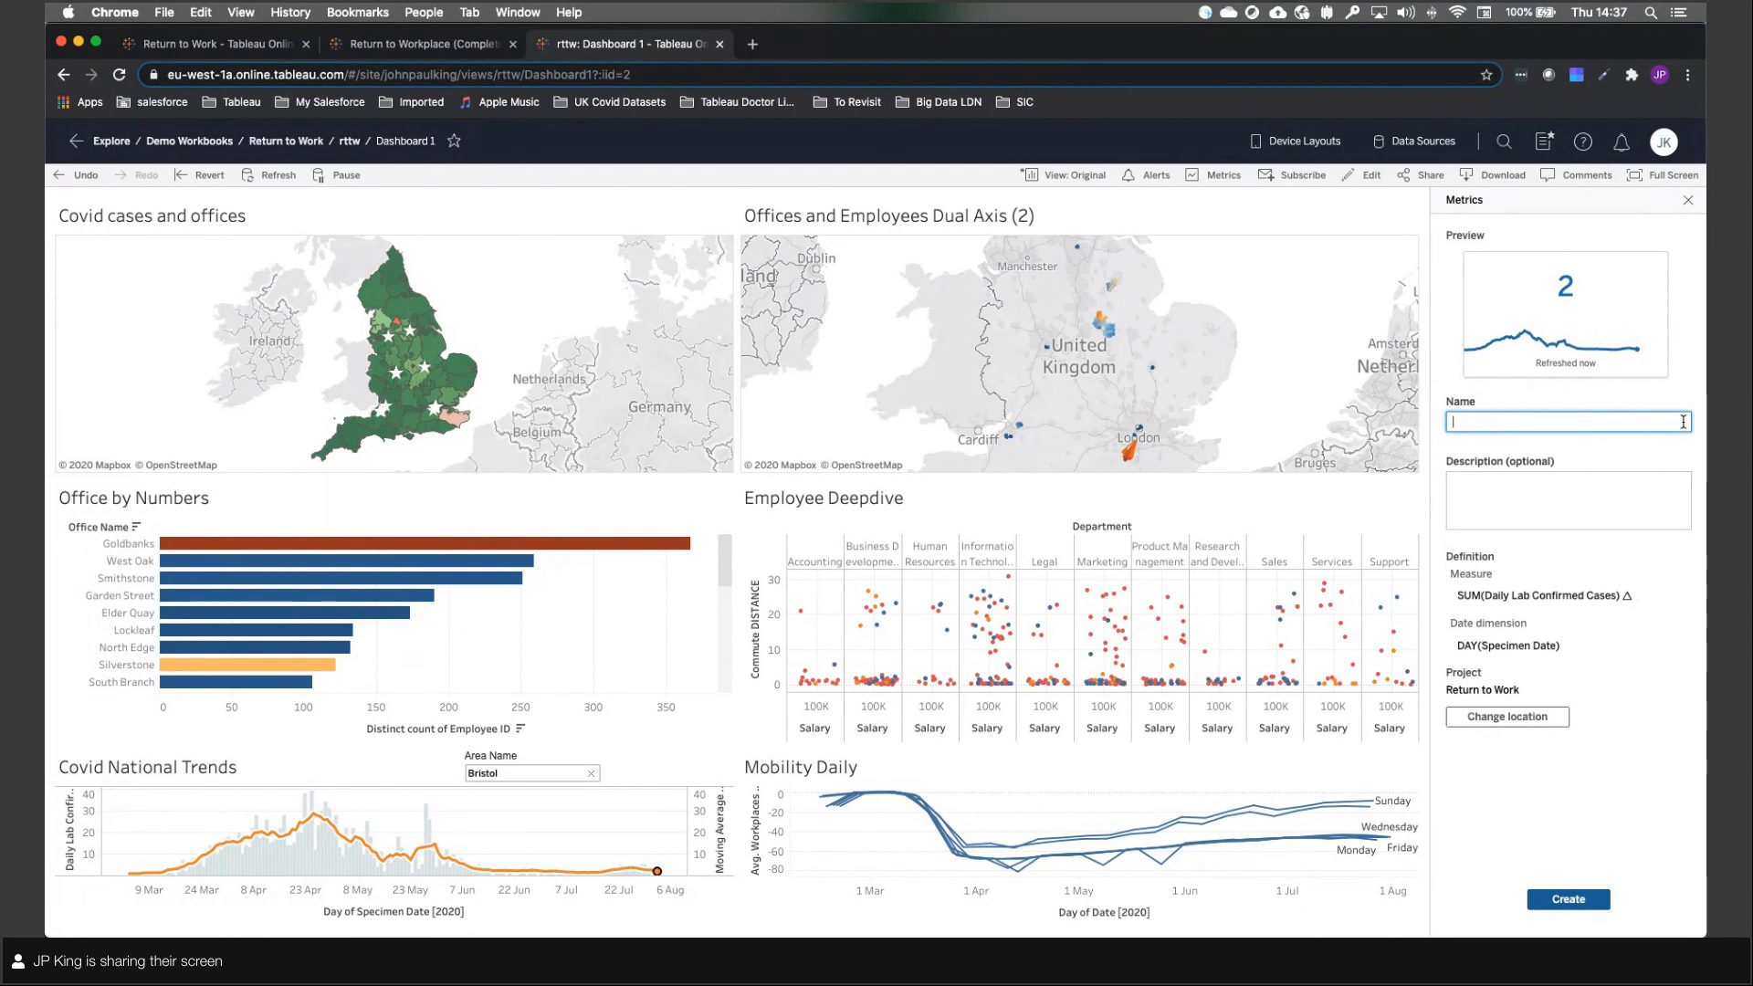
type("Bristol C")
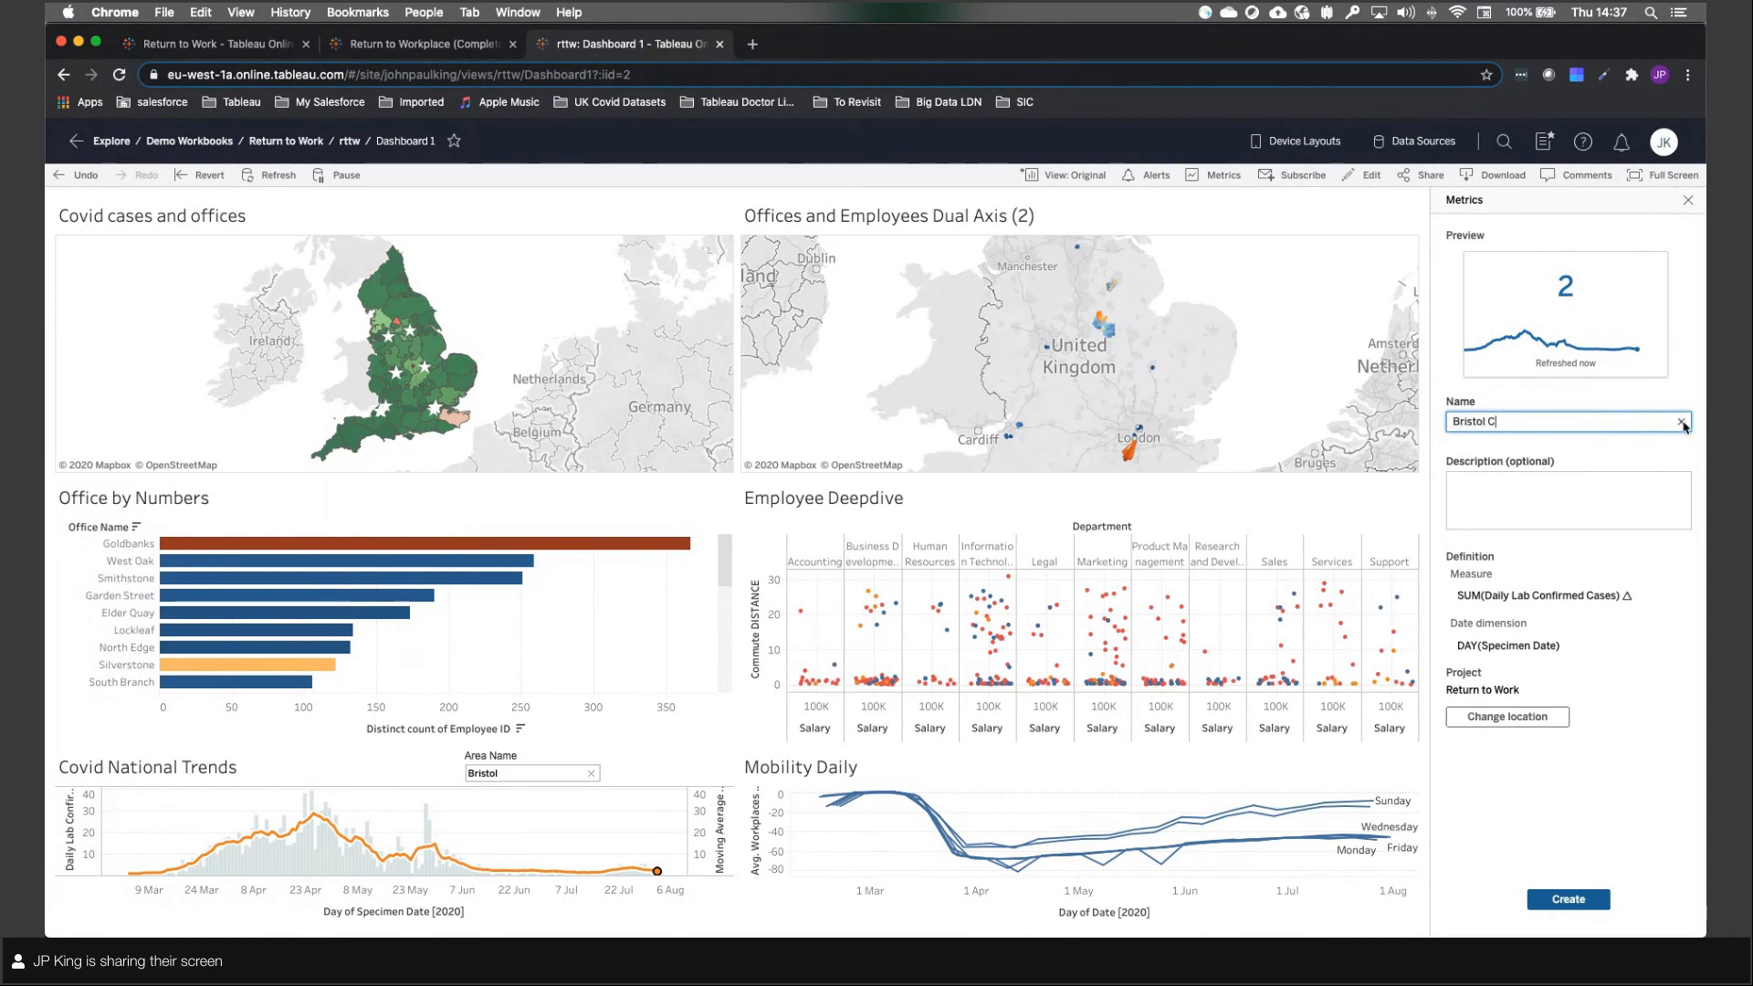
type("ases KPI")
left_click(1565, 899)
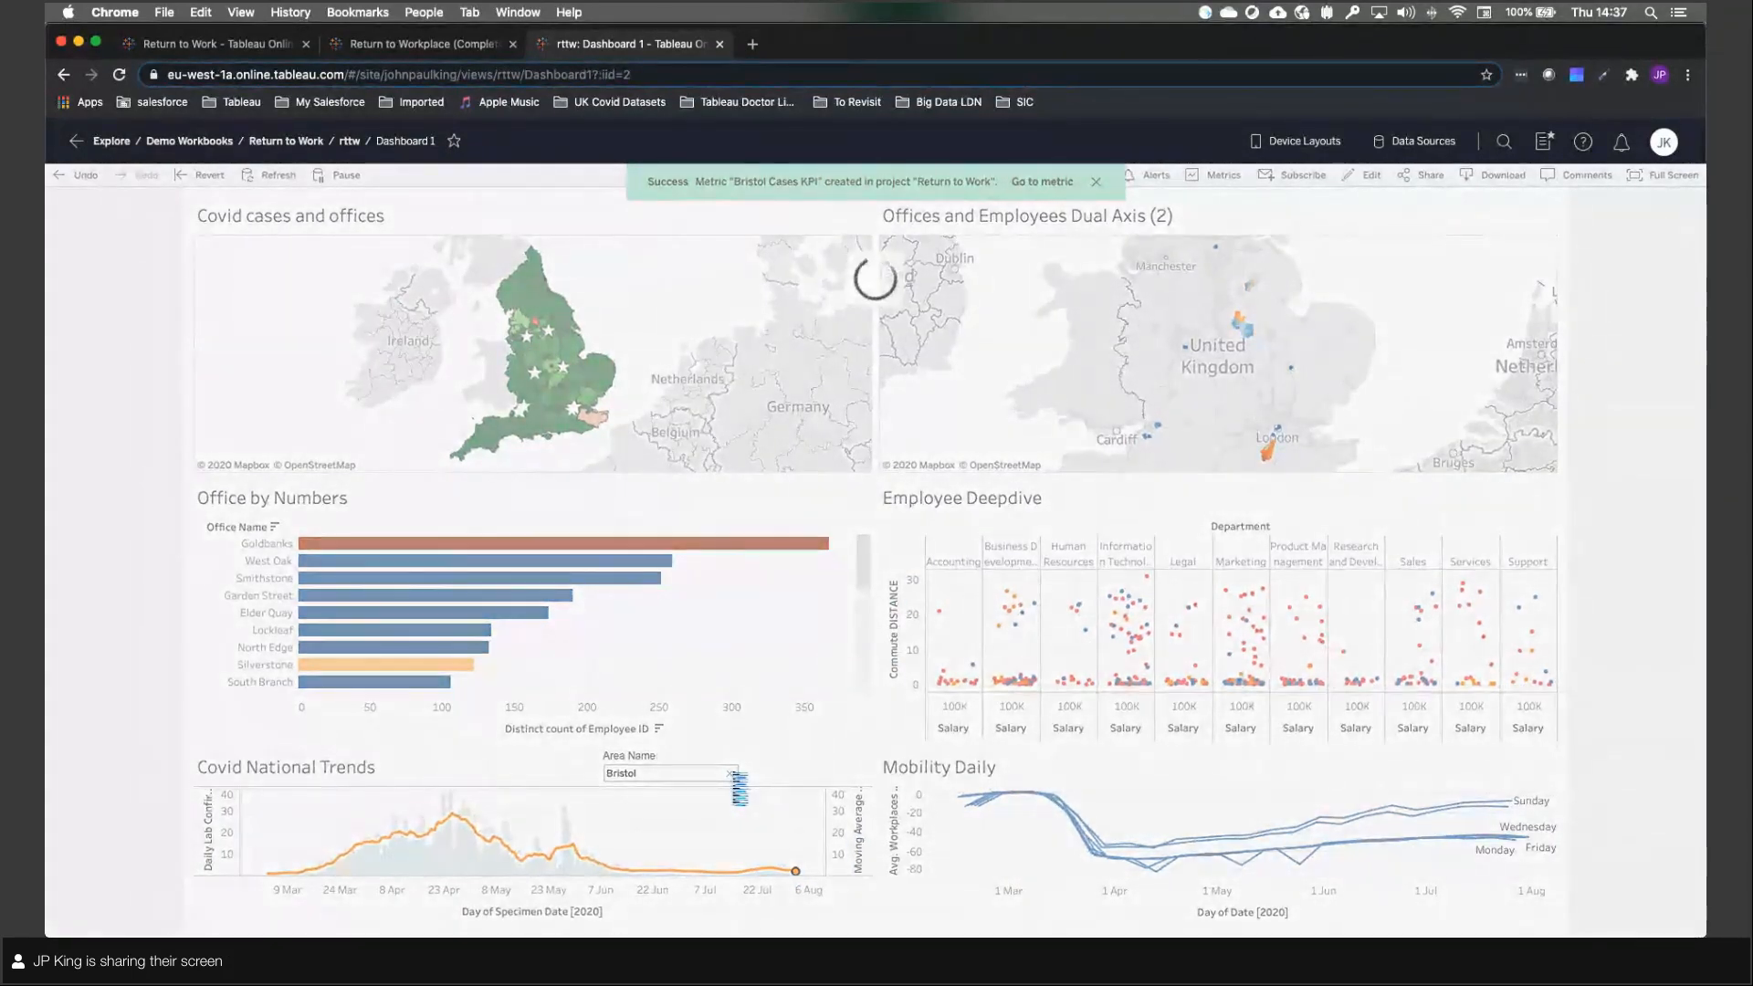
Step: Change the Area Name filter to Birmingham and start a new metric from the latest point in Covid National Trends
left_click(701, 773)
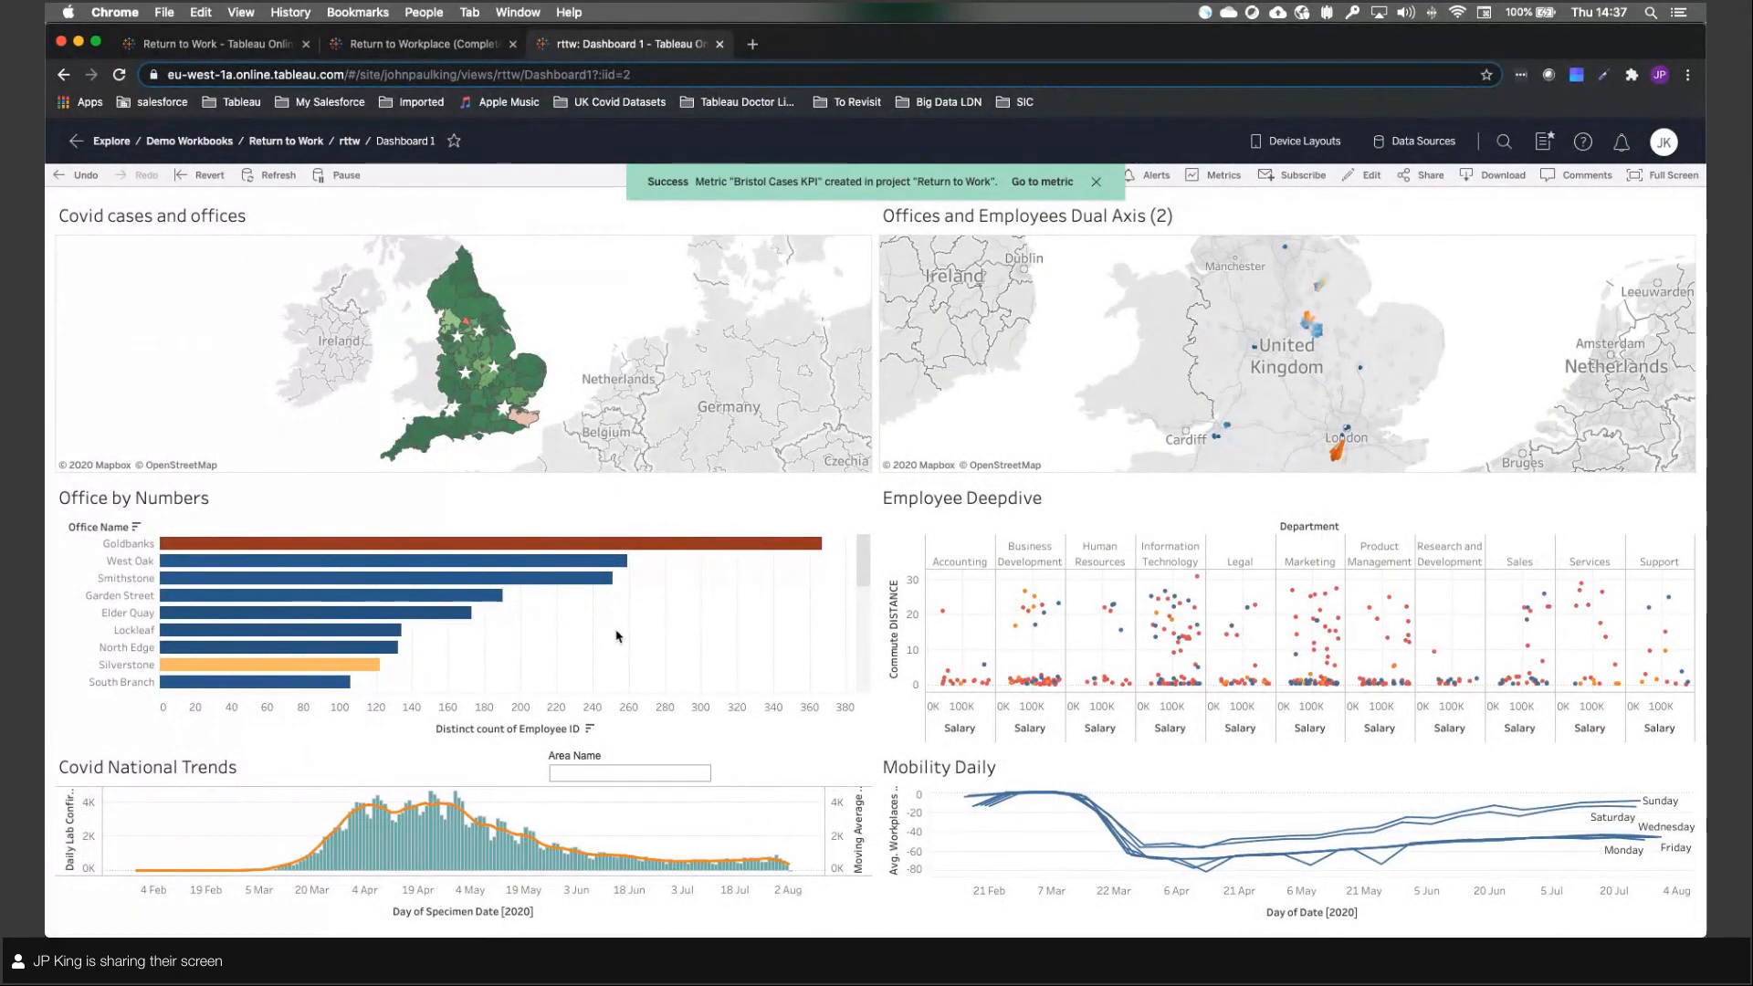
left_click(666, 775)
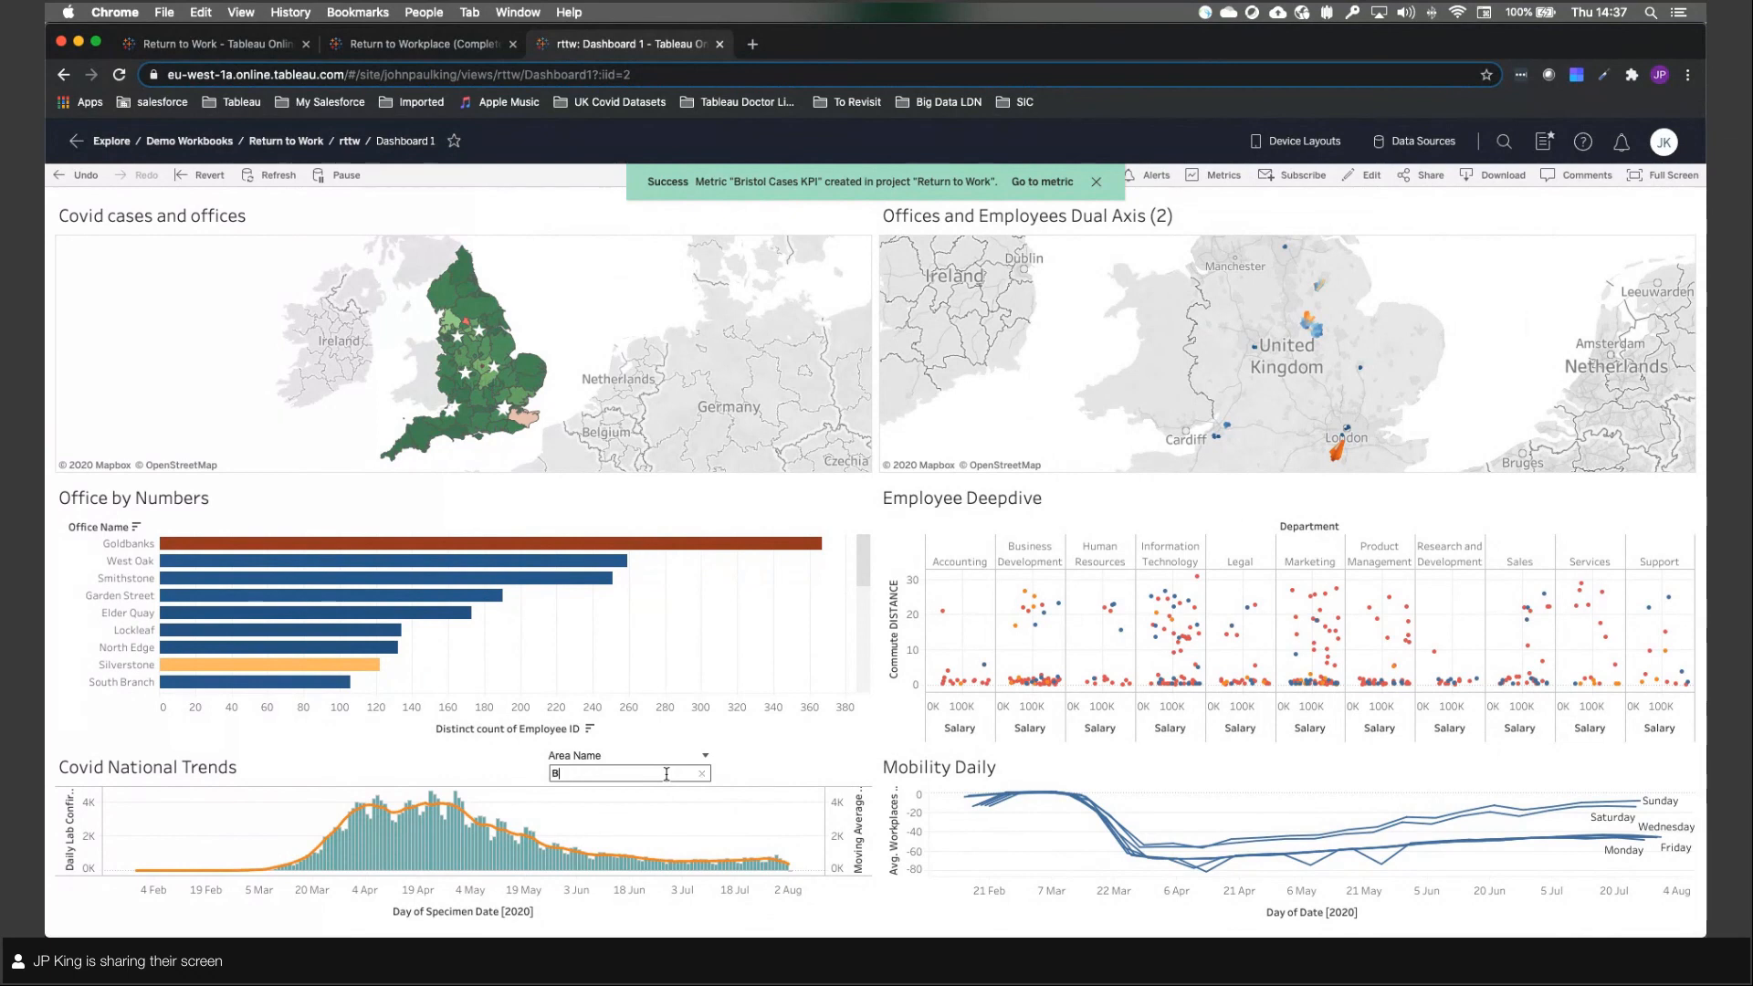
type("Birmingham")
key("Return")
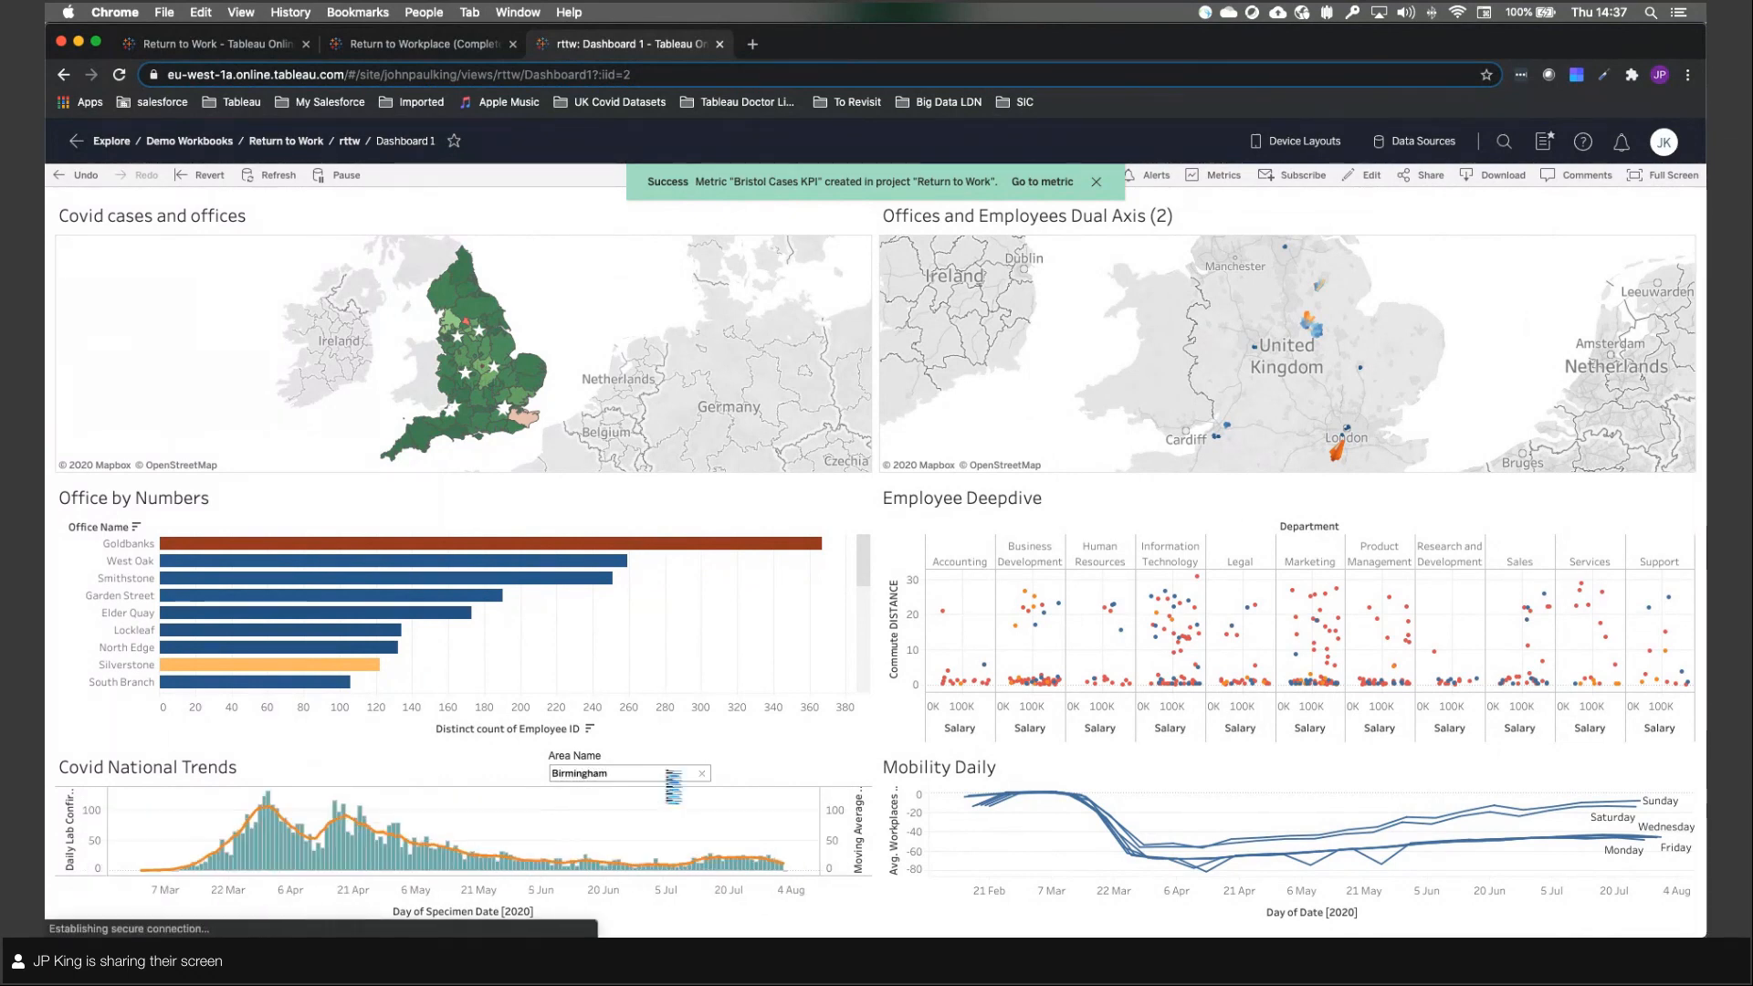
left_click(1215, 174)
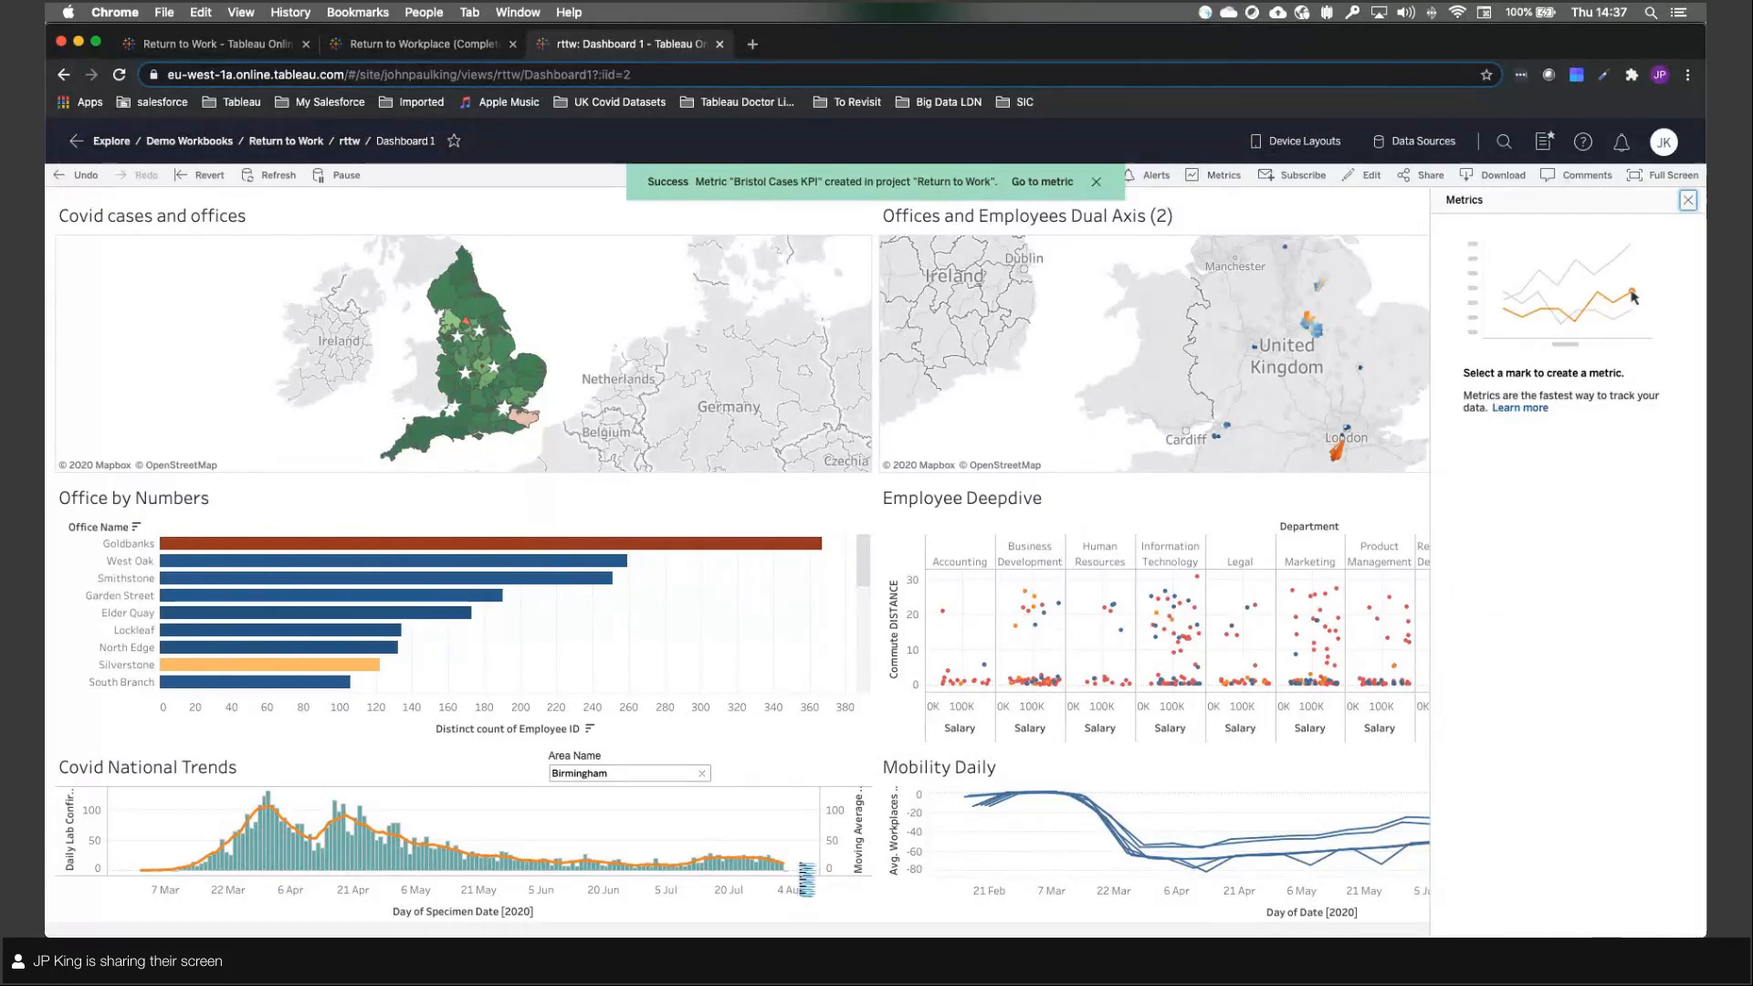
left_click(798, 870)
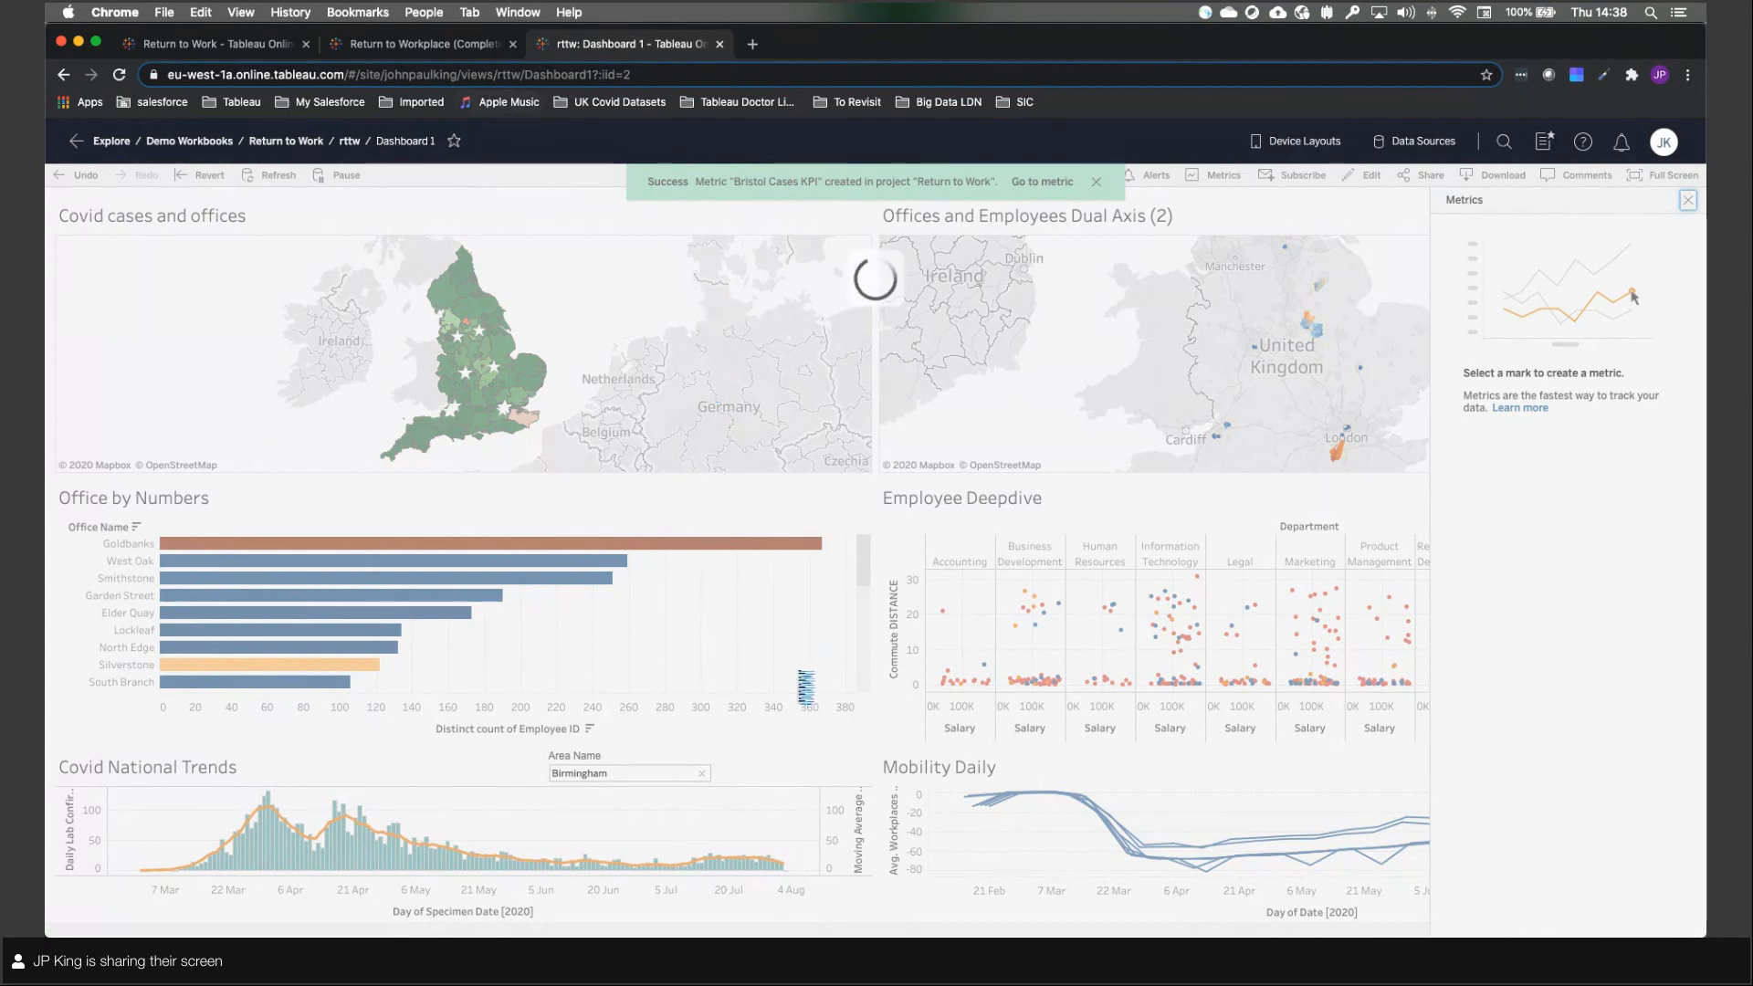
Step: Open the Return to Workplace (Complete) dashboard and set its Area Name filter to Birmingham
left_click(424, 45)
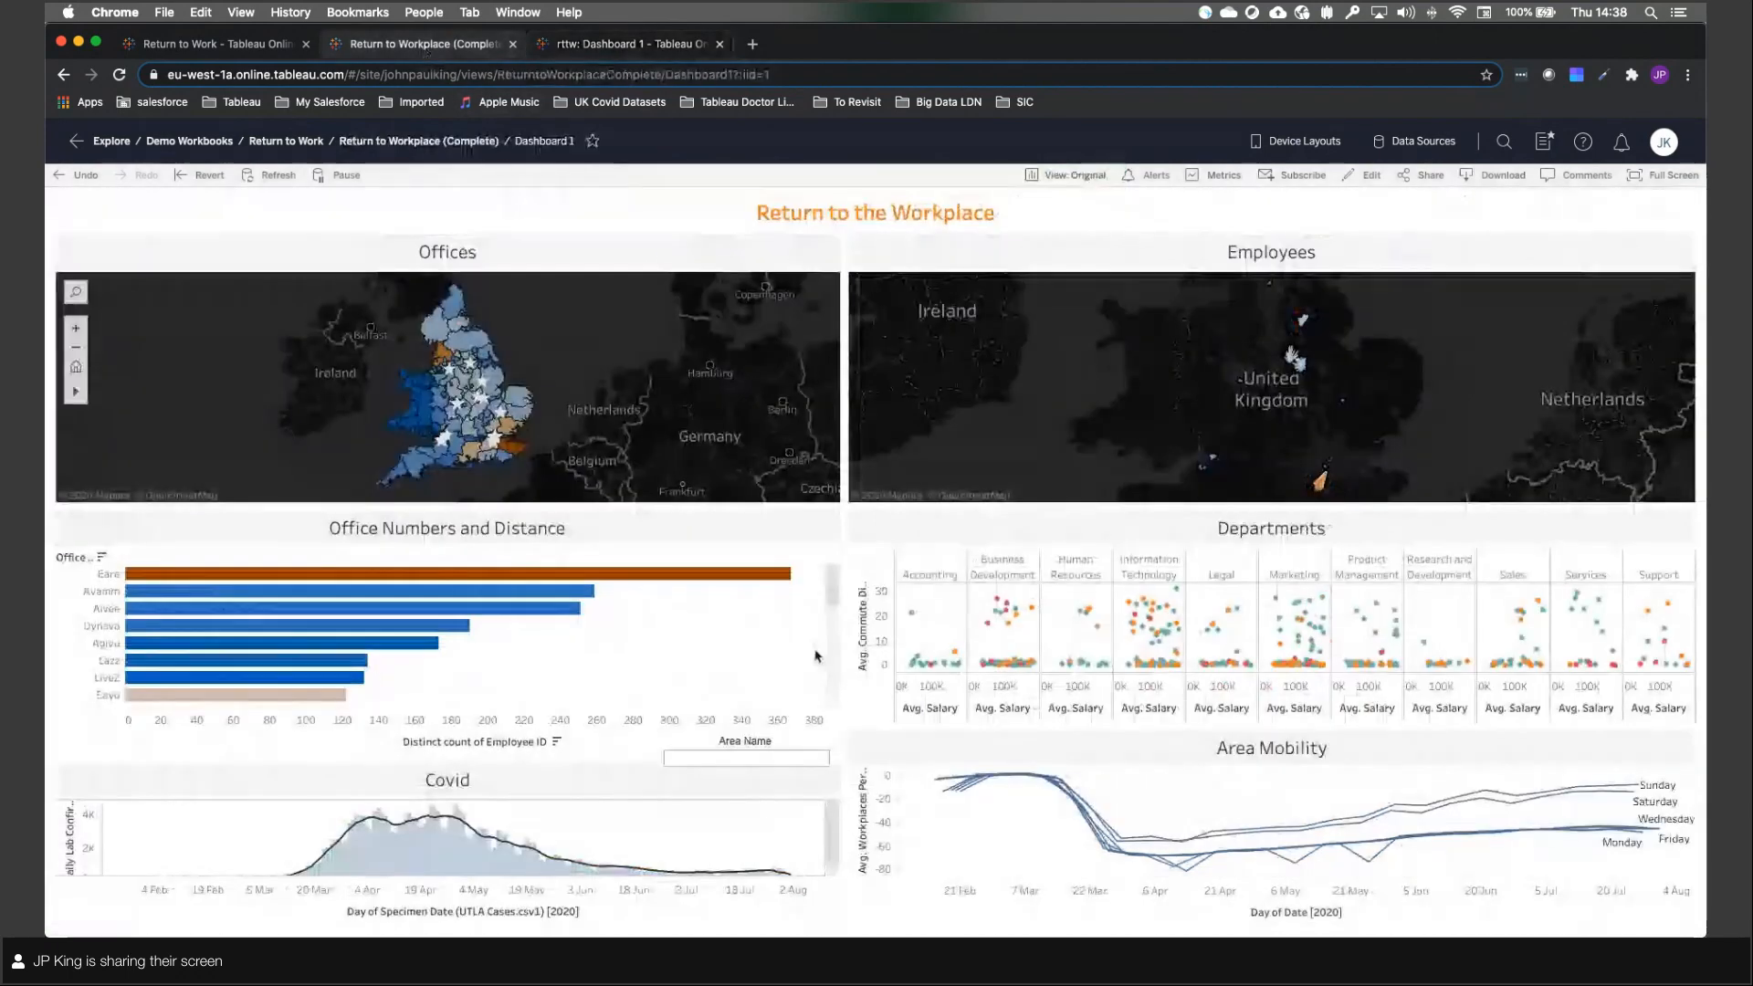
left_click(784, 753)
type("Bi")
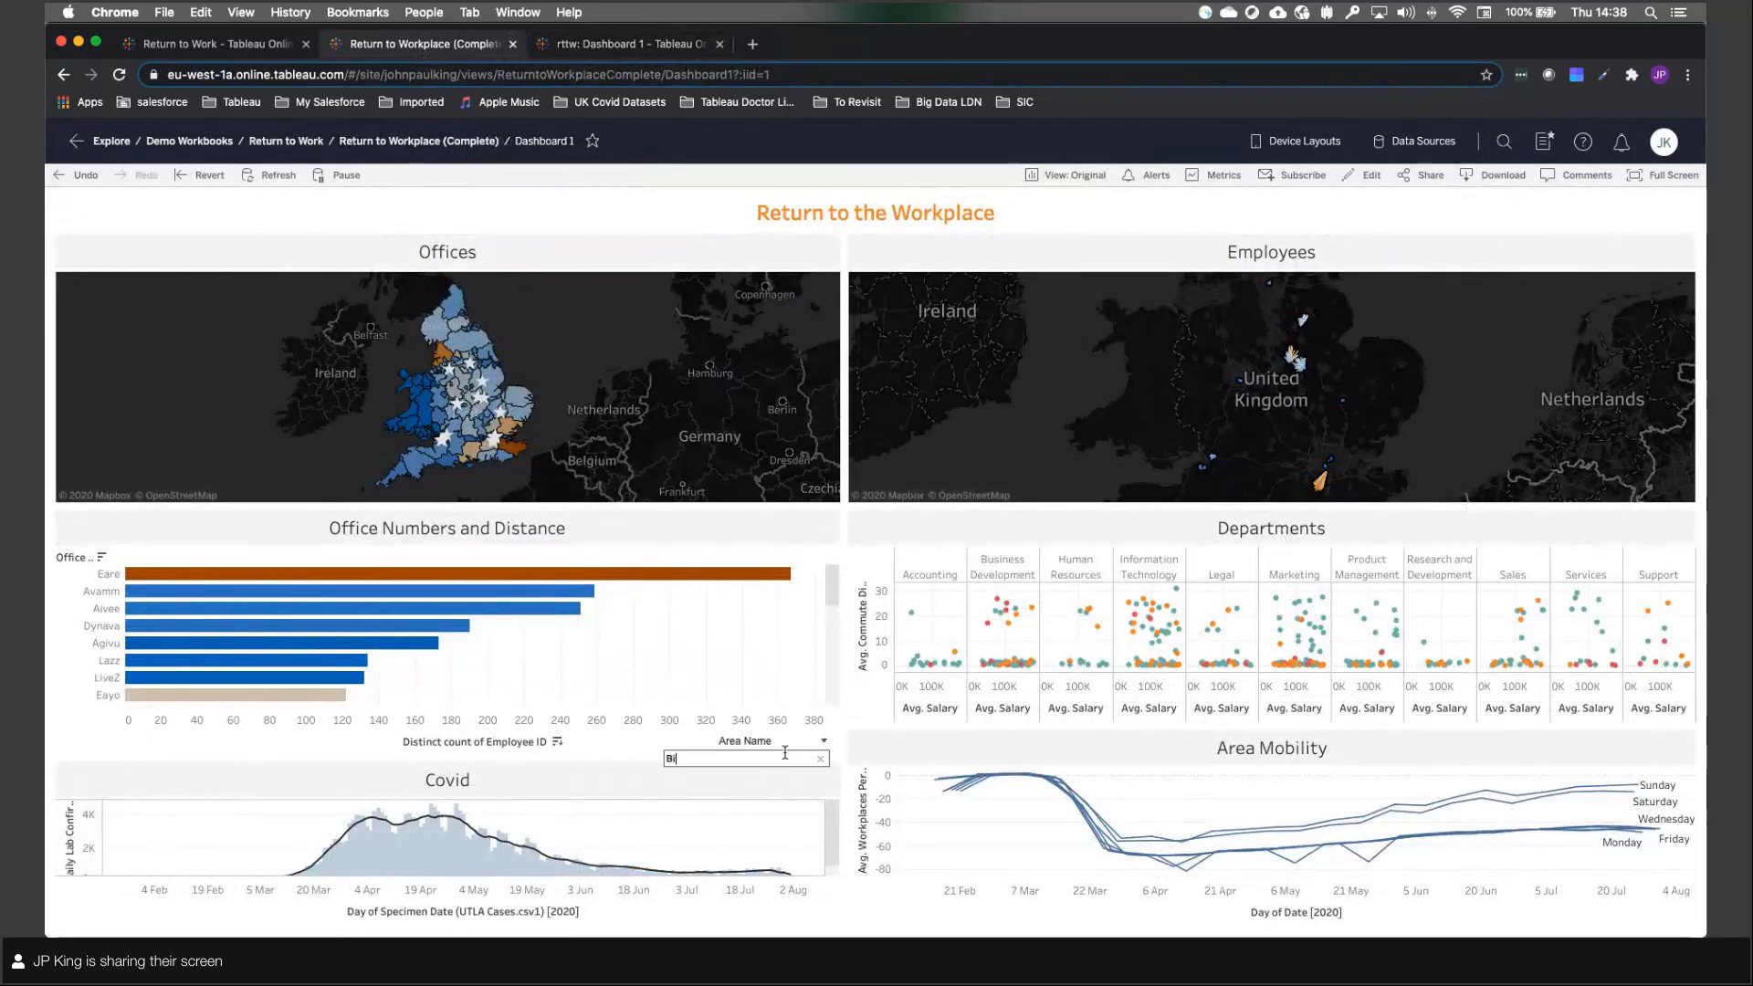
type("rmingham")
key("Return")
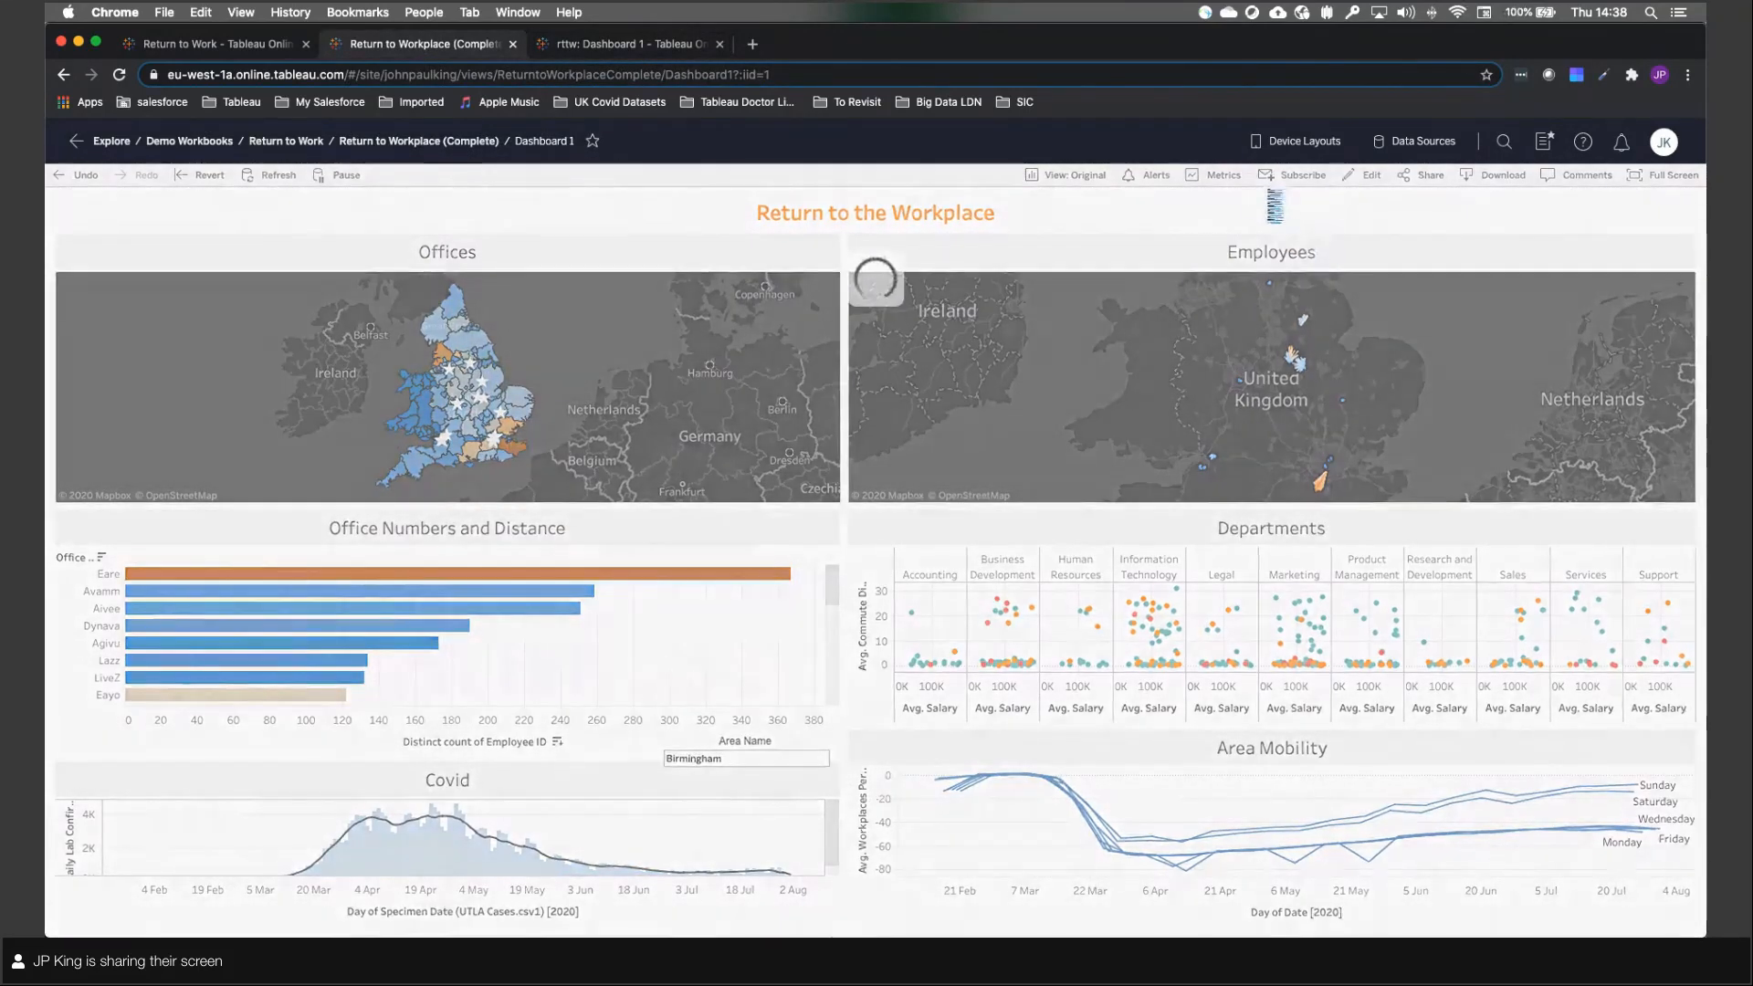
Step: In the rttw dashboard, create a metric named Birmingham KPI from the latest moving-average point in Covid National Trends
left_click(674, 44)
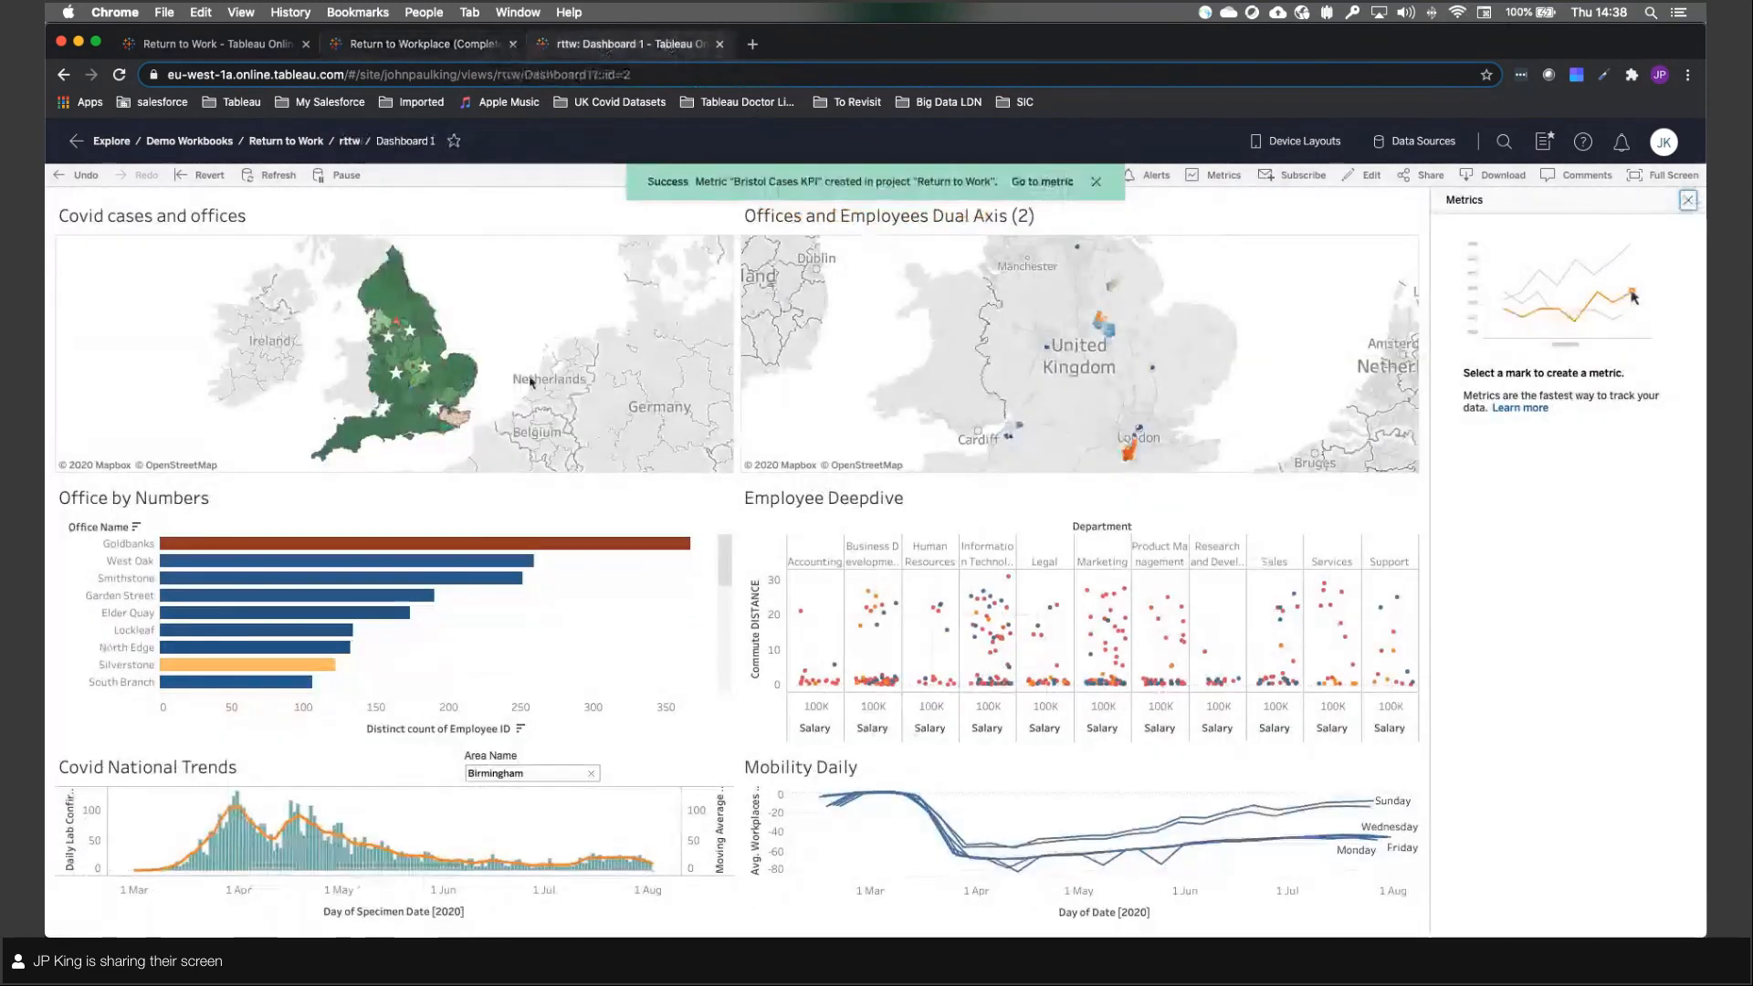
left_click(651, 864)
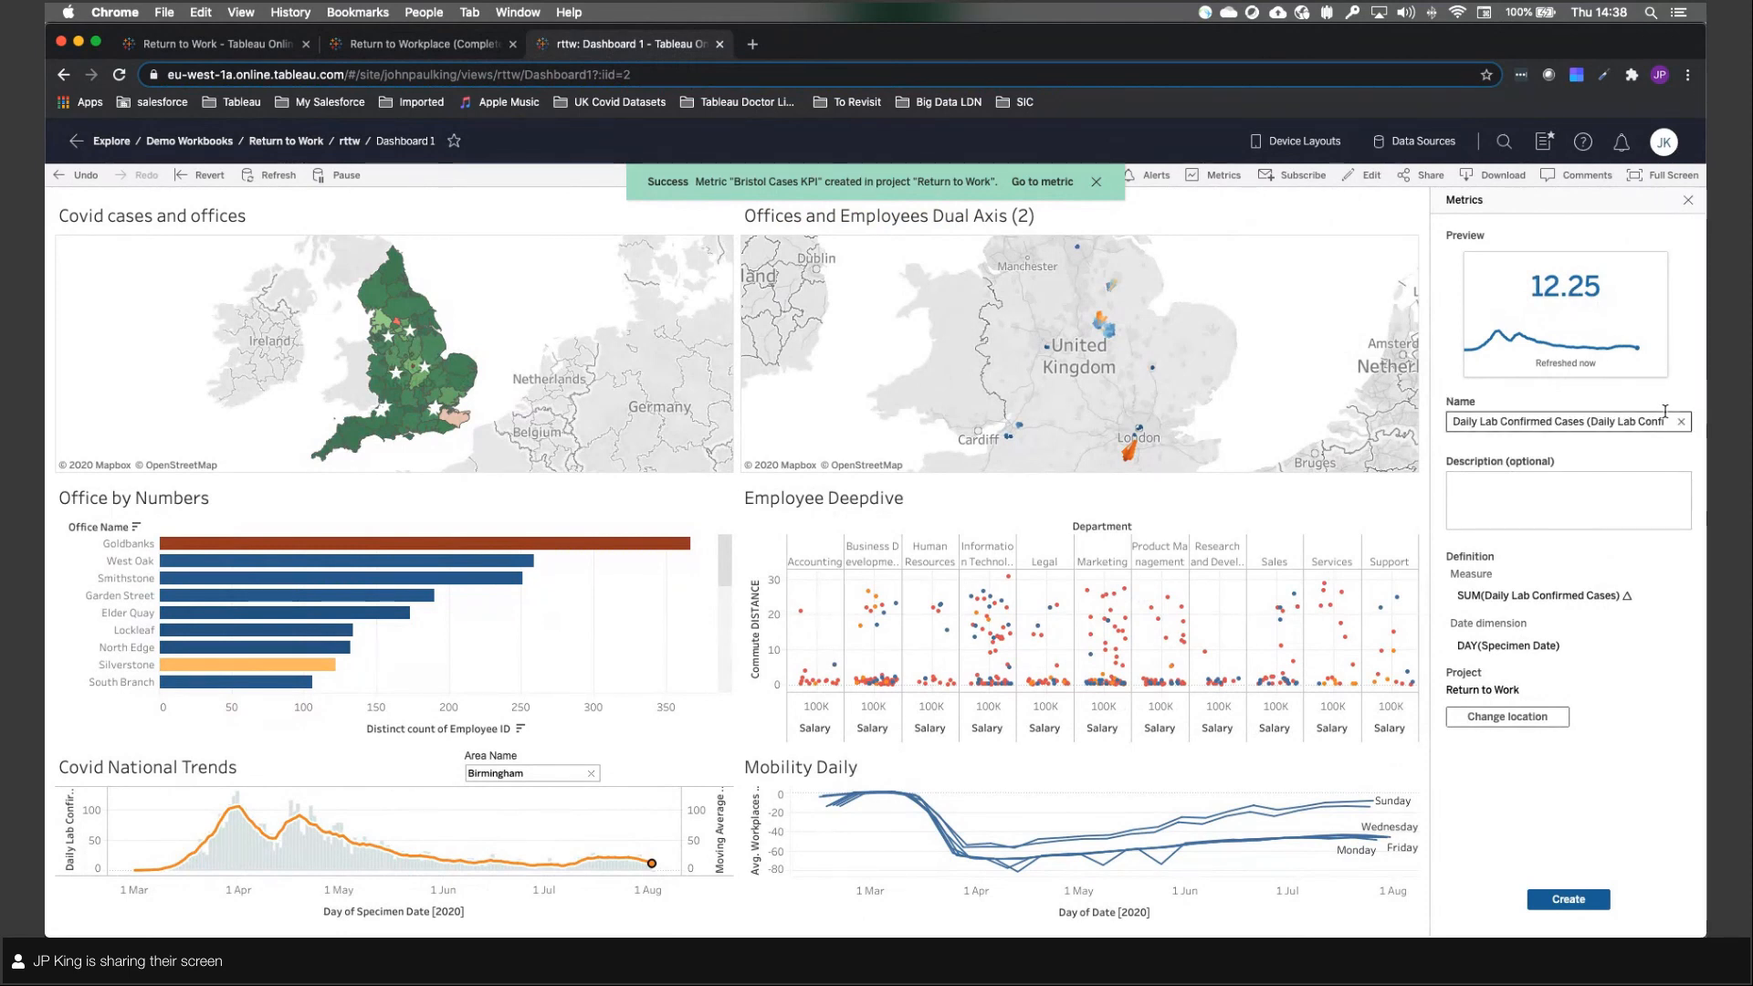
left_click(1683, 422)
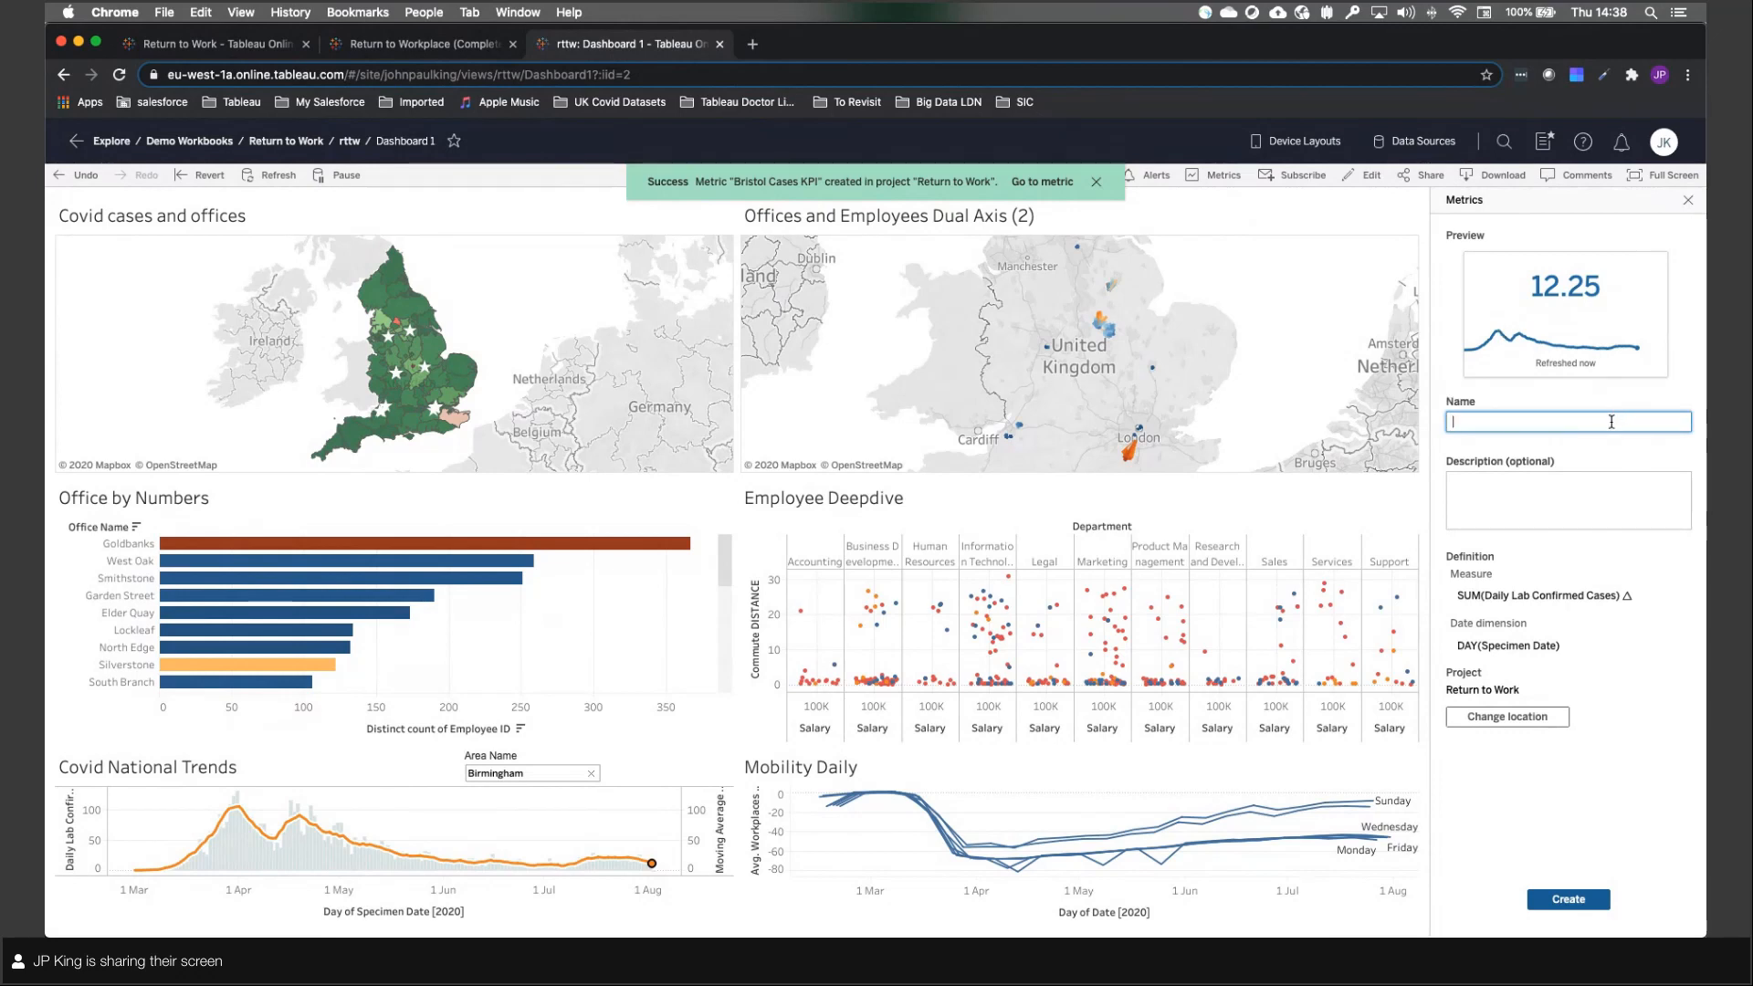
type("Birmingham KPI")
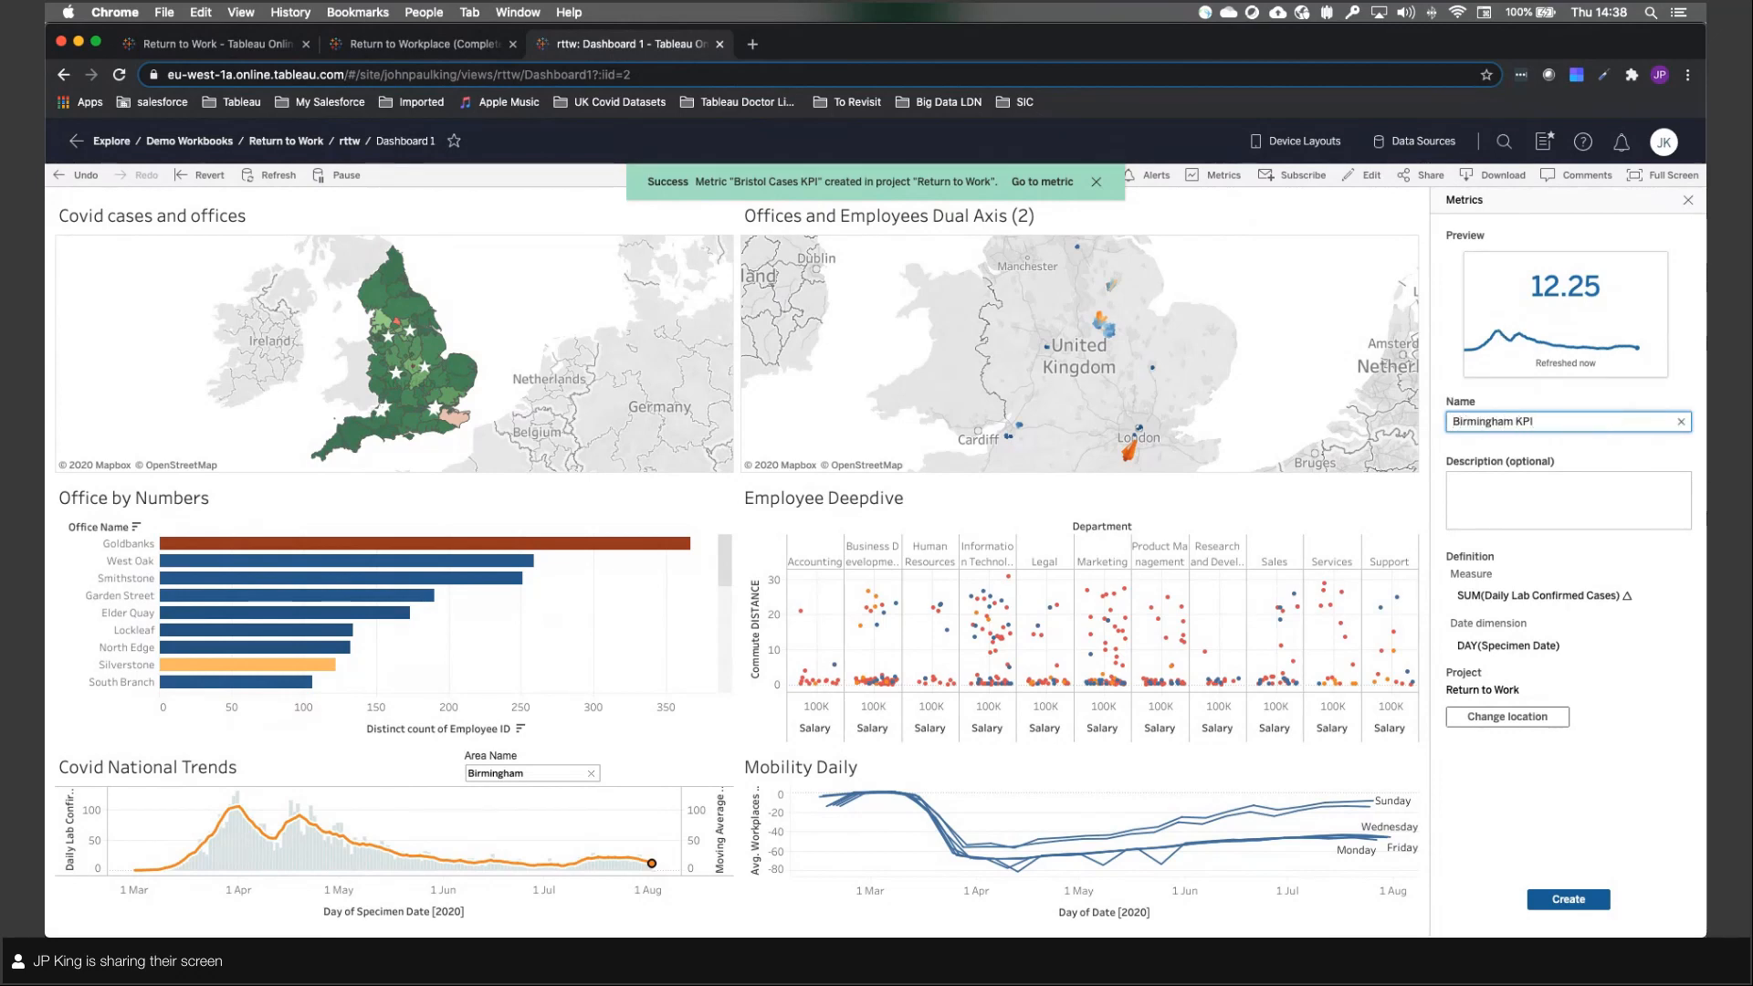
left_click(1568, 899)
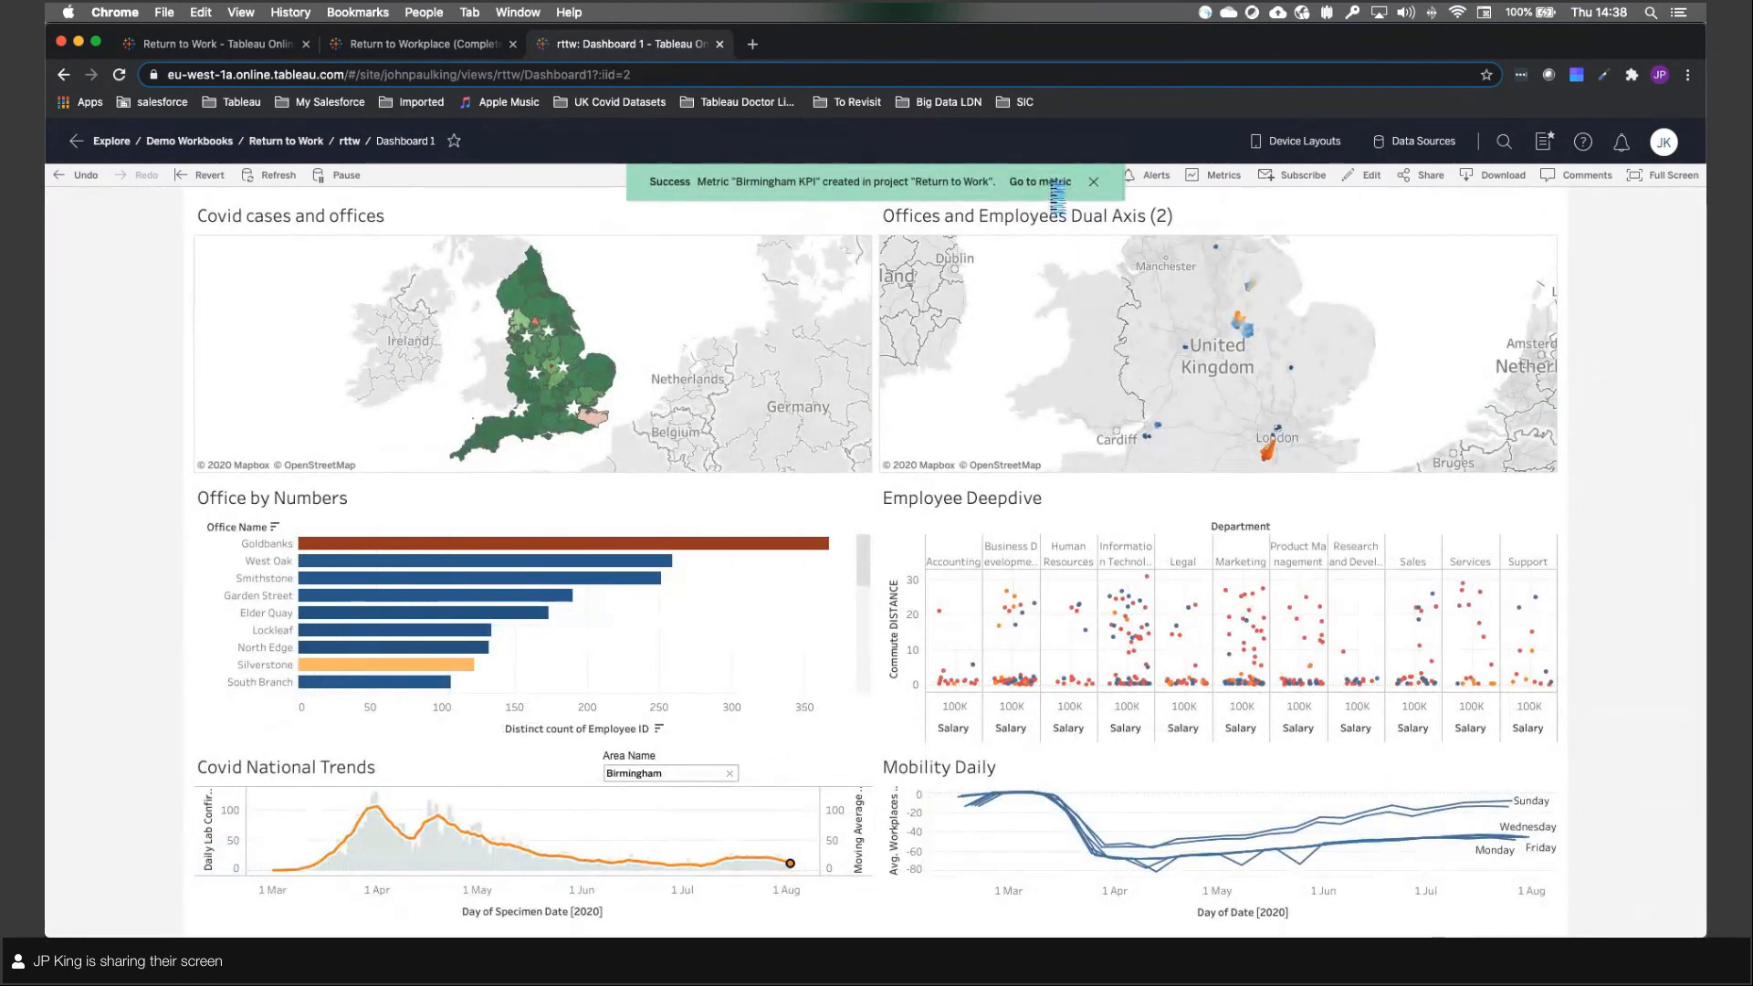
Step: Open the Return to Work project to view its metrics, and open Bristol Cases KPI in a new browser tab
left_click(280, 145)
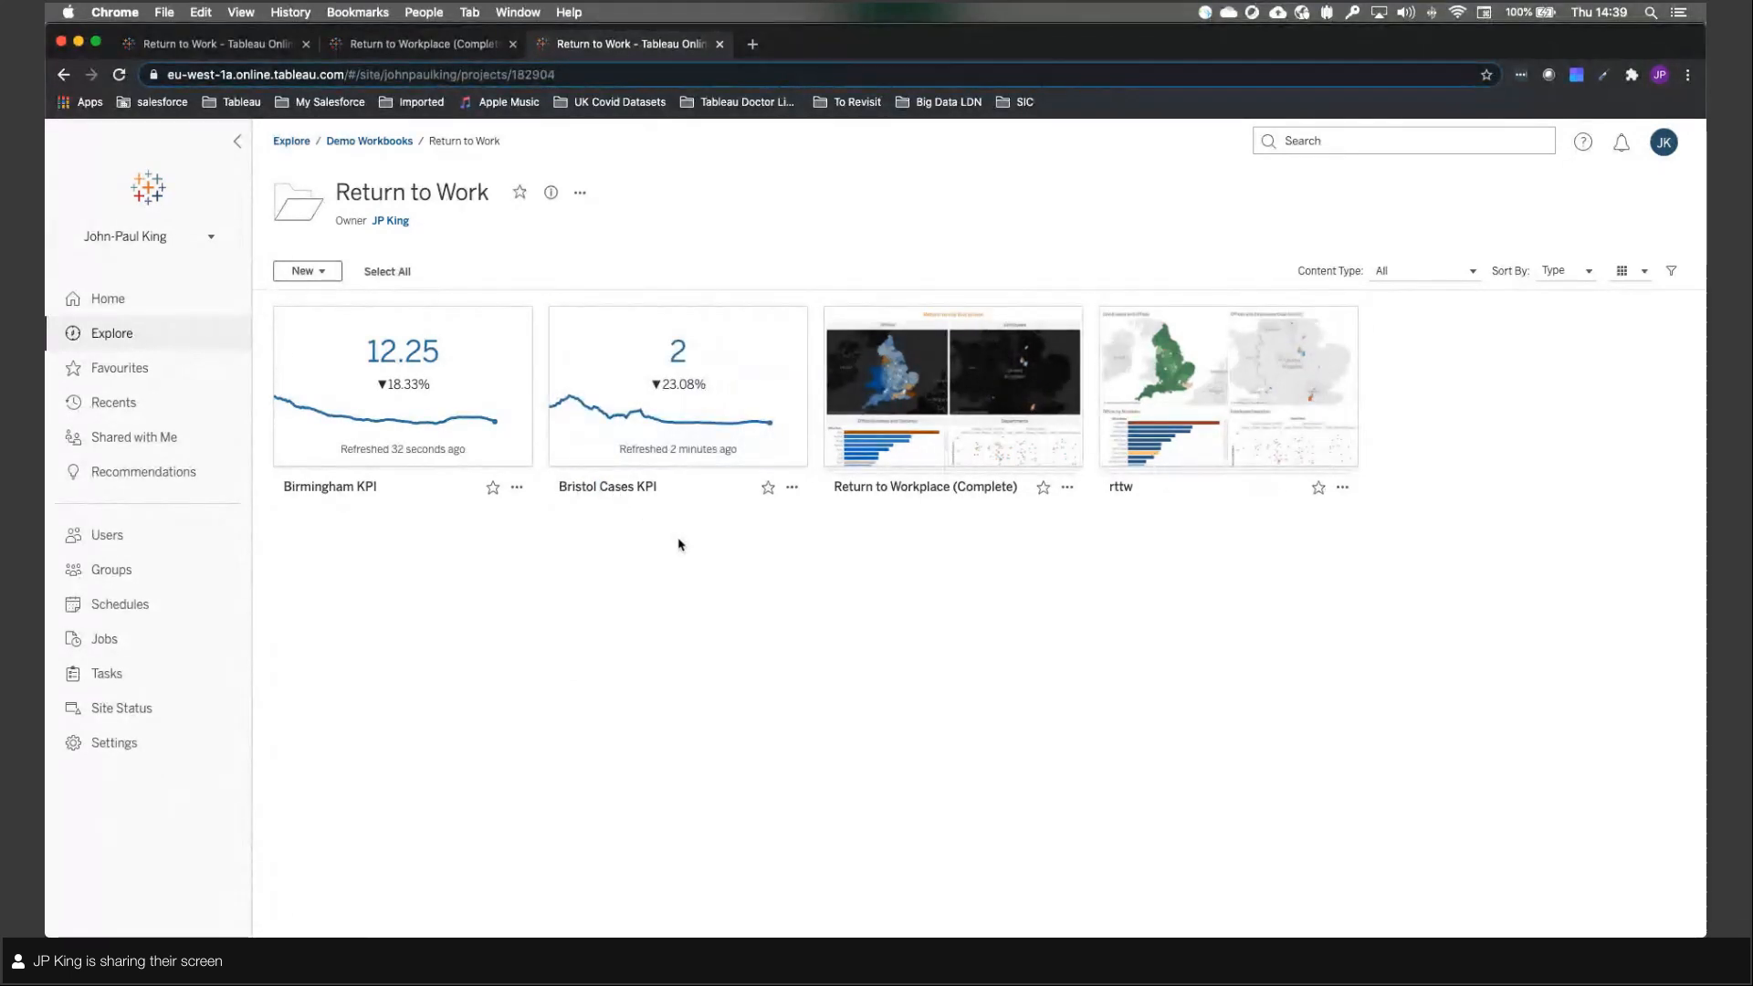
mouse_move(662, 396)
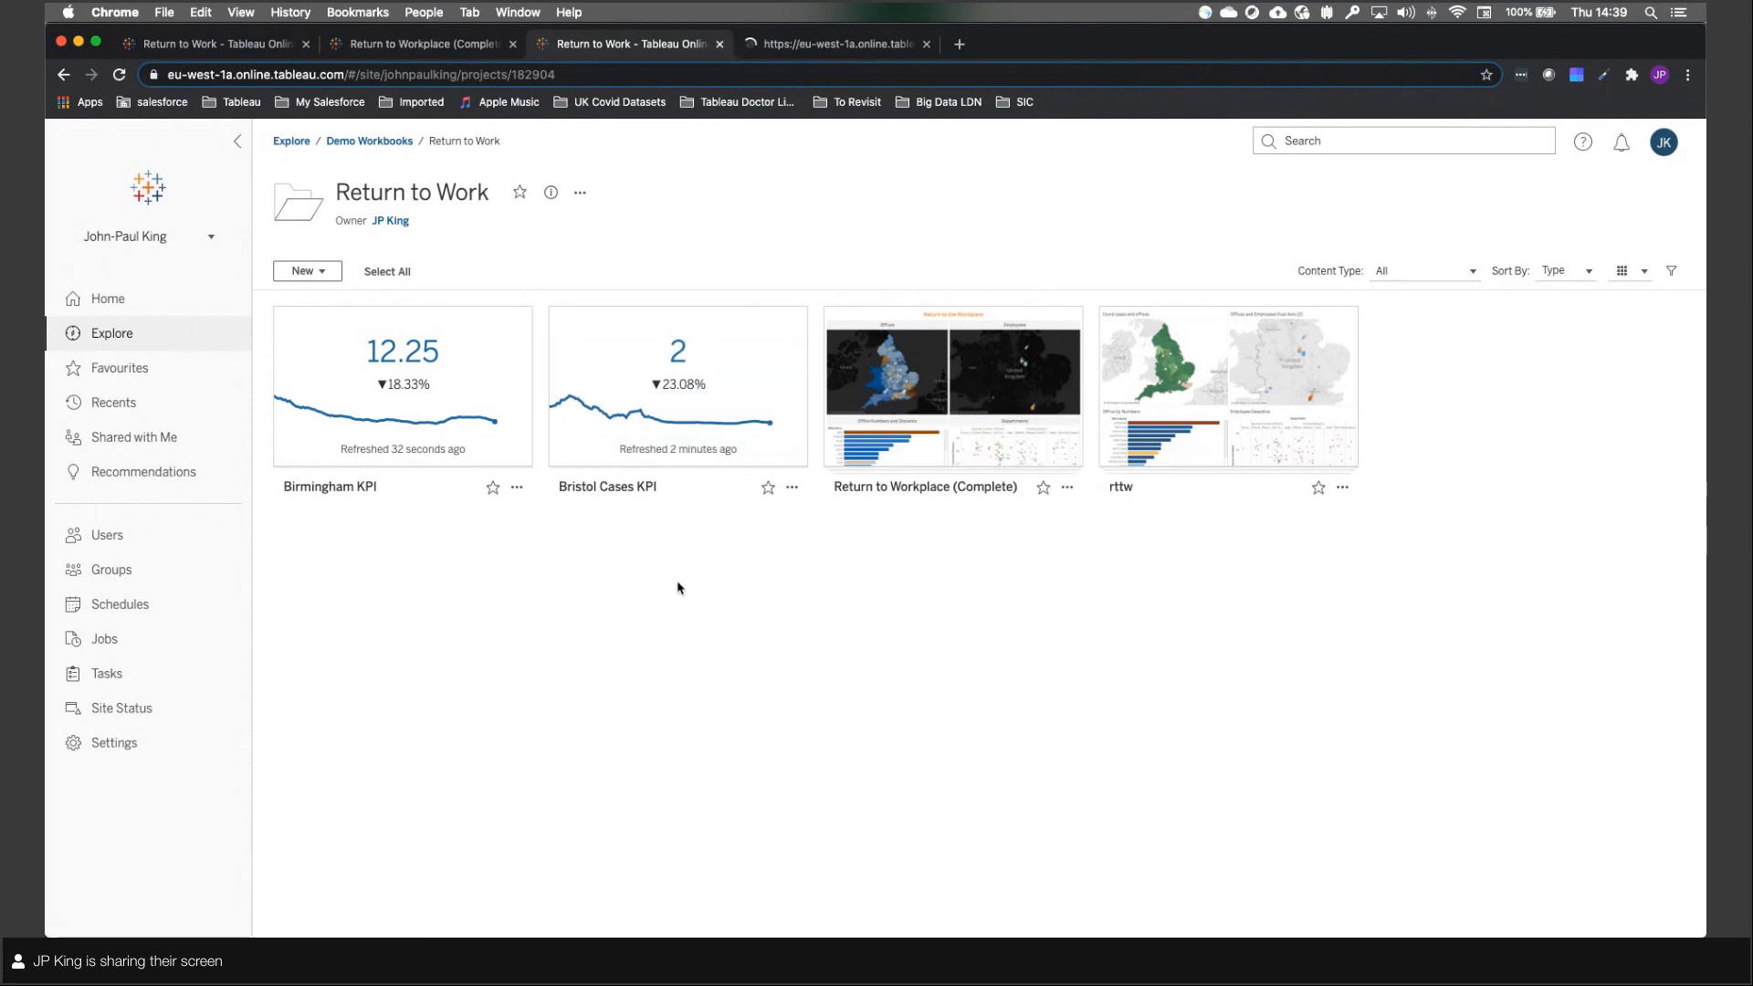
mouse_move(365, 493)
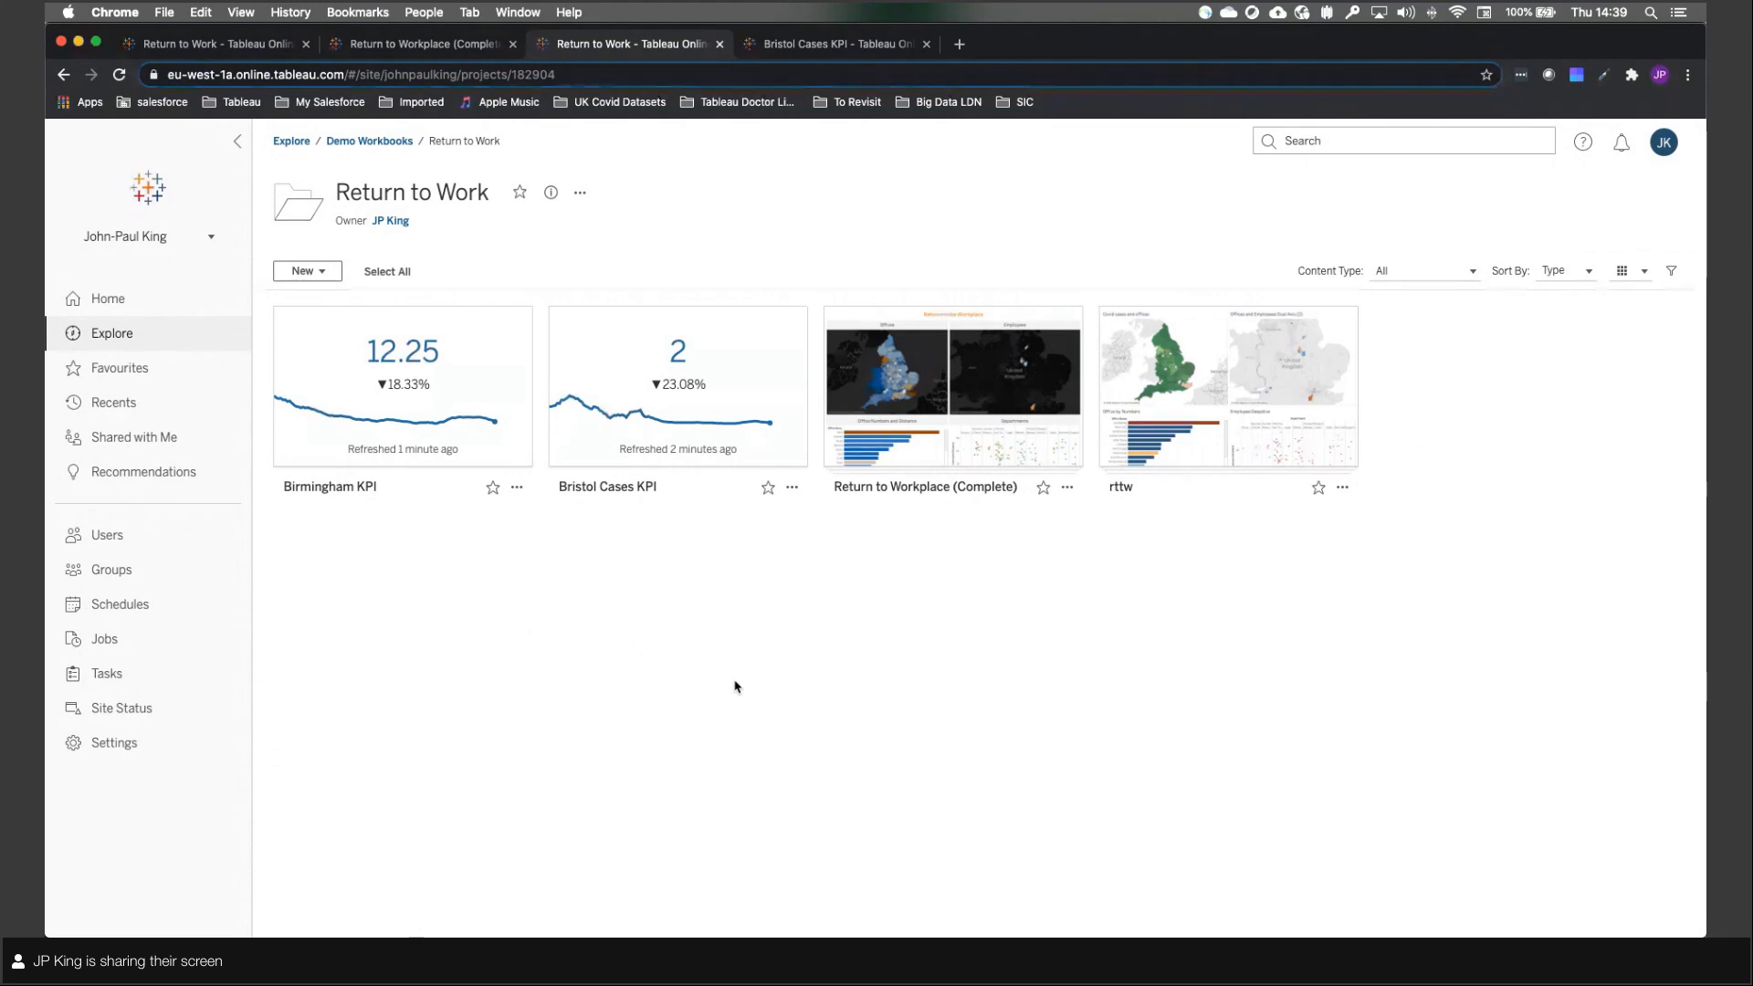
key("ctrl+Left")
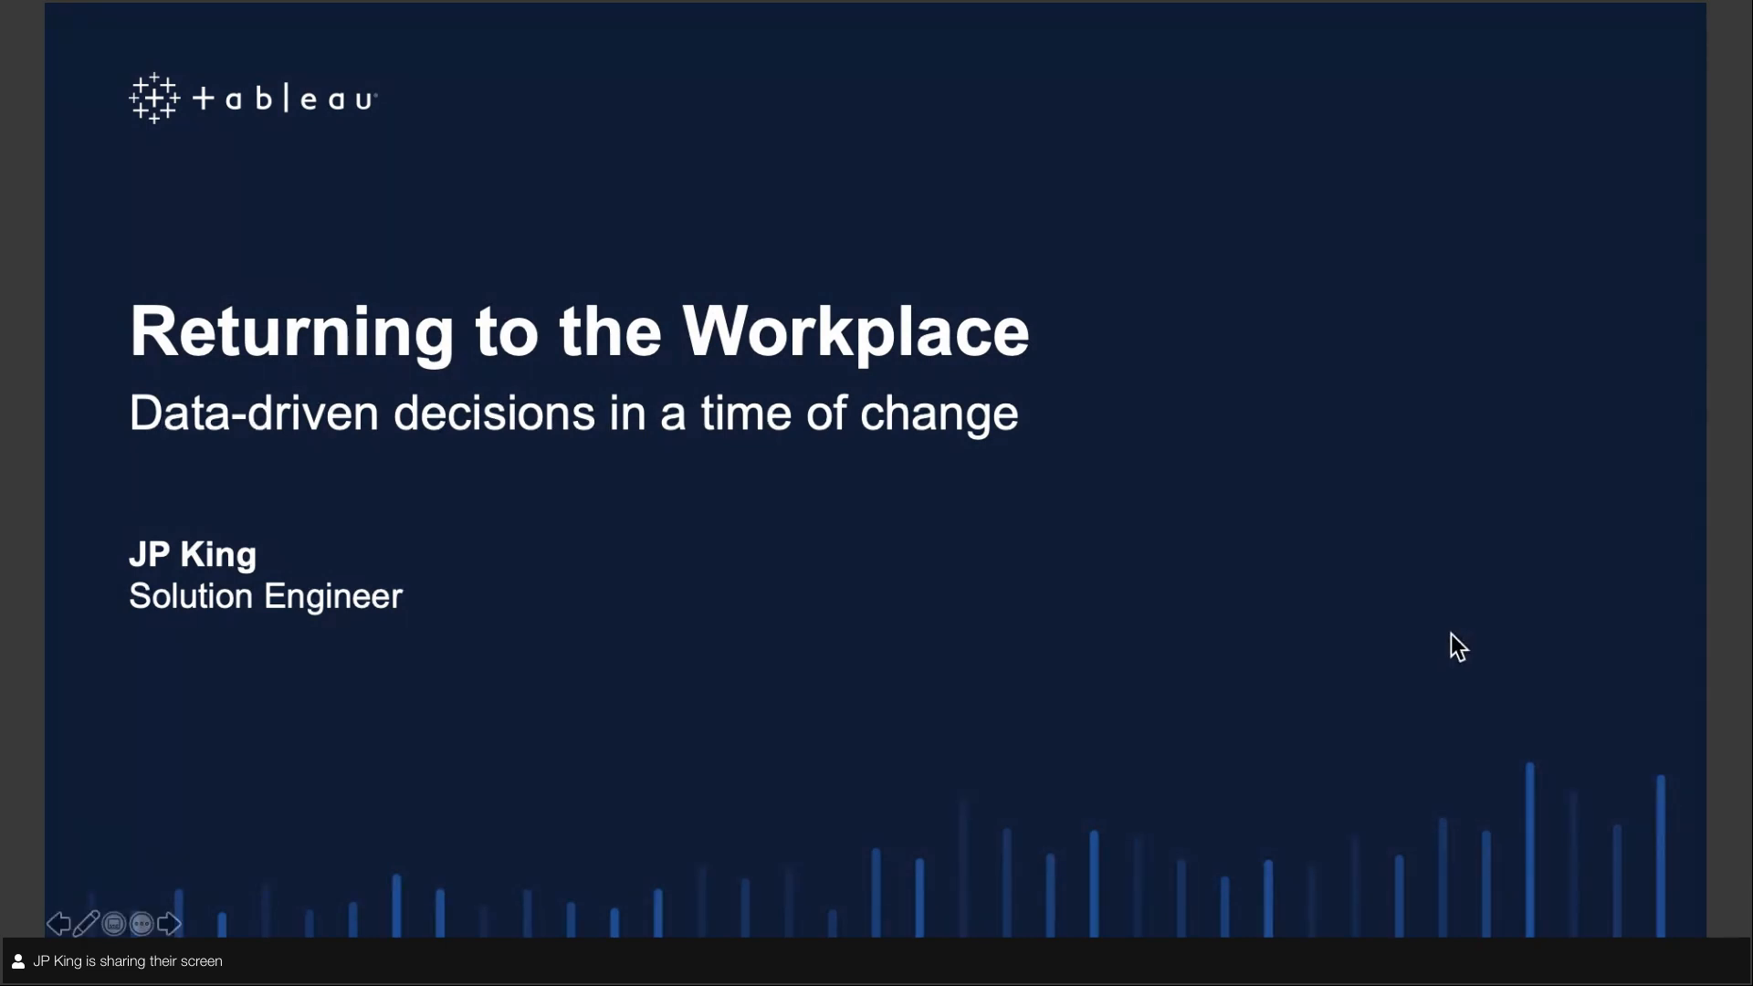
left_click(1187, 549)
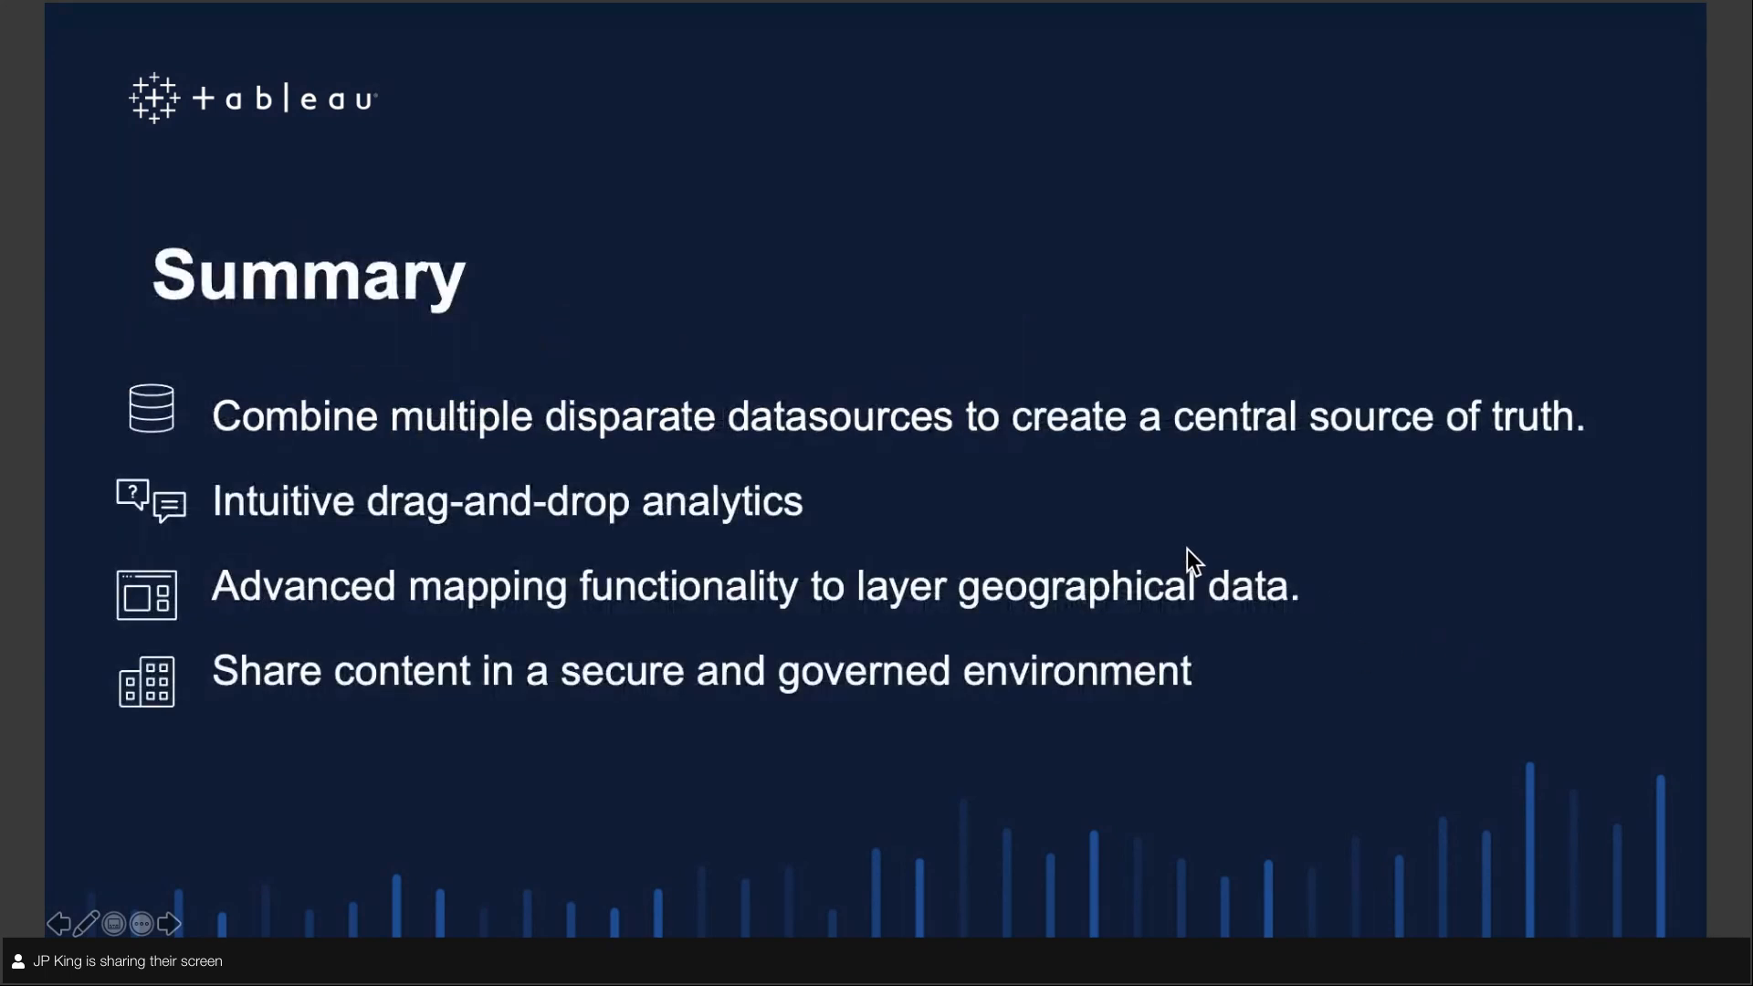